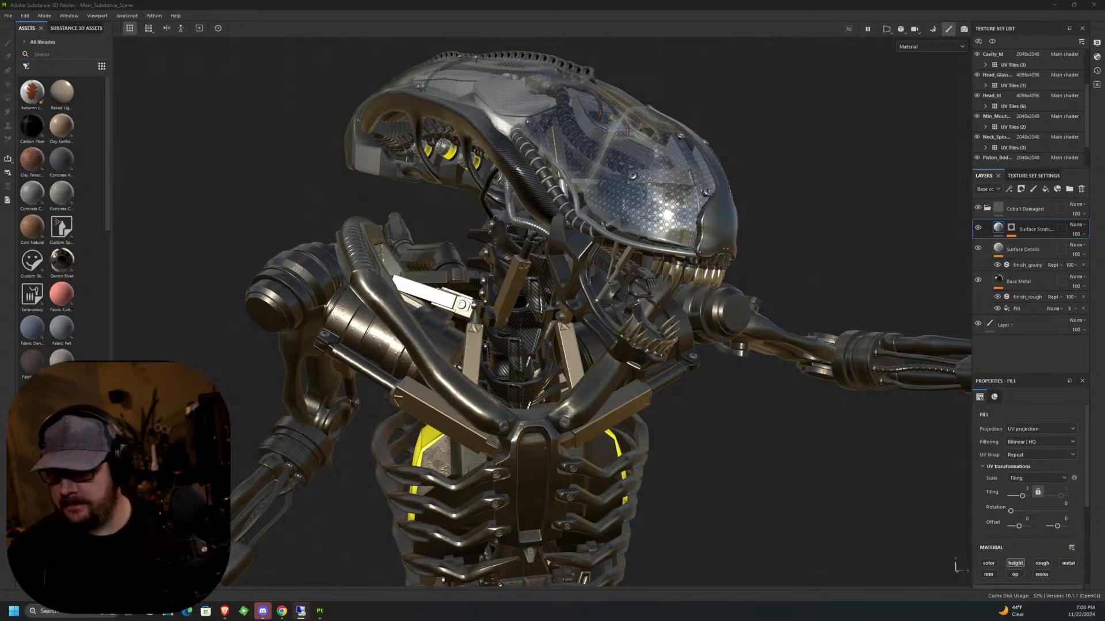
# Lower the resolution of the Head_Id and head glass texture sets to 2048x2048.
pyautogui.keyDown('alt'); pyautogui.moveTo(758, 322); pyautogui.dragTo(716, 394); pyautogui.keyUp('alt')
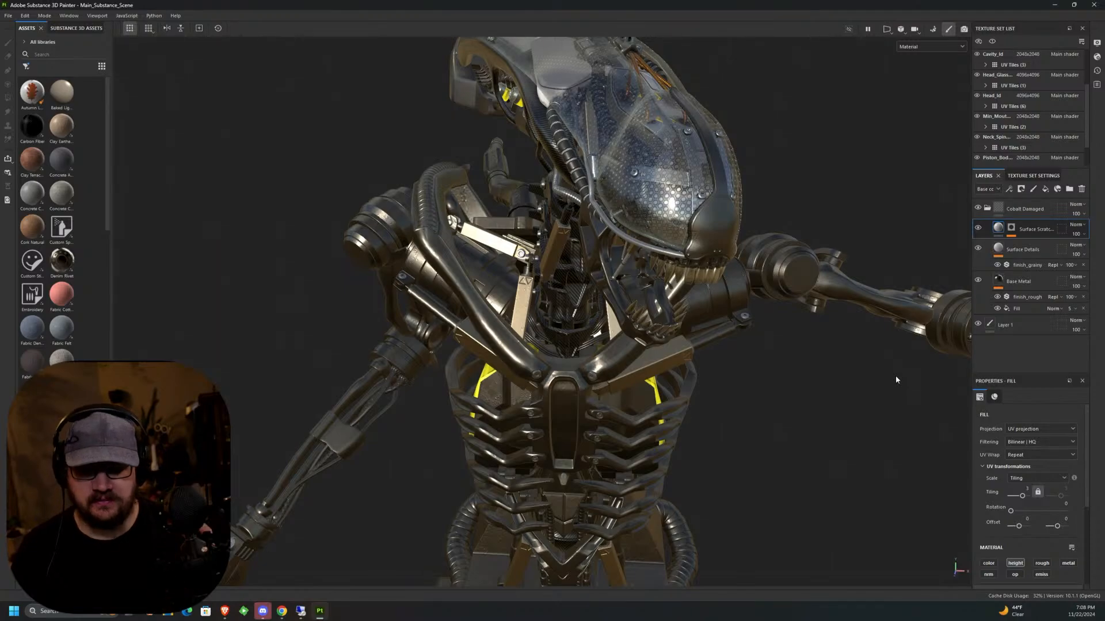
pyautogui.click(1033, 96)
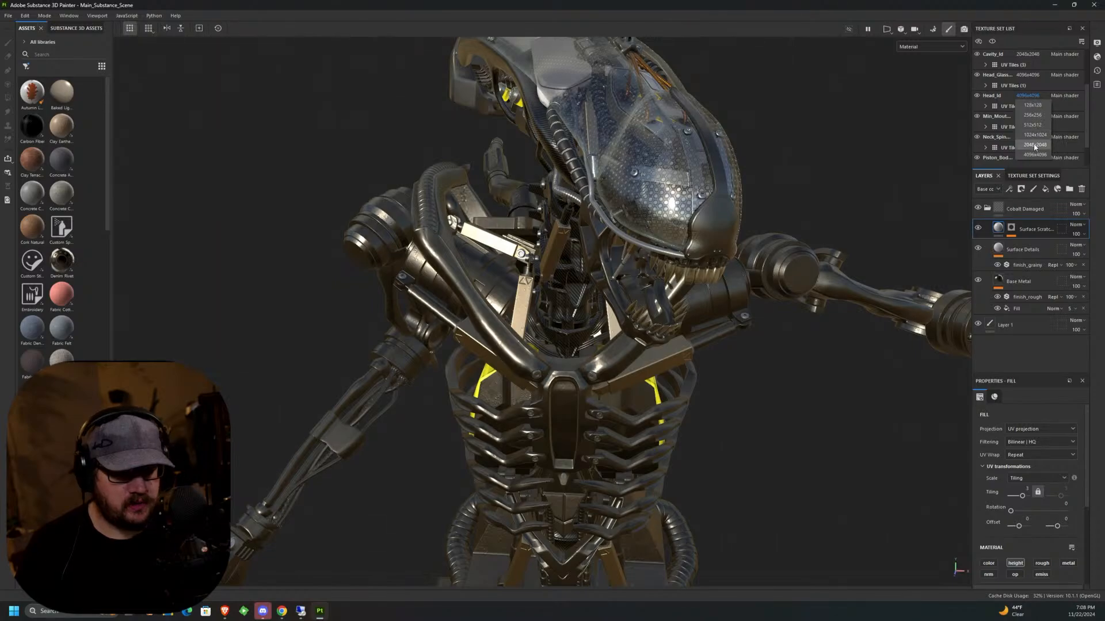
pyautogui.click(1034, 145)
pyautogui.click(1030, 75)
pyautogui.click(1035, 124)
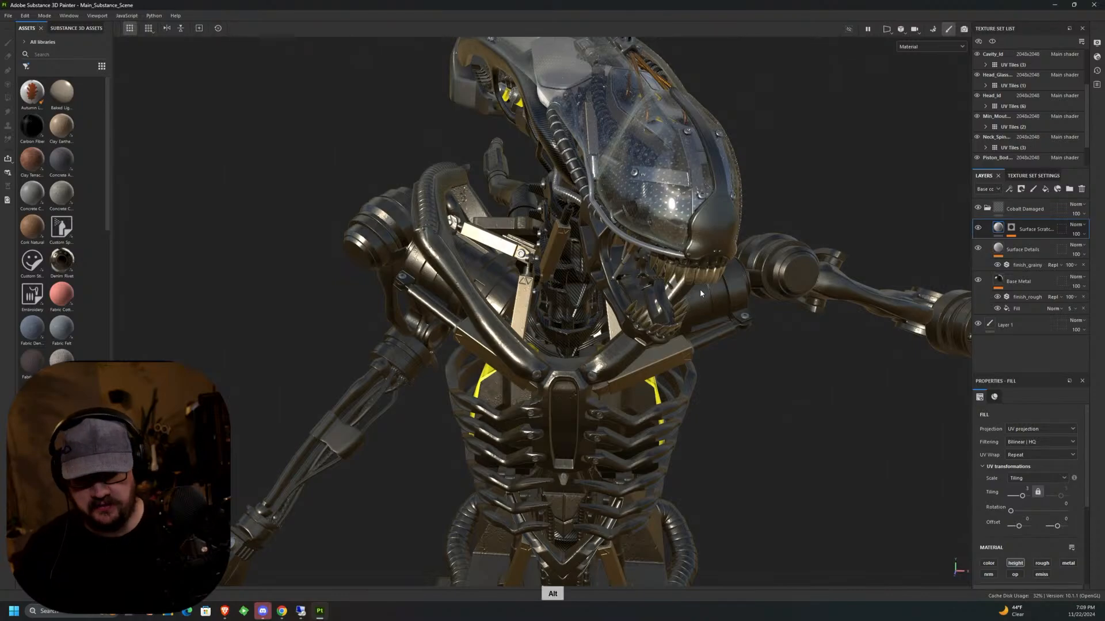
# Hide the neck spine, Head_Id, head glass and Cavity_Id texture sets.
pyautogui.keyDown('alt'); pyautogui.moveTo(700, 289); pyautogui.dragTo(672, 299); pyautogui.keyUp('alt')
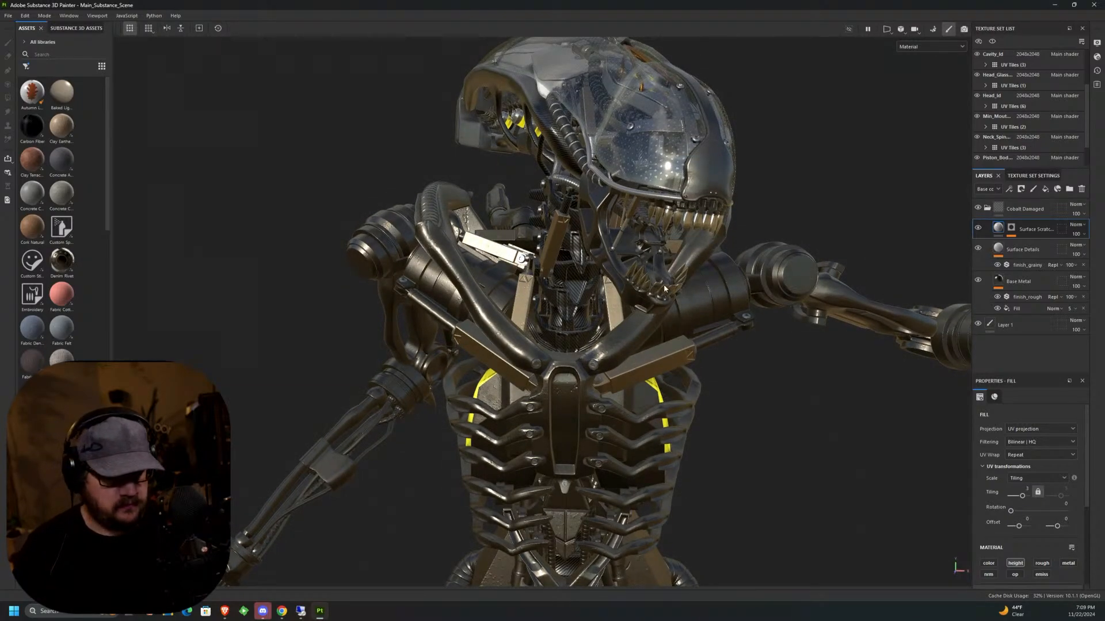
pyautogui.click(976, 137)
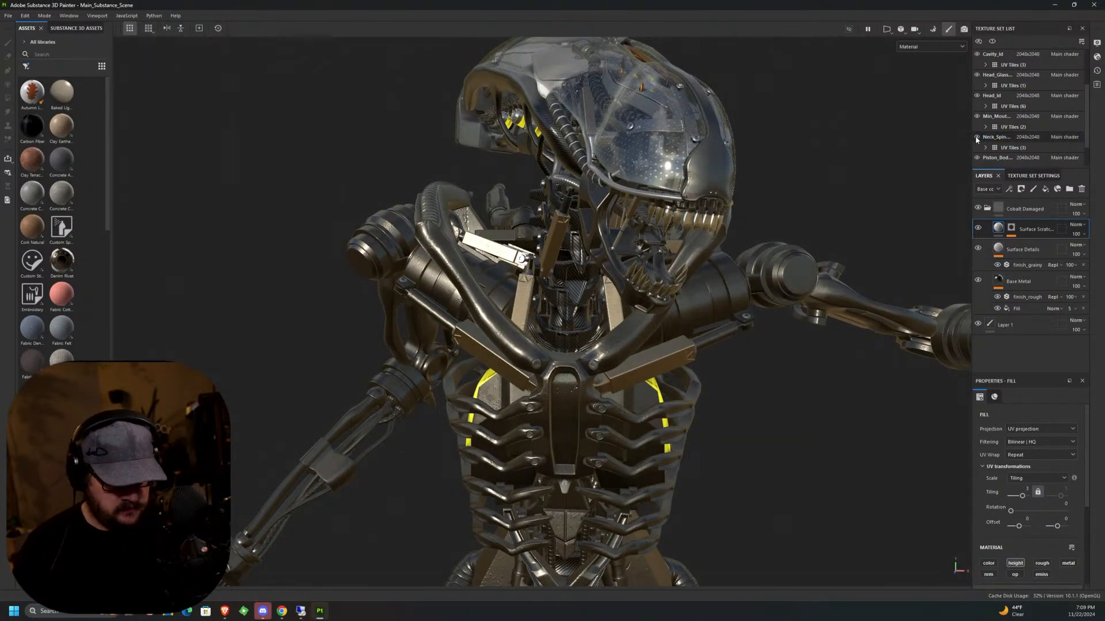
pyautogui.click(976, 96)
pyautogui.click(976, 75)
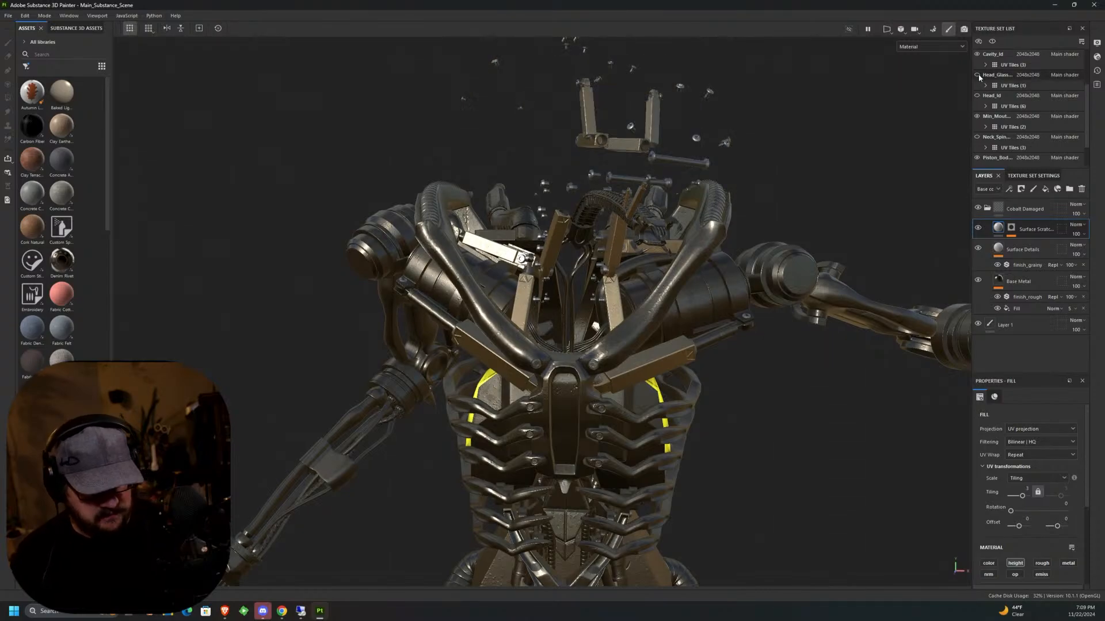
pyautogui.click(977, 54)
# Hide the Arms_ID, Base_ID and Bolts_ID texture sets.
pyautogui.scroll(3, 1092, 105)
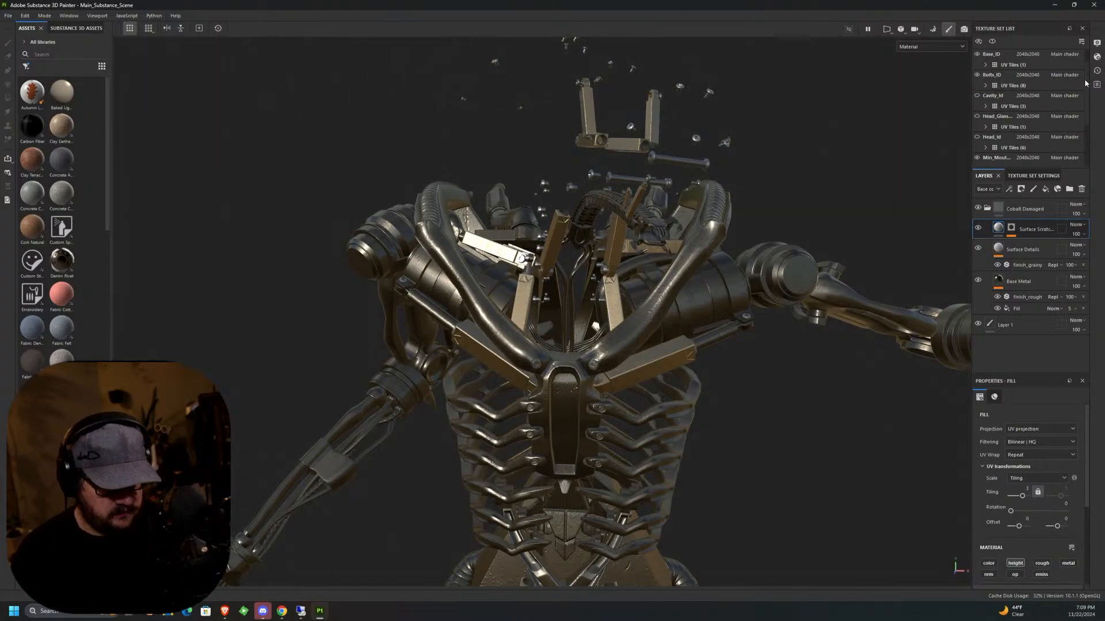
pyautogui.click(977, 54)
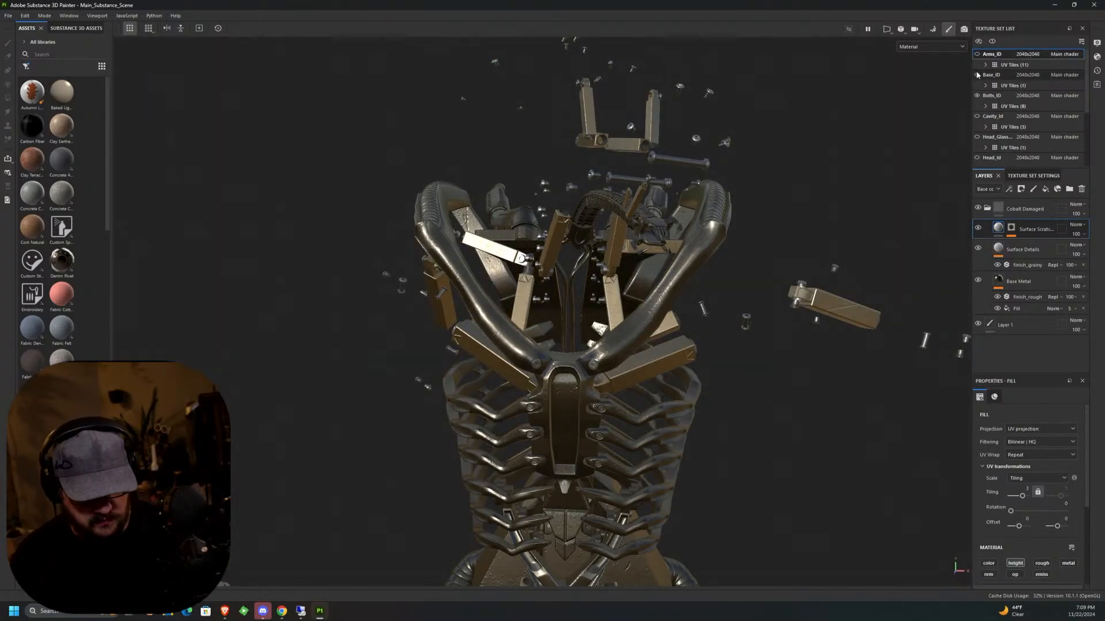
pyautogui.click(976, 75)
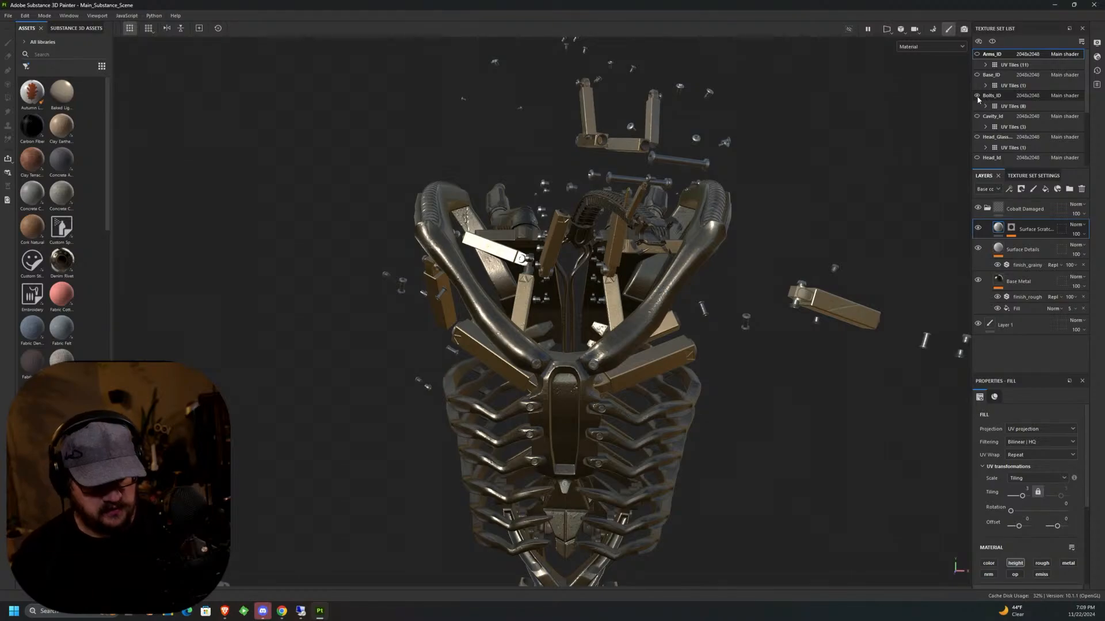
pyautogui.click(977, 95)
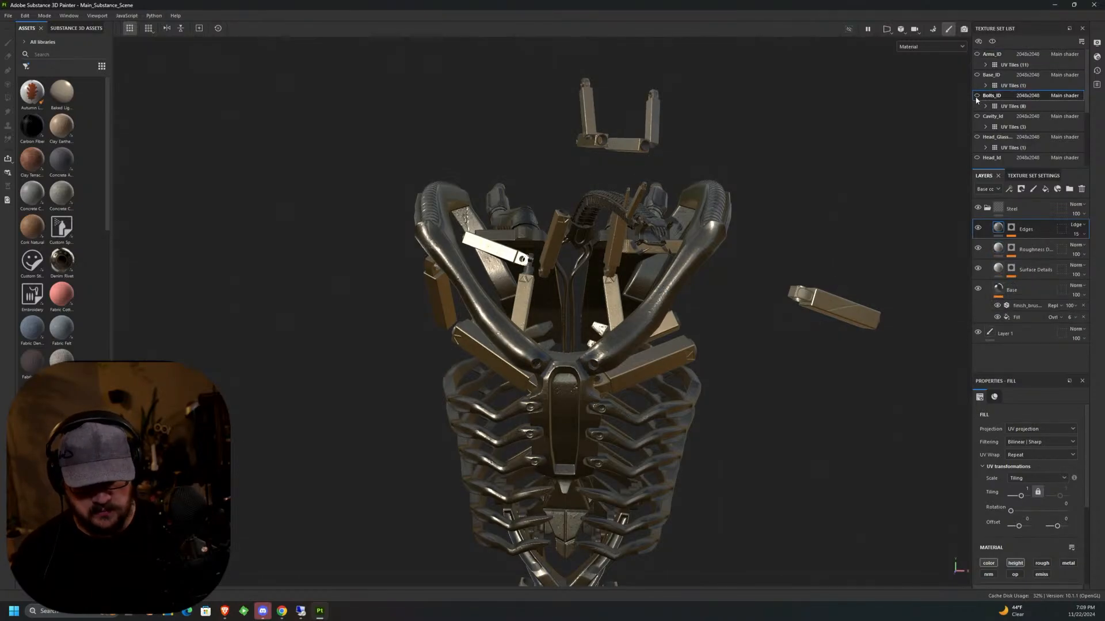
# Hide the piston body and Torso_ID texture sets to isolate the inner mouth.
pyautogui.scroll(-1, 1086, 126)
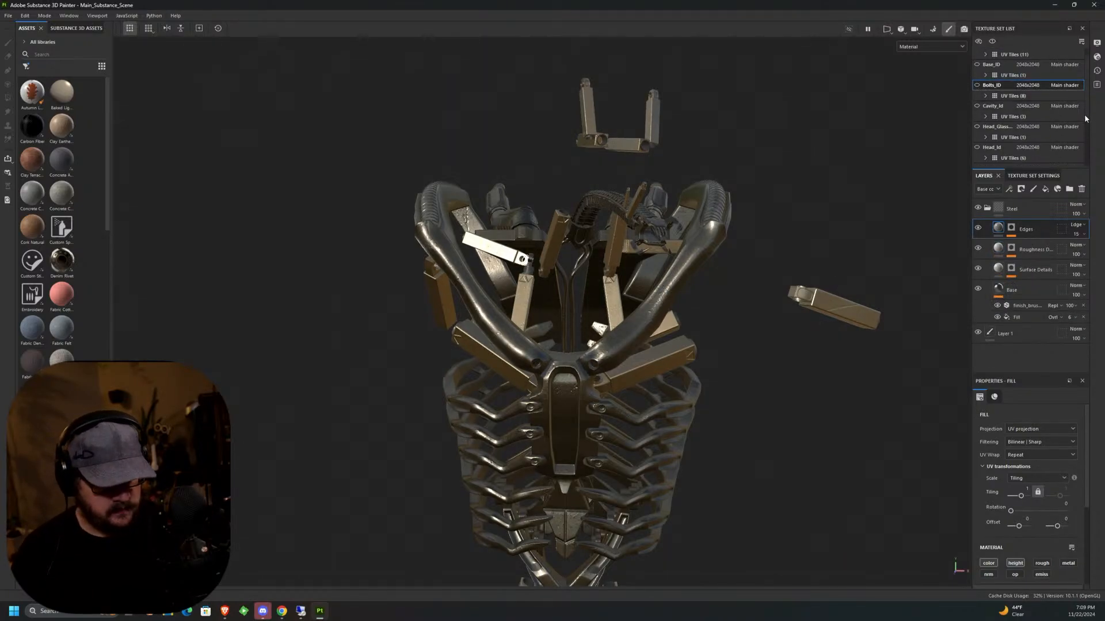
pyautogui.scroll(-2, 1086, 125)
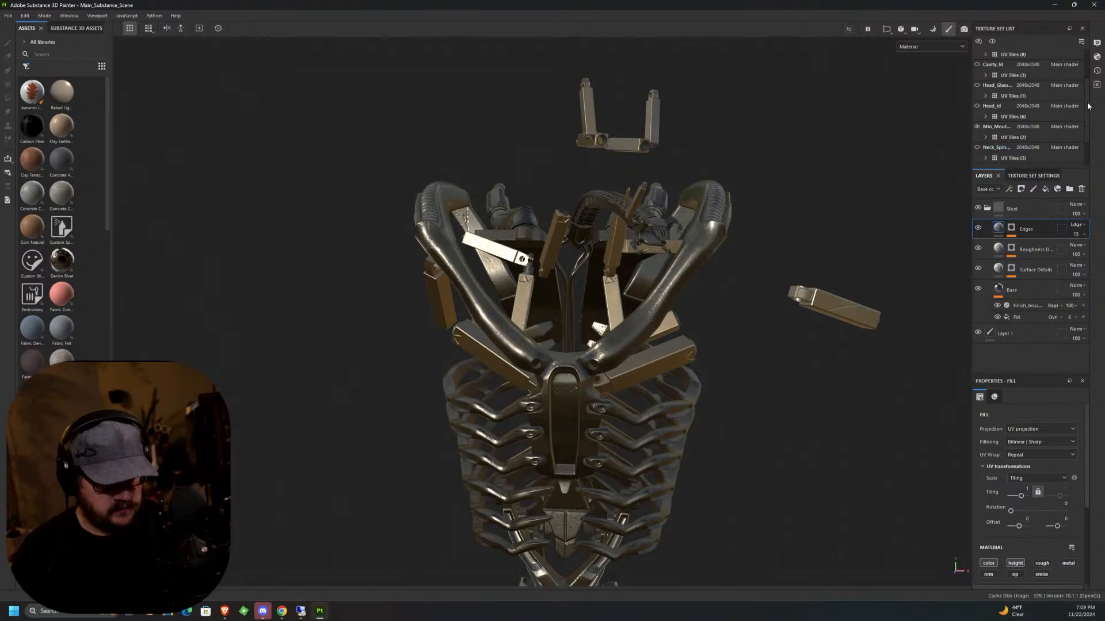
pyautogui.scroll(-1, 1086, 119)
pyautogui.click(976, 126)
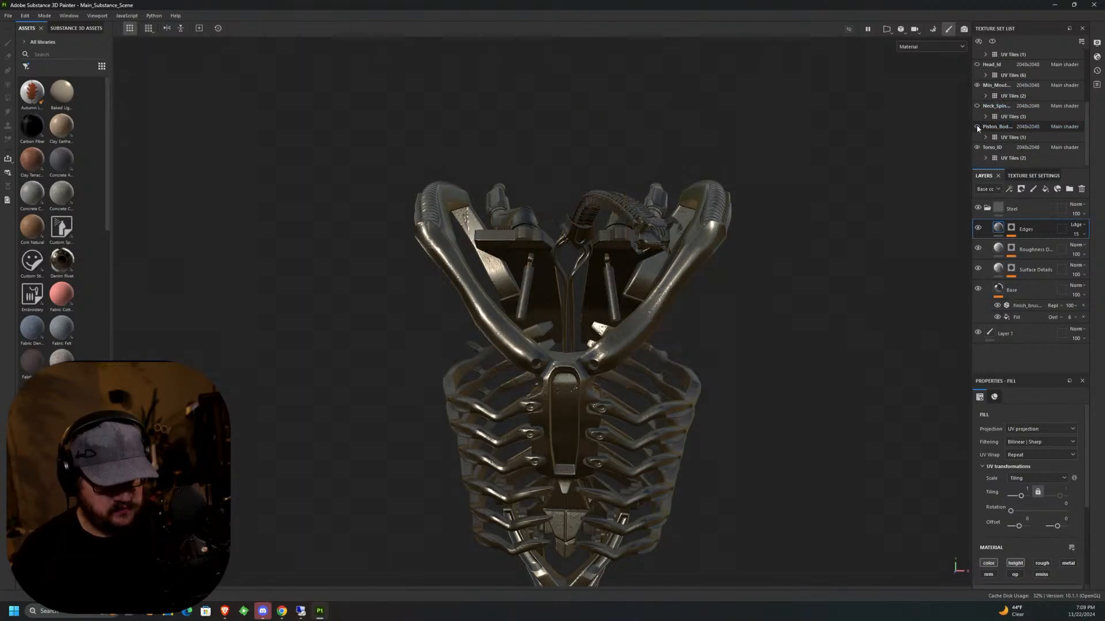
pyautogui.click(976, 147)
# Set the inner mouth texture set's resolution to 4096x4096.
pyautogui.keyDown('alt'); pyautogui.moveTo(647, 281); pyautogui.dragTo(683, 350); pyautogui.keyUp('alt')
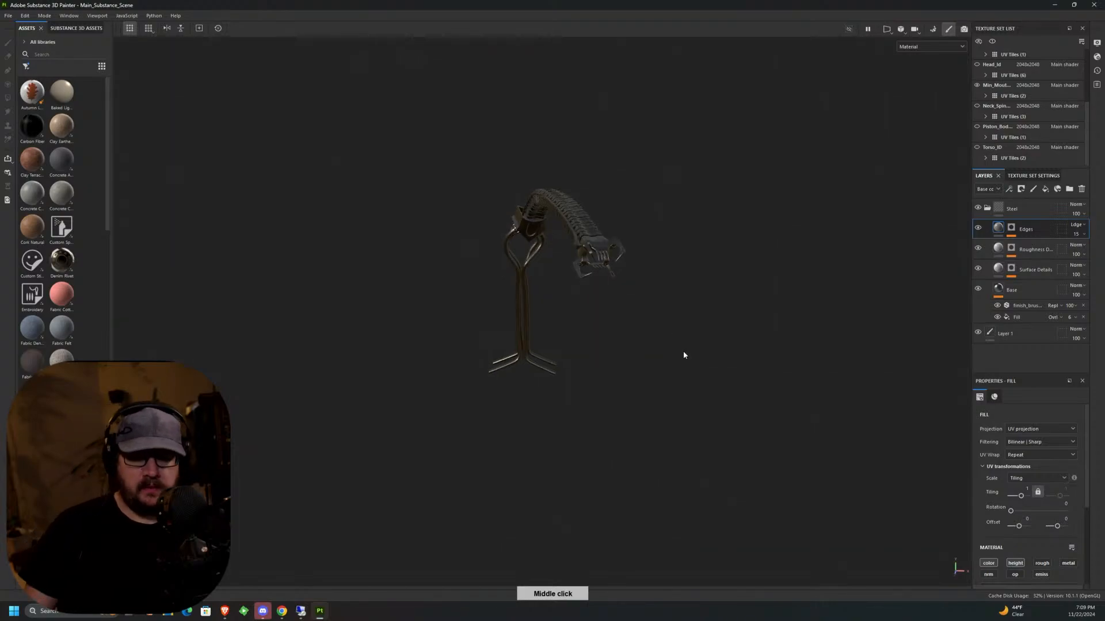
pyautogui.moveTo(670, 381); pyautogui.dragTo(653, 310, button='middle')
pyautogui.scroll(5, 577, 224)
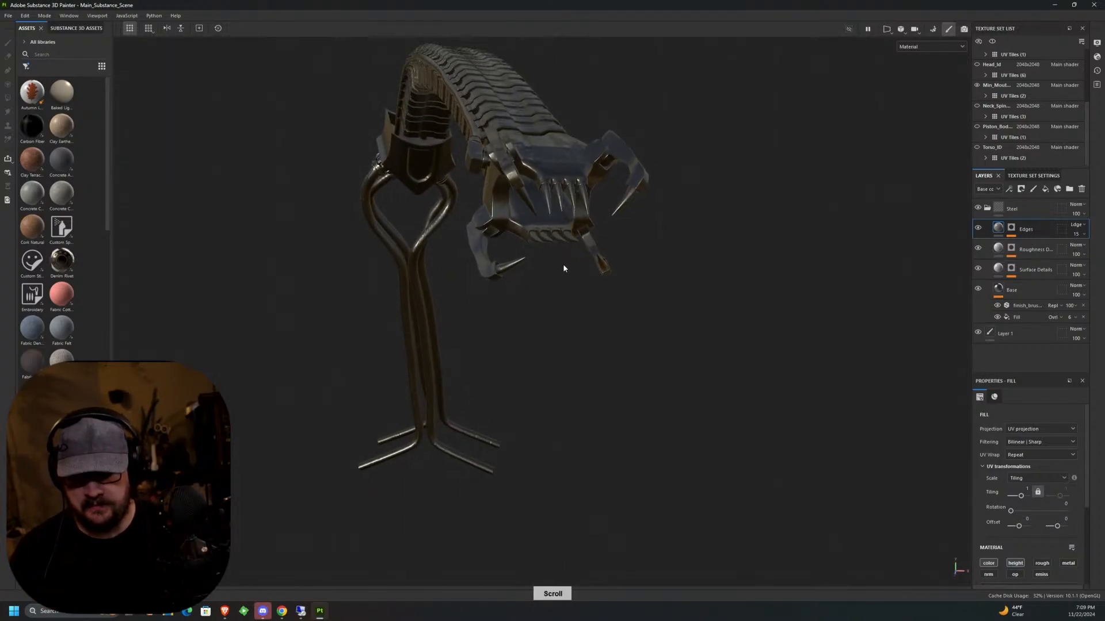
pyautogui.scroll(2, 553, 329)
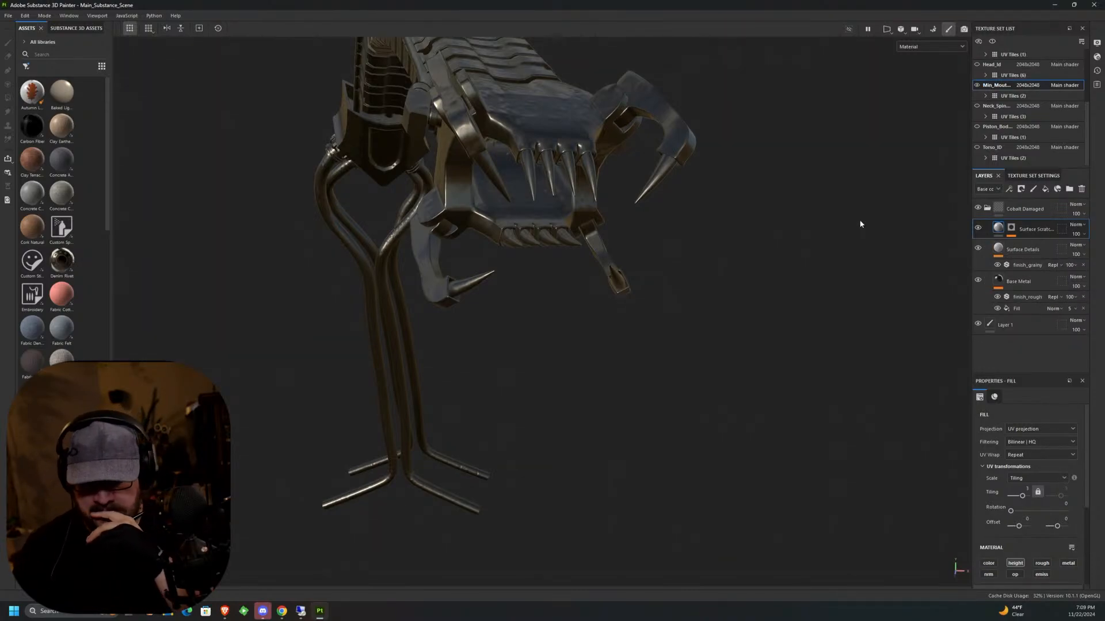
pyautogui.keyDown('alt'); pyautogui.moveTo(617, 223); pyautogui.dragTo(645, 215); pyautogui.keyUp('alt')
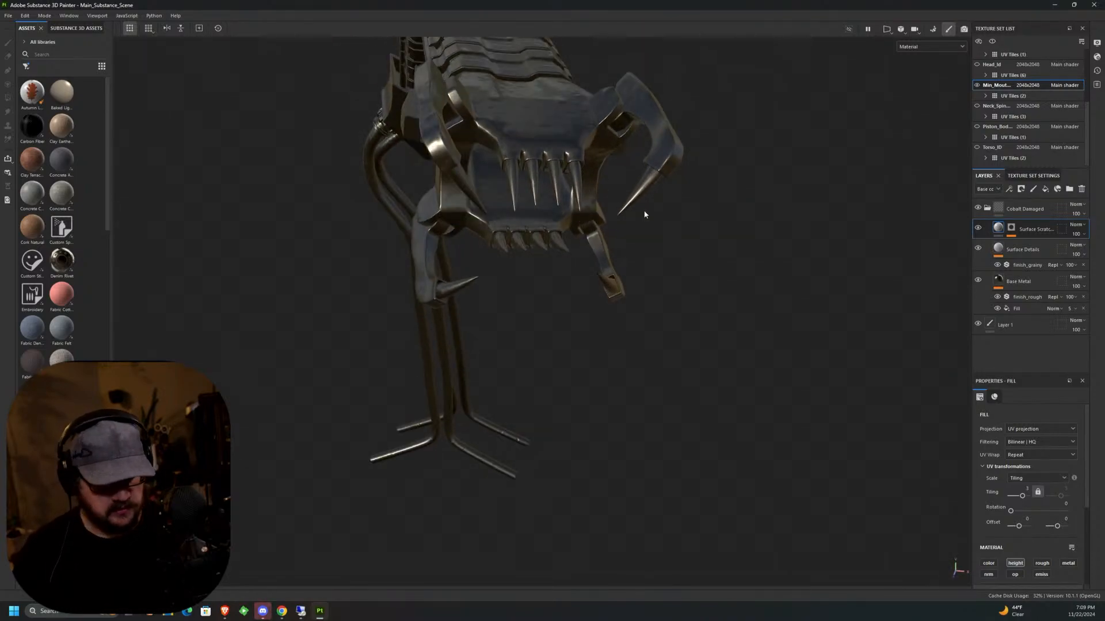
pyautogui.keyDown('alt'); pyautogui.moveTo(646, 215); pyautogui.dragTo(689, 280, button='middle'); pyautogui.keyUp('alt')
pyautogui.click(1027, 85)
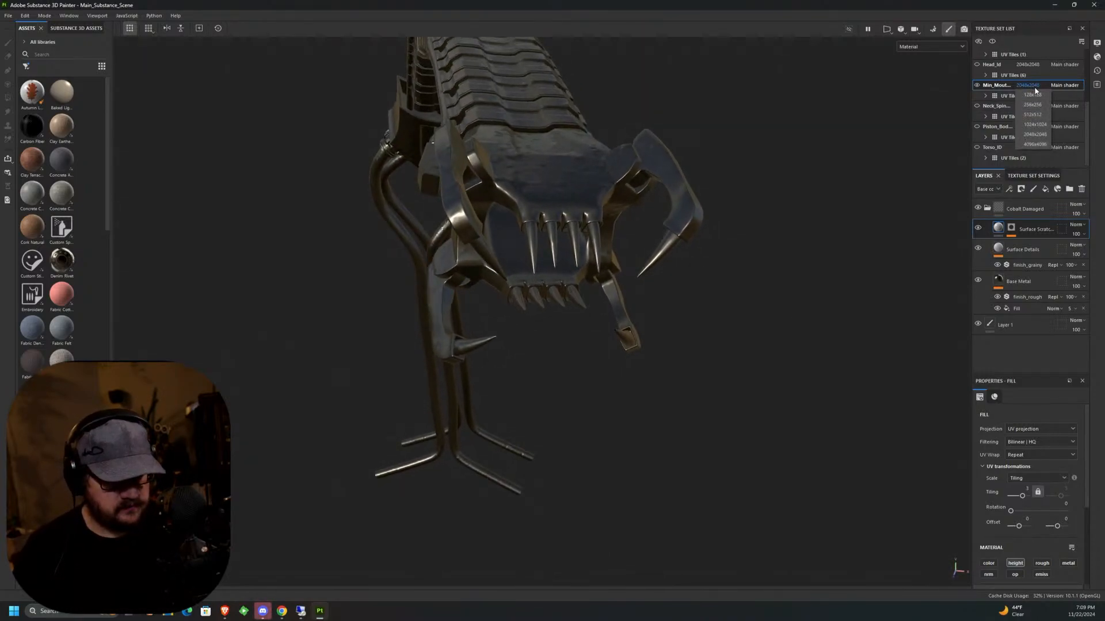
pyautogui.click(1035, 145)
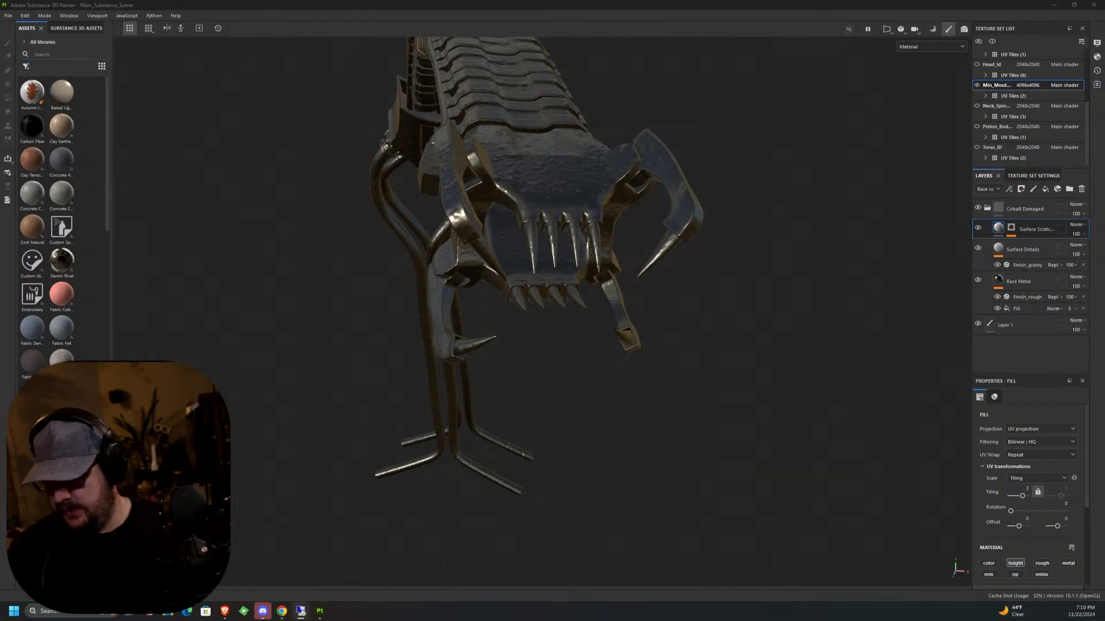
# Delete the Cobalt Damaged material group from the inner mouth's layer stack.
pyautogui.keyDown('alt'); pyautogui.moveTo(655, 303); pyautogui.dragTo(631, 318); pyautogui.keyUp('alt')
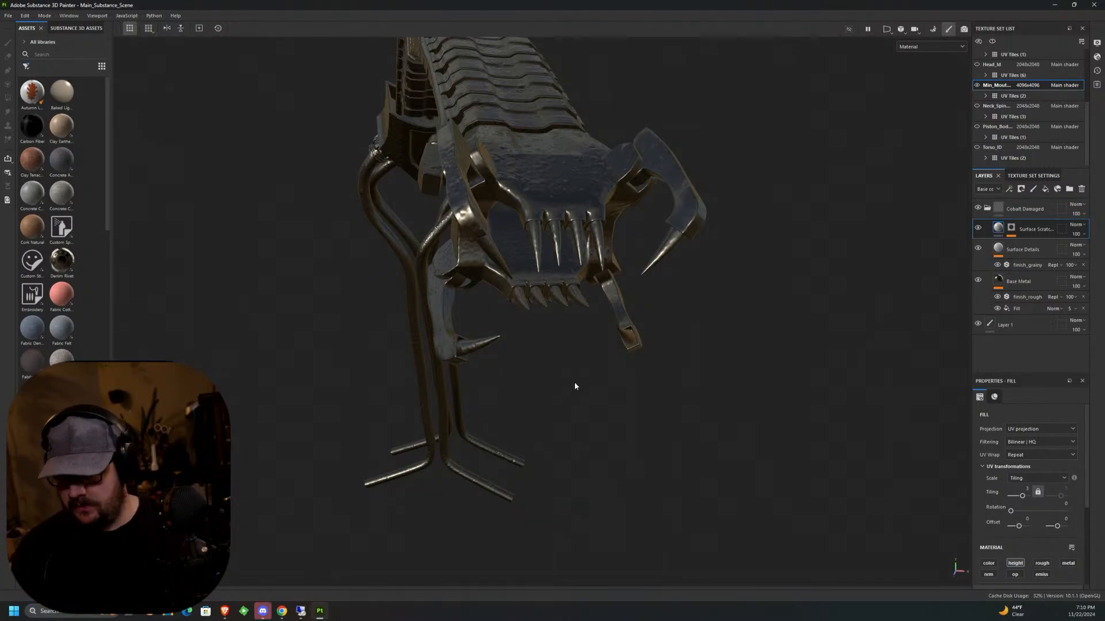
pyautogui.keyDown('alt'); pyautogui.moveTo(574, 386); pyautogui.dragTo(594, 345); pyautogui.keyUp('alt')
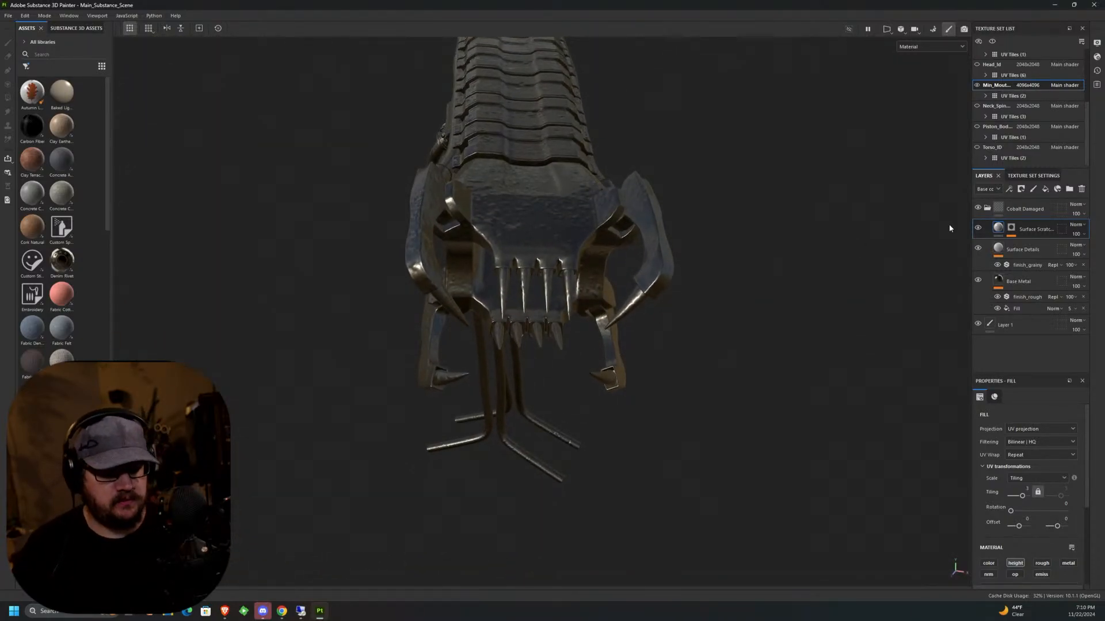
pyautogui.click(987, 208)
pyautogui.keyDown('alt'); pyautogui.moveTo(797, 378); pyautogui.dragTo(726, 374); pyautogui.keyUp('alt')
pyautogui.keyDown('alt'); pyautogui.moveTo(727, 356); pyautogui.dragTo(727, 363, button='middle'); pyautogui.keyUp('alt')
pyautogui.keyDown('alt'); pyautogui.moveTo(726, 364); pyautogui.dragTo(873, 339); pyautogui.keyUp('alt')
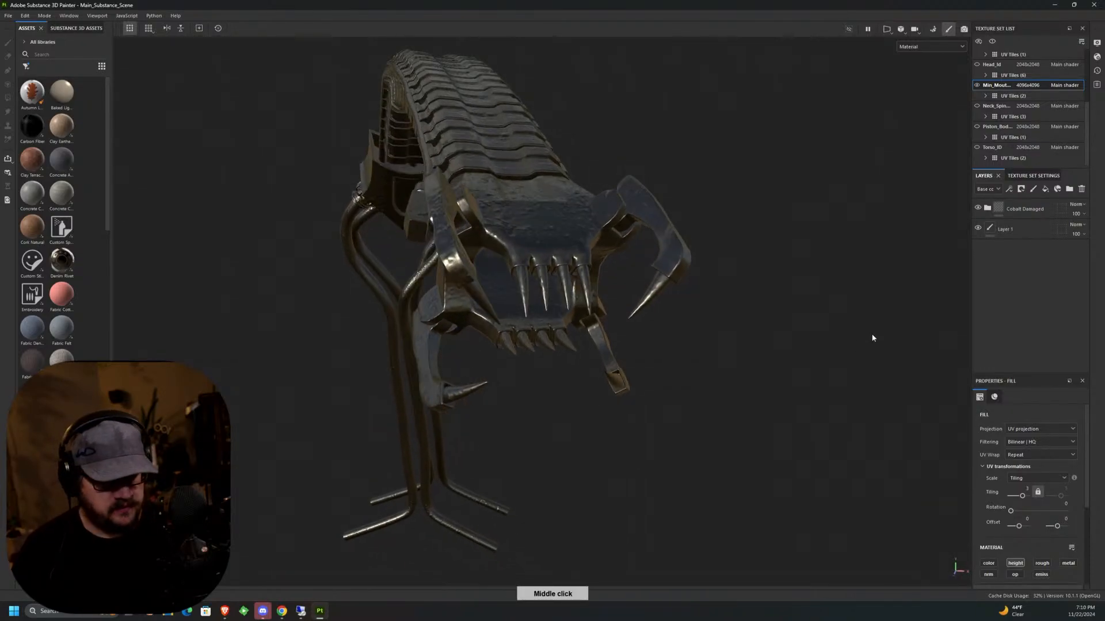
pyautogui.click(1040, 209)
pyautogui.click(1081, 190)
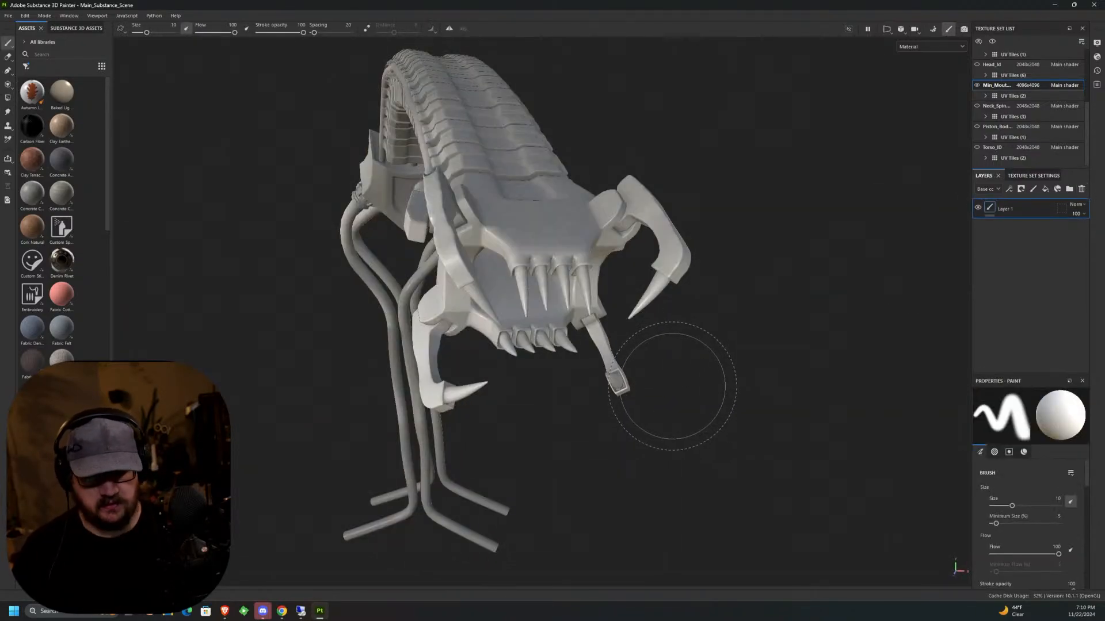
# Examine the untextured inner mouth mesh, its jaws, teeth and segmented neck from several angles.
pyautogui.moveTo(688, 341)
pyautogui.keyDown('alt'); pyautogui.mouseDown()
pyautogui.moveTo(737, 387)
pyautogui.moveTo(732, 429)
pyautogui.moveTo(707, 464)
pyautogui.moveTo(685, 446)
pyautogui.moveTo(695, 424)
pyautogui.moveTo(664, 456)
pyautogui.moveTo(478, 387)
pyautogui.mouseUp(); pyautogui.keyUp('alt')
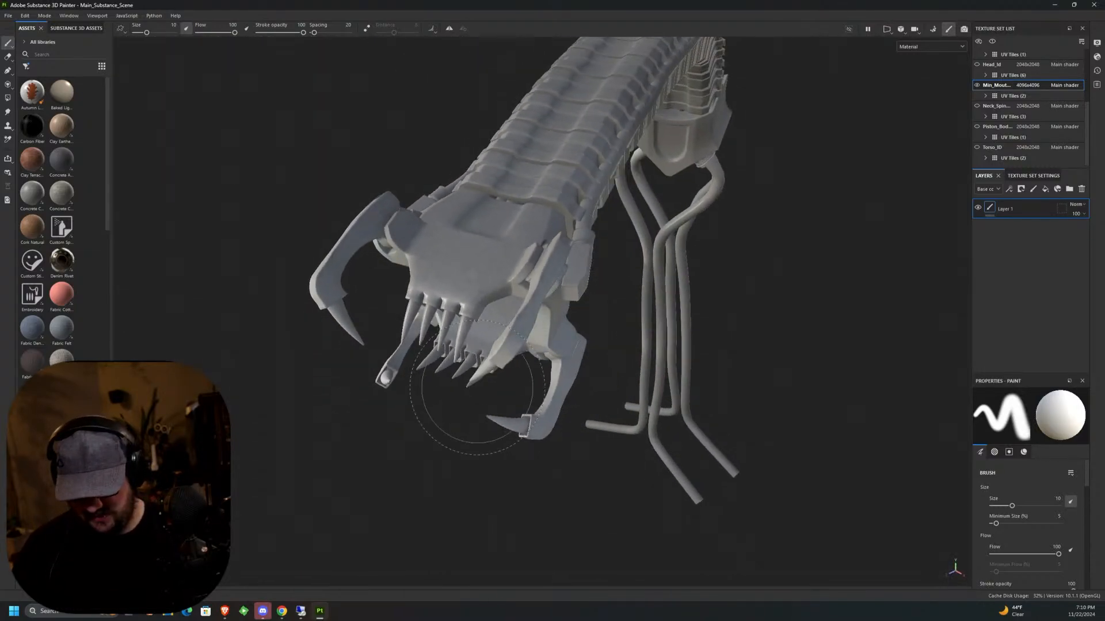
pyautogui.scroll(5, 477, 388)
pyautogui.scroll(-5, 477, 389)
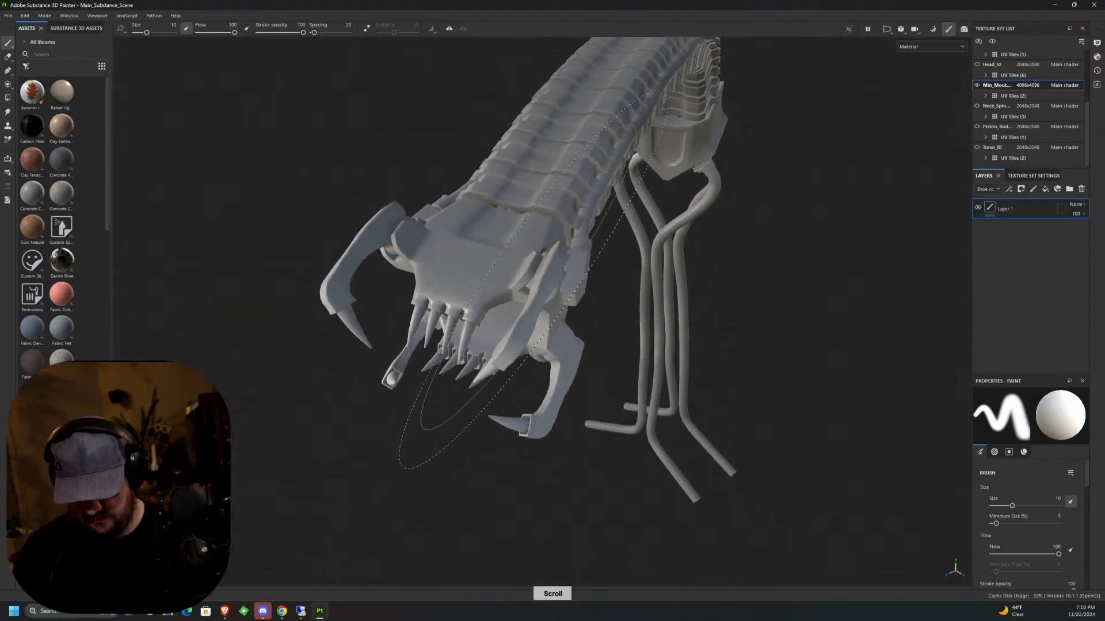
pyautogui.scroll(-2, 477, 388)
pyautogui.keyDown('alt'); pyautogui.moveTo(604, 259); pyautogui.dragTo(778, 371); pyautogui.keyUp('alt')
pyautogui.keyDown('alt'); pyautogui.moveTo(641, 348); pyautogui.dragTo(678, 385, button='middle'); pyautogui.keyUp('alt')
pyautogui.keyDown('alt'); pyautogui.moveTo(679, 386); pyautogui.dragTo(765, 328); pyautogui.keyUp('alt')
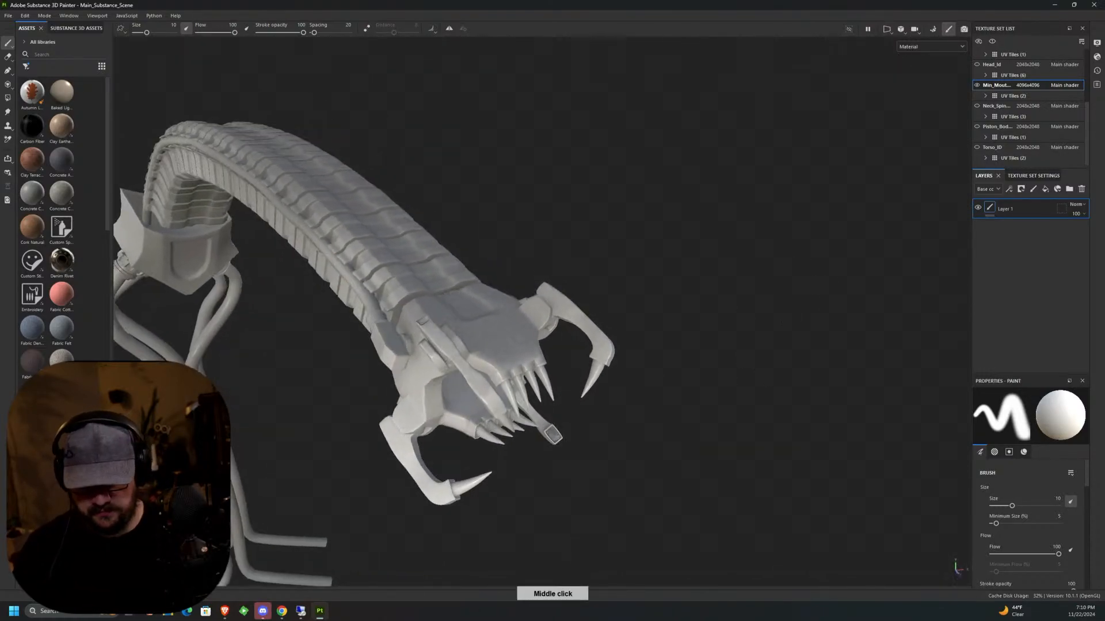
pyautogui.moveTo(780, 289); pyautogui.dragTo(777, 234, button='middle')
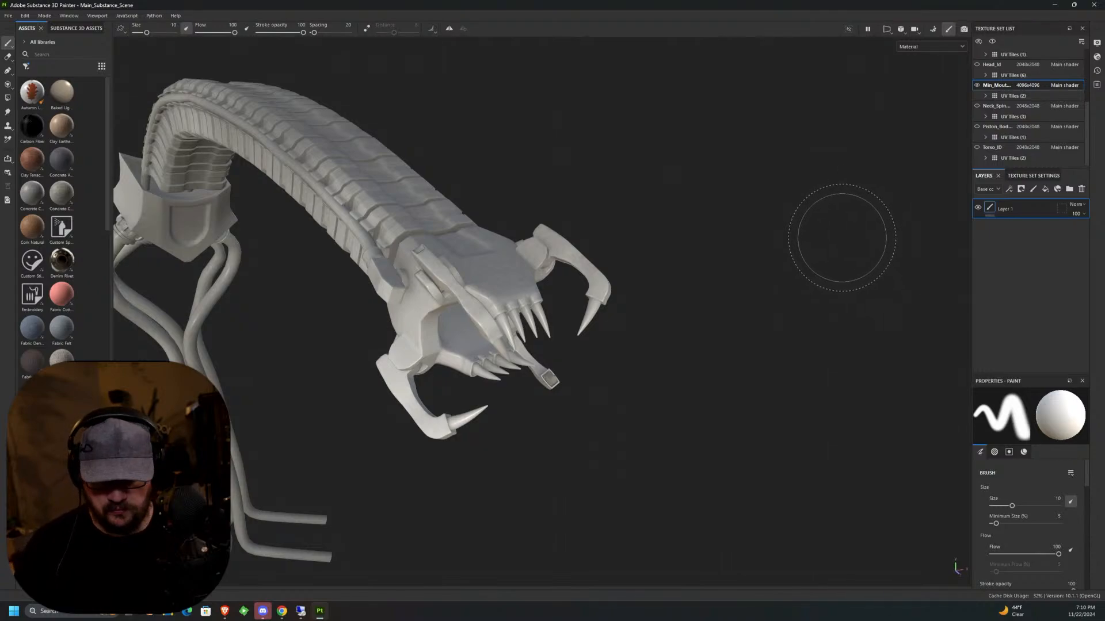
# Filter the asset library to smart materials and apply Chrome Blue Tint to the inner mouth.
pyautogui.click(26, 66)
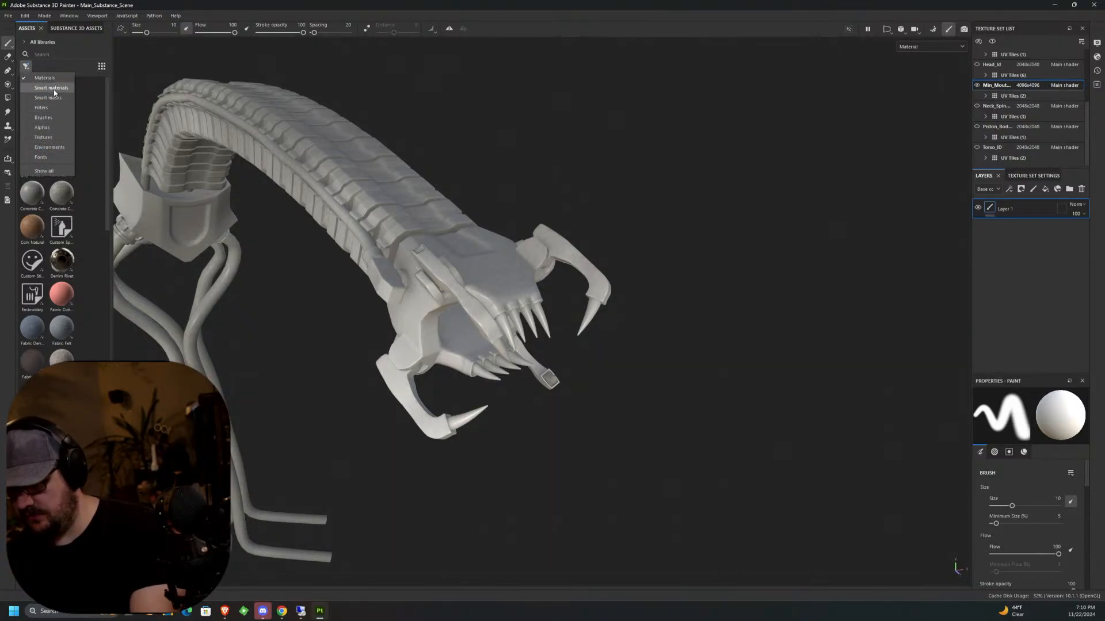
pyautogui.click(53, 88)
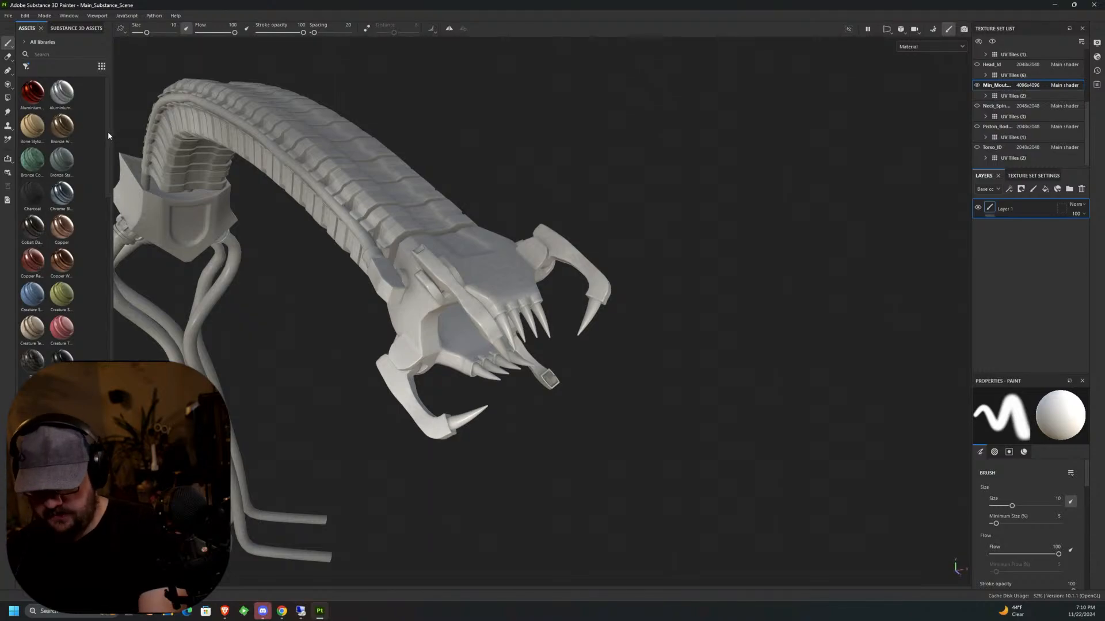
pyautogui.scroll(-2, 87, 144)
pyautogui.moveTo(62, 120); pyautogui.dragTo(592, 320)
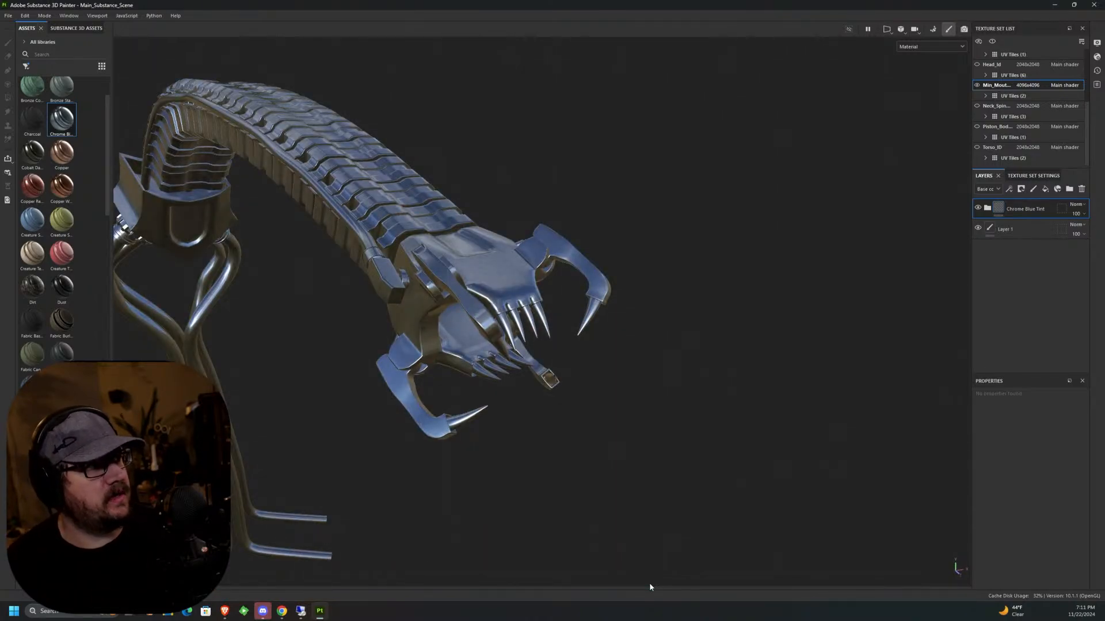
# View the reference render WIP_Xeno_02.png full screen in the image viewer, and return to the texturing scene.
pyautogui.keyDown('alt'); pyautogui.moveTo(567, 377); pyautogui.dragTo(581, 374); pyautogui.keyUp('alt')
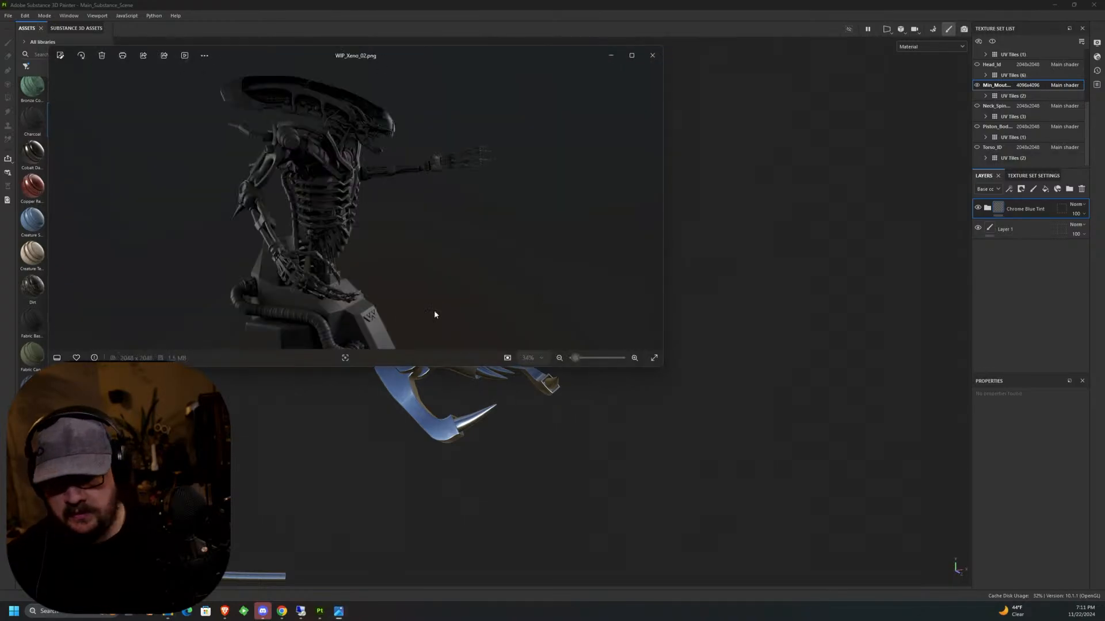
pyautogui.scroll(1, 448, 149)
pyautogui.click(631, 55)
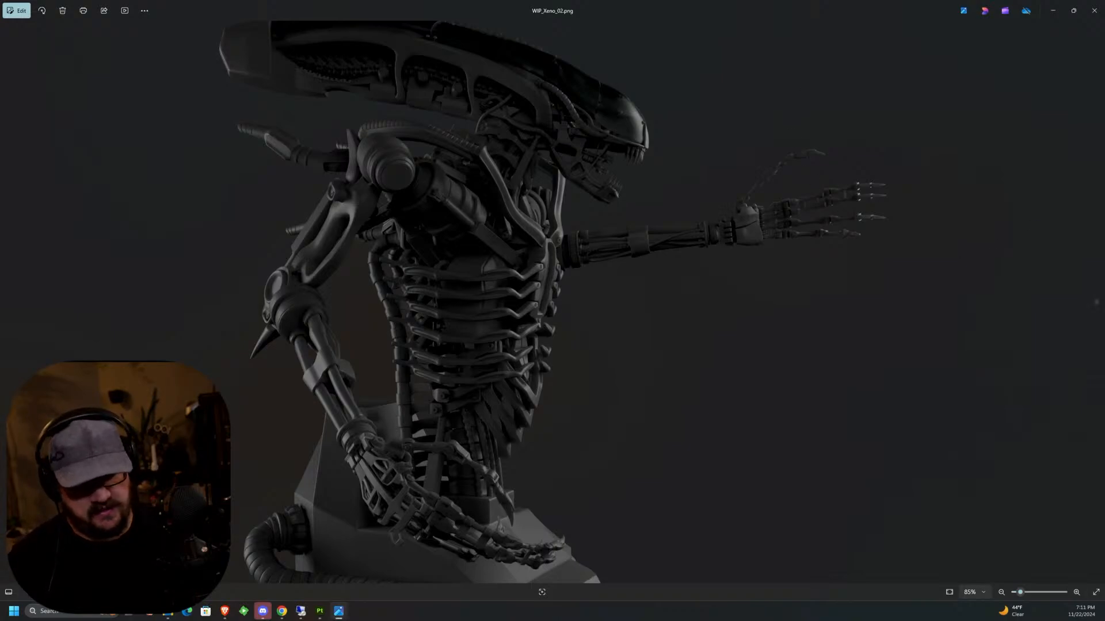
pyautogui.click(1053, 10)
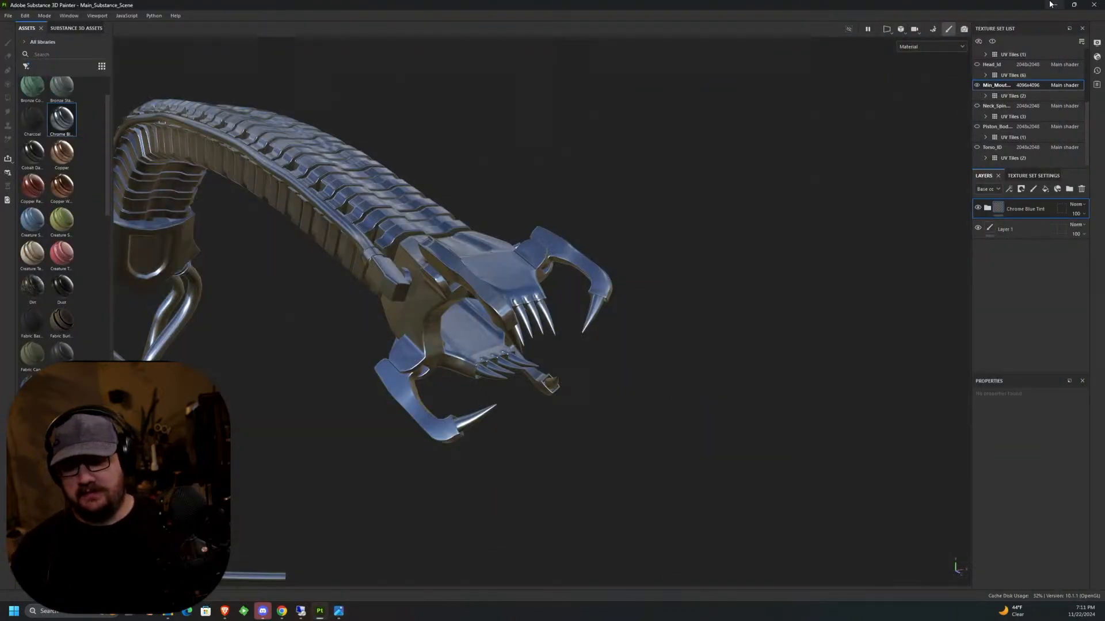
# Change the base color of the Green Surface fill in the Chrome Blue Tint group to near white.
pyautogui.moveTo(668, 259); pyautogui.dragTo(794, 217, button='middle')
pyautogui.scroll(3, 698, 261)
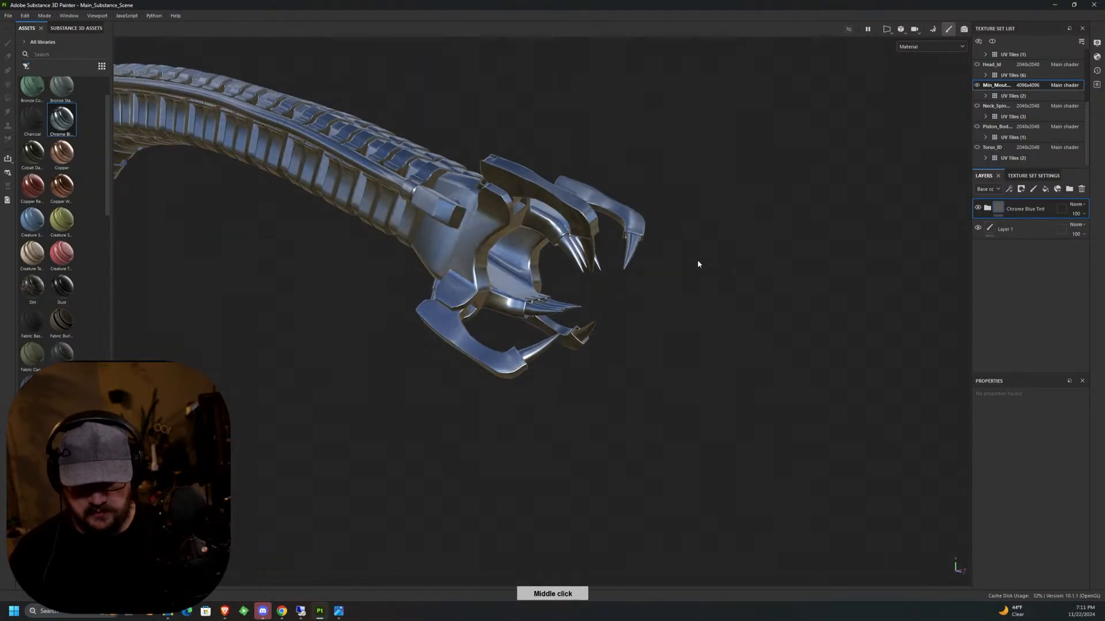
pyautogui.moveTo(706, 363); pyautogui.dragTo(737, 313, button='middle')
pyautogui.scroll(3, 737, 313)
pyautogui.click(987, 208)
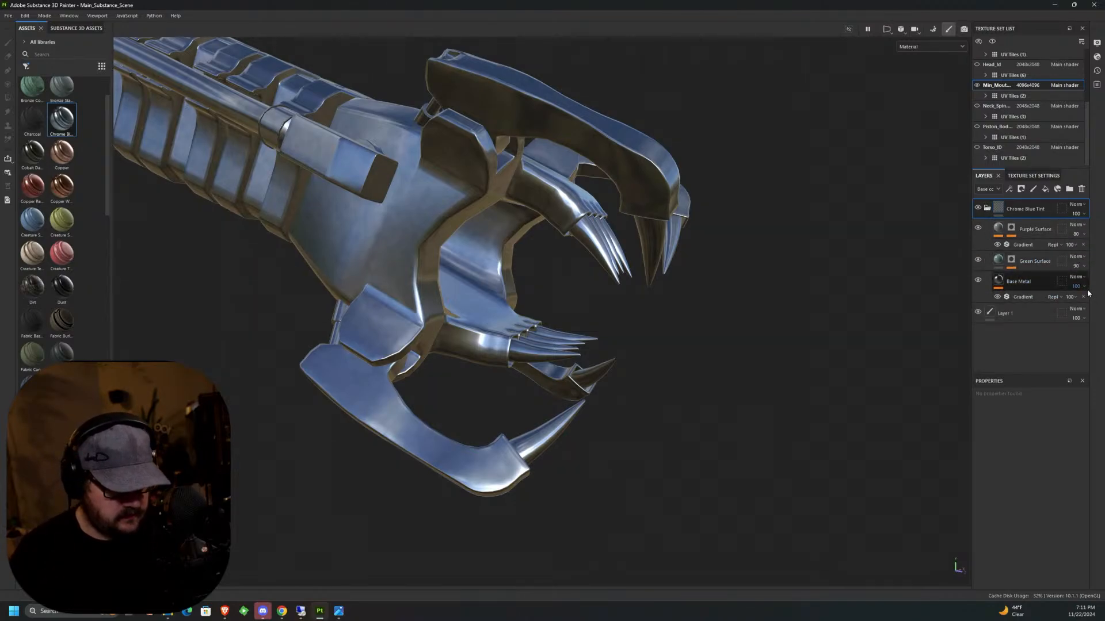
pyautogui.click(1000, 262)
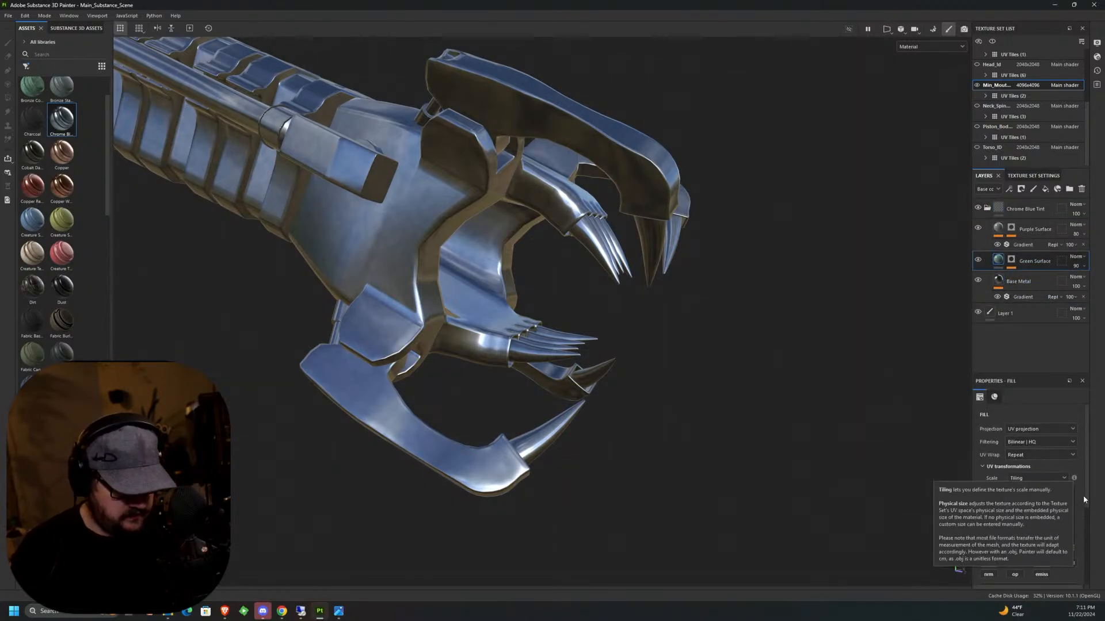
pyautogui.scroll(-2, 1082, 536)
pyautogui.scroll(-1, 1083, 554)
pyautogui.click(1030, 508)
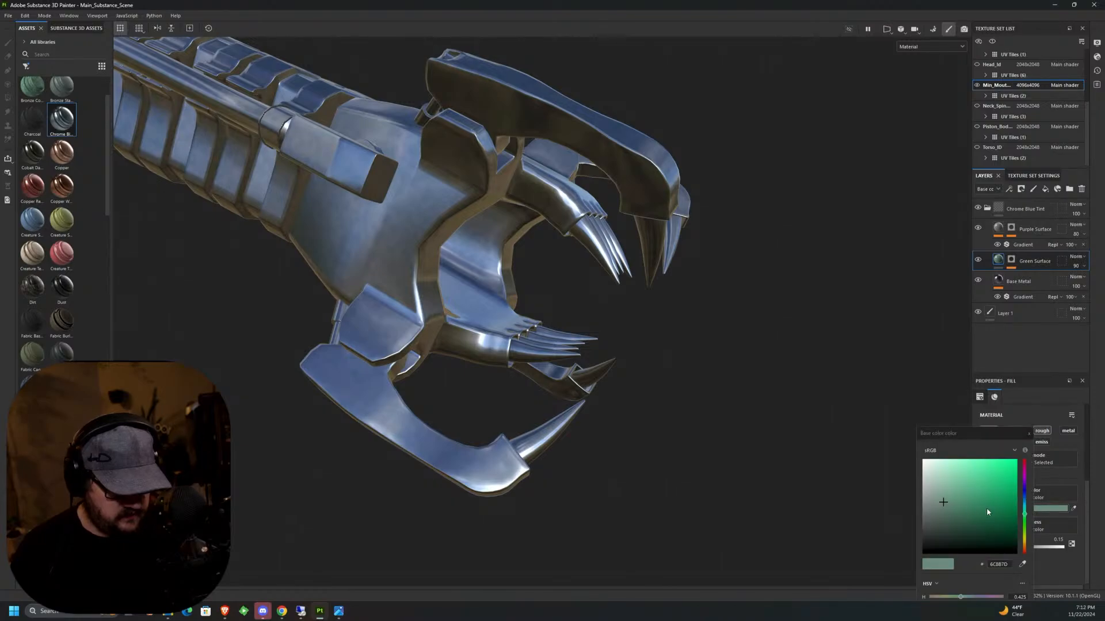
pyautogui.click(922, 486)
pyautogui.moveTo(922, 486); pyautogui.dragTo(923, 460)
pyautogui.click(779, 427)
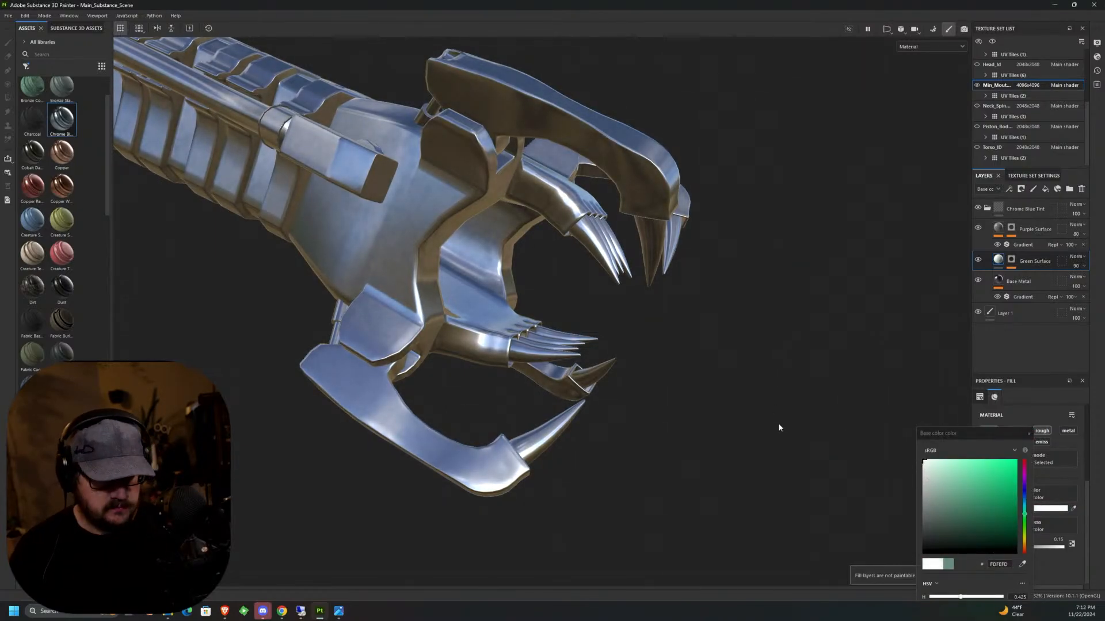
pyautogui.click(1028, 433)
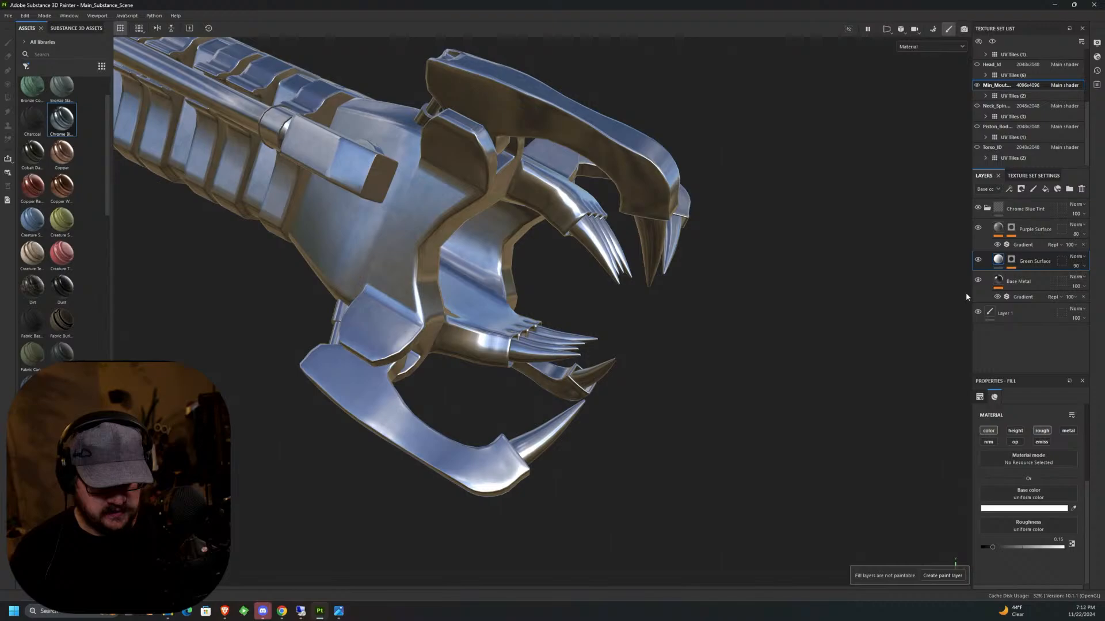
# Collapse the Chrome Blue Tint group and rename it "teeth".
pyautogui.click(987, 209)
pyautogui.click(1030, 209)
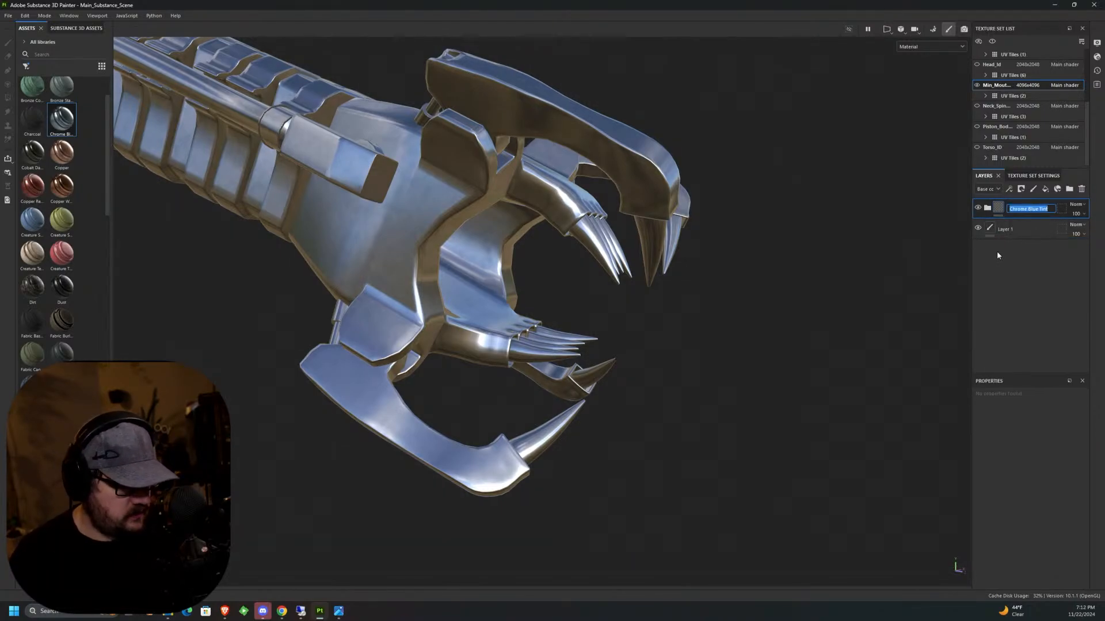
pyautogui.write('teeth')
pyautogui.press('Return')
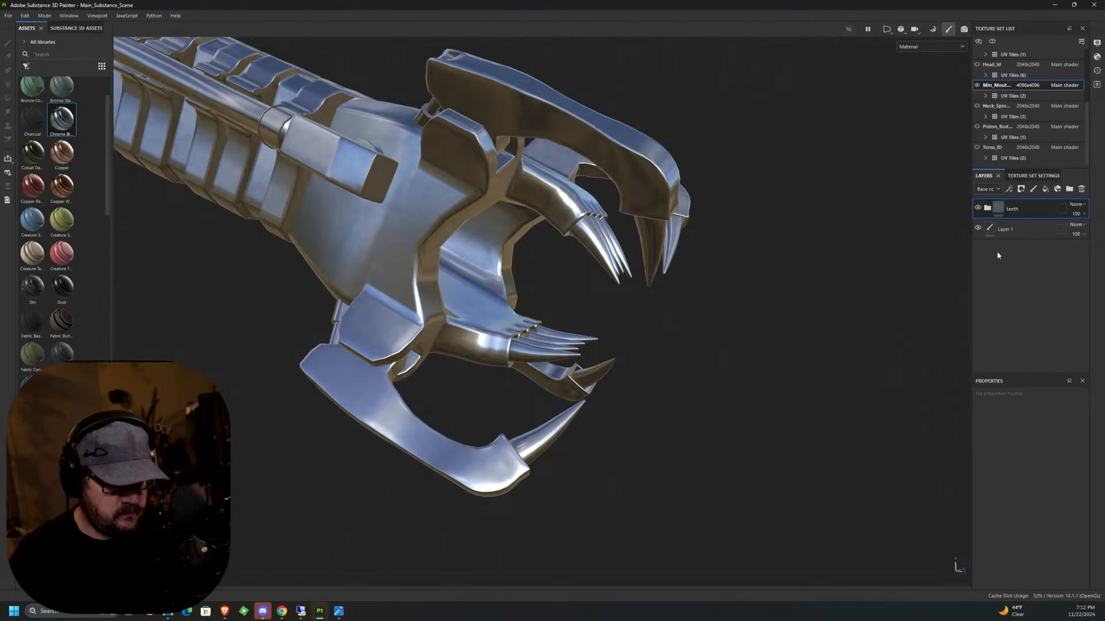
# Add a black mask to the teeth group and set Polygon Fill to mesh fill mode.
pyautogui.click(1020, 188)
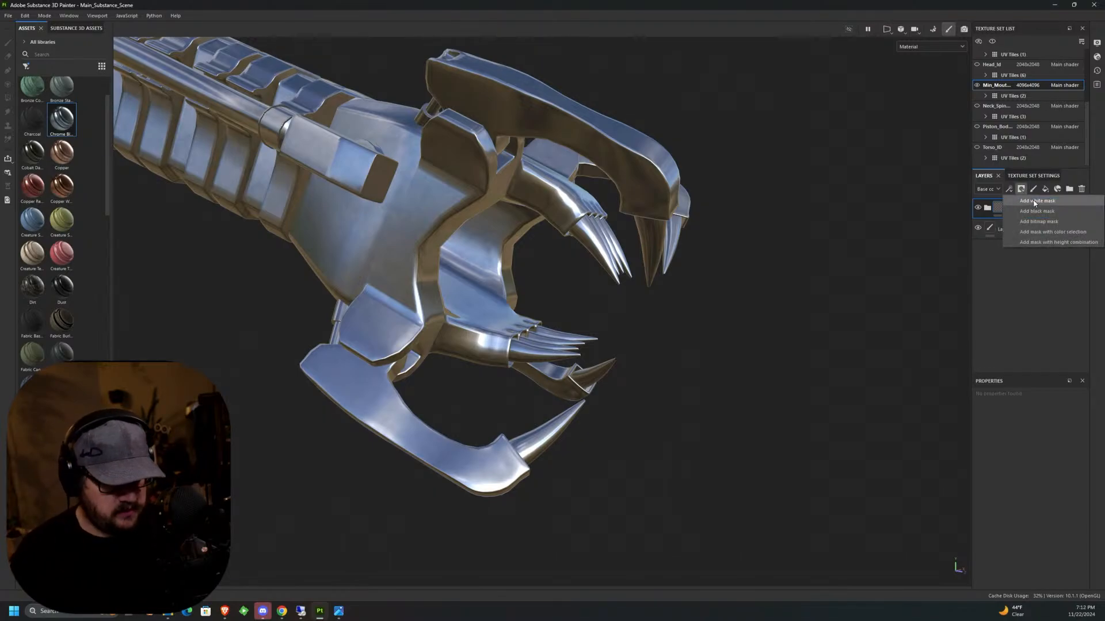
pyautogui.click(1035, 210)
pyautogui.keyDown('alt'); pyautogui.moveTo(635, 361); pyautogui.dragTo(583, 447); pyautogui.keyUp('alt')
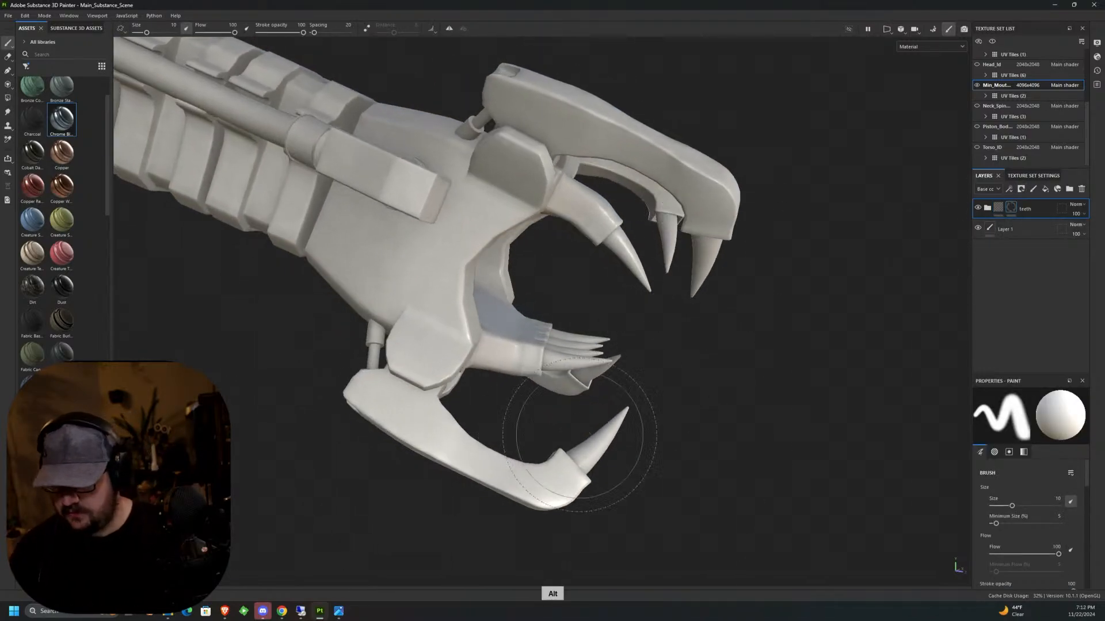
pyautogui.click(8, 98)
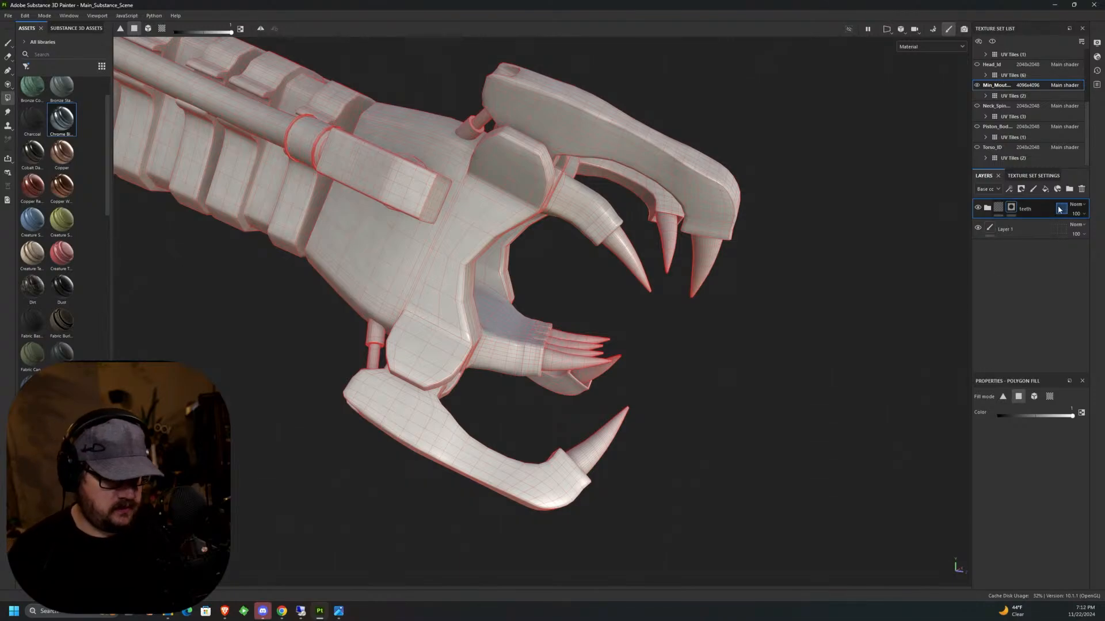
pyautogui.click(1034, 397)
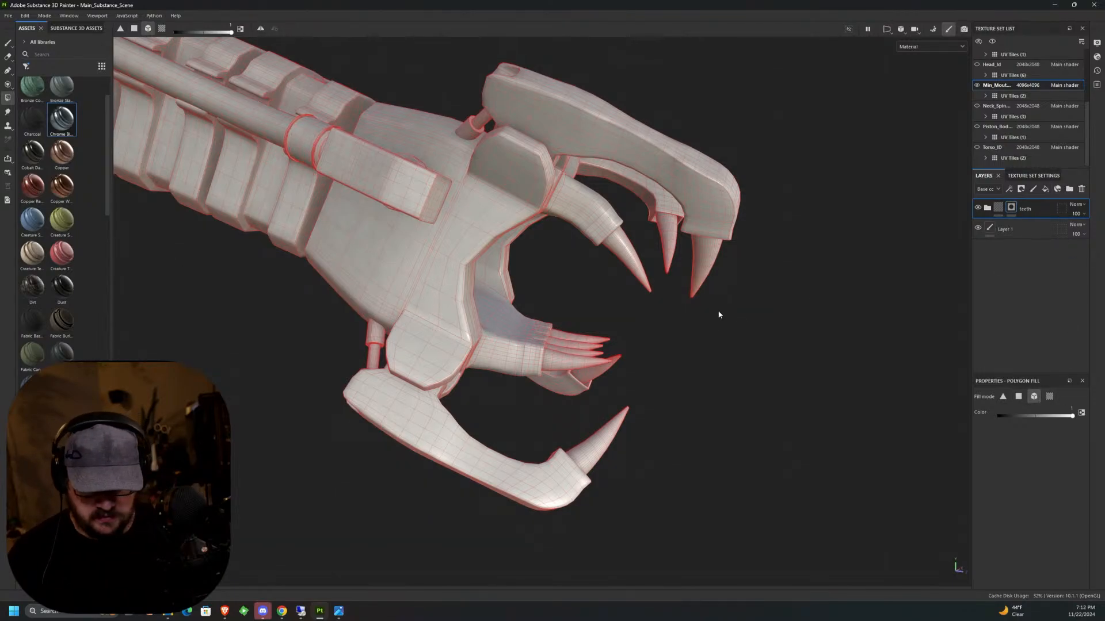
# Fill the inner mouth's upper and lower teeth and the jaw claw tips into the teeth group's mask.
pyautogui.moveTo(722, 317); pyautogui.dragTo(659, 260)
pyautogui.click(637, 283)
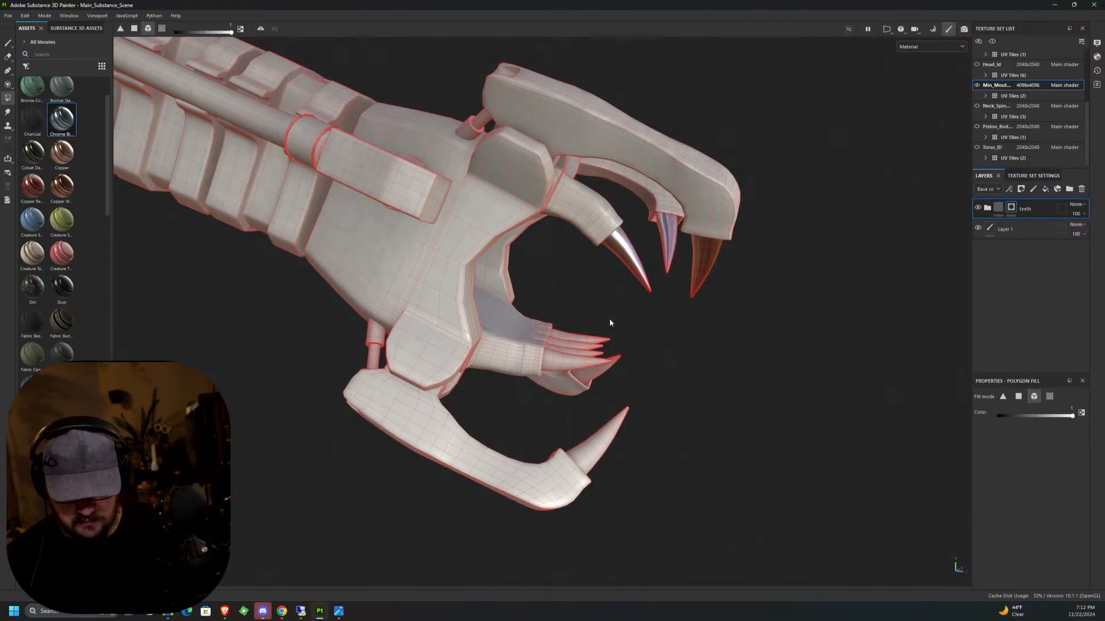
pyautogui.moveTo(613, 319); pyautogui.dragTo(601, 369)
pyautogui.moveTo(639, 403); pyautogui.dragTo(618, 426)
pyautogui.keyDown('alt'); pyautogui.moveTo(731, 371); pyautogui.dragTo(627, 377); pyautogui.keyUp('alt')
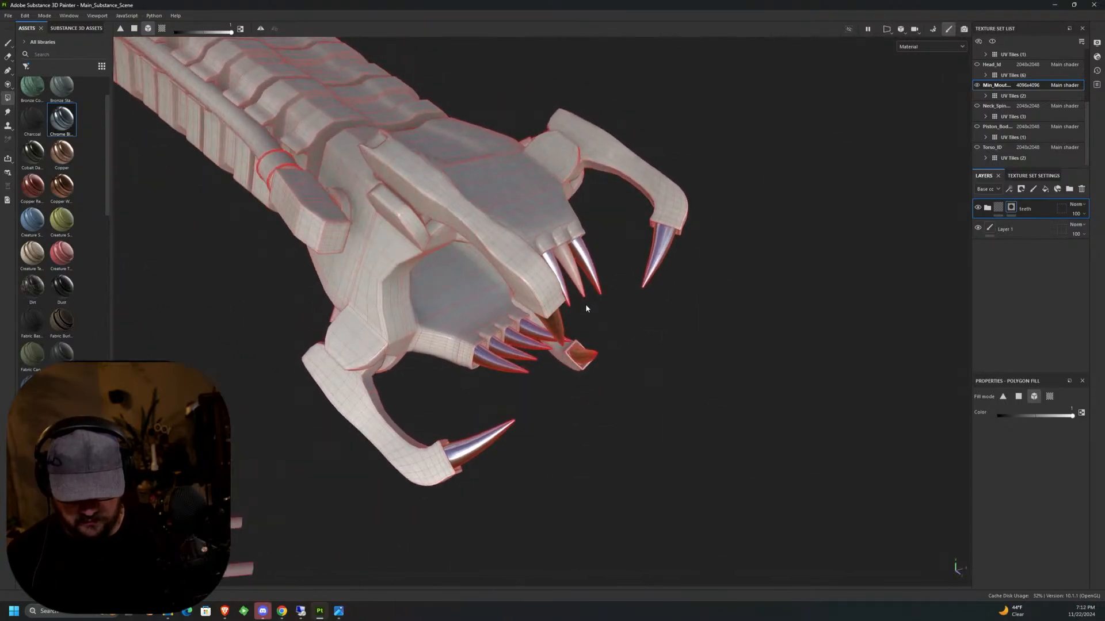
pyautogui.moveTo(633, 313)
pyautogui.keyDown('alt'); pyautogui.mouseDown()
pyautogui.moveTo(688, 326)
pyautogui.moveTo(760, 235)
pyautogui.moveTo(536, 293)
pyautogui.mouseUp(); pyautogui.keyUp('alt')
# Examine the chrome teeth from several angles and check the reference render WIP_Xeno_02.png for comparison.
pyautogui.keyDown('alt'); pyautogui.moveTo(438, 323); pyautogui.dragTo(685, 288); pyautogui.keyUp('alt')
pyautogui.keyDown('alt'); pyautogui.moveTo(719, 248); pyautogui.dragTo(705, 321, button='middle'); pyautogui.keyUp('alt')
pyautogui.keyDown('alt'); pyautogui.moveTo(705, 320); pyautogui.dragTo(742, 311); pyautogui.keyUp('alt')
pyautogui.moveTo(742, 310)
pyautogui.keyDown('alt'); pyautogui.mouseDown(button='middle')
pyautogui.moveTo(647, 323)
pyautogui.moveTo(714, 345)
pyautogui.mouseUp(button='middle'); pyautogui.keyUp('alt')
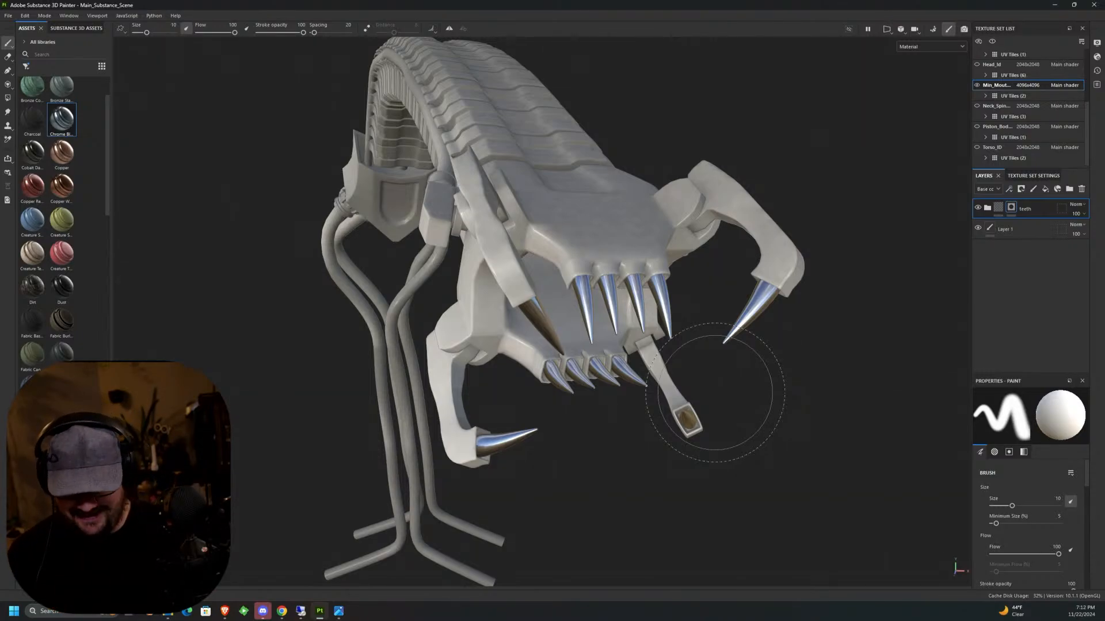
pyautogui.keyDown('alt'); pyautogui.moveTo(642, 330); pyautogui.dragTo(731, 432); pyautogui.keyUp('alt')
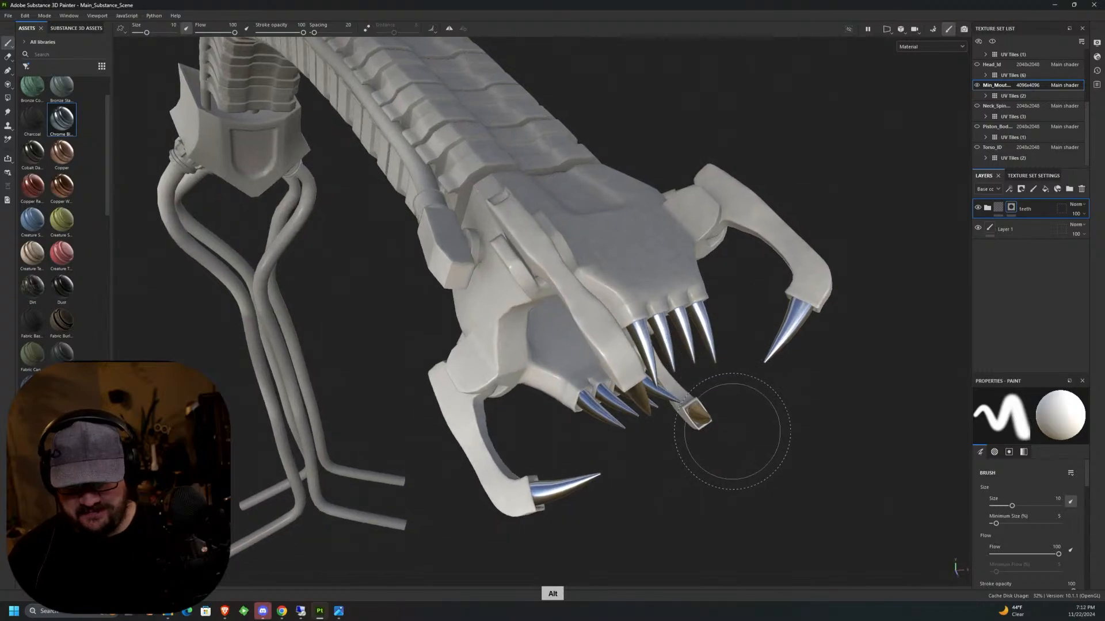
pyautogui.keyDown('alt'); pyautogui.moveTo(731, 431); pyautogui.dragTo(654, 494, button='middle'); pyautogui.keyUp('alt')
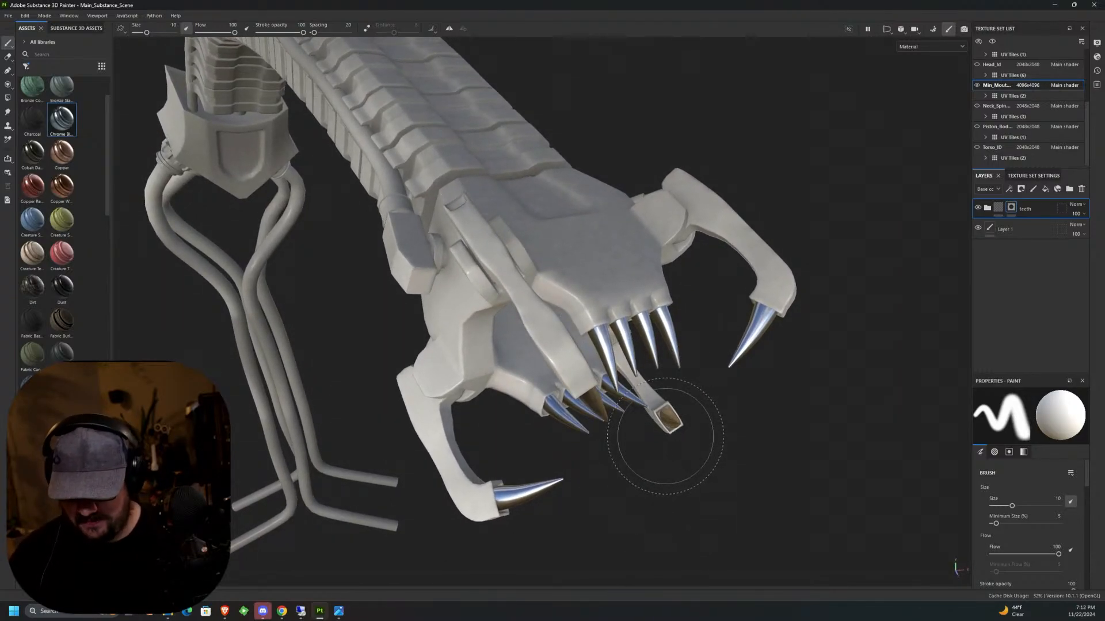
pyautogui.click(340, 607)
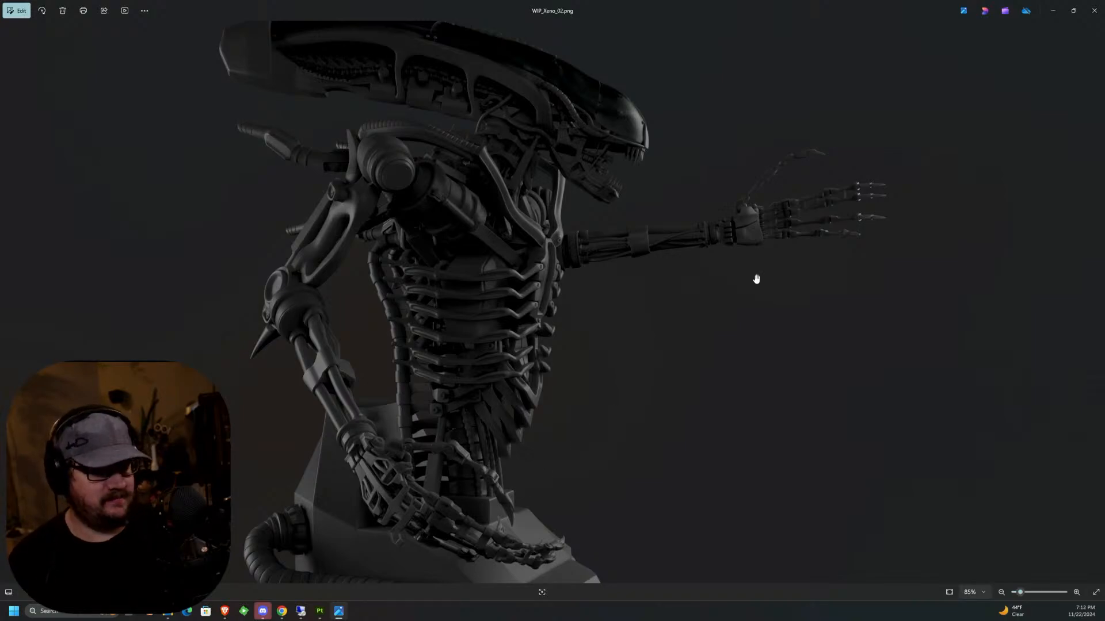
pyautogui.click(1052, 10)
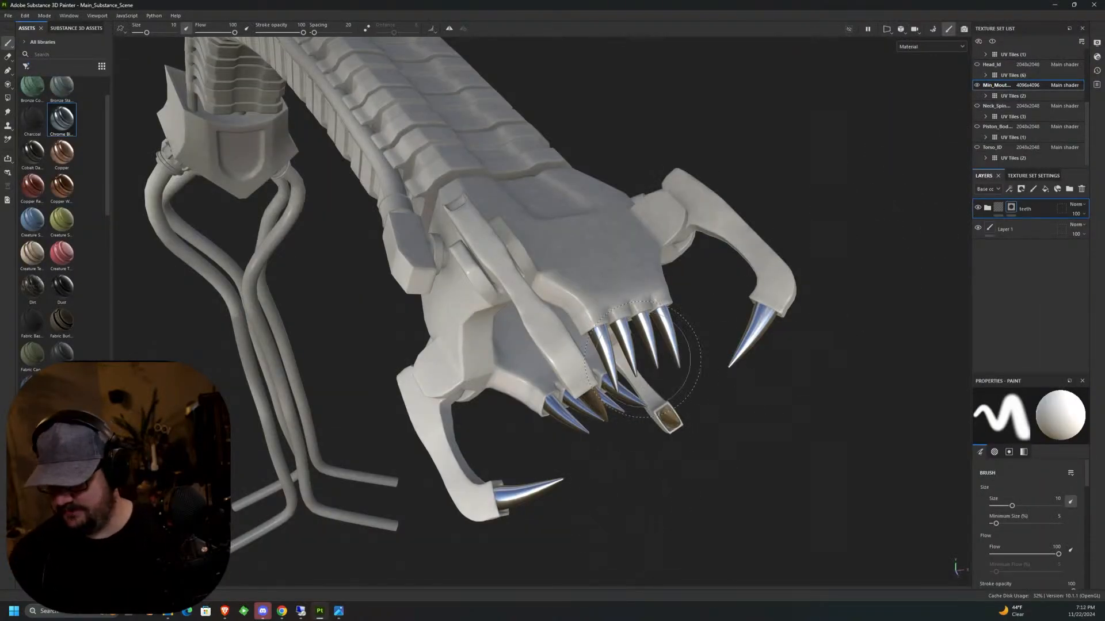
pyautogui.keyDown('alt'); pyautogui.moveTo(740, 353); pyautogui.dragTo(742, 368); pyautogui.keyUp('alt')
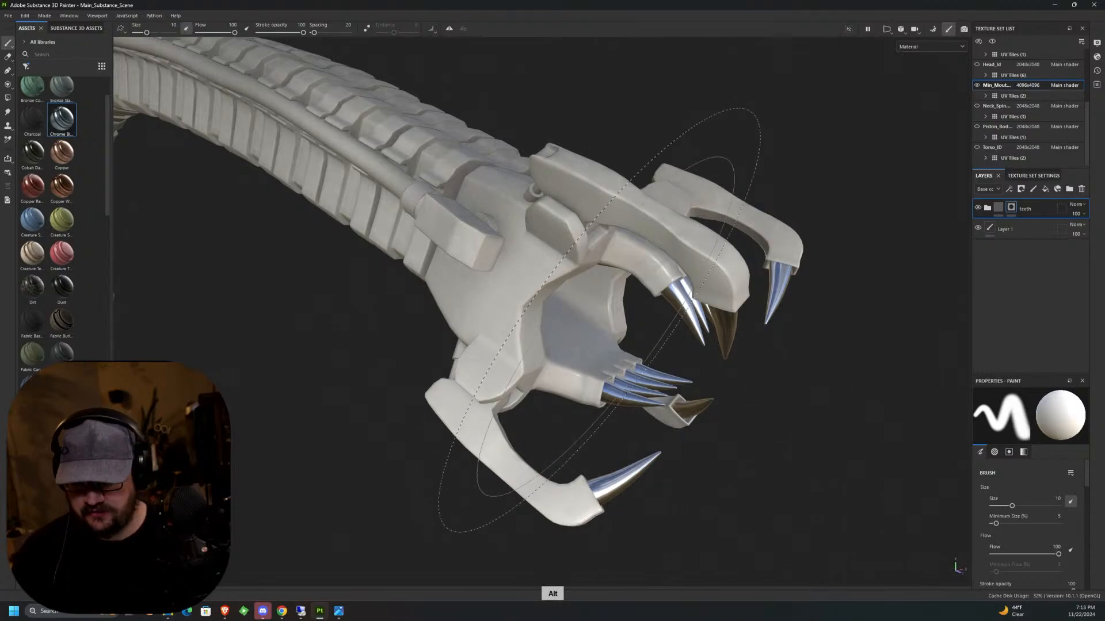
pyautogui.keyDown('alt'); pyautogui.moveTo(656, 316); pyautogui.dragTo(662, 423); pyautogui.keyUp('alt')
pyautogui.keyDown('alt'); pyautogui.moveTo(662, 422); pyautogui.dragTo(639, 418, button='middle'); pyautogui.keyUp('alt')
pyautogui.keyDown('alt'); pyautogui.moveTo(673, 351); pyautogui.dragTo(717, 287); pyautogui.keyUp('alt')
pyautogui.keyDown('alt'); pyautogui.moveTo(716, 287); pyautogui.dragTo(827, 284, button='middle'); pyautogui.keyUp('alt')
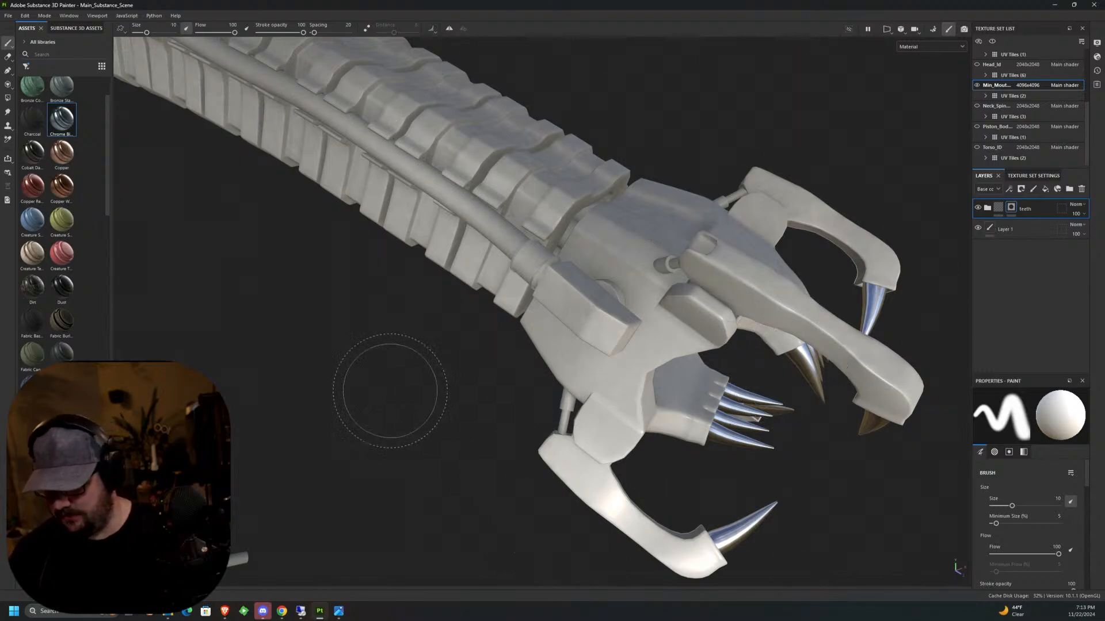
# Apply the Steel smart material to the inner mouth as a group above teeth.
pyautogui.moveTo(107, 138); pyautogui.dragTo(549, 446)
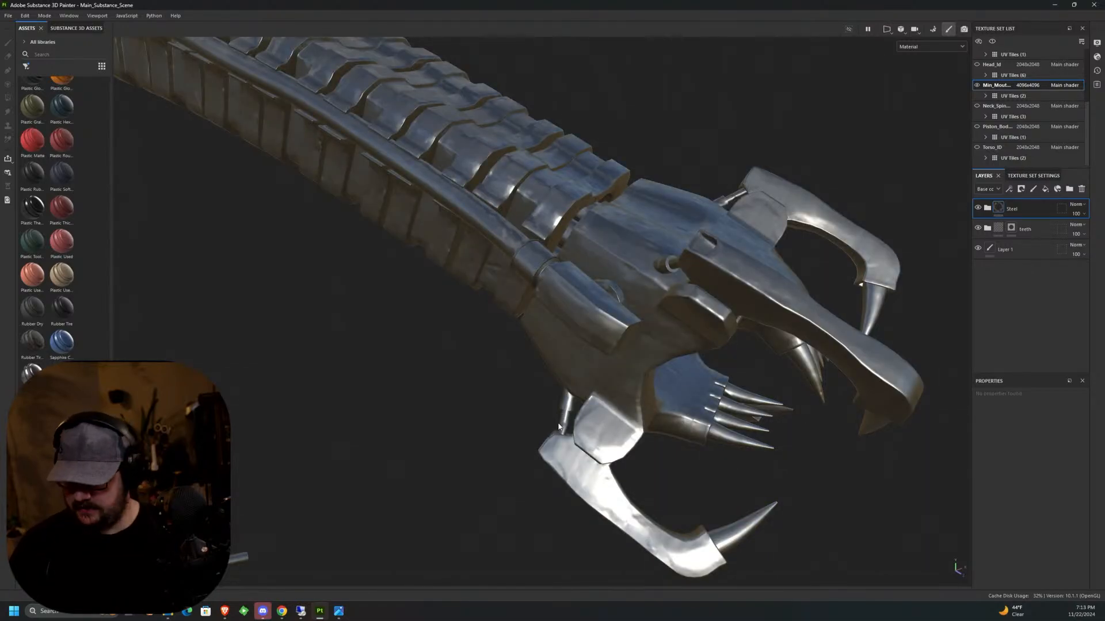
pyautogui.keyDown('alt'); pyautogui.moveTo(720, 344); pyautogui.dragTo(577, 377); pyautogui.keyUp('alt')
pyautogui.keyDown('alt'); pyautogui.moveTo(578, 378); pyautogui.dragTo(592, 384, button='middle'); pyautogui.keyUp('alt')
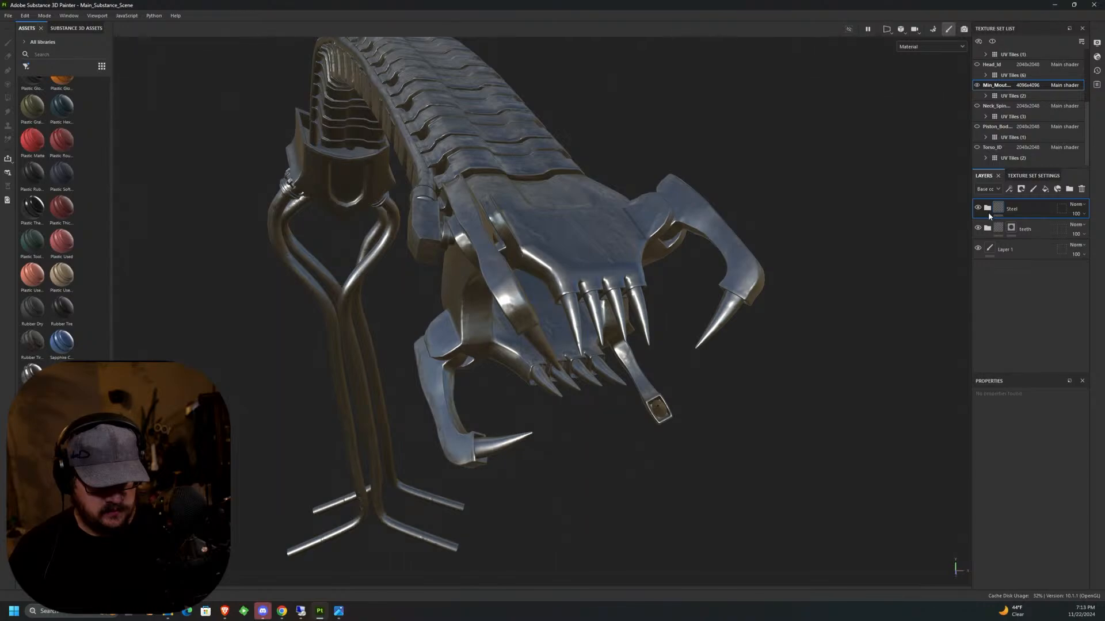
# Add a white mask to the Steel group and make that mask active for editing.
pyautogui.click(1021, 190)
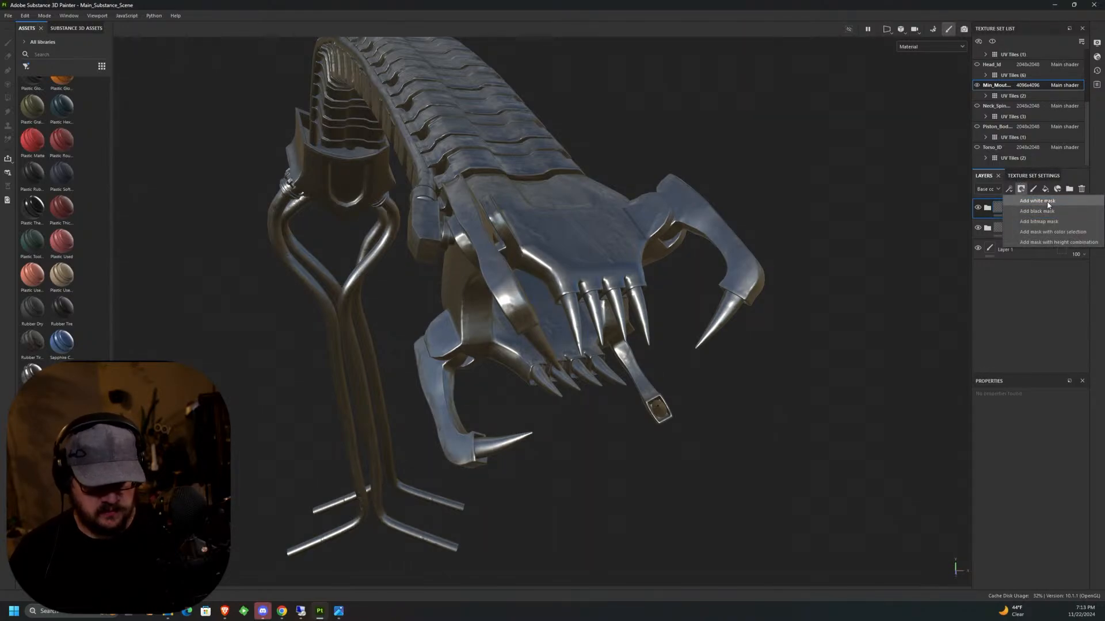
pyautogui.click(1048, 203)
pyautogui.keyDown('alt'); pyautogui.moveTo(715, 493); pyautogui.dragTo(726, 334); pyautogui.keyUp('alt')
pyautogui.keyDown('alt'); pyautogui.moveTo(726, 334); pyautogui.dragTo(720, 280, button='middle'); pyautogui.keyUp('alt')
pyautogui.keyDown('alt'); pyautogui.moveTo(720, 280); pyautogui.dragTo(754, 308); pyautogui.keyUp('alt')
pyautogui.keyDown('alt'); pyautogui.moveTo(754, 309); pyautogui.dragTo(723, 299, button='middle'); pyautogui.keyUp('alt')
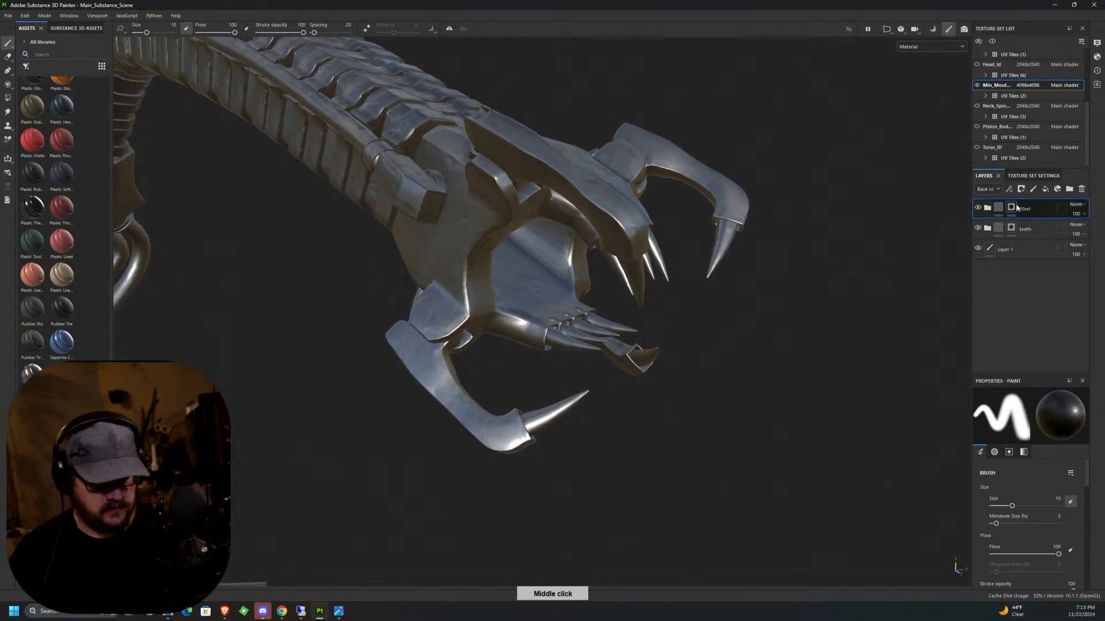
pyautogui.click(1012, 208)
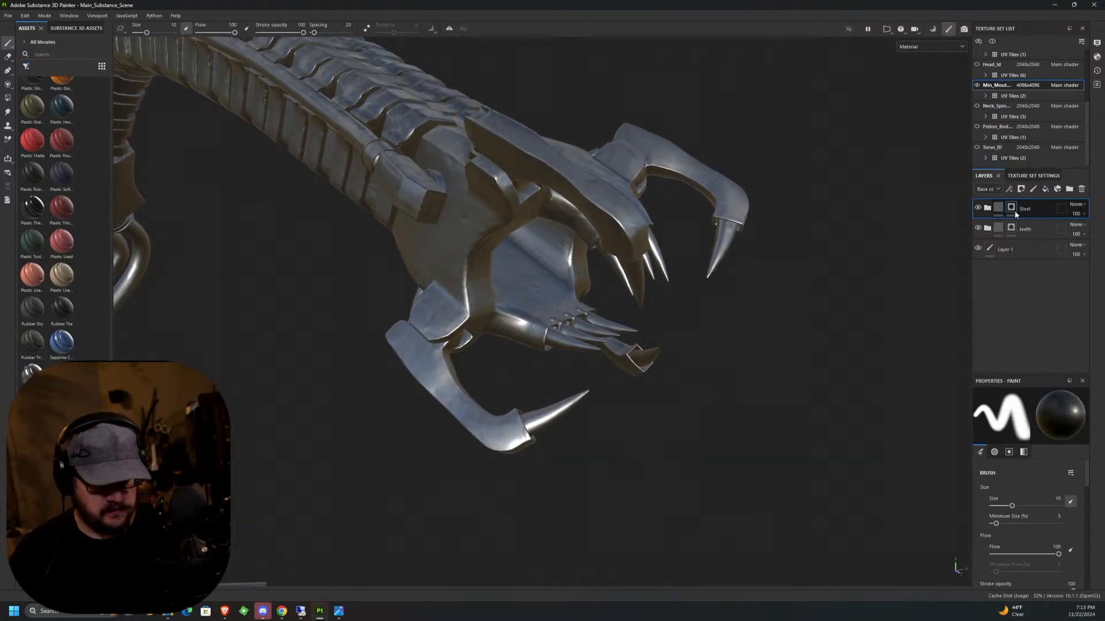
# Mask the teeth and claw tips out of the Steel group using mesh-mode Polygon Fill with color 0.
pyautogui.keyDown('alt'); pyautogui.moveTo(744, 320); pyautogui.dragTo(875, 284, button='middle'); pyautogui.keyUp('alt')
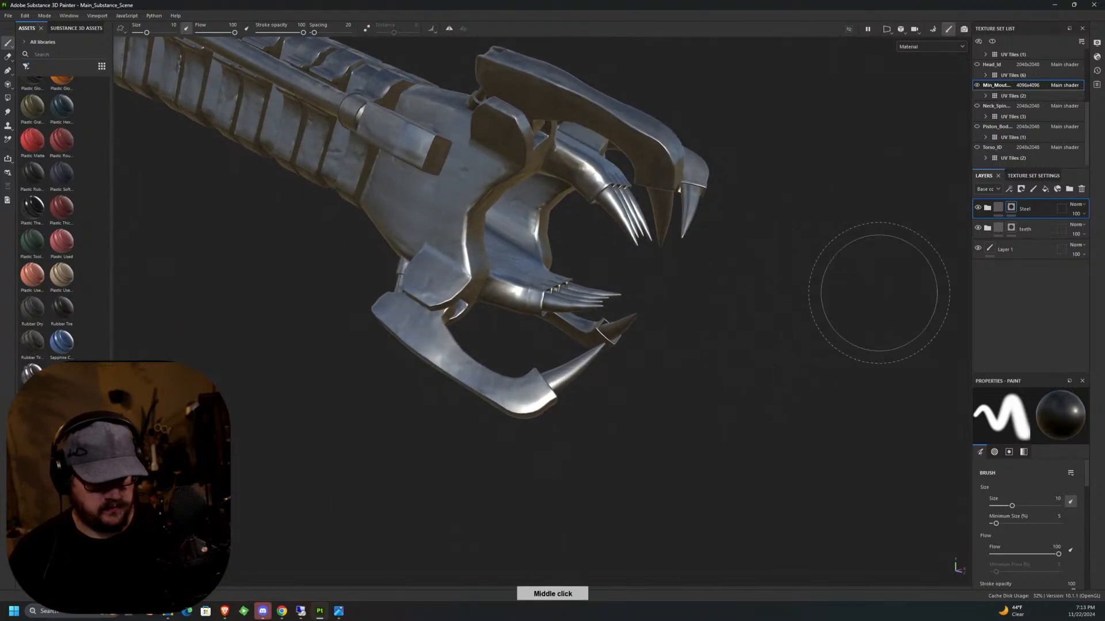
pyautogui.click(9, 99)
pyautogui.keyDown('alt'); pyautogui.moveTo(661, 326); pyautogui.dragTo(746, 310); pyautogui.keyUp('alt')
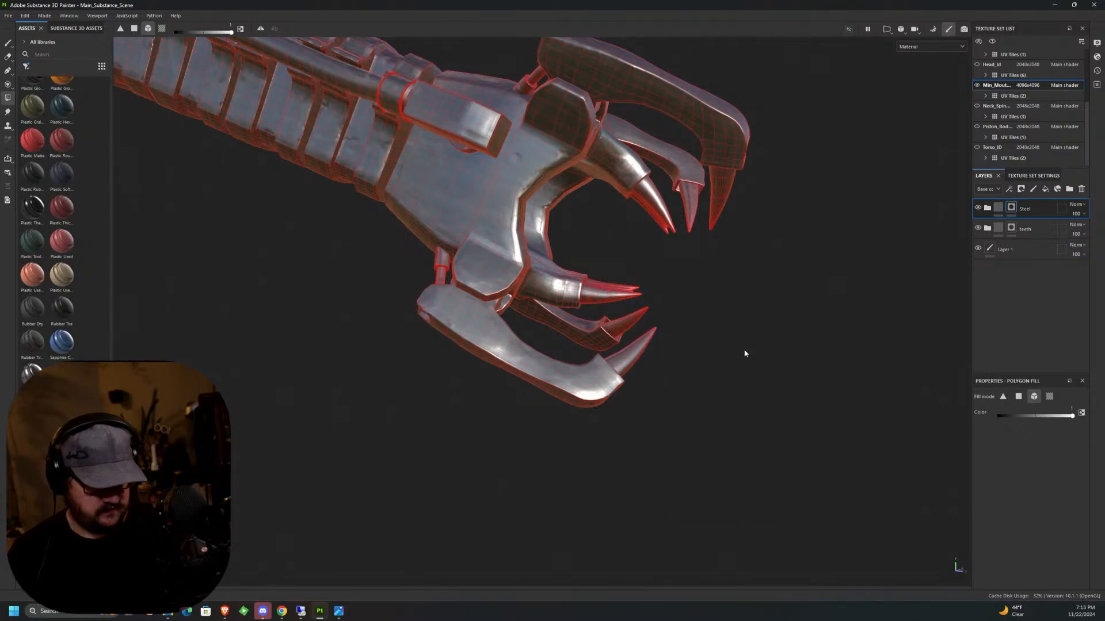
pyautogui.moveTo(657, 352); pyautogui.dragTo(624, 303)
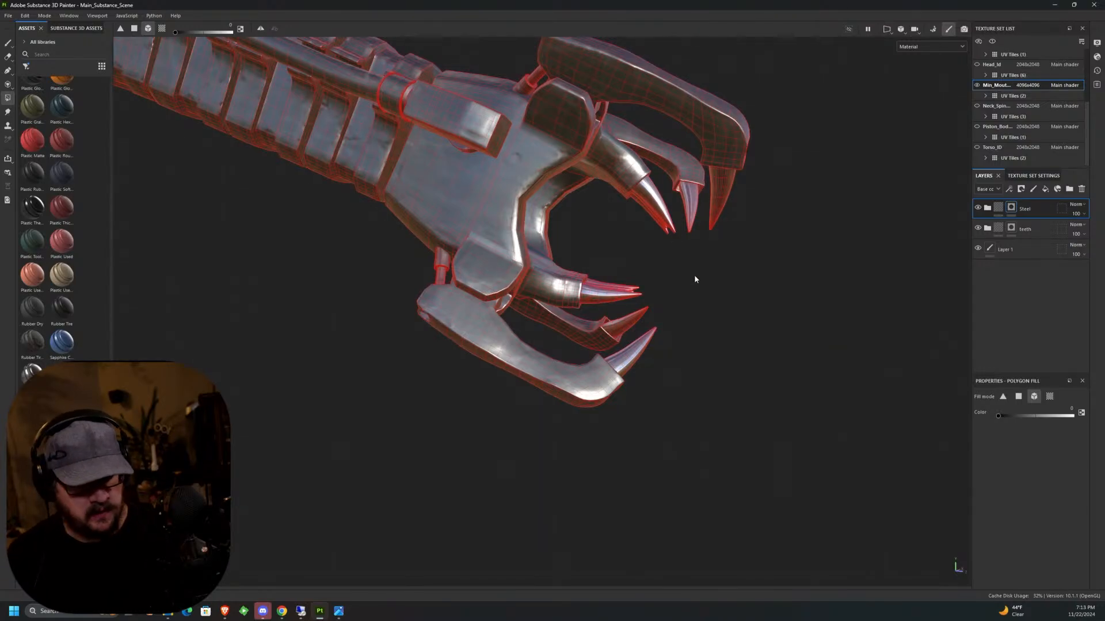
pyautogui.press('1')
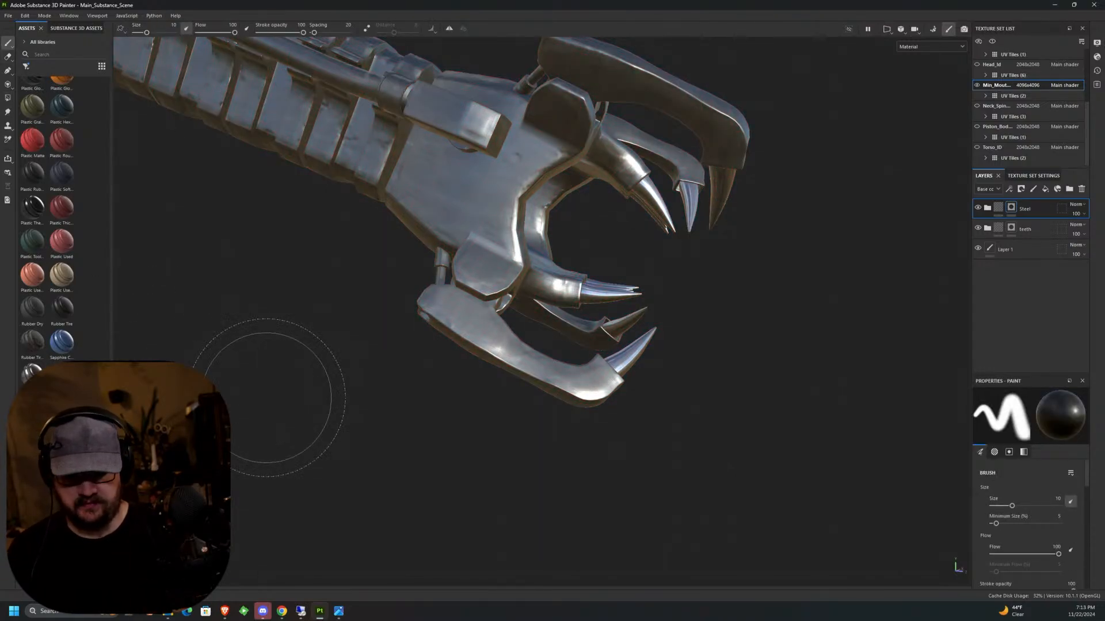
# Examine the steel jaws, the chrome teeth and the segmented neck of the inner mouth from several angles.
pyautogui.moveTo(720, 318)
pyautogui.keyDown('alt'); pyautogui.mouseDown()
pyautogui.moveTo(478, 400)
pyautogui.moveTo(482, 349)
pyautogui.mouseUp(); pyautogui.keyUp('alt')
pyautogui.keyDown('alt'); pyautogui.moveTo(529, 353); pyautogui.dragTo(579, 389, button='middle'); pyautogui.keyUp('alt')
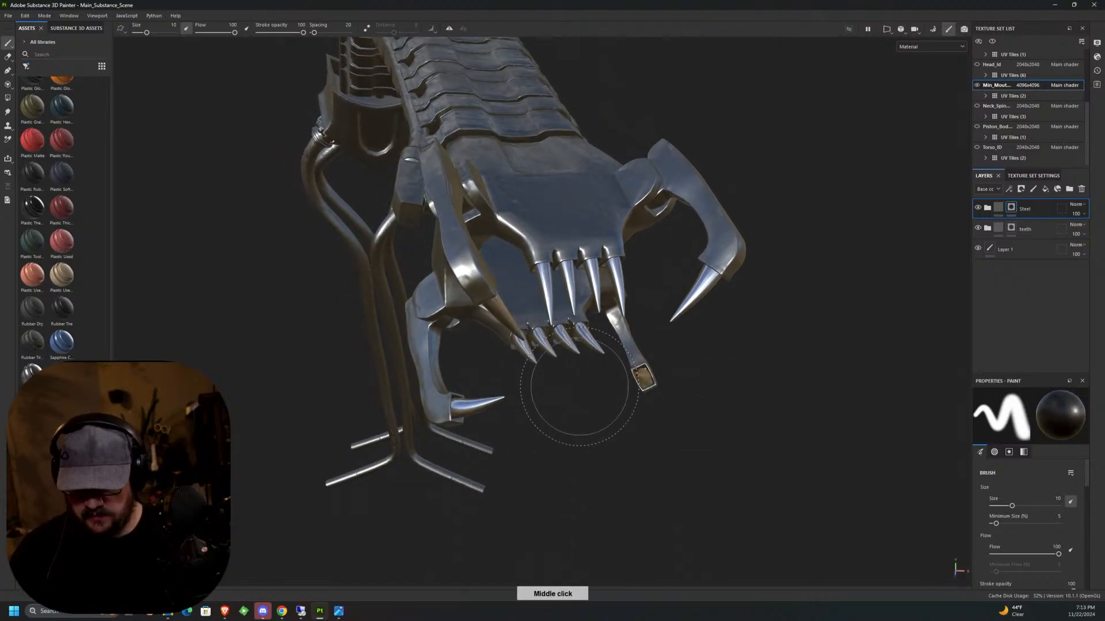
pyautogui.moveTo(580, 390)
pyautogui.keyDown('alt'); pyautogui.mouseDown()
pyautogui.moveTo(609, 287)
pyautogui.moveTo(426, 368)
pyautogui.moveTo(590, 387)
pyautogui.moveTo(648, 371)
pyautogui.moveTo(535, 302)
pyautogui.moveTo(579, 271)
pyautogui.moveTo(579, 285)
pyautogui.moveTo(607, 273)
pyautogui.moveTo(796, 308)
pyautogui.moveTo(748, 339)
pyautogui.mouseUp(); pyautogui.keyUp('alt')
pyautogui.keyDown('alt'); pyautogui.moveTo(621, 299); pyautogui.dragTo(688, 308, button='middle'); pyautogui.keyUp('alt')
pyautogui.keyDown('alt'); pyautogui.moveTo(688, 308); pyautogui.dragTo(551, 279); pyautogui.keyUp('alt')
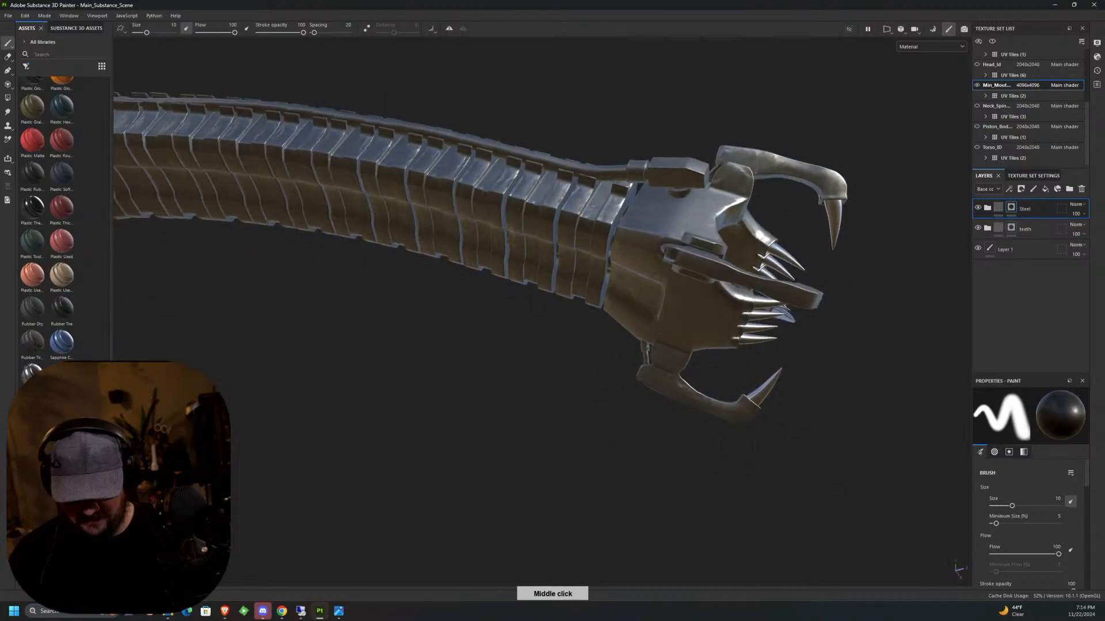
pyautogui.keyDown('alt'); pyautogui.moveTo(550, 279); pyautogui.dragTo(915, 187, button='middle'); pyautogui.keyUp('alt')
pyautogui.keyDown('alt'); pyautogui.moveTo(586, 252); pyautogui.dragTo(560, 270); pyautogui.keyUp('alt')
pyautogui.keyDown('alt'); pyautogui.moveTo(560, 270); pyautogui.dragTo(679, 351, button='middle'); pyautogui.keyUp('alt')
pyautogui.keyDown('alt'); pyautogui.moveTo(679, 350); pyautogui.dragTo(685, 380); pyautogui.keyUp('alt')
pyautogui.keyDown('alt'); pyautogui.moveTo(684, 380); pyautogui.dragTo(771, 397, button='middle'); pyautogui.keyUp('alt')
pyautogui.keyDown('alt'); pyautogui.moveTo(650, 320); pyautogui.dragTo(604, 305); pyautogui.keyUp('alt')
pyautogui.moveTo(604, 304)
pyautogui.keyDown('alt'); pyautogui.mouseDown(button='middle')
pyautogui.moveTo(542, 303)
pyautogui.moveTo(426, 345)
pyautogui.mouseUp(button='middle'); pyautogui.keyUp('alt')
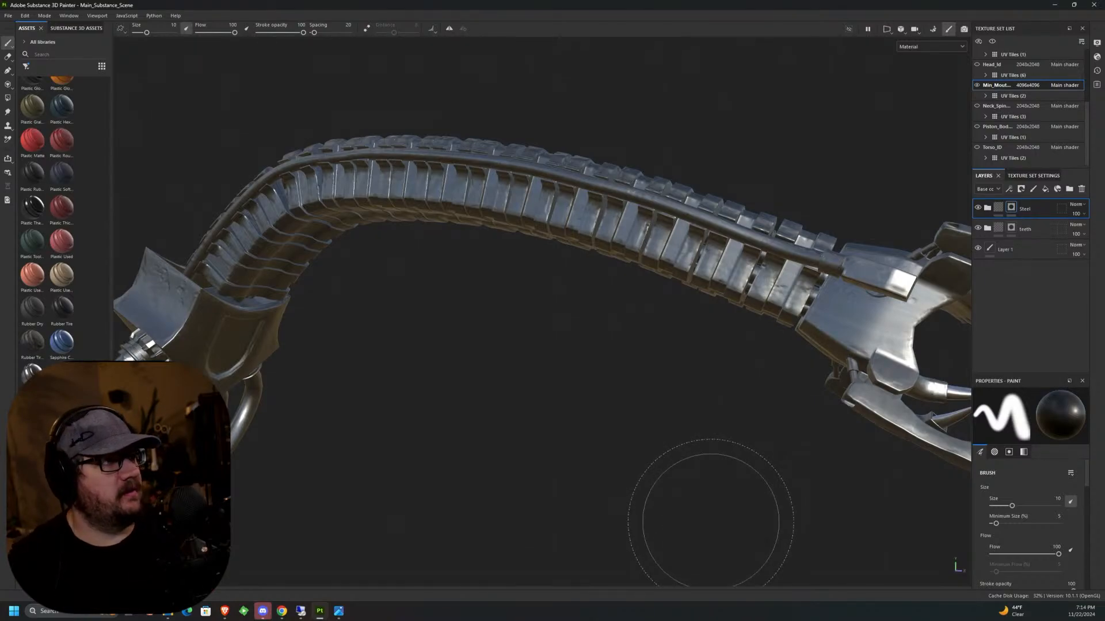
pyautogui.keyDown('alt'); pyautogui.moveTo(680, 343); pyautogui.dragTo(436, 249, button='middle'); pyautogui.keyUp('alt')
pyautogui.keyDown('alt'); pyautogui.moveTo(521, 285); pyautogui.dragTo(535, 411); pyautogui.keyUp('alt')
pyautogui.keyDown('alt'); pyautogui.moveTo(625, 257); pyautogui.dragTo(654, 299, button='middle'); pyautogui.keyUp('alt')
pyautogui.keyDown('alt'); pyautogui.moveTo(715, 316); pyautogui.dragTo(538, 331); pyautogui.keyUp('alt')
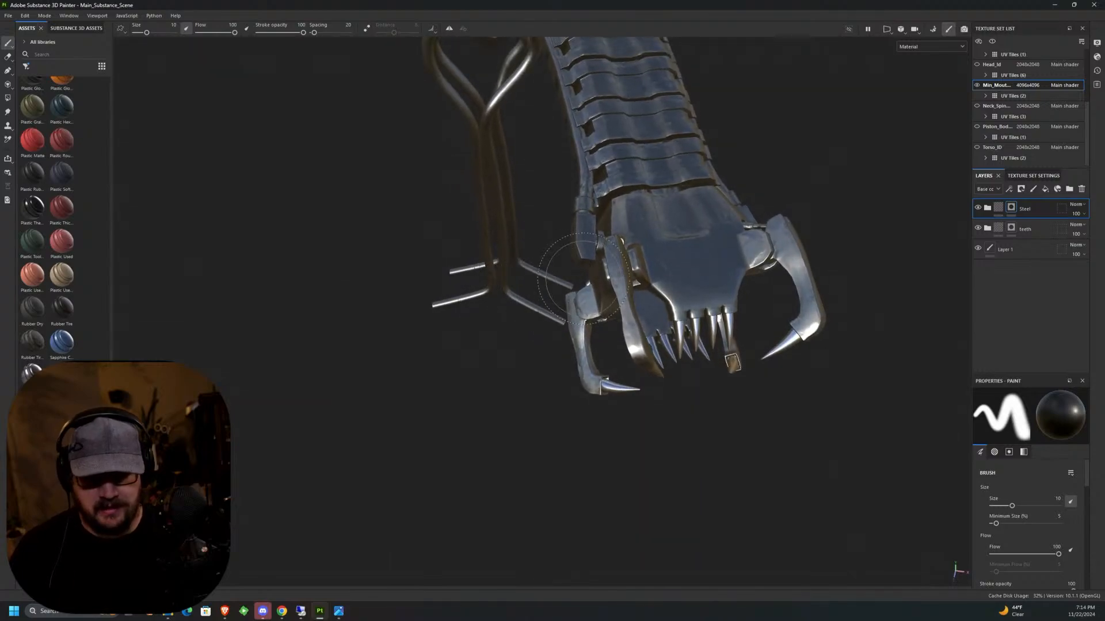
pyautogui.keyDown('alt'); pyautogui.moveTo(566, 339); pyautogui.dragTo(415, 480, button='middle'); pyautogui.keyUp('alt')
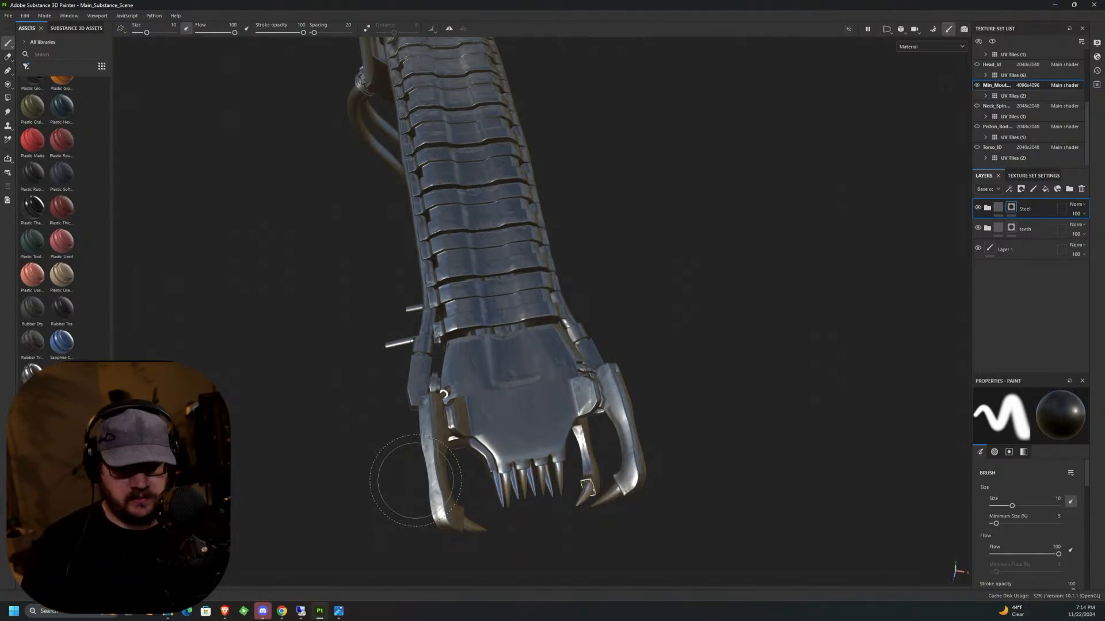
# Set the base color of the Steel group's Base layer to dark grey 484848 and rename the group body coat.
pyautogui.click(987, 207)
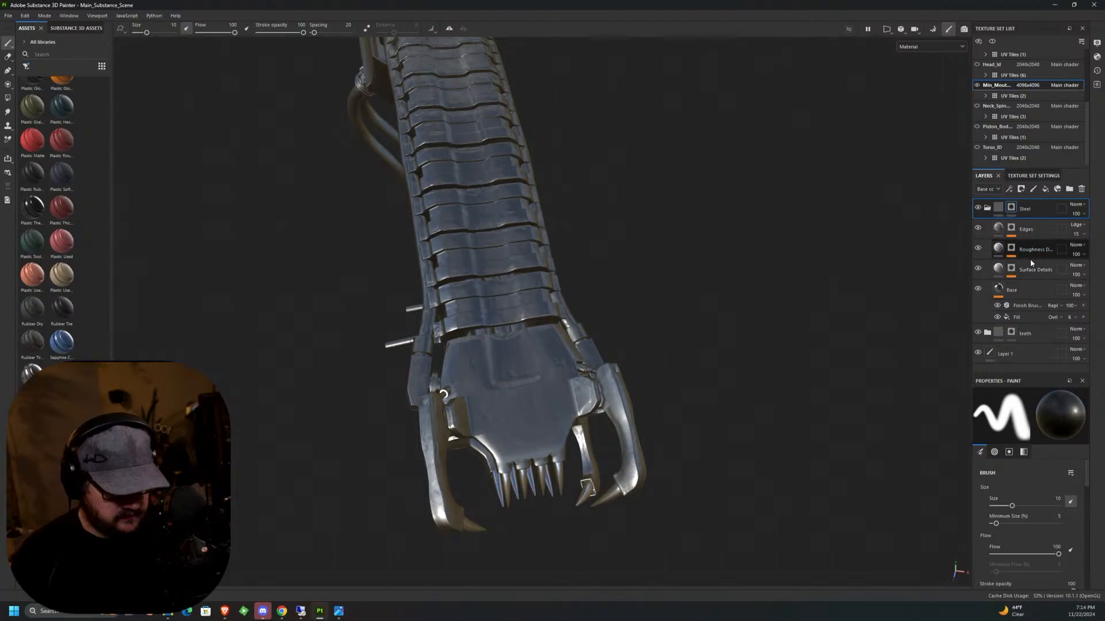
pyautogui.click(1004, 290)
pyautogui.click(1050, 509)
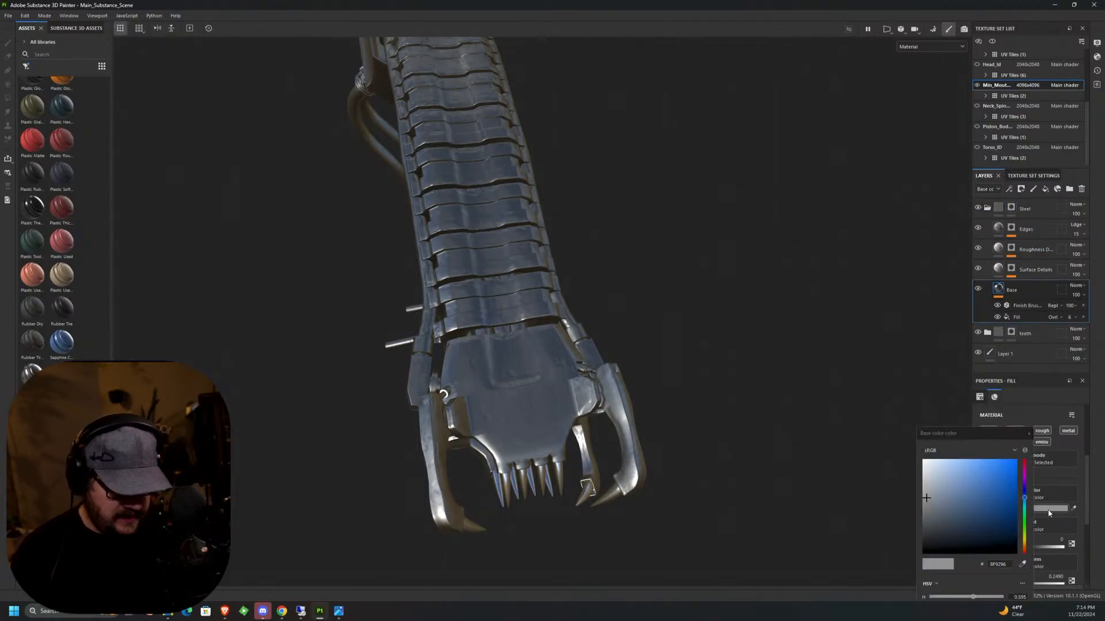
pyautogui.moveTo(927, 508); pyautogui.dragTo(781, 328)
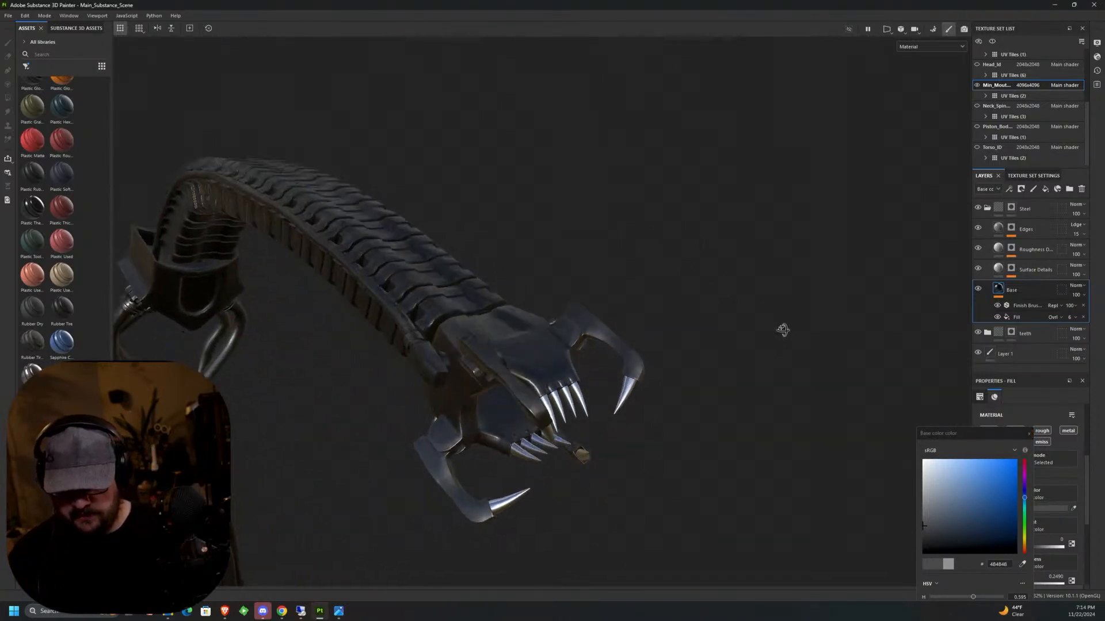
pyautogui.moveTo(781, 328); pyautogui.dragTo(821, 203, button='middle')
pyautogui.keyDown('alt'); pyautogui.moveTo(806, 208); pyautogui.dragTo(726, 257); pyautogui.keyUp('alt')
pyautogui.keyDown('alt'); pyautogui.moveTo(726, 257); pyautogui.dragTo(719, 276, button='middle'); pyautogui.keyUp('alt')
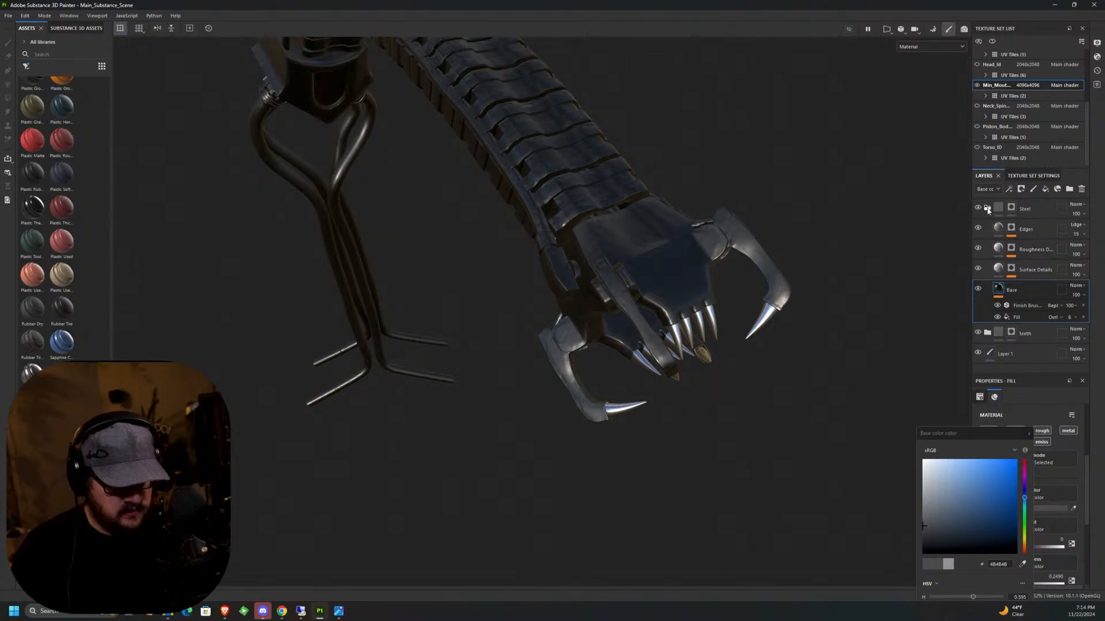
pyautogui.click(987, 207)
pyautogui.doubleClick(1025, 209)
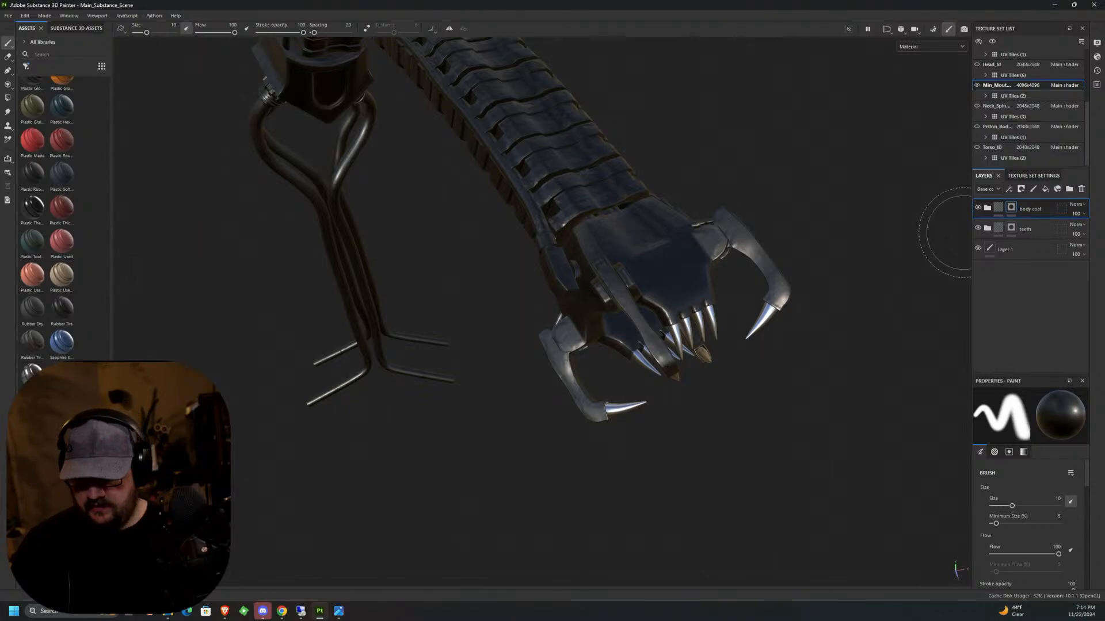
# Add a fill layer above the body coat group and give it a black mask.
pyautogui.click(1045, 190)
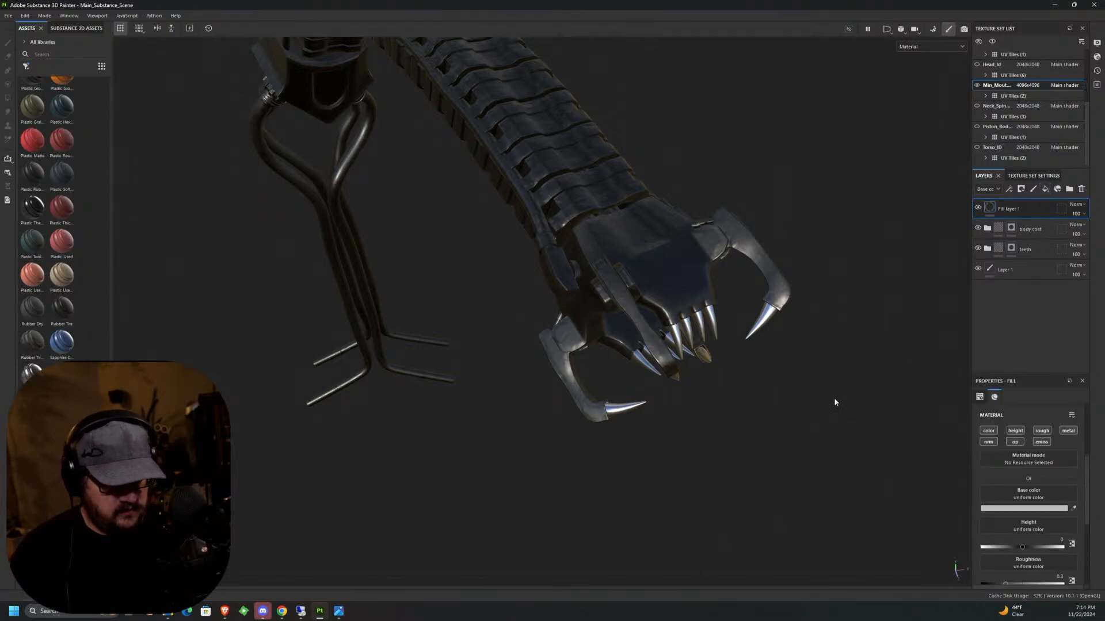
pyautogui.click(1022, 189)
pyautogui.click(1047, 211)
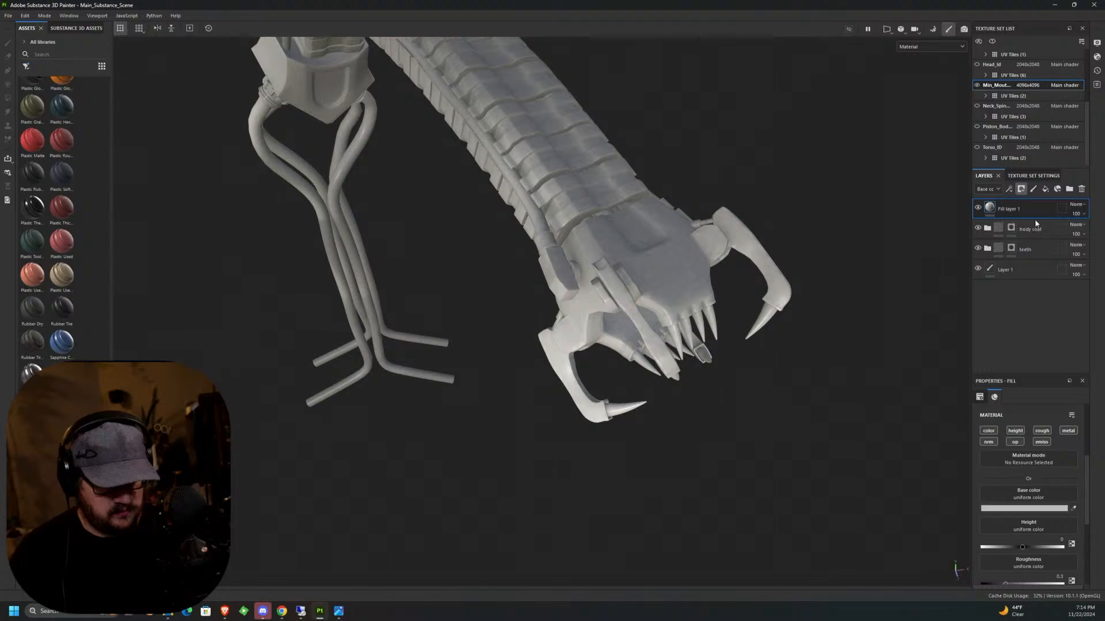
pyautogui.keyDown('alt'); pyautogui.moveTo(671, 308); pyautogui.dragTo(581, 339); pyautogui.keyUp('alt')
pyautogui.keyDown('alt'); pyautogui.moveTo(553, 345); pyautogui.dragTo(619, 362, button='middle'); pyautogui.keyUp('alt')
pyautogui.keyDown('alt'); pyautogui.moveTo(619, 362); pyautogui.dragTo(567, 306); pyautogui.keyUp('alt')
pyautogui.keyDown('alt'); pyautogui.moveTo(566, 306); pyautogui.dragTo(637, 254, button='middle'); pyautogui.keyUp('alt')
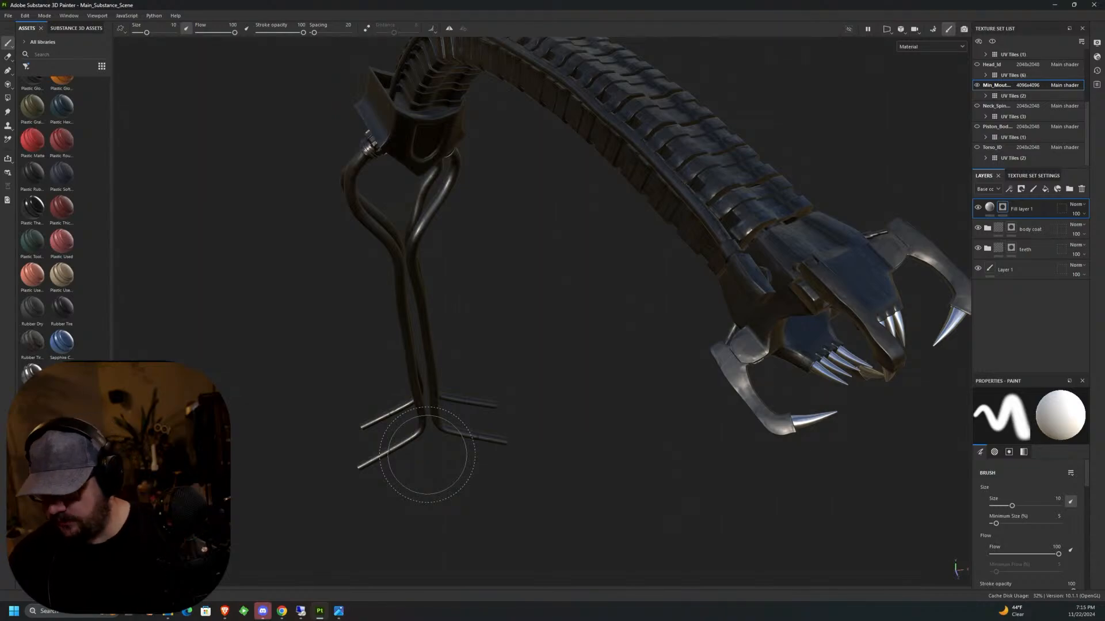
# Reveal the fill layer on the lower tubes and the neck's side tube using mesh-mode Polygon Fill with color 1.
pyautogui.click(8, 85)
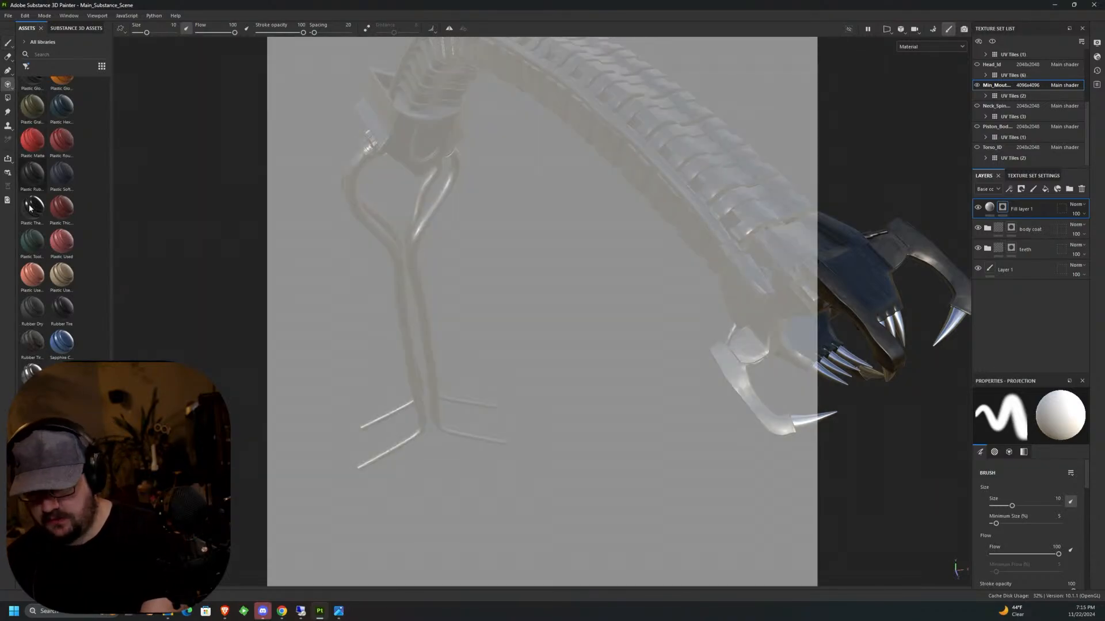
pyautogui.click(7, 98)
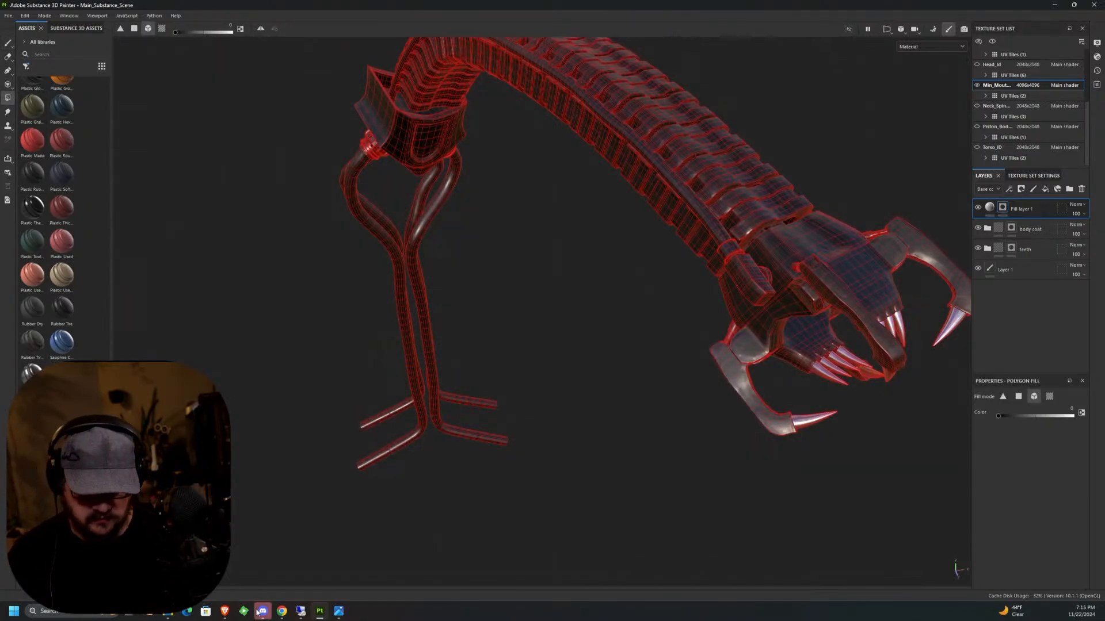
pyautogui.moveTo(260, 612)
pyautogui.moveTo(1002, 416); pyautogui.dragTo(1072, 416)
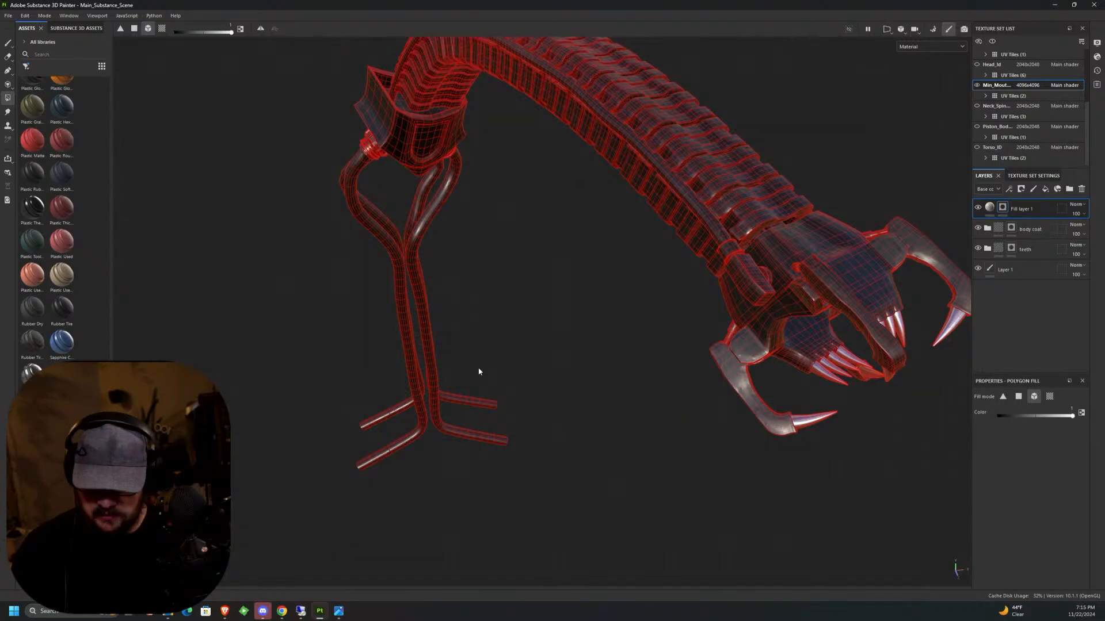
pyautogui.click(425, 420)
pyautogui.moveTo(591, 324); pyautogui.dragTo(571, 345, button='middle')
pyautogui.scroll(5, 594, 308)
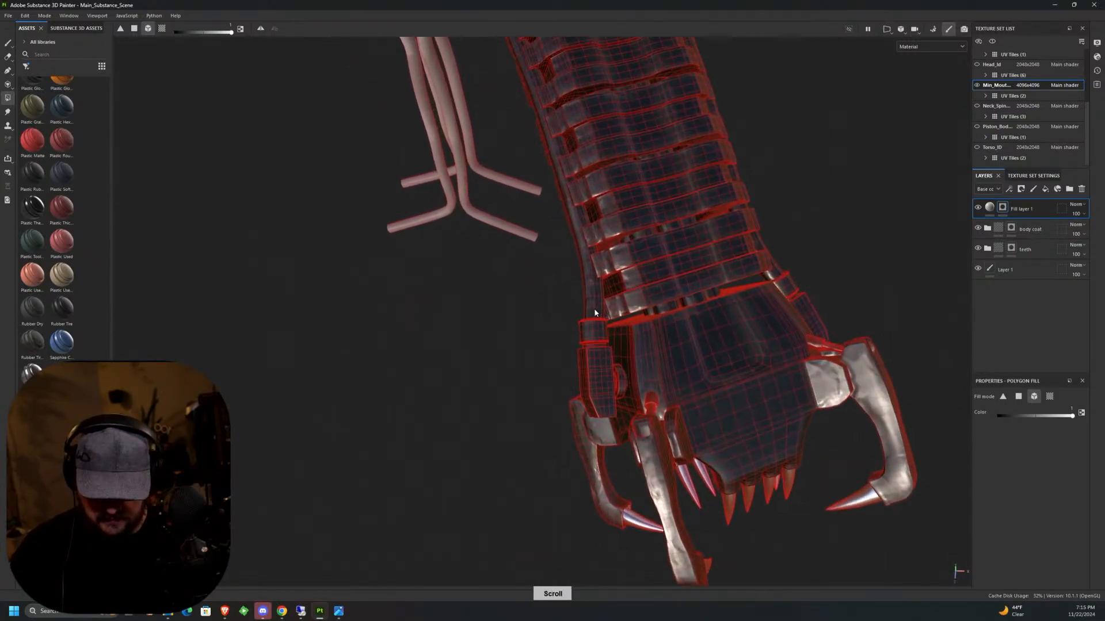
pyautogui.scroll(-2, 581, 314)
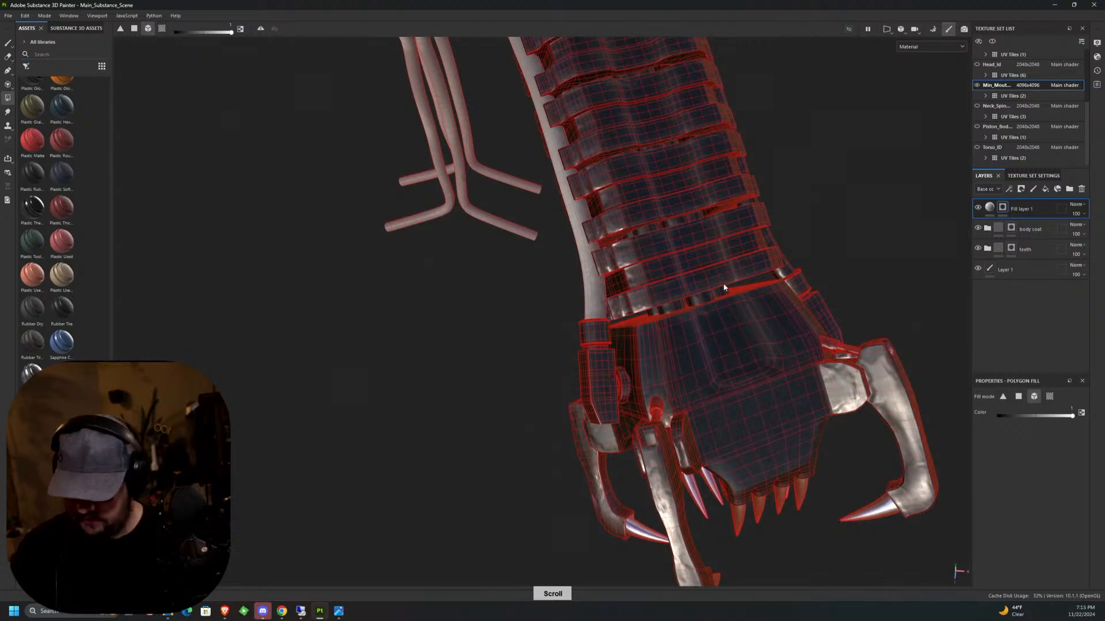
# Fill the inner tubes between the neck plates into the fill layer's mask with mesh-mode Polygon Fill.
pyautogui.moveTo(723, 288); pyautogui.dragTo(796, 208, button='middle')
pyautogui.scroll(2, 690, 268)
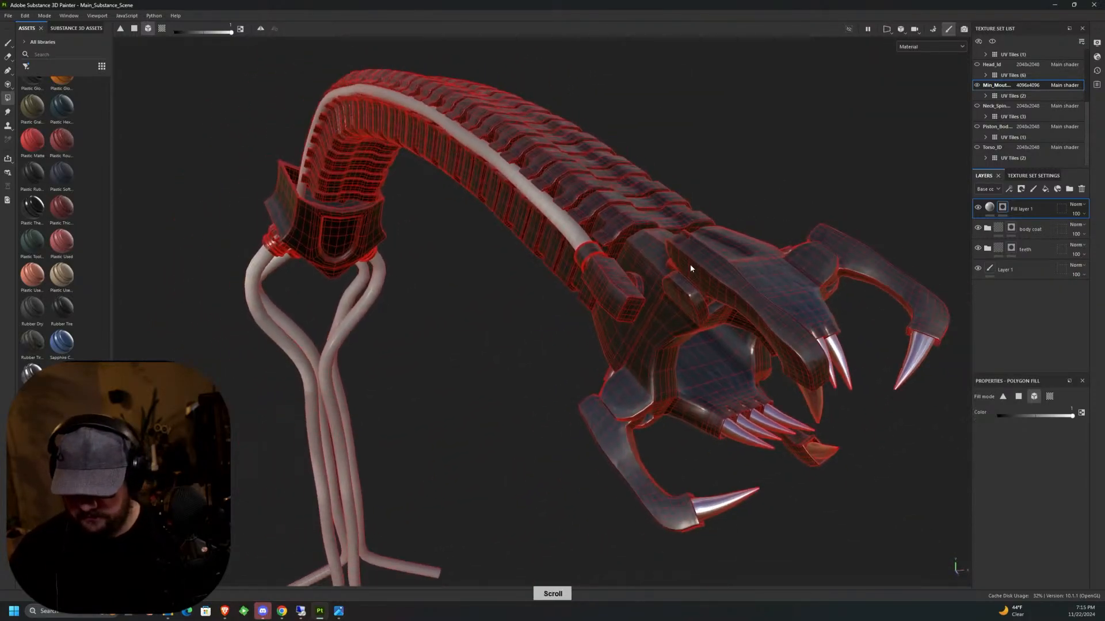
pyautogui.scroll(-2, 673, 280)
pyautogui.keyDown('alt'); pyautogui.moveTo(427, 305); pyautogui.dragTo(552, 328); pyautogui.keyUp('alt')
pyautogui.keyDown('alt'); pyautogui.moveTo(552, 328); pyautogui.dragTo(725, 392, button='middle'); pyautogui.keyUp('alt')
pyautogui.keyDown('alt'); pyautogui.moveTo(552, 370); pyautogui.dragTo(609, 347); pyautogui.keyUp('alt')
pyautogui.keyDown('alt'); pyautogui.moveTo(608, 347); pyautogui.dragTo(932, 311, button='middle'); pyautogui.keyUp('alt')
pyautogui.keyDown('alt'); pyautogui.moveTo(577, 338); pyautogui.dragTo(656, 341); pyautogui.keyUp('alt')
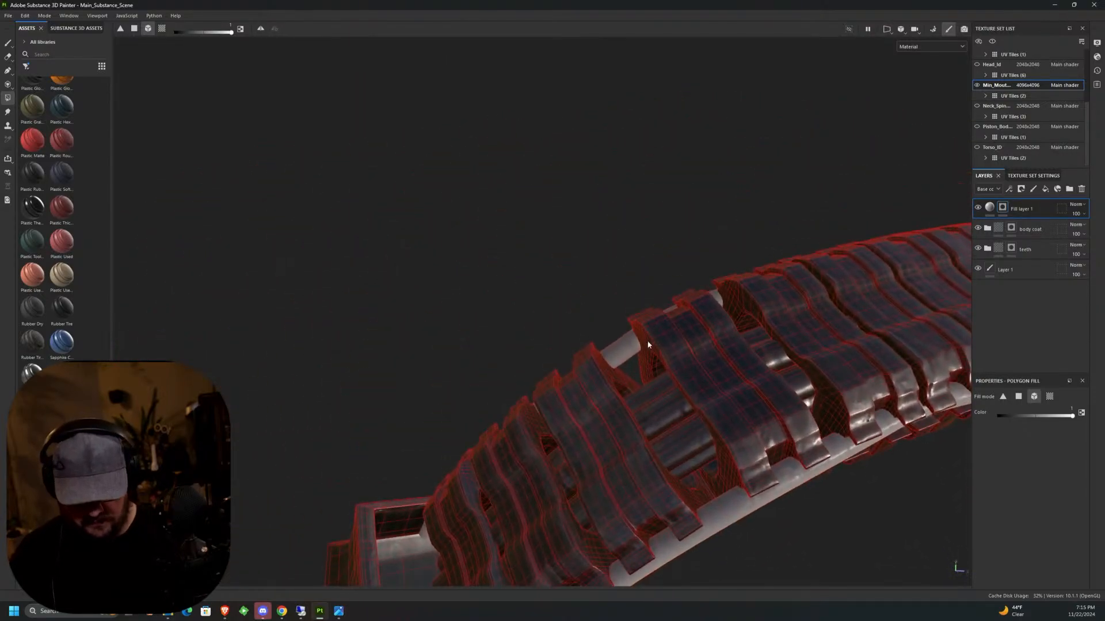
pyautogui.keyDown('alt'); pyautogui.moveTo(661, 339); pyautogui.dragTo(584, 289, button='middle'); pyautogui.keyUp('alt')
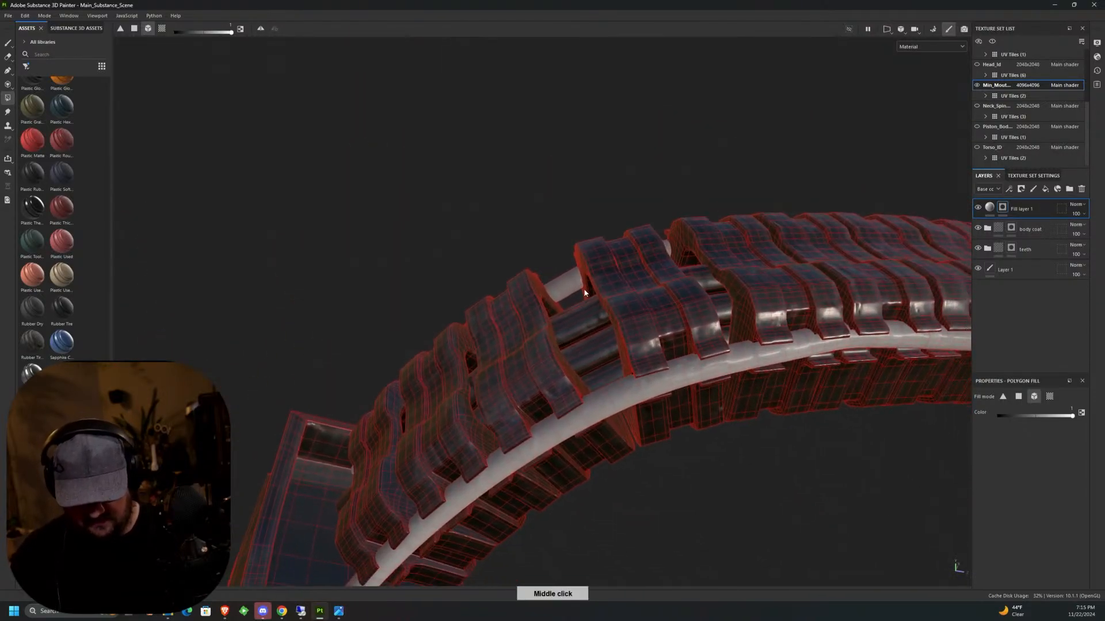
pyautogui.scroll(4, 580, 313)
pyautogui.click(570, 310)
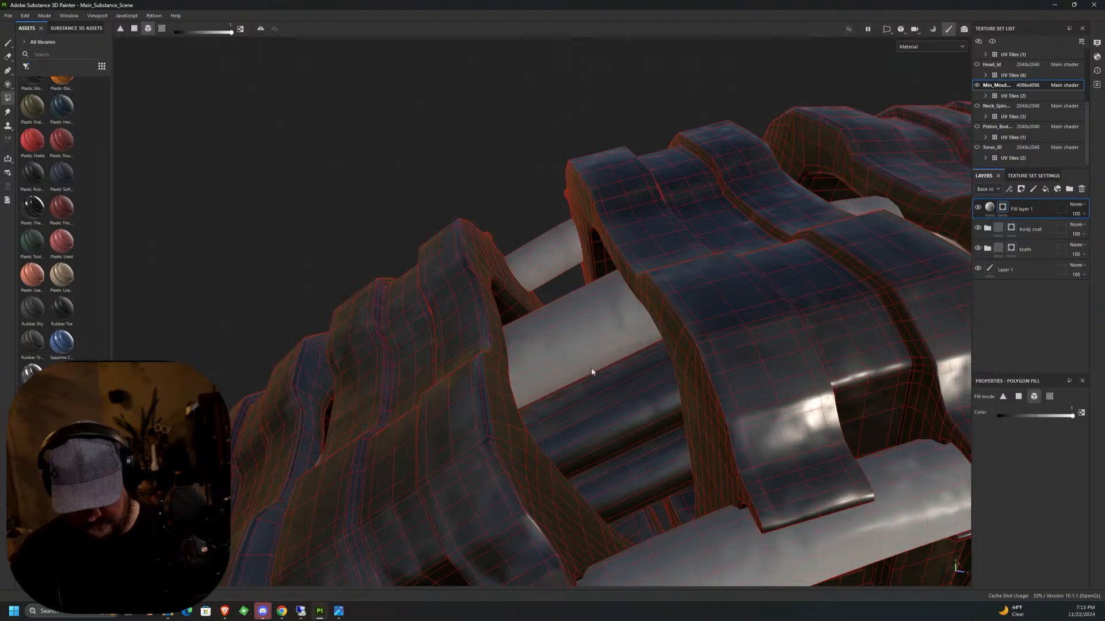
pyautogui.click(599, 397)
pyautogui.click(641, 463)
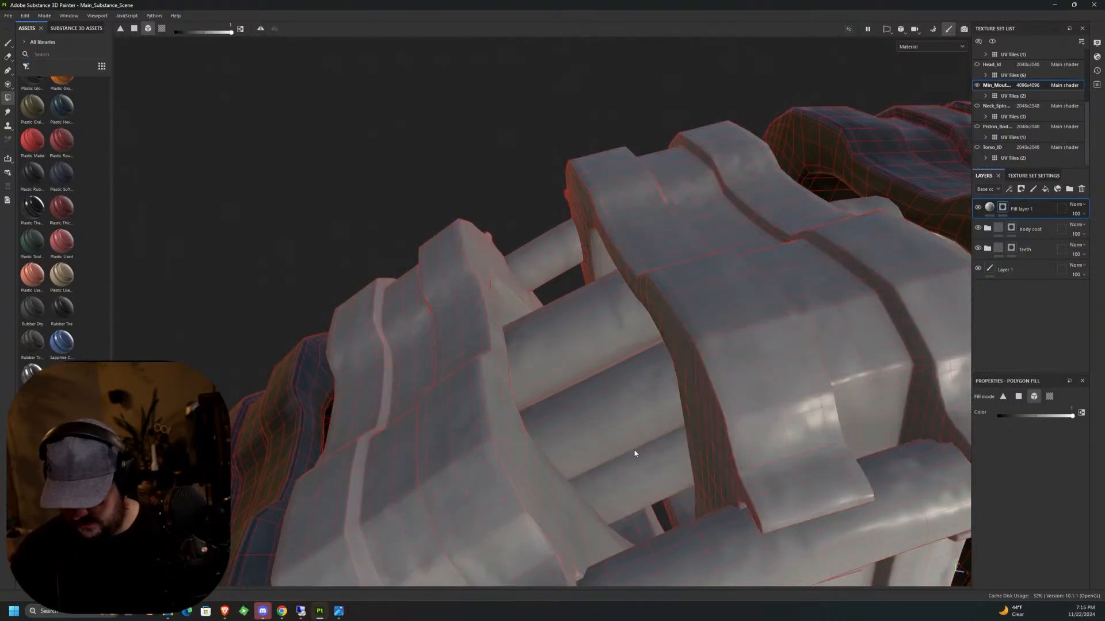
# Remove the neck plates from the fill layer's mask with Polygon Fill color 0, then return to the Paint tool.
pyautogui.moveTo(603, 396); pyautogui.dragTo(766, 275, button='middle')
pyautogui.scroll(-5, 765, 275)
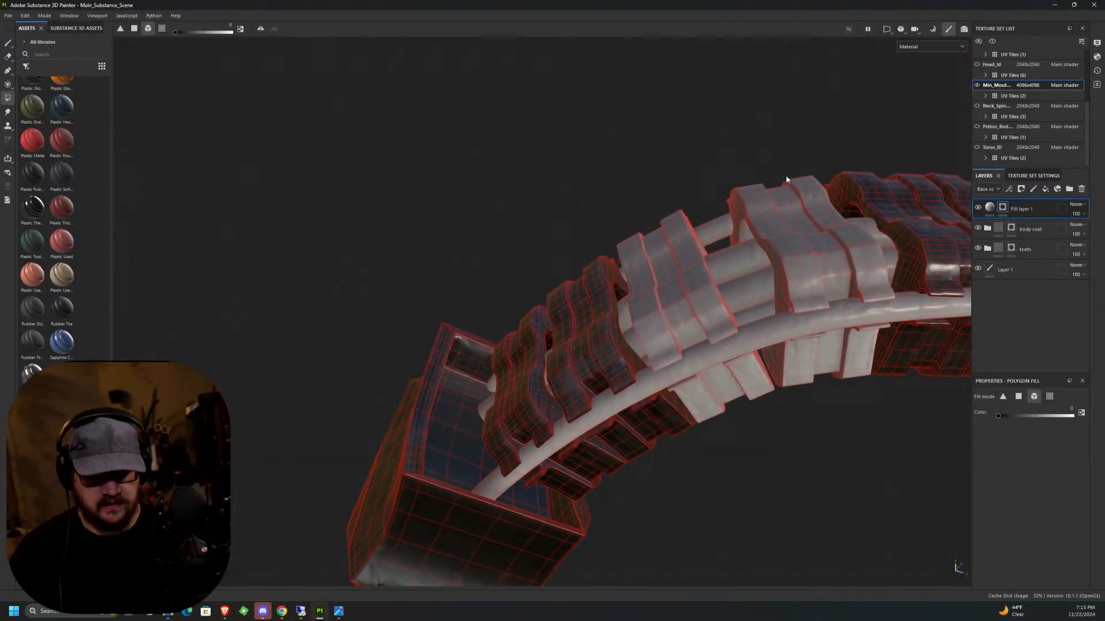
pyautogui.click(740, 196)
pyautogui.click(663, 221)
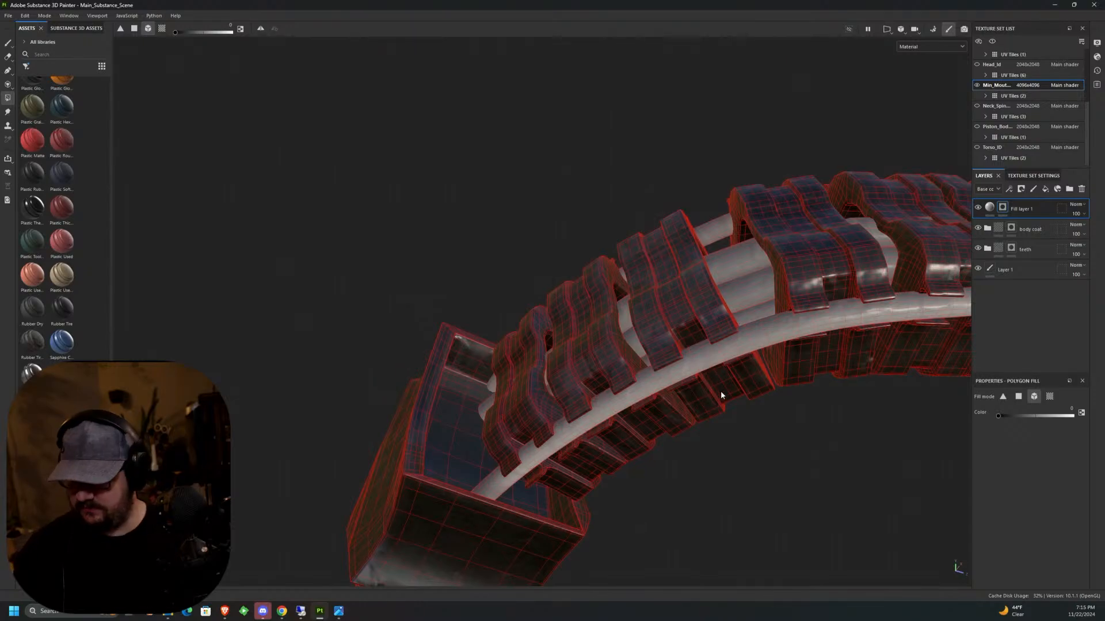
pyautogui.click(8, 43)
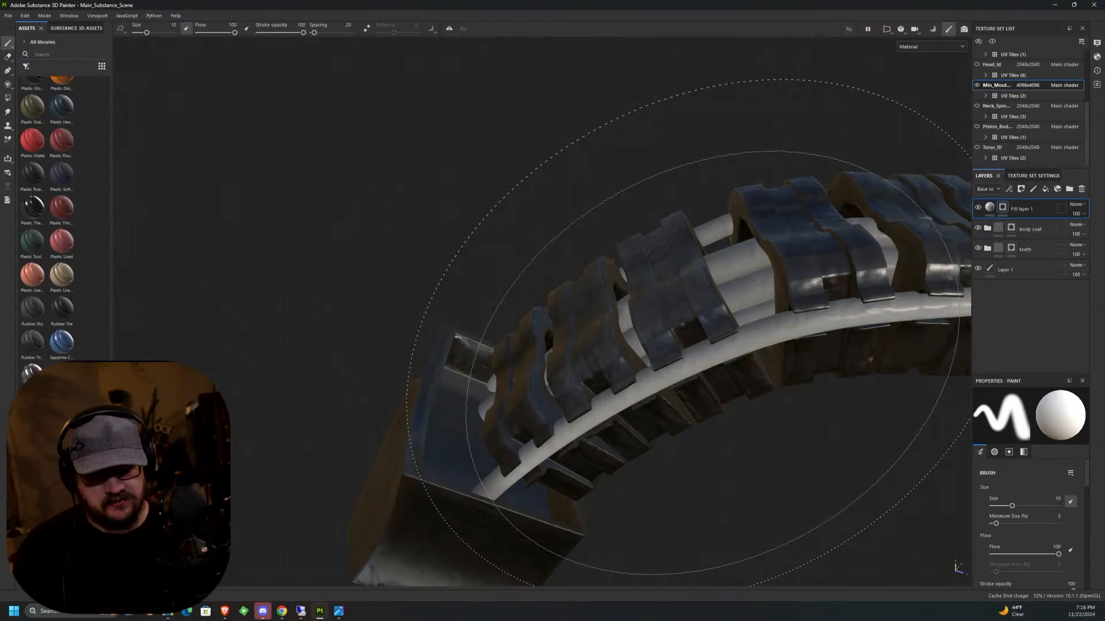
pyautogui.moveTo(754, 239); pyautogui.dragTo(722, 382, button='middle')
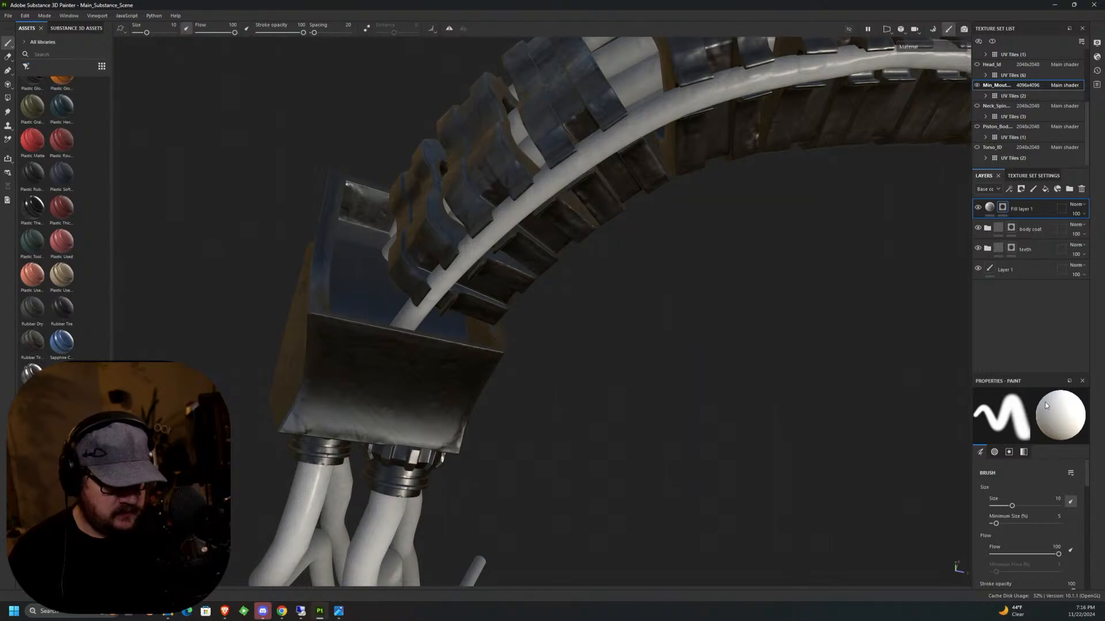
# Review the tube fill layer's material channels from base color and height through roughness, metallic, normal, opacity and emissive.
pyautogui.click(987, 209)
pyautogui.scroll(-5, 1084, 501)
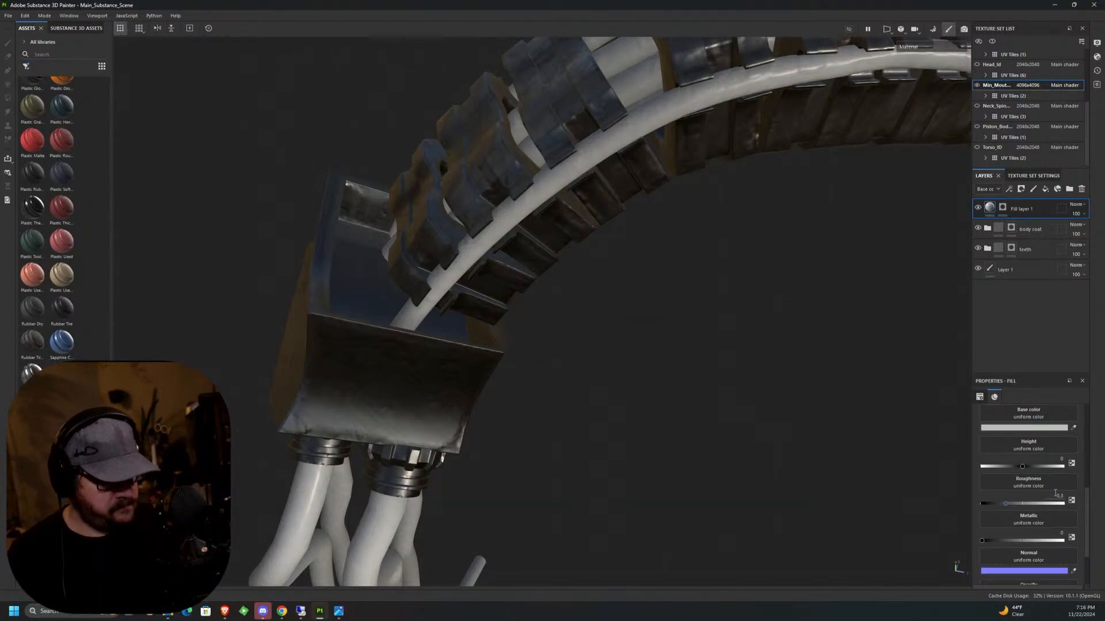
pyautogui.scroll(2, 1087, 495)
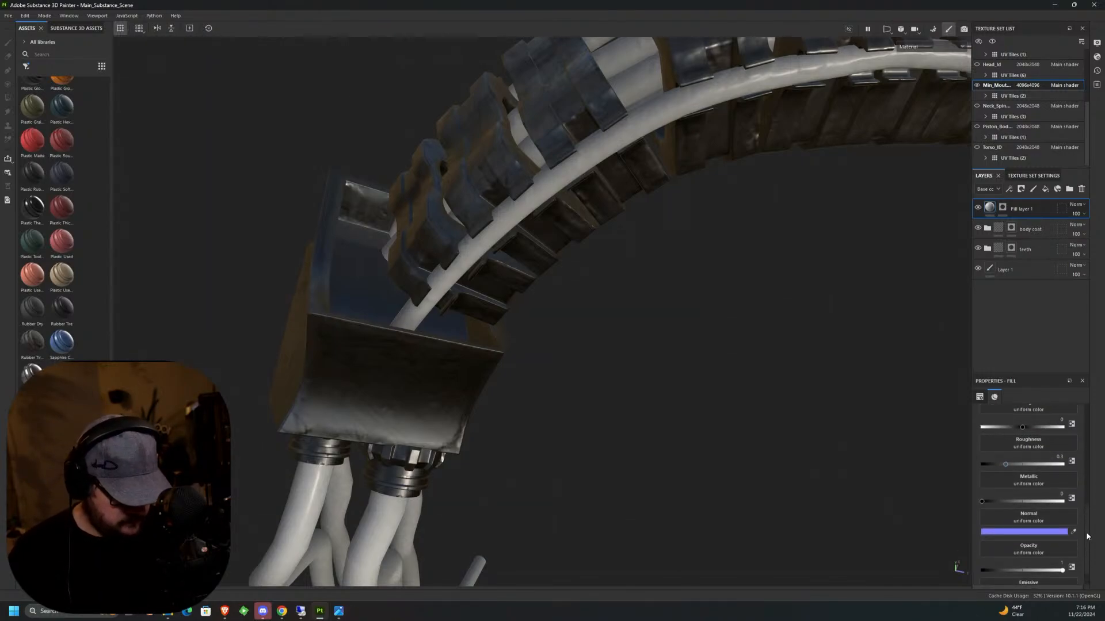
pyautogui.scroll(-5, 1088, 517)
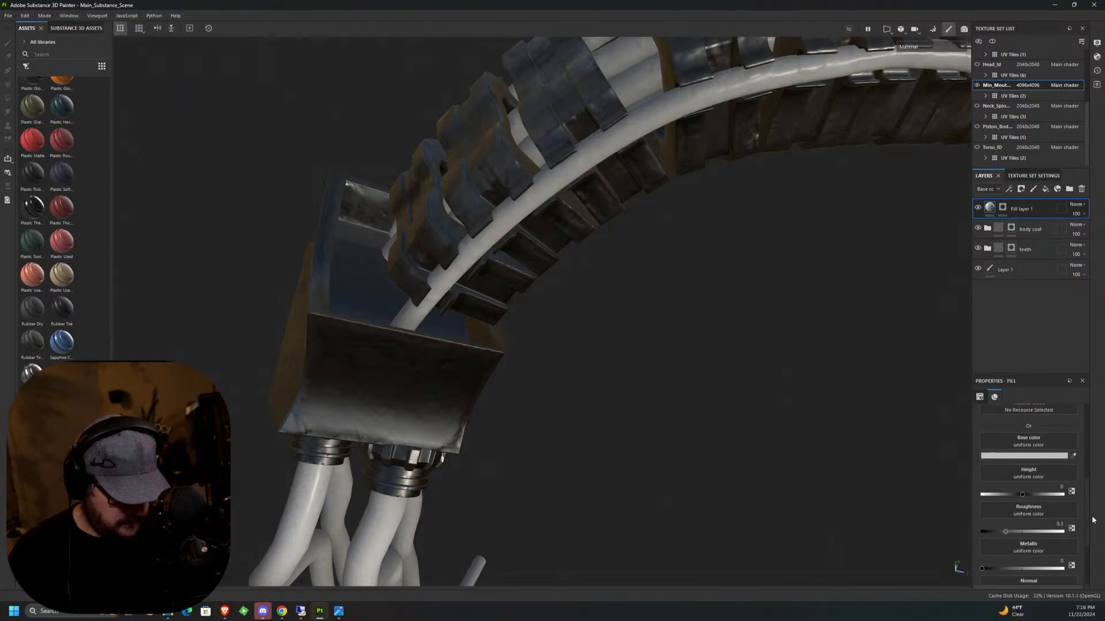
pyautogui.scroll(5, 1093, 541)
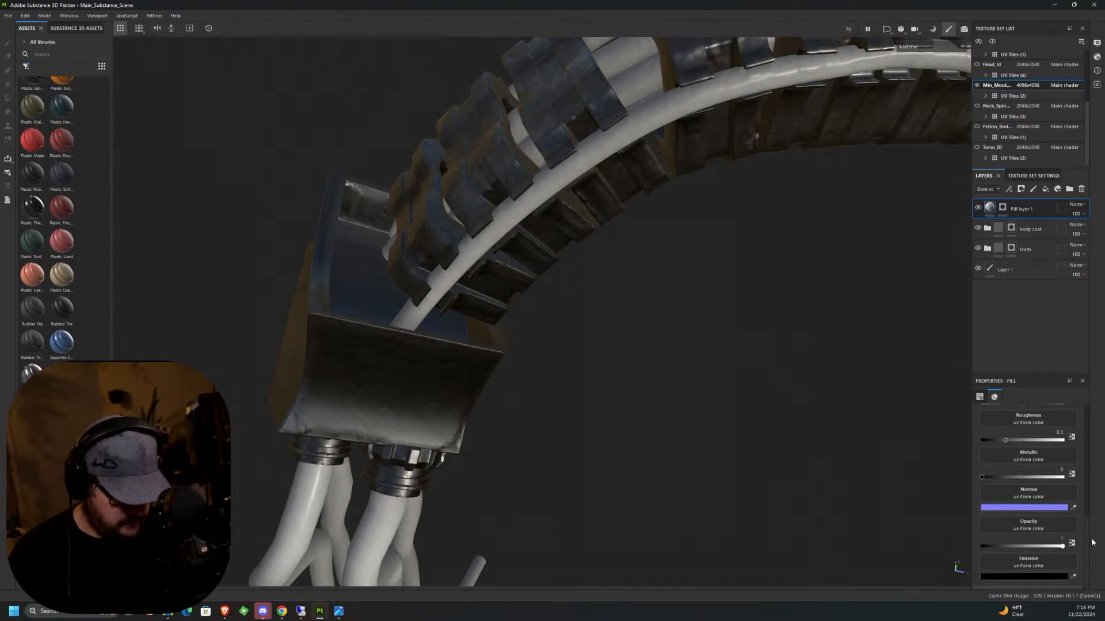
pyautogui.scroll(-4, 1095, 513)
pyautogui.scroll(4, 1095, 515)
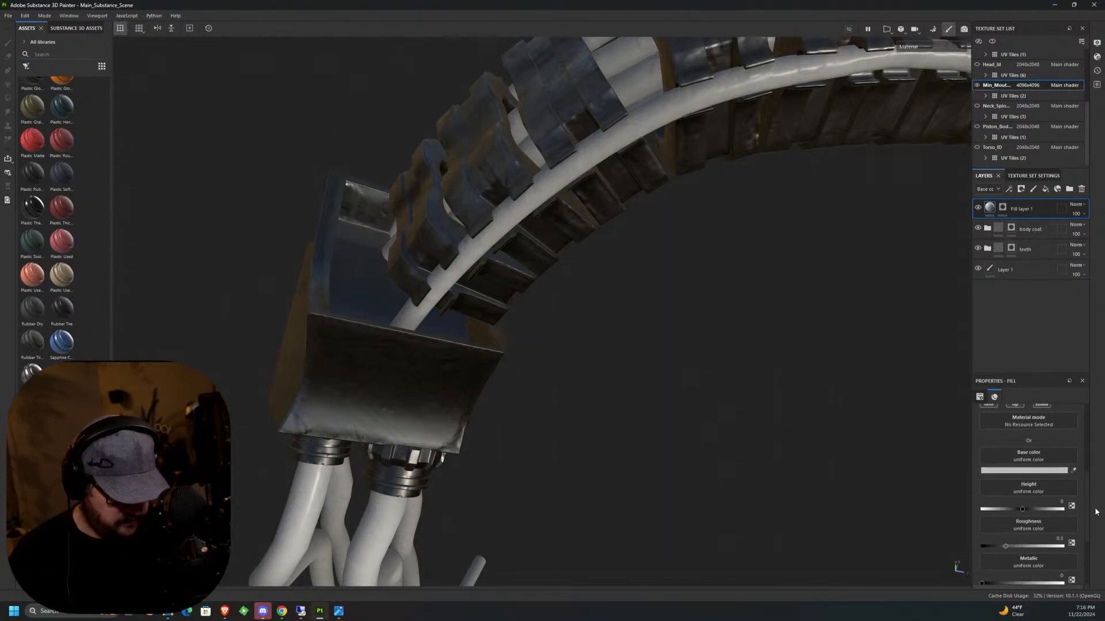
pyautogui.scroll(-5, 1095, 516)
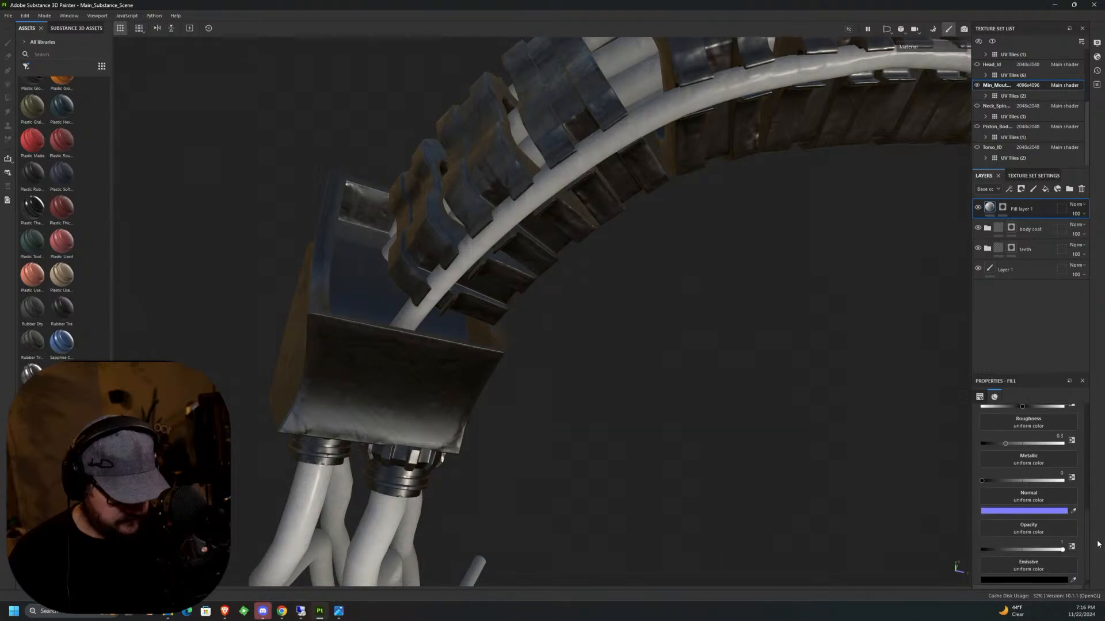
pyautogui.scroll(6, 1095, 559)
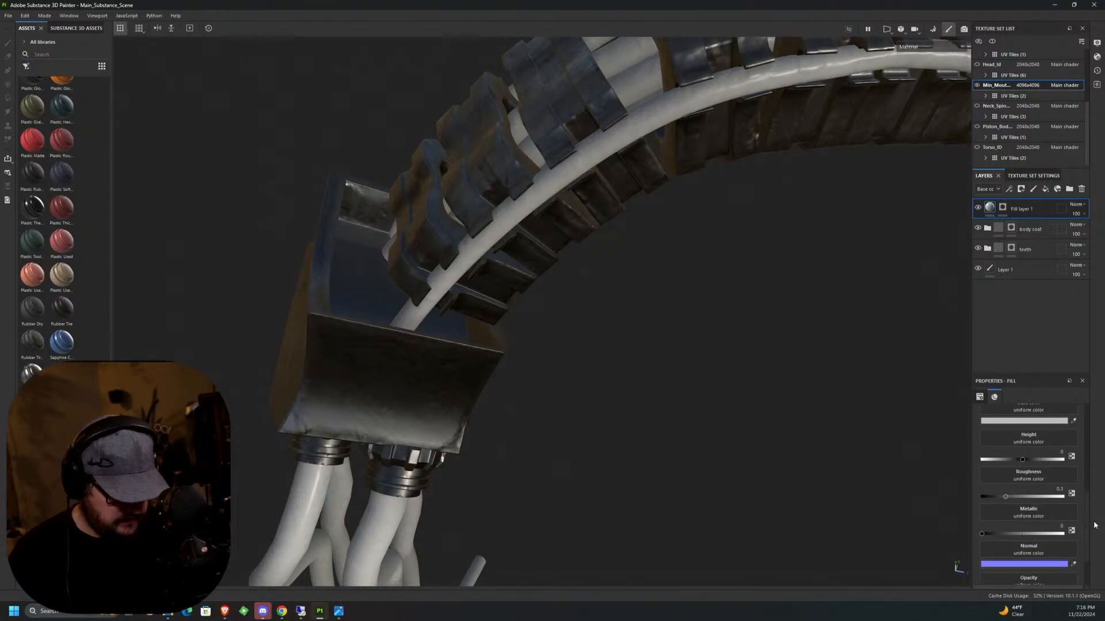
# Search the resources for fabric and assign Fabric Diagonal to the tube fill layer's height channel.
pyautogui.click(1063, 505)
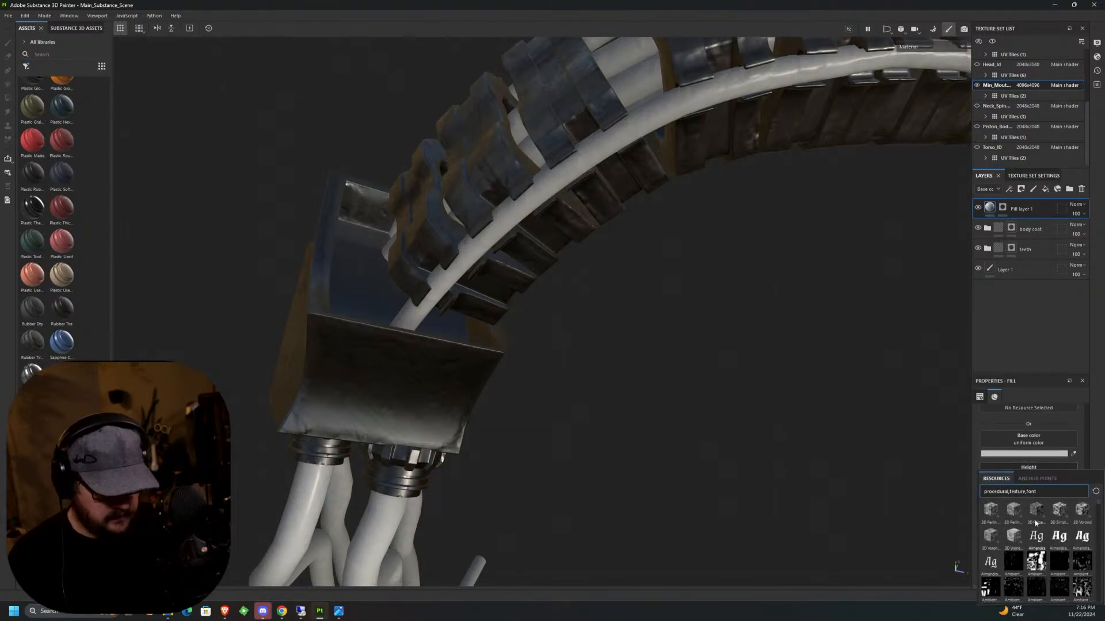
pyautogui.click(1047, 492)
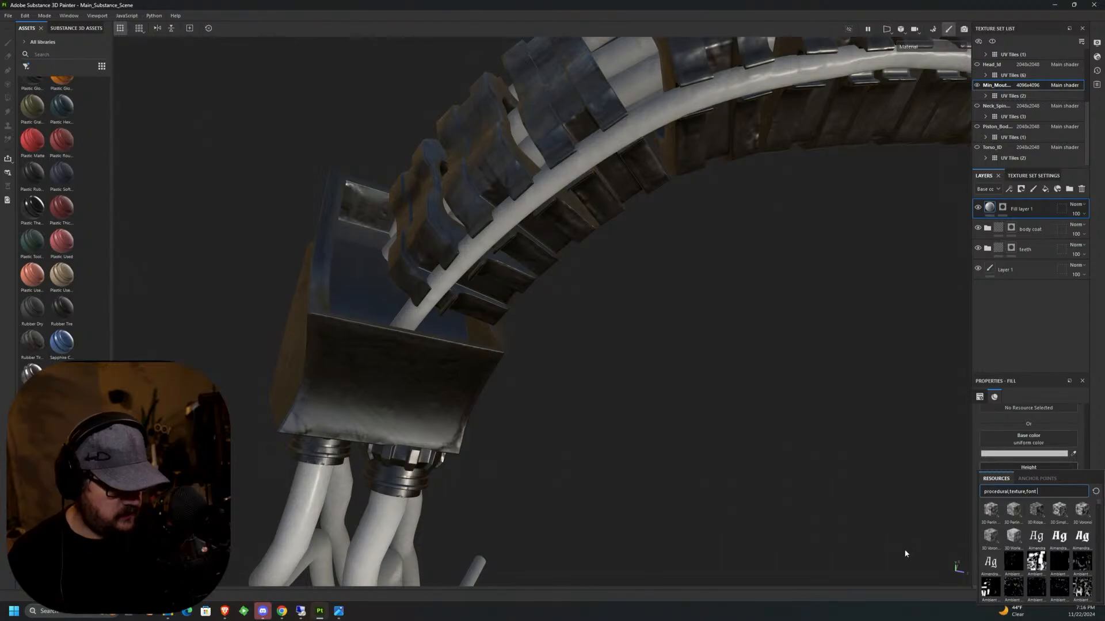
pyautogui.hotkey('ctrl', 'a')
pyautogui.write('r')
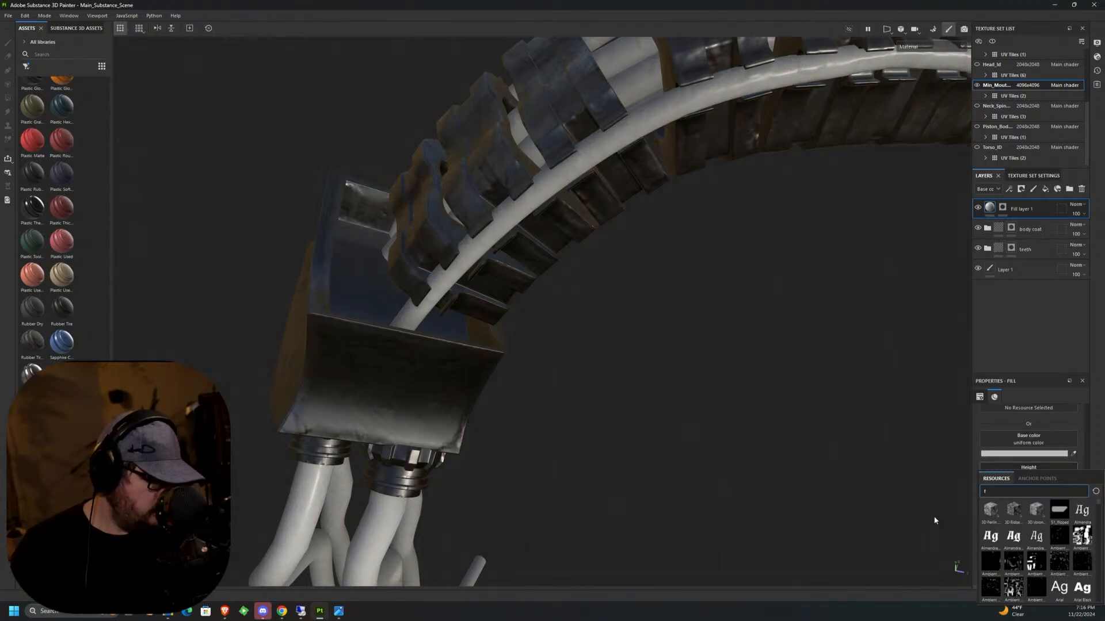
pyautogui.write('abric')
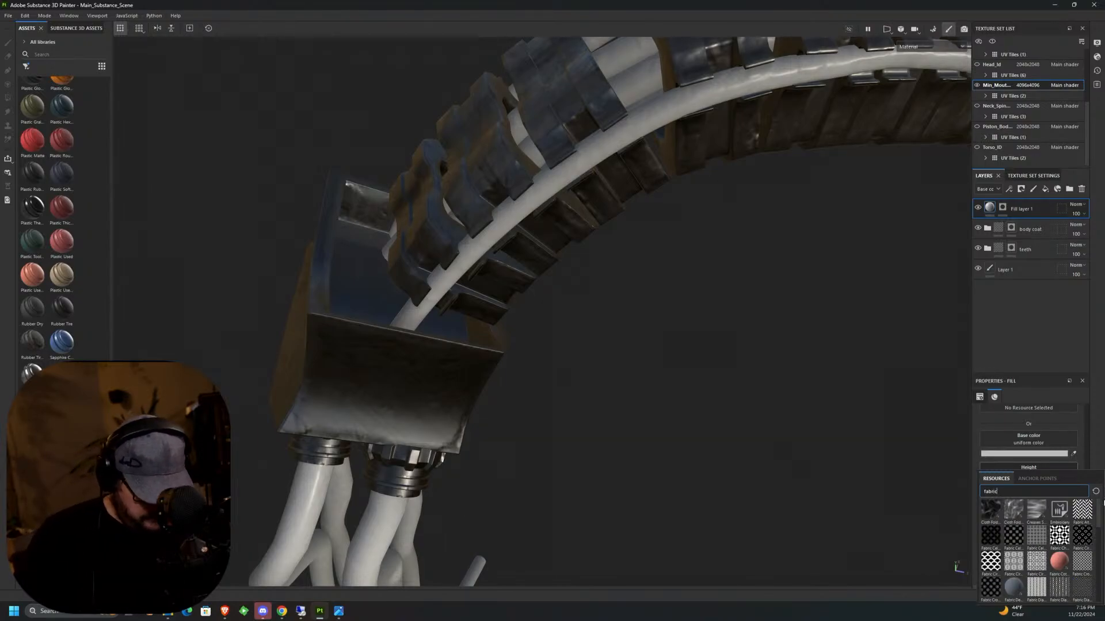
pyautogui.click(1040, 590)
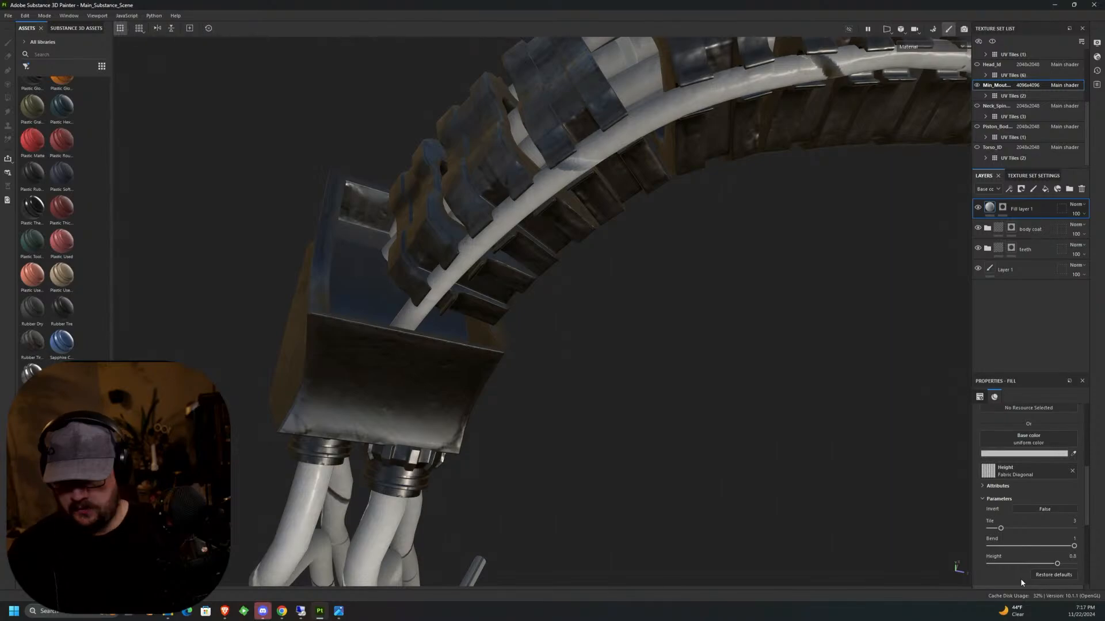
pyautogui.moveTo(740, 264); pyautogui.dragTo(492, 398, button='middle')
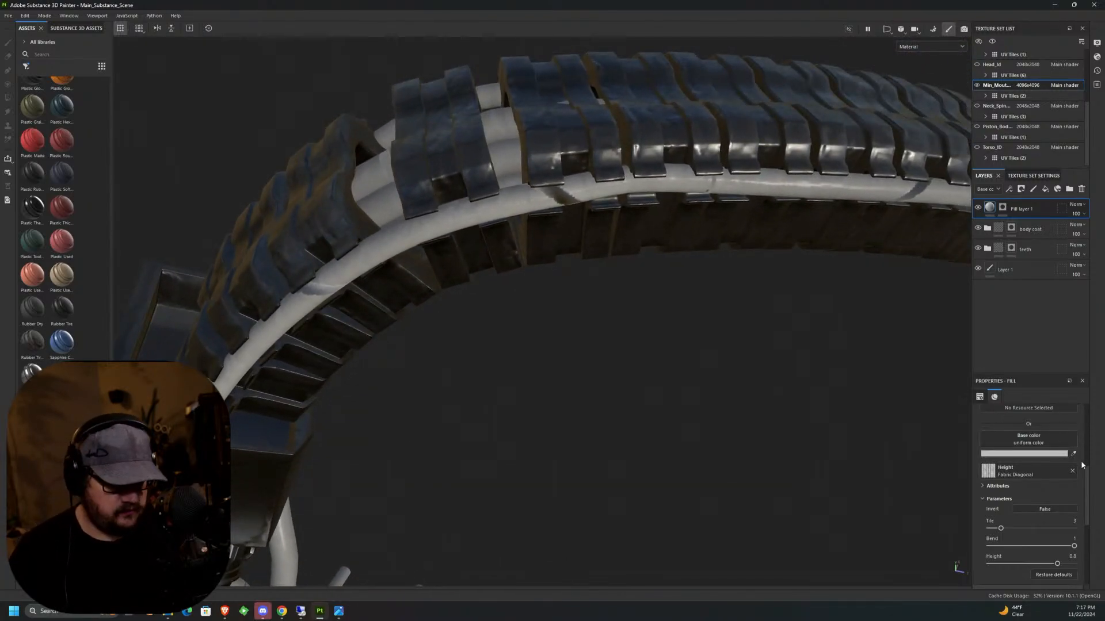
# Raise the Fabric Diagonal tile value to 16 and on to 120 for the tube fill layer's height pattern.
pyautogui.moveTo(1000, 529); pyautogui.dragTo(1079, 523)
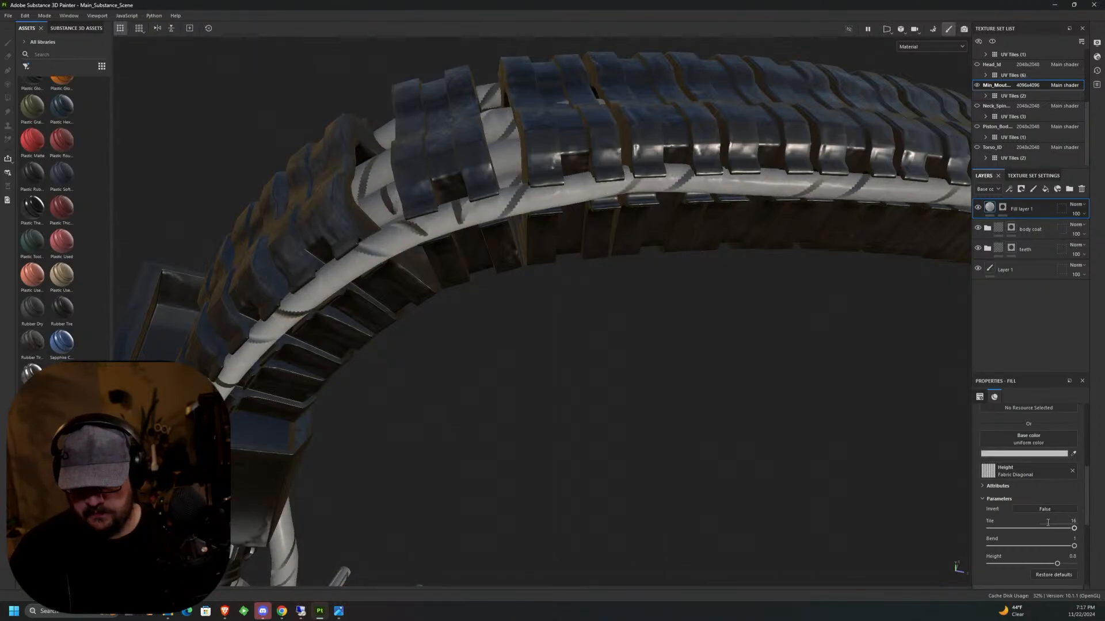
pyautogui.keyDown('alt'); pyautogui.moveTo(734, 411); pyautogui.dragTo(422, 384, button='middle'); pyautogui.keyUp('alt')
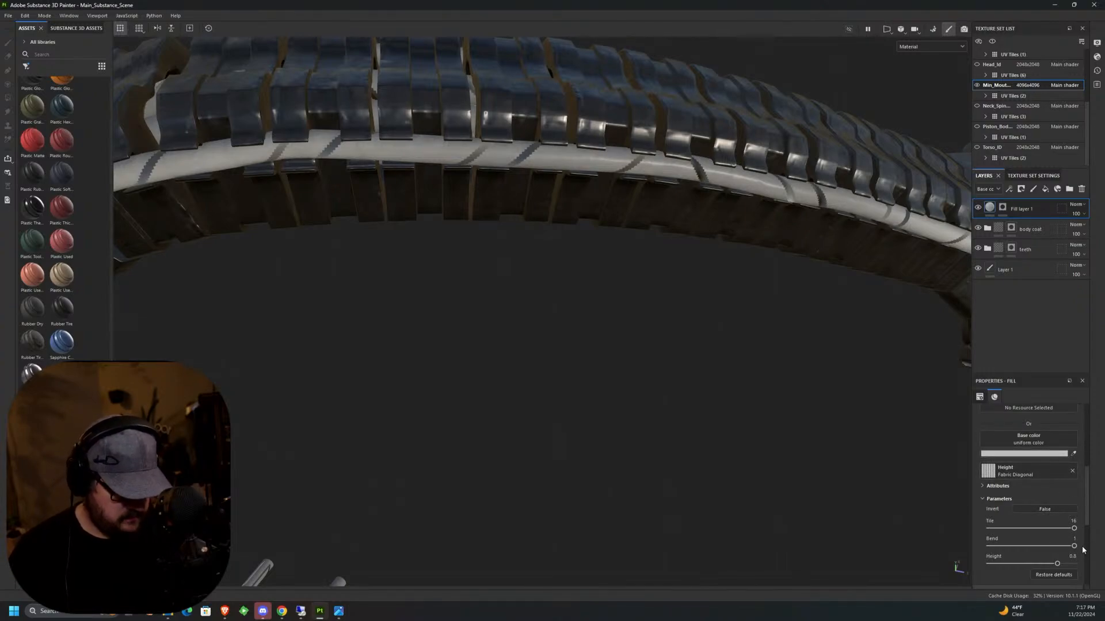
pyautogui.click(1072, 520)
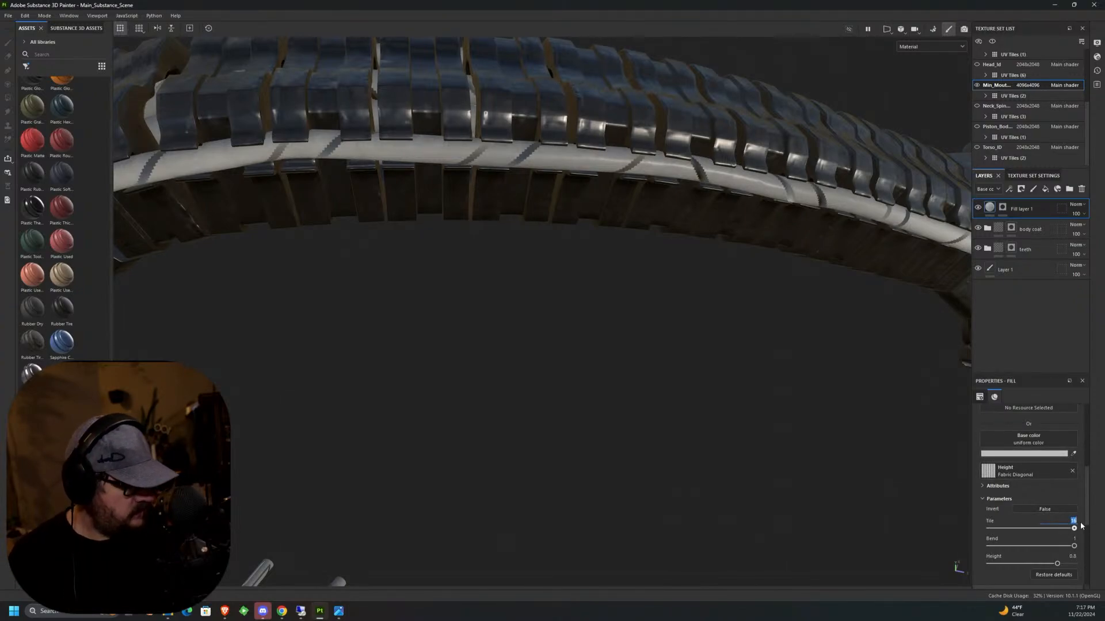
pyautogui.press('Return')
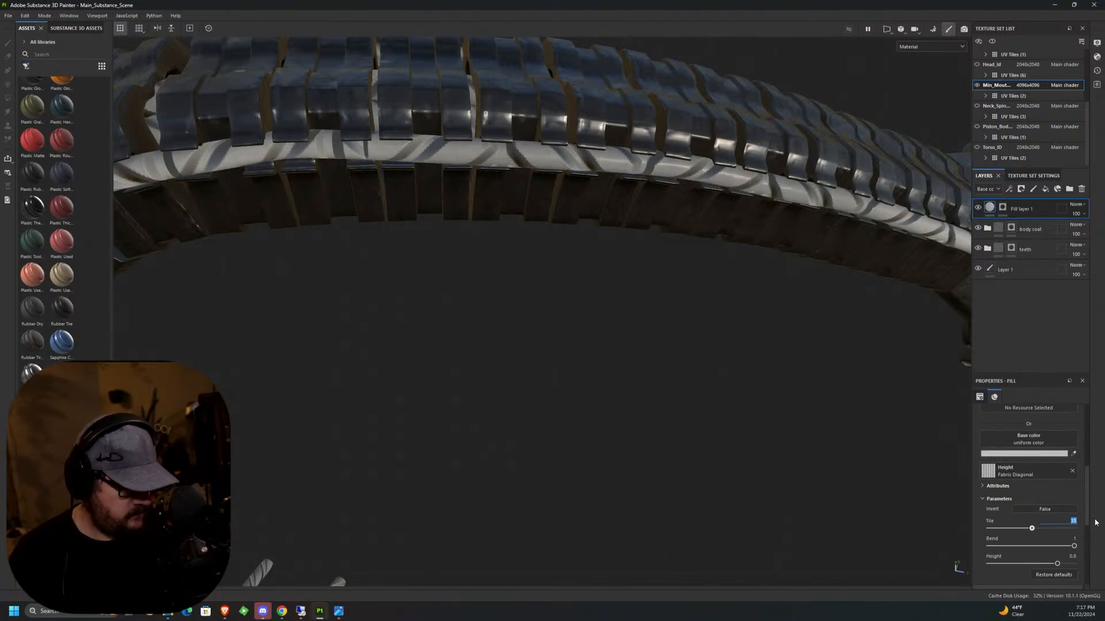
pyautogui.write('120')
pyautogui.press('Return')
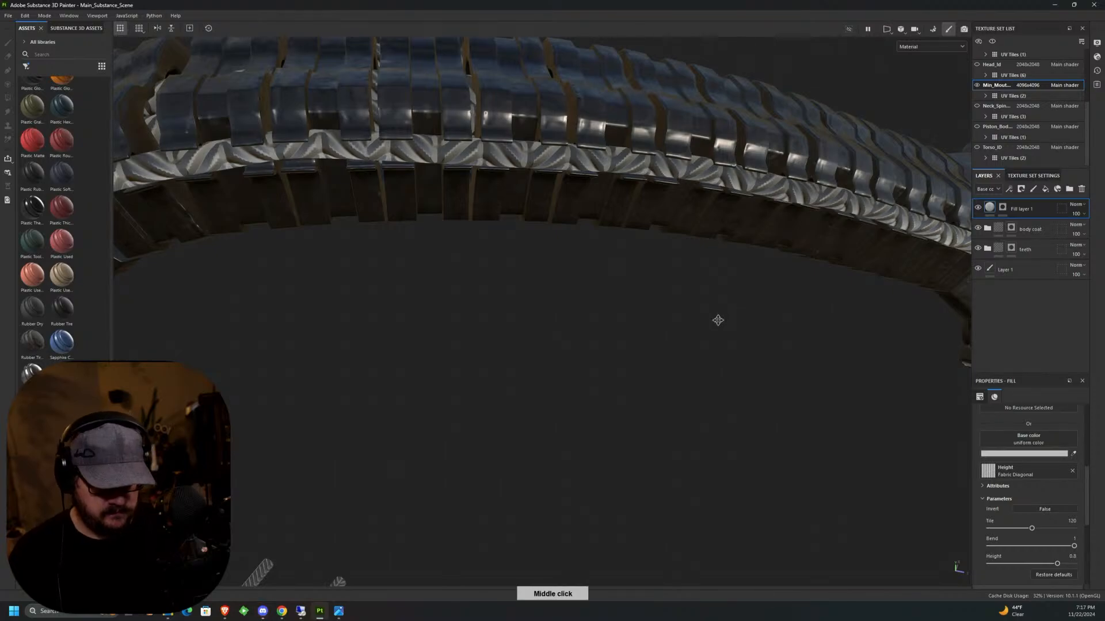
# Set the Fabric Diagonal height parameter to 0.2 and the tube fill's UV rotation to about 68 degrees.
pyautogui.moveTo(718, 318); pyautogui.dragTo(412, 321, button='middle')
pyautogui.scroll(5, 412, 321)
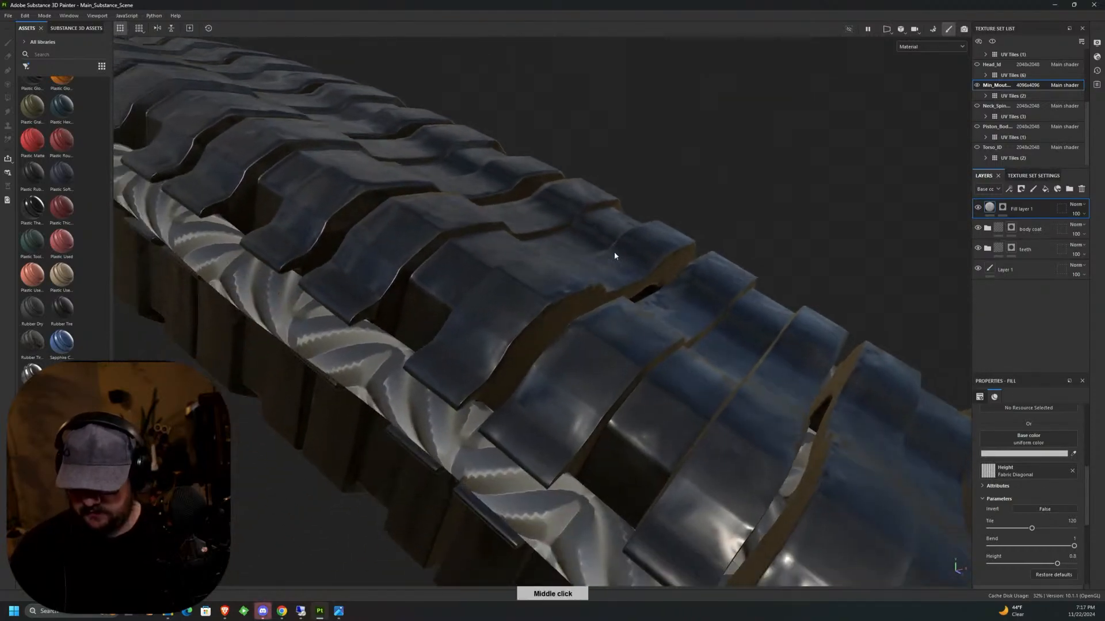
pyautogui.scroll(-5, 612, 378)
pyautogui.moveTo(612, 378); pyautogui.dragTo(636, 323, button='middle')
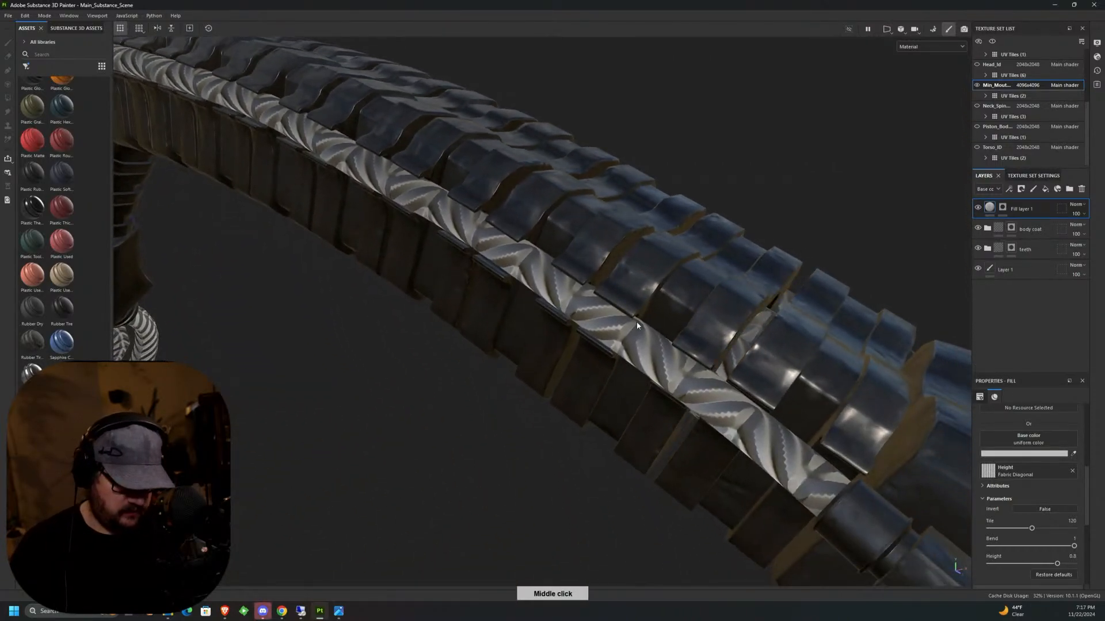
pyautogui.scroll(-5, 1082, 545)
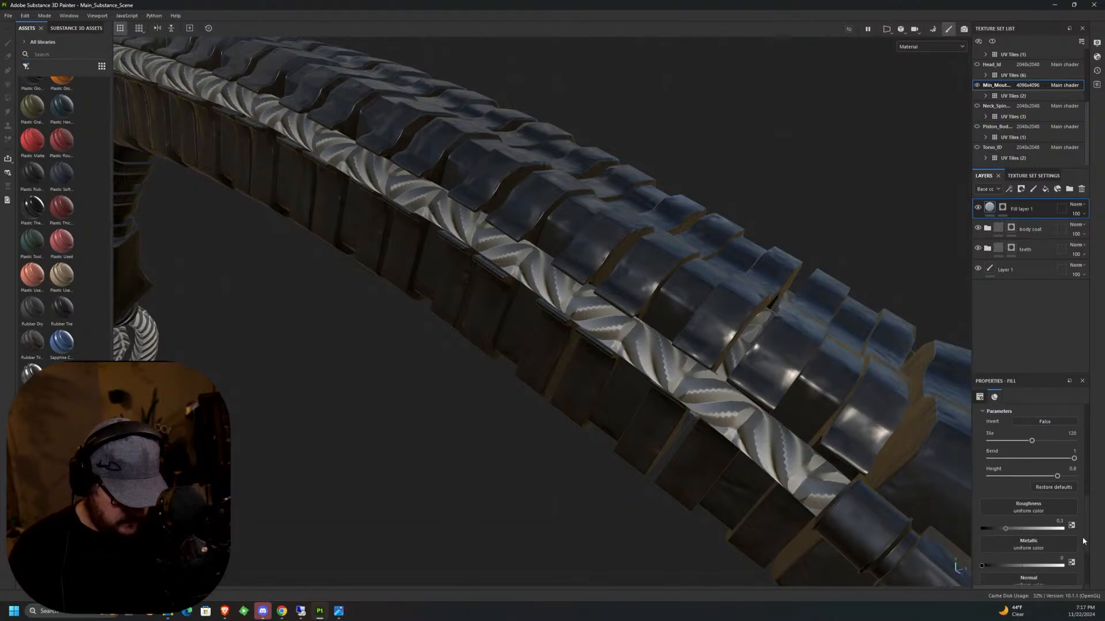
pyautogui.moveTo(1057, 458); pyautogui.dragTo(1006, 460)
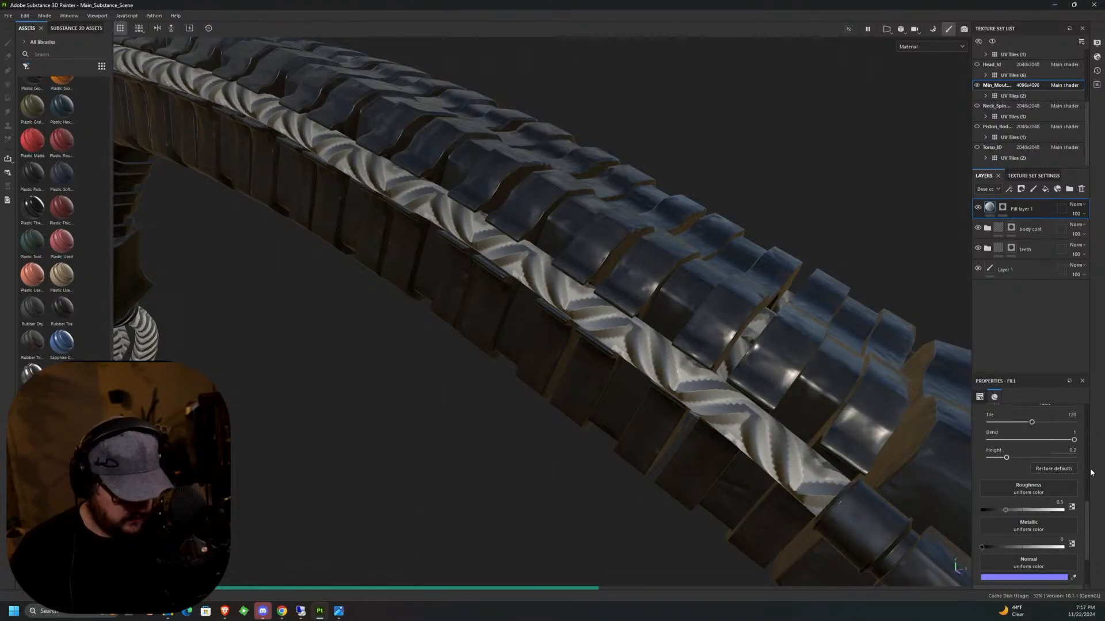
pyautogui.moveTo(1088, 514); pyautogui.dragTo(1097, 425)
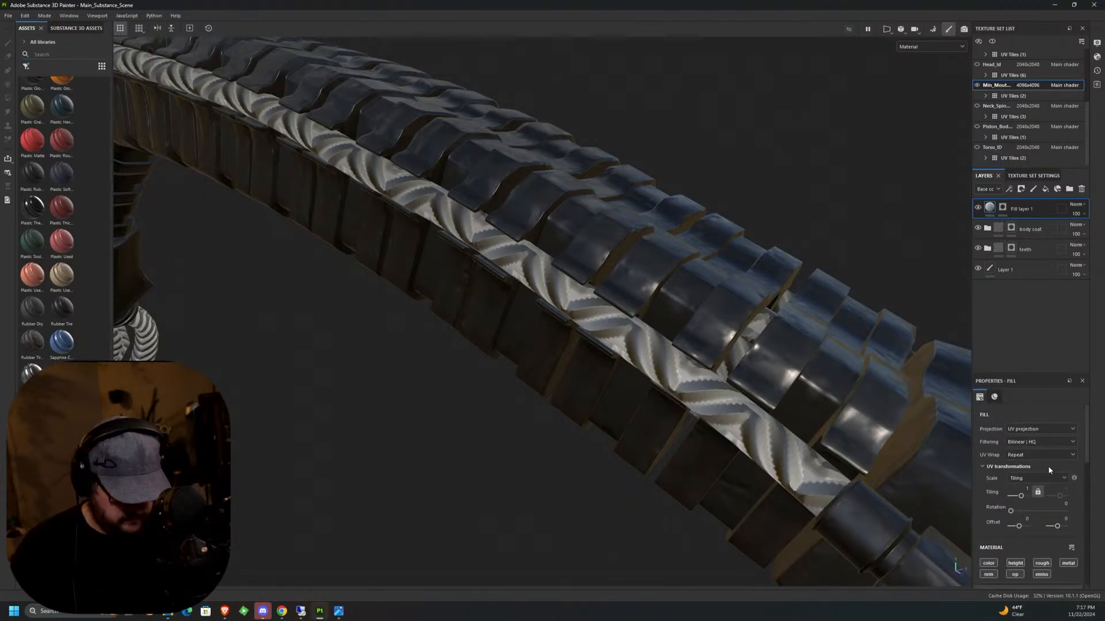
pyautogui.moveTo(1012, 511); pyautogui.dragTo(1021, 512)
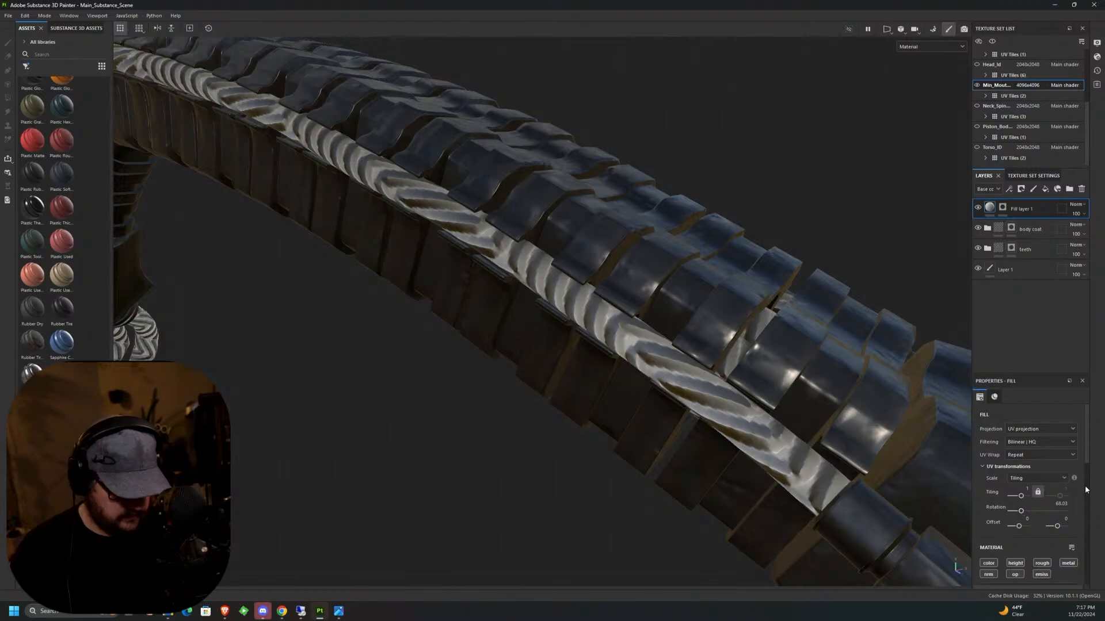
# Try a Fabric Diagonal tile value of 240 on the tubes, and settle on 320.
pyautogui.scroll(-3, 1087, 506)
pyautogui.click(1073, 505)
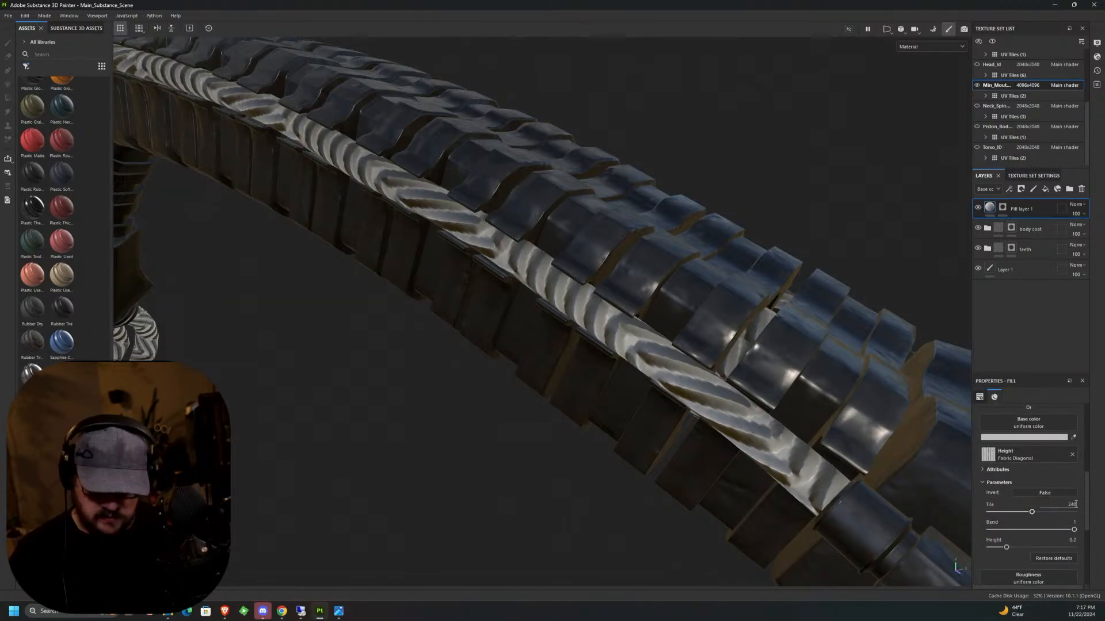
pyautogui.write('240')
pyautogui.press('Return')
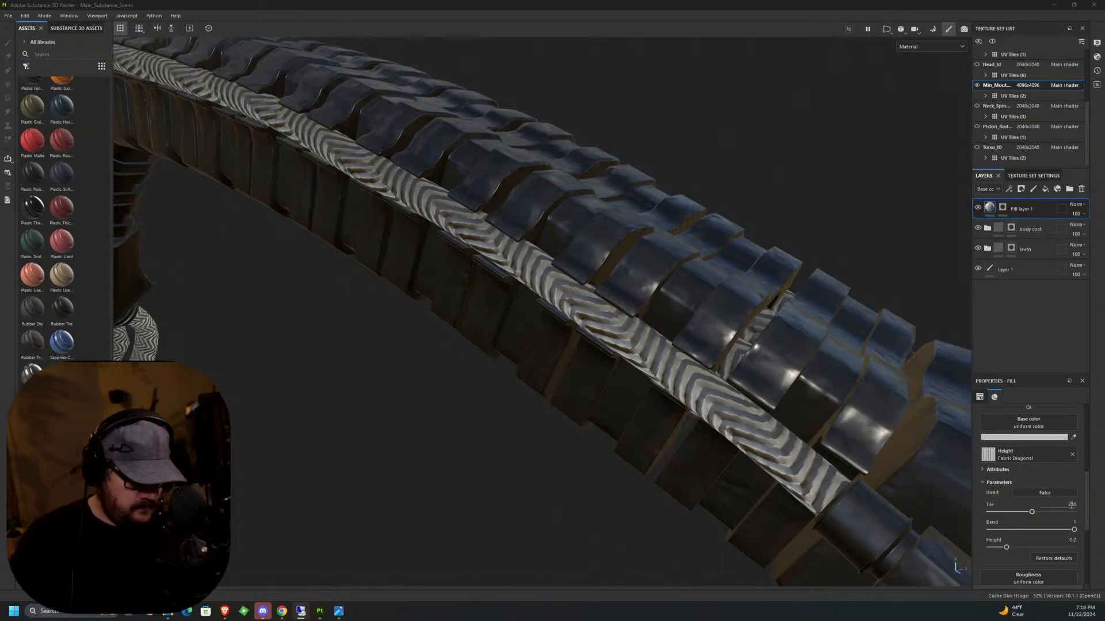
pyautogui.click(1071, 504)
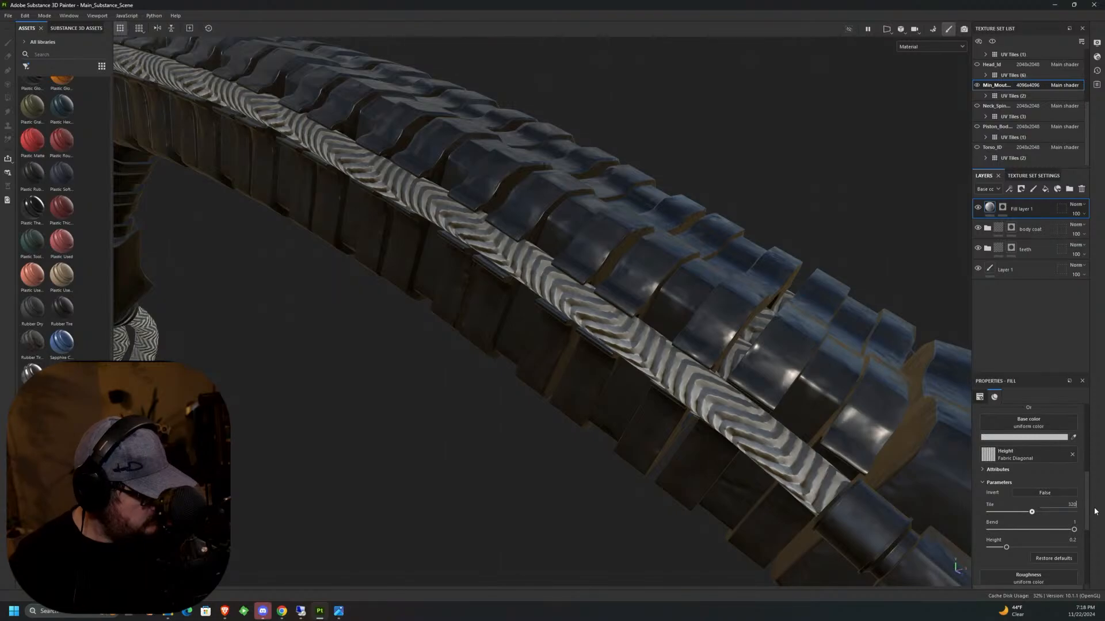
pyautogui.write('320')
pyautogui.press('Return')
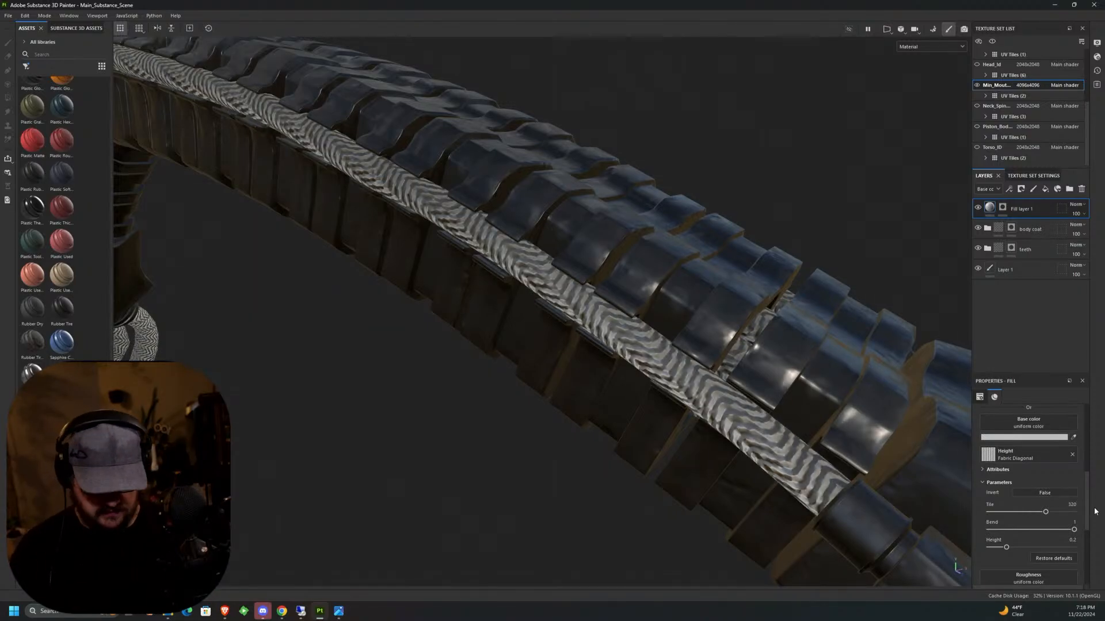
# Examine the fabric pattern along the neck tube and on the loose tubes hanging below the base.
pyautogui.scroll(-6, 733, 377)
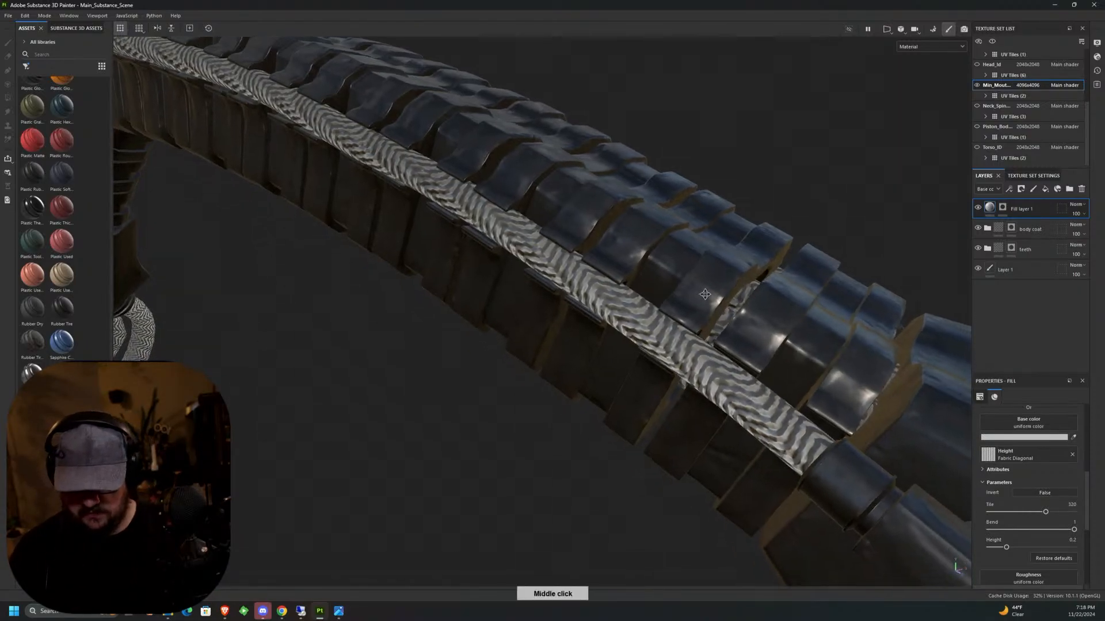
pyautogui.keyDown('alt'); pyautogui.moveTo(727, 399); pyautogui.dragTo(614, 221, button='middle'); pyautogui.keyUp('alt')
pyautogui.scroll(2, 613, 221)
pyautogui.keyDown('alt'); pyautogui.moveTo(691, 182); pyautogui.dragTo(558, 245, button='middle'); pyautogui.keyUp('alt')
pyautogui.scroll(2, 558, 245)
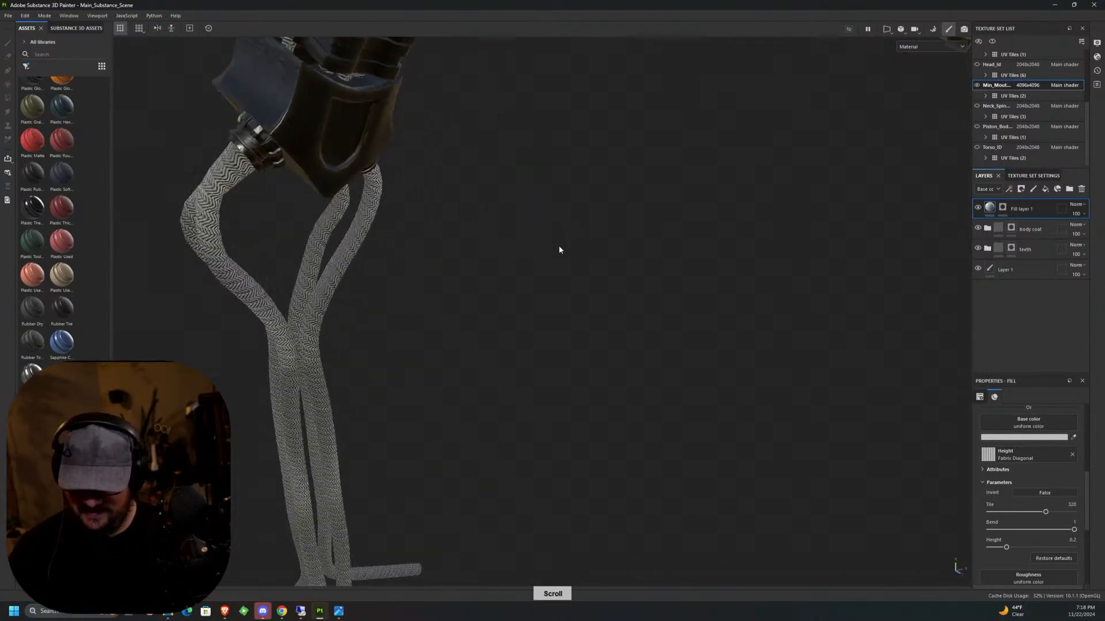
pyautogui.keyDown('alt'); pyautogui.moveTo(627, 231); pyautogui.dragTo(488, 302, button='middle'); pyautogui.keyUp('alt')
pyautogui.scroll(1, 488, 302)
pyautogui.keyDown('alt'); pyautogui.moveTo(575, 256); pyautogui.dragTo(796, 147, button='middle'); pyautogui.keyUp('alt')
pyautogui.keyDown('alt'); pyautogui.moveTo(435, 317); pyautogui.dragTo(843, 135, button='middle'); pyautogui.keyUp('alt')
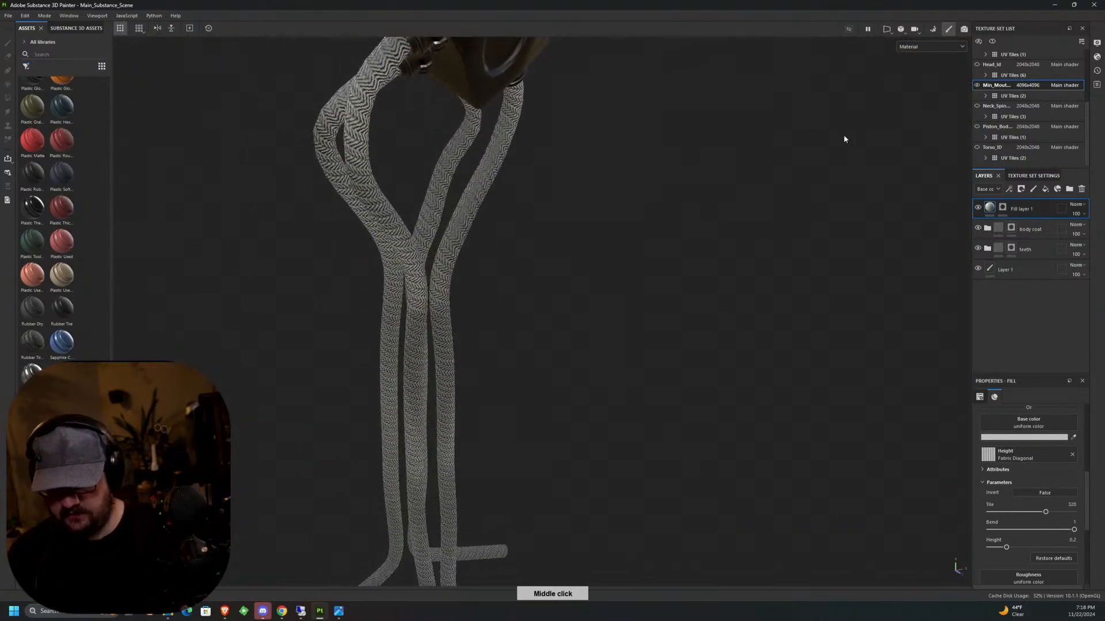
pyautogui.scroll(2, 444, 219)
pyautogui.keyDown('alt'); pyautogui.moveTo(414, 263); pyautogui.dragTo(899, 242, button='middle'); pyautogui.keyUp('alt')
# Set the tube fill's UV rotation to 8.5 and darken its base color to a medium grey.
pyautogui.moveTo(1087, 481); pyautogui.dragTo(1065, 438)
pyautogui.moveTo(1021, 472); pyautogui.dragTo(1011, 477)
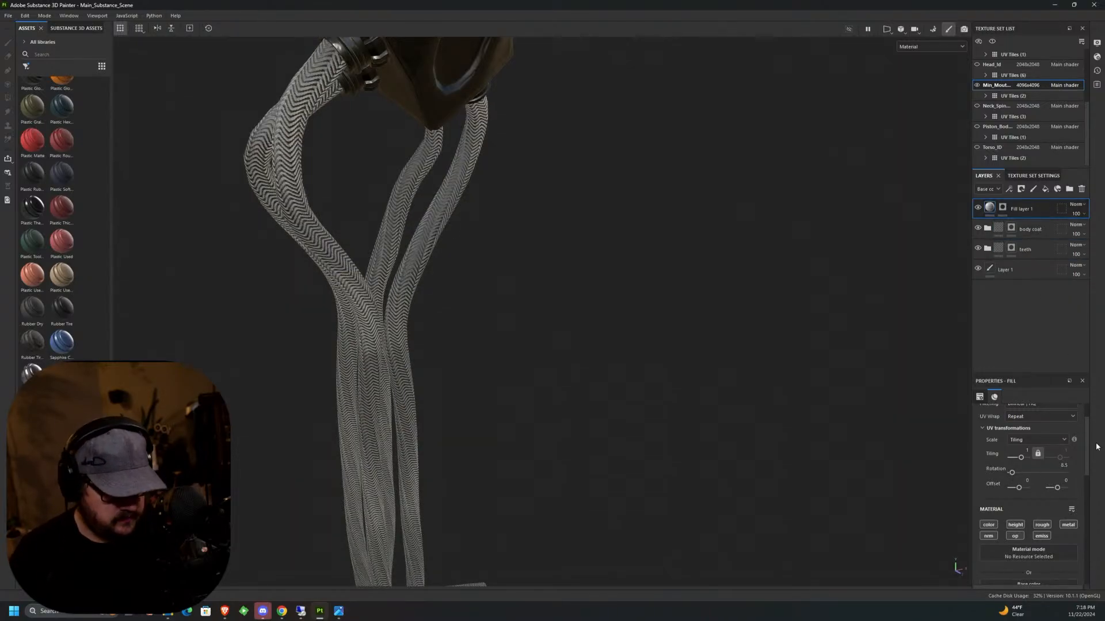
pyautogui.scroll(-5, 1089, 448)
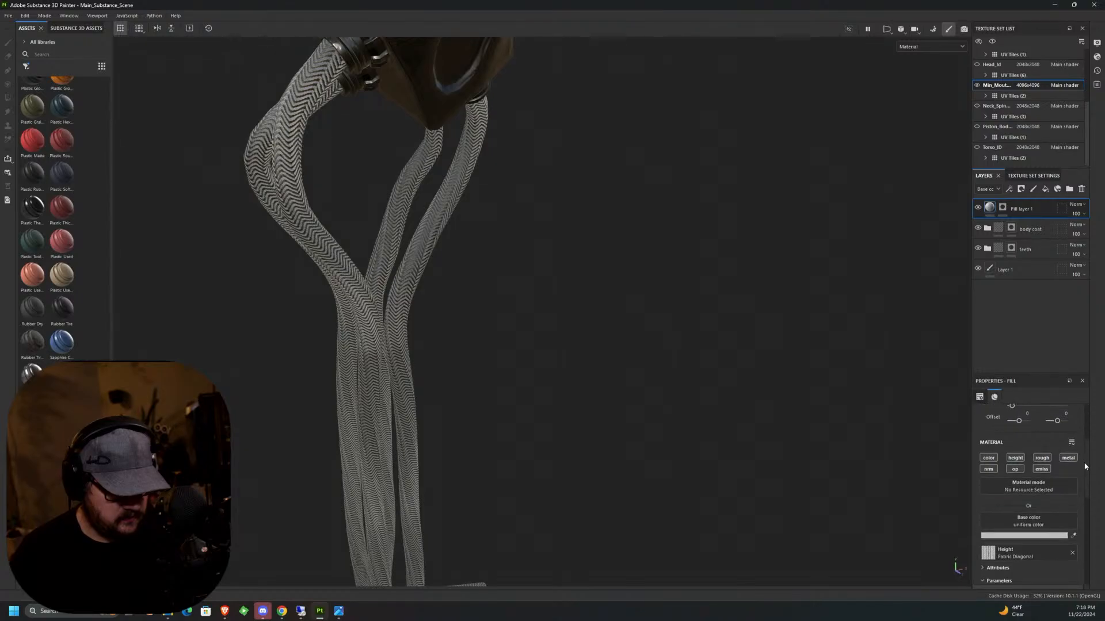
pyautogui.scroll(3, 1080, 506)
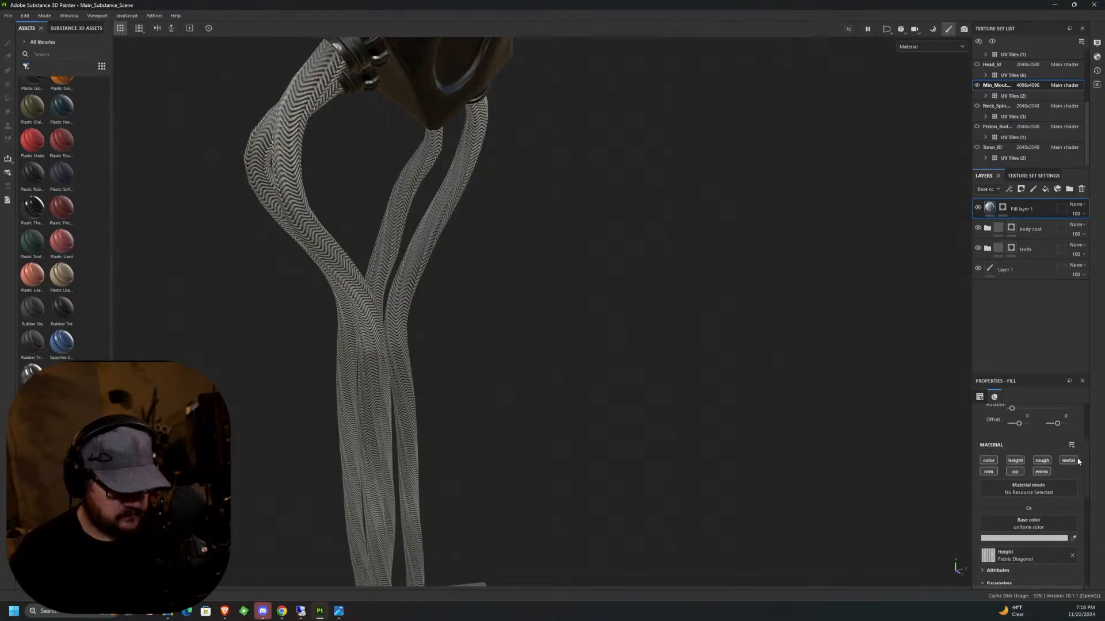
pyautogui.click(1022, 535)
pyautogui.moveTo(924, 484); pyautogui.dragTo(927, 502)
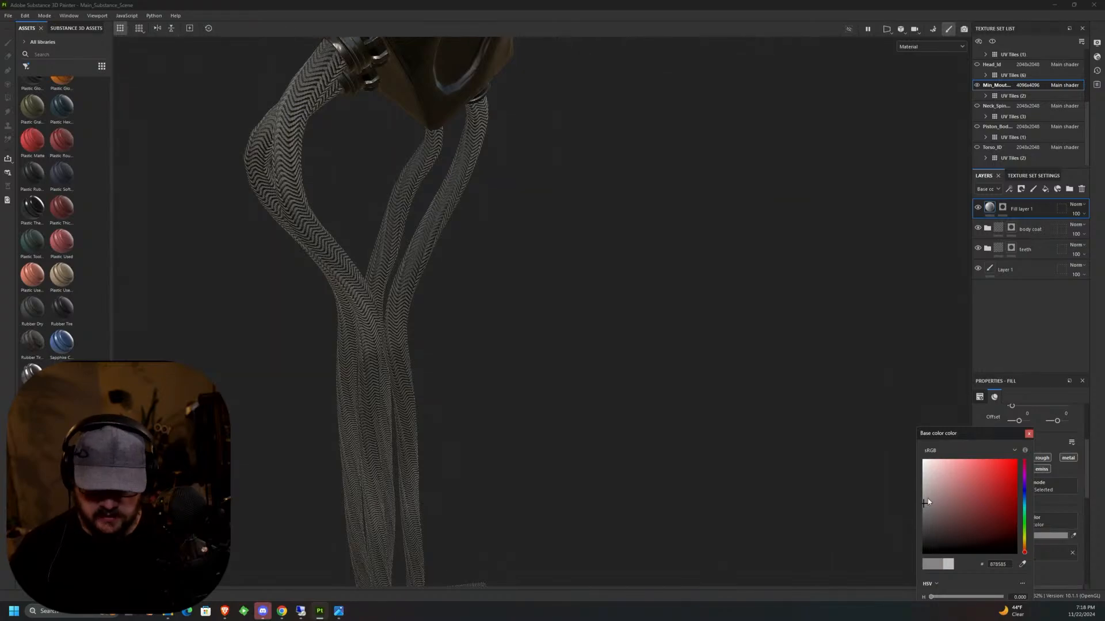
pyautogui.click(1039, 438)
# Set the tube fill layer's metallic to 0.5412 and its roughness to 0.2887, and check the tubes along the neck.
pyautogui.scroll(-5, 1073, 527)
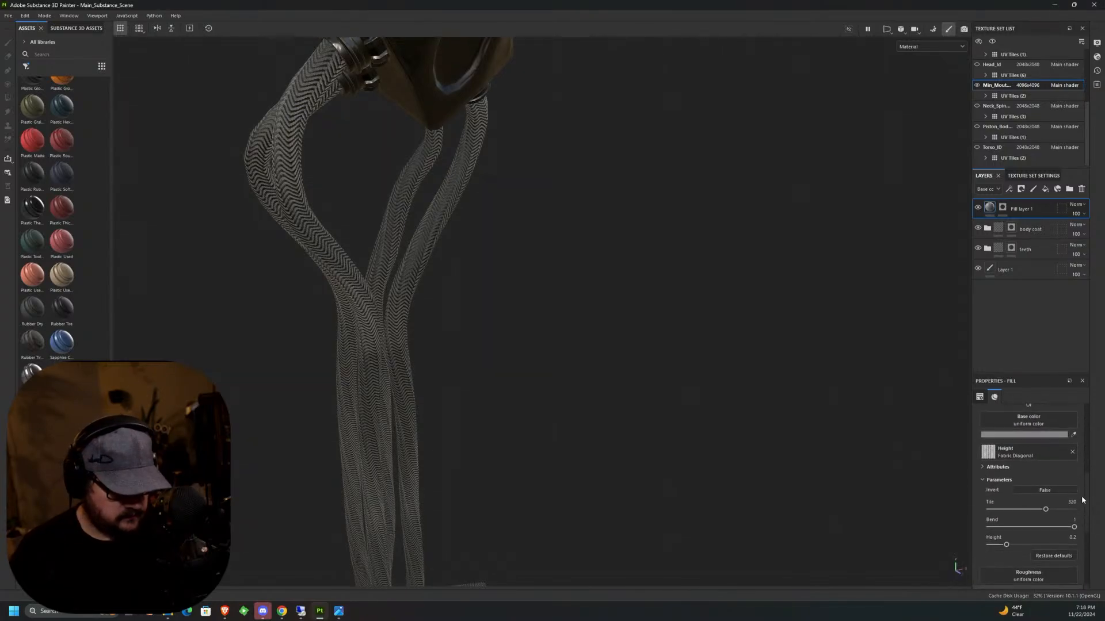
pyautogui.scroll(-1, 1073, 527)
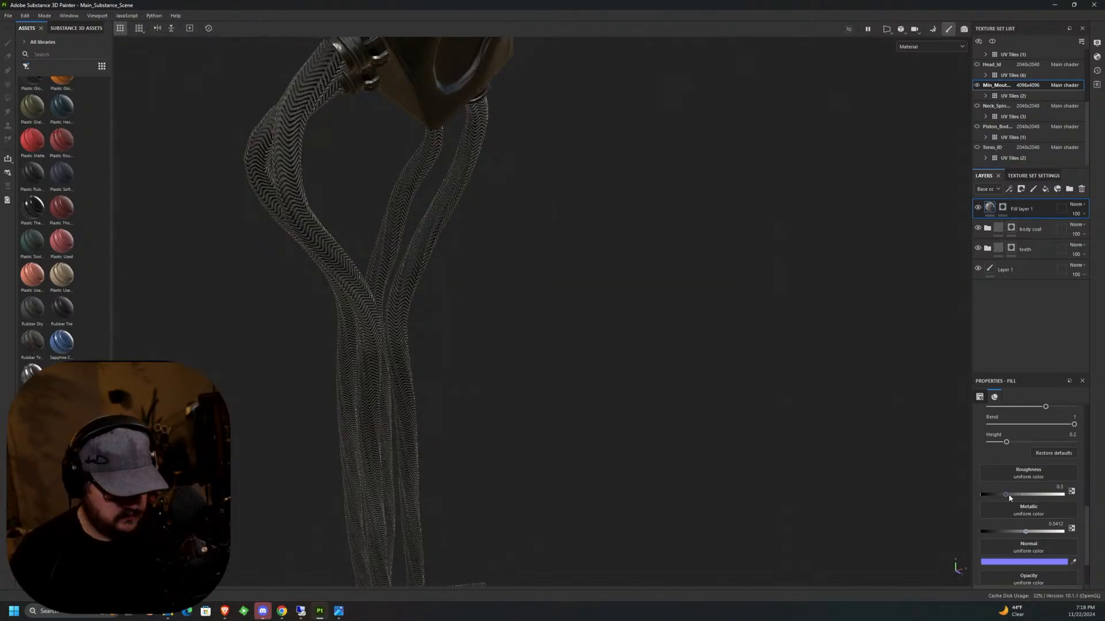
pyautogui.moveTo(1009, 495); pyautogui.dragTo(1026, 496)
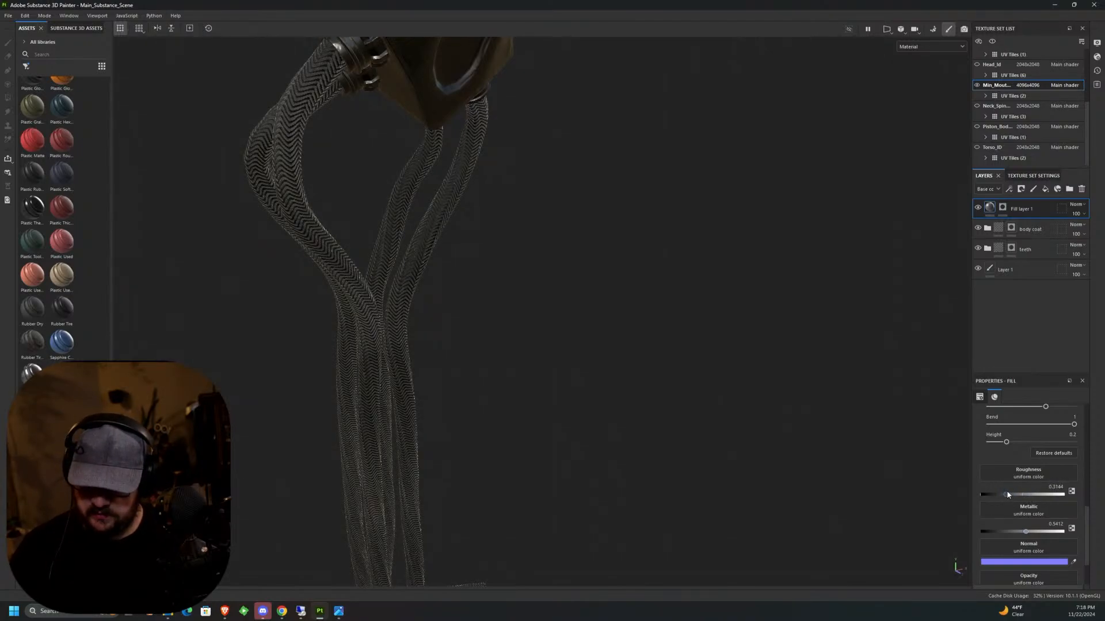
pyautogui.keyDown('alt'); pyautogui.moveTo(514, 379); pyautogui.dragTo(586, 322, button='middle'); pyautogui.keyUp('alt')
pyautogui.scroll(-4, 585, 322)
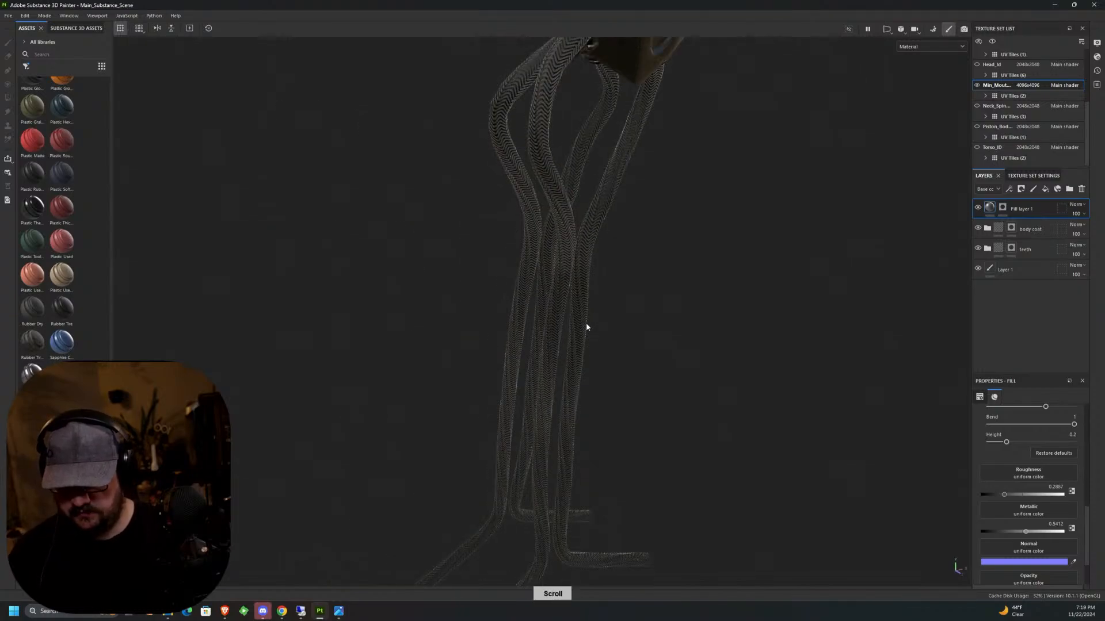
pyautogui.moveTo(652, 298); pyautogui.dragTo(365, 500, button='middle')
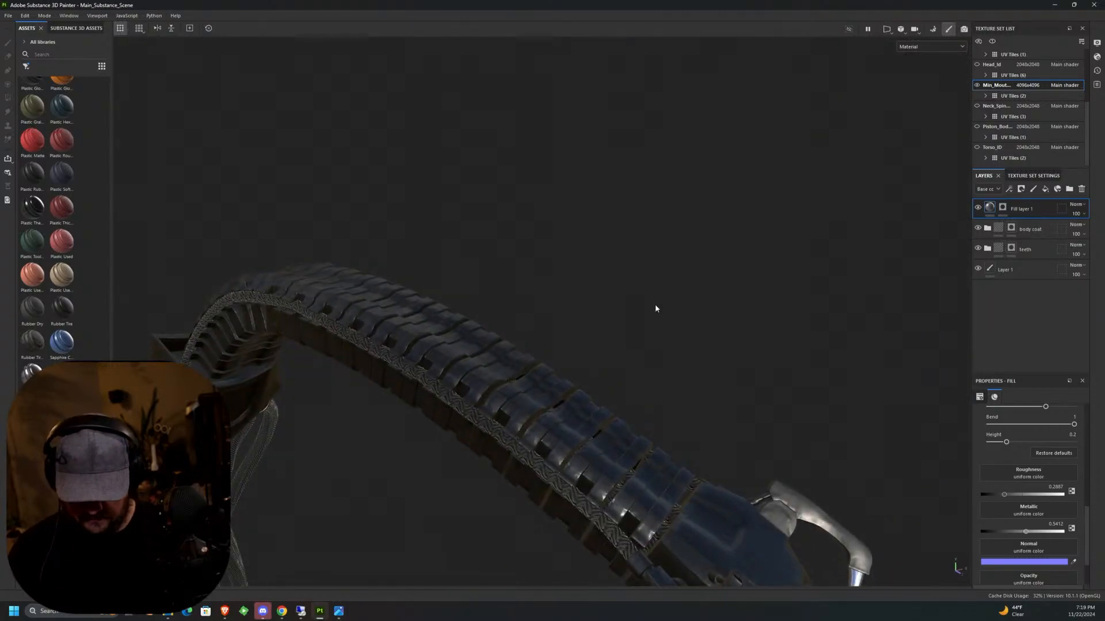
pyautogui.moveTo(656, 308); pyautogui.dragTo(641, 375, button='middle')
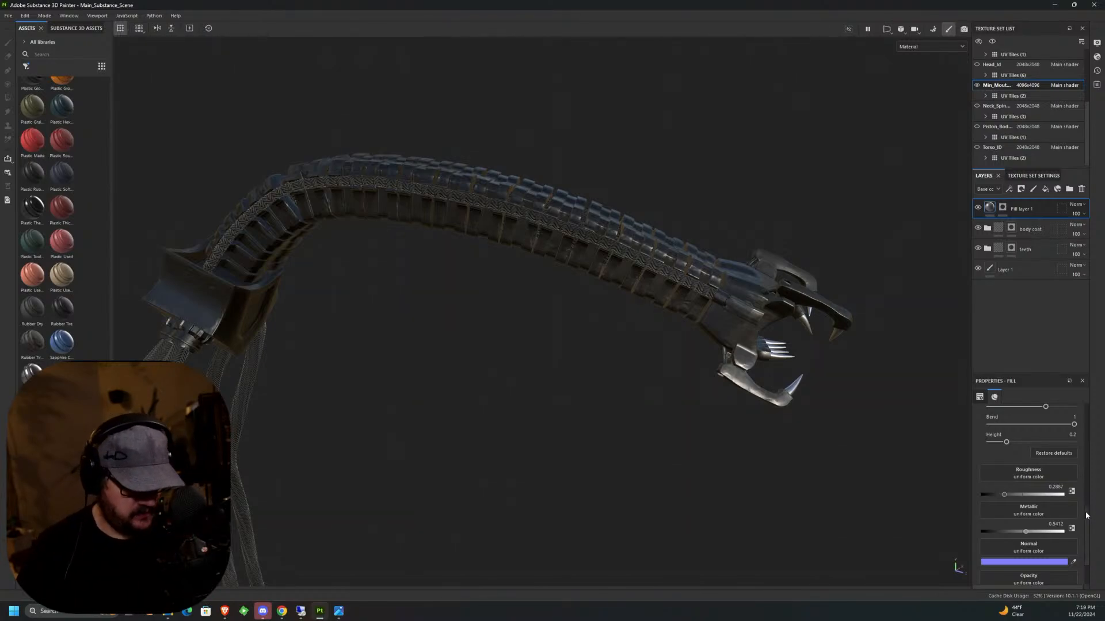
# Try Tri-planar projection on the tube fill layer, and return it to UV projection.
pyautogui.moveTo(1087, 520); pyautogui.dragTo(1086, 432)
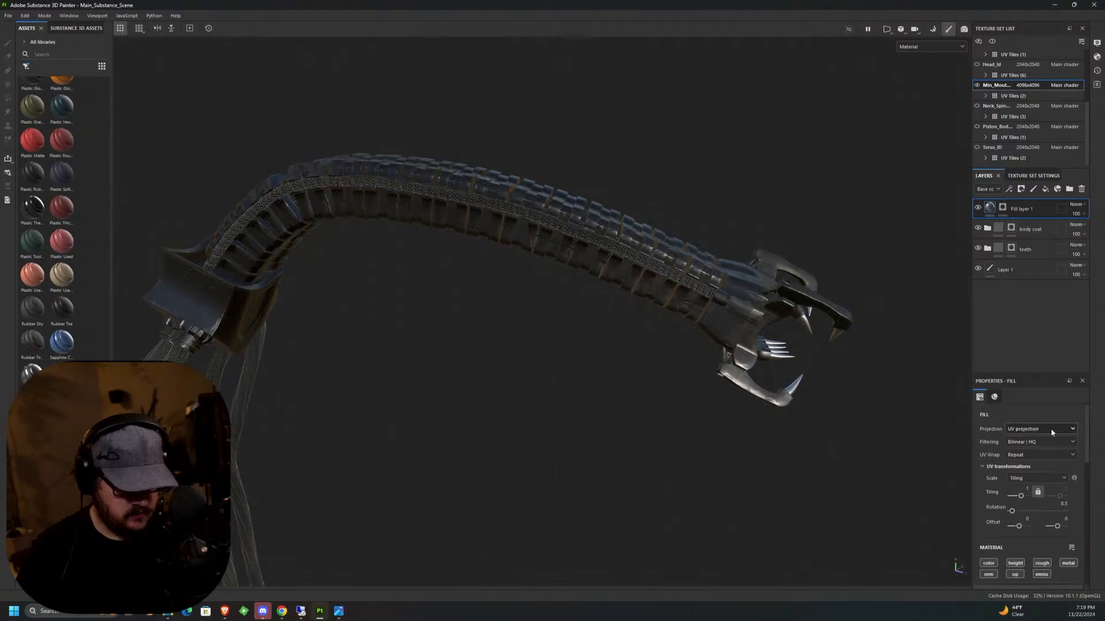
pyautogui.click(1050, 429)
pyautogui.click(1030, 458)
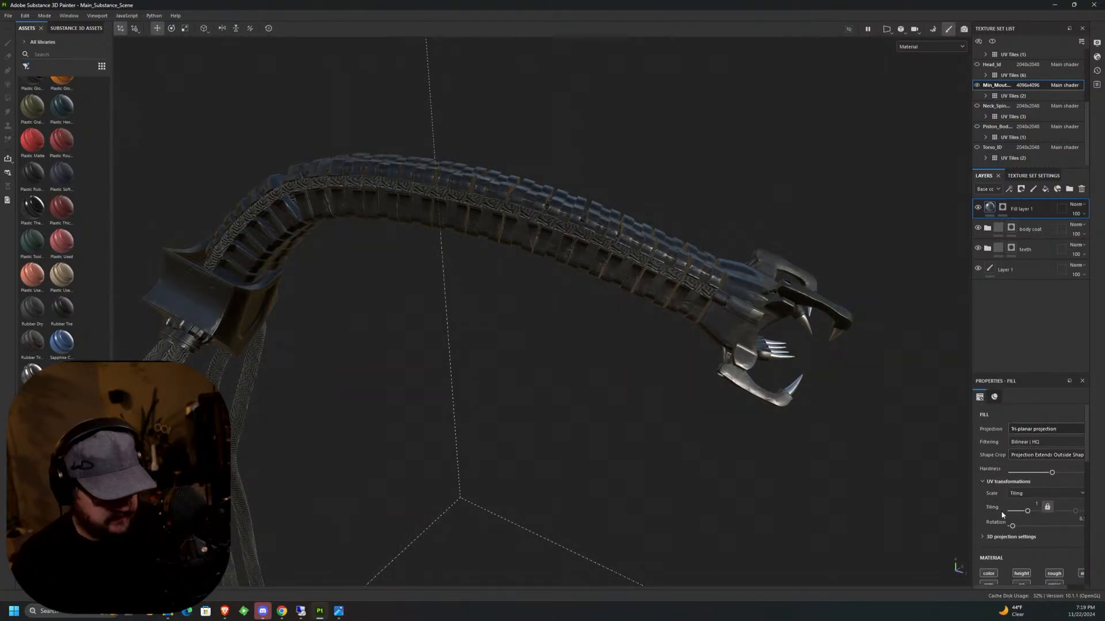
pyautogui.click(1040, 429)
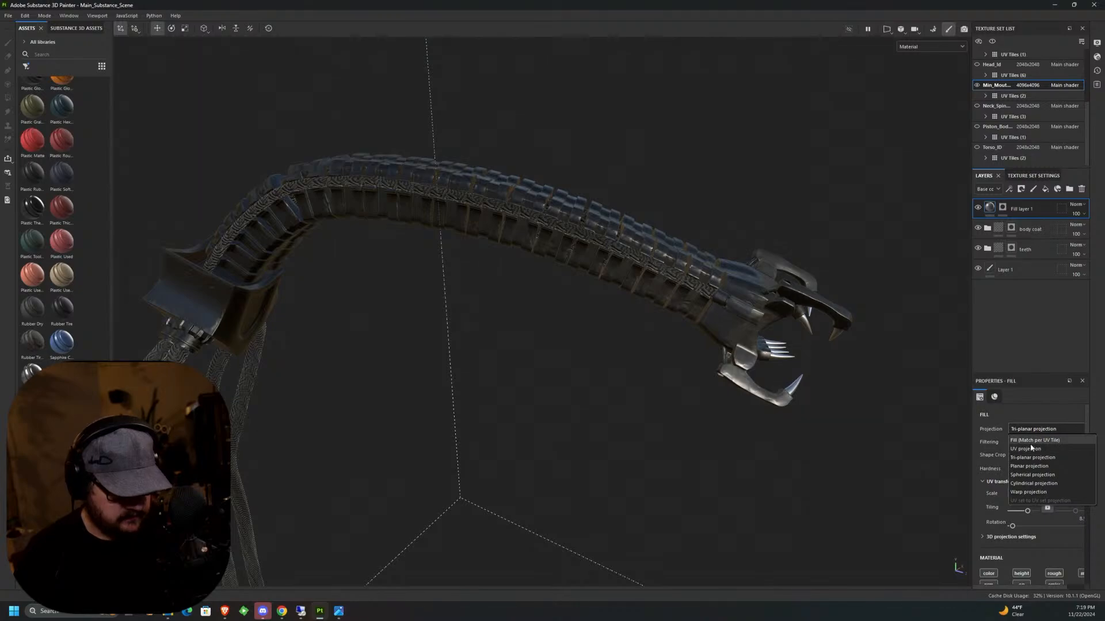
pyautogui.click(1015, 449)
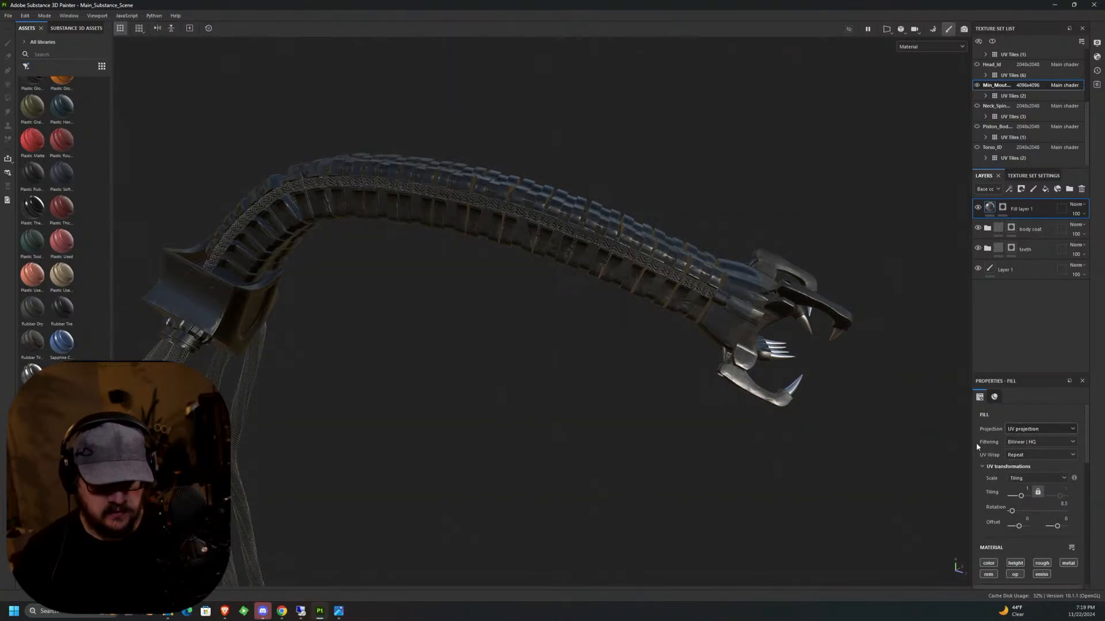
# Rename the tube fill layer to "throat cables".
pyautogui.doubleClick(1017, 211)
pyautogui.write('throat cab')
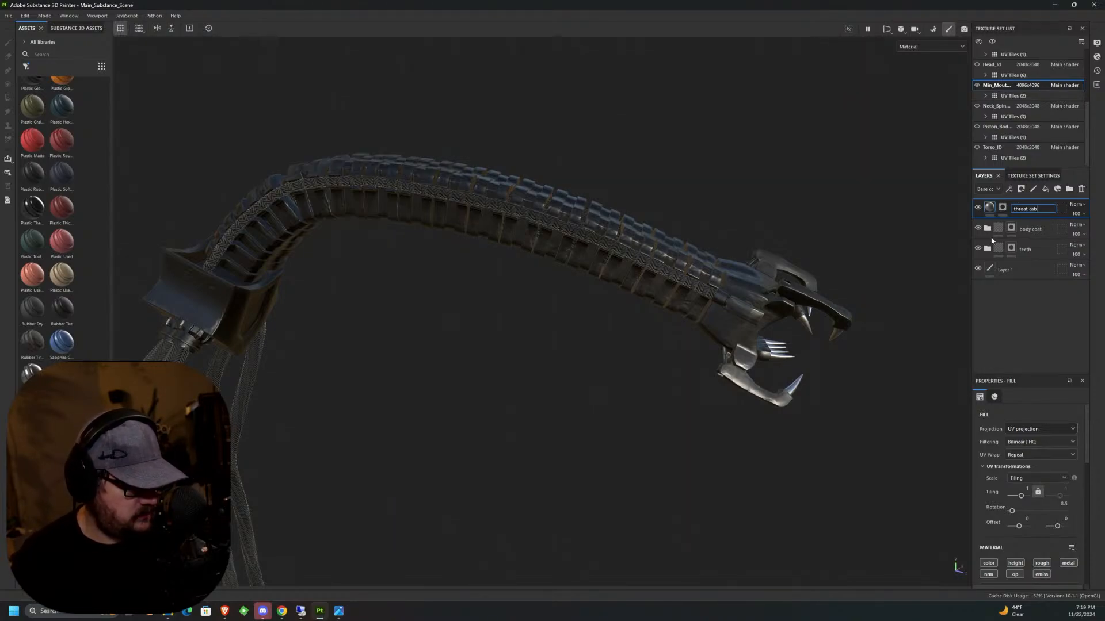
pyautogui.write('les')
pyautogui.press('Return')
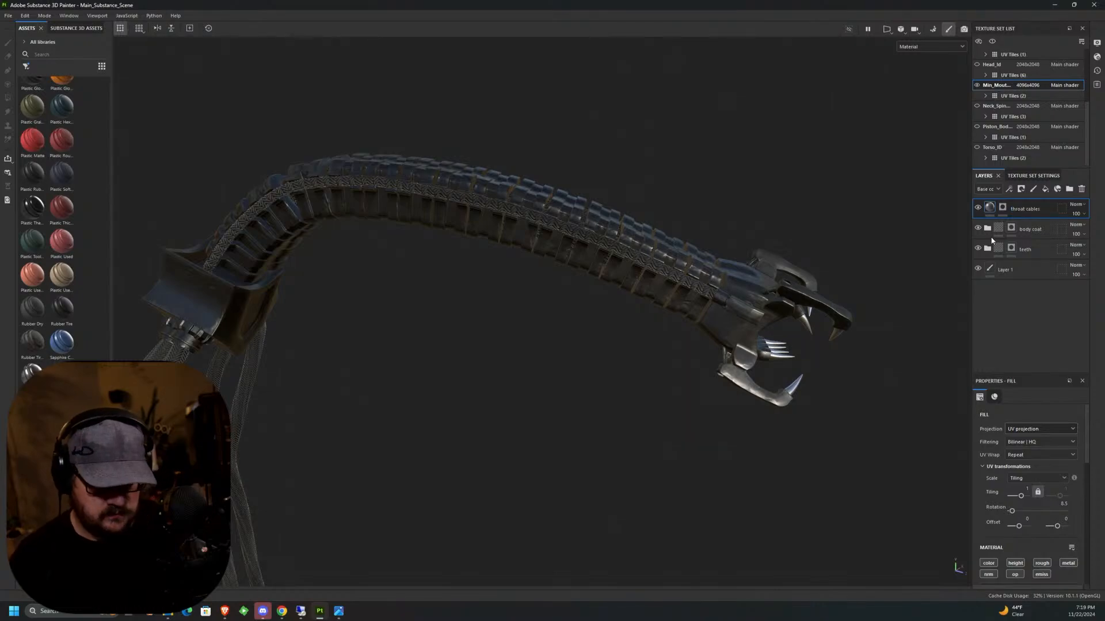
# Duplicate the throat cables layer and rename the copy "Mouth Cable".
pyautogui.middleClick(1033, 209)
pyautogui.rightClick(1033, 210)
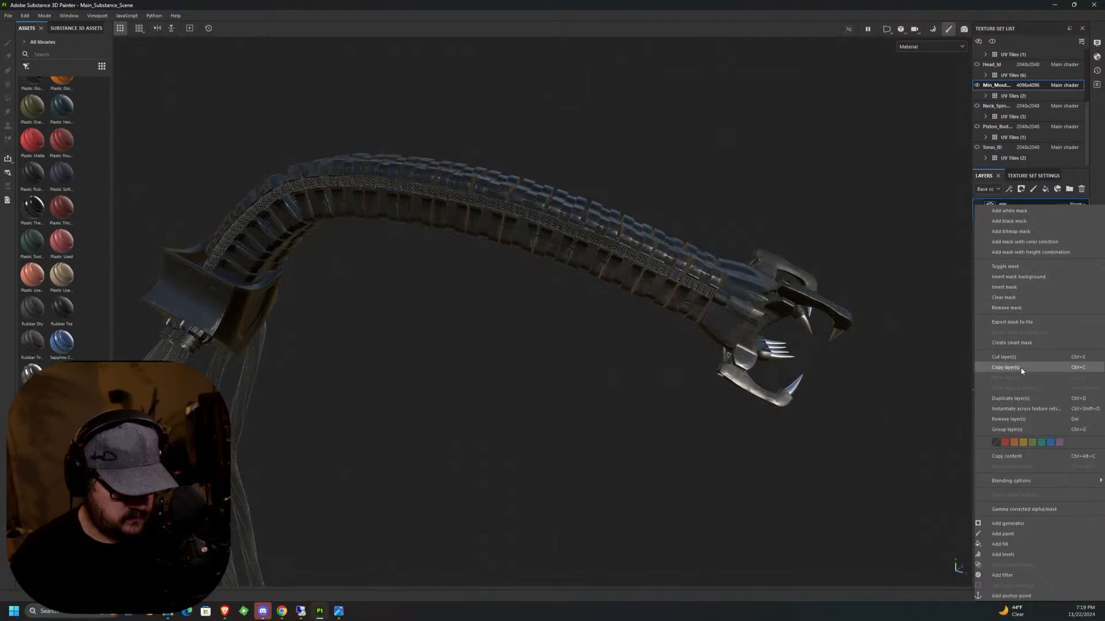
pyautogui.click(1031, 400)
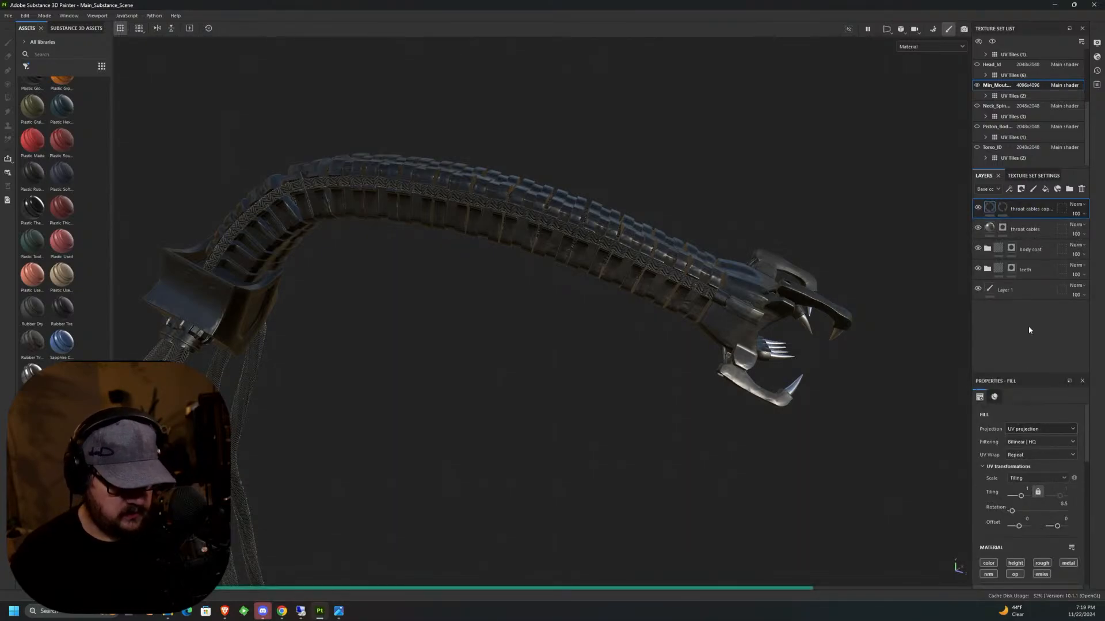
pyautogui.doubleClick(1031, 208)
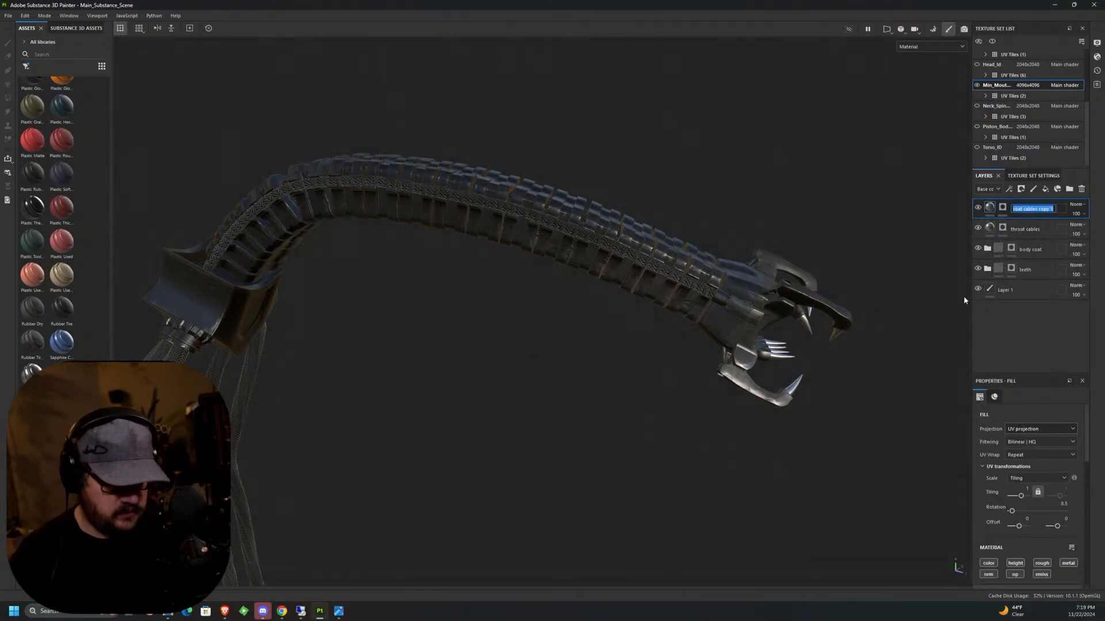
pyautogui.press('BackSpace')
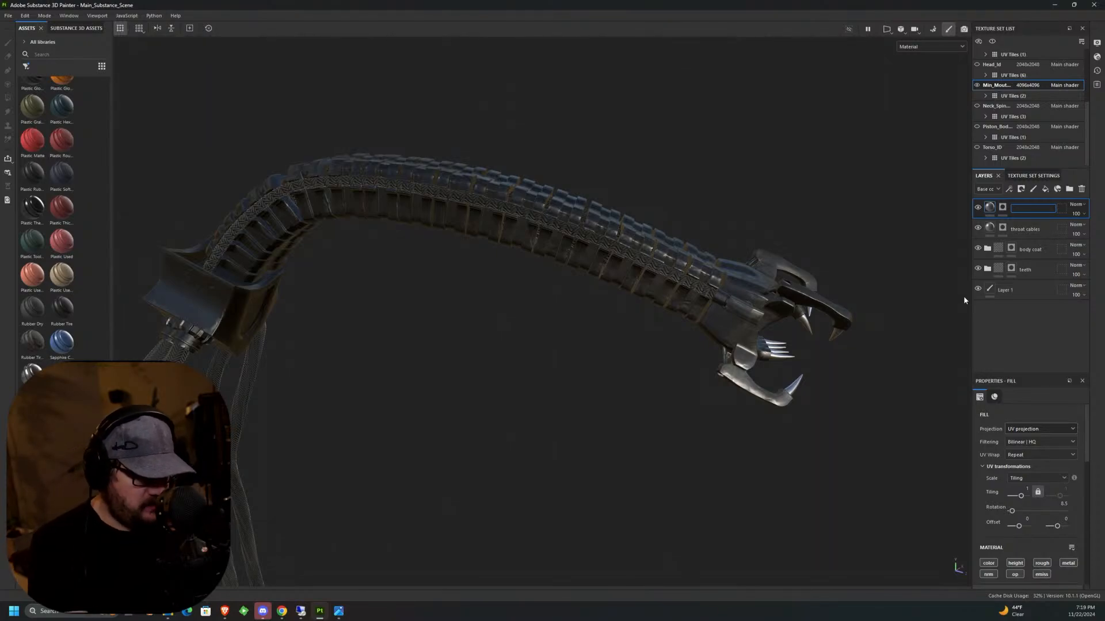
pyautogui.write('Mout')
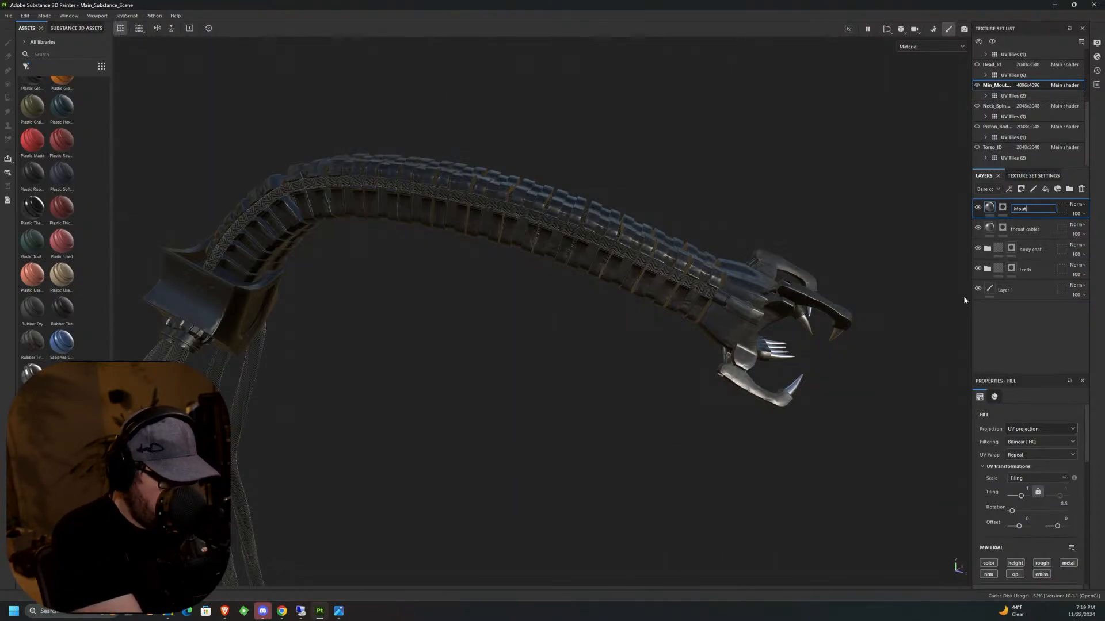
pyautogui.write('h Cable')
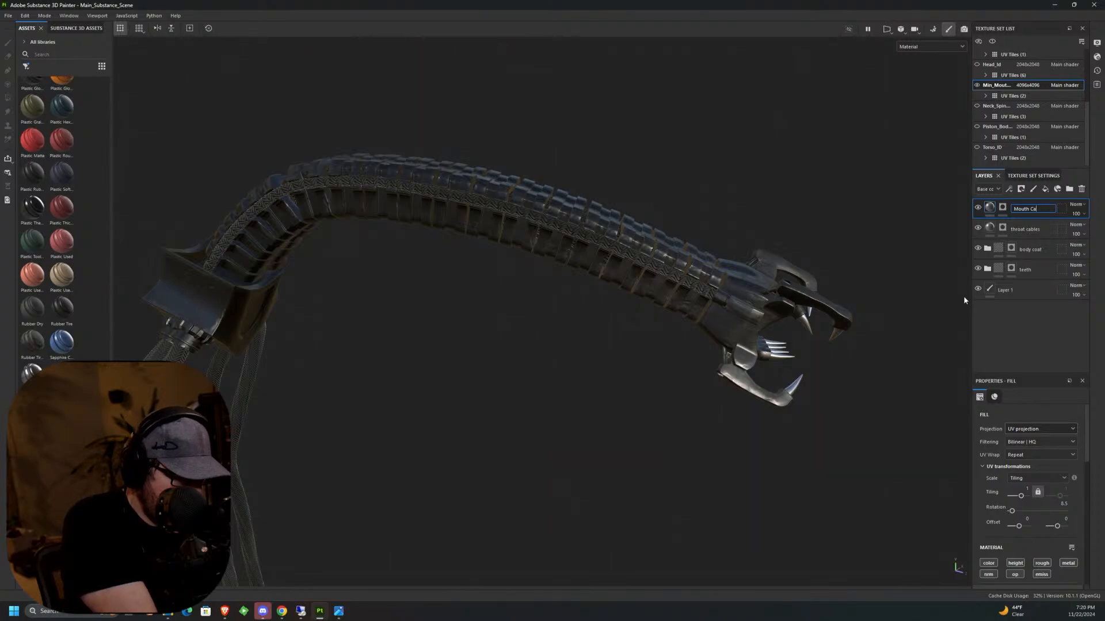
pyautogui.press('Return')
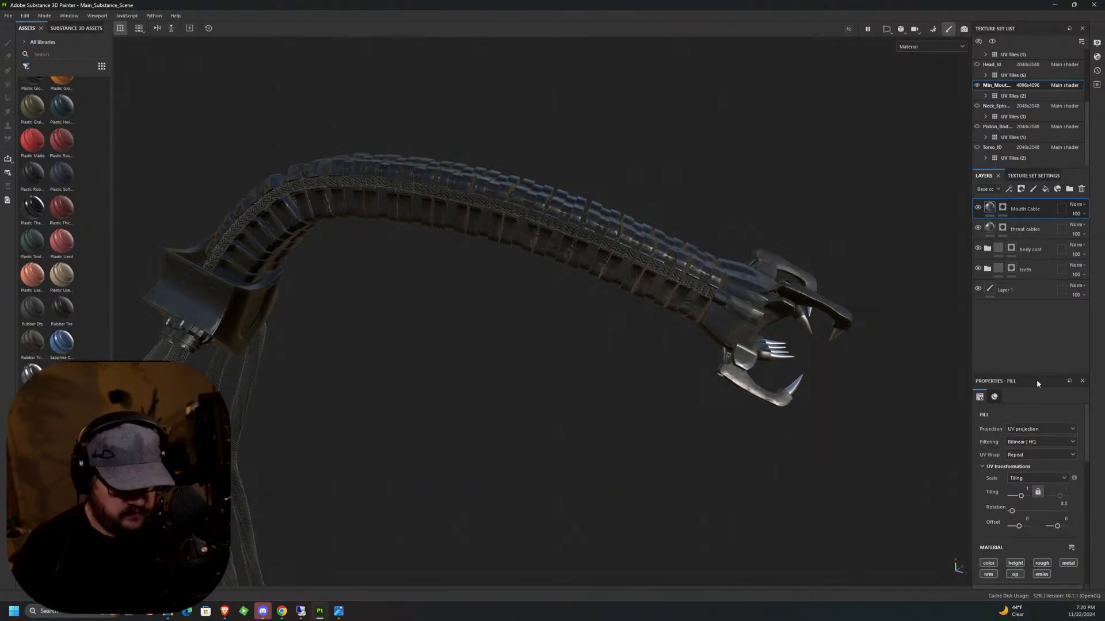
# Try a UV rotation of 138.9 on the Mouth Cable fill and check the weave on the neck tube up close.
pyautogui.moveTo(1012, 511); pyautogui.dragTo(1026, 511)
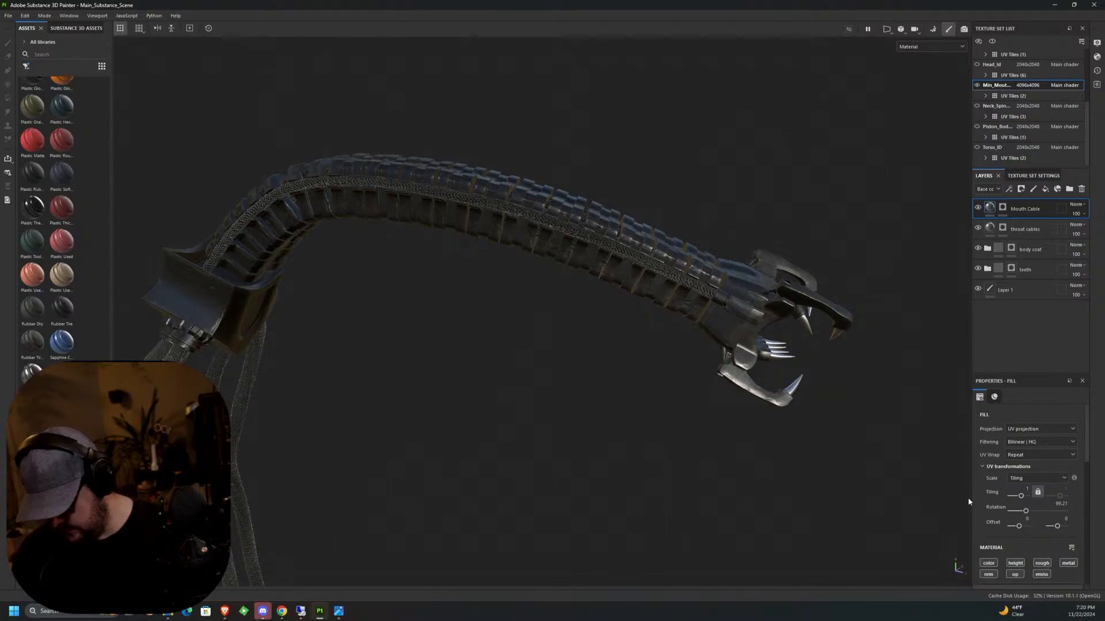
pyautogui.scroll(6, 580, 302)
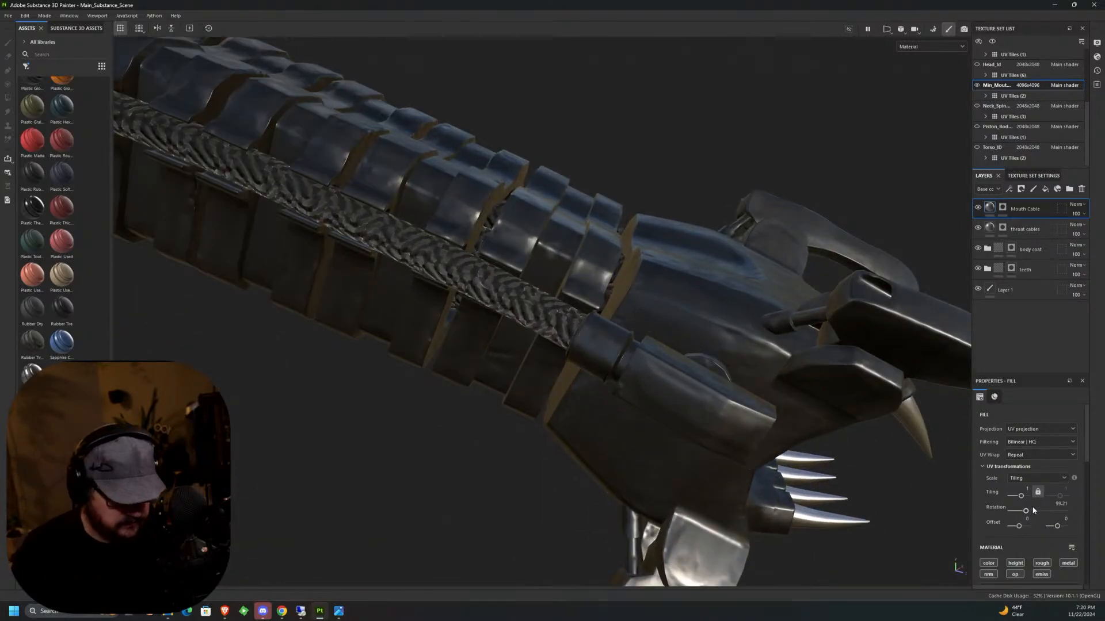
pyautogui.moveTo(1027, 513); pyautogui.dragTo(1031, 514)
pyautogui.press('alt')
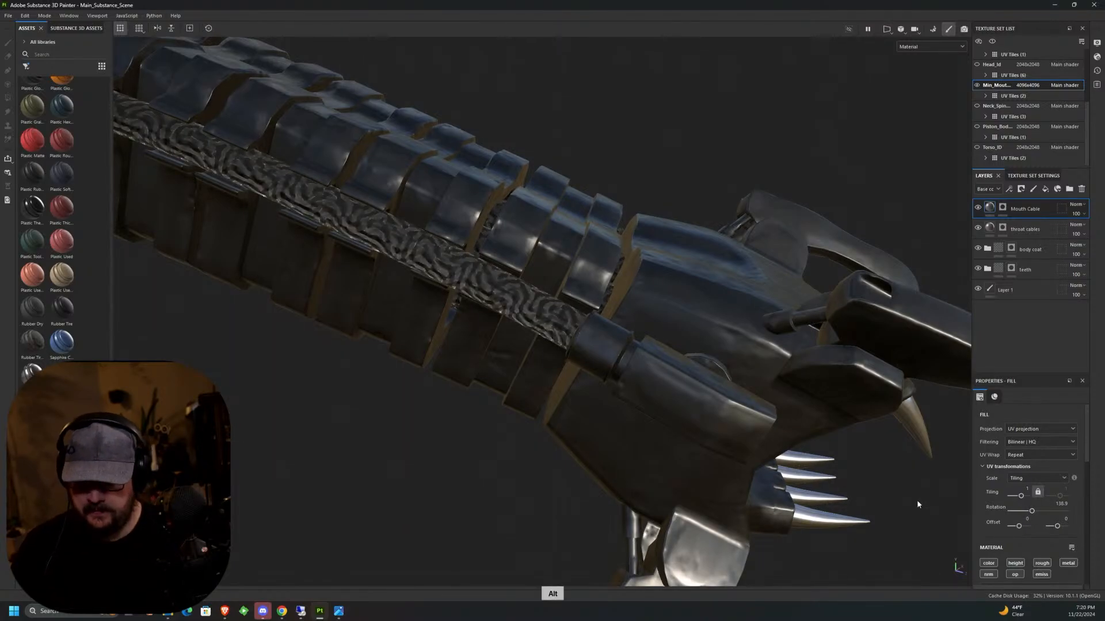
pyautogui.moveTo(916, 499); pyautogui.dragTo(1025, 252, button='middle')
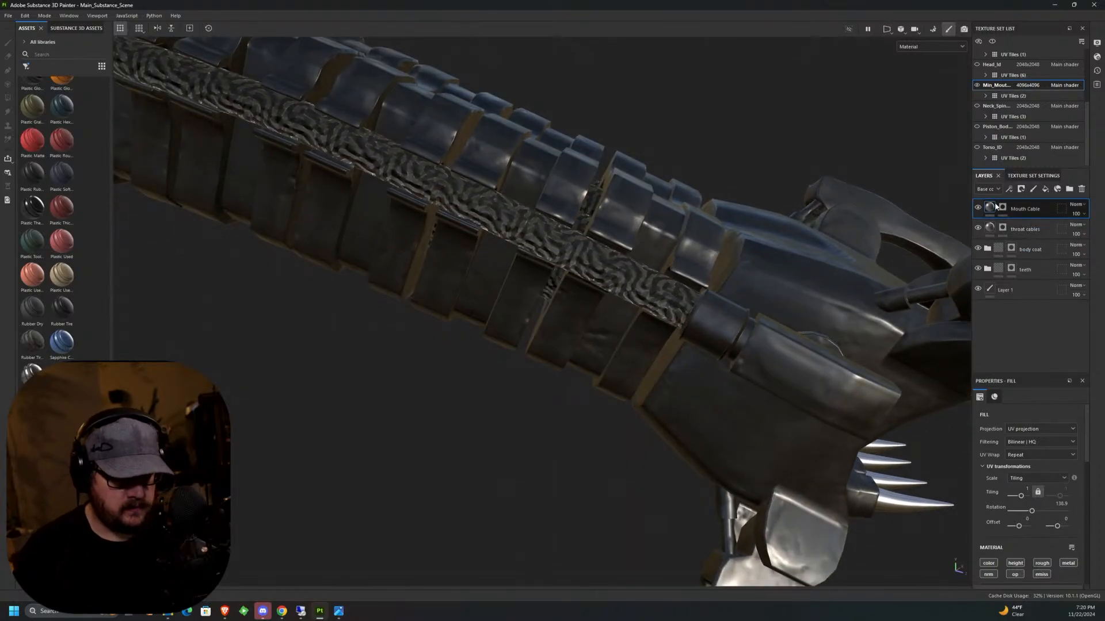
# Edit the throat cables and Mouth Cable masks using Polygon Fill with color 0, separating the neck tubes from the hanging cables.
pyautogui.click(1002, 229)
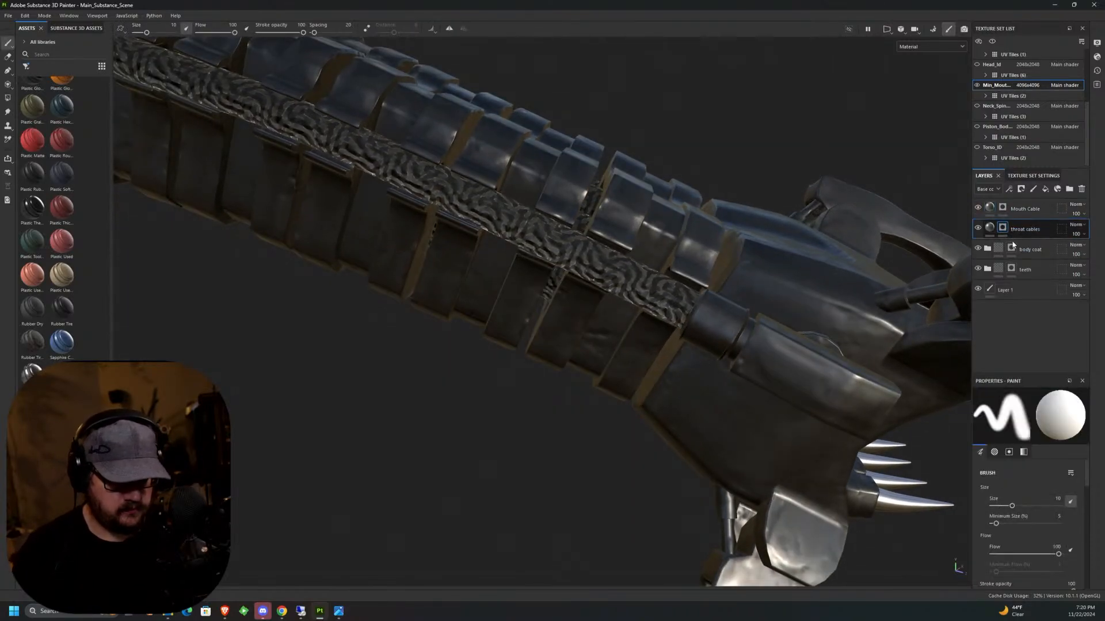
pyautogui.click(8, 99)
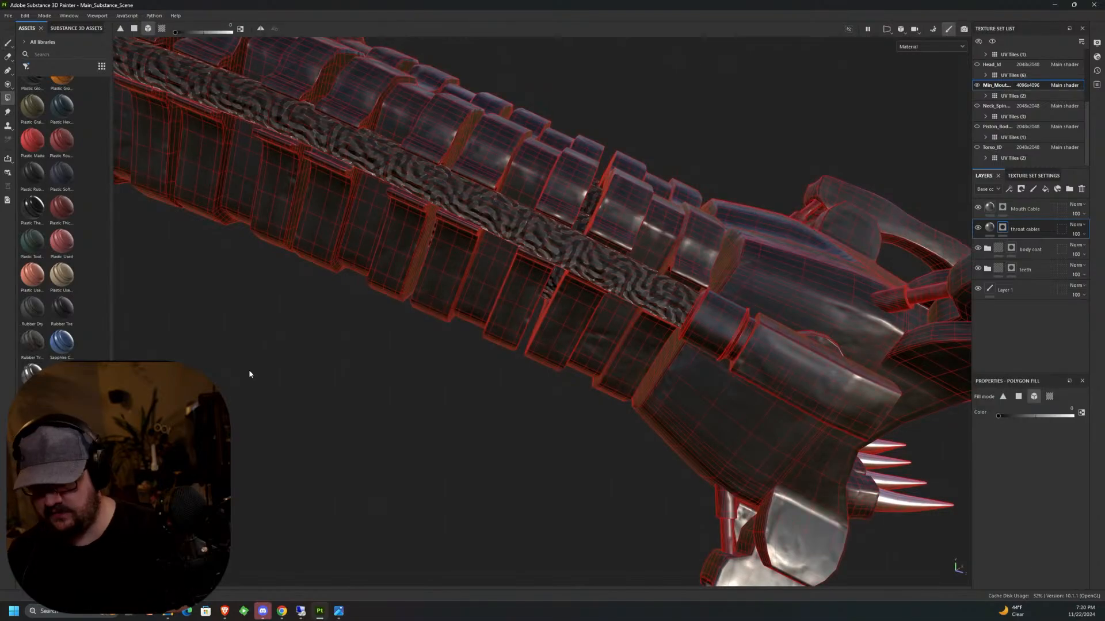
pyautogui.moveTo(247, 374); pyautogui.dragTo(551, 426, button='middle')
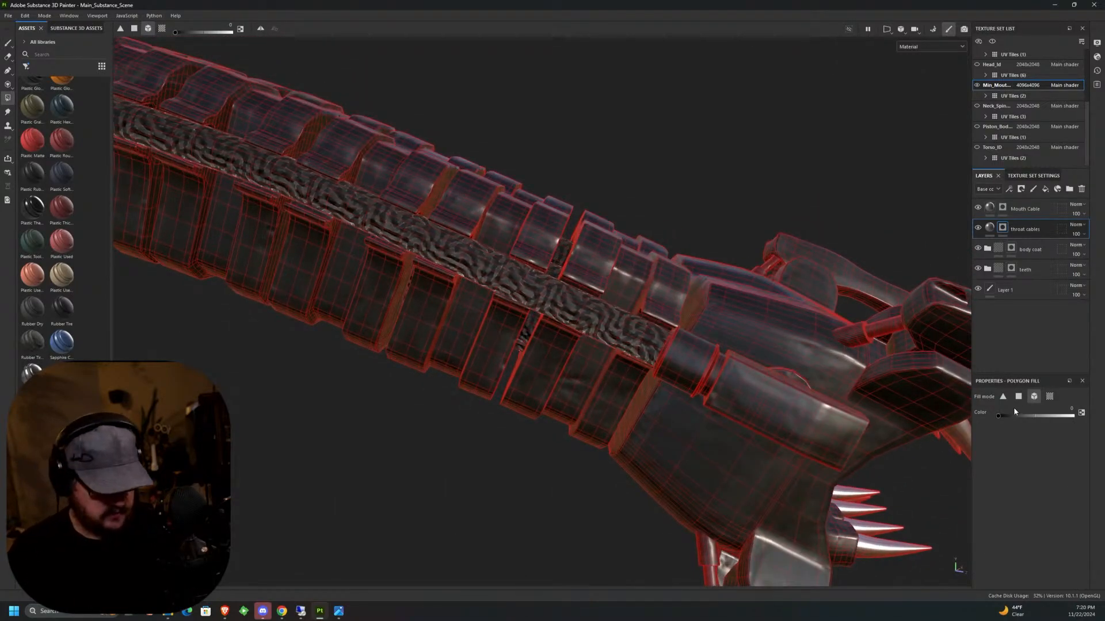
pyautogui.moveTo(628, 150); pyautogui.dragTo(533, 252)
pyautogui.moveTo(420, 511); pyautogui.dragTo(529, 403, button='middle')
pyautogui.moveTo(512, 328); pyautogui.dragTo(630, 350, button='middle')
pyautogui.click(1015, 209)
pyautogui.moveTo(619, 348); pyautogui.dragTo(256, 486)
pyautogui.moveTo(682, 437); pyautogui.dragTo(520, 442, button='middle')
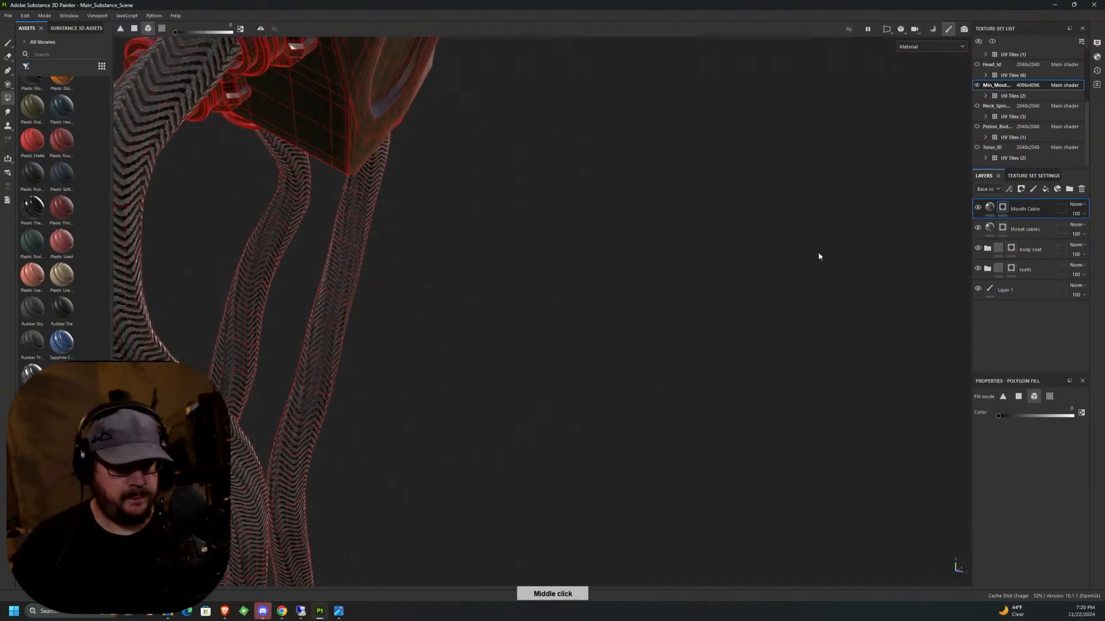
# Set the Mouth Cable fill's UV rotation to 85.04, checking the weave on the hanging cables and along the neck.
pyautogui.click(990, 208)
pyautogui.scroll(-3, 718, 384)
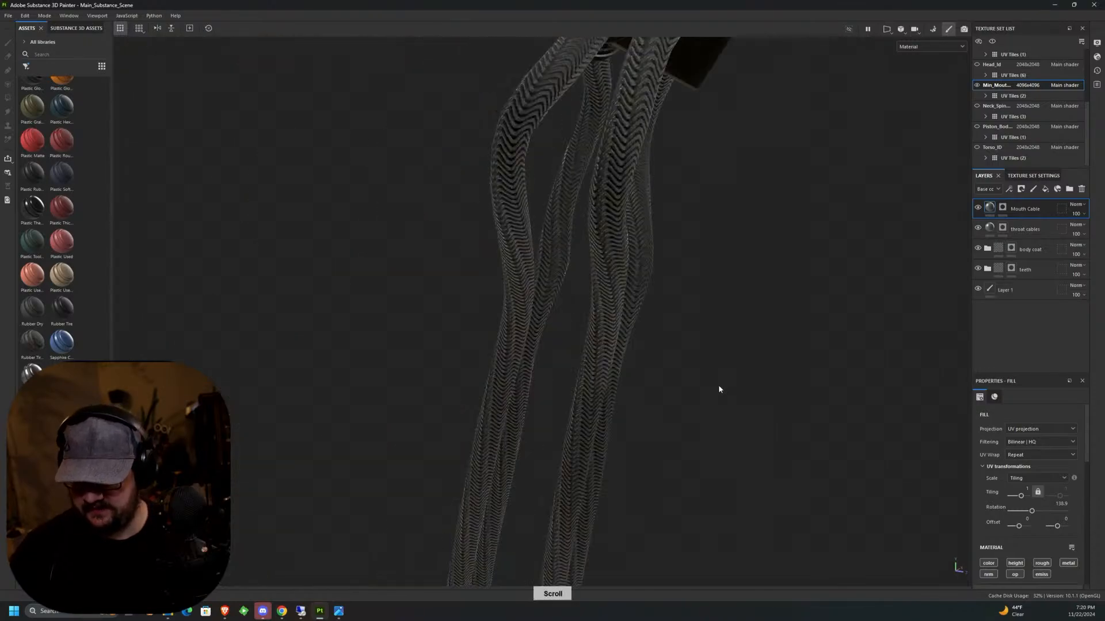
pyautogui.scroll(-3, 712, 413)
pyautogui.moveTo(772, 276); pyautogui.dragTo(613, 403, button='middle')
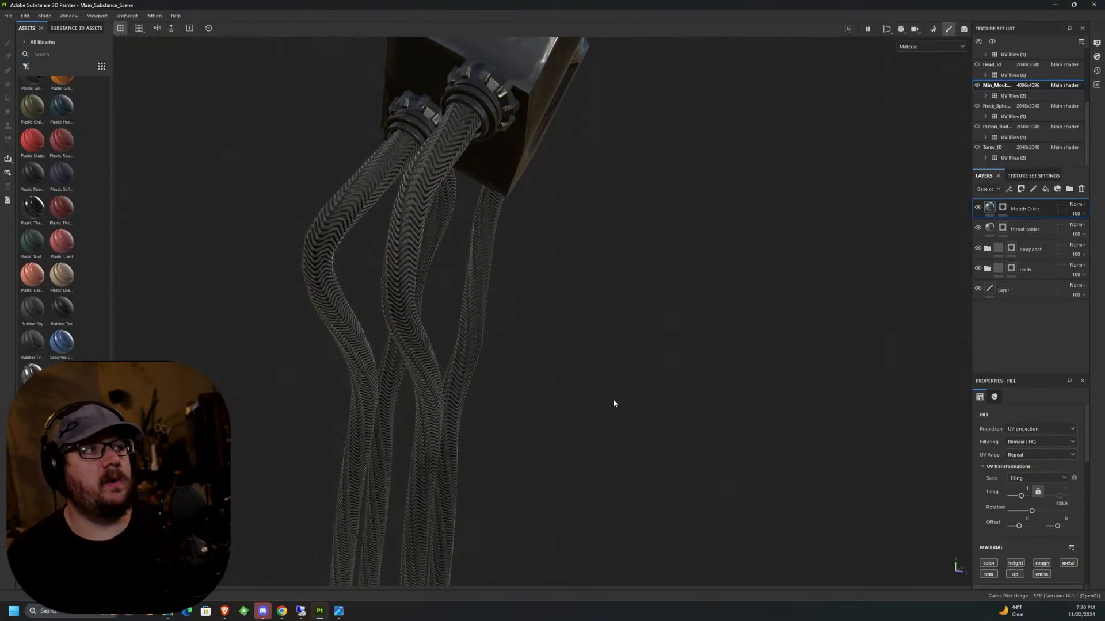
pyautogui.moveTo(613, 403); pyautogui.dragTo(816, 416, button='middle')
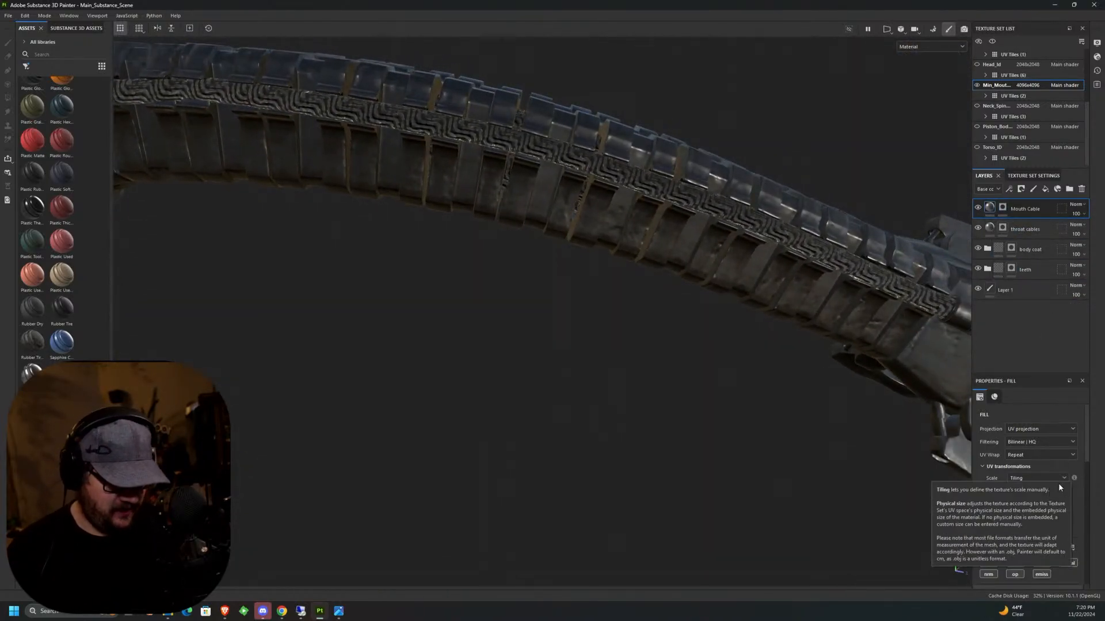
pyautogui.moveTo(1034, 514); pyautogui.dragTo(1021, 515)
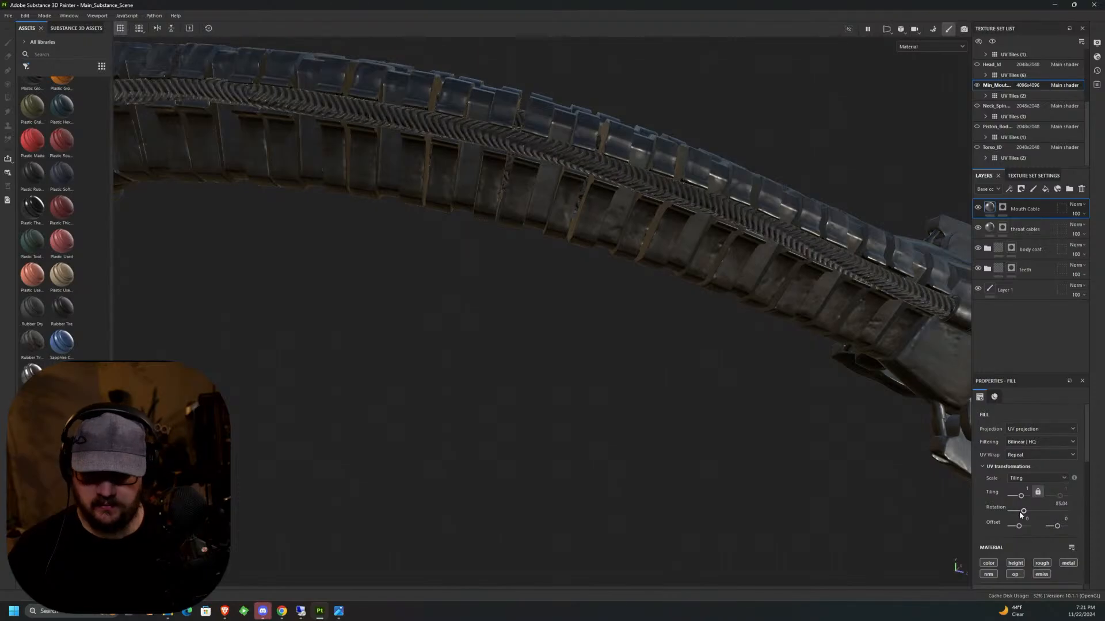
pyautogui.keyDown('alt'); pyautogui.moveTo(737, 421); pyautogui.dragTo(712, 227, button='middle'); pyautogui.keyUp('alt')
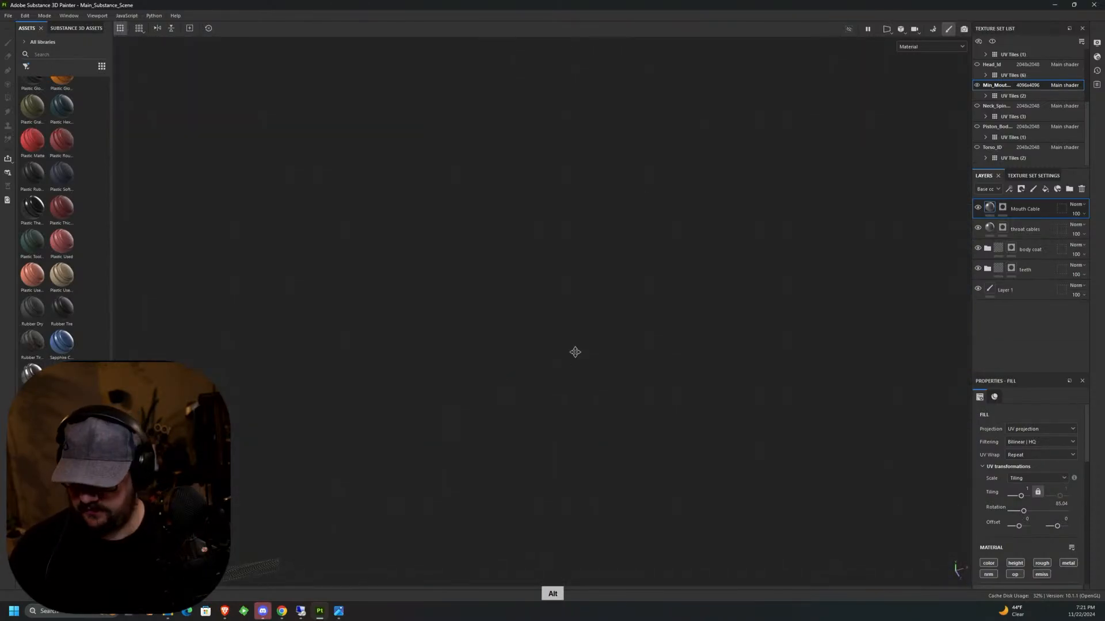
pyautogui.scroll(3, 679, 300)
pyautogui.scroll(8, 707, 235)
pyautogui.keyDown('alt'); pyautogui.moveTo(713, 242); pyautogui.dragTo(763, 222); pyautogui.keyUp('alt')
pyautogui.keyDown('alt'); pyautogui.moveTo(762, 222); pyautogui.dragTo(716, 259, button='middle'); pyautogui.keyUp('alt')
pyautogui.scroll(2, 1081, 109)
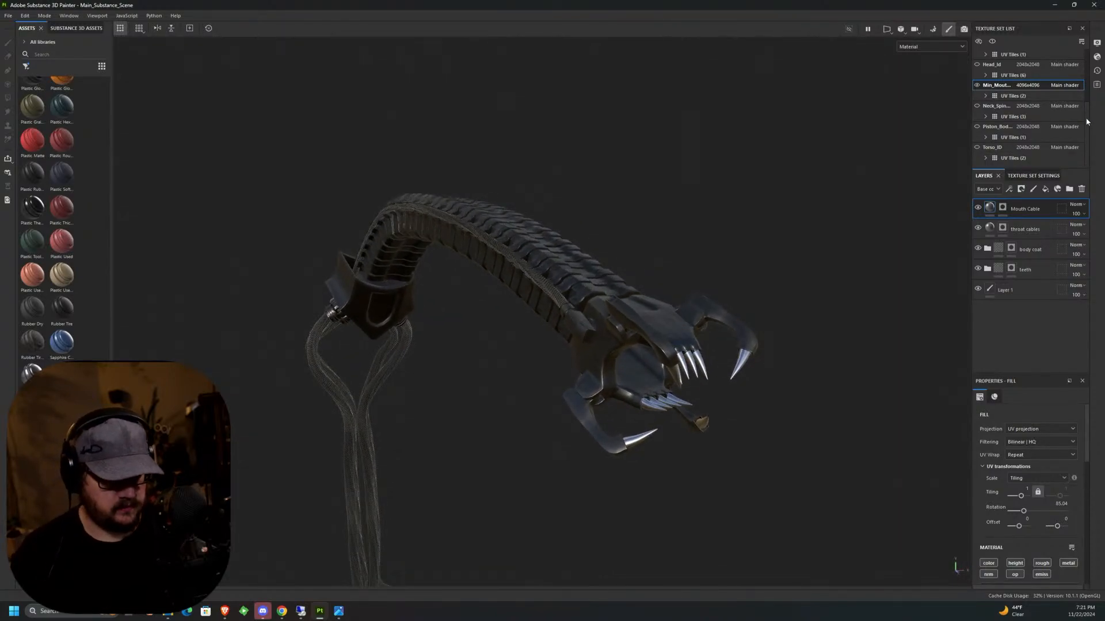
# Show the Head_Id texture set, examine how the textured inner mouth sits inside the jaws from several sides, and hide the head again.
pyautogui.click(976, 106)
pyautogui.moveTo(680, 362); pyautogui.dragTo(715, 311, button='middle')
pyautogui.scroll(-10, 715, 311)
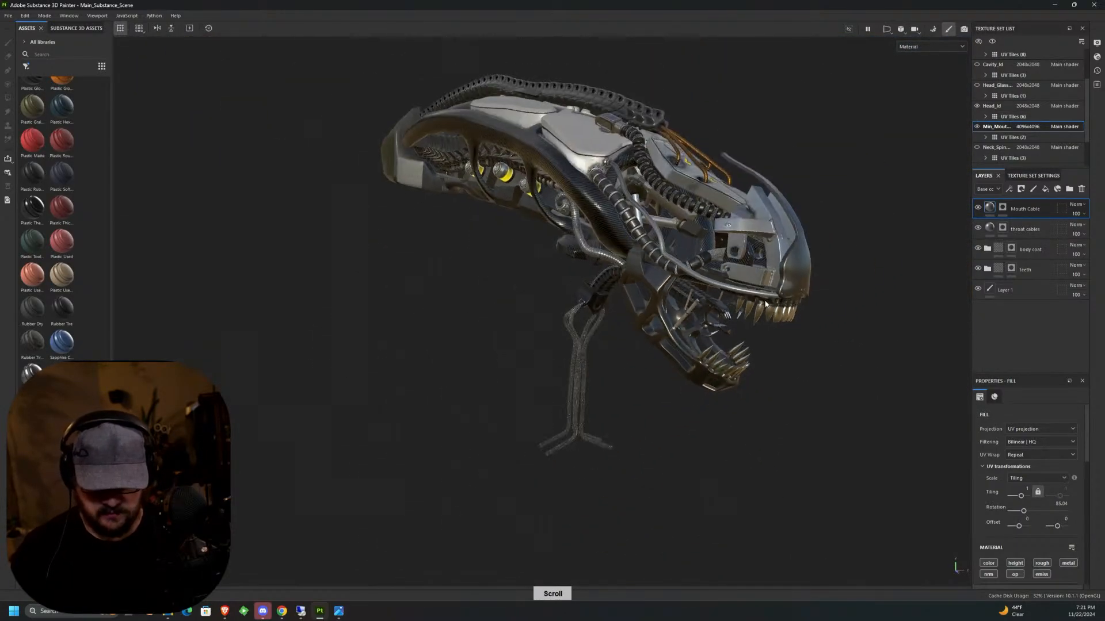
pyautogui.keyDown('alt'); pyautogui.moveTo(780, 299); pyautogui.dragTo(395, 291); pyautogui.keyUp('alt')
pyautogui.keyDown('alt'); pyautogui.moveTo(839, 332); pyautogui.dragTo(503, 283, button='middle'); pyautogui.keyUp('alt')
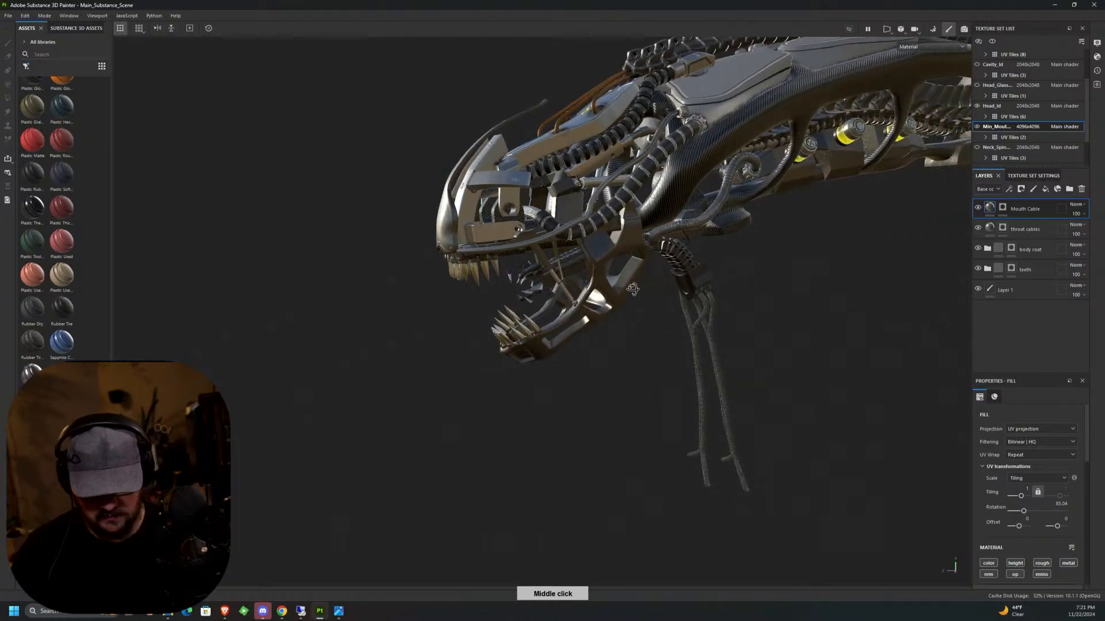
pyautogui.keyDown('alt'); pyautogui.moveTo(659, 285); pyautogui.dragTo(697, 264); pyautogui.keyUp('alt')
pyautogui.keyDown('alt'); pyautogui.moveTo(698, 264); pyautogui.dragTo(702, 268, button='middle'); pyautogui.keyUp('alt')
pyautogui.keyDown('alt'); pyautogui.moveTo(702, 268); pyautogui.dragTo(845, 279); pyautogui.keyUp('alt')
pyautogui.moveTo(845, 282); pyautogui.dragTo(861, 223, button='middle')
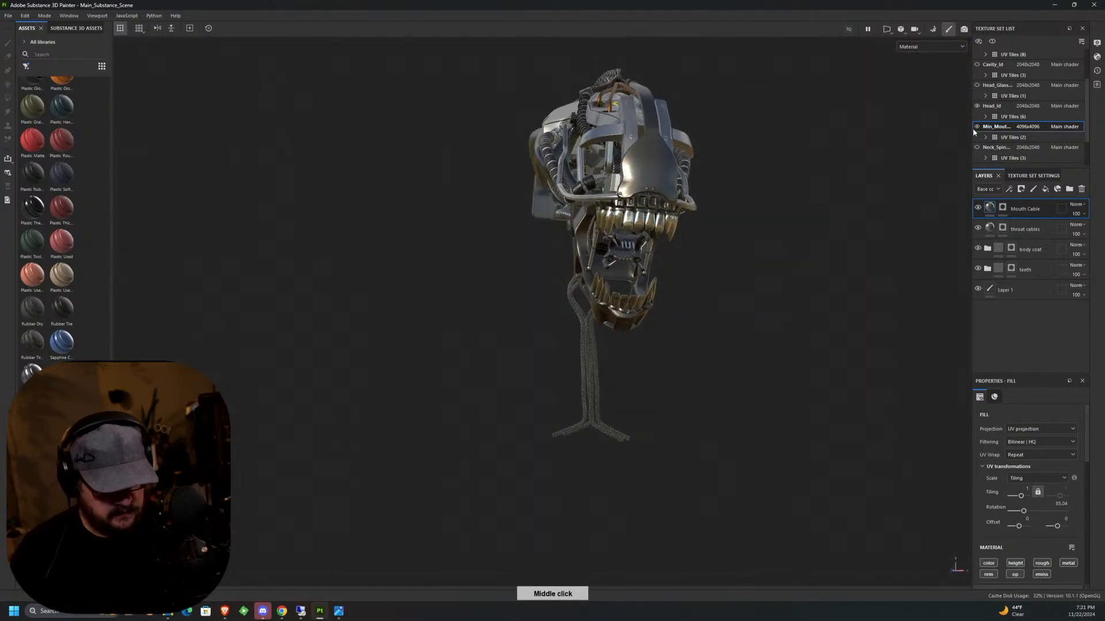
pyautogui.click(977, 106)
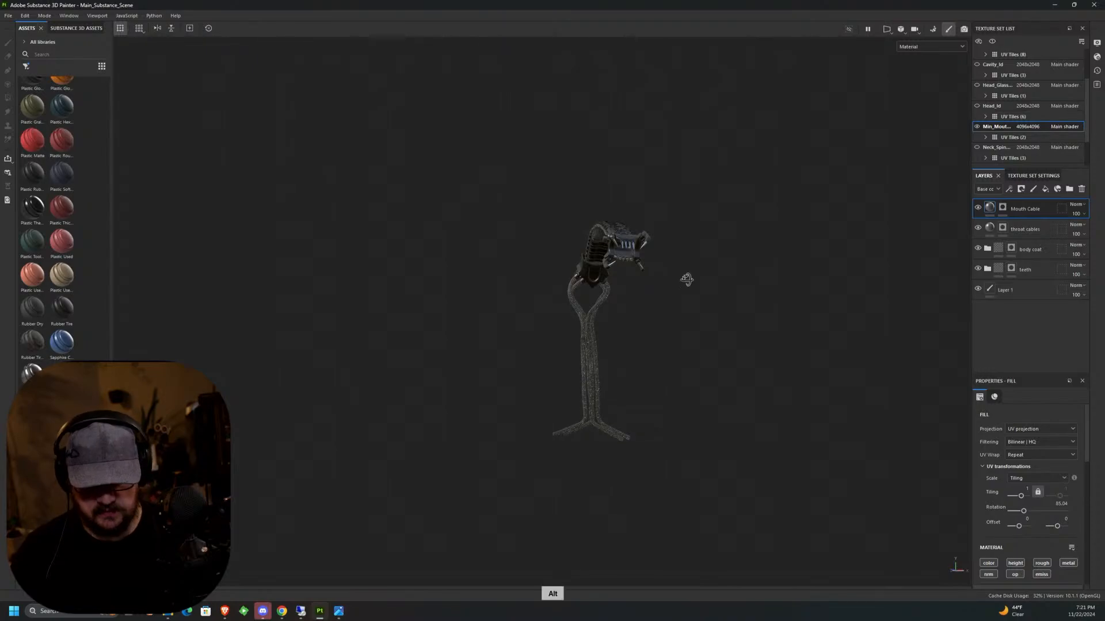
# Add a new fill layer above Mouth Cable and rename it "grunge".
pyautogui.keyDown('alt'); pyautogui.moveTo(687, 280); pyautogui.dragTo(662, 257); pyautogui.keyUp('alt')
pyautogui.scroll(8, 651, 250)
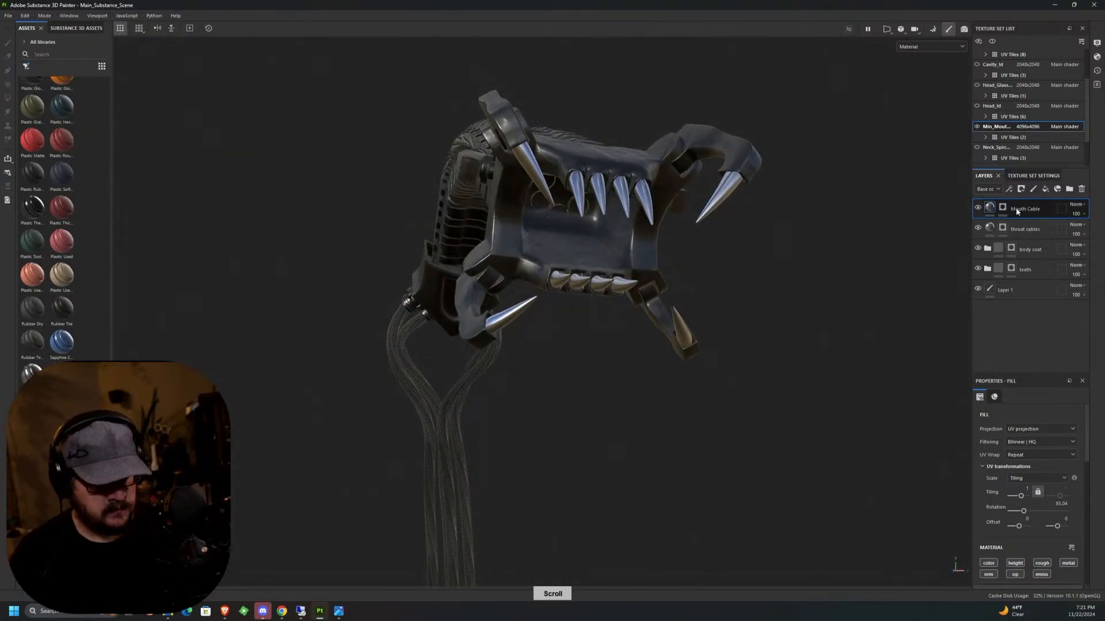
pyautogui.click(1045, 189)
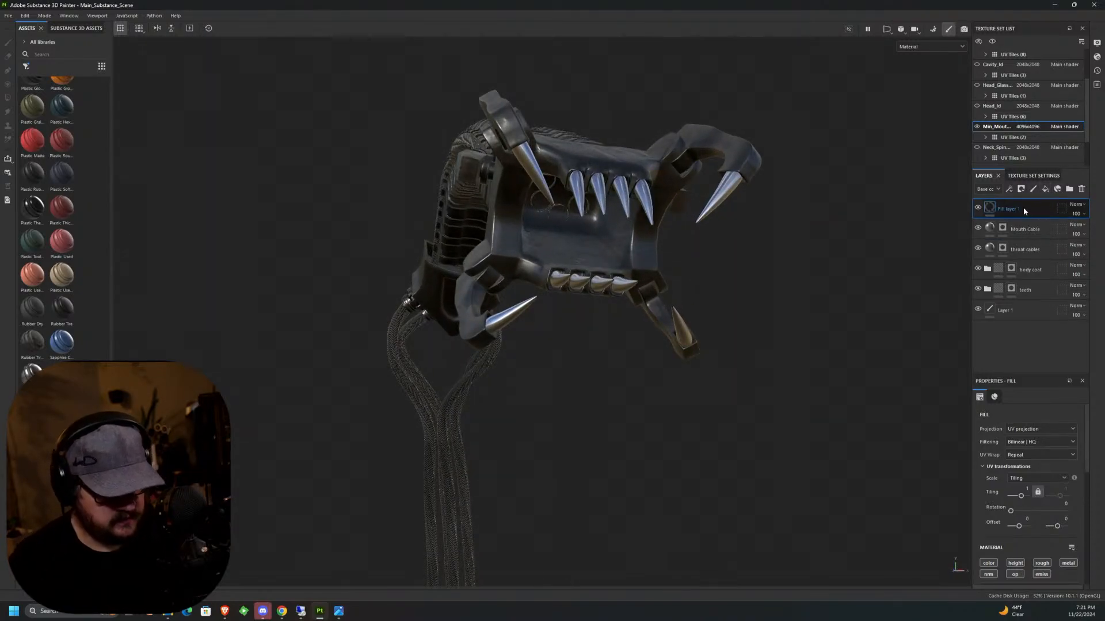
pyautogui.doubleClick(1023, 208)
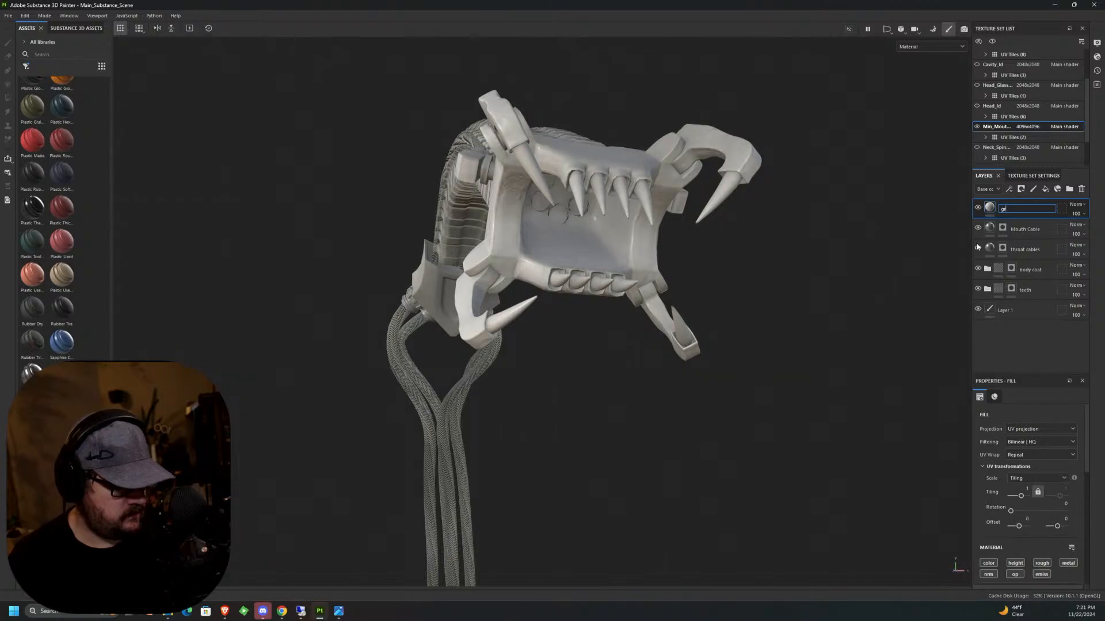
pyautogui.press('Return')
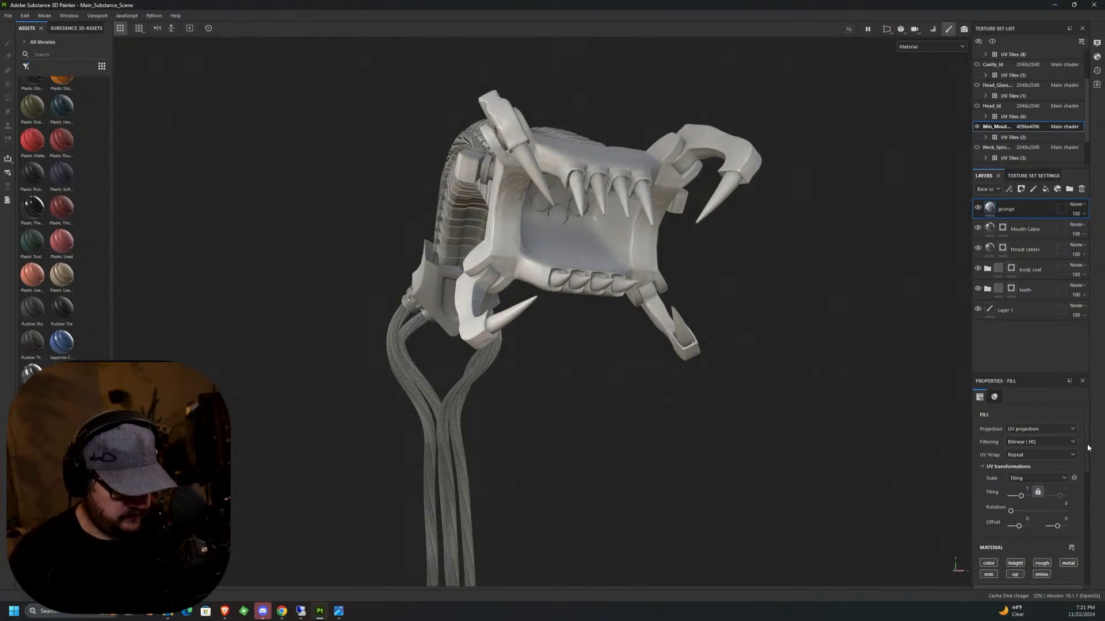
# Darken the grunge fill's base color to a dark grey and set its roughness to 1.
pyautogui.moveTo(1087, 447); pyautogui.dragTo(1083, 489)
pyautogui.click(1051, 516)
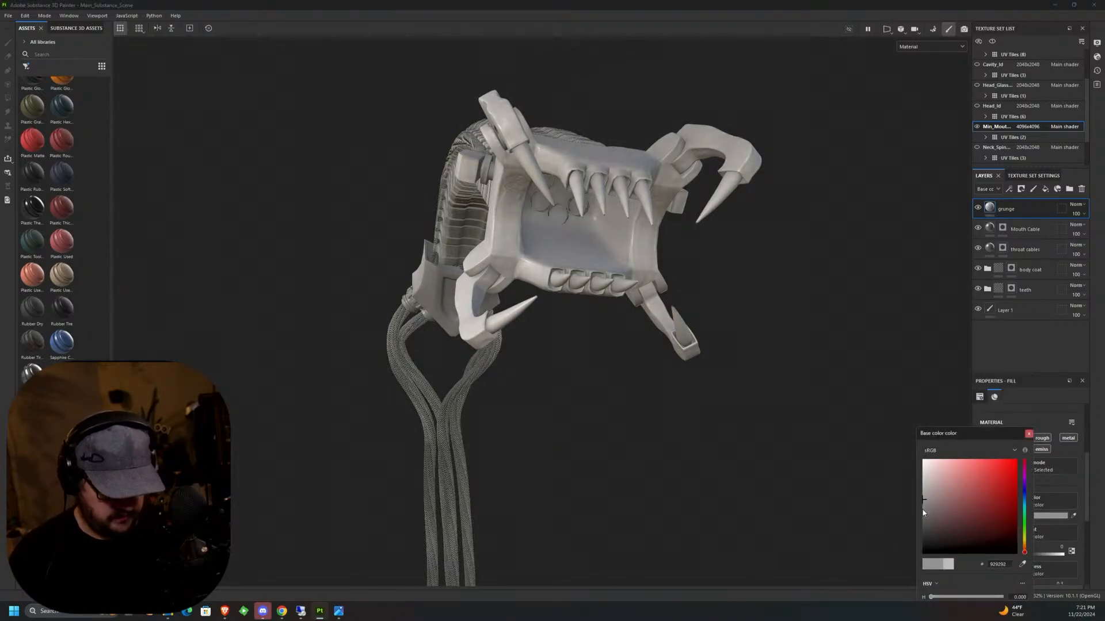
pyautogui.moveTo(923, 512); pyautogui.dragTo(921, 539)
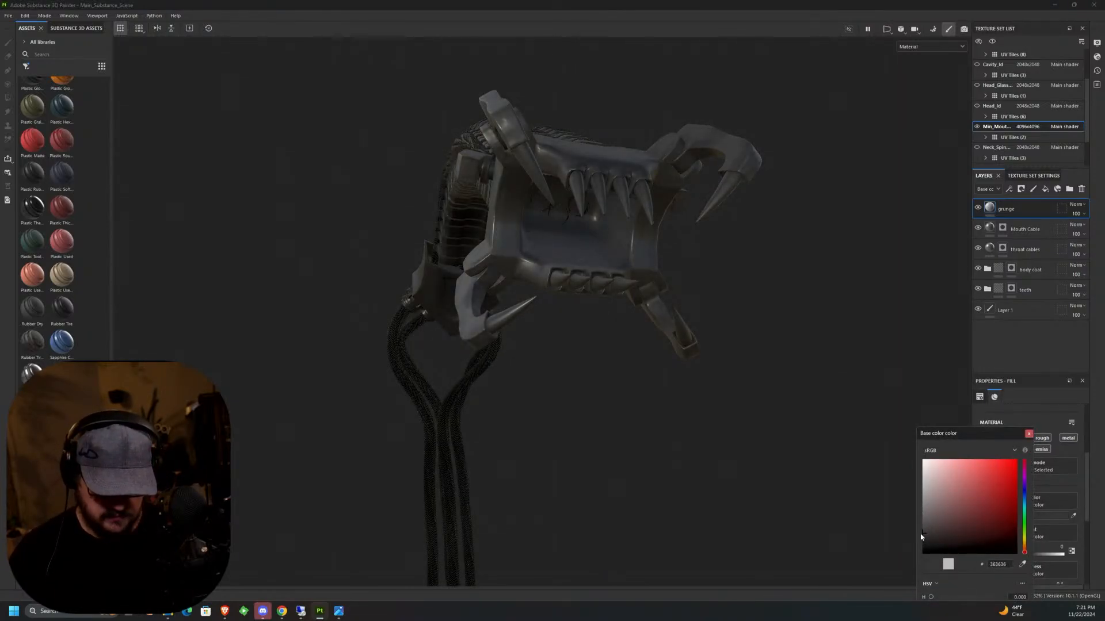
pyautogui.click(1028, 434)
pyautogui.scroll(-5, 1062, 533)
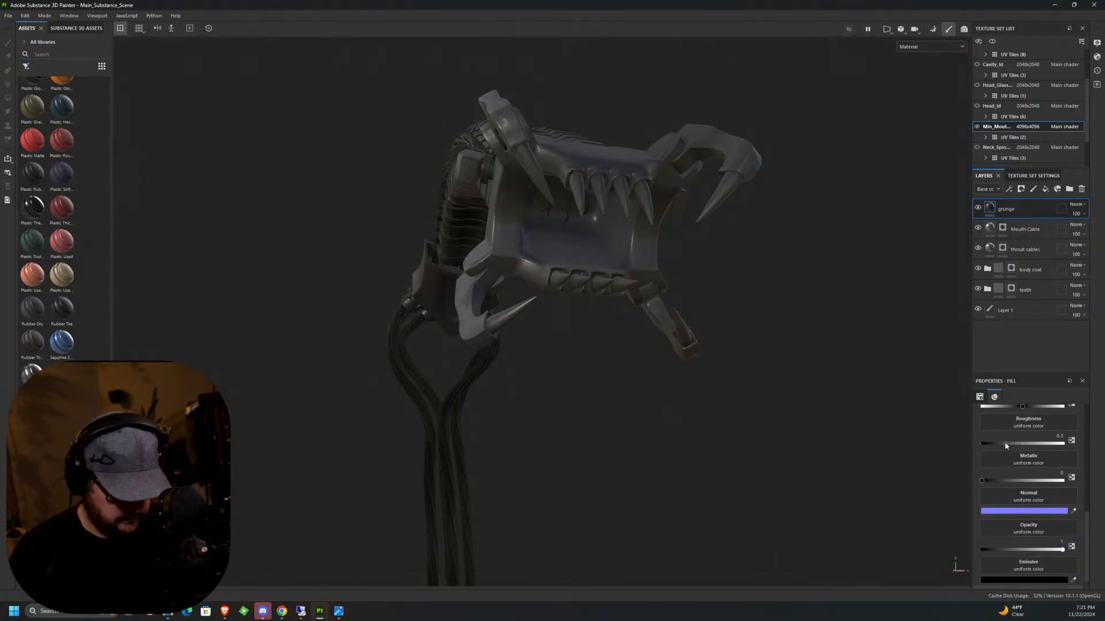
pyautogui.moveTo(995, 444); pyautogui.dragTo(1068, 449)
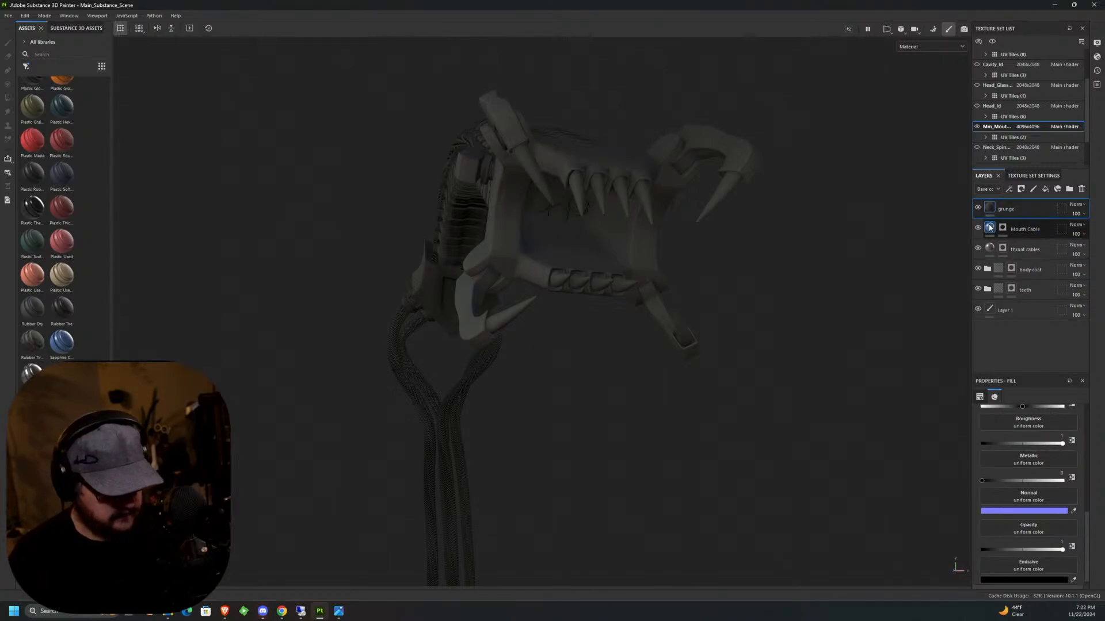
# Add a black mask to the grunge layer.
pyautogui.click(1022, 192)
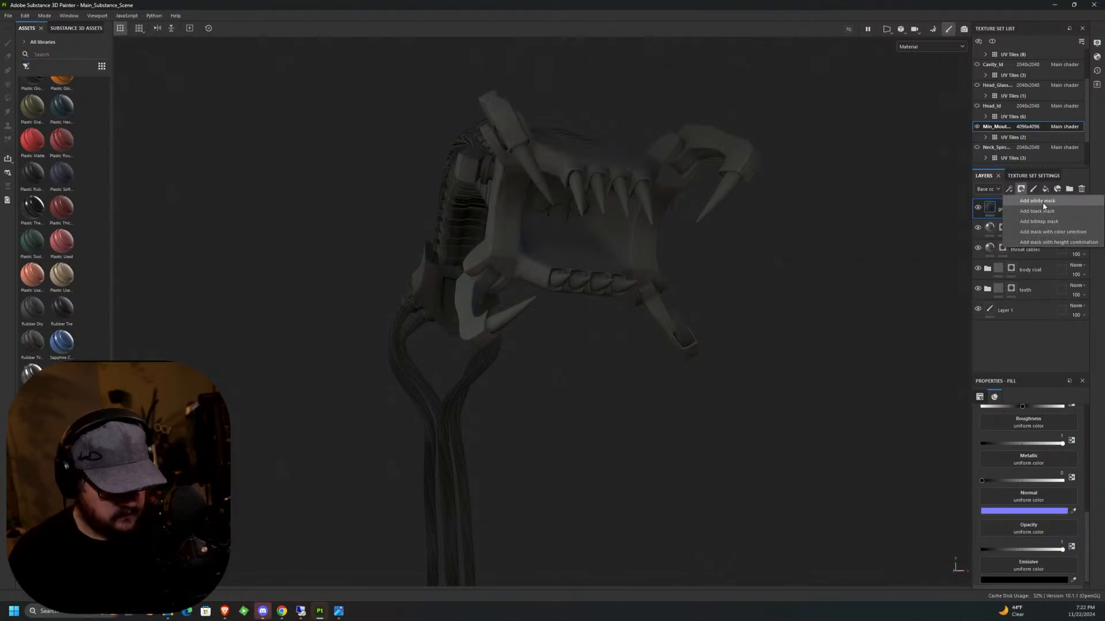
pyautogui.click(1045, 217)
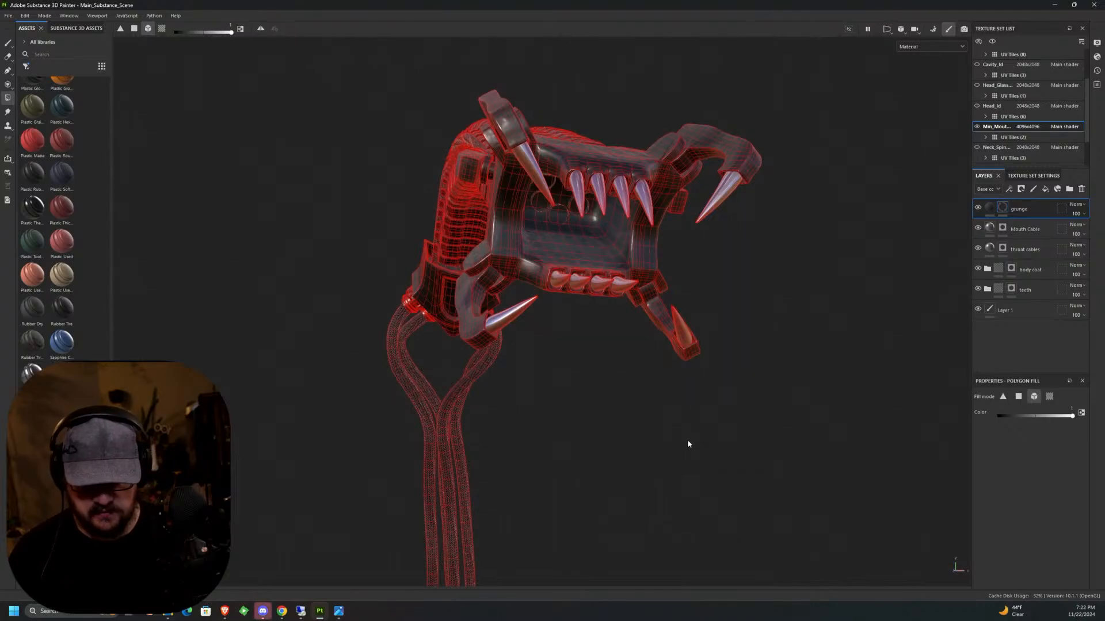
pyautogui.keyDown('alt'); pyautogui.moveTo(732, 375); pyautogui.dragTo(794, 411); pyautogui.keyUp('alt')
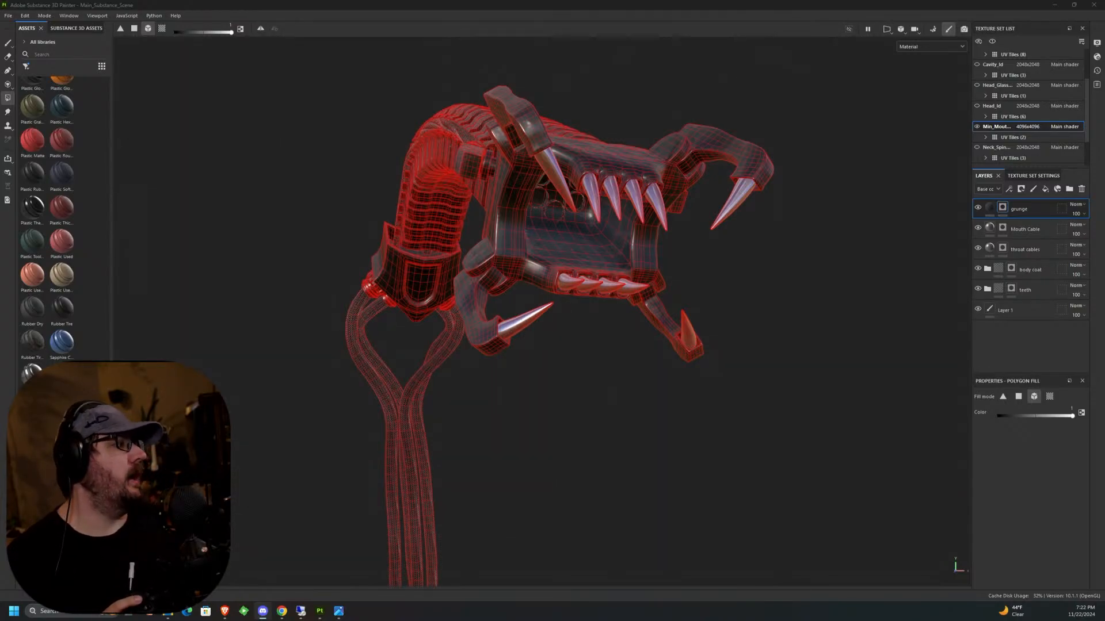
# Switch from polygon fill to the Paint tool on the grunge mask and reduce the brush size to 0.93.
pyautogui.hotkey('alt', 'Tab')
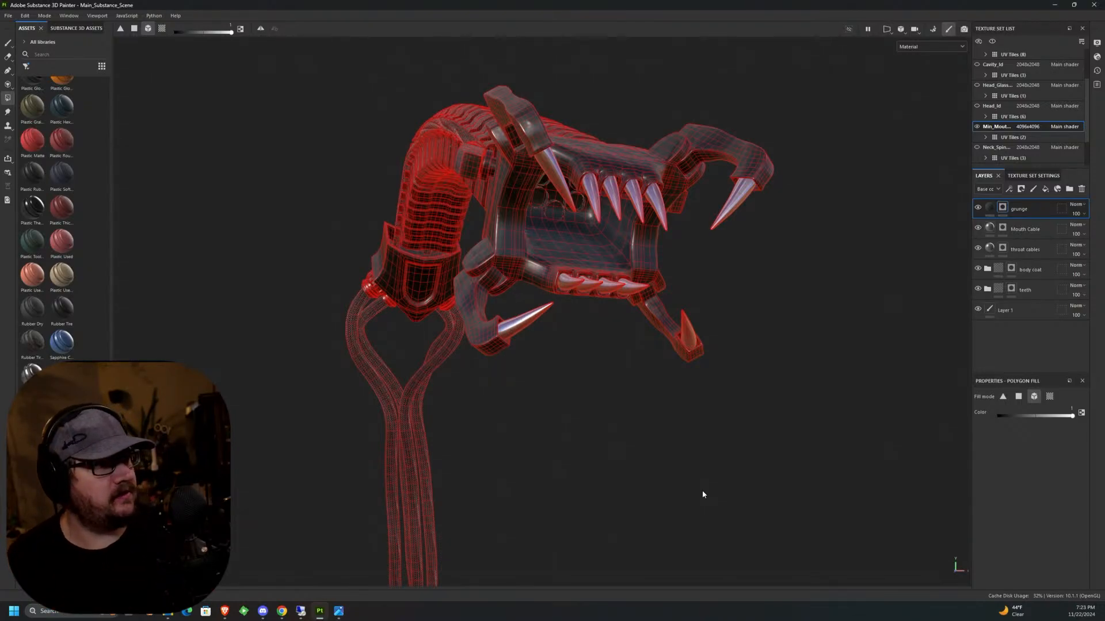
pyautogui.moveTo(602, 280)
pyautogui.keyDown('alt'); pyautogui.mouseDown()
pyautogui.moveTo(579, 301)
pyautogui.moveTo(569, 351)
pyautogui.mouseUp(); pyautogui.keyUp('alt')
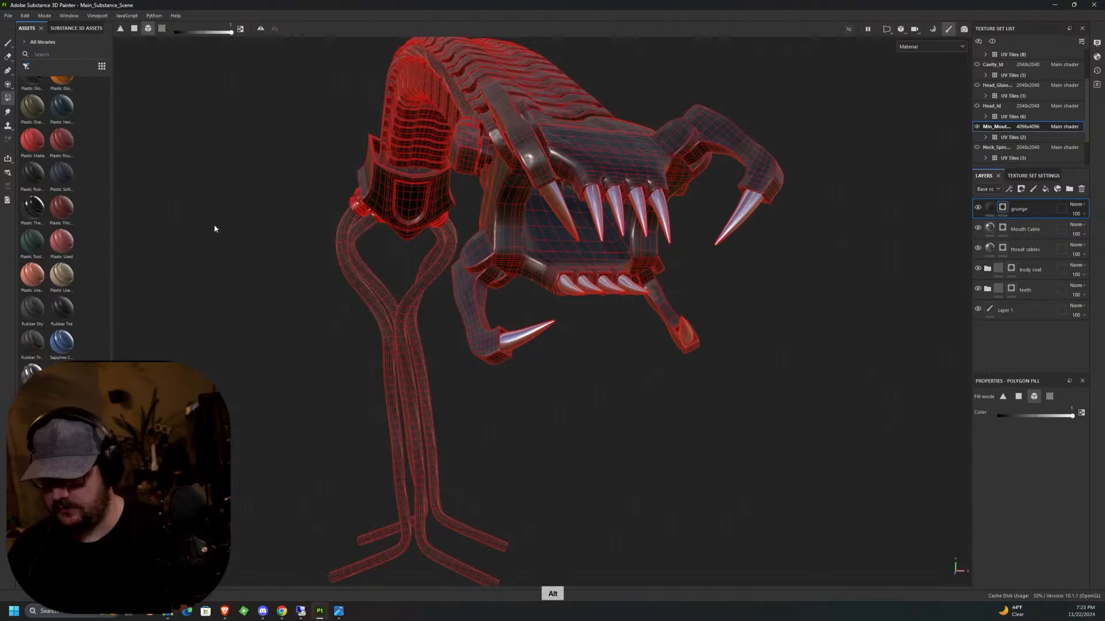
pyautogui.click(8, 44)
pyautogui.keyDown('alt'); pyautogui.moveTo(610, 210); pyautogui.dragTo(599, 235); pyautogui.keyUp('alt')
pyautogui.press('[')
pyautogui.press('[')
pyautogui.press('[')
pyautogui.press('[')
pyautogui.press('[')
pyautogui.press('[')
pyautogui.press('[')
pyautogui.press('[')
pyautogui.press('[')
pyautogui.press('[')
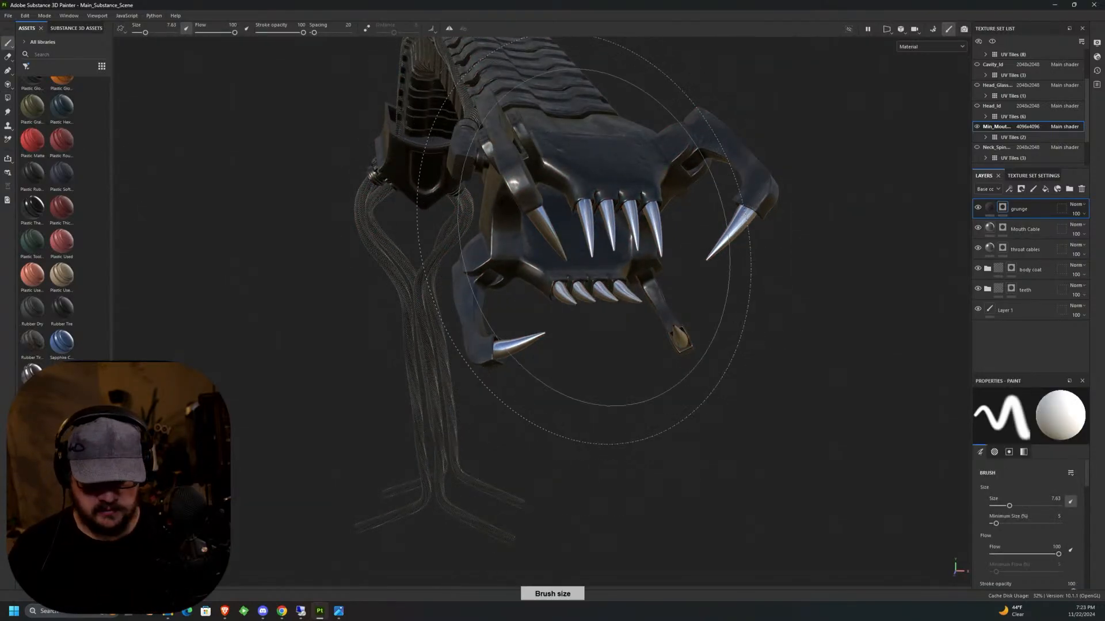
# Filter the asset library to brushes, browse the collection and pick a splotchy, rough-edged brush for the grunge mask.
pyautogui.click(26, 66)
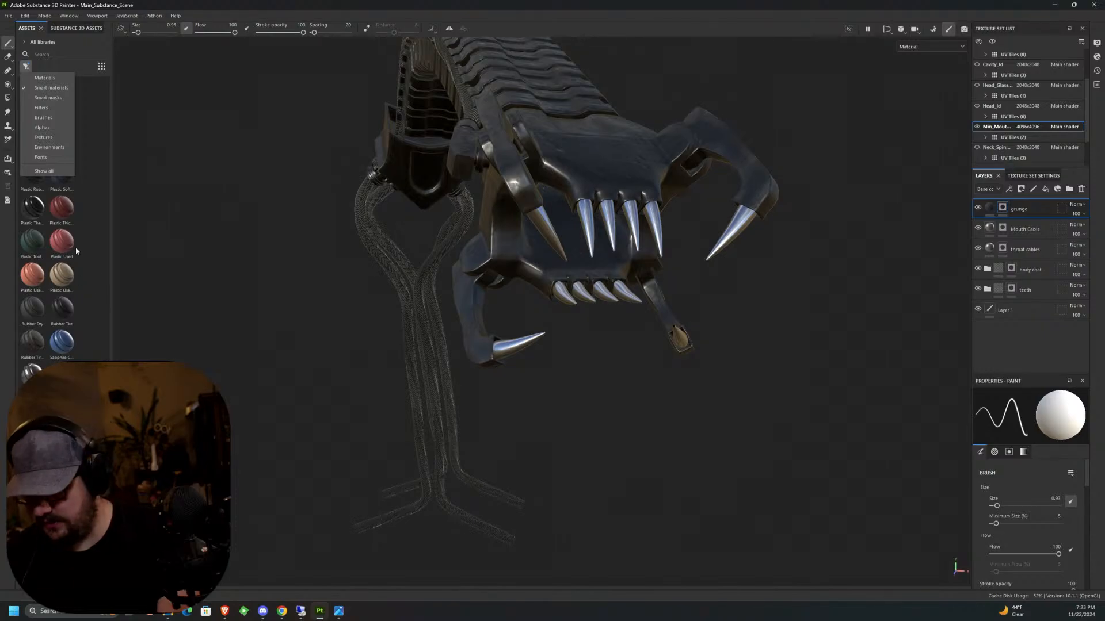
pyautogui.click(51, 116)
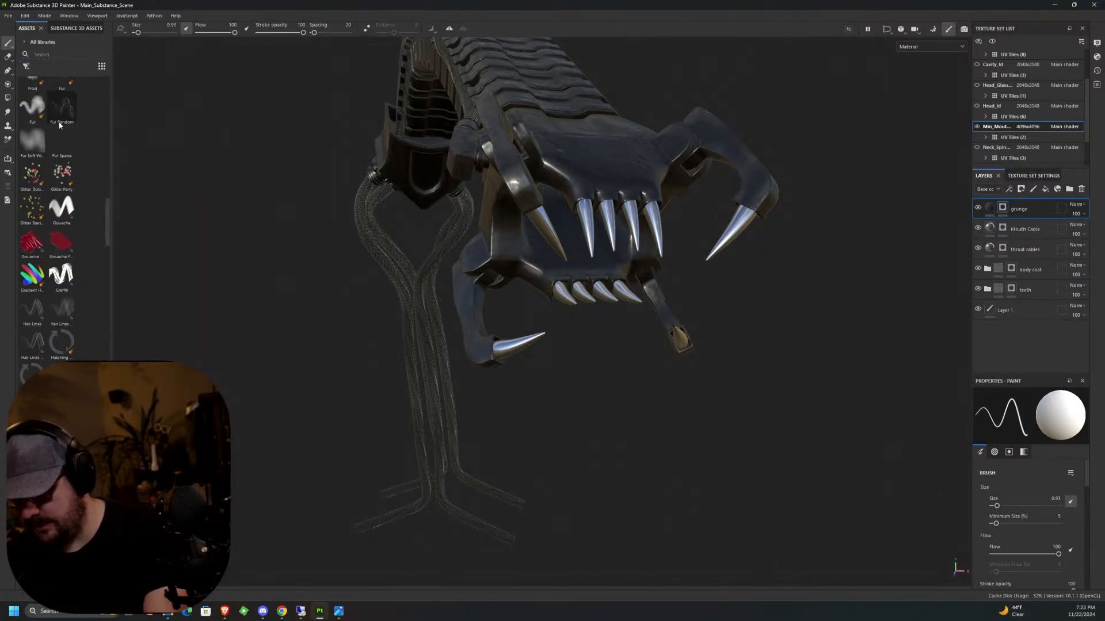
pyautogui.moveTo(108, 194)
pyautogui.mouseDown()
pyautogui.moveTo(164, 185)
pyautogui.moveTo(199, 224)
pyautogui.mouseUp()
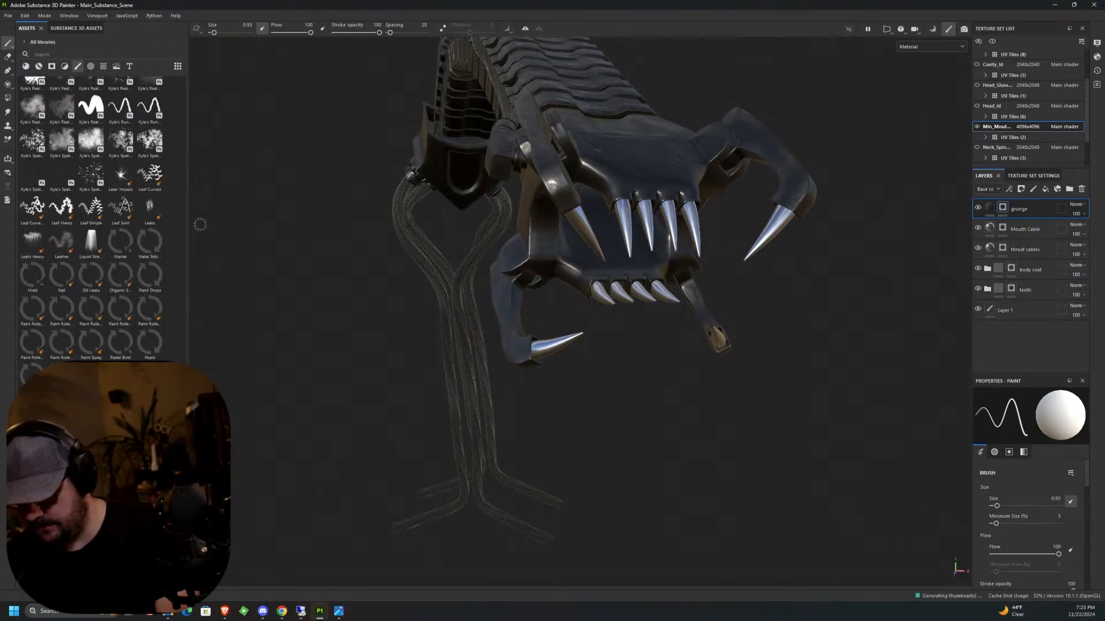
pyautogui.scroll(5, 185, 217)
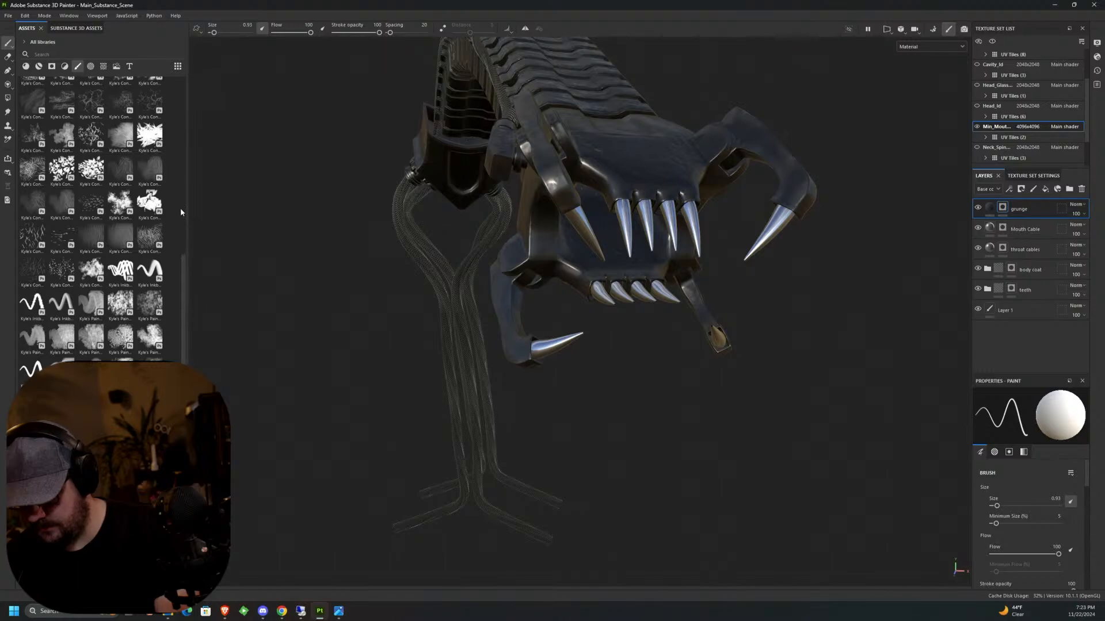
pyautogui.scroll(10, 181, 247)
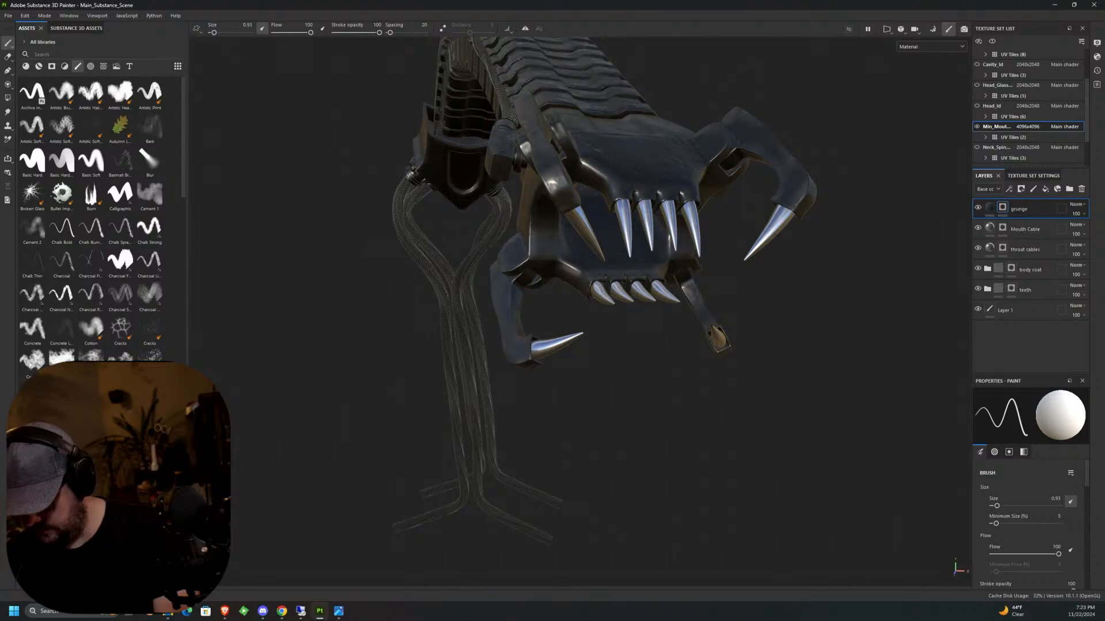
pyautogui.click(32, 360)
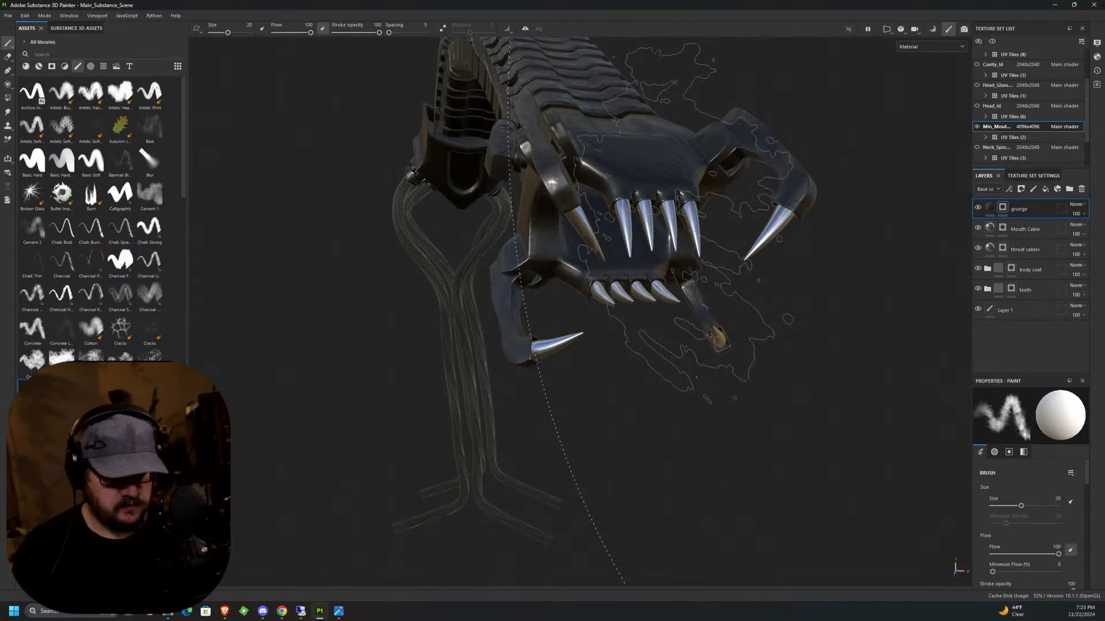
# Reduce the brush size to 0.43 and set its flow to 27 for painting around the upper front teeth.
pyautogui.keyDown('ctrl'); pyautogui.moveTo(690, 221); pyautogui.dragTo(660, 209, button='right'); pyautogui.keyUp('ctrl')
pyautogui.scroll(10, 655, 209)
pyautogui.scroll(2, 653, 210)
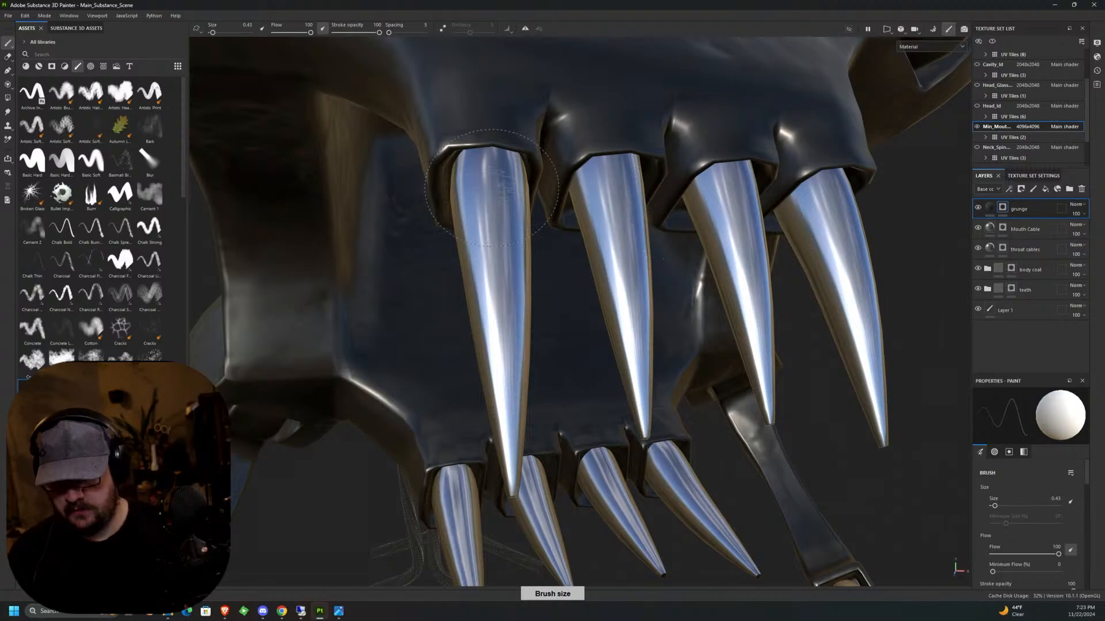
pyautogui.moveTo(311, 32); pyautogui.dragTo(284, 33)
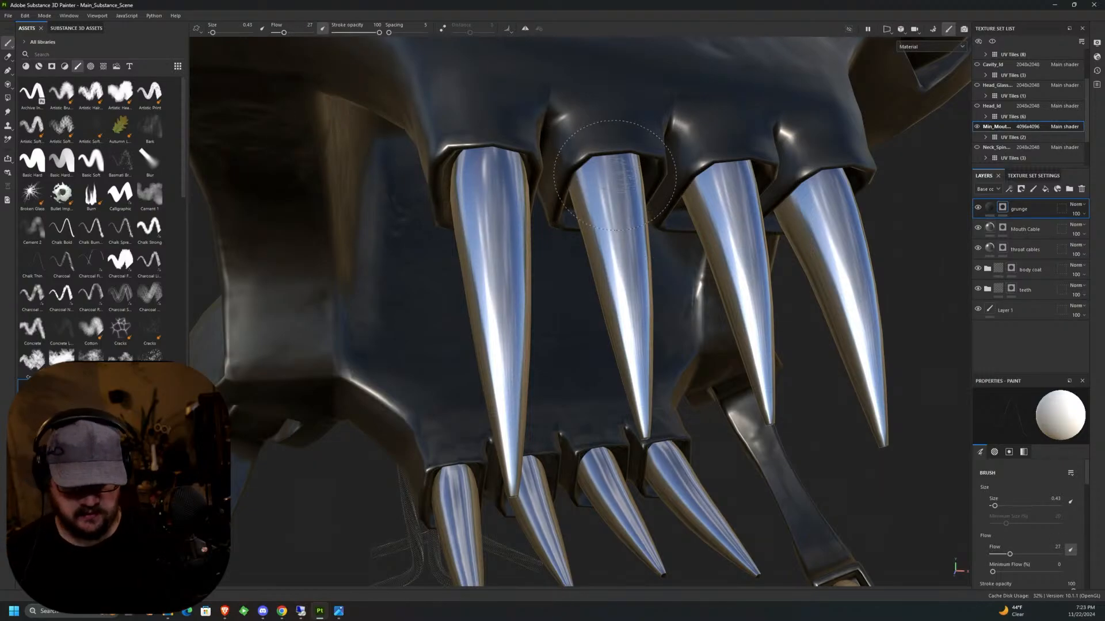
# Paint soft grunge around the base of the second upper front tooth, covering its front, sides and back.
pyautogui.moveTo(576, 190)
pyautogui.mouseDown()
pyautogui.moveTo(598, 175)
pyautogui.moveTo(596, 187)
pyautogui.mouseUp()
pyautogui.moveTo(596, 187)
pyautogui.mouseDown(button='middle')
pyautogui.moveTo(564, 177)
pyautogui.moveTo(660, 151)
pyautogui.moveTo(643, 175)
pyautogui.mouseUp(button='middle')
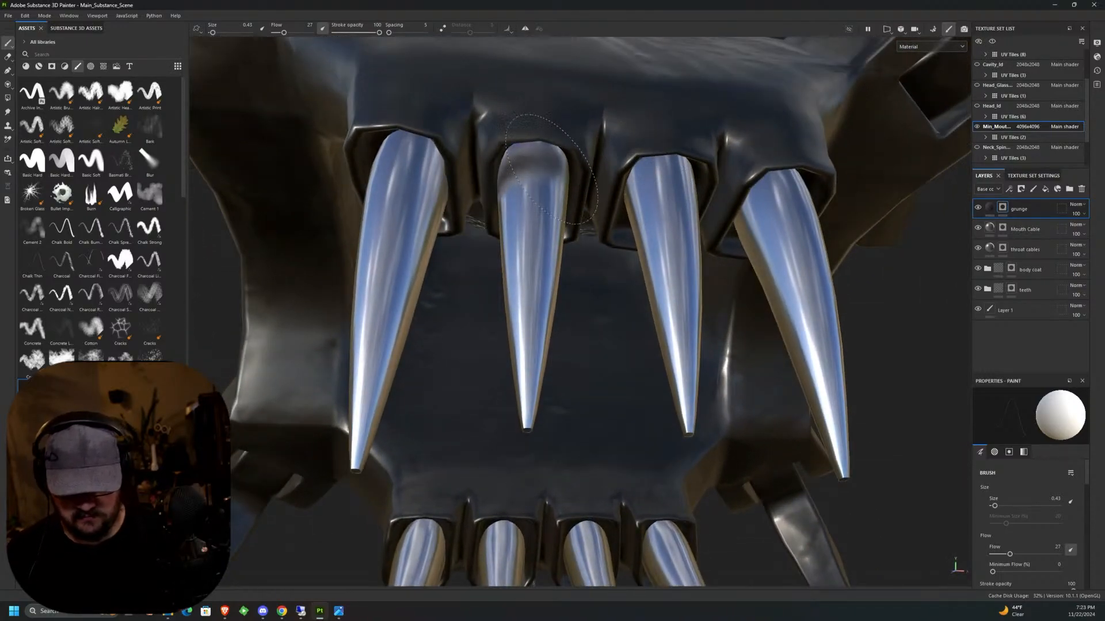
pyautogui.moveTo(560, 180)
pyautogui.keyDown('alt'); pyautogui.mouseDown()
pyautogui.moveTo(496, 154)
pyautogui.moveTo(521, 179)
pyautogui.moveTo(466, 224)
pyautogui.mouseUp(); pyautogui.keyUp('alt')
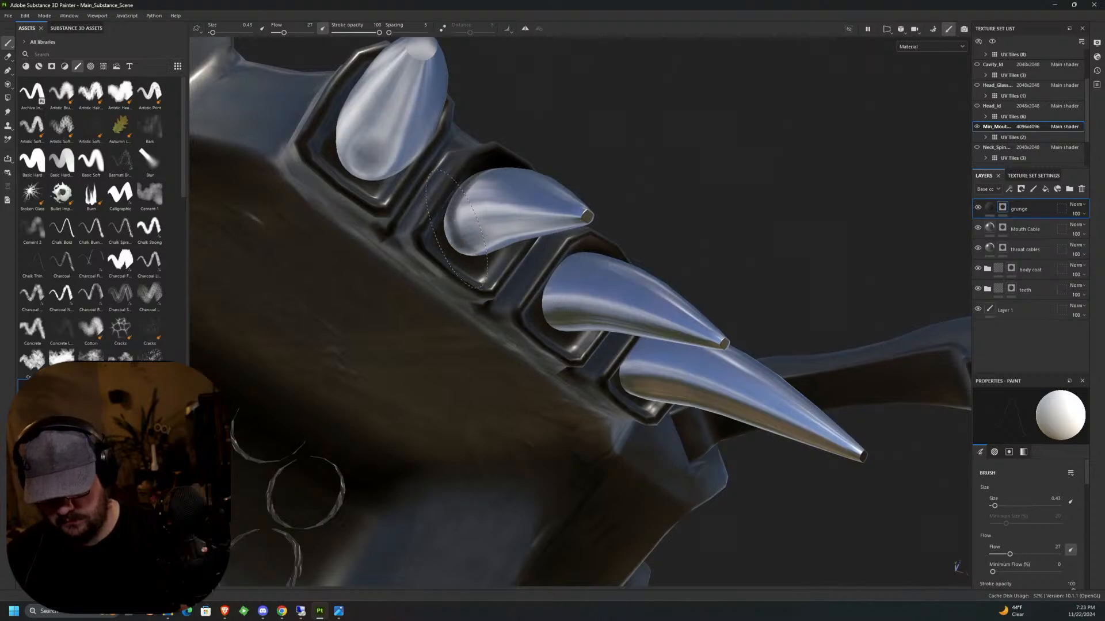
pyautogui.moveTo(489, 270)
pyautogui.keyDown('alt'); pyautogui.mouseDown()
pyautogui.moveTo(457, 315)
pyautogui.moveTo(479, 229)
pyautogui.moveTo(523, 192)
pyautogui.moveTo(507, 170)
pyautogui.mouseUp(); pyautogui.keyUp('alt')
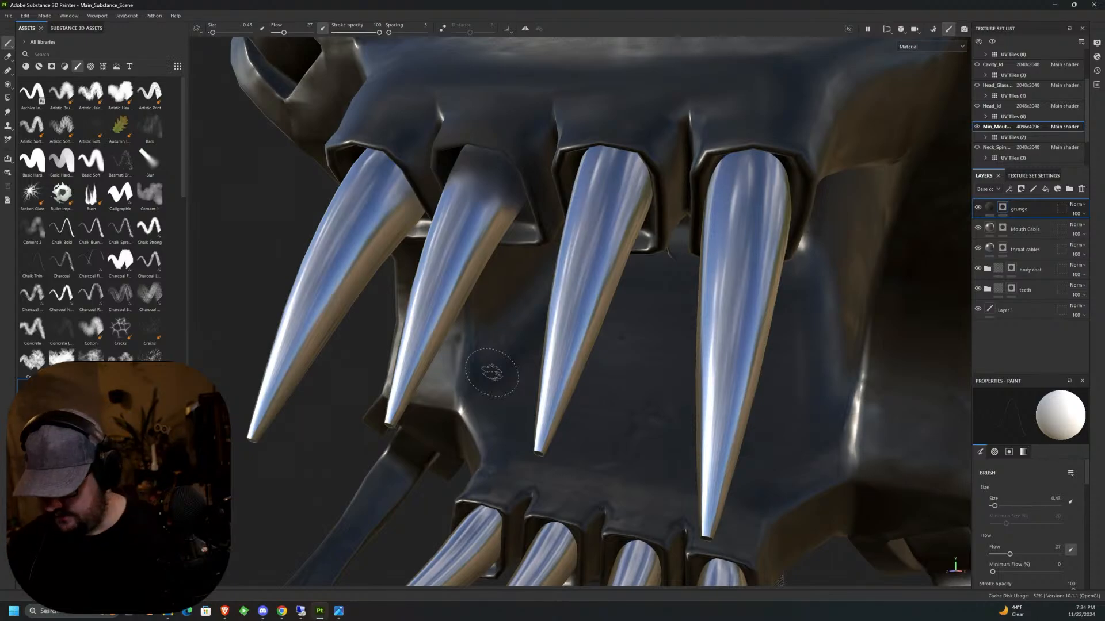
pyautogui.moveTo(643, 256)
pyautogui.keyDown('alt'); pyautogui.mouseDown()
pyautogui.moveTo(604, 252)
pyautogui.moveTo(639, 261)
pyautogui.moveTo(661, 296)
pyautogui.moveTo(527, 214)
pyautogui.moveTo(607, 242)
pyautogui.moveTo(439, 395)
pyautogui.mouseUp(); pyautogui.keyUp('alt')
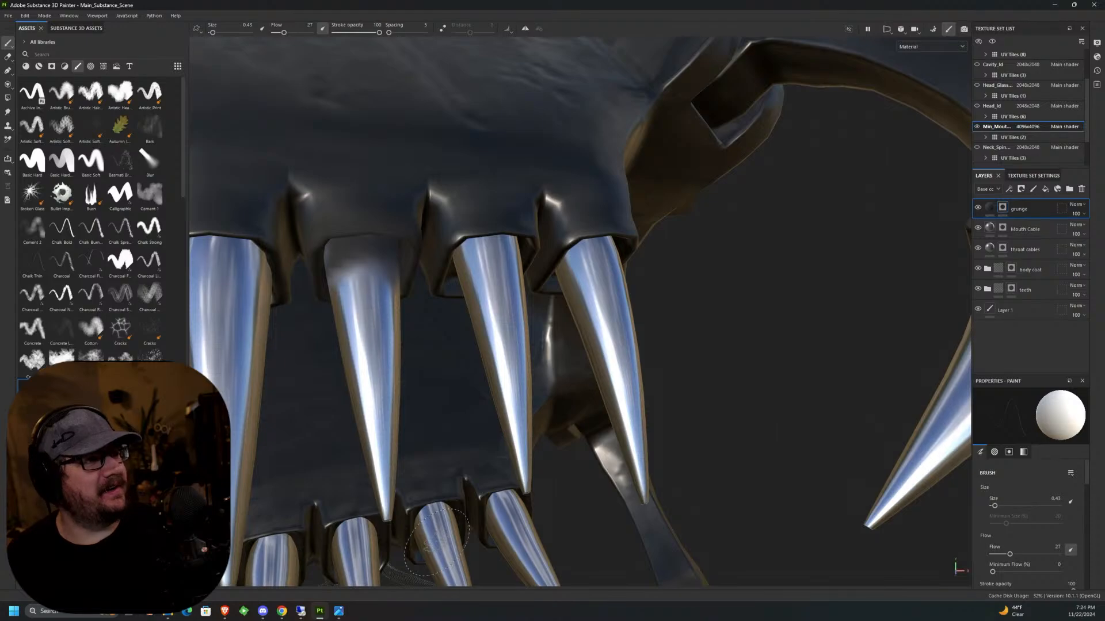
# Show the Head_Id texture set, examine the finished capsules, carbon fibre, hoses and jaws as grunge reference, and hide the head again.
pyautogui.click(977, 107)
pyautogui.scroll(-3, 696, 288)
pyautogui.scroll(6, 696, 288)
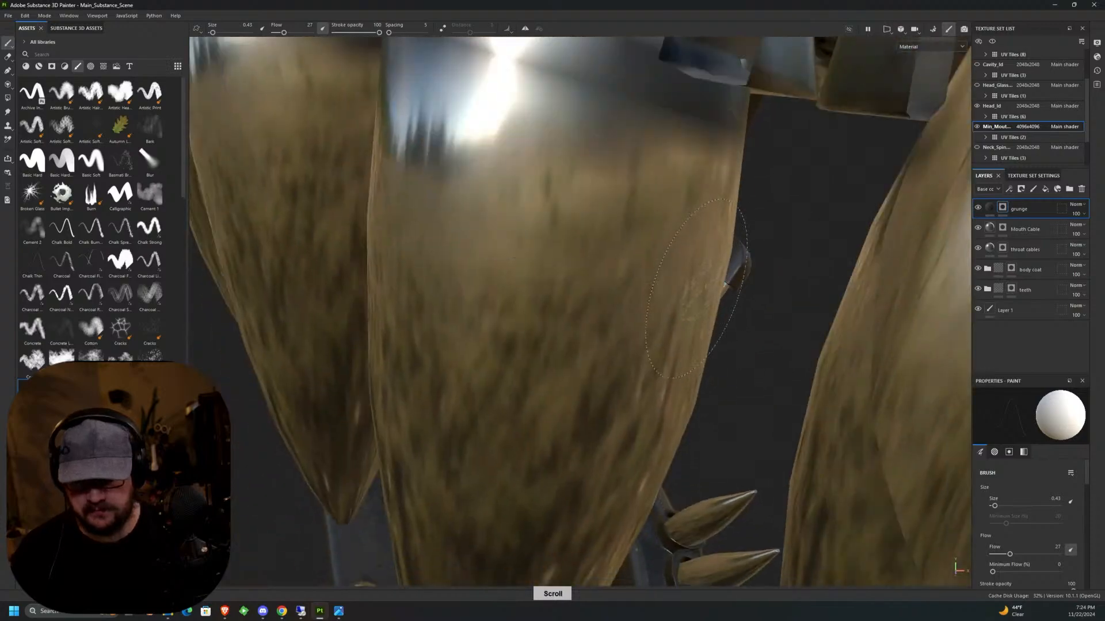
pyautogui.scroll(-10, 696, 288)
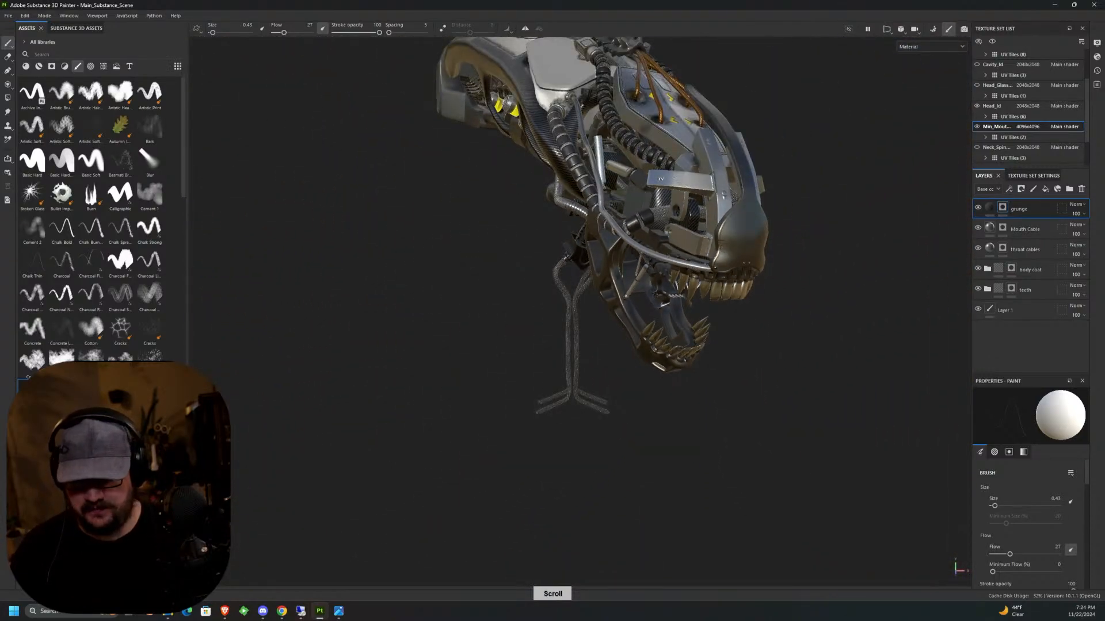
pyautogui.moveTo(627, 265); pyautogui.dragTo(879, 214, button='middle')
pyautogui.scroll(5, 530, 206)
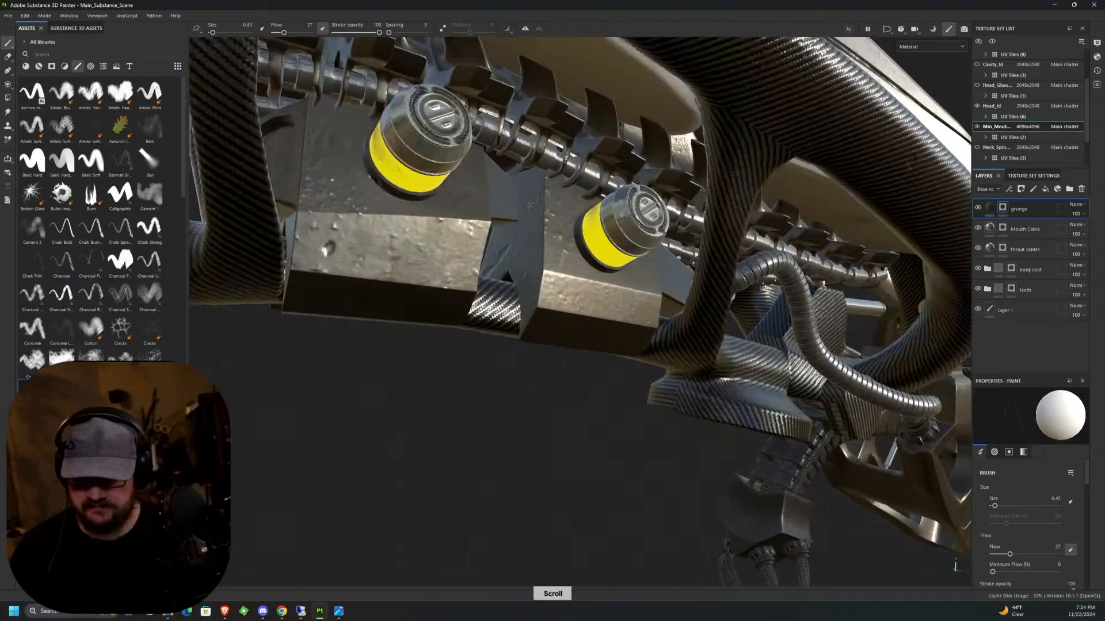
pyautogui.keyDown('alt'); pyautogui.moveTo(530, 206); pyautogui.dragTo(643, 254); pyautogui.keyUp('alt')
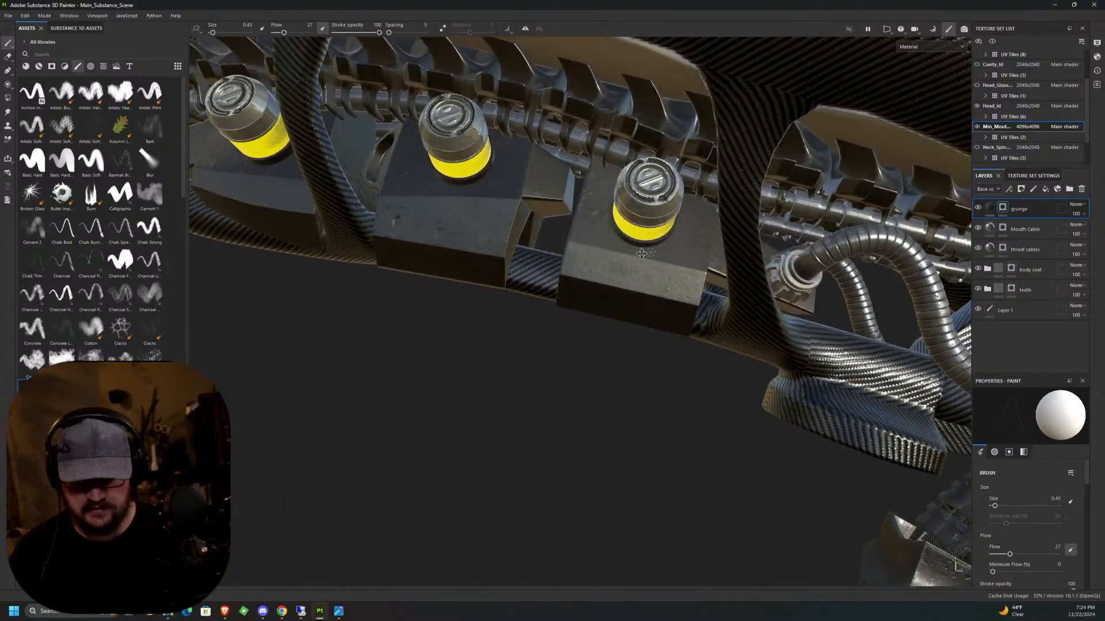
pyautogui.keyDown('alt'); pyautogui.moveTo(647, 253); pyautogui.dragTo(588, 253, button='middle'); pyautogui.keyUp('alt')
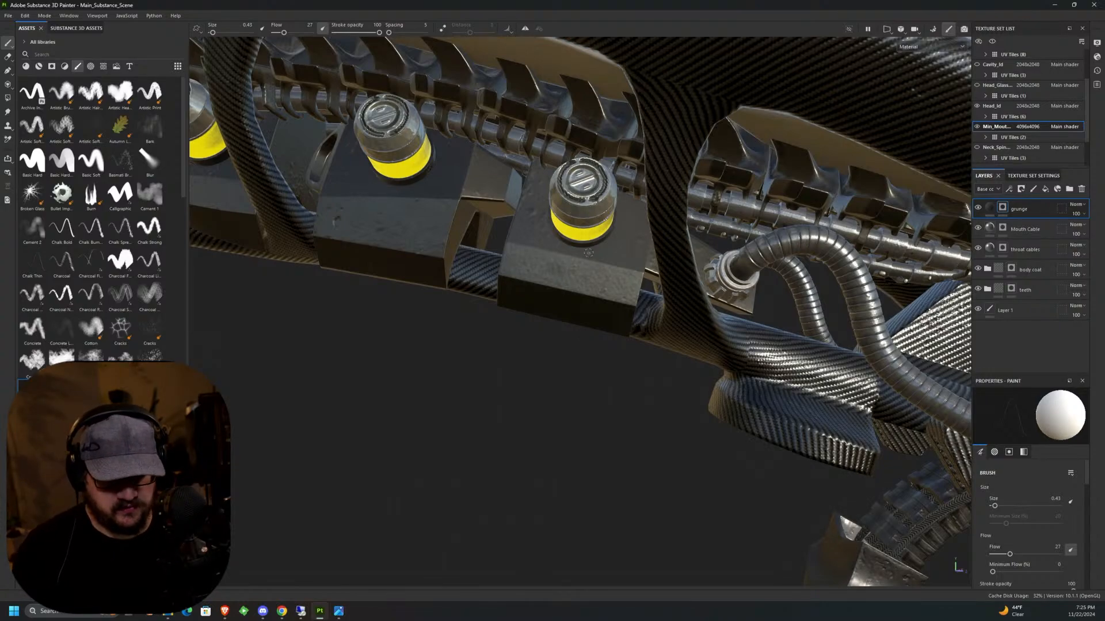
pyautogui.moveTo(588, 253); pyautogui.dragTo(275, 584, button='middle')
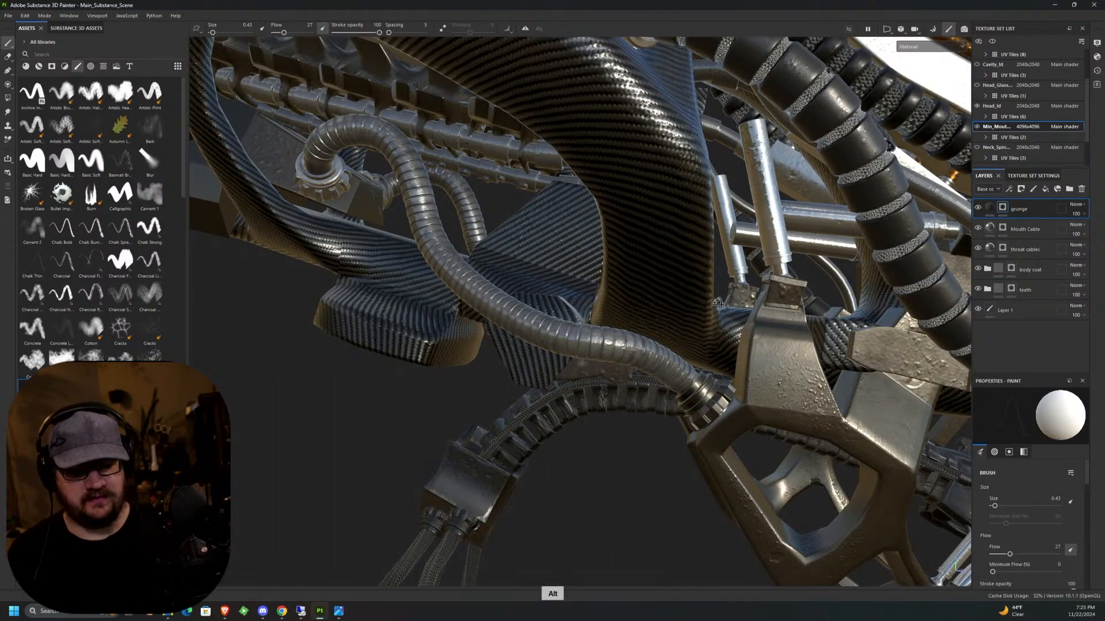
pyautogui.keyDown('alt'); pyautogui.moveTo(718, 303); pyautogui.dragTo(568, 183); pyautogui.keyUp('alt')
pyautogui.keyDown('alt'); pyautogui.moveTo(633, 254); pyautogui.dragTo(323, 98, button='middle'); pyautogui.keyUp('alt')
pyautogui.keyDown('alt'); pyautogui.moveTo(575, 276); pyautogui.dragTo(680, 170); pyautogui.keyUp('alt')
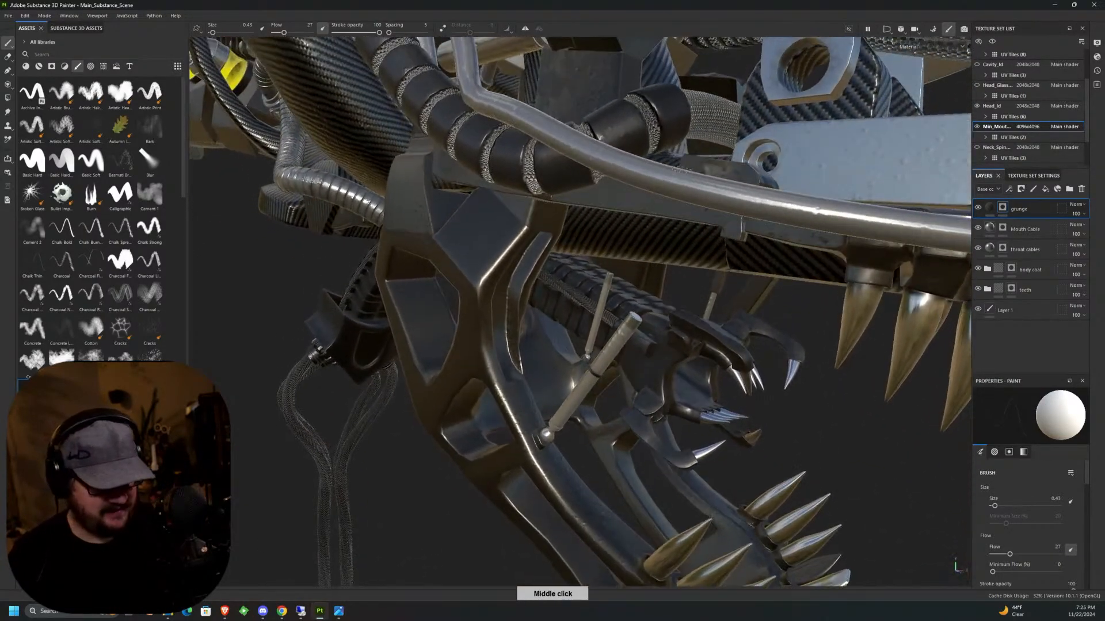
pyautogui.click(978, 108)
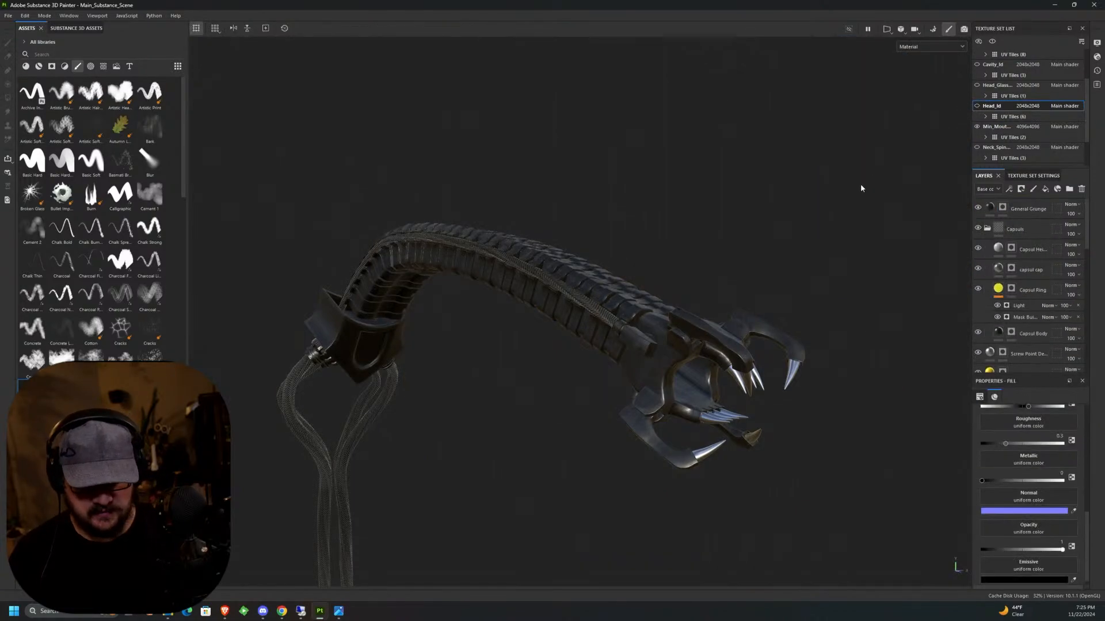
# Return to the inner mouth texture set and select the grunge layer's mask with the Paint tool active.
pyautogui.moveTo(861, 187); pyautogui.dragTo(677, 253, button='middle')
pyautogui.scroll(10, 676, 253)
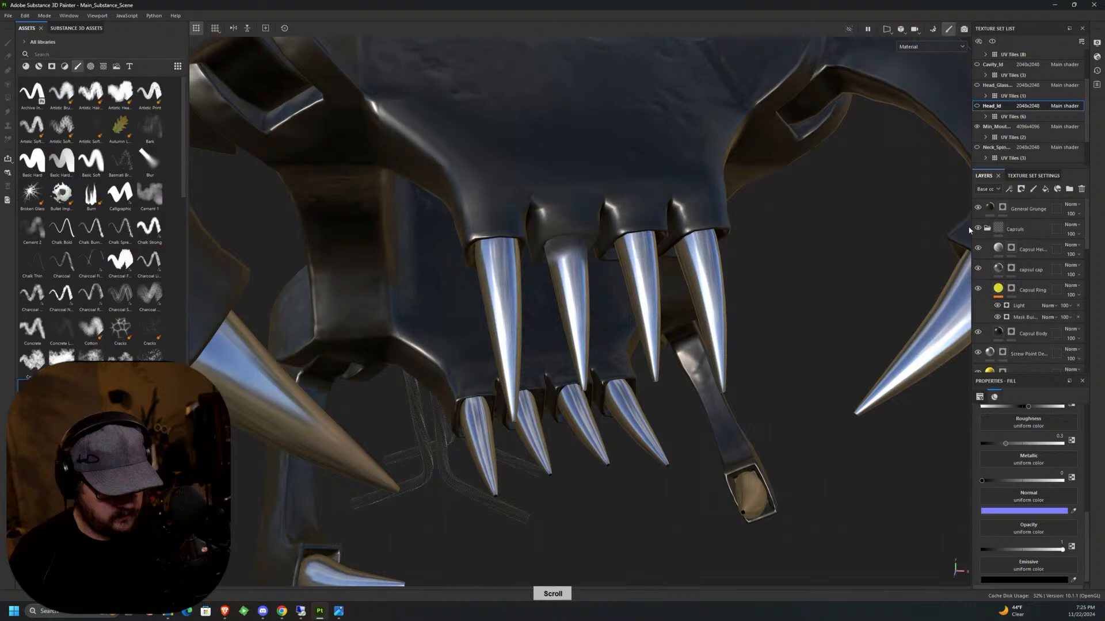
pyautogui.click(1001, 126)
pyautogui.click(1003, 209)
pyautogui.press('1')
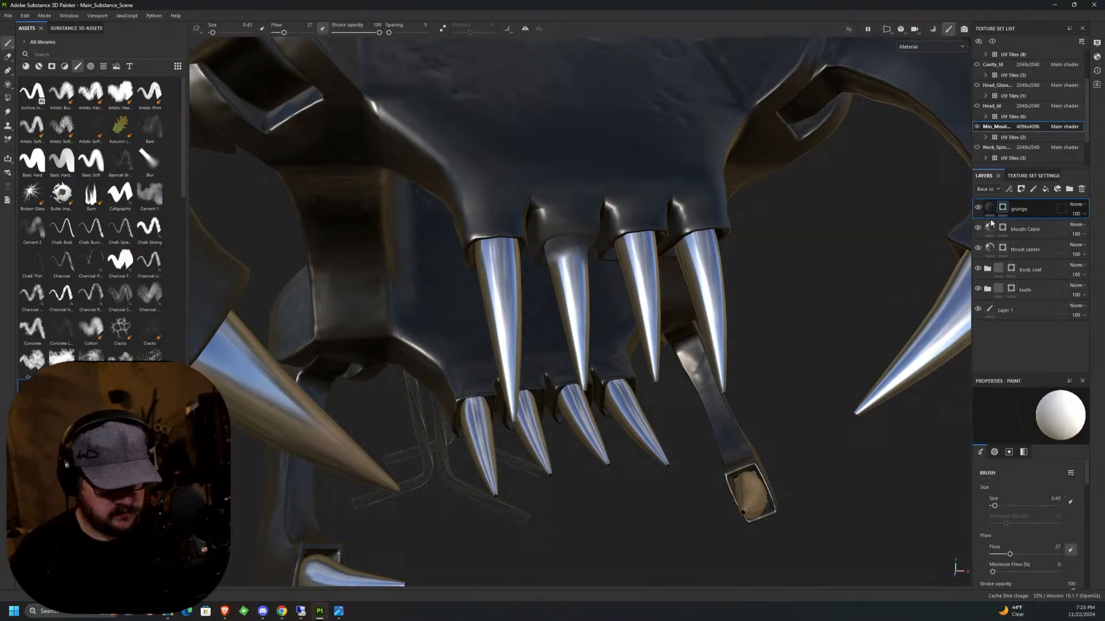
# Paint grunge around the base of the first upper front tooth, from its front round to its underside.
pyautogui.scroll(5, 411, 225)
pyautogui.moveTo(411, 225)
pyautogui.mouseDown()
pyautogui.moveTo(424, 260)
pyautogui.moveTo(512, 160)
pyautogui.mouseUp()
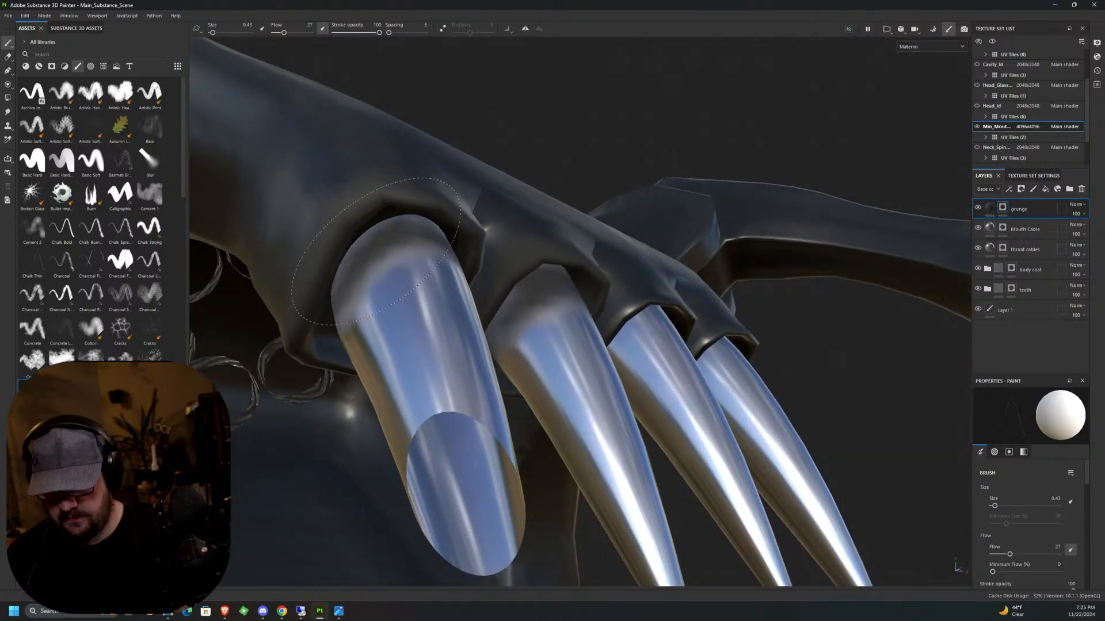
pyautogui.keyDown('alt'); pyautogui.moveTo(397, 239); pyautogui.dragTo(443, 267); pyautogui.keyUp('alt')
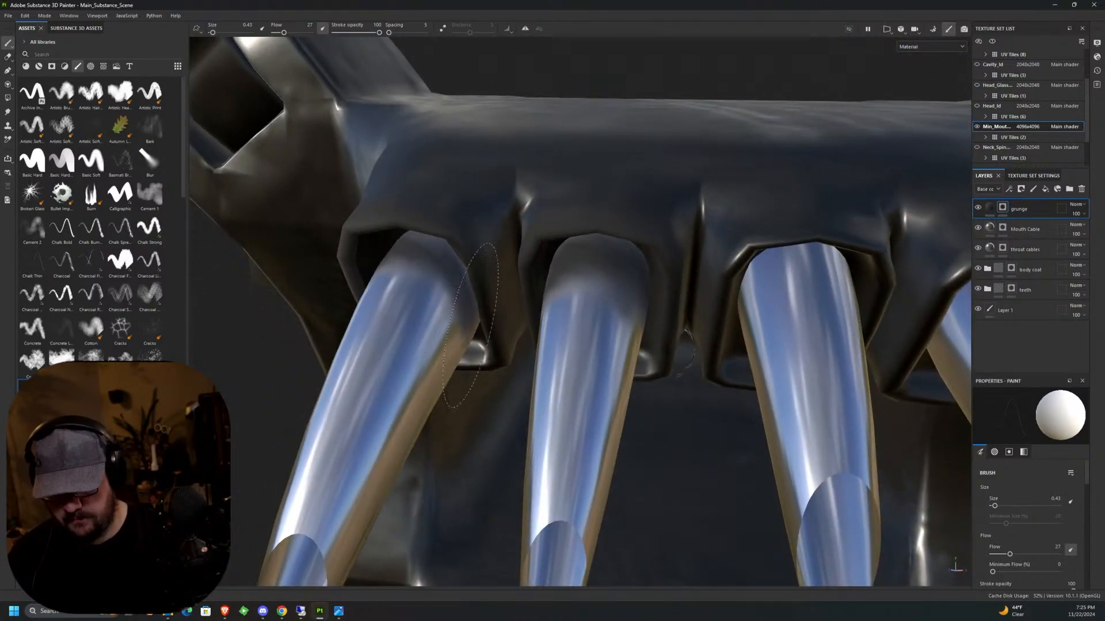
pyautogui.moveTo(446, 273); pyautogui.dragTo(636, 94, button='middle')
pyautogui.moveTo(636, 95)
pyautogui.keyDown('alt'); pyautogui.mouseDown()
pyautogui.moveTo(509, 227)
pyautogui.moveTo(603, 178)
pyautogui.moveTo(624, 216)
pyautogui.mouseUp(); pyautogui.keyUp('alt')
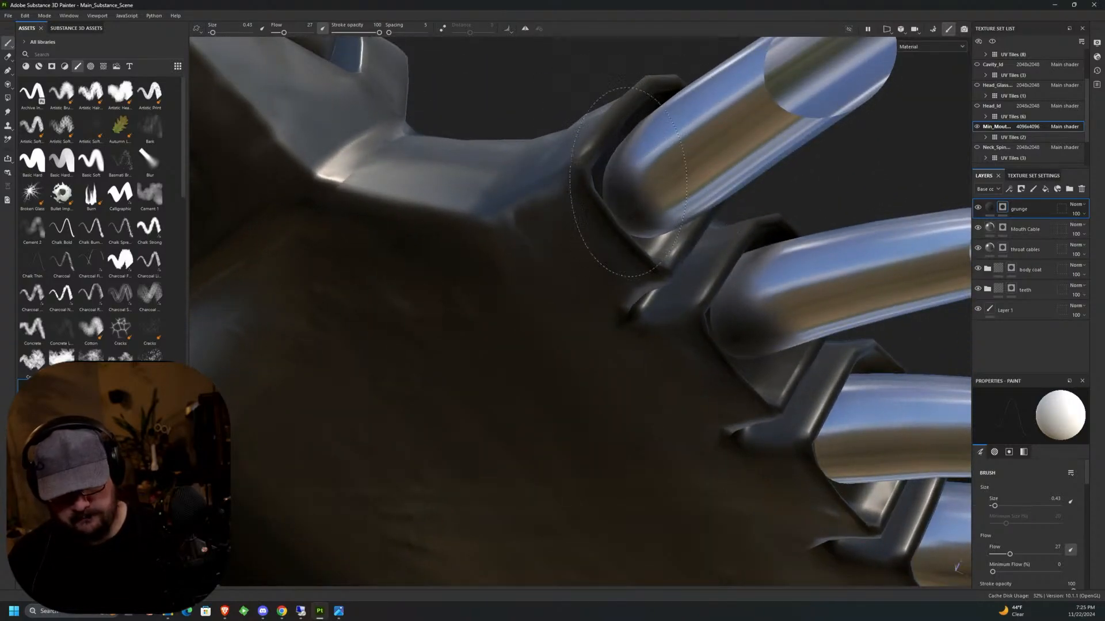
# Paint grunge around the base of the third upper front tooth, covering both its back and front.
pyautogui.moveTo(704, 216)
pyautogui.mouseDown(button='middle')
pyautogui.moveTo(759, 242)
pyautogui.moveTo(679, 250)
pyautogui.mouseUp(button='middle')
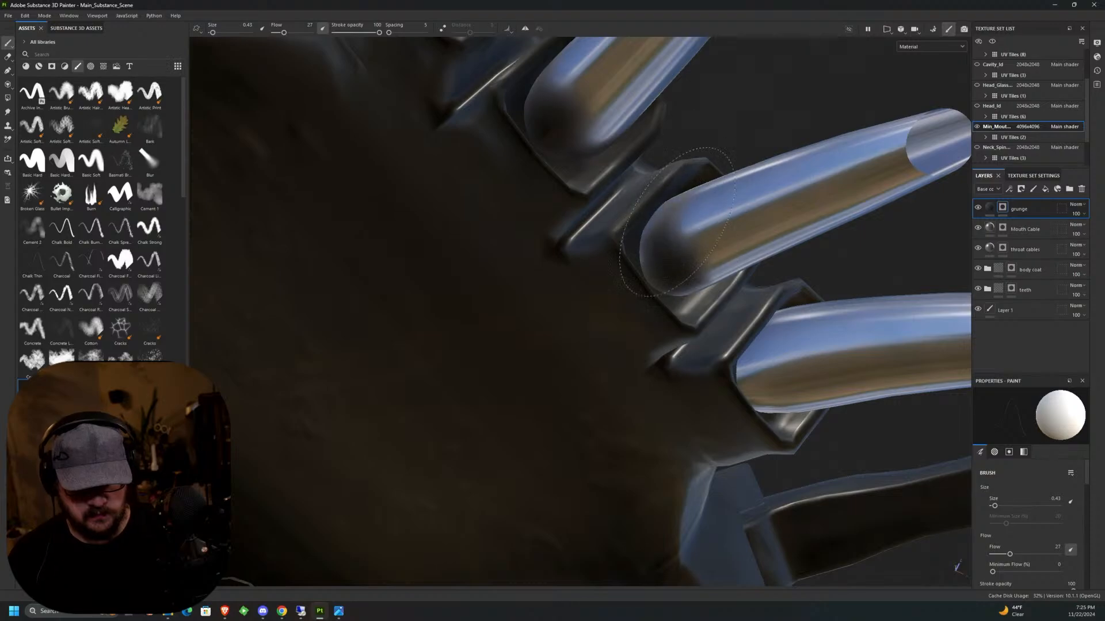
pyautogui.keyDown('alt'); pyautogui.moveTo(699, 263); pyautogui.dragTo(558, 380); pyautogui.keyUp('alt')
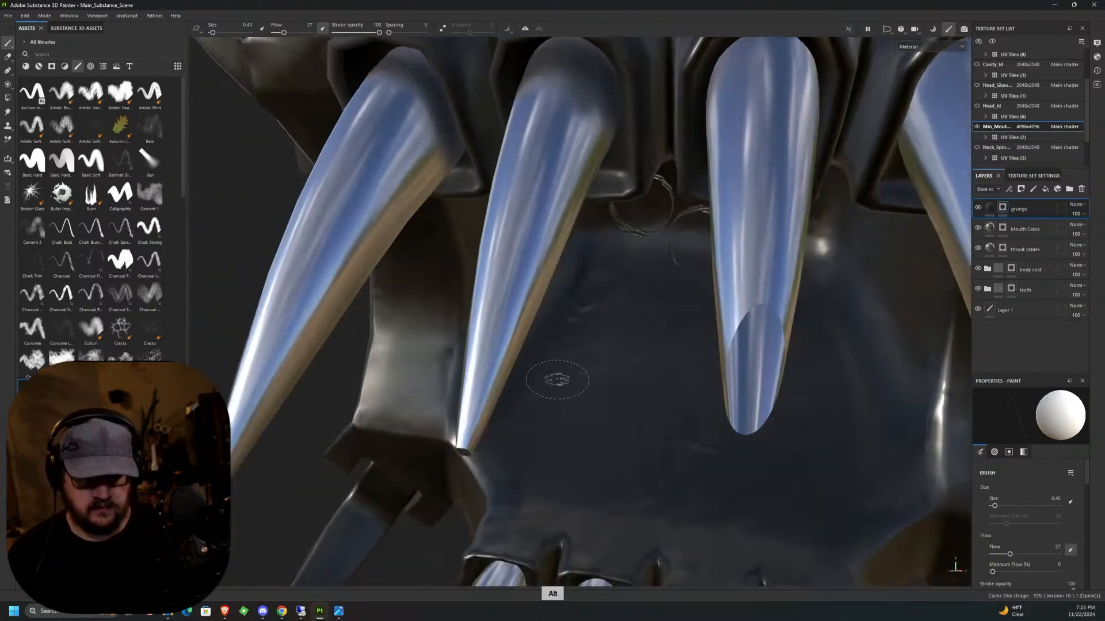
pyautogui.keyDown('alt'); pyautogui.moveTo(558, 287); pyautogui.dragTo(593, 351, button='middle'); pyautogui.keyUp('alt')
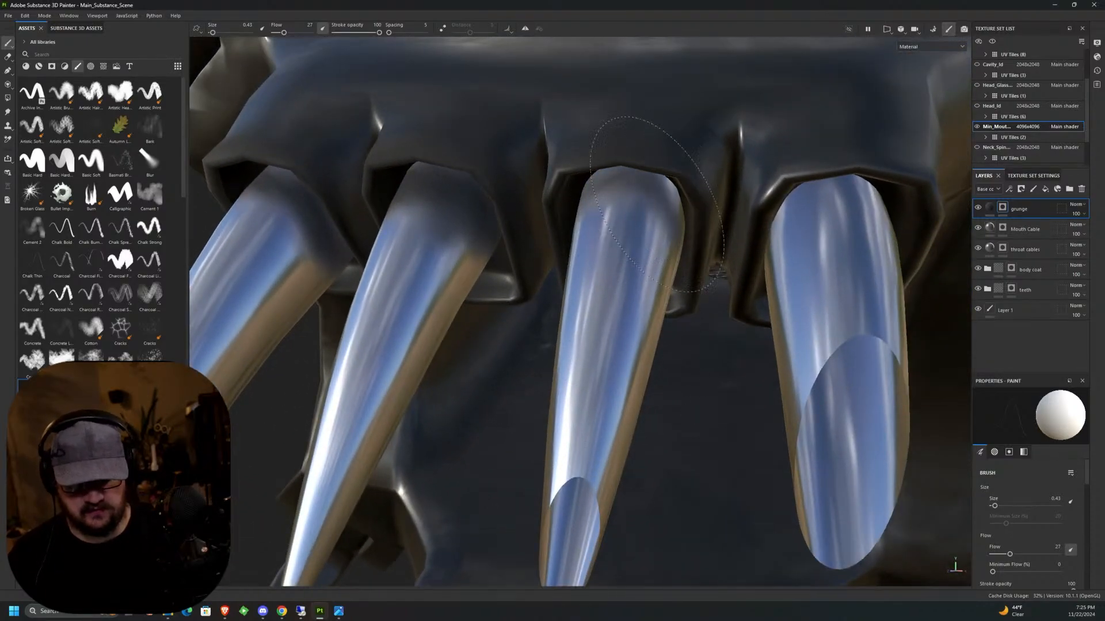
pyautogui.keyDown('alt'); pyautogui.moveTo(582, 215); pyautogui.dragTo(640, 184); pyautogui.keyUp('alt')
pyautogui.keyDown('alt'); pyautogui.moveTo(612, 153); pyautogui.dragTo(397, 97, button='middle'); pyautogui.keyUp('alt')
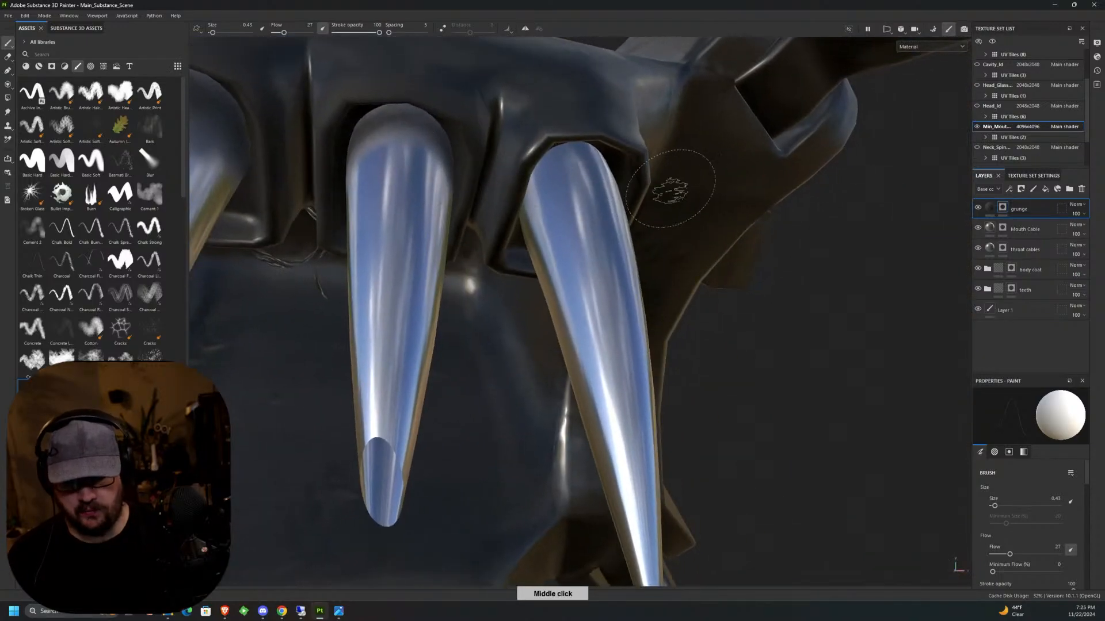
# Paint grunge around the base of the fourth upper front tooth, working around its front, side and back.
pyautogui.keyDown('alt'); pyautogui.moveTo(673, 187); pyautogui.dragTo(624, 210); pyautogui.keyUp('alt')
pyautogui.moveTo(555, 164); pyautogui.dragTo(588, 160)
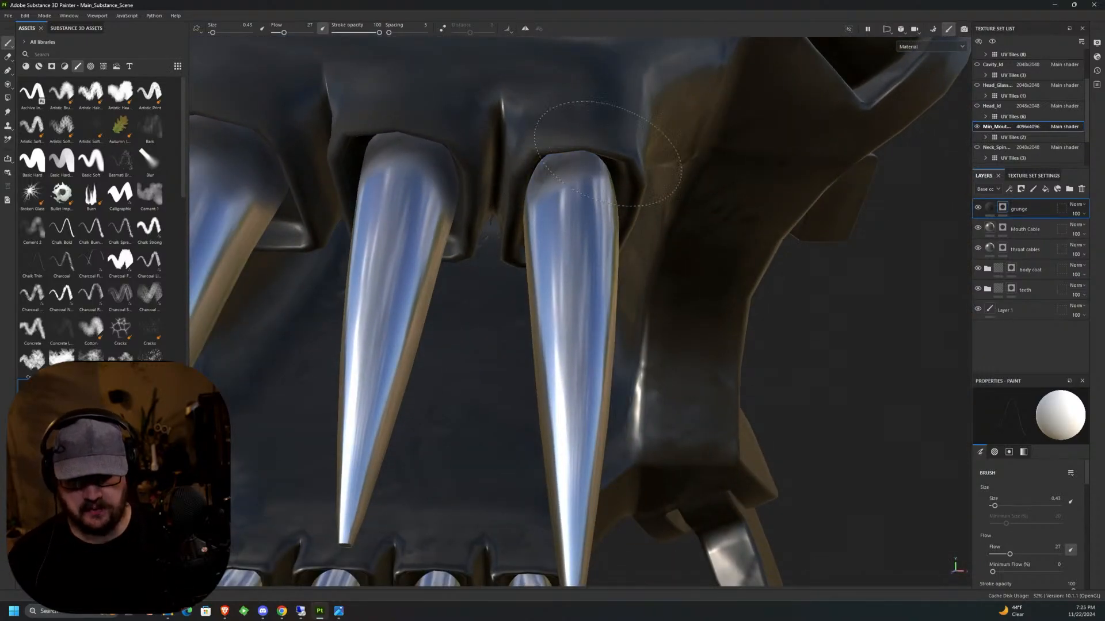
pyautogui.keyDown('alt'); pyautogui.moveTo(631, 196); pyautogui.dragTo(443, 222); pyautogui.keyUp('alt')
pyautogui.keyDown('alt'); pyautogui.moveTo(443, 221); pyautogui.dragTo(621, 339, button='middle'); pyautogui.keyUp('alt')
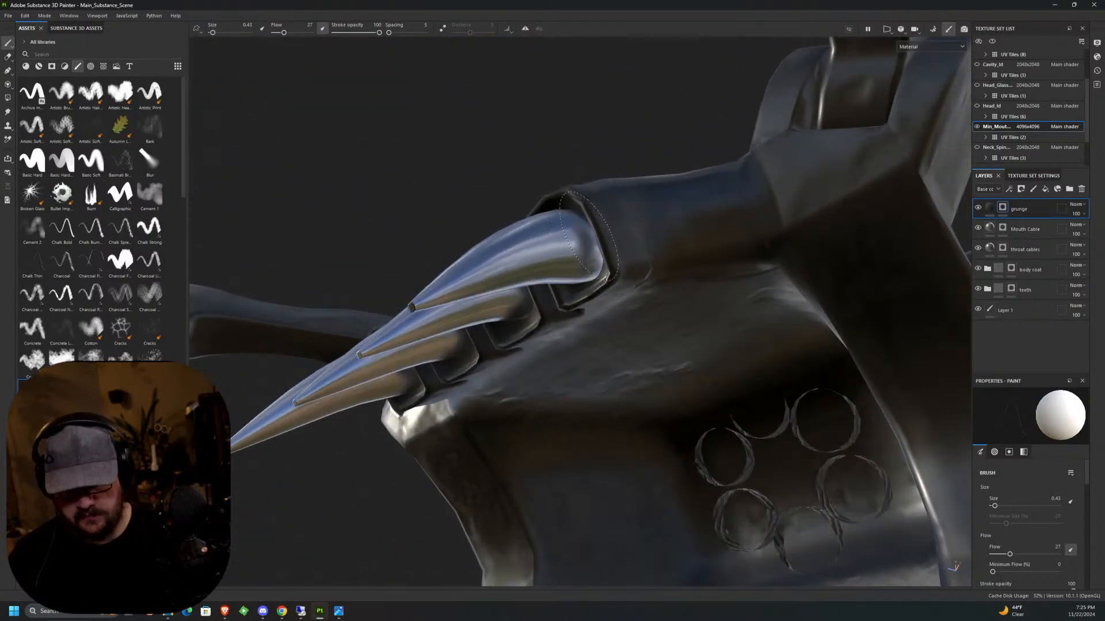
pyautogui.keyDown('alt'); pyautogui.moveTo(587, 230); pyautogui.dragTo(545, 196); pyautogui.keyUp('alt')
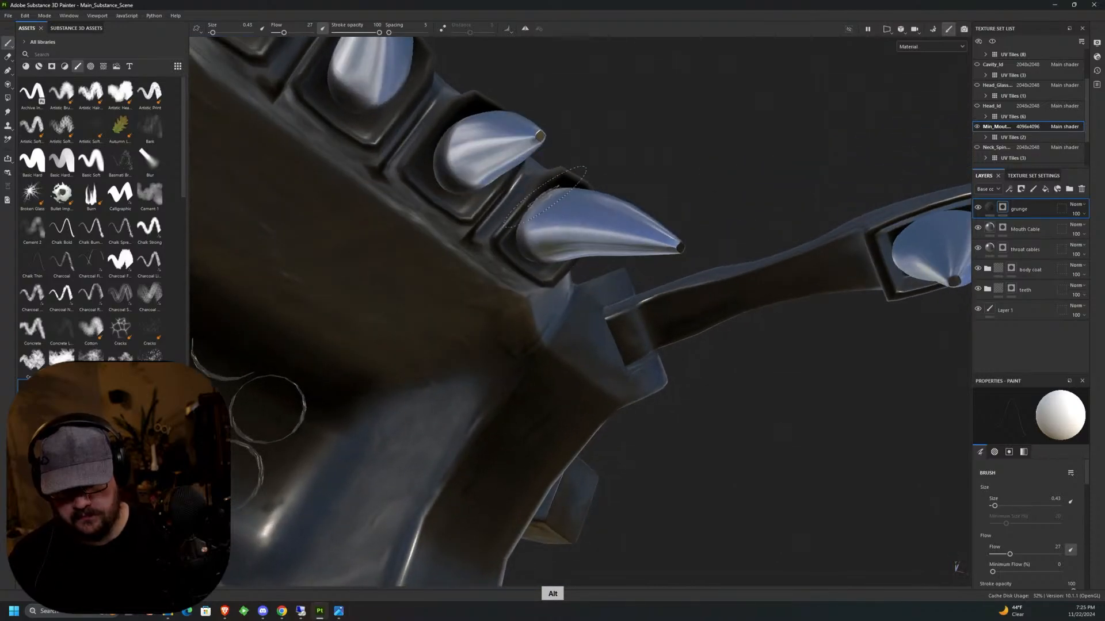
# Paint grunge around the base of the upper side fang next to the fourth front tooth, covering its front and sides.
pyautogui.moveTo(552, 195)
pyautogui.mouseDown(button='middle')
pyautogui.moveTo(592, 177)
pyautogui.moveTo(616, 192)
pyautogui.moveTo(596, 254)
pyautogui.moveTo(658, 170)
pyautogui.mouseUp(button='middle')
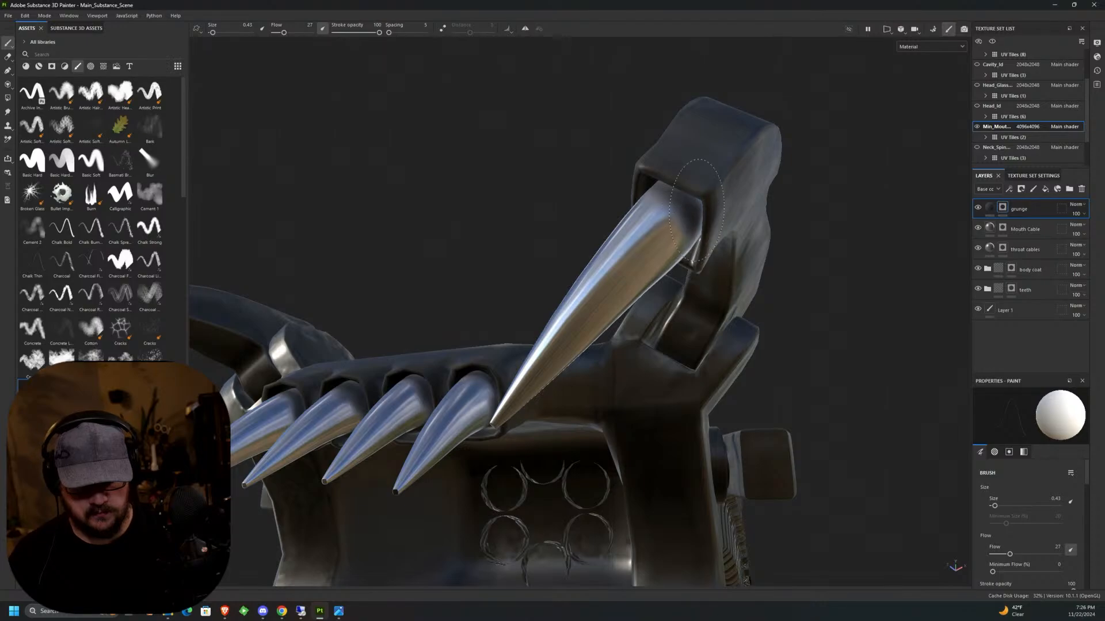
pyautogui.moveTo(696, 230); pyautogui.dragTo(661, 172, button='middle')
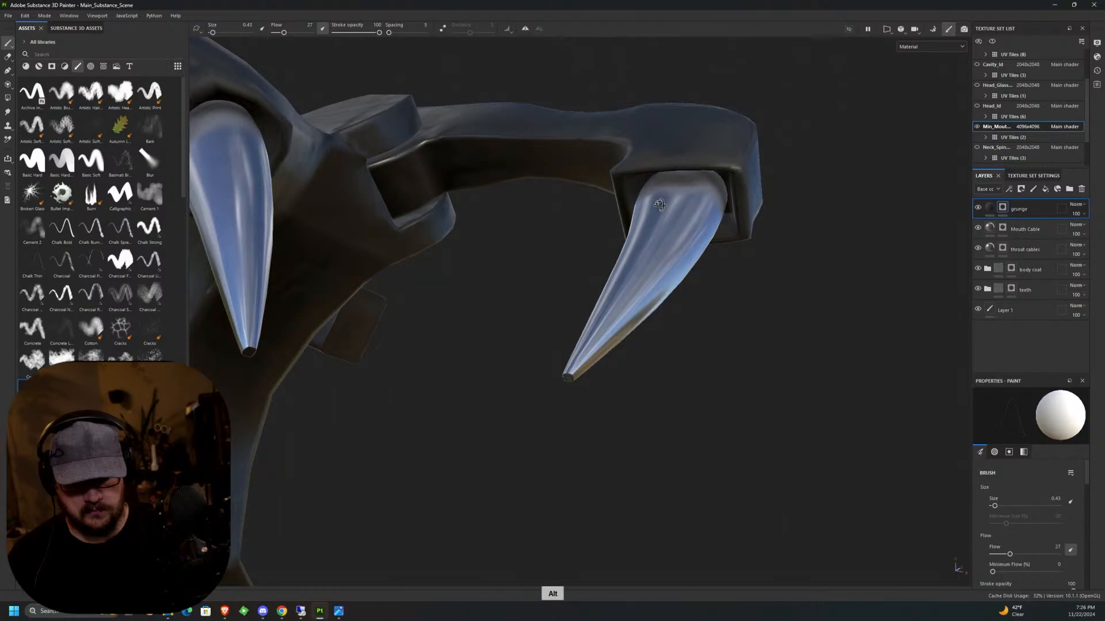
pyautogui.moveTo(659, 205); pyautogui.dragTo(665, 153, button='middle')
pyautogui.scroll(-6, 710, 265)
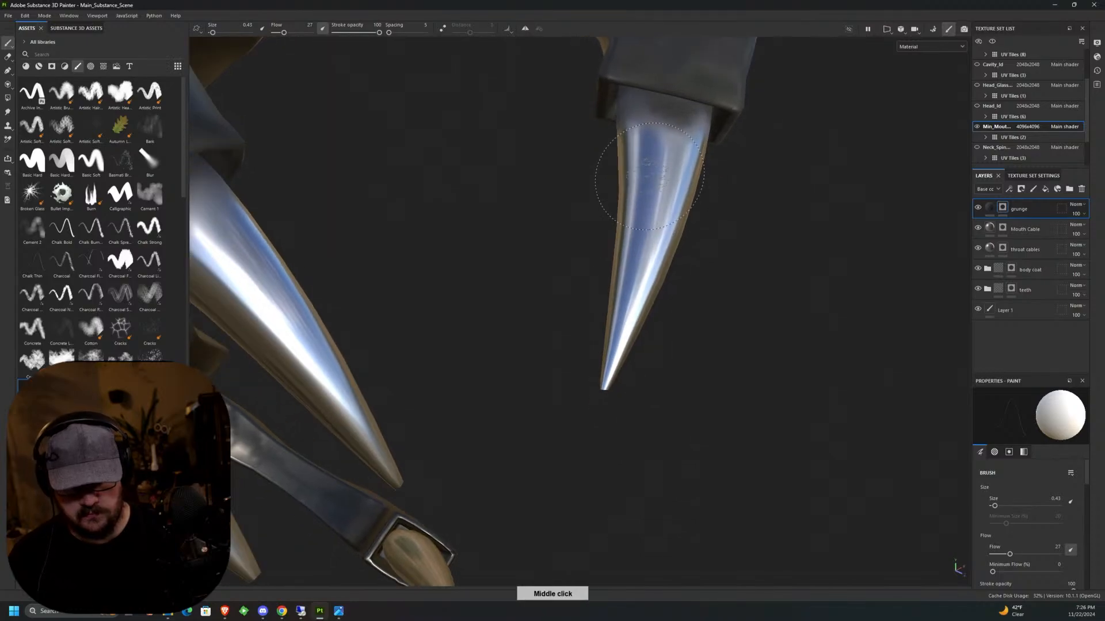
pyautogui.moveTo(730, 266); pyautogui.dragTo(590, 344, button='middle')
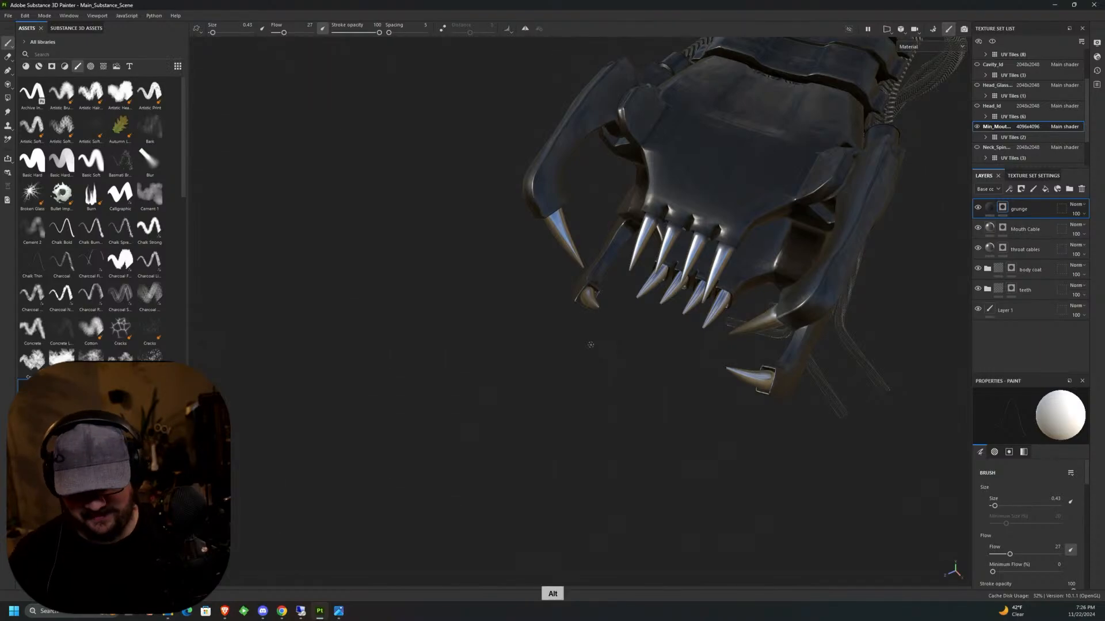
# Paint grunge on the front and underside of the base of the opposite upper side fang.
pyautogui.moveTo(591, 344); pyautogui.dragTo(581, 368, button='middle')
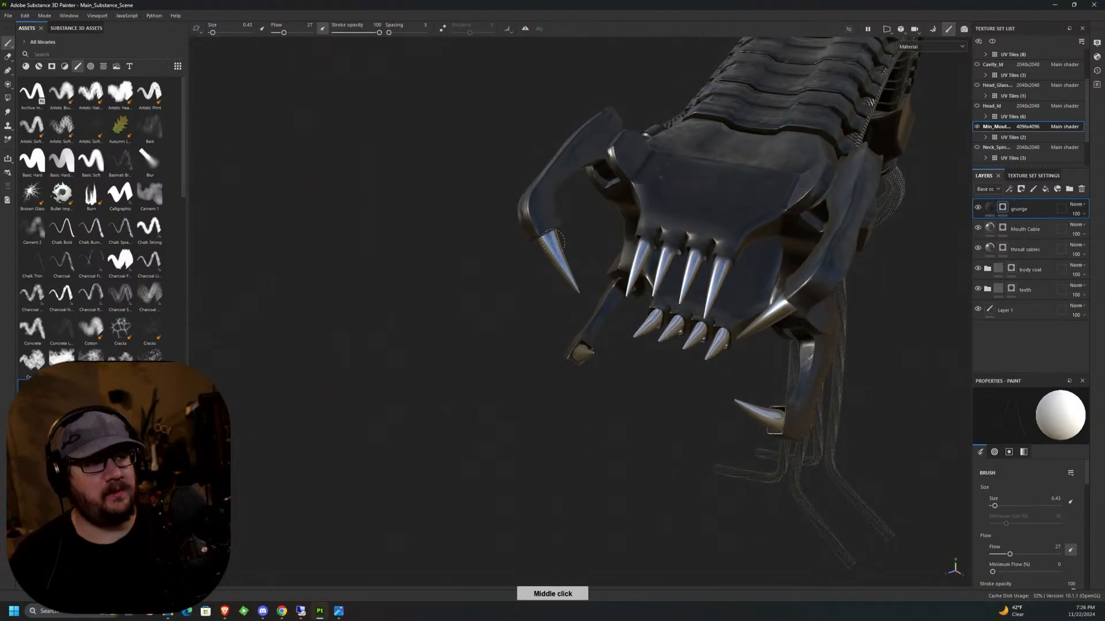
pyautogui.scroll(8, 555, 241)
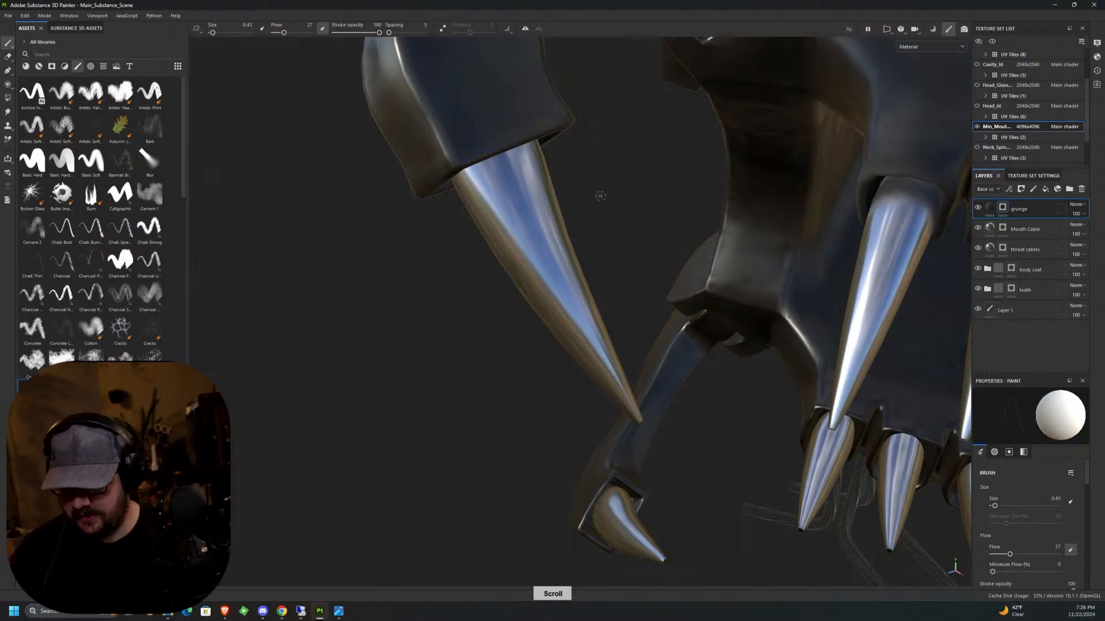
pyautogui.scroll(-5, 600, 196)
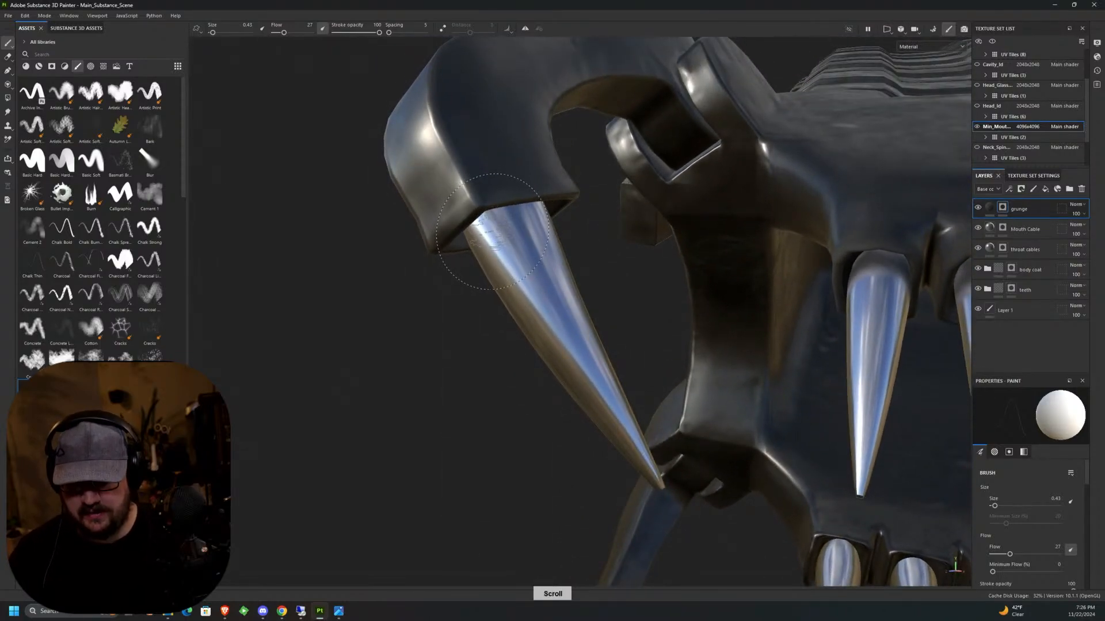
pyautogui.scroll(-2, 493, 232)
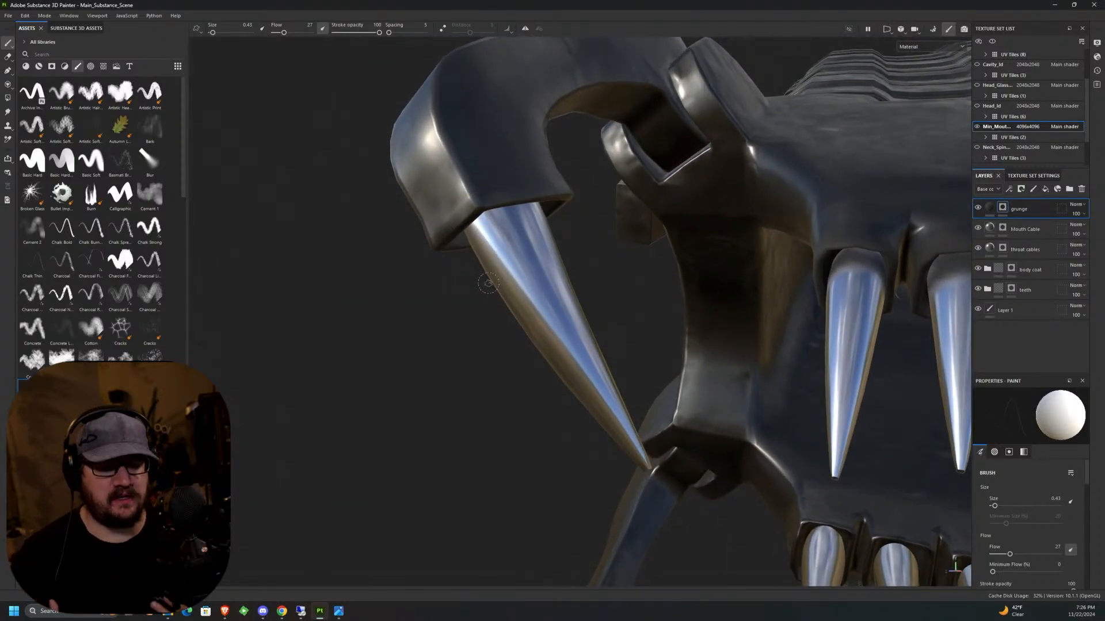
pyautogui.scroll(2, 488, 276)
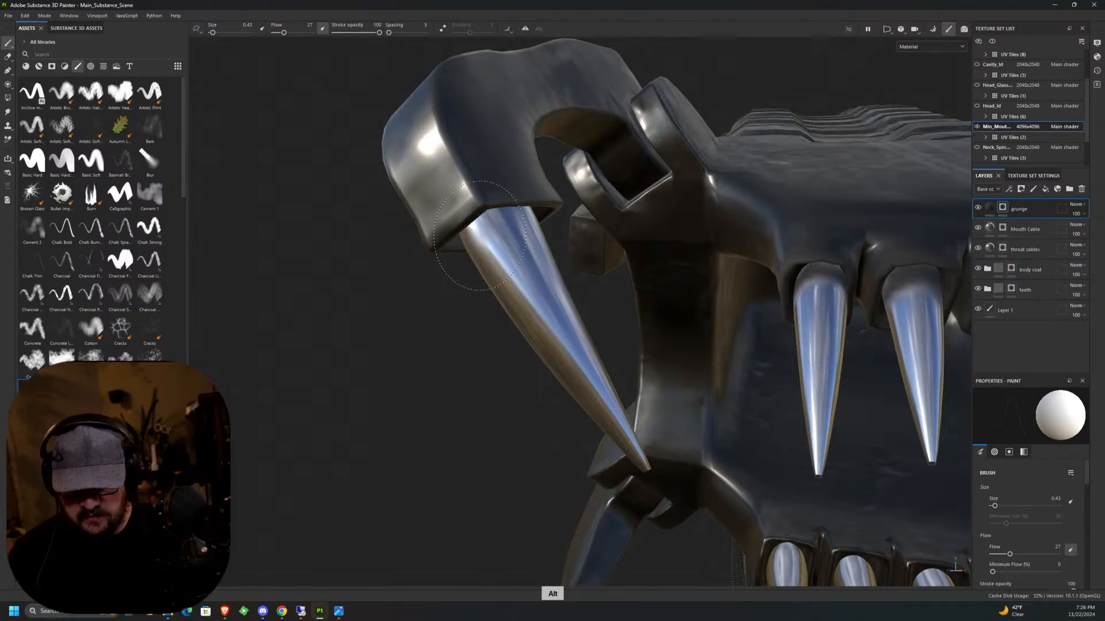
pyautogui.keyDown('alt'); pyautogui.moveTo(499, 224); pyautogui.dragTo(656, 154); pyautogui.keyUp('alt')
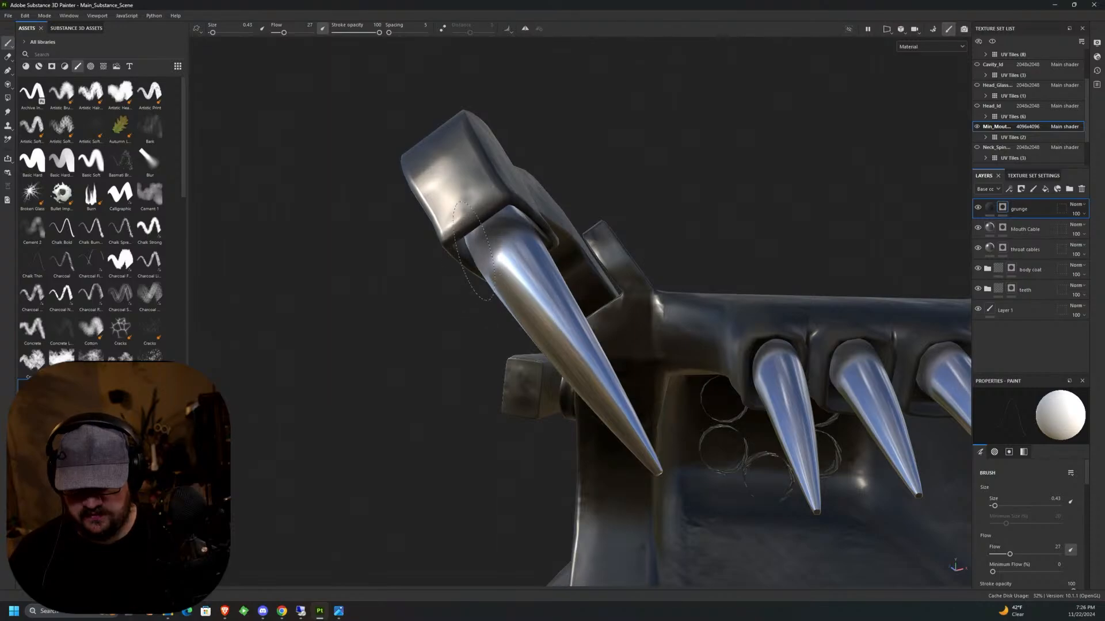
pyautogui.keyDown('alt'); pyautogui.moveTo(481, 261); pyautogui.dragTo(610, 247); pyautogui.keyUp('alt')
pyautogui.keyDown('alt'); pyautogui.moveTo(443, 270); pyautogui.dragTo(569, 210, button='middle'); pyautogui.keyUp('alt')
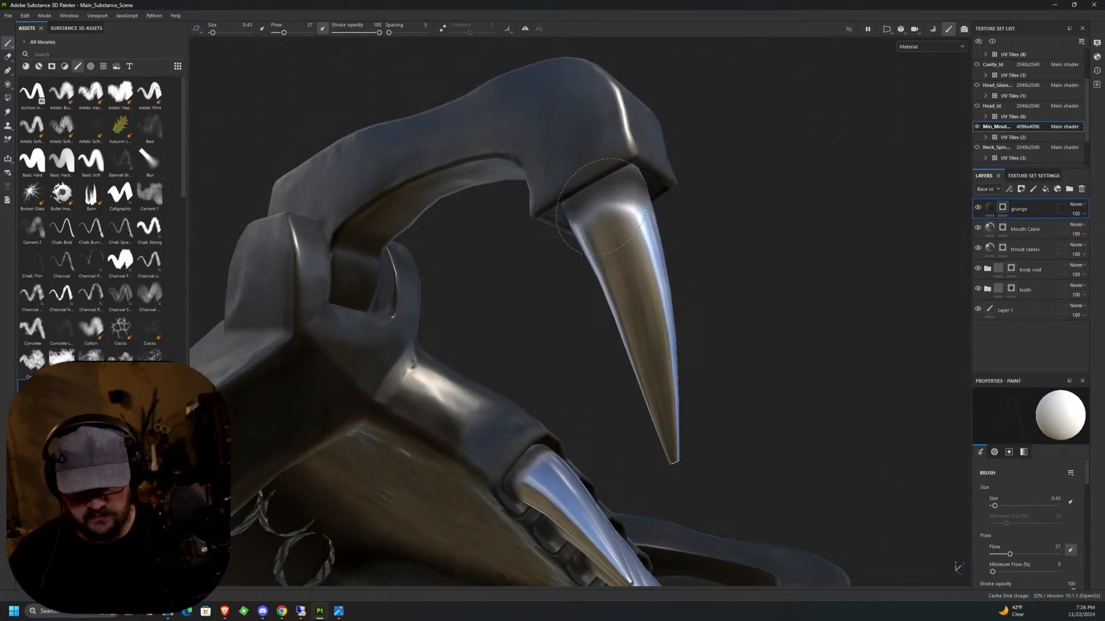
# Extend the grunge around the outer side and back of that second upper side fang's base.
pyautogui.keyDown('alt'); pyautogui.moveTo(620, 211); pyautogui.dragTo(707, 222); pyautogui.keyUp('alt')
pyautogui.keyDown('alt'); pyautogui.moveTo(578, 247); pyautogui.dragTo(632, 196, button='middle'); pyautogui.keyUp('alt')
pyautogui.keyDown('alt'); pyautogui.moveTo(604, 183); pyautogui.dragTo(624, 195); pyautogui.keyUp('alt')
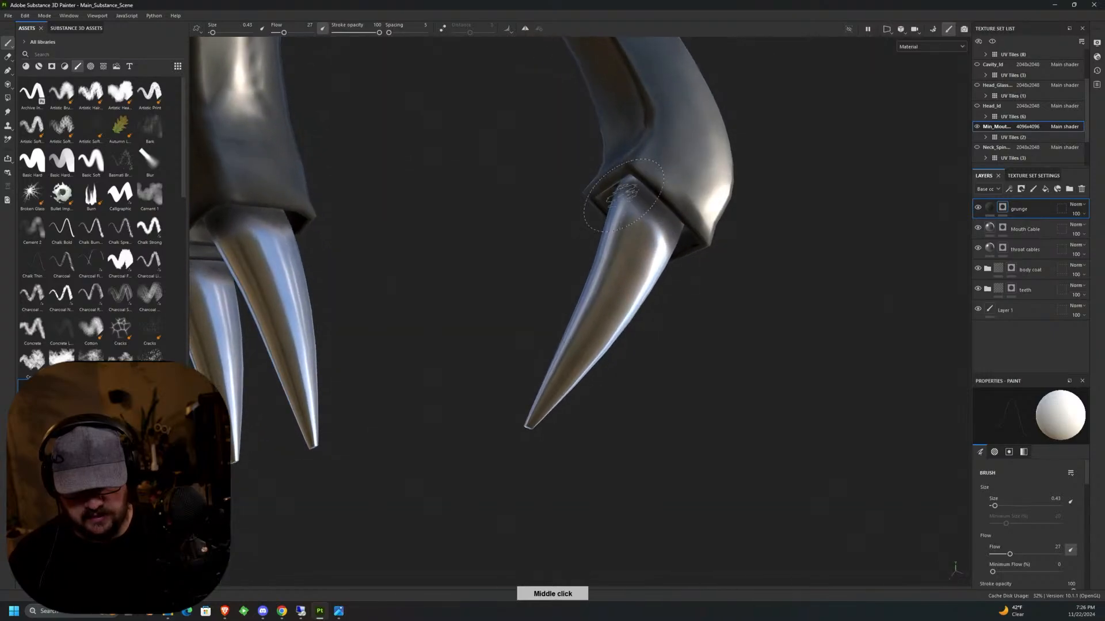
pyautogui.keyDown('alt'); pyautogui.moveTo(627, 189); pyautogui.dragTo(670, 144, button='middle'); pyautogui.keyUp('alt')
pyautogui.keyDown('alt'); pyautogui.moveTo(633, 149); pyautogui.dragTo(759, 184); pyautogui.keyUp('alt')
pyautogui.keyDown('alt'); pyautogui.moveTo(567, 322); pyautogui.dragTo(691, 112, button='middle'); pyautogui.keyUp('alt')
# Paint grunge around the base of the lower side fang on the same side, working around its front, side and back.
pyautogui.keyDown('alt'); pyautogui.moveTo(703, 246); pyautogui.dragTo(538, 432, button='middle'); pyautogui.keyUp('alt')
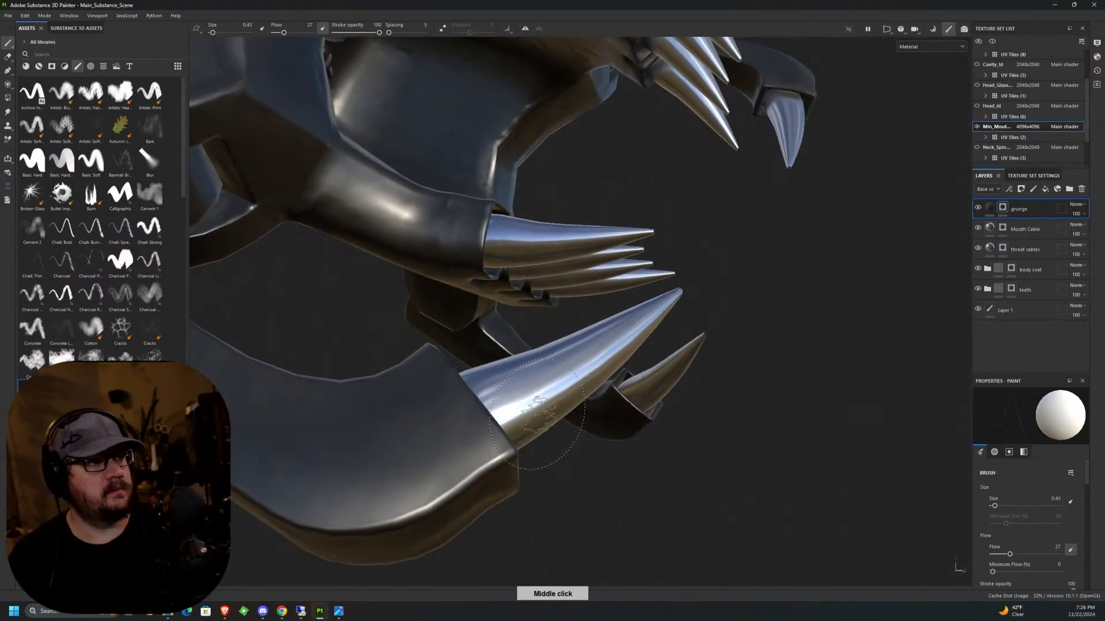
pyautogui.keyDown('alt'); pyautogui.moveTo(538, 432); pyautogui.dragTo(478, 288); pyautogui.keyUp('alt')
pyautogui.moveTo(477, 288)
pyautogui.keyDown('alt'); pyautogui.mouseDown(button='middle')
pyautogui.moveTo(494, 396)
pyautogui.moveTo(479, 307)
pyautogui.mouseUp(button='middle'); pyautogui.keyUp('alt')
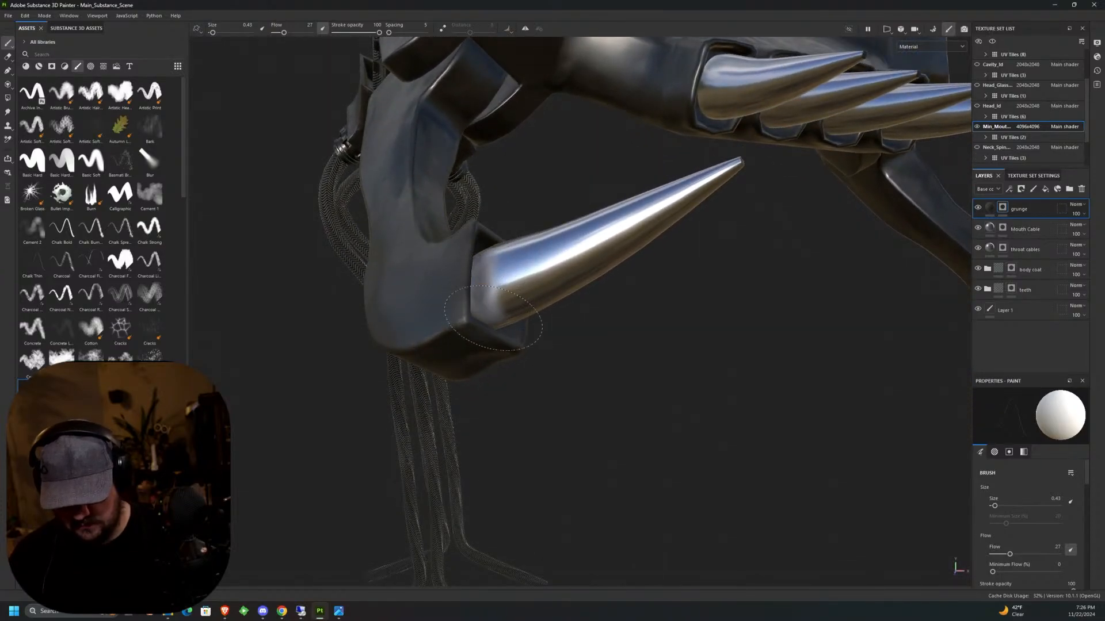
pyautogui.keyDown('alt'); pyautogui.moveTo(489, 242); pyautogui.dragTo(364, 142); pyautogui.keyUp('alt')
pyautogui.keyDown('alt'); pyautogui.moveTo(601, 278); pyautogui.dragTo(592, 230); pyautogui.keyUp('alt')
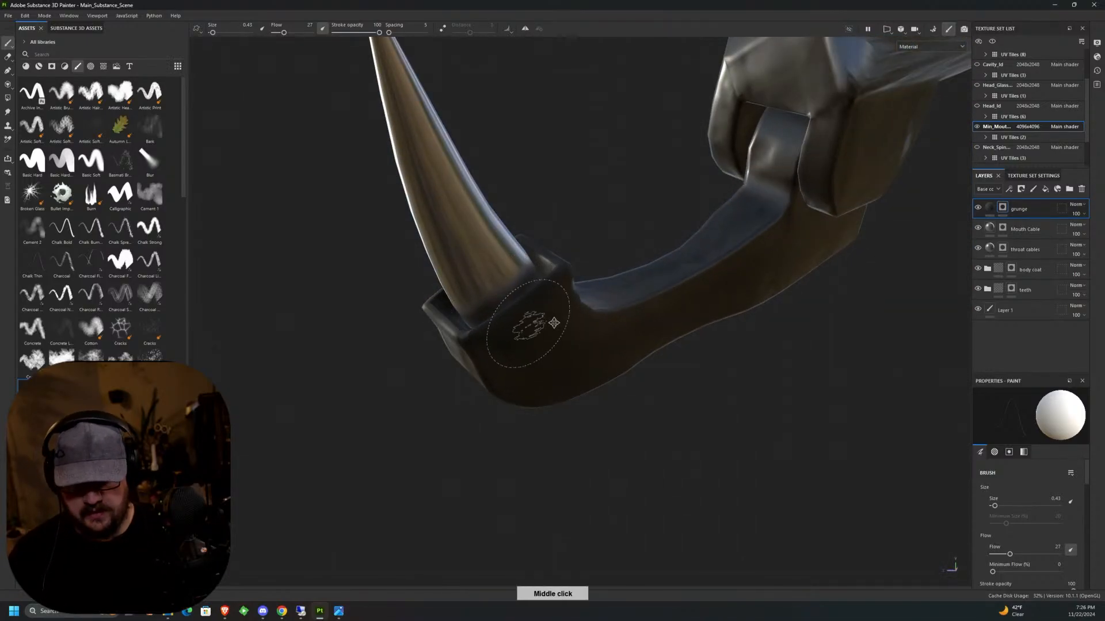
pyautogui.keyDown('alt'); pyautogui.moveTo(526, 328); pyautogui.dragTo(574, 320); pyautogui.keyUp('alt')
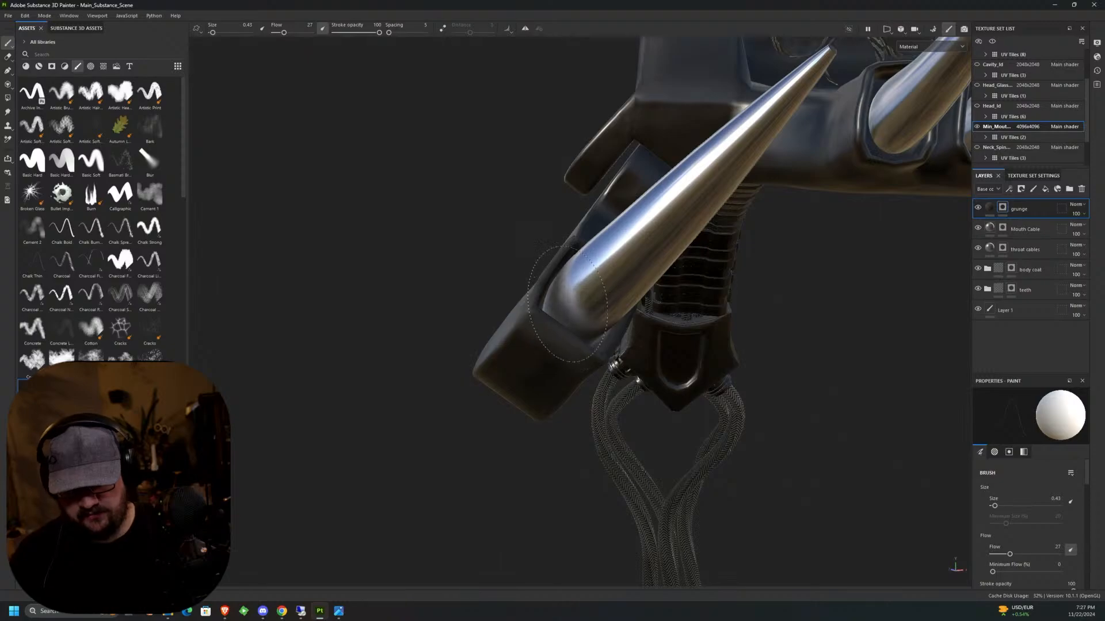
pyautogui.moveTo(567, 304); pyautogui.dragTo(633, 322, button='middle')
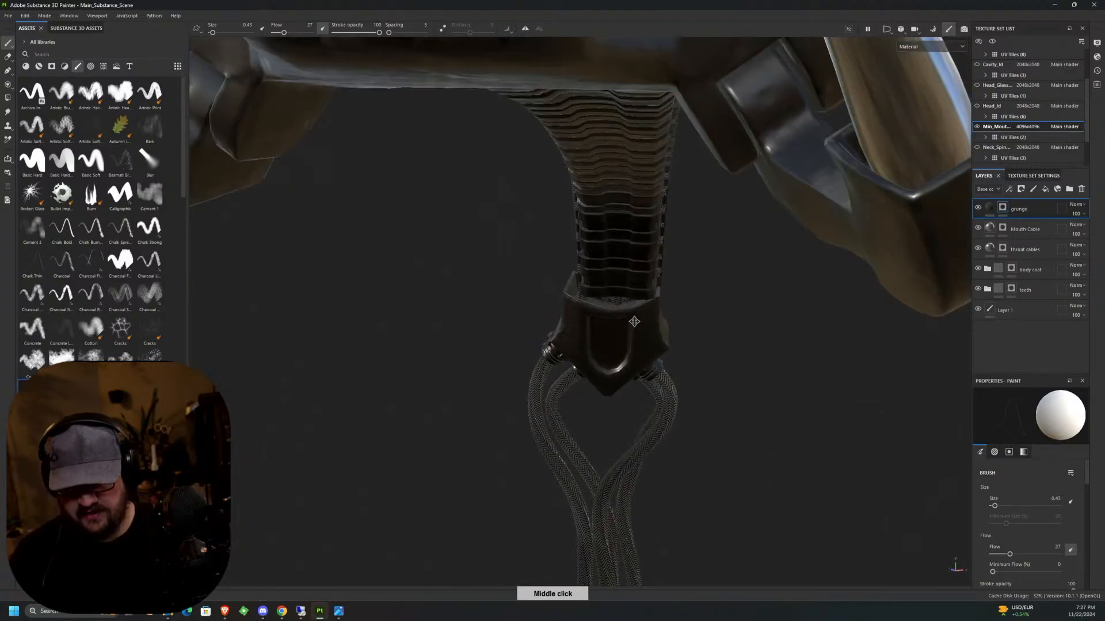
# Paint grunge around the base of the outermost lower front tooth farthest from the painted lower fang, covering its back, top and inner side.
pyautogui.keyDown('alt'); pyautogui.moveTo(634, 322); pyautogui.dragTo(613, 387); pyautogui.keyUp('alt')
pyautogui.scroll(-6, 610, 412)
pyautogui.scroll(2, 610, 412)
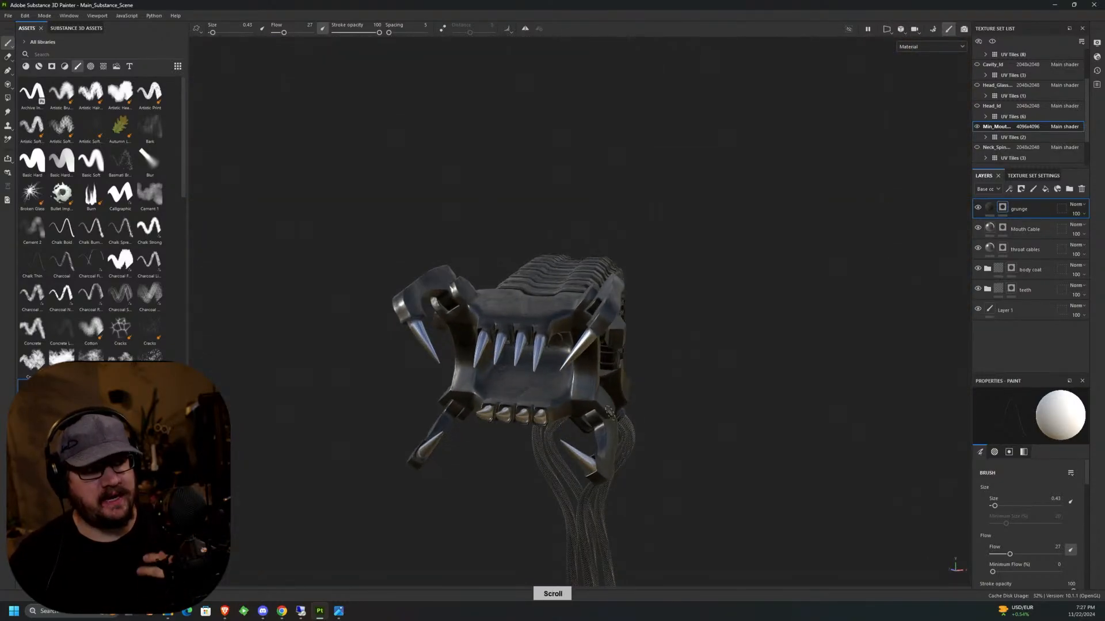
pyautogui.keyDown('alt'); pyautogui.moveTo(608, 412); pyautogui.dragTo(583, 309); pyautogui.keyUp('alt')
pyautogui.scroll(4, 583, 309)
pyautogui.scroll(5, 583, 309)
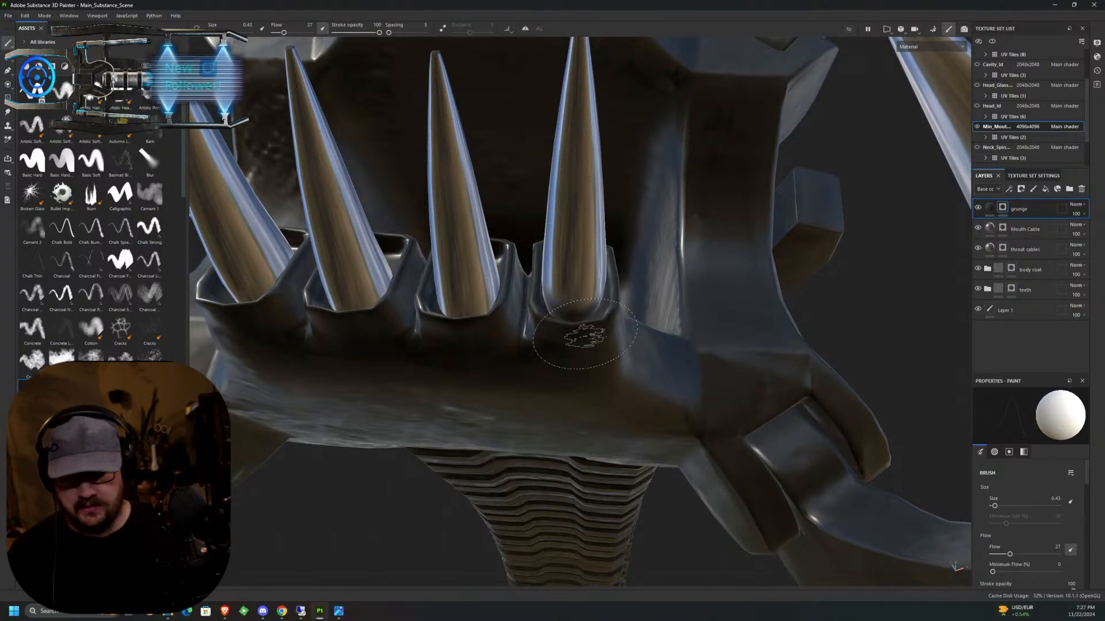
pyautogui.keyDown('alt'); pyautogui.moveTo(584, 334); pyautogui.dragTo(555, 343); pyautogui.keyUp('alt')
pyautogui.moveTo(555, 343)
pyautogui.mouseDown(button='middle')
pyautogui.moveTo(585, 222)
pyautogui.moveTo(466, 484)
pyautogui.moveTo(610, 247)
pyautogui.mouseUp(button='middle')
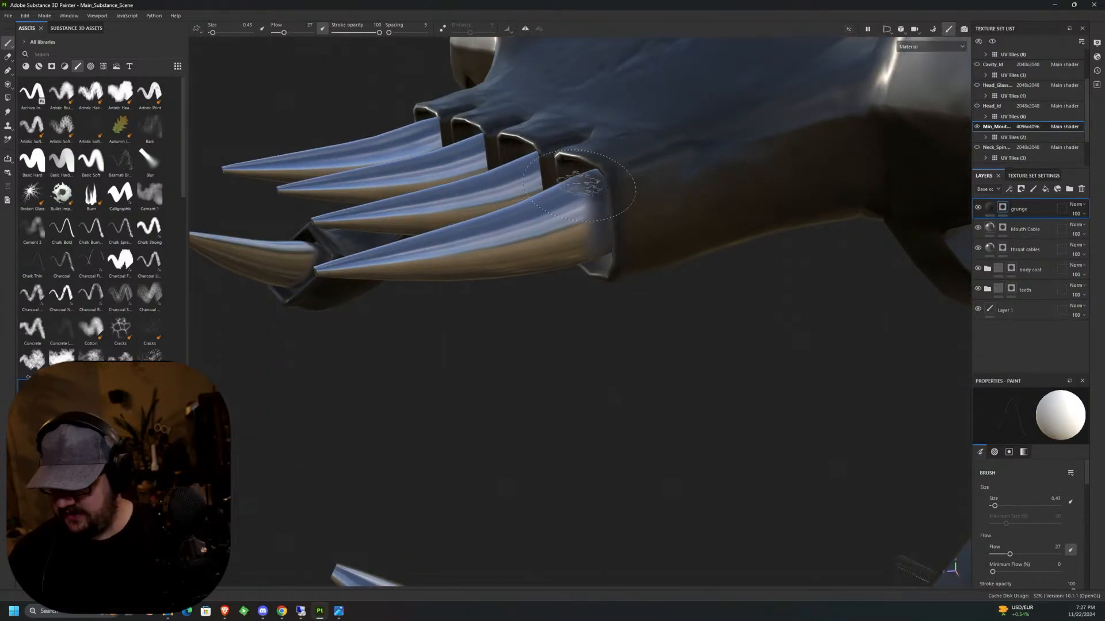
pyautogui.keyDown('alt'); pyautogui.moveTo(578, 185); pyautogui.dragTo(528, 256); pyautogui.keyUp('alt')
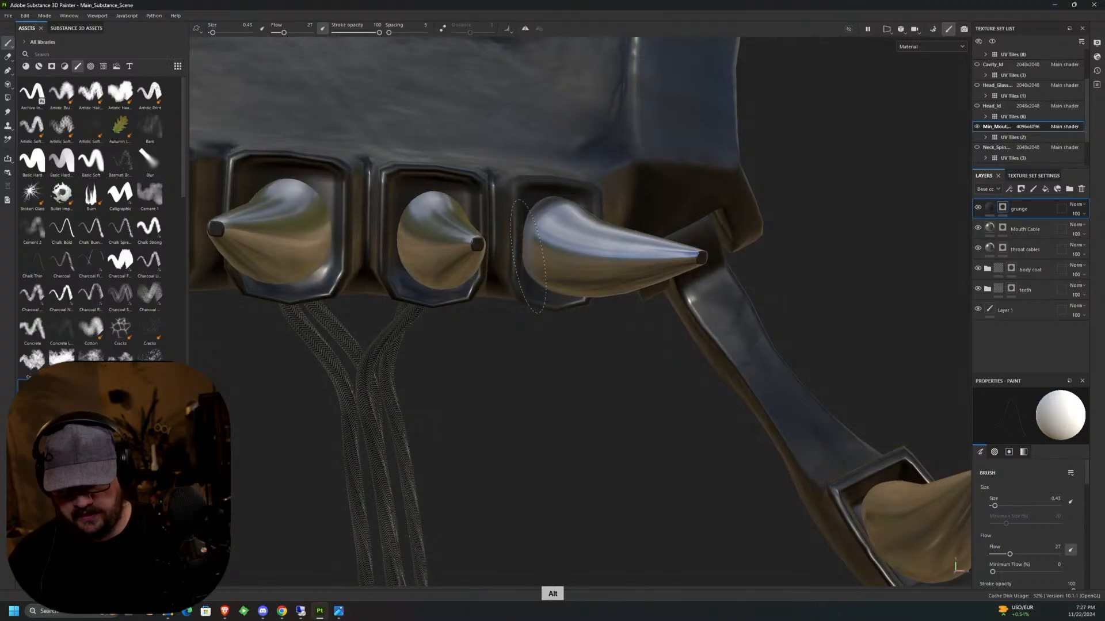
pyautogui.keyDown('alt'); pyautogui.moveTo(534, 214); pyautogui.dragTo(521, 230); pyautogui.keyUp('alt')
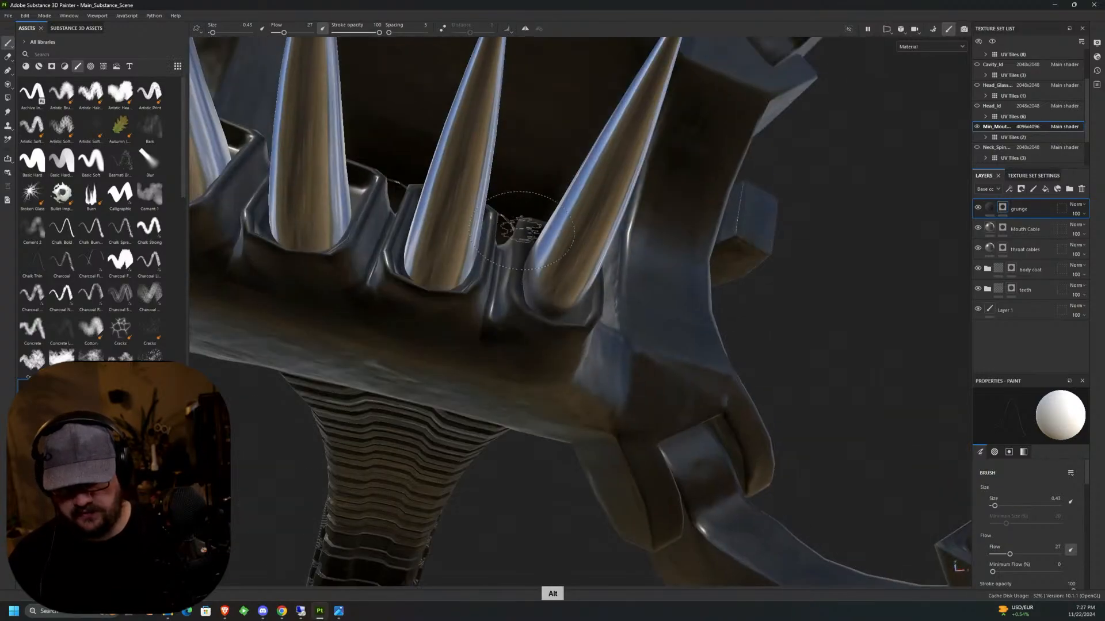
# Paint grunge around the bases of the two middle lower front teeth, covering their backs and fronts.
pyautogui.keyDown('alt'); pyautogui.moveTo(520, 271); pyautogui.dragTo(567, 252, button='middle'); pyautogui.keyUp('alt')
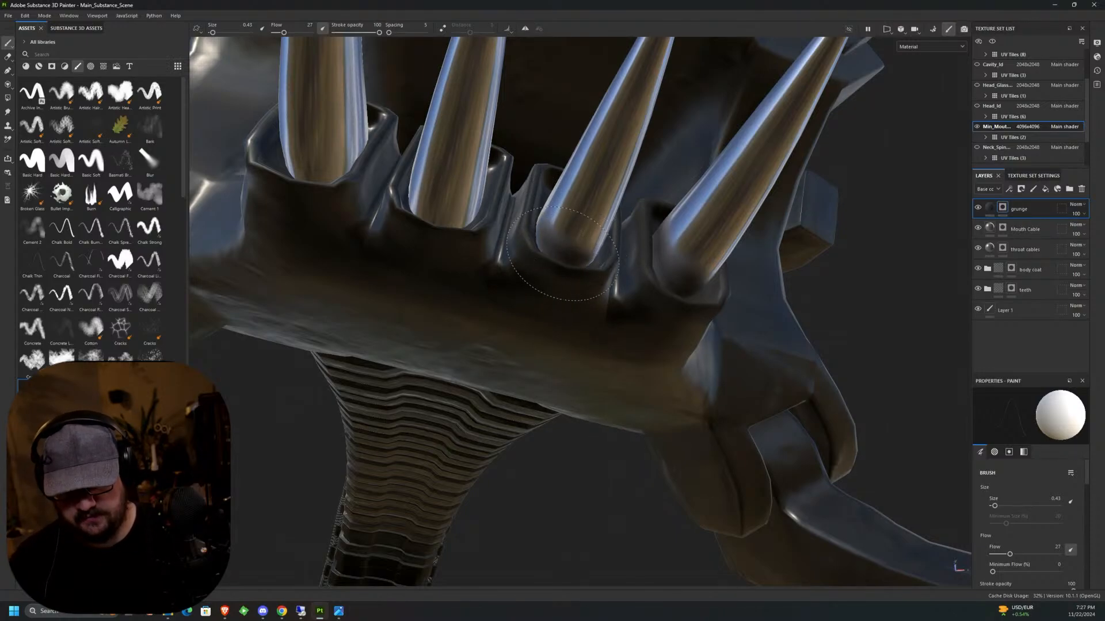
pyautogui.moveTo(548, 226)
pyautogui.keyDown('alt'); pyautogui.mouseDown()
pyautogui.moveTo(562, 320)
pyautogui.moveTo(551, 202)
pyautogui.mouseUp(); pyautogui.keyUp('alt')
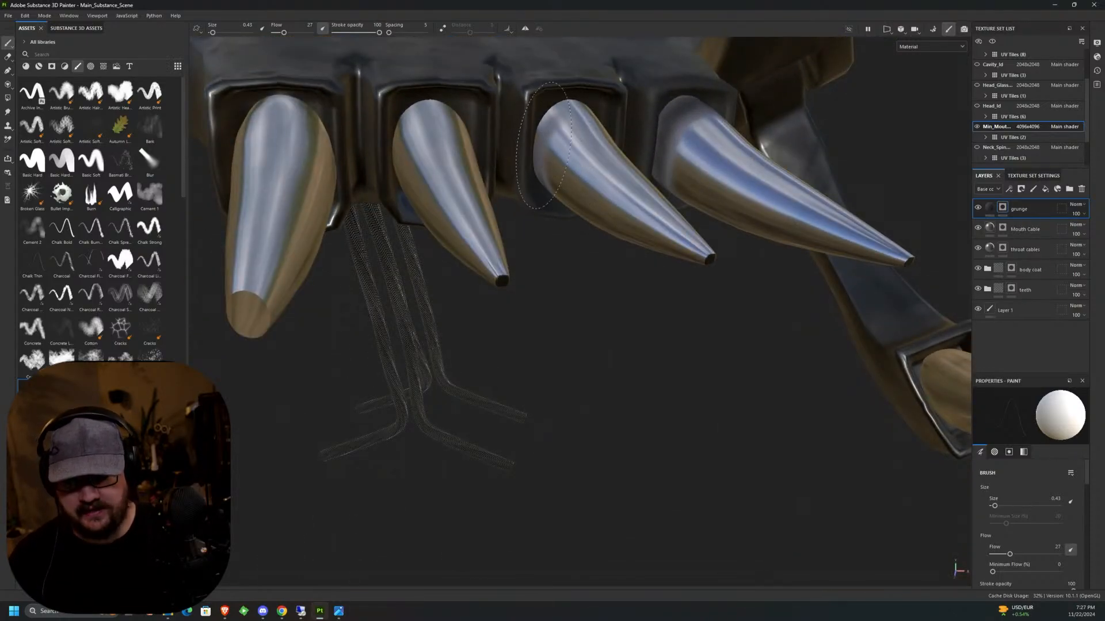
pyautogui.moveTo(546, 148)
pyautogui.keyDown('alt'); pyautogui.mouseDown()
pyautogui.moveTo(543, 113)
pyautogui.moveTo(599, 110)
pyautogui.moveTo(620, 148)
pyautogui.moveTo(619, 183)
pyautogui.moveTo(644, 183)
pyautogui.mouseUp(); pyautogui.keyUp('alt')
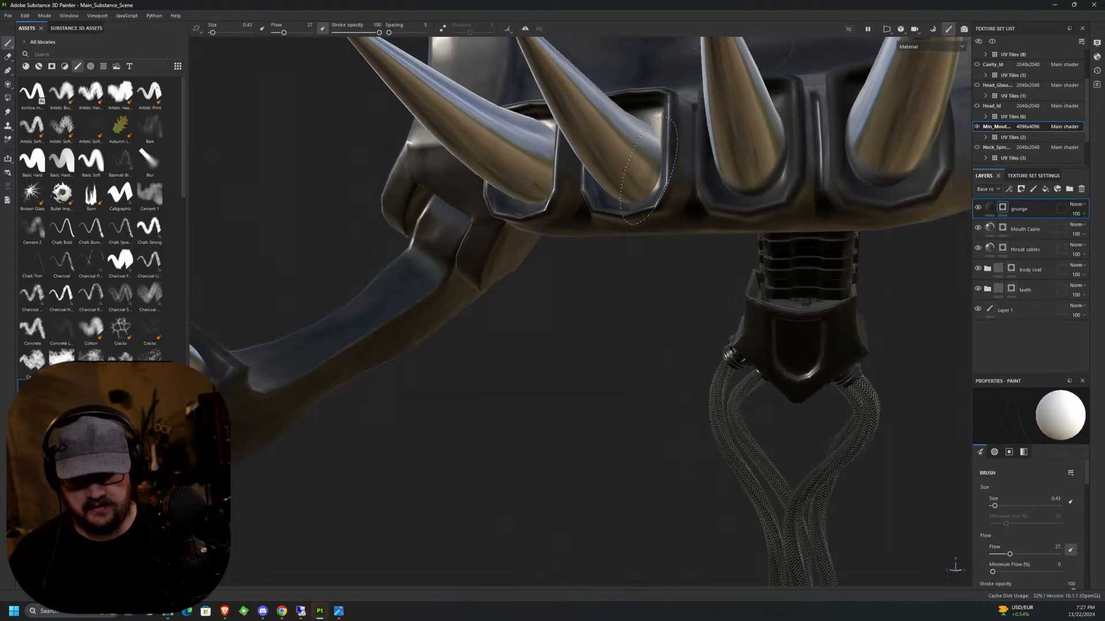
pyautogui.keyDown('alt'); pyautogui.moveTo(653, 130); pyautogui.dragTo(596, 166); pyautogui.keyUp('alt')
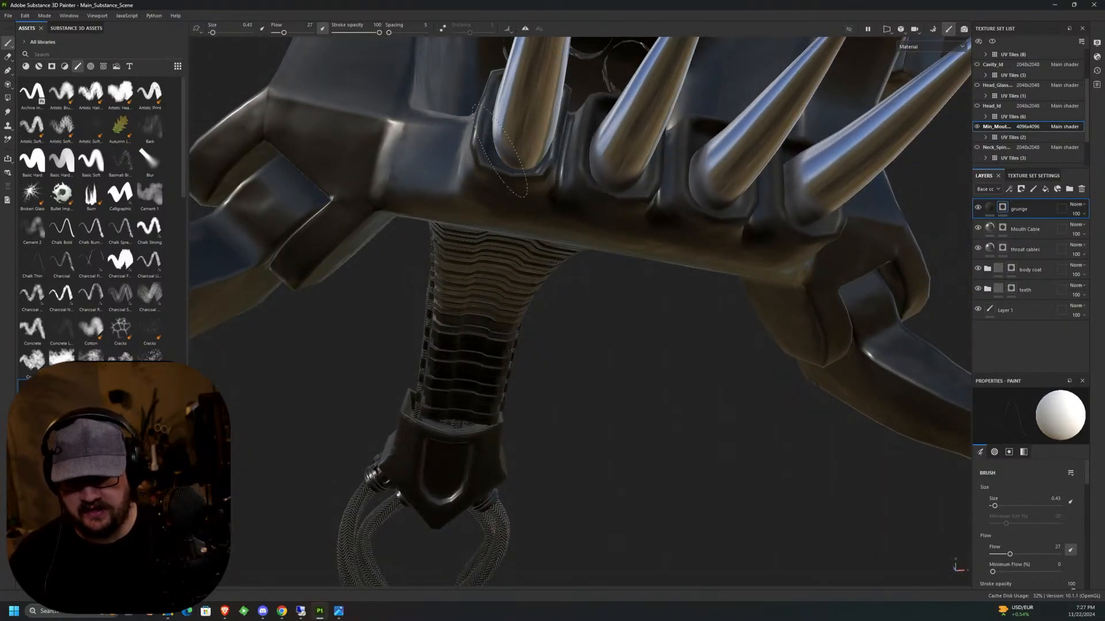
# Paint grunge around the base of the last lower front tooth, from its underside round to its side and top.
pyautogui.moveTo(528, 164); pyautogui.dragTo(535, 198, button='middle')
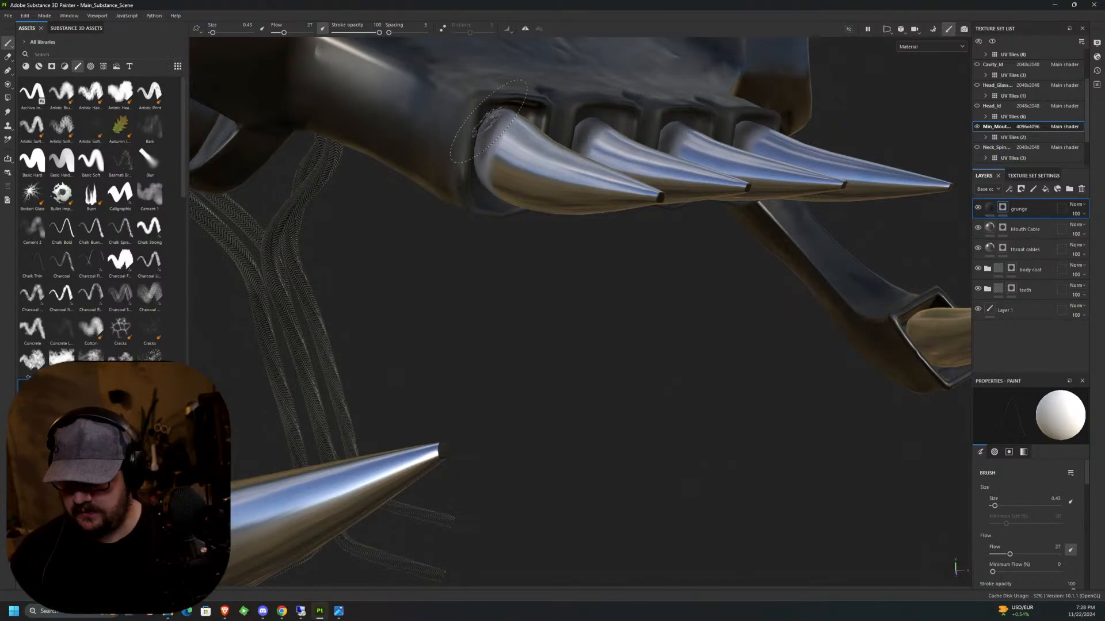
pyautogui.moveTo(526, 161)
pyautogui.keyDown('alt'); pyautogui.mouseDown()
pyautogui.moveTo(541, 86)
pyautogui.moveTo(551, 105)
pyautogui.moveTo(557, 85)
pyautogui.mouseUp(); pyautogui.keyUp('alt')
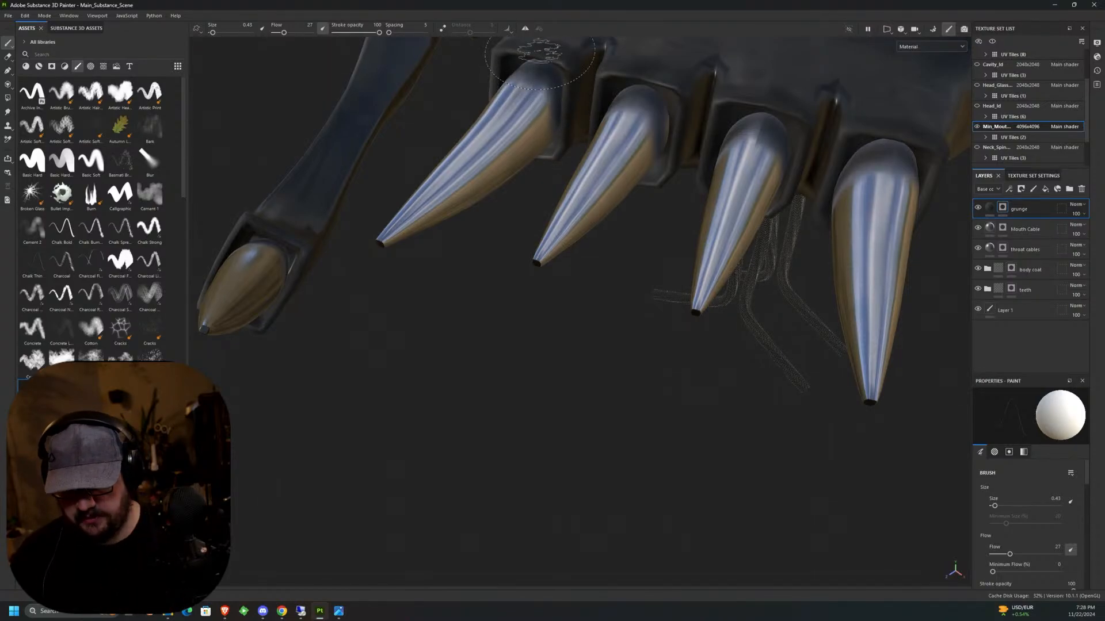
pyautogui.keyDown('alt'); pyautogui.moveTo(539, 61); pyautogui.dragTo(443, 173); pyautogui.keyUp('alt')
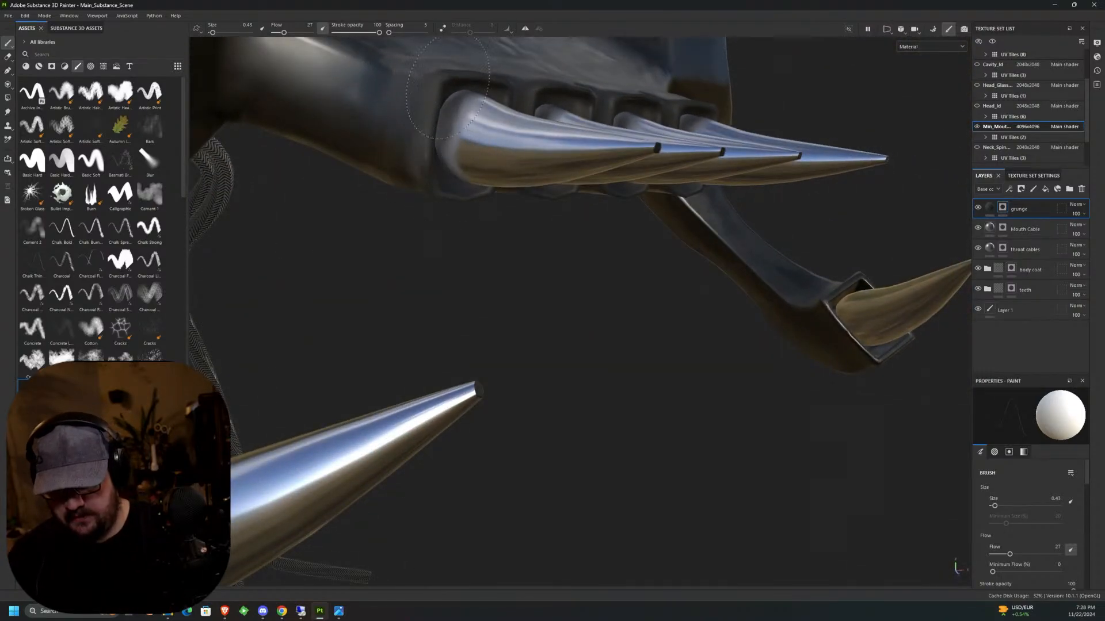
pyautogui.keyDown('alt'); pyautogui.moveTo(512, 146); pyautogui.dragTo(423, 166, button='middle'); pyautogui.keyUp('alt')
# Paint grunge around the base of the remaining lower side fang, covering its top and underside.
pyautogui.keyDown('alt'); pyautogui.moveTo(647, 216); pyautogui.dragTo(619, 221); pyautogui.keyUp('alt')
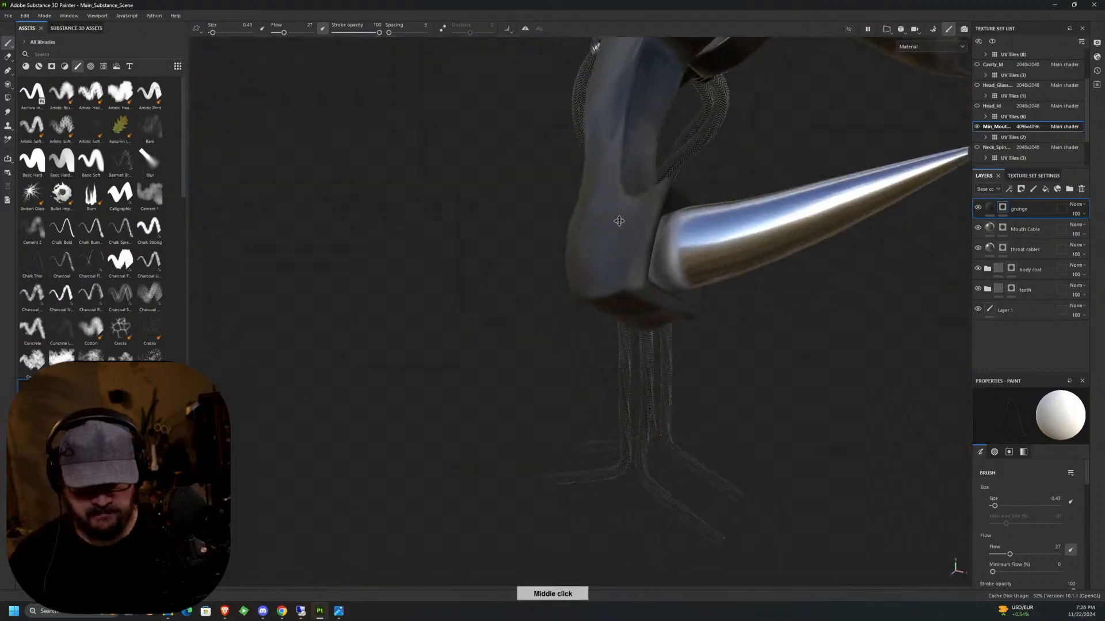
pyautogui.keyDown('alt'); pyautogui.moveTo(619, 221); pyautogui.dragTo(544, 313, button='middle'); pyautogui.keyUp('alt')
pyautogui.keyDown('alt'); pyautogui.moveTo(545, 313); pyautogui.dragTo(599, 506, button='right'); pyautogui.keyUp('alt')
pyautogui.keyDown('alt'); pyautogui.moveTo(598, 506); pyautogui.dragTo(582, 391, button='middle'); pyautogui.keyUp('alt')
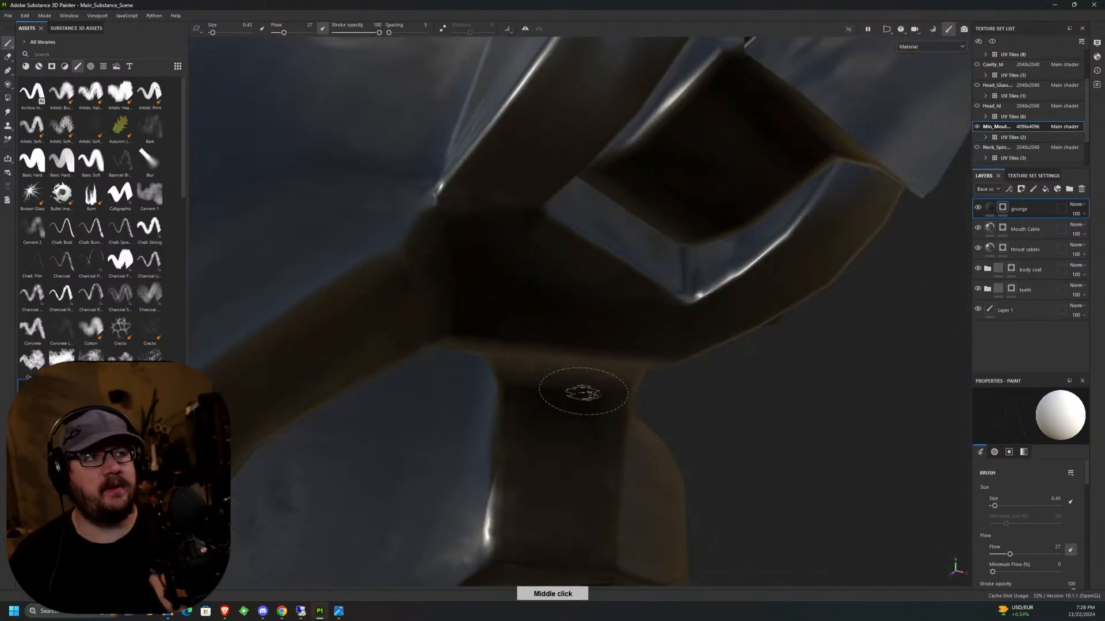
pyautogui.scroll(-6, 582, 393)
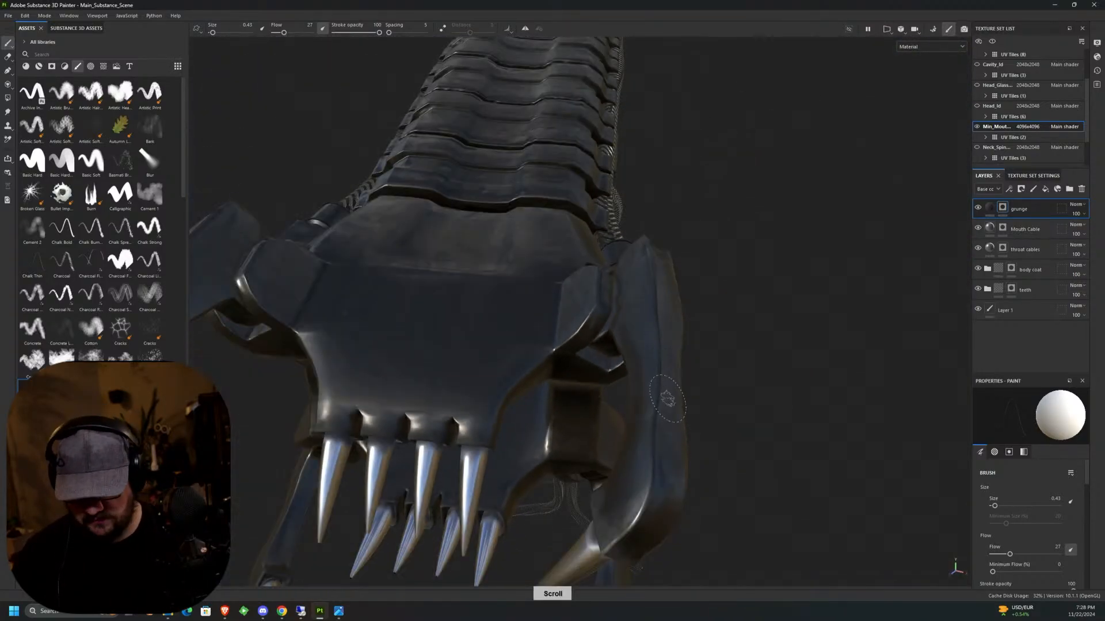
pyautogui.moveTo(669, 433); pyautogui.dragTo(595, 426, button='middle')
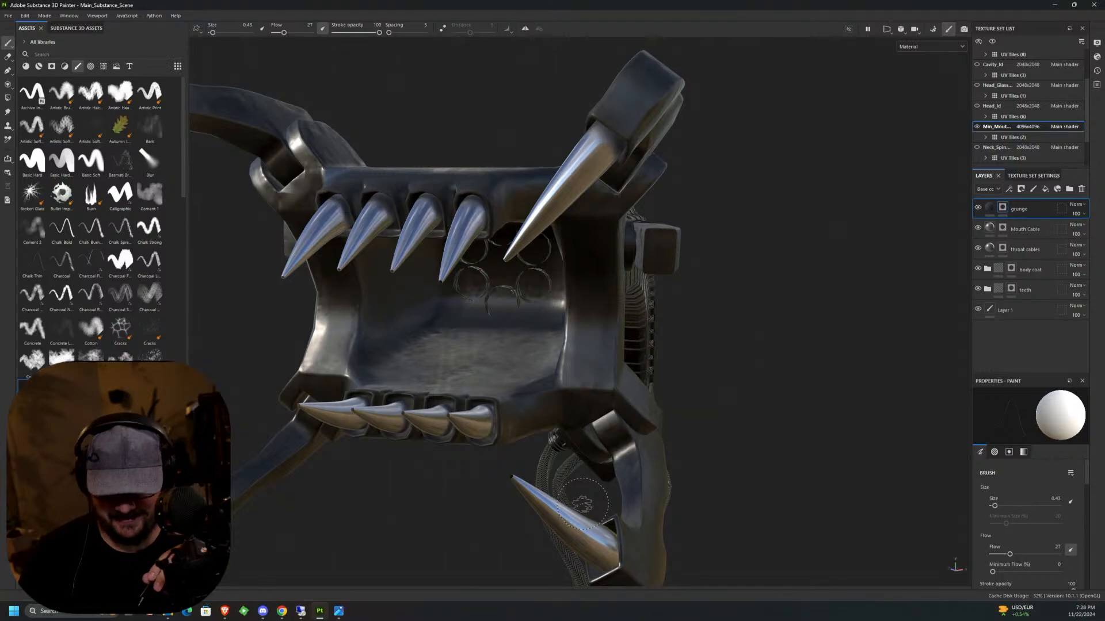
pyautogui.keyDown('alt'); pyautogui.moveTo(582, 504); pyautogui.dragTo(624, 230, button='middle'); pyautogui.keyUp('alt')
pyautogui.scroll(5, 624, 230)
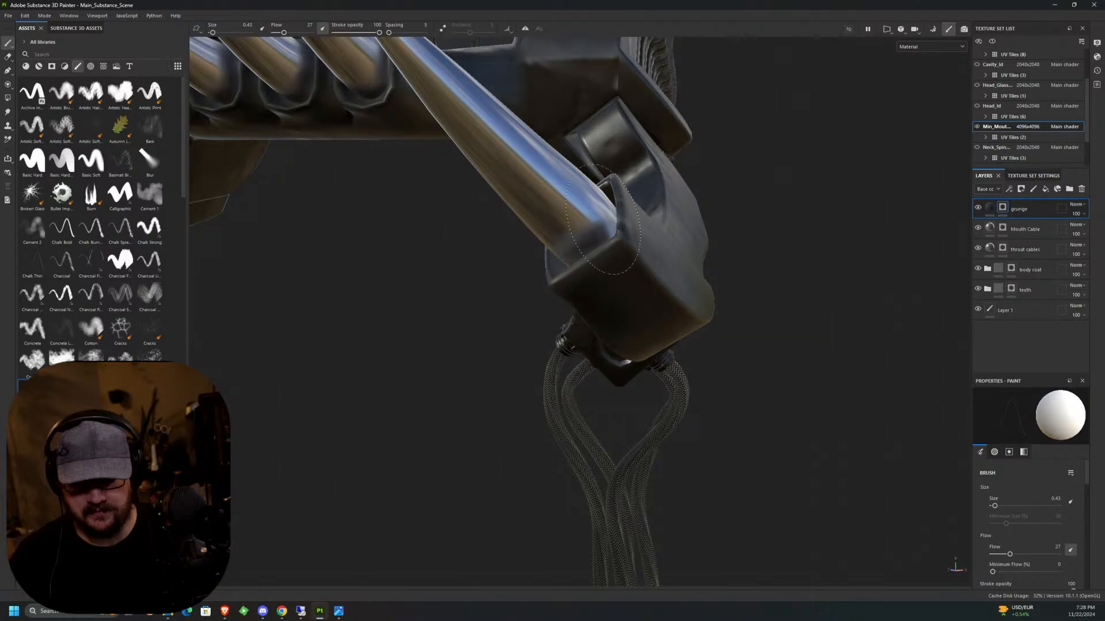
pyautogui.keyDown('alt'); pyautogui.moveTo(604, 219); pyautogui.dragTo(555, 242); pyautogui.keyUp('alt')
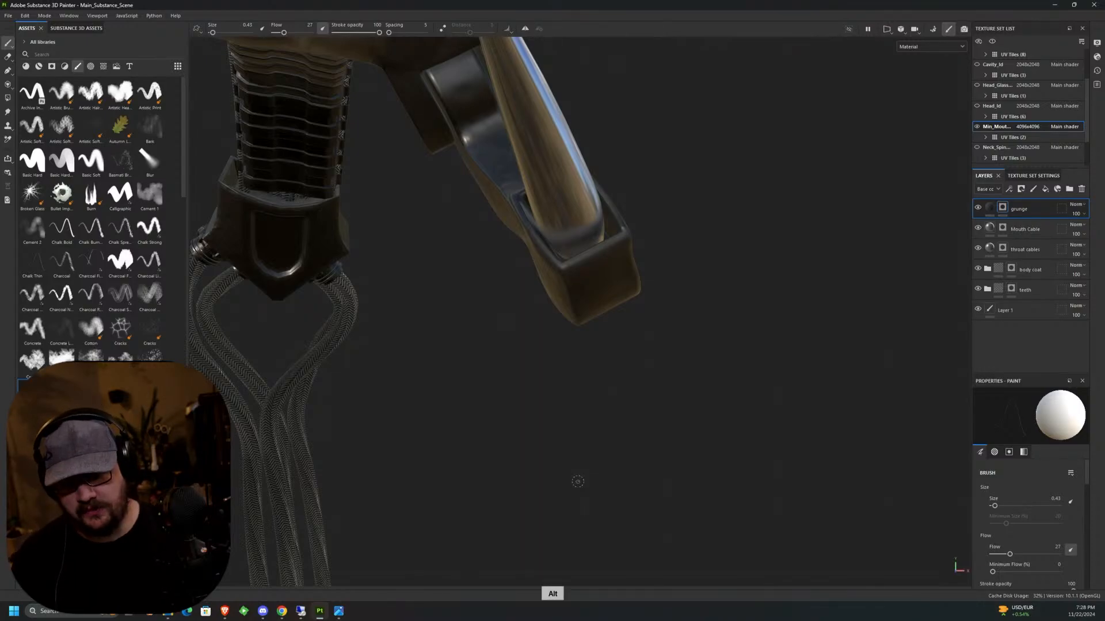
# Examine the grunge around the lower side fang and the other teeth, plus the top of the inner mouth and its first neck plates.
pyautogui.keyDown('alt'); pyautogui.moveTo(577, 482); pyautogui.dragTo(489, 207); pyautogui.keyUp('alt')
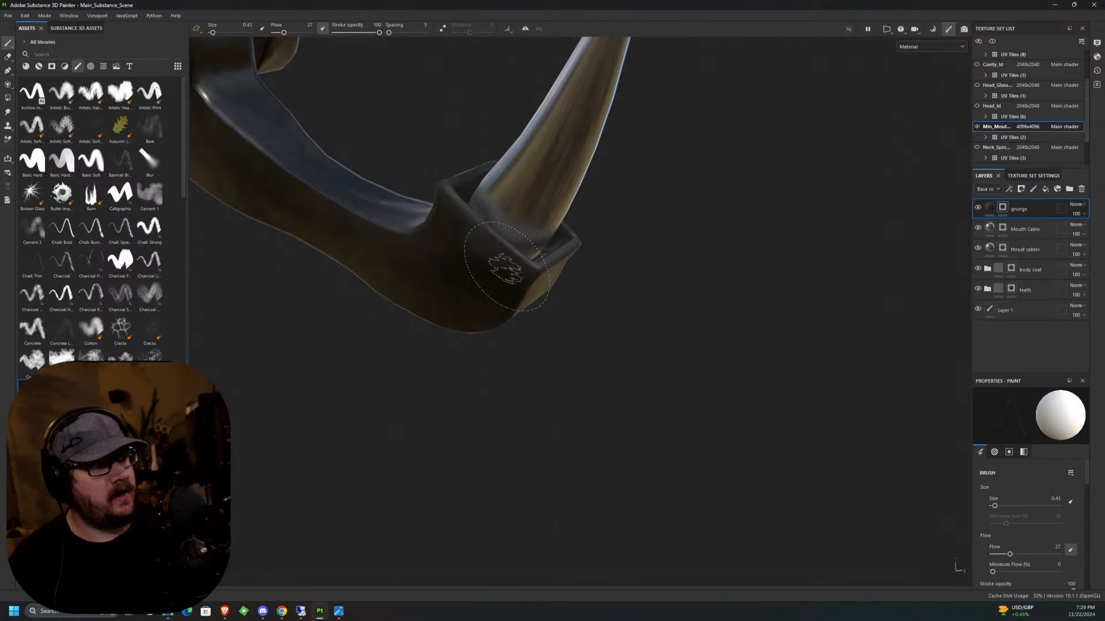
pyautogui.keyDown('alt'); pyautogui.moveTo(506, 259); pyautogui.dragTo(481, 172); pyautogui.keyUp('alt')
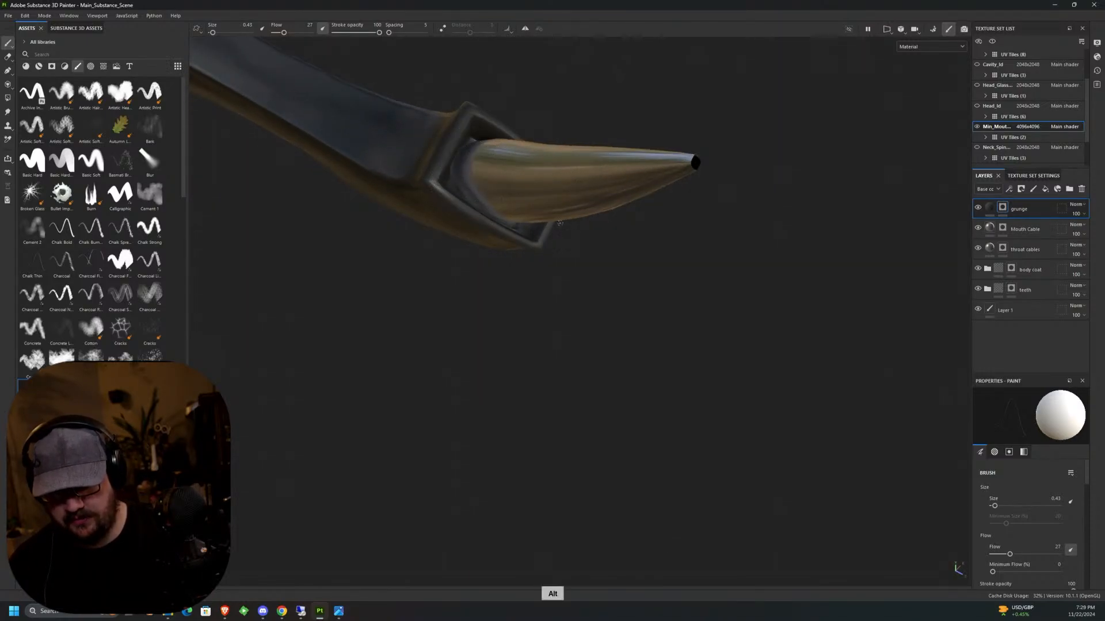
pyautogui.keyDown('alt'); pyautogui.moveTo(467, 148); pyautogui.dragTo(599, 178); pyautogui.keyUp('alt')
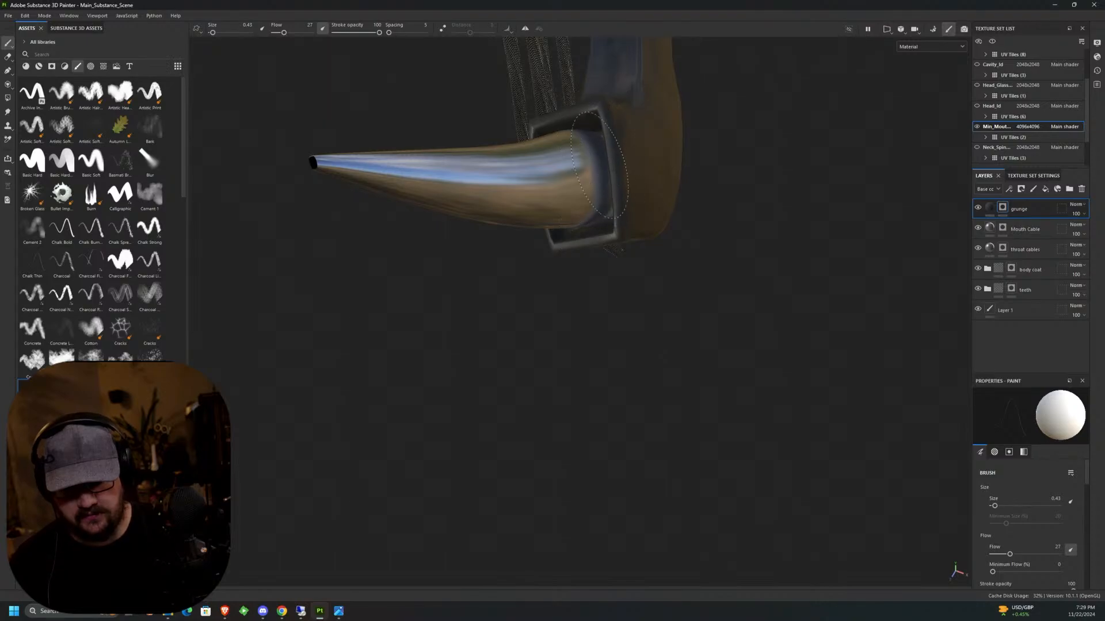
pyautogui.scroll(-5, 613, 455)
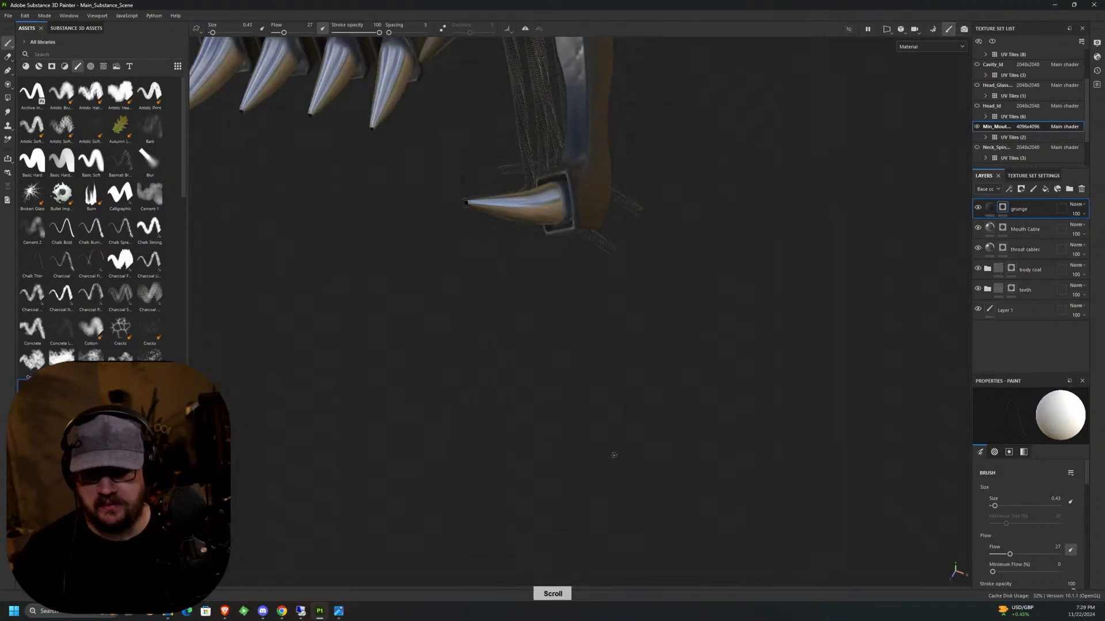
pyautogui.scroll(-5, 613, 455)
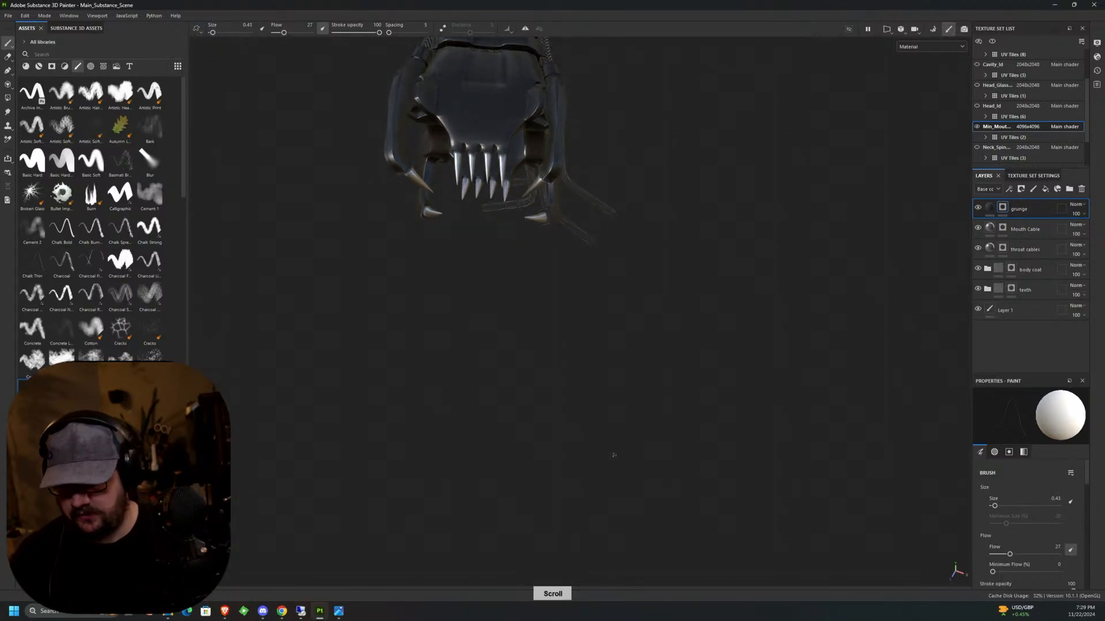
pyautogui.moveTo(614, 452); pyautogui.dragTo(536, 272, button='middle')
pyautogui.keyDown('alt'); pyautogui.moveTo(537, 273); pyautogui.dragTo(544, 282); pyautogui.keyUp('alt')
pyautogui.keyDown('alt'); pyautogui.moveTo(544, 282); pyautogui.dragTo(561, 247, button='middle'); pyautogui.keyUp('alt')
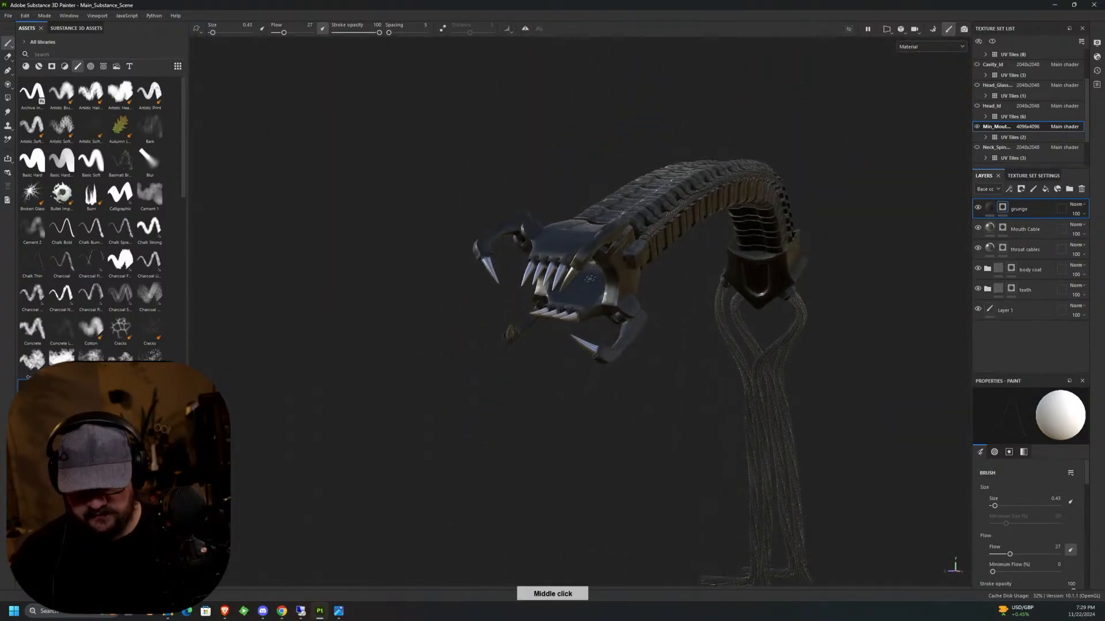
pyautogui.scroll(6, 575, 270)
pyautogui.keyDown('alt'); pyautogui.moveTo(587, 291); pyautogui.dragTo(637, 328); pyautogui.keyUp('alt')
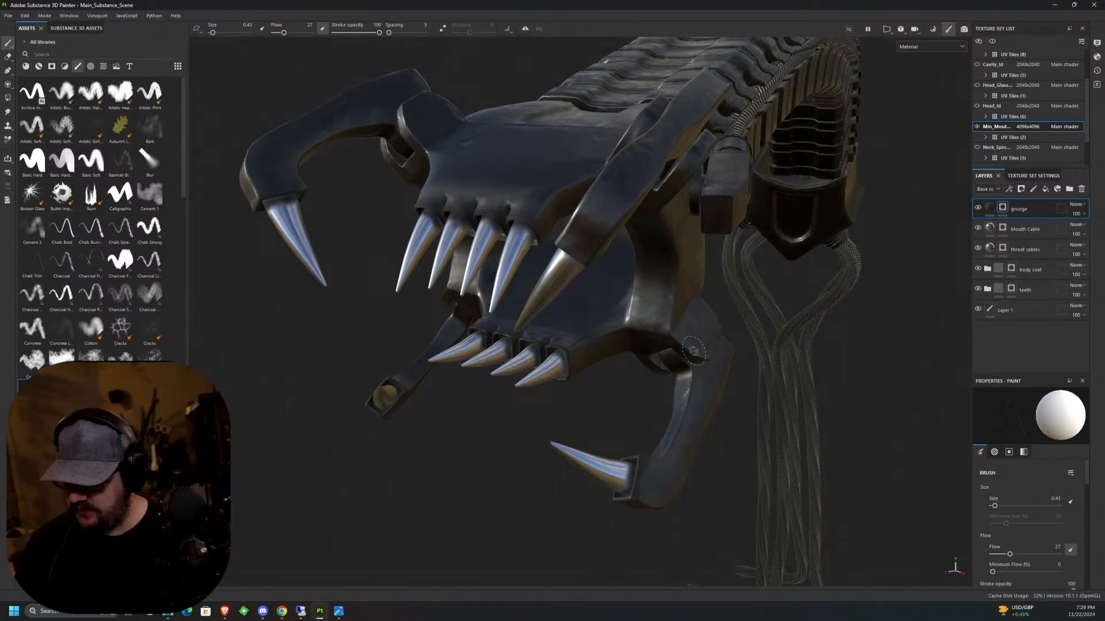
pyautogui.moveTo(693, 351)
pyautogui.mouseDown(button='middle')
pyautogui.moveTo(600, 212)
pyautogui.moveTo(599, 332)
pyautogui.mouseUp(button='middle')
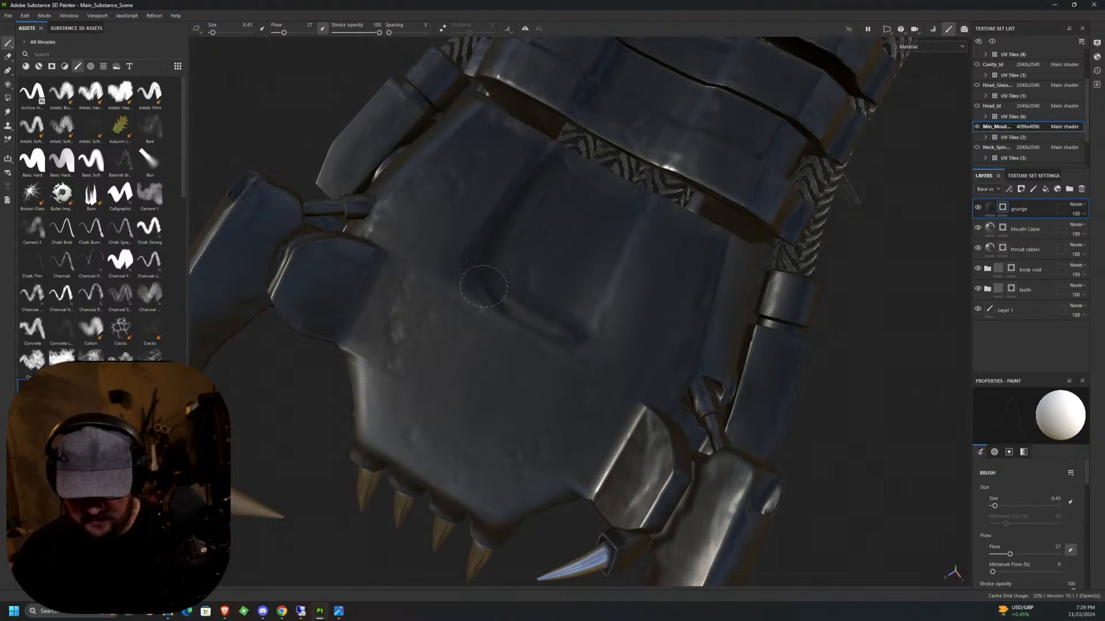
pyautogui.keyDown('alt'); pyautogui.moveTo(552, 318); pyautogui.dragTo(660, 300); pyautogui.keyUp('alt')
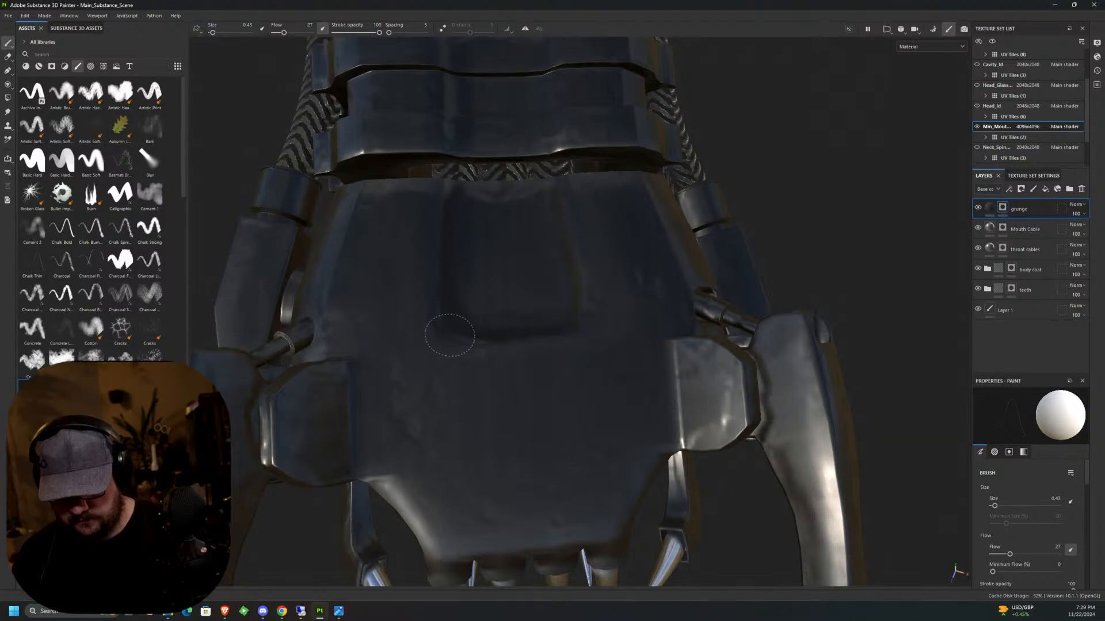
pyautogui.keyDown('alt'); pyautogui.moveTo(547, 202); pyautogui.dragTo(632, 345); pyautogui.keyUp('alt')
pyautogui.moveTo(632, 345); pyautogui.dragTo(553, 404, button='middle')
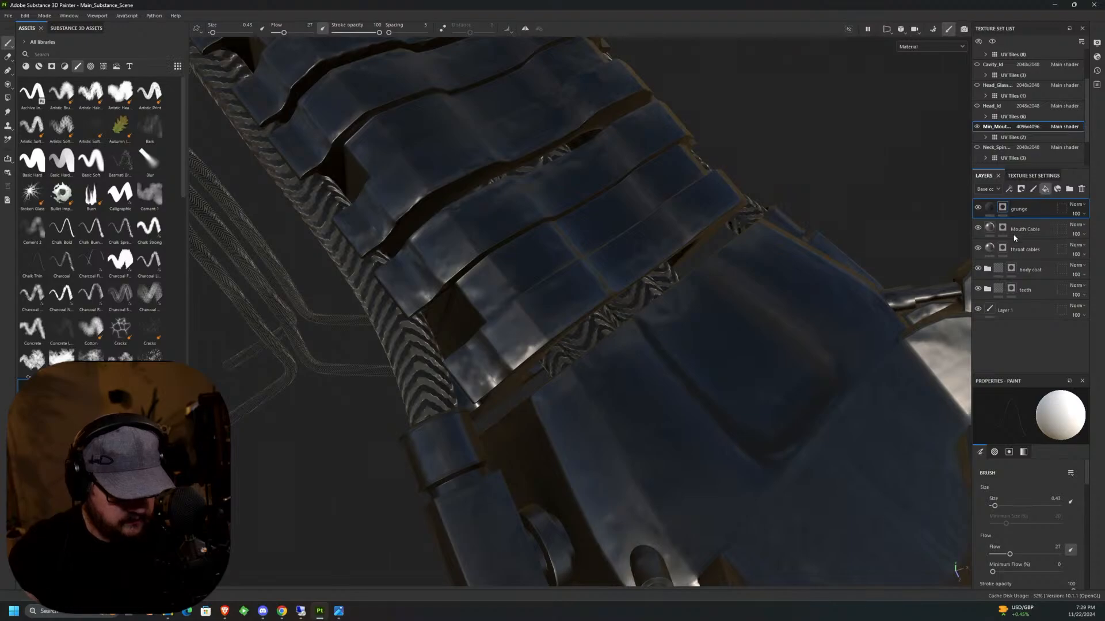
# Add a fill layer with a black mask above the grunge layer and set its base color to bright green, 54FF00.
pyautogui.click(1046, 192)
pyautogui.click(1021, 189)
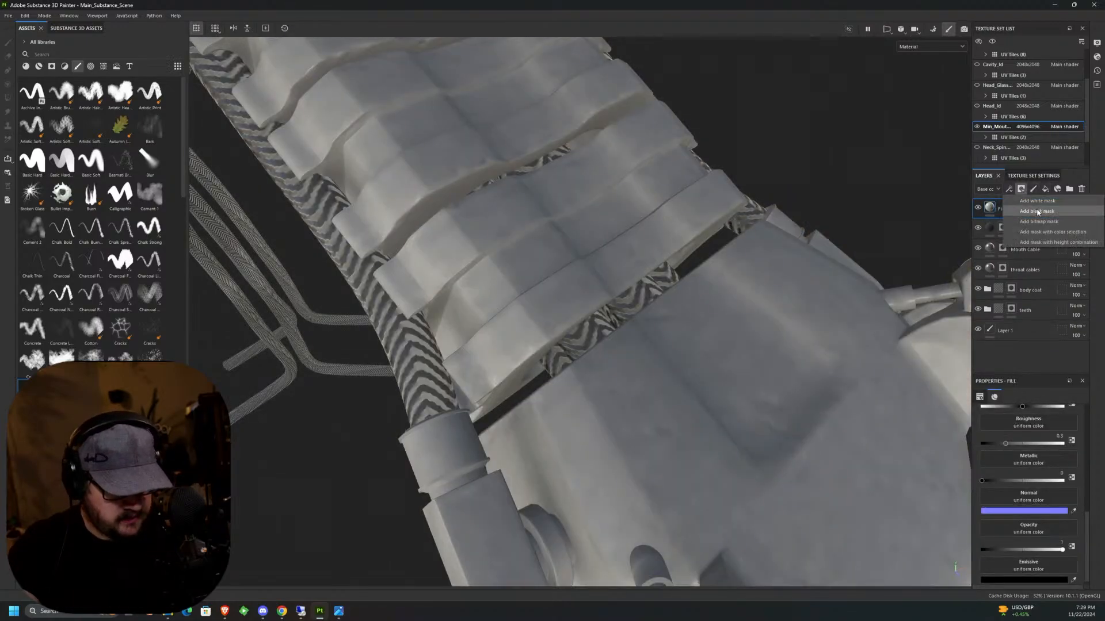
pyautogui.click(1037, 212)
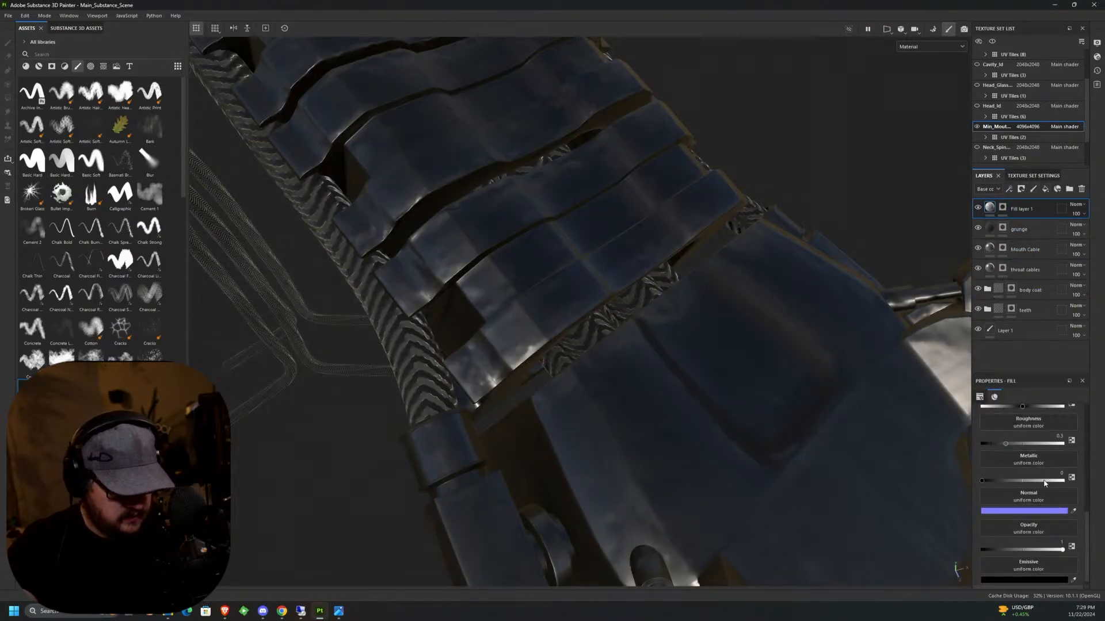
pyautogui.scroll(5, 1087, 516)
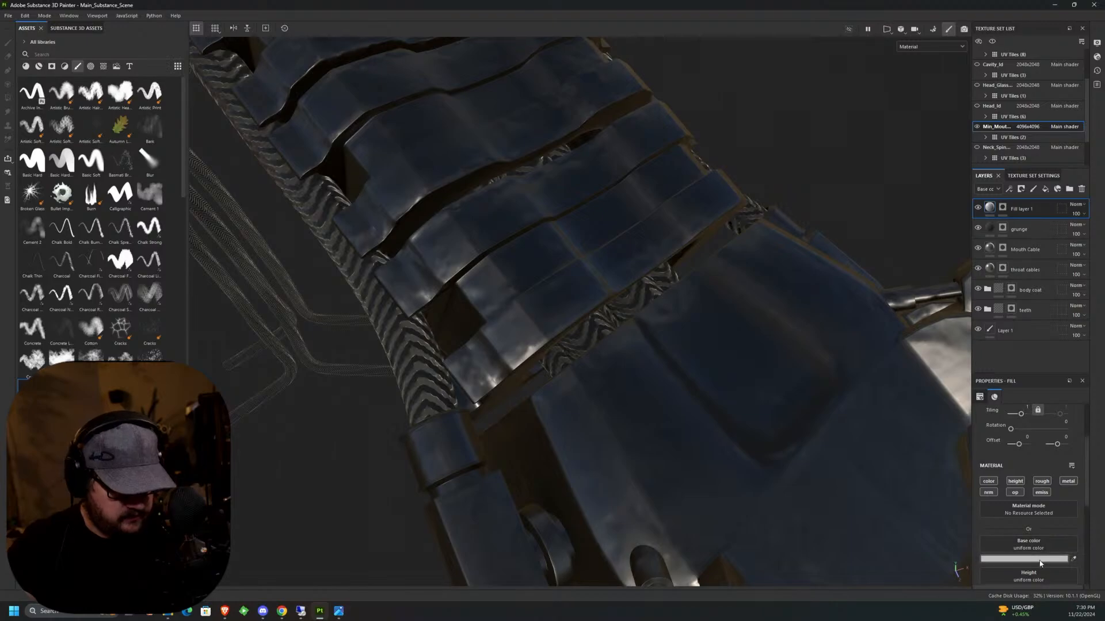
pyautogui.click(1024, 559)
pyautogui.click(1023, 523)
pyautogui.moveTo(991, 504); pyautogui.dragTo(1027, 444)
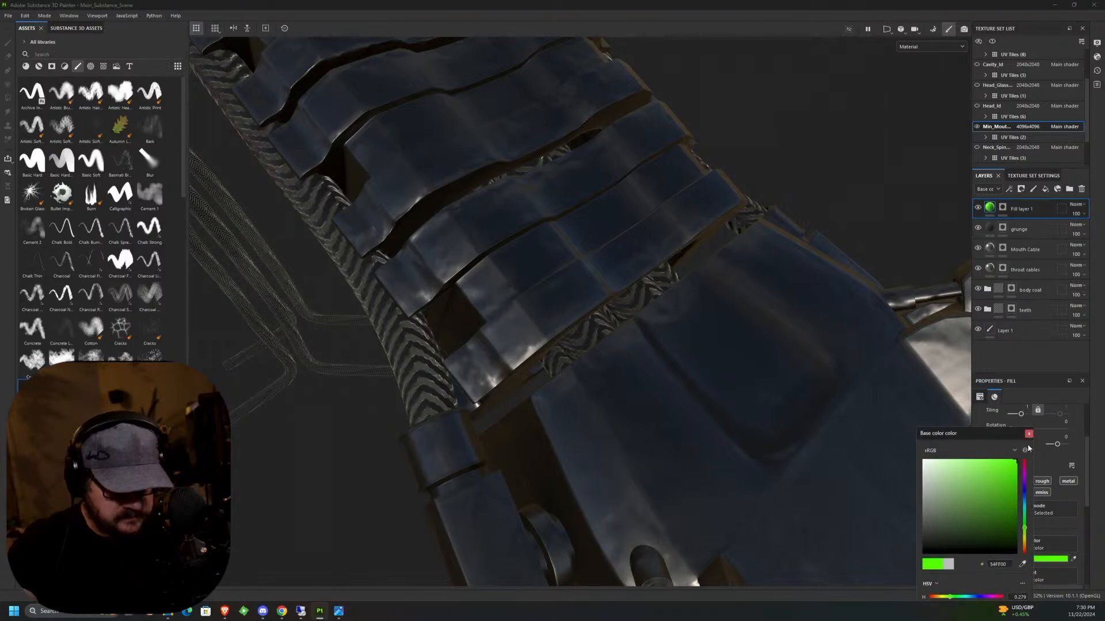
pyautogui.click(1027, 434)
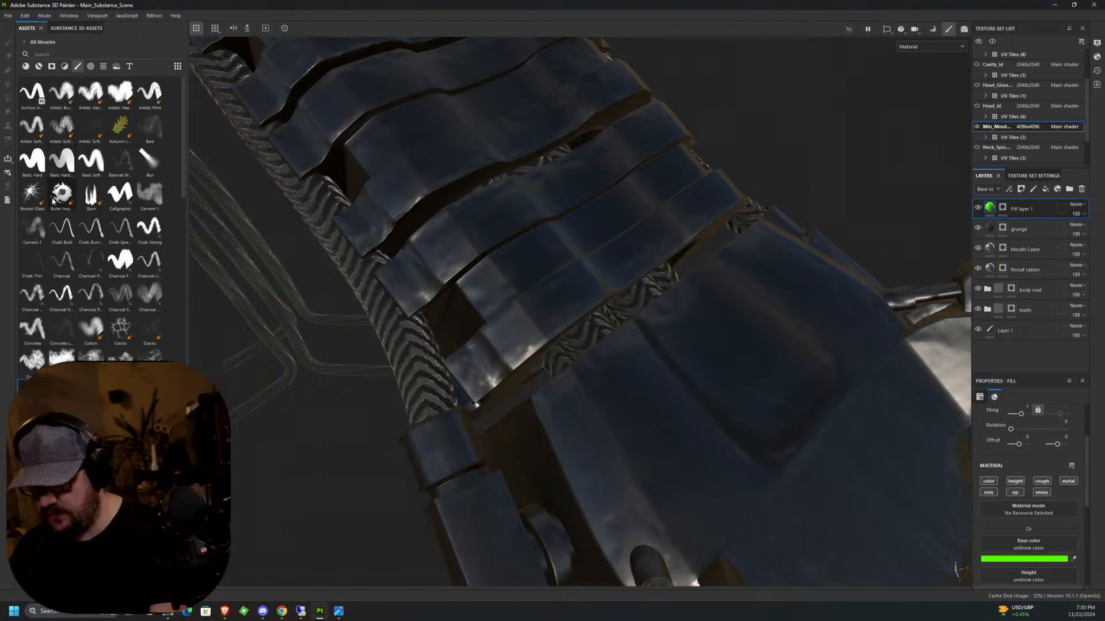
# Choose the Basic Hard brush and paint a small green marker in the new layer's mask on the neck plate nearest the head.
pyautogui.click(29, 161)
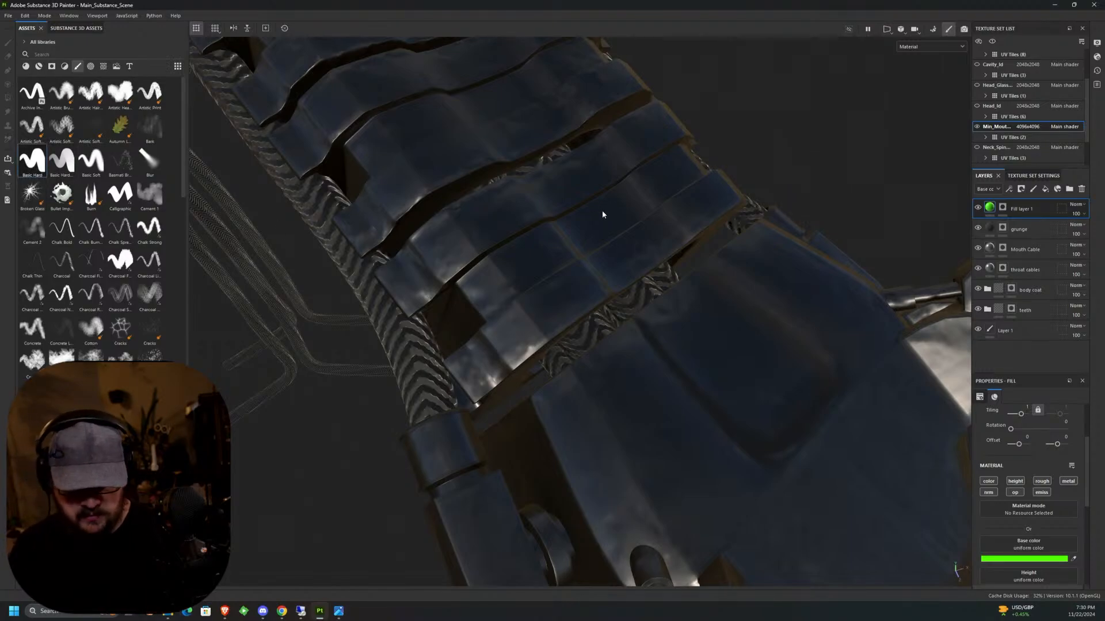
pyautogui.click(1002, 208)
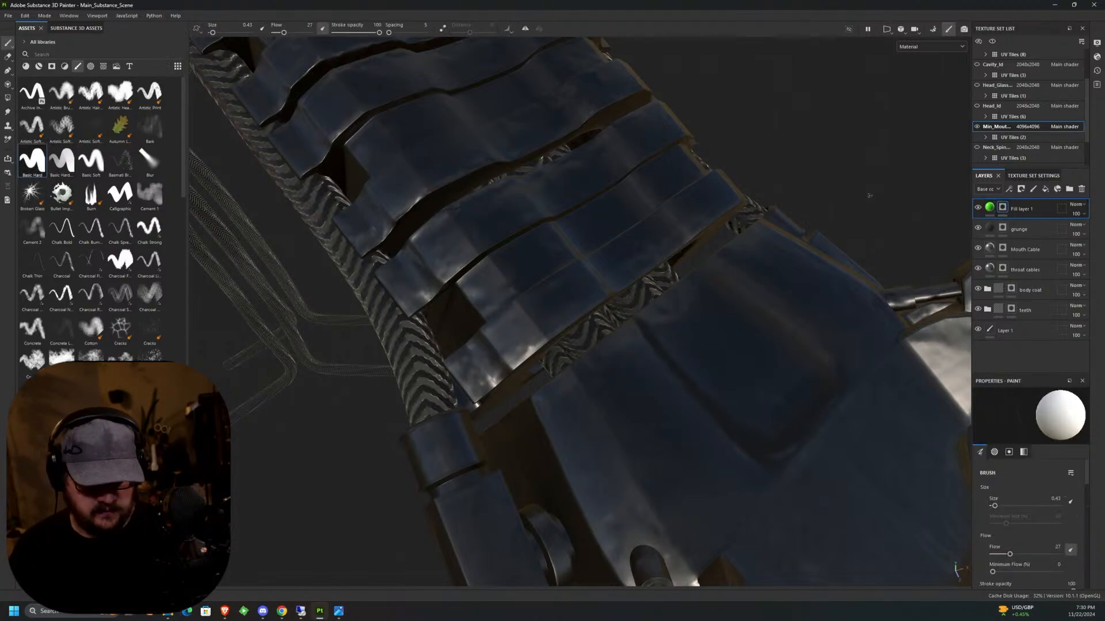
pyautogui.moveTo(607, 214)
pyautogui.mouseDown()
pyautogui.moveTo(589, 229)
pyautogui.moveTo(616, 224)
pyautogui.moveTo(609, 217)
pyautogui.mouseUp()
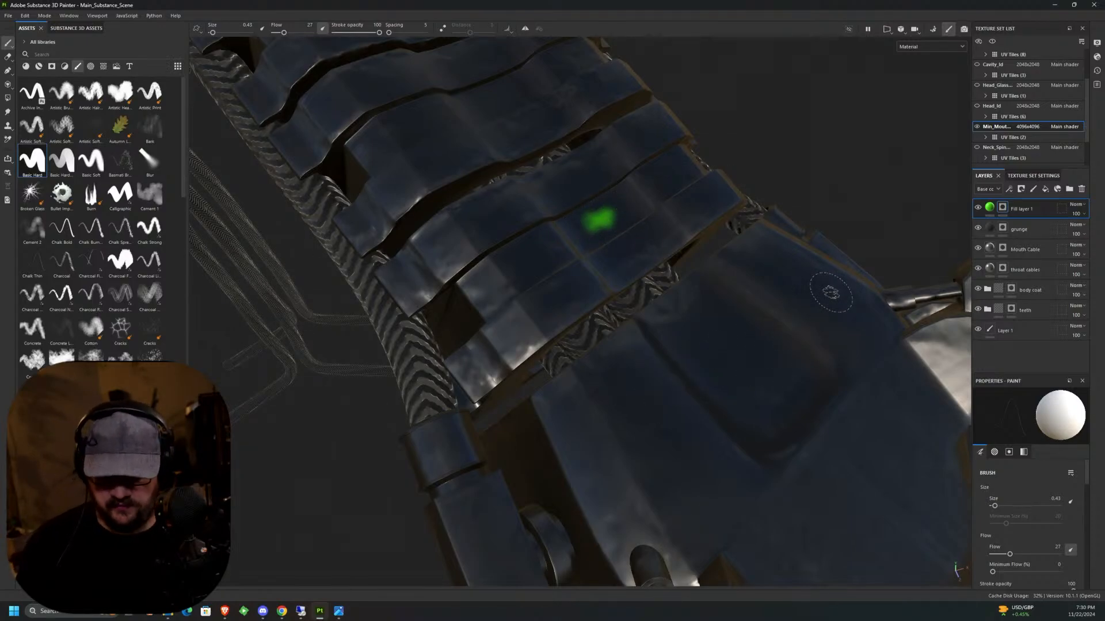
# Switch the viewport to the 2D UV layout and locate the island that carries the green marker.
pyautogui.scroll(-5, 592, 246)
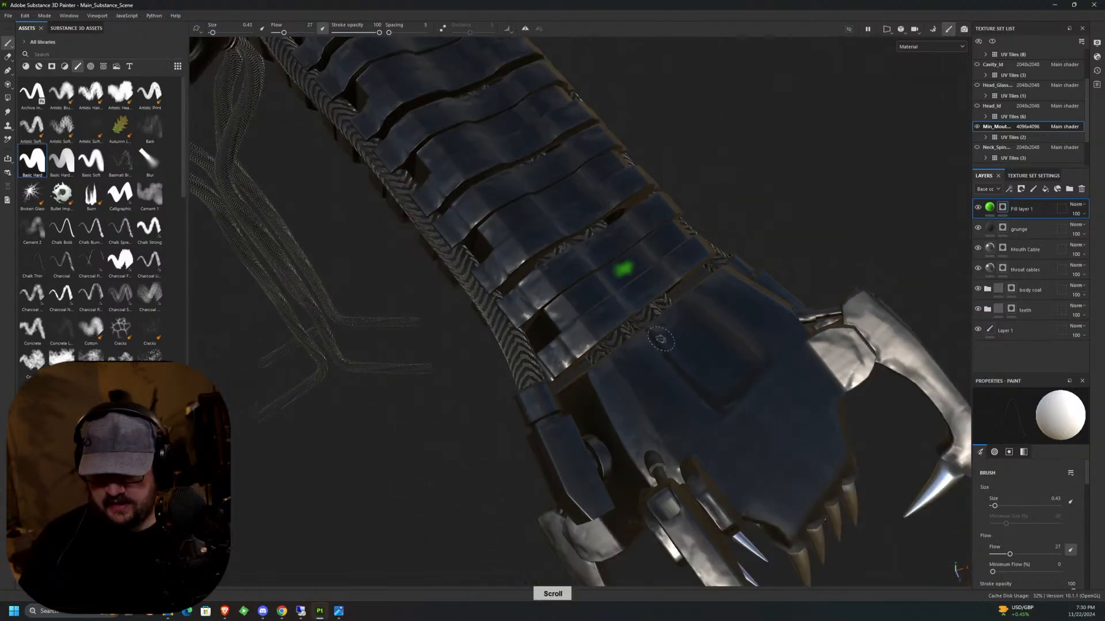
pyautogui.keyDown('alt'); pyautogui.moveTo(731, 379); pyautogui.dragTo(734, 291); pyautogui.keyUp('alt')
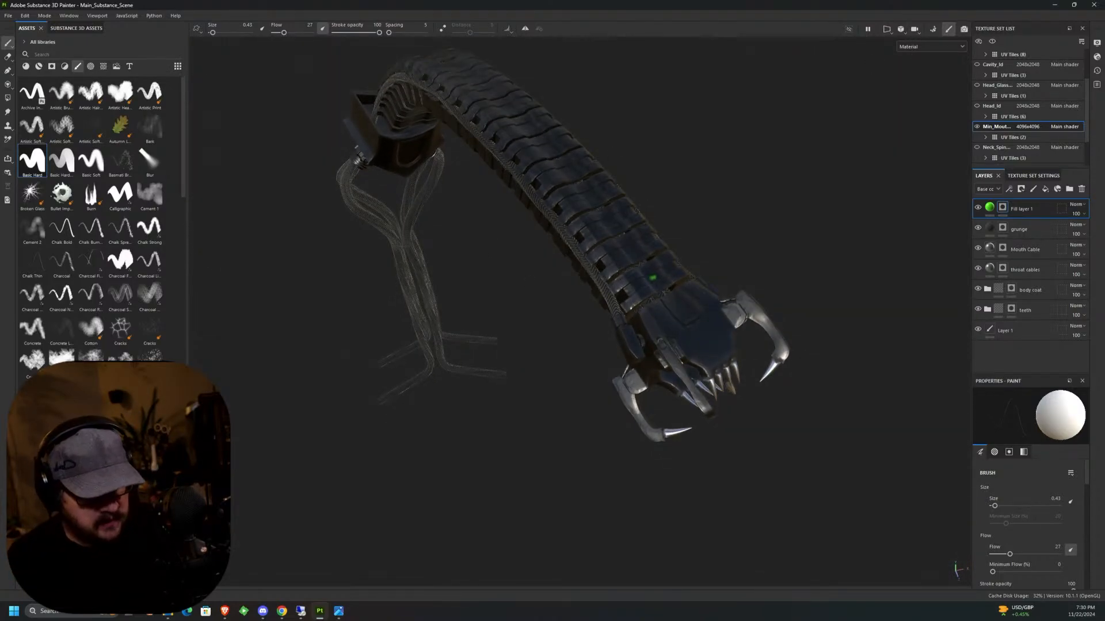
pyautogui.click(887, 31)
pyautogui.click(896, 47)
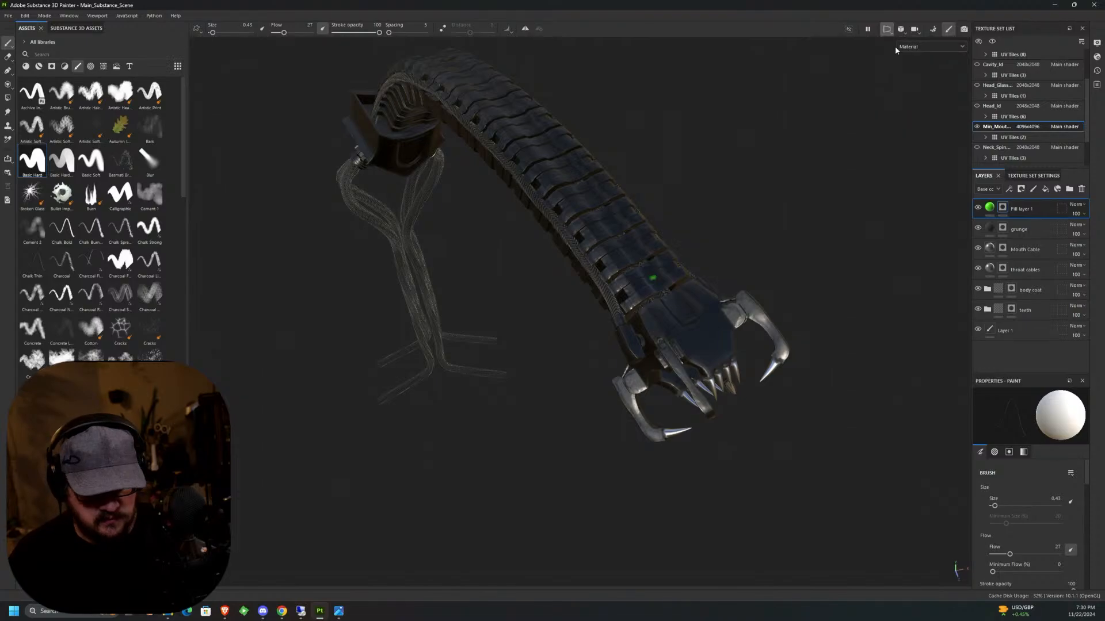
pyautogui.keyDown('alt'); pyautogui.moveTo(797, 262); pyautogui.dragTo(834, 371, button='middle'); pyautogui.keyUp('alt')
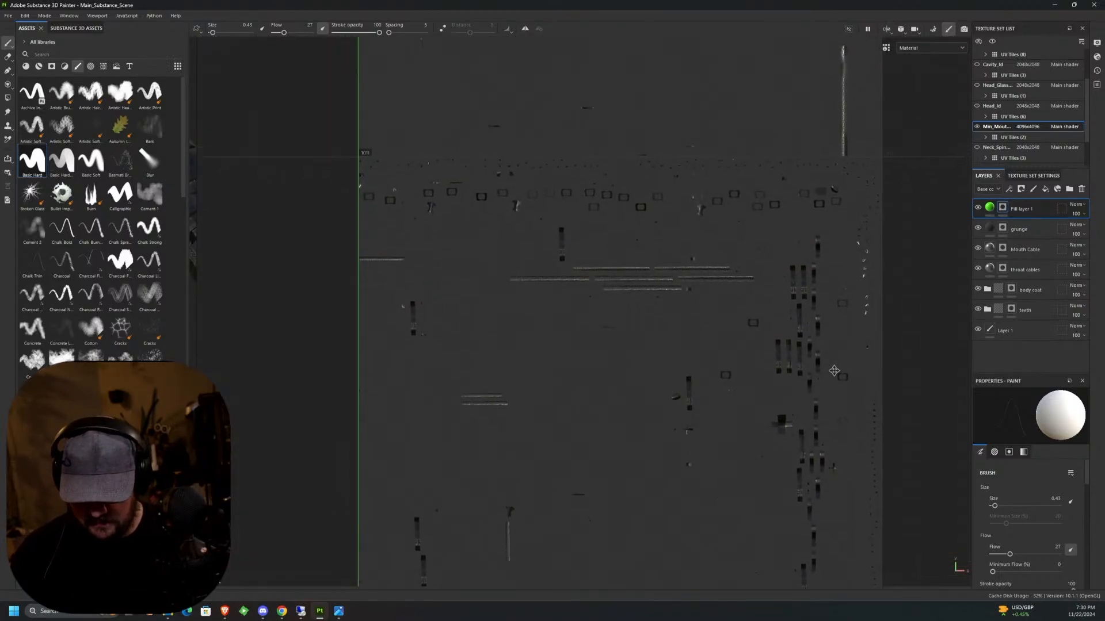
pyautogui.scroll(5, 800, 355)
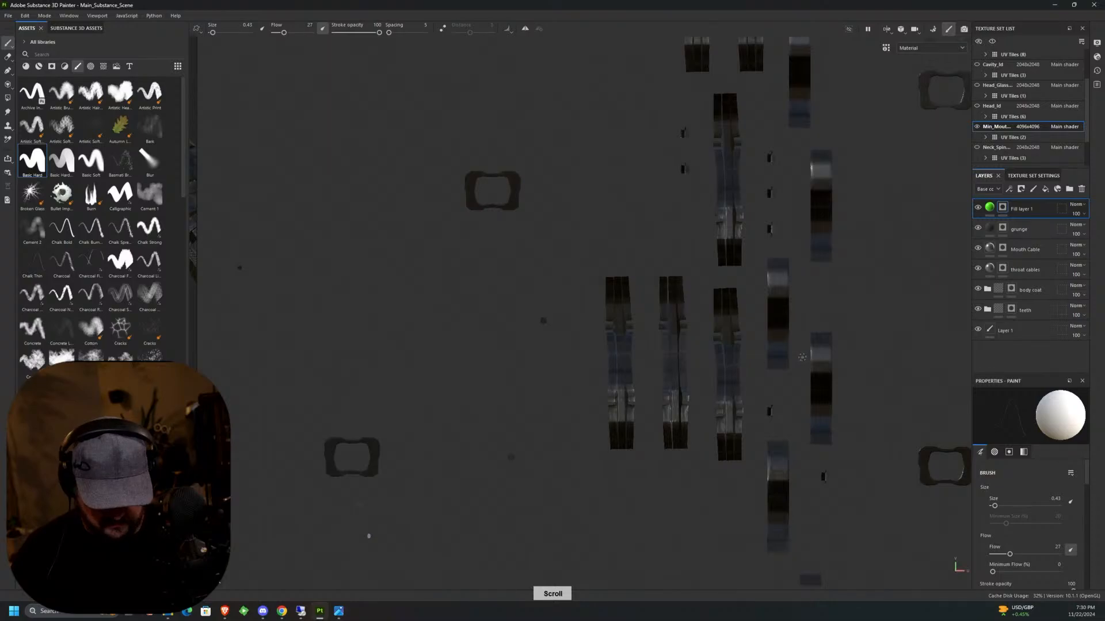
pyautogui.scroll(-2, 801, 359)
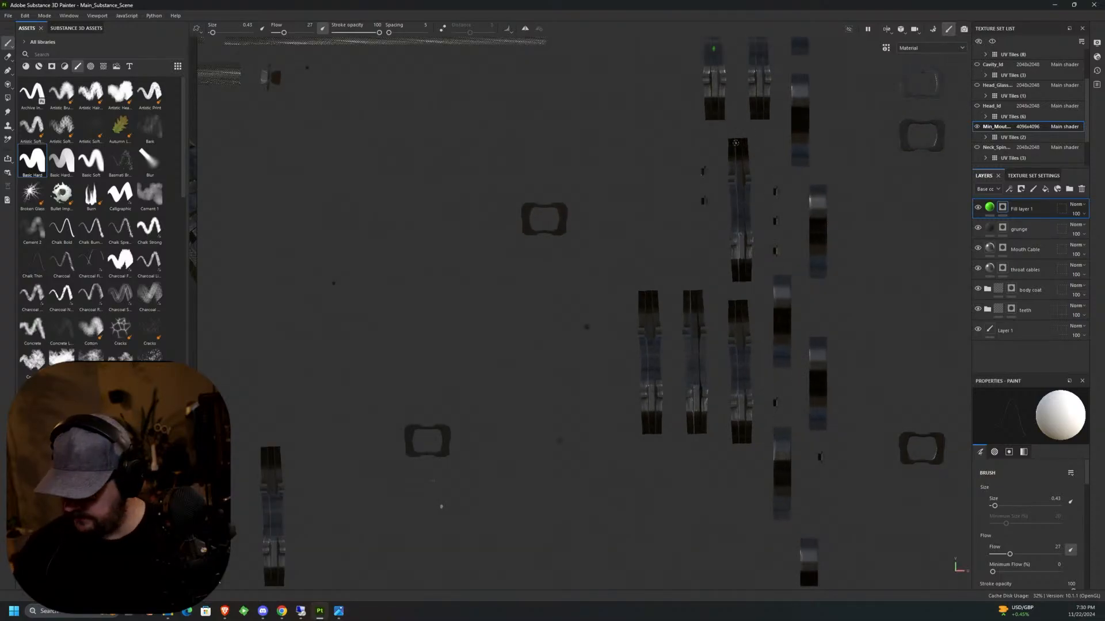
pyautogui.scroll(2, 717, 239)
pyautogui.scroll(3, 717, 240)
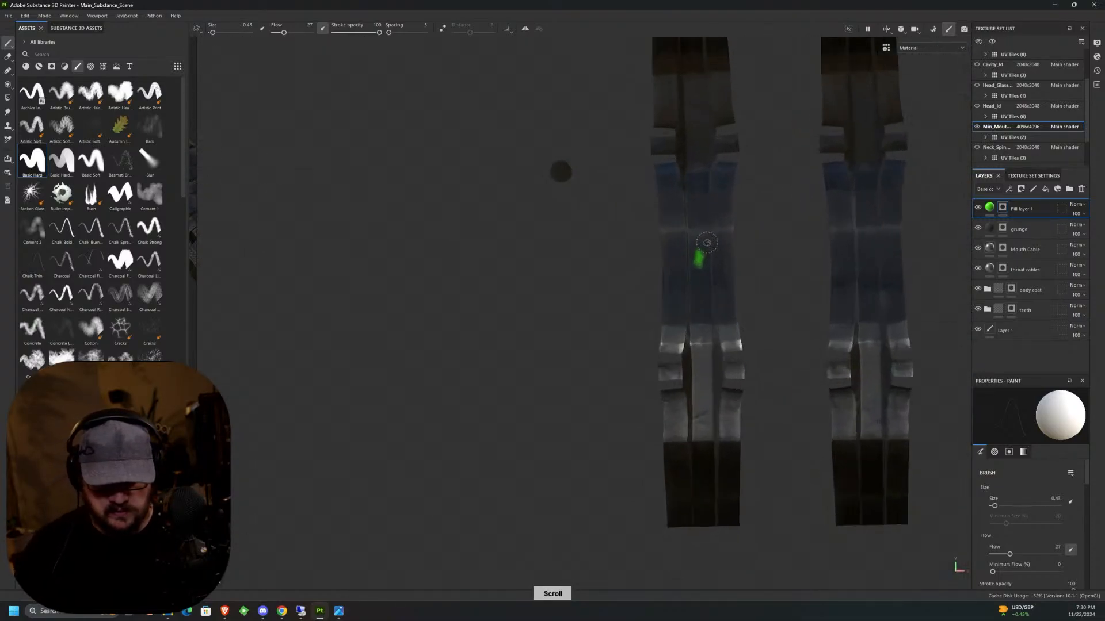
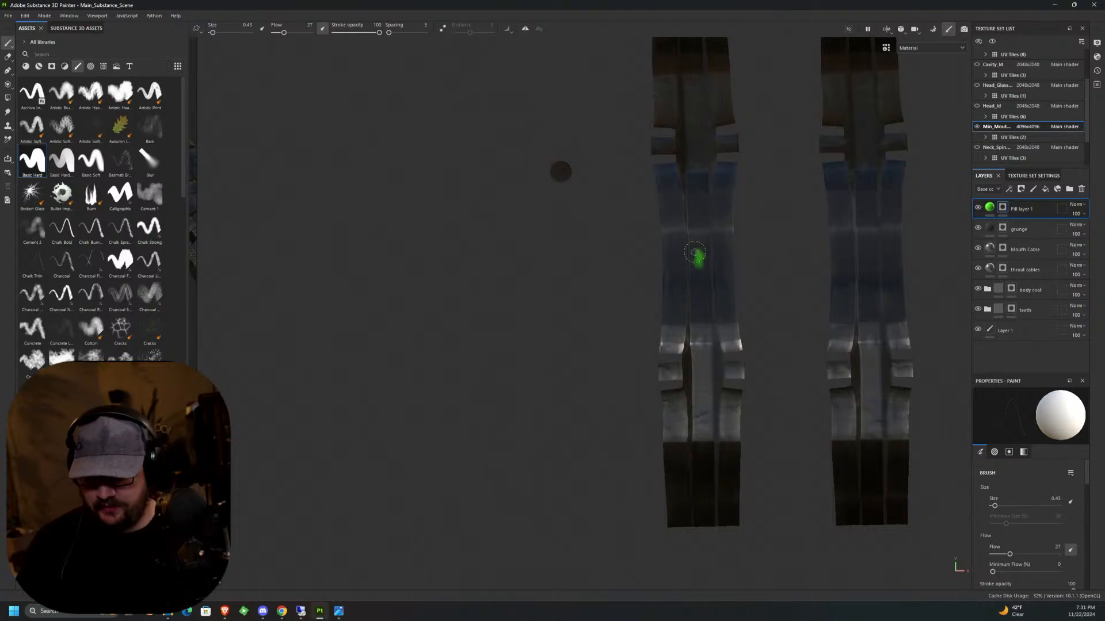
# Change the green marker fill layer's base color to dark grey, 505050.
pyautogui.moveTo(753, 272)
pyautogui.mouseDown(button='middle')
pyautogui.moveTo(691, 242)
pyautogui.moveTo(670, 215)
pyautogui.mouseUp(button='middle')
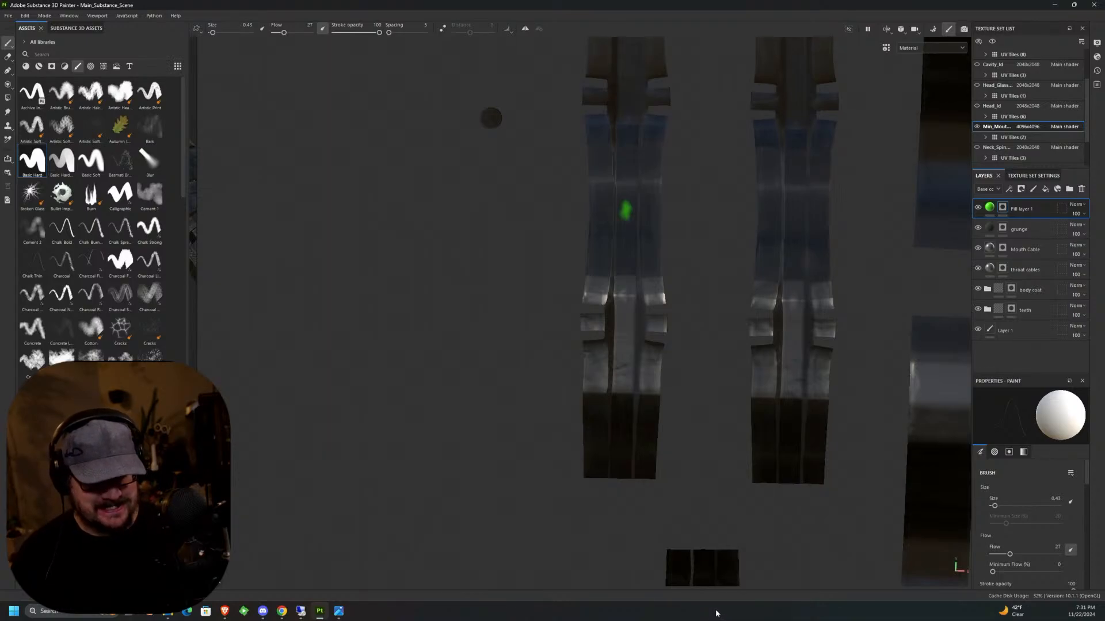
pyautogui.click(989, 210)
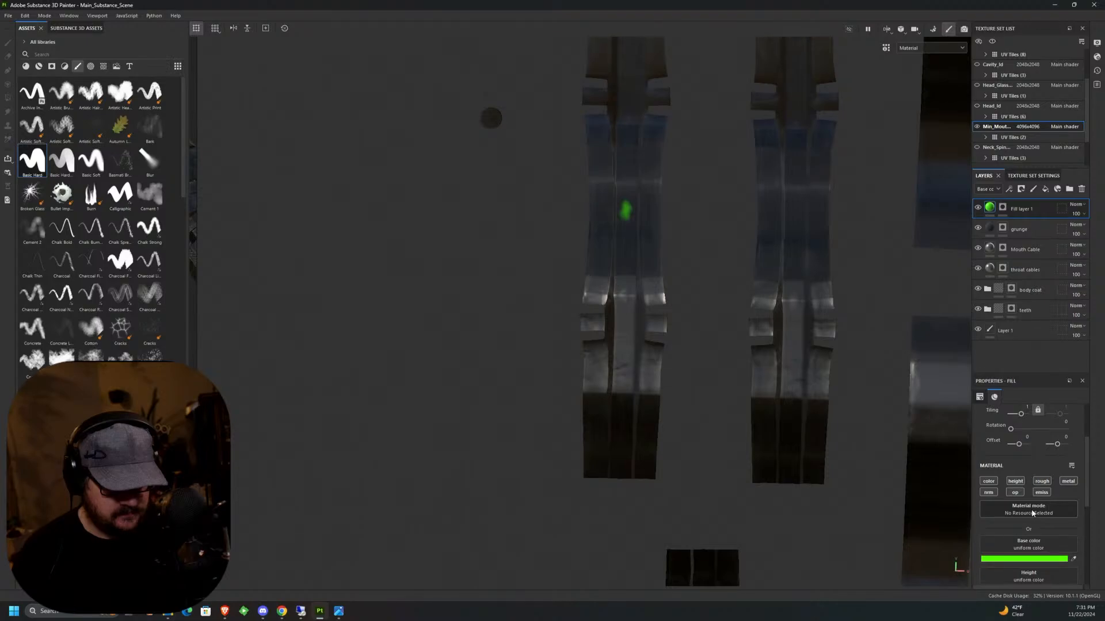
pyautogui.click(1030, 559)
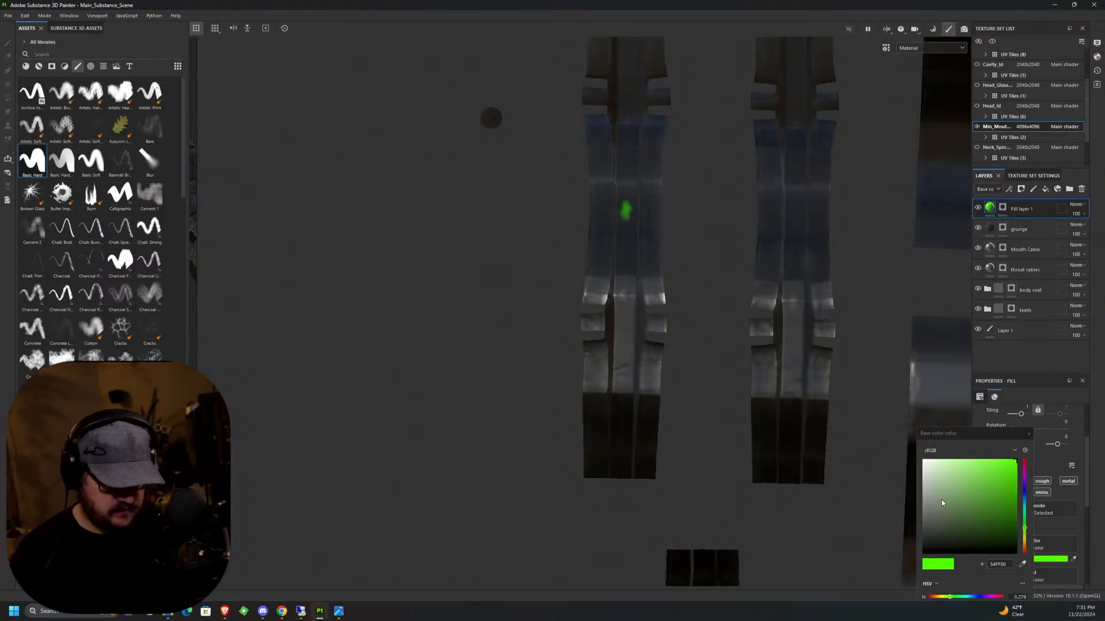
pyautogui.moveTo(931, 522); pyautogui.dragTo(920, 523)
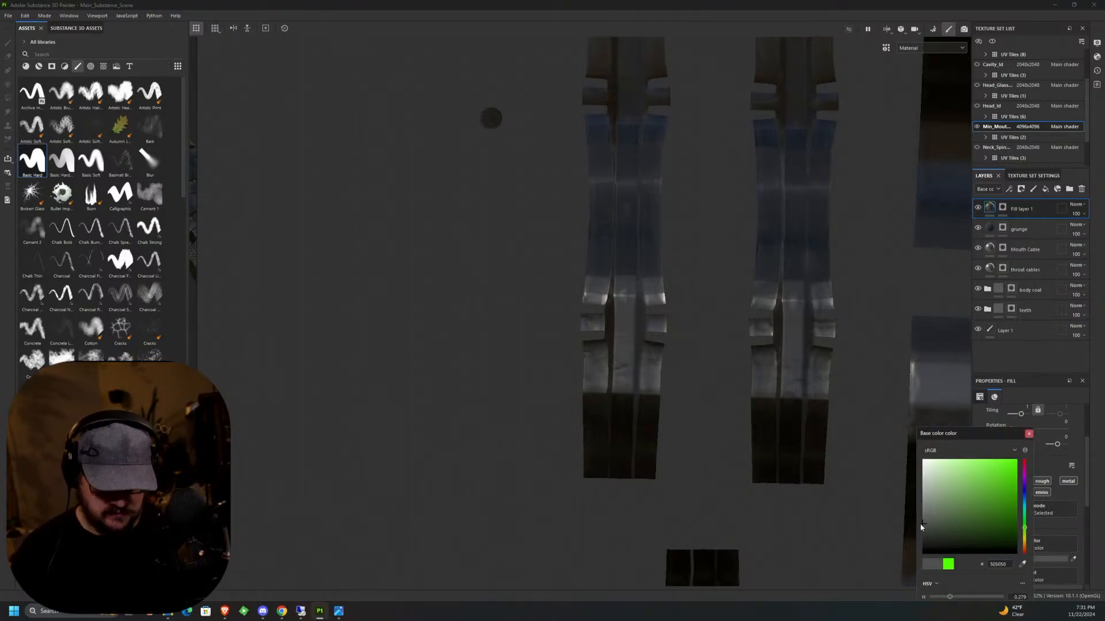
pyautogui.click(1029, 434)
# Set the fill layer's metallic to 1 and roughness to about 0.12, and make its base color a lighter grey.
pyautogui.scroll(-5, 1028, 468)
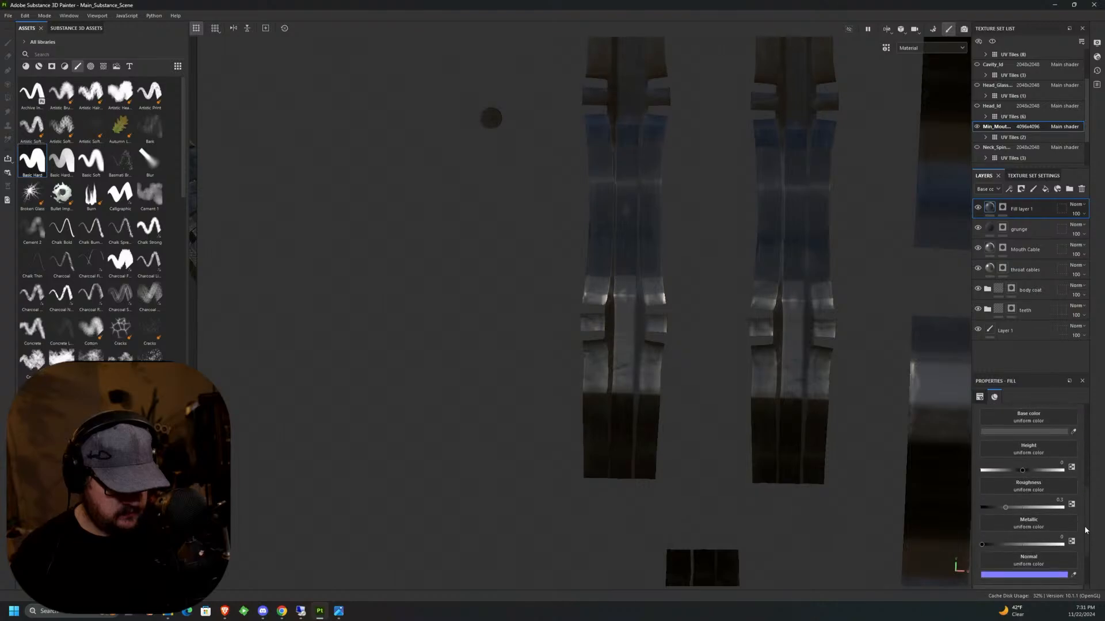
pyautogui.moveTo(1000, 542); pyautogui.dragTo(1066, 547)
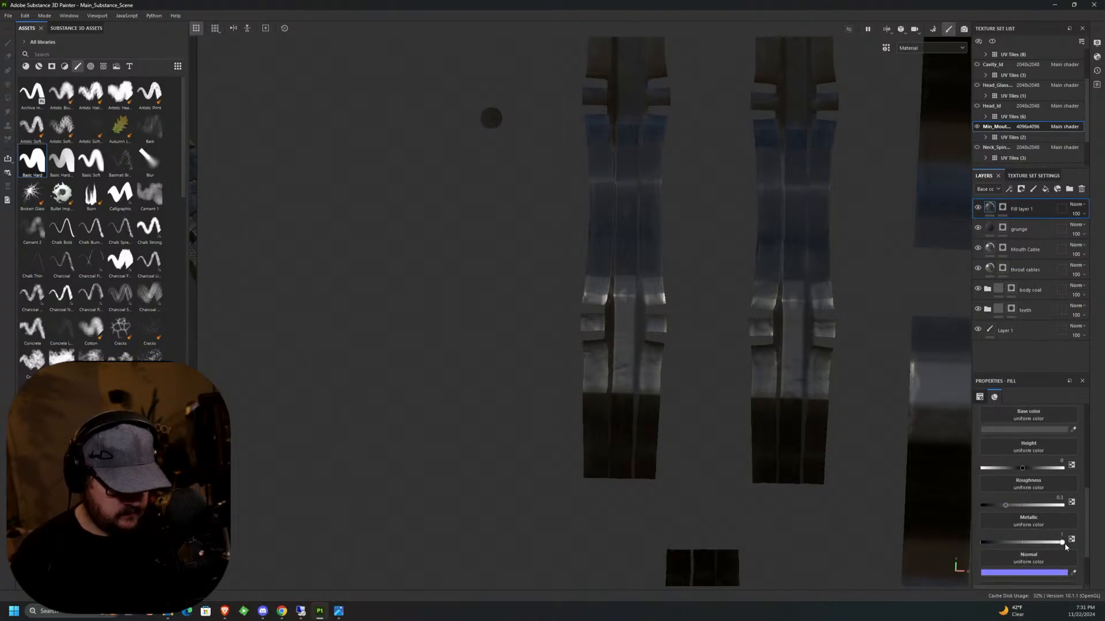
pyautogui.moveTo(1004, 503); pyautogui.dragTo(999, 508)
pyautogui.scroll(5, 1069, 512)
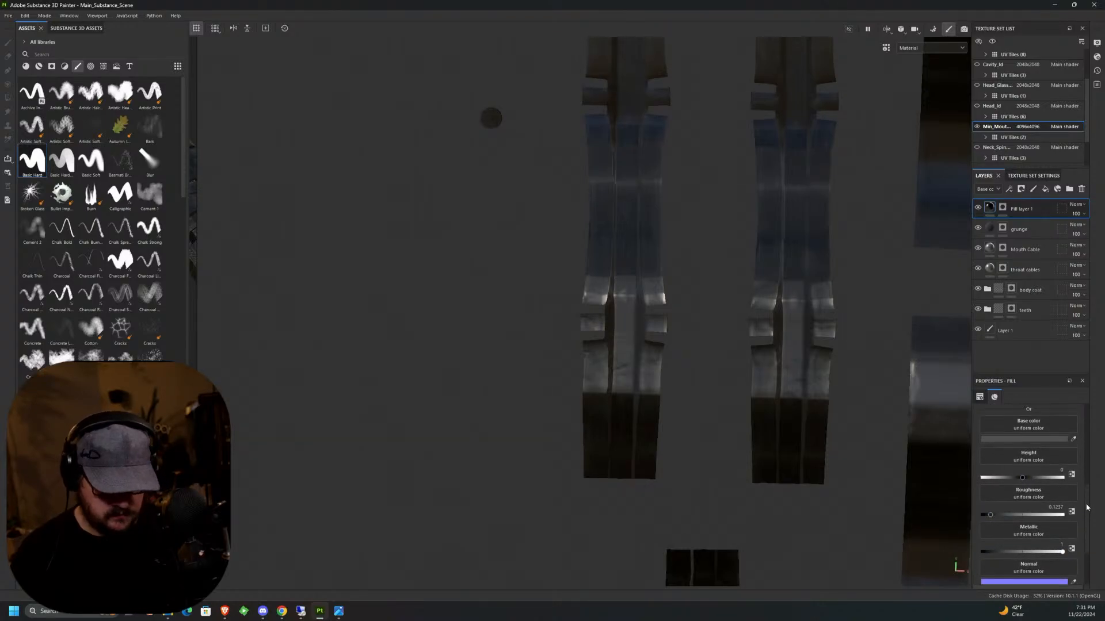
pyautogui.click(1048, 517)
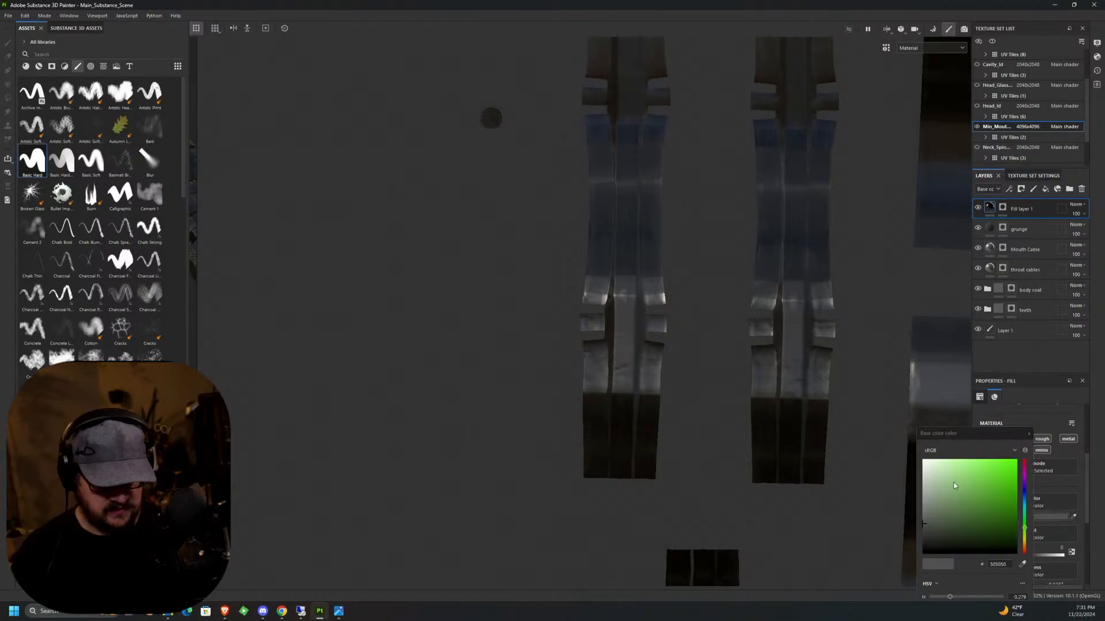
pyautogui.moveTo(924, 520); pyautogui.dragTo(924, 503)
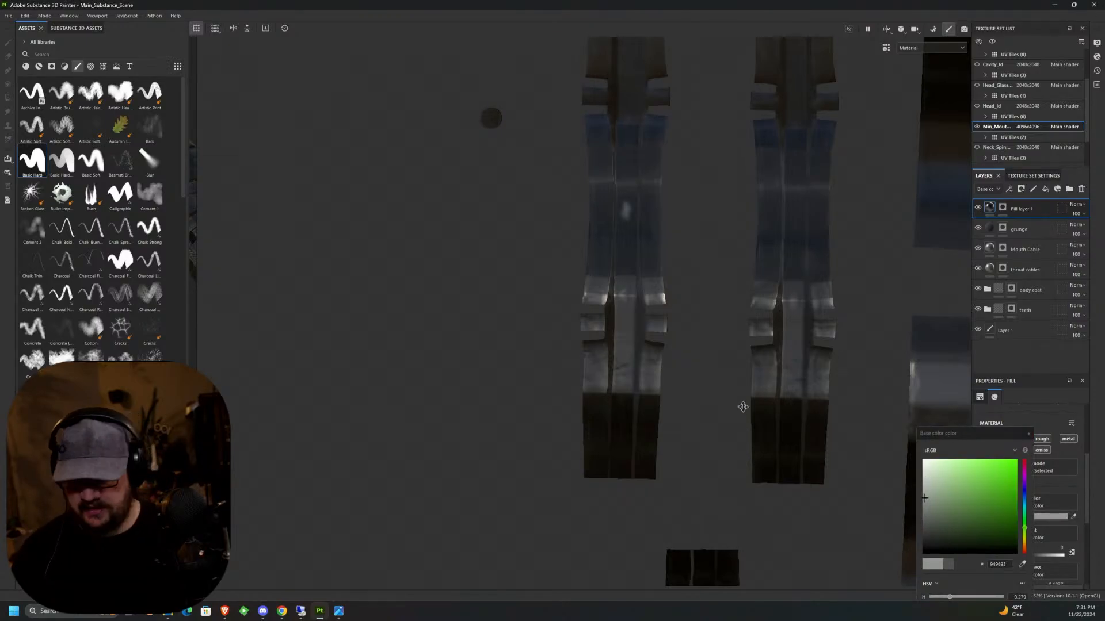
# Use Polygon Fill in the fill layer's mask to fill the marked UV island's central strip, from the side-tab notch down past the marker.
pyautogui.click(1002, 208)
pyautogui.click(8, 98)
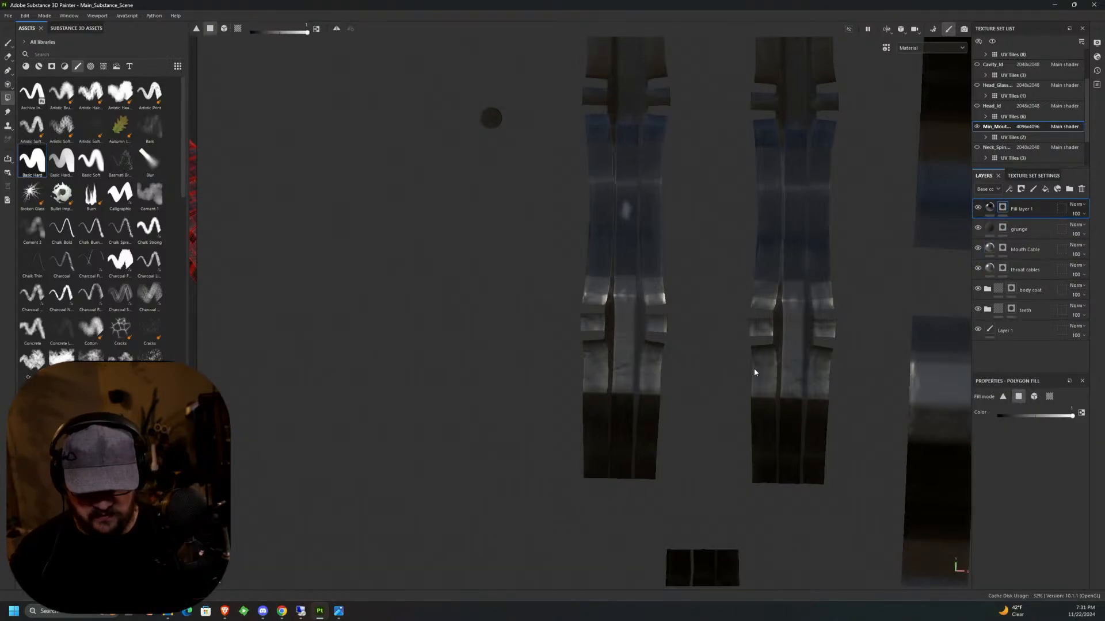
pyautogui.moveTo(754, 368); pyautogui.dragTo(671, 333, button='middle')
pyautogui.scroll(3, 589, 113)
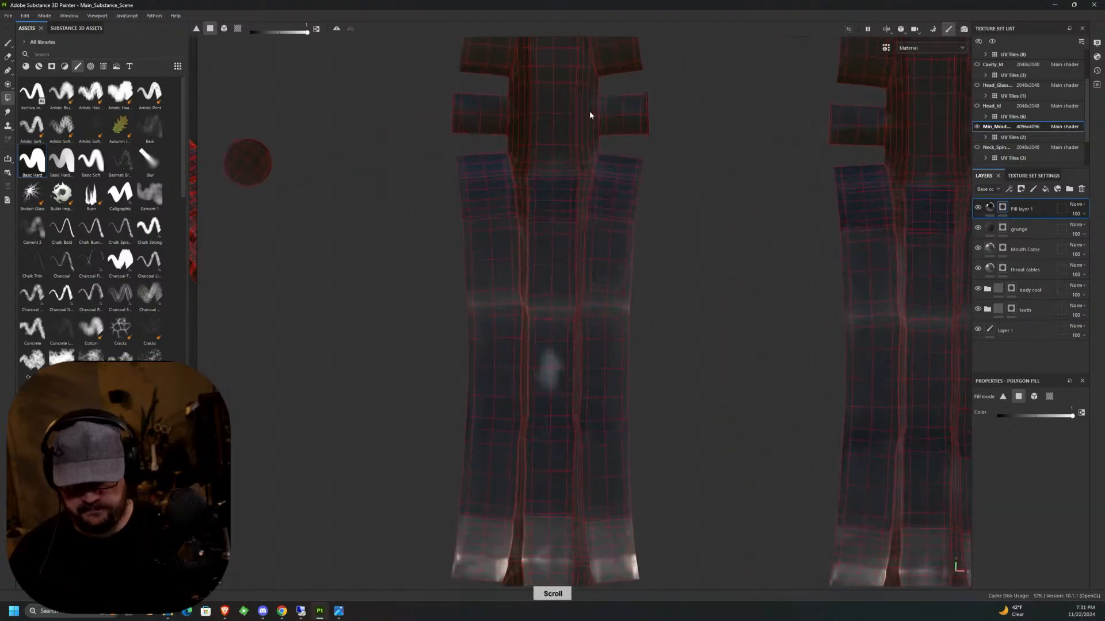
pyautogui.moveTo(533, 184); pyautogui.dragTo(554, 244)
pyautogui.moveTo(541, 129); pyautogui.dragTo(558, 343)
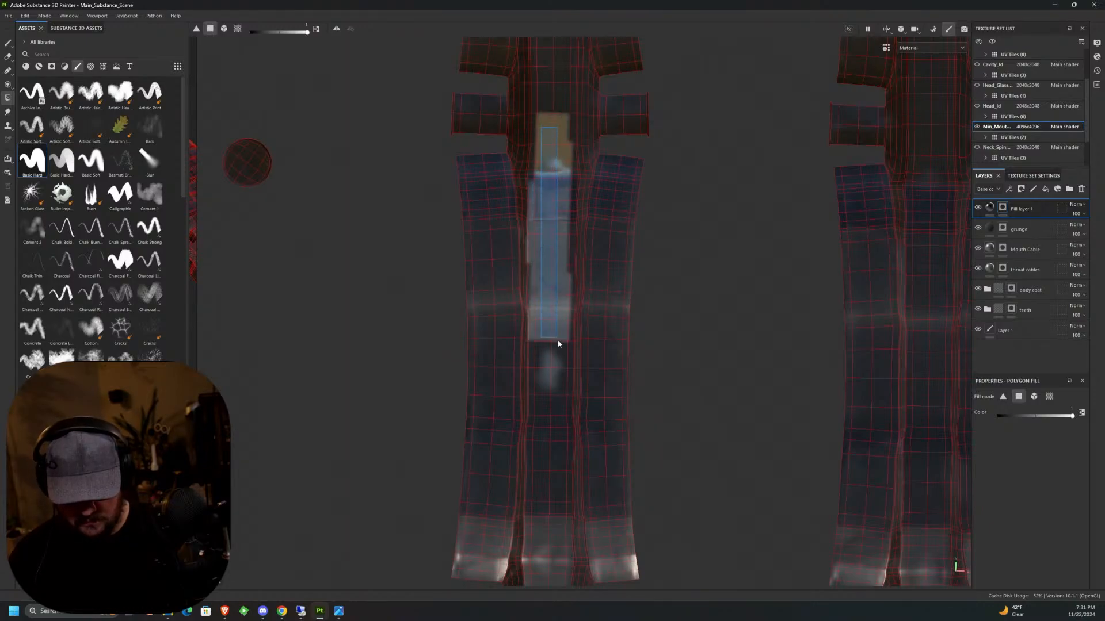
pyautogui.moveTo(556, 387); pyautogui.dragTo(555, 493)
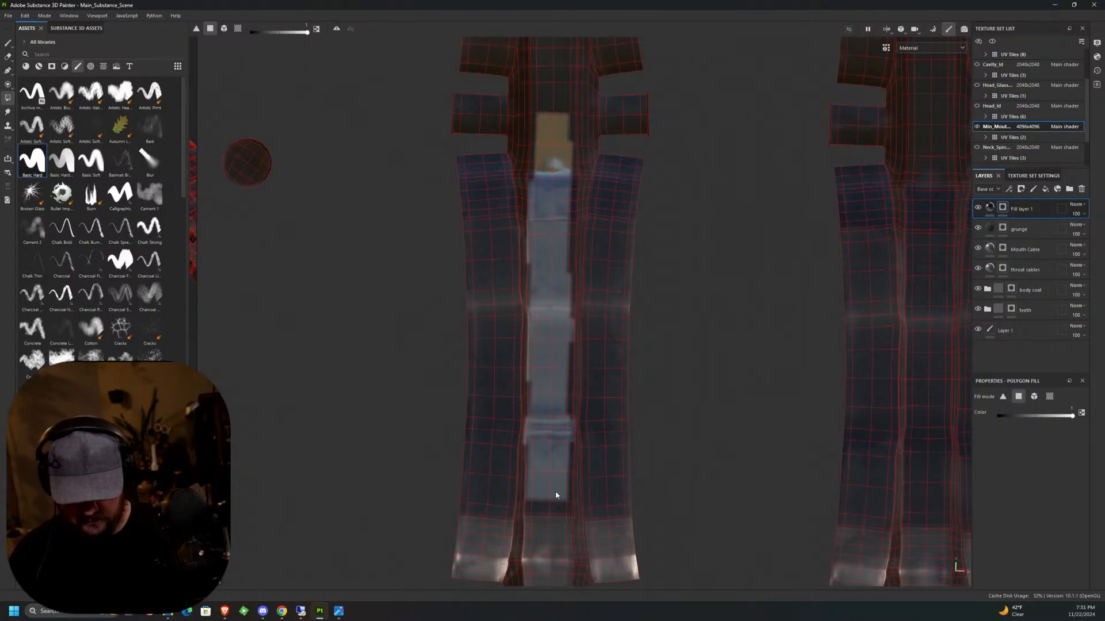
# Fill the missed polygons along the central strip's edges and extend the filled strip upward past the side tabs.
pyautogui.moveTo(531, 413); pyautogui.dragTo(528, 412)
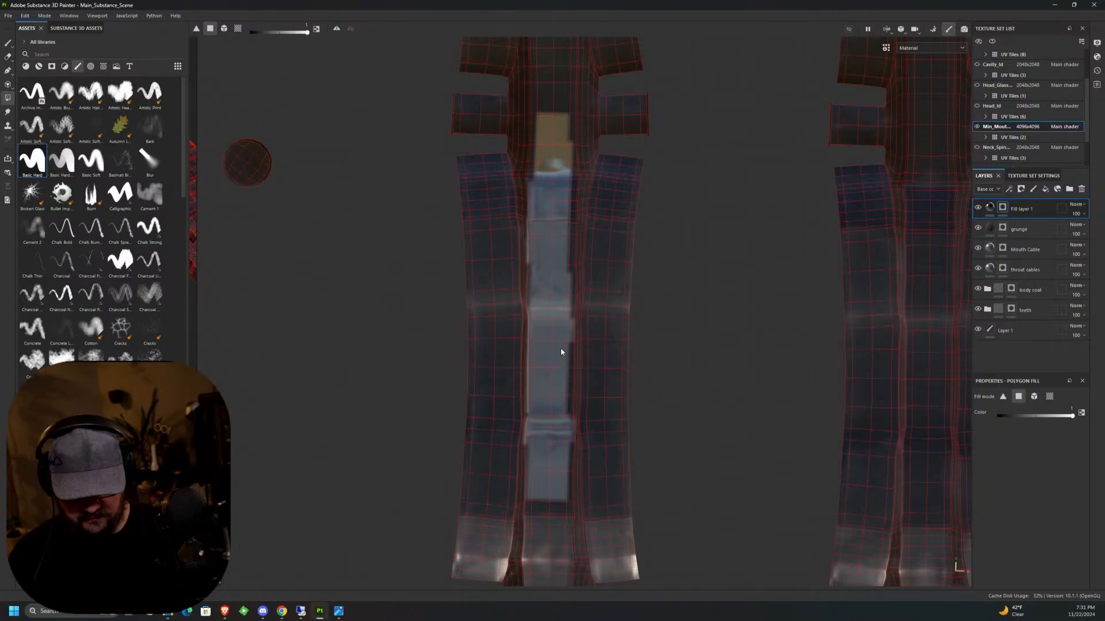
pyautogui.moveTo(567, 409); pyautogui.dragTo(568, 409)
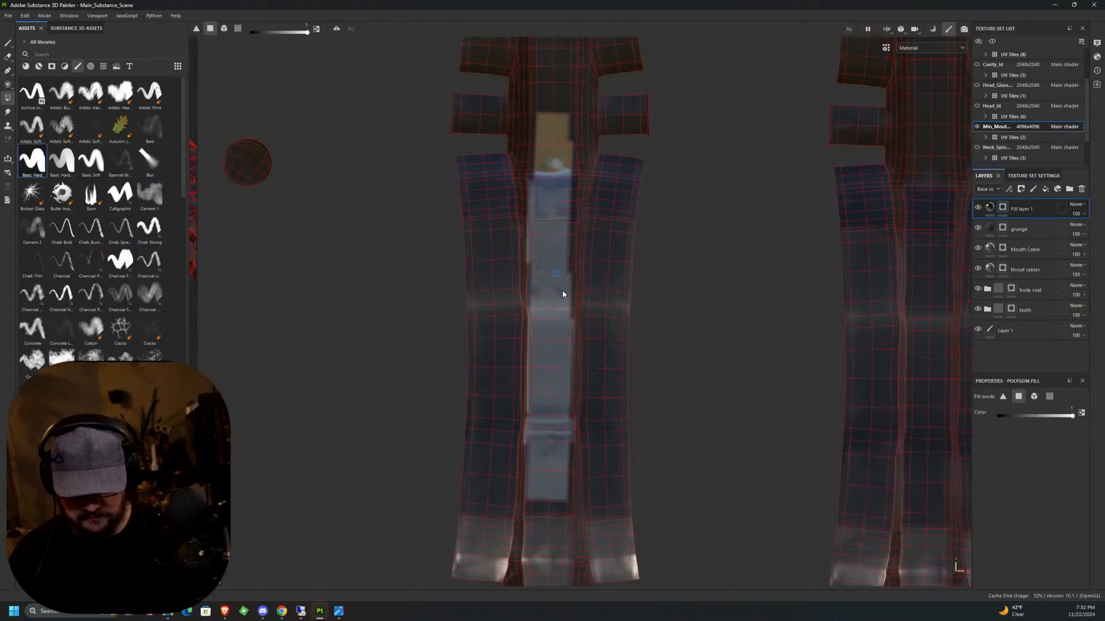
pyautogui.moveTo(562, 294); pyautogui.dragTo(562, 286)
pyautogui.moveTo(562, 201); pyautogui.dragTo(570, 248)
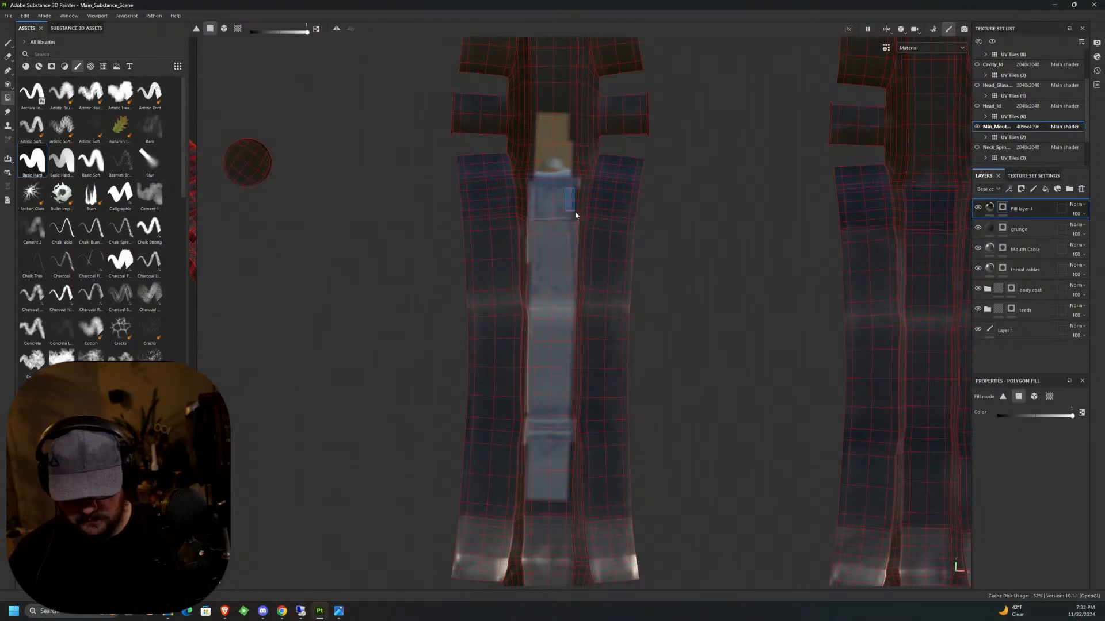
pyautogui.moveTo(575, 236); pyautogui.dragTo(592, 370, button='middle')
pyautogui.moveTo(572, 343); pyautogui.dragTo(544, 81)
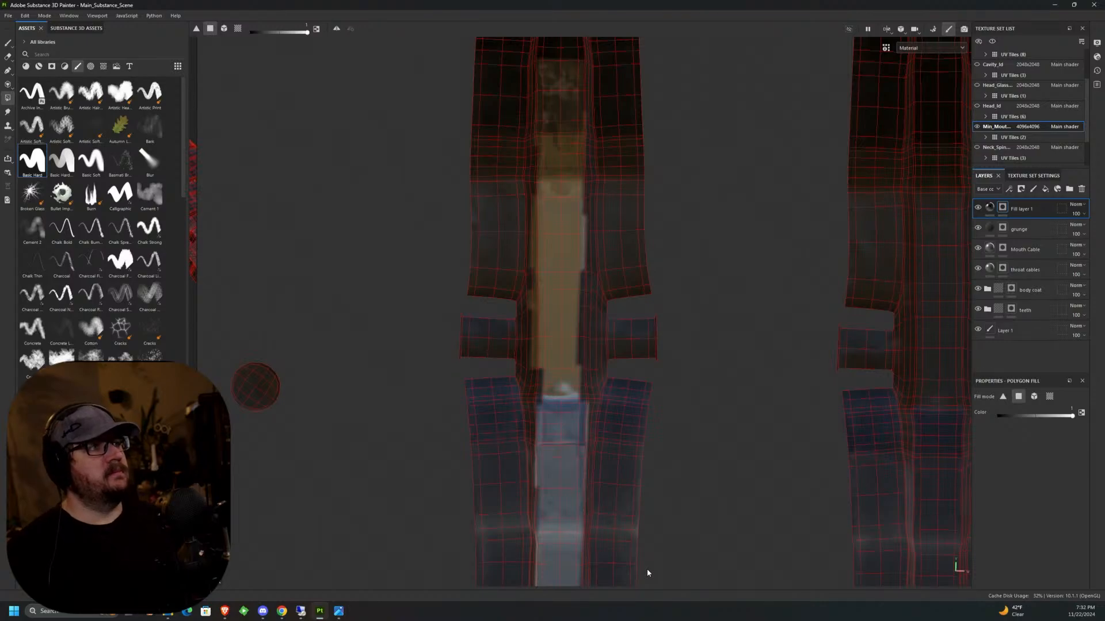
# Continue the polygon fill along the island's upper central strip, including the polygons on its left edge at the dark band.
pyautogui.scroll(2, 580, 122)
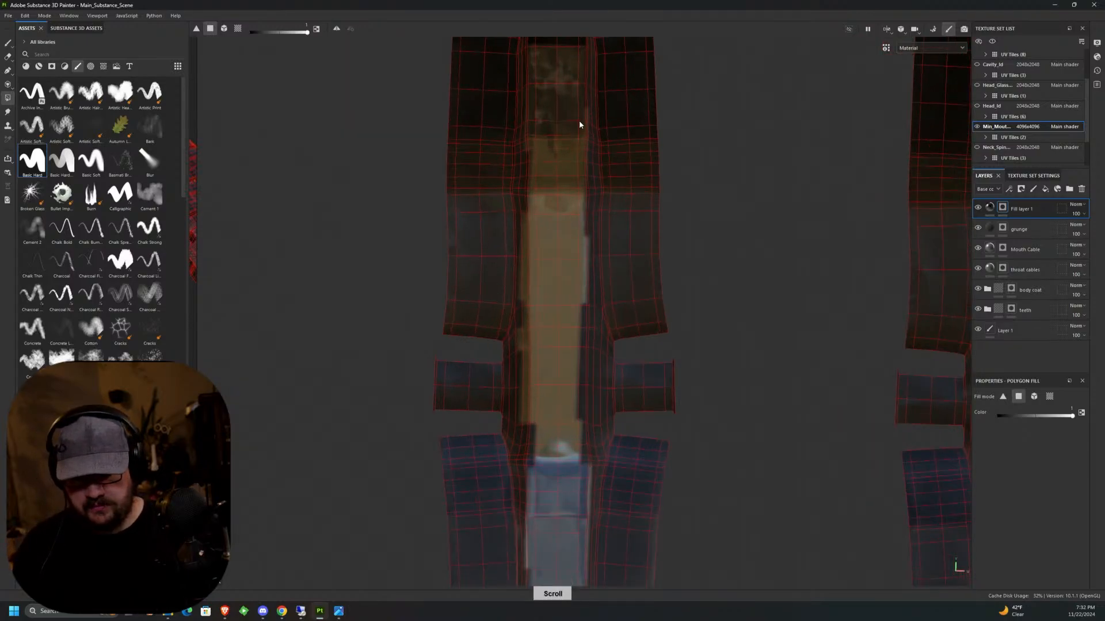
pyautogui.moveTo(601, 123); pyautogui.dragTo(598, 337, button='middle')
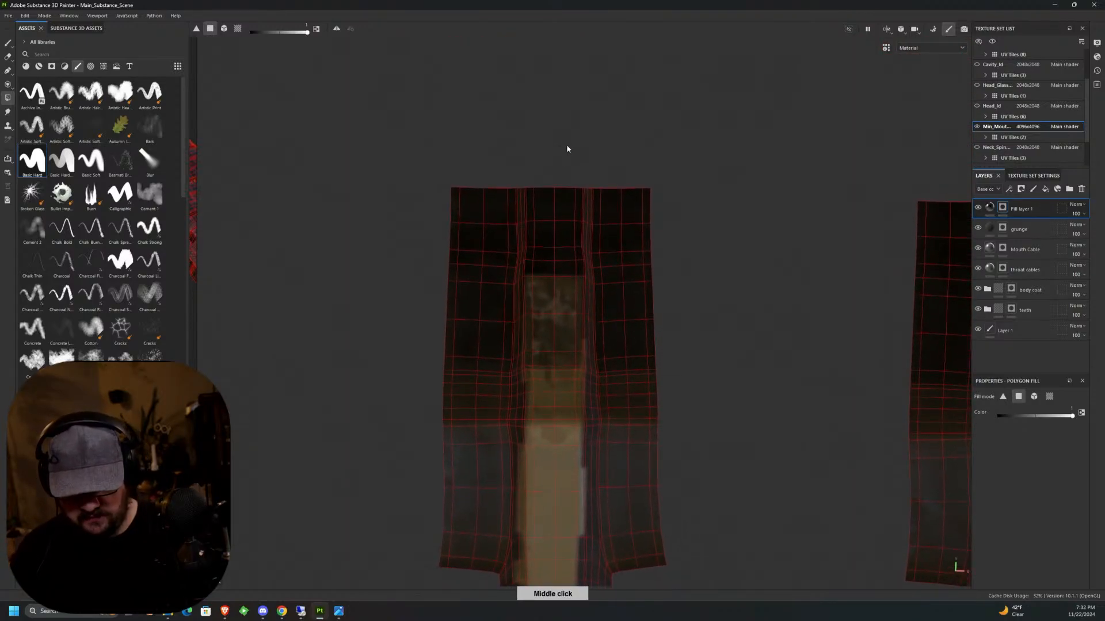
pyautogui.scroll(2, 540, 288)
pyautogui.moveTo(539, 294); pyautogui.dragTo(588, 281)
pyautogui.moveTo(577, 365); pyautogui.dragTo(592, 257, button='middle')
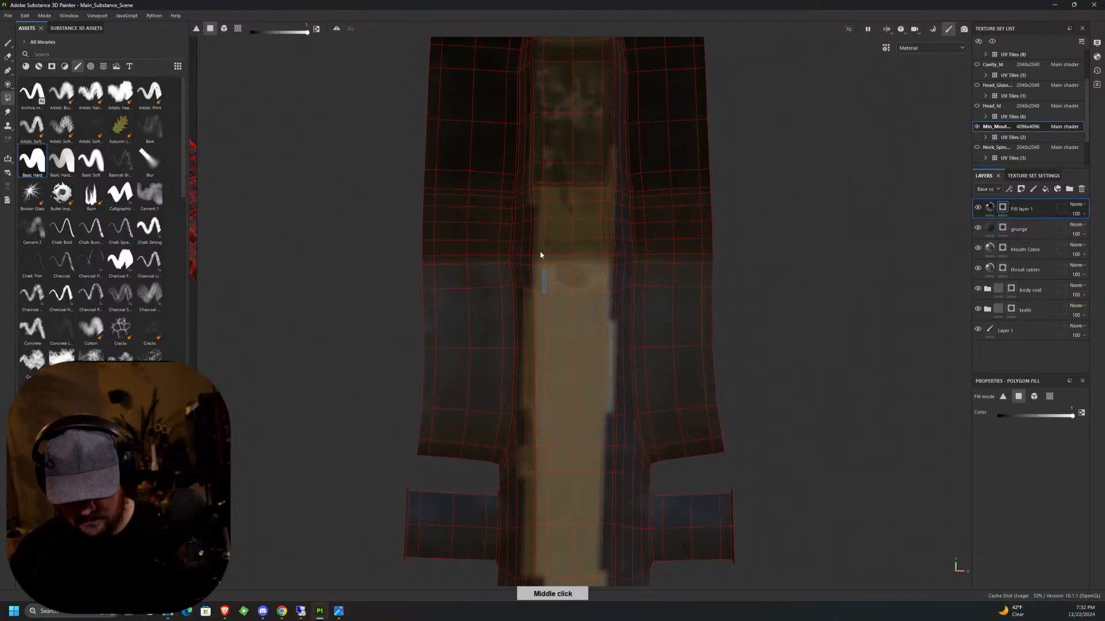
pyautogui.moveTo(540, 254); pyautogui.dragTo(535, 199)
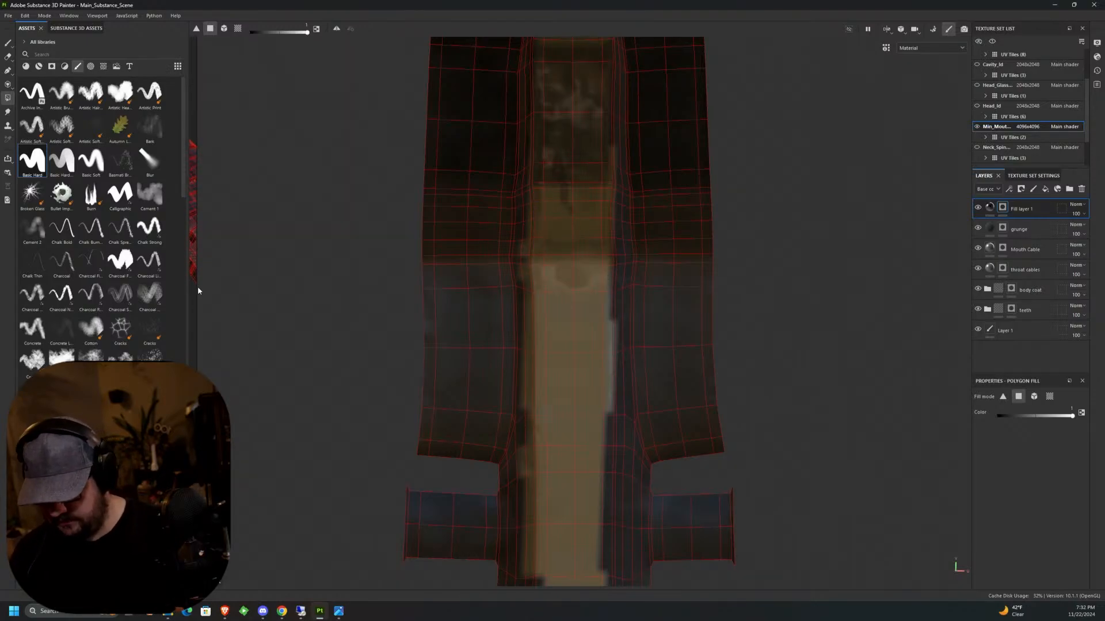
# Widen the 3D view beside the UV layout, frame the filled neck plate, and fill the upper strip's right-edge polygons.
pyautogui.moveTo(198, 286); pyautogui.dragTo(594, 285)
pyautogui.keyDown('alt'); pyautogui.moveTo(515, 337); pyautogui.dragTo(492, 325); pyautogui.keyUp('alt')
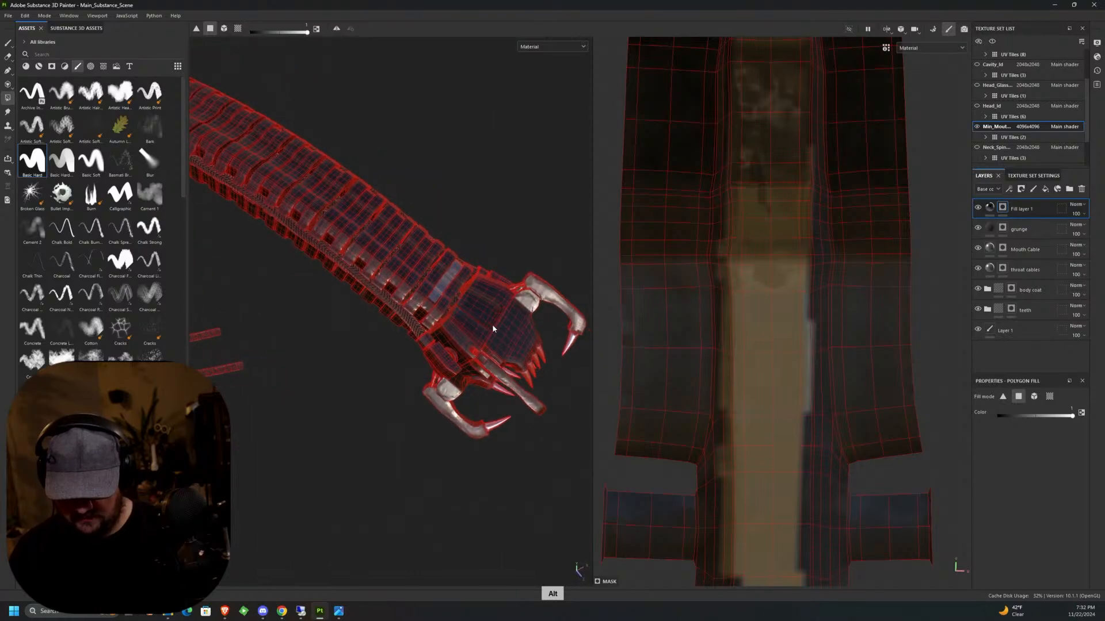
pyautogui.scroll(8, 493, 328)
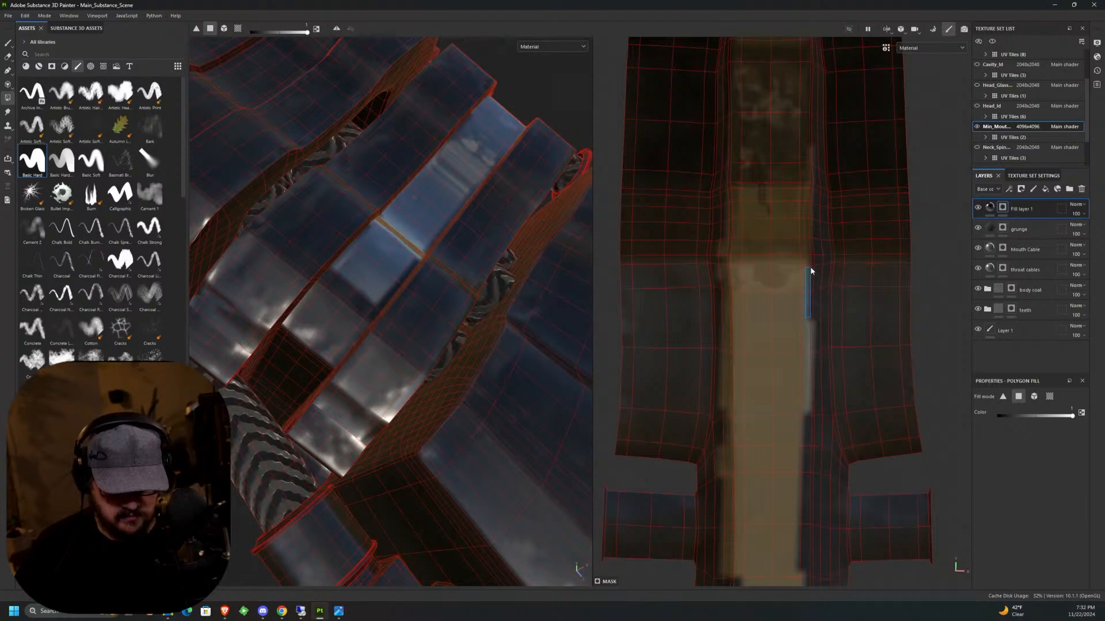
pyautogui.moveTo(804, 158); pyautogui.dragTo(809, 313)
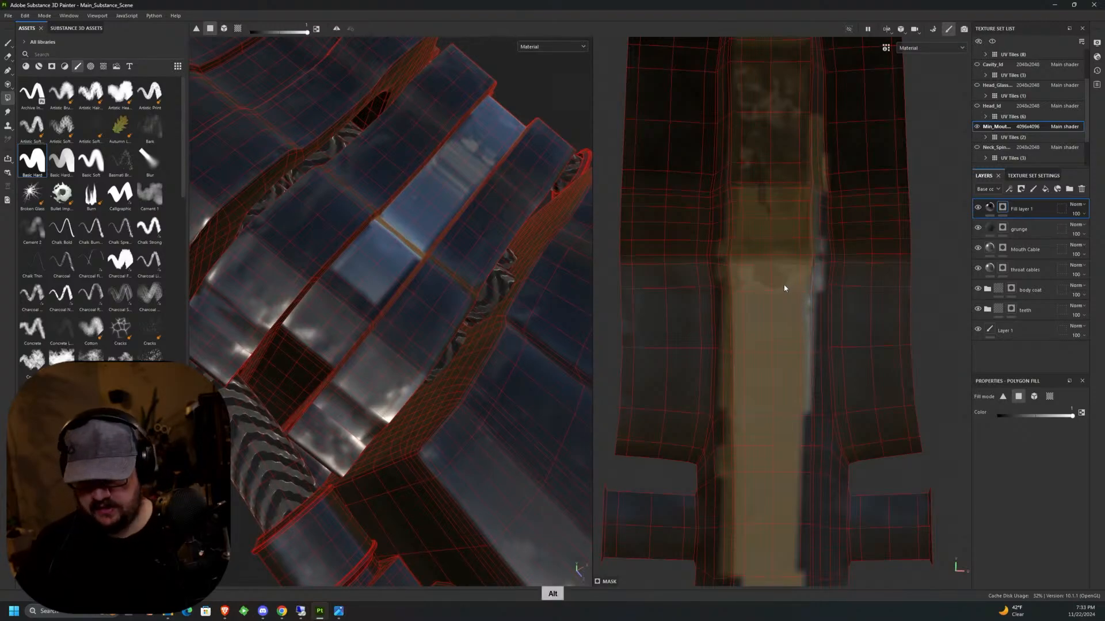
# Fill the narrow side polygons along both edges of the strip where the brown section meets the blue plate section.
pyautogui.moveTo(784, 291); pyautogui.dragTo(790, 243, button='middle')
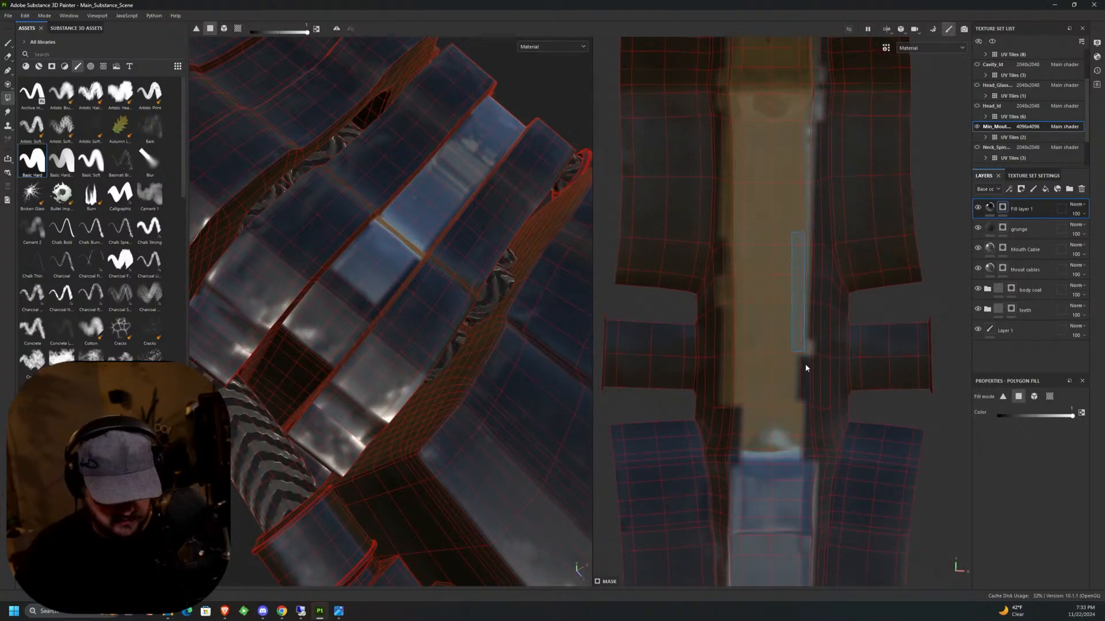
pyautogui.moveTo(755, 408); pyautogui.dragTo(723, 257)
pyautogui.moveTo(723, 257); pyautogui.dragTo(775, 214, button='middle')
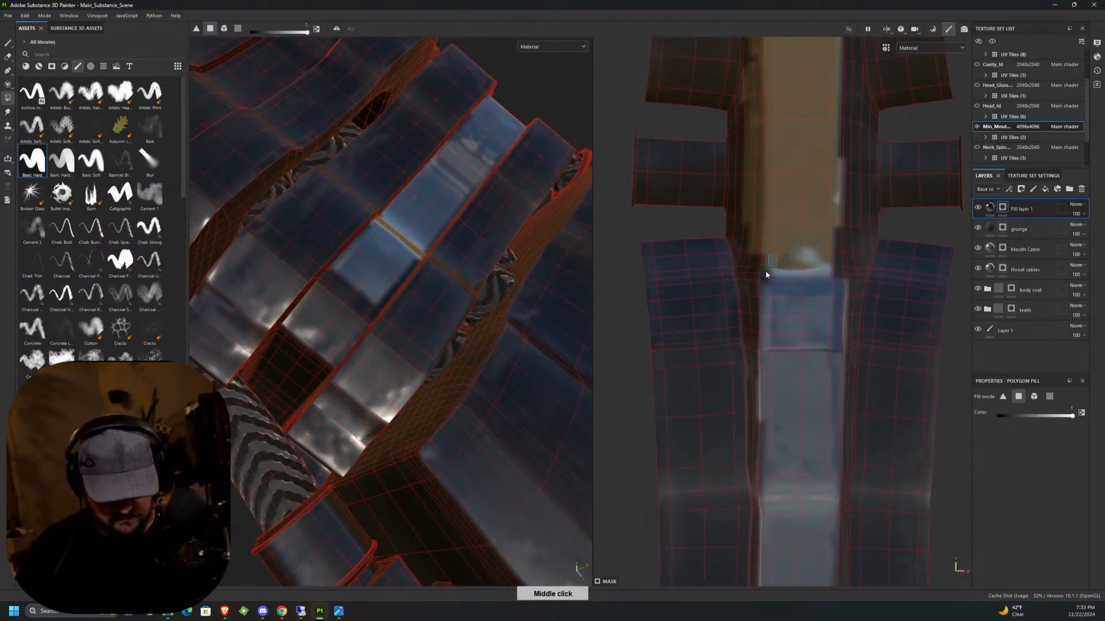
pyautogui.moveTo(765, 272); pyautogui.dragTo(754, 370)
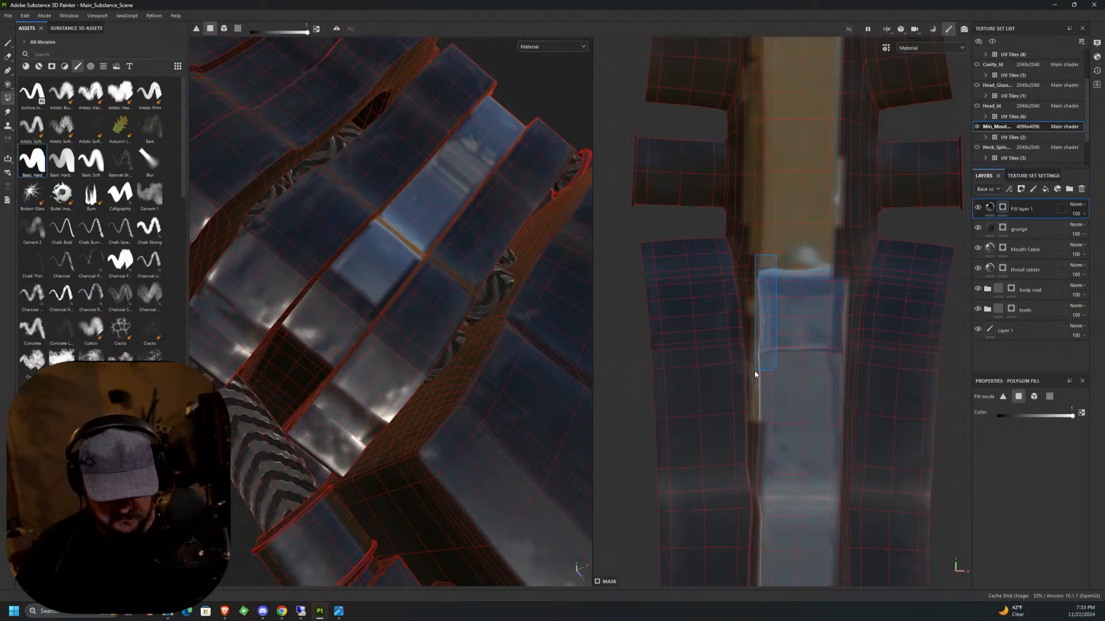
pyautogui.moveTo(763, 284); pyautogui.dragTo(749, 242)
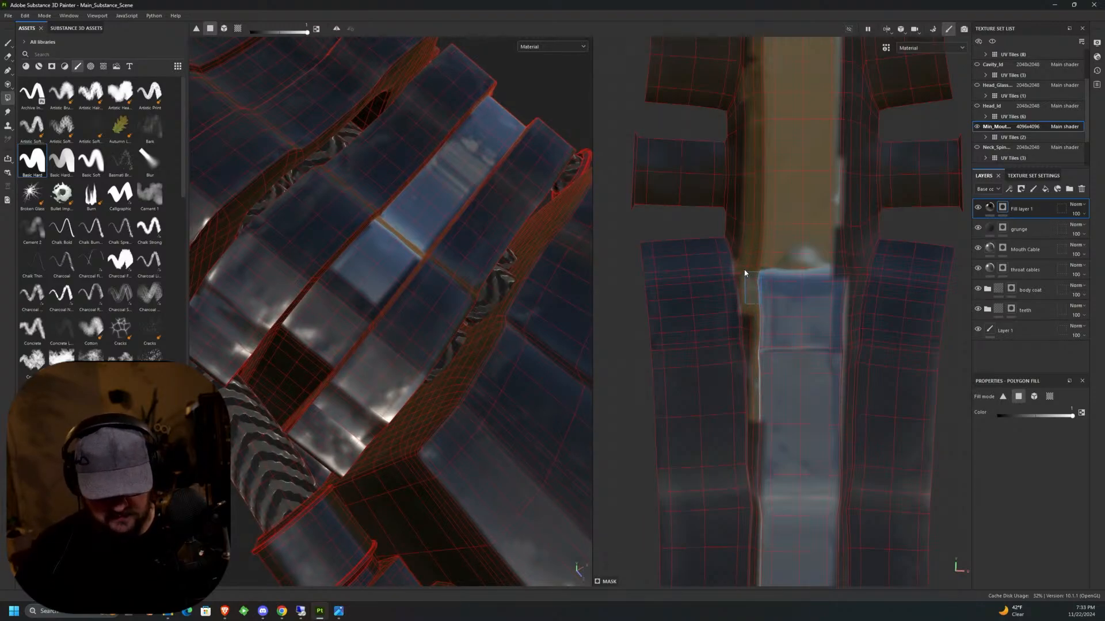
pyautogui.moveTo(748, 310); pyautogui.dragTo(792, 248, button='middle')
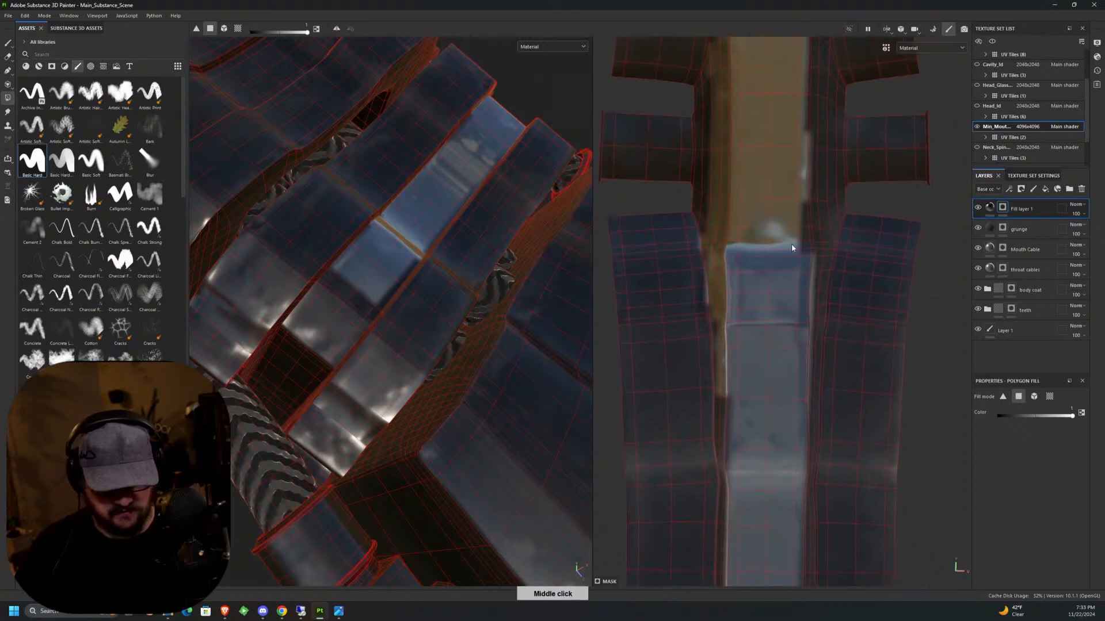
pyautogui.moveTo(799, 254); pyautogui.dragTo(812, 194)
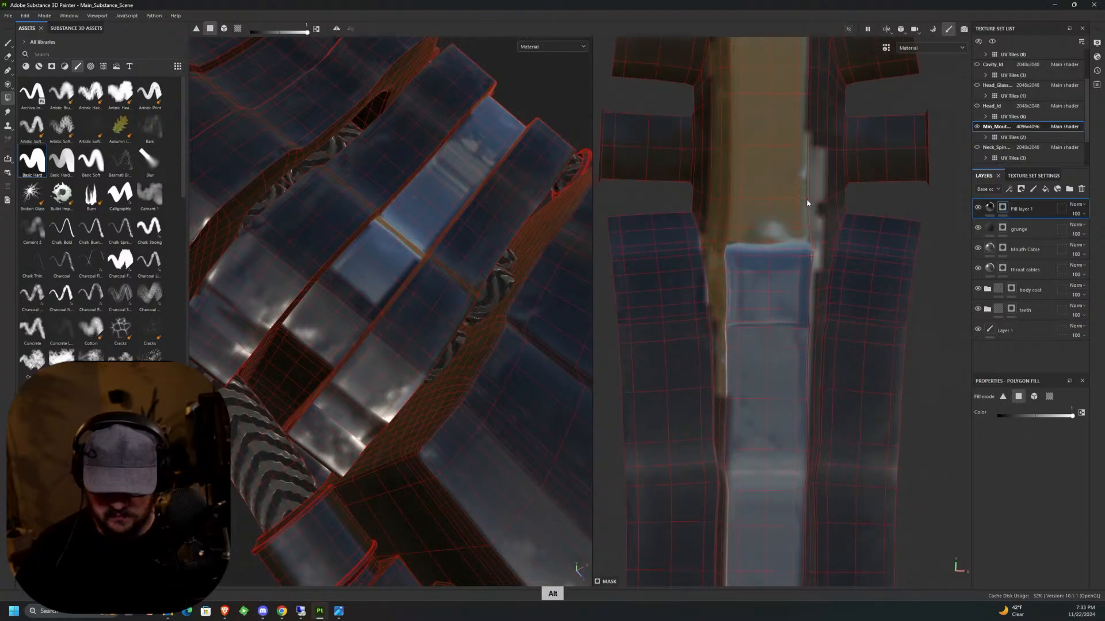
# Erase the mask spill beside the central strip's left edge, below the side tabs, using a size 0.1 Eraser.
pyautogui.keyDown('alt'); pyautogui.moveTo(547, 273); pyautogui.dragTo(374, 290); pyautogui.keyUp('alt')
pyautogui.keyDown('alt'); pyautogui.moveTo(449, 323); pyautogui.dragTo(498, 381, button='middle'); pyautogui.keyUp('alt')
pyautogui.keyDown('alt'); pyautogui.moveTo(498, 380); pyautogui.dragTo(377, 386); pyautogui.keyUp('alt')
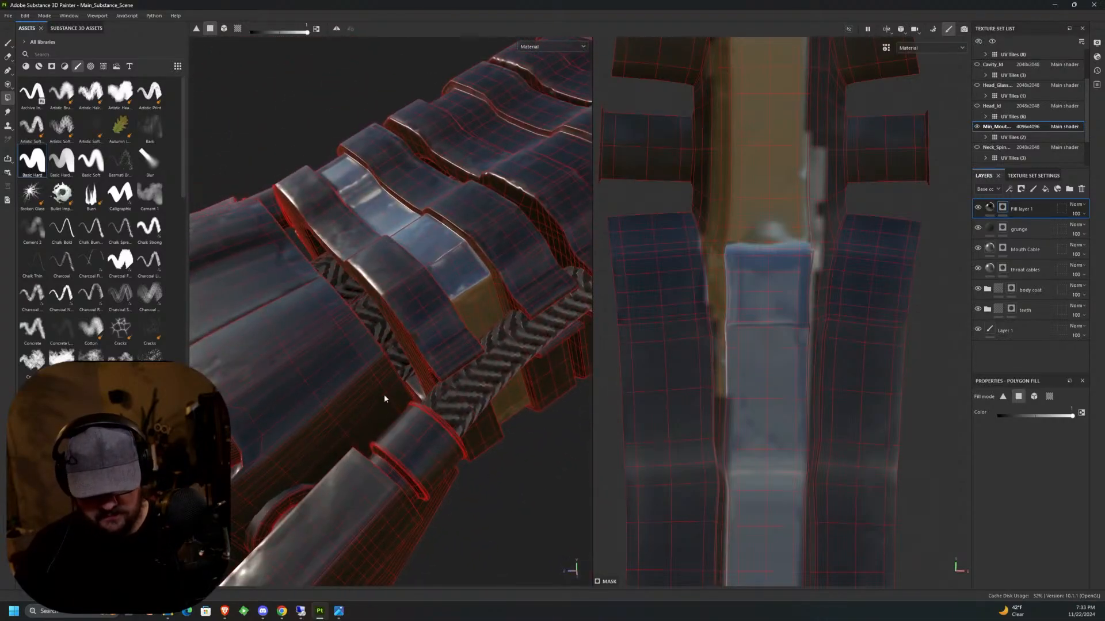
pyautogui.keyDown('alt'); pyautogui.moveTo(733, 312); pyautogui.dragTo(750, 242, button='middle'); pyautogui.keyUp('alt')
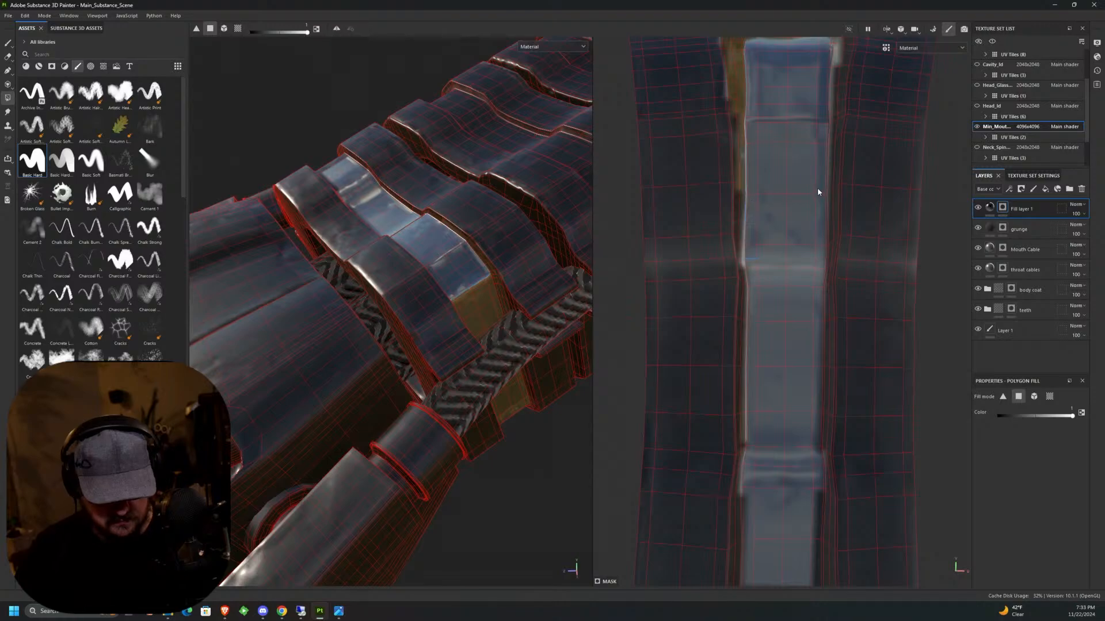
pyautogui.moveTo(817, 189); pyautogui.dragTo(794, 322, button='middle')
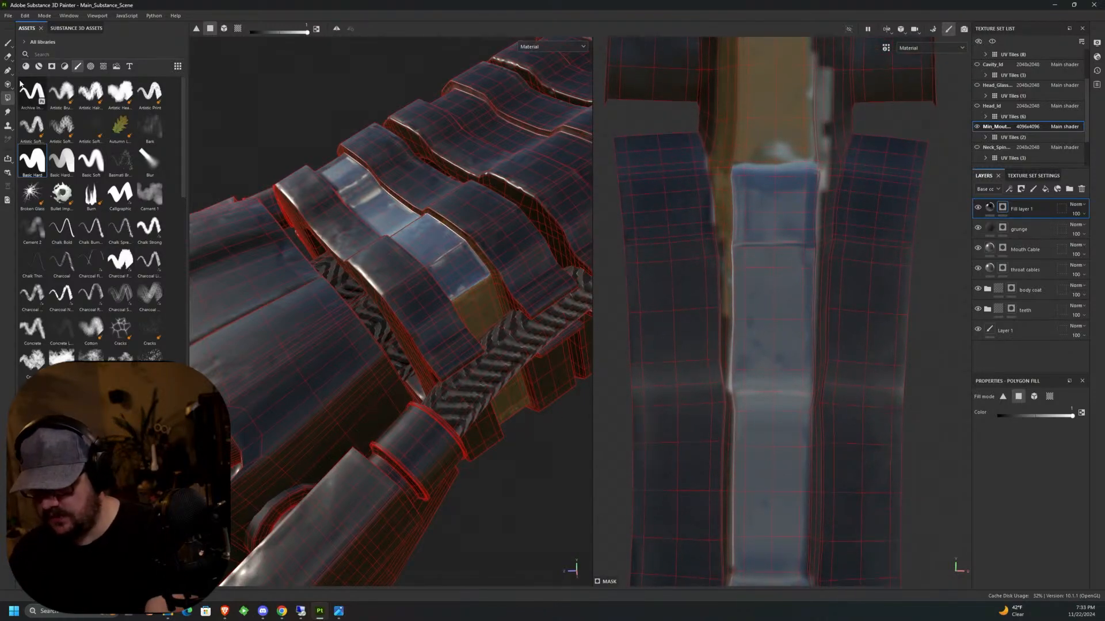
pyautogui.press('e')
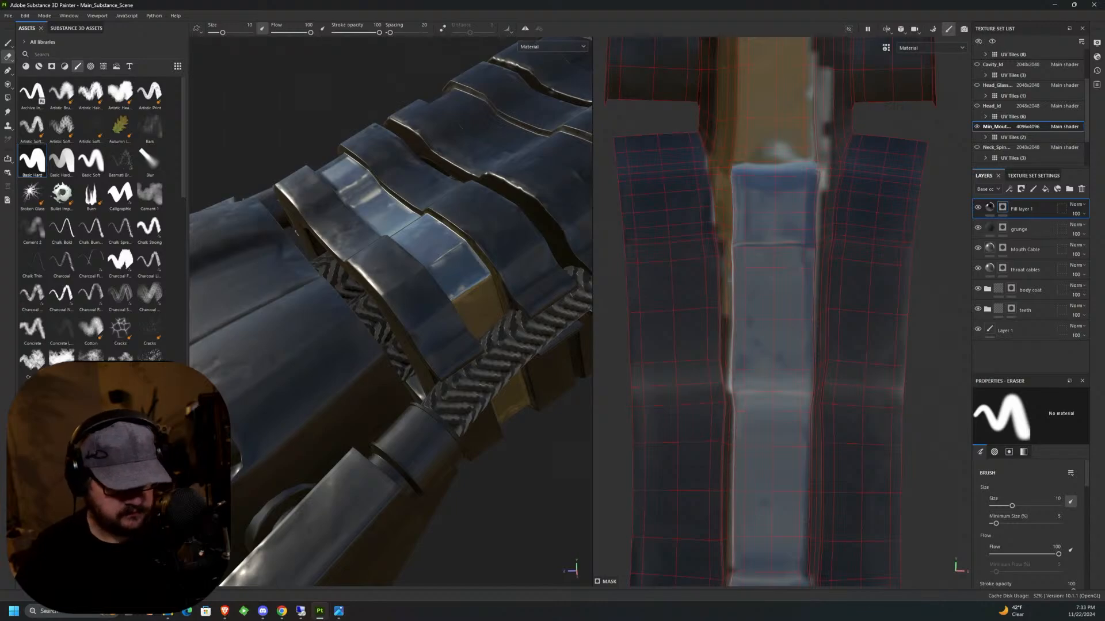
pyautogui.keyDown('ctrl'); pyautogui.moveTo(760, 230); pyautogui.dragTo(734, 230, button='right'); pyautogui.keyUp('ctrl')
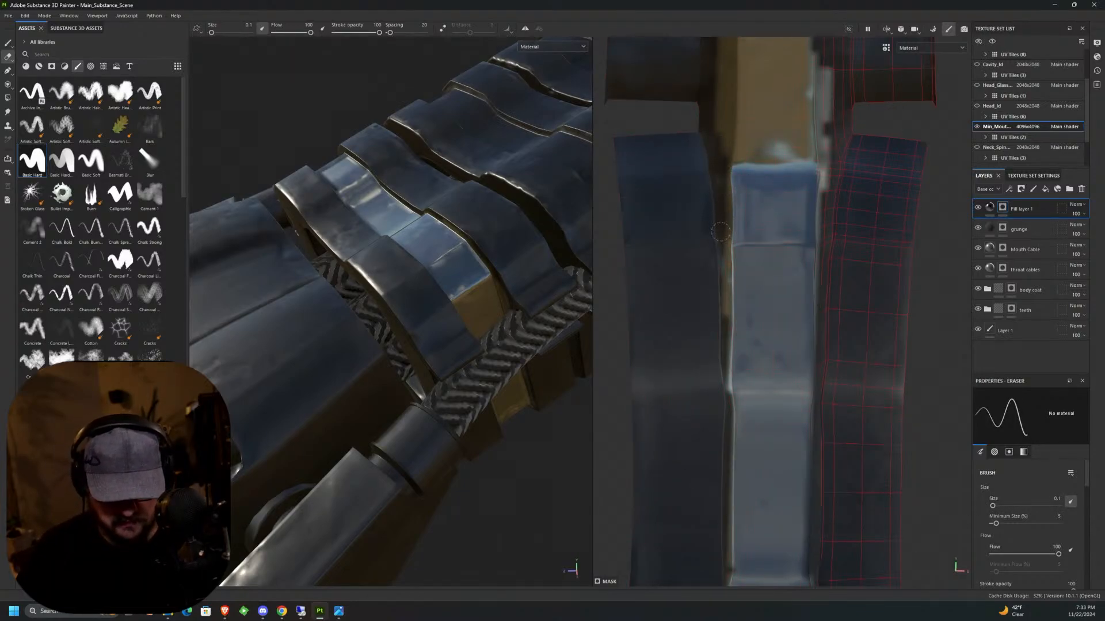
pyautogui.press('alt')
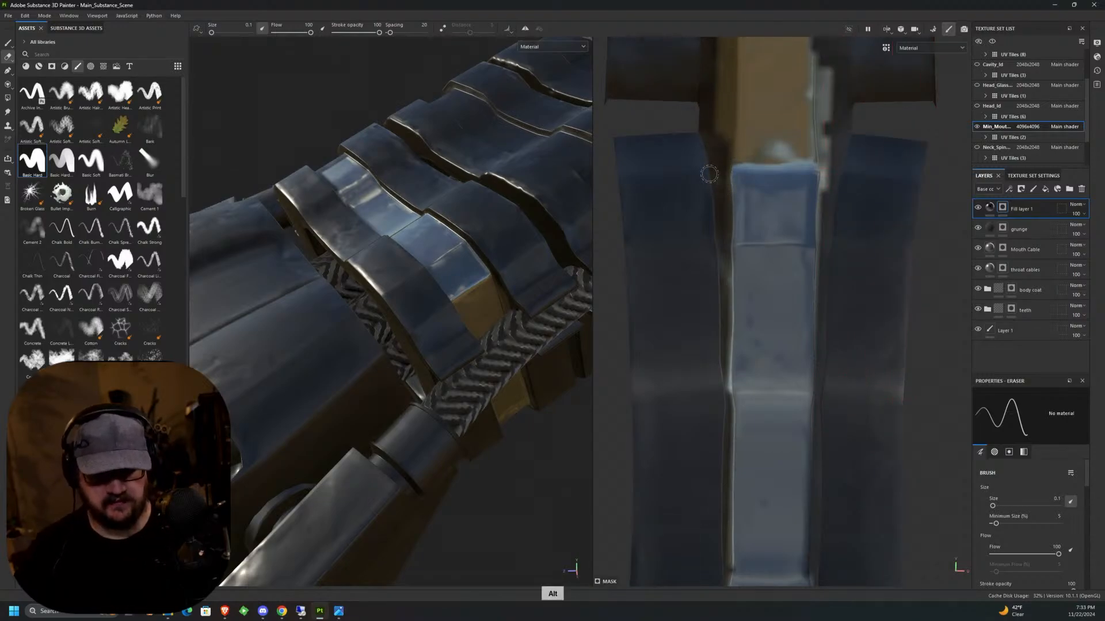
# Erase the excess mask along the strip's right edge and both sides of its upper section up to the island's end.
pyautogui.moveTo(709, 174); pyautogui.dragTo(679, 391, button='middle')
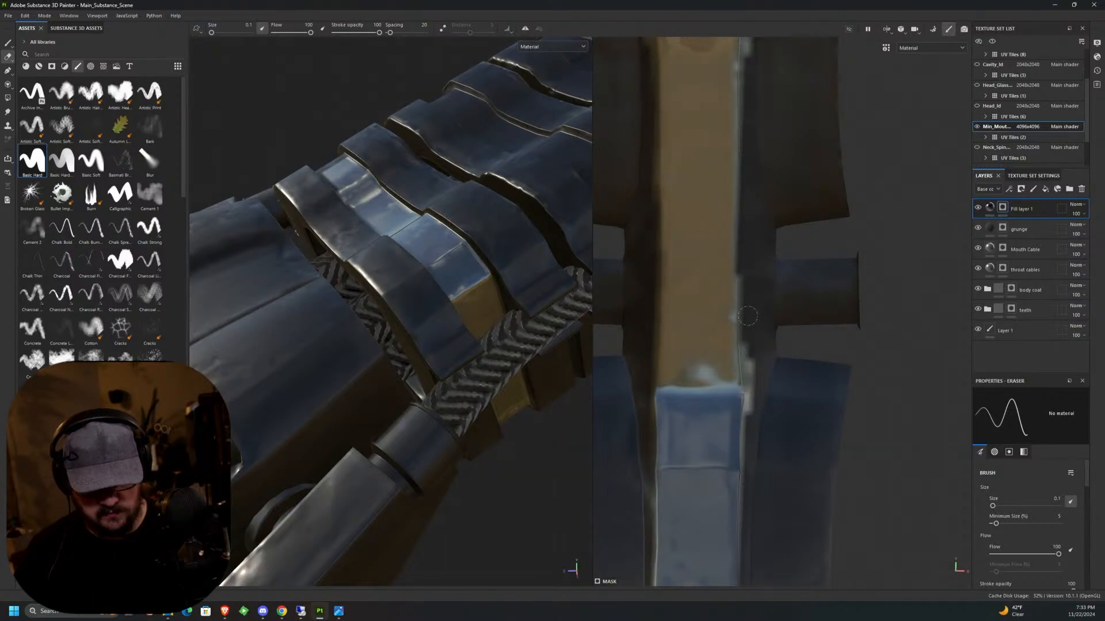
pyautogui.moveTo(748, 403); pyautogui.dragTo(742, 234, button='middle')
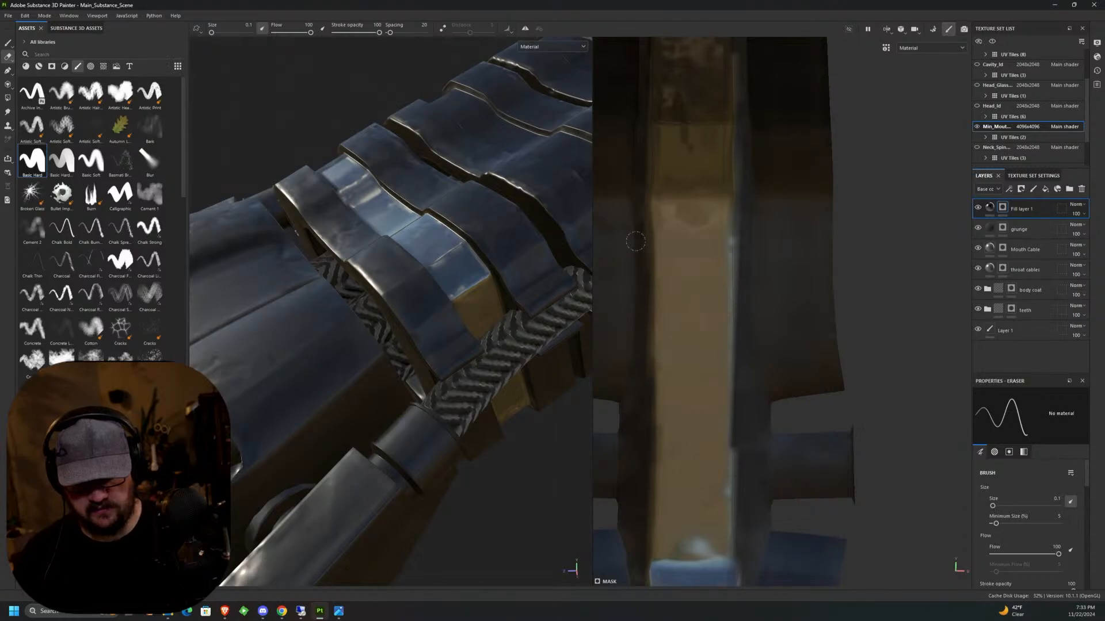
pyautogui.moveTo(640, 150); pyautogui.dragTo(751, 290, button='middle')
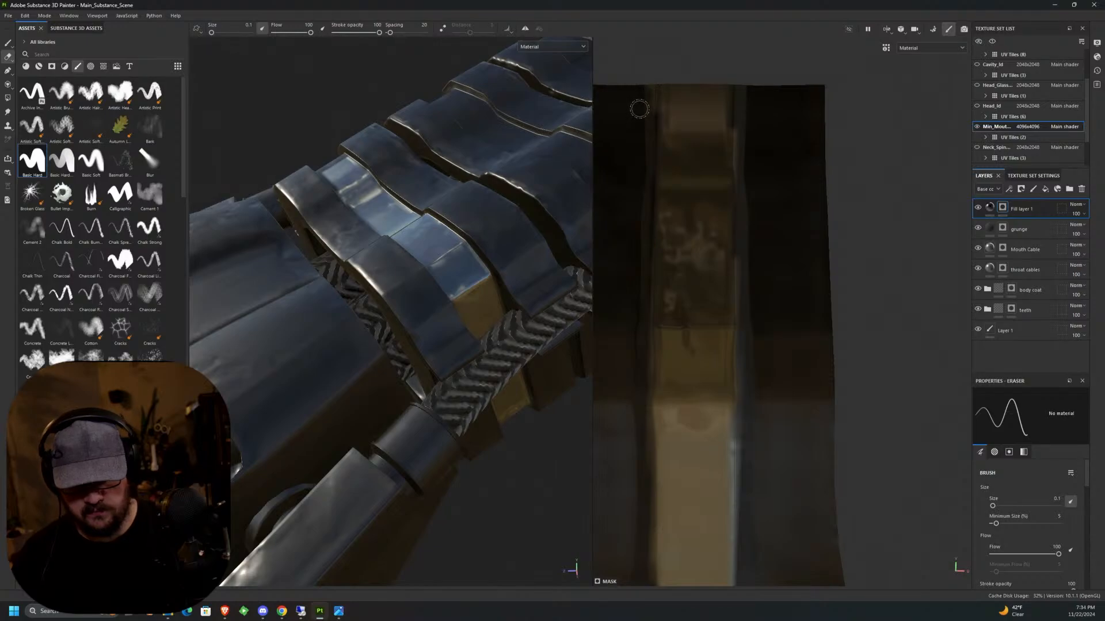
pyautogui.moveTo(636, 109); pyautogui.dragTo(769, 161, button='middle')
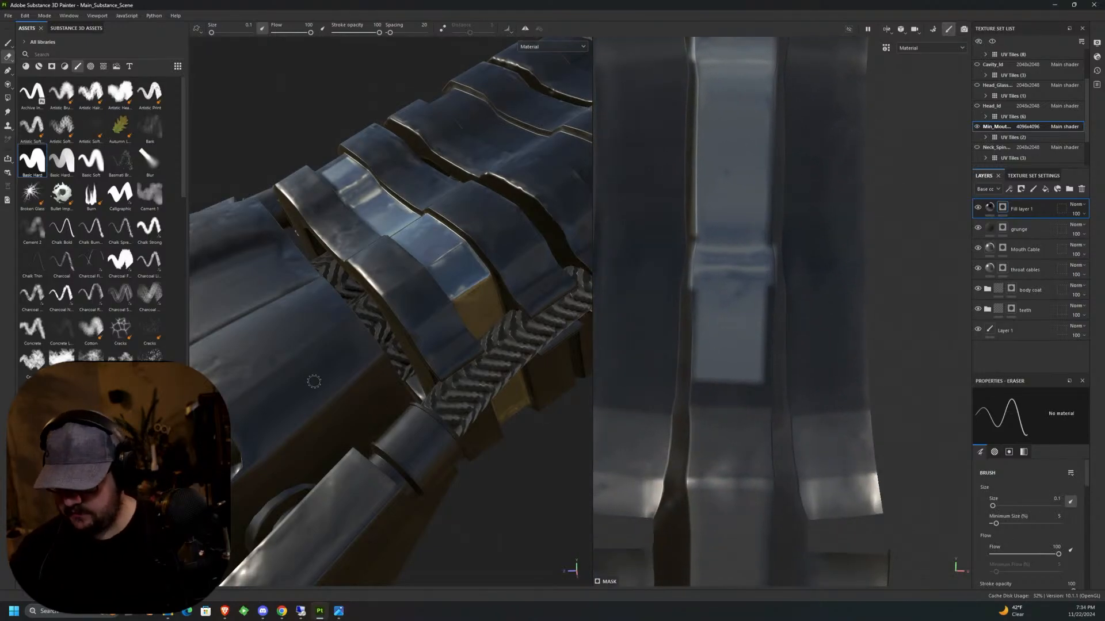
# Switch to mask painting with the pressure-sensitive Basic Hard brush at size 0.1 and full white grayscale.
pyautogui.press('1')
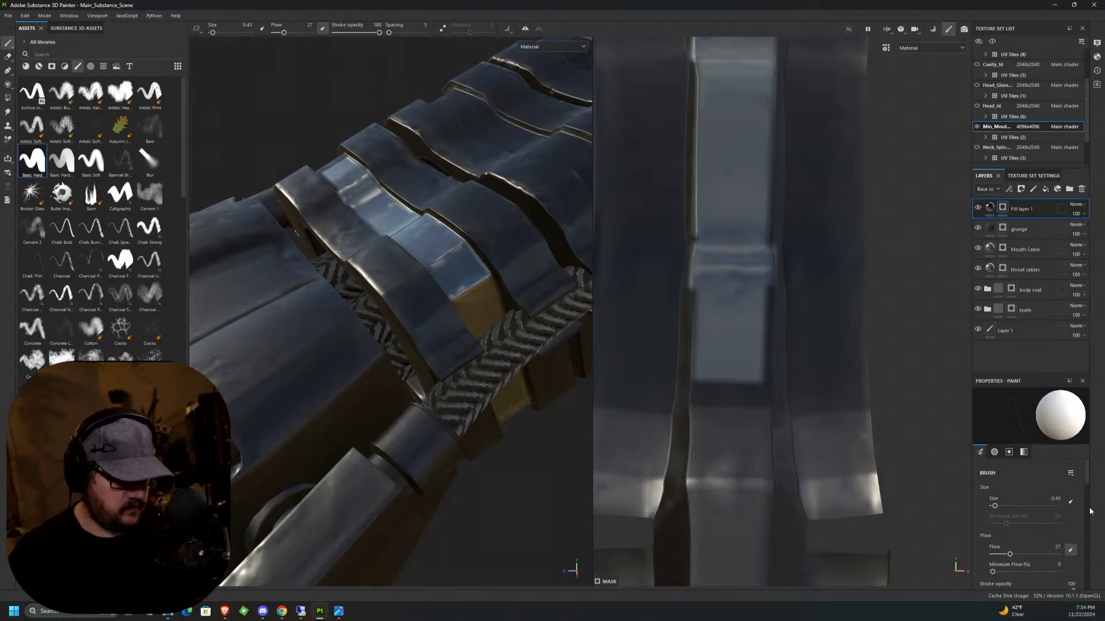
pyautogui.moveTo(1085, 491); pyautogui.dragTo(1083, 573)
pyautogui.moveTo(771, 406); pyautogui.dragTo(751, 300, button='middle')
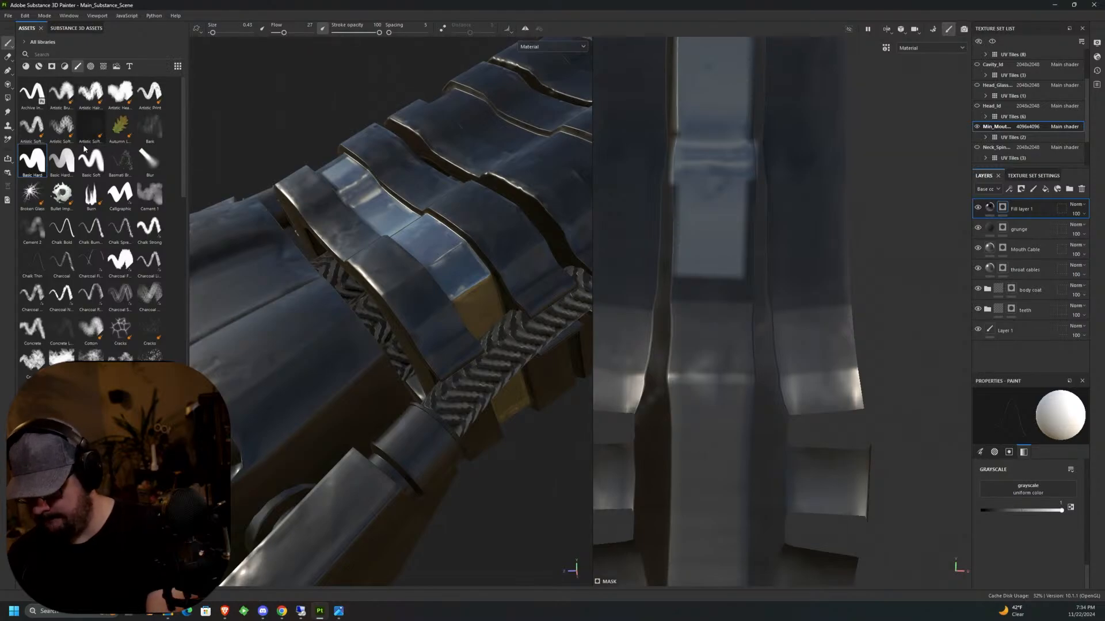
pyautogui.click(61, 161)
pyautogui.keyDown('ctrl'); pyautogui.moveTo(716, 302); pyautogui.dragTo(613, 302, button='right'); pyautogui.keyUp('ctrl')
# Paint the light metal down the central strip's lower grey section, past the lower side tabs.
pyautogui.moveTo(717, 302)
pyautogui.mouseDown()
pyautogui.moveTo(688, 285)
pyautogui.moveTo(682, 299)
pyautogui.moveTo(735, 301)
pyautogui.moveTo(747, 190)
pyautogui.moveTo(729, 430)
pyautogui.mouseUp()
pyautogui.moveTo(733, 337)
pyautogui.keyDown('alt'); pyautogui.mouseDown(button='middle')
pyautogui.moveTo(727, 237)
pyautogui.moveTo(756, 121)
pyautogui.mouseUp(button='middle'); pyautogui.keyUp('alt')
pyautogui.moveTo(729, 137)
pyautogui.mouseDown()
pyautogui.moveTo(703, 164)
pyautogui.moveTo(701, 193)
pyautogui.moveTo(711, 122)
pyautogui.moveTo(730, 224)
pyautogui.moveTo(704, 224)
pyautogui.moveTo(722, 287)
pyautogui.moveTo(748, 214)
pyautogui.moveTo(754, 275)
pyautogui.moveTo(768, 147)
pyautogui.moveTo(739, 351)
pyautogui.moveTo(708, 322)
pyautogui.moveTo(696, 288)
pyautogui.moveTo(704, 489)
pyautogui.moveTo(716, 501)
pyautogui.moveTo(756, 376)
pyautogui.moveTo(751, 518)
pyautogui.mouseUp()
pyautogui.keyDown('alt'); pyautogui.moveTo(750, 521); pyautogui.dragTo(752, 306, button='middle'); pyautogui.keyUp('alt')
# Set the mask grayscale to 1 and paint the strip's dark bottom section down to the end of the island.
pyautogui.moveTo(1001, 506); pyautogui.dragTo(1059, 510)
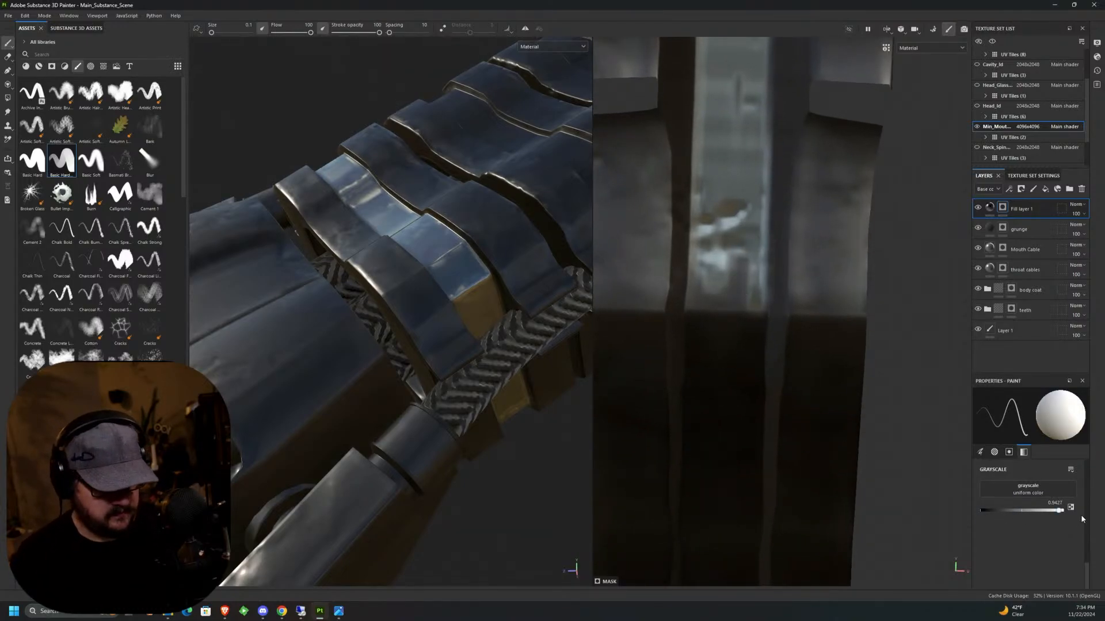
pyautogui.moveTo(721, 345)
pyautogui.mouseDown()
pyautogui.moveTo(694, 310)
pyautogui.moveTo(699, 345)
pyautogui.moveTo(752, 320)
pyautogui.moveTo(742, 448)
pyautogui.moveTo(711, 437)
pyautogui.moveTo(697, 374)
pyautogui.mouseUp()
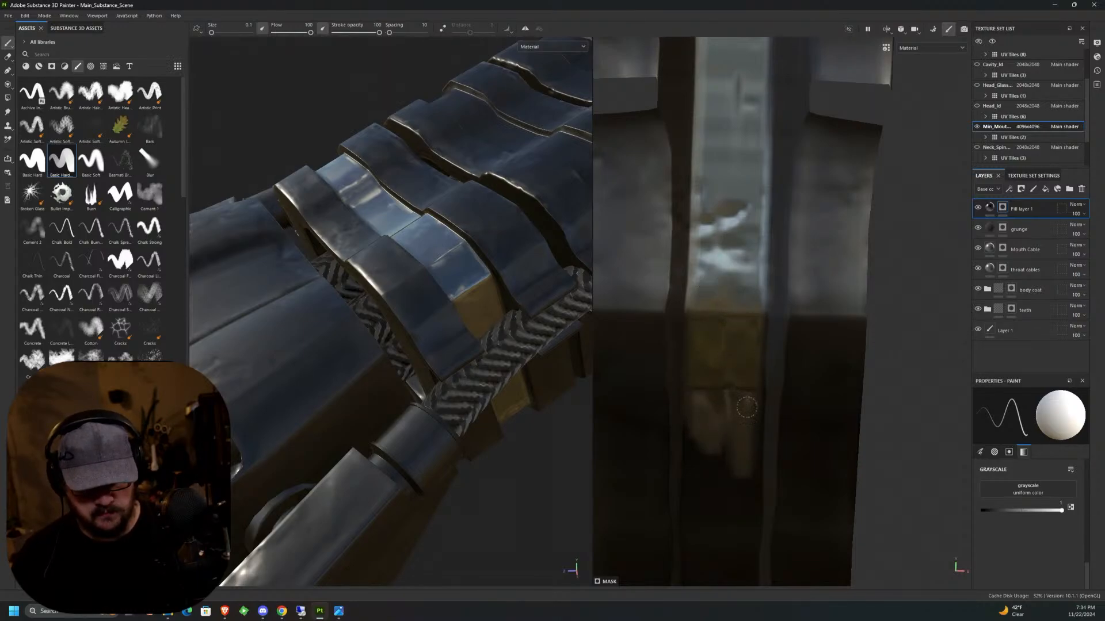
pyautogui.moveTo(735, 414); pyautogui.dragTo(733, 236, button='middle')
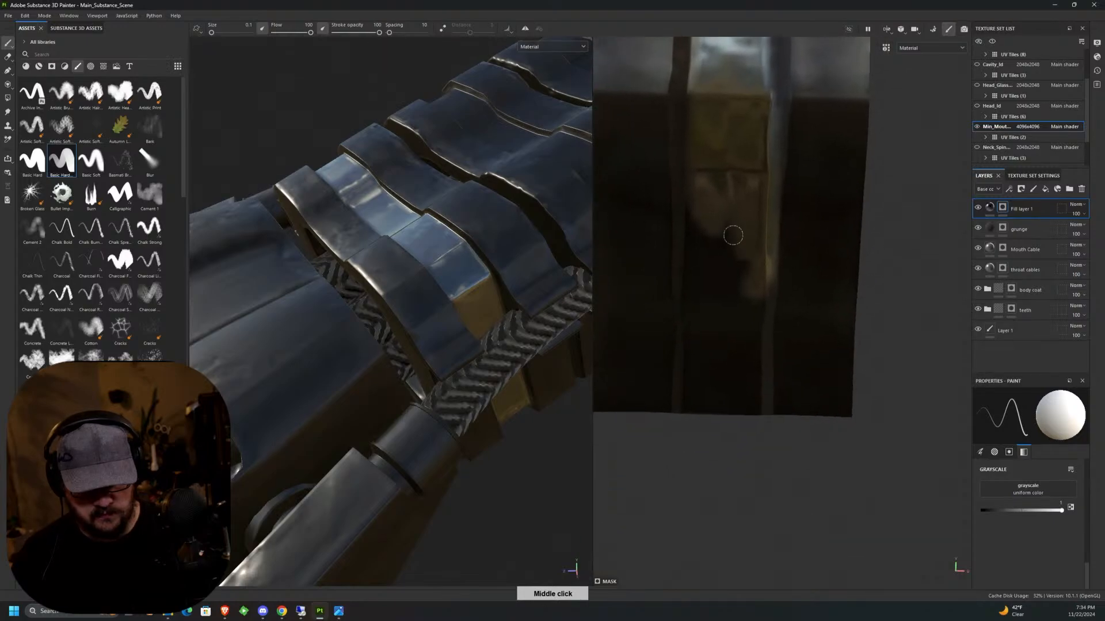
pyautogui.moveTo(733, 236)
pyautogui.mouseDown()
pyautogui.moveTo(705, 357)
pyautogui.moveTo(691, 190)
pyautogui.moveTo(692, 423)
pyautogui.moveTo(719, 271)
pyautogui.moveTo(732, 412)
pyautogui.moveTo(711, 397)
pyautogui.moveTo(747, 397)
pyautogui.moveTo(741, 344)
pyautogui.mouseUp()
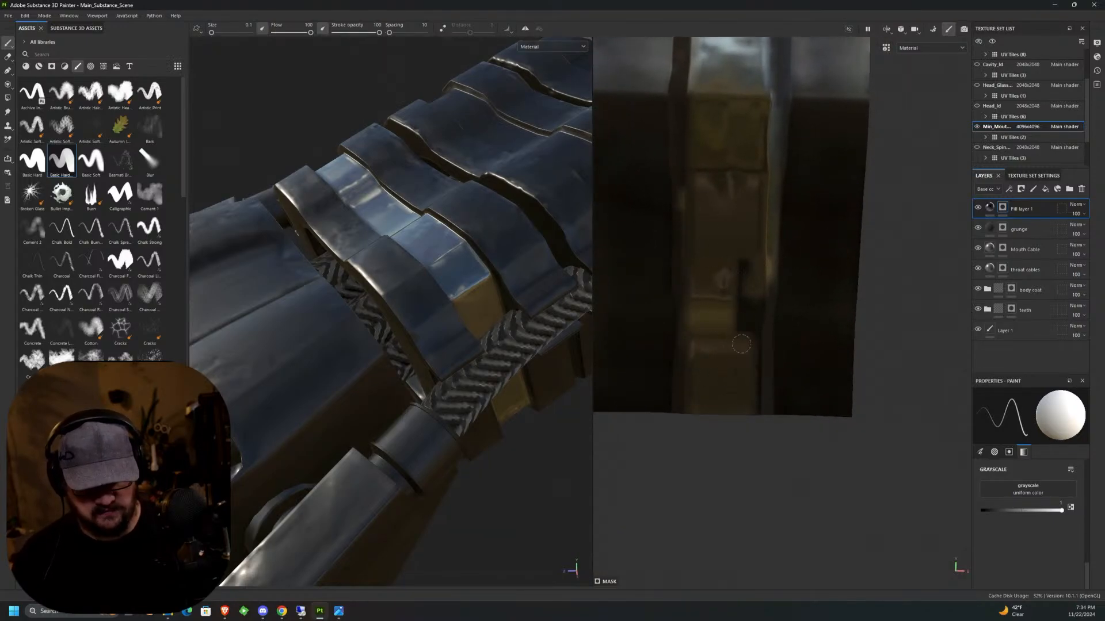
pyautogui.moveTo(752, 410)
pyautogui.mouseDown()
pyautogui.moveTo(748, 270)
pyautogui.moveTo(751, 410)
pyautogui.mouseUp()
# Set the mask grayscale to 0 and paint out the spill along the bottom section's right edge.
pyautogui.moveTo(1037, 512); pyautogui.dragTo(982, 511)
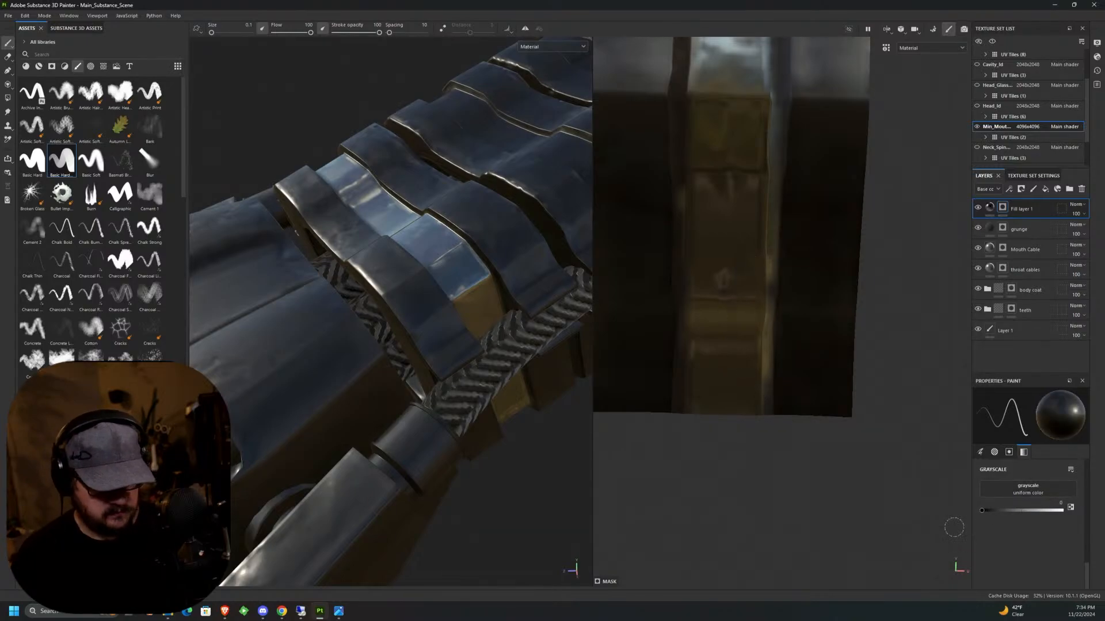
pyautogui.moveTo(771, 338); pyautogui.dragTo(780, 106)
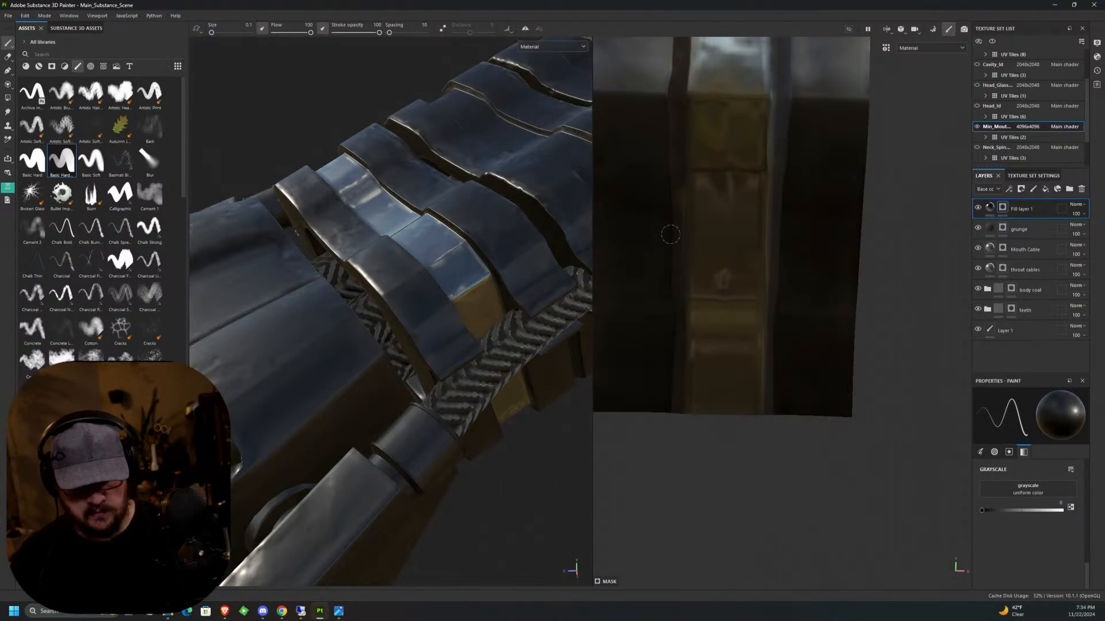
# Examine the whole neck and inner mouth in 3D, and compare them with the image WIP_Xeno_02.png.
pyautogui.scroll(-10, 527, 369)
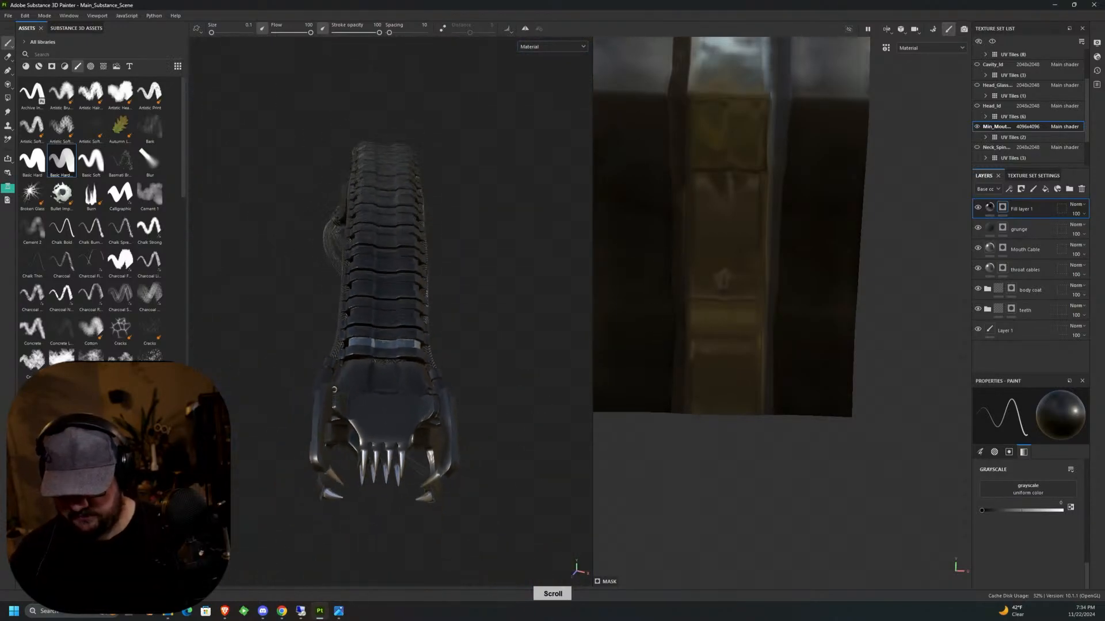
pyautogui.keyDown('alt'); pyautogui.moveTo(335, 389); pyautogui.dragTo(414, 346); pyautogui.keyUp('alt')
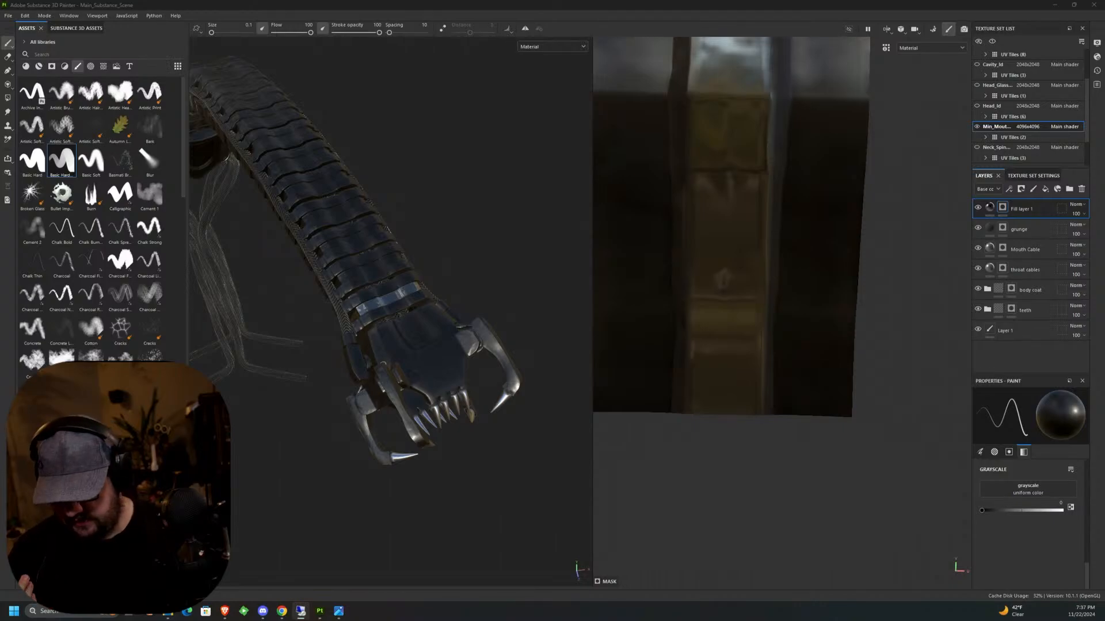
pyautogui.click(338, 614)
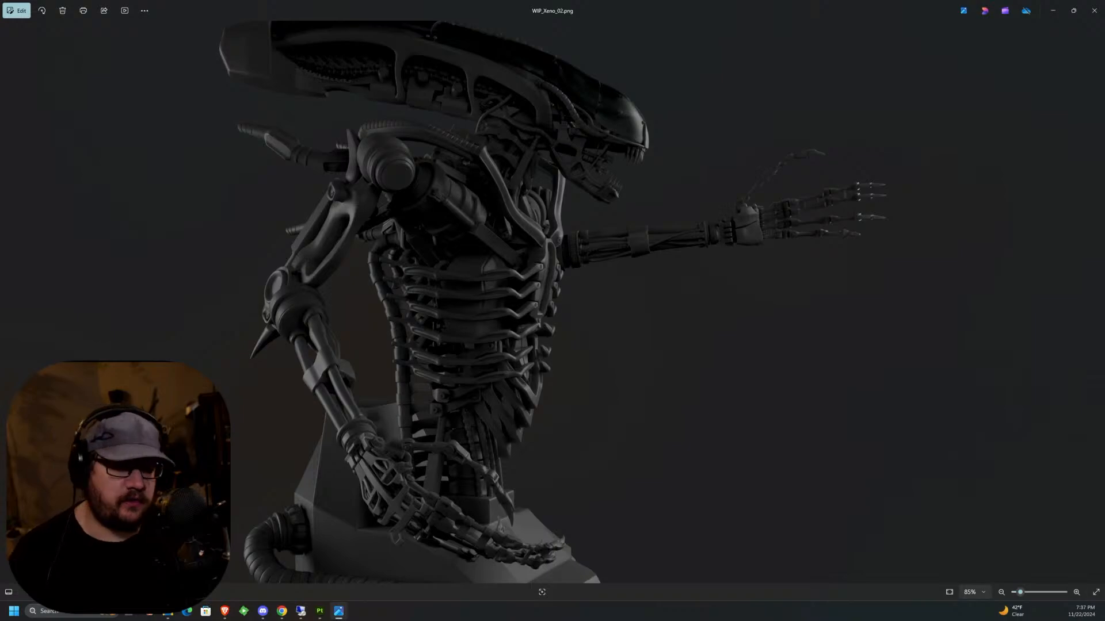
pyautogui.click(1052, 11)
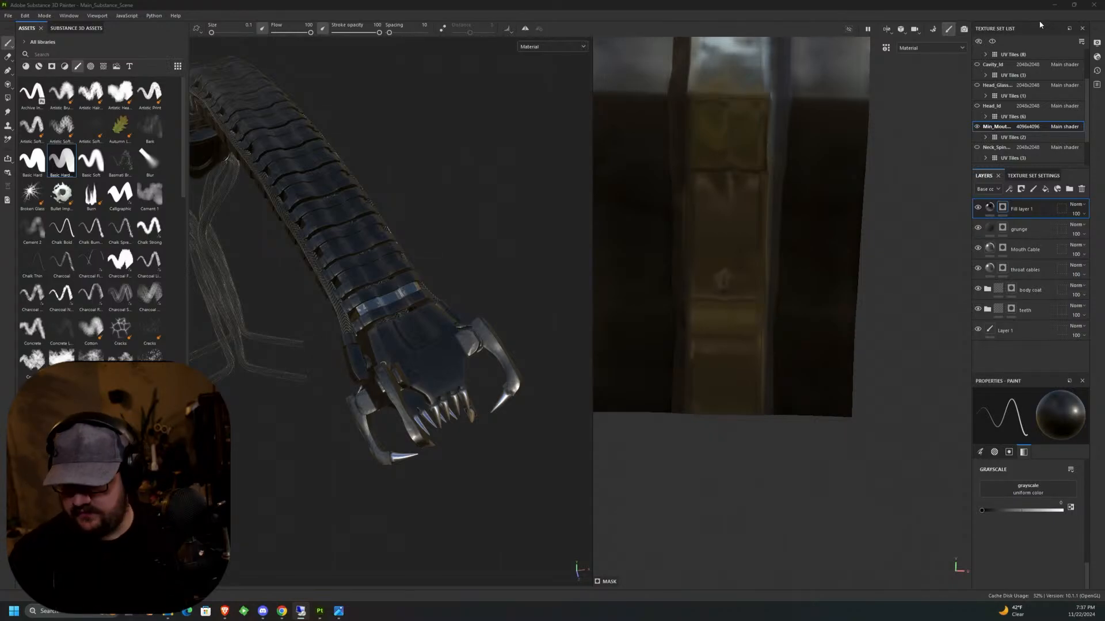
pyautogui.keyDown('alt'); pyautogui.moveTo(402, 322); pyautogui.dragTo(393, 304, button='middle'); pyautogui.keyUp('alt')
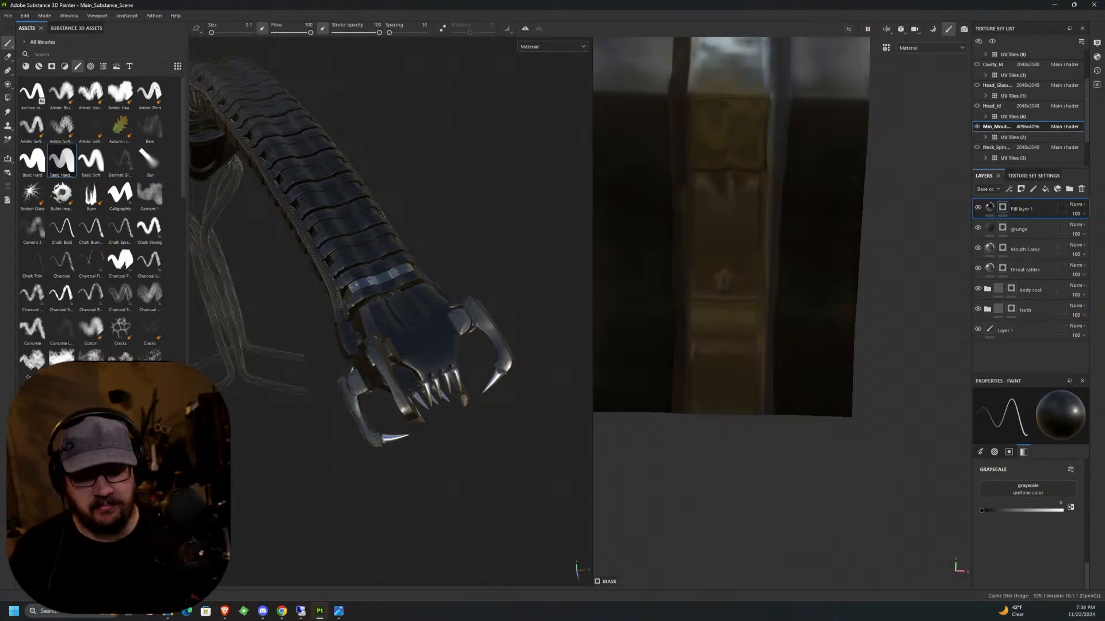
# Frame the neighbouring neck plate islands in the UV view, and set the mask brush to size 0.52 with grayscale 1.
pyautogui.scroll(-5, 806, 322)
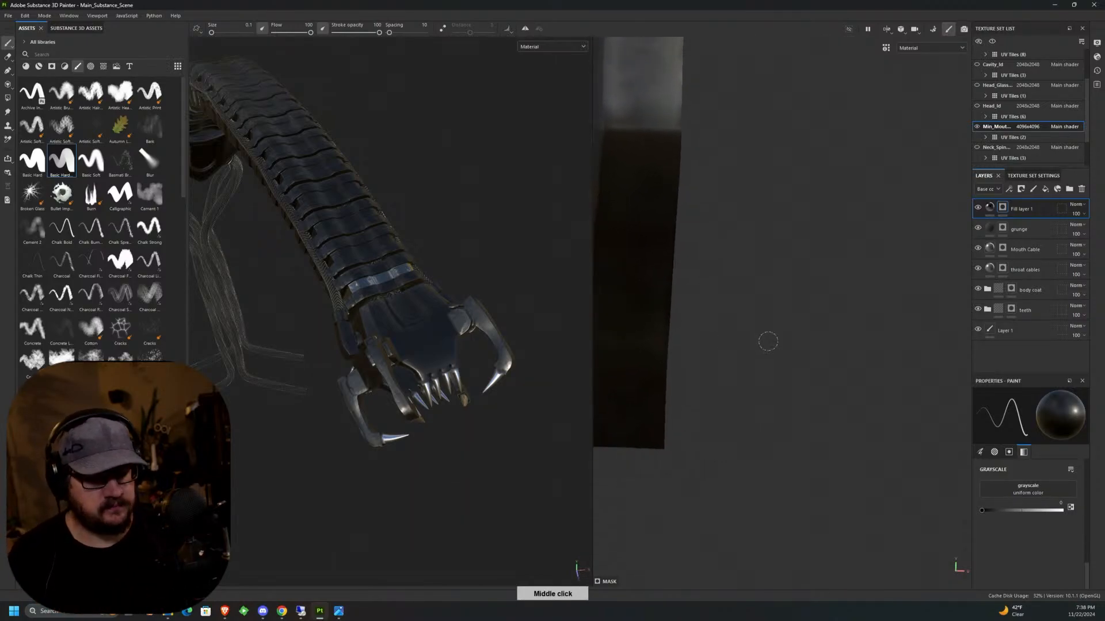
pyautogui.scroll(-4, 802, 339)
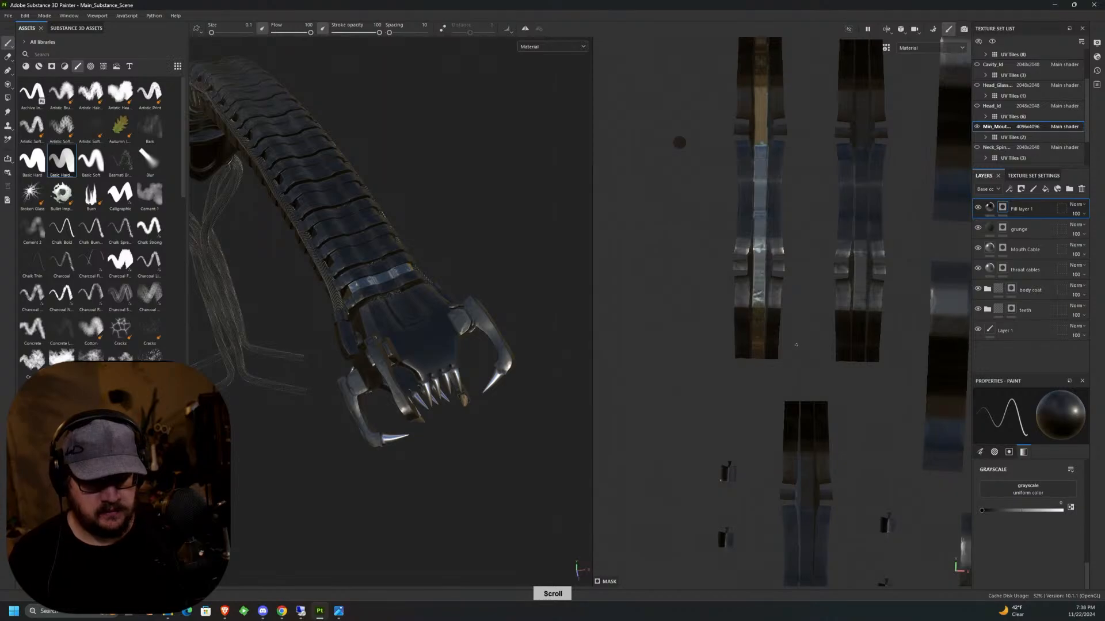
pyautogui.moveTo(860, 325); pyautogui.dragTo(735, 381, button='middle')
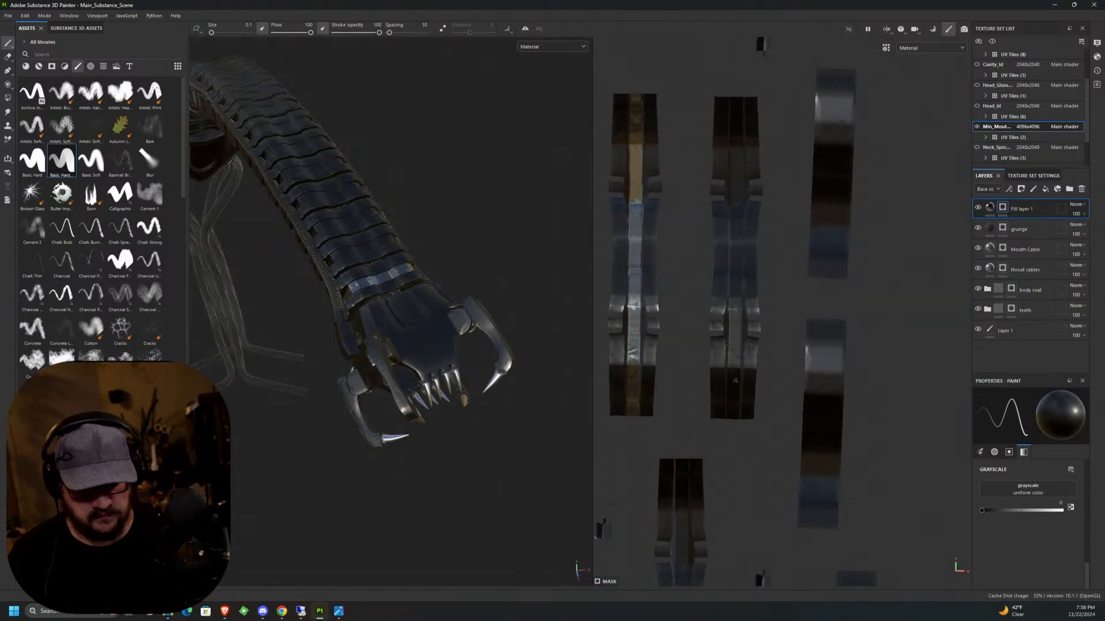
pyautogui.press(']')
pyautogui.press(']')
pyautogui.press(']')
pyautogui.press(']')
pyautogui.press(']')
pyautogui.press(']')
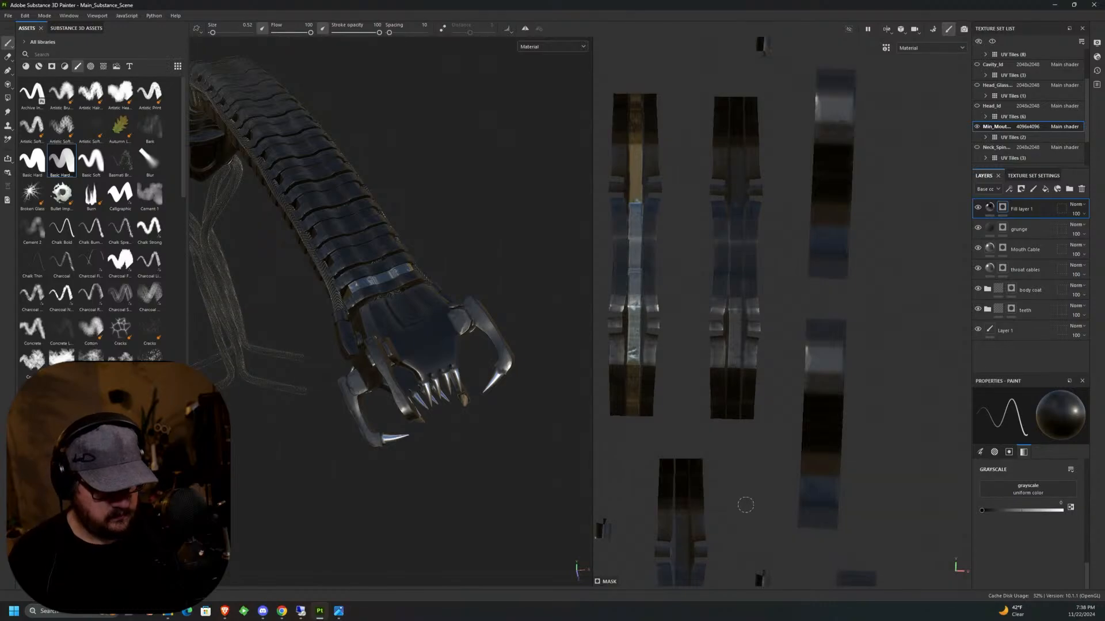
pyautogui.press('x')
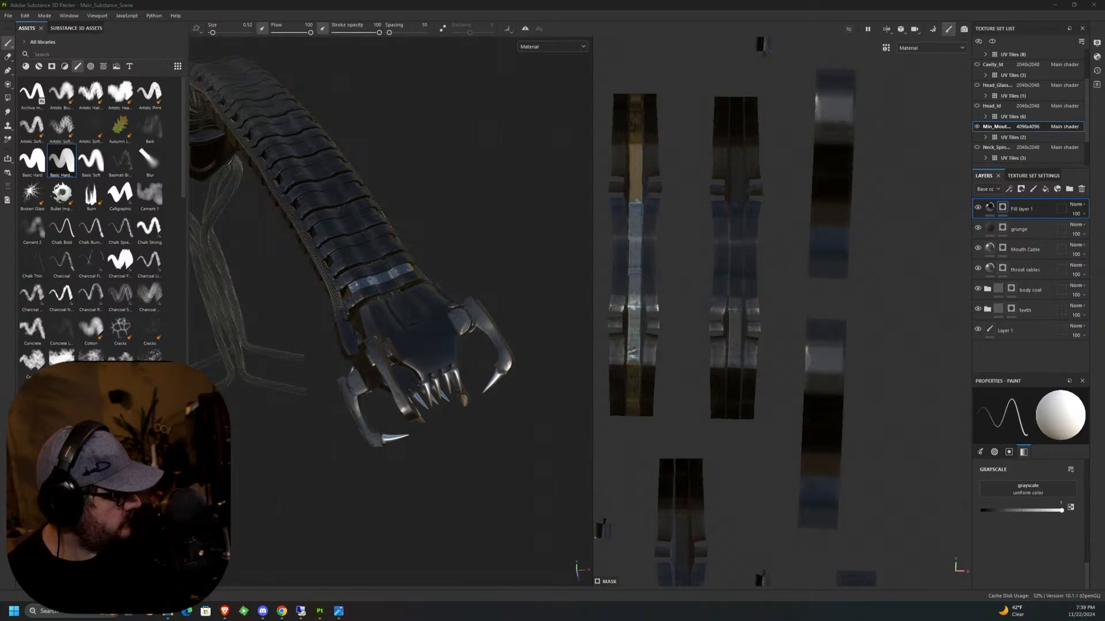
# Switch to the XPPen tablet settings and reassign the Artist 24 Pro's K1 shortcut key to X.
pyautogui.moveTo(0, 405); pyautogui.dragTo(574, 163)
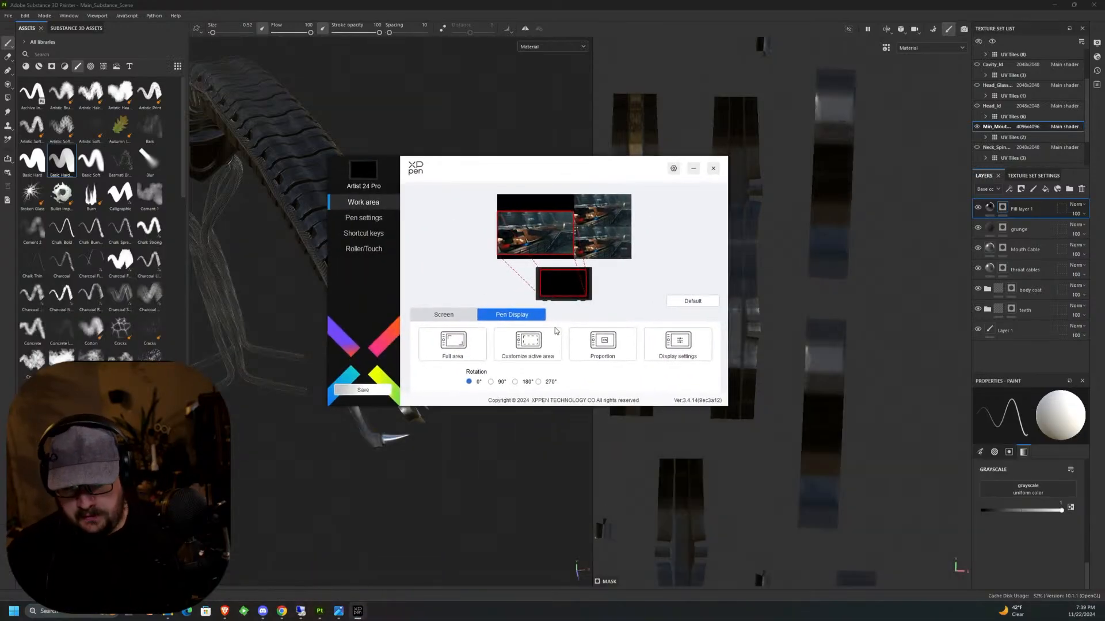
pyautogui.click(361, 233)
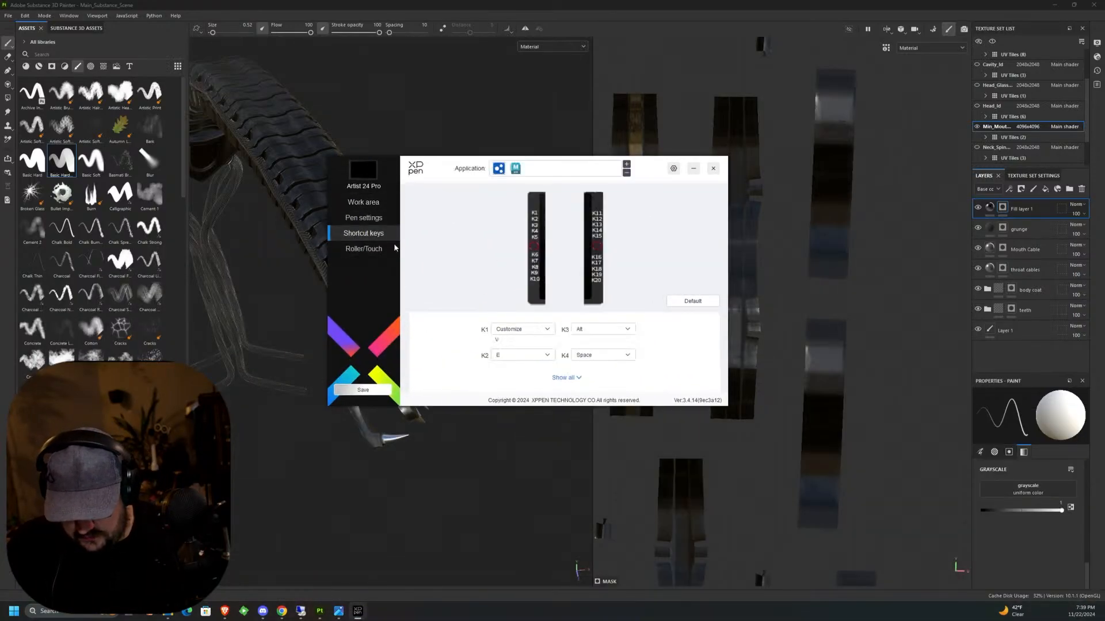
pyautogui.click(572, 378)
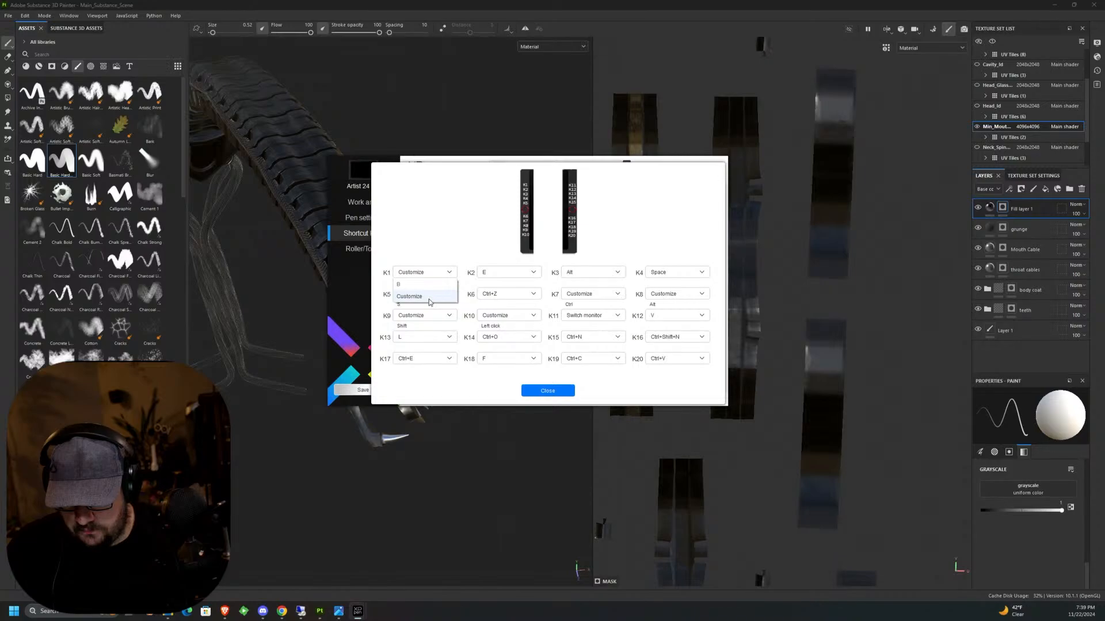
pyautogui.click(409, 296)
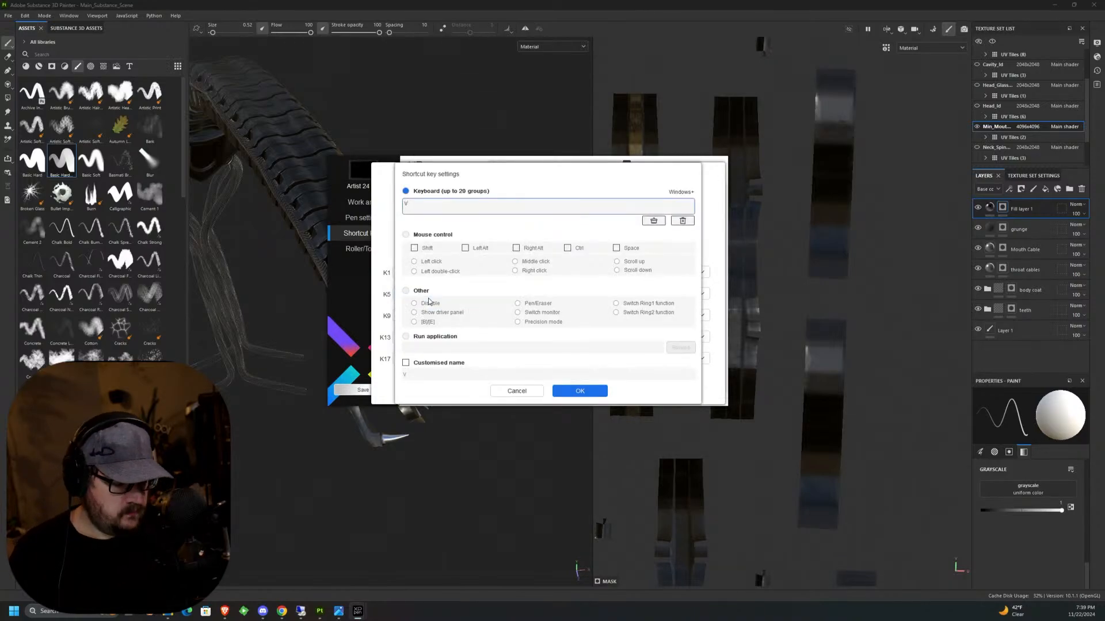
pyautogui.press('BackSpace')
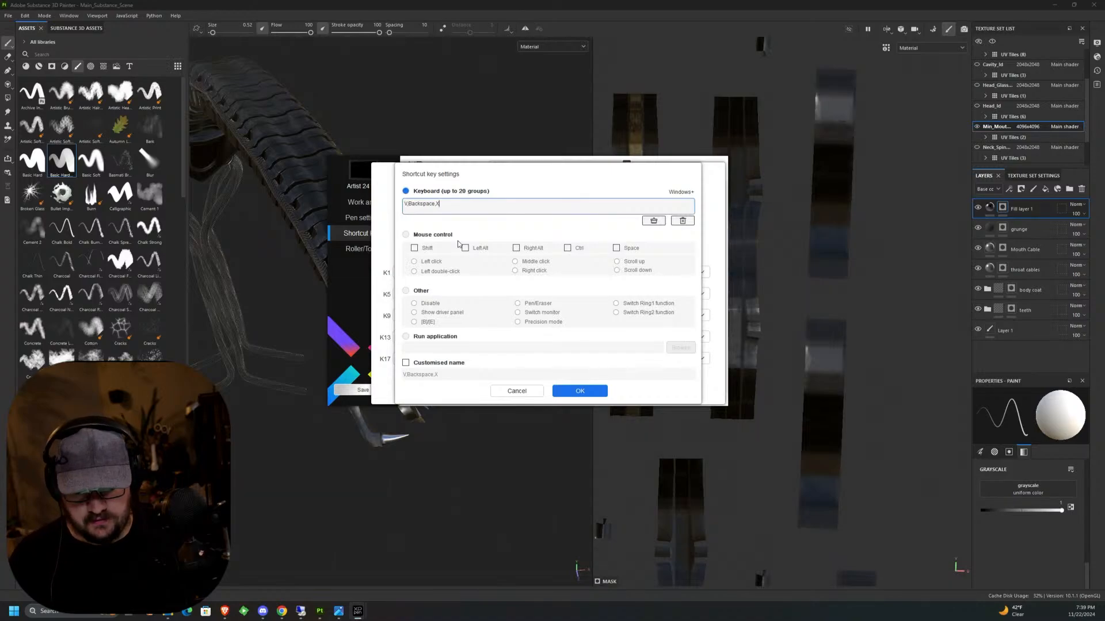
pyautogui.click(690, 221)
pyautogui.press('x')
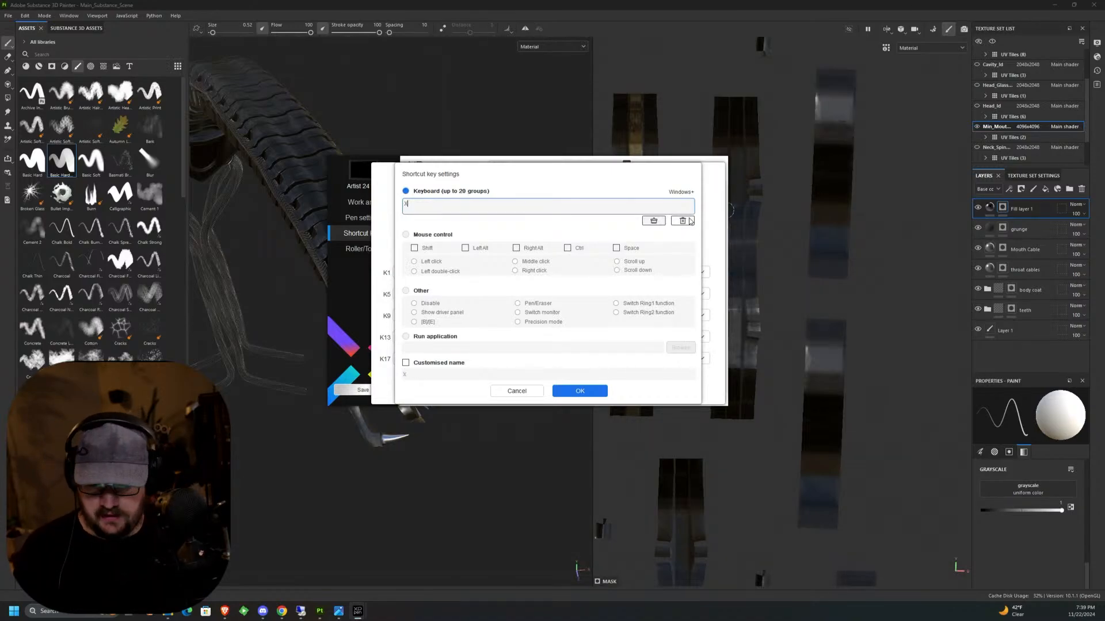
pyautogui.click(591, 391)
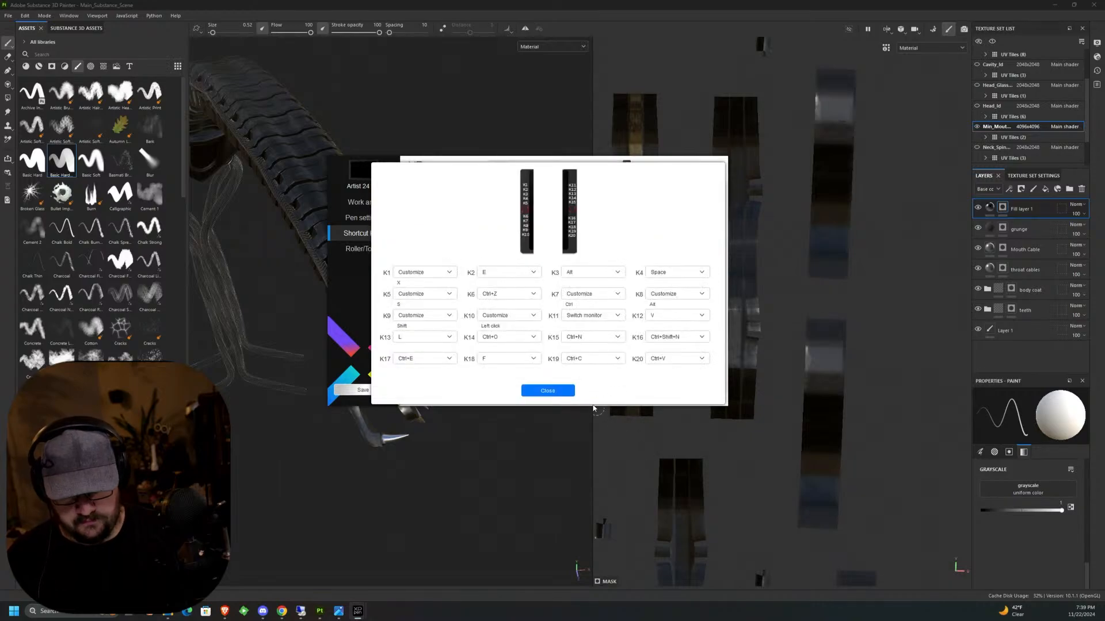
# Close the tablet shortcut settings, view the image WIP_Xeno_02.png once more, and return to Substance 3D Painter.
pyautogui.click(547, 389)
pyautogui.click(715, 169)
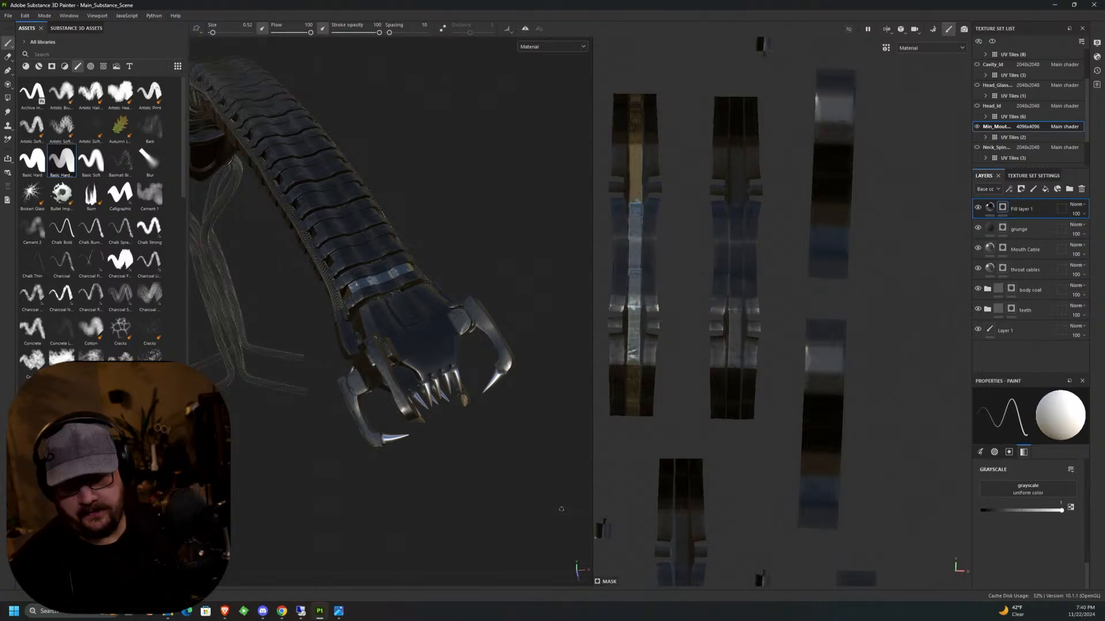
pyautogui.click(337, 613)
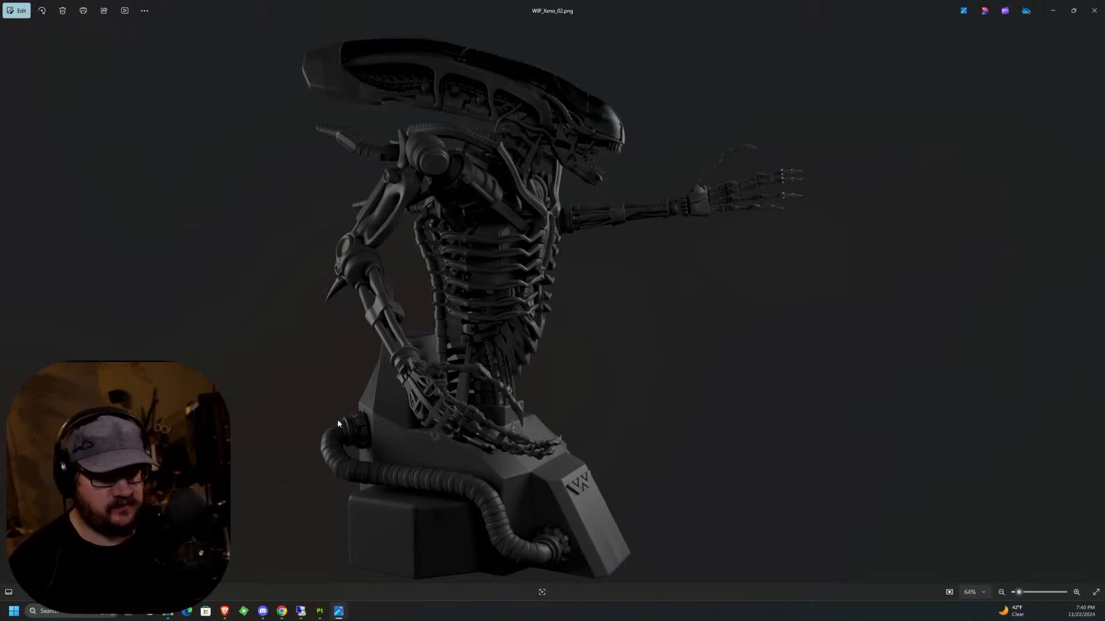
pyautogui.click(1053, 10)
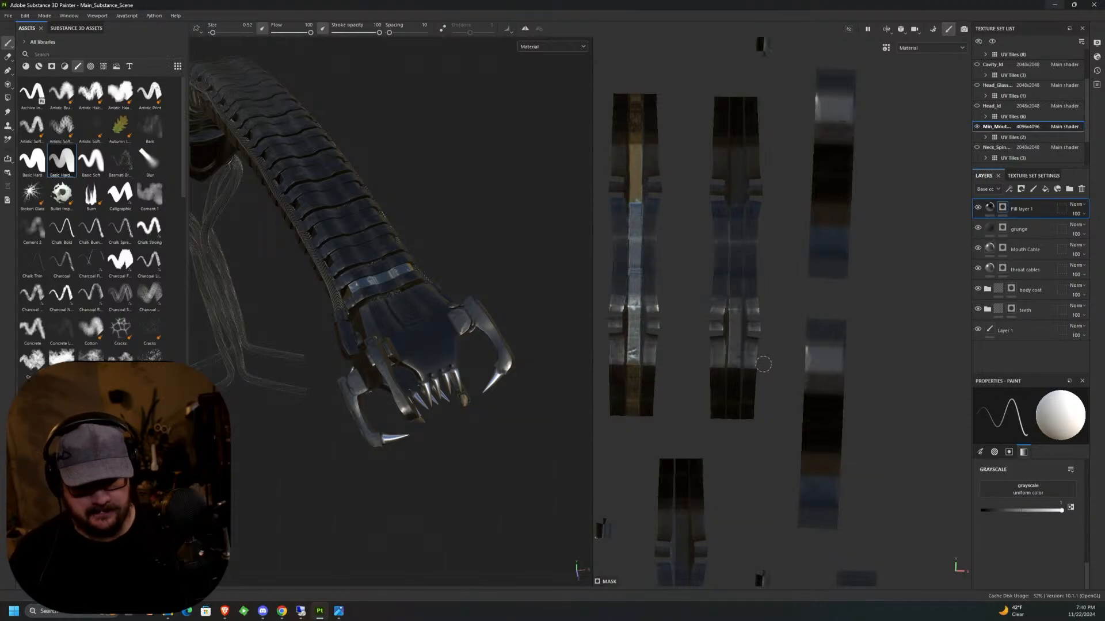
# Mask a straight stroke along the full central strip of the unpainted plate beside the finished one, using brush size 0.52.
pyautogui.moveTo(763, 360); pyautogui.dragTo(761, 293, button='middle')
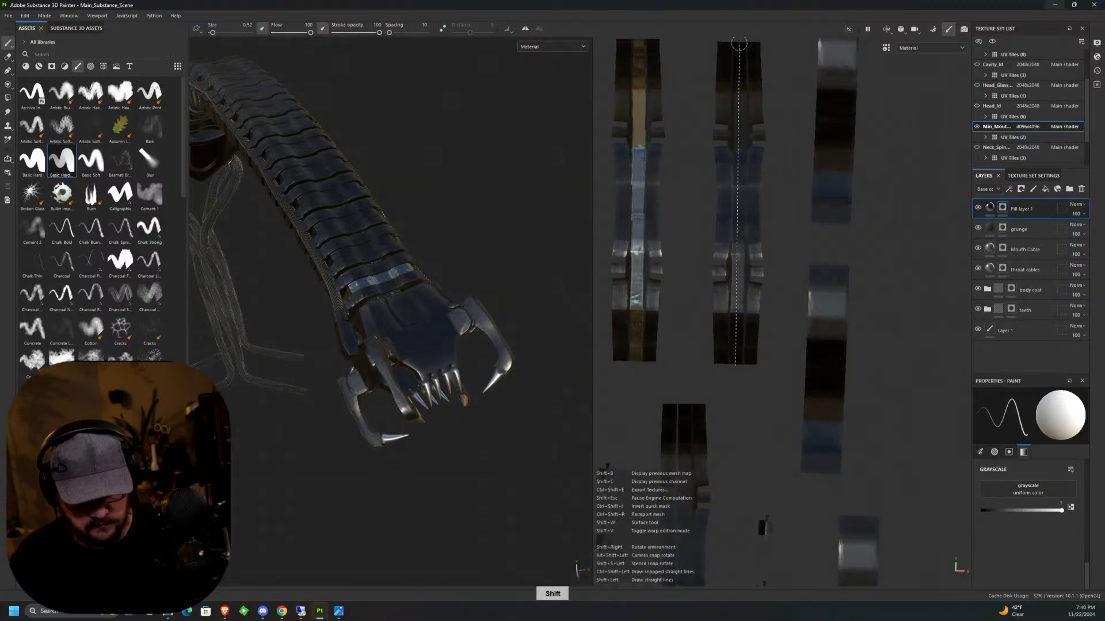
pyautogui.keyDown('shift'); pyautogui.click(738, 327); pyautogui.keyUp('shift')
pyautogui.moveTo(756, 331)
pyautogui.mouseDown(button='middle')
pyautogui.moveTo(760, 283)
pyautogui.moveTo(744, 253)
pyautogui.moveTo(752, 207)
pyautogui.mouseUp(button='middle')
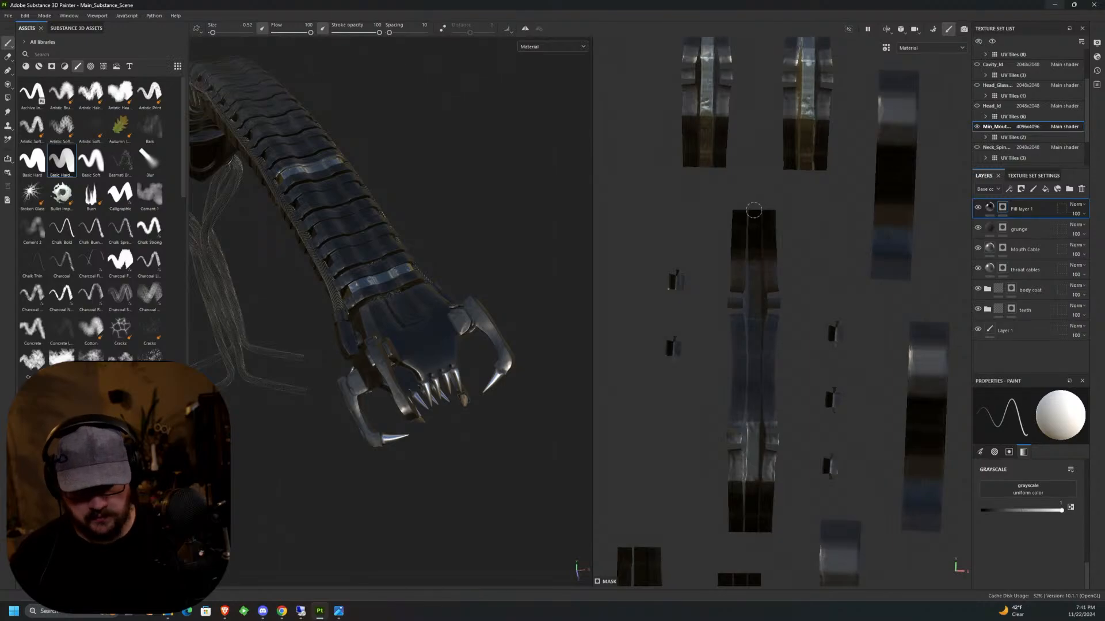
# Try a straight mask stroke down the central strip of the plate below with brush size 0.27, and undo it.
pyautogui.press('[')
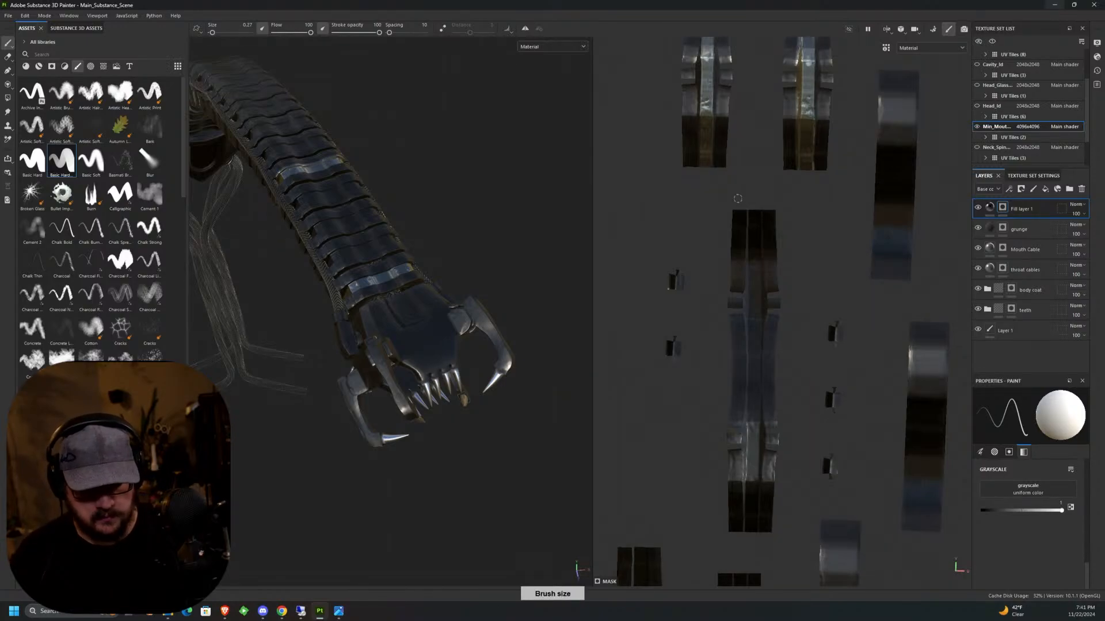
pyautogui.click(754, 211)
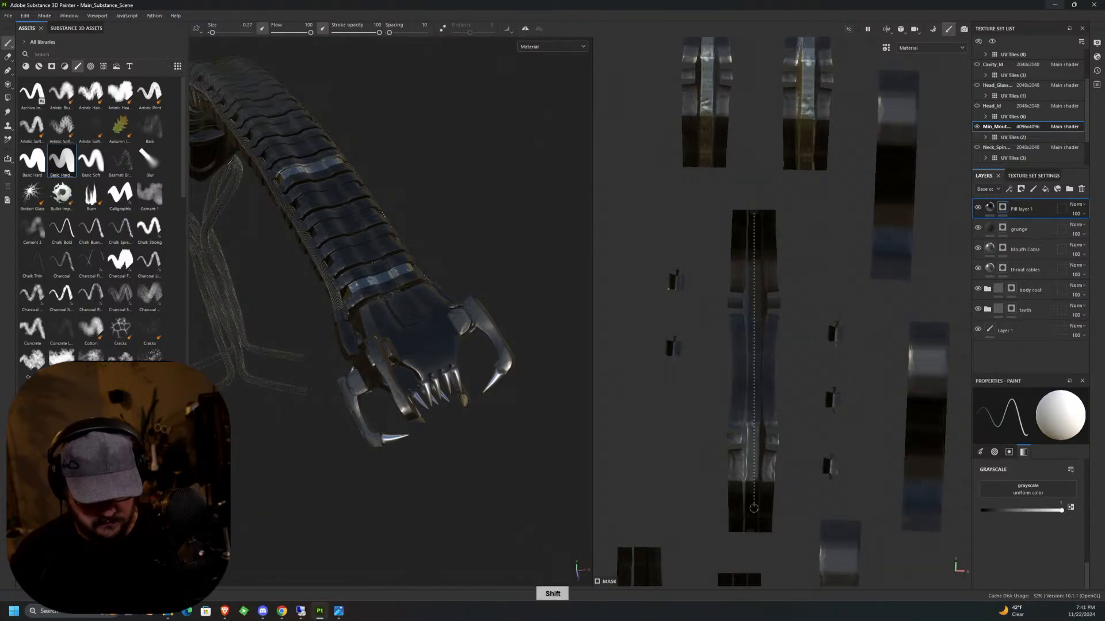
pyautogui.keyDown('shift'); pyautogui.click(750, 529); pyautogui.keyUp('shift')
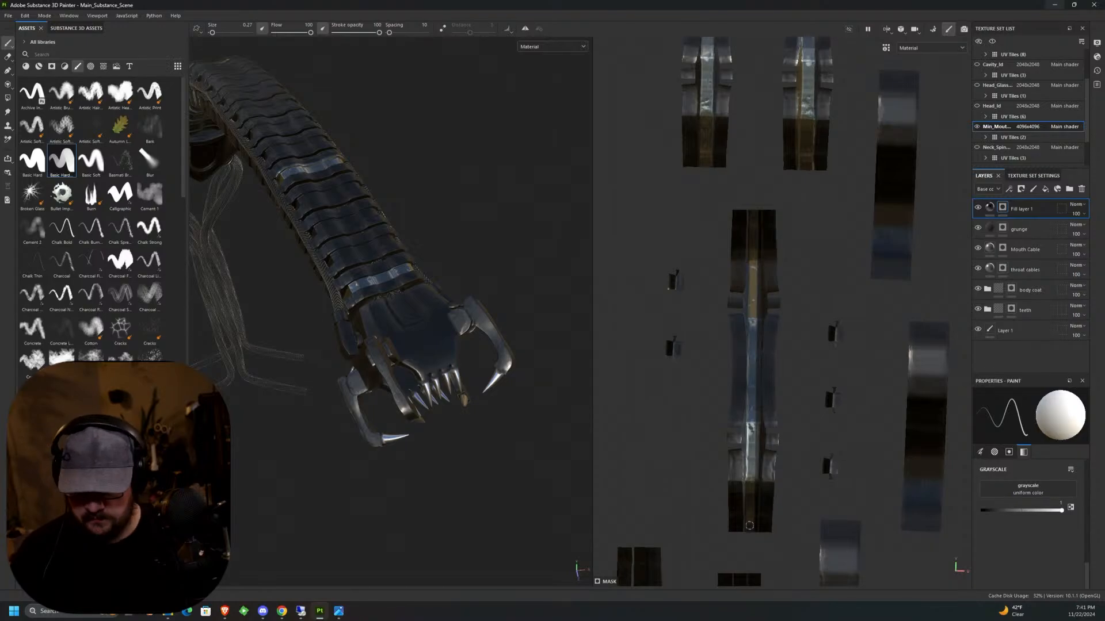
pyautogui.hotkey('ctrl', 'z')
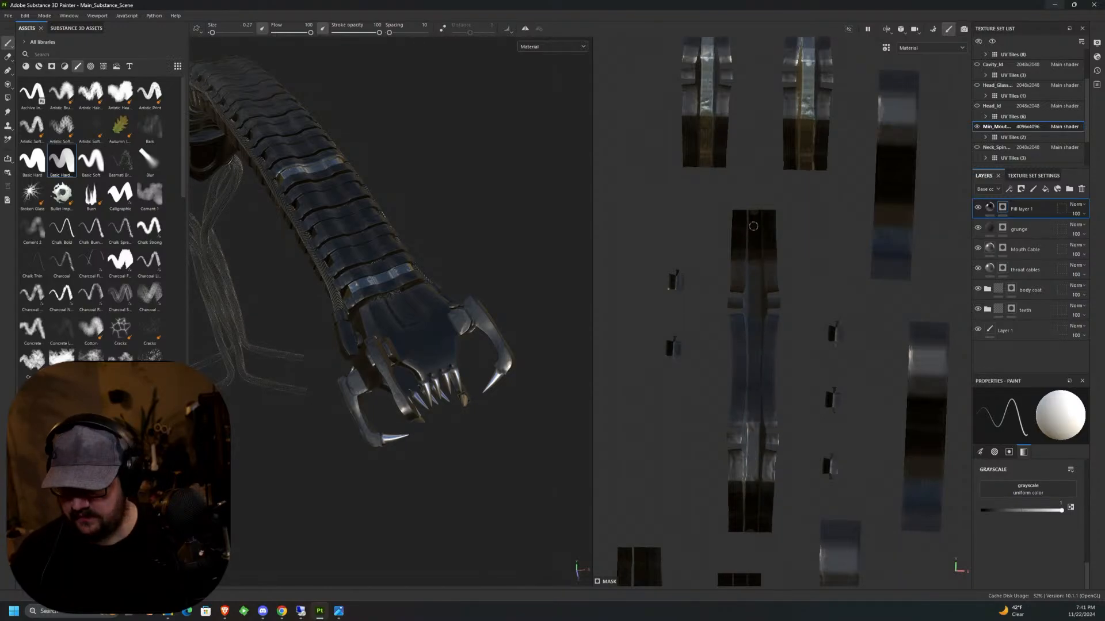
# Set the brush size to 0.35 and mask the lower plate's central strip with one straight stroke from end to end.
pyautogui.click(247, 25)
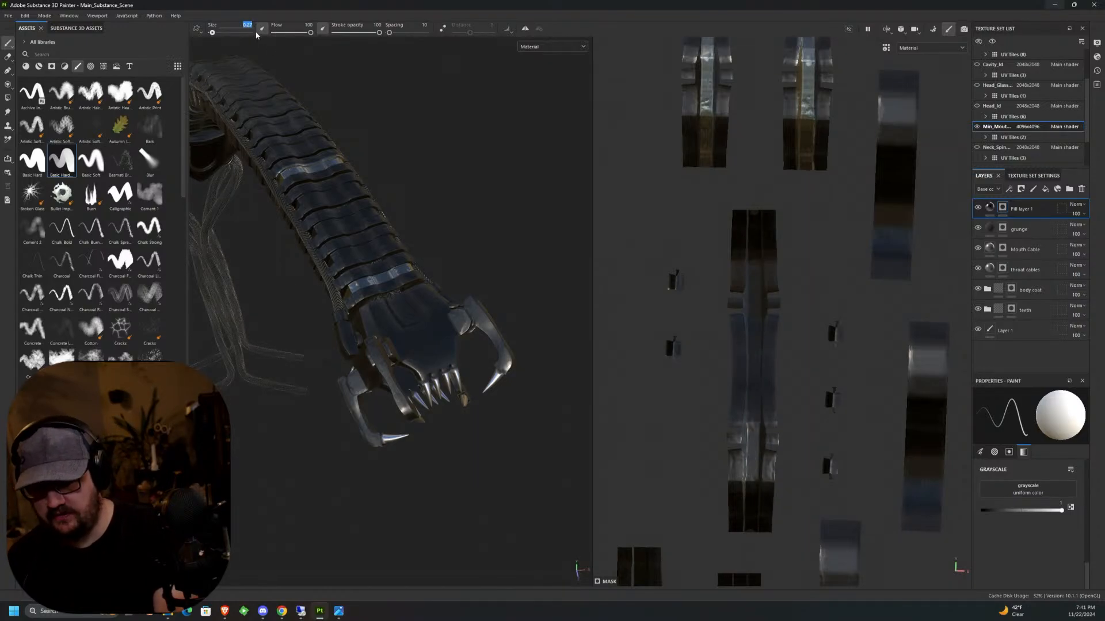
pyautogui.write('0.35')
pyautogui.press('Return')
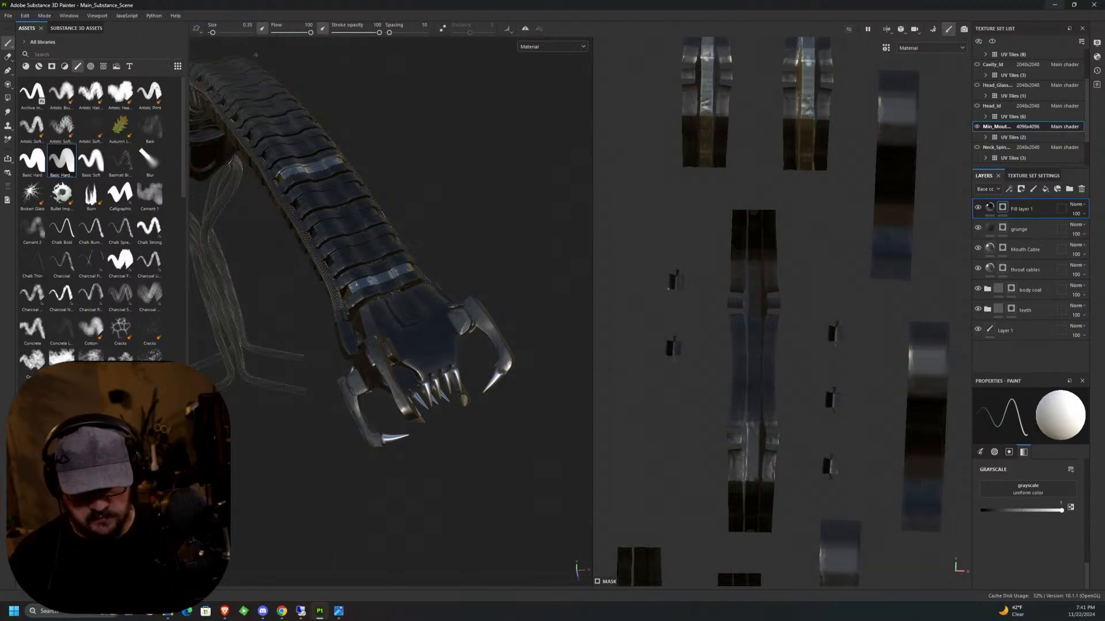
pyautogui.click(753, 213)
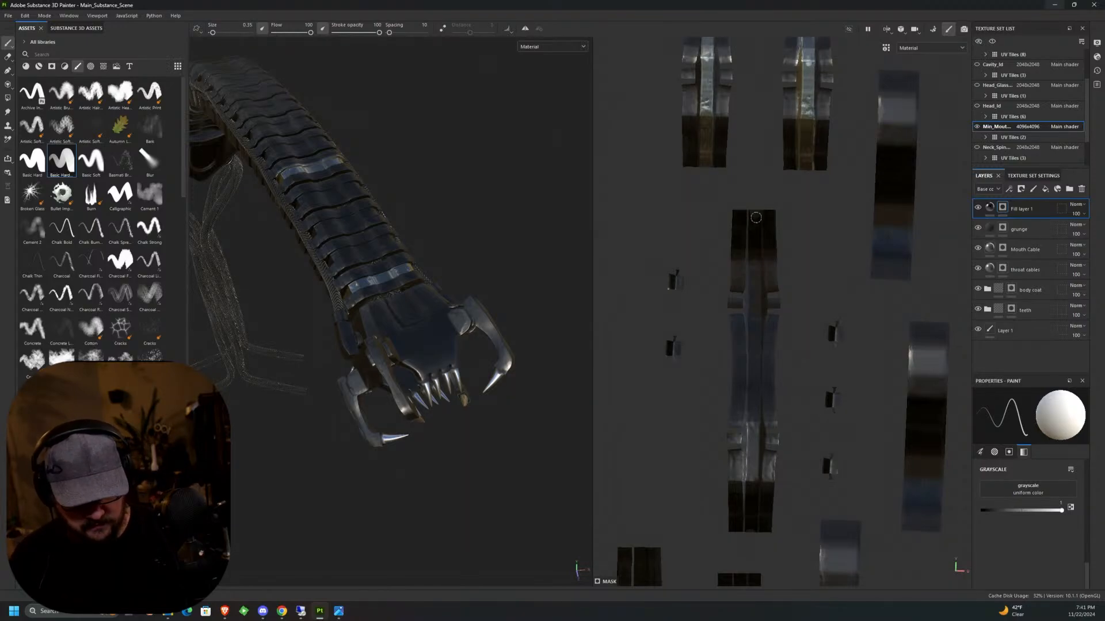
pyautogui.keyDown('shift'); pyautogui.click(751, 528); pyautogui.keyUp('shift')
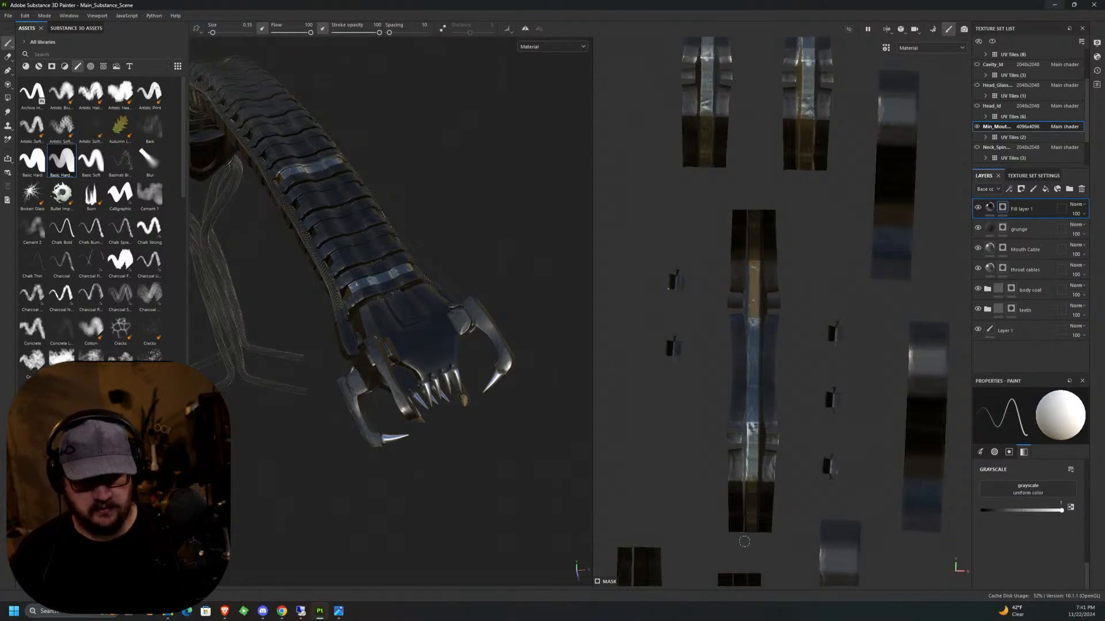
# Switch the mask grayscale to 0 and trim the spill along both long edges of the second upper plate's central strip.
pyautogui.keyDown('alt'); pyautogui.moveTo(796, 244); pyautogui.dragTo(731, 385, button='middle'); pyautogui.keyUp('alt')
pyautogui.keyDown('alt'); pyautogui.moveTo(811, 377); pyautogui.dragTo(797, 424, button='middle'); pyautogui.keyUp('alt')
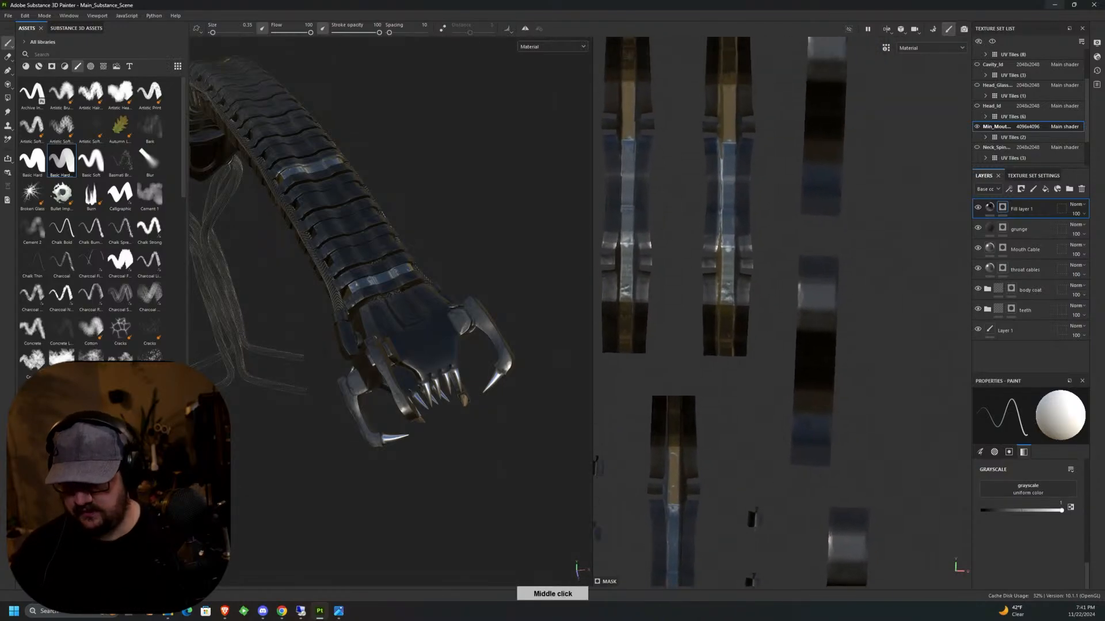
pyautogui.moveTo(770, 229); pyautogui.dragTo(778, 288, button='middle')
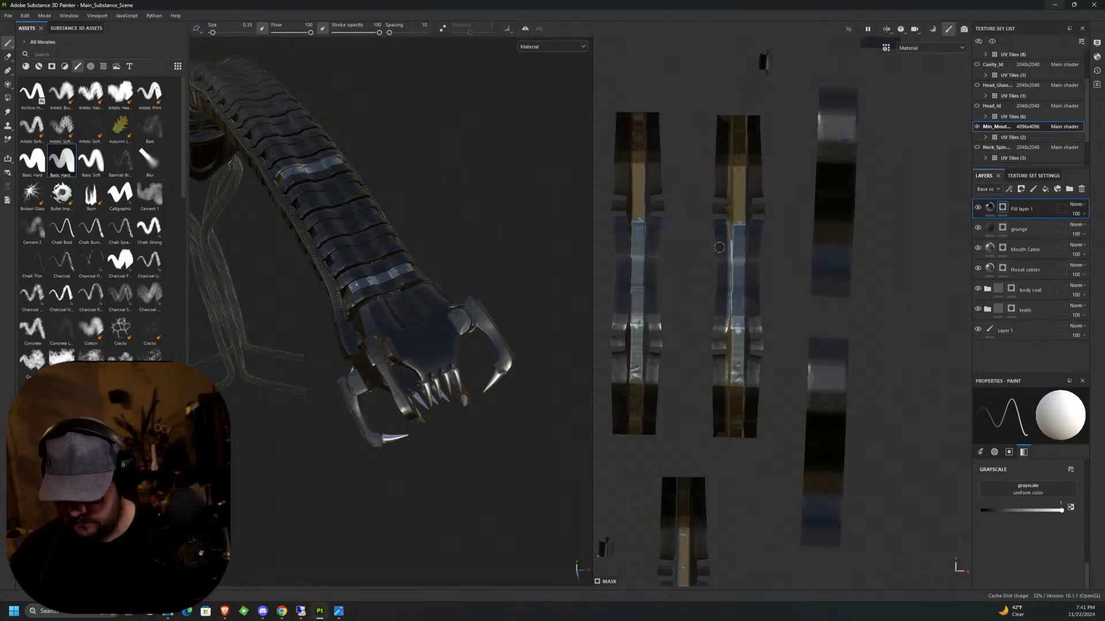
pyautogui.press('x')
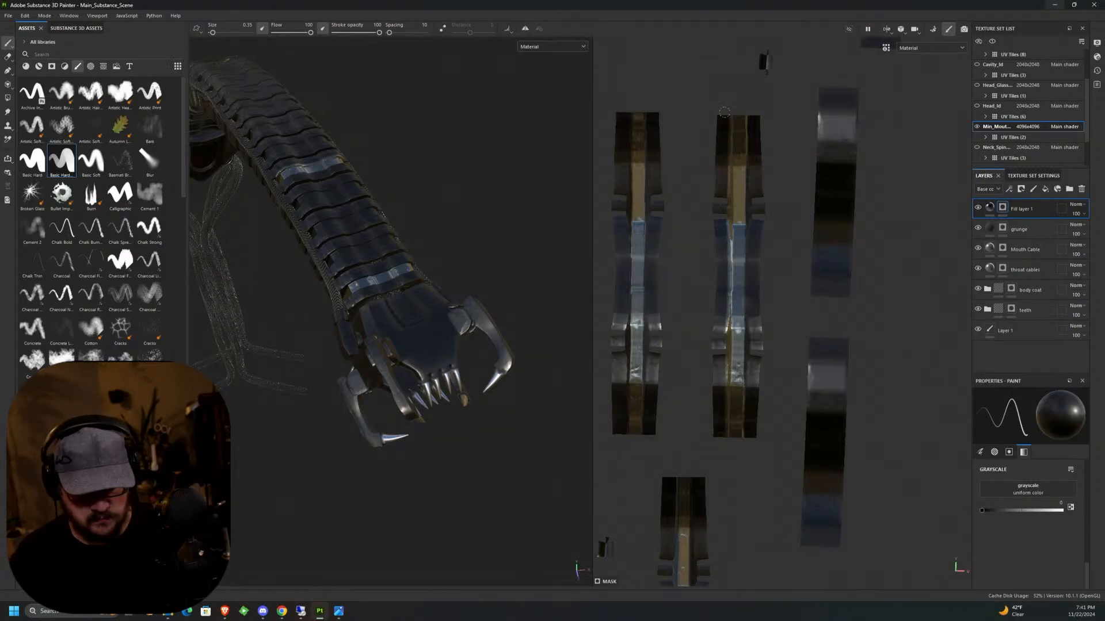
pyautogui.click(726, 118)
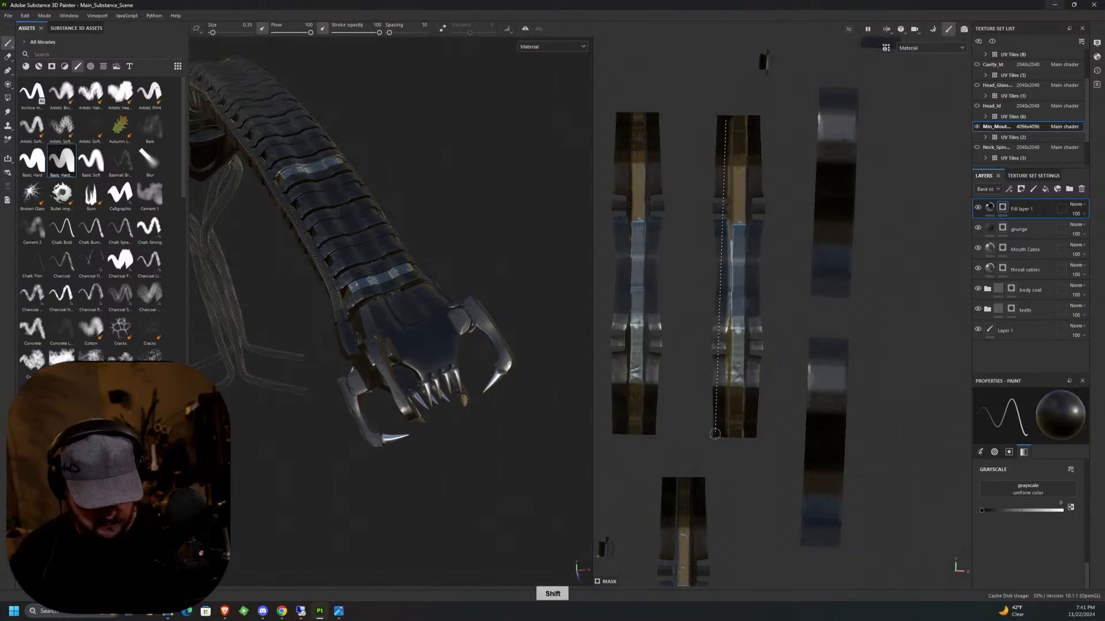
pyautogui.keyDown('shift'); pyautogui.click(714, 434); pyautogui.keyUp('shift')
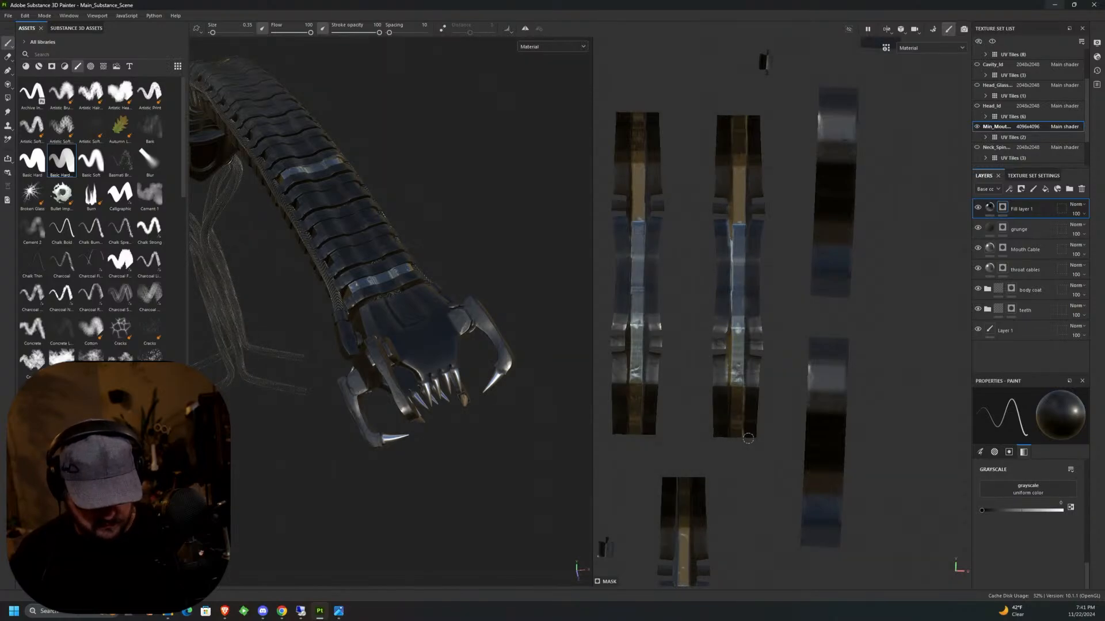
pyautogui.click(748, 438)
pyautogui.keyDown('shift'); pyautogui.click(752, 117); pyautogui.keyUp('shift')
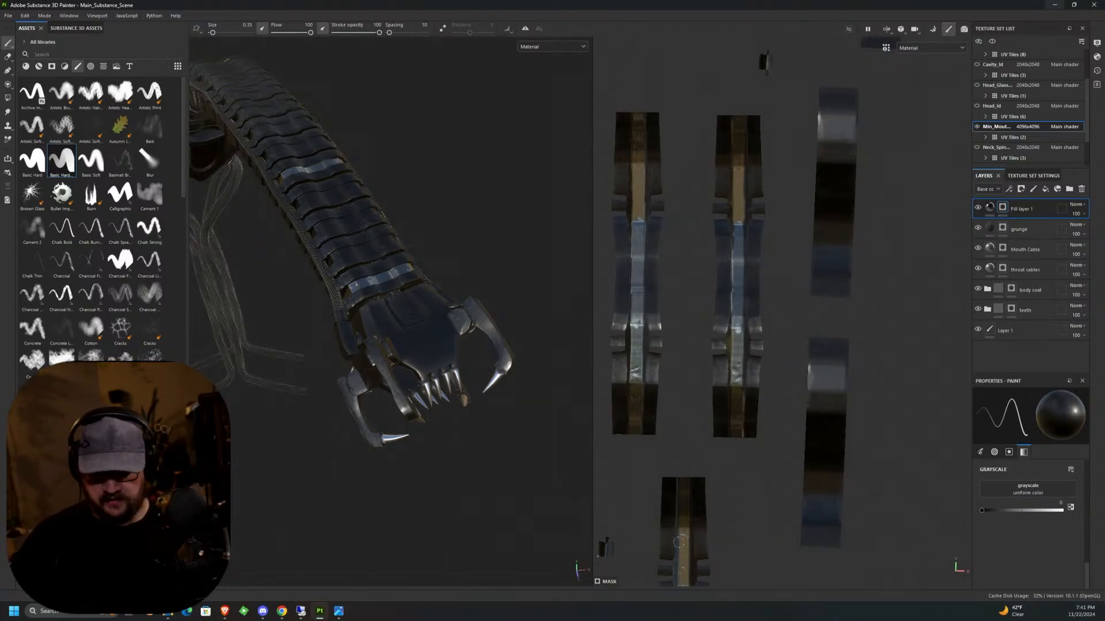
# Switch the mask grayscale back to 1 and mask the central strip of the middle plate in the next group of three.
pyautogui.moveTo(806, 469); pyautogui.dragTo(767, 334, button='middle')
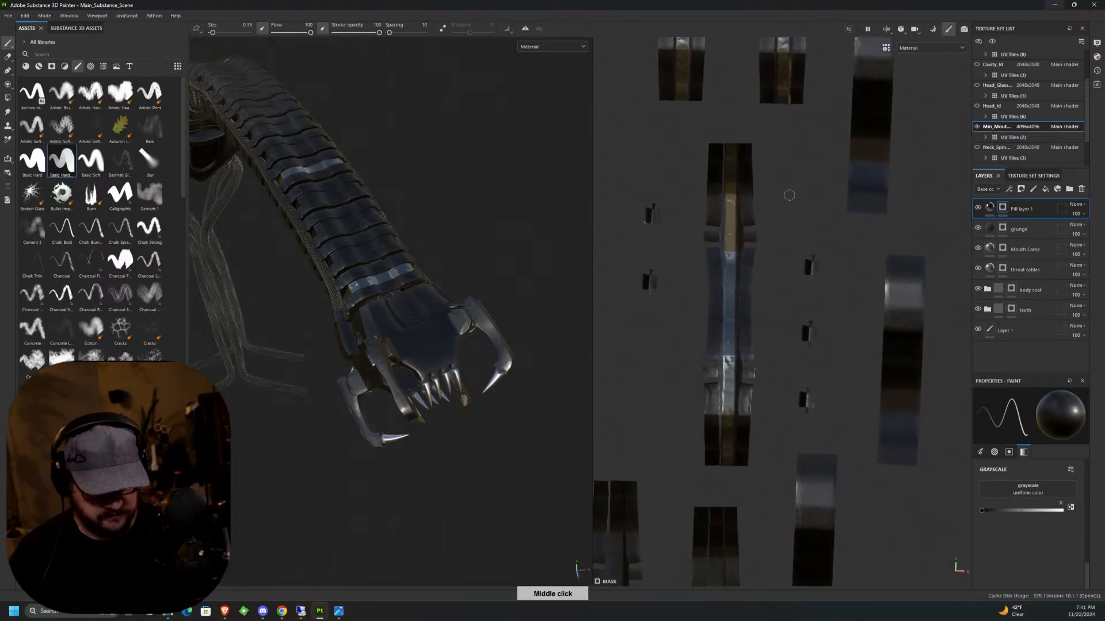
pyautogui.keyDown('alt'); pyautogui.moveTo(353, 396); pyautogui.dragTo(411, 389); pyautogui.keyUp('alt')
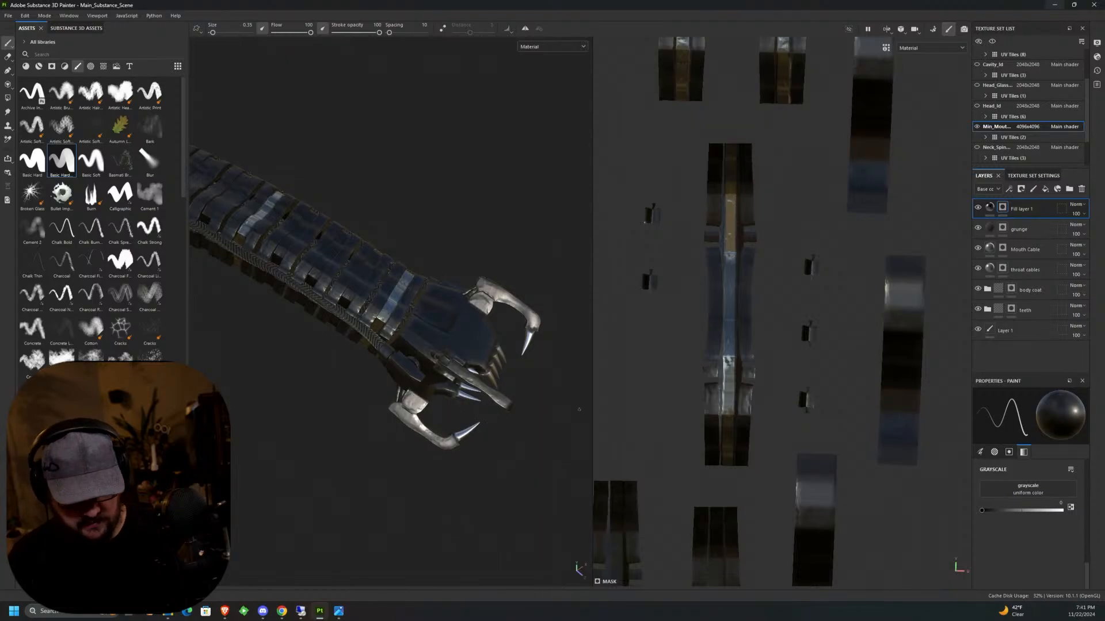
pyautogui.keyDown('alt'); pyautogui.moveTo(831, 322); pyautogui.dragTo(777, 230, button='middle'); pyautogui.keyUp('alt')
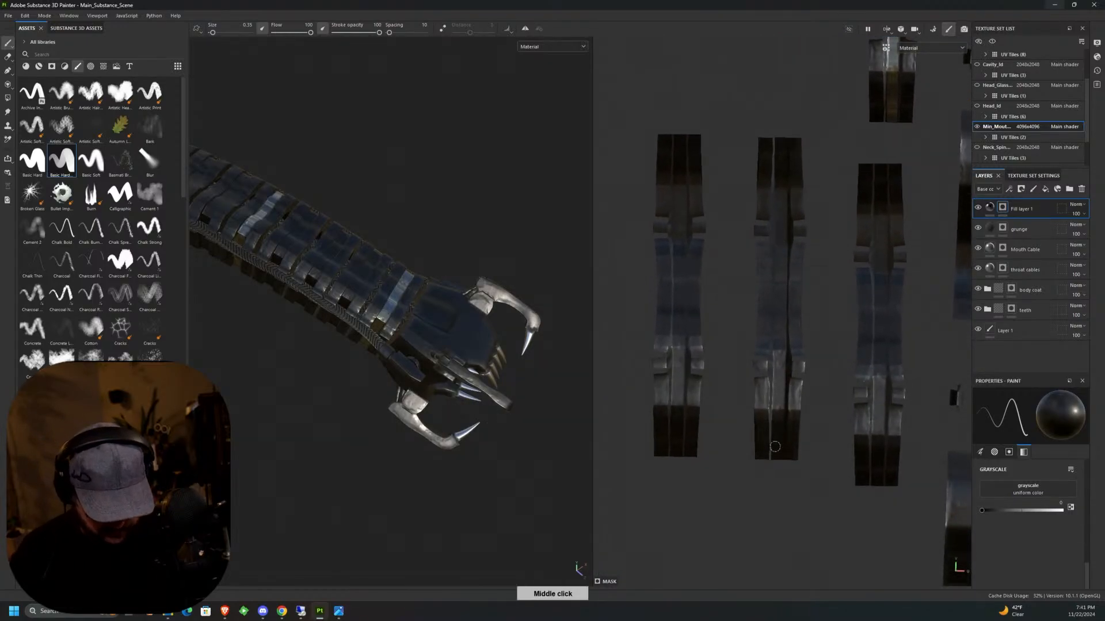
pyautogui.press('x')
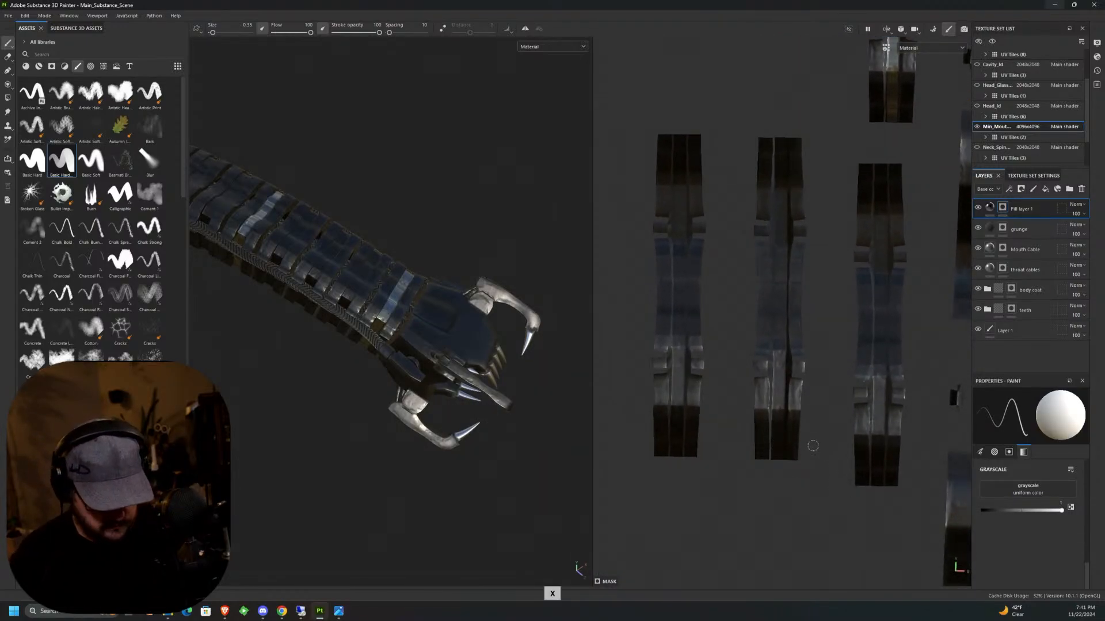
pyautogui.click(778, 455)
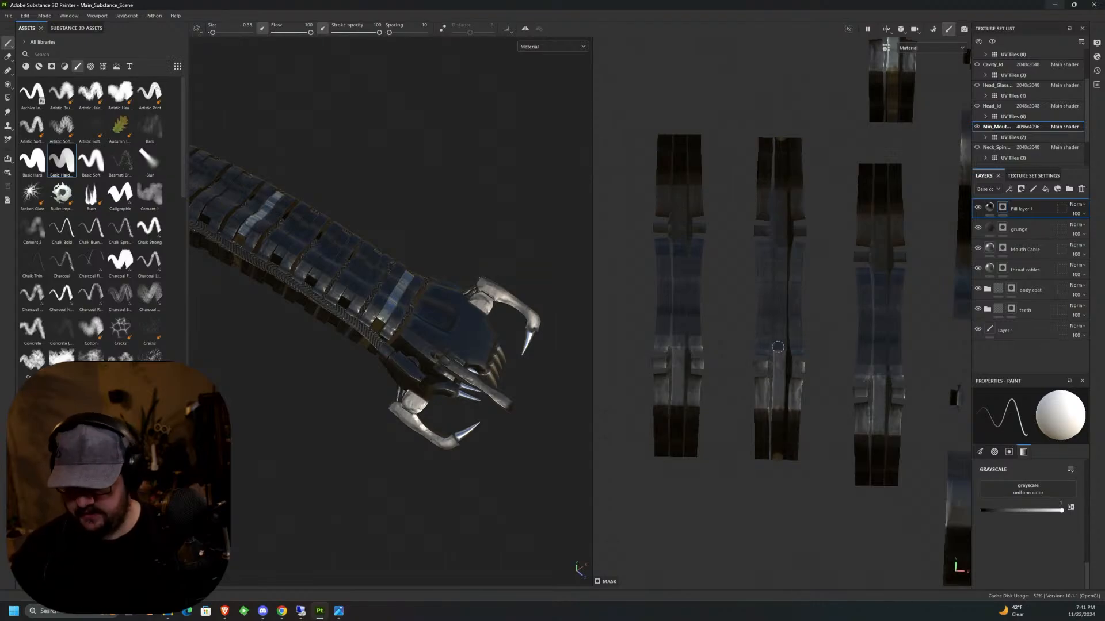
pyautogui.keyDown('shift'); pyautogui.click(770, 143); pyautogui.keyUp('shift')
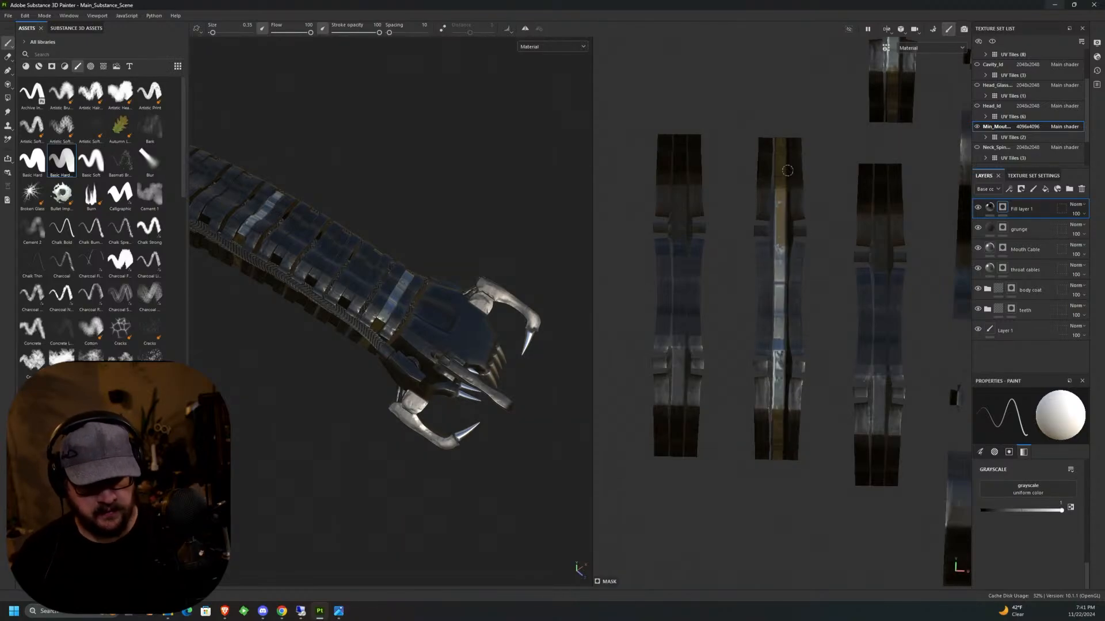
# Mask the central strips of the two outer plates in the group of three with straight end-to-end strokes.
pyautogui.click(878, 482)
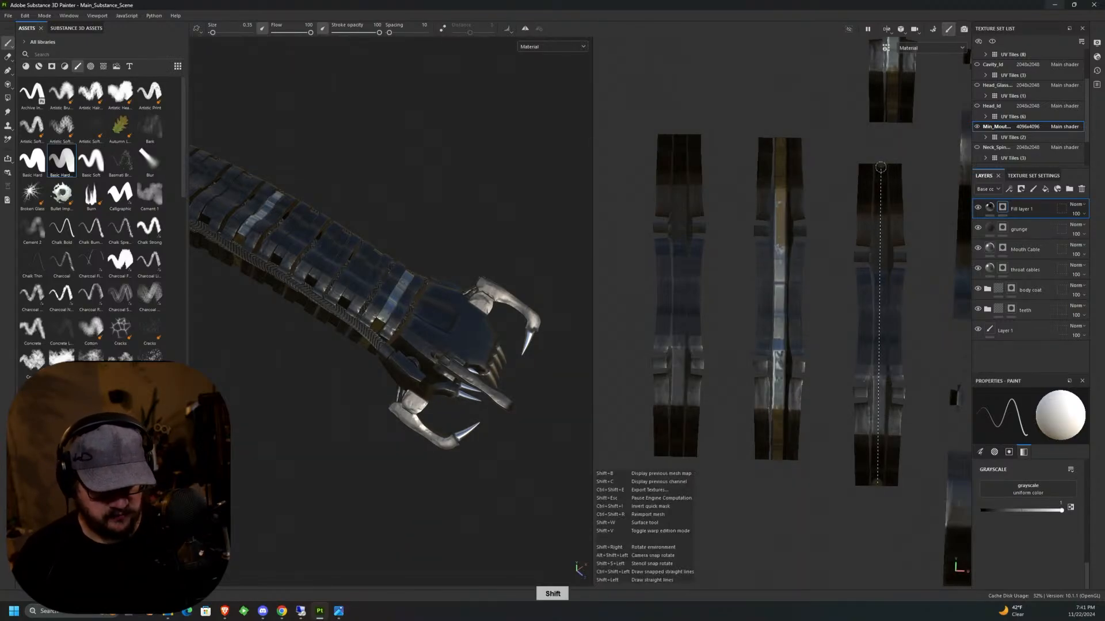
pyautogui.keyDown('shift'); pyautogui.click(879, 163); pyautogui.keyUp('shift')
pyautogui.click(678, 138)
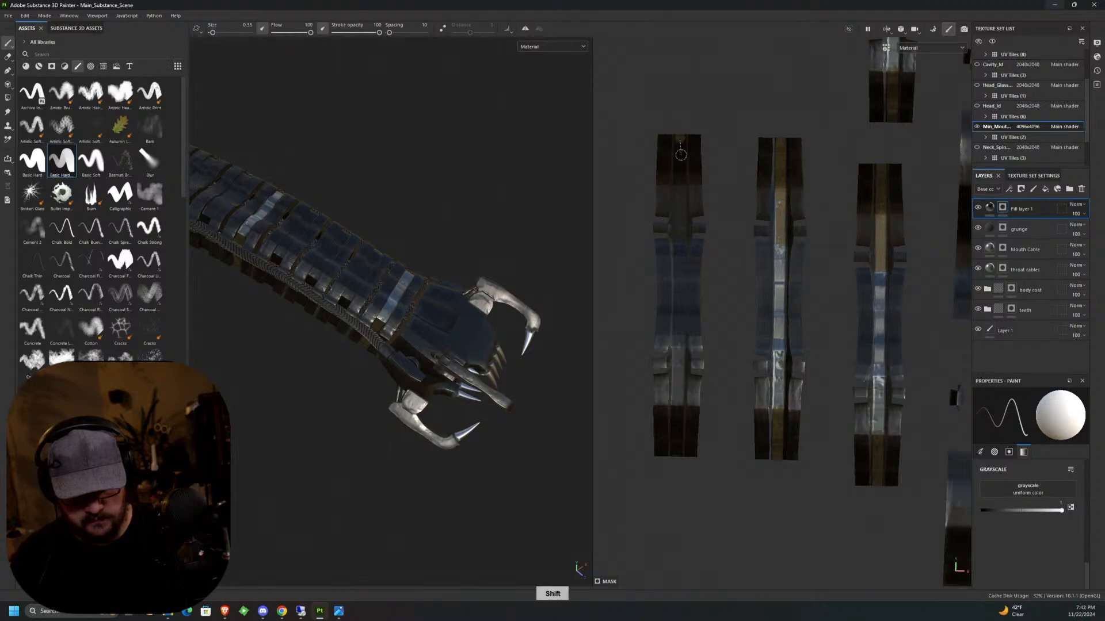
pyautogui.keyDown('shift'); pyautogui.click(678, 455); pyautogui.keyUp('shift')
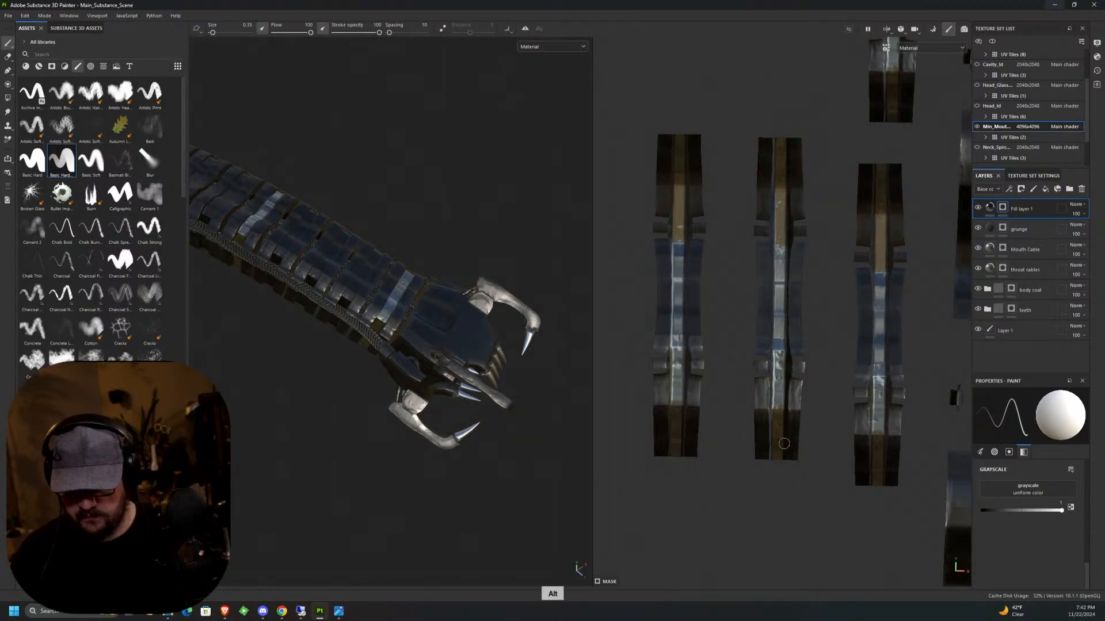
# Find the next unpainted neck plate island farther down the UV layout and mask its central strip with a straight stroke.
pyautogui.moveTo(702, 453); pyautogui.dragTo(809, 338, button='middle')
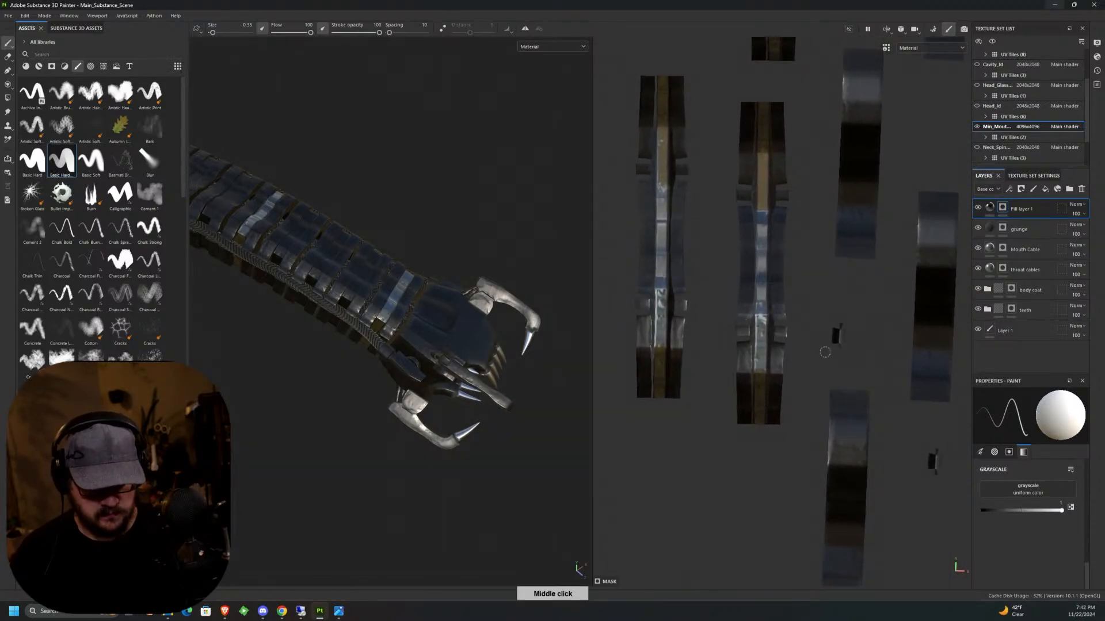
pyautogui.scroll(-5, 829, 348)
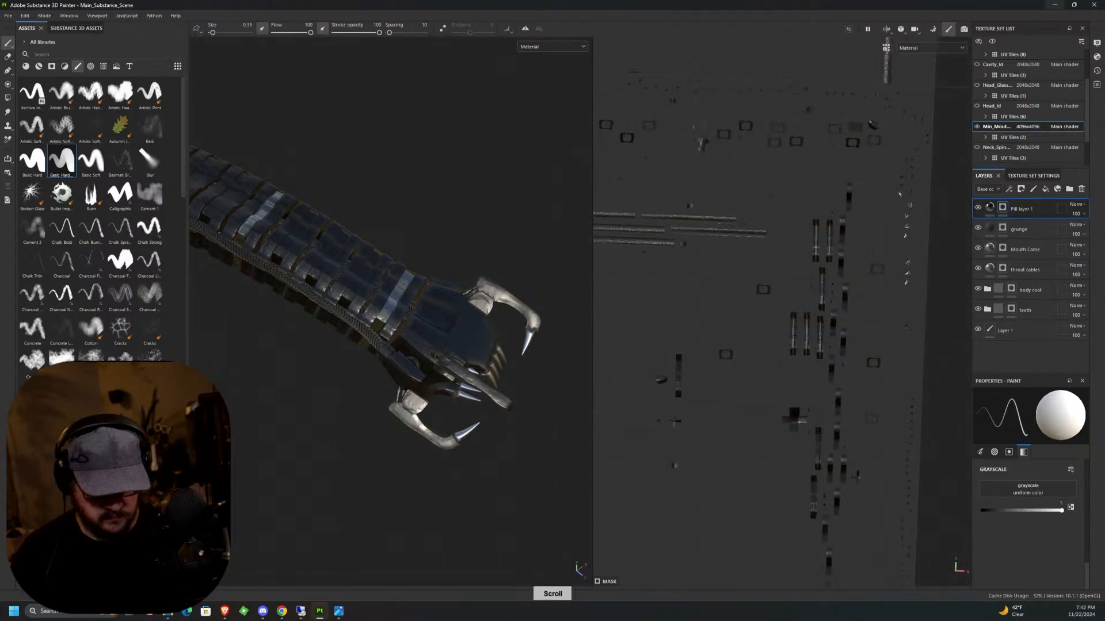
pyautogui.scroll(4, 823, 455)
pyautogui.moveTo(814, 405); pyautogui.dragTo(756, 92, button='middle')
pyautogui.scroll(6, 782, 219)
pyautogui.click(755, 92)
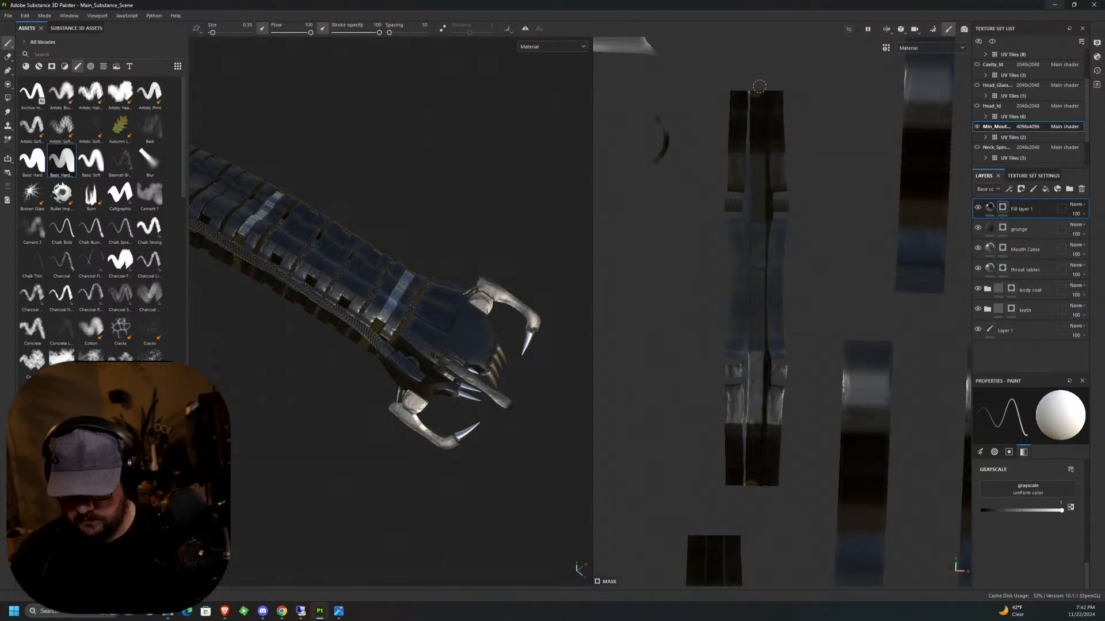
pyautogui.keyDown('shift'); pyautogui.click(752, 486); pyautogui.keyUp('shift')
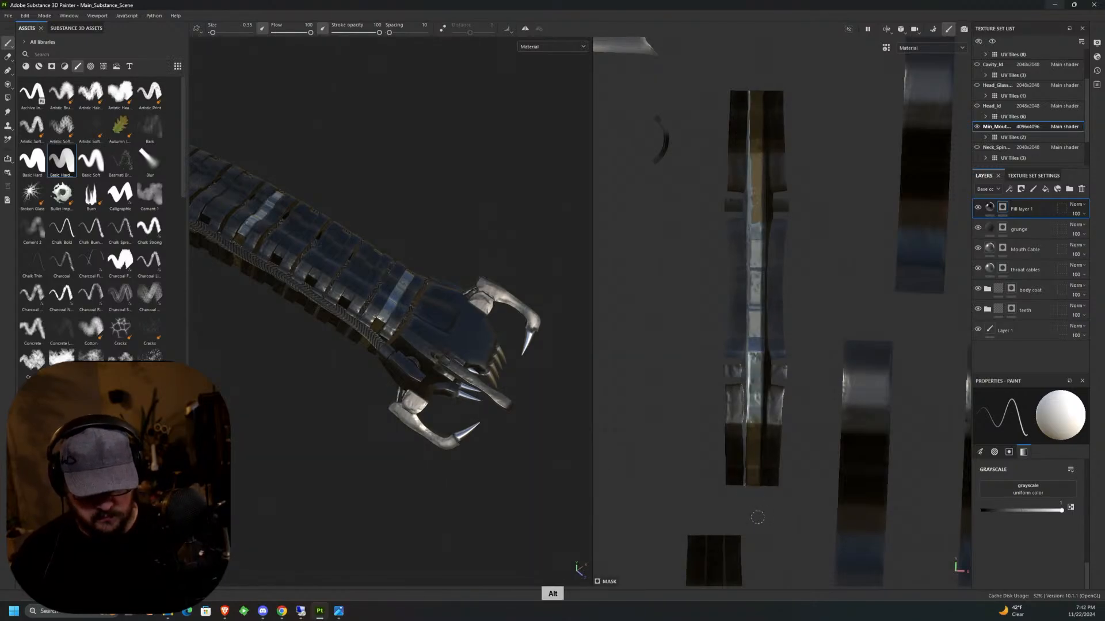
# Mask the full central strip of the plate island directly below with a straight stroke.
pyautogui.keyDown('alt'); pyautogui.moveTo(756, 522); pyautogui.dragTo(781, 245, button='middle'); pyautogui.keyUp('alt')
pyautogui.keyDown('alt'); pyautogui.moveTo(769, 322); pyautogui.dragTo(756, 154, button='middle'); pyautogui.keyUp('alt')
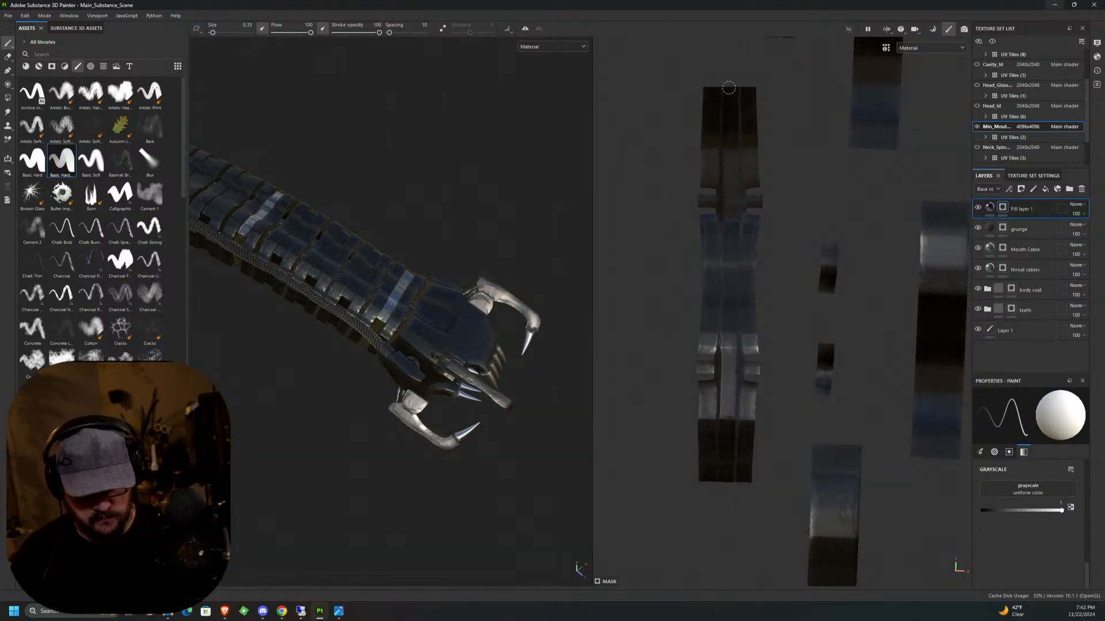
pyautogui.click(729, 91)
pyautogui.keyDown('shift'); pyautogui.click(725, 476); pyautogui.keyUp('shift')
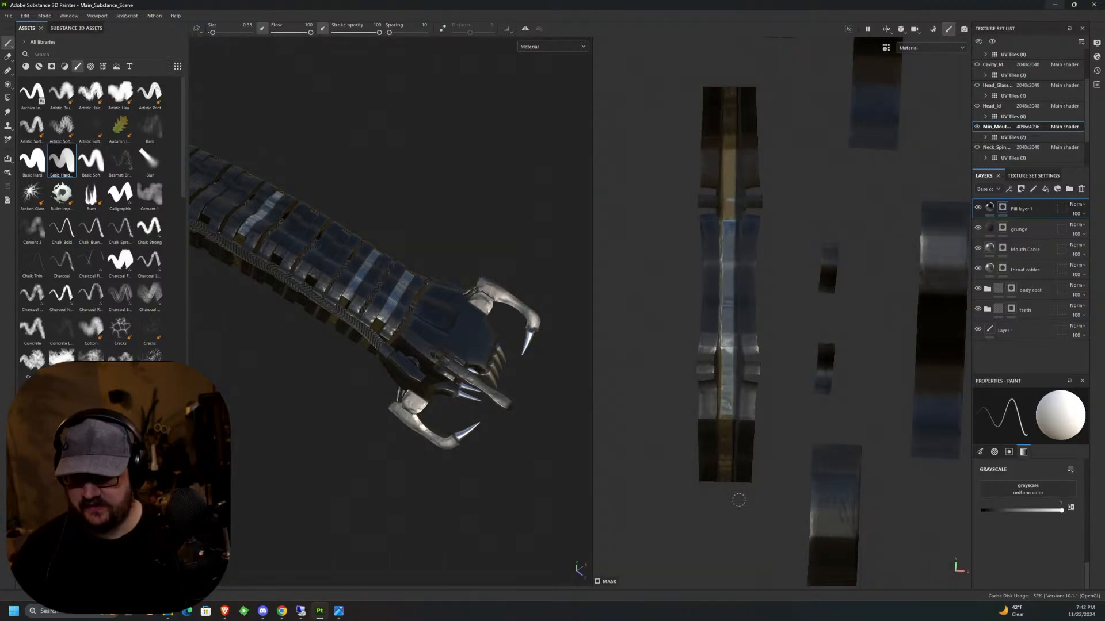
# Find the next unpainted plate island in the UV layout and mask its central strip with a straight end-to-end stroke.
pyautogui.scroll(-5, 751, 456)
pyautogui.moveTo(912, 359); pyautogui.dragTo(921, 80, button='middle')
pyautogui.scroll(5, 840, 346)
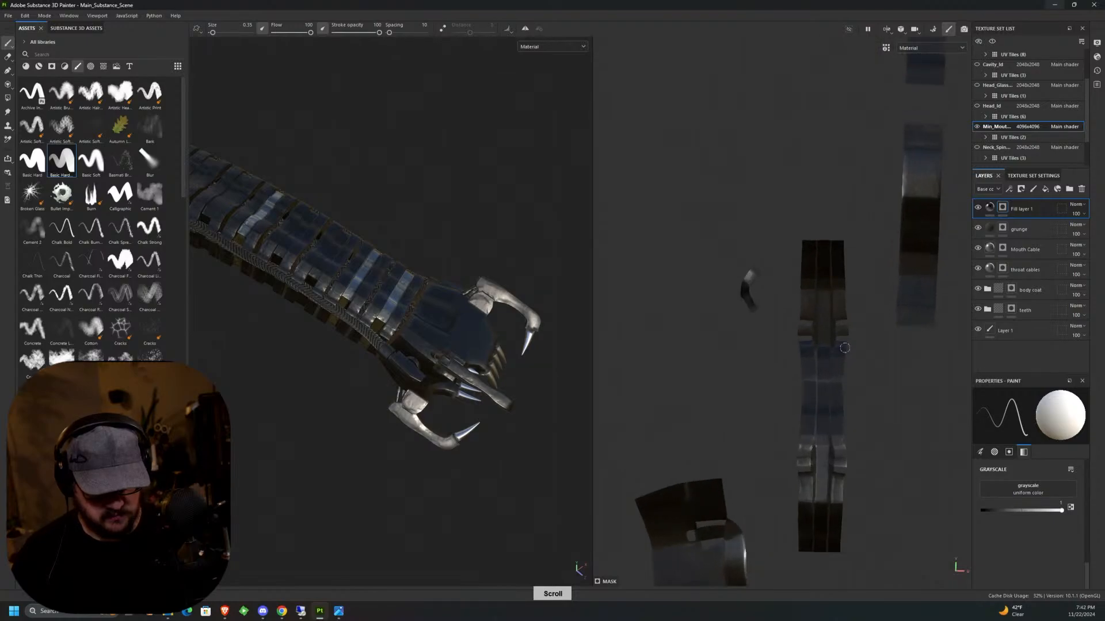
pyautogui.keyDown('alt'); pyautogui.moveTo(859, 260); pyautogui.dragTo(834, 155, button='middle'); pyautogui.keyUp('alt')
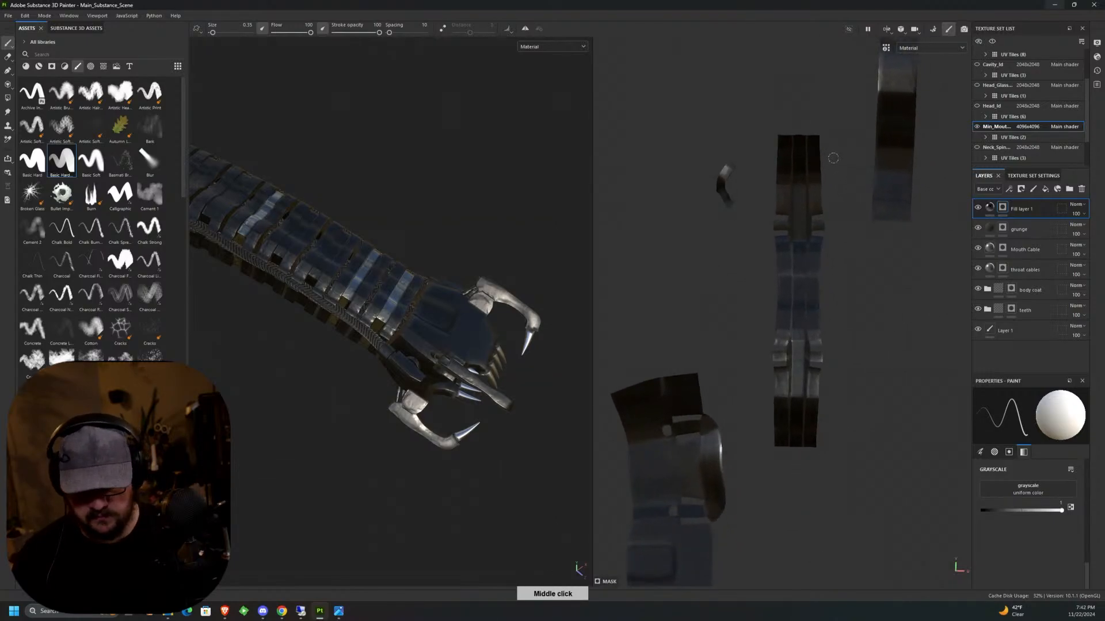
pyautogui.click(798, 137)
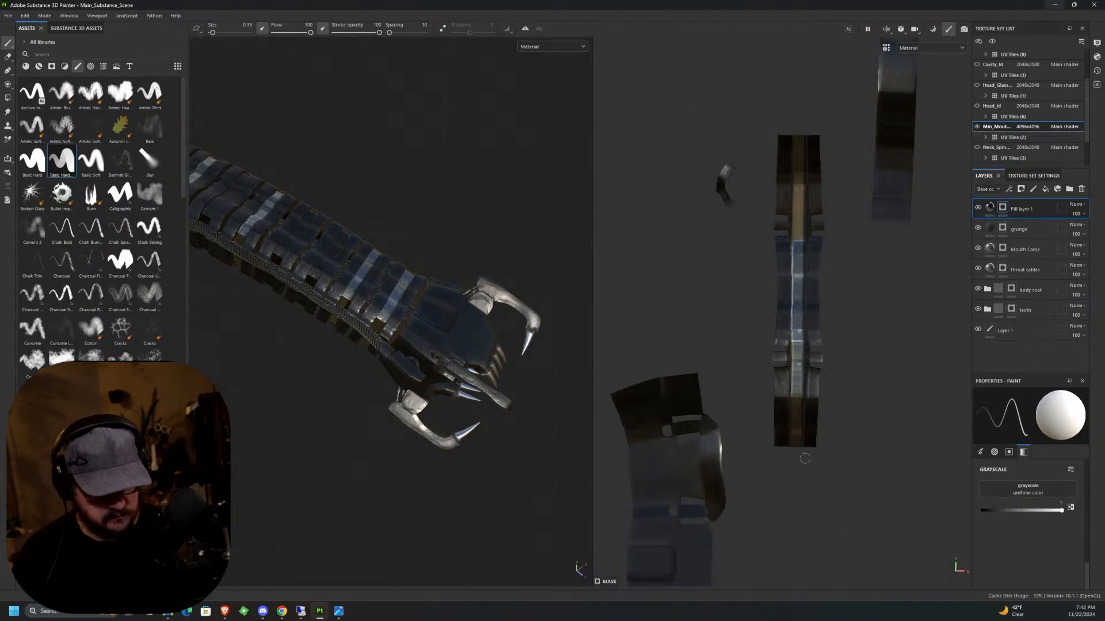
# Mask the central strip of the lowest plate island, just above the UV tile's lower border, with a straight stroke.
pyautogui.moveTo(805, 458)
pyautogui.mouseDown(button='middle')
pyautogui.moveTo(824, 432)
pyautogui.moveTo(788, 175)
pyautogui.mouseUp(button='middle')
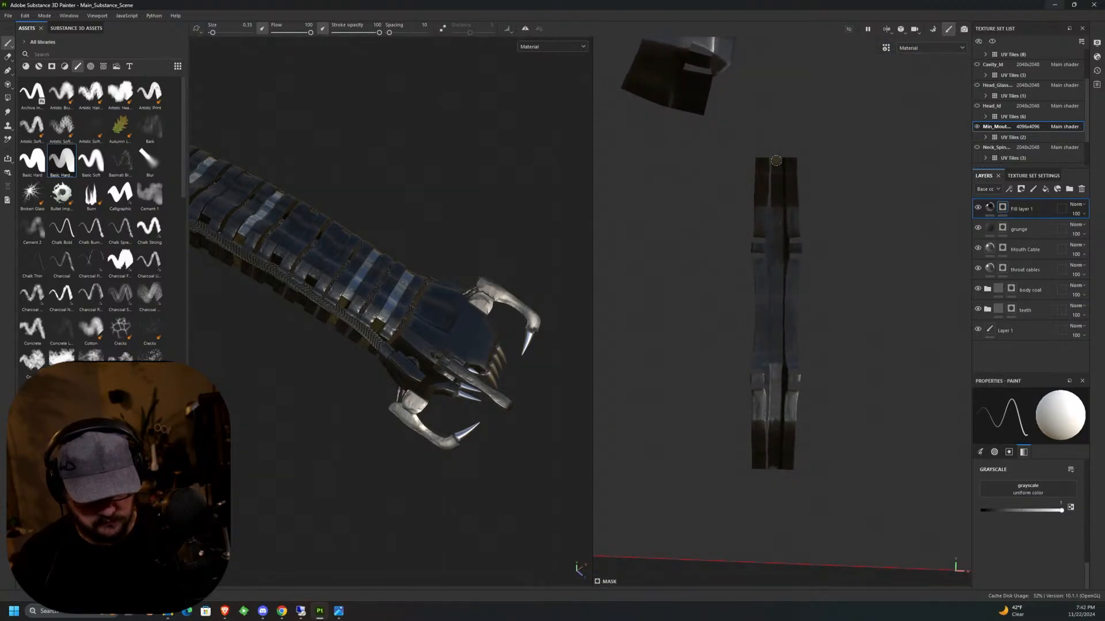
pyautogui.click(777, 160)
pyautogui.keyDown('shift'); pyautogui.click(773, 465); pyautogui.keyUp('shift')
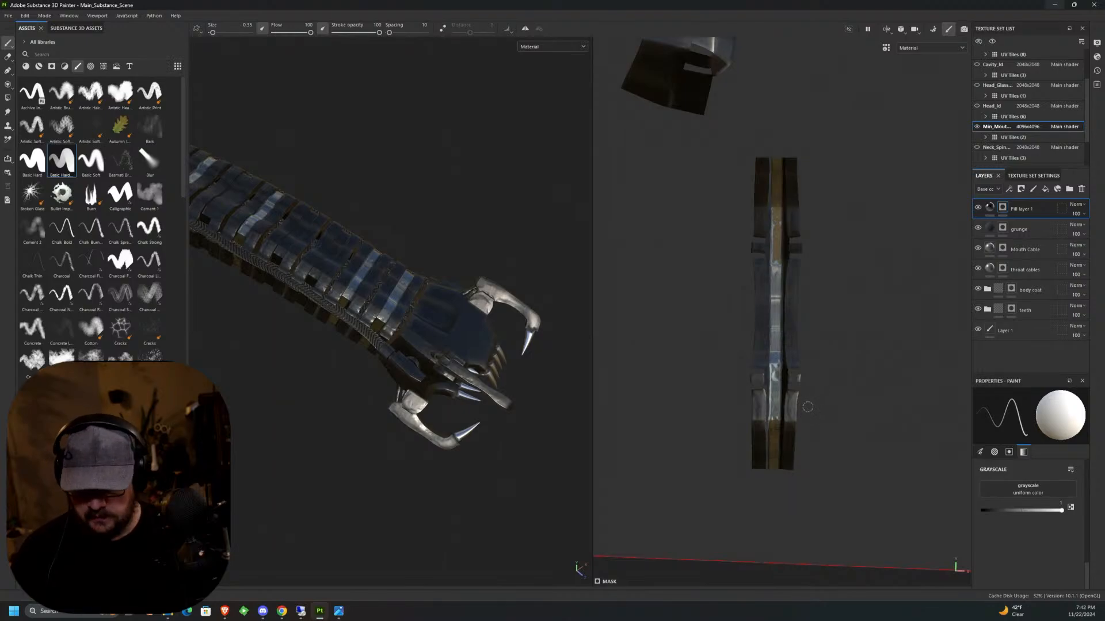
# Locate the remaining dark plate island away from the main column of strips and mask its central strip end to end.
pyautogui.scroll(-6, 807, 407)
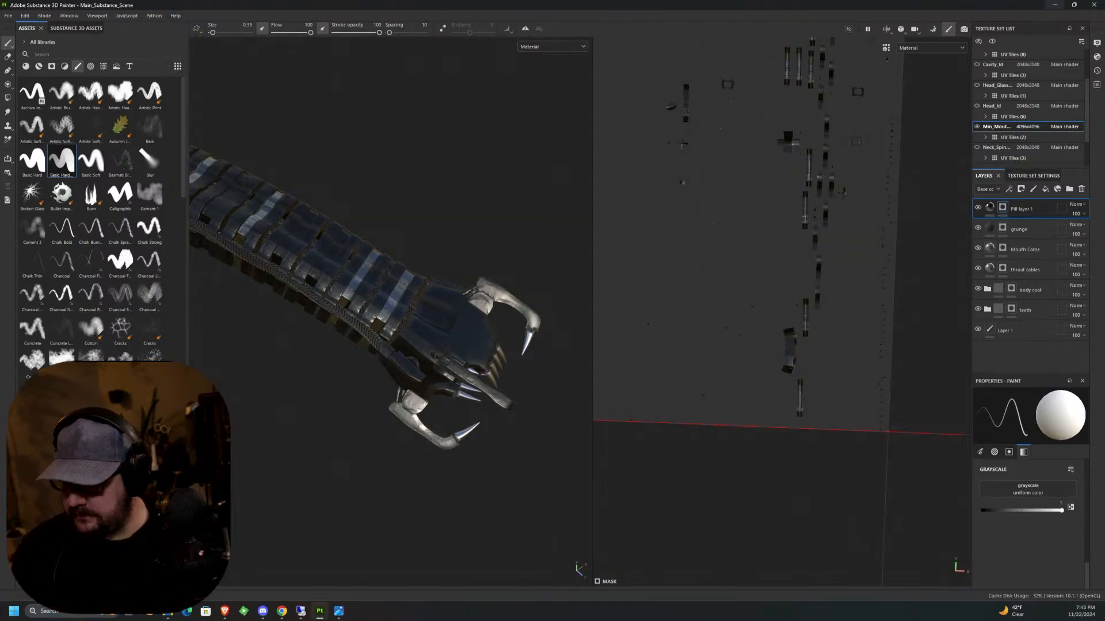
pyautogui.scroll(5, 706, 148)
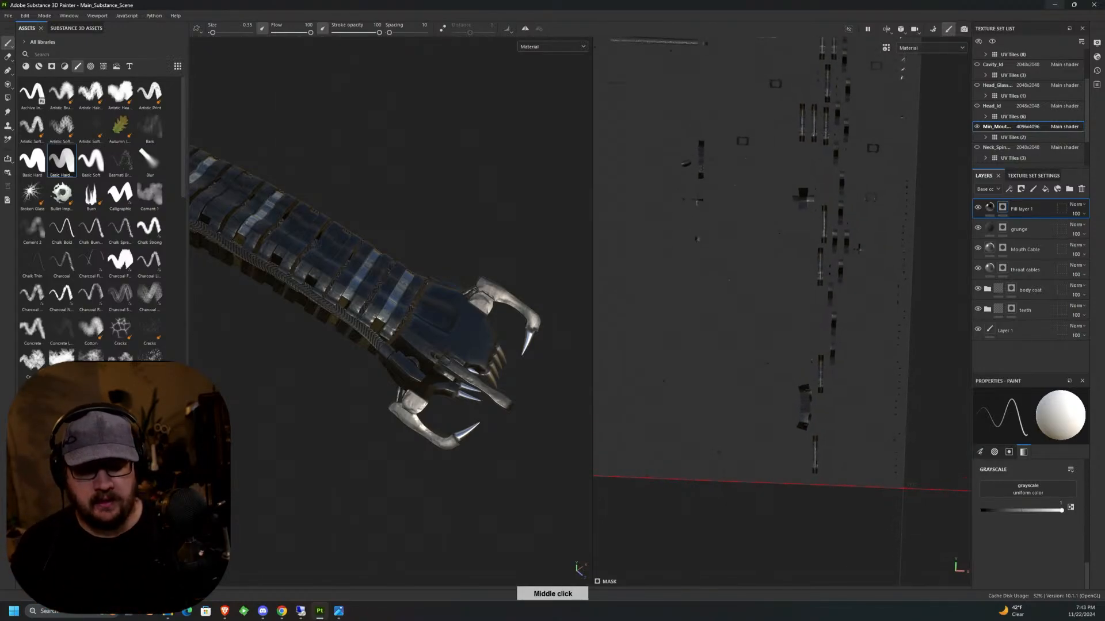
pyautogui.scroll(3, 706, 148)
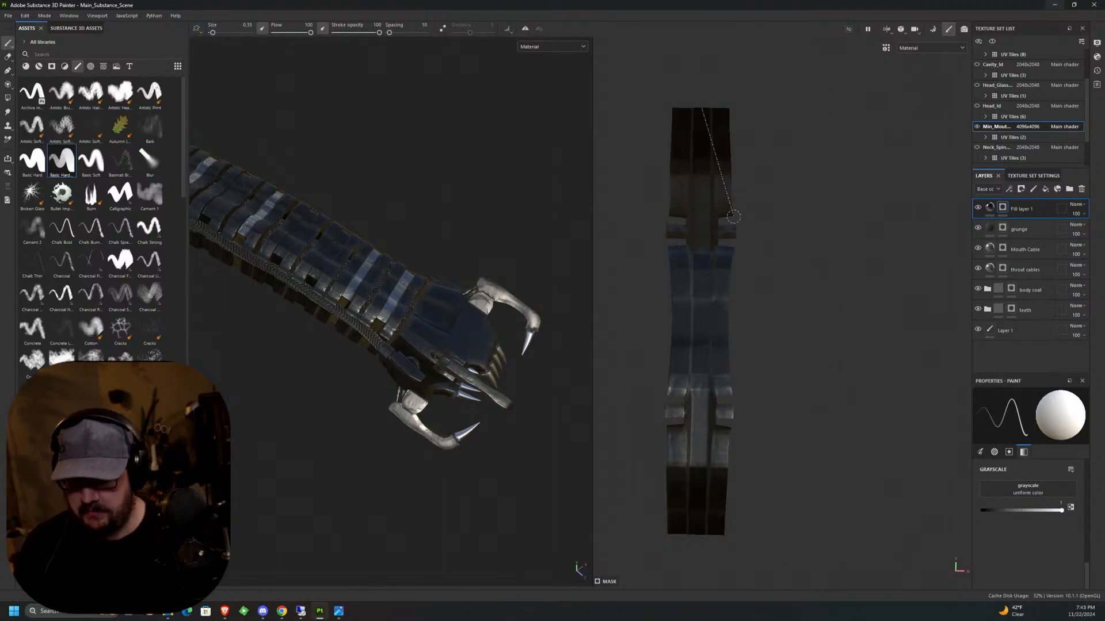
pyautogui.moveTo(701, 108); pyautogui.dragTo(701, 65, button='middle')
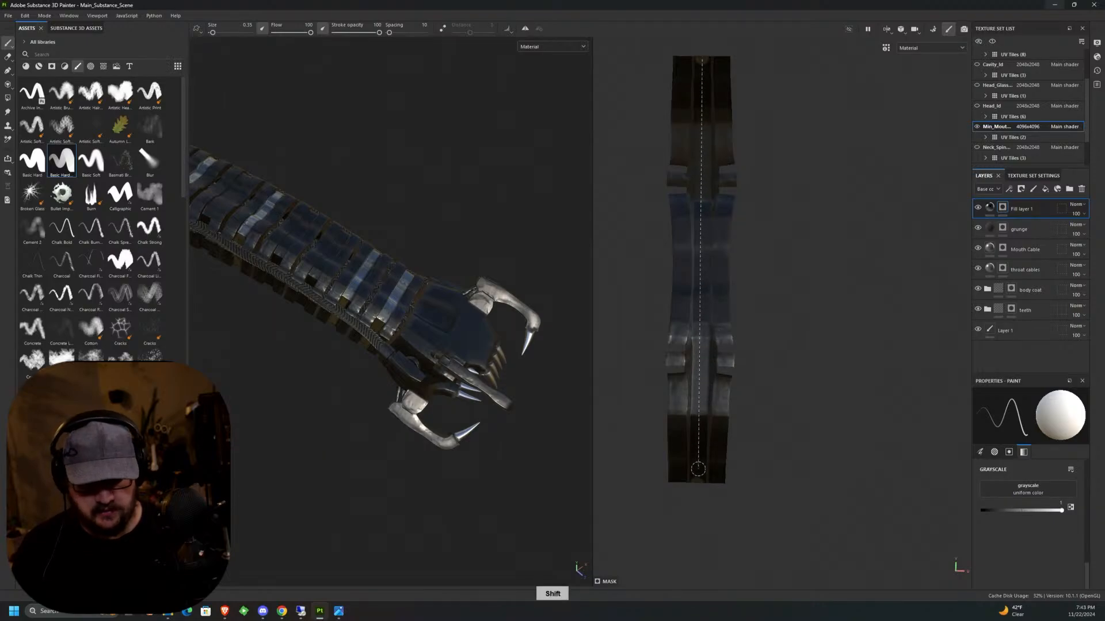
pyautogui.keyDown('shift'); pyautogui.click(697, 478); pyautogui.keyUp('shift')
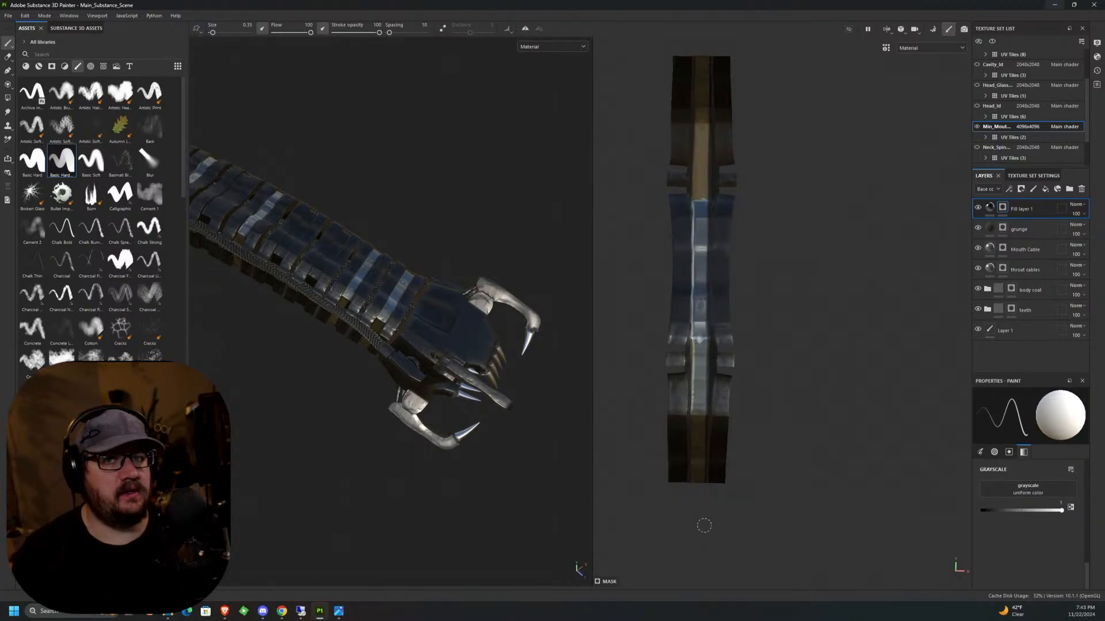
# Mask the full central strip of the plate island just above the braided cable islands with a straight stroke.
pyautogui.scroll(-5, 715, 466)
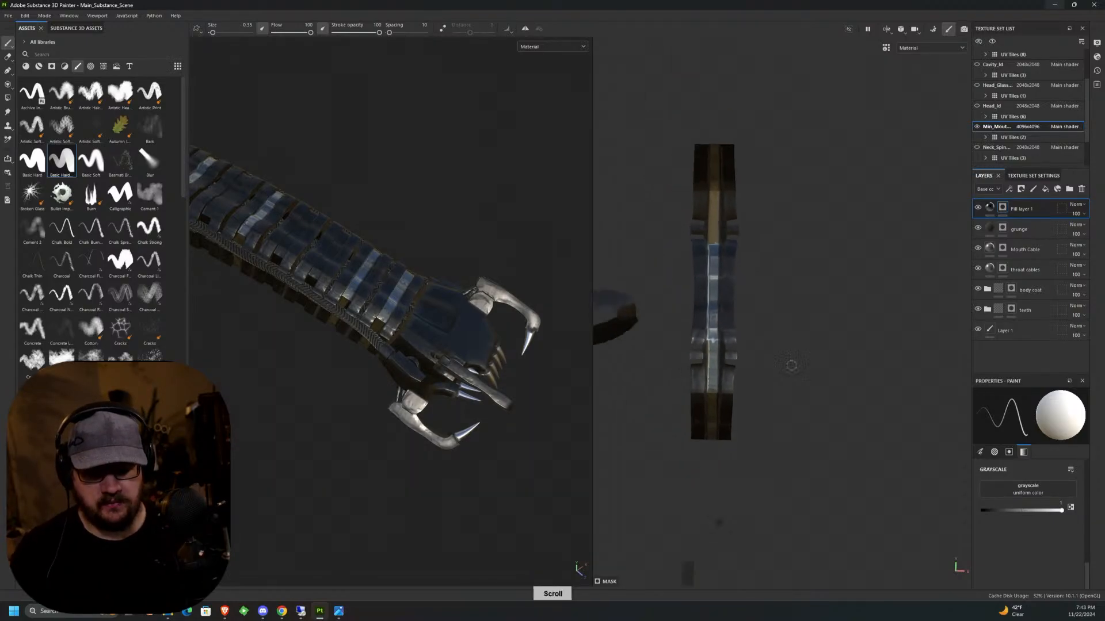
pyautogui.scroll(-3, 716, 466)
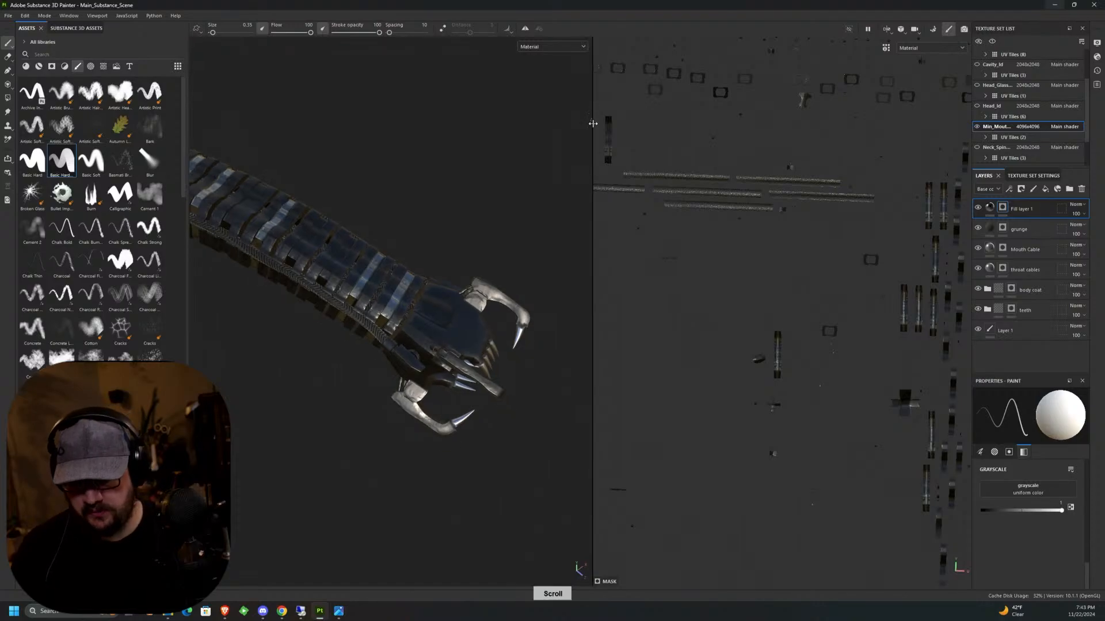
pyautogui.scroll(6, 626, 122)
pyautogui.moveTo(669, 172); pyautogui.dragTo(718, 69, button='middle')
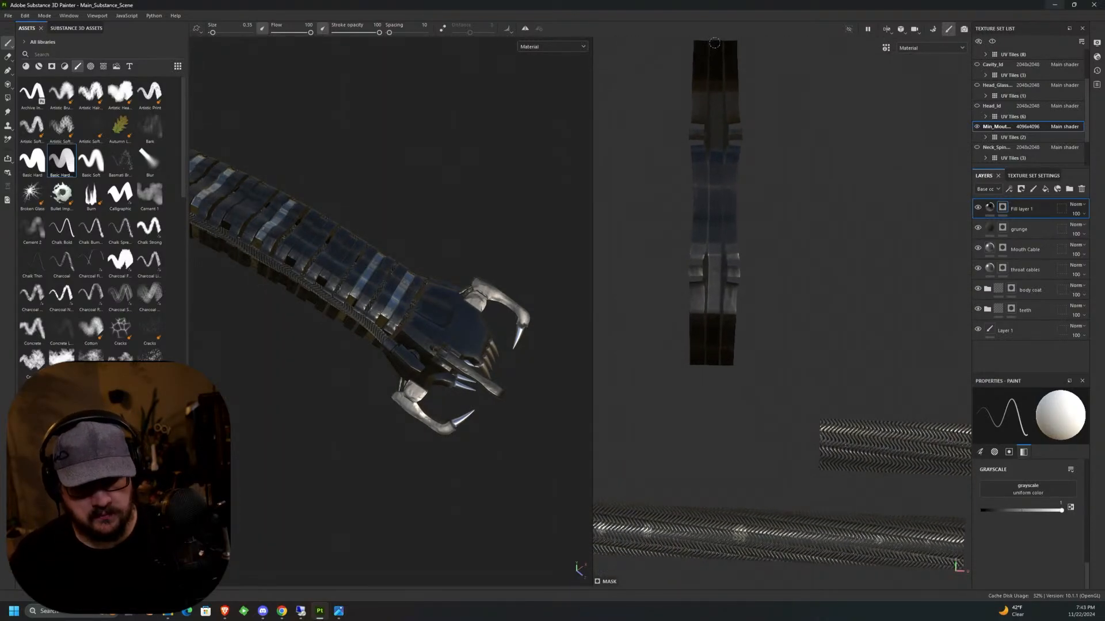
pyautogui.moveTo(714, 103); pyautogui.dragTo(712, 361)
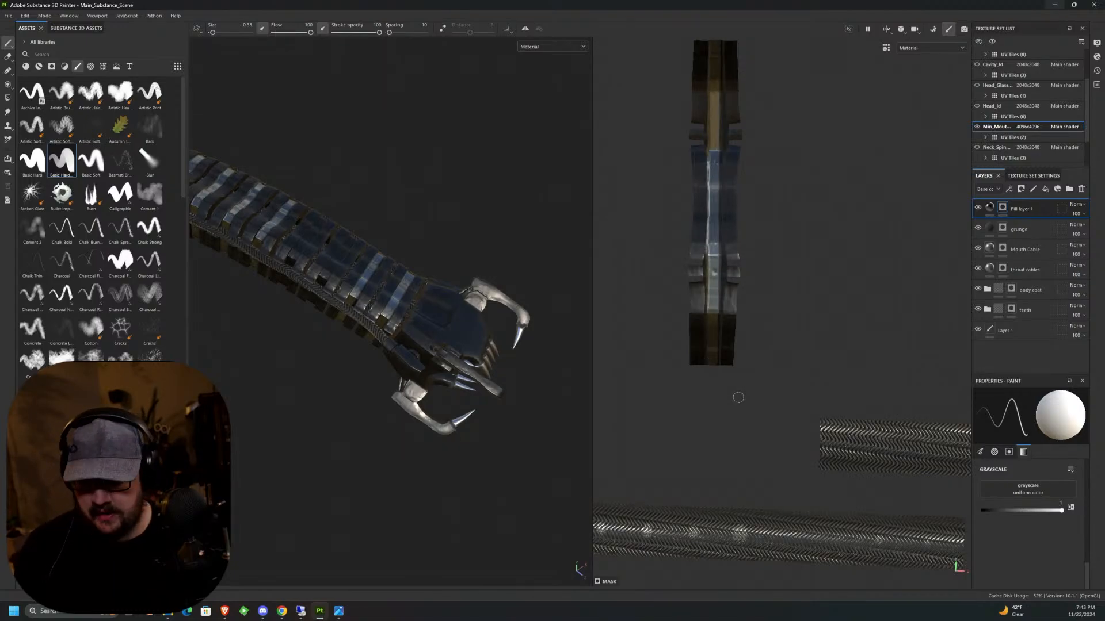
# Mask the central strip of the plate island beside the cone-shaped tooth, undoing the misaligned straight stroke and repeating it along the centre.
pyautogui.moveTo(738, 397); pyautogui.dragTo(765, 368, button='middle')
pyautogui.scroll(-5, 771, 328)
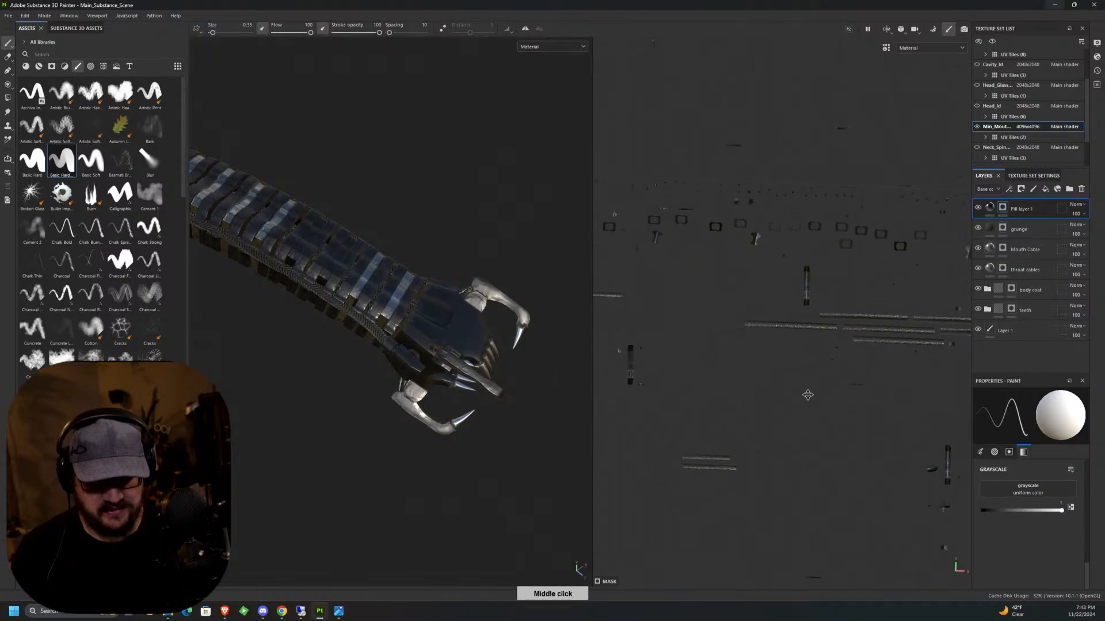
pyautogui.scroll(6, 726, 230)
pyautogui.scroll(3, 752, 237)
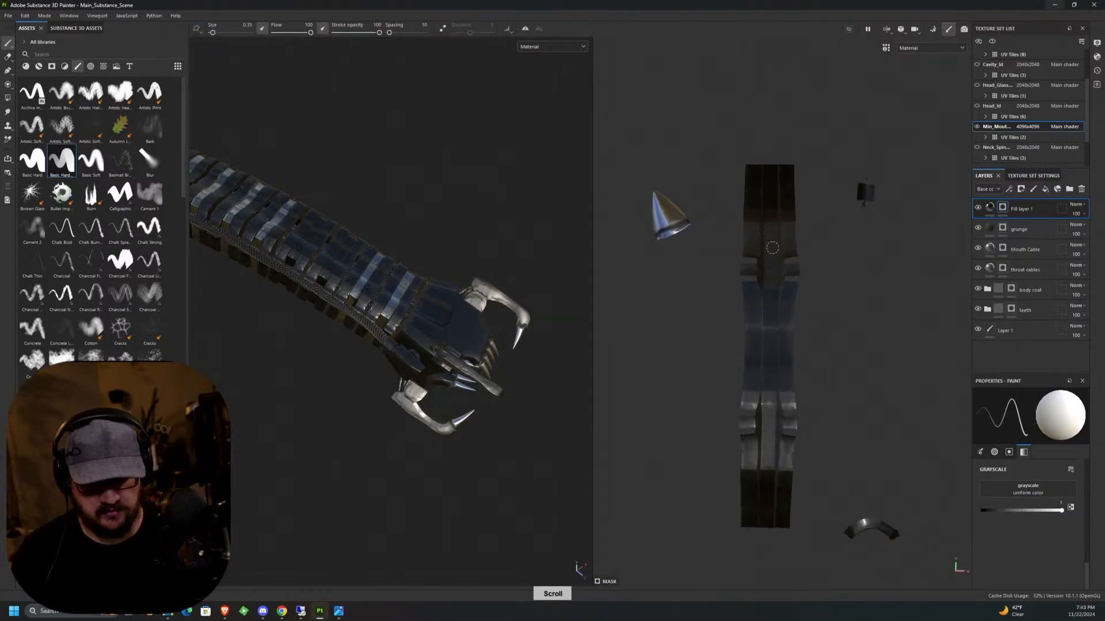
pyautogui.moveTo(828, 313); pyautogui.dragTo(799, 244, button='middle')
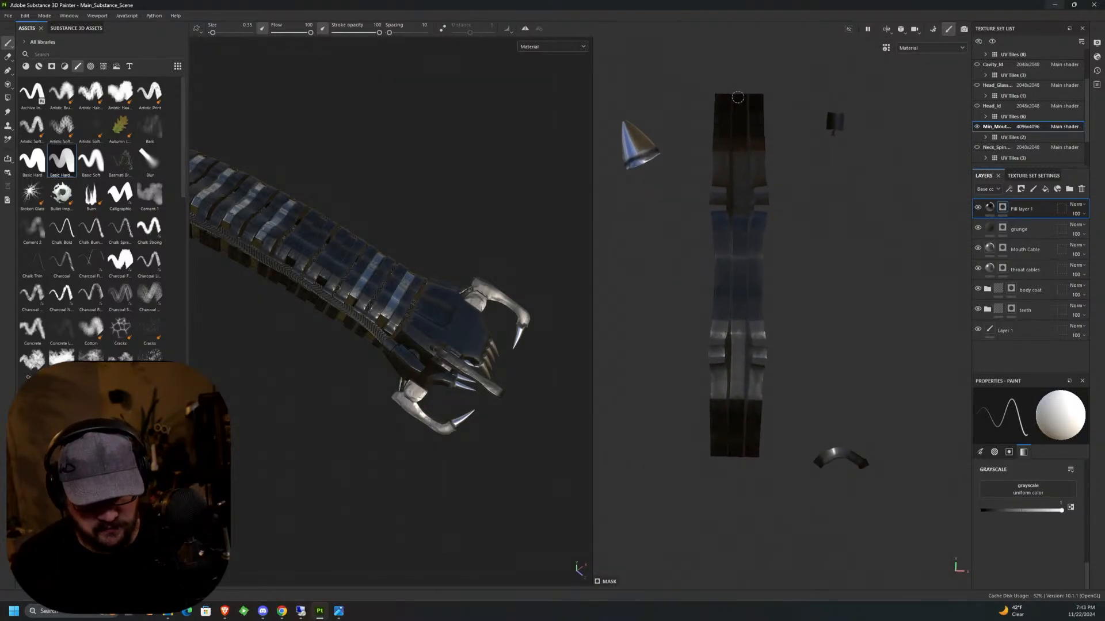
pyautogui.keyDown('shift'); pyautogui.click(735, 452); pyautogui.keyUp('shift')
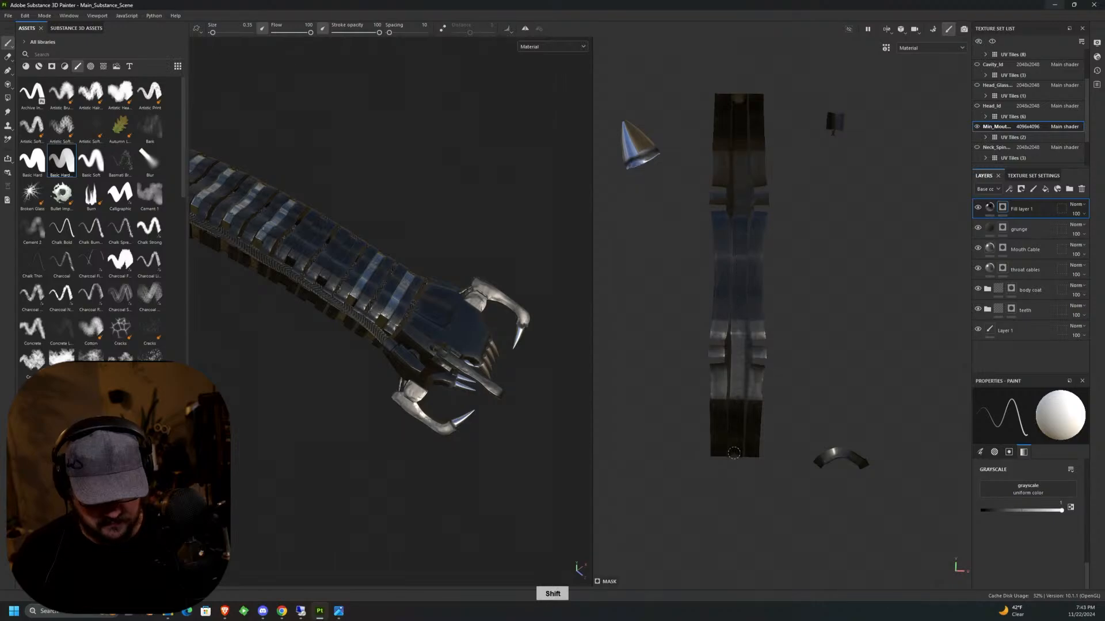
pyautogui.hotkey('ctrl', 'z')
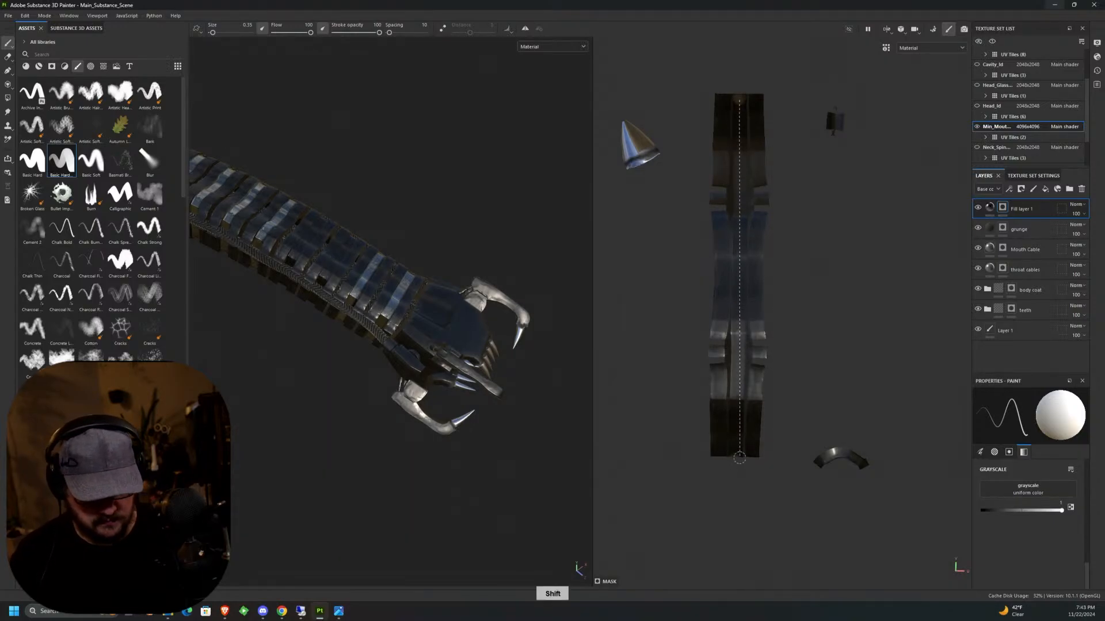
pyautogui.keyDown('shift'); pyautogui.click(739, 454); pyautogui.keyUp('shift')
# Mask the central strips of the two plate islands stacked near the lower corner of the UV tile with straight strokes.
pyautogui.scroll(-5, 738, 454)
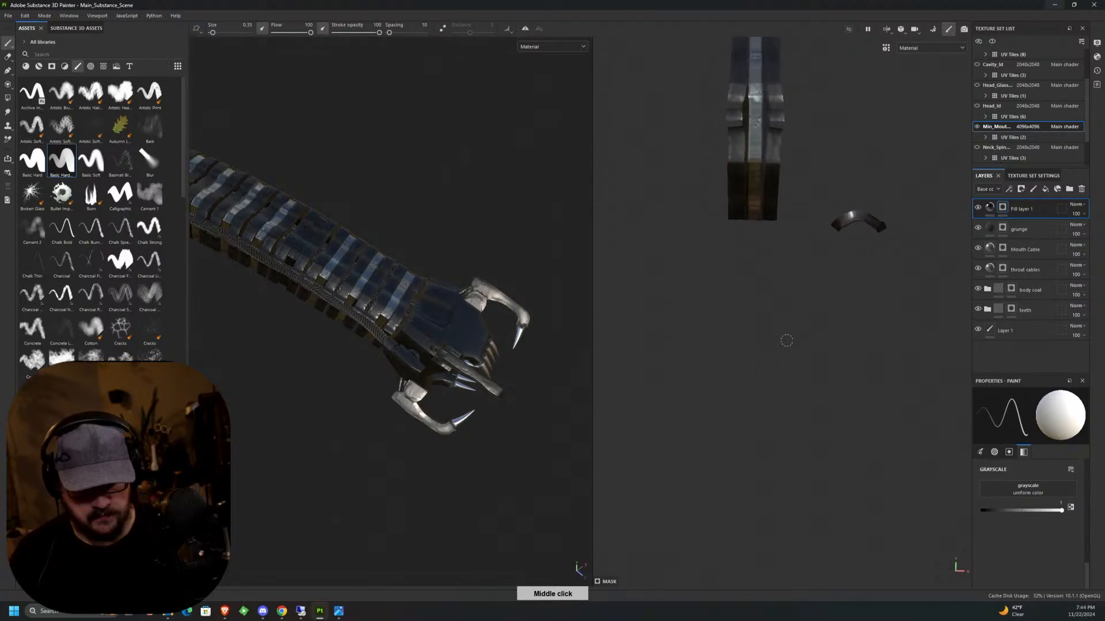
pyautogui.scroll(-4, 774, 359)
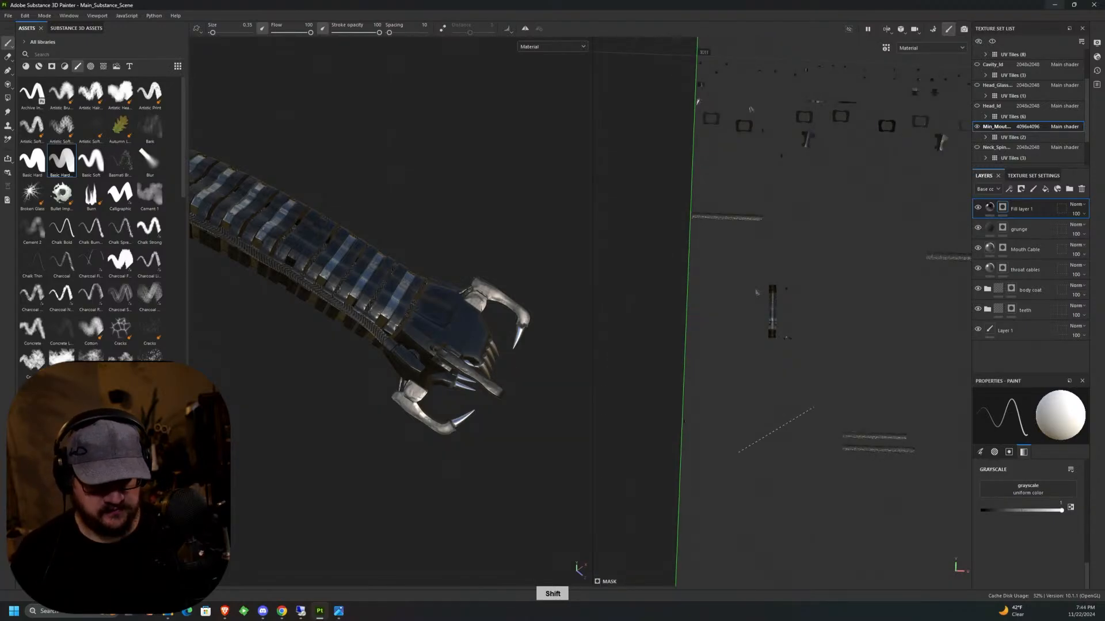
pyautogui.press('alt')
pyautogui.keyDown('alt'); pyautogui.moveTo(774, 359); pyautogui.dragTo(773, 126, button='middle'); pyautogui.keyUp('alt')
pyautogui.keyDown('alt'); pyautogui.moveTo(792, 409); pyautogui.dragTo(789, 186, button='middle'); pyautogui.keyUp('alt')
pyautogui.scroll(6, 771, 225)
pyautogui.scroll(2, 771, 221)
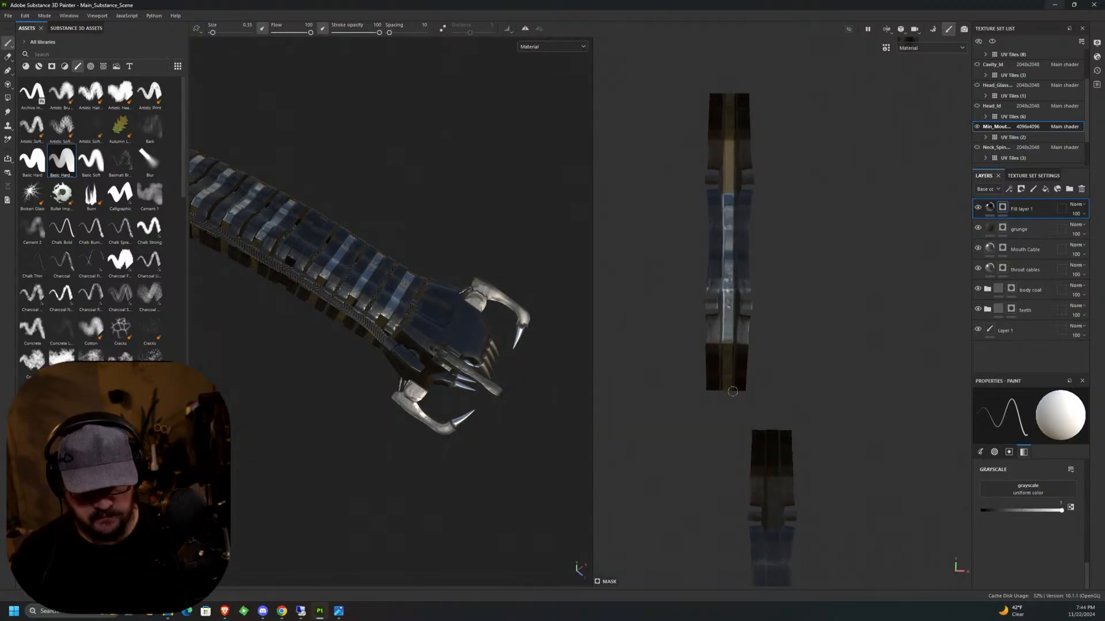
pyautogui.moveTo(773, 391); pyautogui.dragTo(761, 200, button='middle')
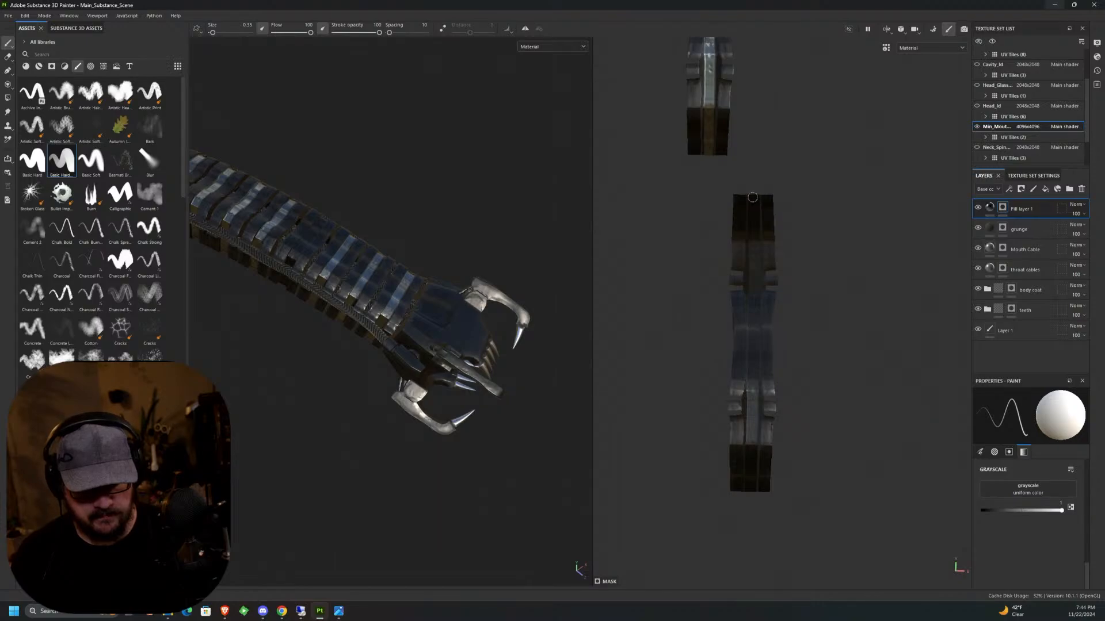
pyautogui.keyDown('shift'); pyautogui.click(750, 487); pyautogui.keyUp('shift')
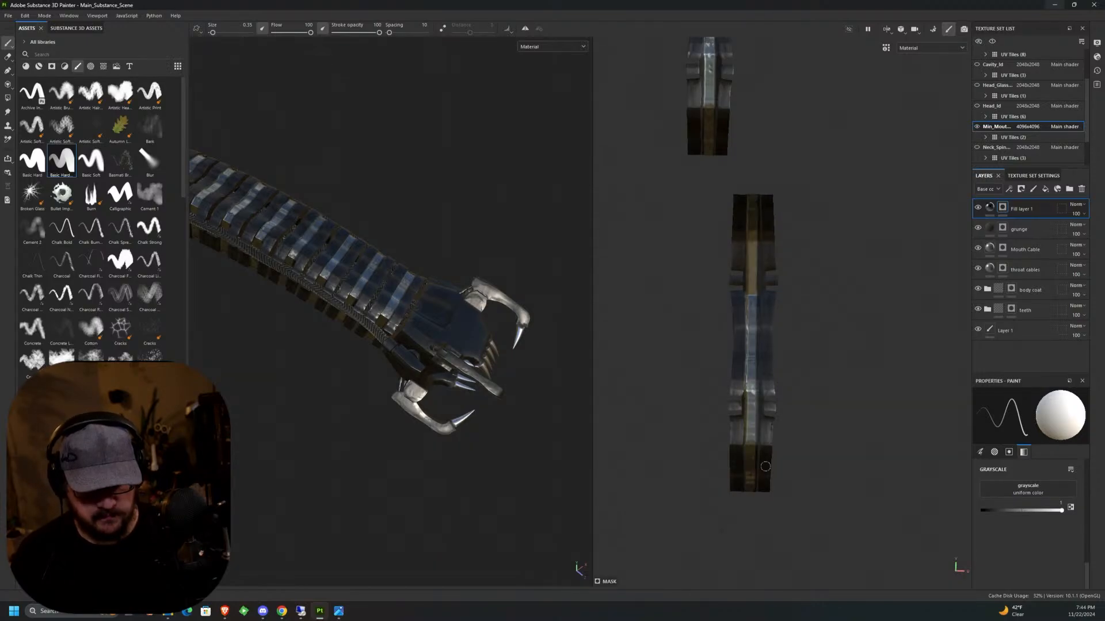
# Inspect the masked metal strips along the whole neck in 3D, ending on a close view of the head's side cylinders.
pyautogui.moveTo(800, 418); pyautogui.dragTo(753, 303, button='middle')
pyautogui.scroll(-10, 806, 353)
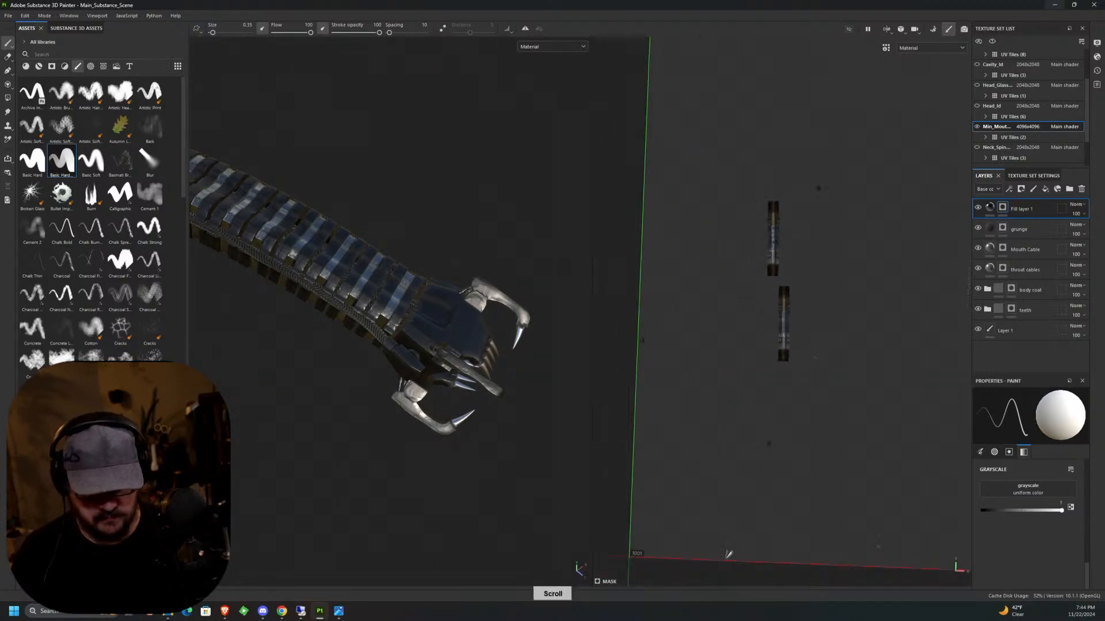
pyautogui.keyDown('alt'); pyautogui.moveTo(446, 360); pyautogui.dragTo(806, 378, button='middle'); pyautogui.keyUp('alt')
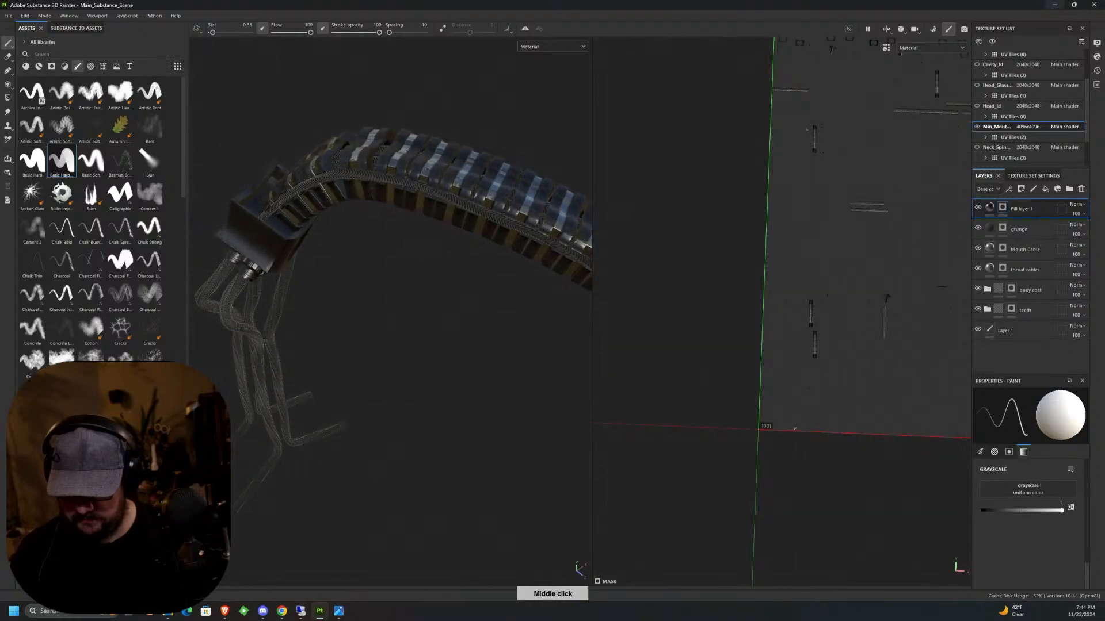
pyautogui.keyDown('alt'); pyautogui.moveTo(521, 467); pyautogui.dragTo(567, 368); pyautogui.keyUp('alt')
pyautogui.keyDown('alt'); pyautogui.moveTo(567, 368); pyautogui.dragTo(518, 368, button='middle'); pyautogui.keyUp('alt')
pyautogui.keyDown('alt'); pyautogui.moveTo(517, 368); pyautogui.dragTo(544, 423); pyautogui.keyUp('alt')
pyautogui.keyDown('alt'); pyautogui.moveTo(543, 423); pyautogui.dragTo(461, 417, button='middle'); pyautogui.keyUp('alt')
pyautogui.keyDown('alt'); pyautogui.moveTo(462, 418); pyautogui.dragTo(322, 414); pyautogui.keyUp('alt')
pyautogui.keyDown('alt'); pyautogui.moveTo(480, 375); pyautogui.dragTo(423, 339, button='middle'); pyautogui.keyUp('alt')
pyautogui.moveTo(423, 339)
pyautogui.keyDown('alt'); pyautogui.mouseDown()
pyautogui.moveTo(391, 299)
pyautogui.moveTo(351, 354)
pyautogui.moveTo(313, 322)
pyautogui.moveTo(330, 410)
pyautogui.mouseUp(); pyautogui.keyUp('alt')
pyautogui.keyDown('alt'); pyautogui.moveTo(354, 389); pyautogui.dragTo(454, 263, button='middle'); pyautogui.keyUp('alt')
pyautogui.keyDown('alt'); pyautogui.moveTo(454, 263); pyautogui.dragTo(310, 359); pyautogui.keyUp('alt')
pyautogui.keyDown('alt'); pyautogui.moveTo(310, 360); pyautogui.dragTo(417, 322, button='middle'); pyautogui.keyUp('alt')
pyautogui.keyDown('alt'); pyautogui.moveTo(417, 322); pyautogui.dragTo(449, 261); pyautogui.keyUp('alt')
pyautogui.scroll(5, 450, 262)
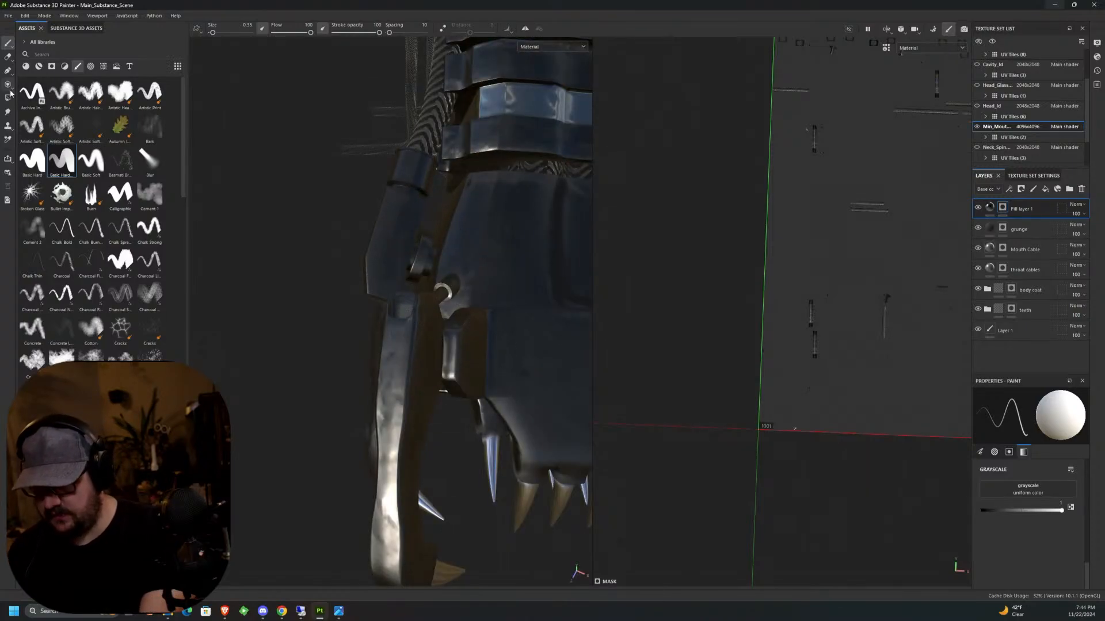
# Fill the cylinders on the sides of the head with the metal mask using Polygon Fill in mesh mode.
pyautogui.press('4')
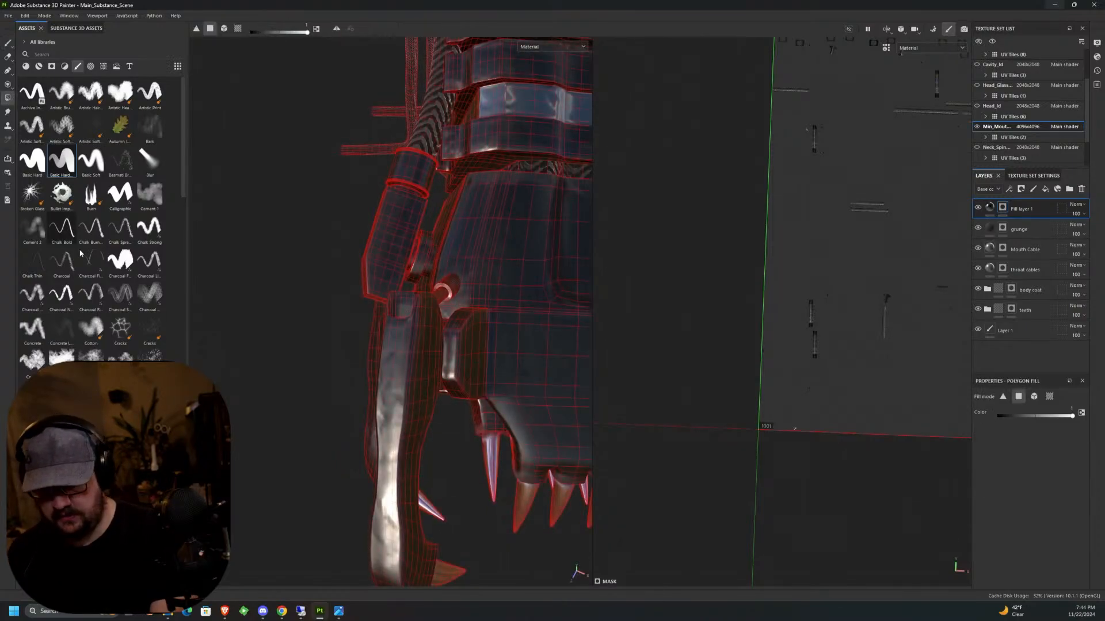
pyautogui.click(1034, 397)
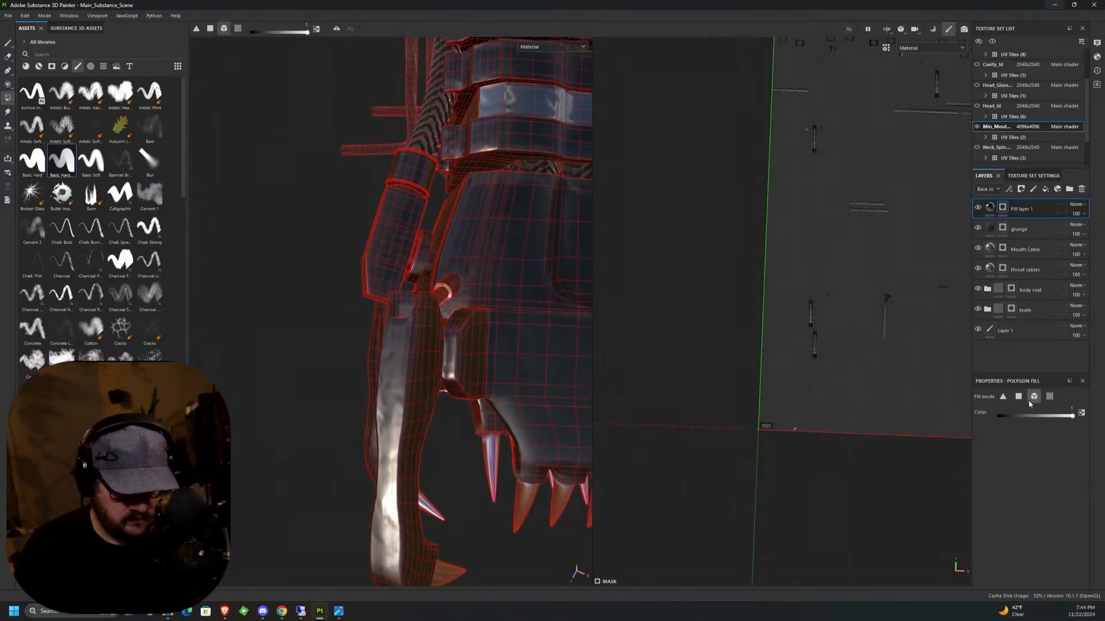
pyautogui.click(374, 231)
pyautogui.keyDown('alt'); pyautogui.moveTo(374, 233); pyautogui.dragTo(301, 325); pyautogui.keyUp('alt')
pyautogui.keyDown('alt'); pyautogui.moveTo(301, 325); pyautogui.dragTo(201, 387, button='middle'); pyautogui.keyUp('alt')
pyautogui.click(499, 334)
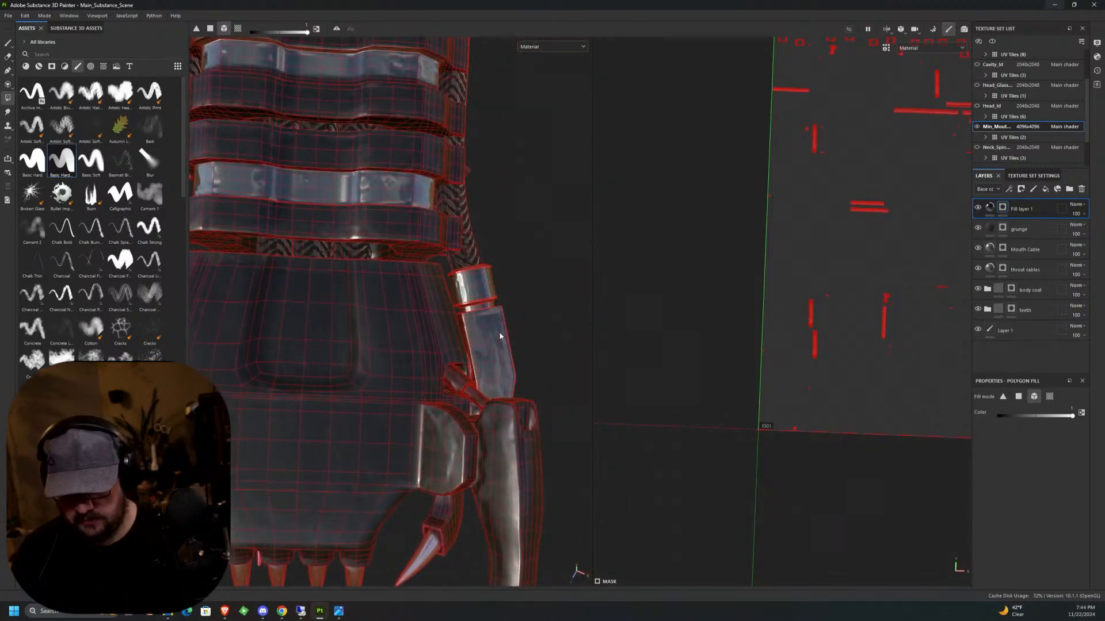
# Switch Polygon Fill to polygon mode and fill the thin piston rod behind the jaw arm with the metal mask.
pyautogui.keyDown('alt'); pyautogui.moveTo(499, 336); pyautogui.dragTo(416, 270); pyautogui.keyUp('alt')
pyautogui.keyDown('alt'); pyautogui.moveTo(416, 270); pyautogui.dragTo(385, 247, button='middle'); pyautogui.keyUp('alt')
pyautogui.keyDown('alt'); pyautogui.moveTo(385, 247); pyautogui.dragTo(334, 237); pyautogui.keyUp('alt')
pyautogui.keyDown('alt'); pyautogui.moveTo(333, 237); pyautogui.dragTo(404, 260, button='middle'); pyautogui.keyUp('alt')
pyautogui.keyDown('alt'); pyautogui.moveTo(384, 263); pyautogui.dragTo(400, 187); pyautogui.keyUp('alt')
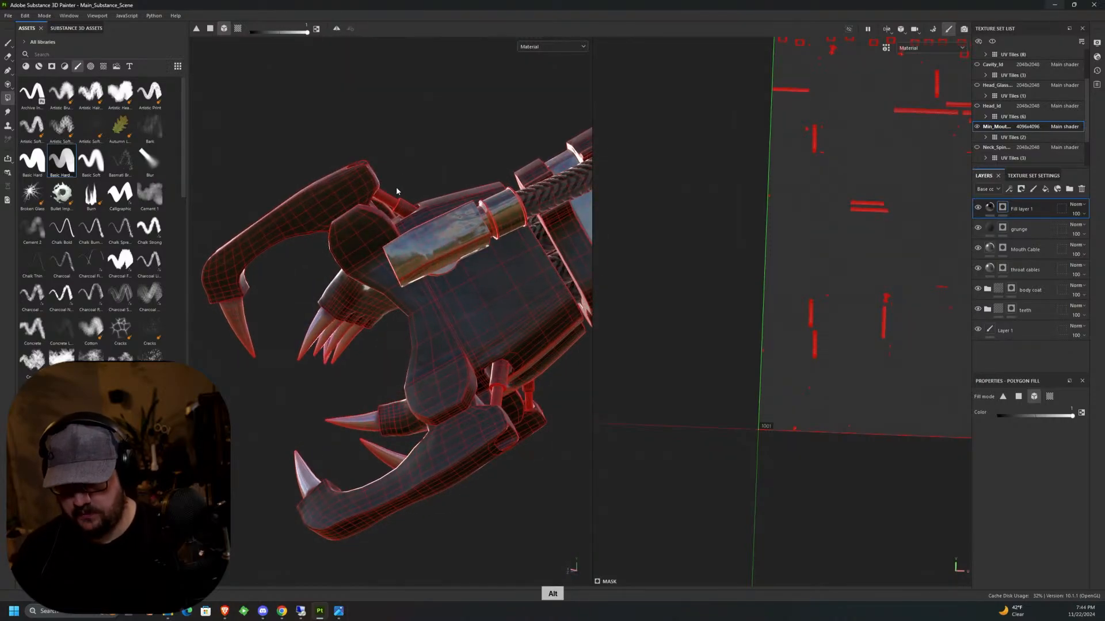
pyautogui.scroll(5, 396, 190)
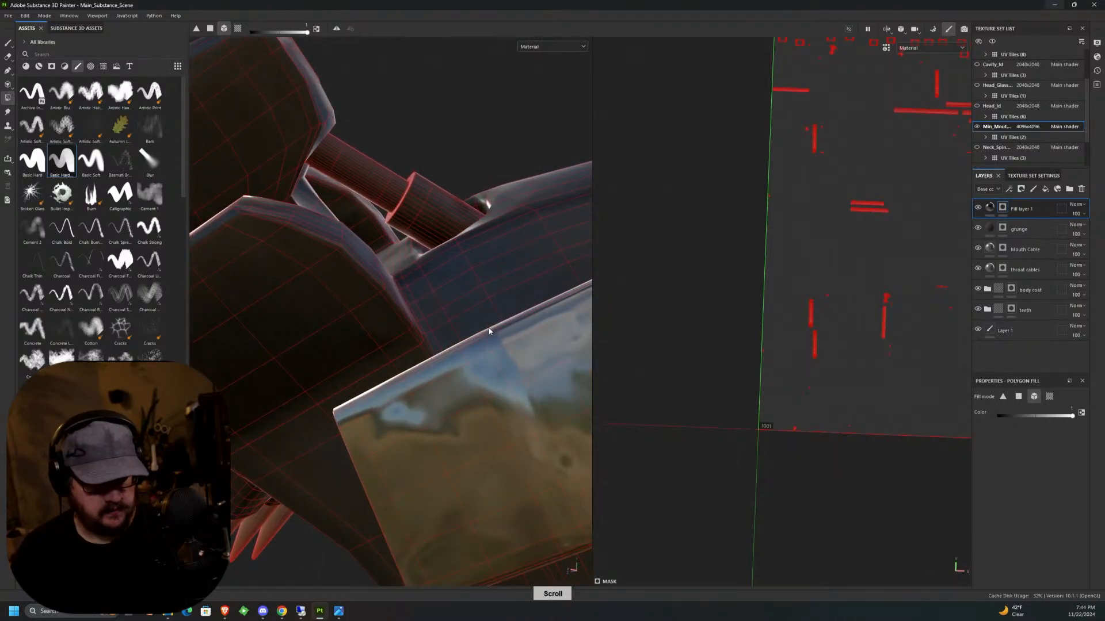
pyautogui.click(1018, 397)
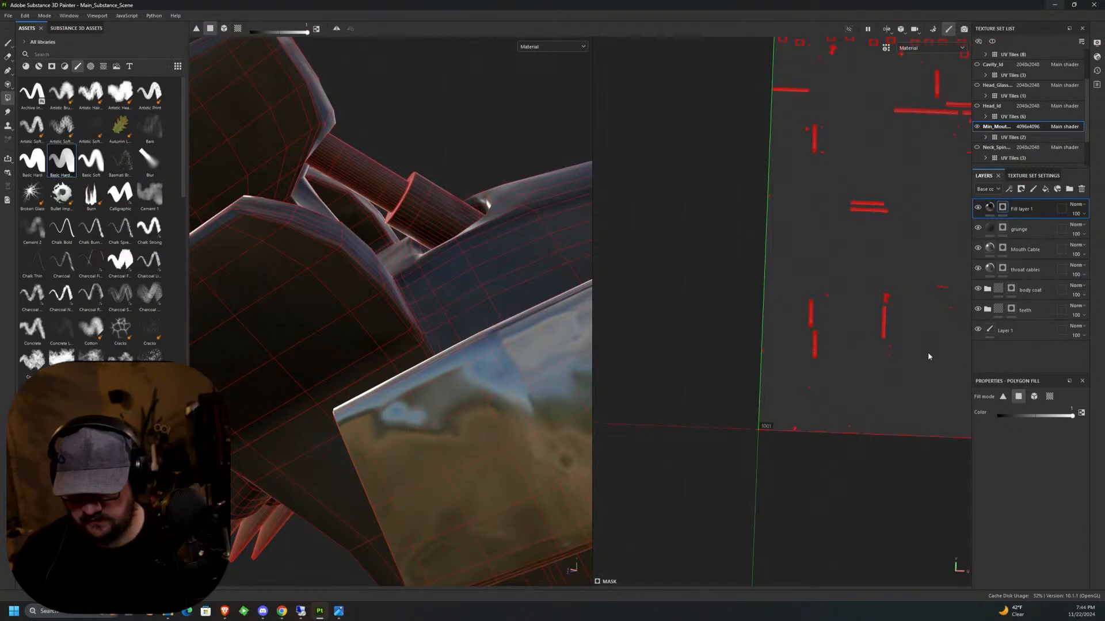
pyautogui.keyDown('alt'); pyautogui.moveTo(436, 154); pyautogui.dragTo(388, 155); pyautogui.keyUp('alt')
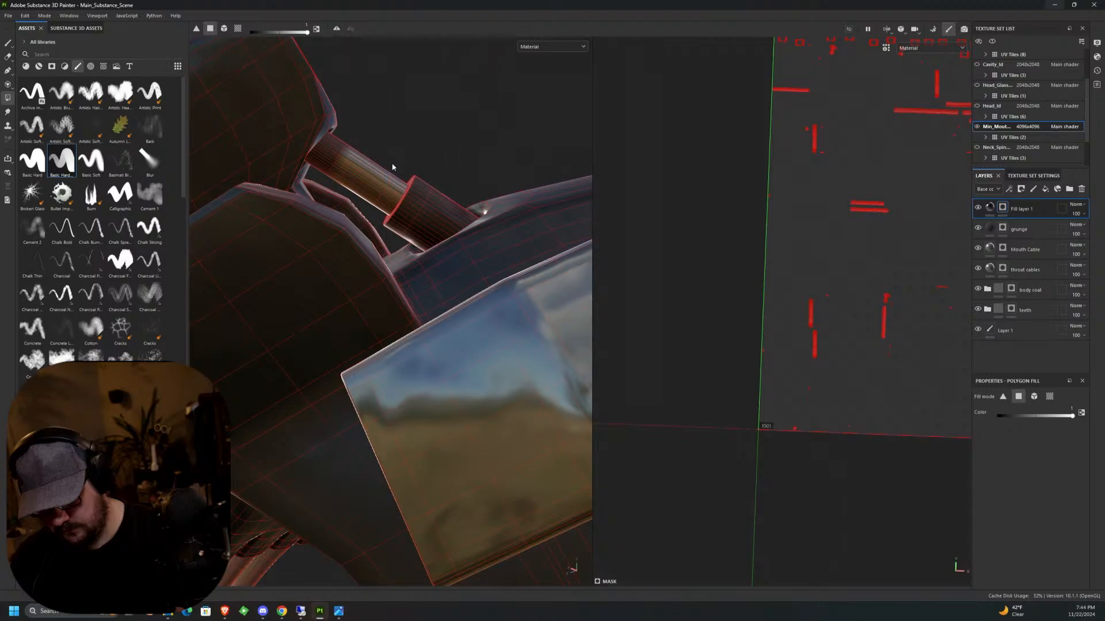
pyautogui.moveTo(353, 139); pyautogui.dragTo(239, 271)
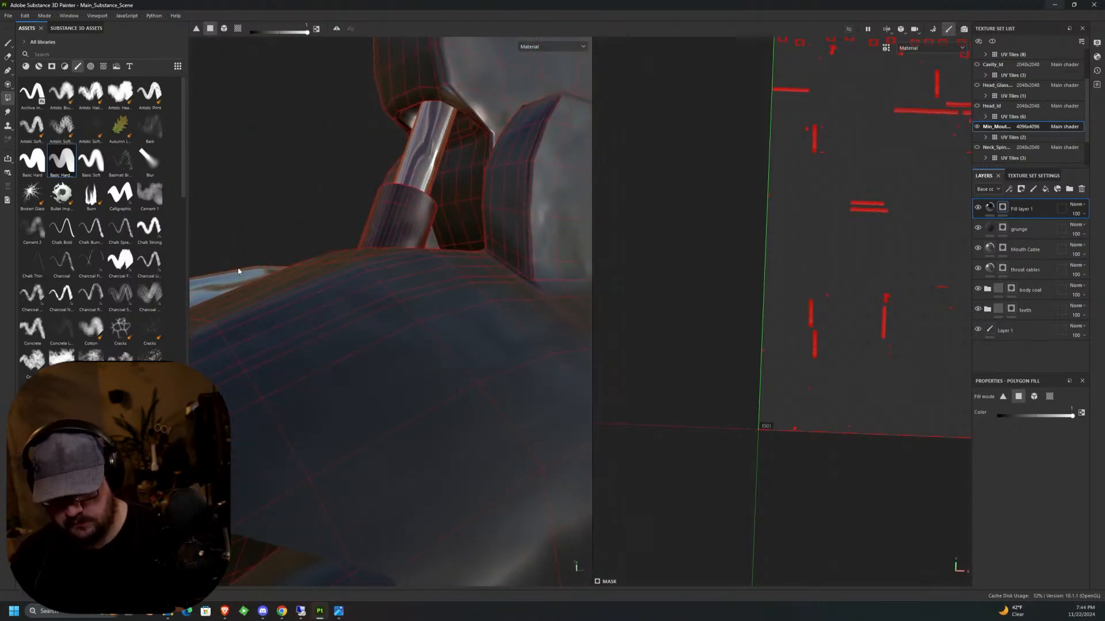
# Complete the metal mask fill around the thin piston rod behind the upper jaw arm, covering its remaining faces.
pyautogui.keyDown('alt'); pyautogui.moveTo(362, 204); pyautogui.dragTo(322, 292, button='middle'); pyautogui.keyUp('alt')
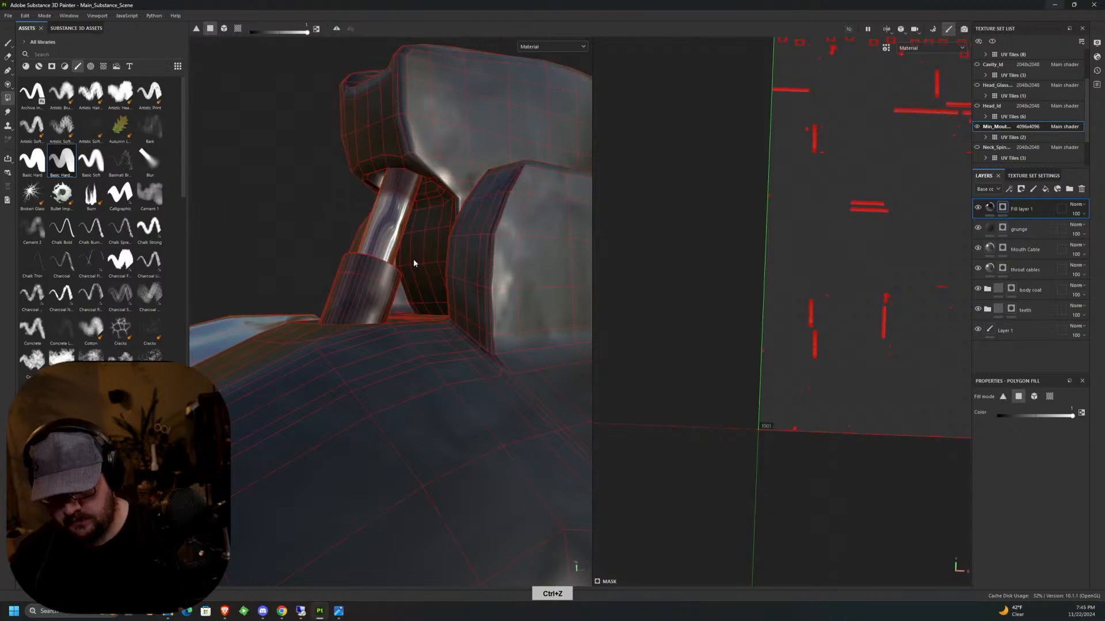
pyautogui.keyDown('alt'); pyautogui.moveTo(493, 227); pyautogui.dragTo(466, 208); pyautogui.keyUp('alt')
pyautogui.keyDown('alt'); pyautogui.moveTo(466, 207); pyautogui.dragTo(491, 214, button='middle'); pyautogui.keyUp('alt')
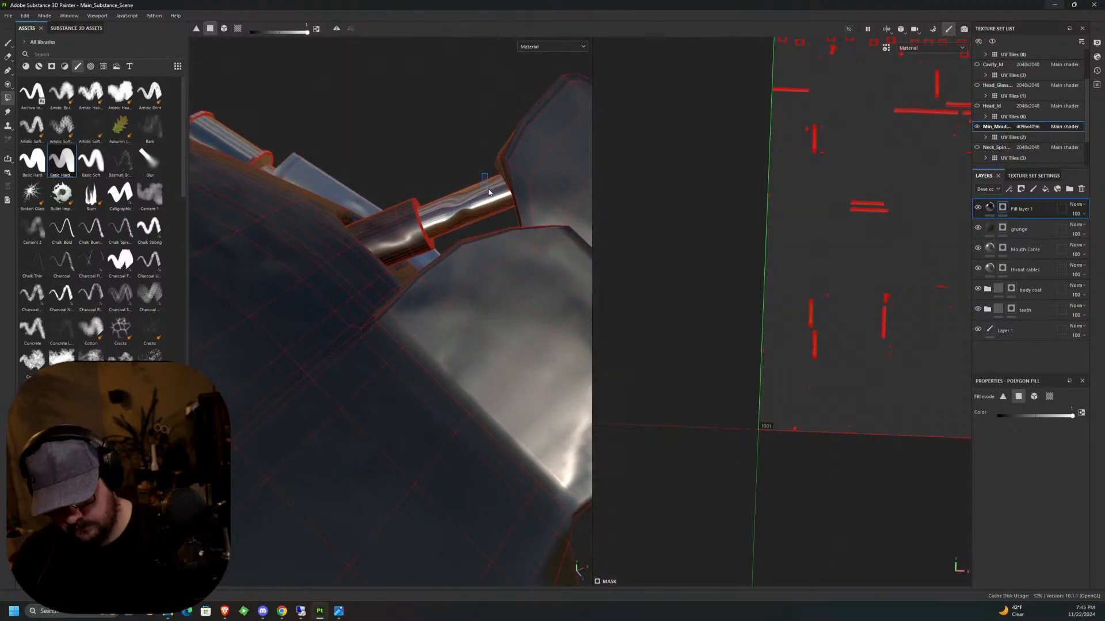
pyautogui.keyDown('alt'); pyautogui.moveTo(482, 208); pyautogui.dragTo(580, 229); pyautogui.keyUp('alt')
pyautogui.keyDown('alt'); pyautogui.moveTo(580, 230); pyautogui.dragTo(398, 320, button='middle'); pyautogui.keyUp('alt')
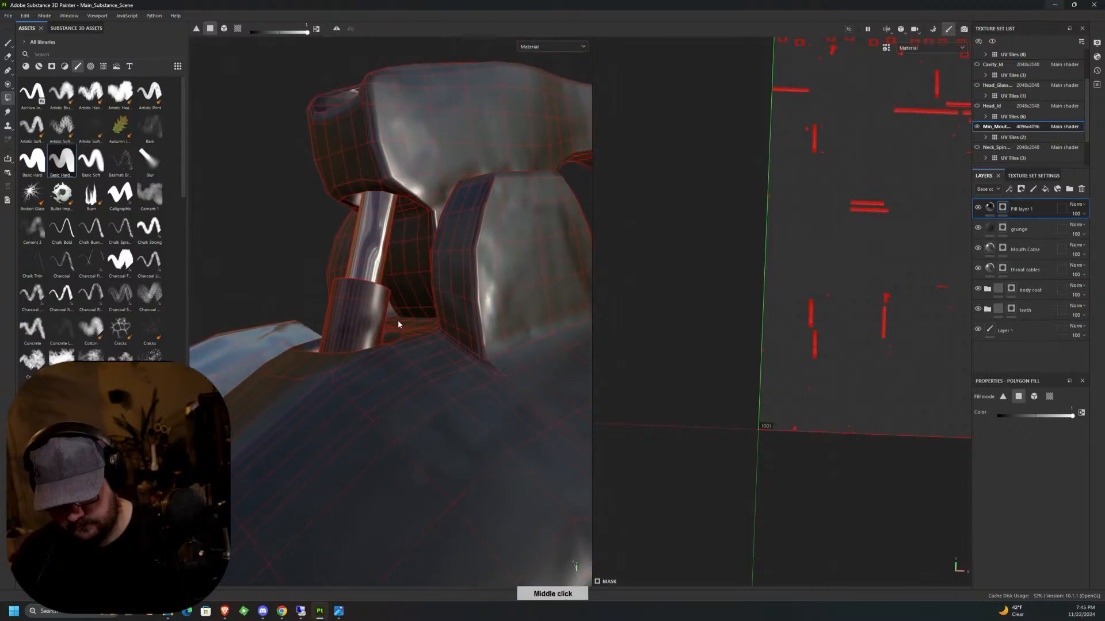
pyautogui.keyDown('alt'); pyautogui.moveTo(398, 320); pyautogui.dragTo(466, 293); pyautogui.keyUp('alt')
pyautogui.keyDown('alt'); pyautogui.moveTo(466, 294); pyautogui.dragTo(498, 271, button='middle'); pyautogui.keyUp('alt')
# Fill the thin piston rod behind the opposite upper jaw arm with the metal mask on all sides.
pyautogui.scroll(-3, 515, 285)
pyautogui.scroll(-3, 515, 286)
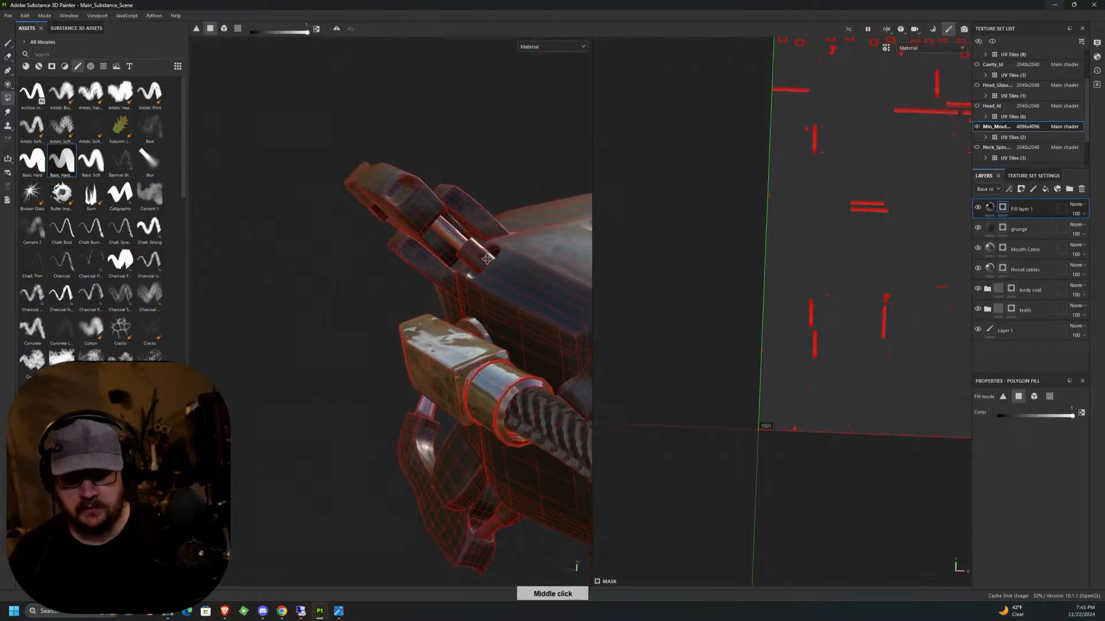
pyautogui.keyDown('alt'); pyautogui.moveTo(499, 271); pyautogui.dragTo(526, 287); pyautogui.keyUp('alt')
pyautogui.keyDown('alt'); pyautogui.moveTo(527, 288); pyautogui.dragTo(537, 299, button='middle'); pyautogui.keyUp('alt')
pyautogui.keyDown('alt'); pyautogui.moveTo(538, 299); pyautogui.dragTo(568, 292); pyautogui.keyUp('alt')
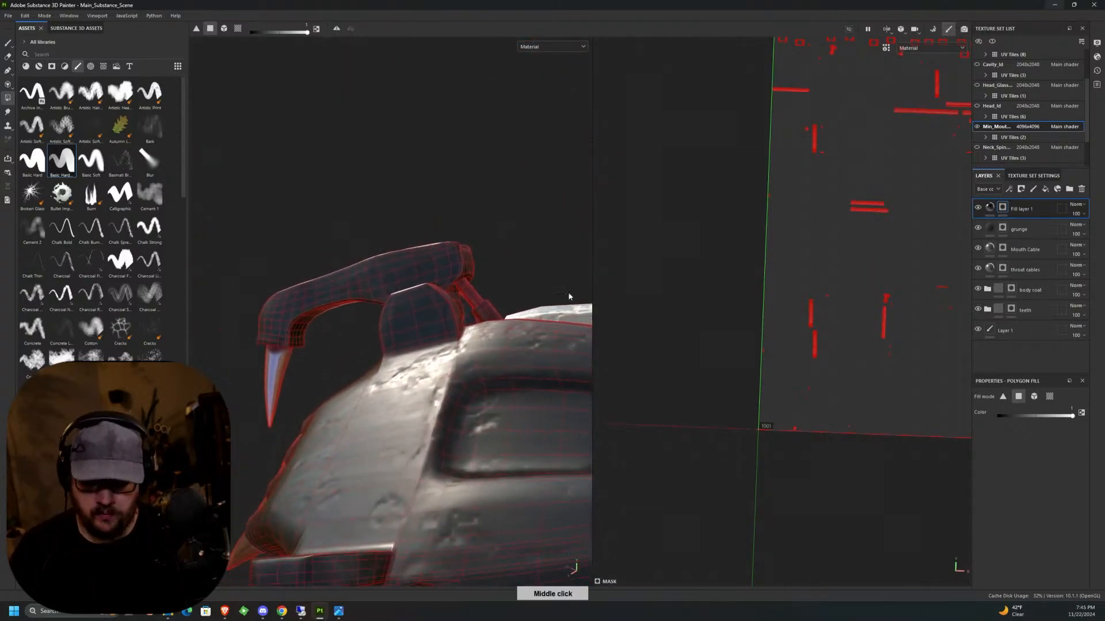
pyautogui.scroll(6, 511, 310)
pyautogui.keyDown('alt'); pyautogui.moveTo(487, 271); pyautogui.dragTo(437, 261); pyautogui.keyUp('alt')
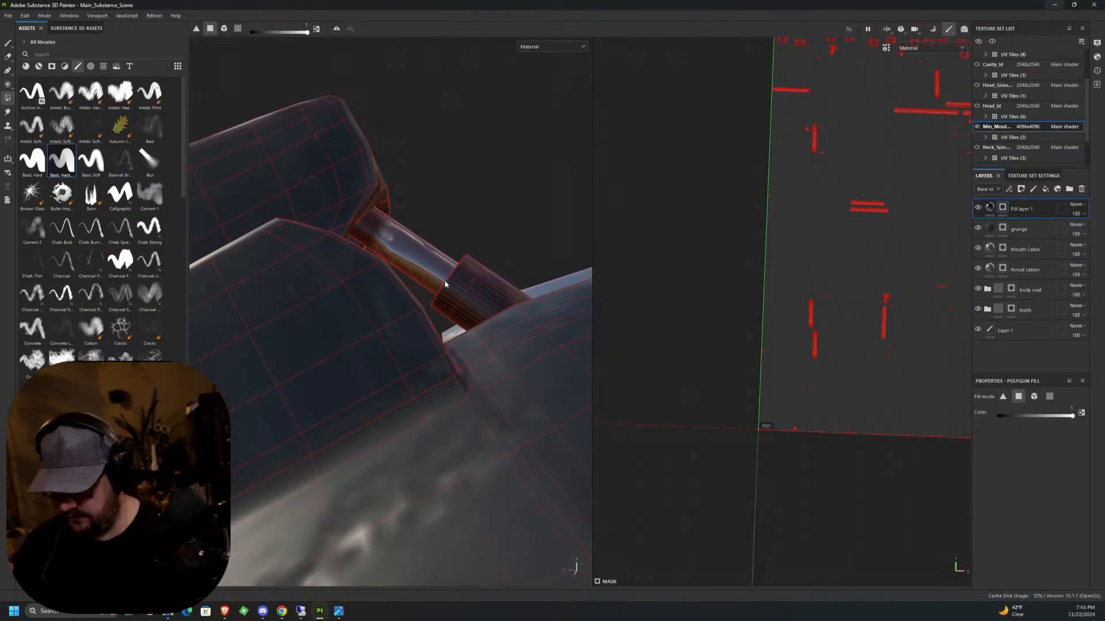
pyautogui.keyDown('alt'); pyautogui.moveTo(439, 241); pyautogui.dragTo(384, 240); pyautogui.keyUp('alt')
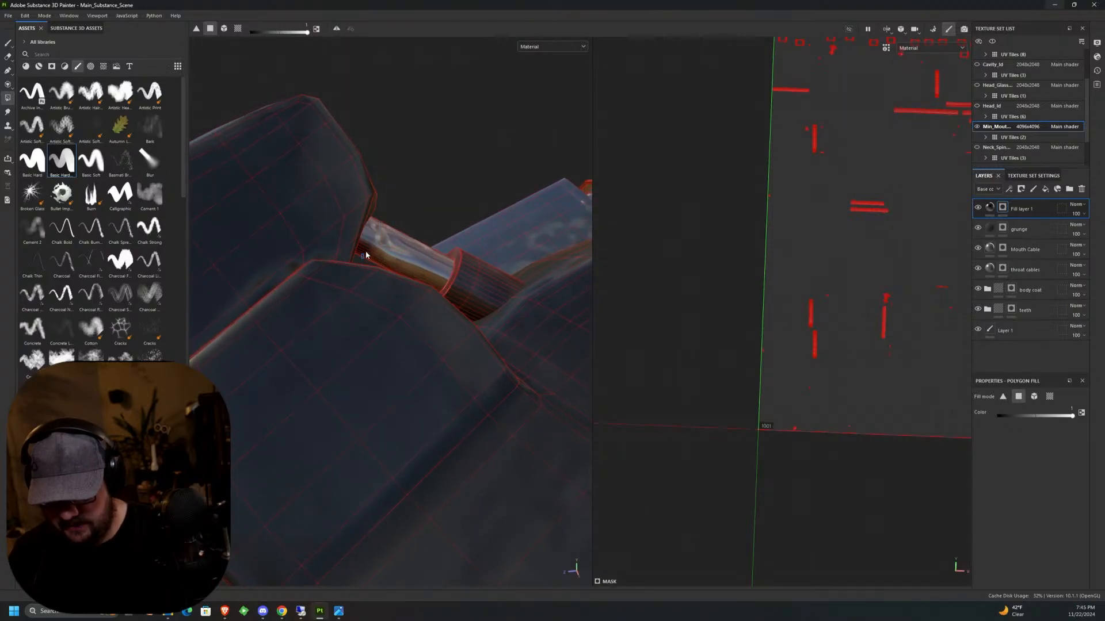
pyautogui.keyDown('alt'); pyautogui.moveTo(380, 242); pyautogui.dragTo(458, 242); pyautogui.keyUp('alt')
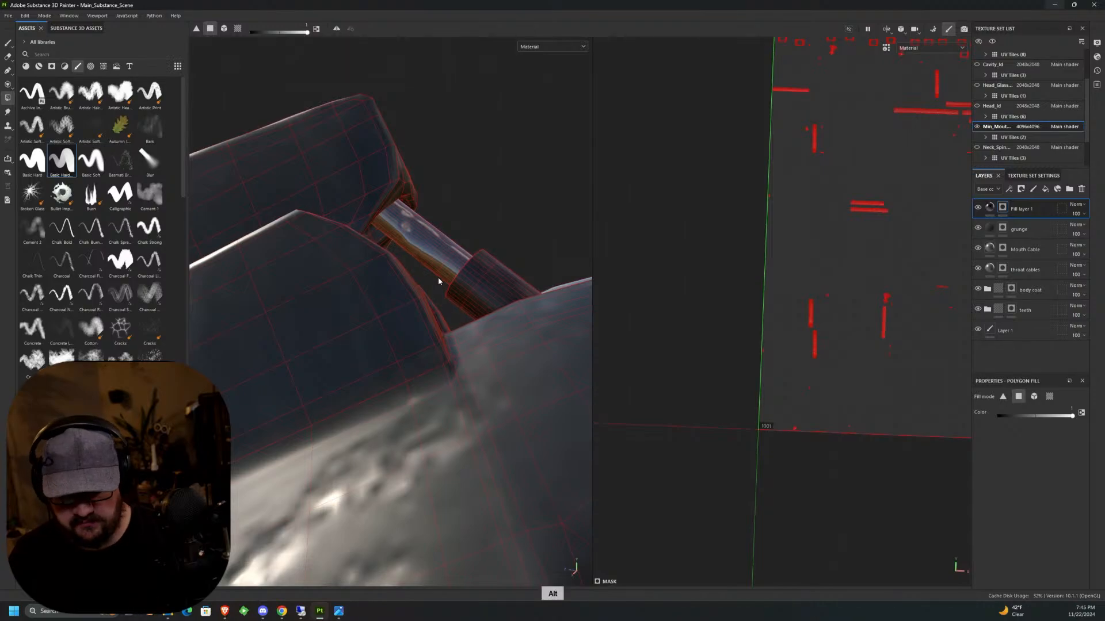
# Return to the Paint tool and examine the masked metal on the head, jaw arms and neck without the wireframe.
pyautogui.moveTo(474, 357); pyautogui.dragTo(428, 377, button='middle')
pyautogui.scroll(-15, 460, 382)
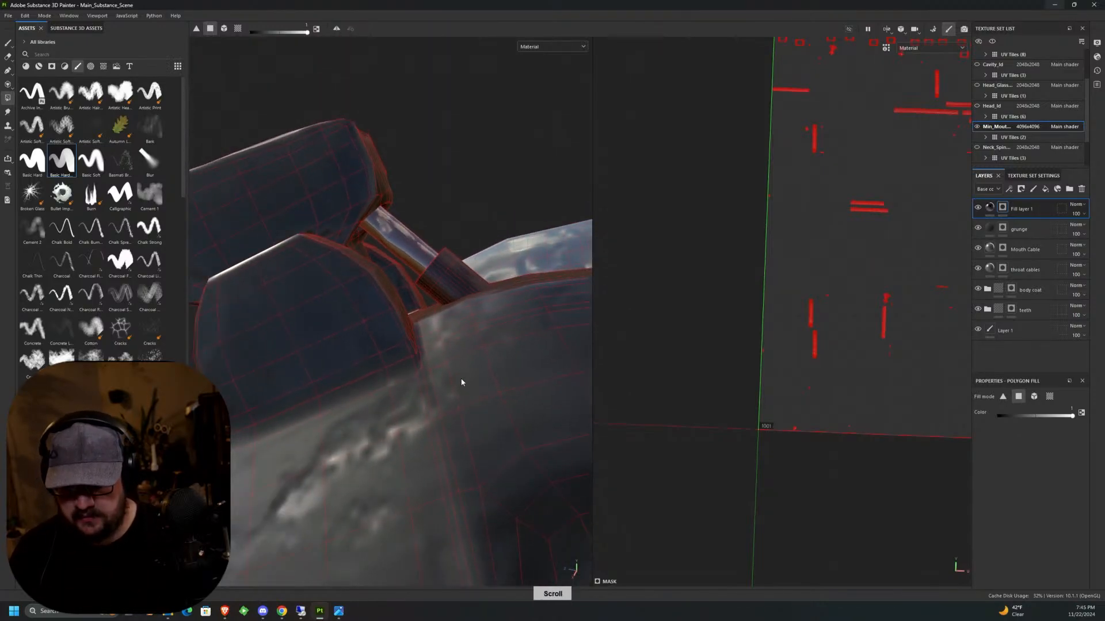
pyautogui.moveTo(476, 428)
pyautogui.mouseDown(button='middle')
pyautogui.moveTo(454, 367)
pyautogui.moveTo(397, 344)
pyautogui.mouseUp(button='middle')
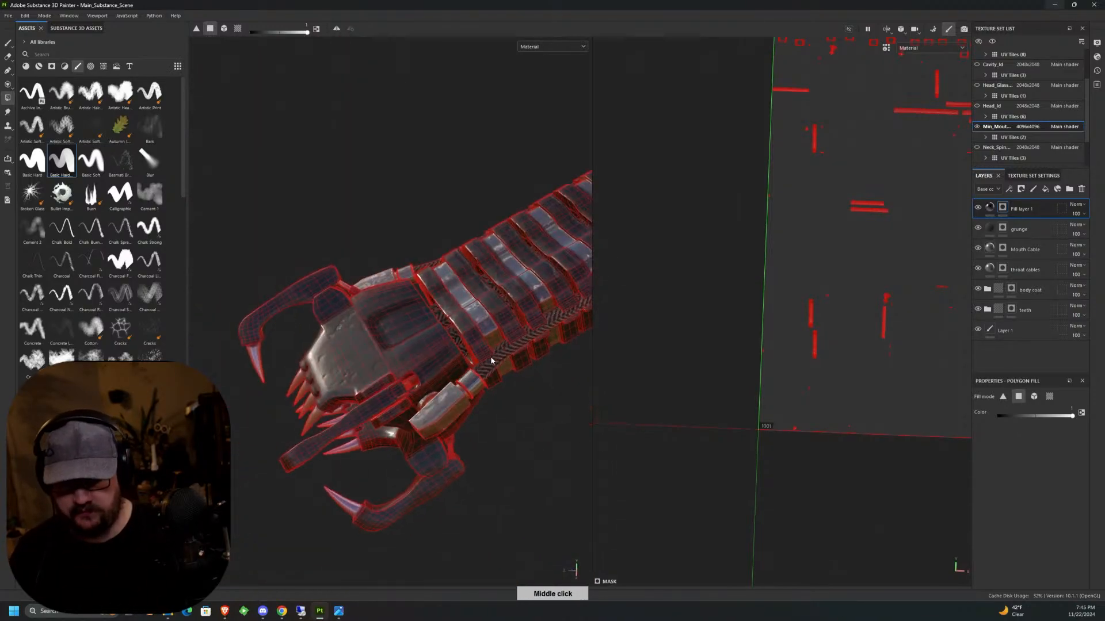
pyautogui.press('1')
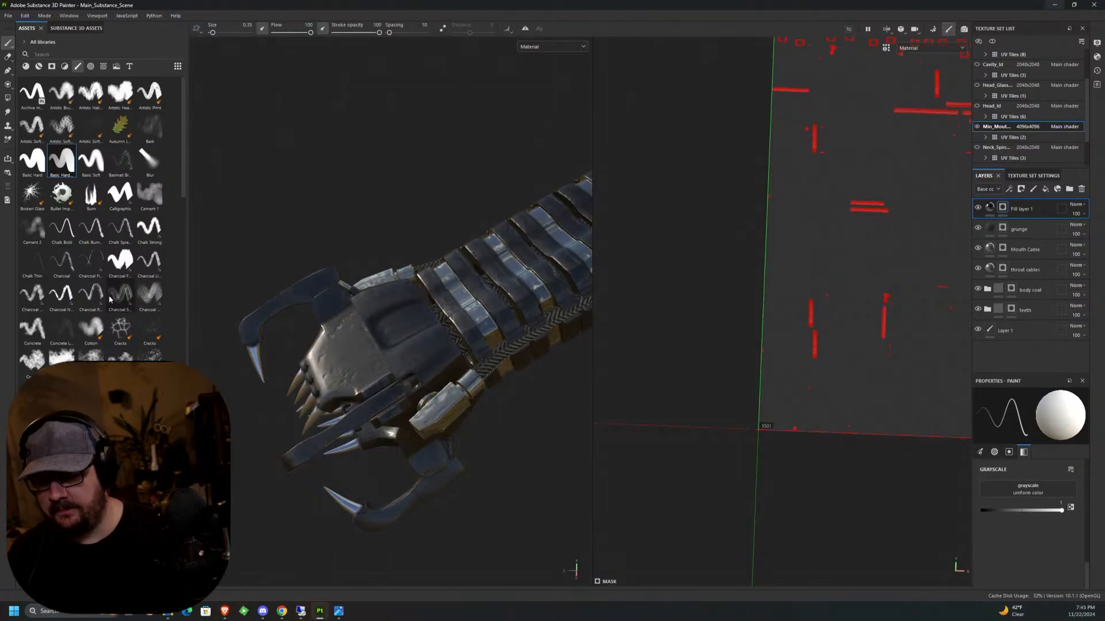
pyautogui.moveTo(110, 300)
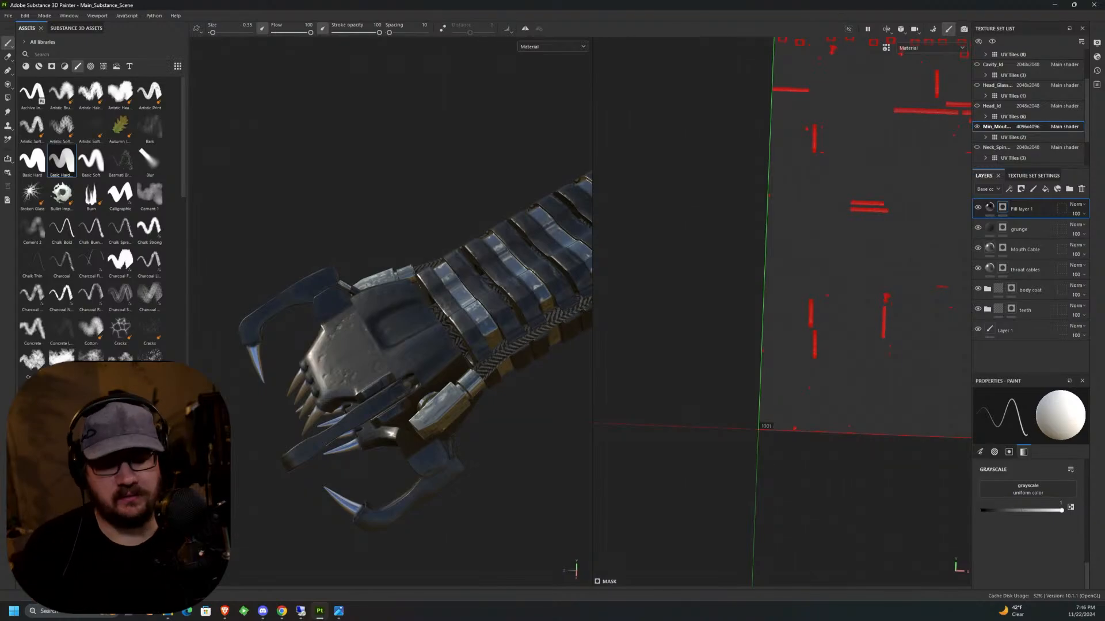
pyautogui.keyDown('alt'); pyautogui.moveTo(489, 397); pyautogui.dragTo(555, 374); pyautogui.keyUp('alt')
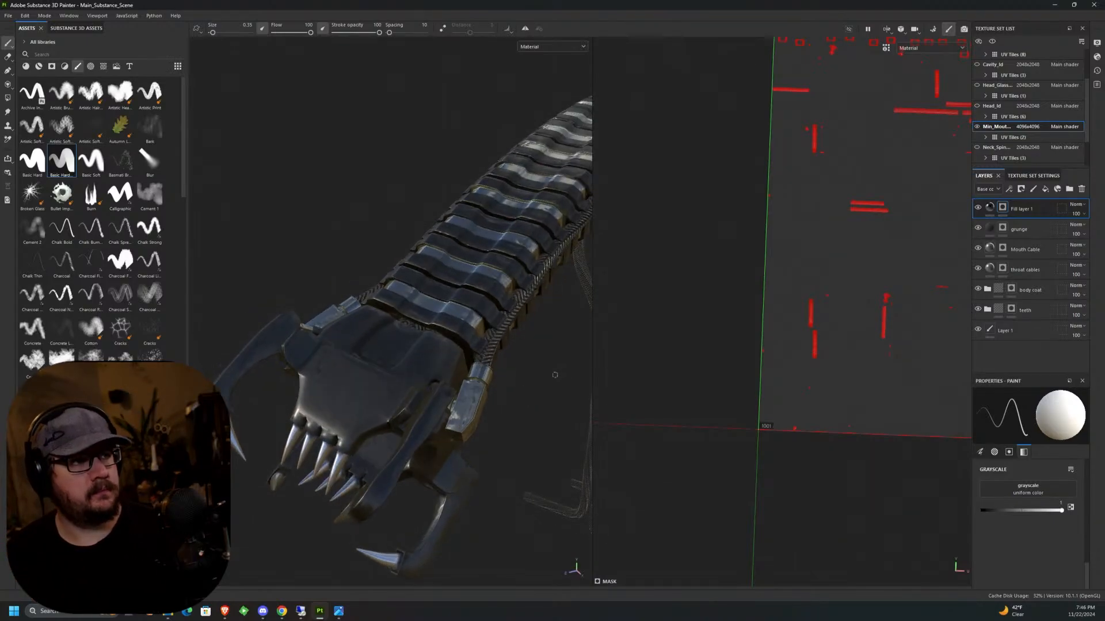
pyautogui.keyDown('alt'); pyautogui.moveTo(530, 412); pyautogui.dragTo(530, 345, button='middle'); pyautogui.keyUp('alt')
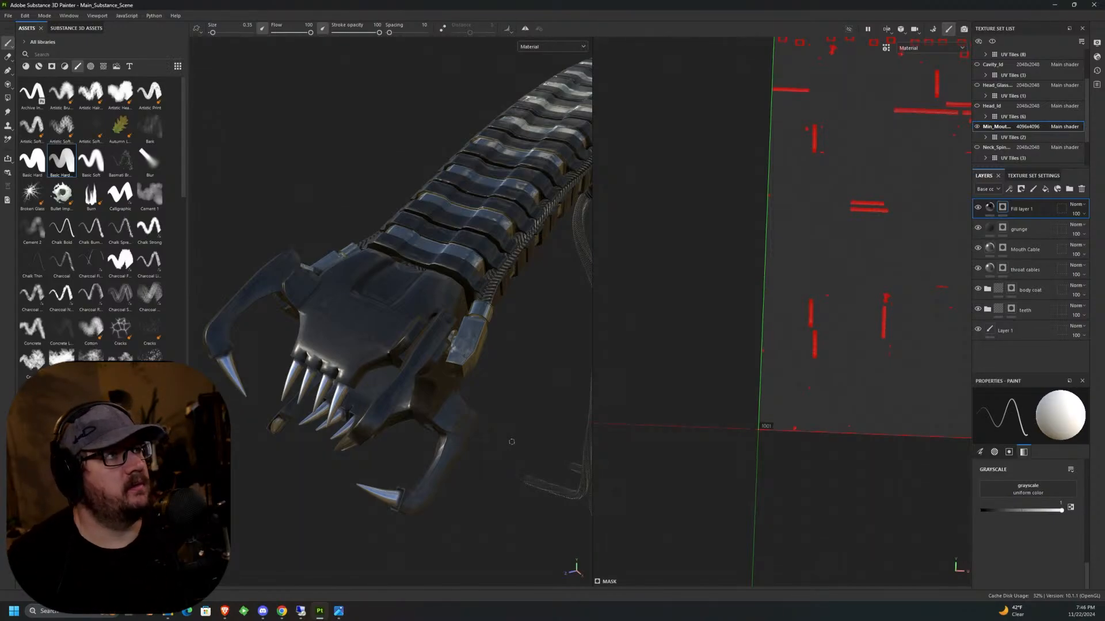
pyautogui.keyDown('alt'); pyautogui.moveTo(512, 441); pyautogui.dragTo(472, 331); pyautogui.keyUp('alt')
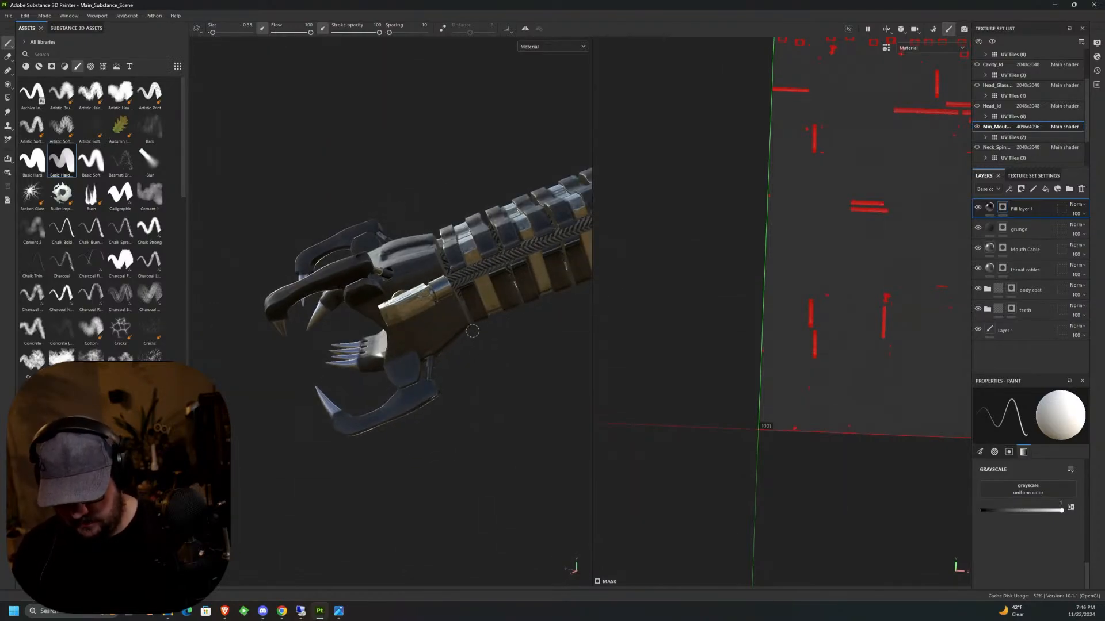
# Fill the thin piston rod behind one lower jaw arm with the metal mask using Polygon Fill.
pyautogui.moveTo(472, 331); pyautogui.dragTo(476, 284, button='middle')
pyautogui.scroll(5, 476, 287)
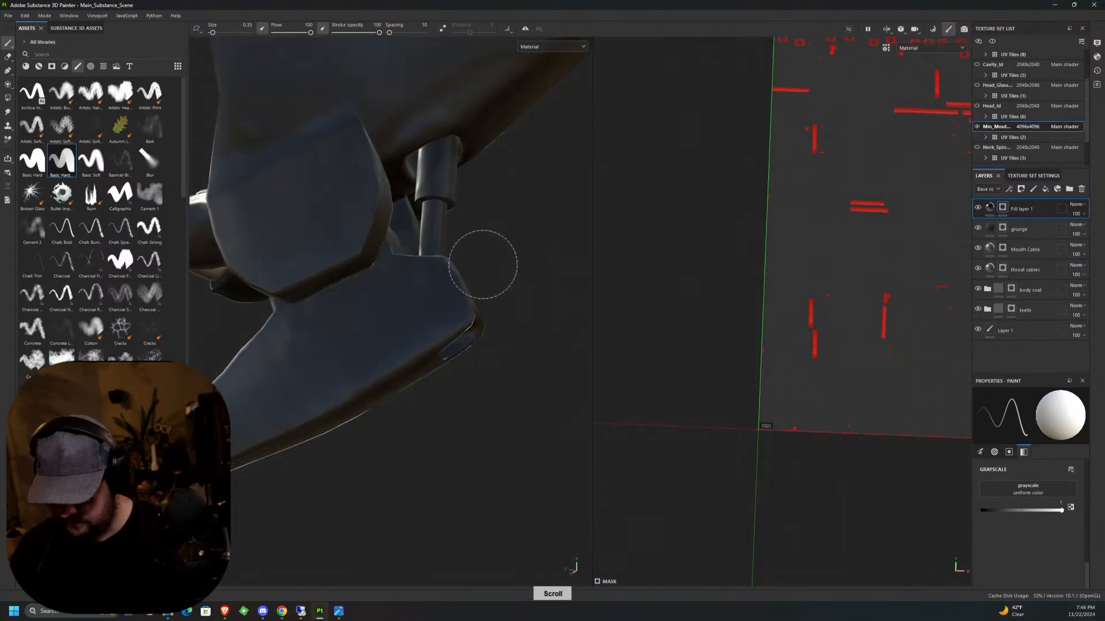
pyautogui.click(8, 99)
pyautogui.scroll(5, 353, 237)
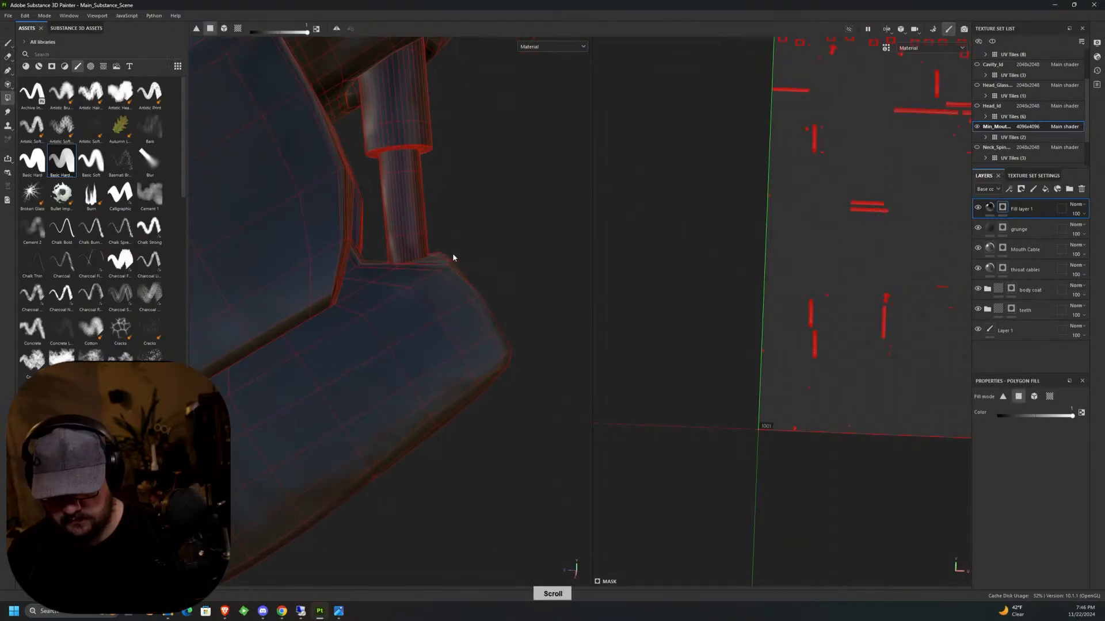
pyautogui.moveTo(390, 237); pyautogui.dragTo(436, 233)
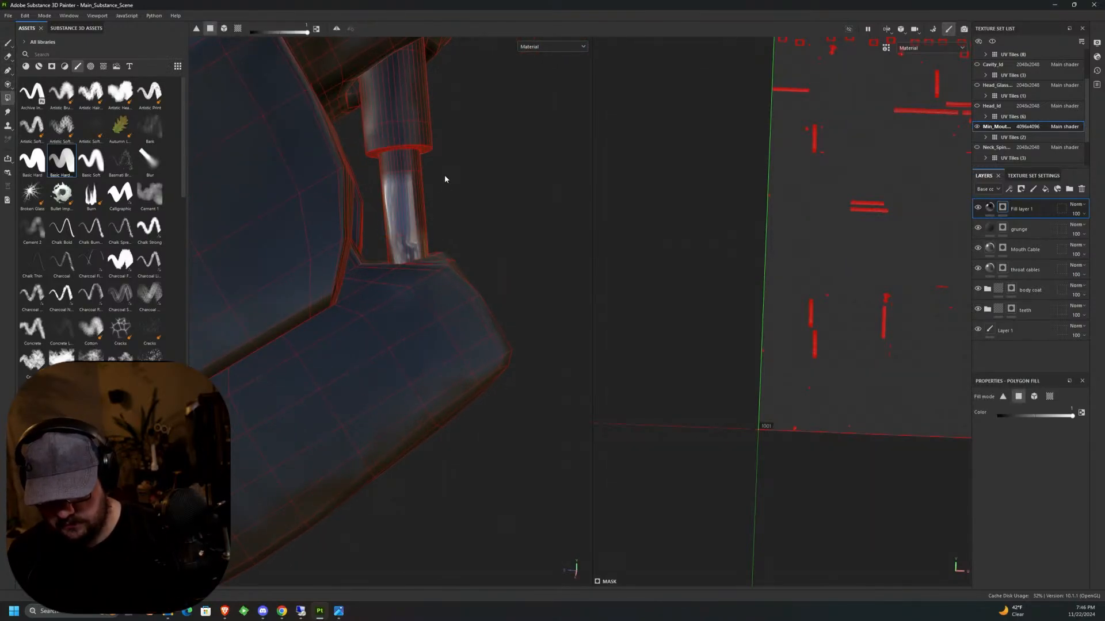
pyautogui.moveTo(442, 174); pyautogui.dragTo(374, 167)
# Fill the thin piston rod behind the opposite lower jaw arm with the metal mask on all sides.
pyautogui.scroll(-3, 478, 201)
pyautogui.scroll(-8, 481, 205)
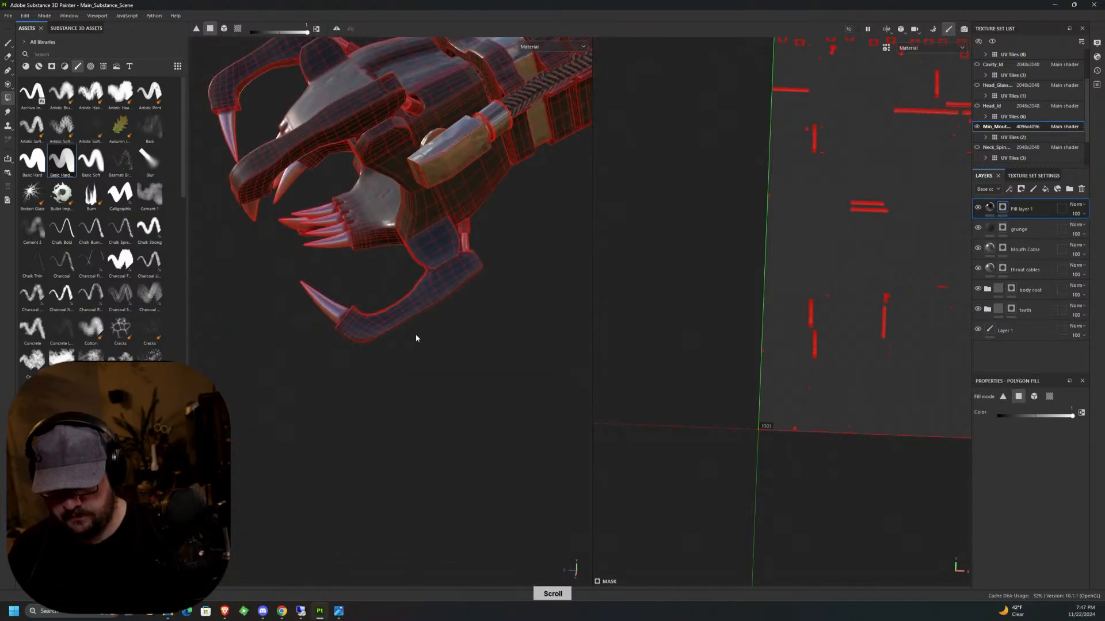
pyautogui.keyDown('alt'); pyautogui.moveTo(415, 335); pyautogui.dragTo(519, 357); pyautogui.keyUp('alt')
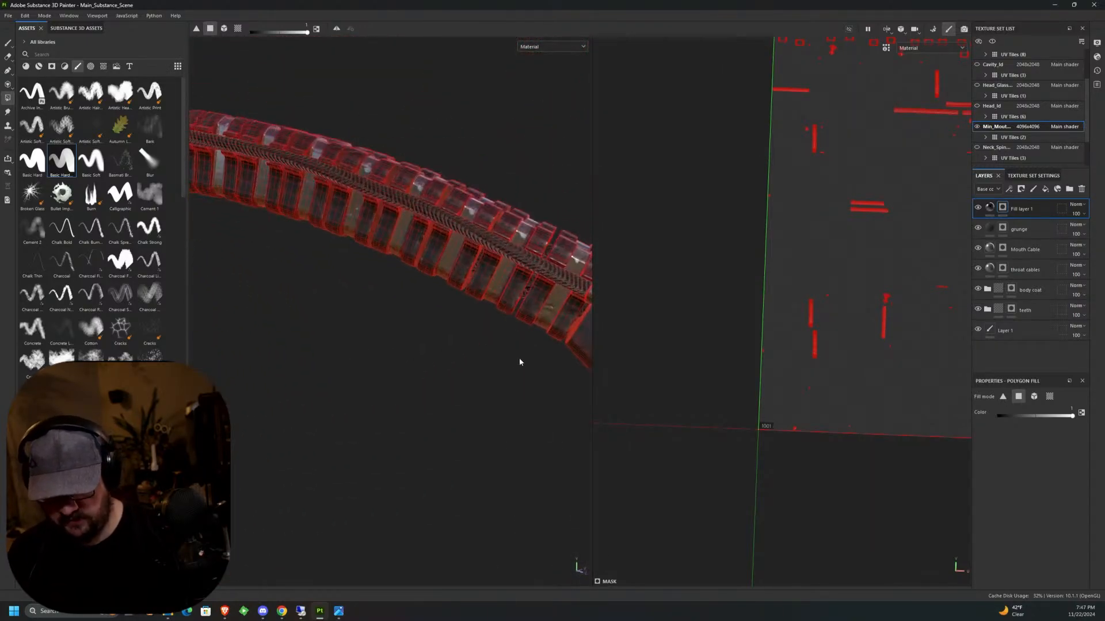
pyautogui.keyDown('alt'); pyautogui.moveTo(519, 357); pyautogui.dragTo(455, 282, button='middle'); pyautogui.keyUp('alt')
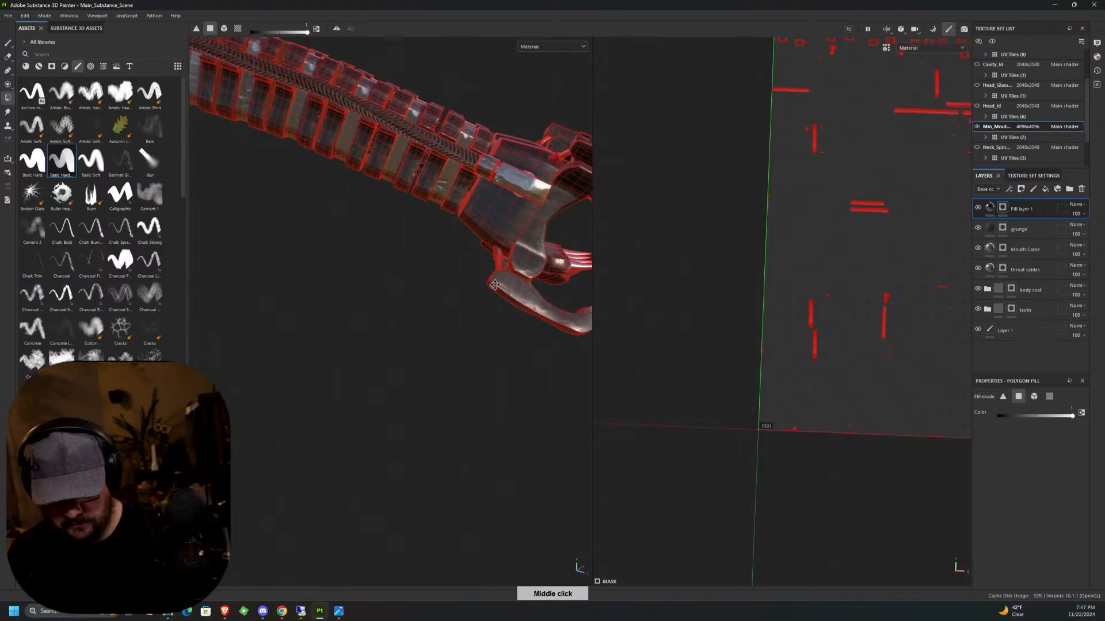
pyautogui.scroll(5, 481, 260)
pyautogui.scroll(2, 477, 270)
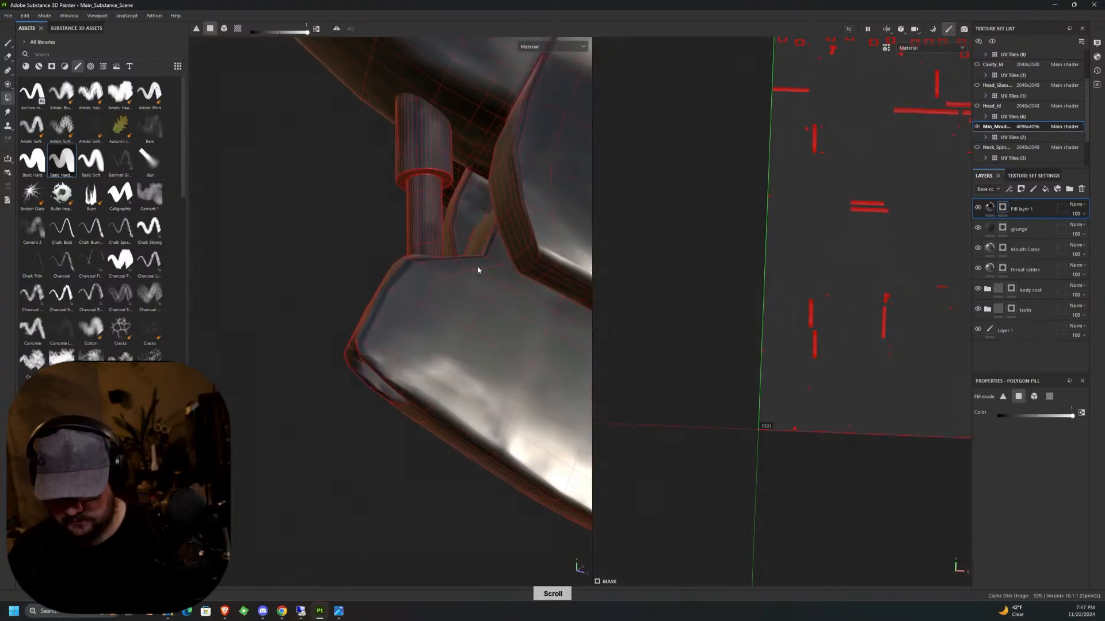
pyautogui.keyDown('alt'); pyautogui.moveTo(478, 269); pyautogui.dragTo(470, 228); pyautogui.keyUp('alt')
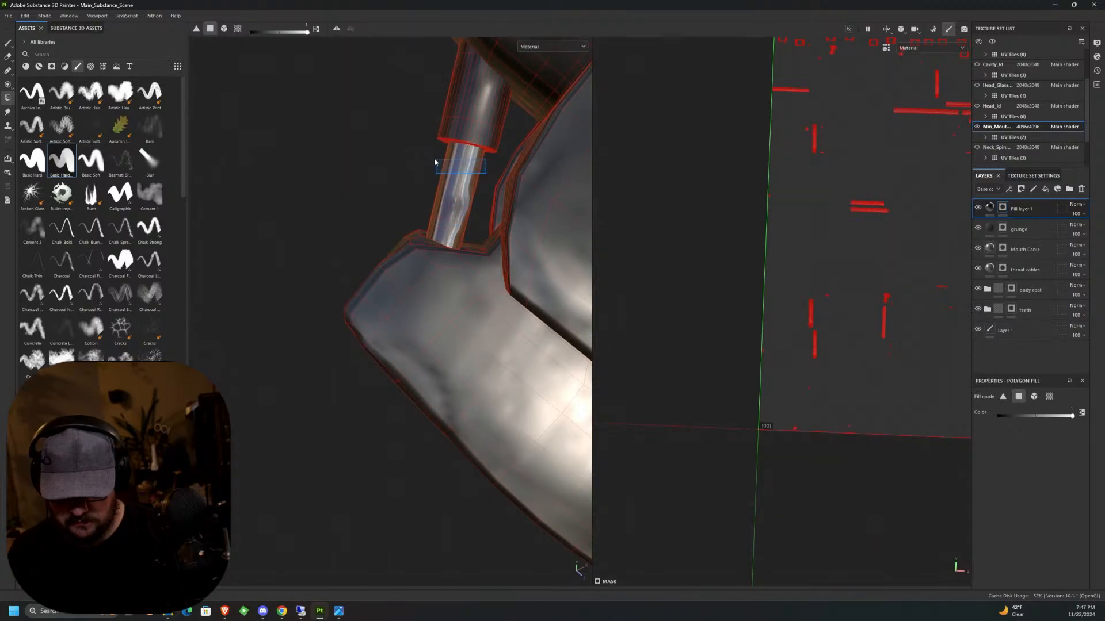
pyautogui.moveTo(434, 161); pyautogui.dragTo(430, 161)
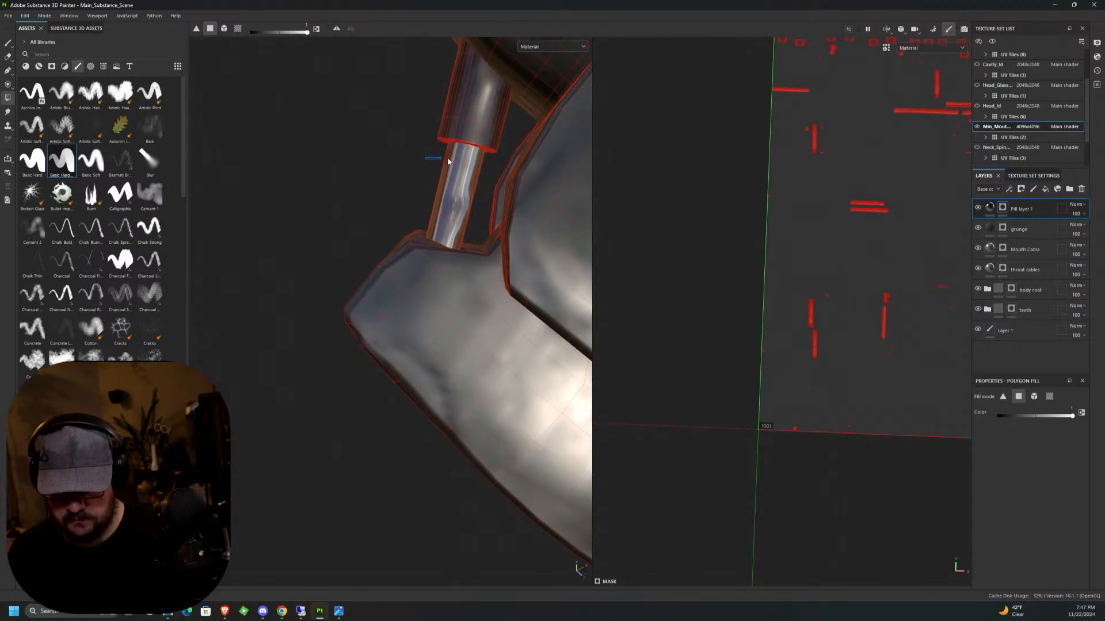
pyautogui.moveTo(425, 194); pyautogui.dragTo(490, 216, button='middle')
# Leave Polygon Fill for the Paint tool and inspect the lower pistons and the whole head in 3D.
pyautogui.scroll(-5, 465, 240)
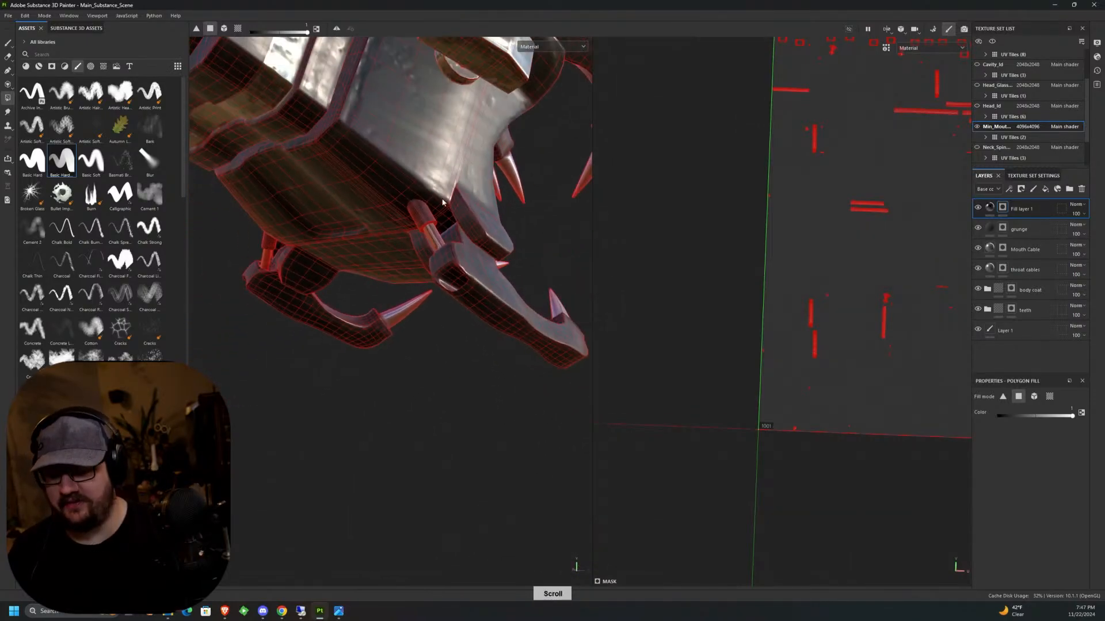
pyautogui.scroll(-3, 374, 294)
pyautogui.keyDown('alt'); pyautogui.moveTo(395, 352); pyautogui.dragTo(464, 370); pyautogui.keyUp('alt')
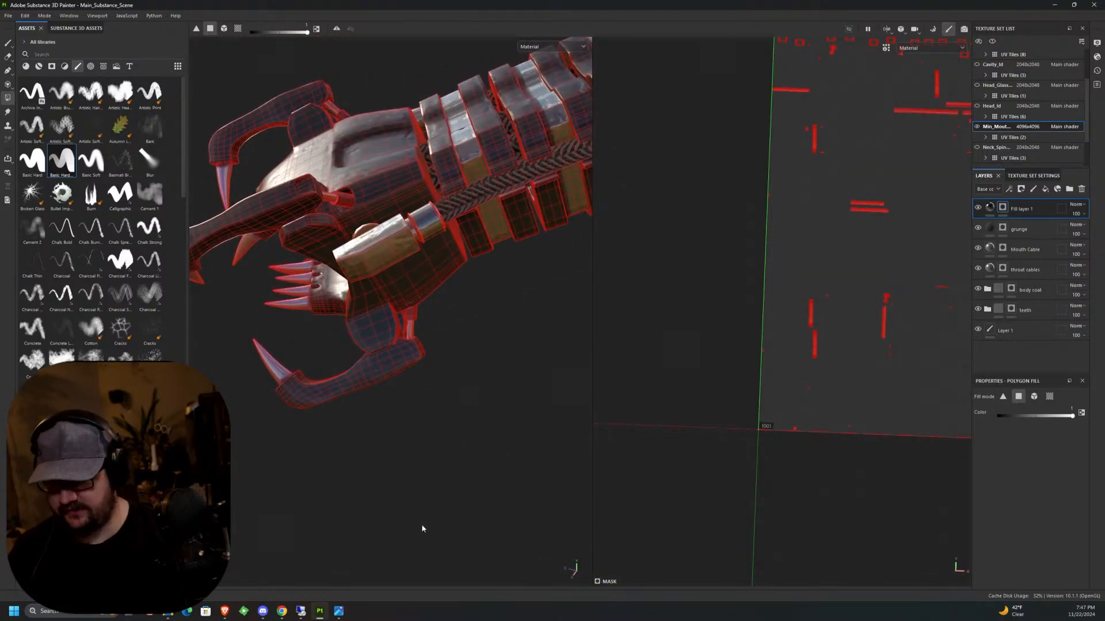
pyautogui.press('1')
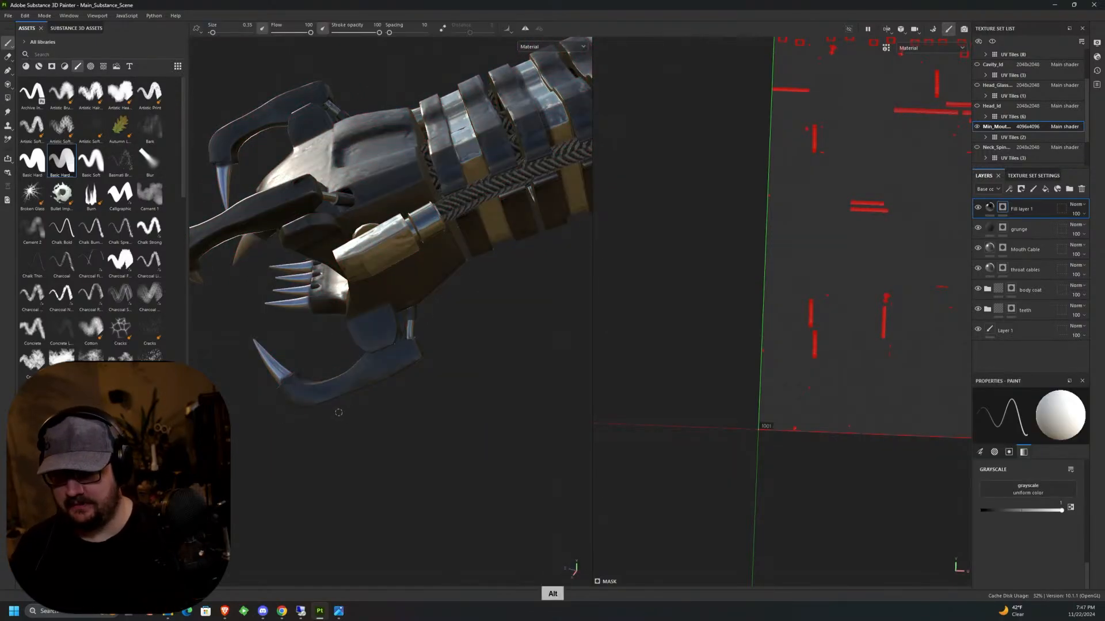
pyautogui.moveTo(350, 407)
pyautogui.keyDown('alt'); pyautogui.mouseDown()
pyautogui.moveTo(415, 309)
pyautogui.moveTo(428, 403)
pyautogui.mouseUp(); pyautogui.keyUp('alt')
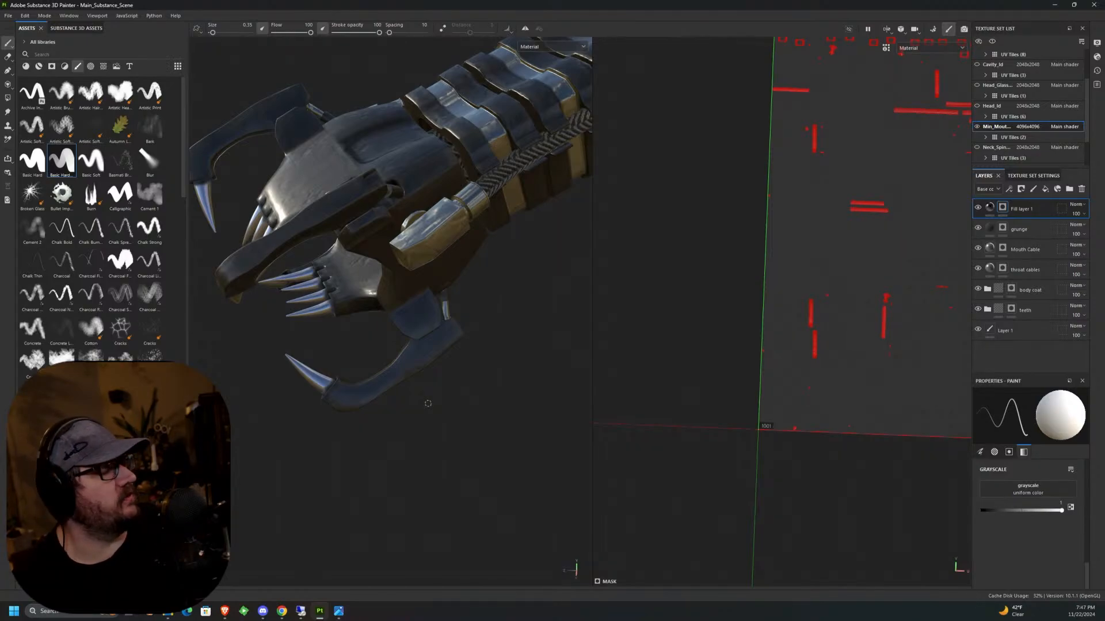
pyautogui.press('alt')
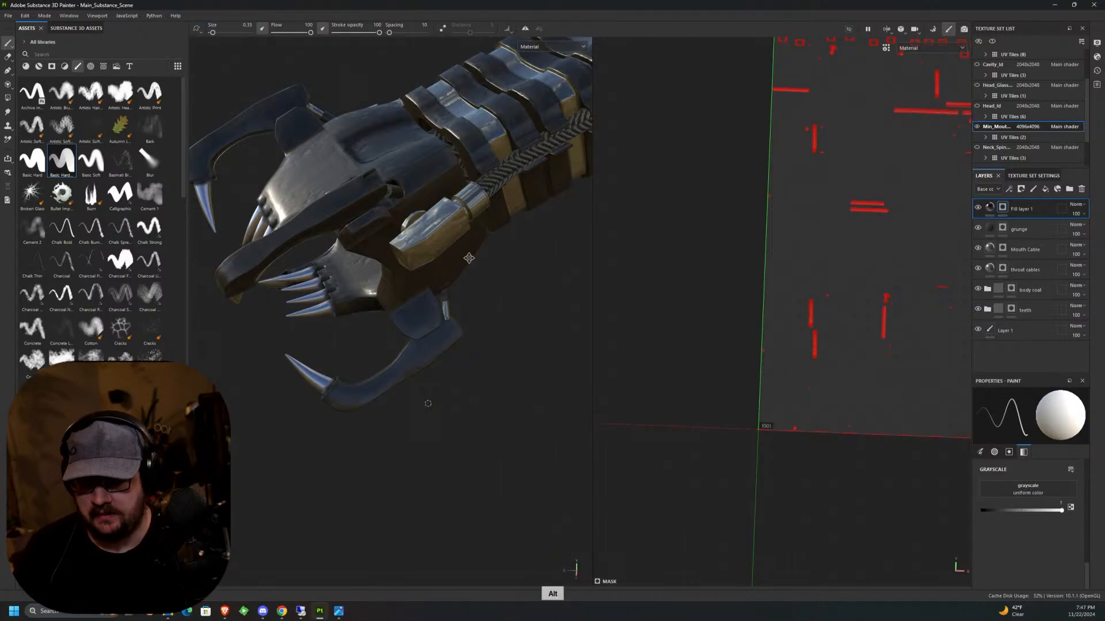
pyautogui.moveTo(469, 259)
pyautogui.keyDown('alt'); pyautogui.mouseDown()
pyautogui.moveTo(454, 291)
pyautogui.moveTo(435, 221)
pyautogui.mouseUp(); pyautogui.keyUp('alt')
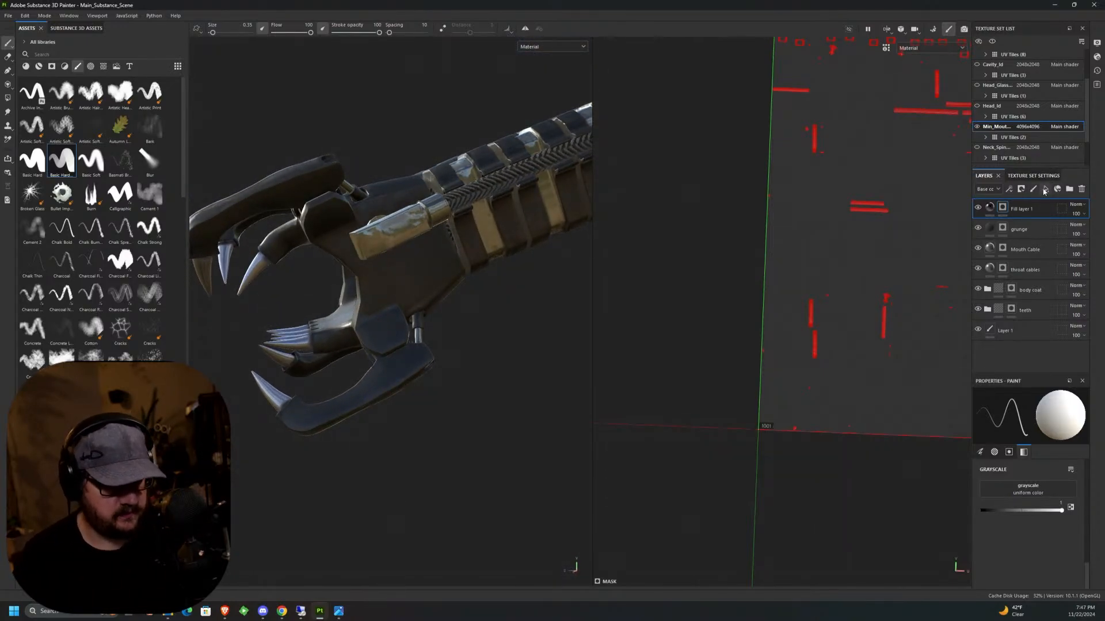
# Add a fill layer above Fill layer 1, give it a black mask and select its fill content for editing.
pyautogui.click(1044, 189)
pyautogui.press('alt')
pyautogui.keyDown('alt'); pyautogui.moveTo(460, 403); pyautogui.dragTo(440, 373); pyautogui.keyUp('alt')
pyautogui.keyDown('alt'); pyautogui.moveTo(440, 373); pyautogui.dragTo(447, 359, button='middle'); pyautogui.keyUp('alt')
pyautogui.scroll(4, 389, 271)
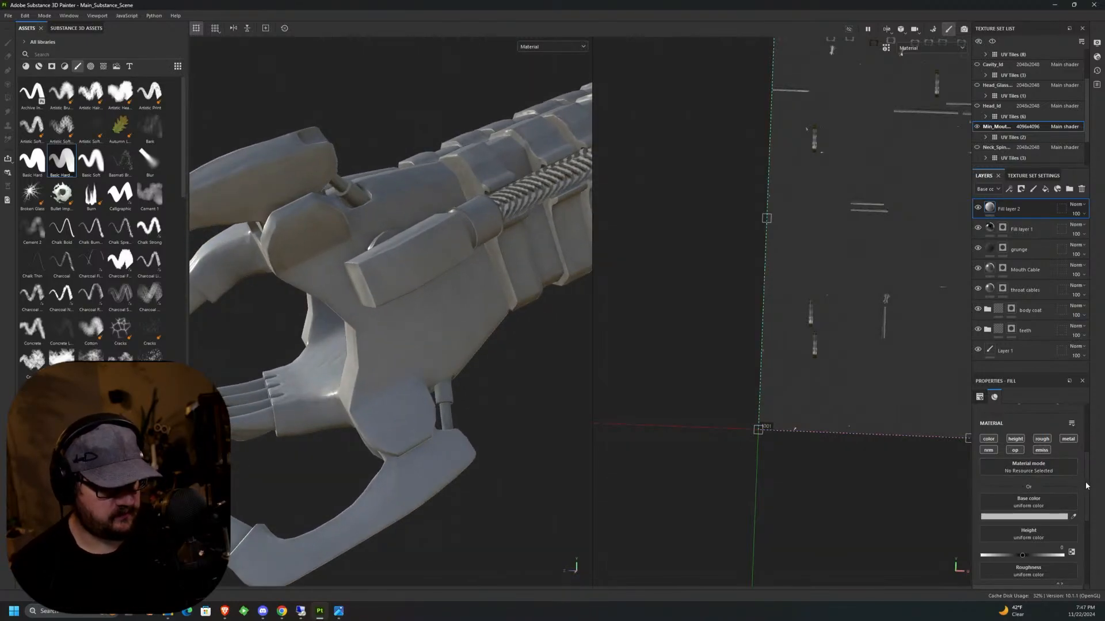
pyautogui.scroll(3, 1086, 486)
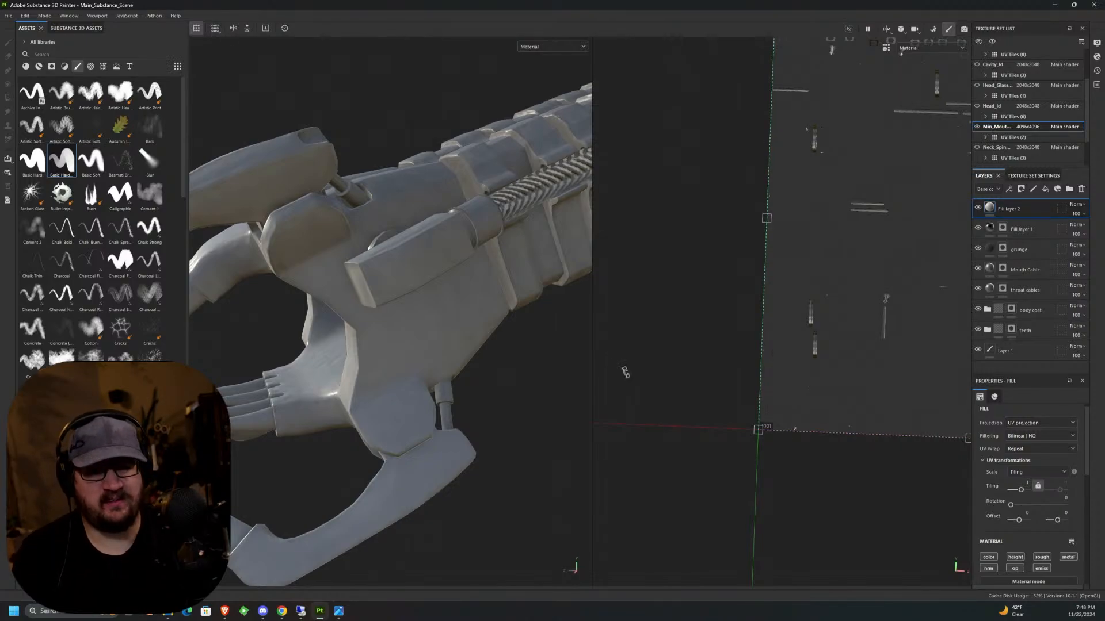
pyautogui.click(1021, 190)
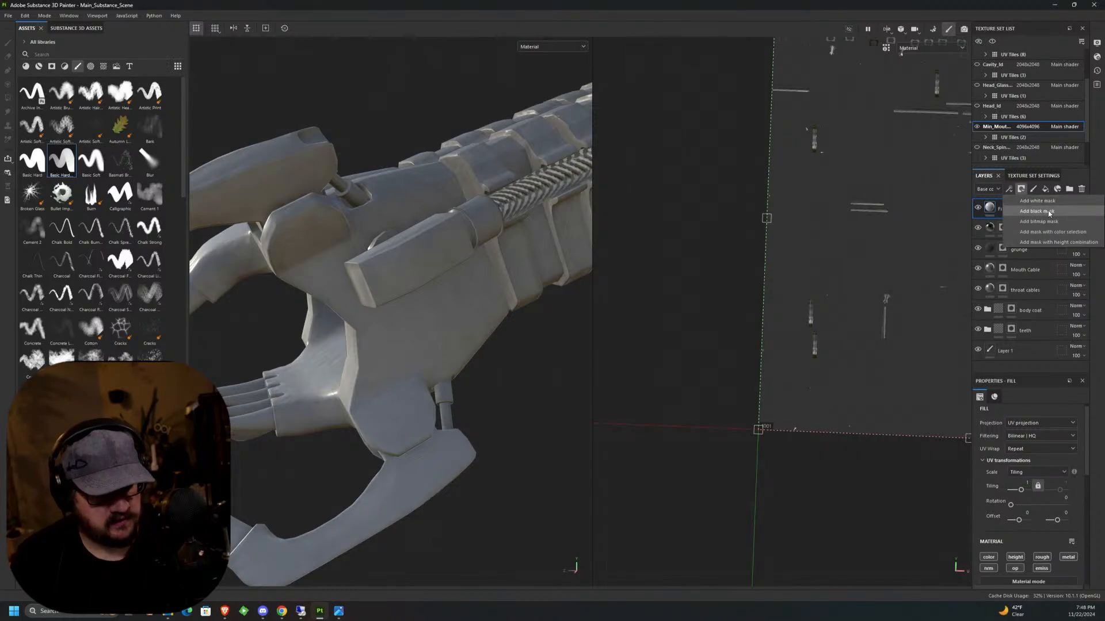
pyautogui.click(1037, 211)
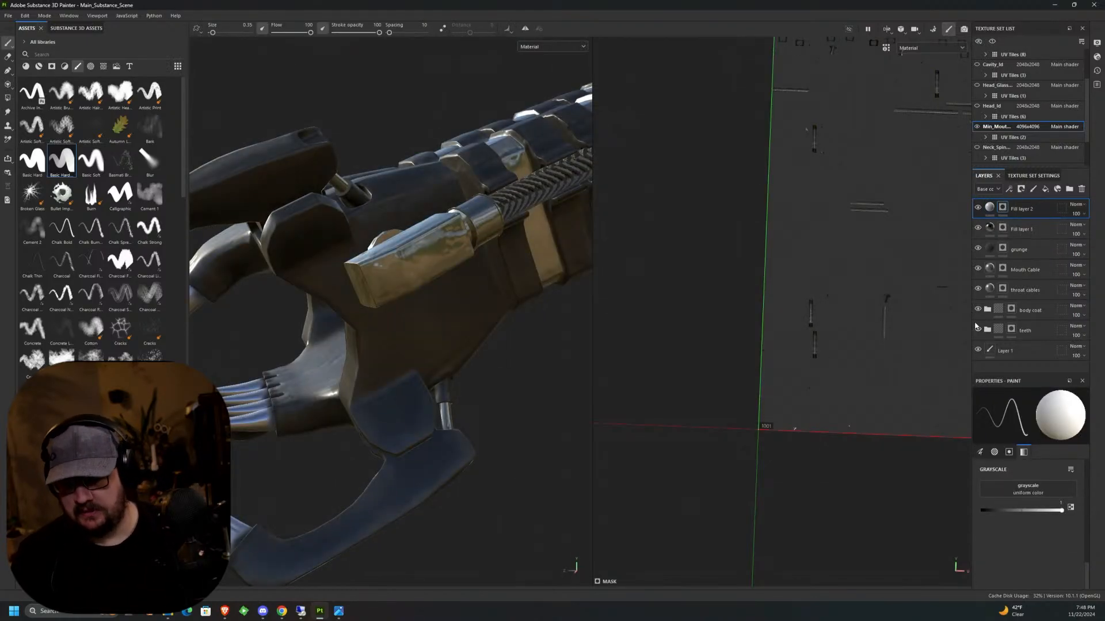
pyautogui.click(989, 207)
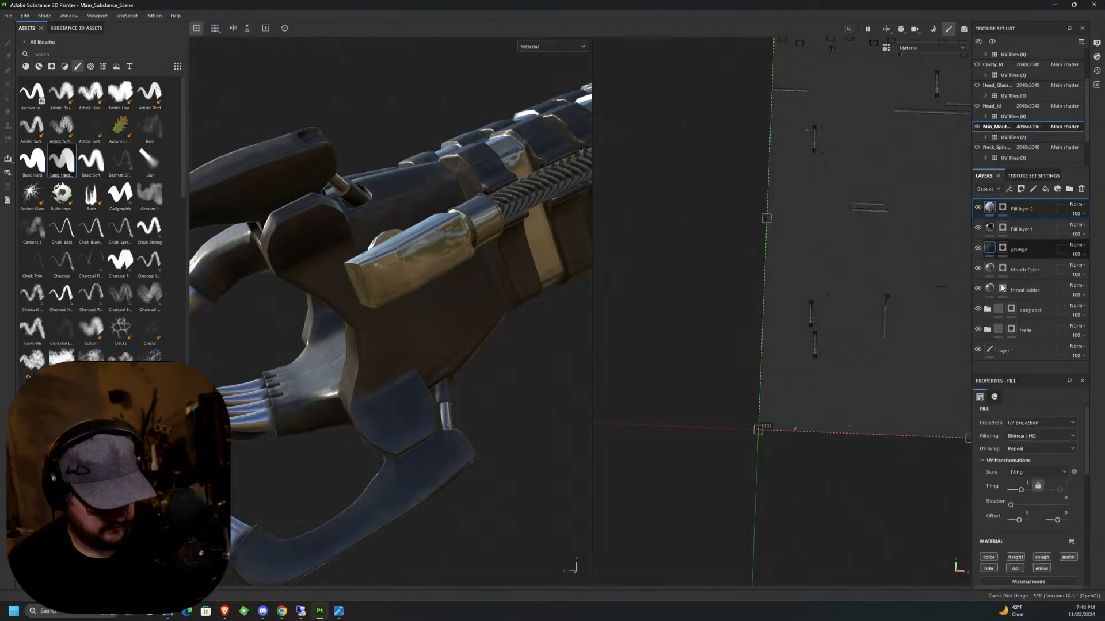
# Turn off the roughness and metallic channels of the new fill layer, keeping only height and normal enabled.
pyautogui.scroll(-2, 1080, 479)
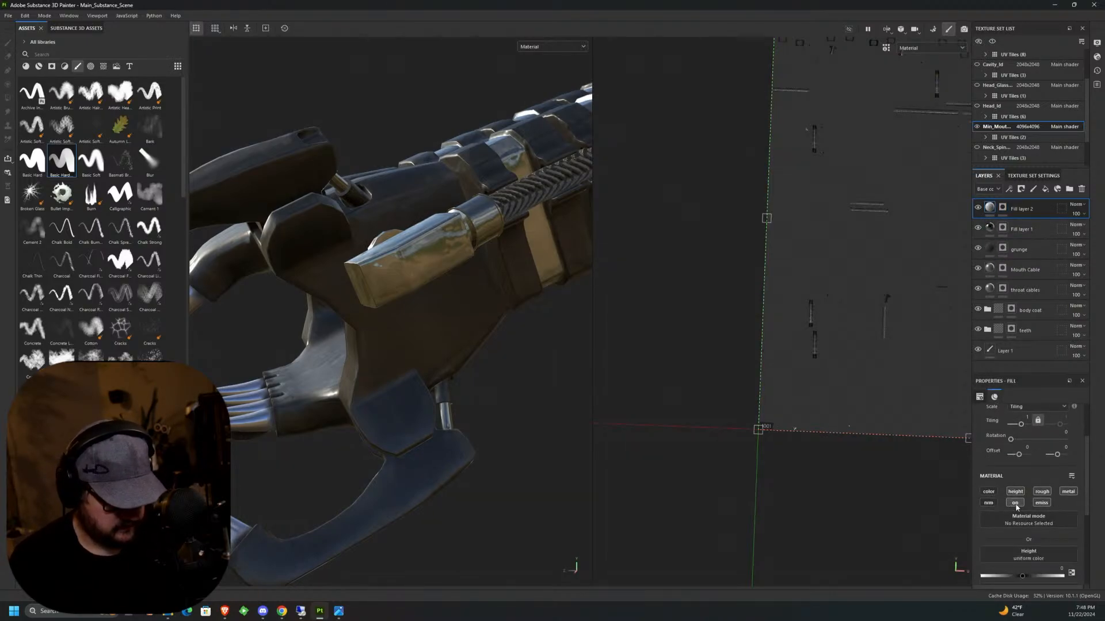
pyautogui.click(1042, 491)
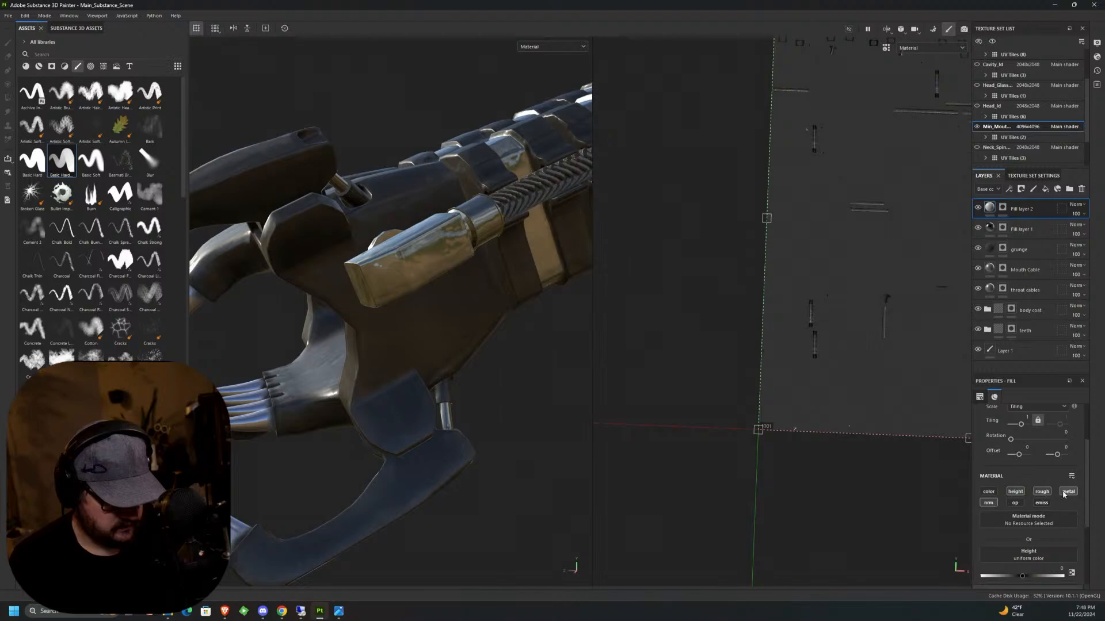
pyautogui.click(1068, 492)
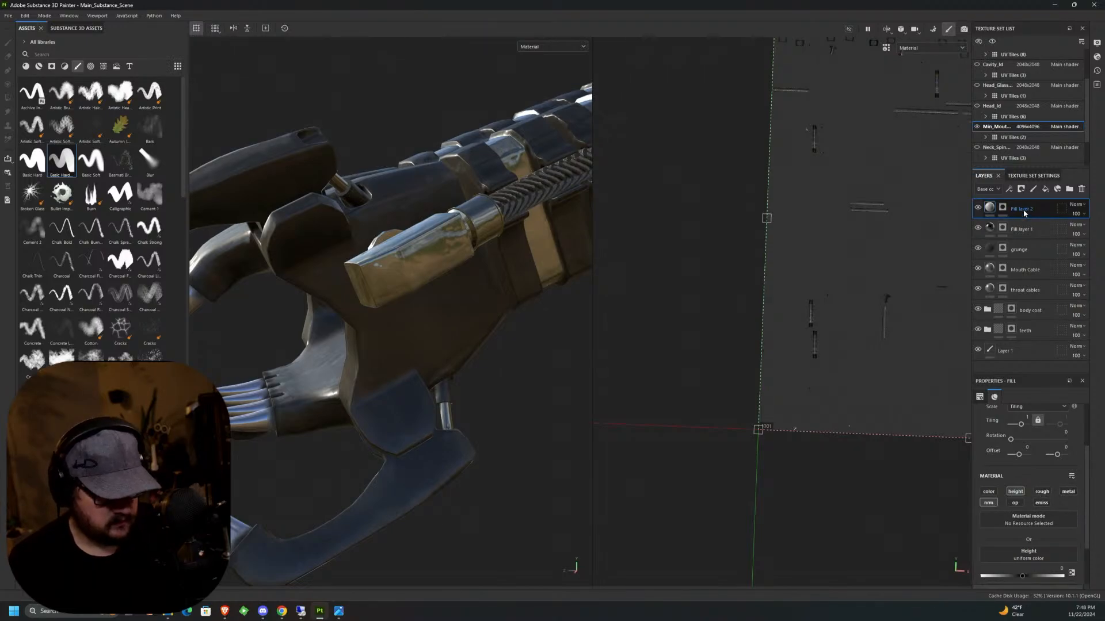
# Rename the new fill layer to height and save the project.
pyautogui.doubleClick(1022, 209)
pyautogui.write('hei')
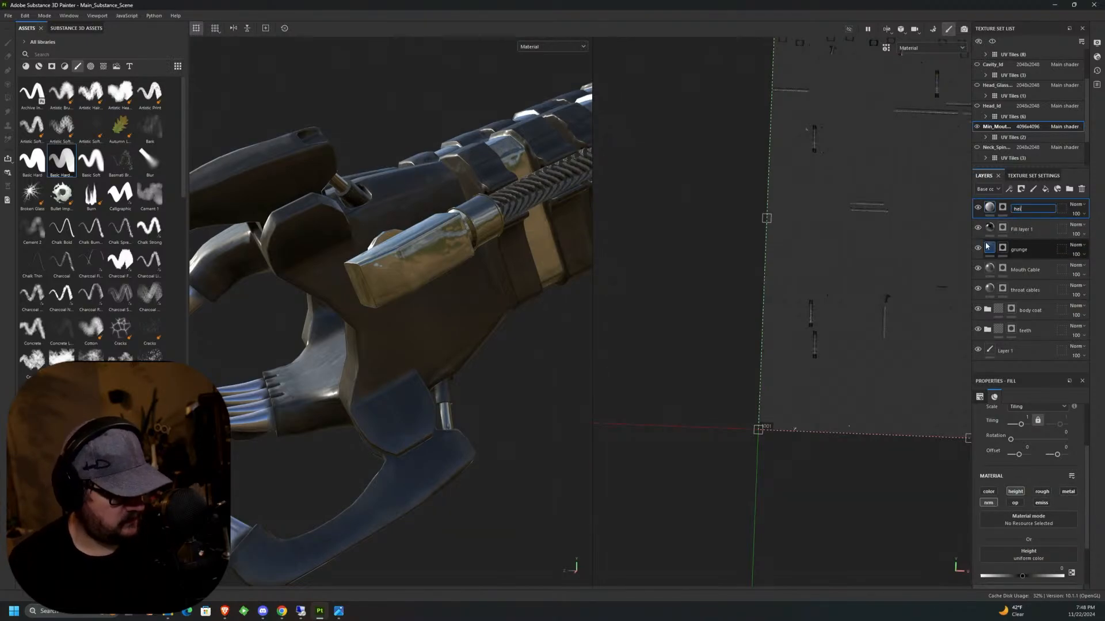
pyautogui.write('ght')
pyautogui.press('Return')
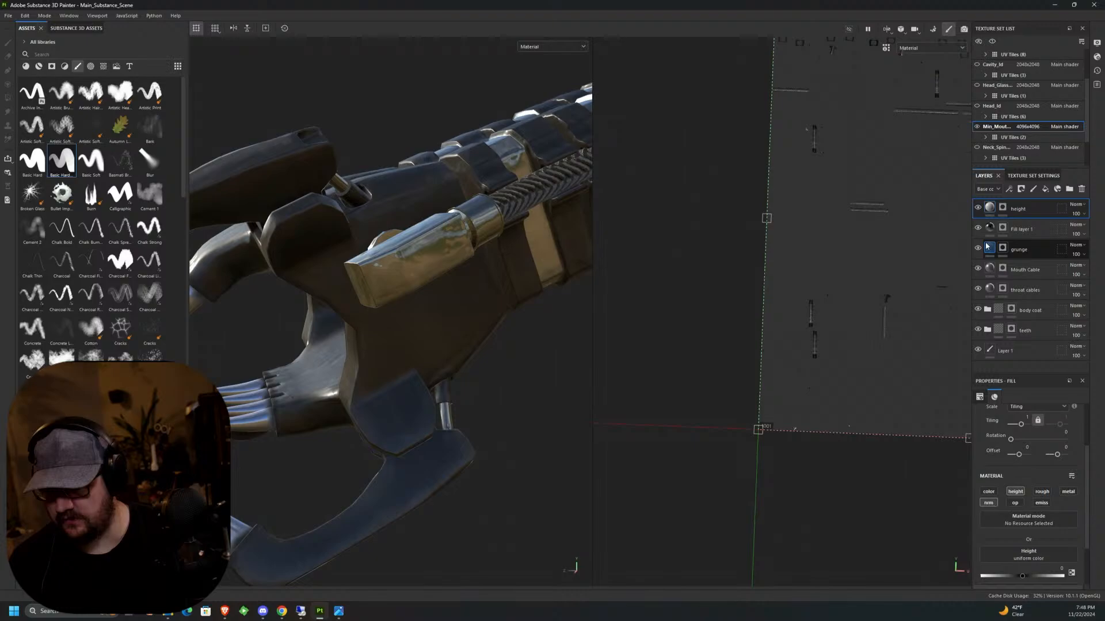
pyautogui.click(8, 16)
pyautogui.click(17, 87)
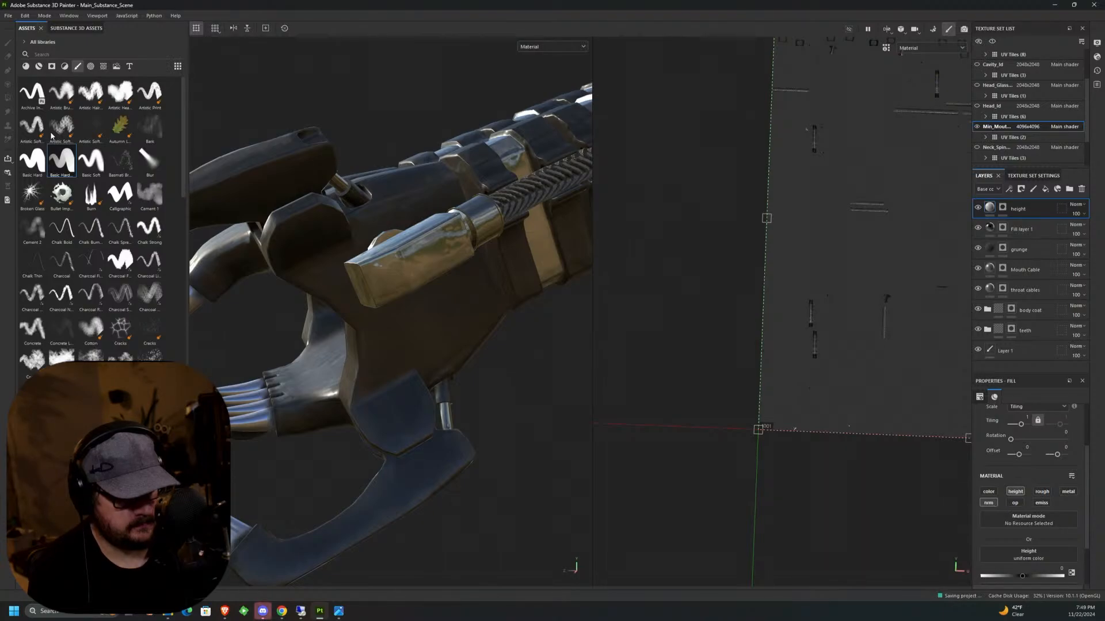
# Examine the neck plates, side cylinder and jaw in 3D, along with the UV layout, for surfaces suited to height detail.
pyautogui.moveTo(51, 135)
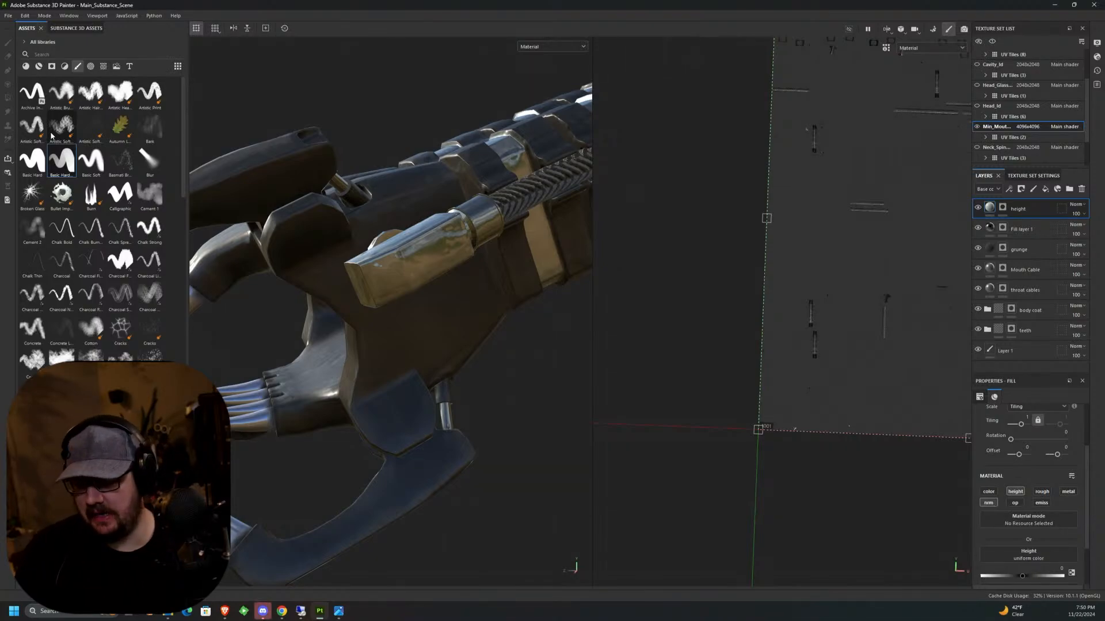
pyautogui.keyDown('alt'); pyautogui.moveTo(796, 256); pyautogui.dragTo(798, 248); pyautogui.keyUp('alt')
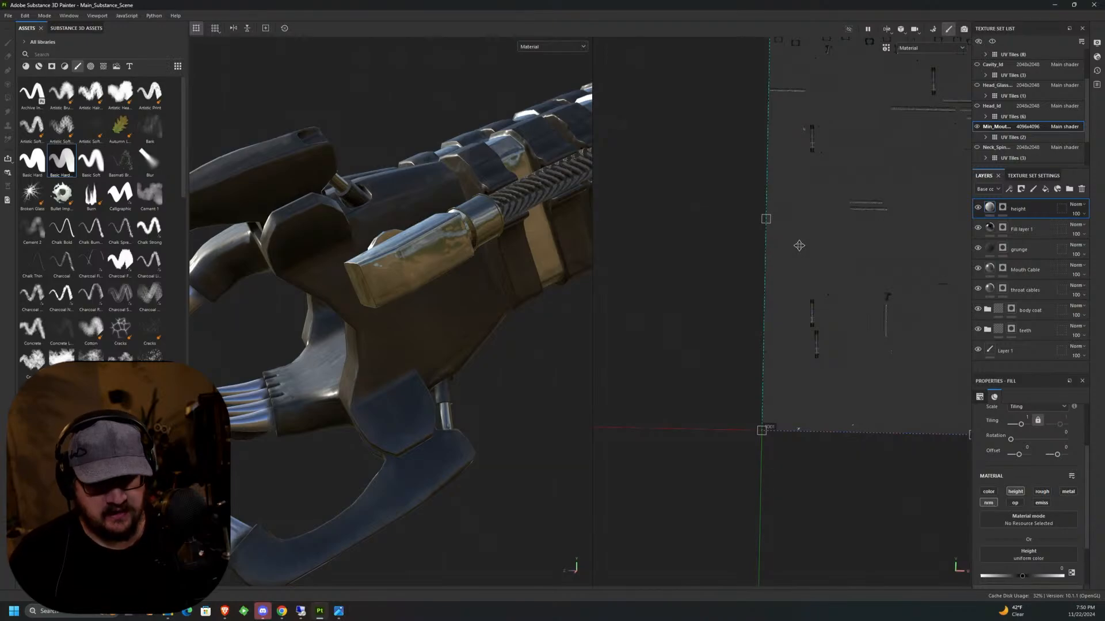
pyautogui.moveTo(797, 247); pyautogui.dragTo(729, 368, button='middle')
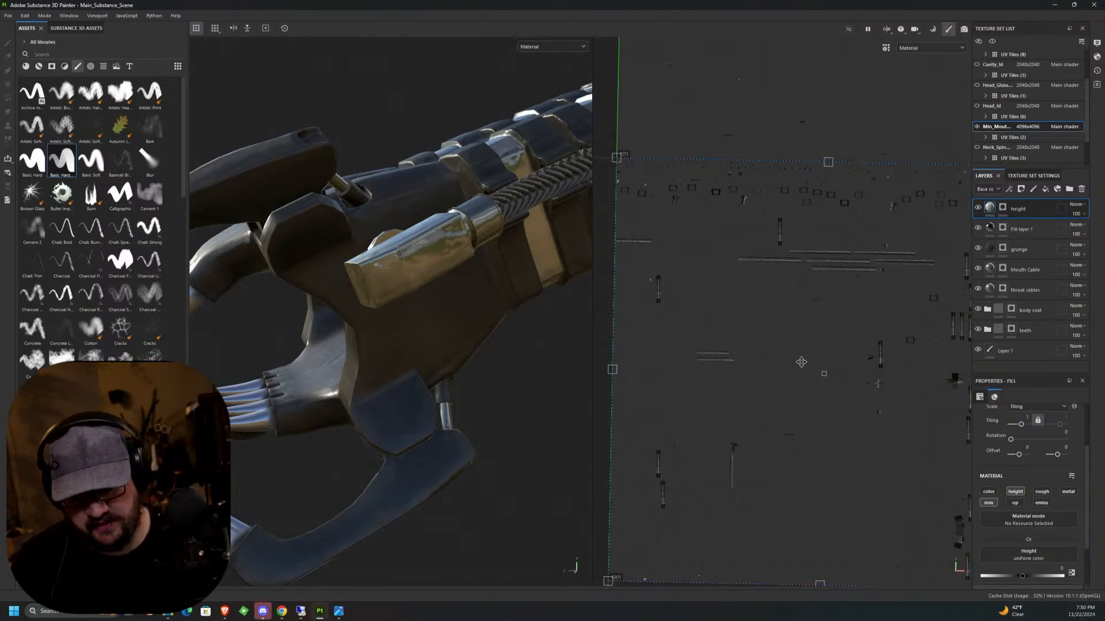
pyautogui.keyDown('alt'); pyautogui.moveTo(543, 199); pyautogui.dragTo(450, 302, button='middle'); pyautogui.keyUp('alt')
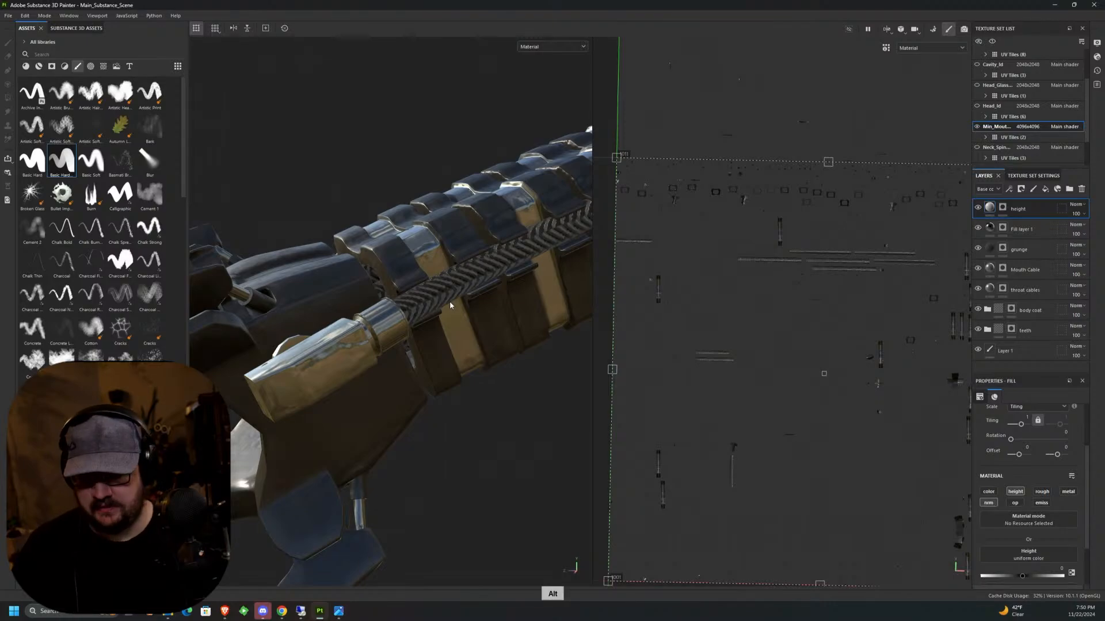
pyautogui.keyDown('alt'); pyautogui.moveTo(500, 347); pyautogui.dragTo(501, 382); pyautogui.keyUp('alt')
pyautogui.keyDown('alt'); pyautogui.moveTo(500, 382); pyautogui.dragTo(483, 407, button='middle'); pyautogui.keyUp('alt')
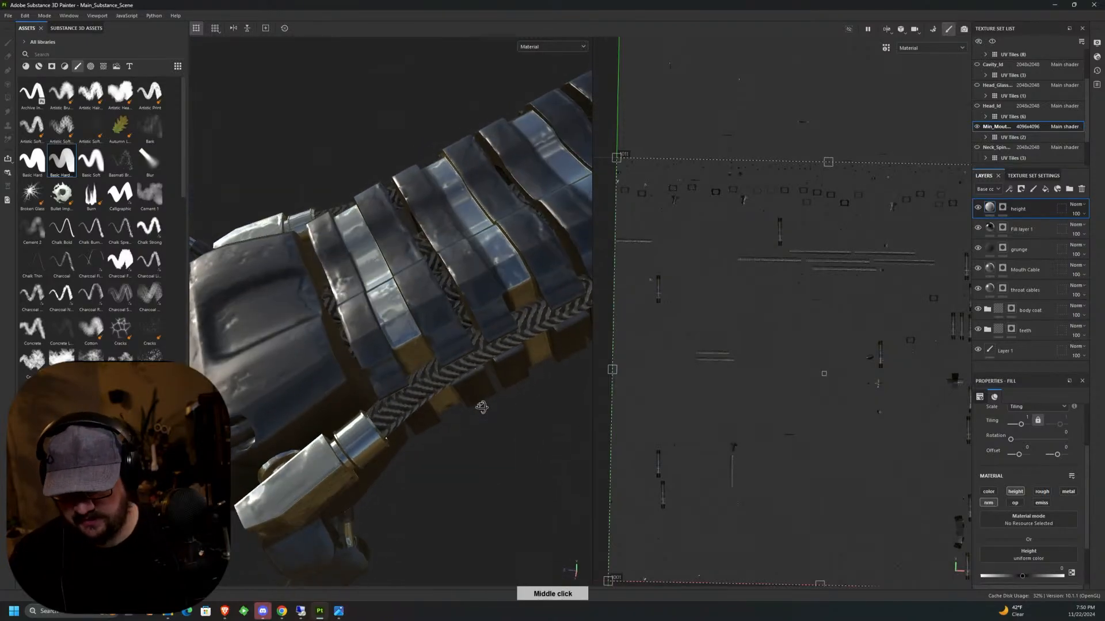
pyautogui.keyDown('alt'); pyautogui.moveTo(483, 407); pyautogui.dragTo(510, 422); pyautogui.keyUp('alt')
pyautogui.moveTo(510, 421); pyautogui.dragTo(528, 284, button='middle')
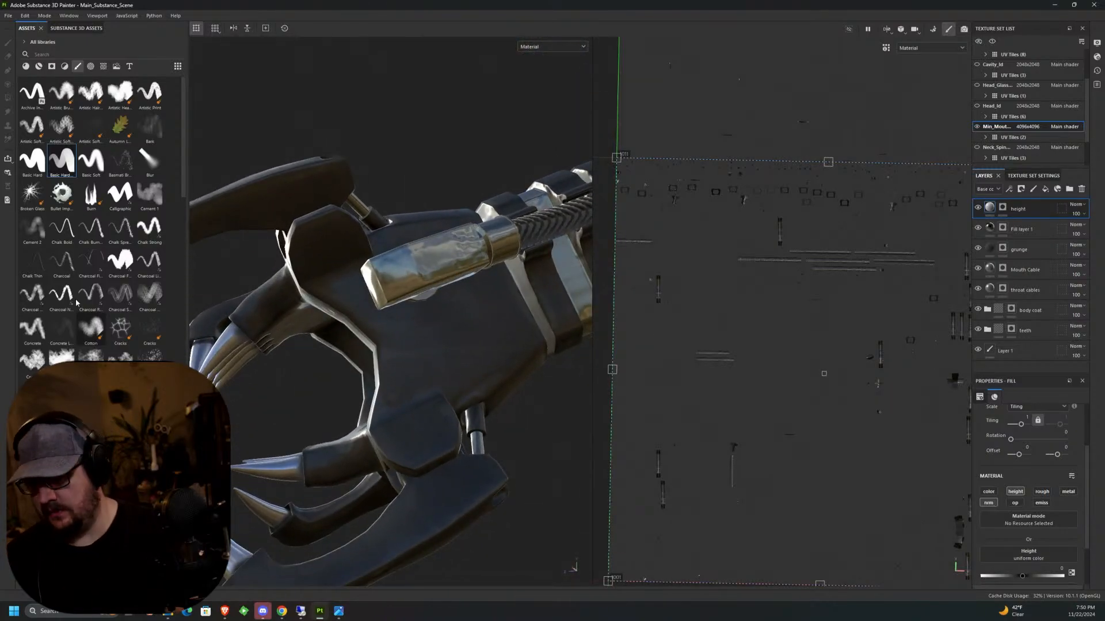
# Choose triangle alpha 24 for painting the height layer's mask, then rotate the brush and enlarge it to fit the side cylinder's end.
pyautogui.click(90, 66)
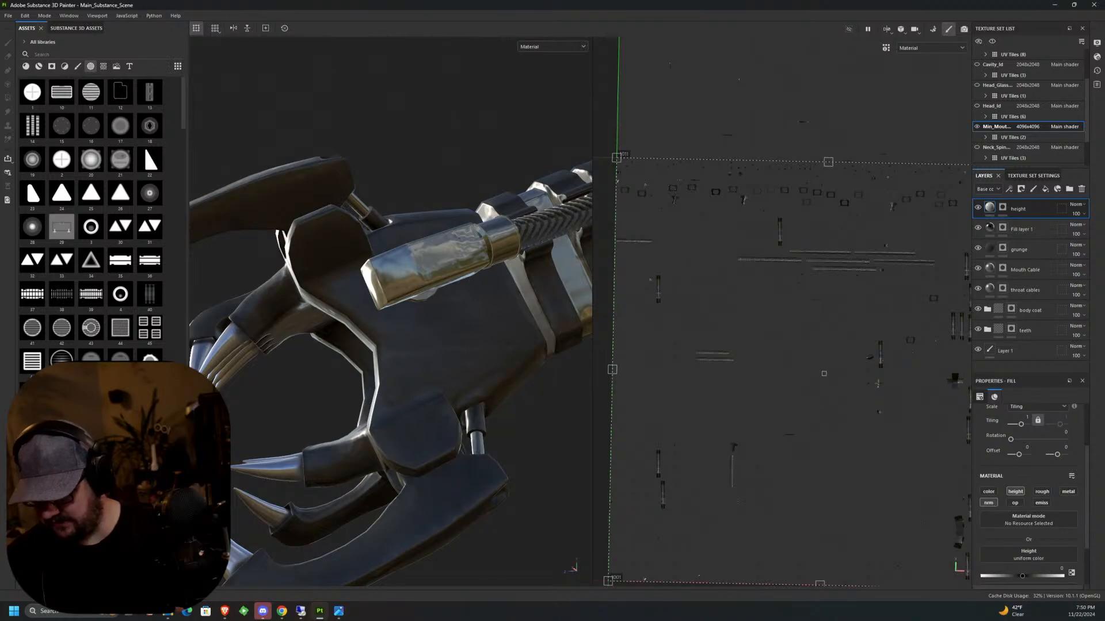
pyautogui.moveTo(151, 426)
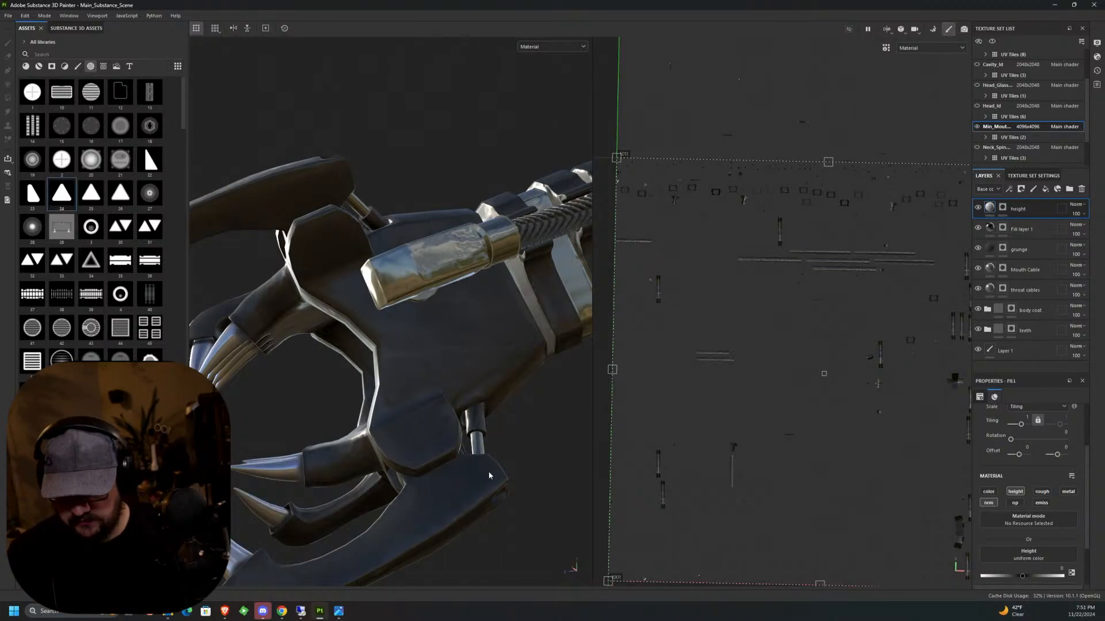
pyautogui.click(1002, 207)
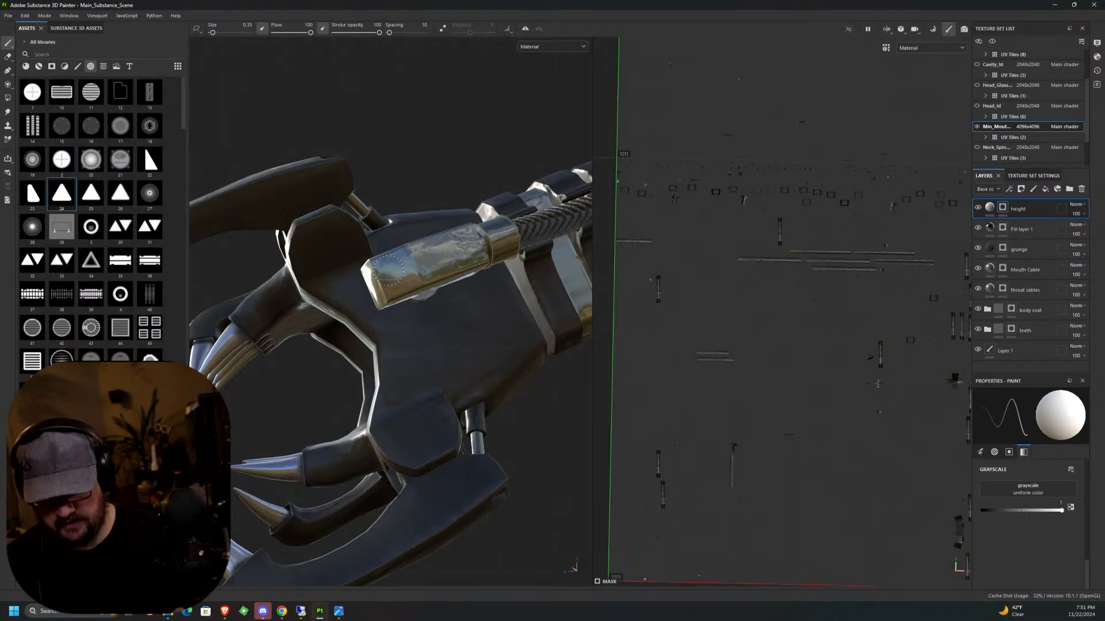
pyautogui.scroll(3, 393, 271)
pyautogui.scroll(2, 393, 272)
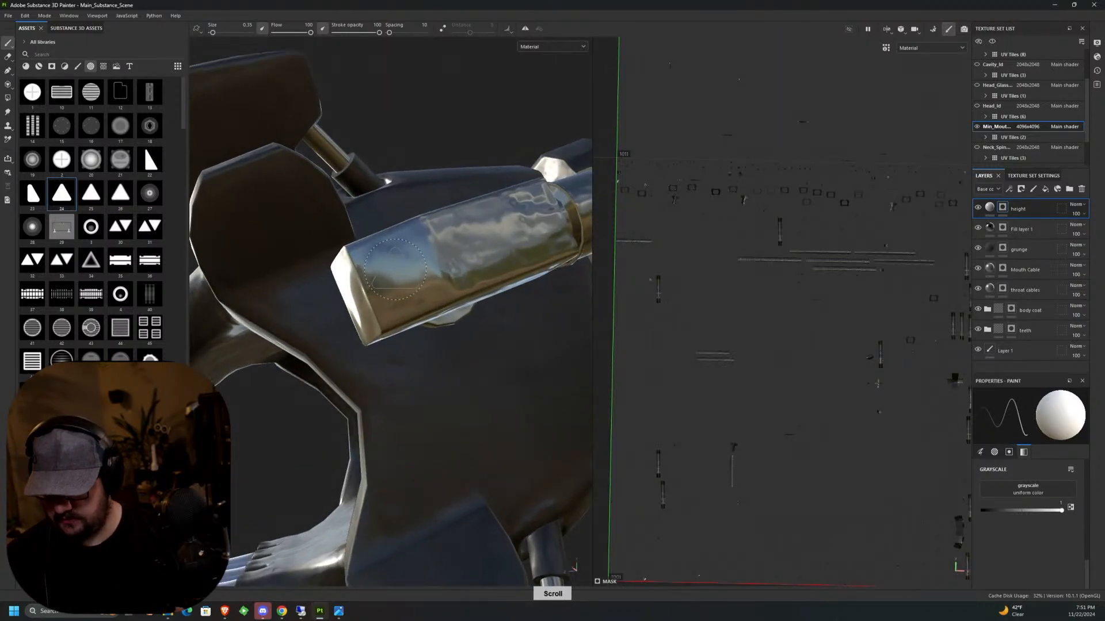
pyautogui.press('ctrl')
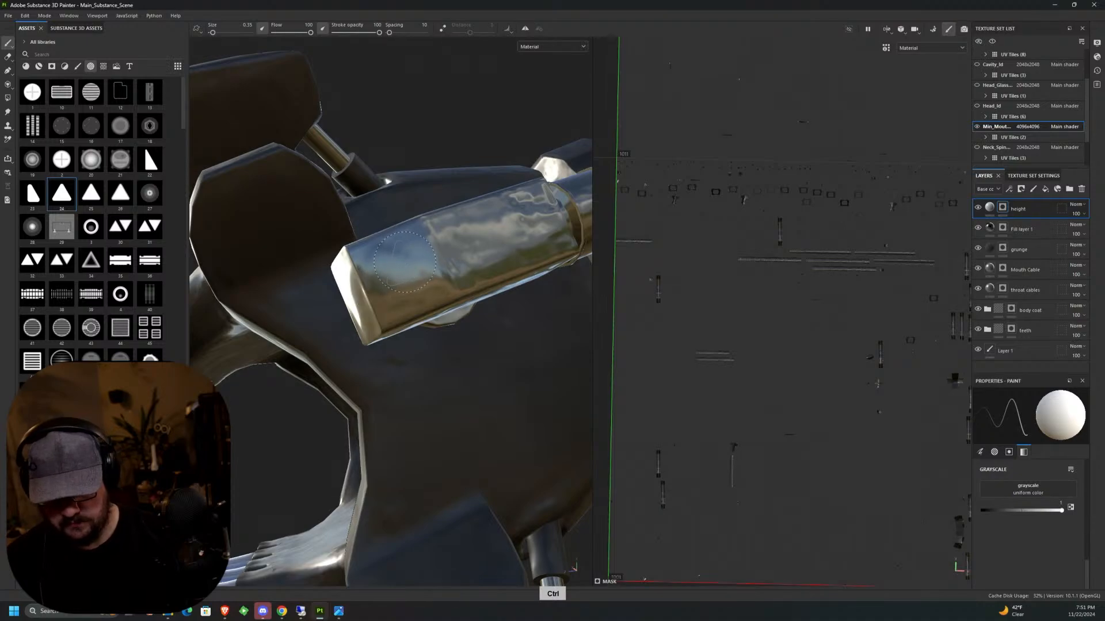
pyautogui.keyDown('ctrl'); pyautogui.moveTo(405, 262); pyautogui.dragTo(403, 265); pyautogui.keyUp('ctrl')
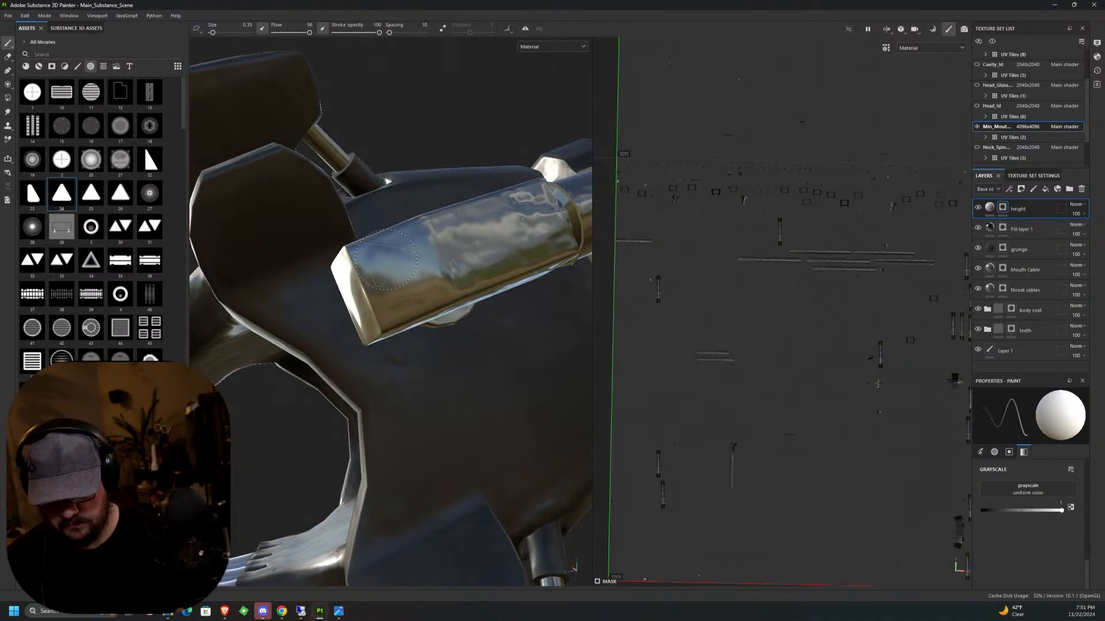
pyautogui.keyDown('ctrl'); pyautogui.moveTo(400, 271); pyautogui.dragTo(423, 271, button='right'); pyautogui.keyUp('ctrl')
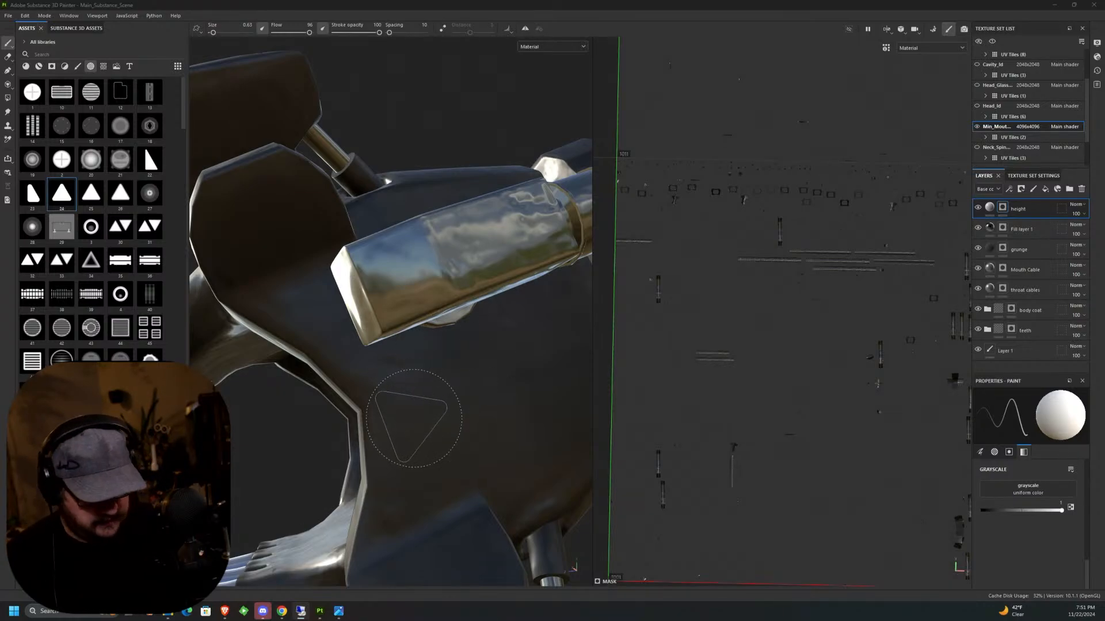
# Lower the height layer's height to about -0.17, try a large triangle stamp on the side cylinder's end, and undo the stamp.
pyautogui.click(990, 208)
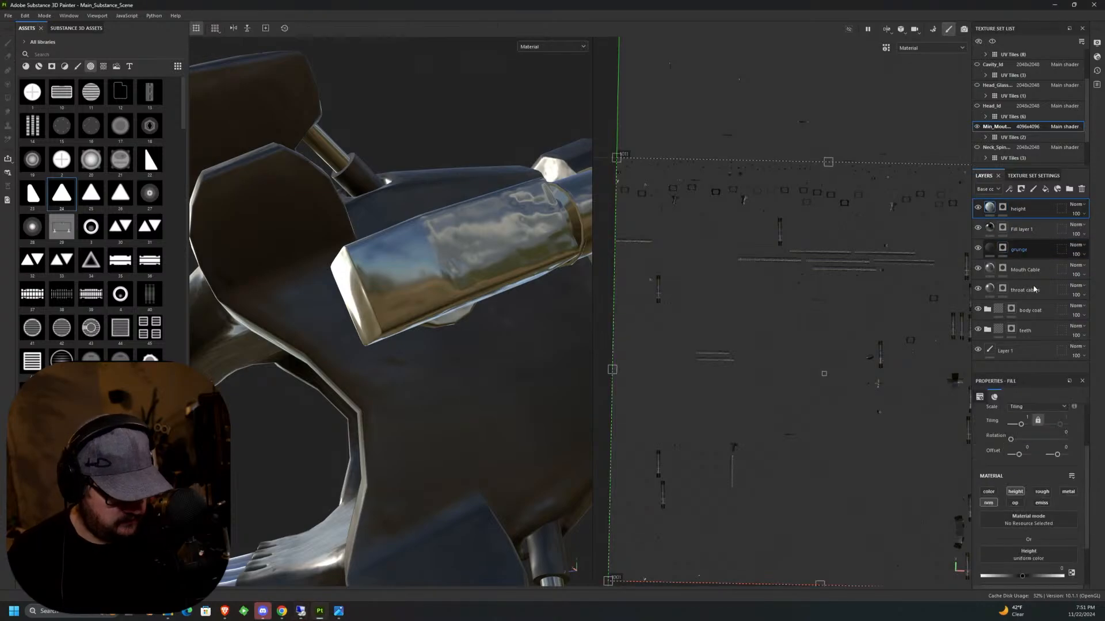
pyautogui.moveTo(1022, 576); pyautogui.dragTo(1014, 578)
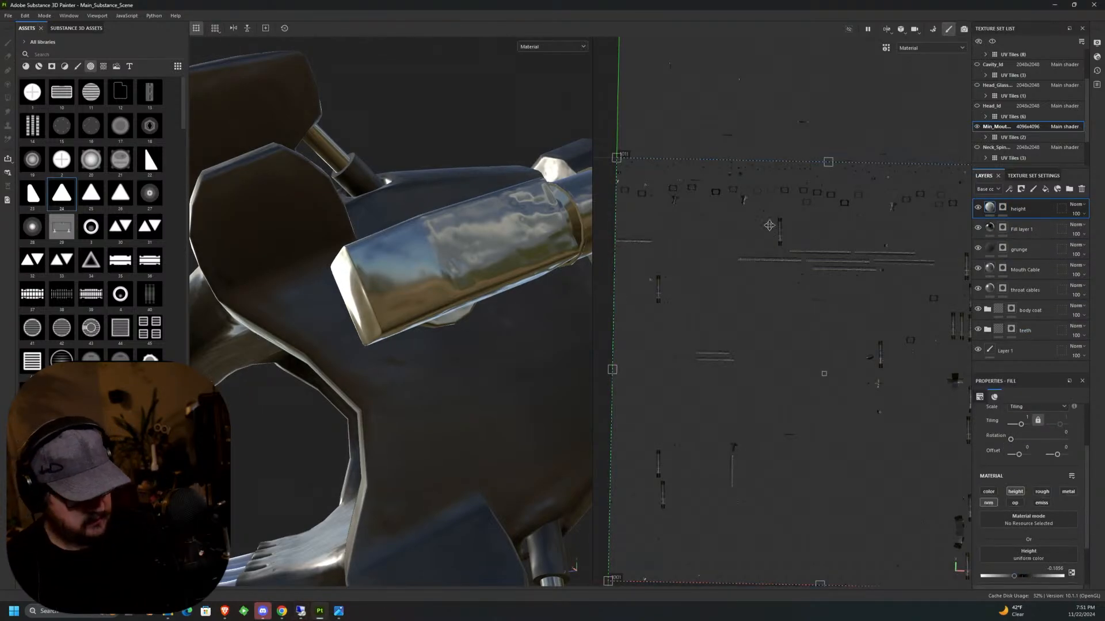
pyautogui.click(1003, 208)
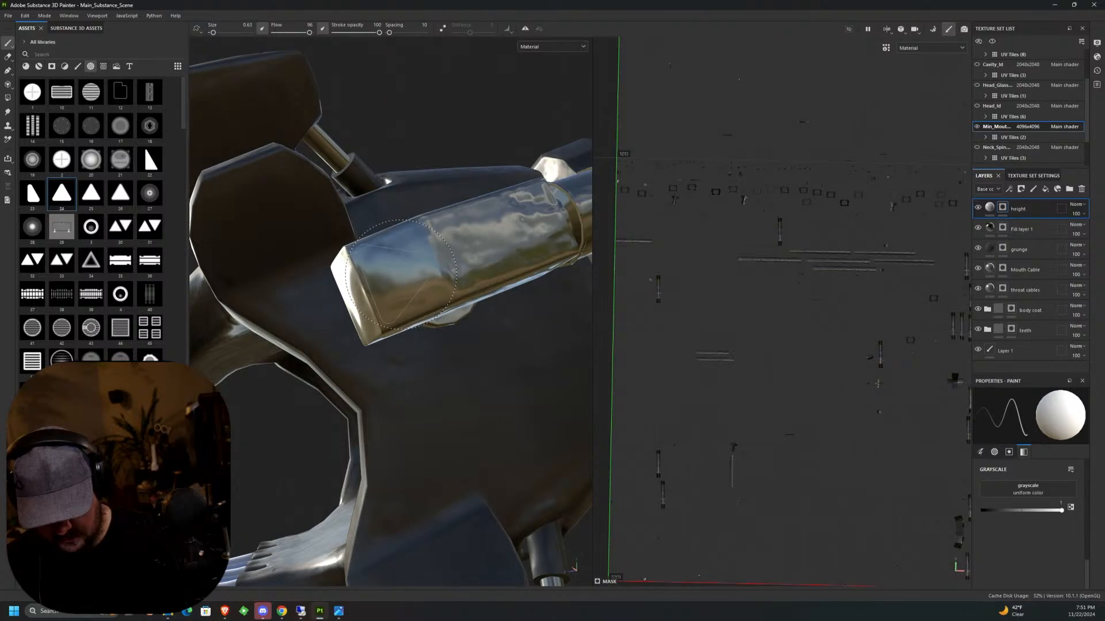
pyautogui.click(401, 275)
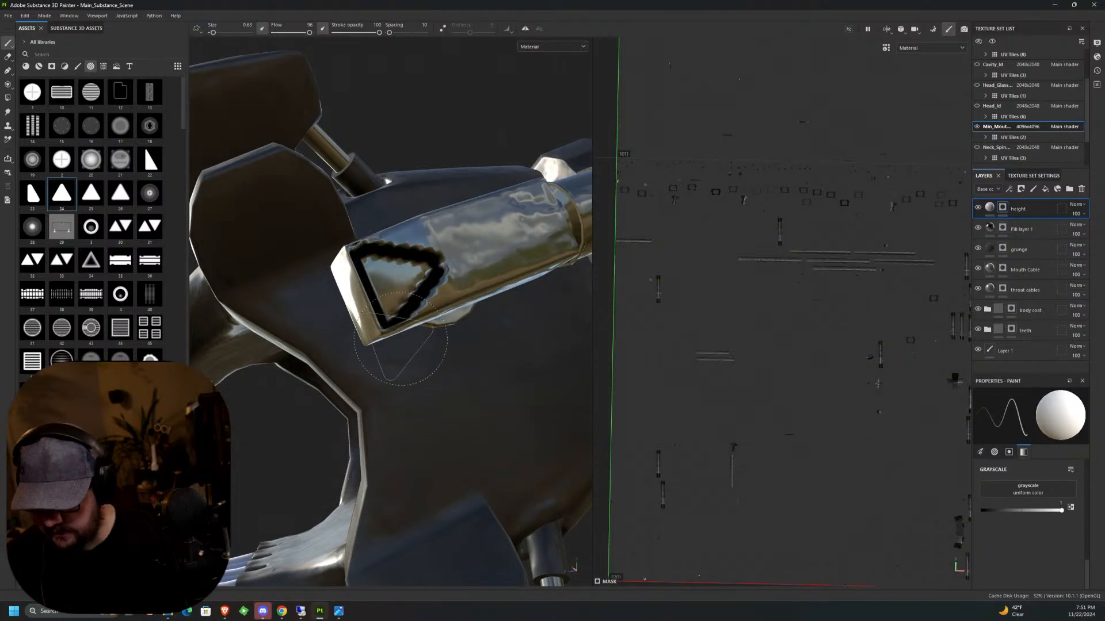
pyautogui.hotkey('ctrl', 'z')
# Reduce the brush size to about 0.35 and stamp the triangle on the flat front end of the side cylinder.
pyautogui.press('[')
pyautogui.press('[')
pyautogui.press('[')
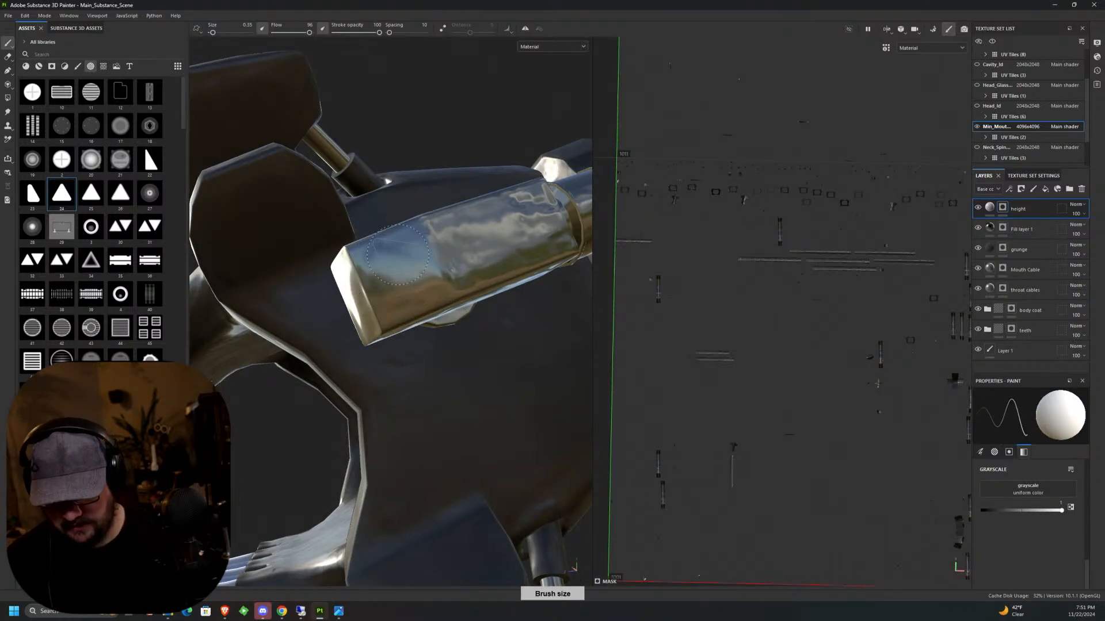
pyautogui.click(387, 277)
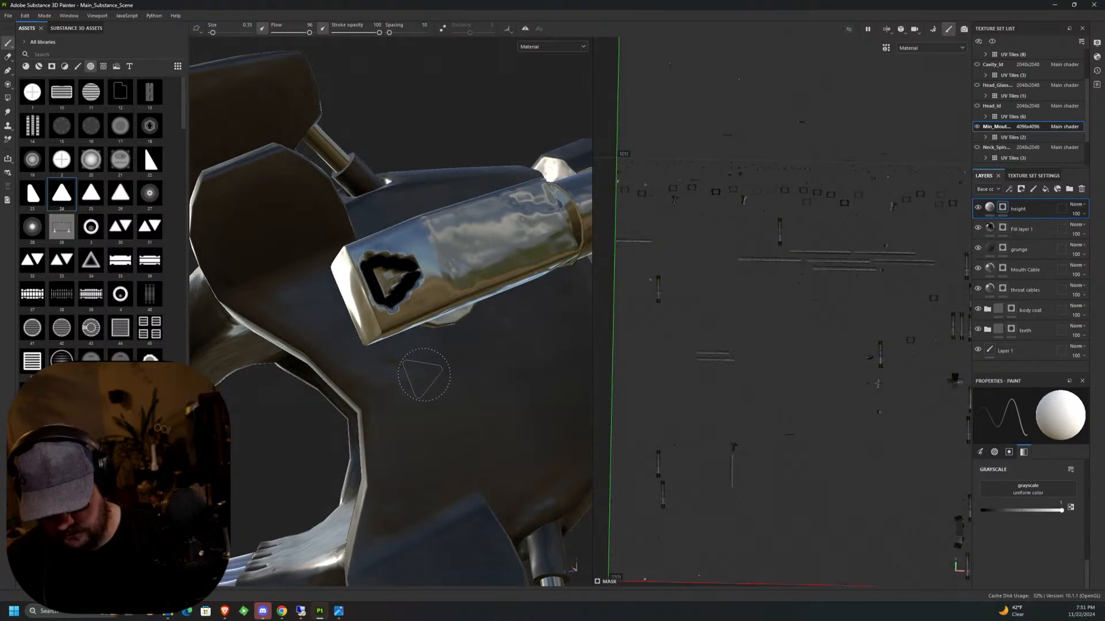
# Set the height layer's fill height to -0.0309 for a shallower triangle and check the engraving in 3D.
pyautogui.keyDown('alt'); pyautogui.moveTo(419, 382); pyautogui.dragTo(450, 387); pyautogui.keyUp('alt')
pyautogui.scroll(-10, 495, 367)
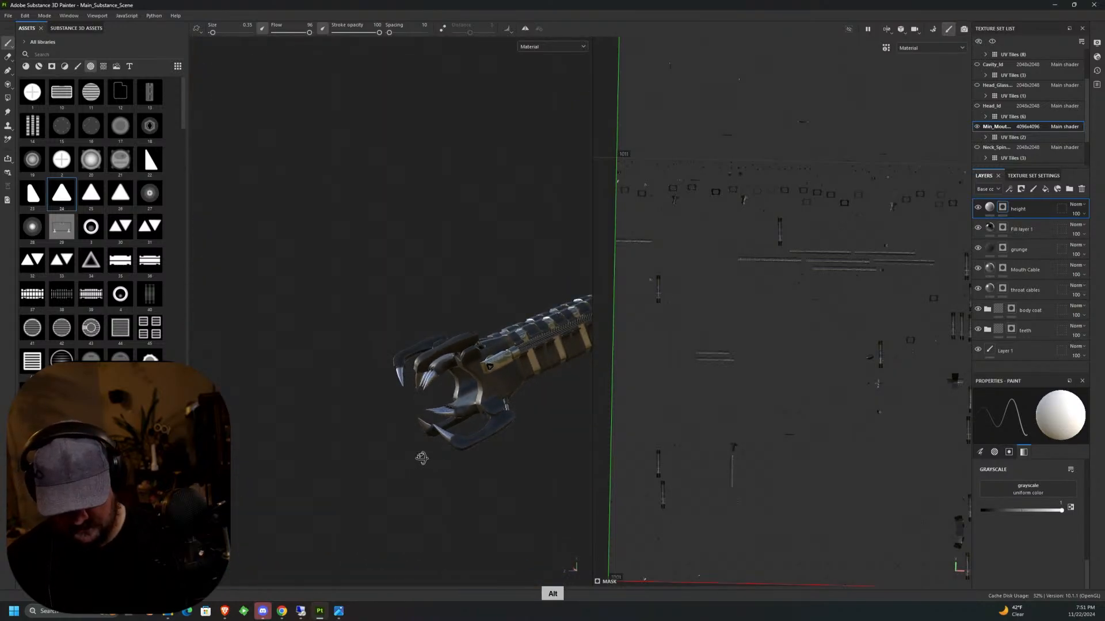
pyautogui.moveTo(419, 456)
pyautogui.keyDown('alt'); pyautogui.mouseDown()
pyautogui.moveTo(414, 425)
pyautogui.moveTo(440, 443)
pyautogui.mouseUp(); pyautogui.keyUp('alt')
pyautogui.click(990, 208)
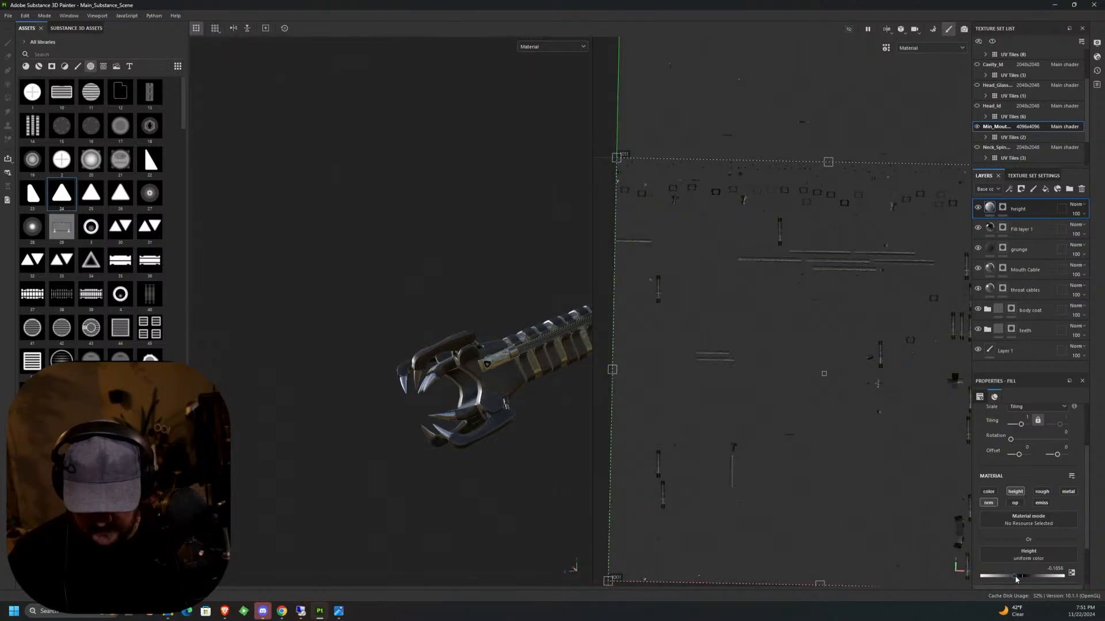
pyautogui.moveTo(1016, 579); pyautogui.dragTo(1020, 579)
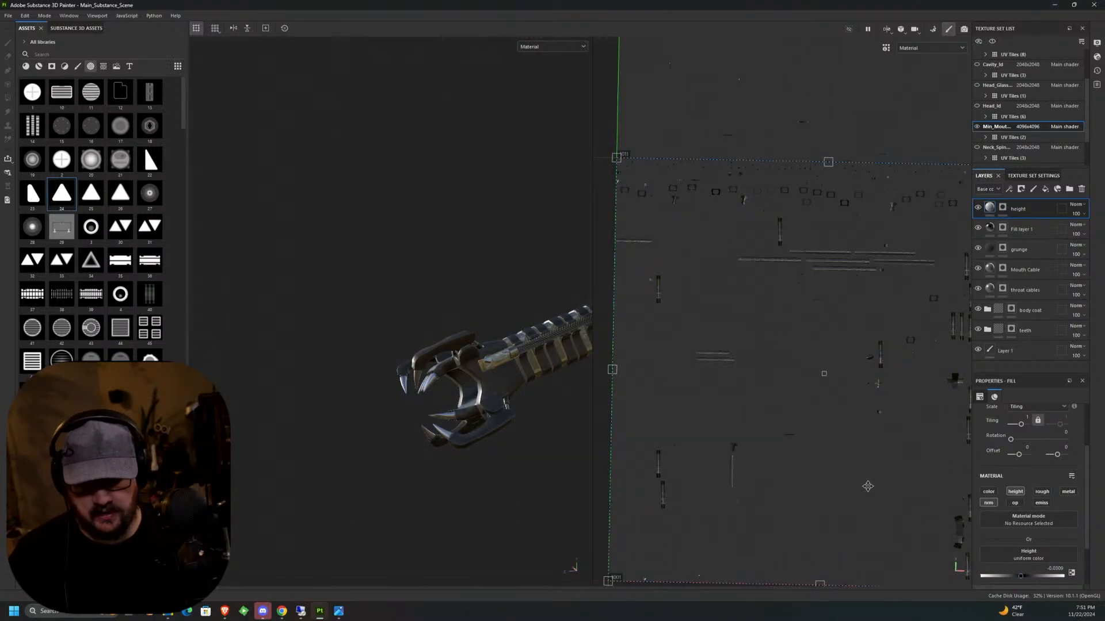
pyautogui.scroll(8, 499, 371)
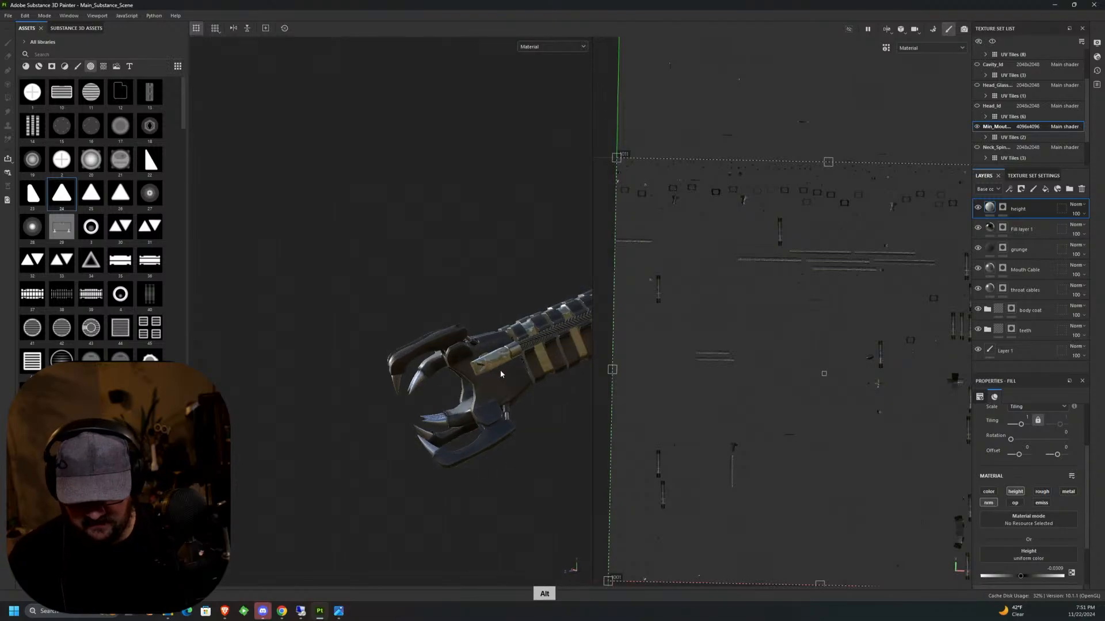
pyautogui.scroll(-6, 494, 378)
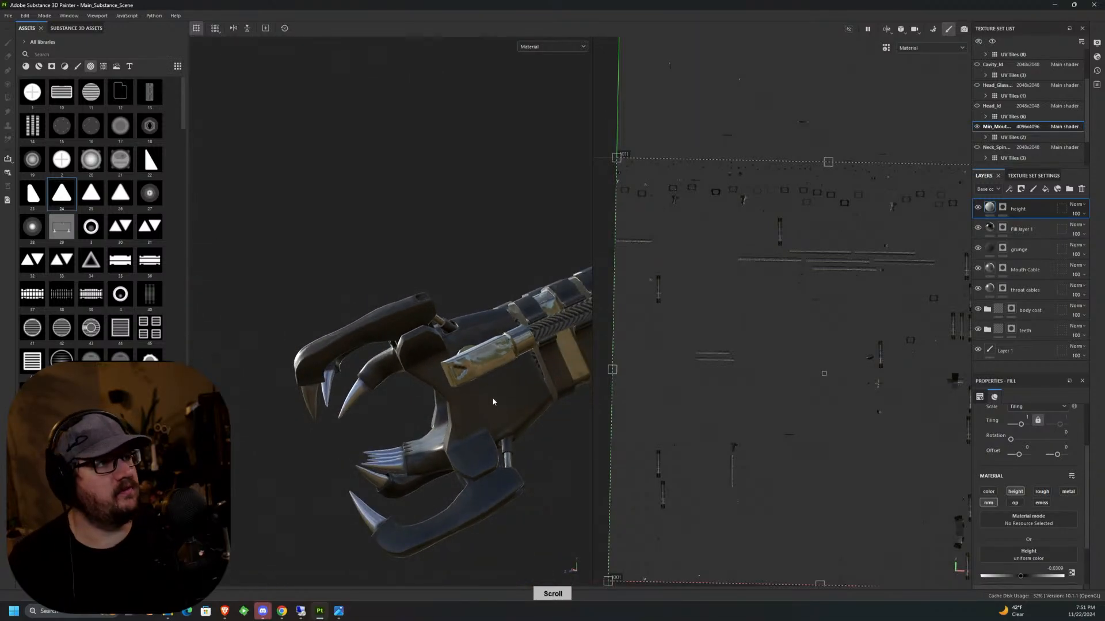
# Stamp the same triangle into the height layer's mask on the front end of the opposite side cylinder and check it in 3D.
pyautogui.moveTo(362, 413); pyautogui.dragTo(454, 286, button='middle')
pyautogui.scroll(5, 454, 286)
pyautogui.scroll(-2, 453, 286)
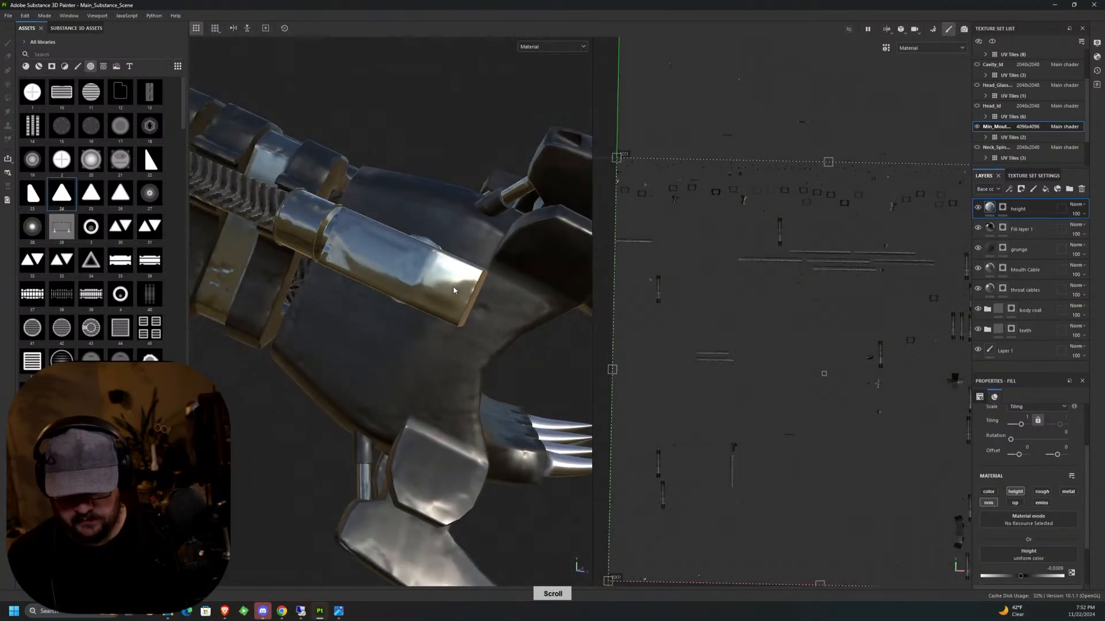
pyautogui.click(1003, 208)
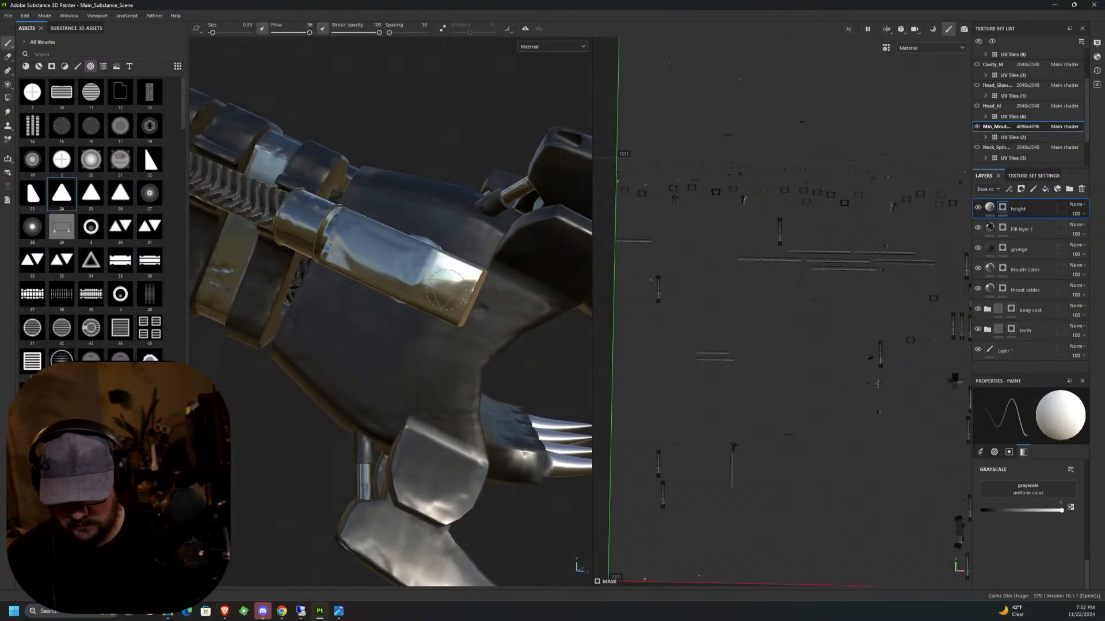
pyautogui.click(453, 288)
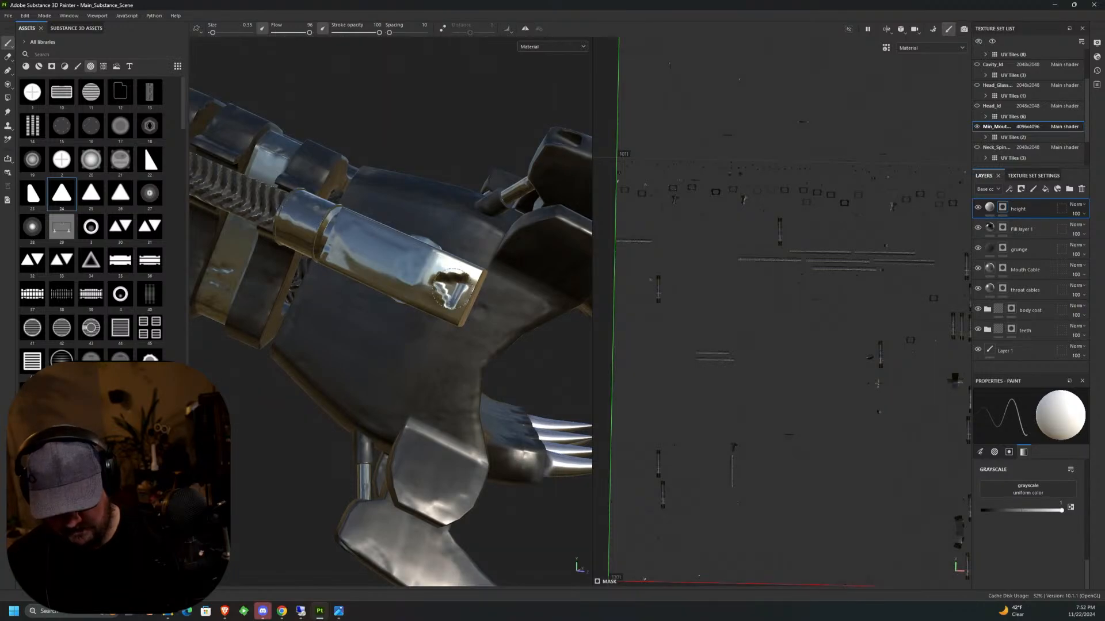
pyautogui.scroll(-3, 414, 428)
pyautogui.scroll(-2, 414, 428)
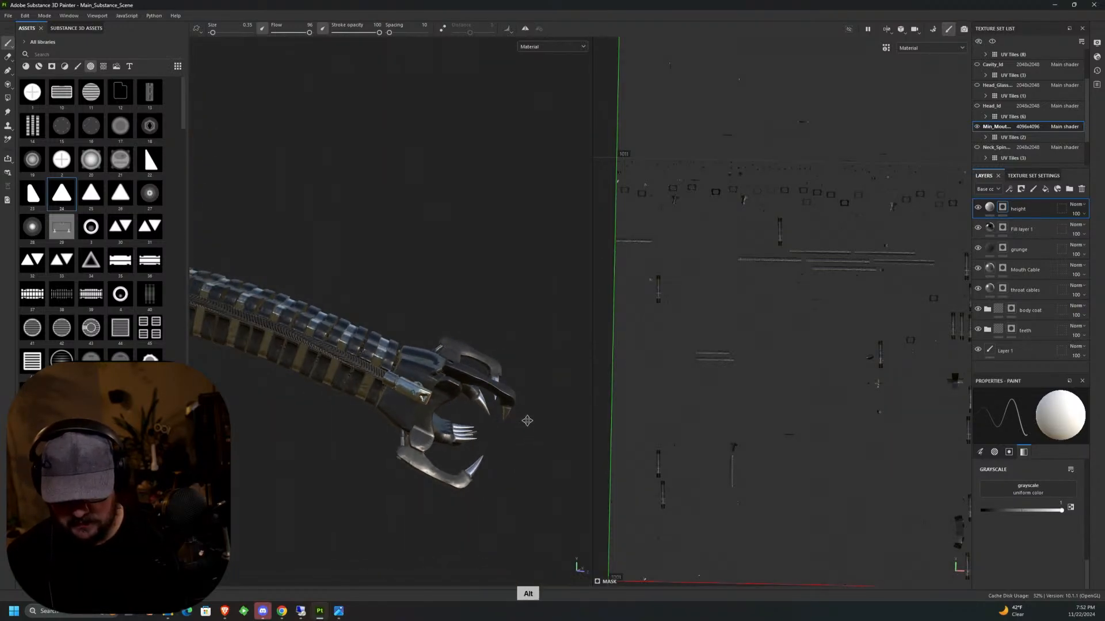
pyautogui.moveTo(526, 416); pyautogui.dragTo(589, 363, button='middle')
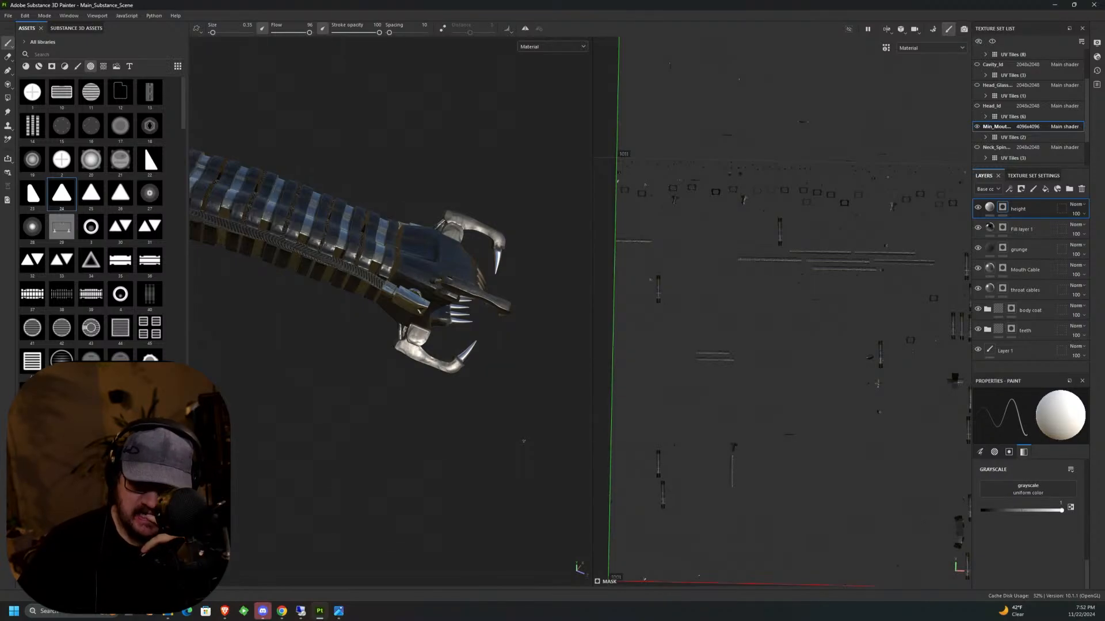
# Examine the inner mouth and the engraved side cylinders in 3D from both sides.
pyautogui.moveTo(509, 305); pyautogui.dragTo(298, 190, button='middle')
pyautogui.moveTo(338, 400); pyautogui.dragTo(294, 581, button='middle')
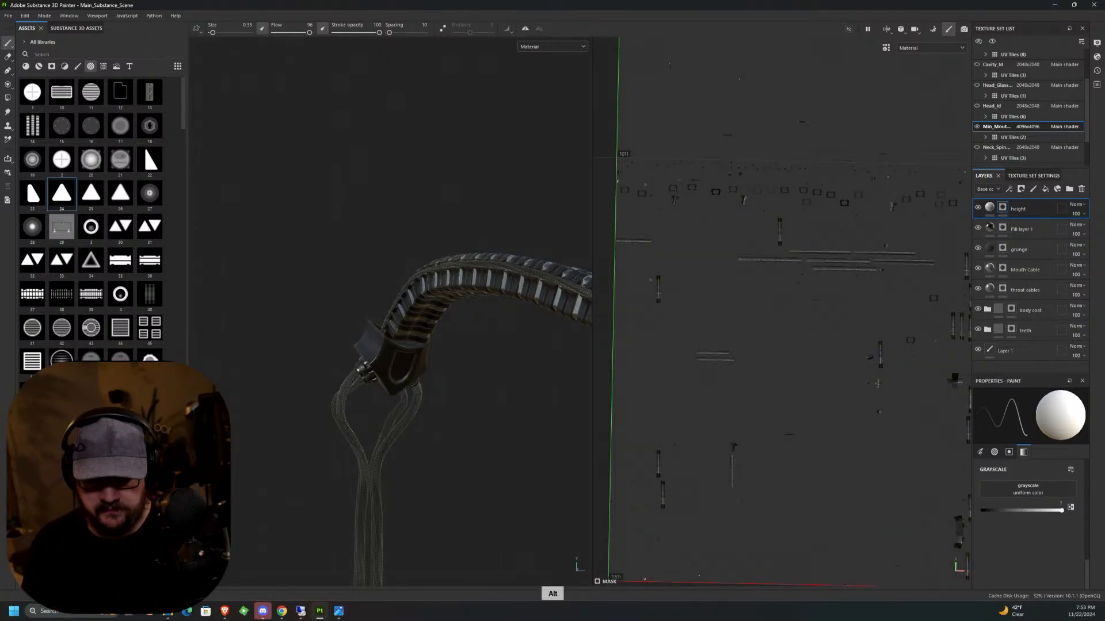
pyautogui.keyDown('alt'); pyautogui.moveTo(469, 296); pyautogui.dragTo(535, 374); pyautogui.keyUp('alt')
pyautogui.keyDown('alt'); pyautogui.moveTo(567, 406); pyautogui.dragTo(456, 274, button='middle'); pyautogui.keyUp('alt')
pyautogui.keyDown('alt'); pyautogui.moveTo(456, 274); pyautogui.dragTo(440, 303); pyautogui.keyUp('alt')
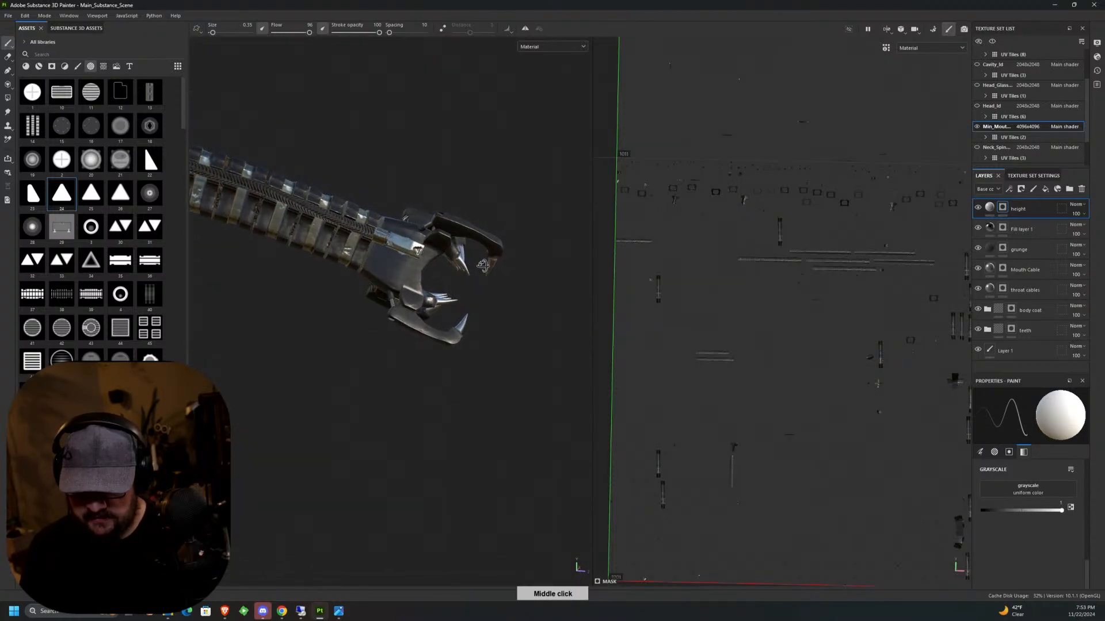
pyautogui.keyDown('alt'); pyautogui.moveTo(440, 303); pyautogui.dragTo(449, 327, button='middle'); pyautogui.keyUp('alt')
pyautogui.keyDown('alt'); pyautogui.moveTo(449, 326); pyautogui.dragTo(440, 277); pyautogui.keyUp('alt')
# Enlarge the brush to about 0.63 and stamp a rounded rectangle into the height mask mid-cylinder behind the triangle, undoing and redoing misplaced stamps.
pyautogui.scroll(5, 441, 278)
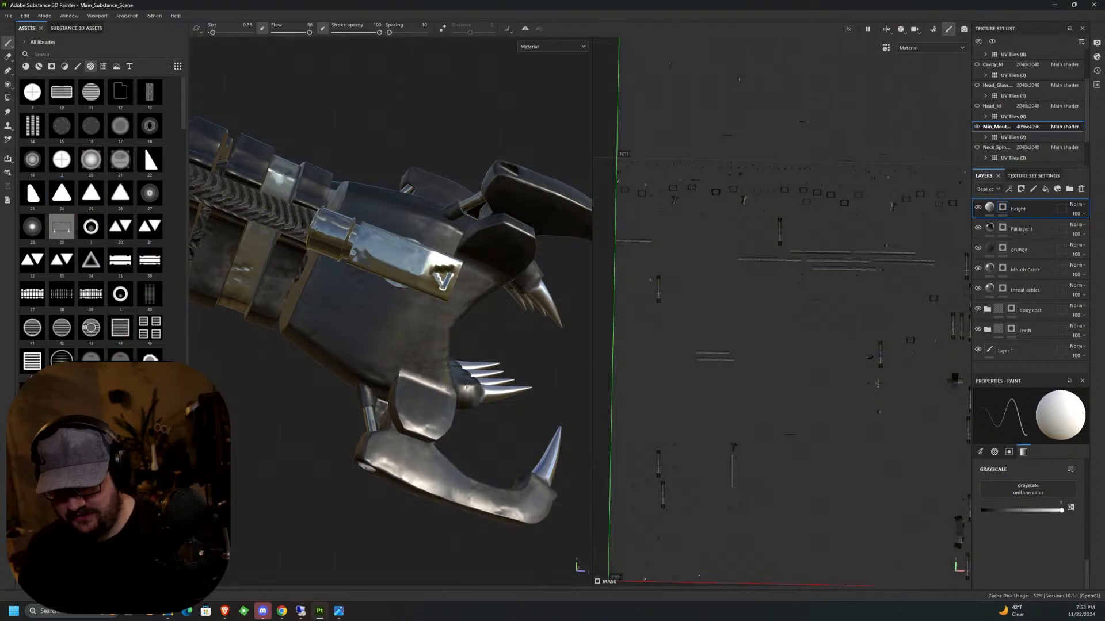
pyautogui.scroll(3, 385, 257)
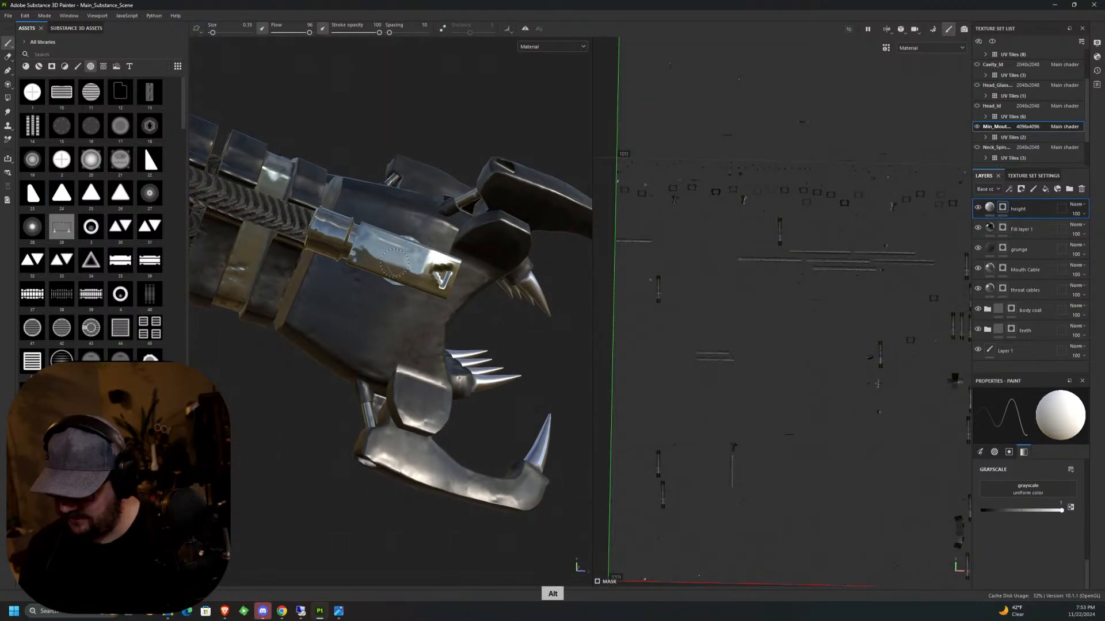
pyautogui.press('ctrl')
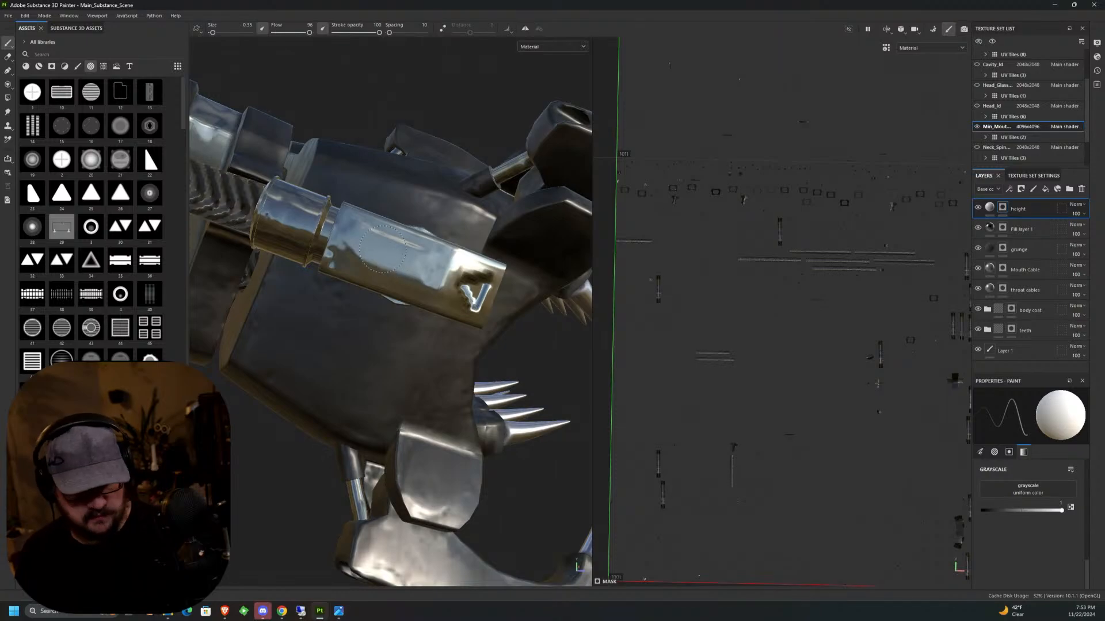
pyautogui.keyDown('ctrl'); pyautogui.moveTo(382, 249); pyautogui.dragTo(411, 249, button='right'); pyautogui.keyUp('ctrl')
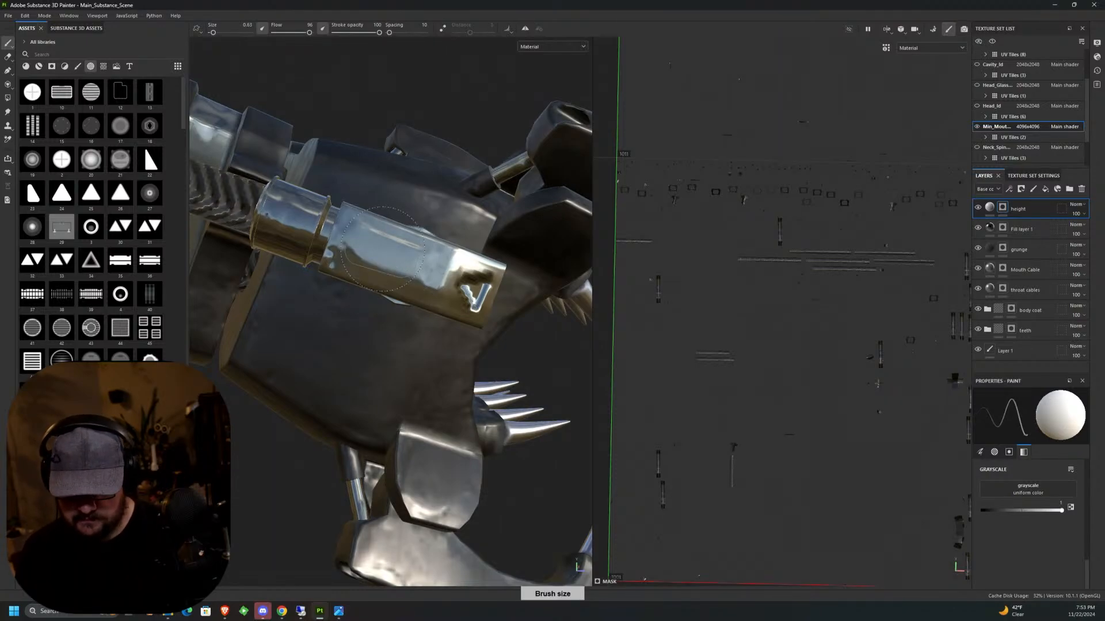
pyautogui.press('ctrl')
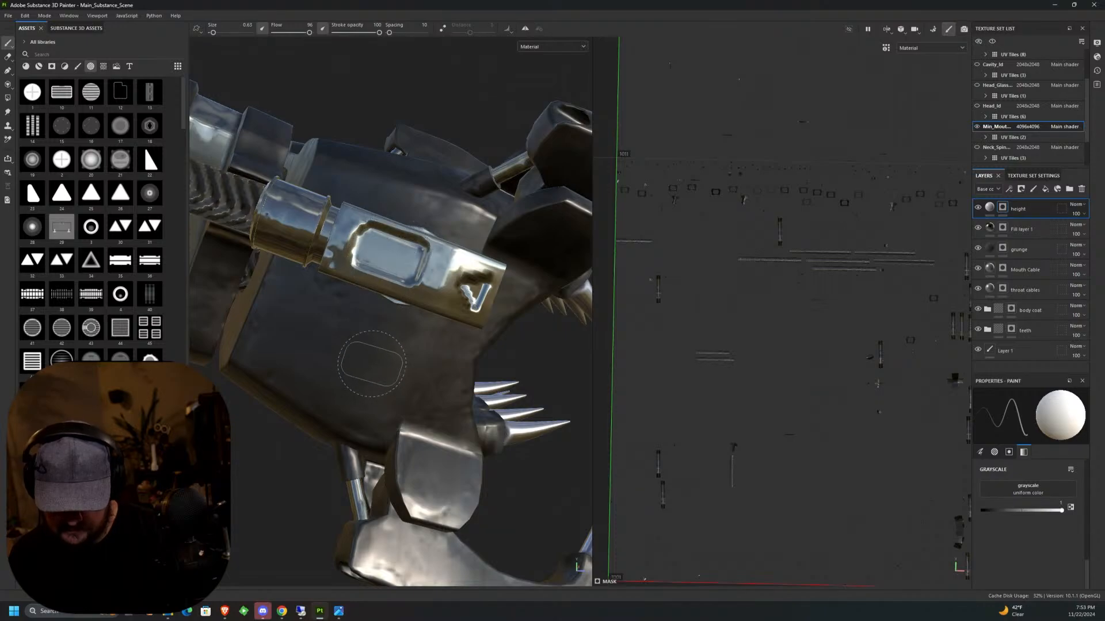
pyautogui.hotkey('ctrl', 'z')
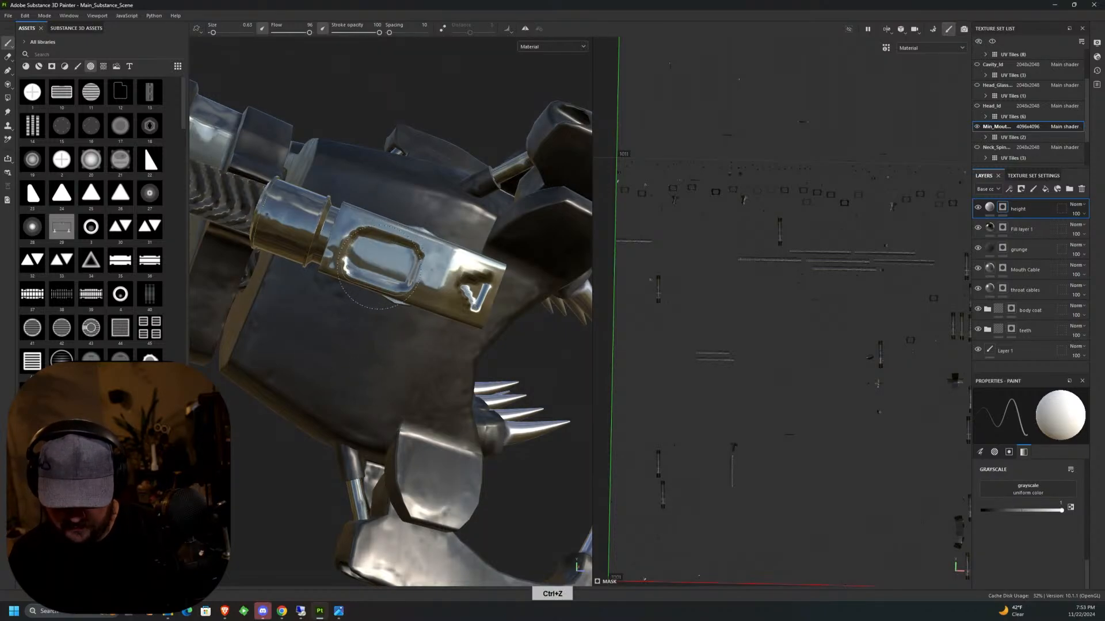
pyautogui.press('ctrl')
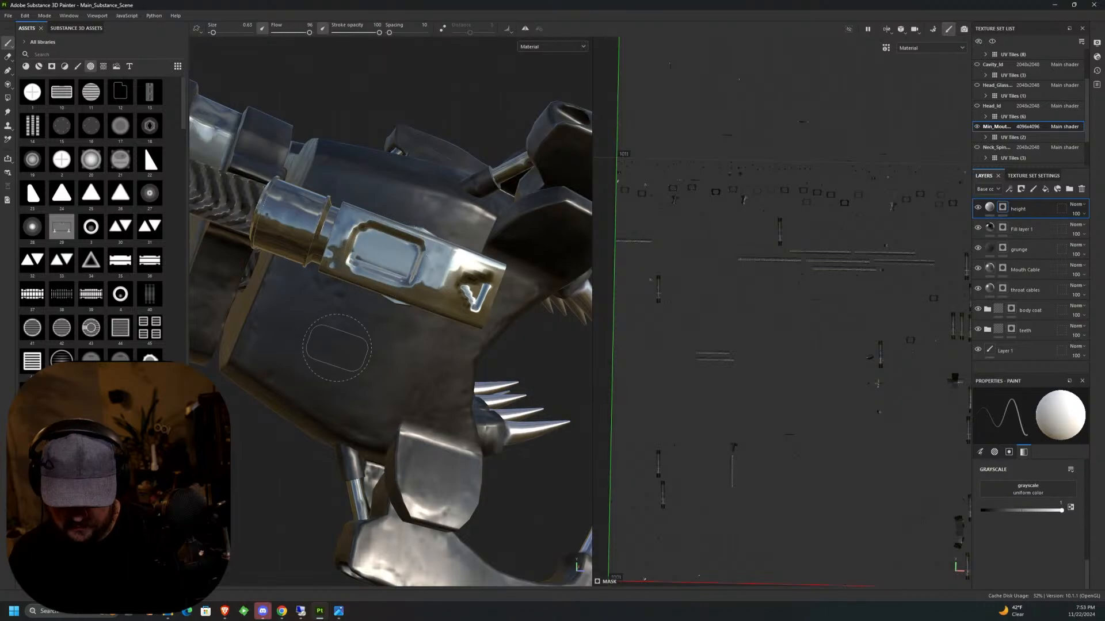
# Stamp the same rounded rectangle on the opposite side cylinder behind its triangle, undoing the misplaced first stamp.
pyautogui.scroll(3, 369, 390)
pyautogui.scroll(-5, 371, 390)
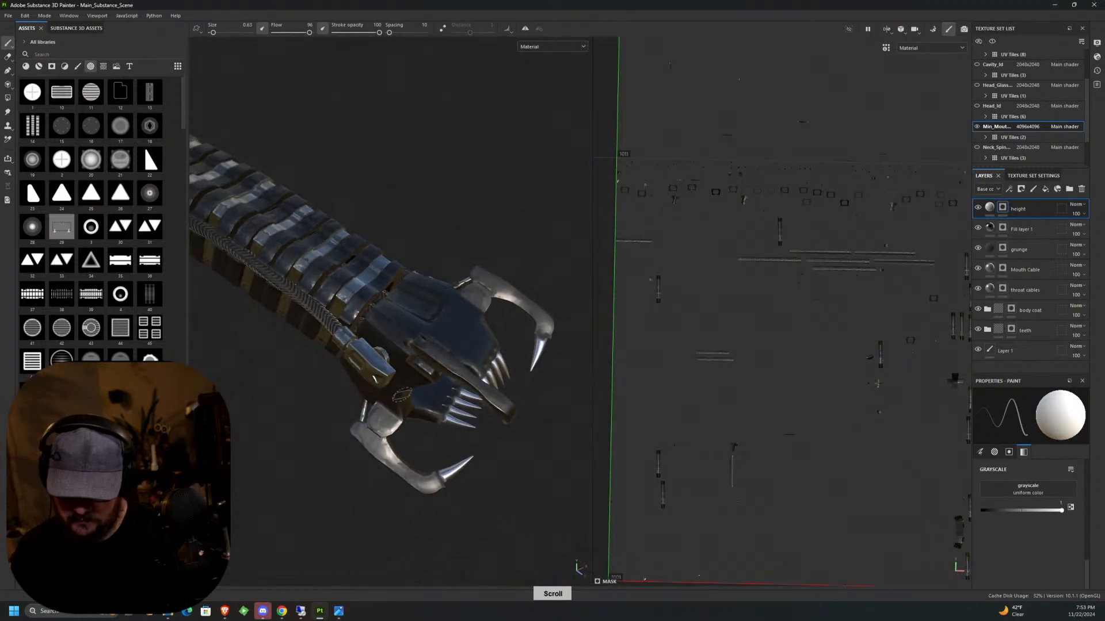
pyautogui.keyDown('alt'); pyautogui.moveTo(402, 396); pyautogui.dragTo(249, 344); pyautogui.keyUp('alt')
pyautogui.keyDown('alt'); pyautogui.moveTo(435, 345); pyautogui.dragTo(206, 352, button='middle'); pyautogui.keyUp('alt')
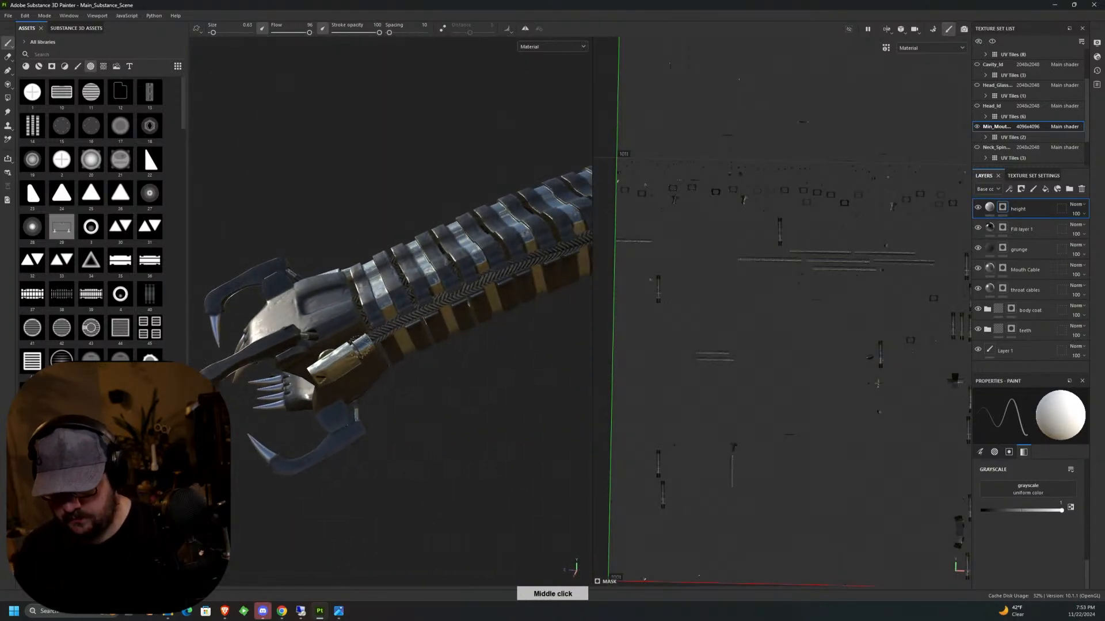
pyautogui.keyDown('alt'); pyautogui.moveTo(373, 381); pyautogui.dragTo(342, 358); pyautogui.keyUp('alt')
pyautogui.scroll(5, 341, 357)
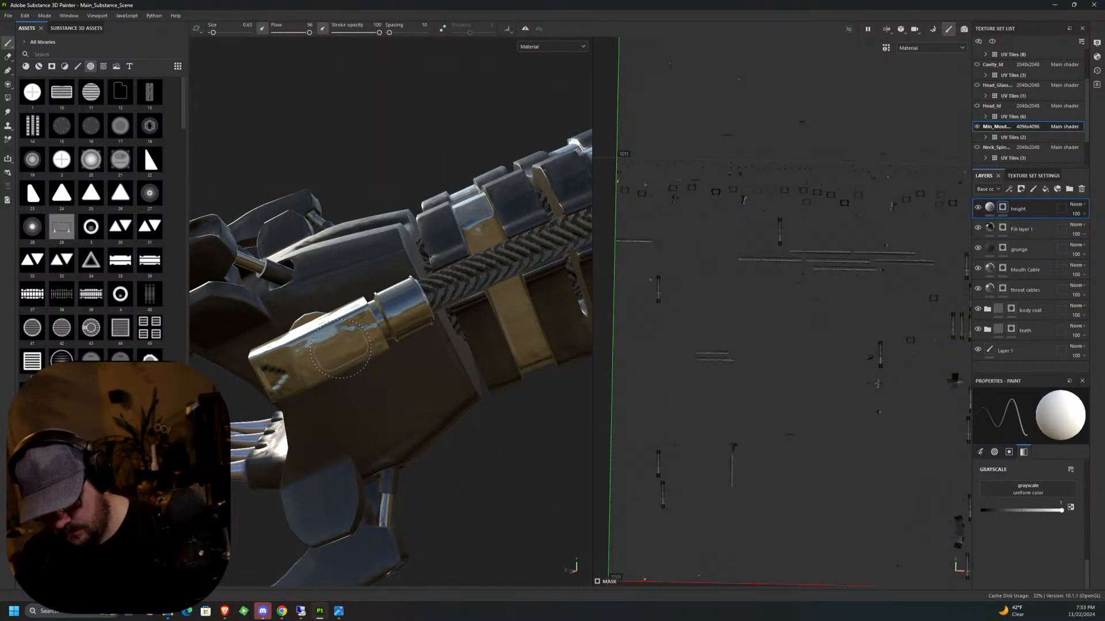
pyautogui.keyDown('alt'); pyautogui.moveTo(341, 350); pyautogui.dragTo(385, 376); pyautogui.keyUp('alt')
pyautogui.hotkey('ctrl', 'z')
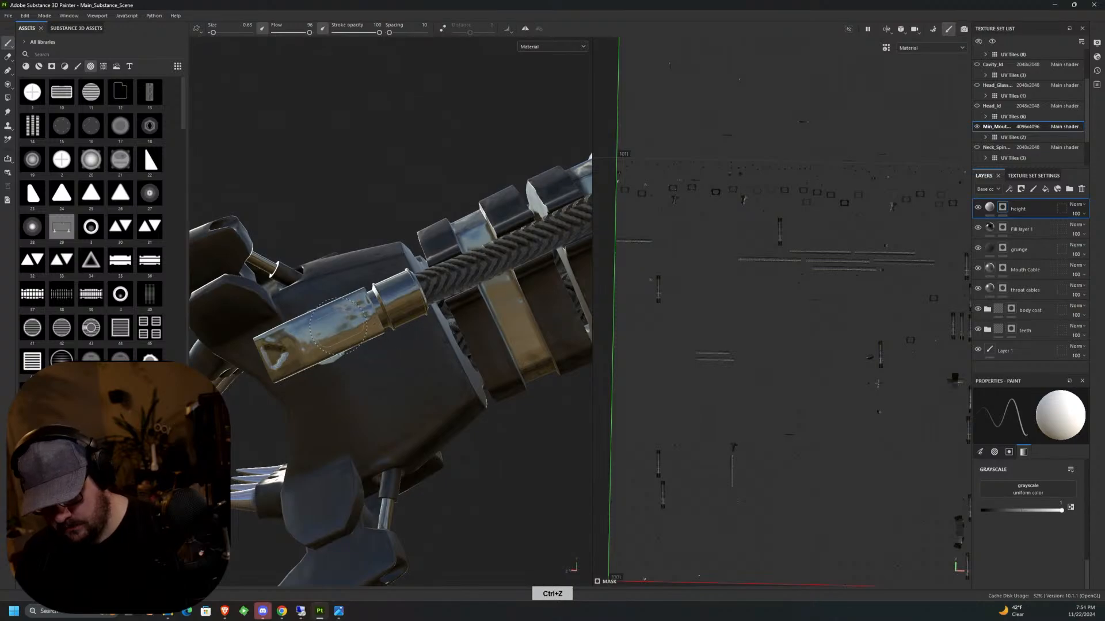
pyautogui.moveTo(336, 326)
pyautogui.keyDown('alt'); pyautogui.mouseDown()
pyautogui.moveTo(468, 389)
pyautogui.moveTo(365, 443)
pyautogui.moveTo(403, 454)
pyautogui.moveTo(503, 436)
pyautogui.moveTo(481, 468)
pyautogui.moveTo(418, 504)
pyautogui.moveTo(370, 494)
pyautogui.mouseUp(); pyautogui.keyUp('alt')
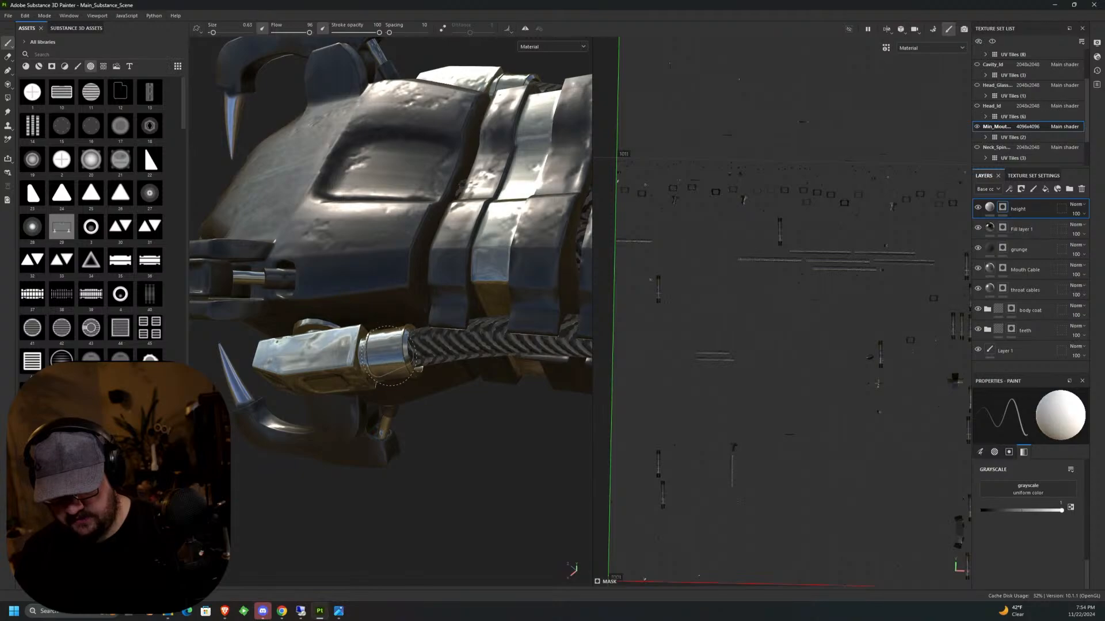
# Examine the engraved side cylinder, the cable joint and the front teeth from several angles.
pyautogui.keyDown('alt'); pyautogui.moveTo(409, 420); pyautogui.dragTo(484, 436); pyautogui.keyUp('alt')
pyautogui.keyDown('alt'); pyautogui.moveTo(485, 436); pyautogui.dragTo(454, 447, button='middle'); pyautogui.keyUp('alt')
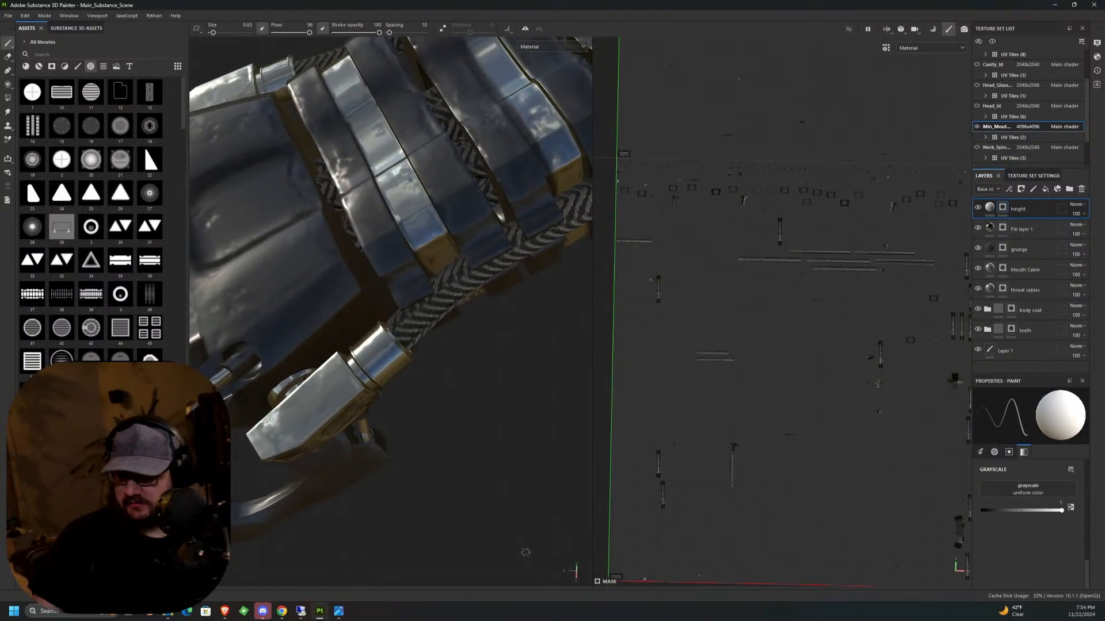
pyautogui.keyDown('alt'); pyautogui.moveTo(525, 552); pyautogui.dragTo(450, 343); pyautogui.keyUp('alt')
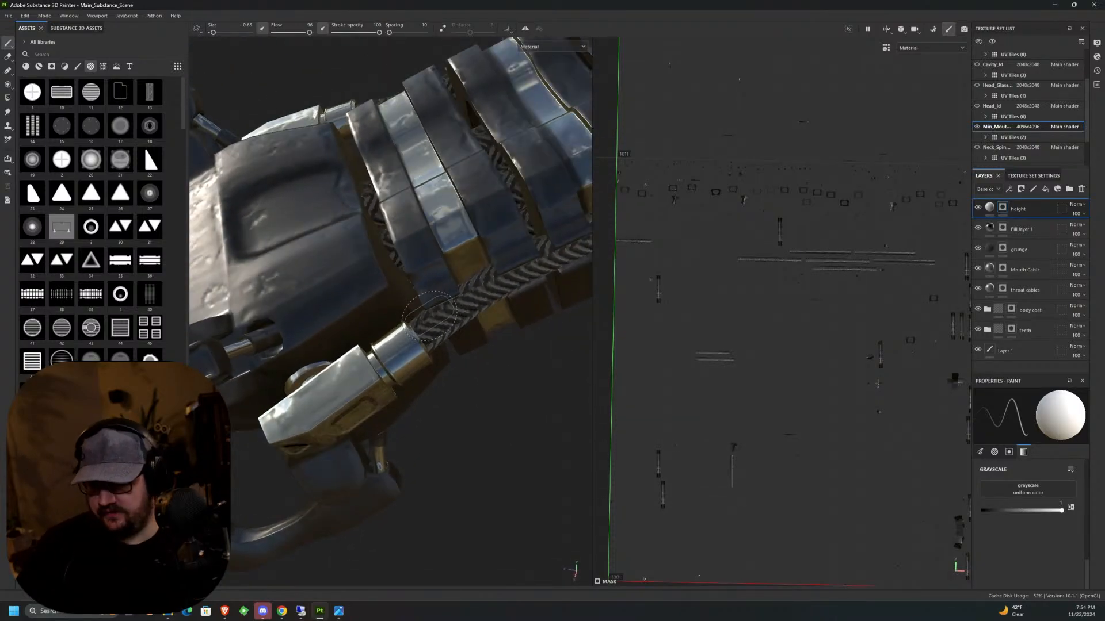
pyautogui.keyDown('alt'); pyautogui.moveTo(429, 316); pyautogui.dragTo(489, 248, button='middle'); pyautogui.keyUp('alt')
pyautogui.keyDown('alt'); pyautogui.moveTo(448, 273); pyautogui.dragTo(522, 280); pyautogui.keyUp('alt')
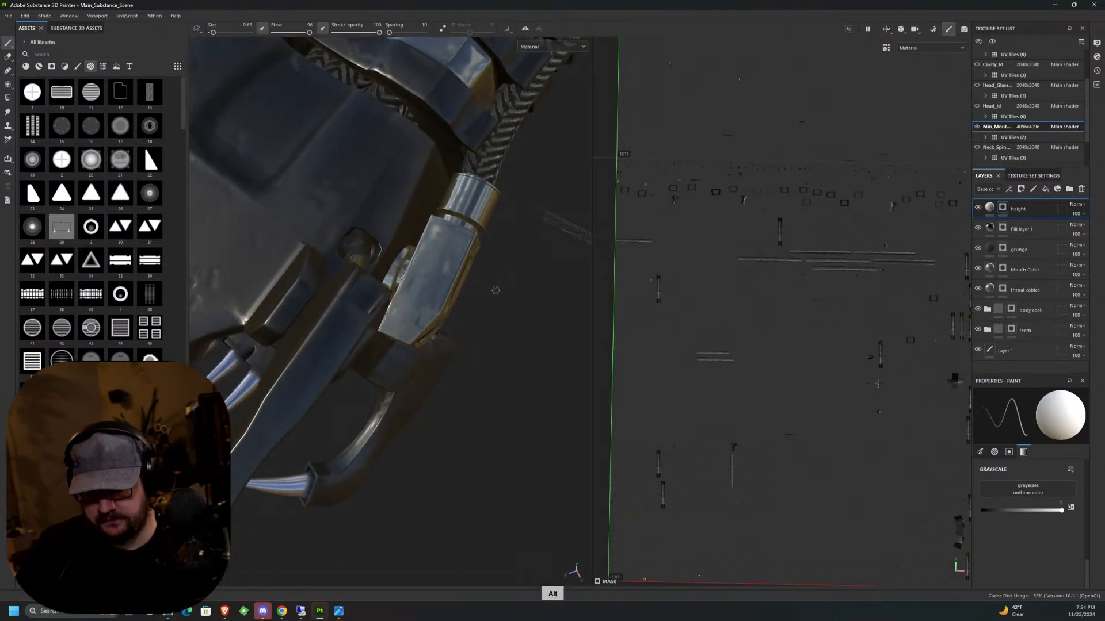
pyautogui.keyDown('alt'); pyautogui.moveTo(425, 392); pyautogui.dragTo(499, 298, button='middle'); pyautogui.keyUp('alt')
pyautogui.keyDown('alt'); pyautogui.moveTo(499, 299); pyautogui.dragTo(509, 237); pyautogui.keyUp('alt')
pyautogui.keyDown('alt'); pyautogui.moveTo(508, 271); pyautogui.dragTo(505, 453, button='middle'); pyautogui.keyUp('alt')
pyautogui.keyDown('alt'); pyautogui.moveTo(458, 382); pyautogui.dragTo(489, 299); pyautogui.keyUp('alt')
pyautogui.keyDown('alt'); pyautogui.moveTo(527, 305); pyautogui.dragTo(656, 162, button='middle'); pyautogui.keyUp('alt')
pyautogui.keyDown('alt'); pyautogui.moveTo(479, 392); pyautogui.dragTo(524, 370); pyautogui.keyUp('alt')
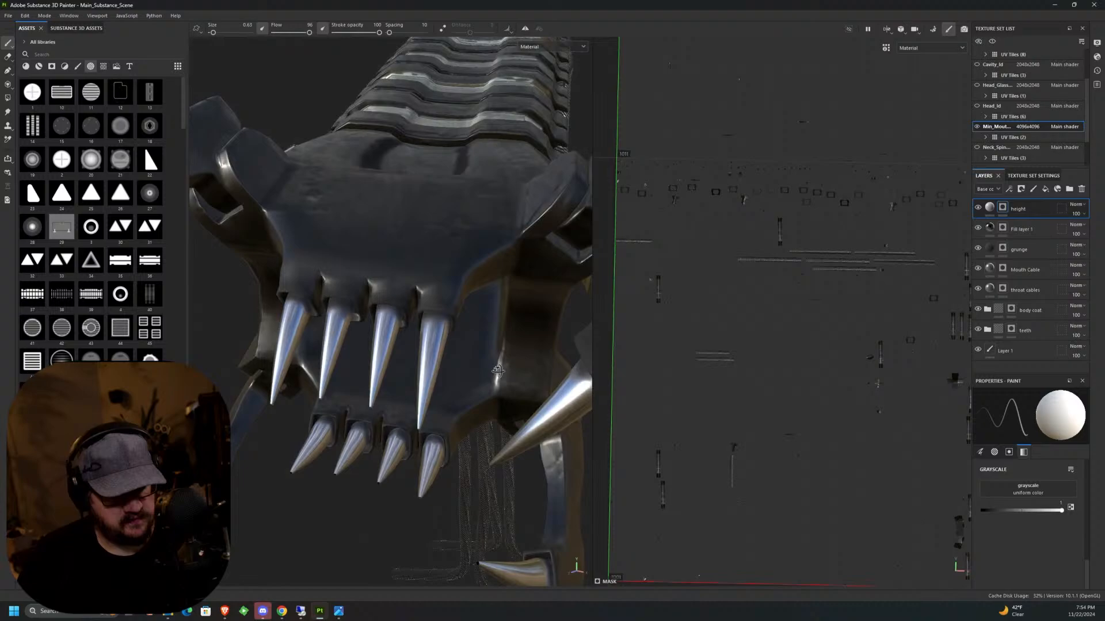
# Expand and select the body coat layer group, and save the project.
pyautogui.click(987, 314)
pyautogui.click(1038, 309)
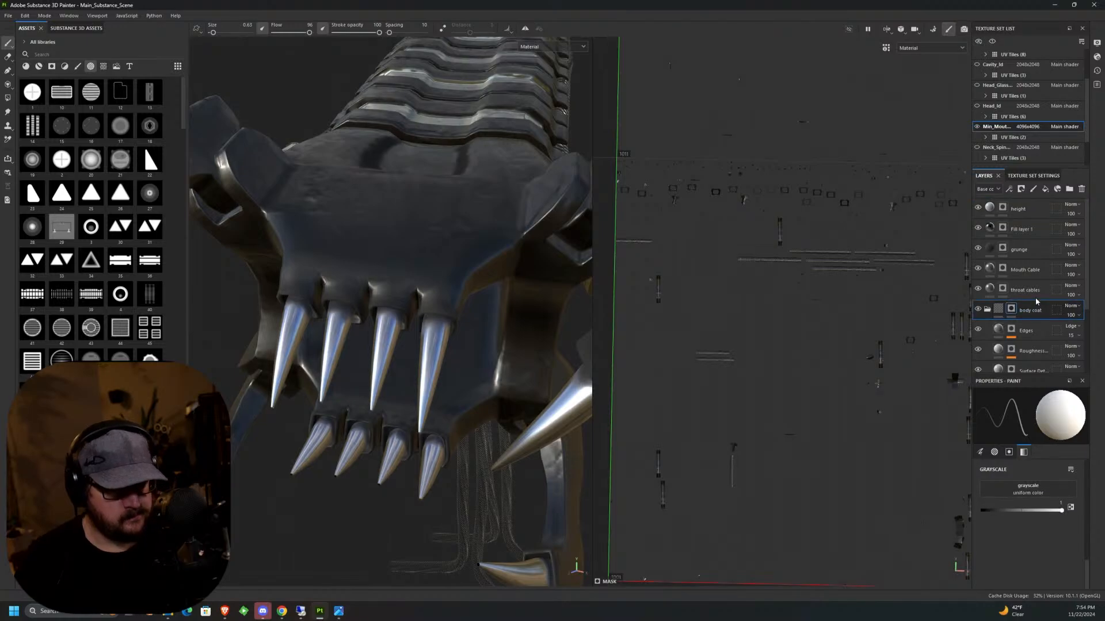
pyautogui.click(8, 15)
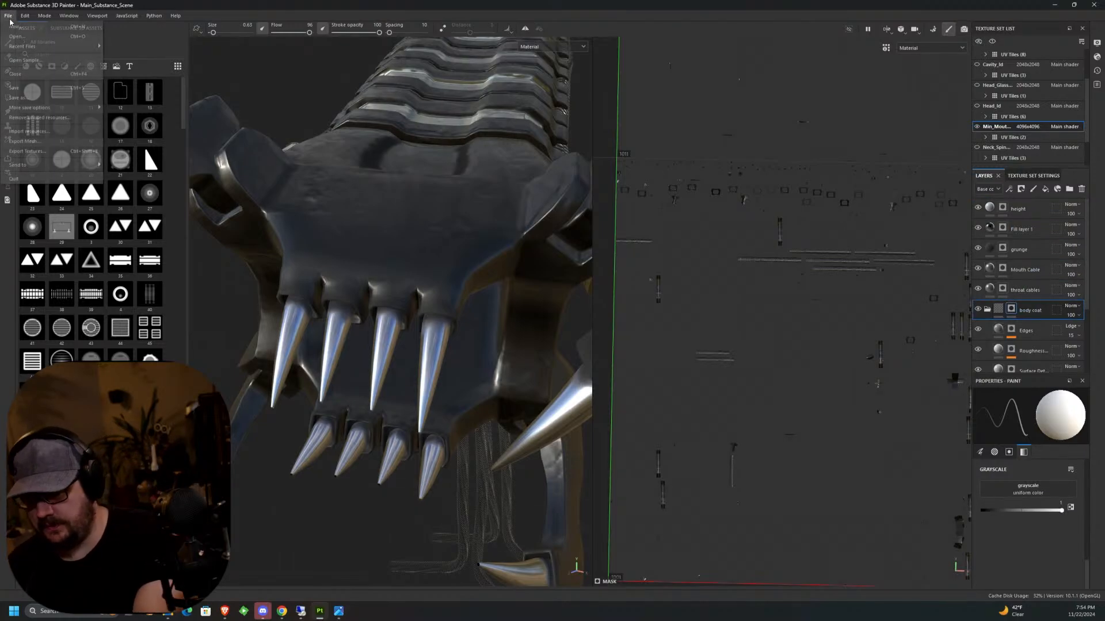
pyautogui.click(14, 88)
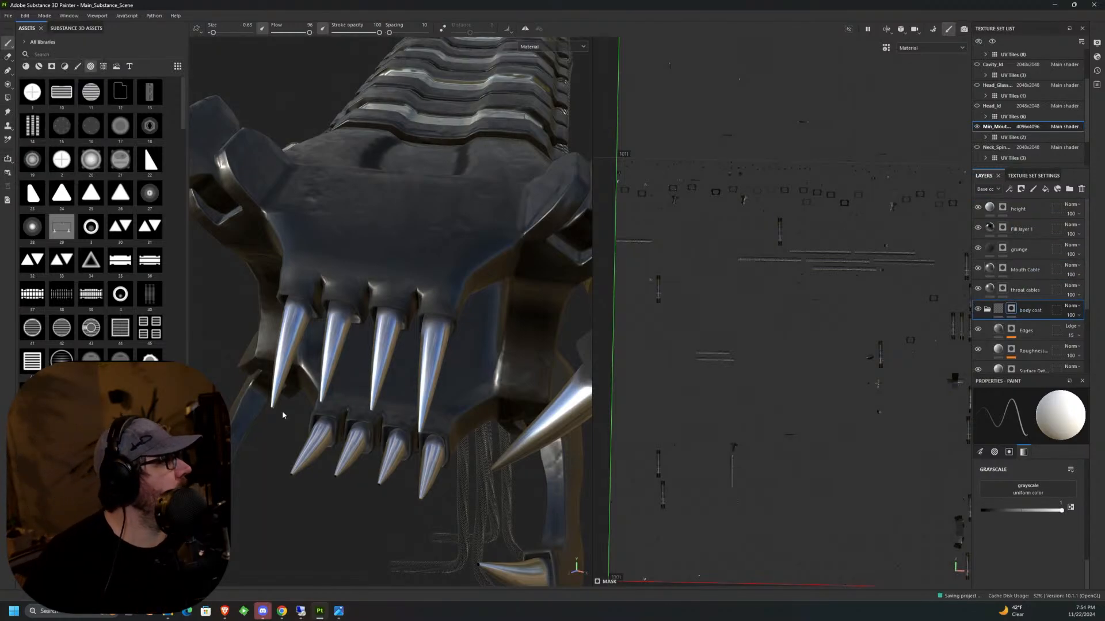
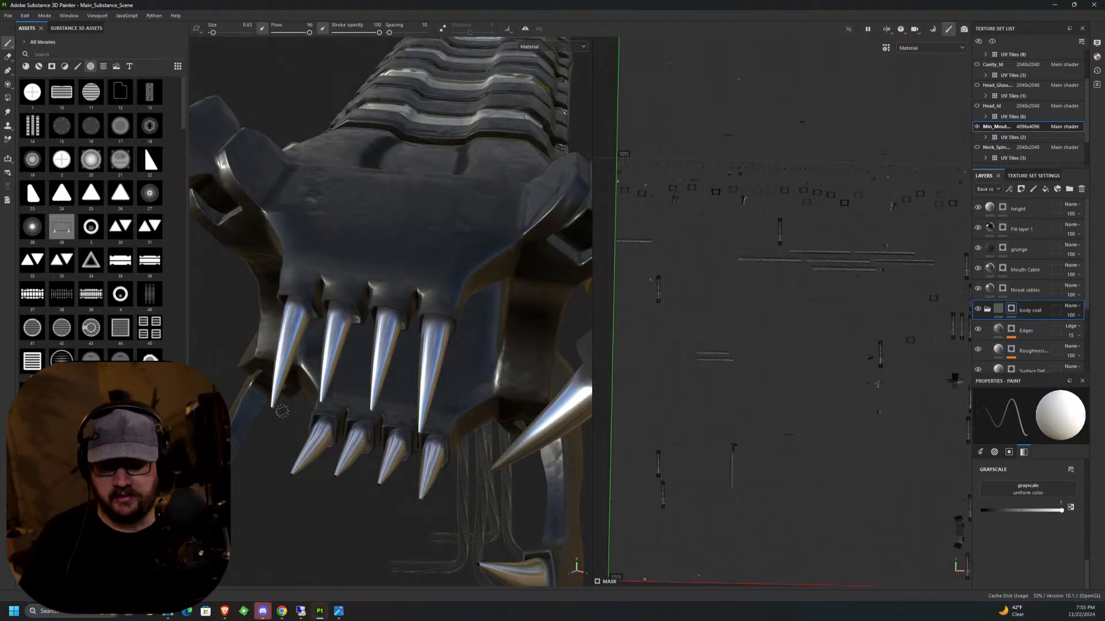
# Examine the whole inner mouth assembly and its teeth from several angles, and widen the 3D view.
pyautogui.scroll(-10, 282, 410)
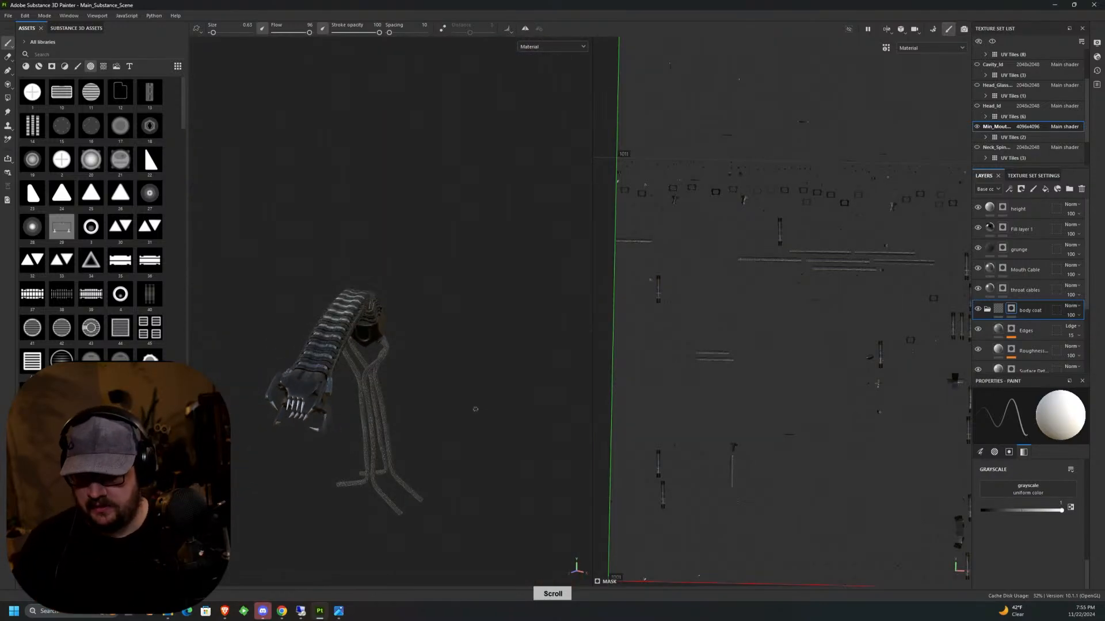
pyautogui.keyDown('alt'); pyautogui.moveTo(451, 406); pyautogui.dragTo(513, 309); pyautogui.keyUp('alt')
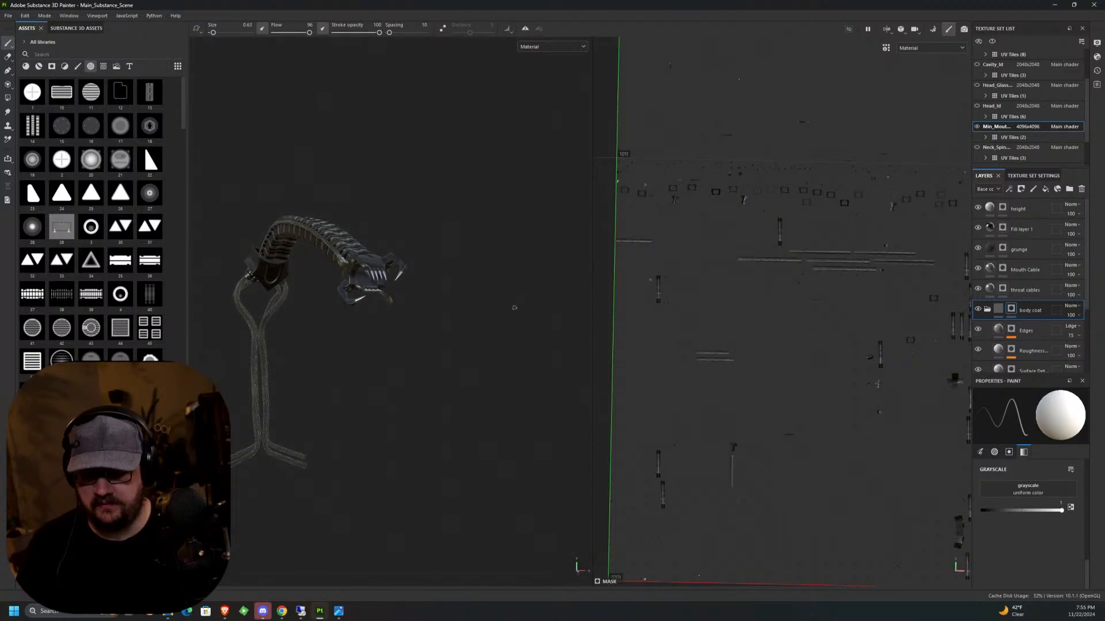
pyautogui.keyDown('alt'); pyautogui.moveTo(513, 318); pyautogui.dragTo(508, 364, button='middle'); pyautogui.keyUp('alt')
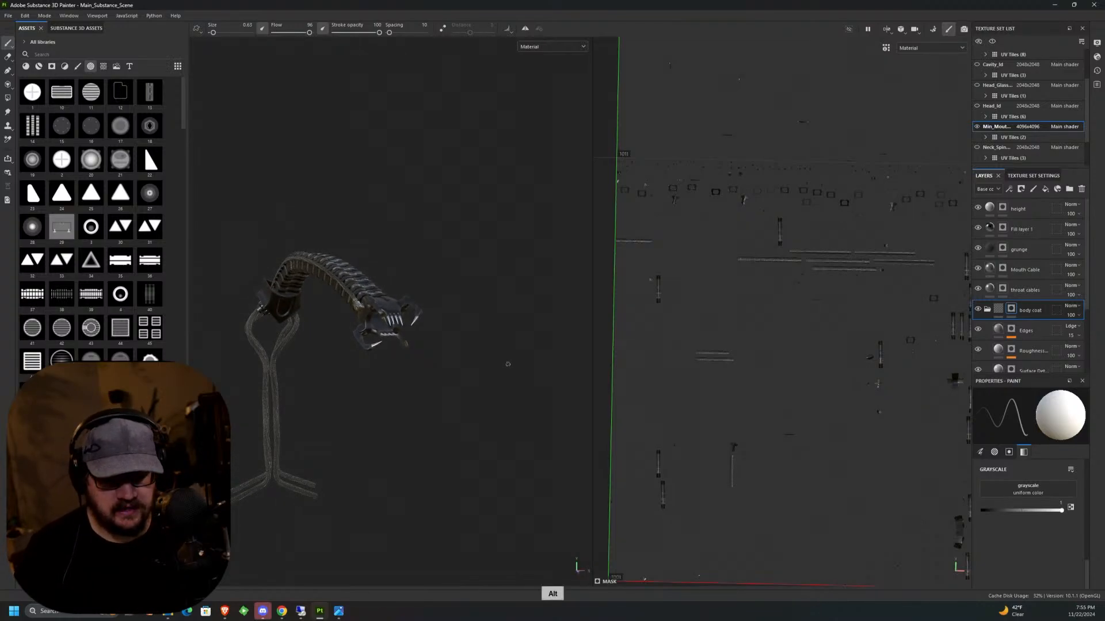
pyautogui.keyDown('alt'); pyautogui.moveTo(806, 345); pyautogui.dragTo(670, 294, button='middle'); pyautogui.keyUp('alt')
pyautogui.scroll(-10, 718, 300)
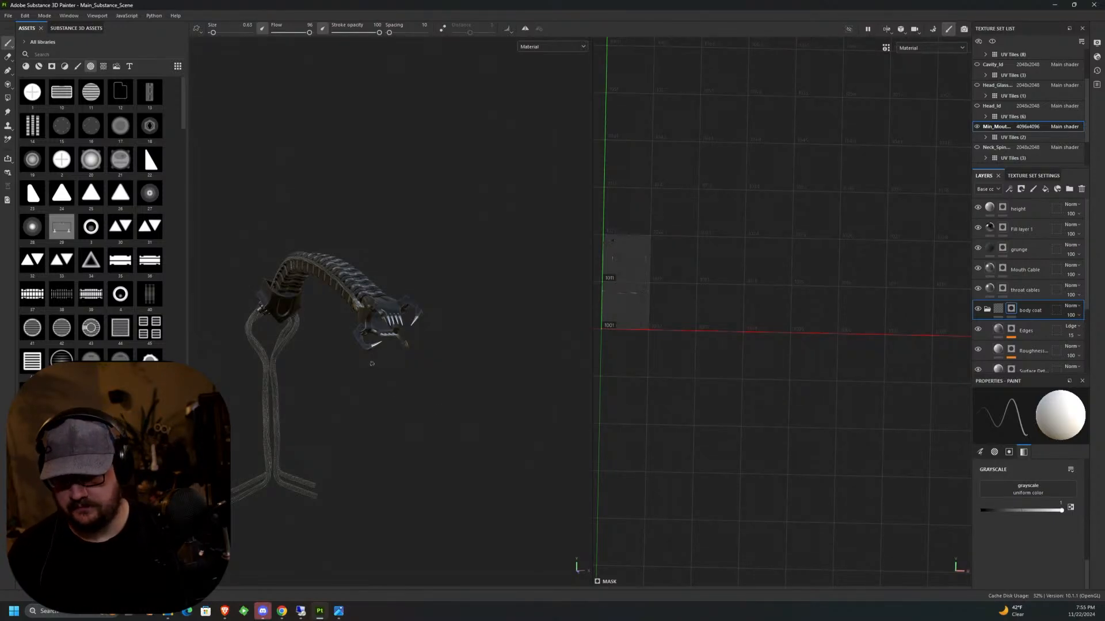
pyautogui.moveTo(406, 324); pyautogui.dragTo(458, 304, button='middle')
pyautogui.scroll(8, 458, 304)
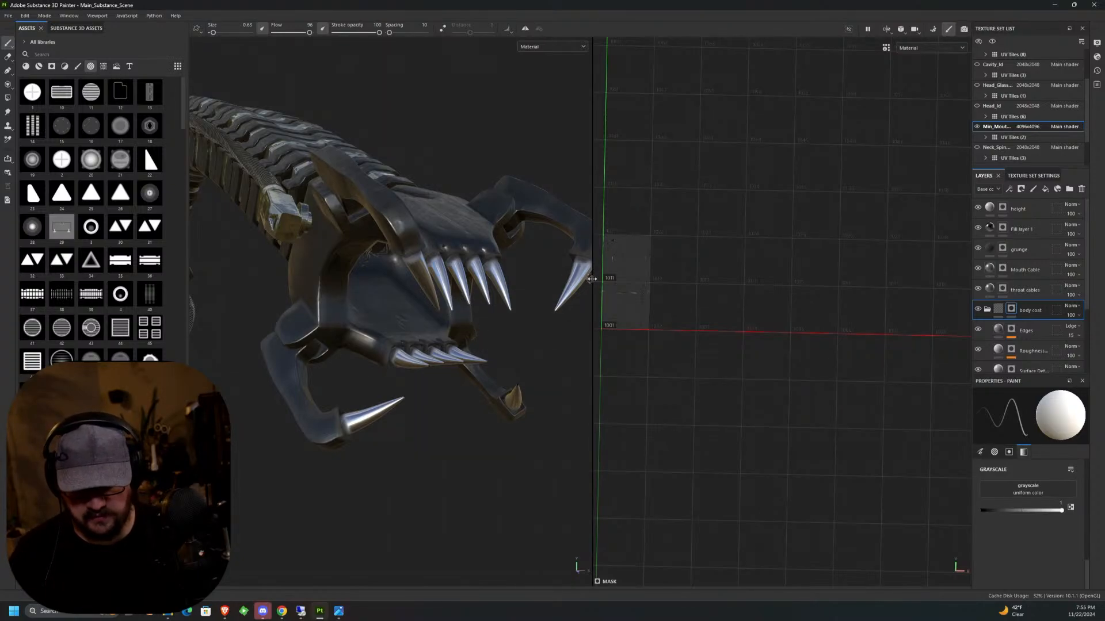
pyautogui.moveTo(588, 278); pyautogui.dragTo(691, 288)
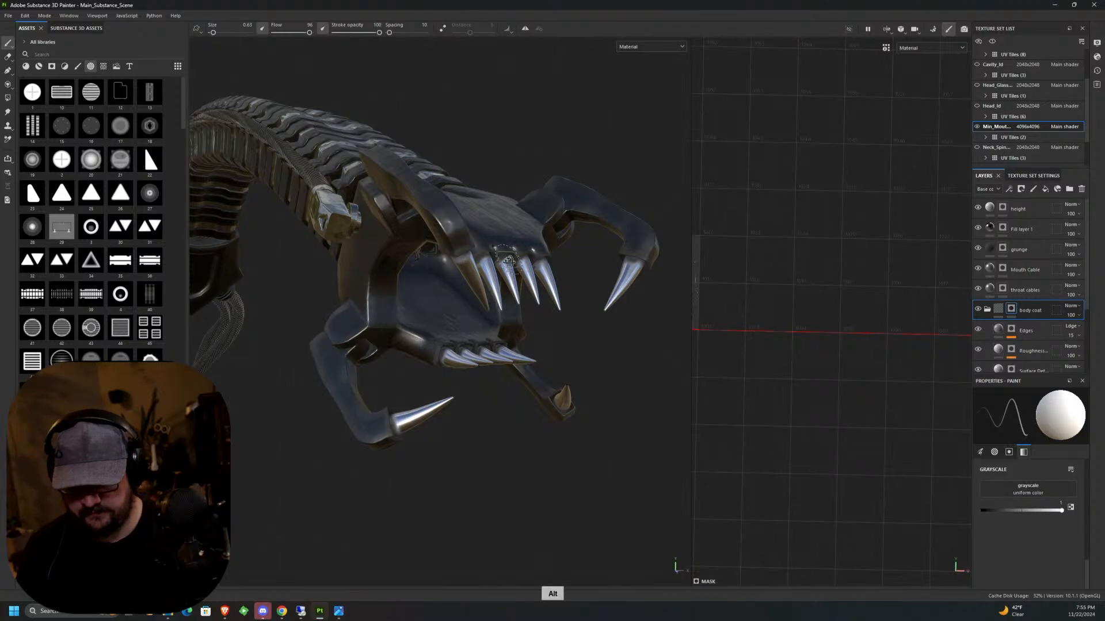
# Reduce the brush size to about 0.35 over the side mandible arm and inspect the arm from another angle.
pyautogui.moveTo(509, 265)
pyautogui.keyDown('alt'); pyautogui.mouseDown()
pyautogui.moveTo(583, 344)
pyautogui.moveTo(547, 377)
pyautogui.moveTo(501, 343)
pyautogui.mouseUp(); pyautogui.keyUp('alt')
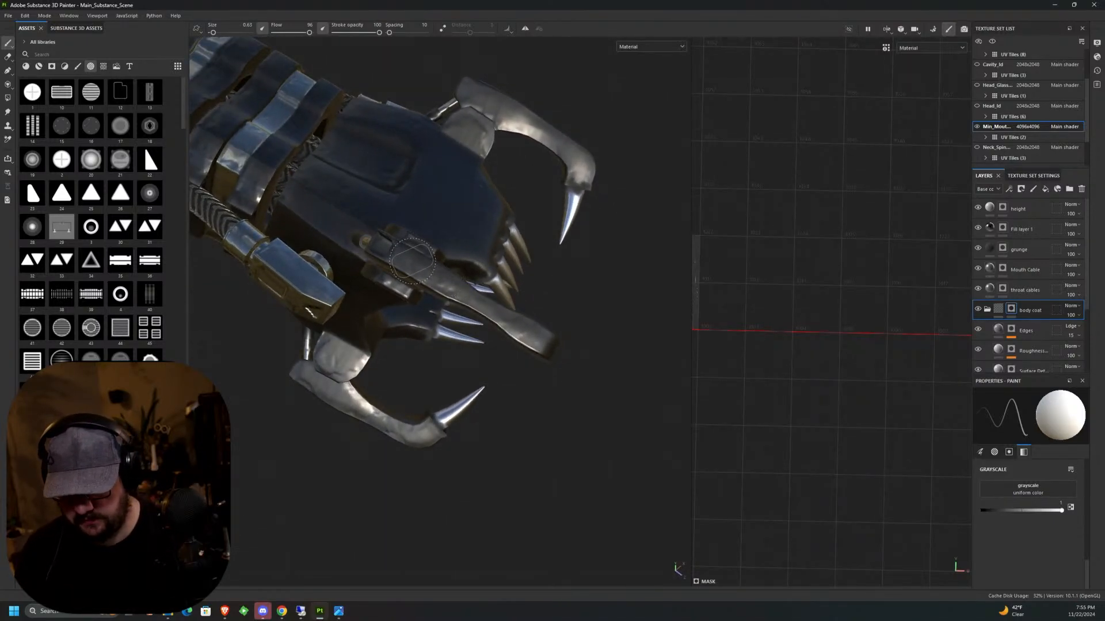
pyautogui.scroll(2, 411, 265)
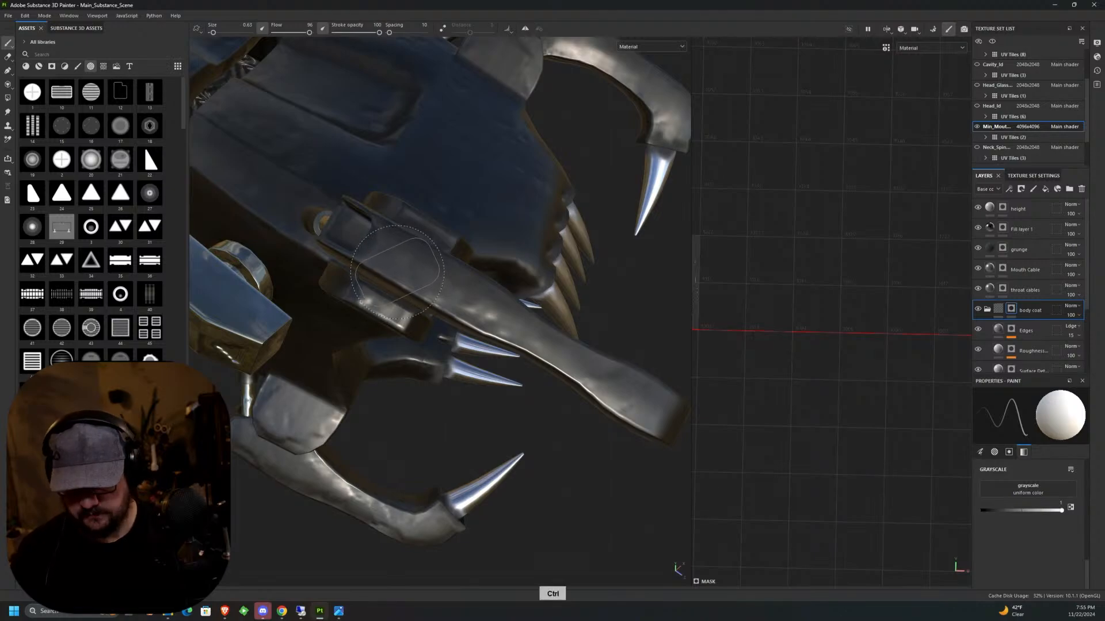
pyautogui.keyDown('ctrl'); pyautogui.moveTo(398, 269); pyautogui.dragTo(398, 286); pyautogui.keyUp('ctrl')
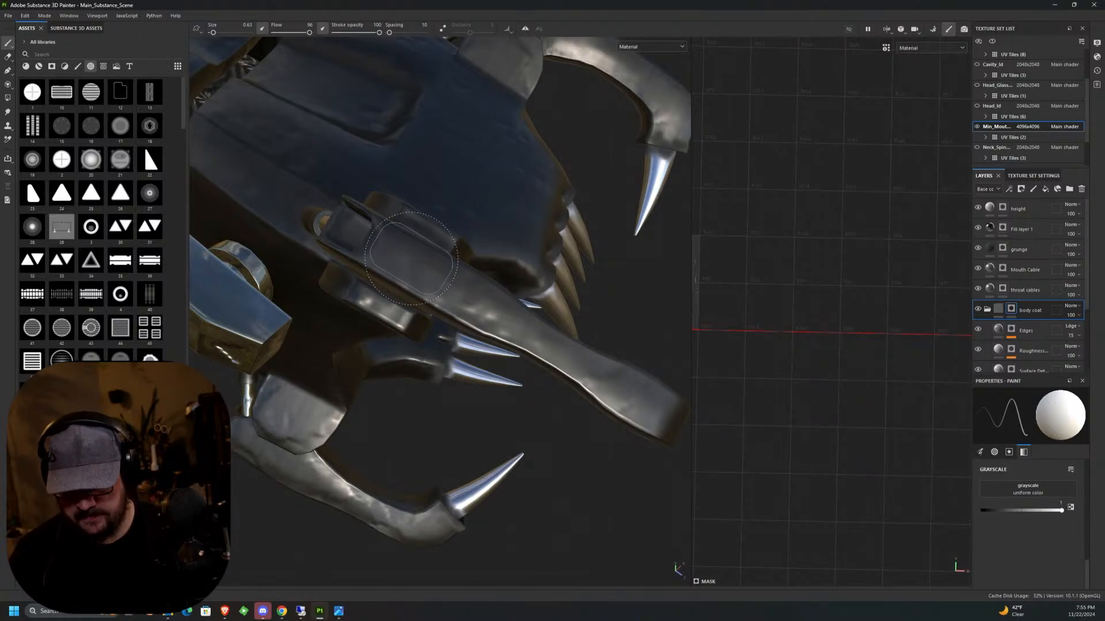
pyautogui.keyDown('ctrl'); pyautogui.moveTo(410, 264); pyautogui.dragTo(409, 264, button='right'); pyautogui.keyUp('ctrl')
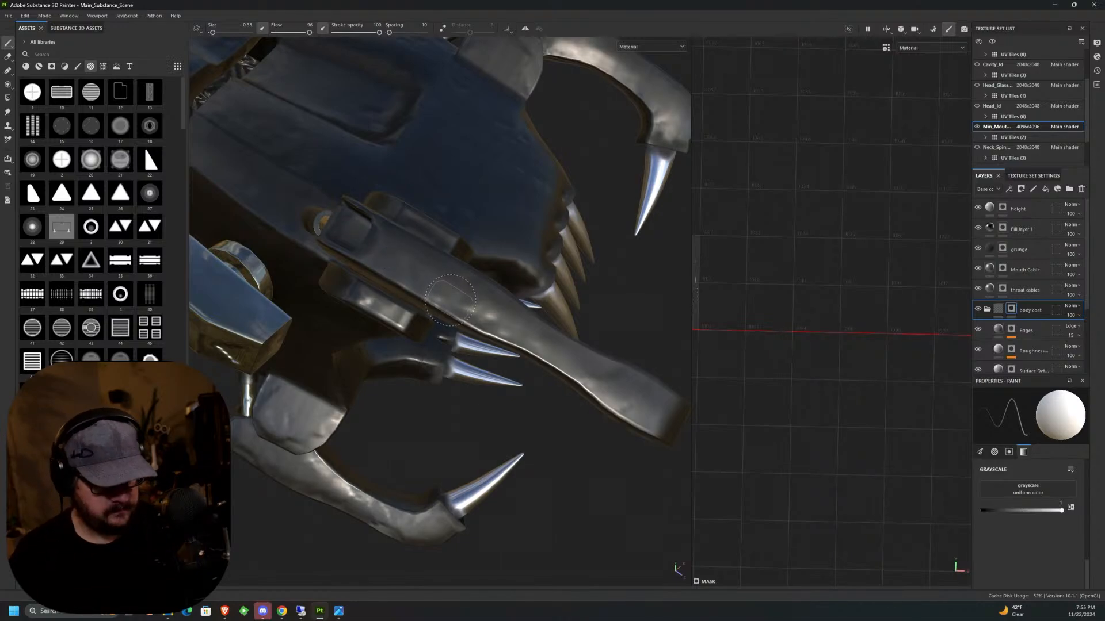
pyautogui.keyDown('alt'); pyautogui.moveTo(450, 299); pyautogui.dragTo(440, 431); pyautogui.keyUp('alt')
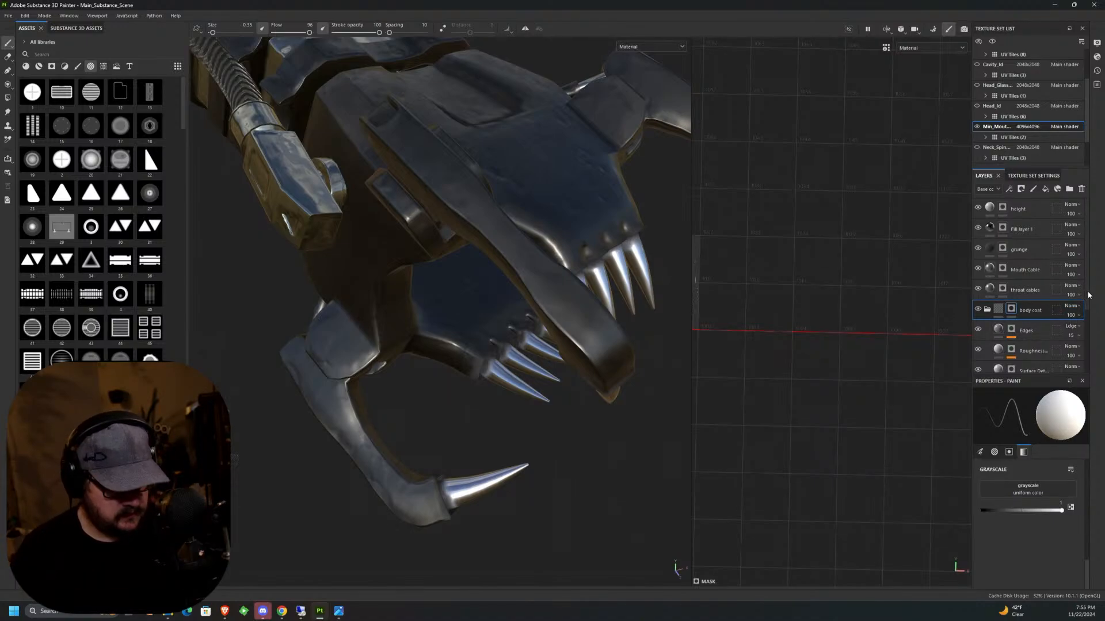
# Add a new fill layer and place it at the top of the body coat group, above Edges.
pyautogui.moveTo(1087, 293); pyautogui.dragTo(1085, 322)
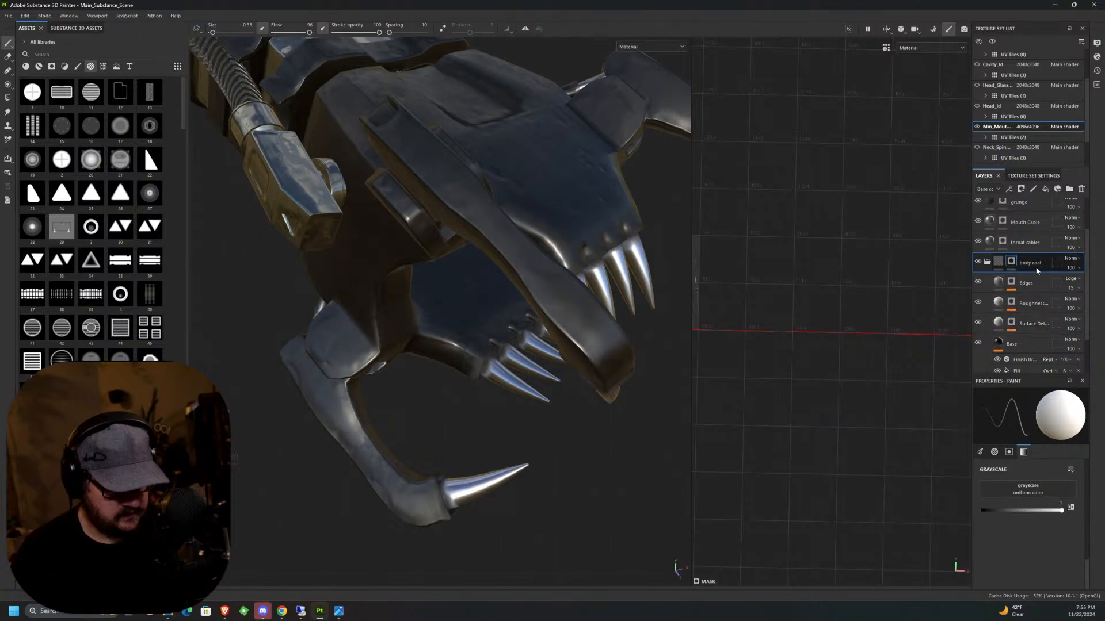
pyautogui.click(1045, 191)
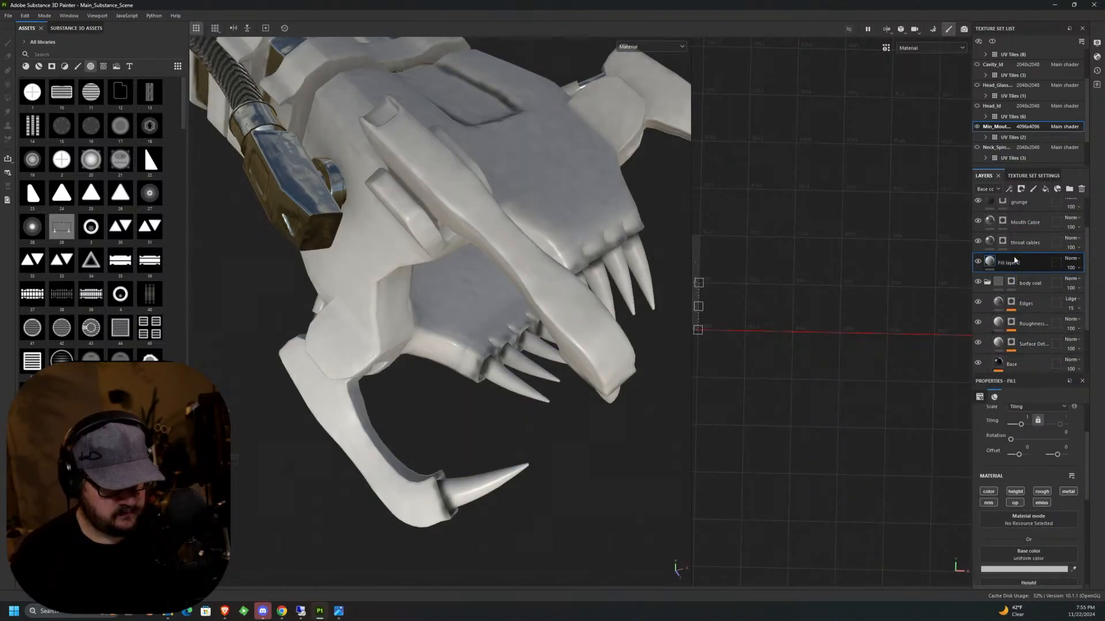
pyautogui.moveTo(1008, 263); pyautogui.dragTo(1009, 293)
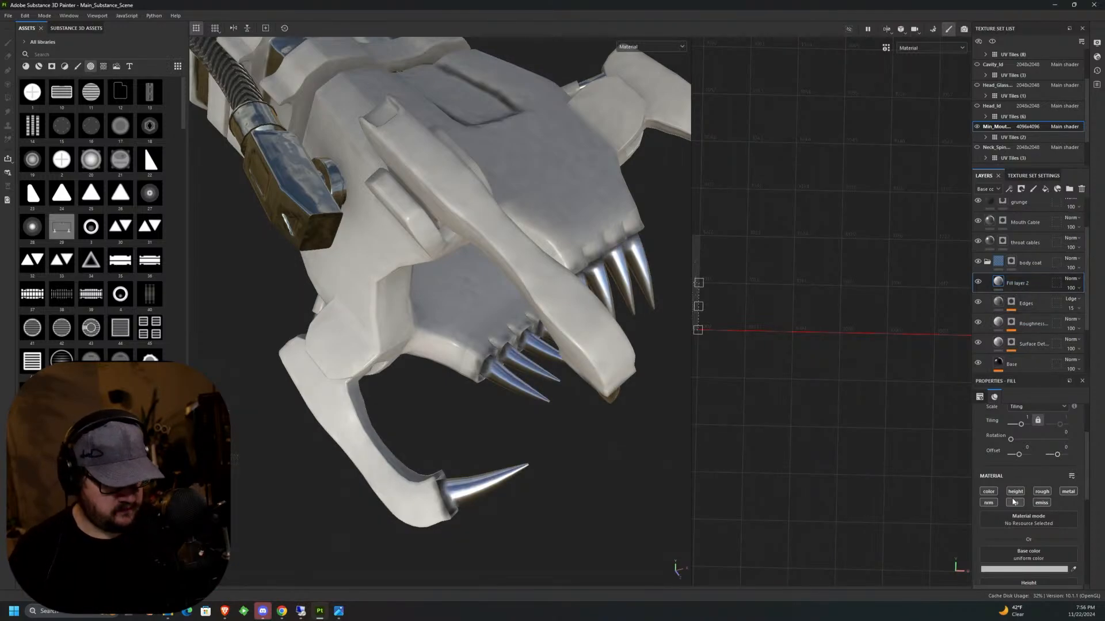
# Turn off the new fill layer's color, metallic, roughness, opacity and emissive channels, leaving only height and normal active.
pyautogui.click(988, 491)
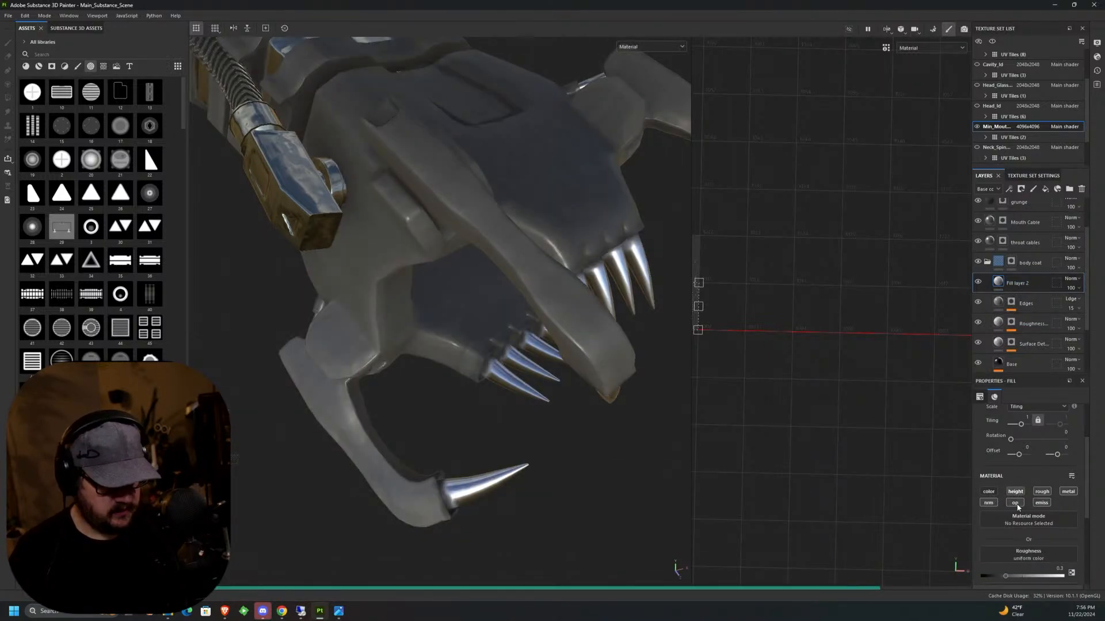
pyautogui.click(1067, 494)
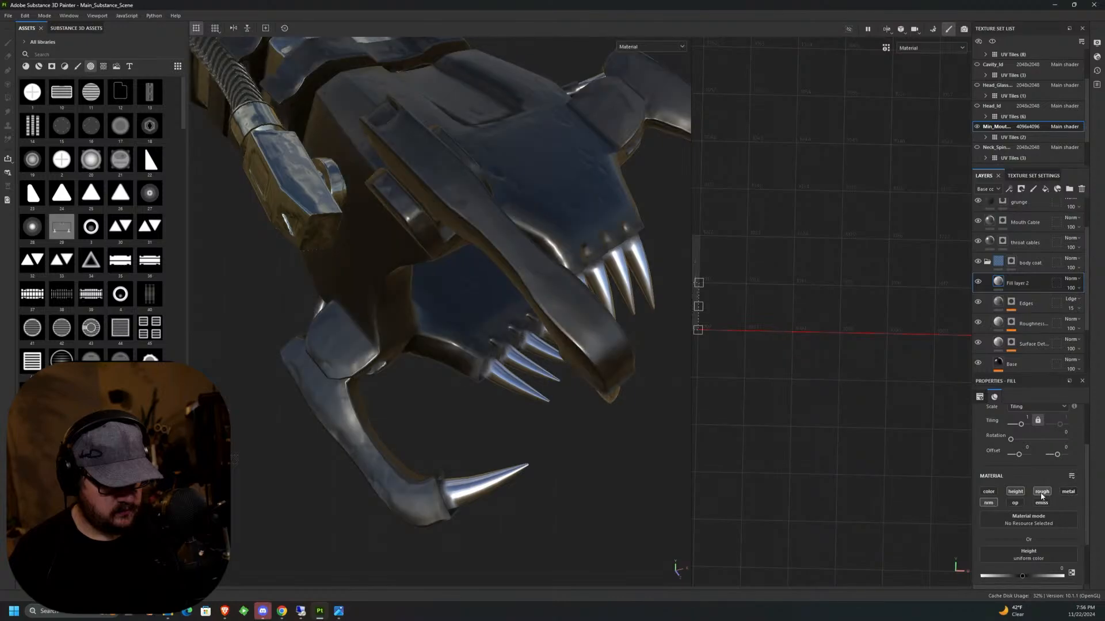
pyautogui.click(1042, 494)
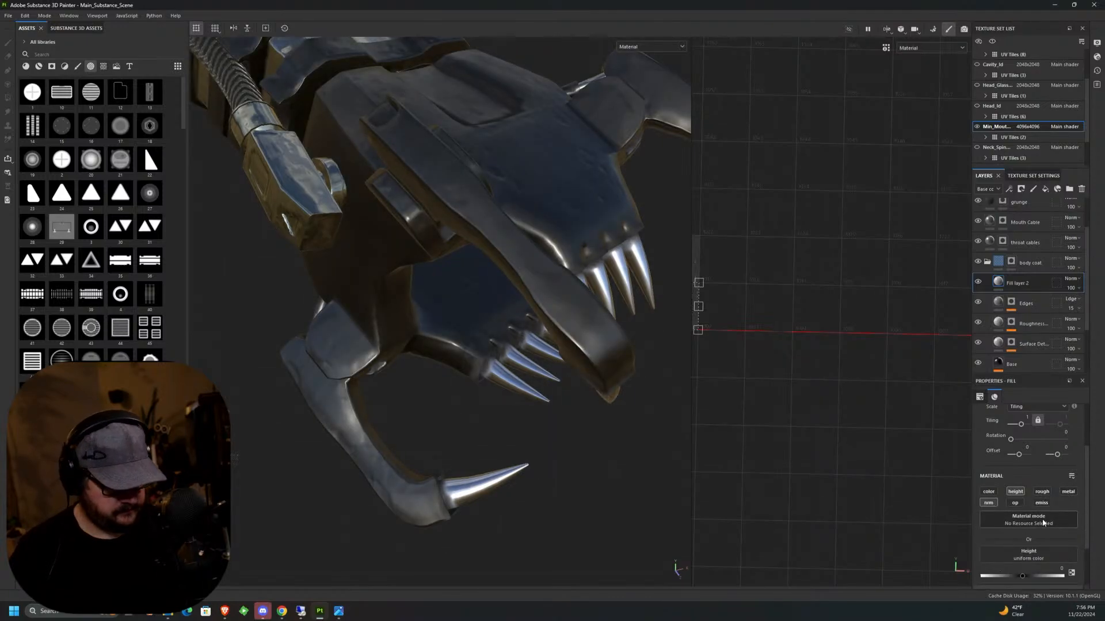
# Clear the fabric search filter from the height resource list and assign 3D Perlin Noise to the fill layer's height.
pyautogui.click(1035, 556)
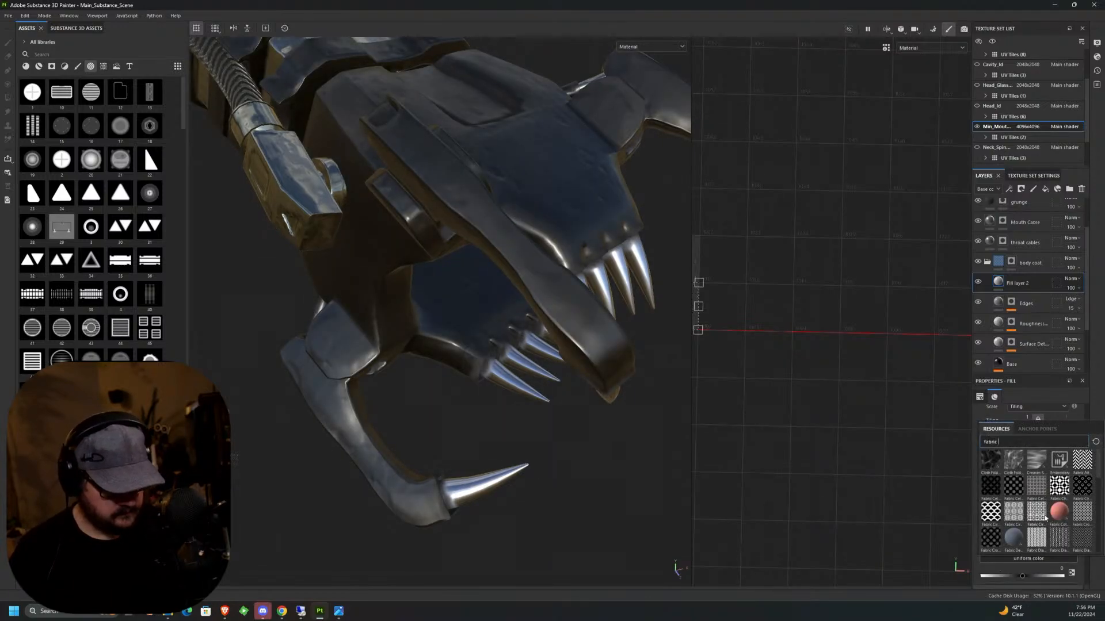
pyautogui.click(1095, 442)
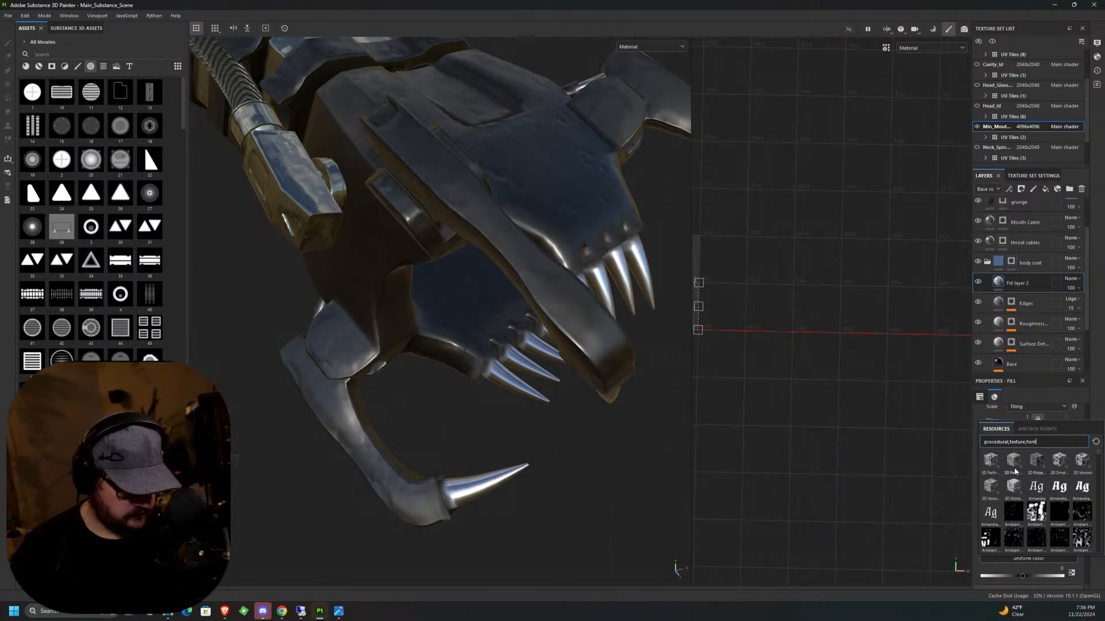
pyautogui.click(991, 464)
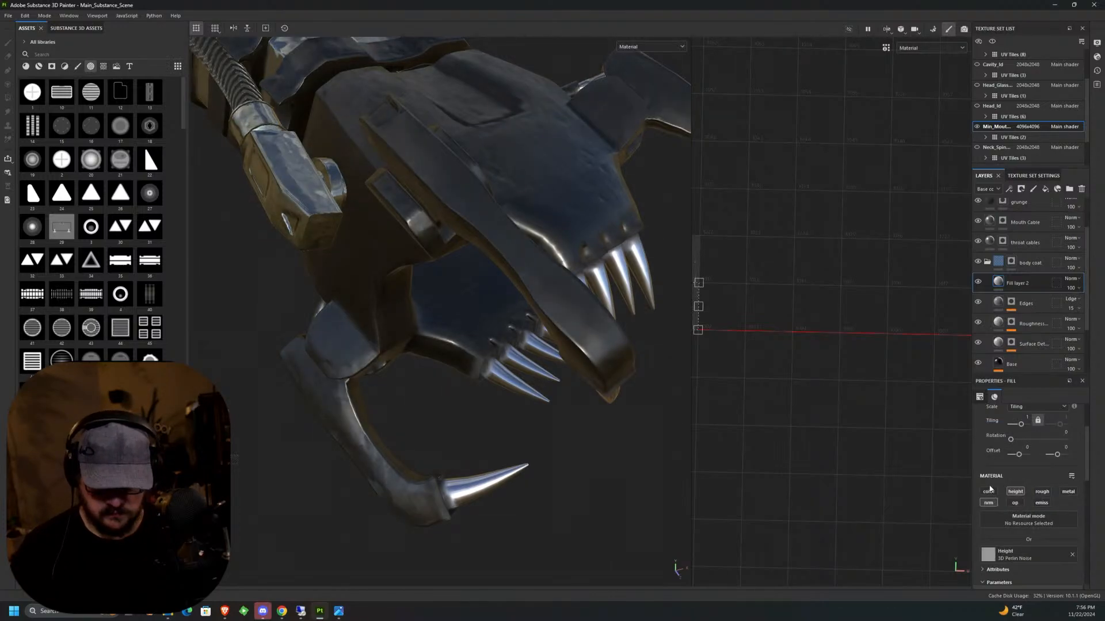
# Try a scale of 1200 for the Perlin noise and raise it to 2400.
pyautogui.scroll(-5, 1076, 480)
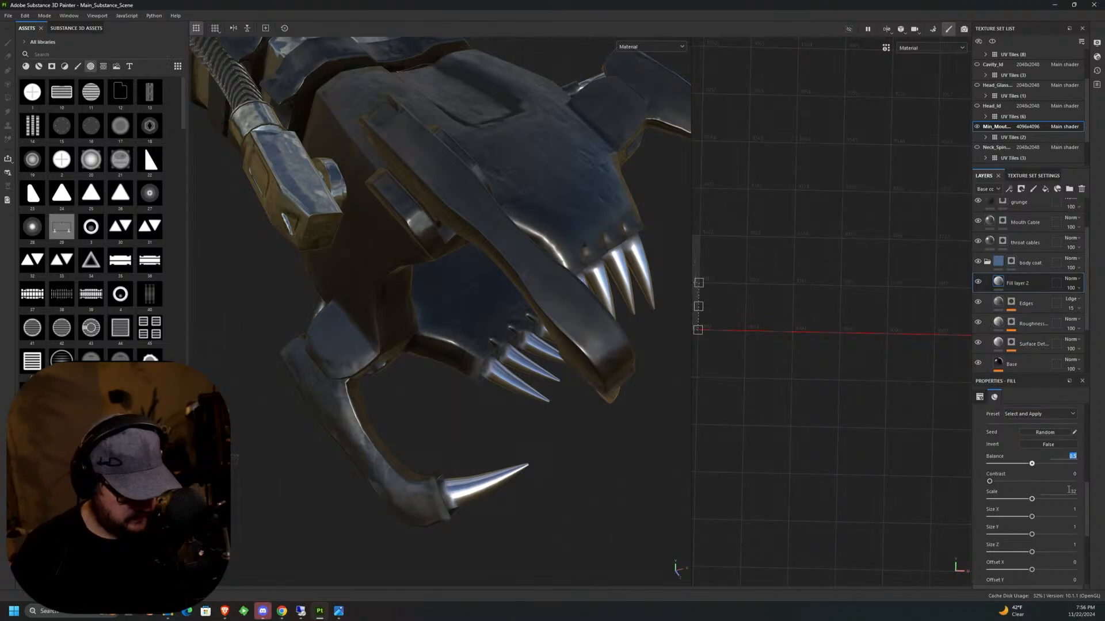
pyautogui.click(1071, 490)
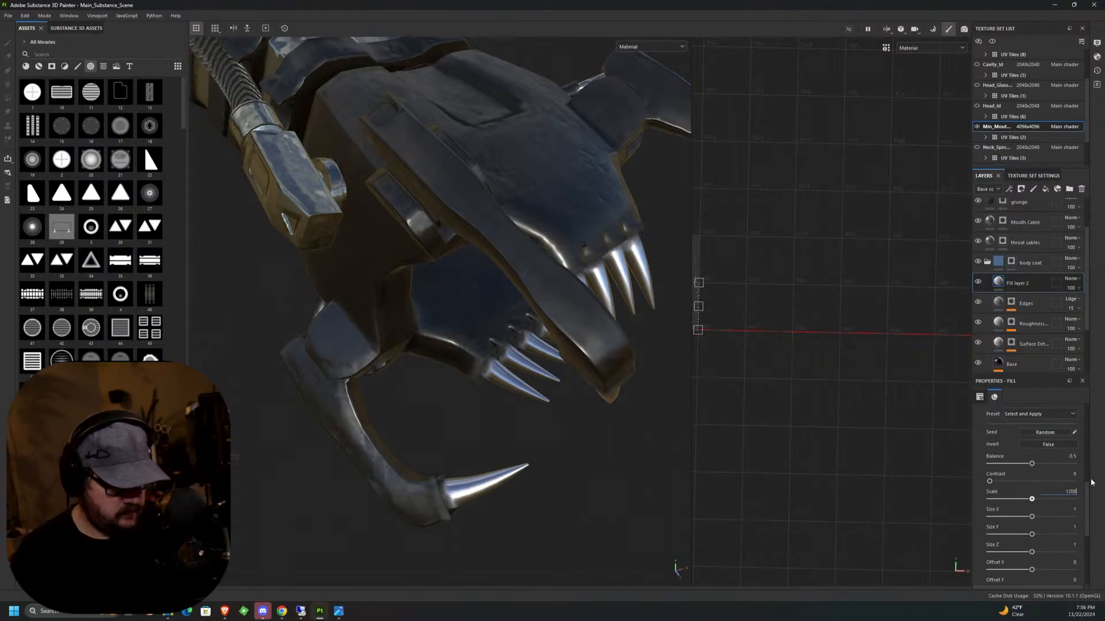
pyautogui.press('Return')
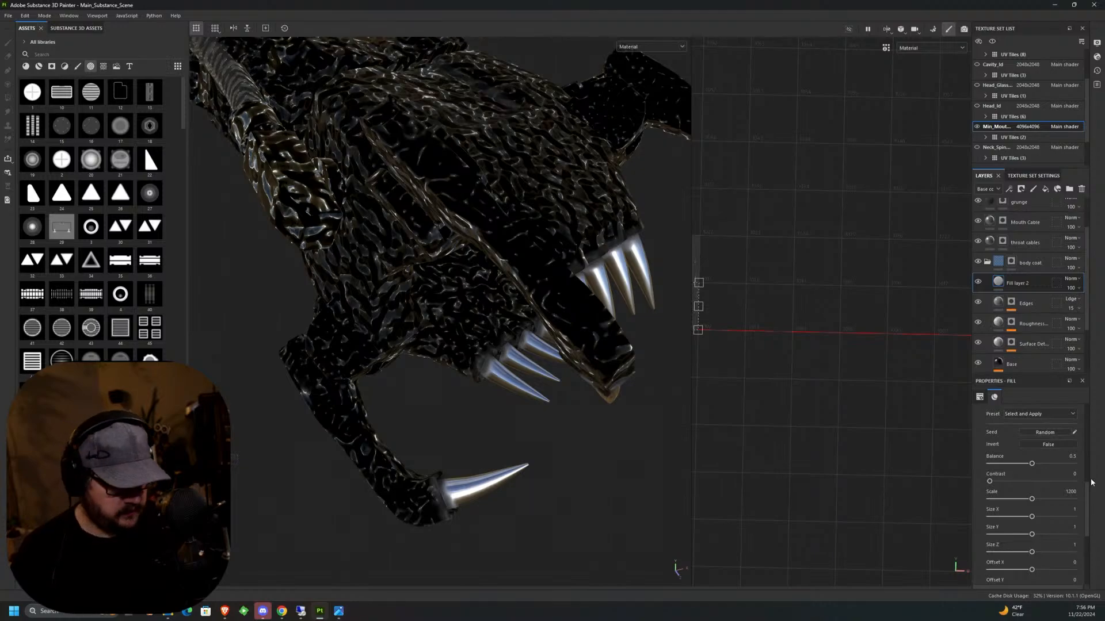
pyautogui.click(1065, 492)
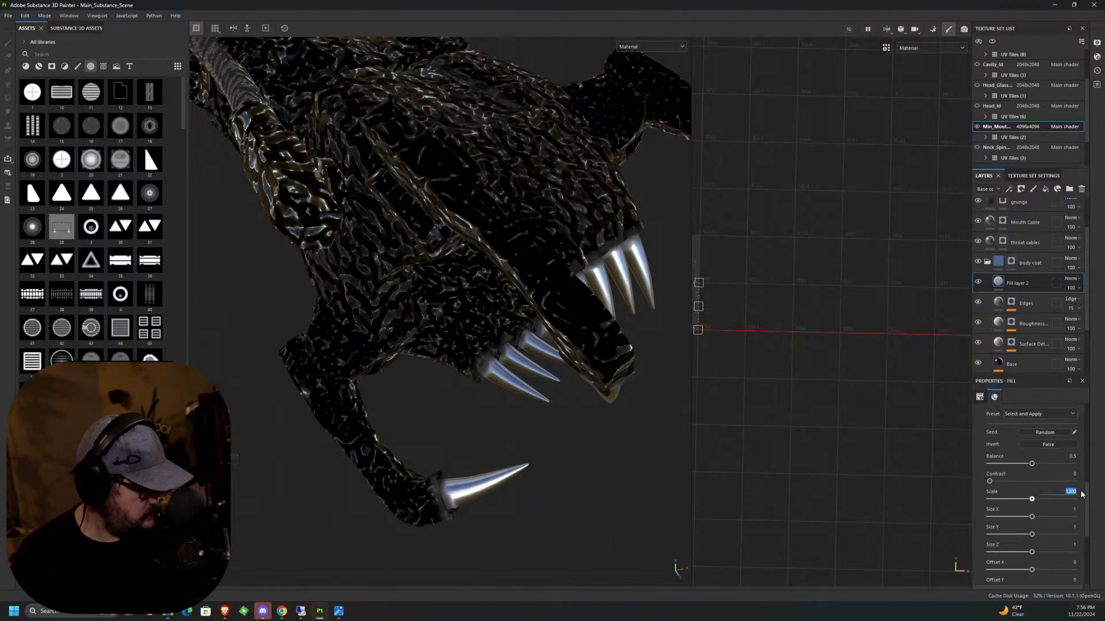
pyautogui.press('Return')
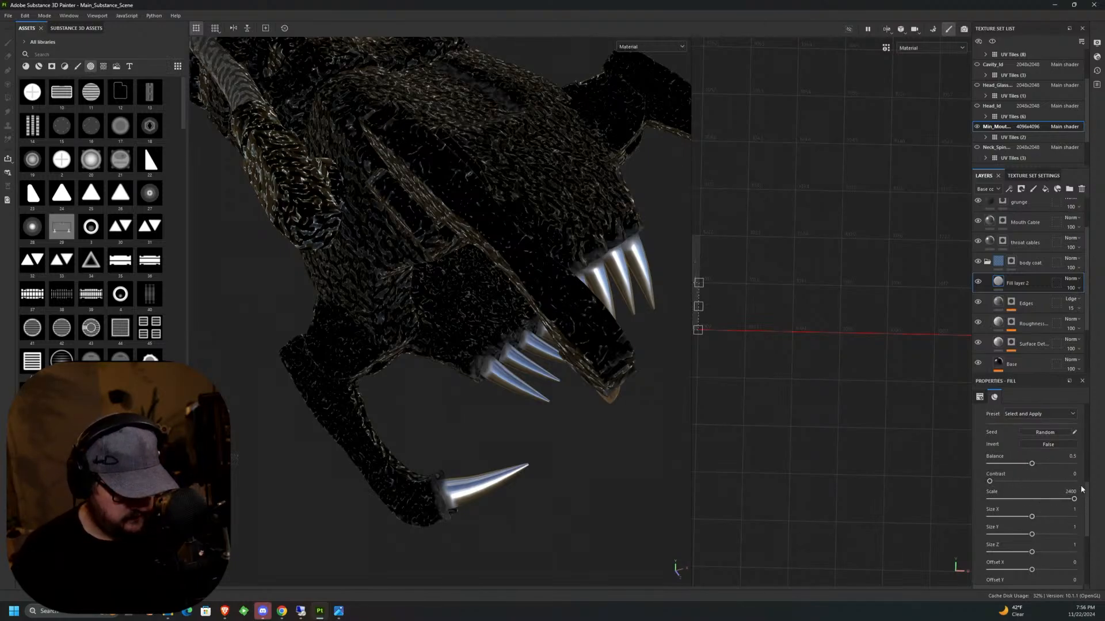
# Lower the Perlin noise balance to about 0.37 and look through the remaining noise parameters.
pyautogui.scroll(-5, 1052, 520)
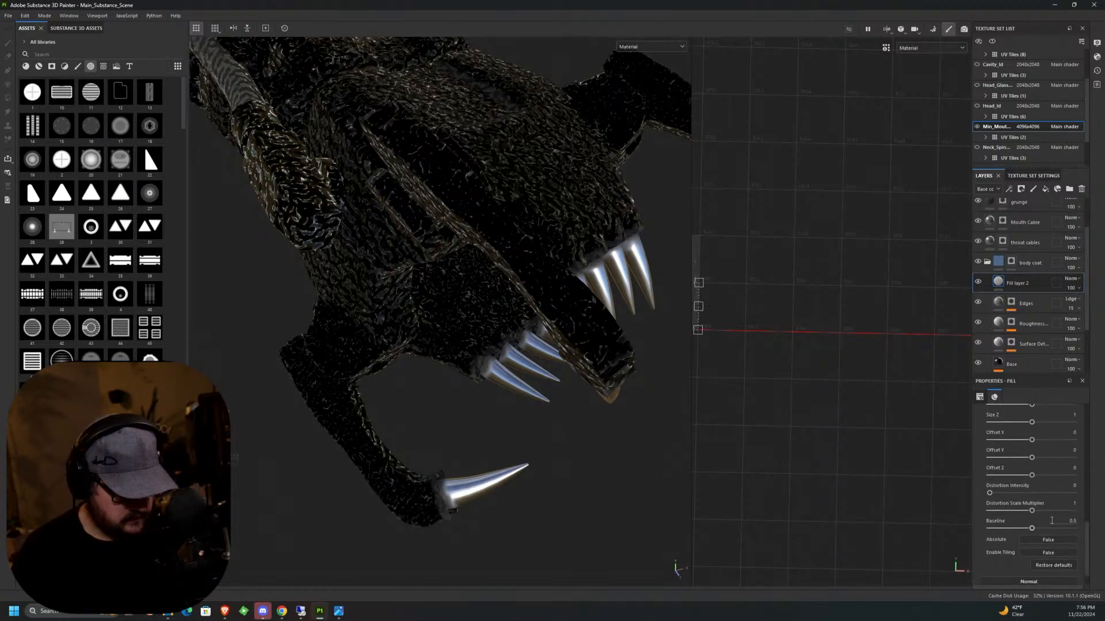
pyautogui.moveTo(1086, 527); pyautogui.dragTo(1101, 505)
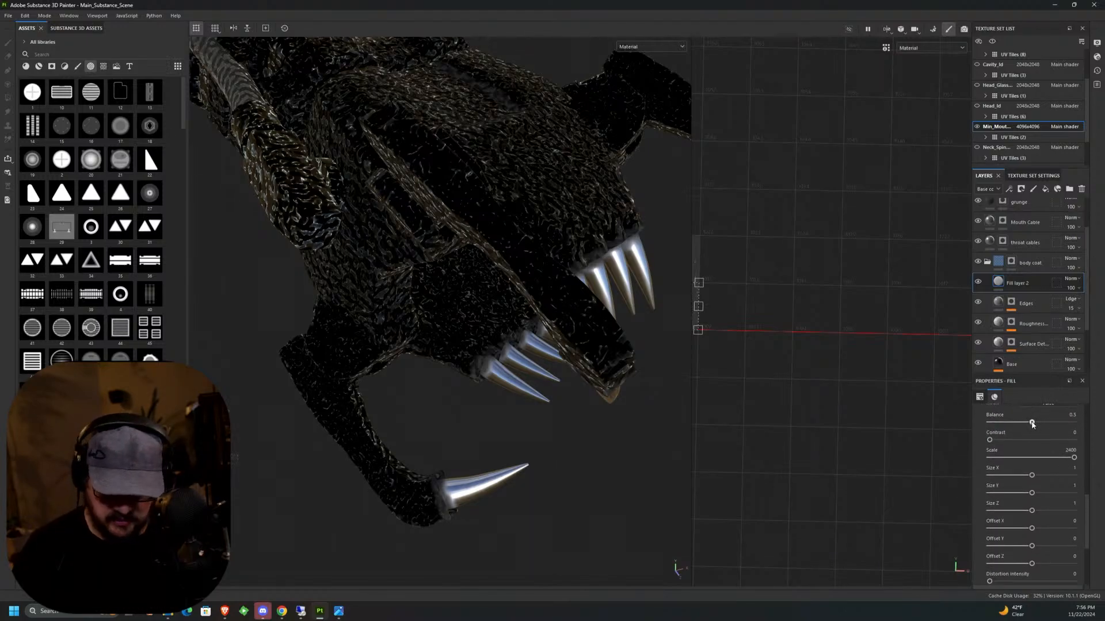
pyautogui.moveTo(1026, 424)
pyautogui.mouseDown()
pyautogui.moveTo(1007, 427)
pyautogui.moveTo(1022, 424)
pyautogui.mouseUp()
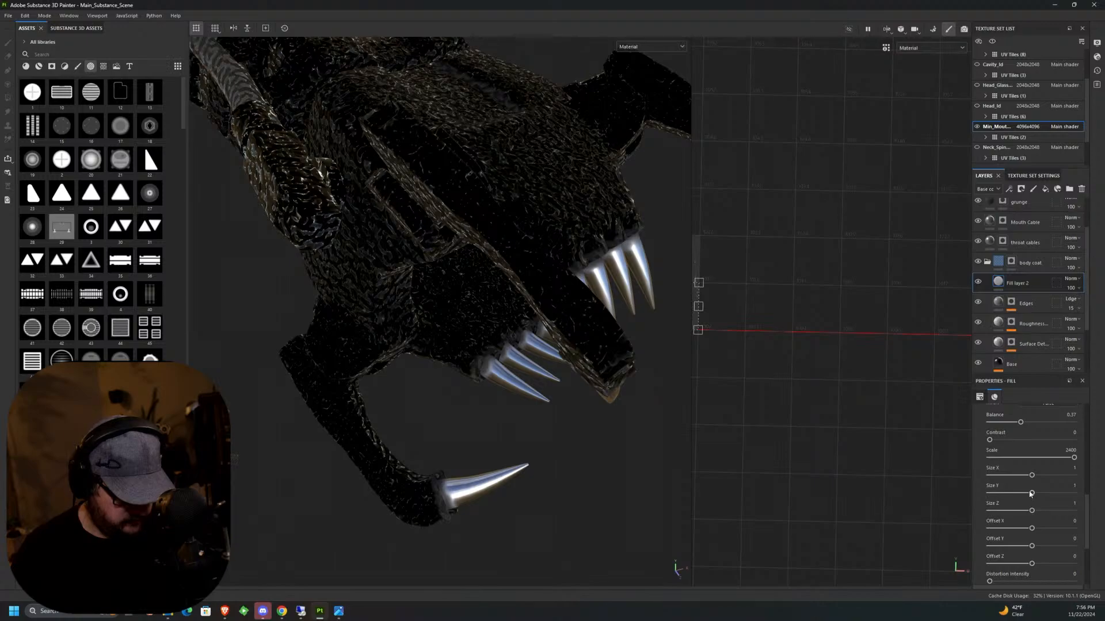
pyautogui.scroll(-3, 1030, 509)
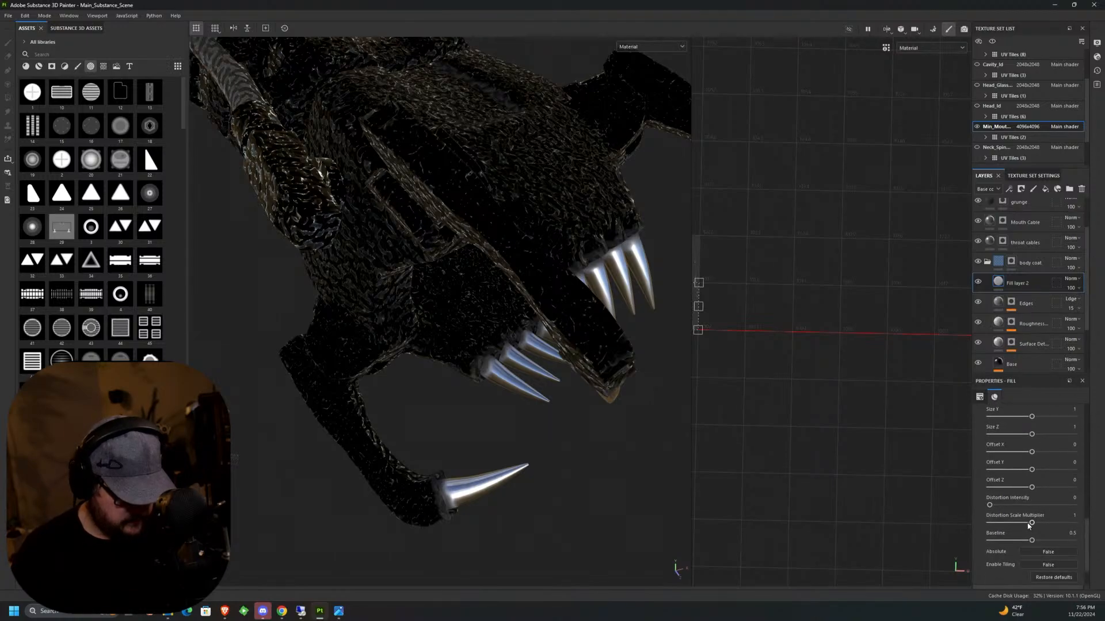
# Add a Levels effect to the noise fill layer and set its affected channel to Height.
pyautogui.rightClick(1025, 286)
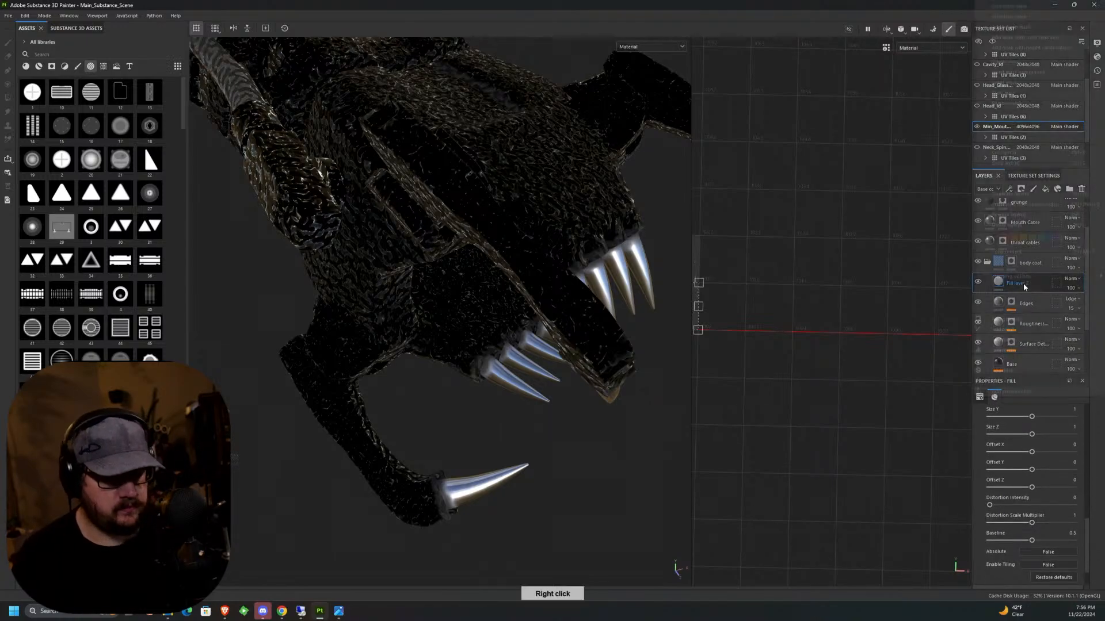
pyautogui.click(1004, 350)
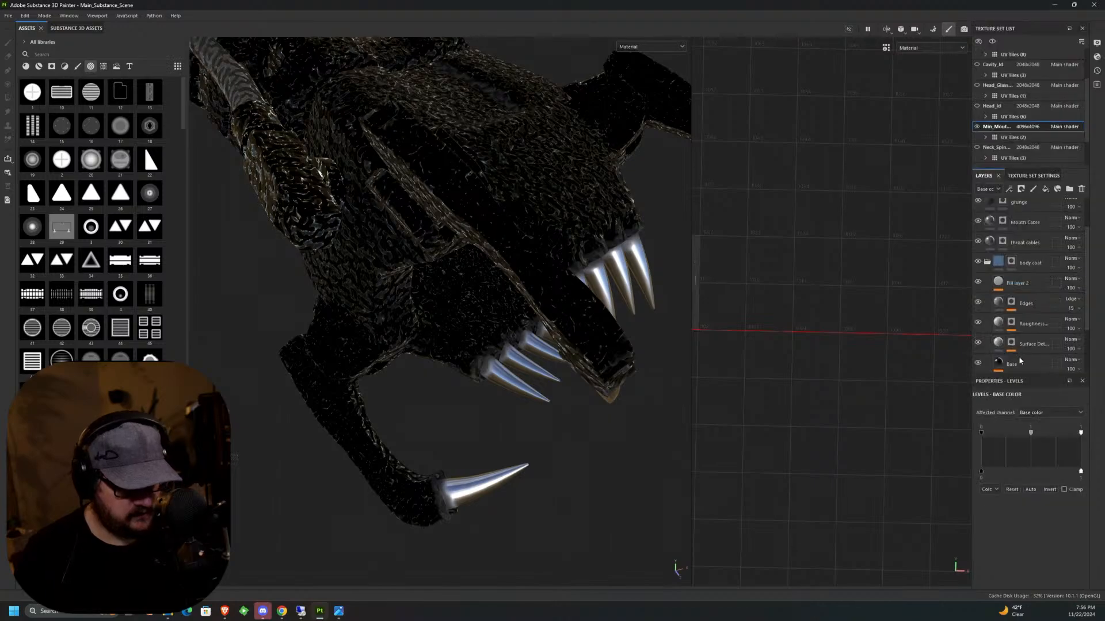
pyautogui.click(1080, 413)
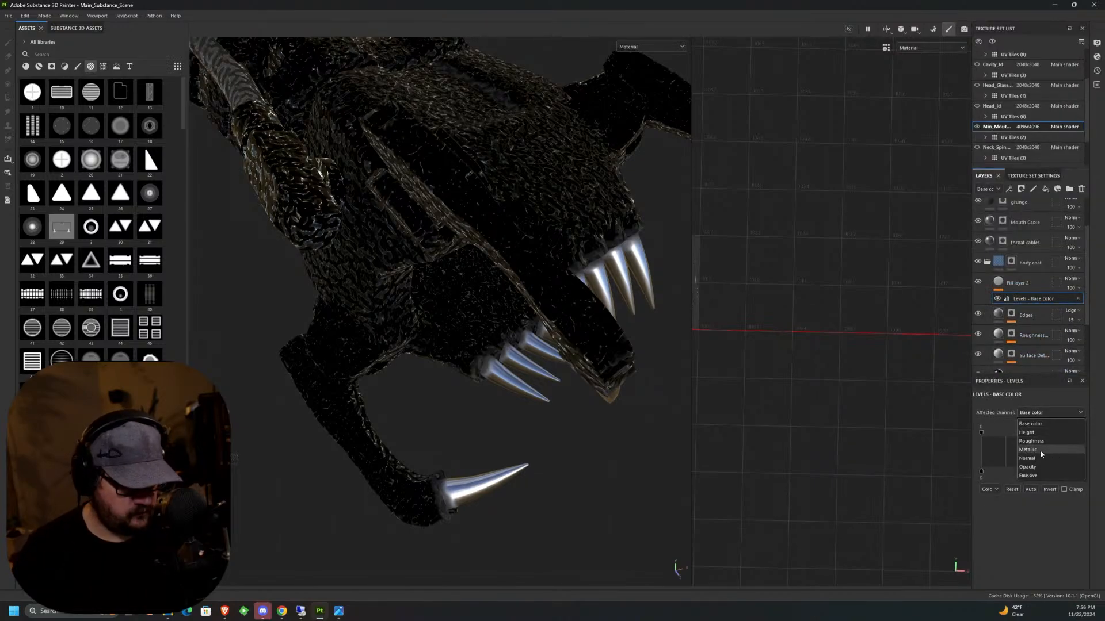
pyautogui.click(1069, 444)
# Reshape the height Levels with a 0.257 input midpoint, input white at 1 and the output range narrowed towards the middle.
pyautogui.moveTo(1083, 437); pyautogui.dragTo(1026, 439)
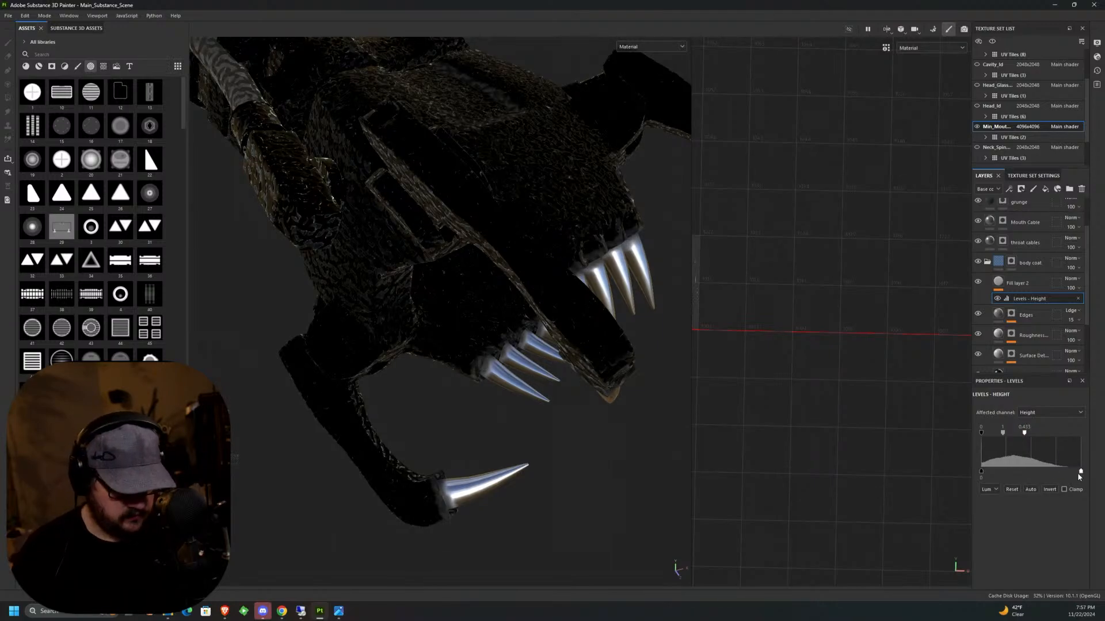
pyautogui.moveTo(1080, 471); pyautogui.dragTo(986, 478)
pyautogui.moveTo(1025, 437); pyautogui.dragTo(1079, 443)
pyautogui.moveTo(994, 471); pyautogui.dragTo(1003, 471)
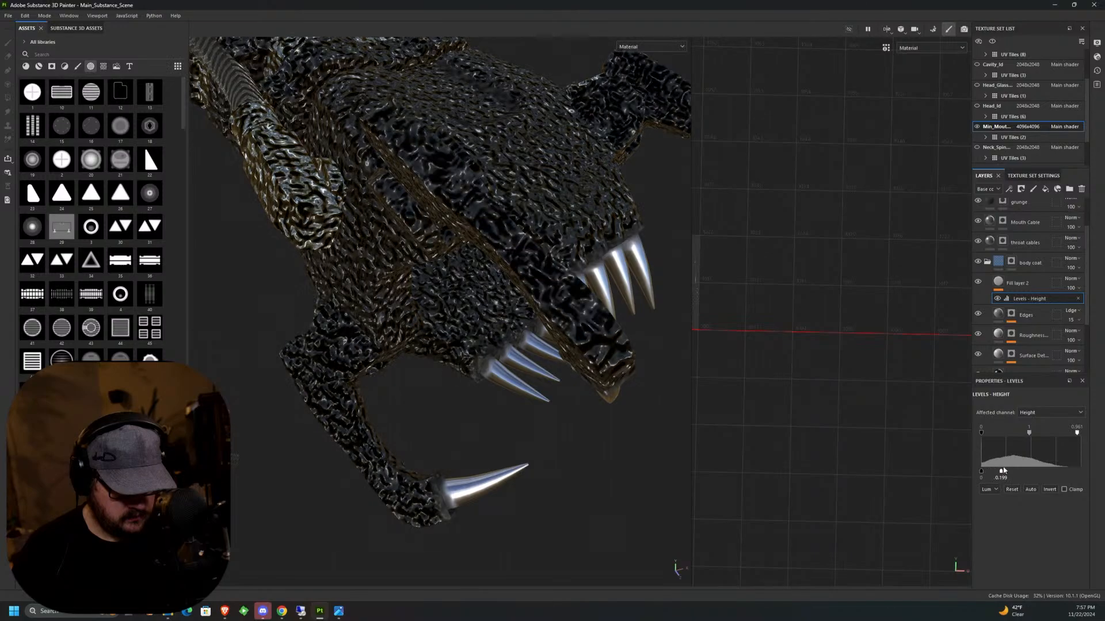
pyautogui.moveTo(1028, 436); pyautogui.dragTo(991, 443)
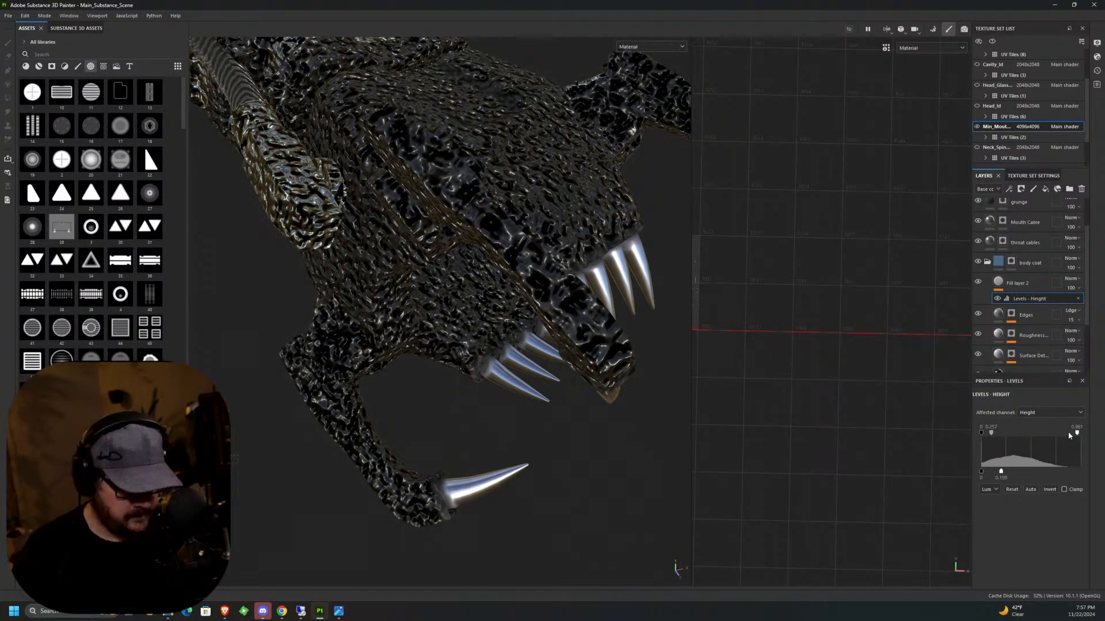
pyautogui.moveTo(1069, 435); pyautogui.dragTo(1103, 444)
pyautogui.moveTo(981, 433); pyautogui.dragTo(1029, 475)
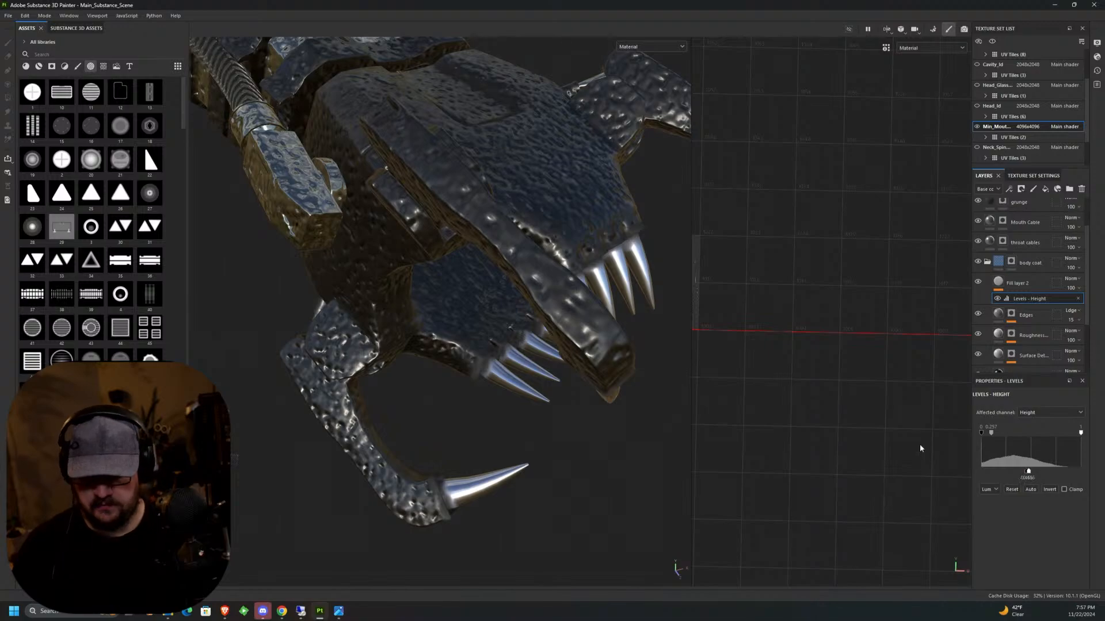
# Fine-tune the height Levels output to 0.459 and check the noise relief across the jaws and neck.
pyautogui.scroll(-6, 574, 412)
pyautogui.keyDown('alt'); pyautogui.moveTo(599, 432); pyautogui.dragTo(608, 398); pyautogui.keyUp('alt')
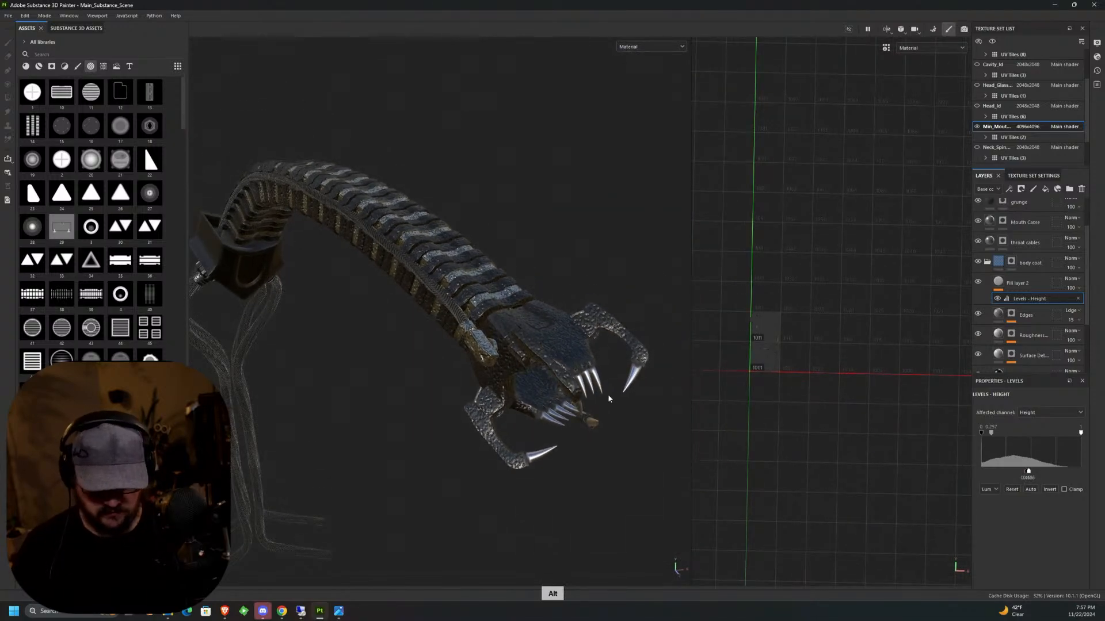
pyautogui.moveTo(609, 398); pyautogui.dragTo(639, 379, button='middle')
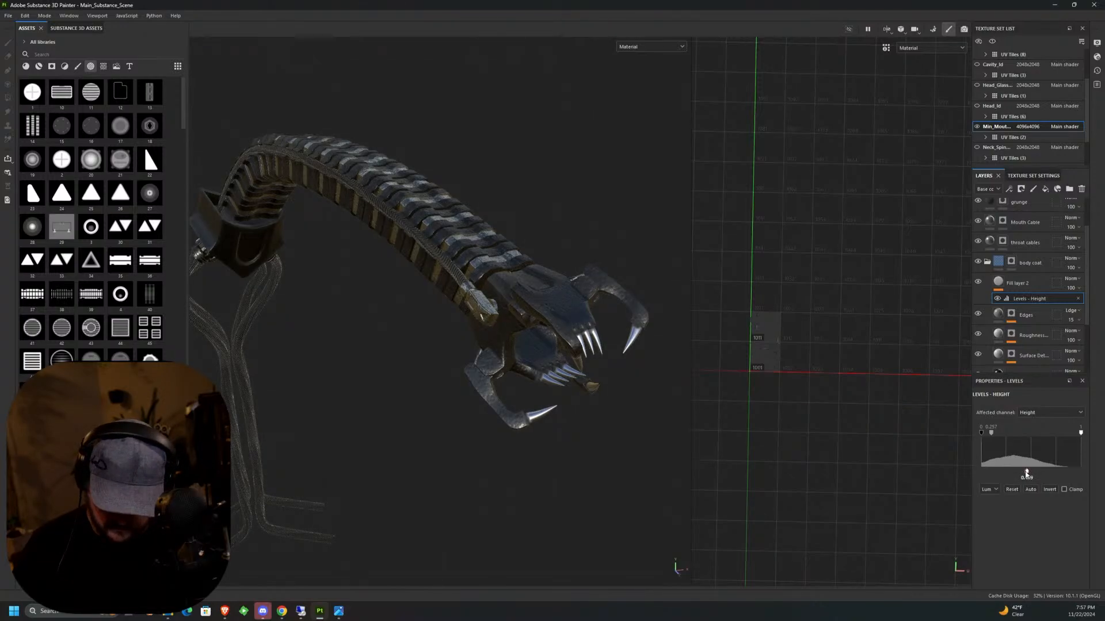
pyautogui.moveTo(578, 406); pyautogui.dragTo(624, 439, button='middle')
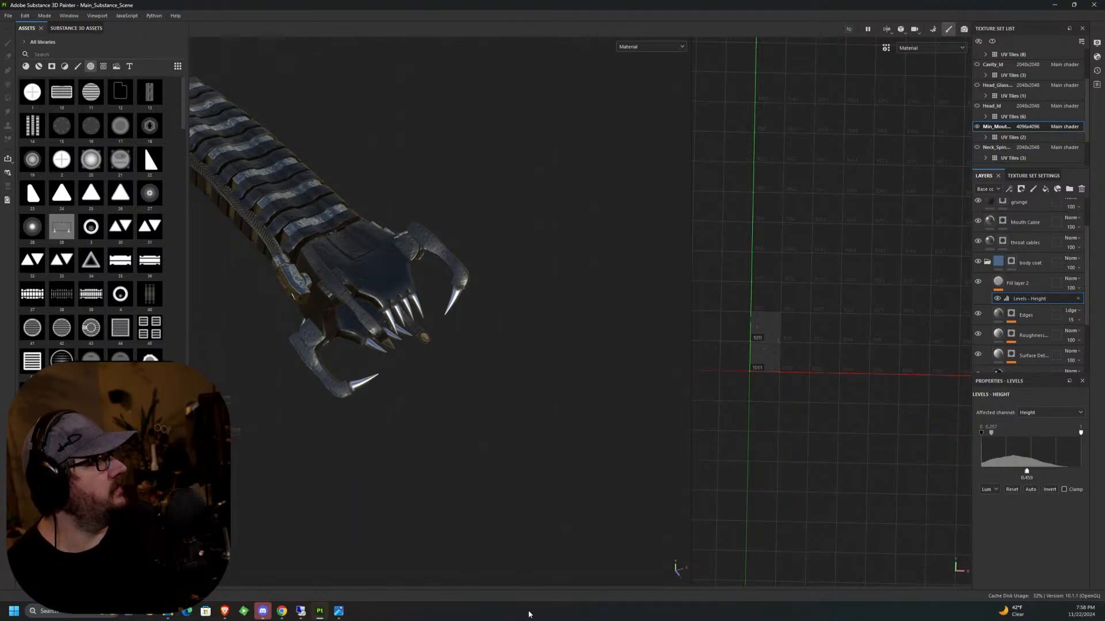
pyautogui.moveTo(512, 448); pyautogui.dragTo(719, 357, button='middle')
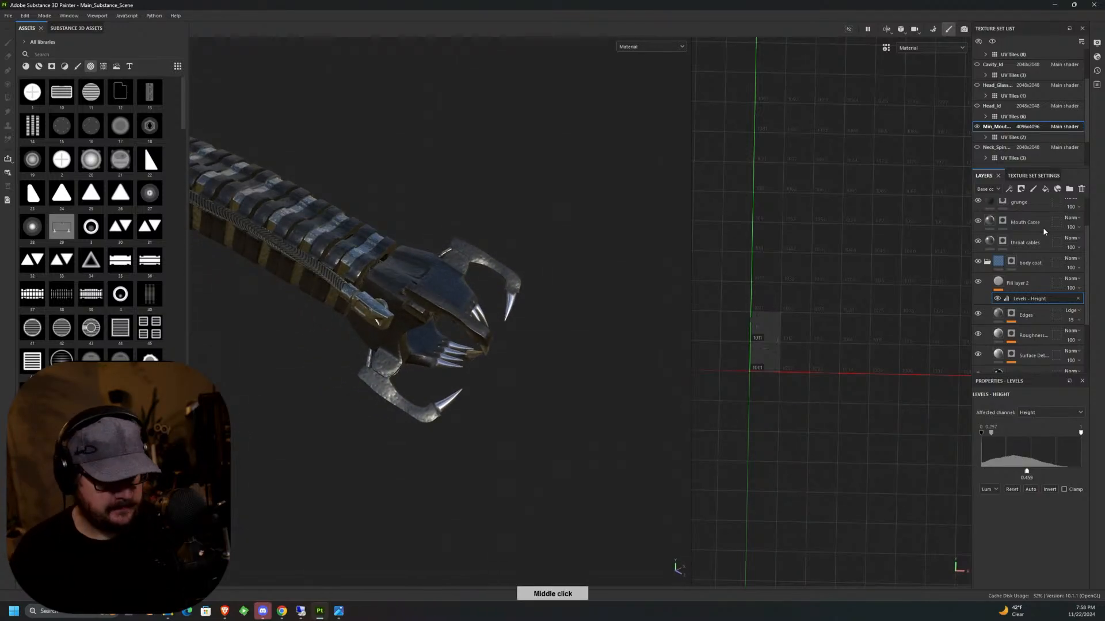
# Select the grunge layer's mask and load a rough dirt-style brush reduced to size 0.24 for the neck plates.
pyautogui.click(1002, 203)
pyautogui.keyDown('alt'); pyautogui.moveTo(540, 294); pyautogui.dragTo(602, 313, button='middle'); pyautogui.keyUp('alt')
pyautogui.moveTo(523, 269); pyautogui.dragTo(507, 322, button='middle')
pyautogui.scroll(10, 437, 240)
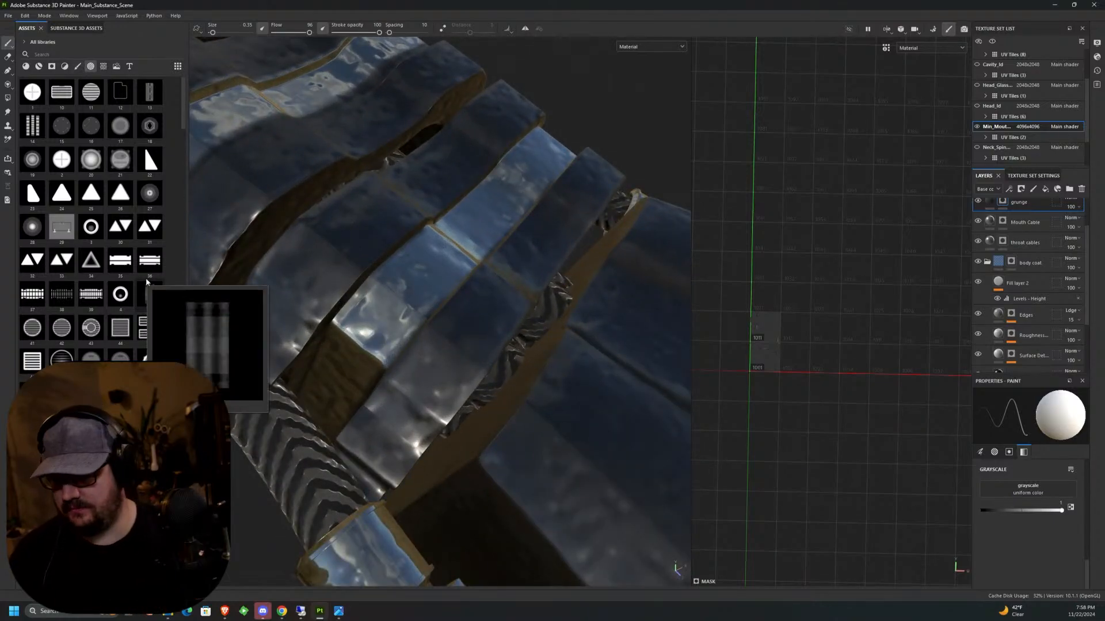
pyautogui.click(78, 66)
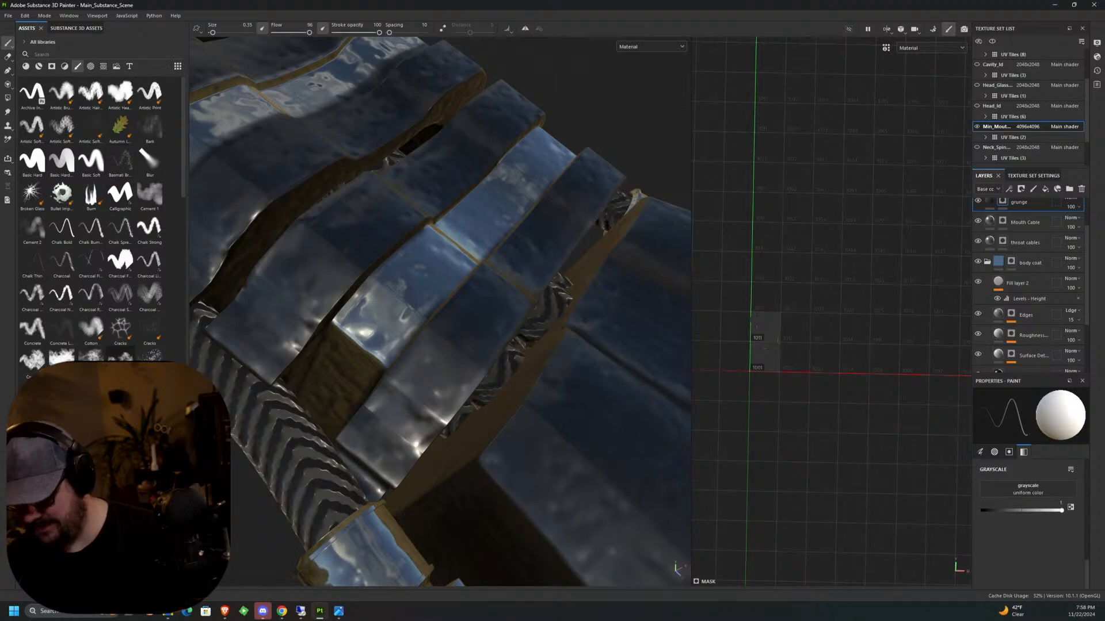
pyautogui.click(120, 354)
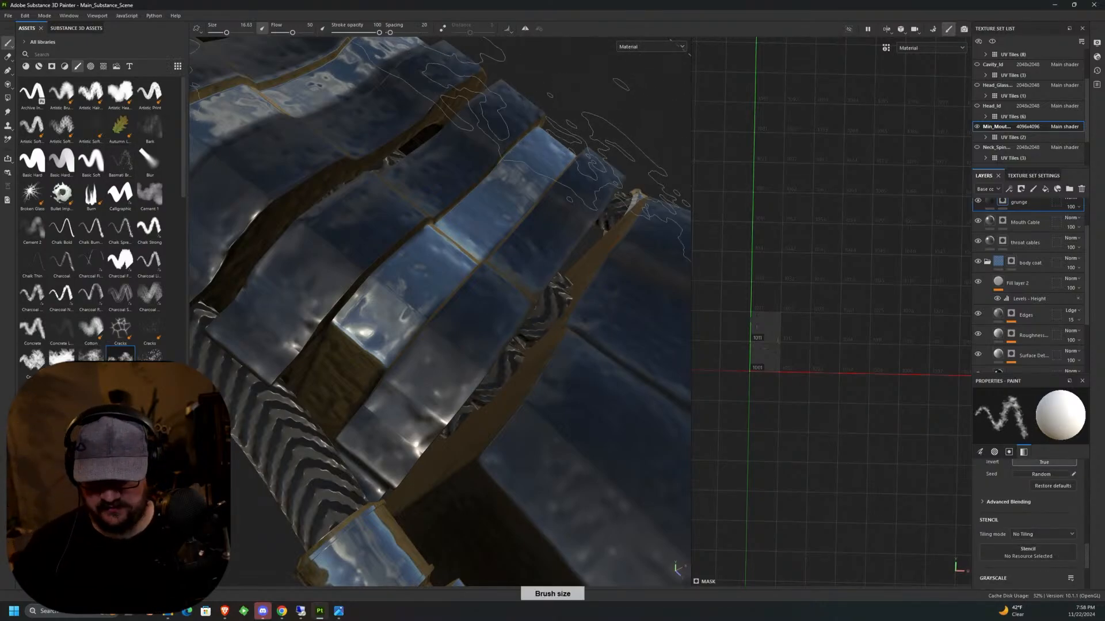
pyautogui.press('[')
pyautogui.press('[')
pyautogui.press('[')
pyautogui.press('[')
pyautogui.press('[')
pyautogui.press('[')
pyautogui.press('[')
pyautogui.press('[')
pyautogui.press('[')
pyautogui.press('[')
pyautogui.press('[')
pyautogui.press('[')
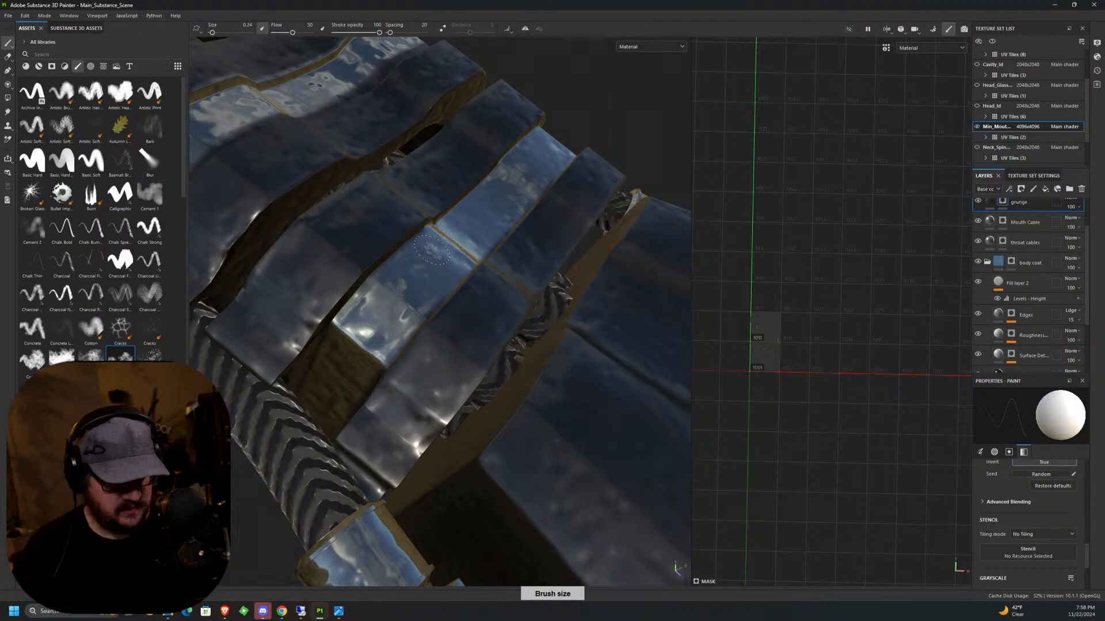
# Raise the brush flow to 81 and test grunge strokes on the shiny neck plate behind the head.
pyautogui.keyDown('alt'); pyautogui.moveTo(431, 250); pyautogui.dragTo(418, 215); pyautogui.keyUp('alt')
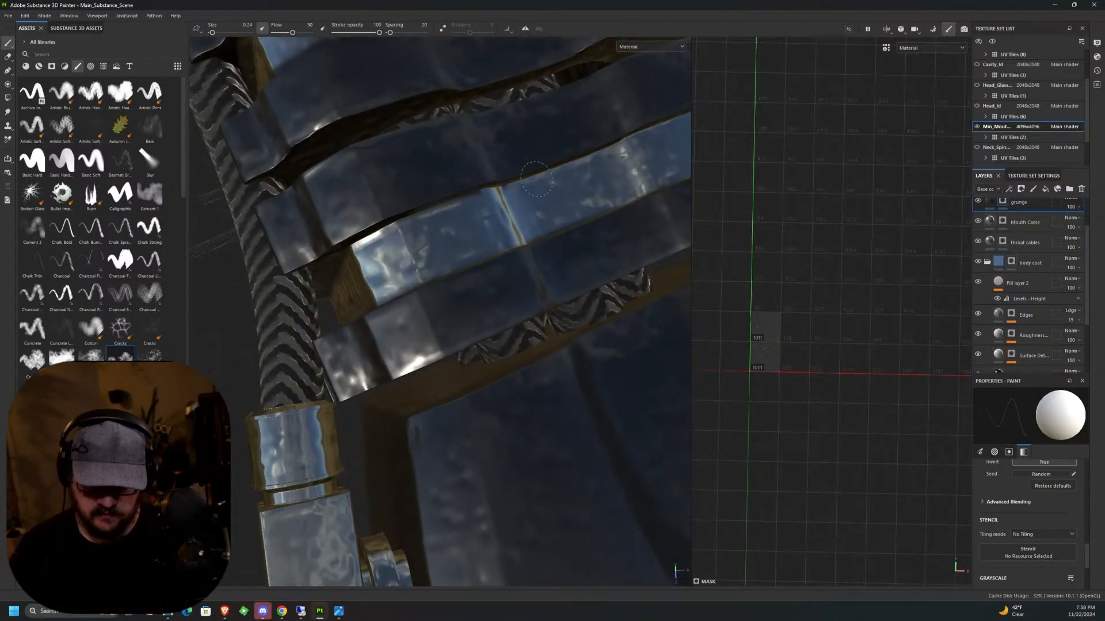
pyautogui.keyDown('alt'); pyautogui.moveTo(555, 193); pyautogui.dragTo(496, 265); pyautogui.keyUp('alt')
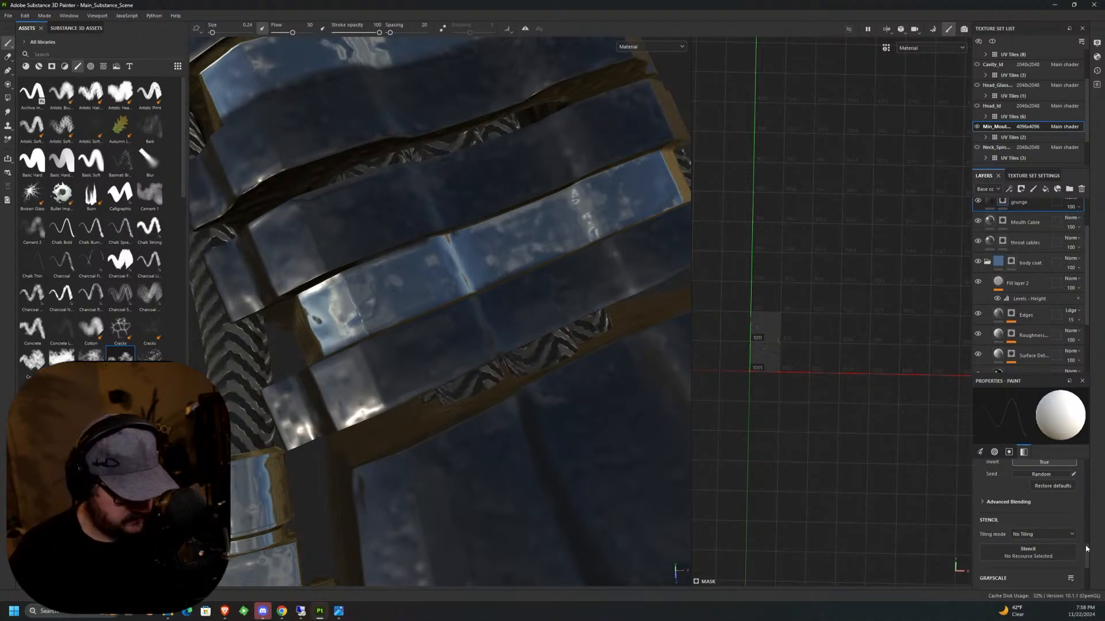
pyautogui.moveTo(1086, 548); pyautogui.dragTo(1088, 575)
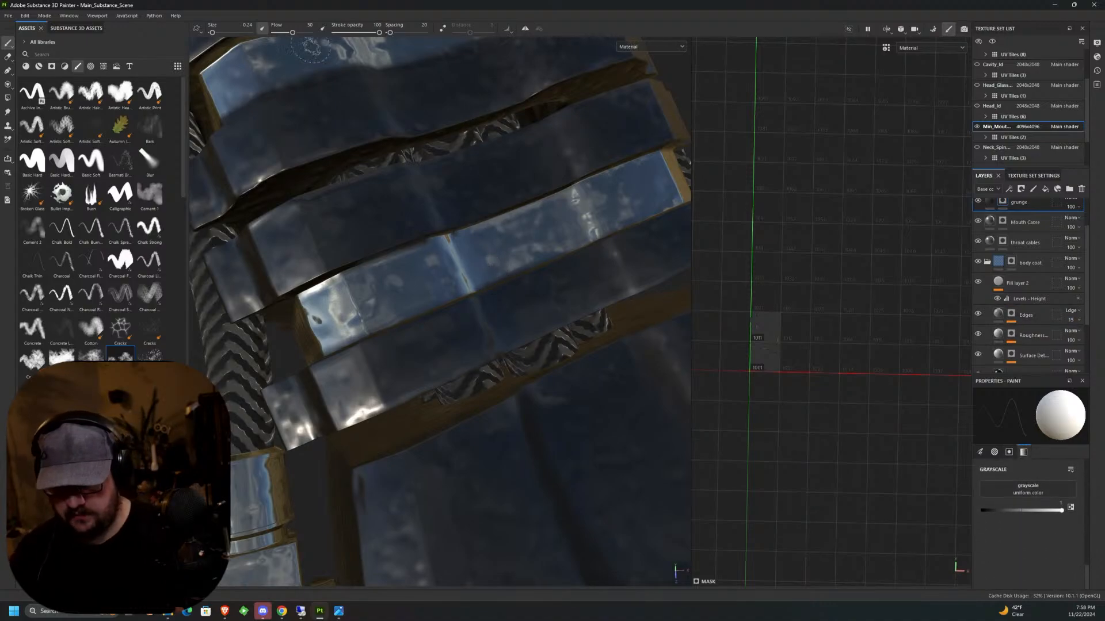
pyautogui.moveTo(292, 32); pyautogui.dragTo(294, 32)
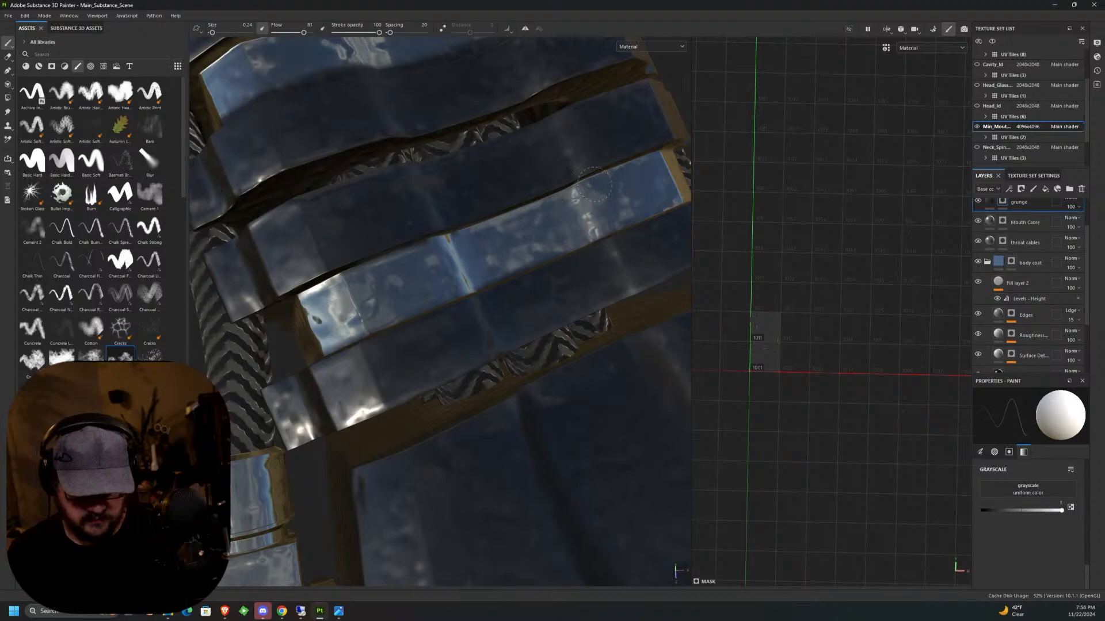
# Try the grunge layer at the top of the stack, undo the recent edits and recover the height Levels output values.
pyautogui.scroll(2, 1032, 247)
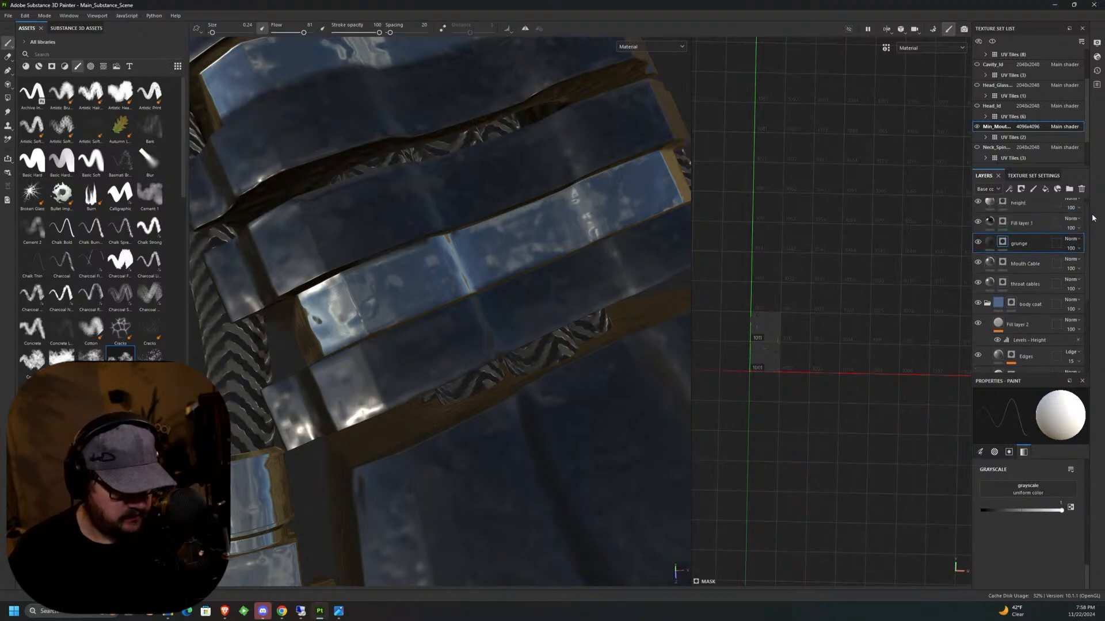
pyautogui.moveTo(1032, 247); pyautogui.dragTo(1029, 207)
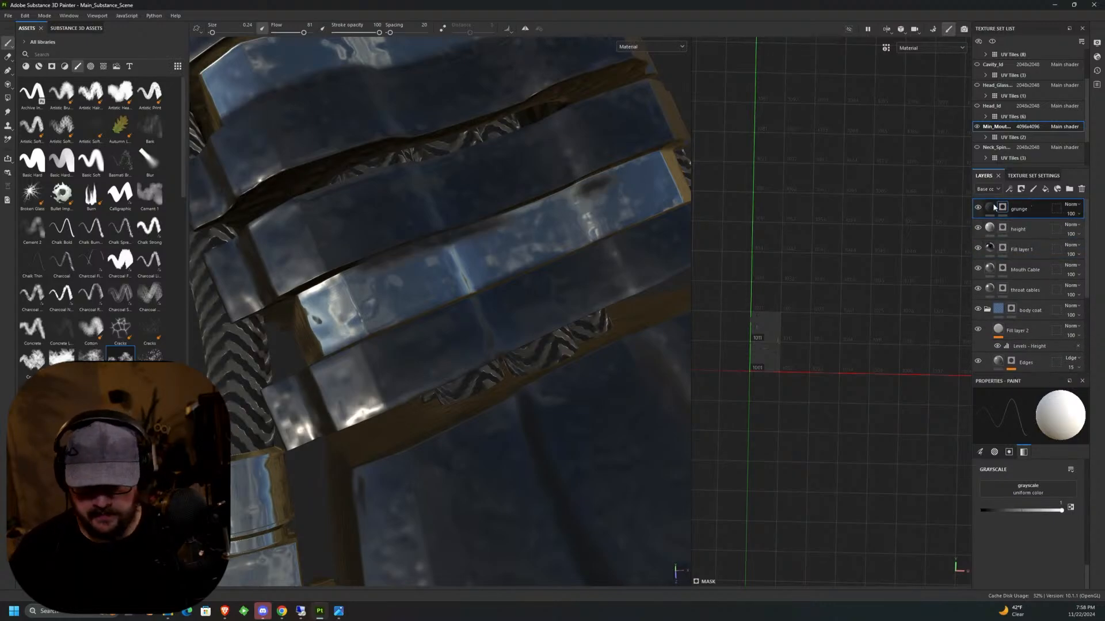
pyautogui.hotkey('ctrl', 'z')
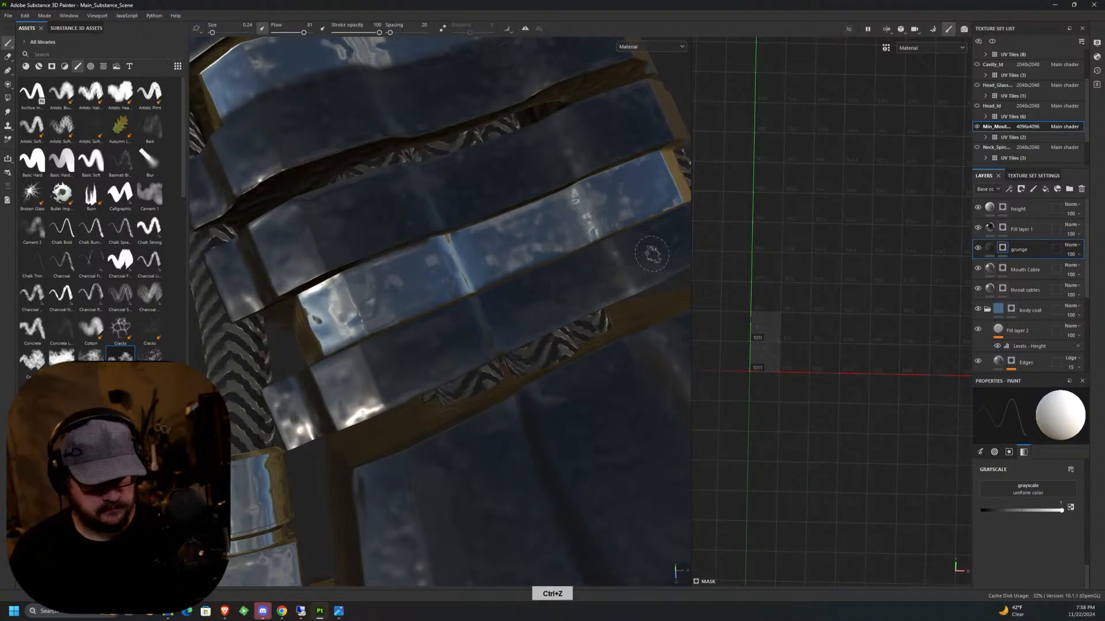
pyautogui.click(44, 16)
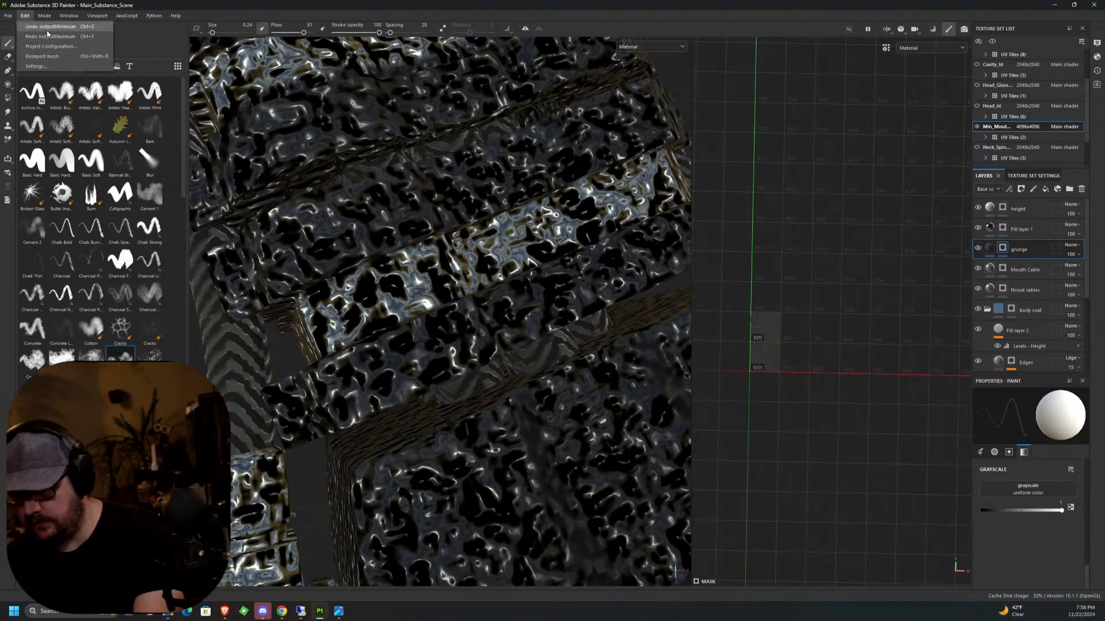
pyautogui.click(51, 26)
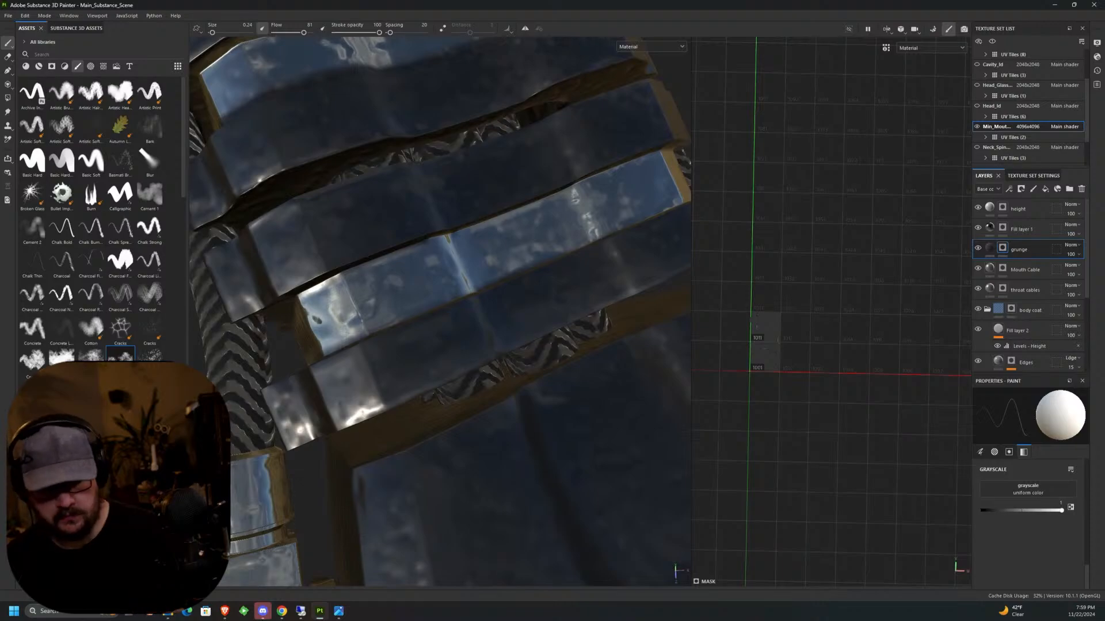
# Move the grunge layer to the top of the layer stack and brush grunge onto the first shiny plate behind the head.
pyautogui.moveTo(1025, 252); pyautogui.dragTo(1019, 204)
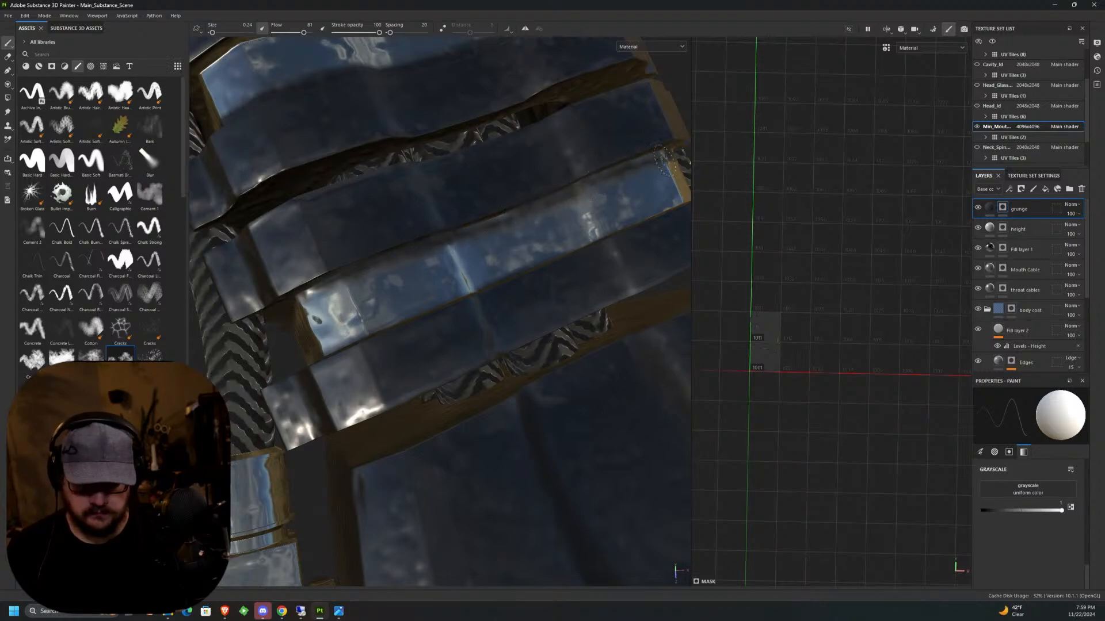
pyautogui.keyDown('alt'); pyautogui.moveTo(608, 224); pyautogui.dragTo(537, 271); pyautogui.keyUp('alt')
pyautogui.keyDown('alt'); pyautogui.moveTo(295, 247); pyautogui.dragTo(435, 229); pyautogui.keyUp('alt')
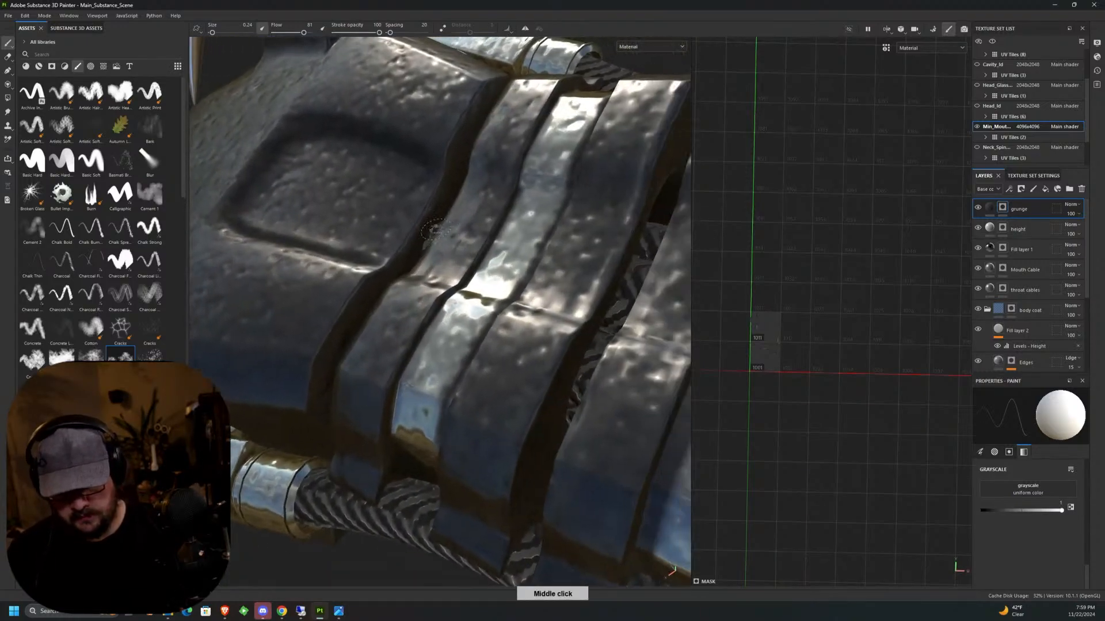
pyautogui.moveTo(442, 314)
pyautogui.mouseDown()
pyautogui.moveTo(485, 256)
pyautogui.moveTo(570, 87)
pyautogui.moveTo(518, 256)
pyautogui.moveTo(654, 165)
pyautogui.moveTo(623, 276)
pyautogui.mouseUp()
pyautogui.scroll(-5, 511, 401)
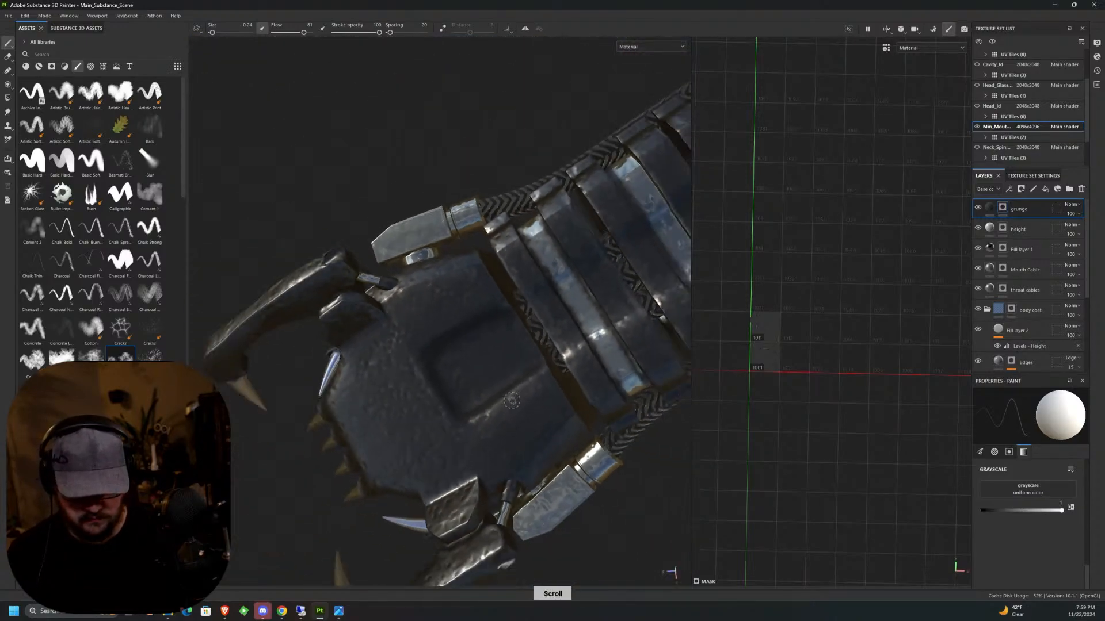
# Paint grunge into the mask along the second shiny neck plate behind the head.
pyautogui.scroll(-4, 511, 400)
pyautogui.keyDown('alt'); pyautogui.moveTo(505, 428); pyautogui.dragTo(437, 406, button='middle'); pyautogui.keyUp('alt')
pyautogui.keyDown('alt'); pyautogui.moveTo(437, 357); pyautogui.dragTo(570, 292); pyautogui.keyUp('alt')
pyautogui.keyDown('alt'); pyautogui.moveTo(570, 293); pyautogui.dragTo(586, 295, button='middle'); pyautogui.keyUp('alt')
pyautogui.keyDown('alt'); pyautogui.moveTo(587, 295); pyautogui.dragTo(644, 288); pyautogui.keyUp('alt')
pyautogui.scroll(5, 501, 326)
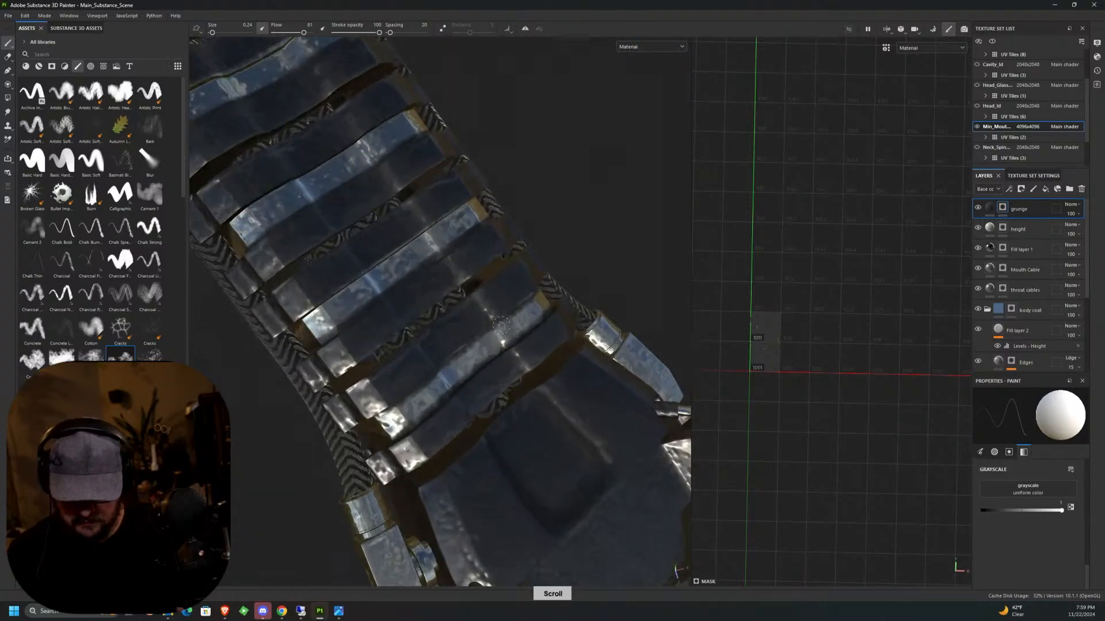
pyautogui.scroll(2, 502, 325)
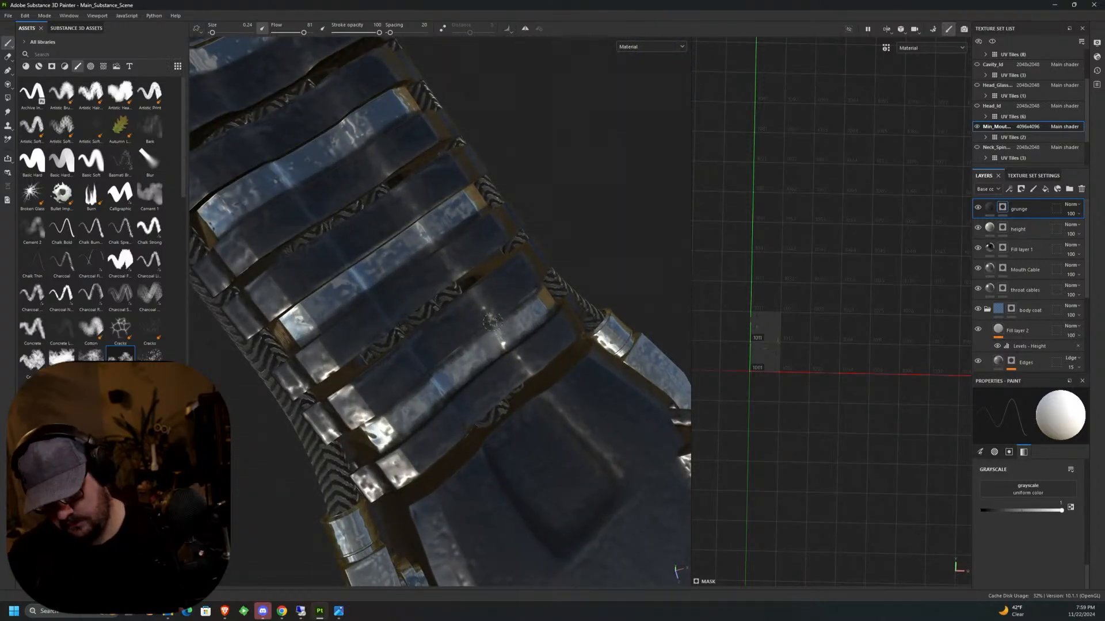
pyautogui.keyDown('alt'); pyautogui.moveTo(492, 322); pyautogui.dragTo(362, 333); pyautogui.keyUp('alt')
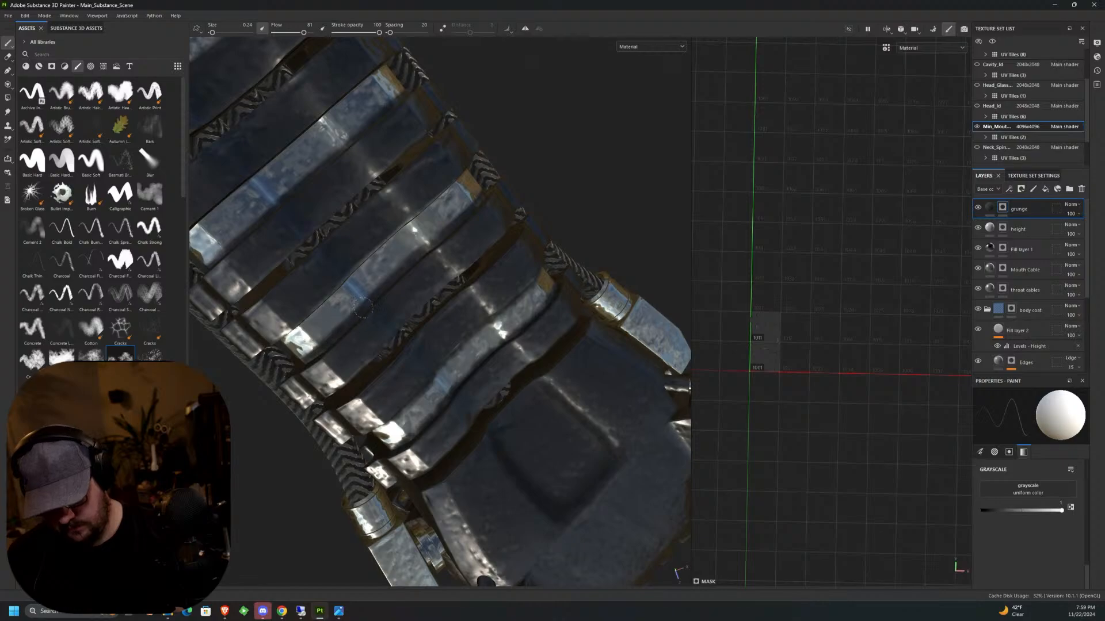
pyautogui.keyDown('alt'); pyautogui.moveTo(472, 217); pyautogui.dragTo(292, 253); pyautogui.keyUp('alt')
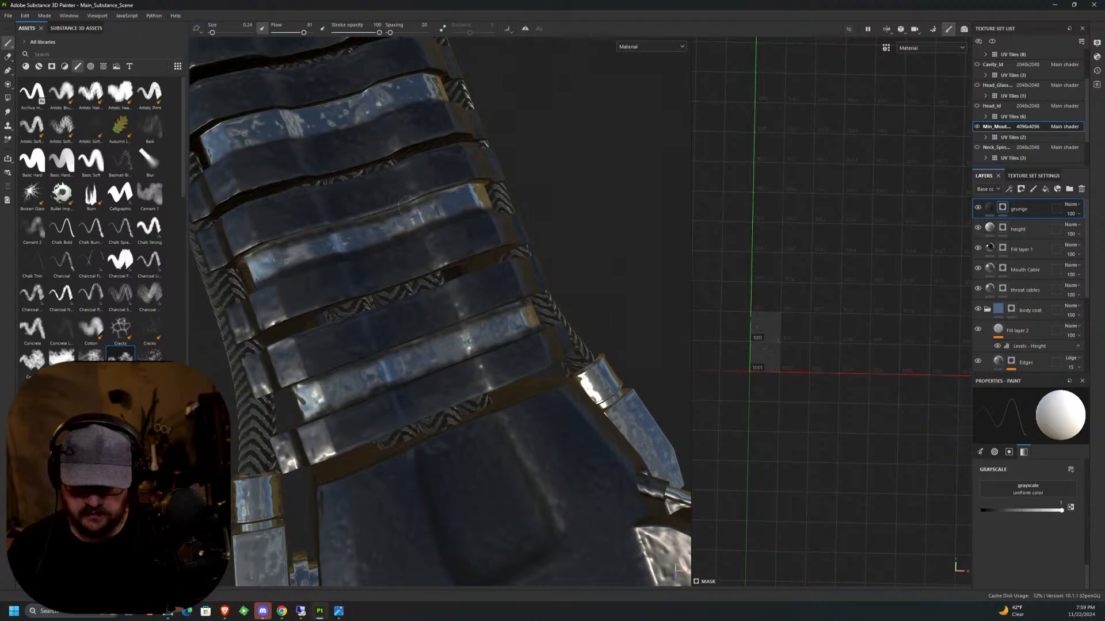
# Brush grunge into the mask along the shiny plates midway down the neck.
pyautogui.keyDown('alt'); pyautogui.moveTo(455, 191); pyautogui.dragTo(351, 334); pyautogui.keyUp('alt')
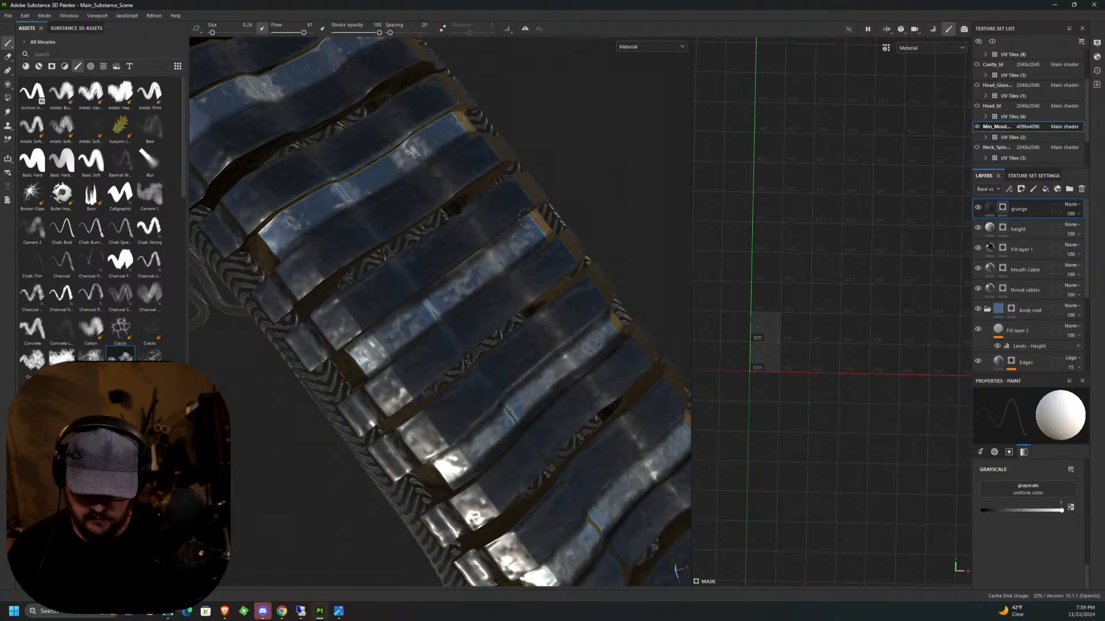
pyautogui.keyDown('alt'); pyautogui.moveTo(525, 217); pyautogui.dragTo(520, 310); pyautogui.keyUp('alt')
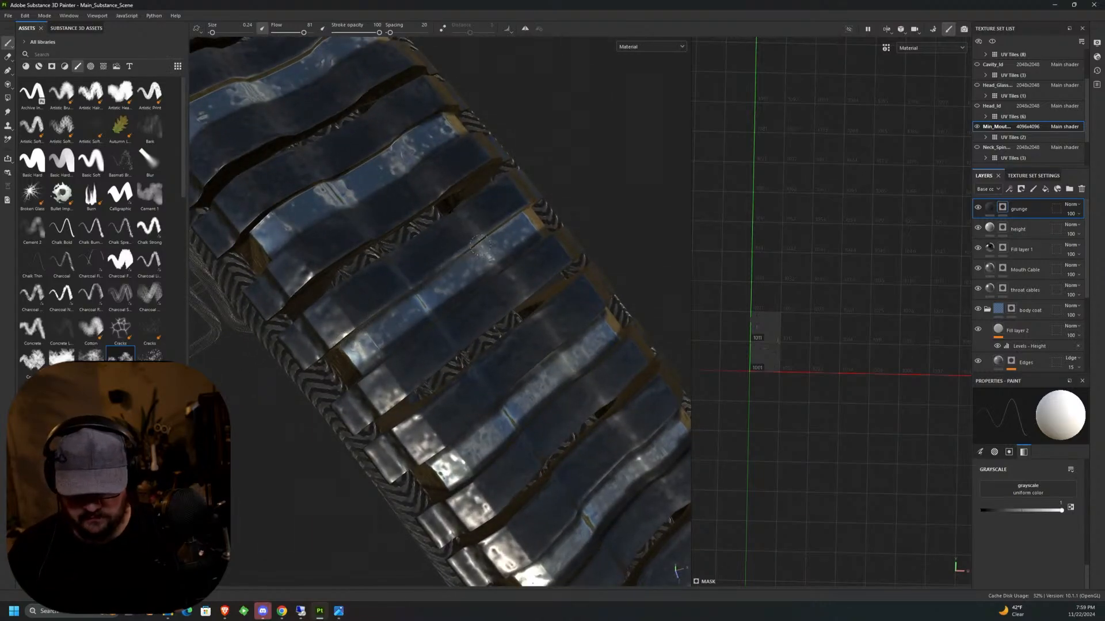
pyautogui.moveTo(403, 290); pyautogui.dragTo(435, 305, button='middle')
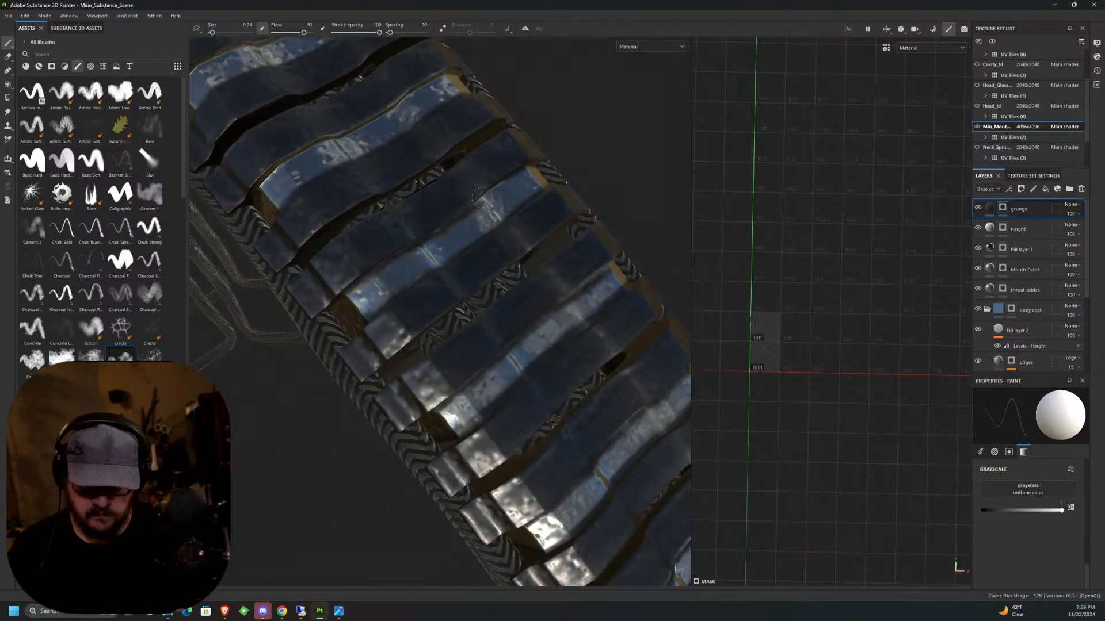
pyautogui.moveTo(500, 175); pyautogui.dragTo(519, 220, button='middle')
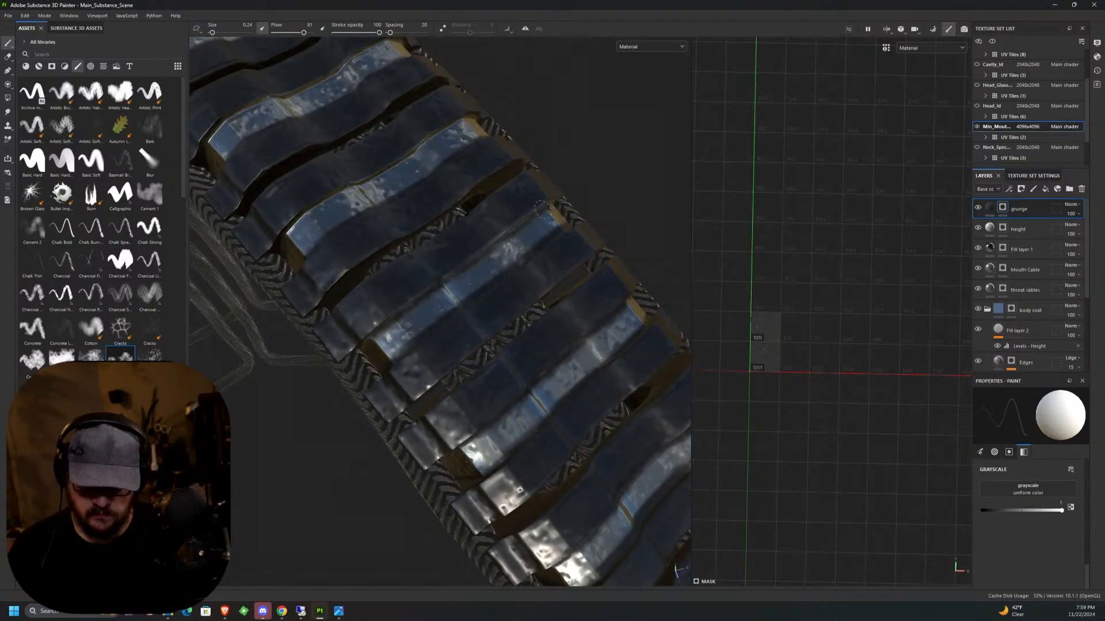
pyautogui.moveTo(546, 208); pyautogui.dragTo(578, 306, button='middle')
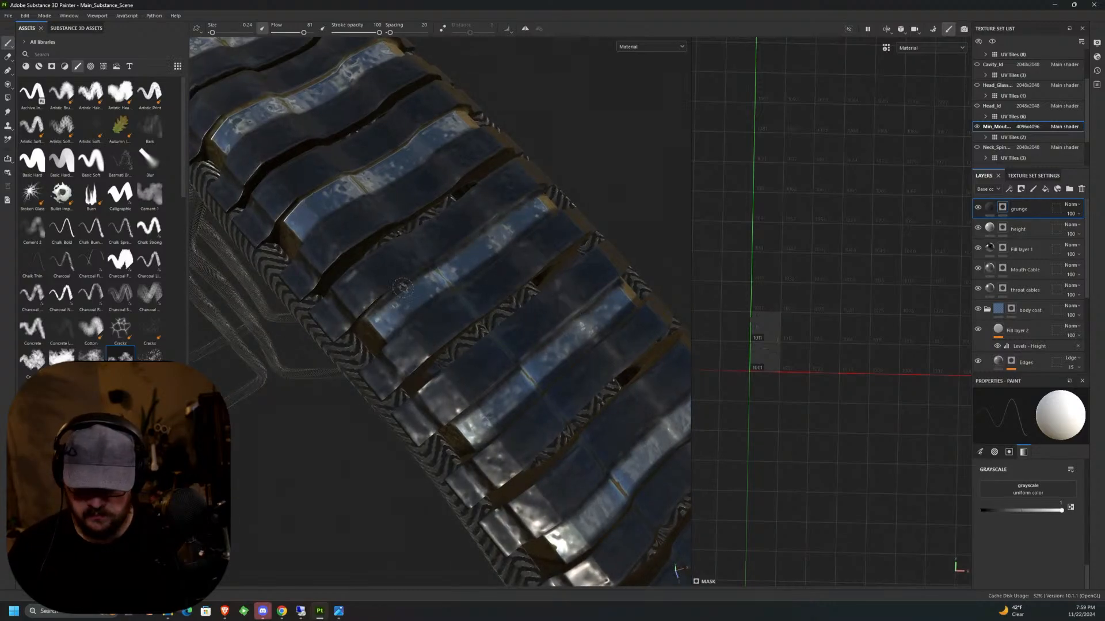
pyautogui.moveTo(405, 269); pyautogui.dragTo(410, 338, button='middle')
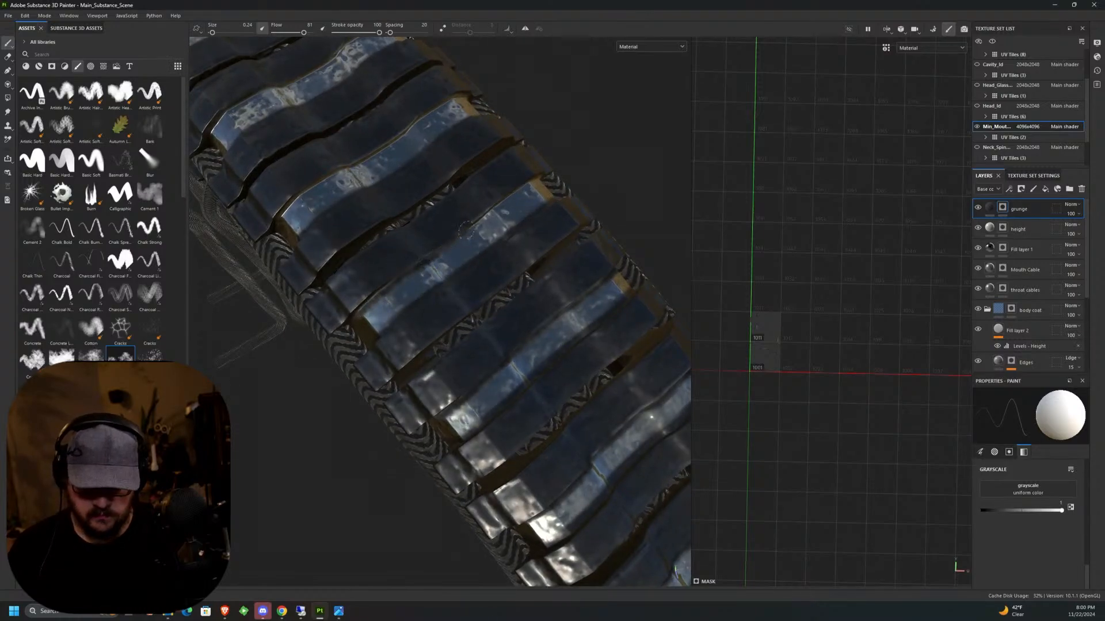
# Extend the grunge over the remaining shiny neck plates towards the socket at the neck's base.
pyautogui.moveTo(509, 254); pyautogui.dragTo(532, 282, button='middle')
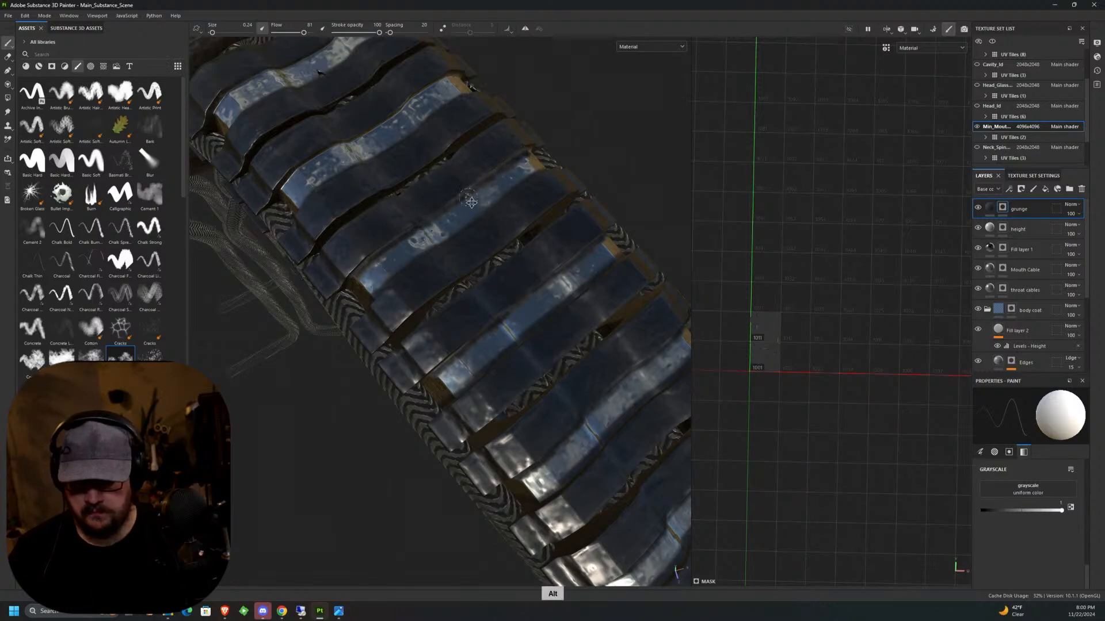
pyautogui.keyDown('alt'); pyautogui.moveTo(472, 193); pyautogui.dragTo(560, 310, button='middle'); pyautogui.keyUp('alt')
pyautogui.keyDown('alt'); pyautogui.moveTo(528, 318); pyautogui.dragTo(417, 357); pyautogui.keyUp('alt')
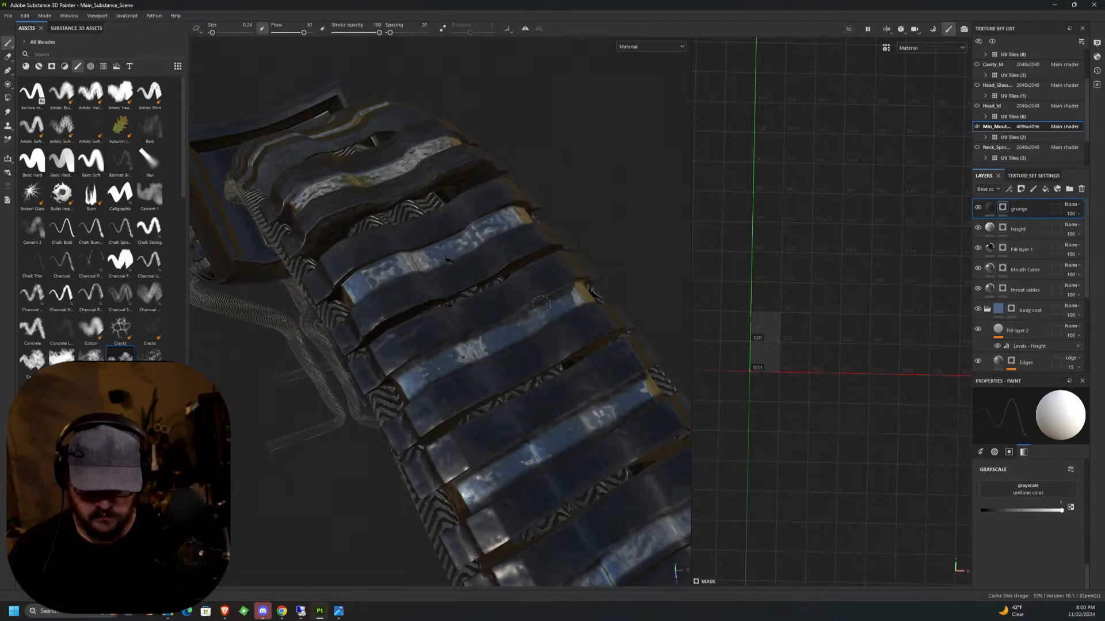
pyautogui.moveTo(448, 260); pyautogui.dragTo(521, 281, button='middle')
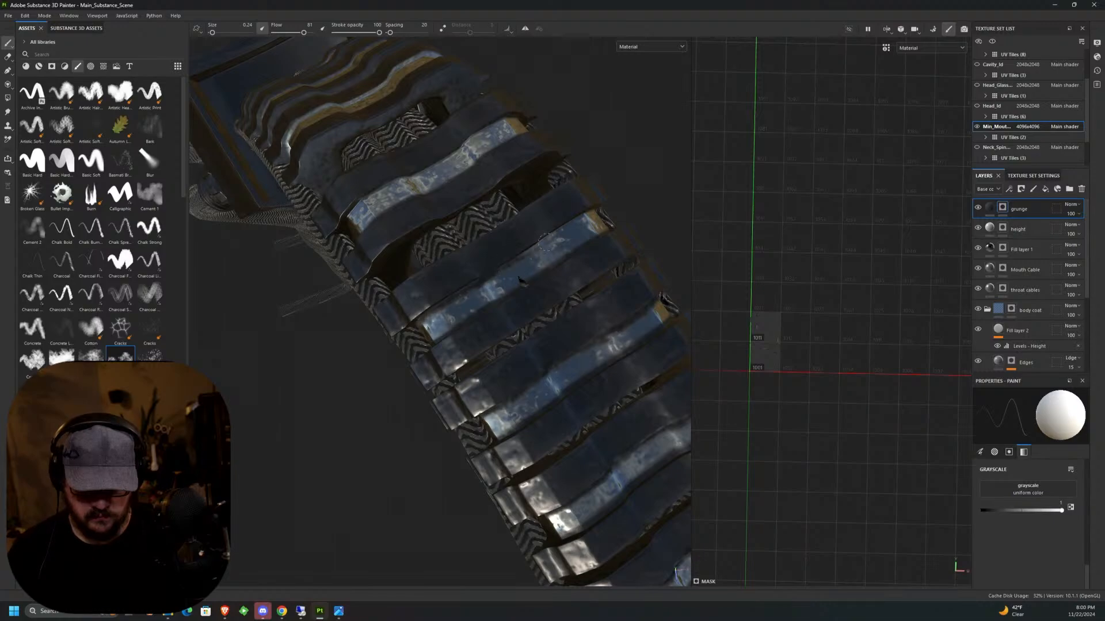
pyautogui.keyDown('alt'); pyautogui.moveTo(520, 280); pyautogui.dragTo(657, 373); pyautogui.keyUp('alt')
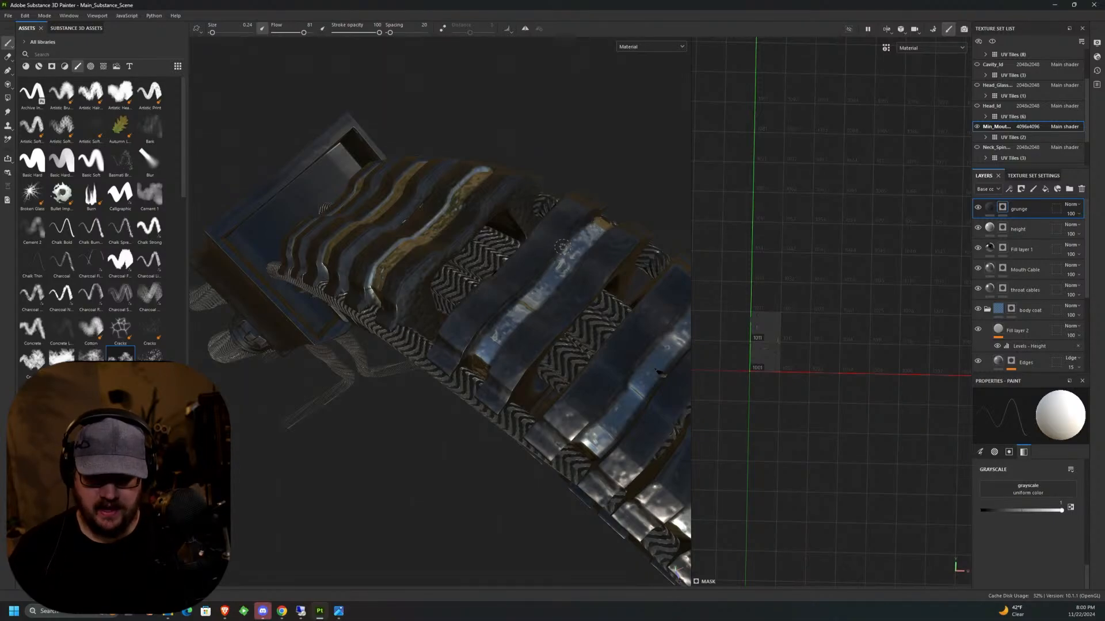
pyautogui.moveTo(561, 247); pyautogui.dragTo(508, 264, button='middle')
pyautogui.scroll(-5, 552, 385)
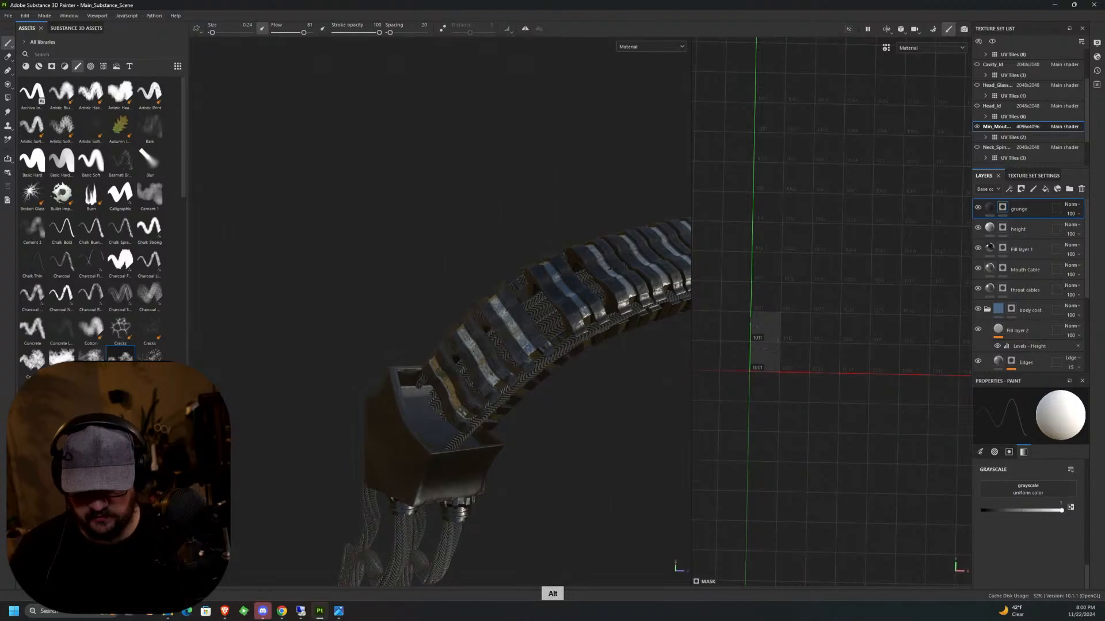
# Paint grunge onto the collar and body of the shiny cable connector beside the head.
pyautogui.keyDown('alt'); pyautogui.moveTo(553, 385); pyautogui.dragTo(512, 345); pyautogui.keyUp('alt')
pyautogui.keyDown('alt'); pyautogui.moveTo(512, 345); pyautogui.dragTo(345, 328, button='middle'); pyautogui.keyUp('alt')
pyautogui.moveTo(553, 403); pyautogui.dragTo(637, 184, button='middle')
pyautogui.scroll(6, 531, 318)
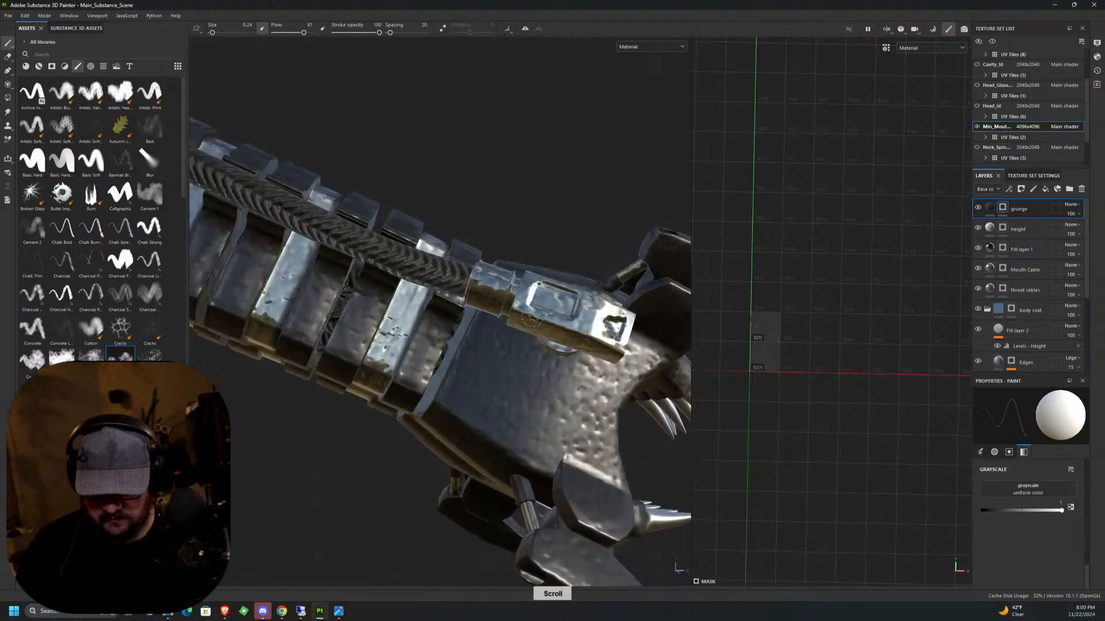
pyautogui.moveTo(475, 270); pyautogui.dragTo(453, 314, button='middle')
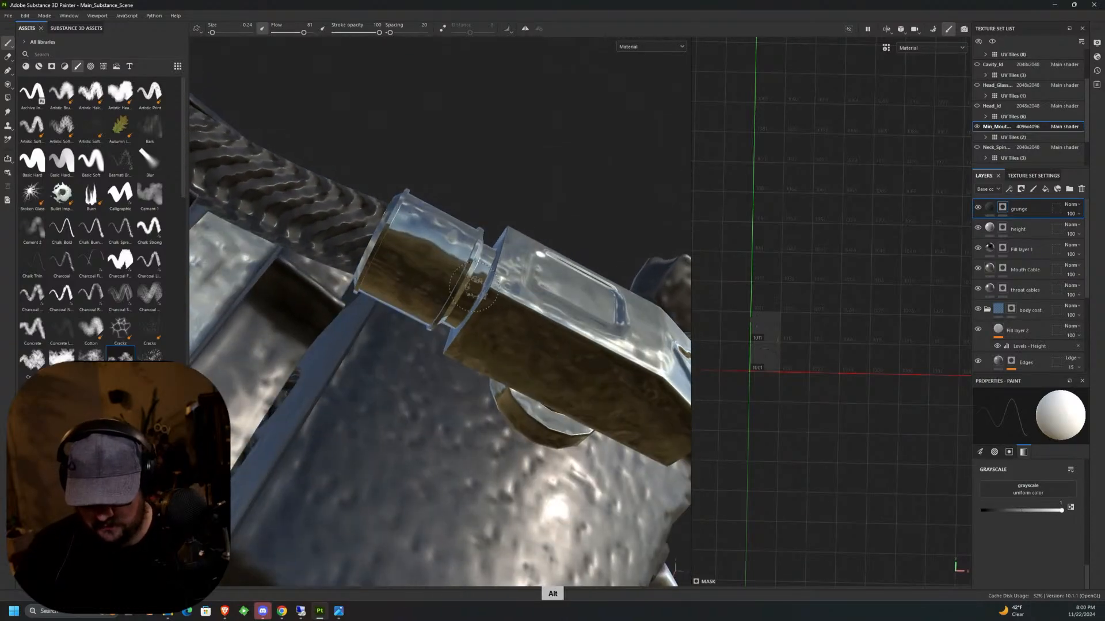
pyautogui.moveTo(489, 253)
pyautogui.mouseDown(button='middle')
pyautogui.moveTo(515, 236)
pyautogui.moveTo(511, 210)
pyautogui.moveTo(467, 255)
pyautogui.mouseUp(button='middle')
pyautogui.scroll(-10, 592, 308)
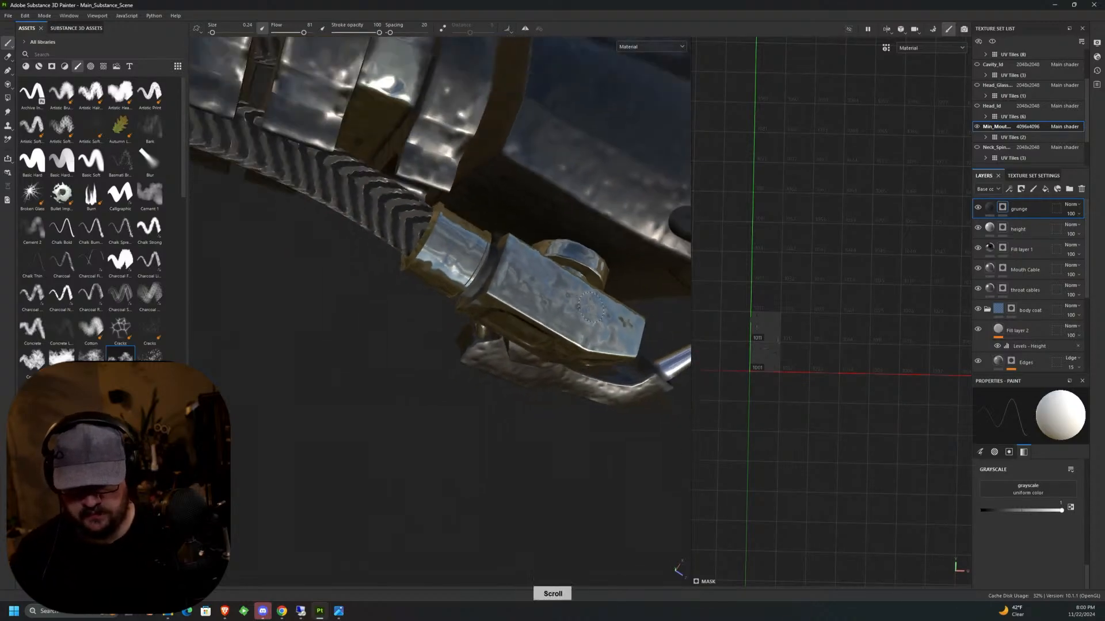
# Paint grunge over the collar and faces of the matching cable connector on the opposite side of the head.
pyautogui.keyDown('alt'); pyautogui.moveTo(581, 299); pyautogui.dragTo(351, 288); pyautogui.keyUp('alt')
pyautogui.keyDown('alt'); pyautogui.moveTo(553, 333); pyautogui.dragTo(397, 254, button='middle'); pyautogui.keyUp('alt')
pyautogui.scroll(7, 411, 267)
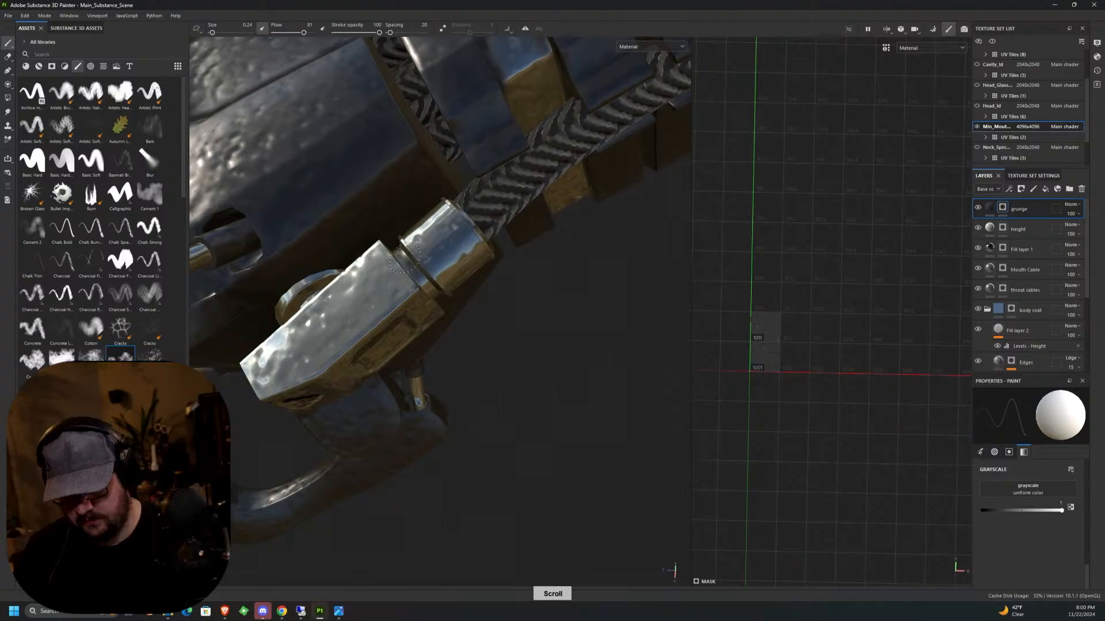
pyautogui.keyDown('alt'); pyautogui.moveTo(405, 258); pyautogui.dragTo(446, 311); pyautogui.keyUp('alt')
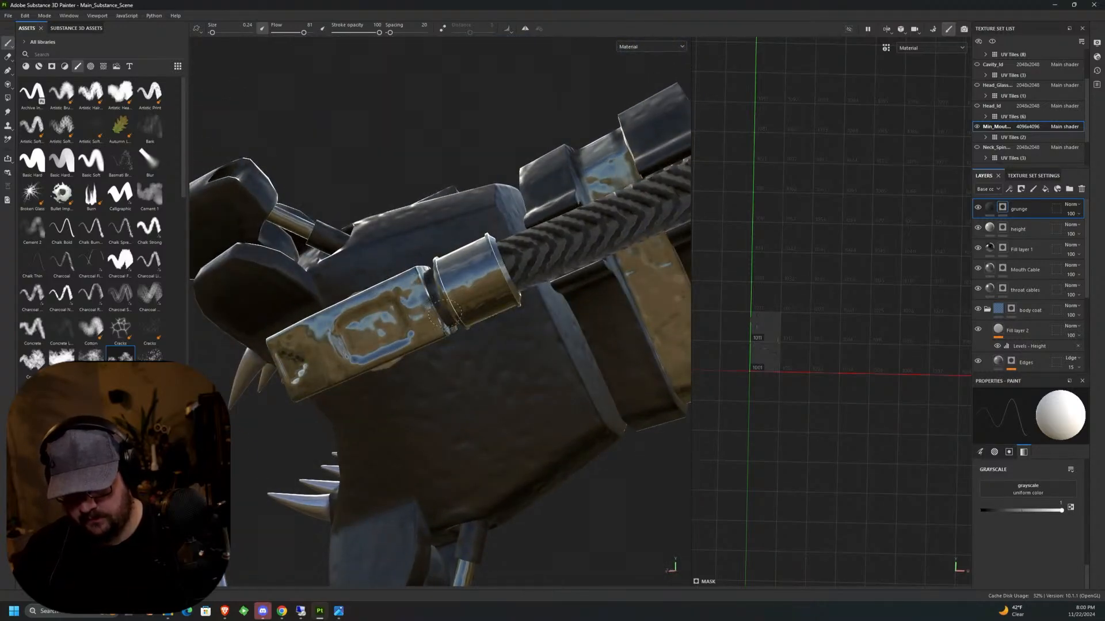
pyautogui.keyDown('alt'); pyautogui.moveTo(446, 314); pyautogui.dragTo(440, 285, button='middle'); pyautogui.keyUp('alt')
pyautogui.keyDown('alt'); pyautogui.moveTo(456, 292); pyautogui.dragTo(544, 273); pyautogui.keyUp('alt')
pyautogui.scroll(3, 470, 225)
pyautogui.keyDown('alt'); pyautogui.moveTo(470, 224); pyautogui.dragTo(496, 223); pyautogui.keyUp('alt')
# Lower the brush flow to 18 and brush lighter grunge around the recessed panel of the cable connector.
pyautogui.moveTo(303, 32); pyautogui.dragTo(299, 35)
pyautogui.moveTo(440, 218)
pyautogui.mouseDown()
pyautogui.moveTo(449, 237)
pyautogui.moveTo(440, 202)
pyautogui.moveTo(524, 159)
pyautogui.moveTo(538, 193)
pyautogui.moveTo(486, 244)
pyautogui.moveTo(384, 264)
pyautogui.moveTo(321, 250)
pyautogui.moveTo(443, 328)
pyautogui.moveTo(510, 303)
pyautogui.moveTo(494, 335)
pyautogui.moveTo(598, 348)
pyautogui.moveTo(609, 386)
pyautogui.moveTo(593, 328)
pyautogui.mouseUp()
pyautogui.scroll(10, 506, 320)
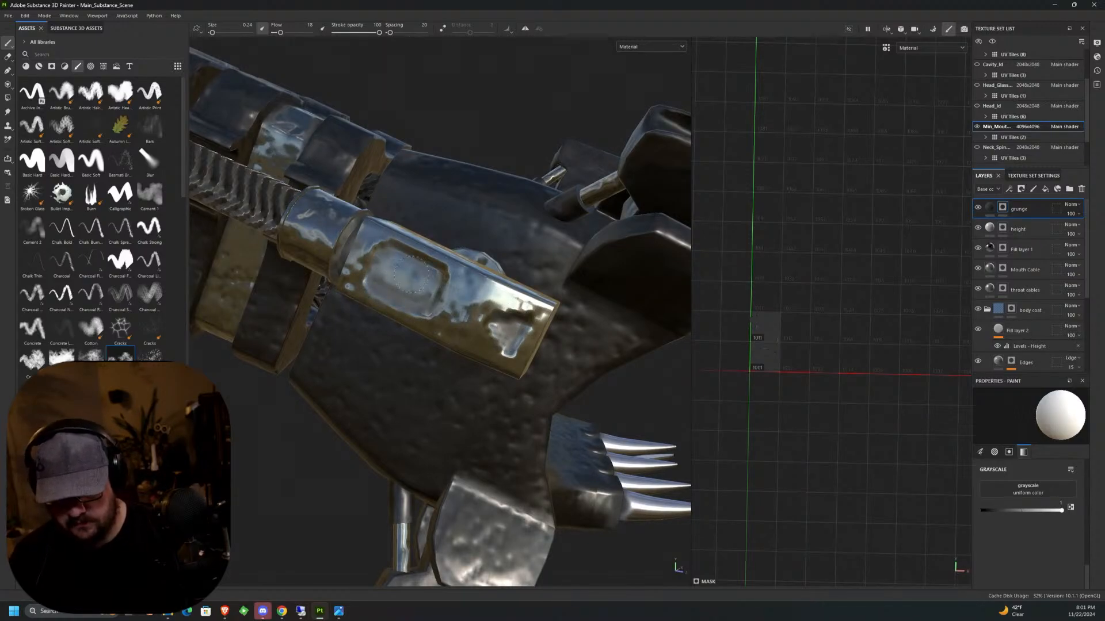
pyautogui.scroll(-5, 419, 326)
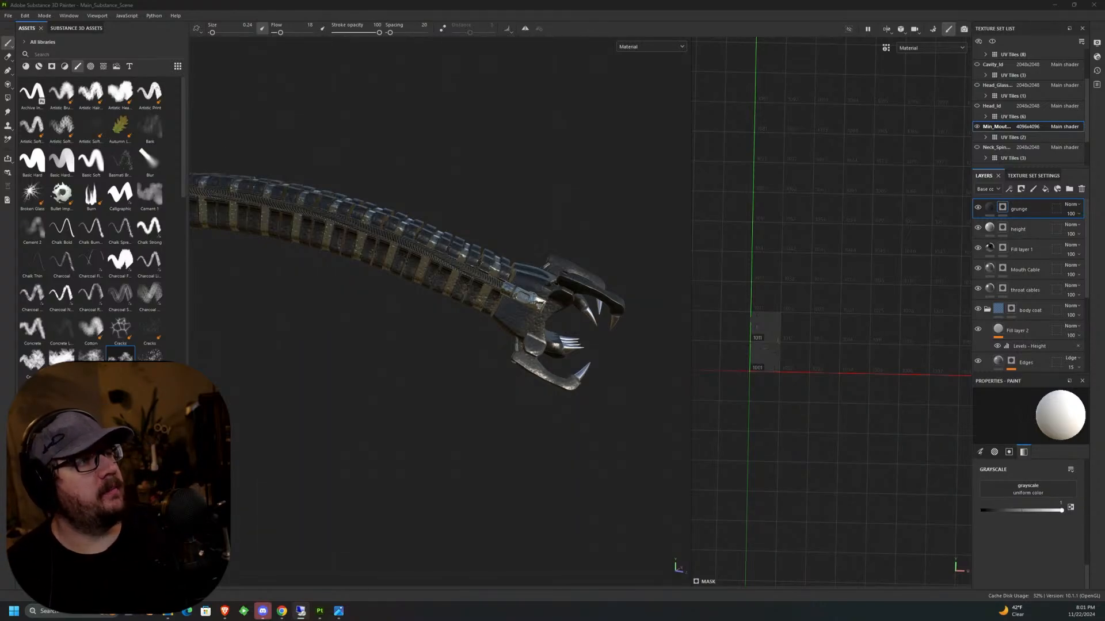
# Select the mask of the height layer for painting and list the alphas in the asset library.
pyautogui.keyDown('alt'); pyautogui.moveTo(535, 384); pyautogui.dragTo(299, 351); pyautogui.keyUp('alt')
pyautogui.keyDown('alt'); pyautogui.moveTo(311, 351); pyautogui.dragTo(253, 259, button='middle'); pyautogui.keyUp('alt')
pyautogui.keyDown('alt'); pyautogui.moveTo(581, 221); pyautogui.dragTo(639, 262); pyautogui.keyUp('alt')
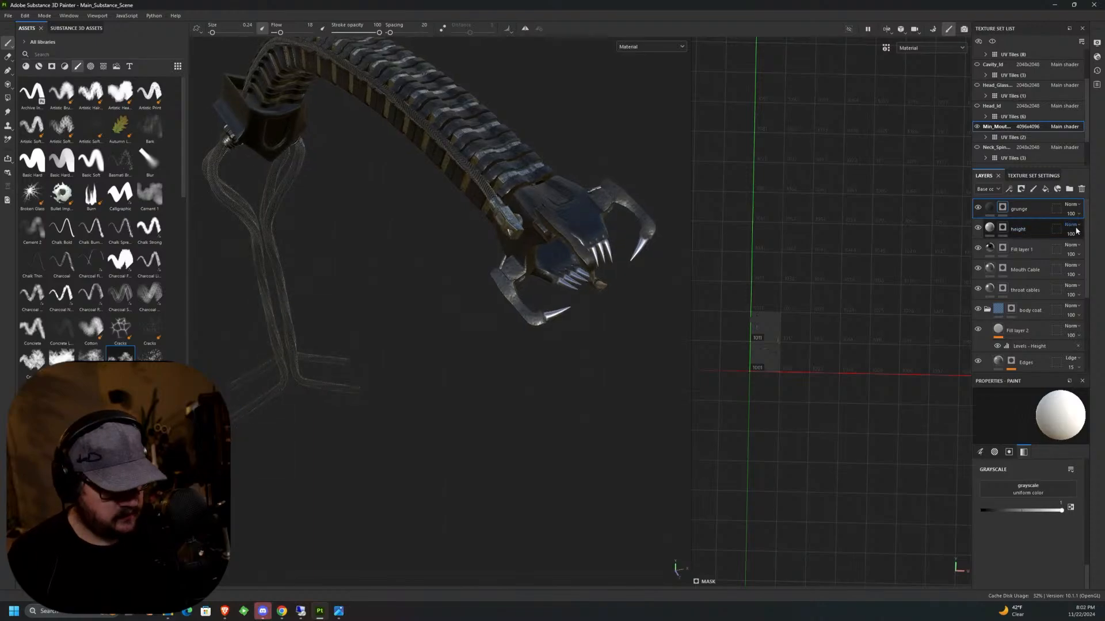
pyautogui.click(1022, 230)
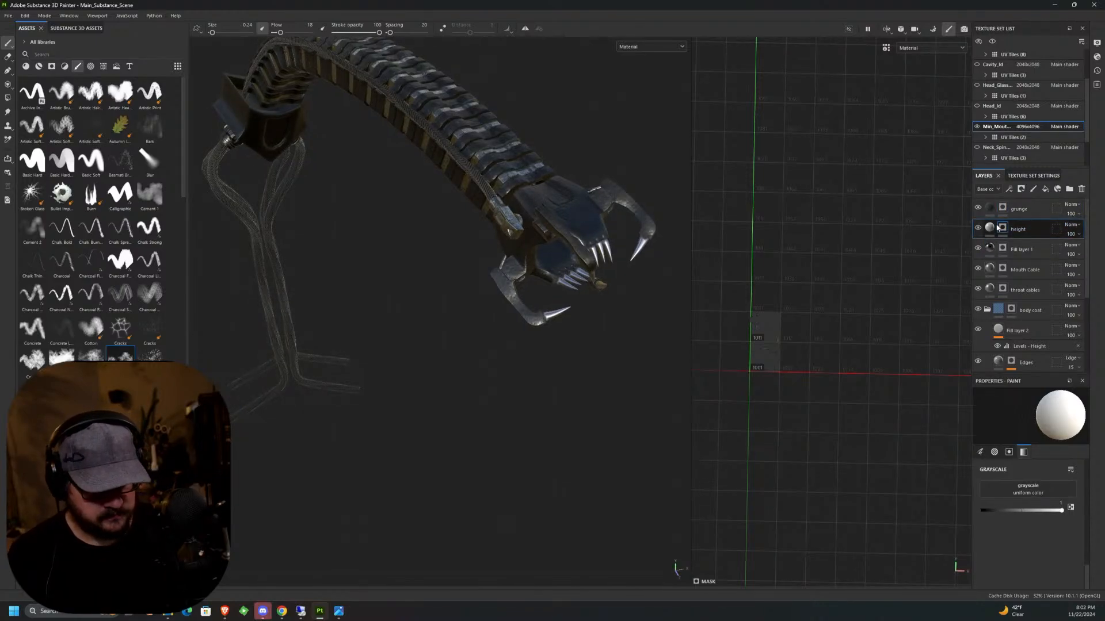
pyautogui.click(91, 66)
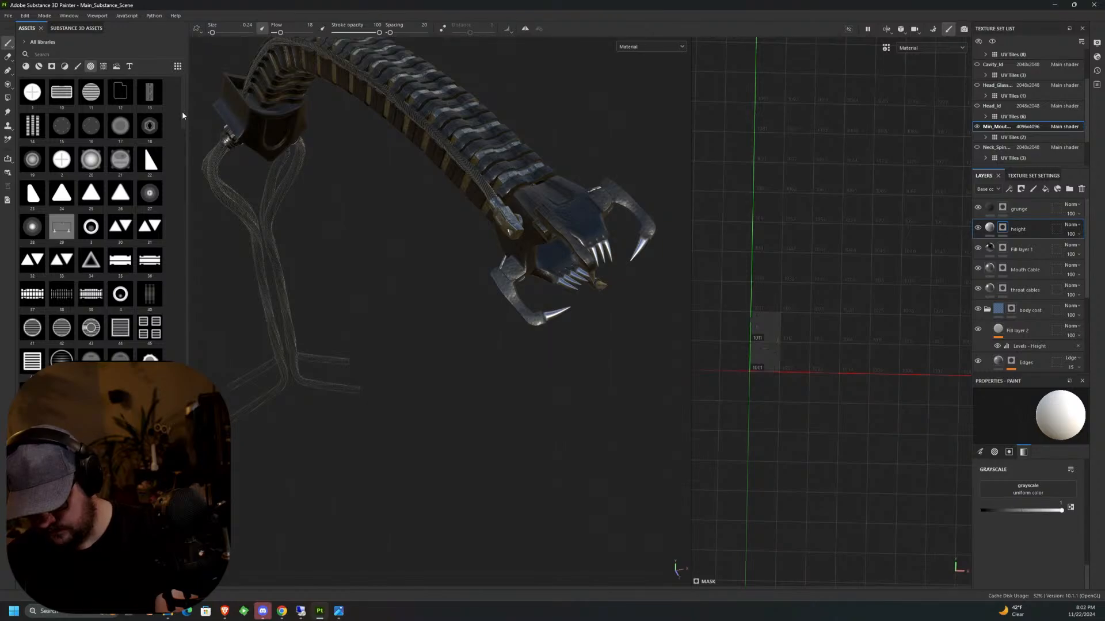
# Try stamping the hexagonal alpha 18 on an upper jaw hinge, raise the brush flow to 100 and undo the test stamps.
pyautogui.scroll(8, 586, 200)
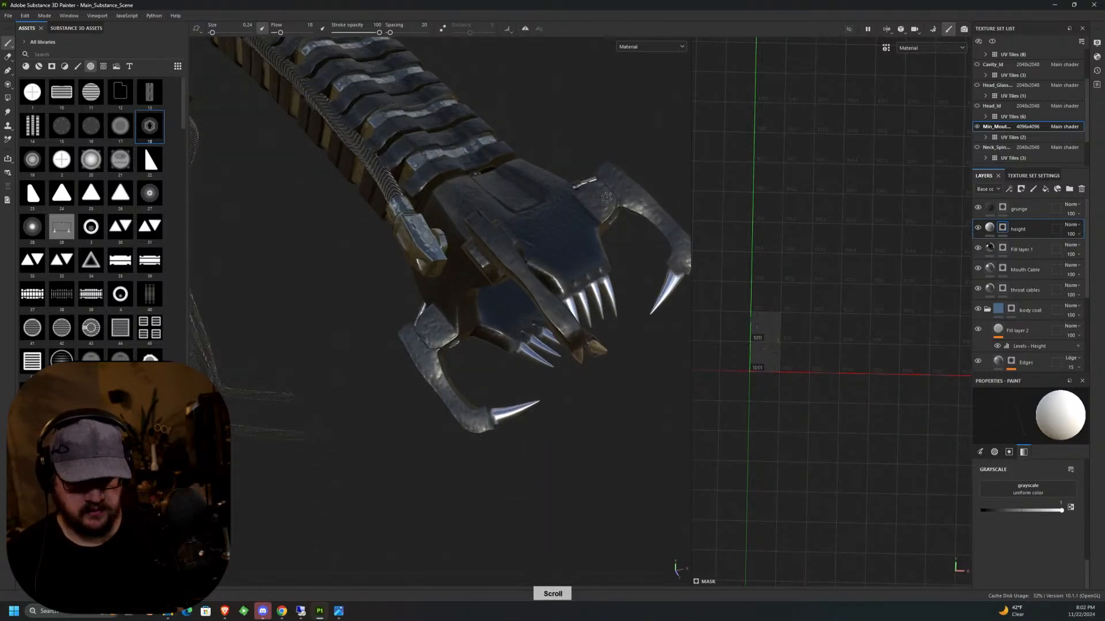
pyautogui.keyDown('ctrl'); pyautogui.moveTo(586, 201); pyautogui.dragTo(587, 201, button='right'); pyautogui.keyUp('ctrl')
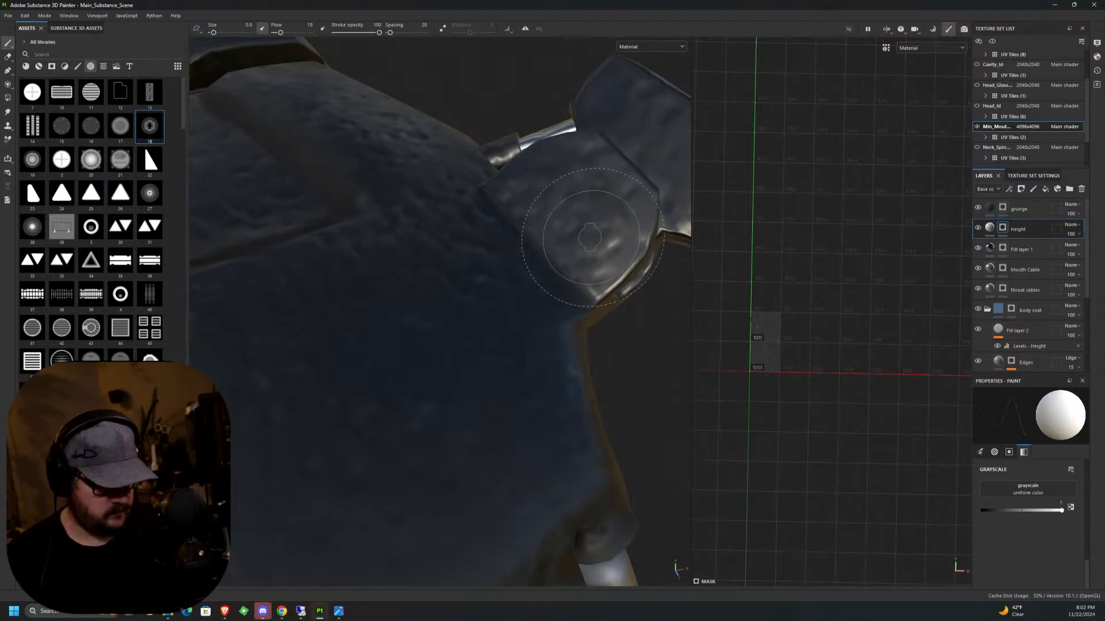
pyautogui.click(581, 208)
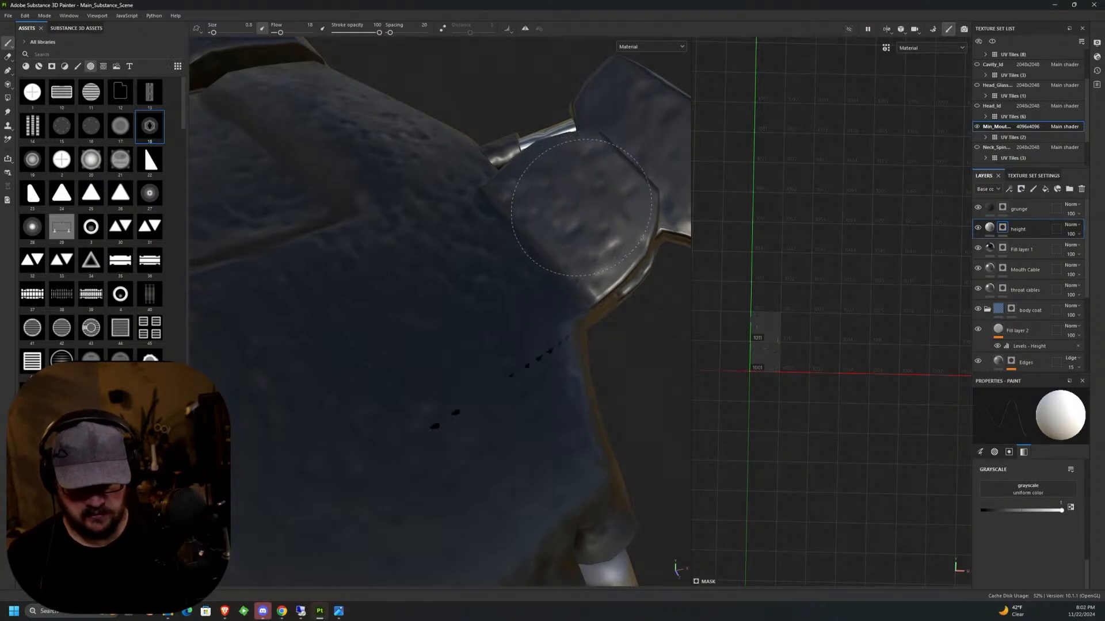
pyautogui.hotkey('ctrl', 'z')
pyautogui.moveTo(280, 32); pyautogui.dragTo(325, 35)
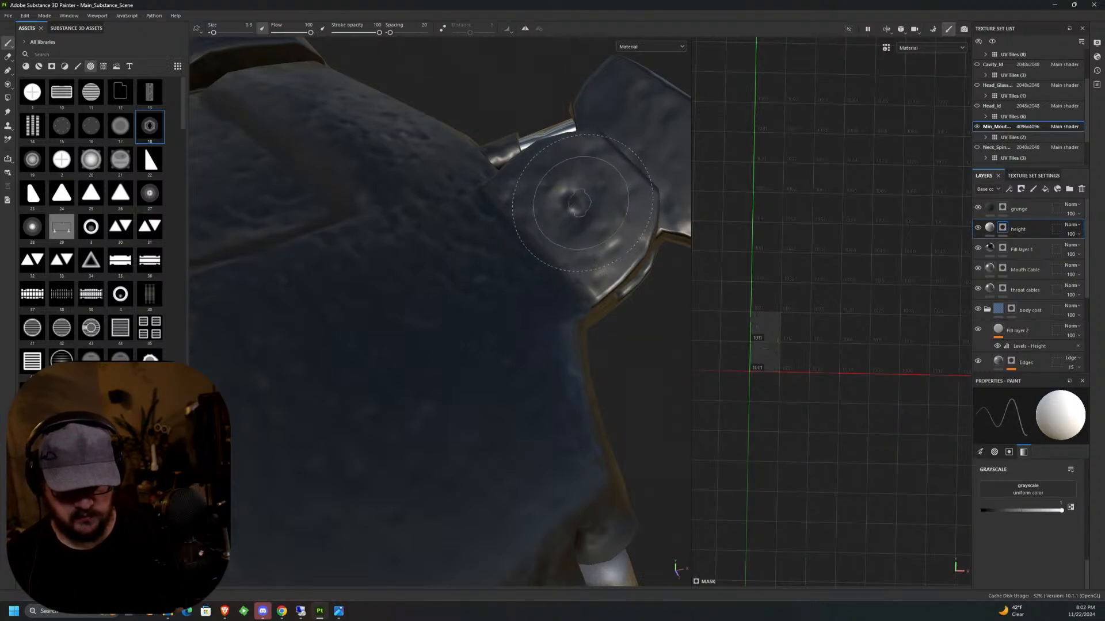
pyautogui.hotkey('ctrl', 'z')
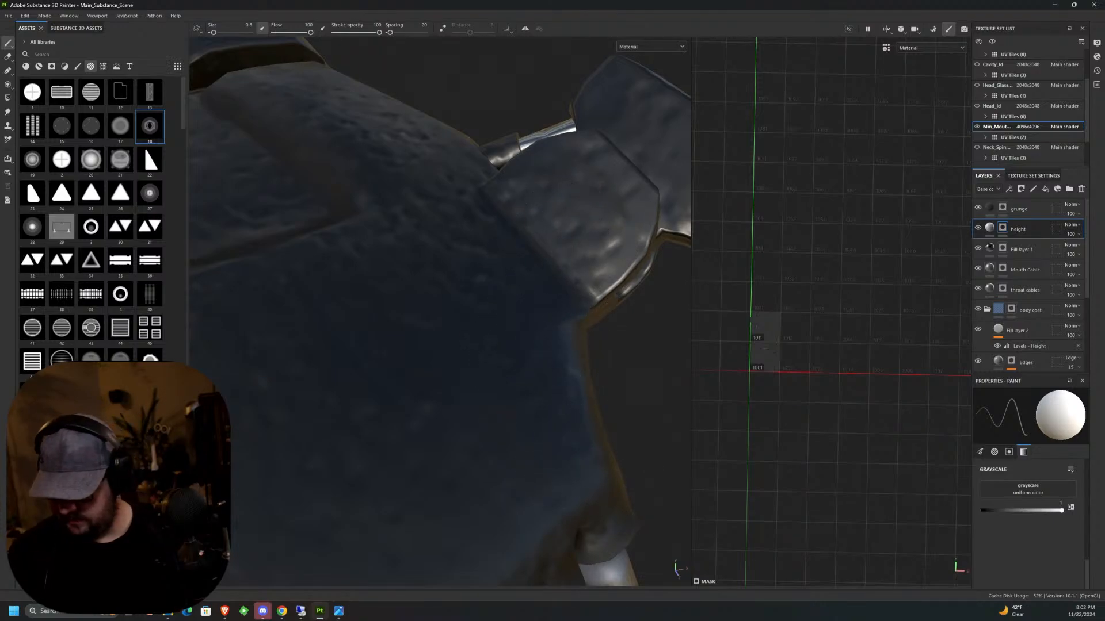
# Stamp the round alpha 2 as height detail on one upper jaw hinge, and on the opposite one with flow 75.
pyautogui.click(62, 160)
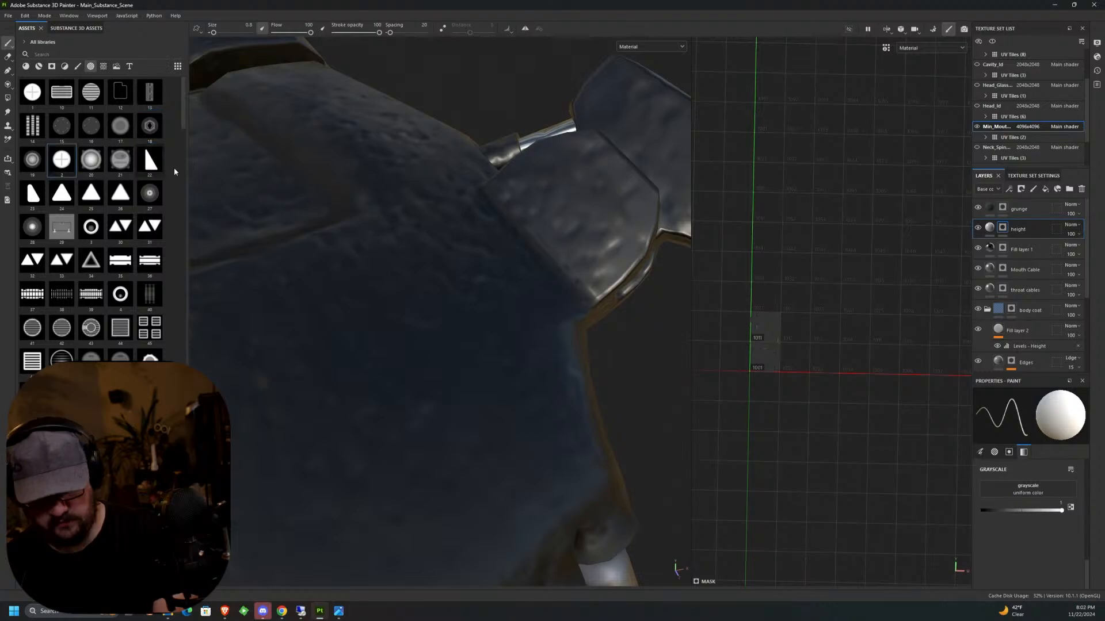
pyautogui.click(575, 199)
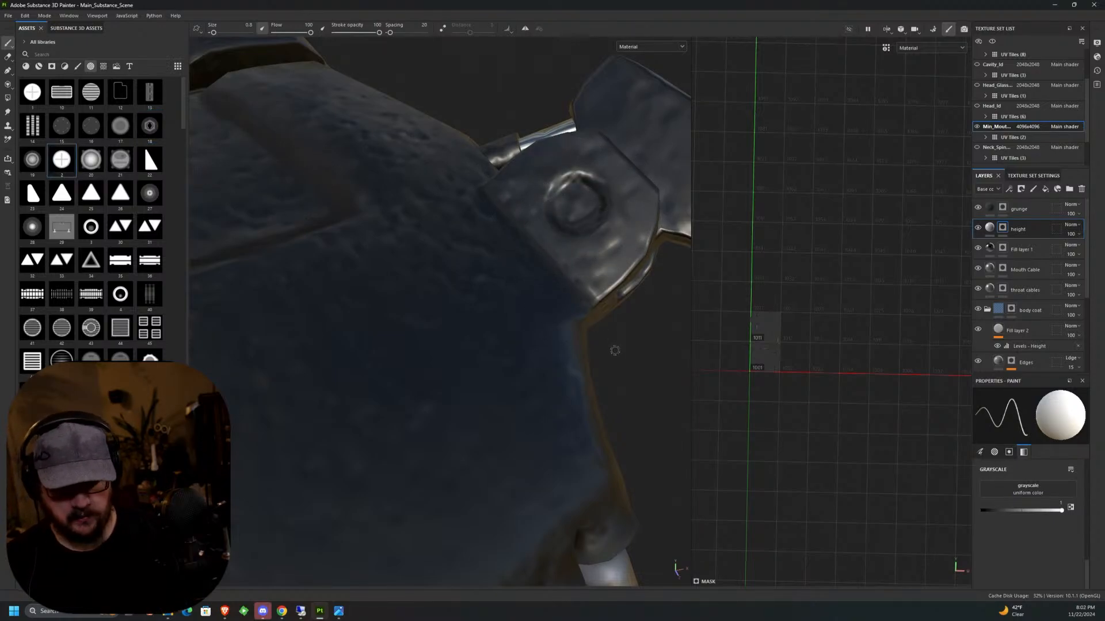
pyautogui.scroll(-5, 614, 350)
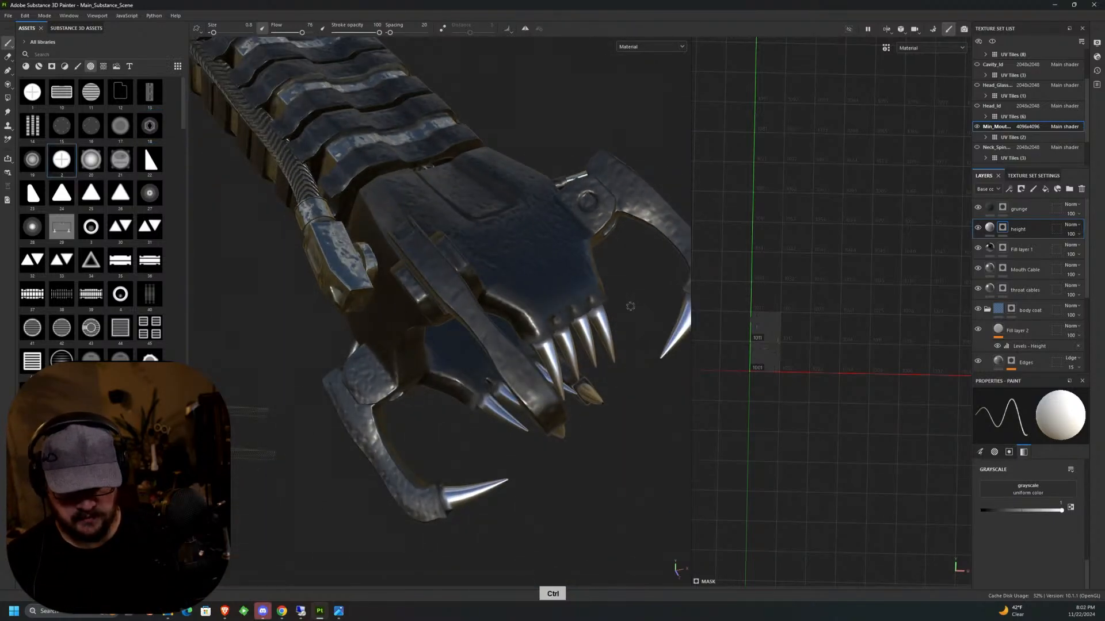
pyautogui.moveTo(630, 306); pyautogui.dragTo(468, 281, button='middle')
pyautogui.scroll(5, 468, 279)
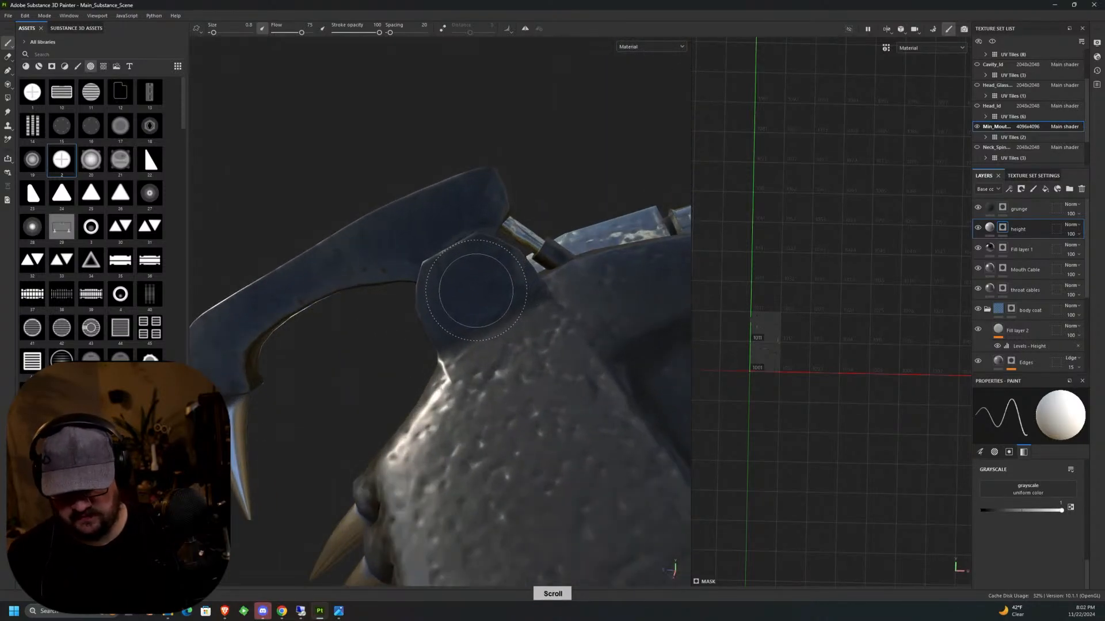
pyautogui.scroll(-5, 477, 293)
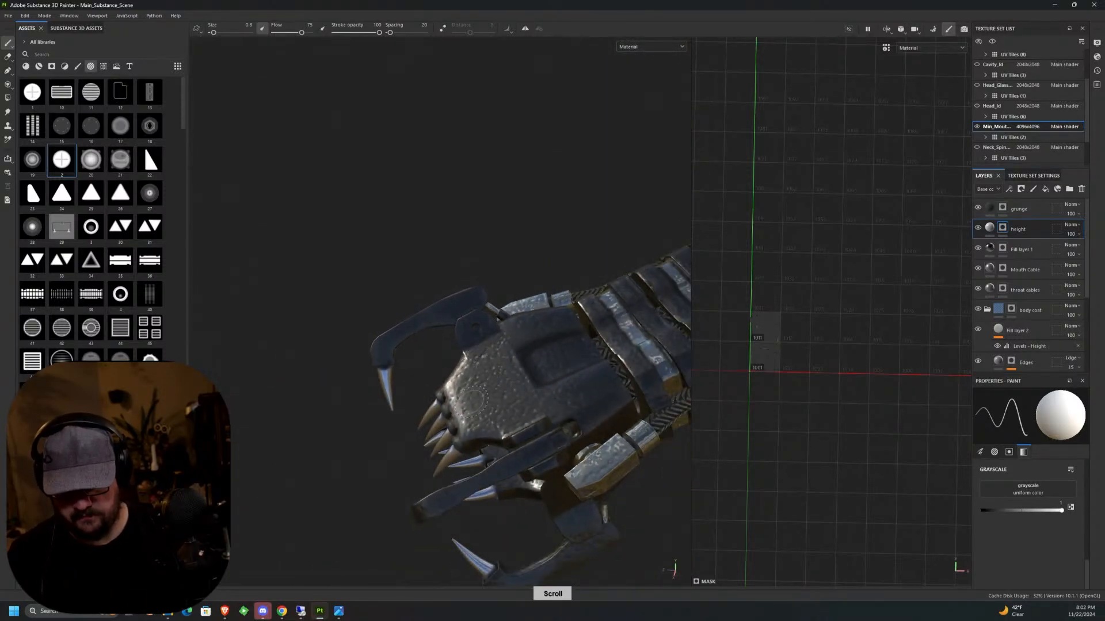
# Stamp the round alpha 2 as height detail on the further jaw hinges around the mouth.
pyautogui.keyDown('alt'); pyautogui.moveTo(472, 404); pyautogui.dragTo(501, 363); pyautogui.keyUp('alt')
pyautogui.keyDown('alt'); pyautogui.moveTo(500, 364); pyautogui.dragTo(581, 253, button='middle'); pyautogui.keyUp('alt')
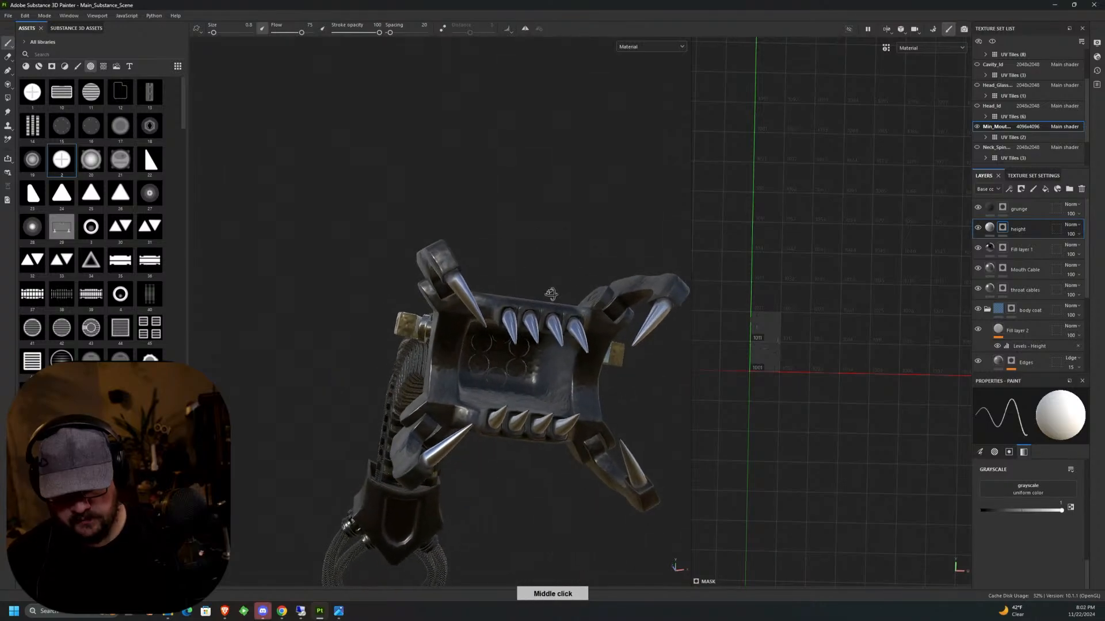
pyautogui.keyDown('alt'); pyautogui.moveTo(581, 253); pyautogui.dragTo(633, 268); pyautogui.keyUp('alt')
pyautogui.scroll(5, 515, 247)
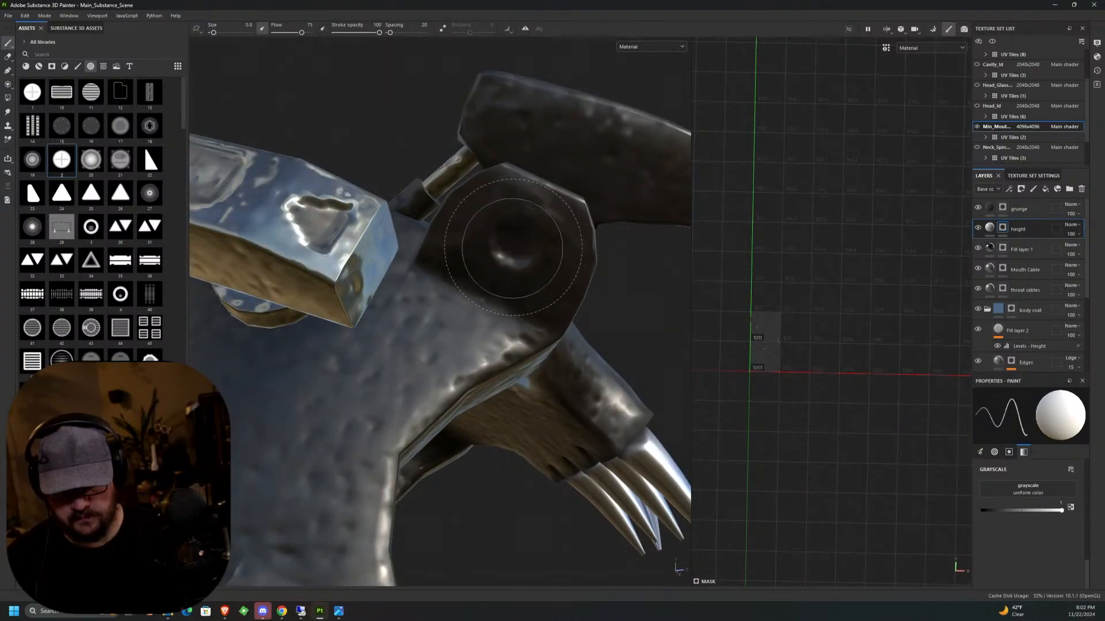
pyautogui.moveTo(571, 259); pyautogui.dragTo(507, 363, button='middle')
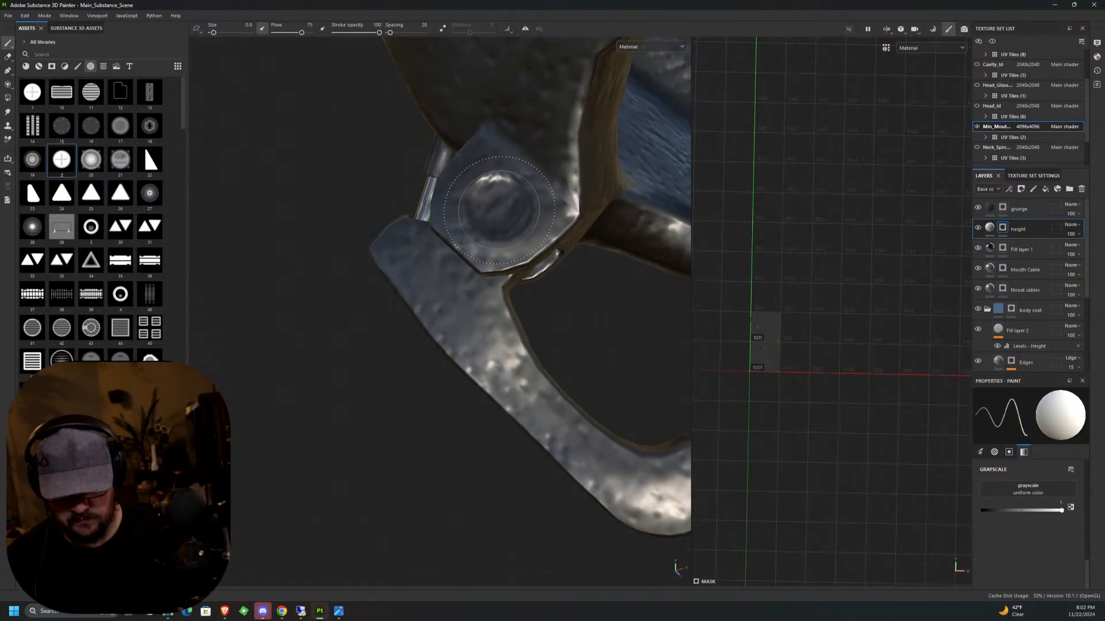
pyautogui.moveTo(499, 210)
pyautogui.mouseDown(button='middle')
pyautogui.moveTo(503, 187)
pyautogui.moveTo(449, 160)
pyautogui.mouseUp(button='middle')
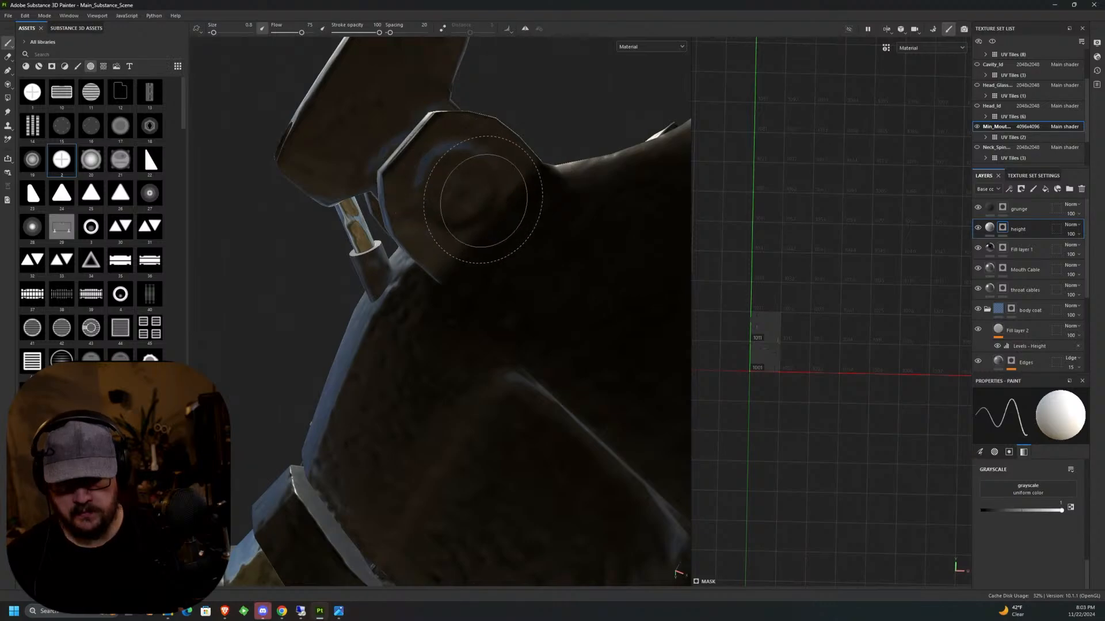
pyautogui.moveTo(484, 200); pyautogui.dragTo(456, 291, button='middle')
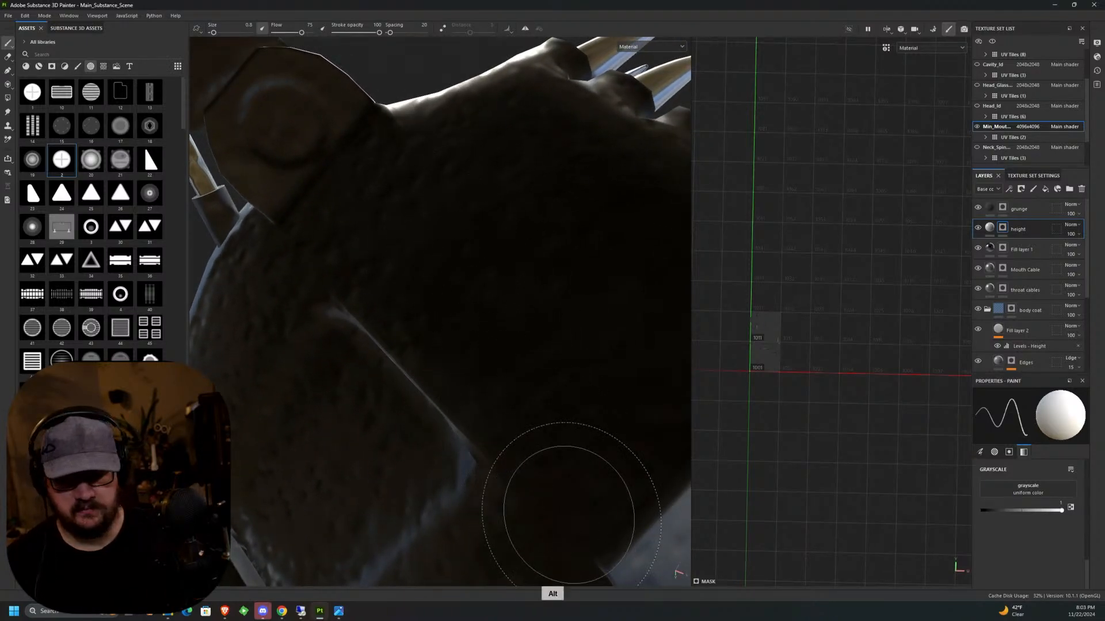
pyautogui.keyDown('alt'); pyautogui.moveTo(569, 514); pyautogui.dragTo(529, 326, button='middle'); pyautogui.keyUp('alt')
pyautogui.scroll(-5, 543, 398)
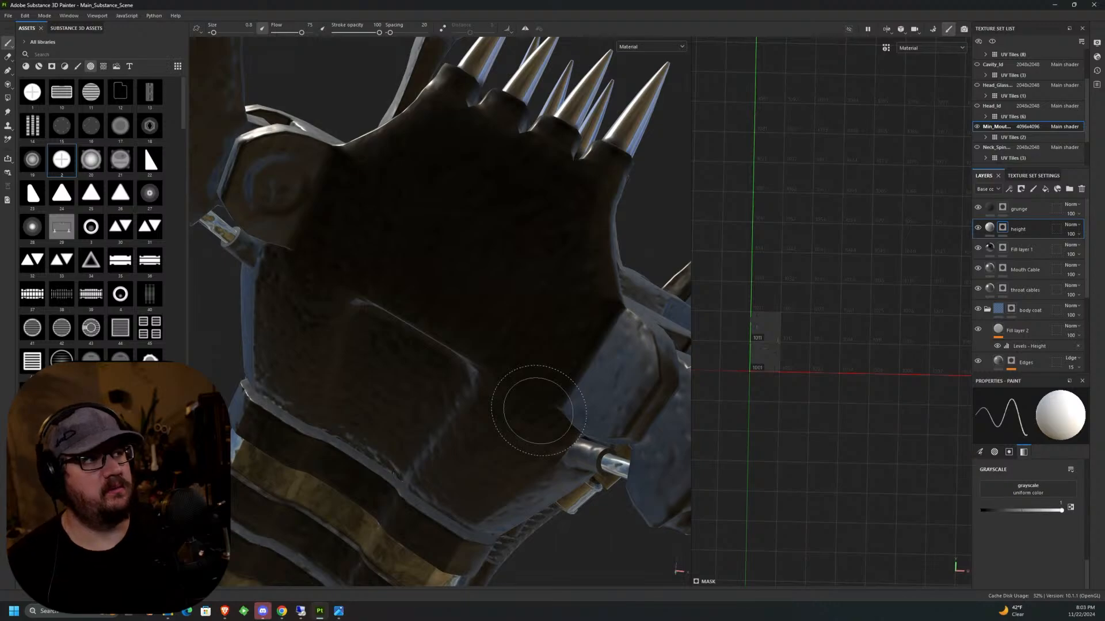
pyautogui.moveTo(538, 410)
pyautogui.keyDown('alt'); pyautogui.mouseDown()
pyautogui.moveTo(347, 366)
pyautogui.moveTo(495, 233)
pyautogui.mouseUp(); pyautogui.keyUp('alt')
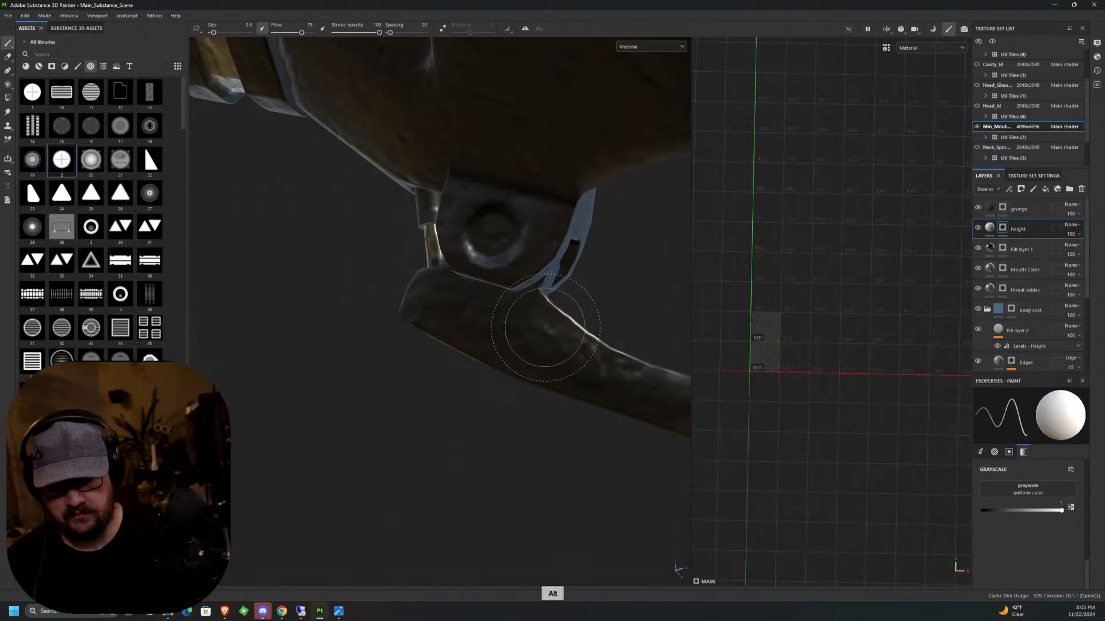
# Stamp the round alpha 2 as height detail on the lower and upper jaw hinges beside the cable connector.
pyautogui.keyDown('alt'); pyautogui.moveTo(538, 320); pyautogui.dragTo(431, 326); pyautogui.keyUp('alt')
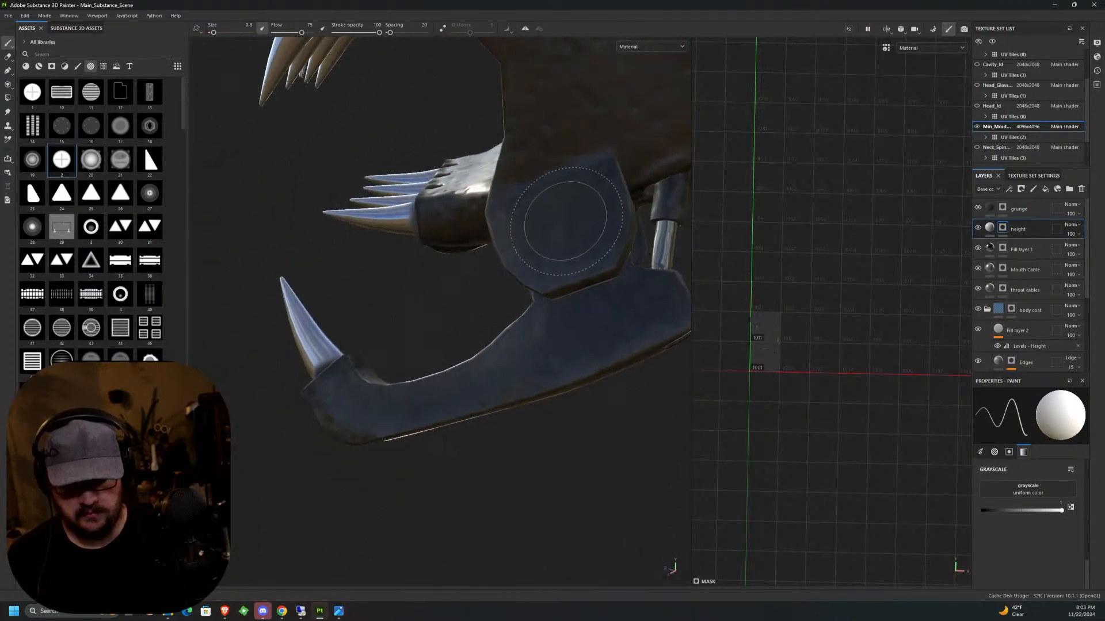
pyautogui.click(566, 223)
pyautogui.keyDown('alt'); pyautogui.moveTo(567, 223); pyautogui.dragTo(587, 230); pyautogui.keyUp('alt')
pyautogui.keyDown('alt'); pyautogui.moveTo(587, 230); pyautogui.dragTo(563, 460, button='middle'); pyautogui.keyUp('alt')
pyautogui.keyDown('alt'); pyautogui.moveTo(561, 345); pyautogui.dragTo(567, 233); pyautogui.keyUp('alt')
pyautogui.click(375, 197)
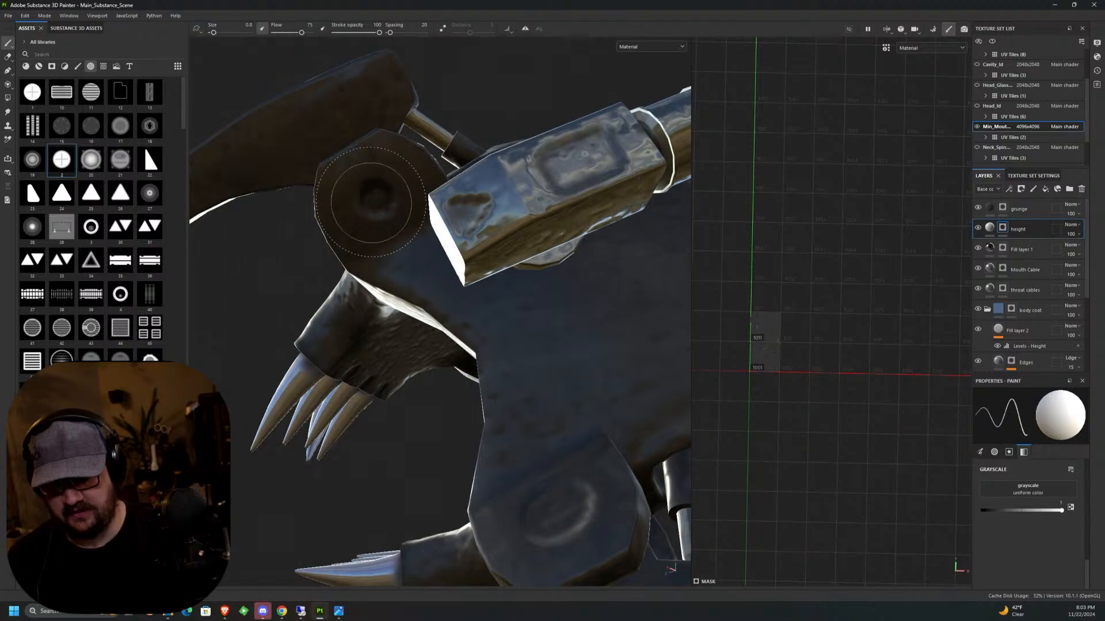
# Collapse the body coat folder and select the mask of Fill layer 1 for painting.
pyautogui.moveTo(370, 230)
pyautogui.keyDown('alt'); pyautogui.mouseDown()
pyautogui.moveTo(392, 235)
pyautogui.moveTo(405, 213)
pyautogui.mouseUp(); pyautogui.keyUp('alt')
pyautogui.scroll(-6, 403, 230)
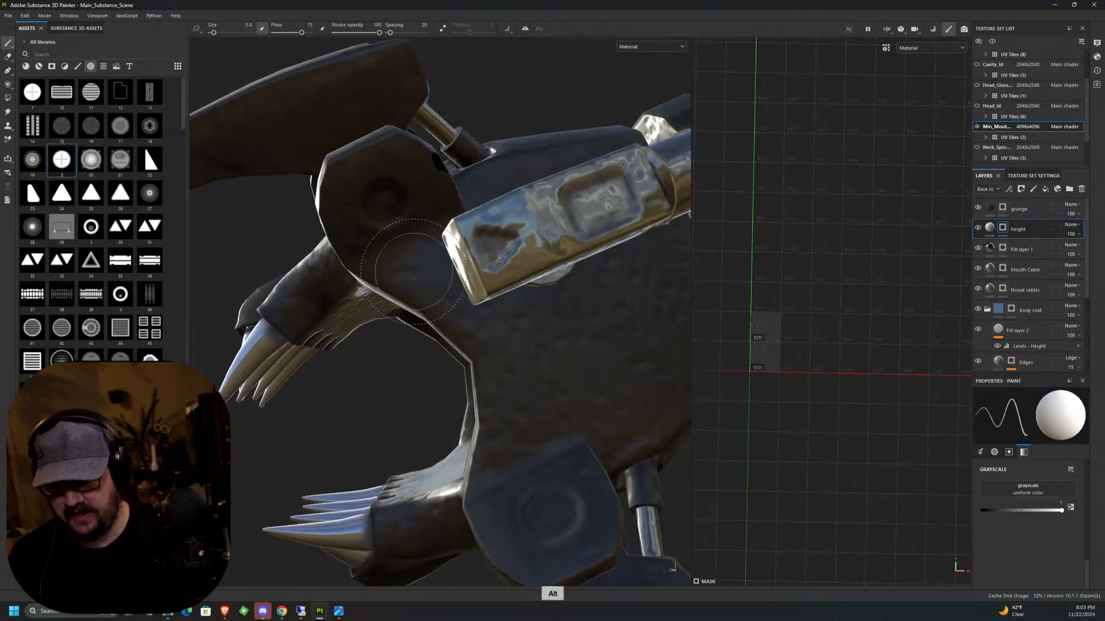
pyautogui.keyDown('alt'); pyautogui.moveTo(523, 348); pyautogui.dragTo(612, 462); pyautogui.keyUp('alt')
pyautogui.keyDown('alt'); pyautogui.moveTo(593, 444); pyautogui.dragTo(555, 401, button='middle'); pyautogui.keyUp('alt')
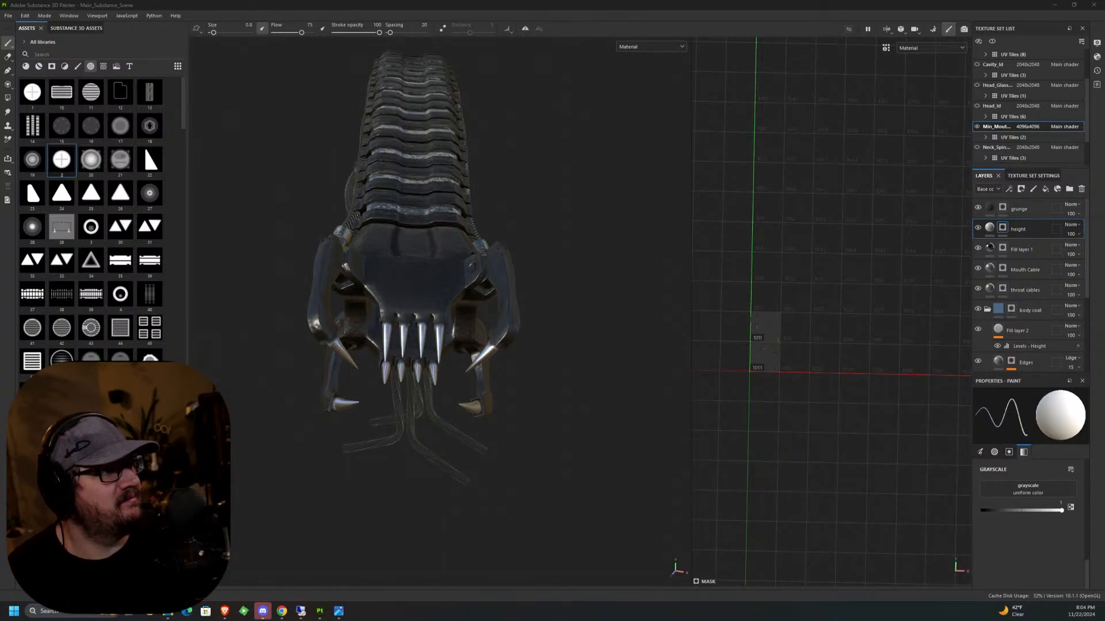
pyautogui.keyDown('alt'); pyautogui.moveTo(456, 406); pyautogui.dragTo(545, 392); pyautogui.keyUp('alt')
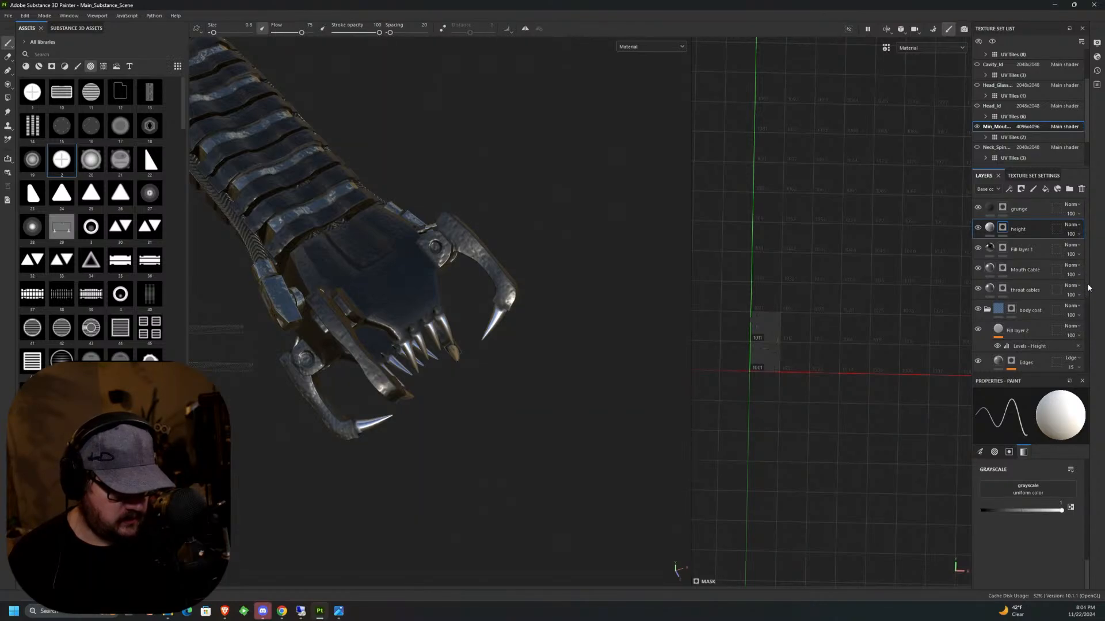
pyautogui.click(988, 309)
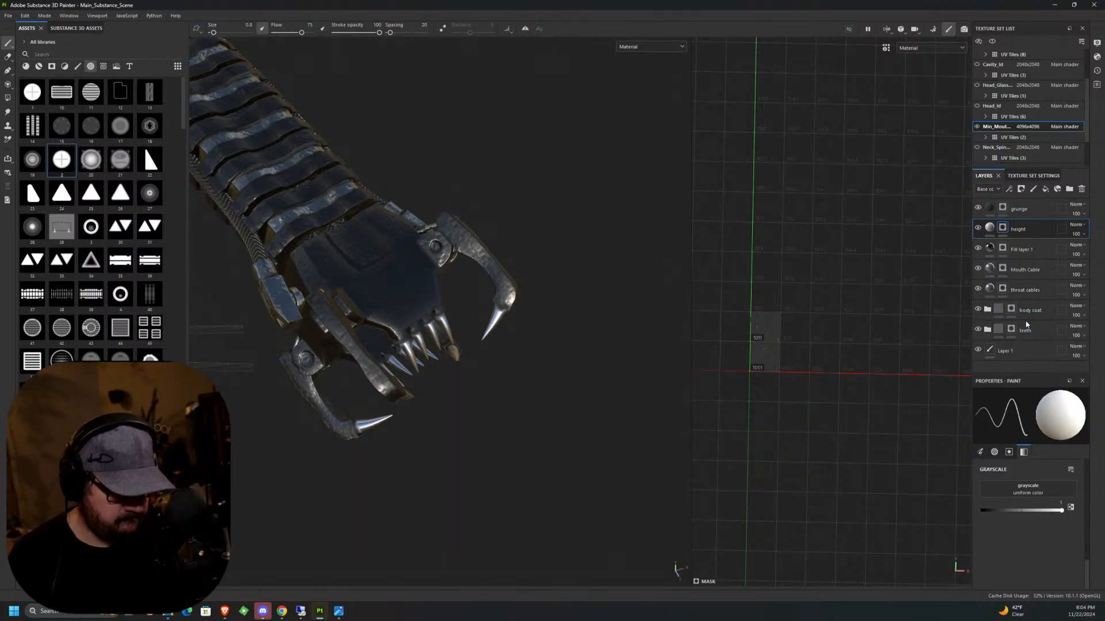
pyautogui.click(1024, 249)
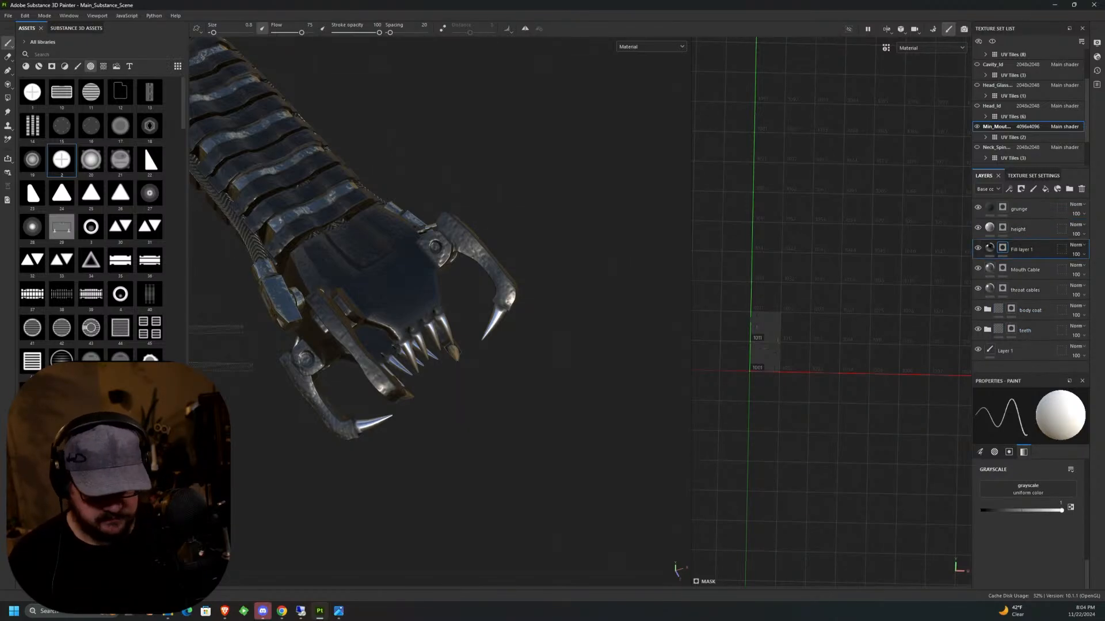
# Stamp the metal of Fill layer 1 over the round detail of an upper jaw hinge with brush size 0.48.
pyautogui.scroll(2, 467, 249)
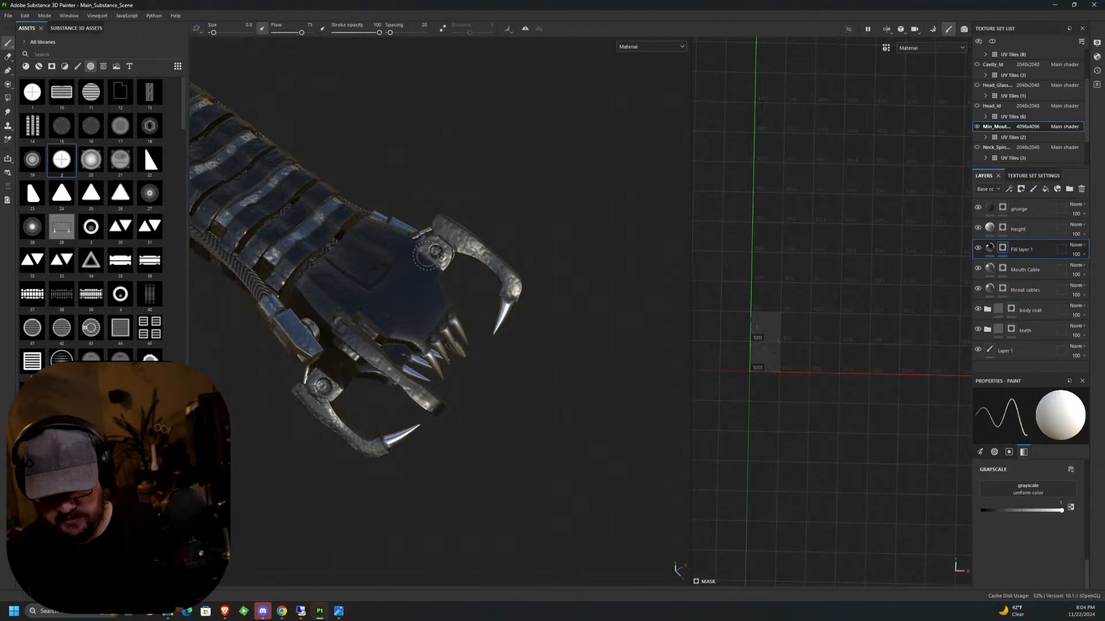
pyautogui.scroll(5, 440, 250)
pyautogui.scroll(2, 449, 246)
pyautogui.keyDown('ctrl'); pyautogui.moveTo(461, 244); pyautogui.dragTo(431, 244, button='right'); pyautogui.keyUp('ctrl')
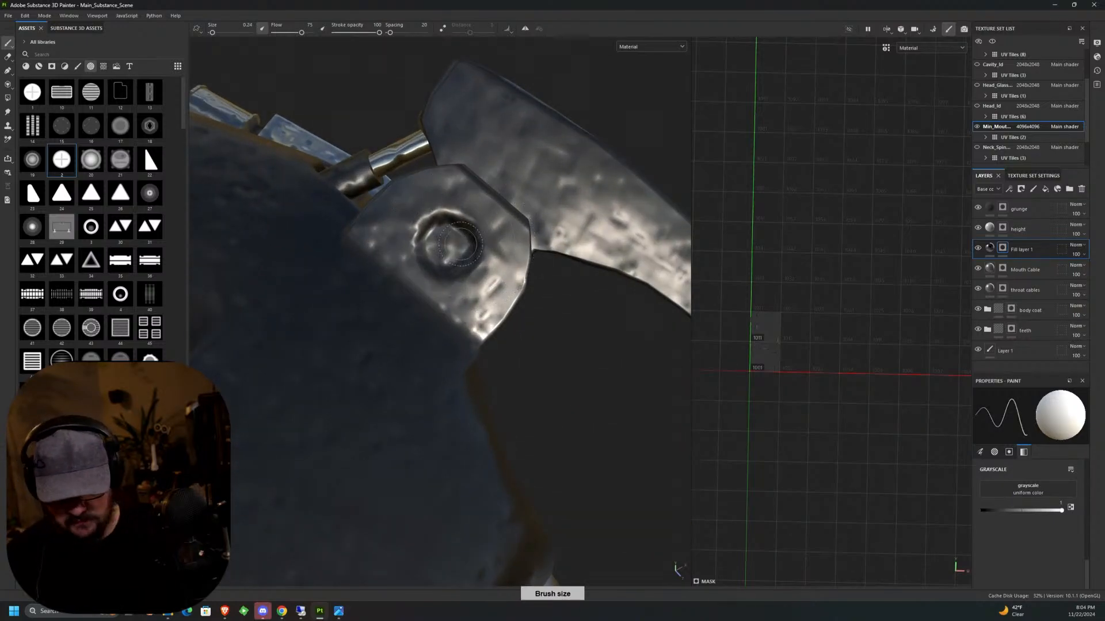
pyautogui.click(446, 245)
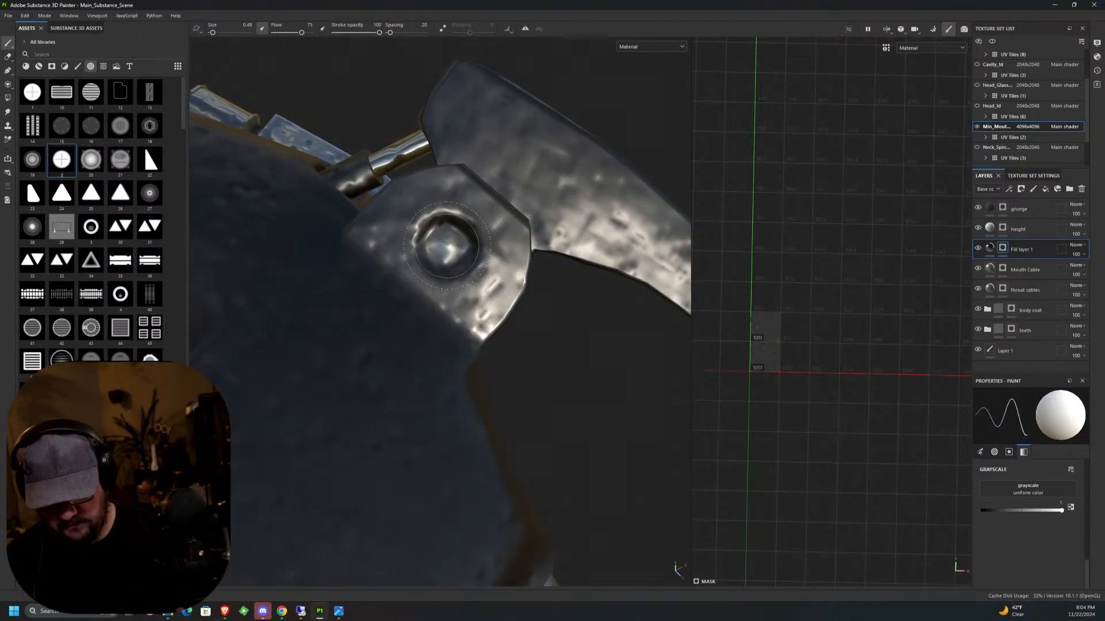
# Stamp the same metal over the round details of the opposite upper hinge and the neighbouring jaw hinges.
pyautogui.moveTo(446, 245)
pyautogui.mouseDown(button='middle')
pyautogui.moveTo(431, 324)
pyautogui.moveTo(580, 387)
pyautogui.moveTo(365, 234)
pyautogui.mouseUp(button='middle')
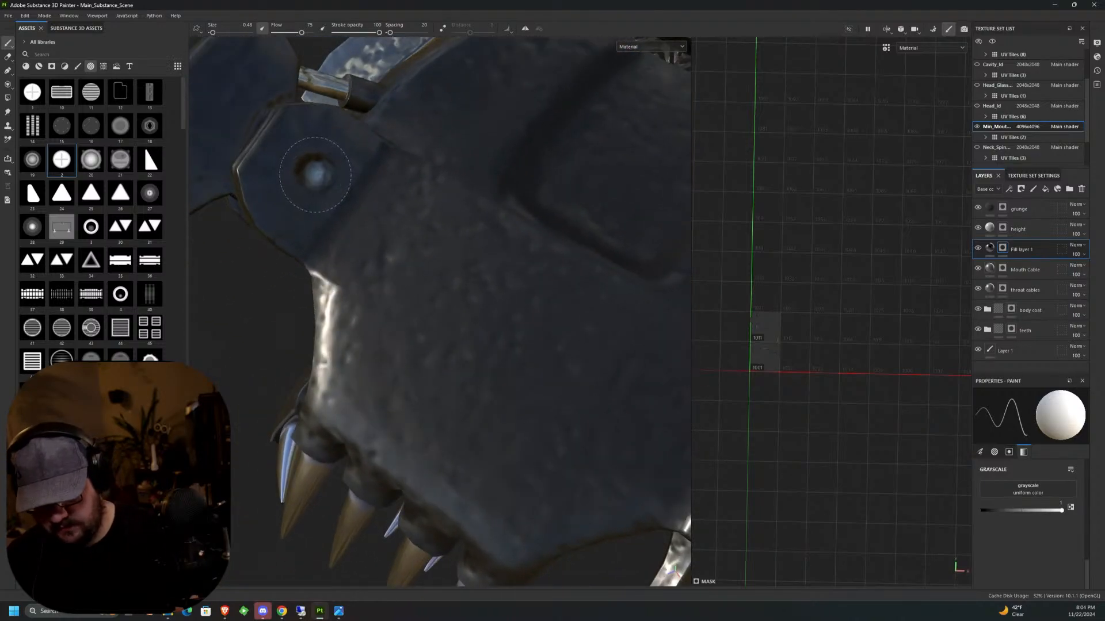
pyautogui.moveTo(313, 172); pyautogui.dragTo(444, 209, button='middle')
pyautogui.keyDown('alt'); pyautogui.moveTo(443, 209); pyautogui.dragTo(531, 222); pyautogui.keyUp('alt')
pyautogui.moveTo(364, 140)
pyautogui.keyDown('alt'); pyautogui.mouseDown()
pyautogui.moveTo(374, 120)
pyautogui.moveTo(361, 131)
pyautogui.mouseUp(); pyautogui.keyUp('alt')
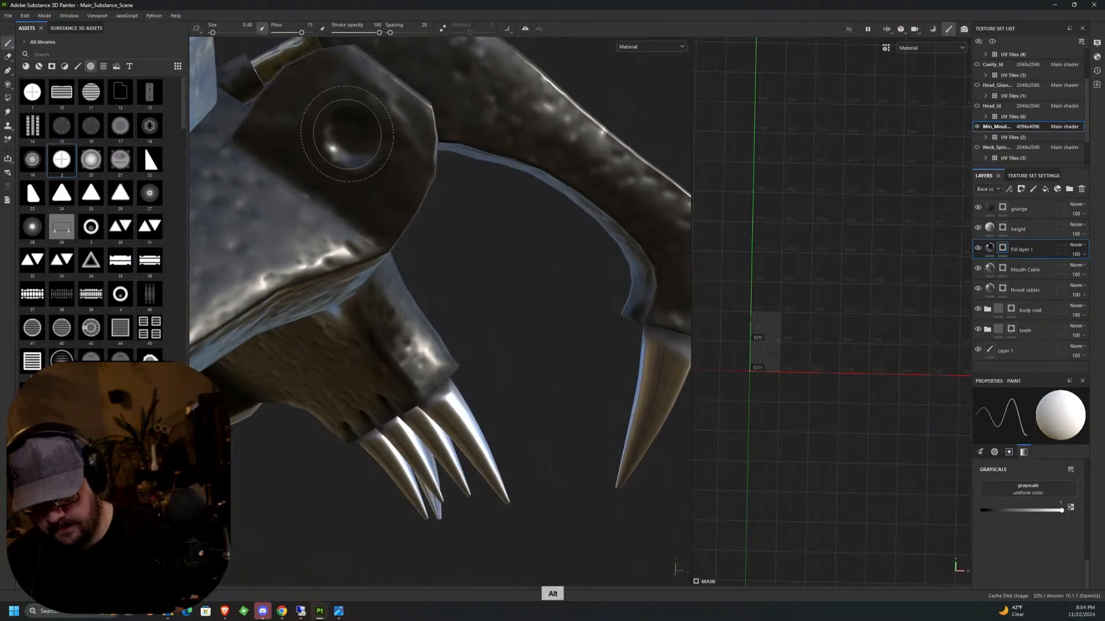
pyautogui.moveTo(377, 210)
pyautogui.keyDown('alt'); pyautogui.mouseDown()
pyautogui.moveTo(337, 320)
pyautogui.moveTo(347, 331)
pyautogui.mouseUp(); pyautogui.keyUp('alt')
pyautogui.moveTo(346, 331)
pyautogui.keyDown('alt'); pyautogui.mouseDown(button='middle')
pyautogui.moveTo(500, 64)
pyautogui.moveTo(344, 233)
pyautogui.moveTo(436, 169)
pyautogui.moveTo(475, 200)
pyautogui.mouseUp(button='middle'); pyautogui.keyUp('alt')
pyautogui.click(1097, 45)
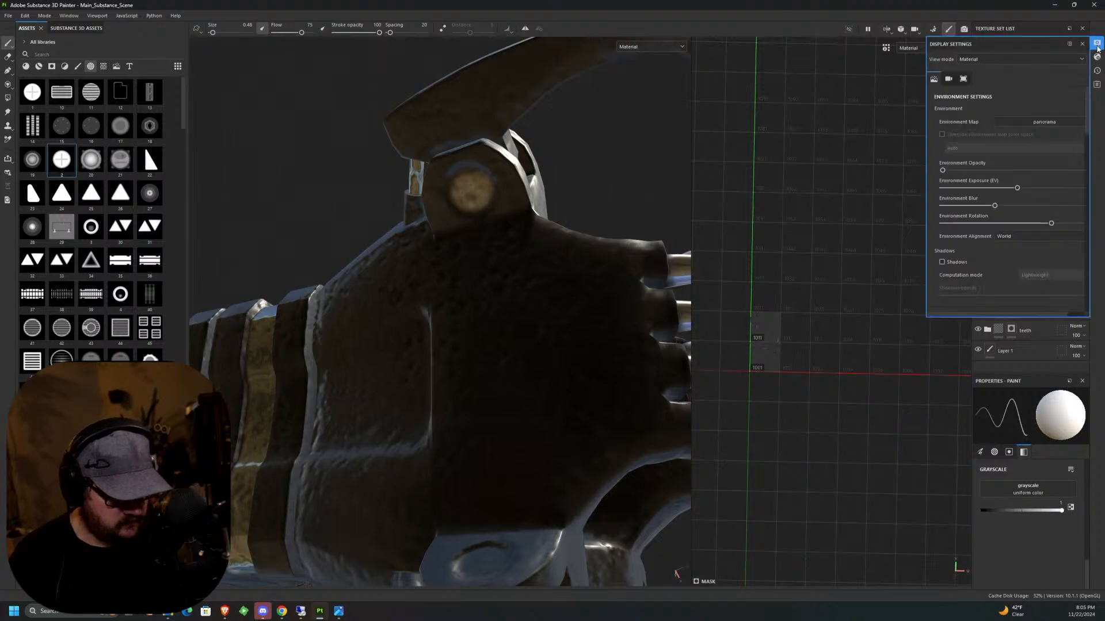
pyautogui.click(1097, 58)
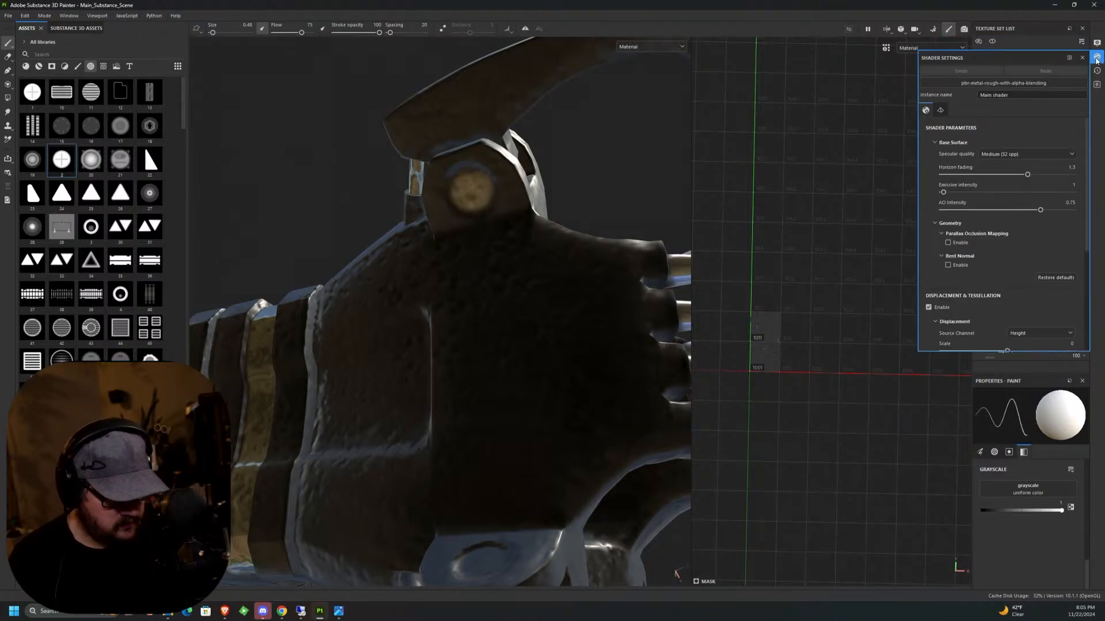
pyautogui.keyDown('alt'); pyautogui.moveTo(523, 270); pyautogui.dragTo(535, 333, button='middle'); pyautogui.keyUp('alt')
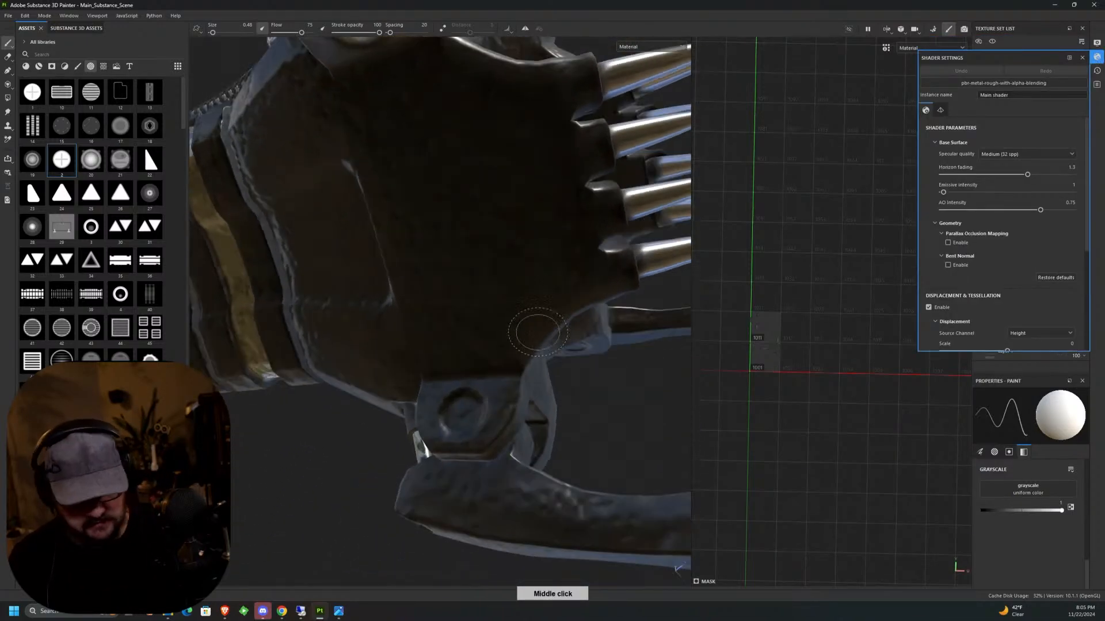
pyautogui.click(1097, 59)
# Stamp the metal of Fill layer 1 over the round details of the remaining jaw hinges.
pyautogui.scroll(5, 455, 408)
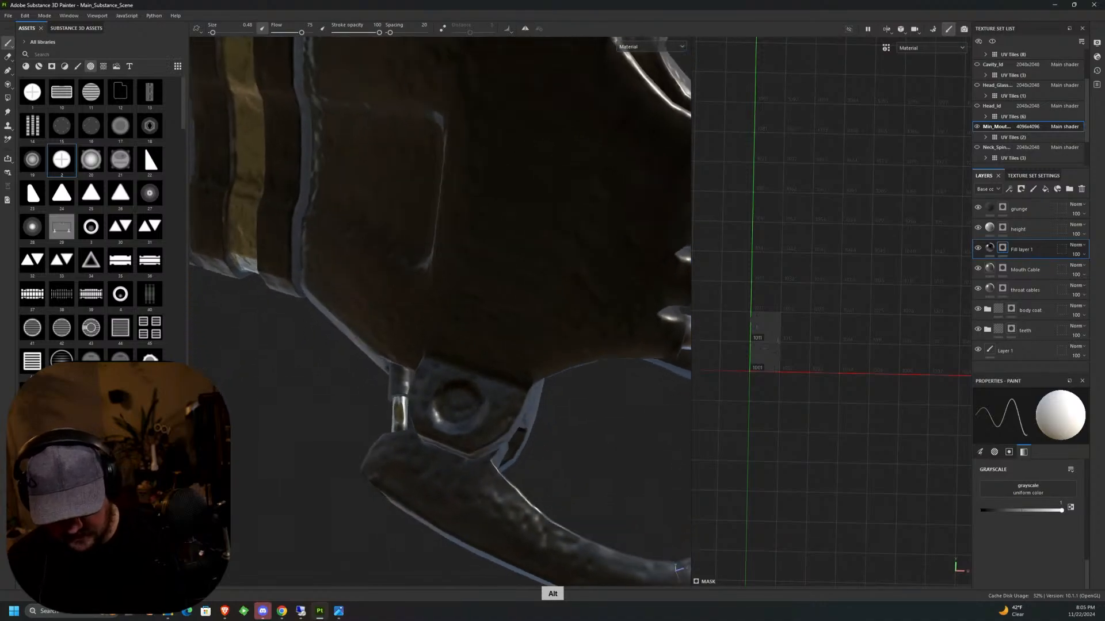
pyautogui.moveTo(455, 408); pyautogui.dragTo(465, 374, button='middle')
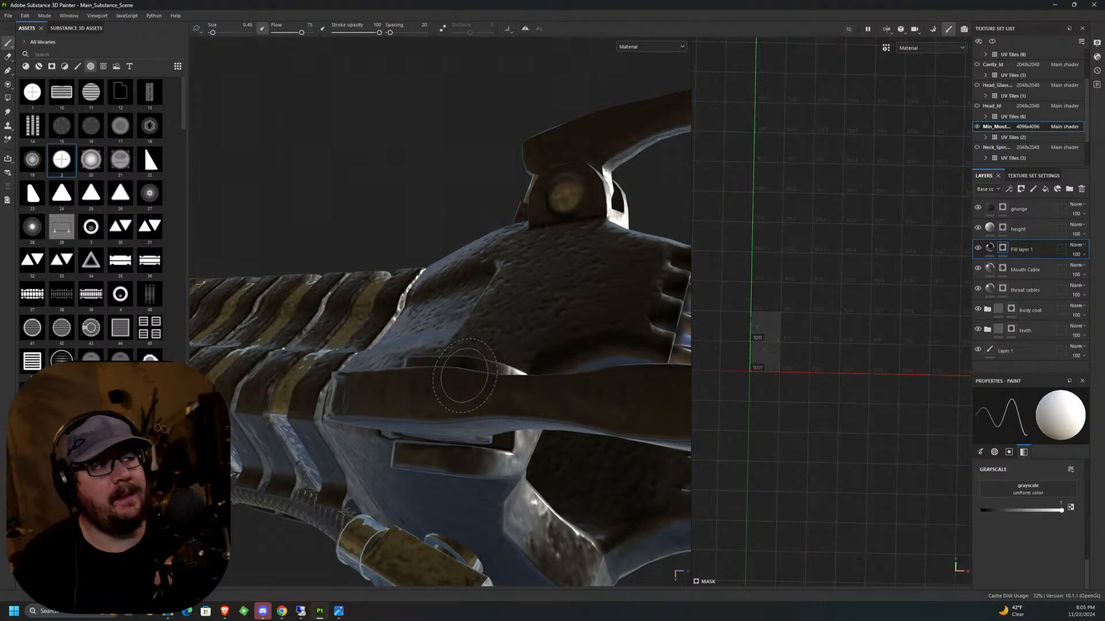
pyautogui.moveTo(515, 383)
pyautogui.mouseDown(button='middle')
pyautogui.moveTo(554, 205)
pyautogui.moveTo(528, 182)
pyautogui.moveTo(488, 340)
pyautogui.moveTo(543, 315)
pyautogui.moveTo(581, 321)
pyautogui.moveTo(553, 331)
pyautogui.moveTo(511, 207)
pyautogui.mouseUp(button='middle')
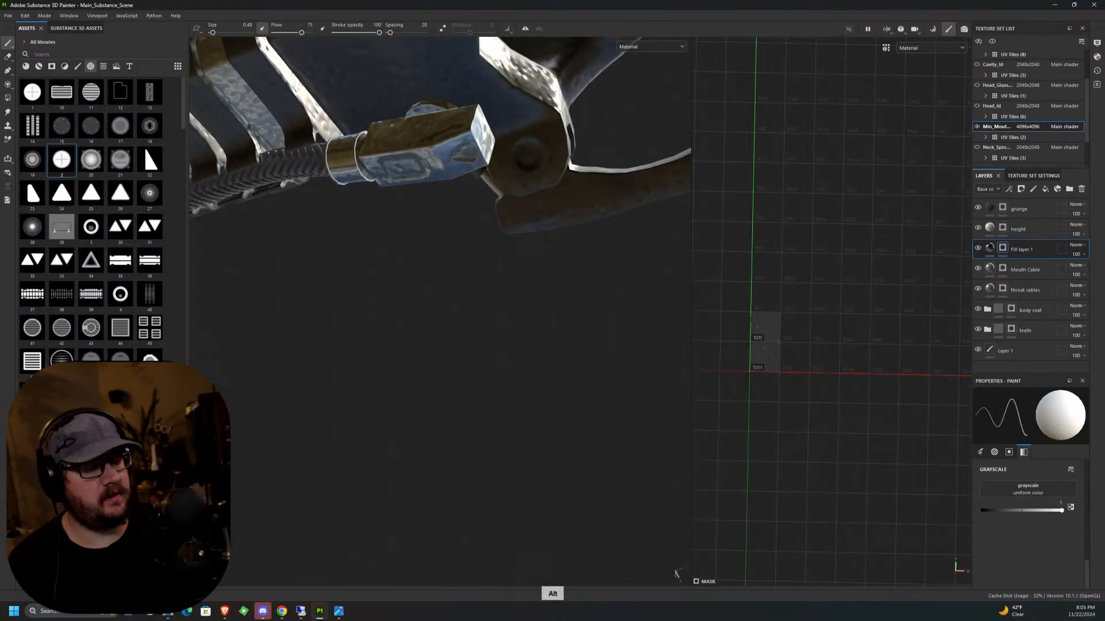
pyautogui.keyDown('alt'); pyautogui.moveTo(511, 207); pyautogui.dragTo(532, 244); pyautogui.keyUp('alt')
pyautogui.keyDown('alt'); pyautogui.moveTo(532, 245); pyautogui.dragTo(529, 284, button='middle'); pyautogui.keyUp('alt')
pyautogui.keyDown('alt'); pyautogui.moveTo(530, 283); pyautogui.dragTo(424, 165); pyautogui.keyUp('alt')
pyautogui.keyDown('alt'); pyautogui.moveTo(587, 217); pyautogui.dragTo(397, 292, button='middle'); pyautogui.keyUp('alt')
pyautogui.keyDown('alt'); pyautogui.moveTo(397, 292); pyautogui.dragTo(532, 190); pyautogui.keyUp('alt')
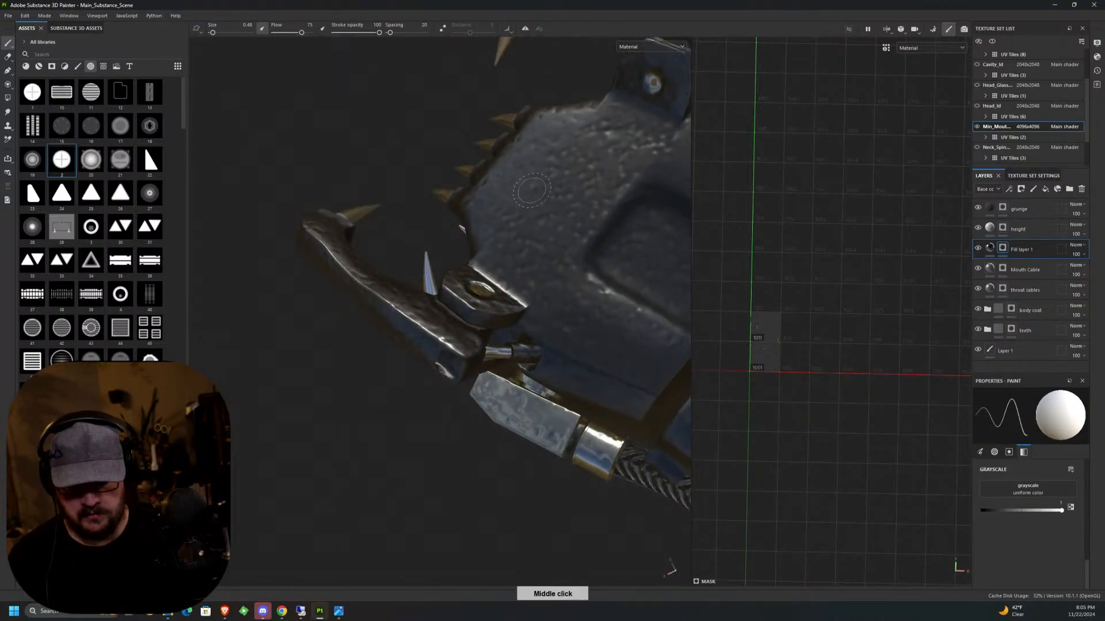
# Choose the triangular alpha 22 and enlarge the brush to 1.68, rotating it to fit the upper jaw plate.
pyautogui.keyDown('alt'); pyautogui.moveTo(532, 190); pyautogui.dragTo(436, 185, button='middle'); pyautogui.keyUp('alt')
pyautogui.scroll(-8, 440, 201)
pyautogui.keyDown('alt'); pyautogui.moveTo(500, 311); pyautogui.dragTo(589, 321); pyautogui.keyUp('alt')
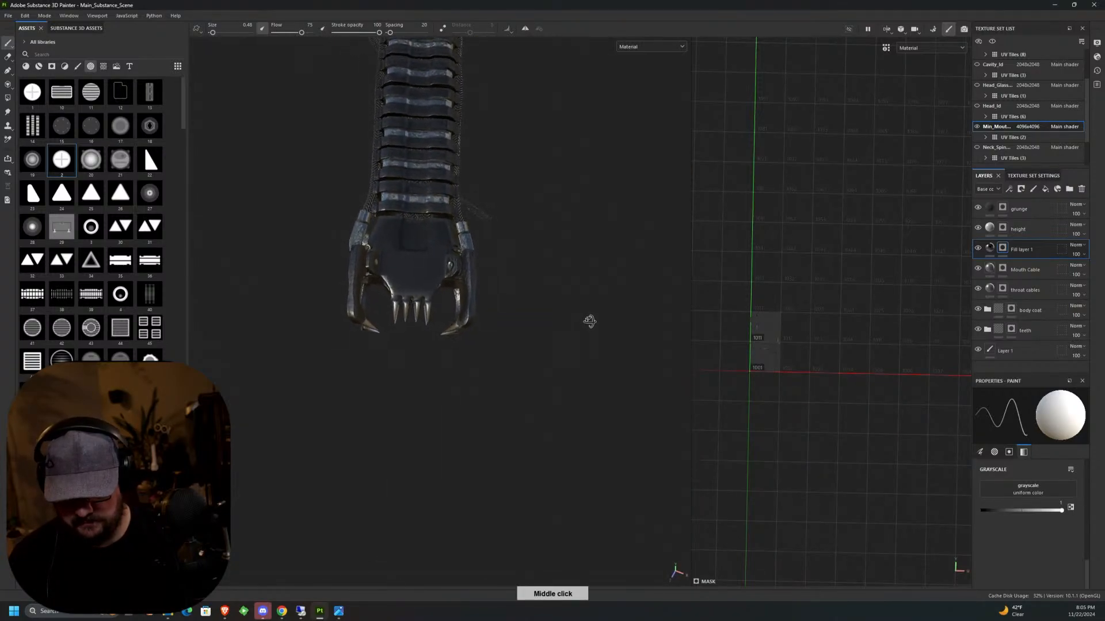
pyautogui.scroll(5, 437, 220)
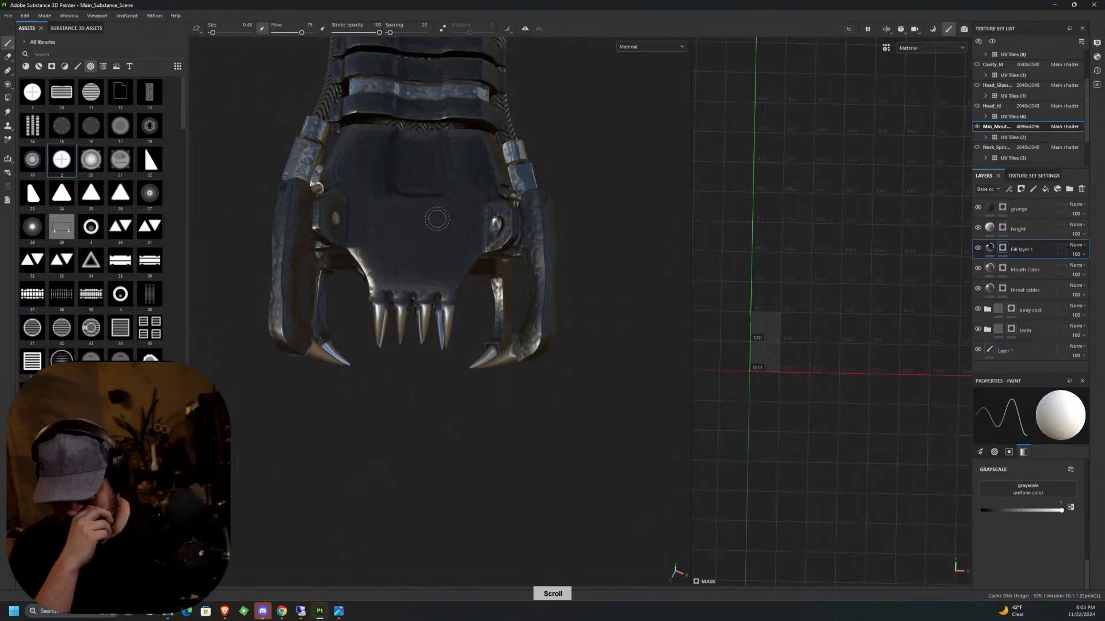
pyautogui.click(150, 160)
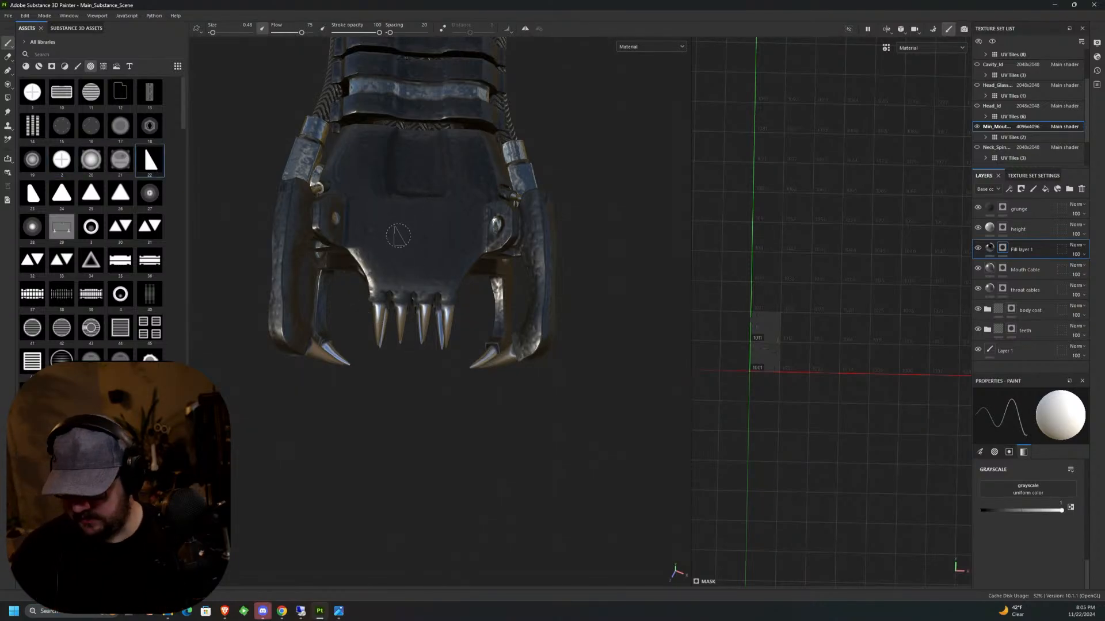
pyautogui.keyDown('ctrl'); pyautogui.moveTo(412, 248); pyautogui.dragTo(411, 282); pyautogui.keyUp('ctrl')
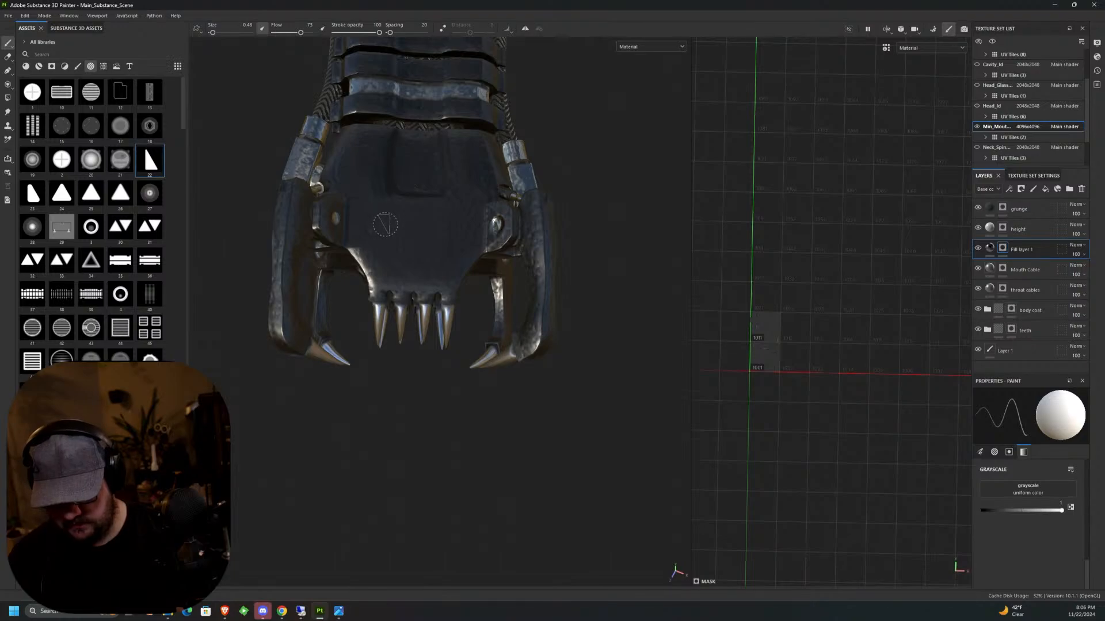
pyautogui.press(']')
pyautogui.press(']')
pyautogui.press(']')
pyautogui.press(']')
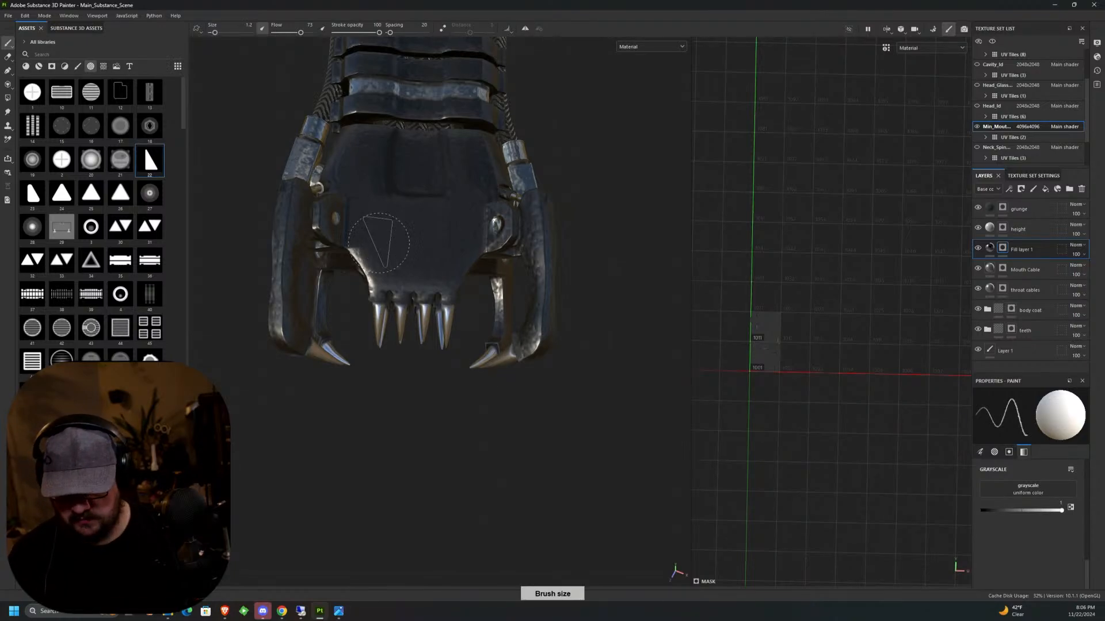
pyautogui.press(']')
pyautogui.press(']')
pyautogui.keyDown('ctrl'); pyautogui.moveTo(378, 239); pyautogui.dragTo(379, 235); pyautogui.keyUp('ctrl')
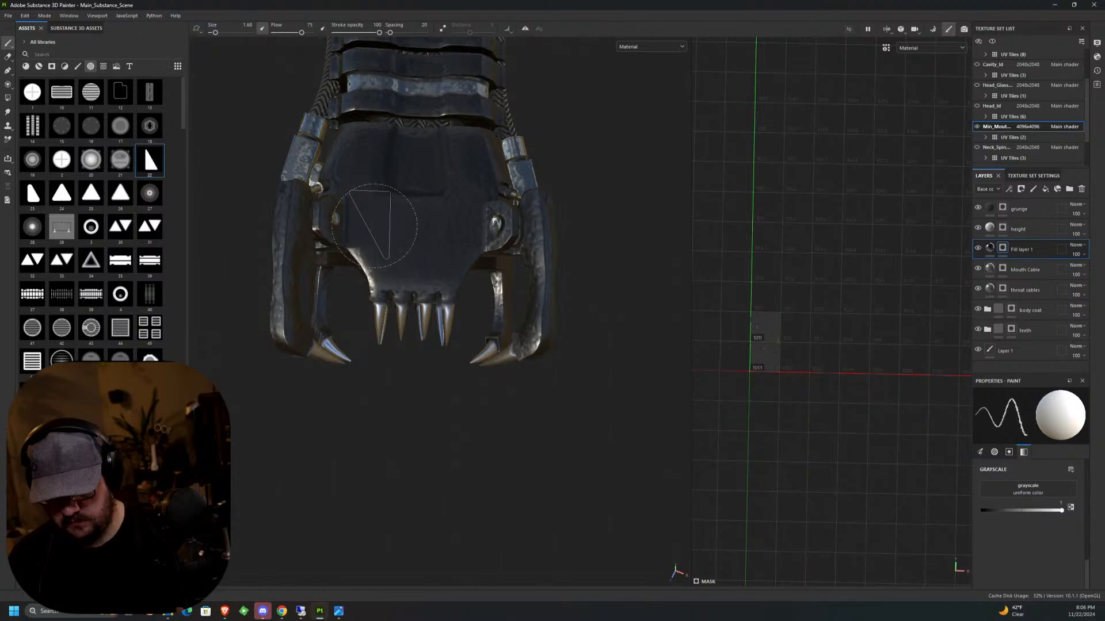
# Try stamping the triangle on the upper jaw plate in Fill layer 1, undo it, and select the height layer's mask.
pyautogui.click(372, 230)
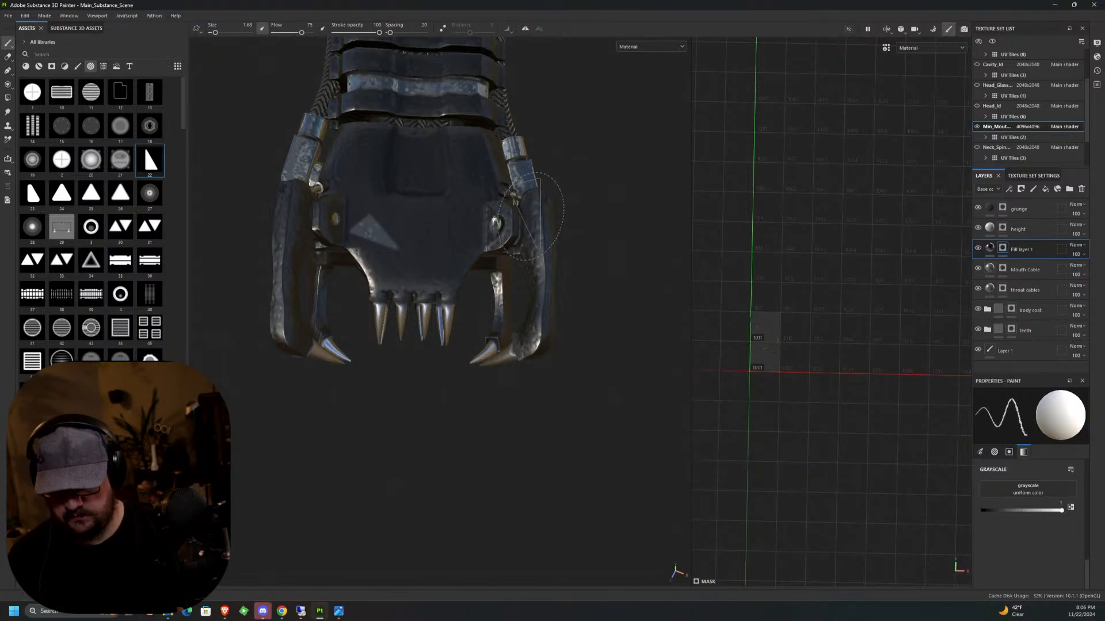
pyautogui.hotkey('ctrl', 'z')
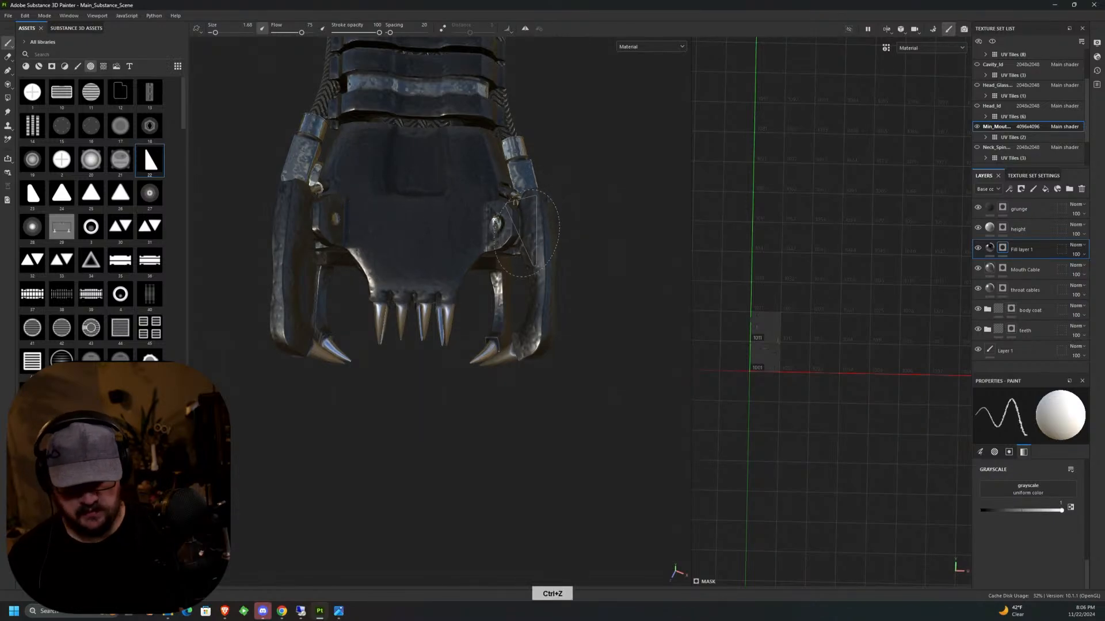
pyautogui.click(1050, 228)
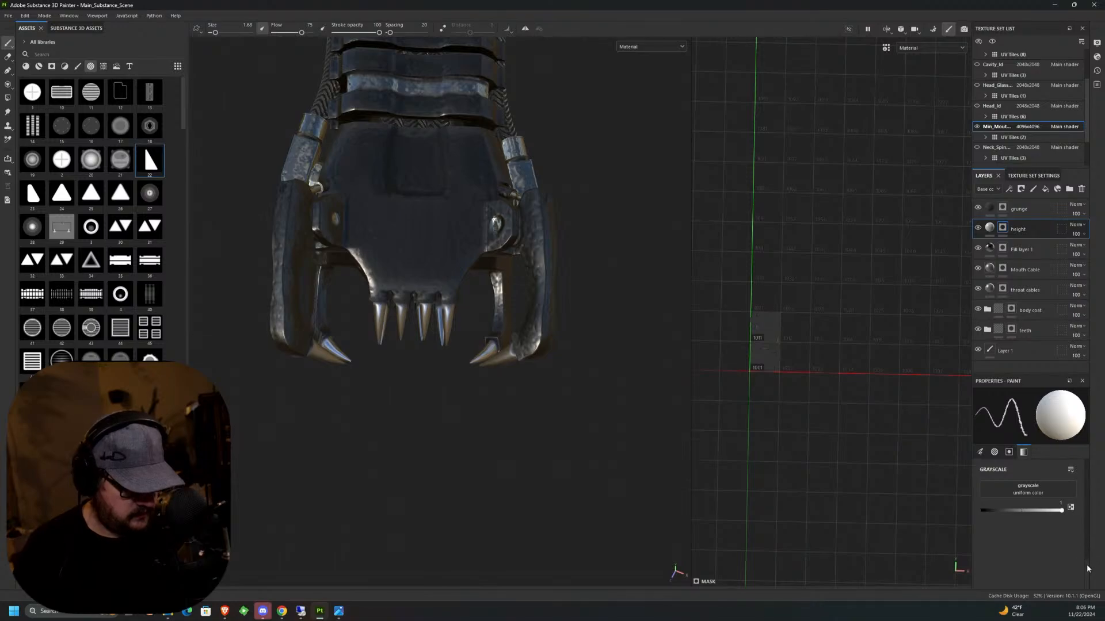
# Set the brush's angle jitter to 0, then try stamping the triangle in the height mask on the upper jaw plate and undo it.
pyautogui.moveTo(1087, 568)
pyautogui.mouseDown()
pyautogui.moveTo(1087, 469)
pyautogui.moveTo(1082, 511)
pyautogui.moveTo(1065, 491)
pyautogui.moveTo(978, 507)
pyautogui.mouseUp()
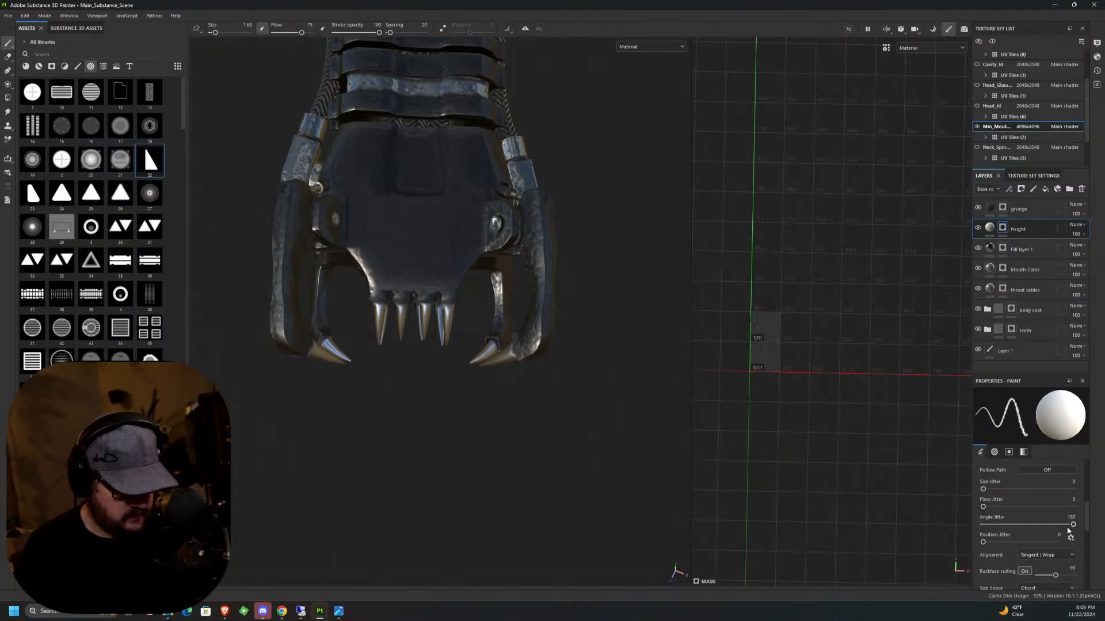
pyautogui.moveTo(1073, 525); pyautogui.dragTo(983, 525)
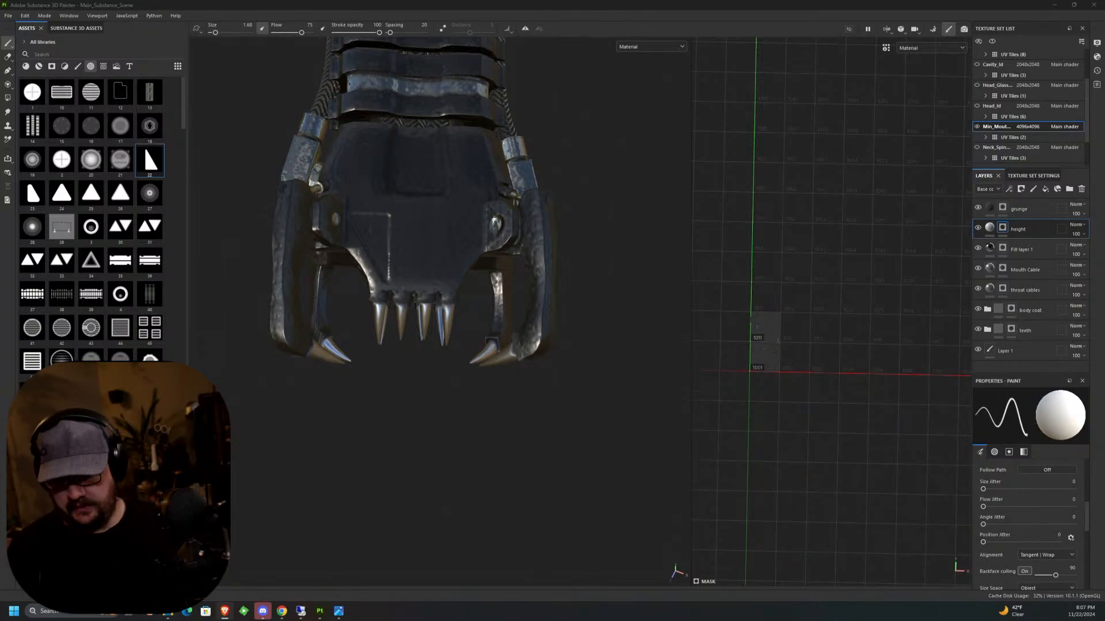
pyautogui.moveTo(451, 282)
pyautogui.keyDown('alt'); pyautogui.mouseDown()
pyautogui.moveTo(436, 242)
pyautogui.moveTo(525, 193)
pyautogui.moveTo(452, 288)
pyautogui.mouseUp(); pyautogui.keyUp('alt')
pyautogui.hotkey('ctrl', 'z')
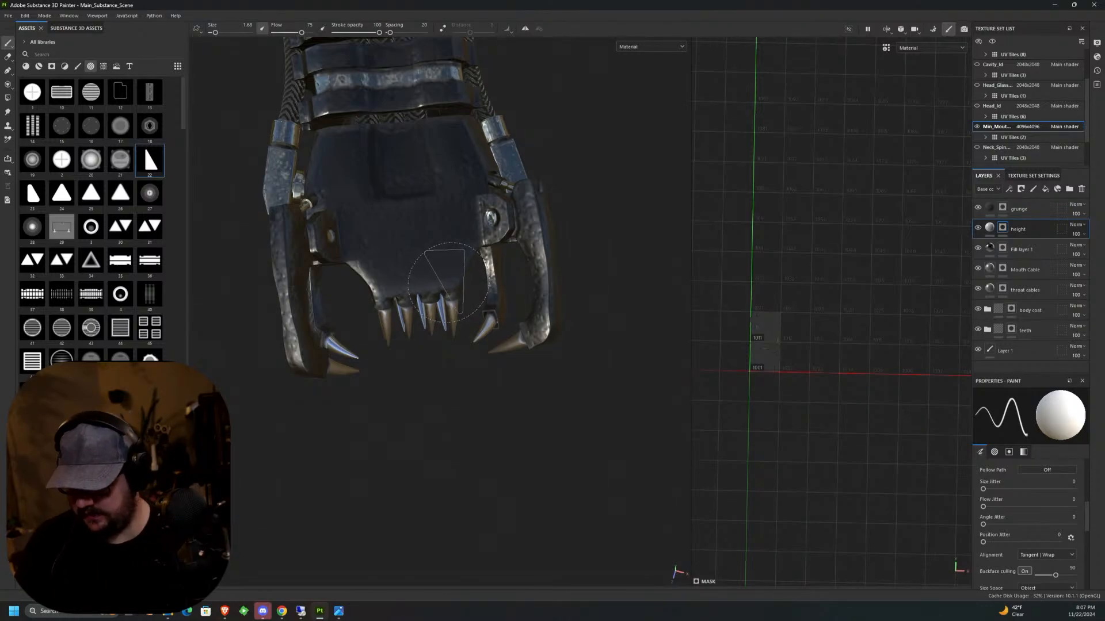
# Launch Photoshop, maximize it and load the triangle alpha file 22.psd.
pyautogui.click(79, 611)
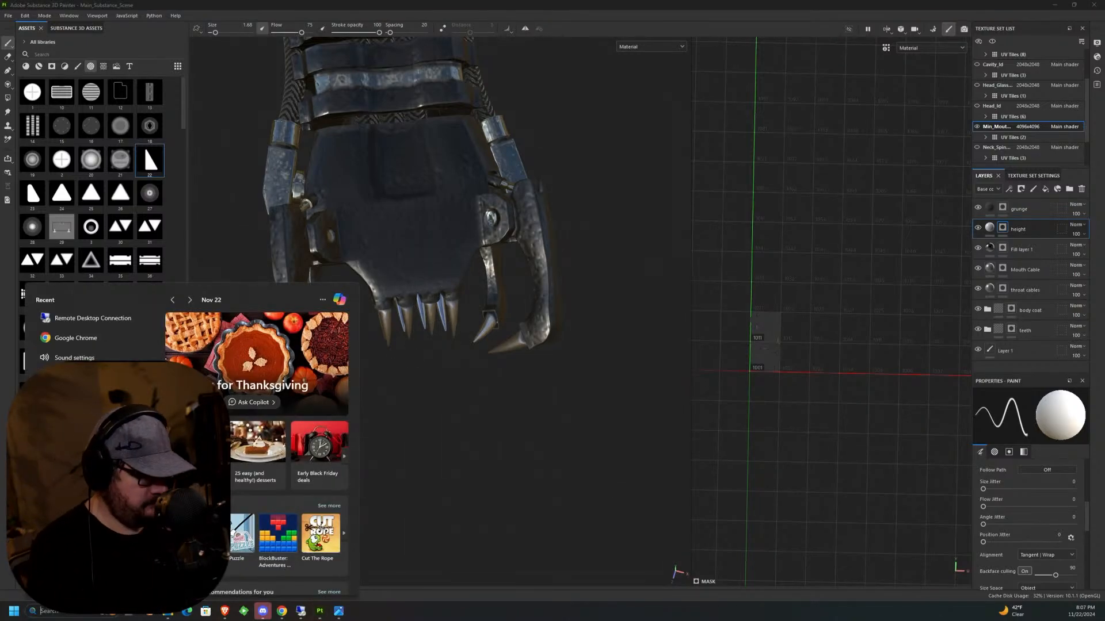
pyautogui.write('photos')
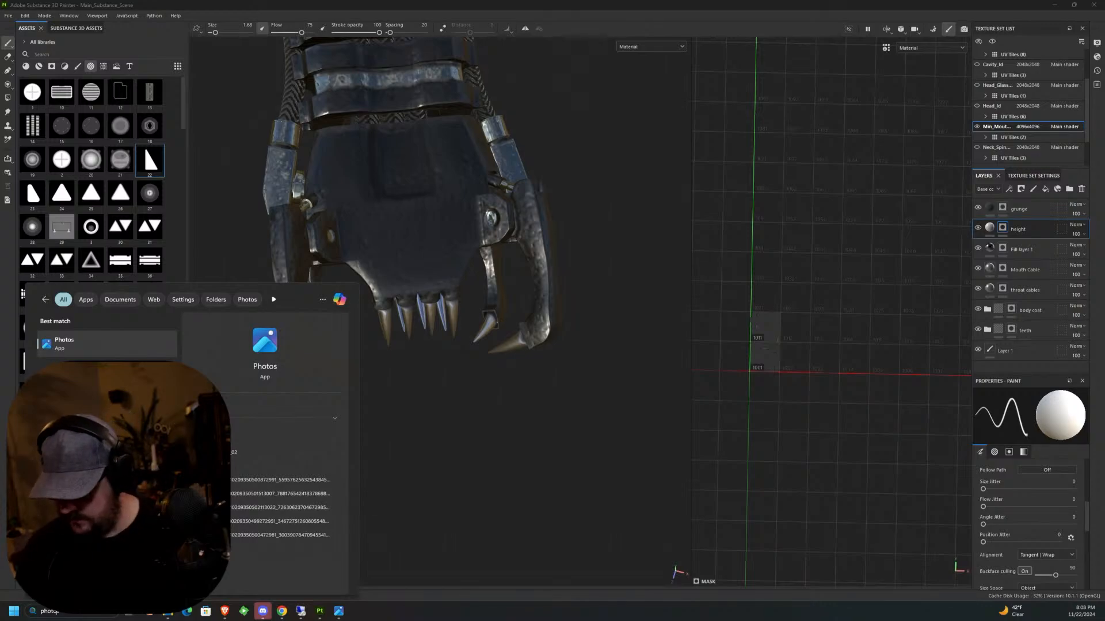
pyautogui.press('Return')
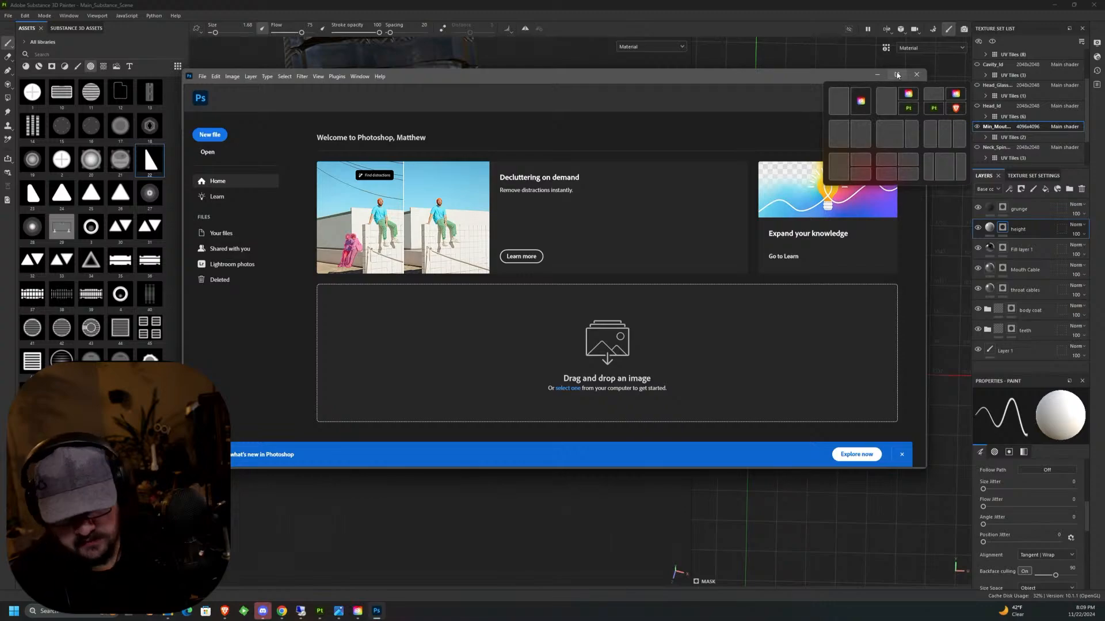
pyautogui.click(897, 75)
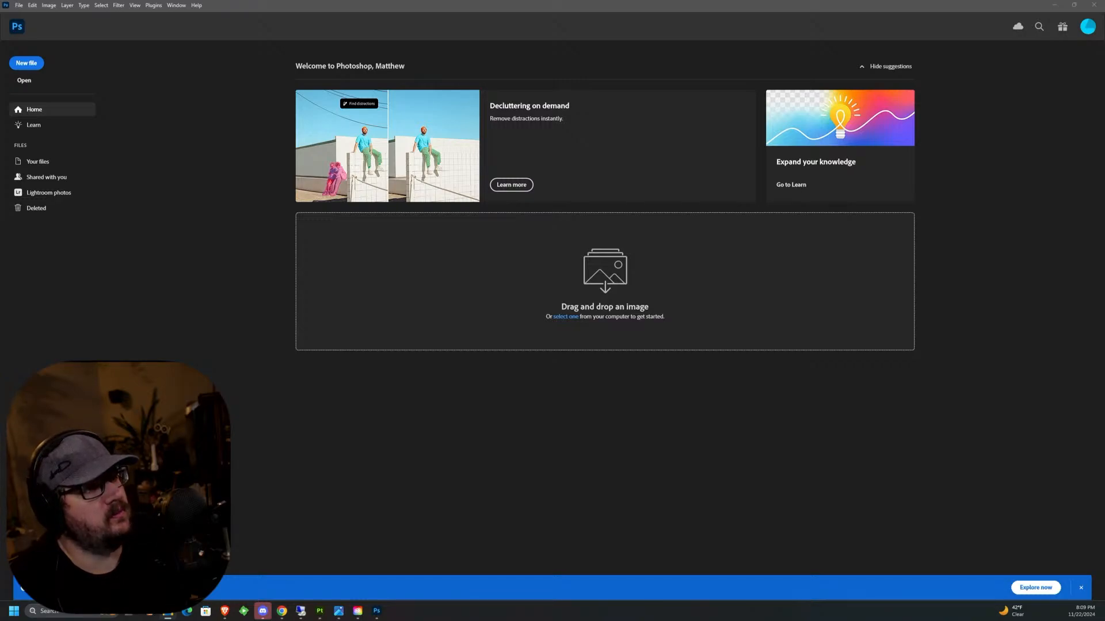
pyautogui.moveTo(1001, 176); pyautogui.dragTo(230, 173)
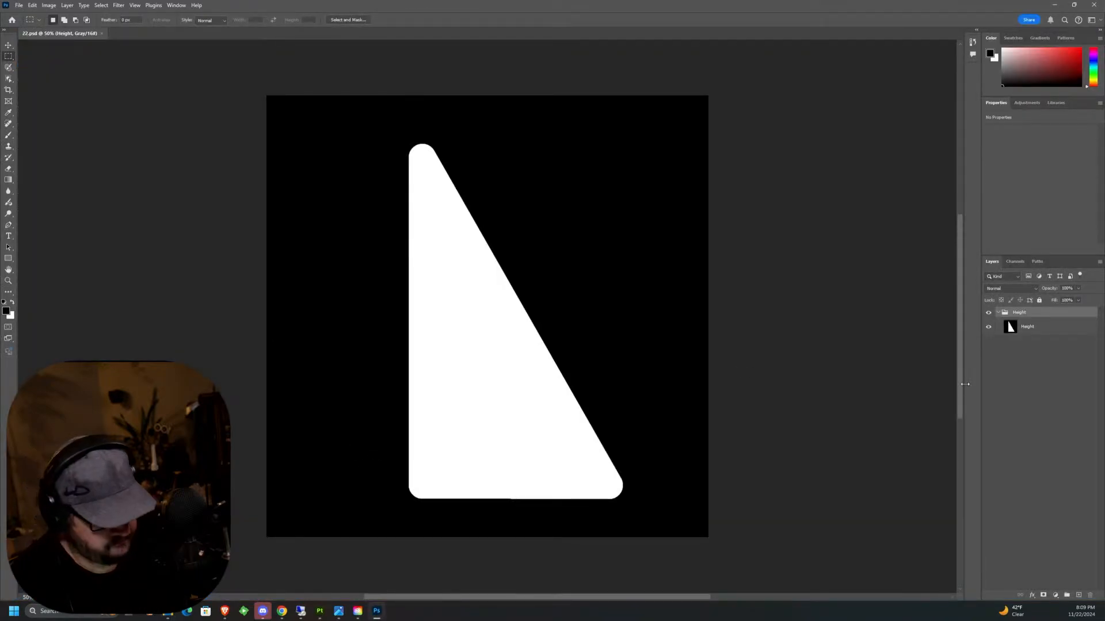
# Flip the triangle layer group horizontally.
pyautogui.click(49, 5)
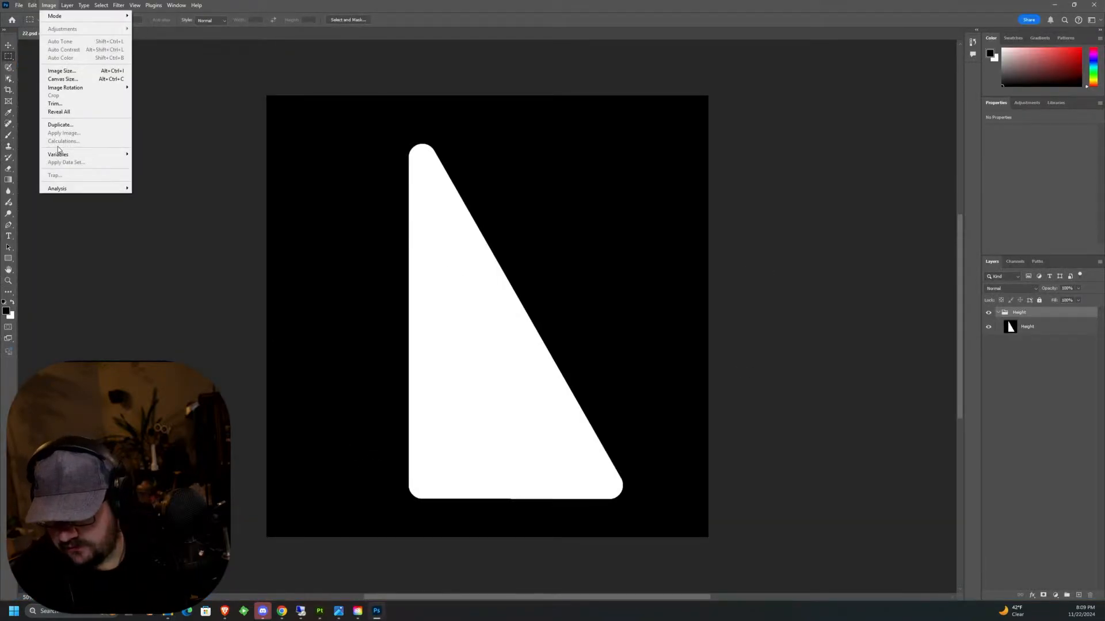
pyautogui.moveTo(81, 89)
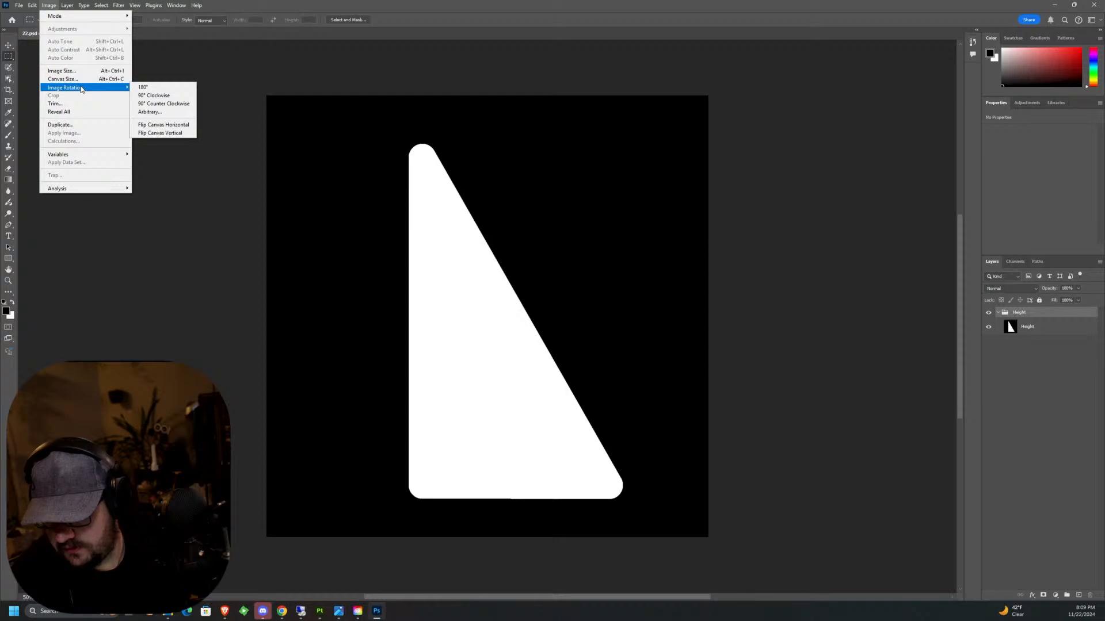
pyautogui.moveTo(32, 6)
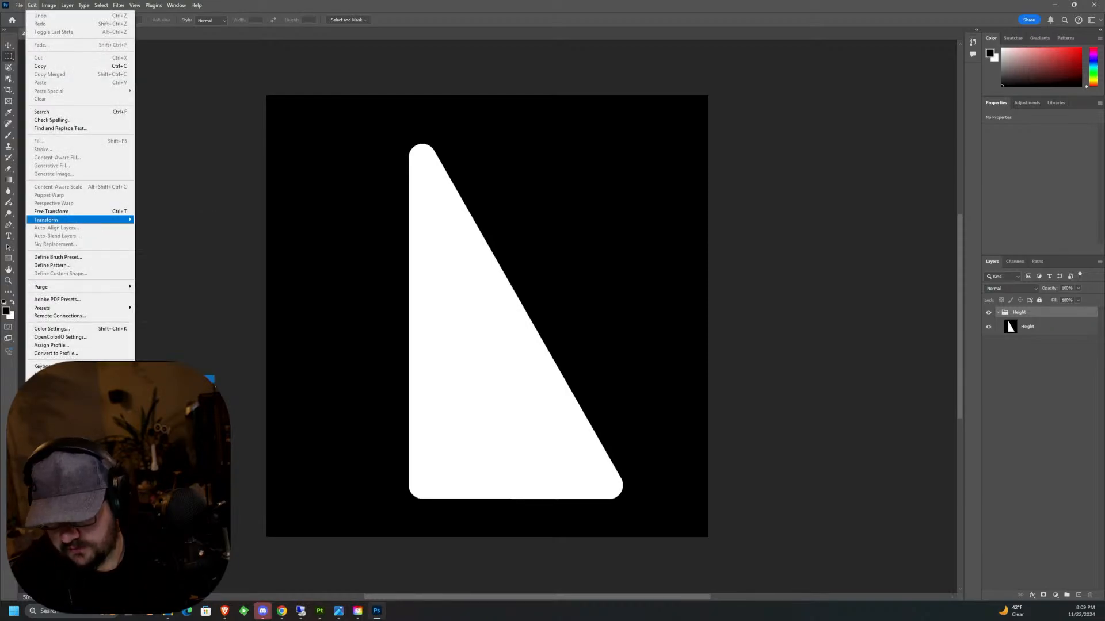
pyautogui.click(170, 379)
# Save the mirrored triangle as 22 fl.psd in the 2k folder with maximum compatibility, then close Photoshop to return to Substance 3D Painter.
pyautogui.click(19, 6)
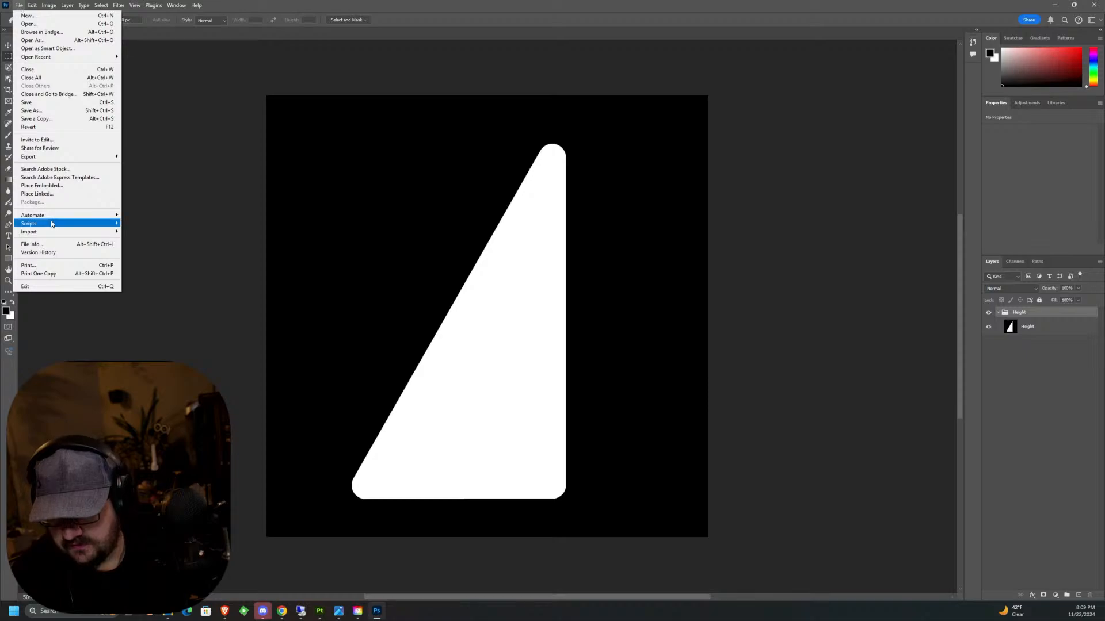
pyautogui.moveTo(51, 159)
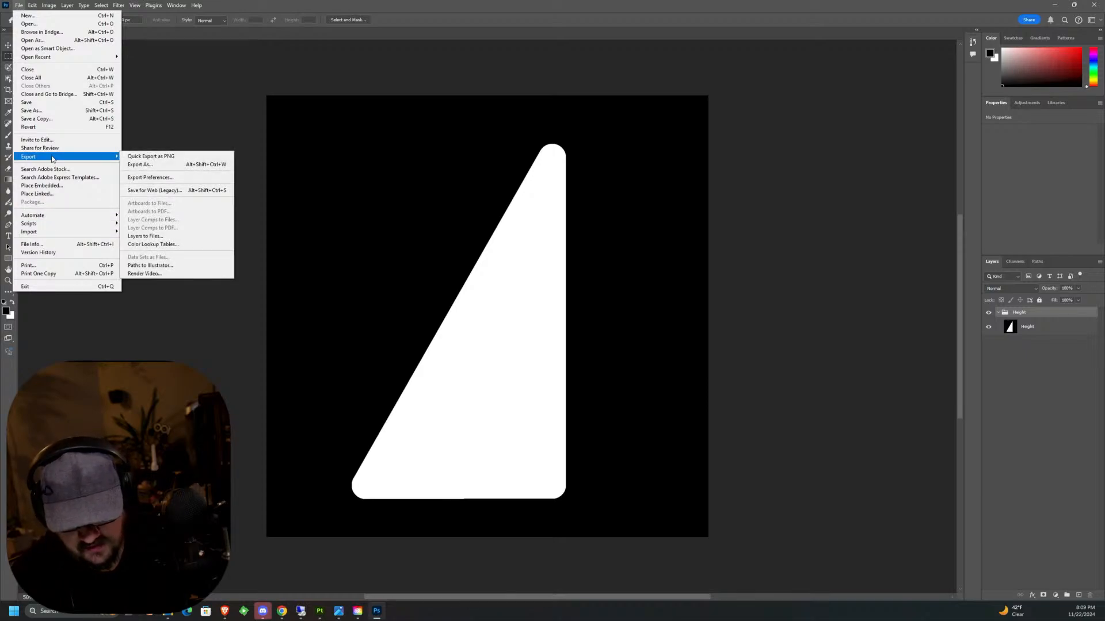
pyautogui.click(31, 110)
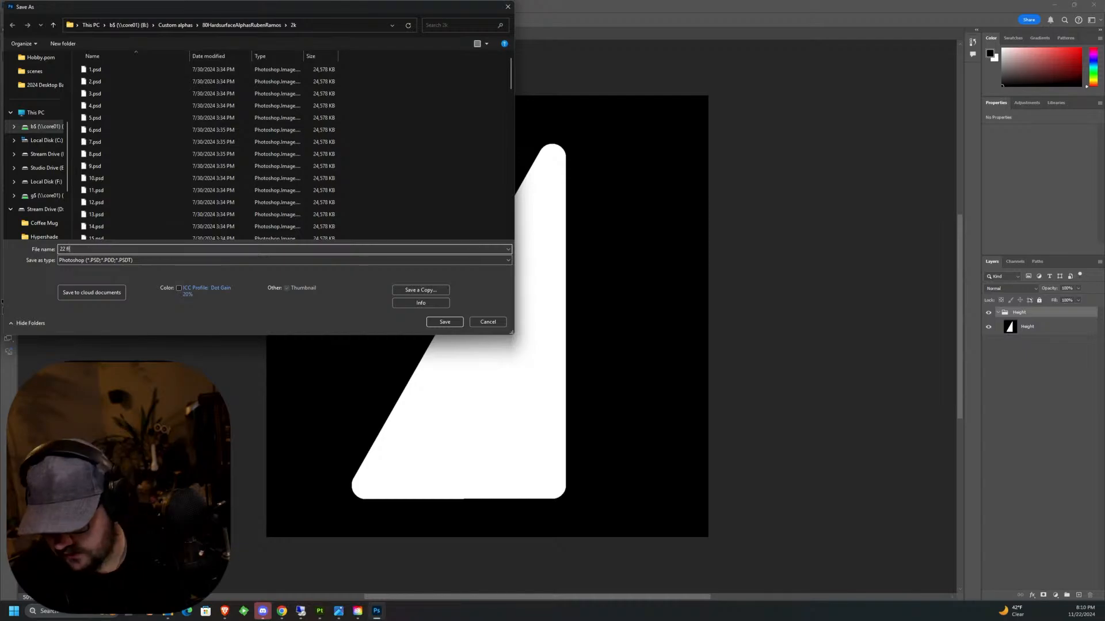
pyautogui.click(454, 322)
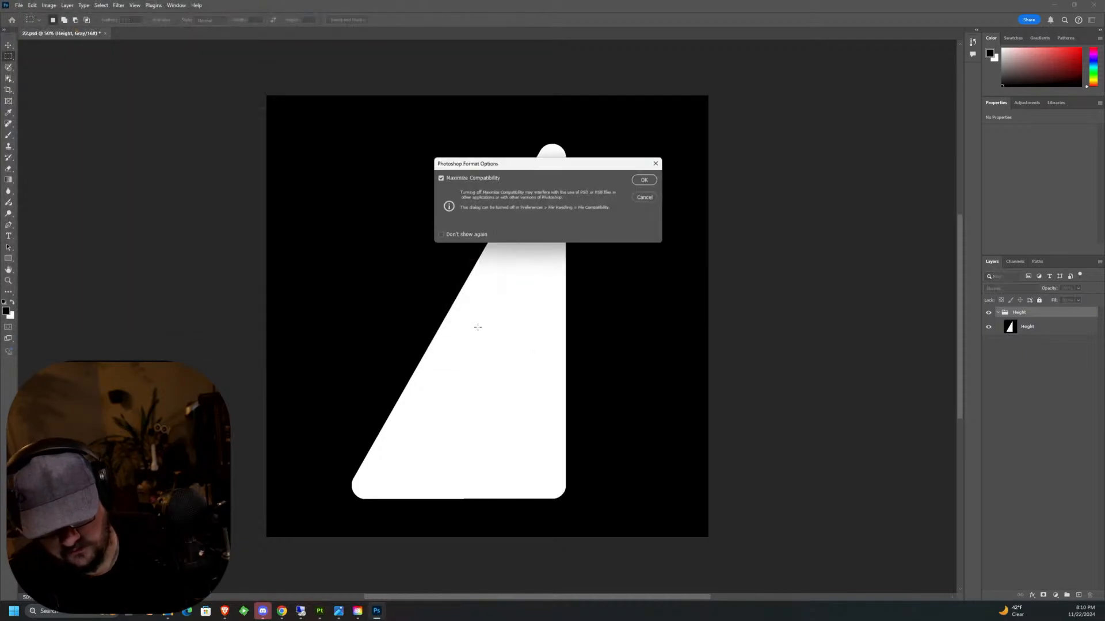
pyautogui.click(647, 179)
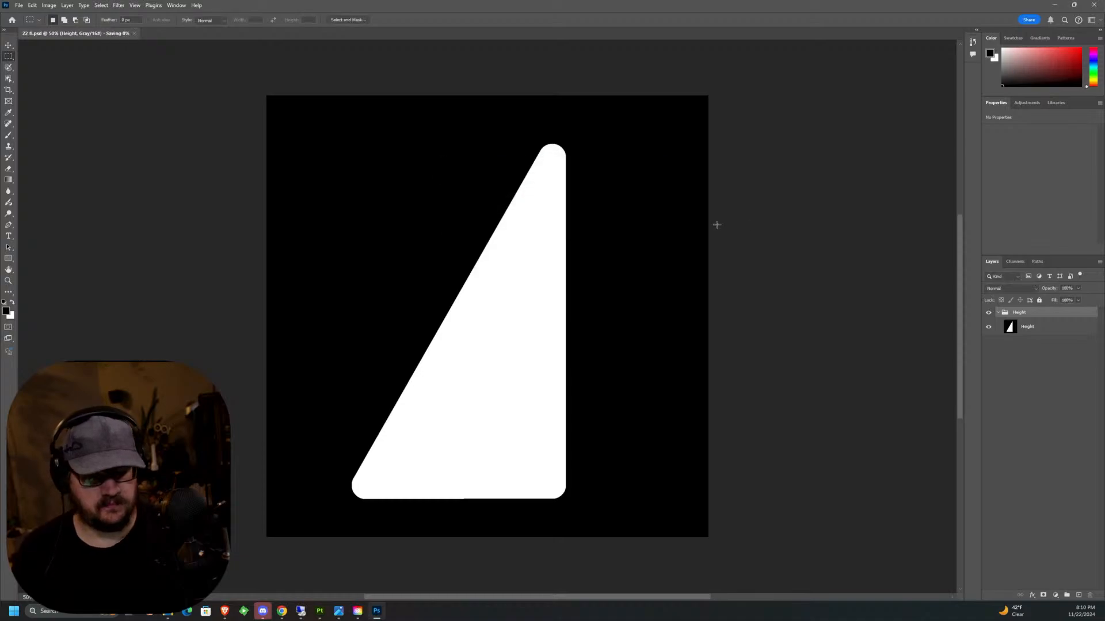
pyautogui.hotkey('ctrl', 'w')
pyautogui.click(1094, 4)
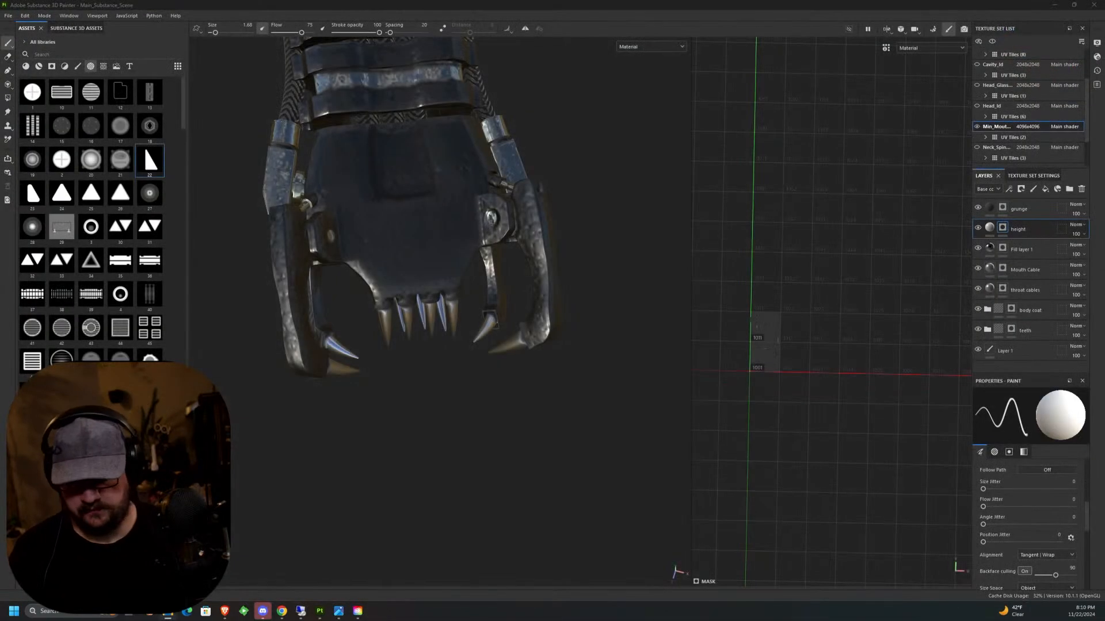
# Start a resource import and browse to Custom alphas, 80HardsurfaceAlphasRubenRamos, 2k on the network drive.
pyautogui.click(178, 581)
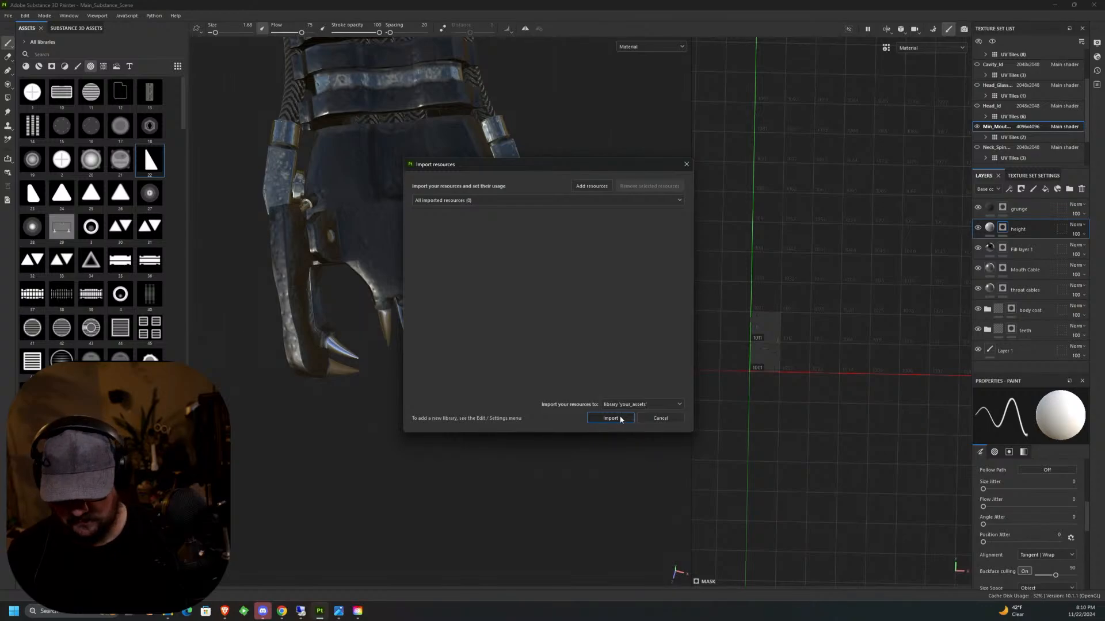
pyautogui.click(611, 418)
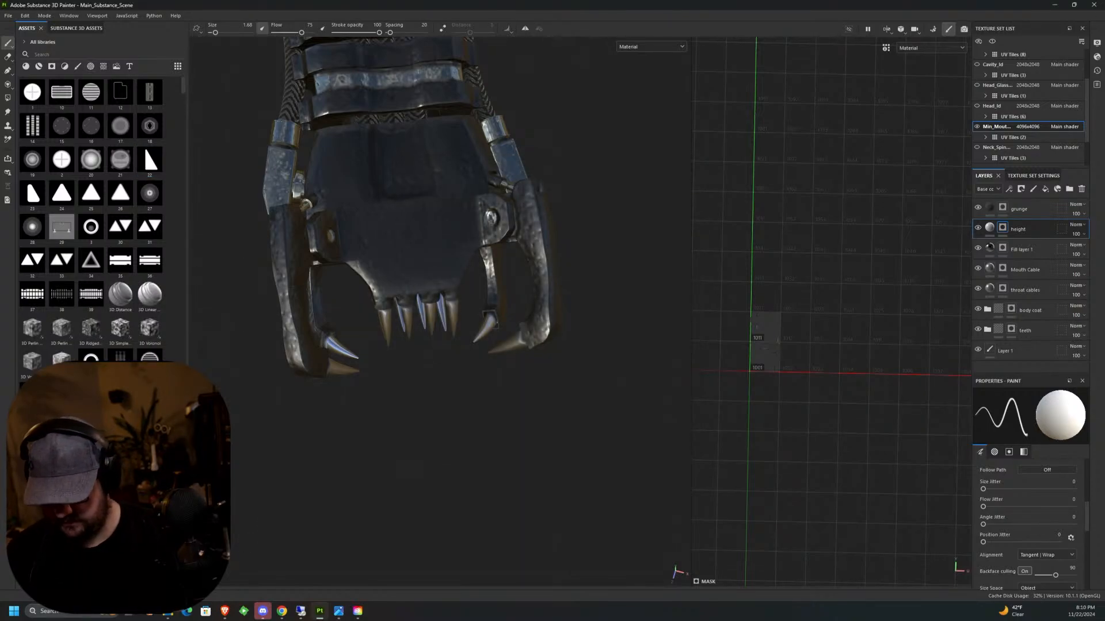
pyautogui.click(178, 581)
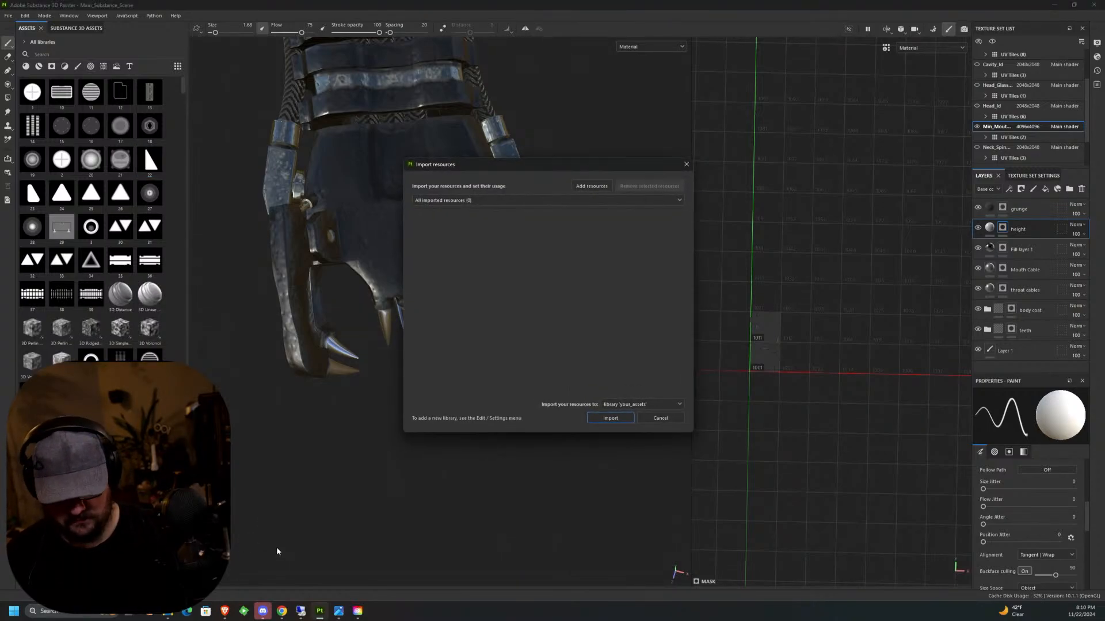
pyautogui.click(591, 187)
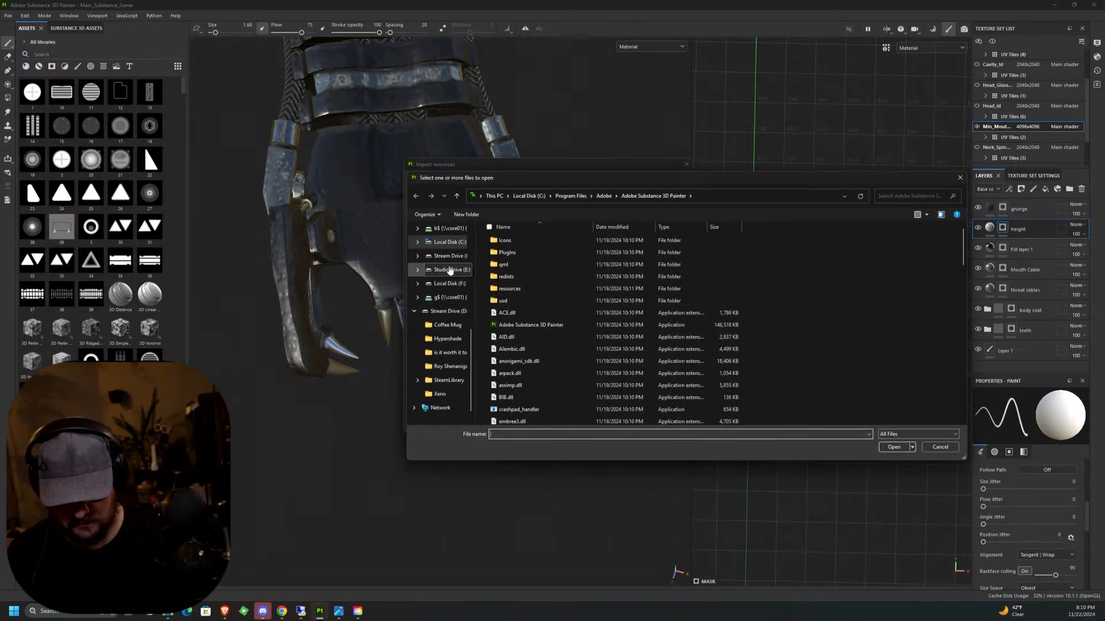
pyautogui.click(449, 229)
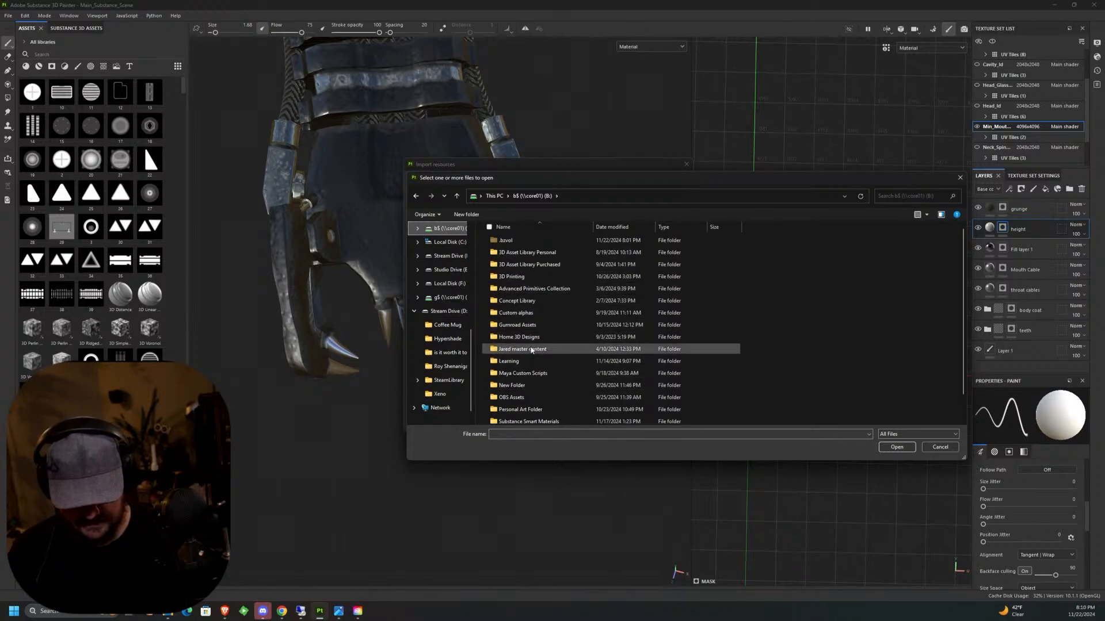
pyautogui.click(535, 314)
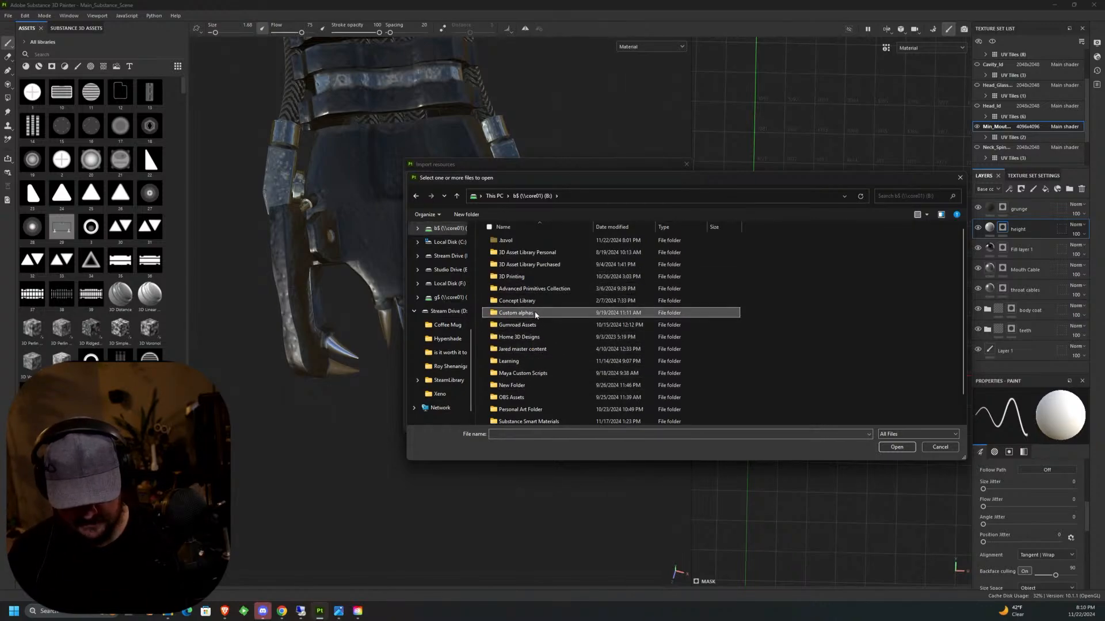
pyautogui.doubleClick(543, 314)
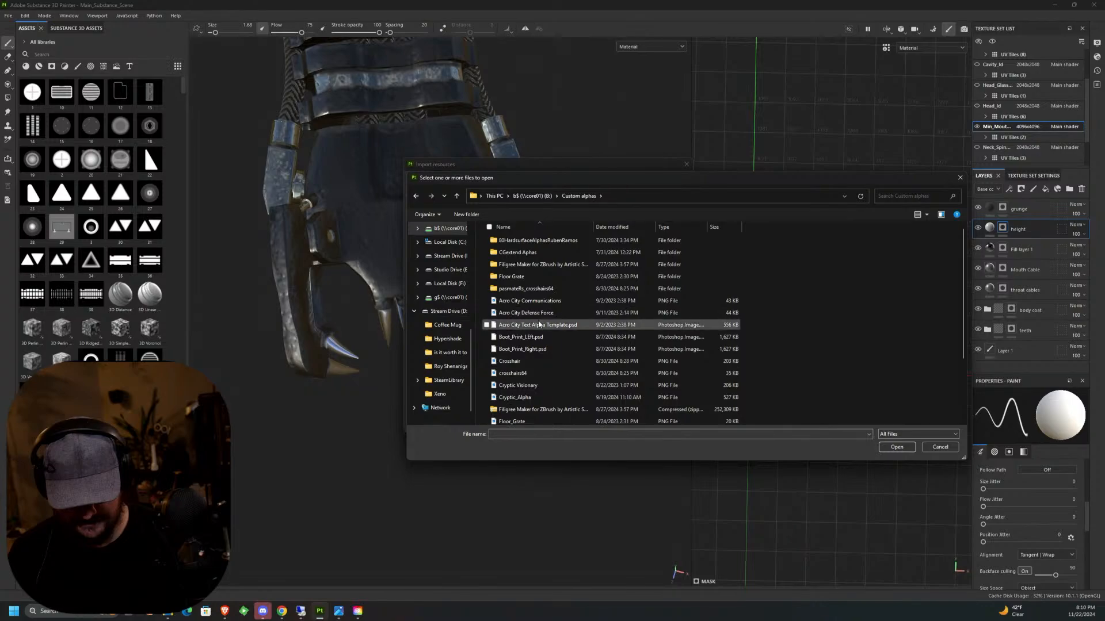
pyautogui.doubleClick(540, 241)
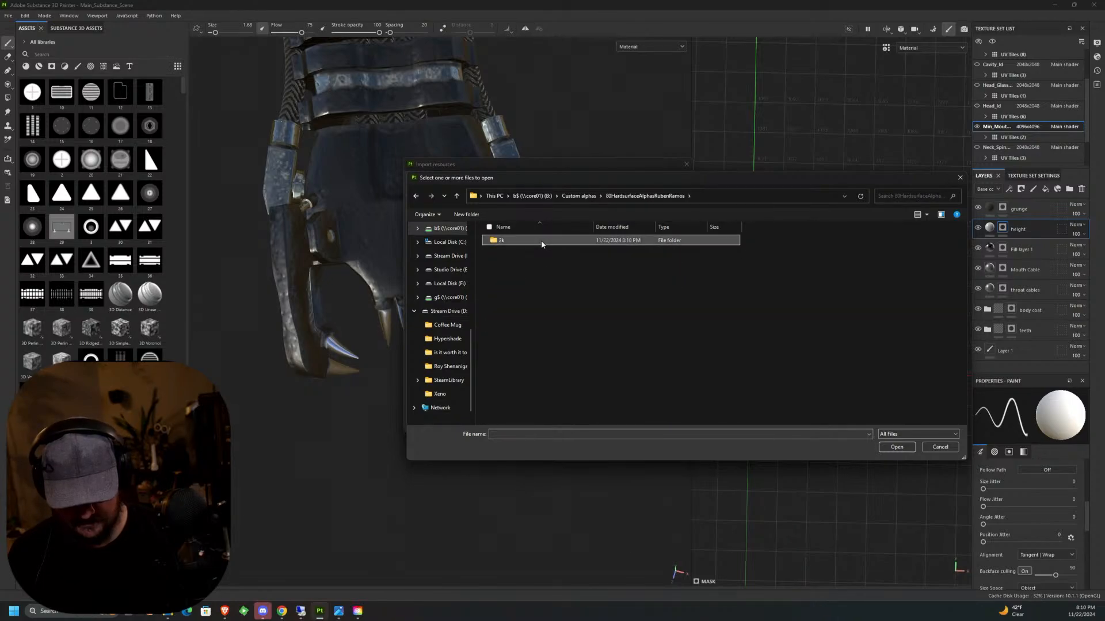
pyautogui.doubleClick(541, 241)
# Import 22 fl.psd into the your_assets library with its usage set to alpha.
pyautogui.click(541, 240)
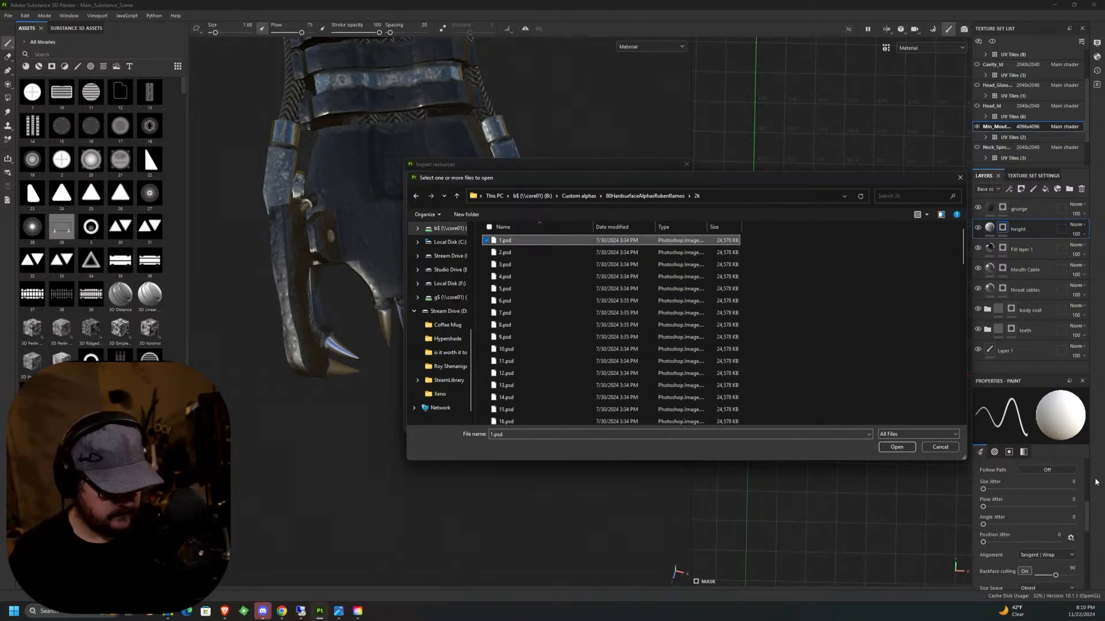
pyautogui.press('Down')
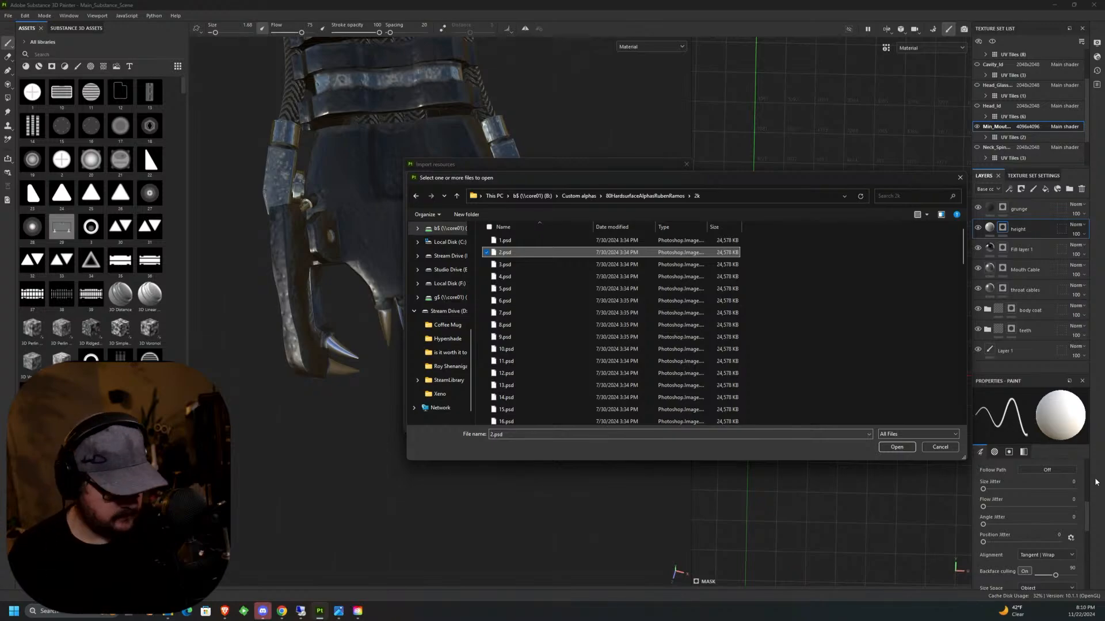
pyautogui.press('2')
pyautogui.press('2')
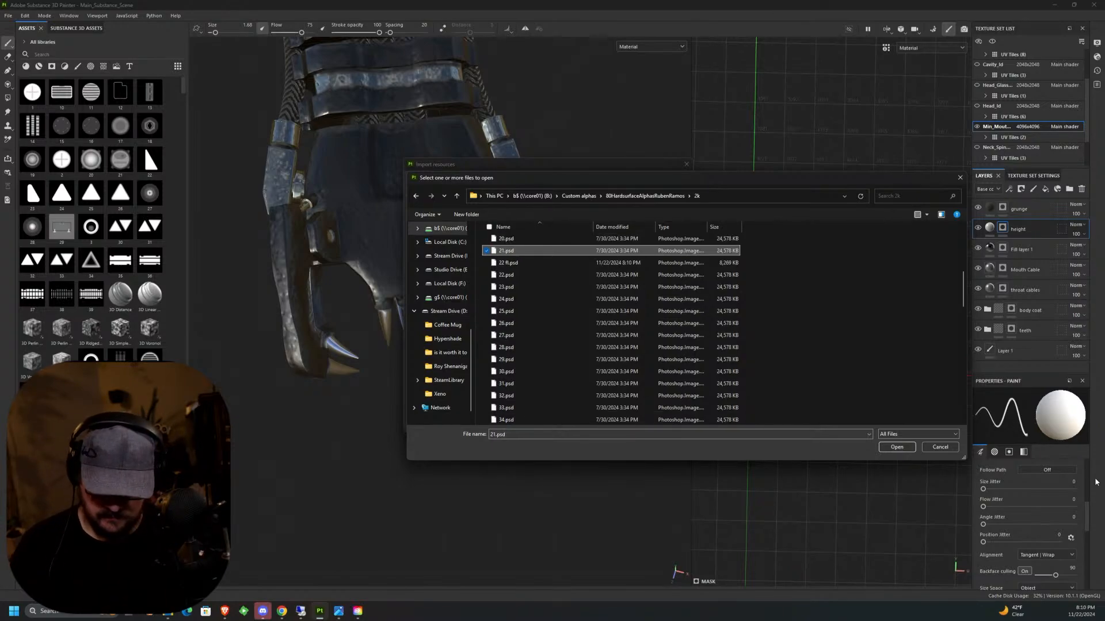
pyautogui.doubleClick(538, 263)
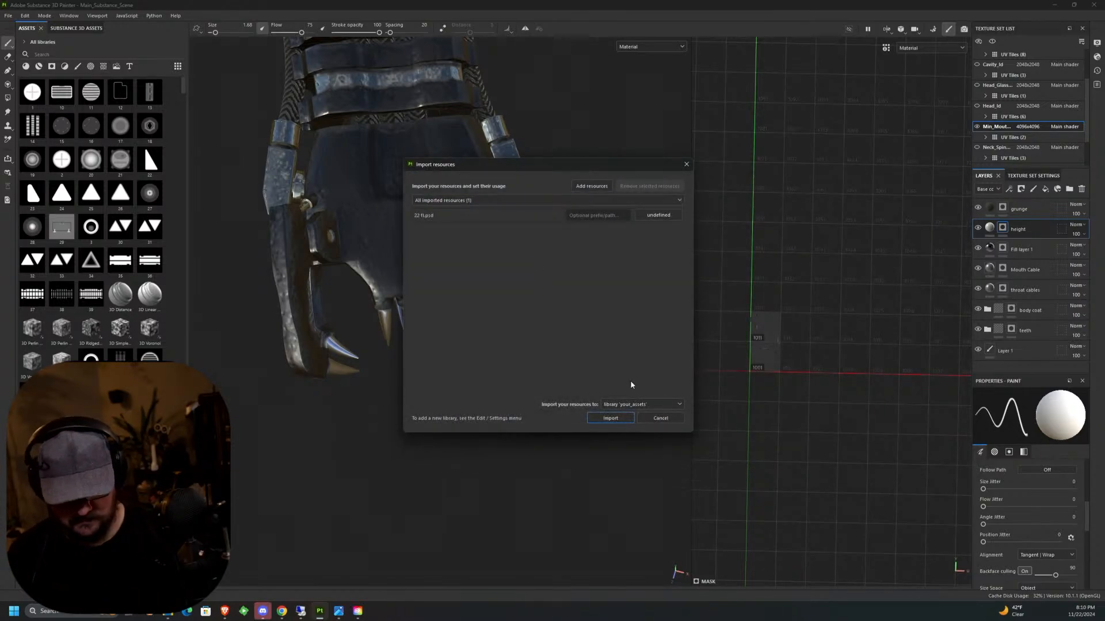
pyautogui.click(623, 417)
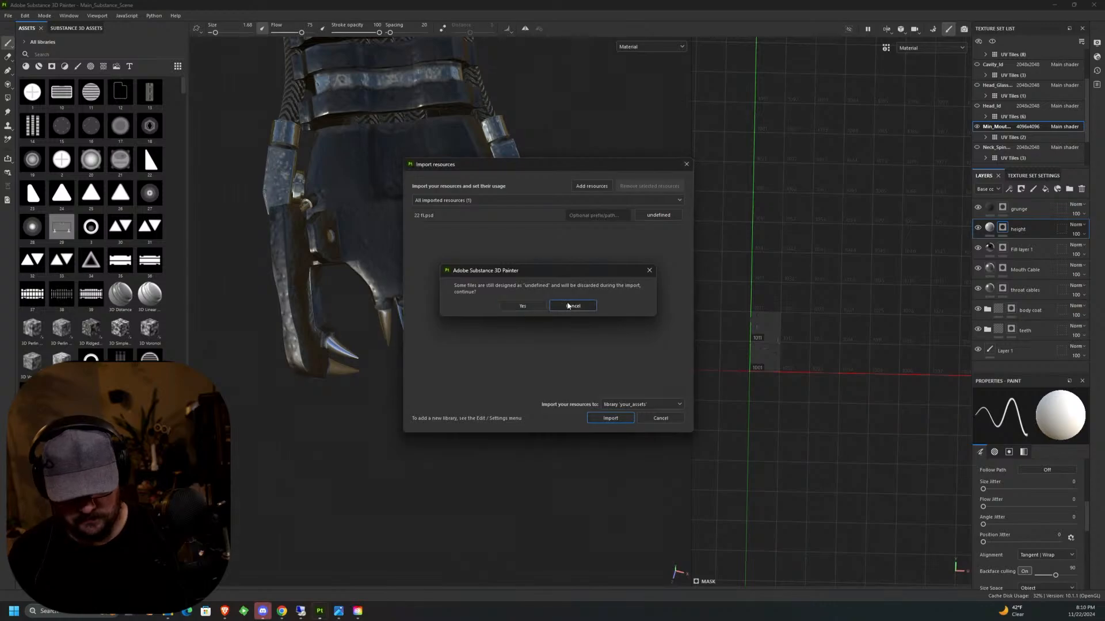
pyautogui.click(573, 305)
pyautogui.click(662, 215)
pyautogui.click(683, 219)
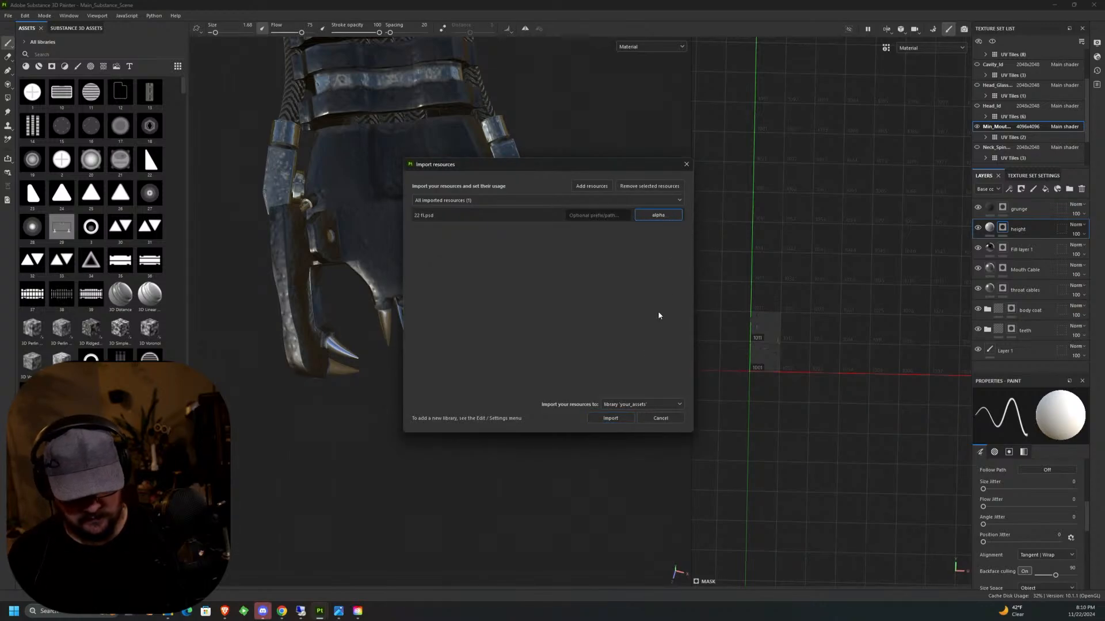
pyautogui.click(611, 418)
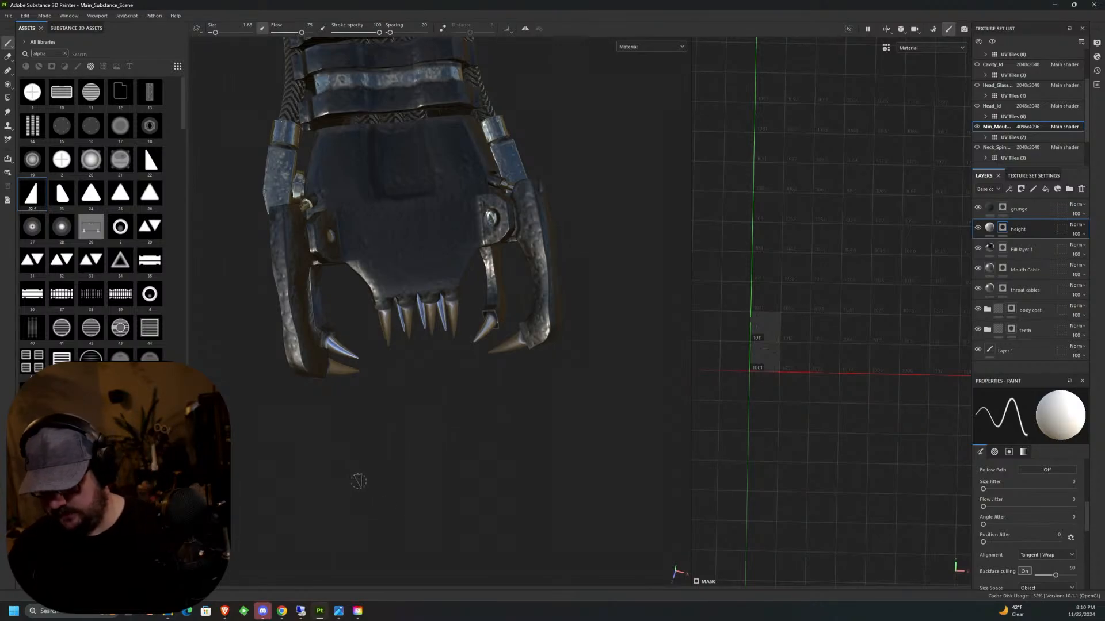
# Stamp alpha 22 on one half of the upper jaw plate and mirrored alpha 22 fl on the opposite half and the jaw's underside plate.
pyautogui.click(150, 161)
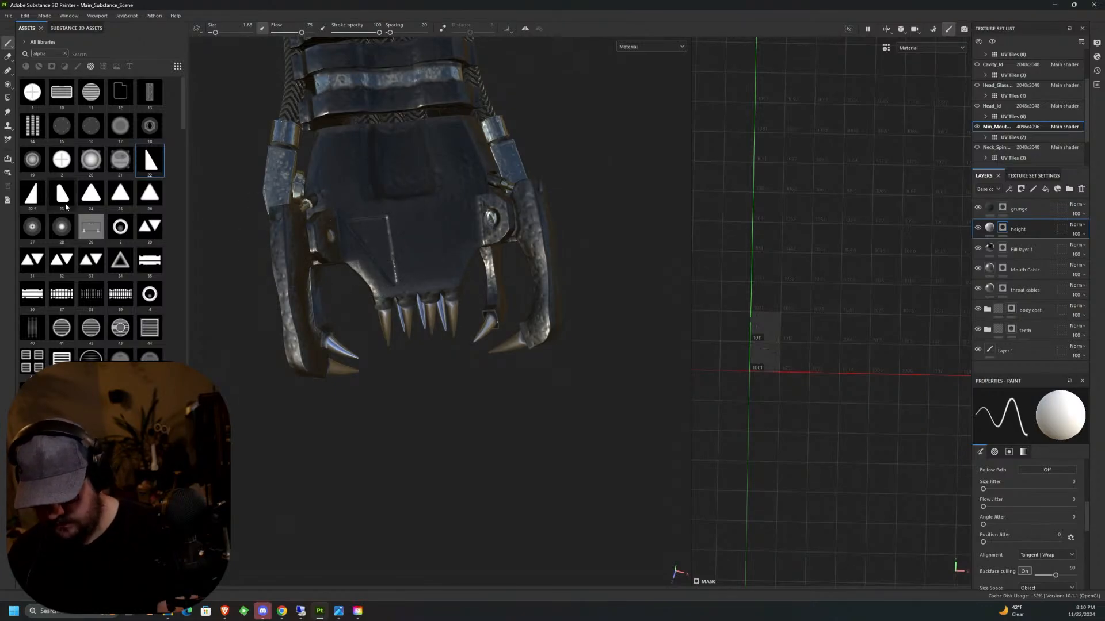
pyautogui.click(32, 193)
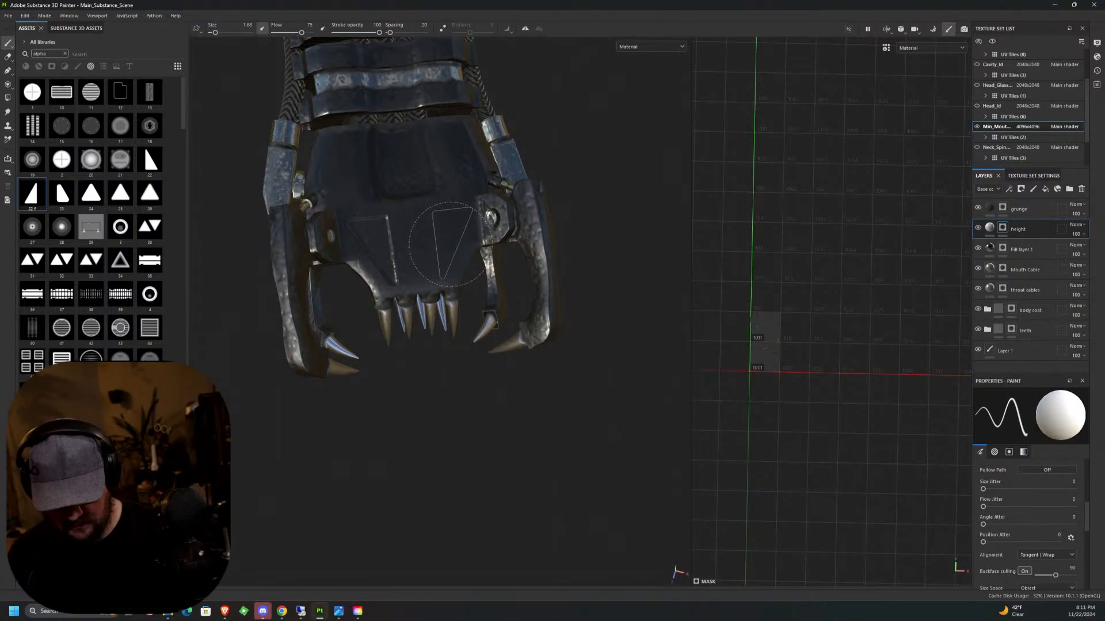
pyautogui.moveTo(570, 286)
pyautogui.keyDown('alt'); pyautogui.mouseDown()
pyautogui.moveTo(574, 263)
pyautogui.moveTo(435, 299)
pyautogui.moveTo(492, 156)
pyautogui.moveTo(584, 180)
pyautogui.moveTo(566, 175)
pyautogui.mouseUp(); pyautogui.keyUp('alt')
pyautogui.keyDown('alt'); pyautogui.moveTo(544, 193); pyautogui.dragTo(427, 238, button='middle'); pyautogui.keyUp('alt')
pyautogui.keyDown('alt'); pyautogui.moveTo(547, 188); pyautogui.dragTo(472, 173); pyautogui.keyUp('alt')
pyautogui.keyDown('alt'); pyautogui.moveTo(498, 183); pyautogui.dragTo(399, 206, button='middle'); pyautogui.keyUp('alt')
pyautogui.keyDown('alt'); pyautogui.moveTo(439, 209); pyautogui.dragTo(452, 222); pyautogui.keyUp('alt')
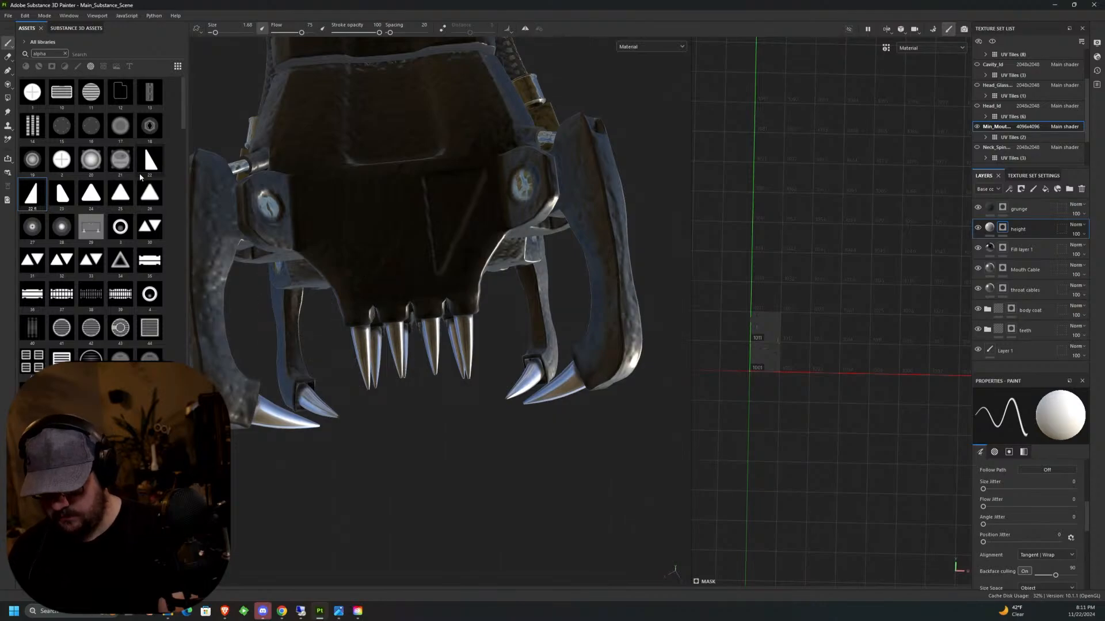
# Stamp alpha 22 on the empty half of the jaw's underside plate, opposite the mirrored triangle.
pyautogui.click(149, 159)
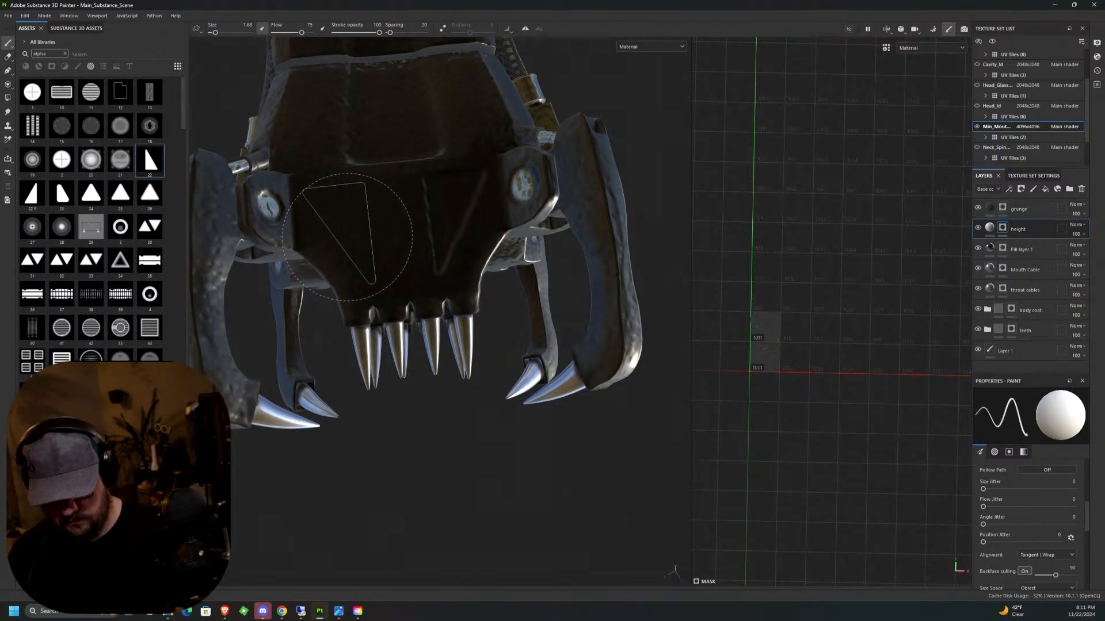
pyautogui.keyDown('alt'); pyautogui.moveTo(347, 235); pyautogui.dragTo(450, 394); pyautogui.keyUp('alt')
pyautogui.moveTo(451, 395); pyautogui.dragTo(404, 424, button='middle')
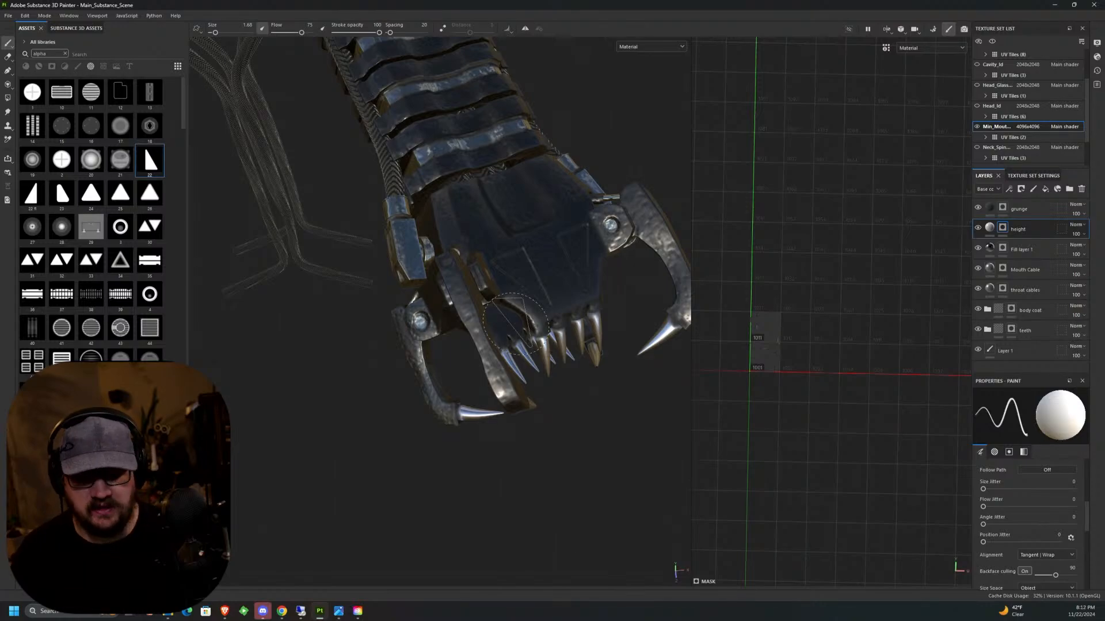
pyautogui.moveTo(515, 325); pyautogui.dragTo(414, 322, button='middle')
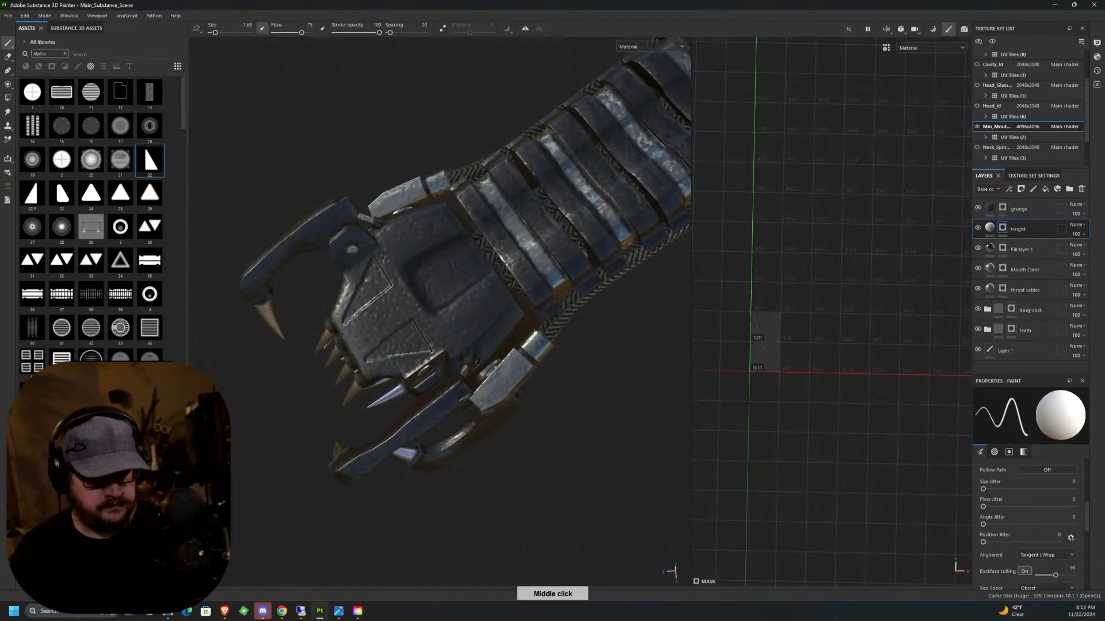
# Target the grunge layer's mask, clear the alpha search filter and load a rough, jittered brush from the brush library.
pyautogui.click(1001, 210)
pyautogui.keyDown('alt'); pyautogui.moveTo(426, 278); pyautogui.dragTo(390, 264); pyautogui.keyUp('alt')
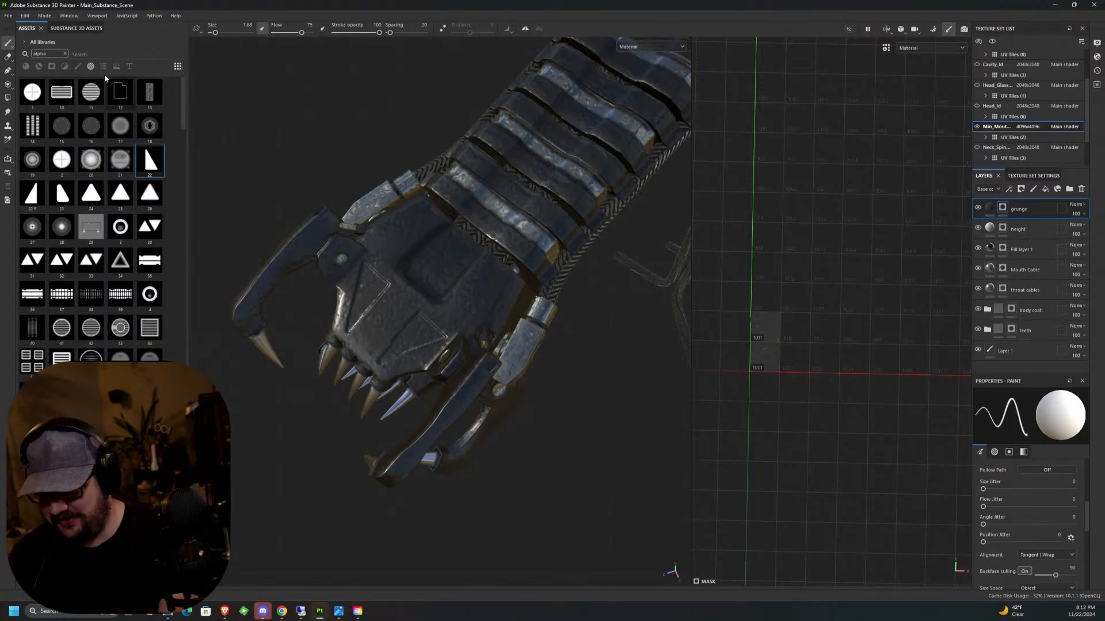
pyautogui.click(78, 66)
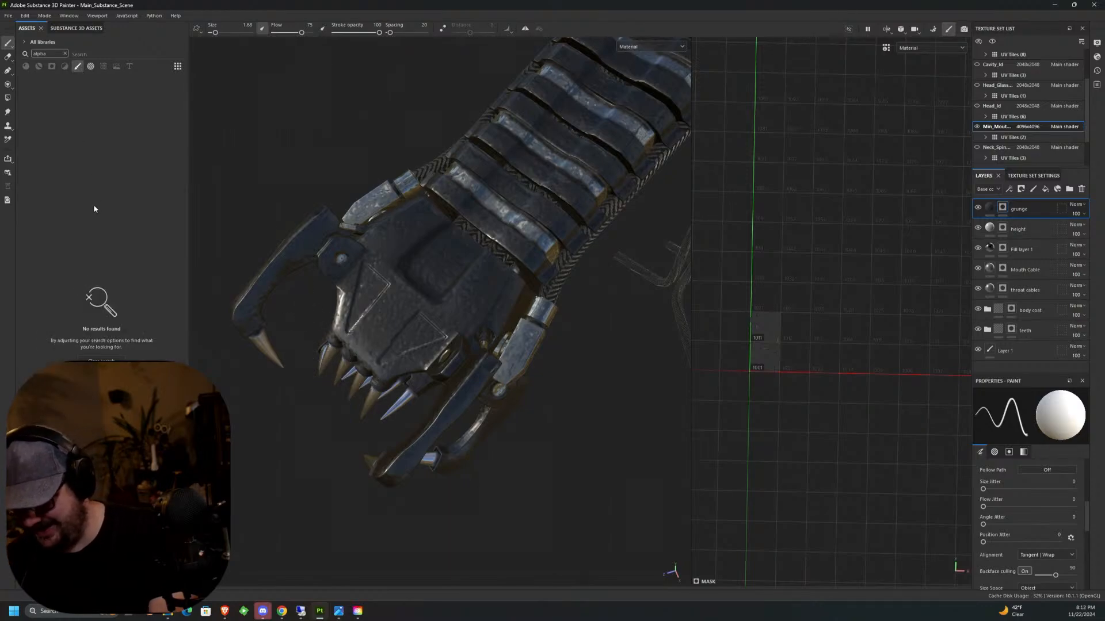
pyautogui.click(65, 53)
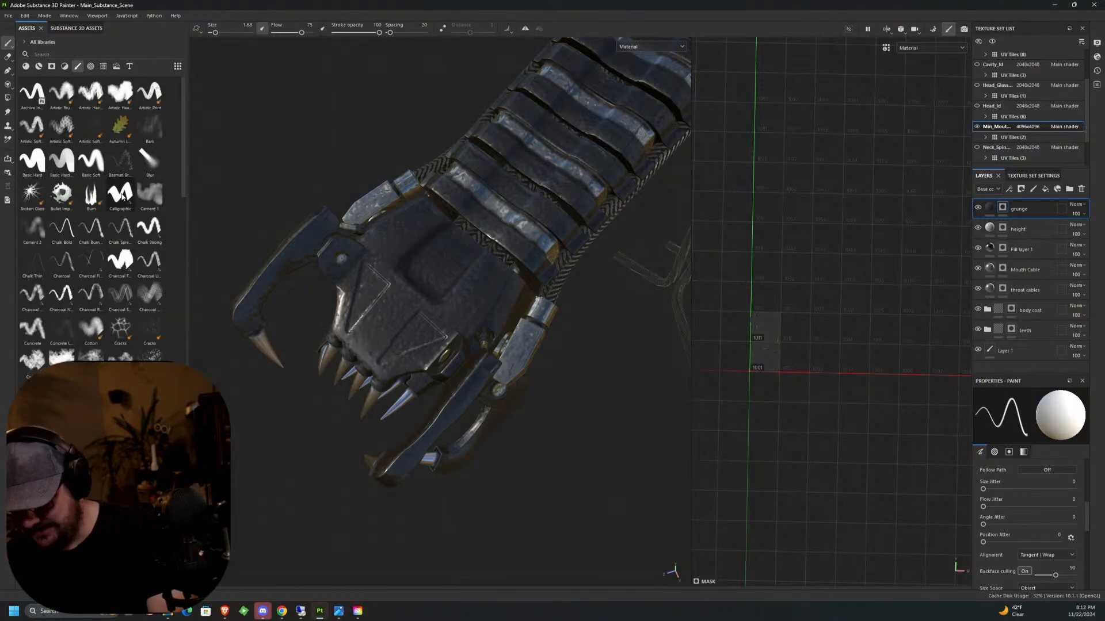
pyautogui.click(90, 161)
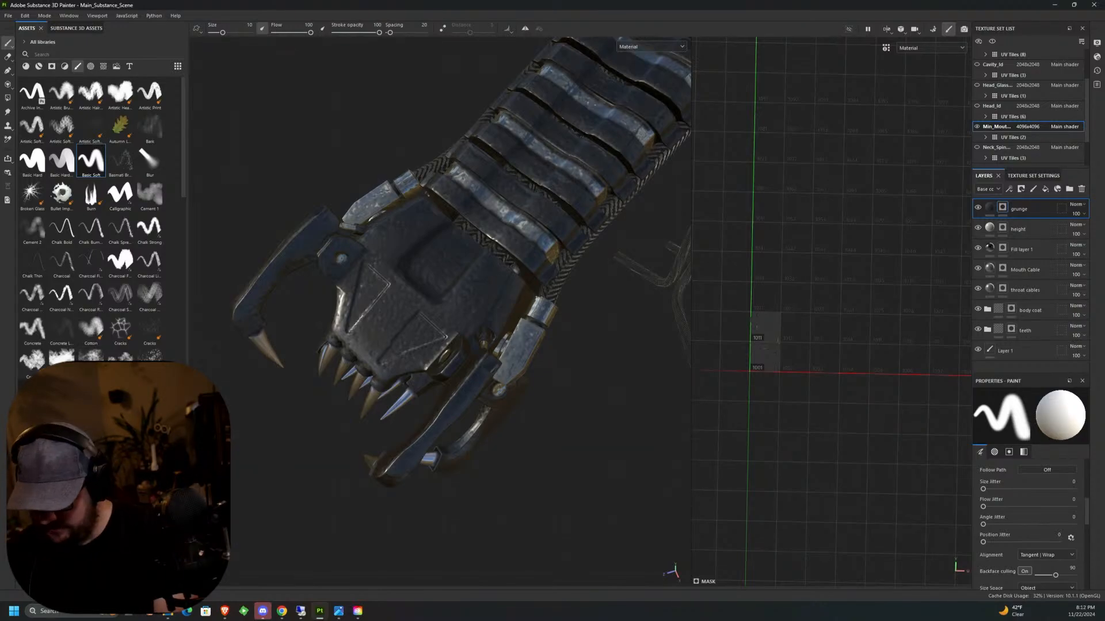
pyautogui.click(33, 360)
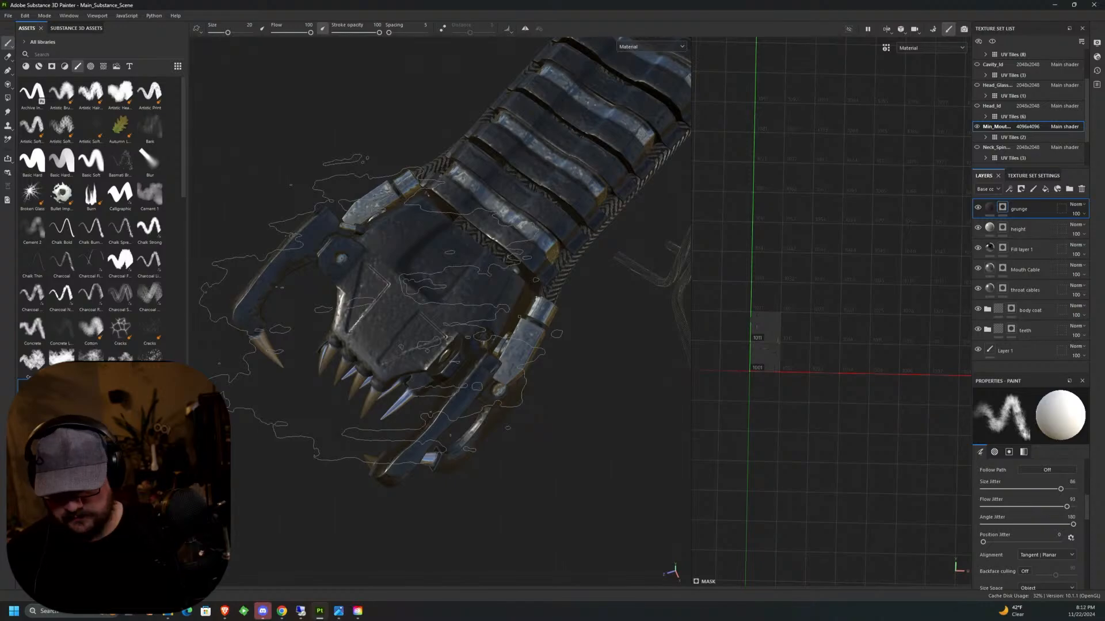
# Paint grunge with brush size 0.21 along the edges of the first triangular detail on the upper jaw plate.
pyautogui.scroll(10, 365, 301)
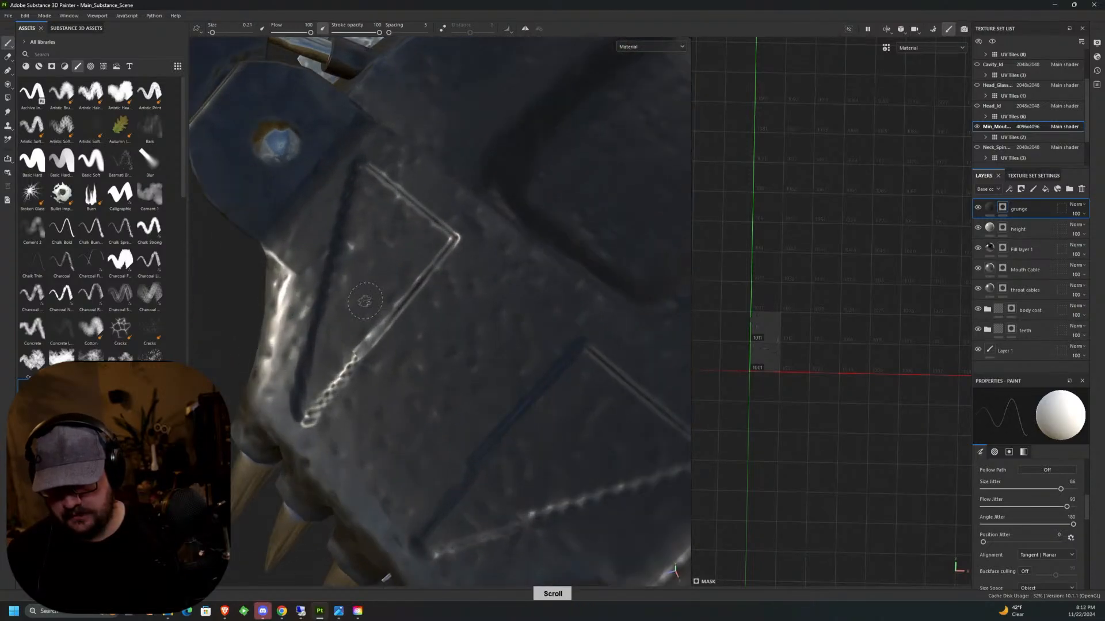
pyautogui.moveTo(412, 364); pyautogui.dragTo(344, 341, button='middle')
pyautogui.moveTo(340, 358); pyautogui.dragTo(326, 306)
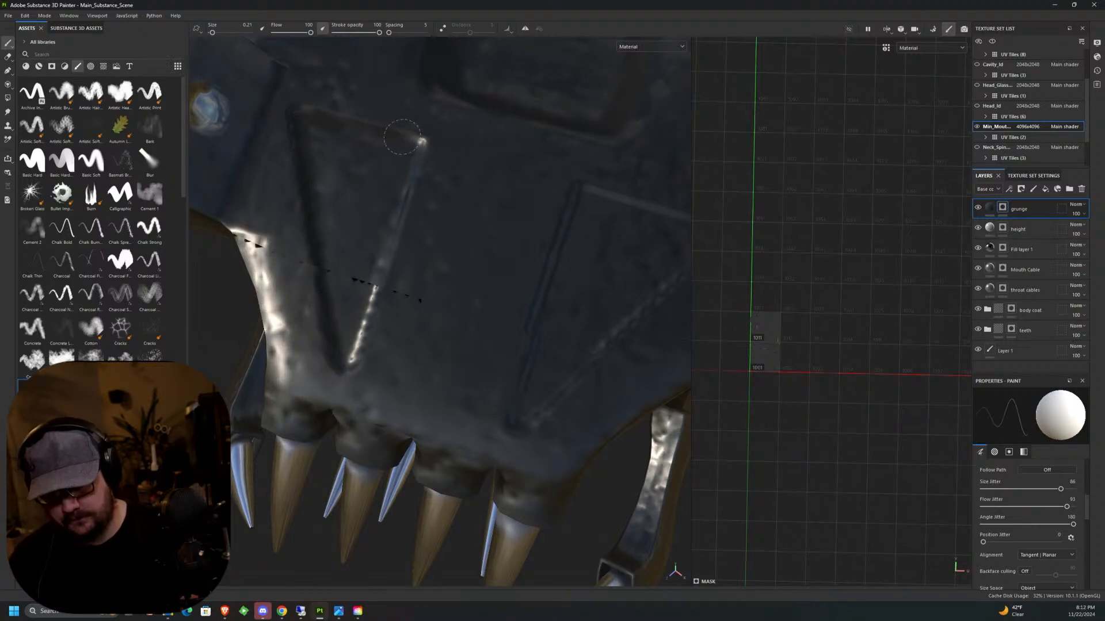
pyautogui.moveTo(404, 187); pyautogui.dragTo(348, 359)
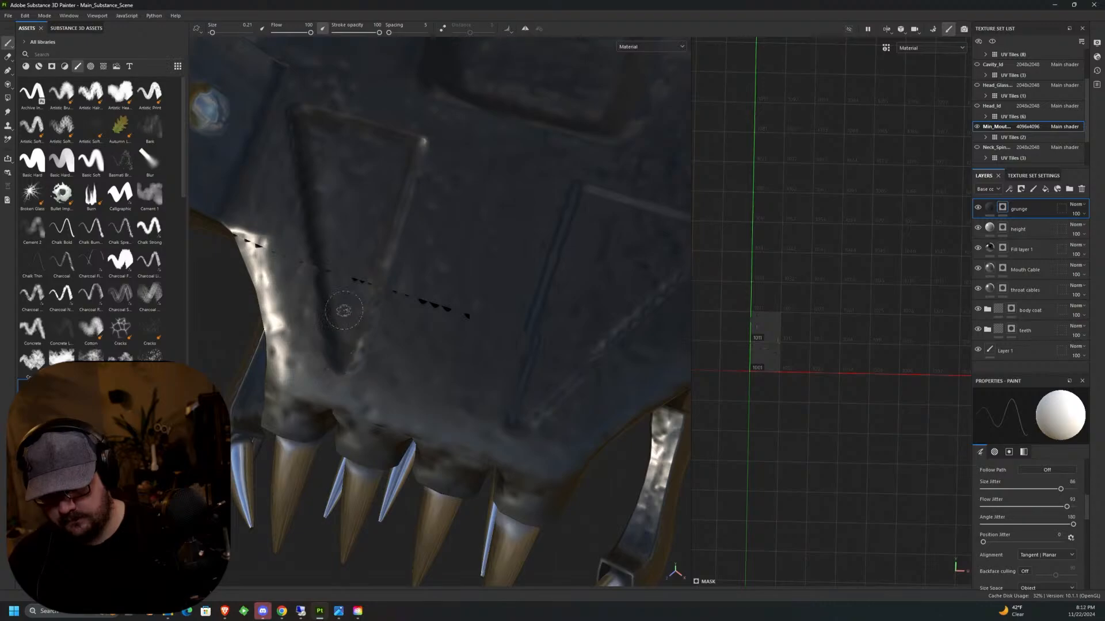
# Paint grunge along the edges of the opposite triangular detail on the upper jaw plate.
pyautogui.moveTo(562, 291)
pyautogui.mouseDown(button='middle')
pyautogui.moveTo(476, 381)
pyautogui.moveTo(394, 413)
pyautogui.mouseUp(button='middle')
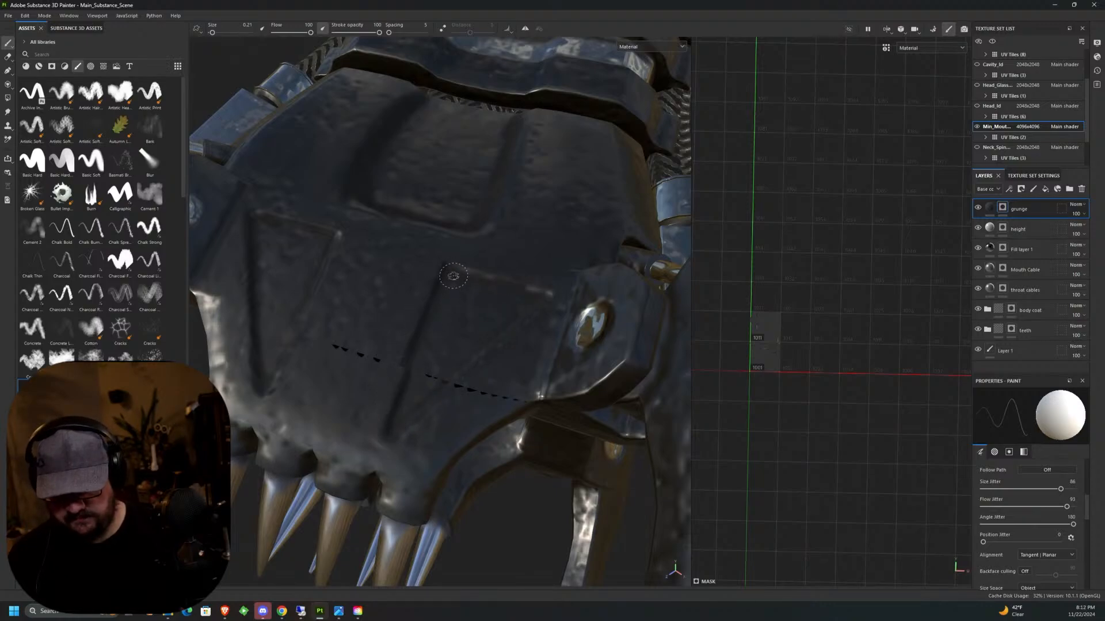
pyautogui.moveTo(454, 276); pyautogui.dragTo(518, 294, button='middle')
pyautogui.keyDown('alt'); pyautogui.moveTo(545, 389); pyautogui.dragTo(612, 363); pyautogui.keyUp('alt')
# Reduce the brush flow to 27 and paint grunge around the underside plate's recessed panel and rear edge with size 0.52.
pyautogui.keyDown('alt'); pyautogui.moveTo(530, 414); pyautogui.dragTo(499, 190); pyautogui.keyUp('alt')
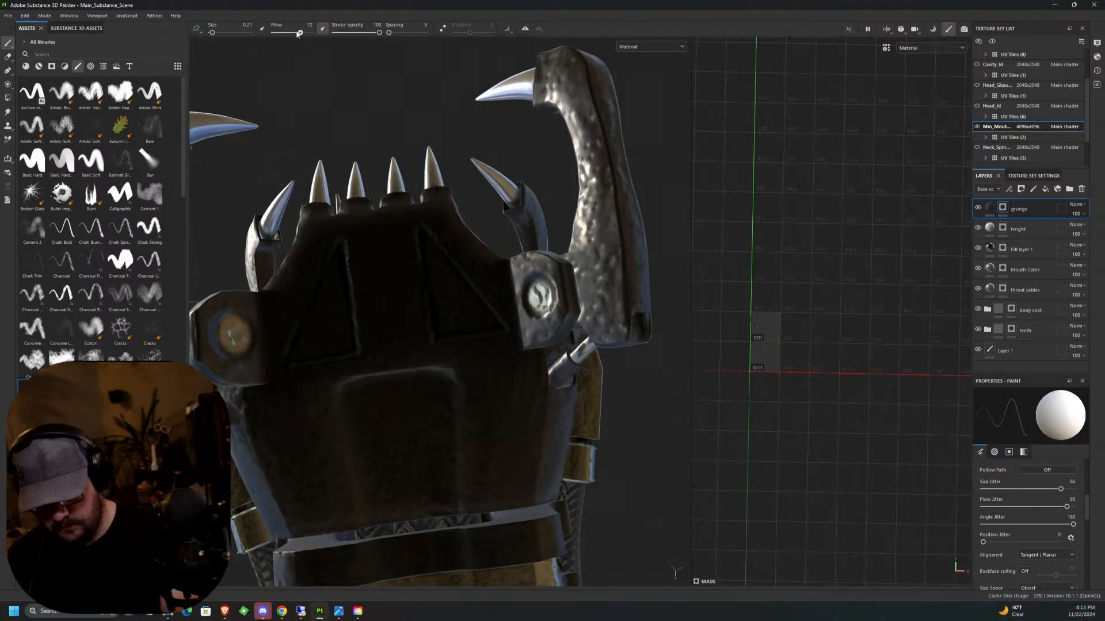
pyautogui.keyDown('alt'); pyautogui.moveTo(409, 398); pyautogui.dragTo(423, 254, button='middle'); pyautogui.keyUp('alt')
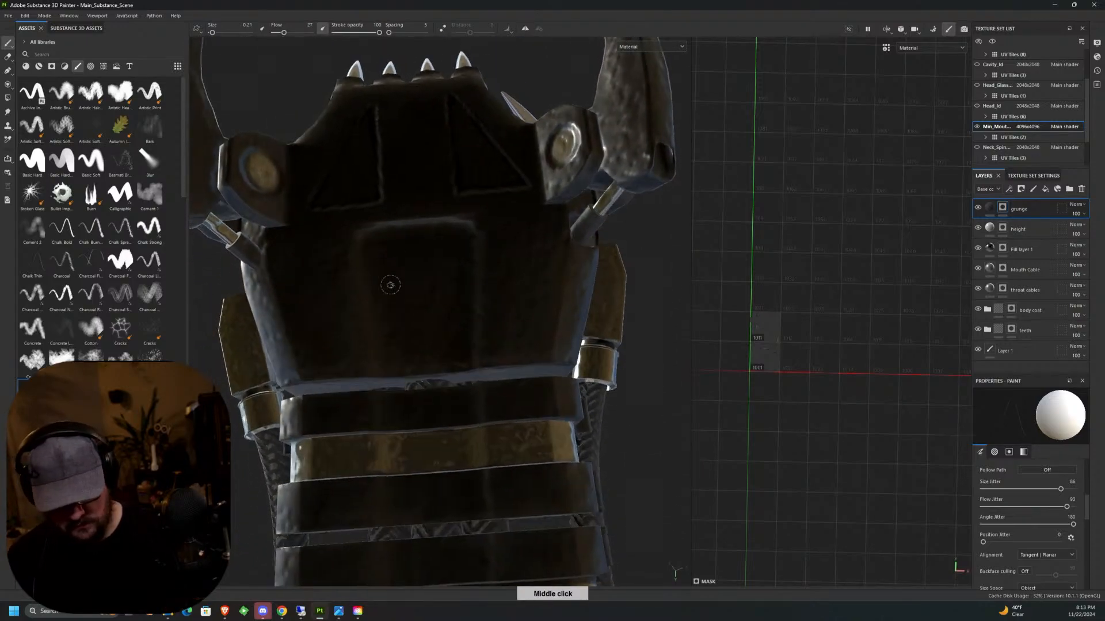
pyautogui.keyDown('ctrl'); pyautogui.moveTo(391, 285); pyautogui.dragTo(411, 285, button='right'); pyautogui.keyUp('ctrl')
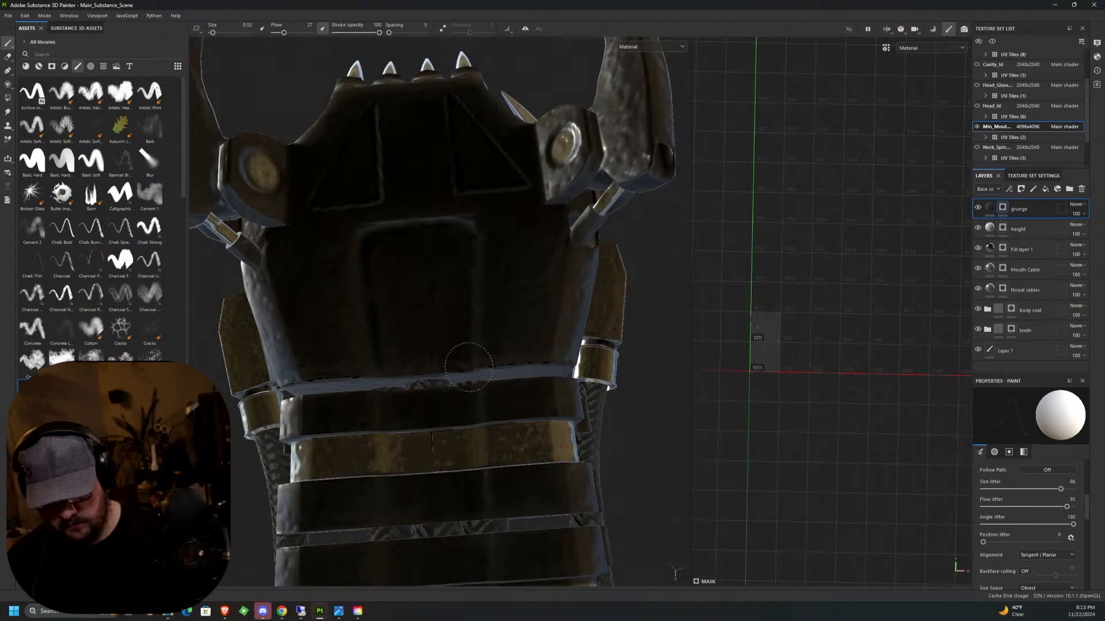
pyautogui.moveTo(468, 367); pyautogui.dragTo(551, 260, button='middle')
# Paint grunge into the seams where the outer claw arms meet their hinge brackets and pistons.
pyautogui.scroll(3, 551, 260)
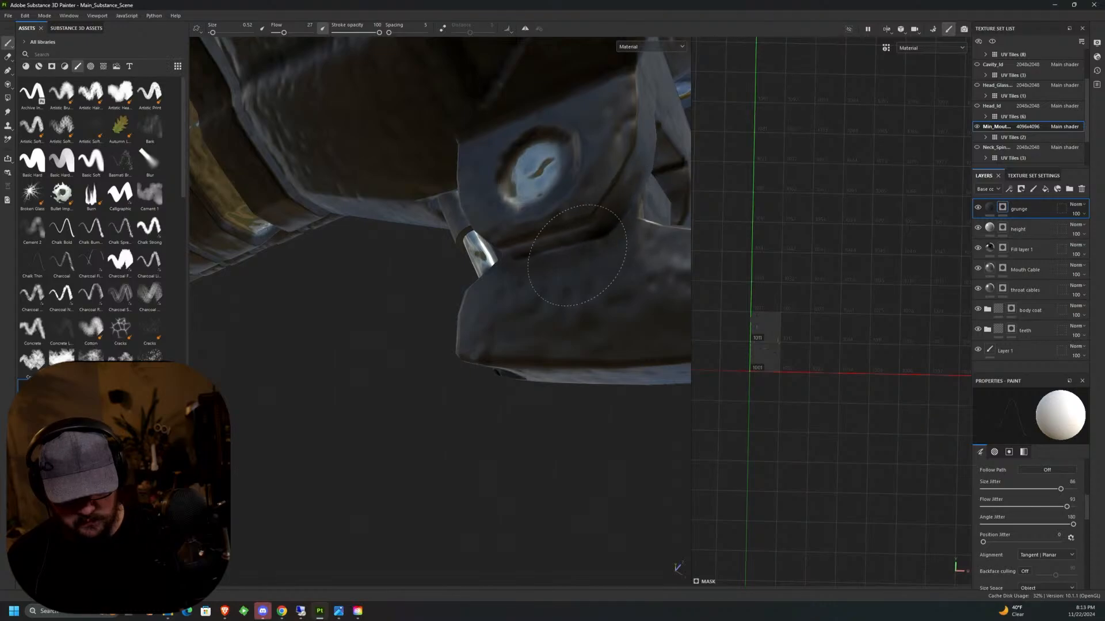
pyautogui.keyDown('alt'); pyautogui.moveTo(607, 281); pyautogui.dragTo(573, 154); pyautogui.keyUp('alt')
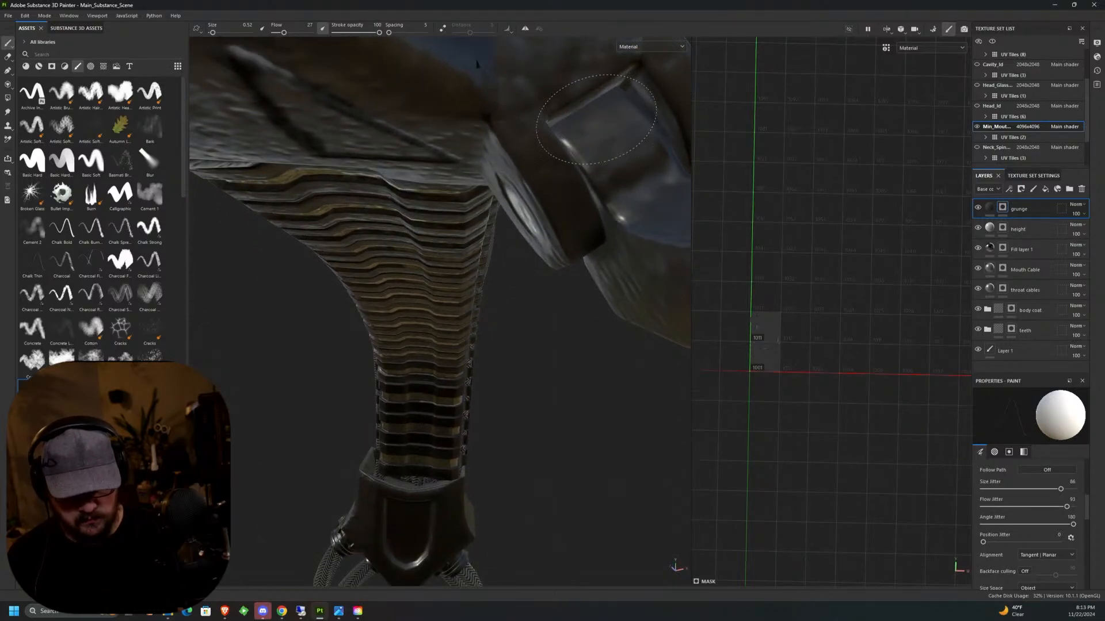
pyautogui.moveTo(623, 109); pyautogui.dragTo(302, 233, button='middle')
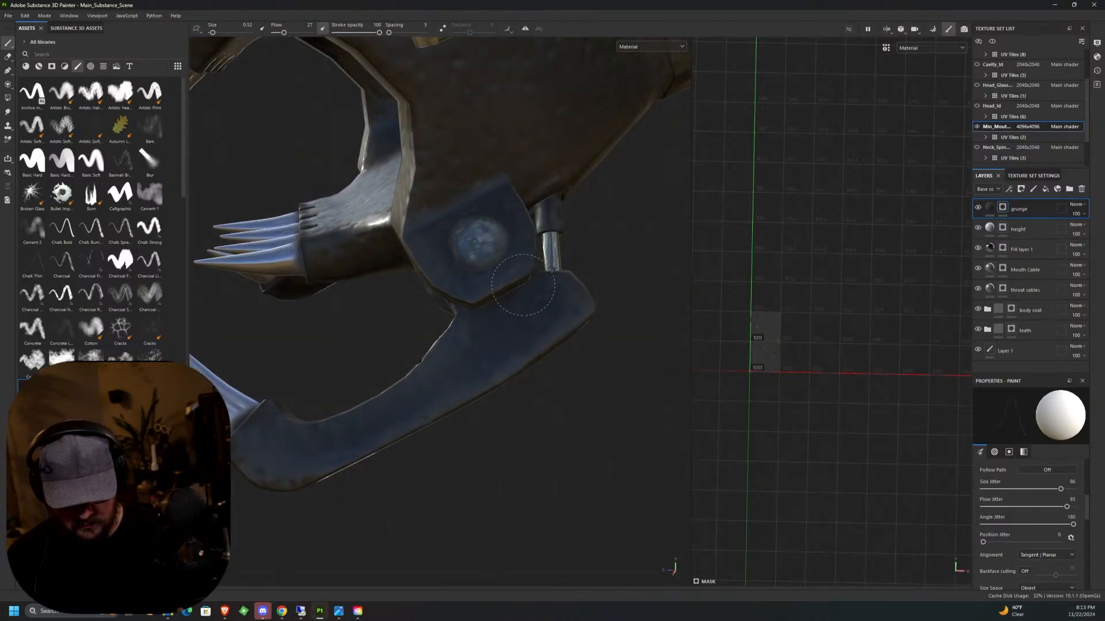
pyautogui.moveTo(503, 247); pyautogui.dragTo(431, 212, button='middle')
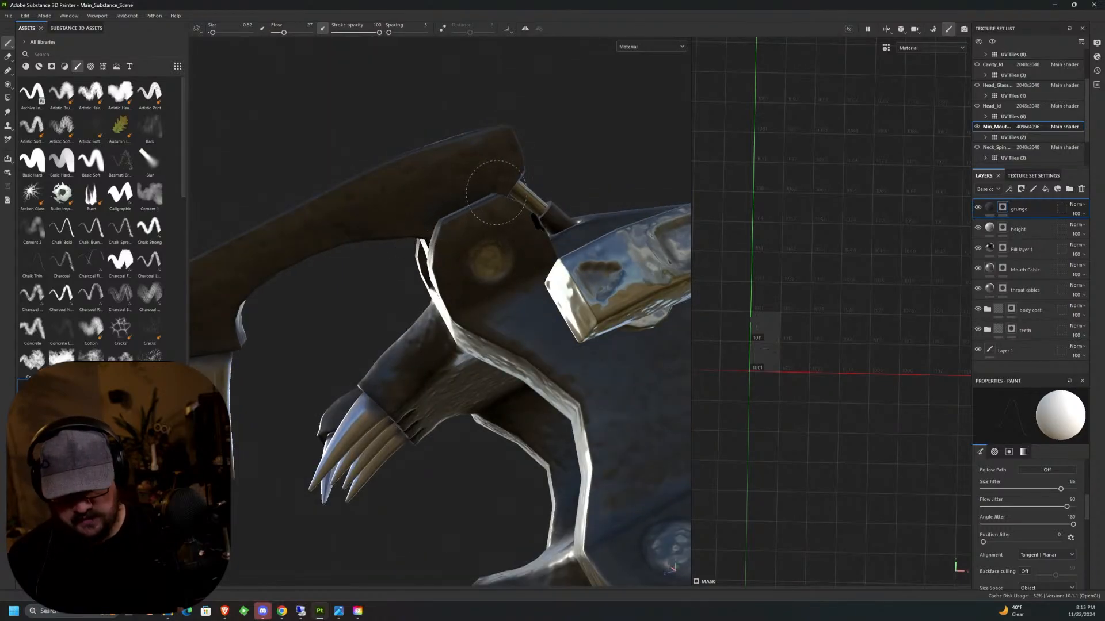
pyautogui.moveTo(423, 234); pyautogui.dragTo(537, 202, button='middle')
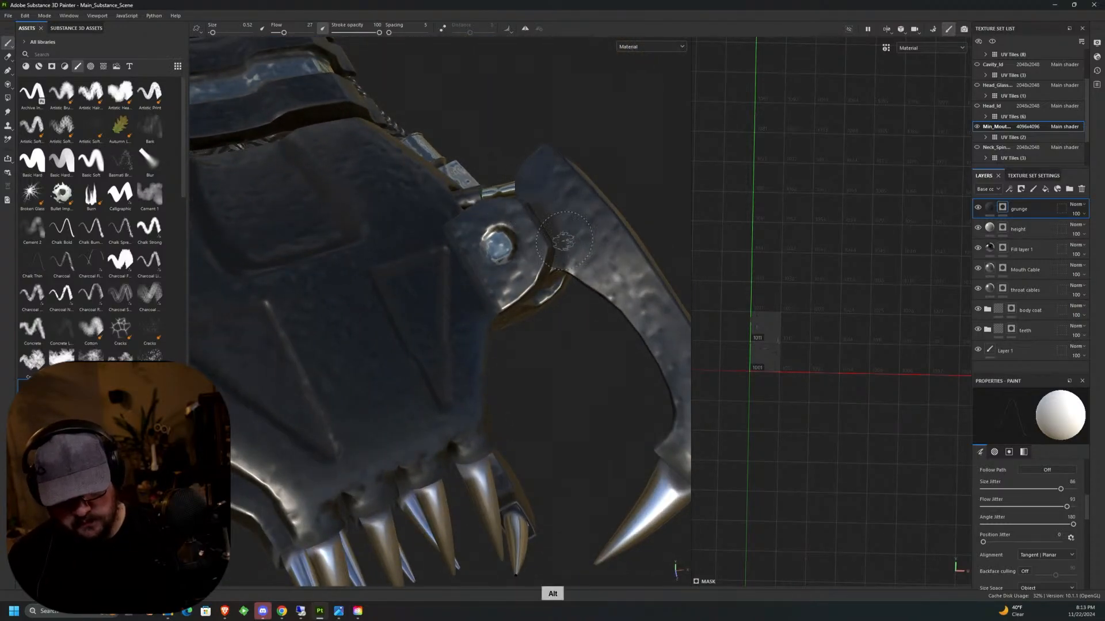
# Paint grunge into the inner hinge pockets of the upper claw arms on both sides of the jaw.
pyautogui.keyDown('alt'); pyautogui.moveTo(553, 230); pyautogui.dragTo(514, 136); pyautogui.keyUp('alt')
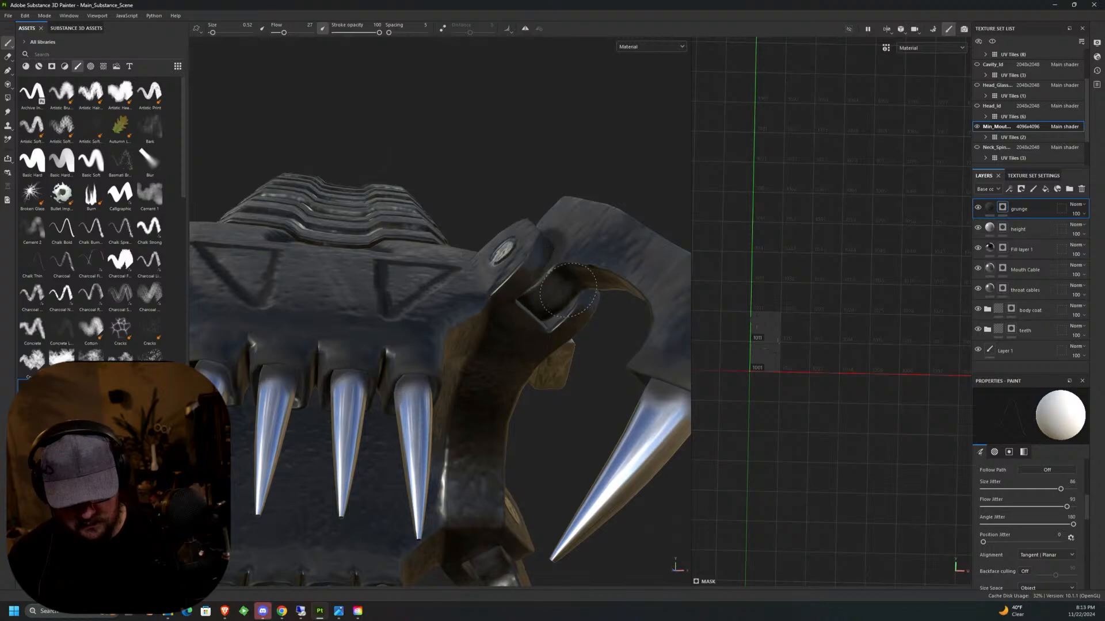
pyautogui.moveTo(570, 285); pyautogui.dragTo(409, 252, button='middle')
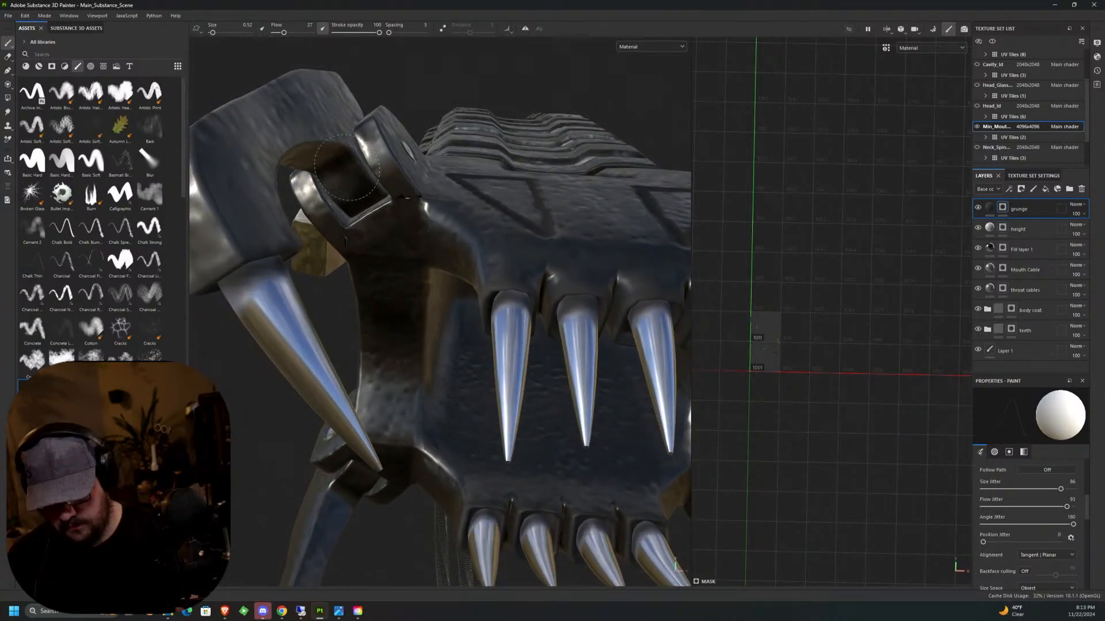
pyautogui.moveTo(345, 161); pyautogui.dragTo(345, 183, button='middle')
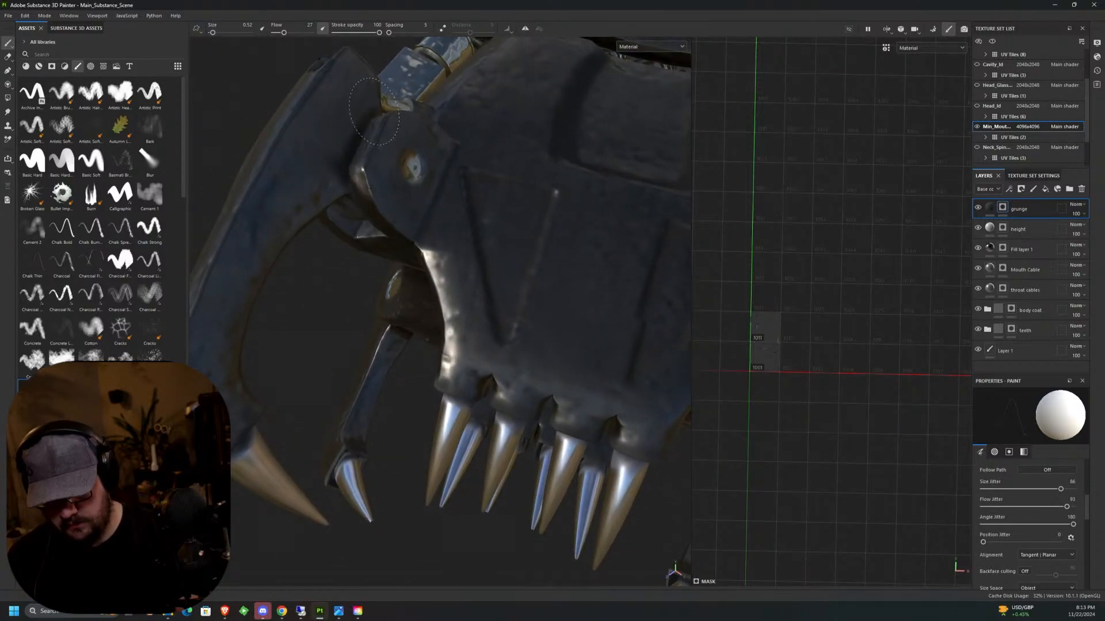
pyautogui.keyDown('alt'); pyautogui.moveTo(348, 194); pyautogui.dragTo(547, 134); pyautogui.keyUp('alt')
pyautogui.keyDown('alt'); pyautogui.moveTo(356, 162); pyautogui.dragTo(287, 157); pyautogui.keyUp('alt')
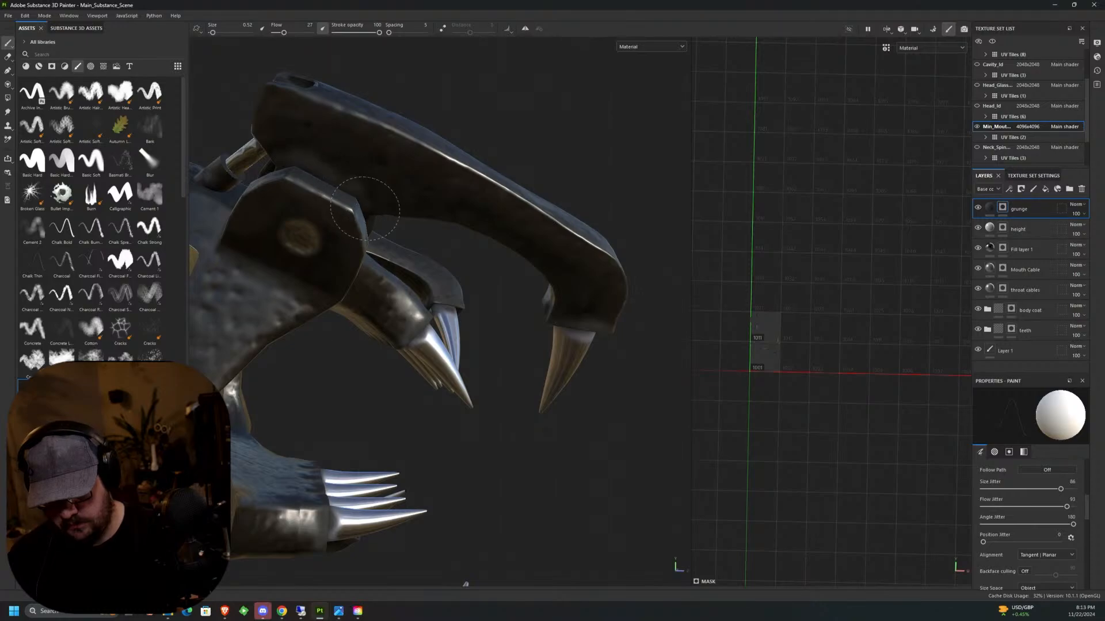
# Paint grunge along the remaining joints between the claw arms and hinge brackets, including the lower jaw's side.
pyautogui.keyDown('alt'); pyautogui.moveTo(373, 214); pyautogui.dragTo(228, 294); pyautogui.keyUp('alt')
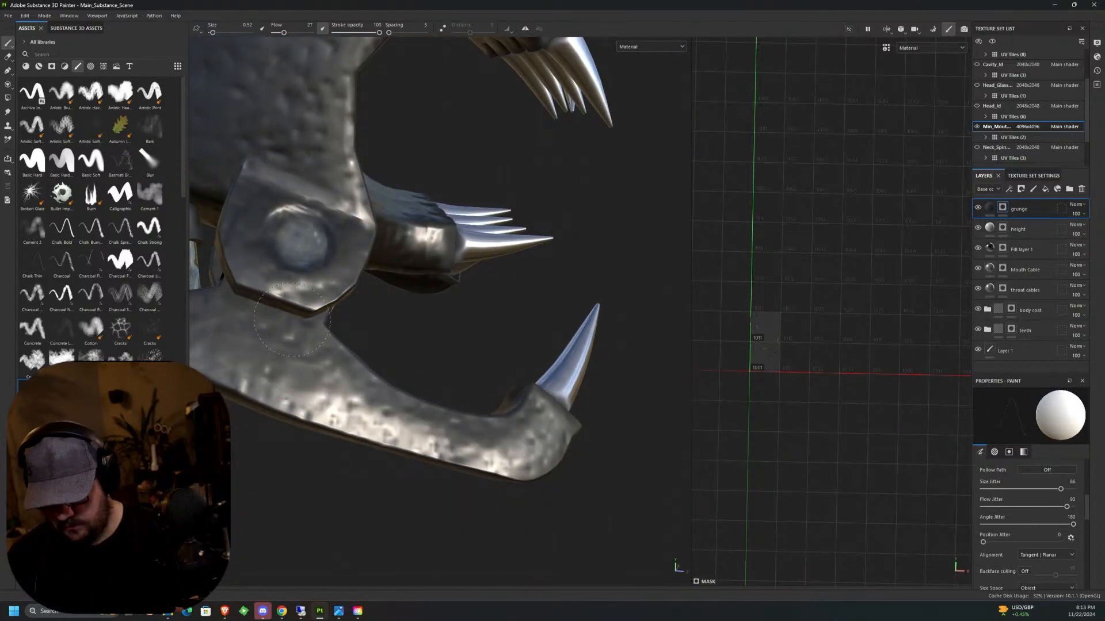
pyautogui.moveTo(318, 324)
pyautogui.keyDown('alt'); pyautogui.mouseDown()
pyautogui.moveTo(345, 335)
pyautogui.moveTo(360, 315)
pyautogui.moveTo(411, 359)
pyautogui.moveTo(500, 290)
pyautogui.mouseUp(); pyautogui.keyUp('alt')
pyautogui.keyDown('alt'); pyautogui.moveTo(502, 287); pyautogui.dragTo(249, 288, button='middle'); pyautogui.keyUp('alt')
pyautogui.keyDown('alt'); pyautogui.moveTo(249, 289); pyautogui.dragTo(498, 215); pyautogui.keyUp('alt')
pyautogui.moveTo(498, 215)
pyautogui.keyDown('alt'); pyautogui.mouseDown(button='middle')
pyautogui.moveTo(405, 324)
pyautogui.moveTo(506, 345)
pyautogui.mouseUp(button='middle'); pyautogui.keyUp('alt')
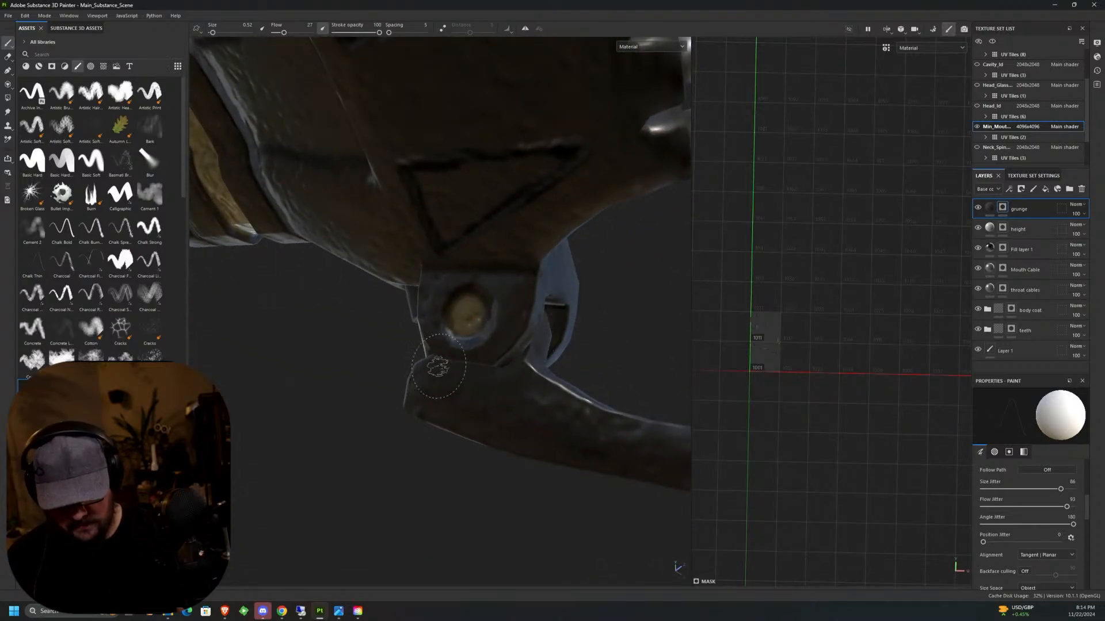
pyautogui.moveTo(536, 348)
pyautogui.keyDown('alt'); pyautogui.mouseDown()
pyautogui.moveTo(382, 361)
pyautogui.moveTo(430, 113)
pyautogui.moveTo(402, 129)
pyautogui.mouseUp(); pyautogui.keyUp('alt')
# Paint grunge around the end of the braided side cable where it enters its metal connector.
pyautogui.scroll(-10, 537, 336)
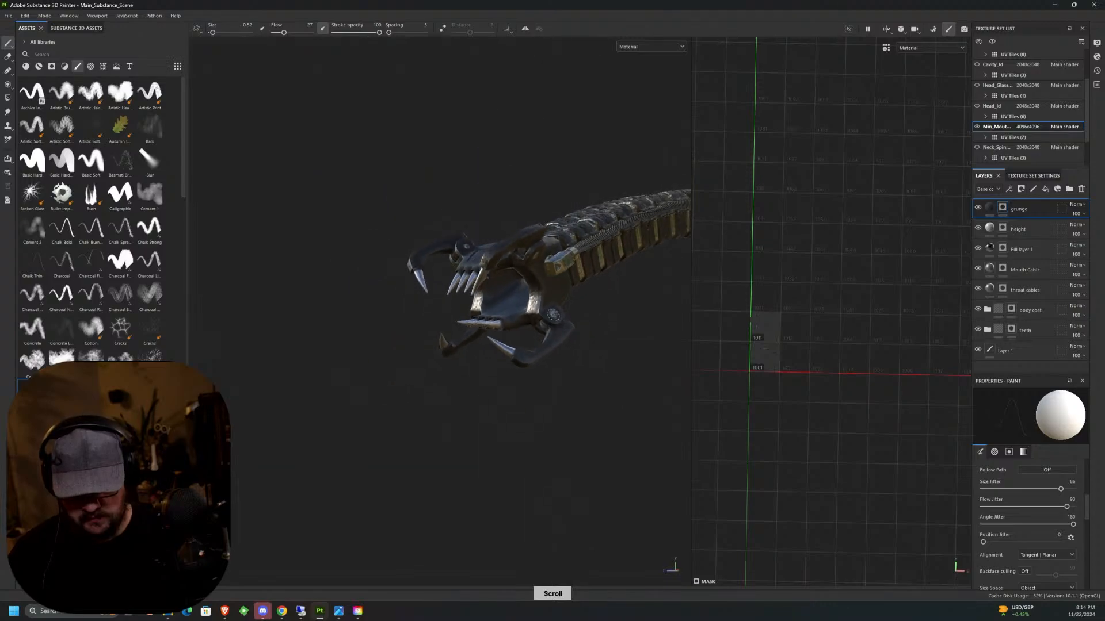
pyautogui.keyDown('alt'); pyautogui.moveTo(573, 305); pyautogui.dragTo(680, 390); pyautogui.keyUp('alt')
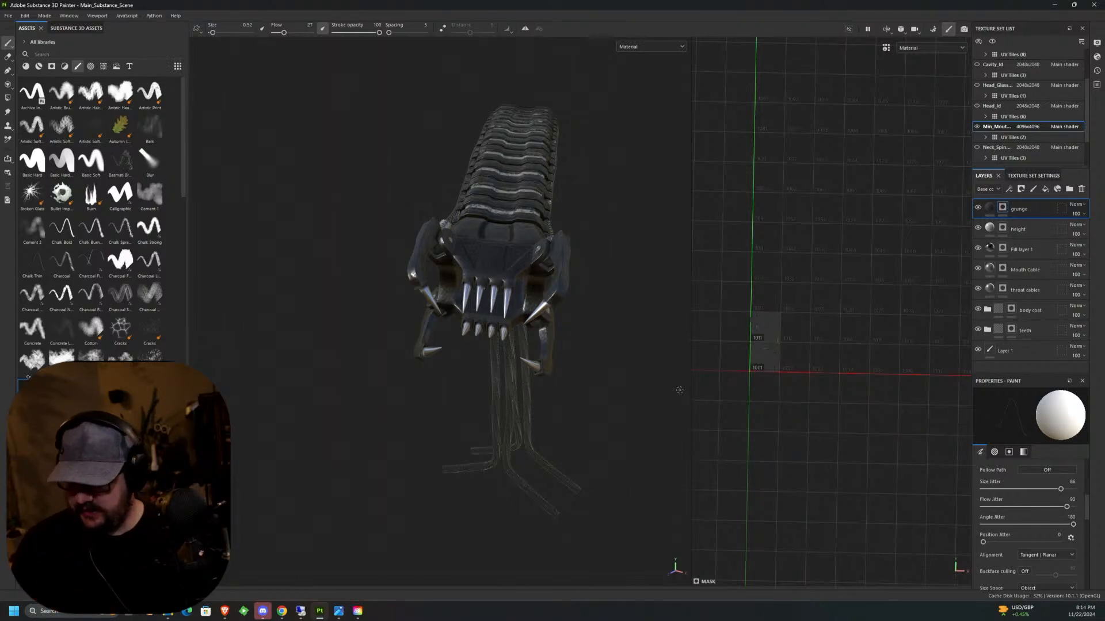
pyautogui.keyDown('alt'); pyautogui.moveTo(527, 338); pyautogui.dragTo(739, 305); pyautogui.keyUp('alt')
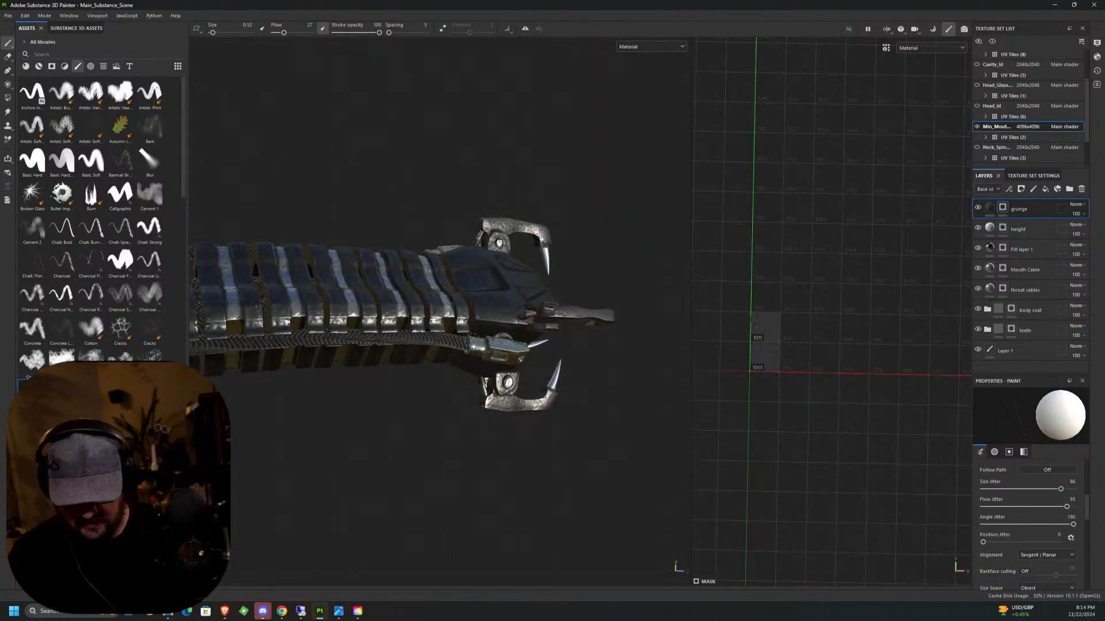
pyautogui.scroll(5, 489, 328)
pyautogui.scroll(2, 489, 328)
pyautogui.keyDown('alt'); pyautogui.moveTo(488, 328); pyautogui.dragTo(529, 317, button='middle'); pyautogui.keyUp('alt')
pyautogui.keyDown('alt'); pyautogui.moveTo(528, 317); pyautogui.dragTo(541, 309); pyautogui.keyUp('alt')
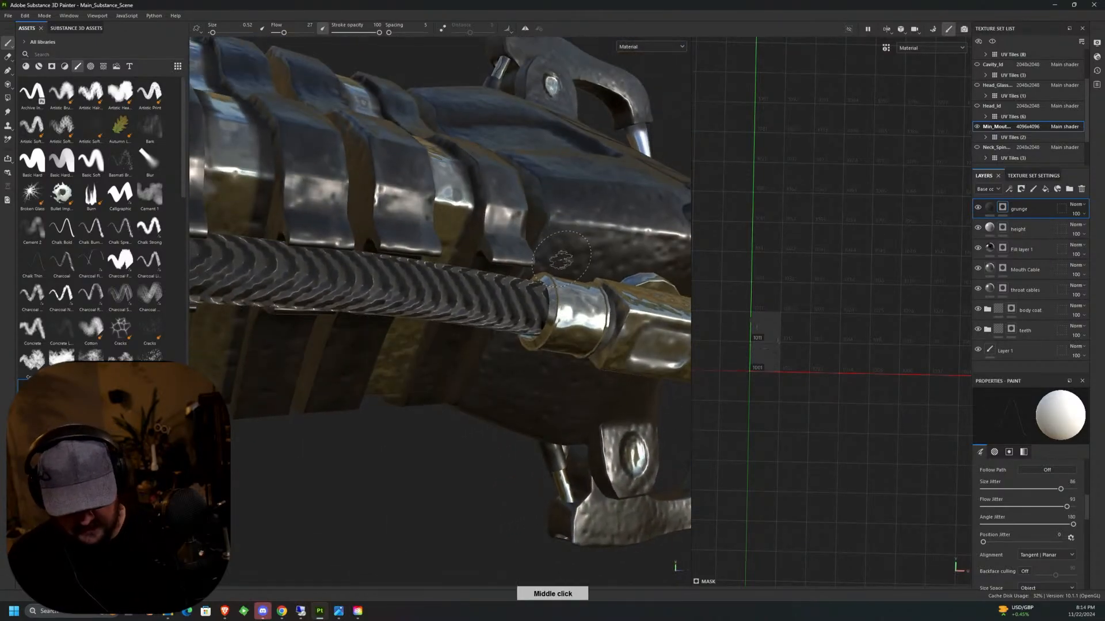
pyautogui.scroll(2, 538, 305)
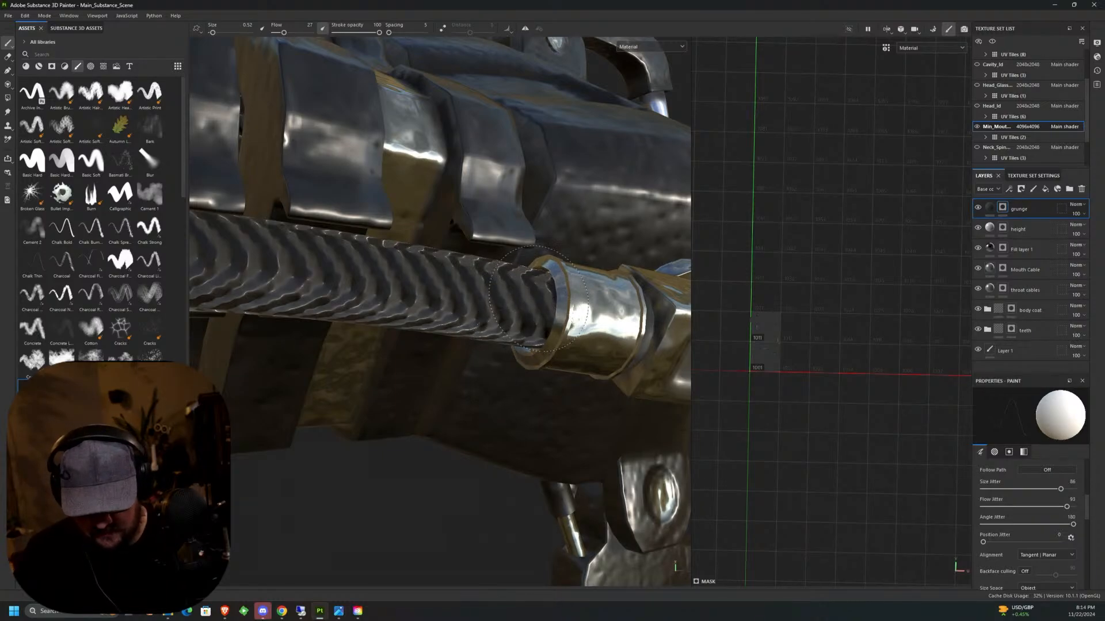
pyautogui.keyDown('alt'); pyautogui.moveTo(522, 317); pyautogui.dragTo(539, 261); pyautogui.keyUp('alt')
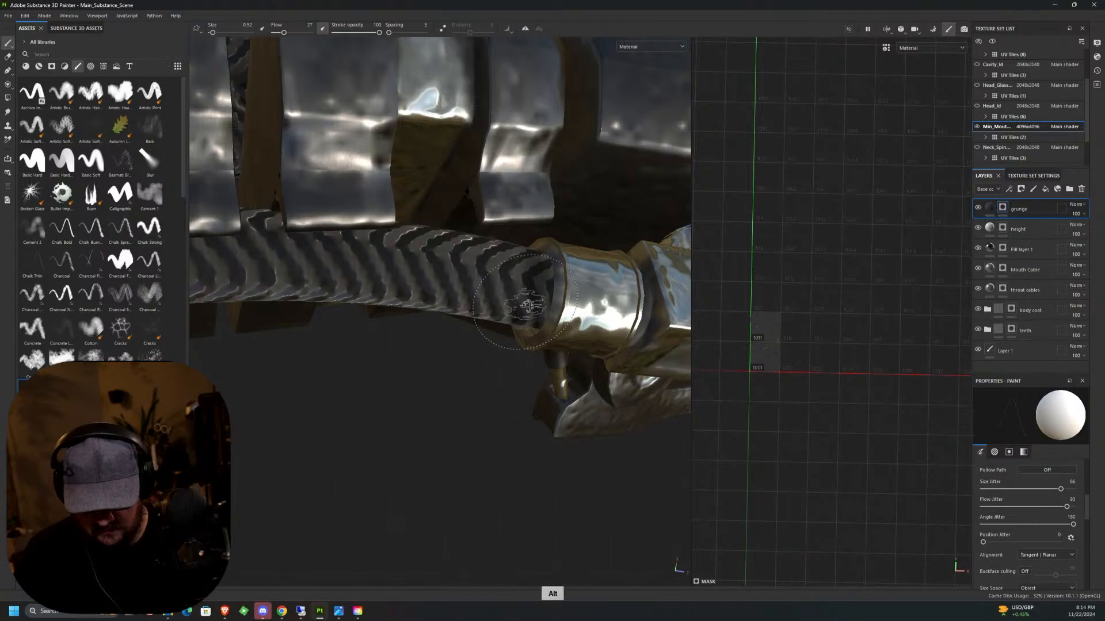
pyautogui.keyDown('alt'); pyautogui.moveTo(526, 305); pyautogui.dragTo(539, 260); pyautogui.keyUp('alt')
pyautogui.keyDown('alt'); pyautogui.moveTo(528, 351); pyautogui.dragTo(544, 249); pyautogui.keyUp('alt')
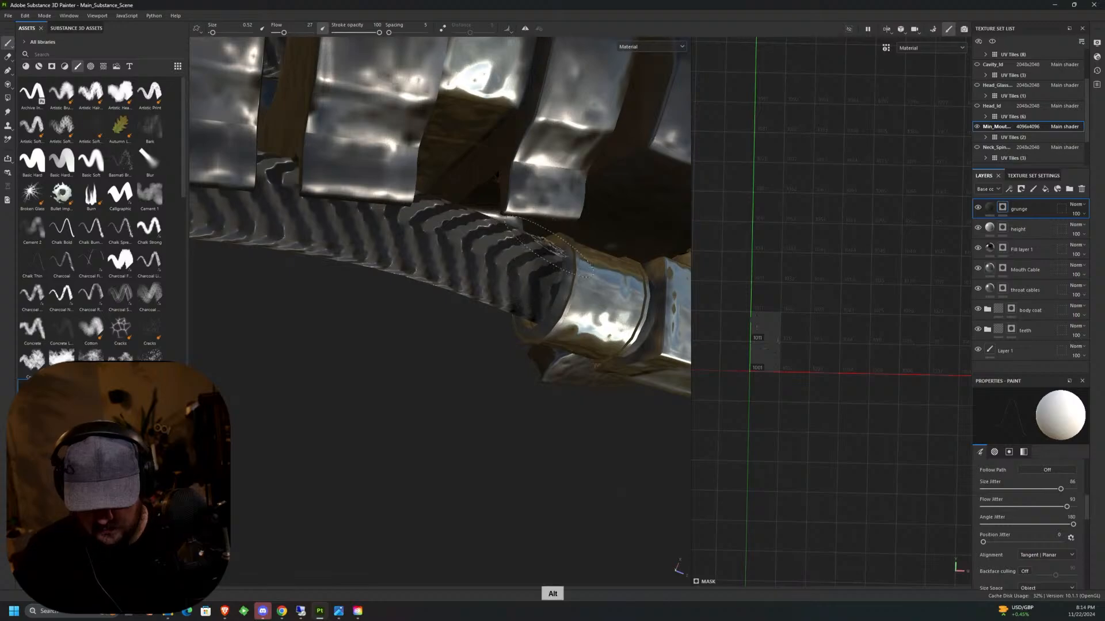
pyautogui.keyDown('alt'); pyautogui.moveTo(550, 248); pyautogui.dragTo(484, 316, button='middle'); pyautogui.keyUp('alt')
# Paint grunge around the round peg that joins the side cable's connector block to the jaw.
pyautogui.scroll(-5, 607, 338)
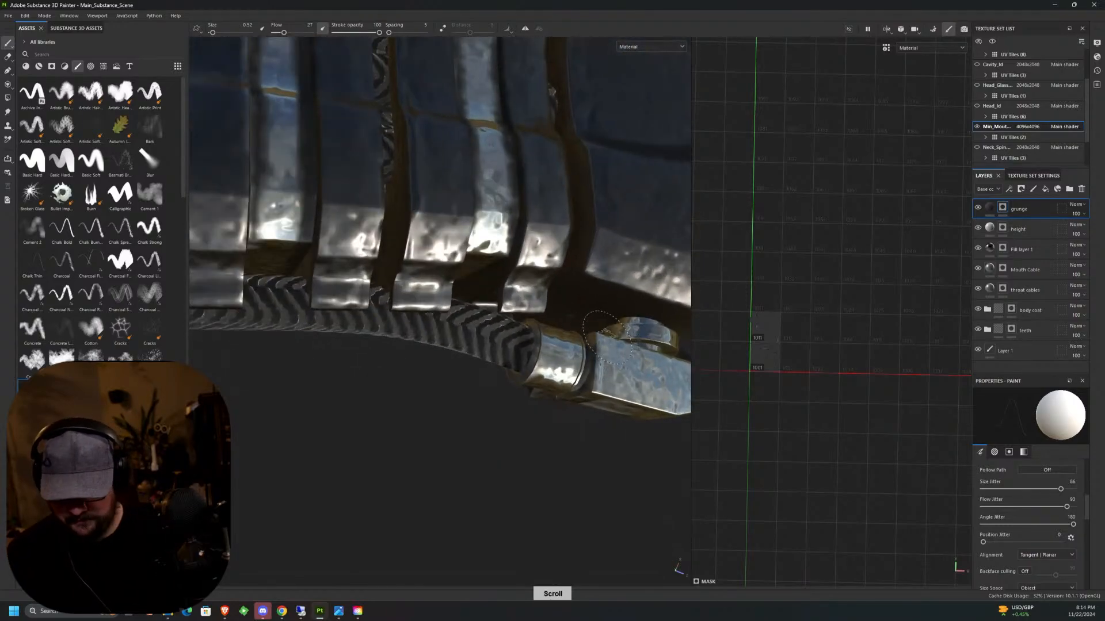
pyautogui.keyDown('alt'); pyautogui.moveTo(607, 337); pyautogui.dragTo(662, 299); pyautogui.keyUp('alt')
pyautogui.keyDown('alt'); pyautogui.moveTo(662, 299); pyautogui.dragTo(492, 315, button='middle'); pyautogui.keyUp('alt')
pyautogui.scroll(3, 492, 316)
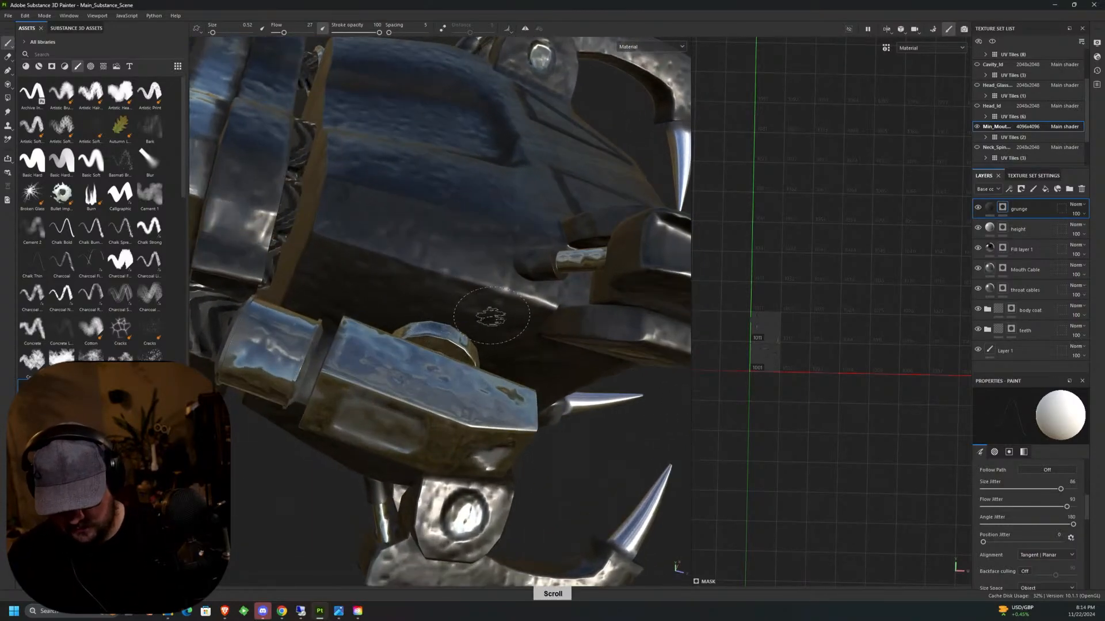
pyautogui.keyDown('alt'); pyautogui.moveTo(491, 316); pyautogui.dragTo(435, 191); pyautogui.keyUp('alt')
pyautogui.keyDown('alt'); pyautogui.moveTo(444, 288); pyautogui.dragTo(406, 332); pyautogui.keyUp('alt')
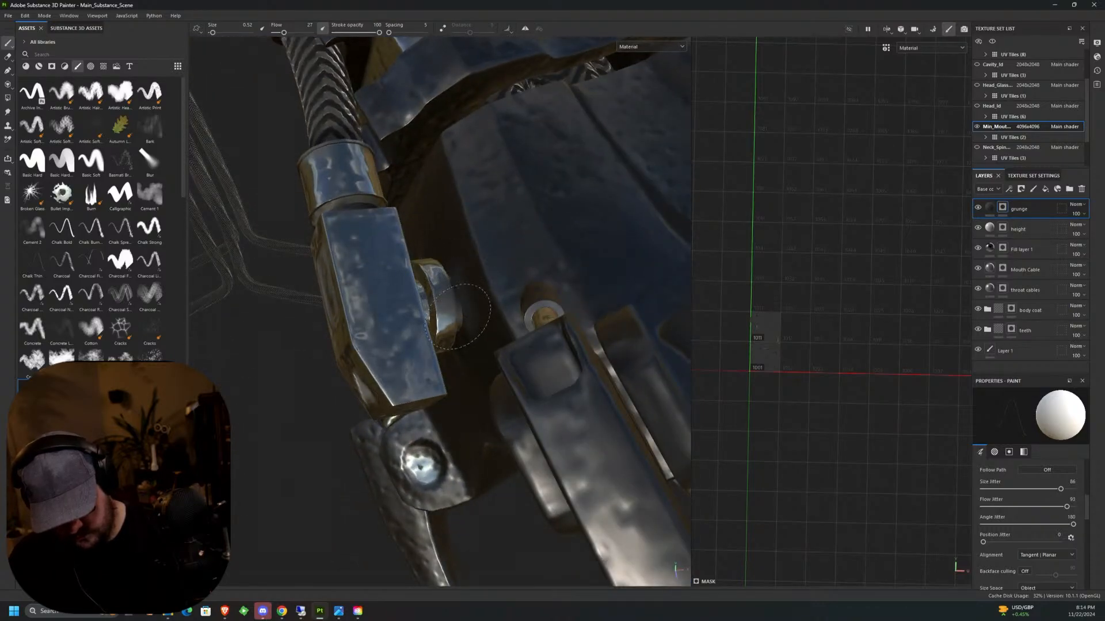
pyautogui.keyDown('alt'); pyautogui.moveTo(463, 331); pyautogui.dragTo(414, 299); pyautogui.keyUp('alt')
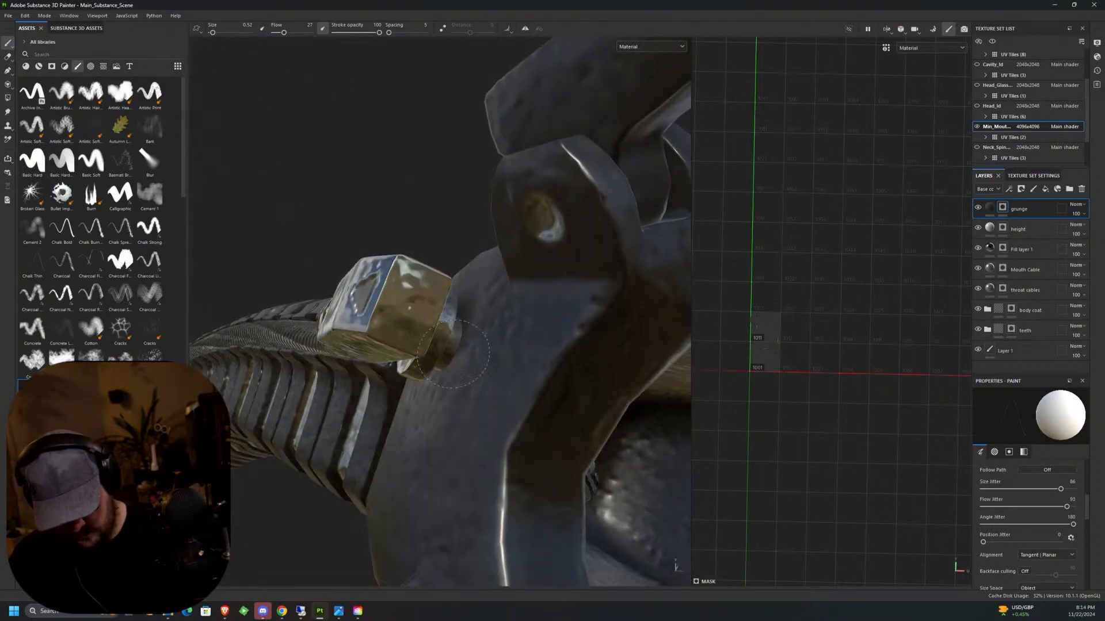
pyautogui.keyDown('alt'); pyautogui.moveTo(445, 367); pyautogui.dragTo(443, 379); pyautogui.keyUp('alt')
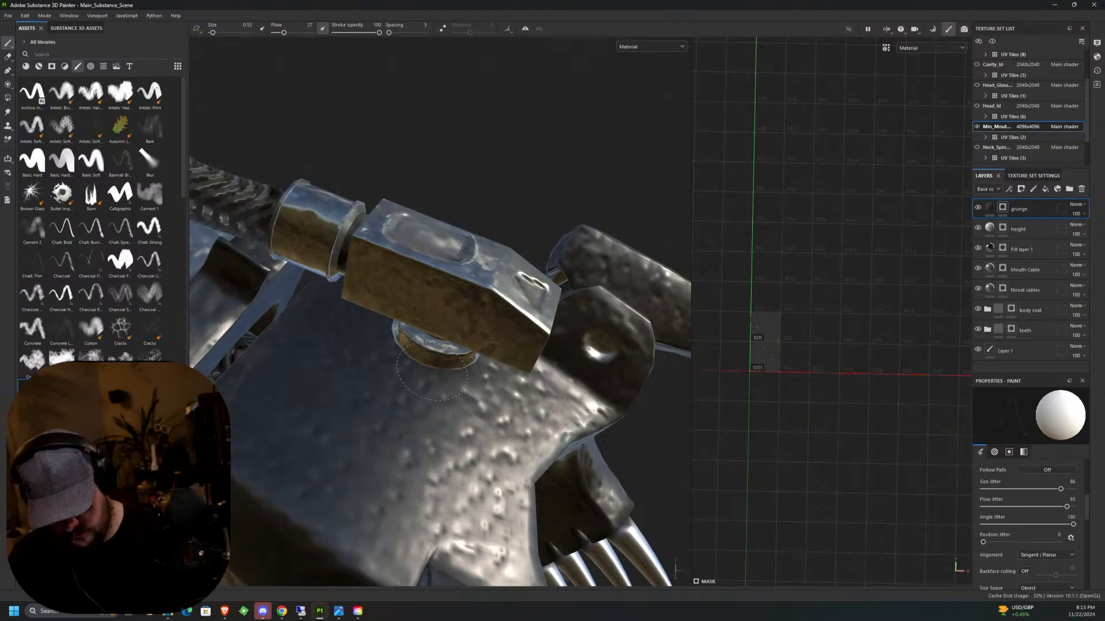
pyautogui.keyDown('alt'); pyautogui.moveTo(384, 335); pyautogui.dragTo(406, 437); pyautogui.keyUp('alt')
pyautogui.moveTo(407, 437)
pyautogui.keyDown('alt'); pyautogui.mouseDown(button='middle')
pyautogui.moveTo(411, 461)
pyautogui.moveTo(398, 433)
pyautogui.mouseUp(button='middle'); pyautogui.keyUp('alt')
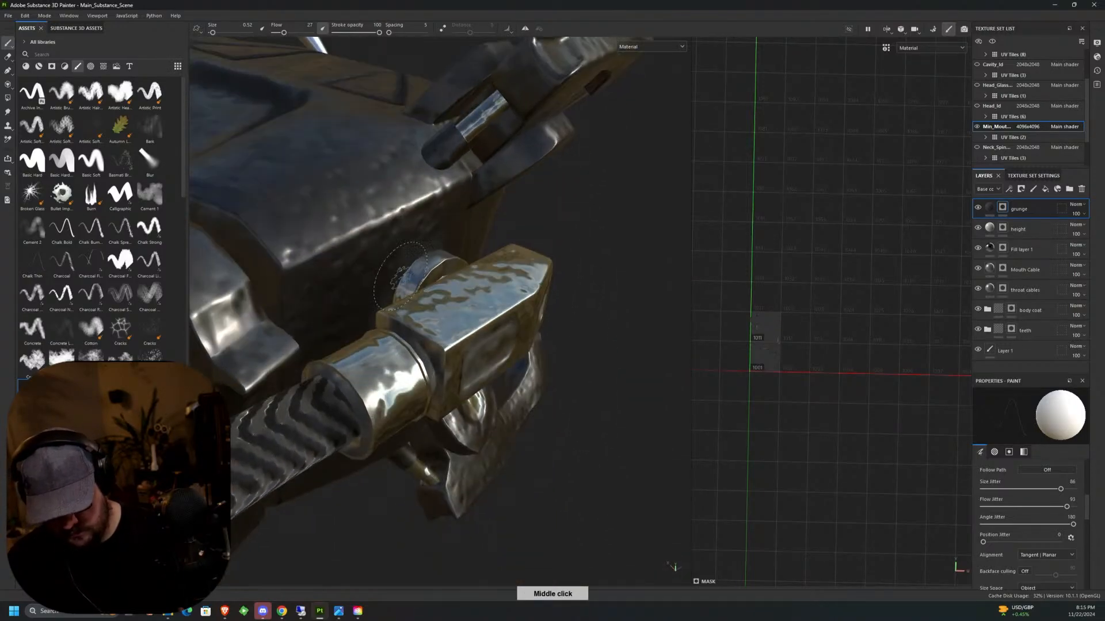
# Paint grunge around the front and underside of the matching peg behind the connector block on the jaw's opposite side.
pyautogui.scroll(-10, 588, 270)
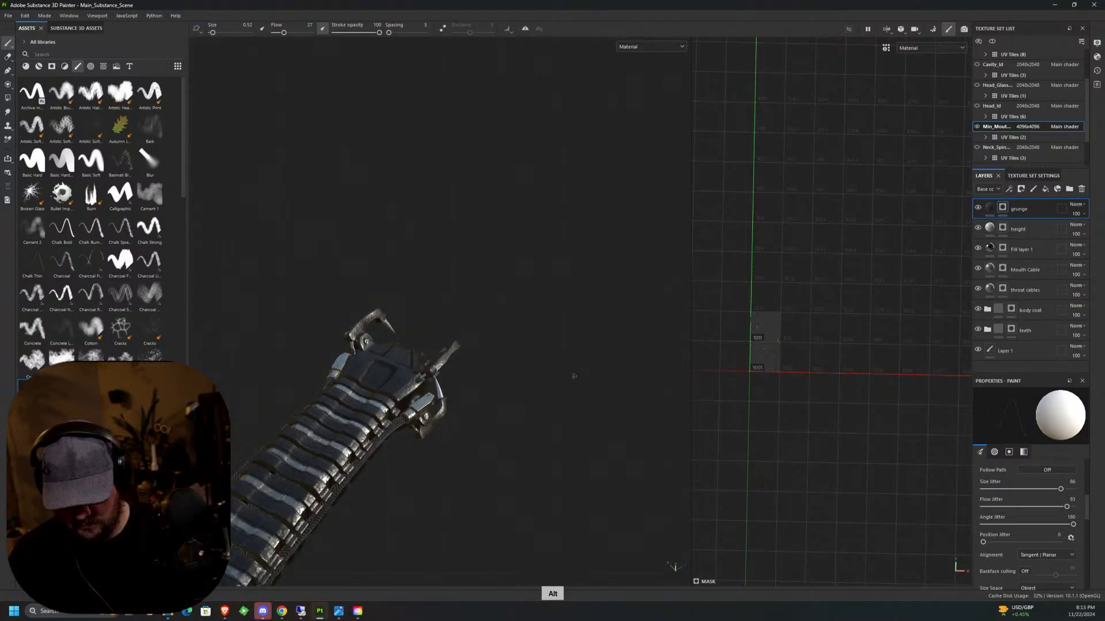
pyautogui.keyDown('alt'); pyautogui.moveTo(574, 377); pyautogui.dragTo(447, 309); pyautogui.keyUp('alt')
pyautogui.keyDown('alt'); pyautogui.moveTo(446, 309); pyautogui.dragTo(508, 200, button='middle'); pyautogui.keyUp('alt')
pyautogui.keyDown('alt'); pyautogui.moveTo(508, 200); pyautogui.dragTo(421, 258); pyautogui.keyUp('alt')
pyautogui.keyDown('alt'); pyautogui.moveTo(421, 258); pyautogui.dragTo(397, 207, button='middle'); pyautogui.keyUp('alt')
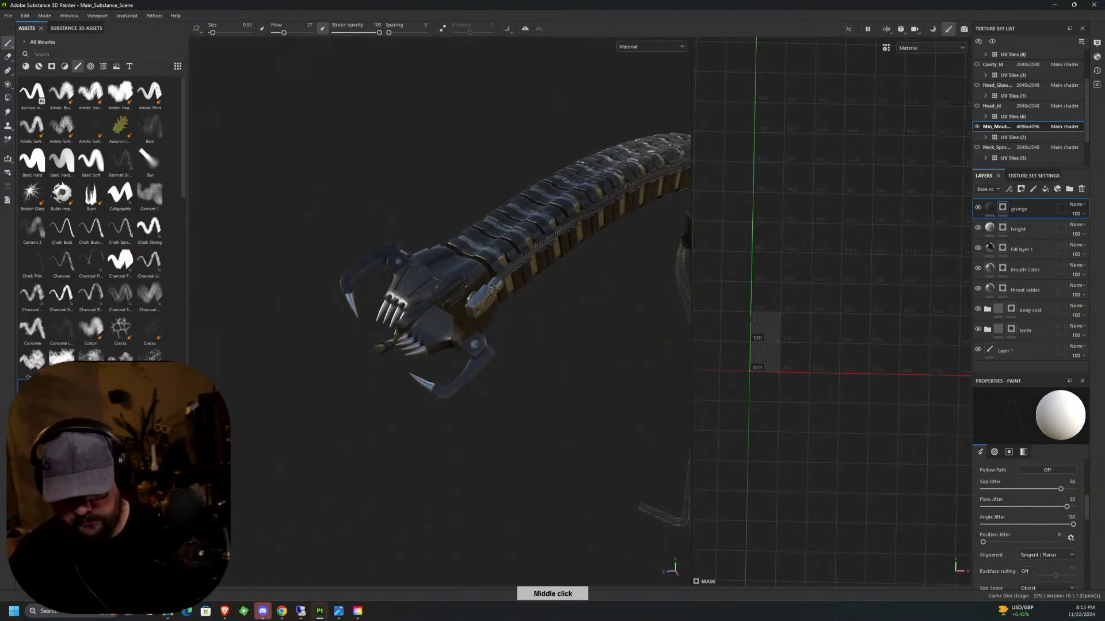
pyautogui.scroll(10, 429, 258)
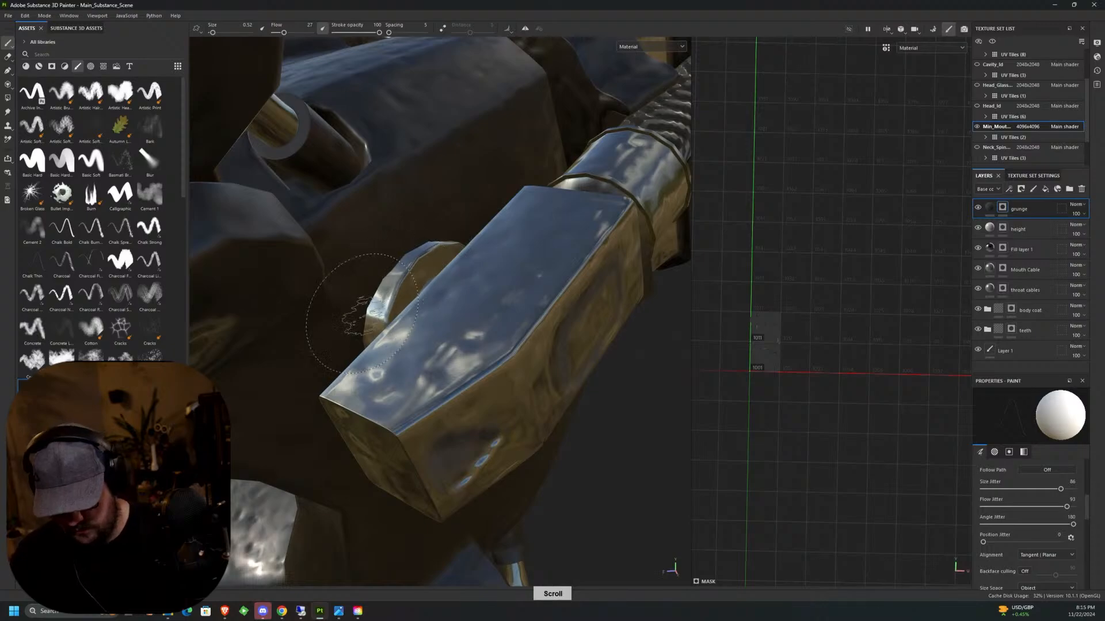
pyautogui.keyDown('alt'); pyautogui.moveTo(375, 286); pyautogui.dragTo(422, 351); pyautogui.keyUp('alt')
pyautogui.keyDown('alt'); pyautogui.moveTo(423, 351); pyautogui.dragTo(449, 270, button='middle'); pyautogui.keyUp('alt')
pyautogui.keyDown('alt'); pyautogui.moveTo(449, 271); pyautogui.dragTo(460, 230); pyautogui.keyUp('alt')
pyautogui.moveTo(461, 230)
pyautogui.keyDown('alt'); pyautogui.mouseDown(button='middle')
pyautogui.moveTo(473, 296)
pyautogui.moveTo(410, 211)
pyautogui.mouseUp(button='middle'); pyautogui.keyUp('alt')
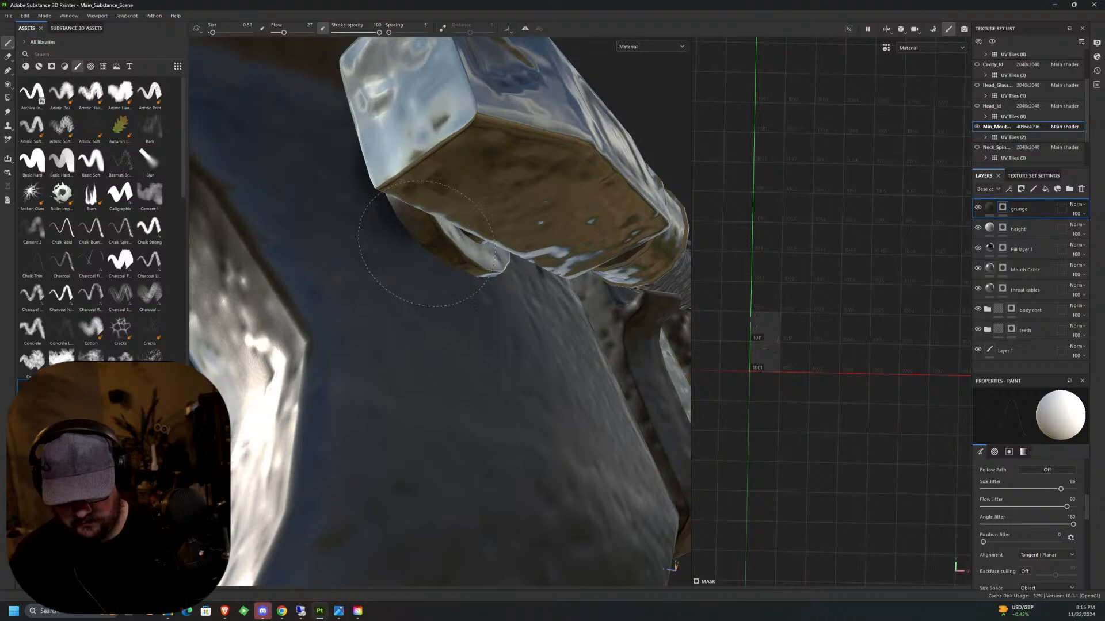
pyautogui.keyDown('alt'); pyautogui.moveTo(478, 284); pyautogui.dragTo(489, 302); pyautogui.keyUp('alt')
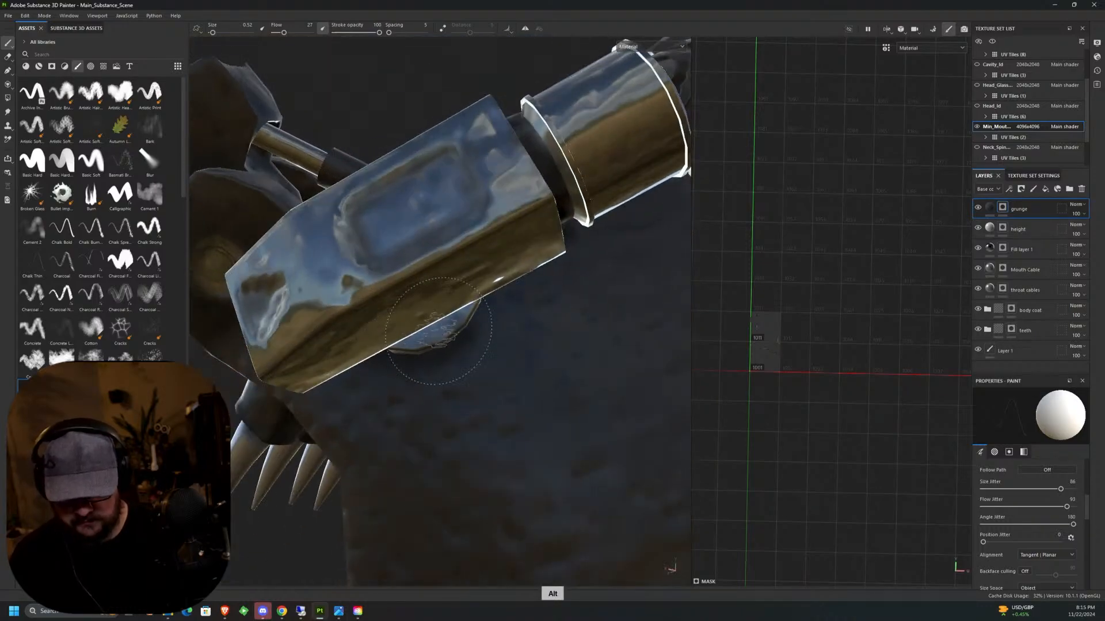
# Paint grunge over the upper side of that peg and around the braided cable's entry into its metal connector.
pyautogui.moveTo(492, 233)
pyautogui.keyDown('alt'); pyautogui.mouseDown()
pyautogui.moveTo(464, 424)
pyautogui.moveTo(439, 424)
pyautogui.mouseUp(); pyautogui.keyUp('alt')
pyautogui.keyDown('alt'); pyautogui.moveTo(439, 424); pyautogui.dragTo(409, 498, button='middle'); pyautogui.keyUp('alt')
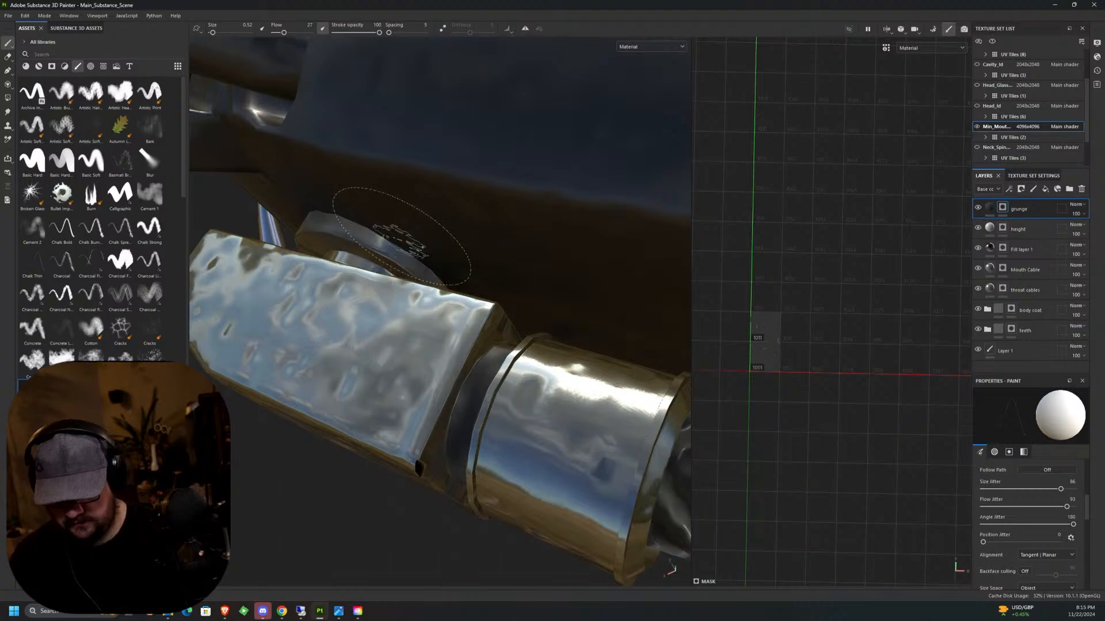
pyautogui.moveTo(401, 236)
pyautogui.keyDown('alt'); pyautogui.mouseDown(button='middle')
pyautogui.moveTo(488, 250)
pyautogui.moveTo(397, 233)
pyautogui.mouseUp(button='middle'); pyautogui.keyUp('alt')
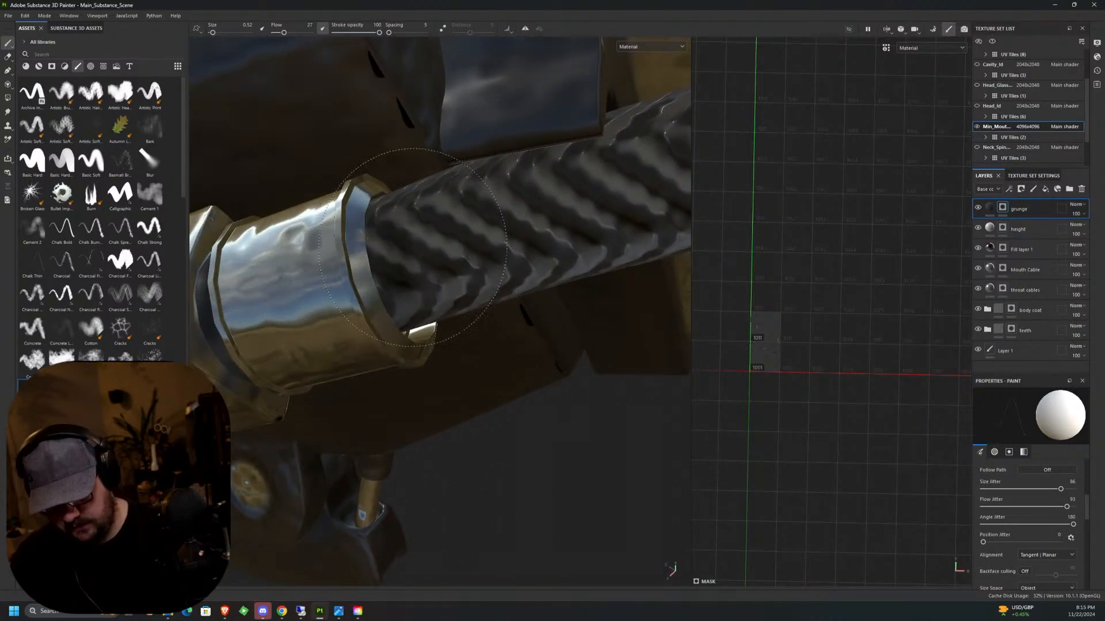
pyautogui.keyDown('alt'); pyautogui.moveTo(391, 217); pyautogui.dragTo(430, 190); pyautogui.keyUp('alt')
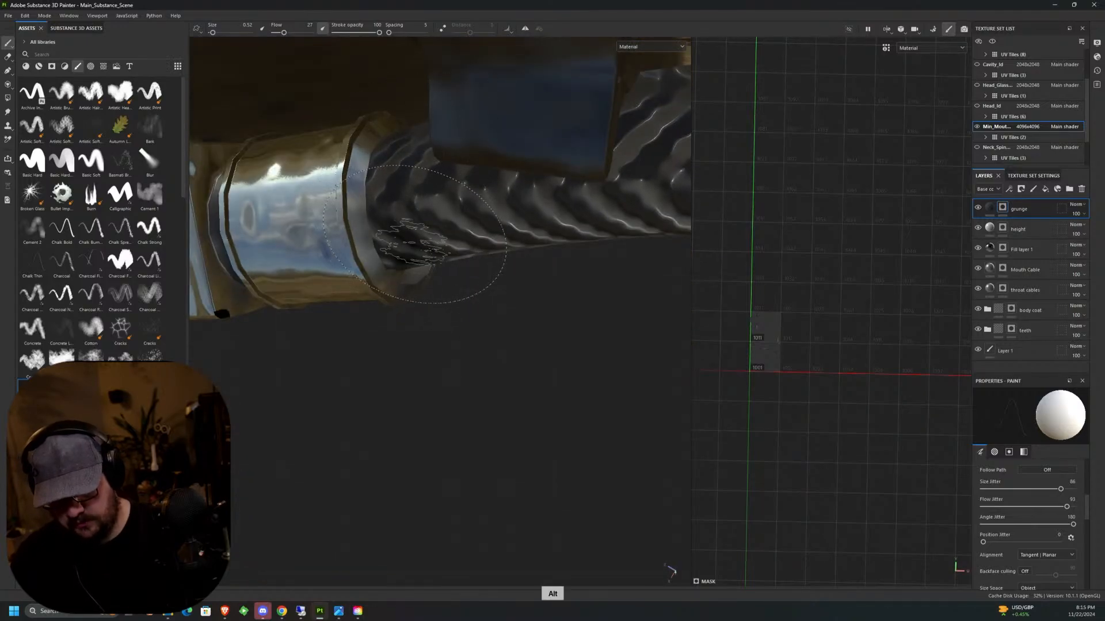
pyautogui.moveTo(413, 241)
pyautogui.keyDown('alt'); pyautogui.mouseDown()
pyautogui.moveTo(433, 254)
pyautogui.moveTo(345, 150)
pyautogui.mouseUp(); pyautogui.keyUp('alt')
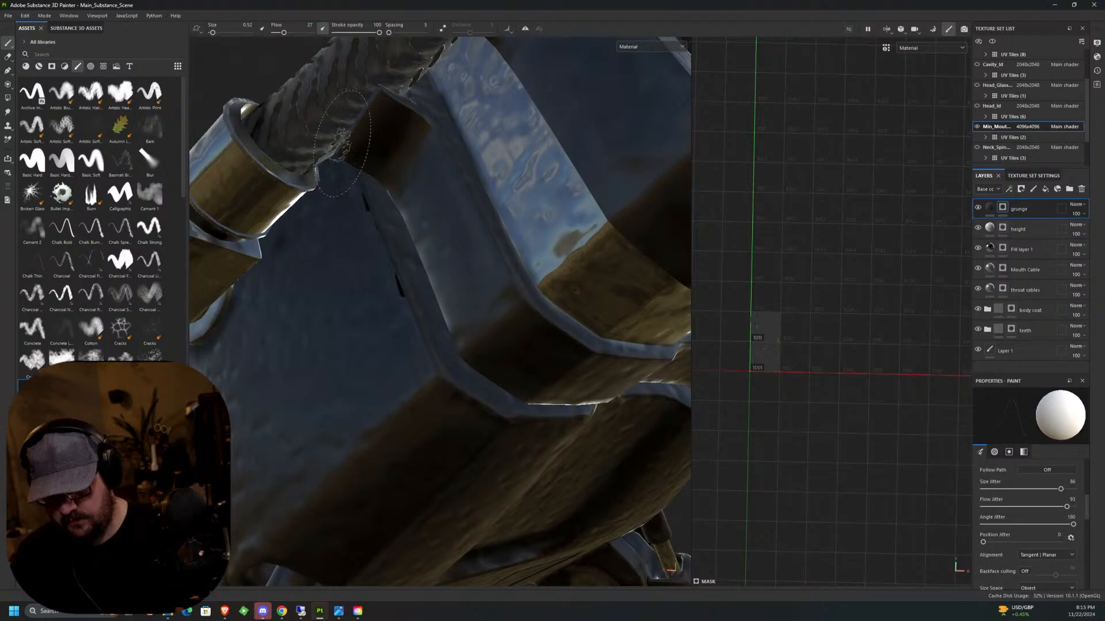
# Paint grunge where the braided side cable runs into the rear base housing at the end of the segmented neck.
pyautogui.scroll(-10, 483, 258)
pyautogui.keyDown('alt'); pyautogui.moveTo(514, 277); pyautogui.dragTo(379, 376); pyautogui.keyUp('alt')
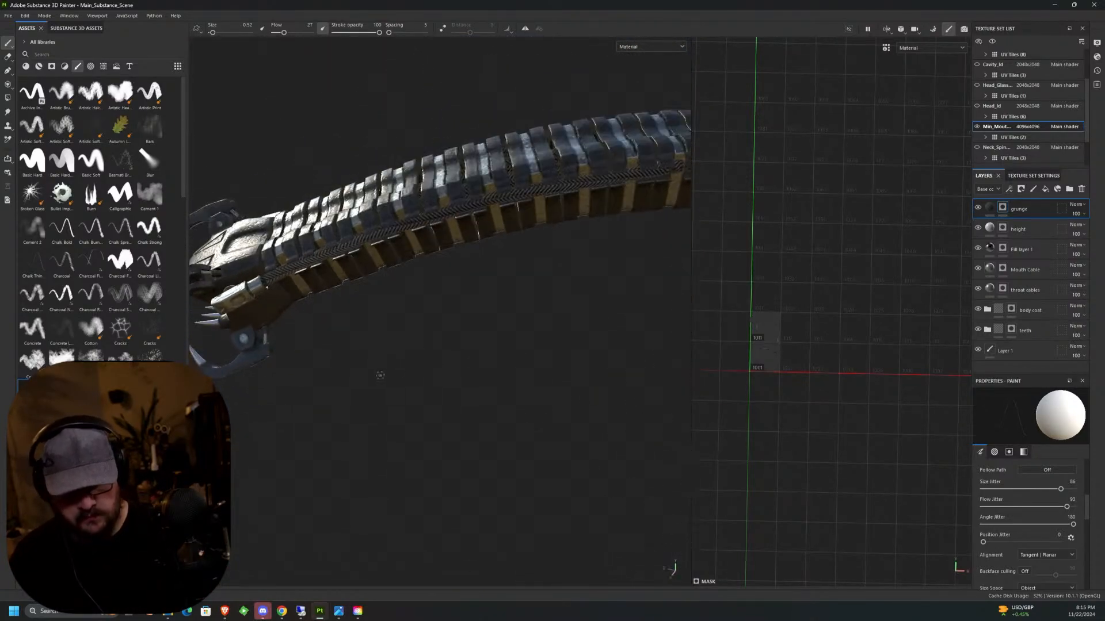
pyautogui.moveTo(380, 375); pyautogui.dragTo(357, 333, button='middle')
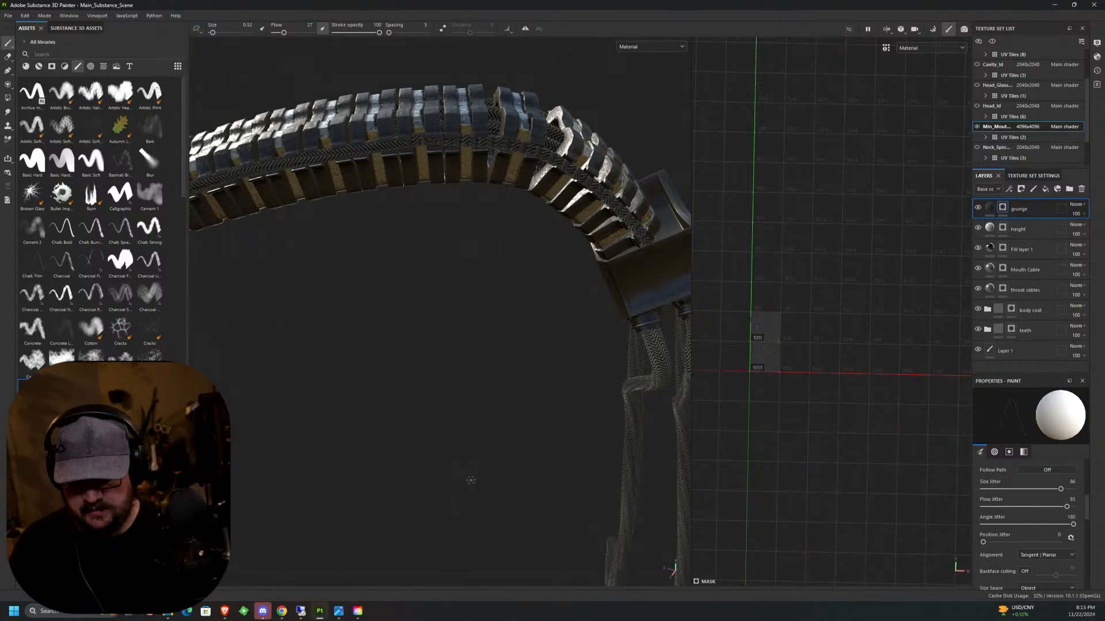
pyautogui.keyDown('alt'); pyautogui.moveTo(520, 397); pyautogui.dragTo(497, 240); pyautogui.keyUp('alt')
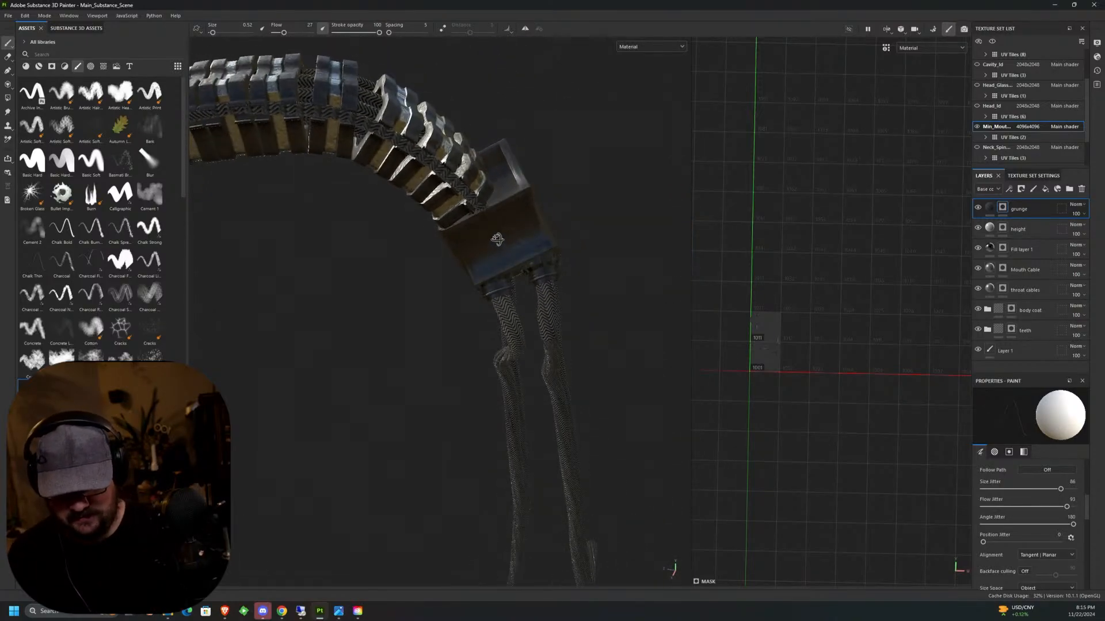
pyautogui.scroll(6, 498, 240)
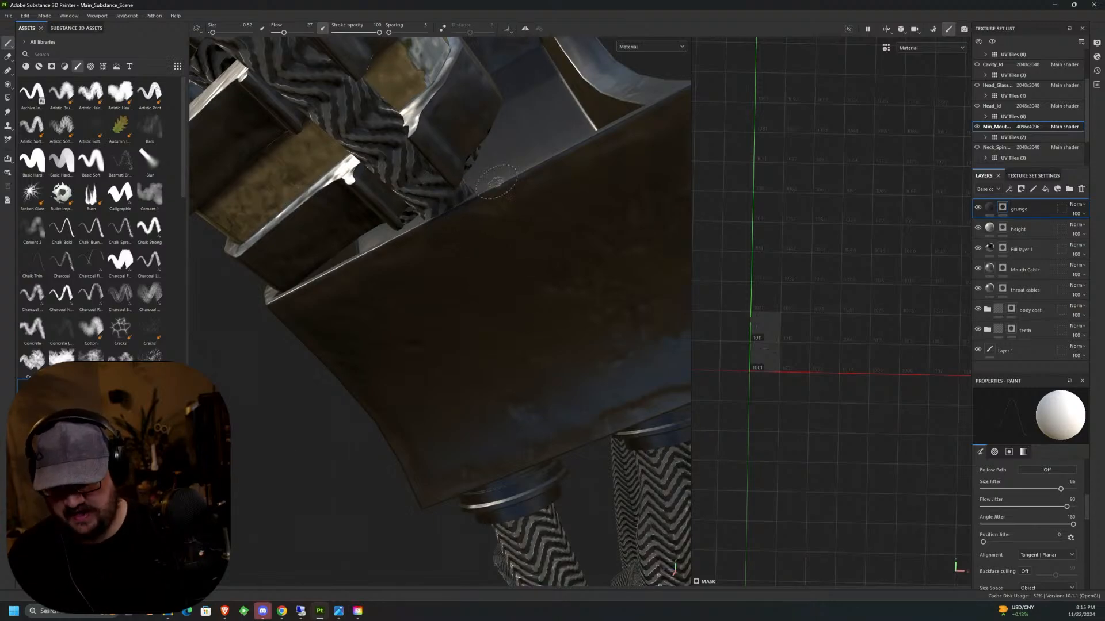
pyautogui.moveTo(516, 193)
pyautogui.keyDown('alt'); pyautogui.mouseDown()
pyautogui.moveTo(563, 230)
pyautogui.moveTo(448, 180)
pyautogui.mouseUp(); pyautogui.keyUp('alt')
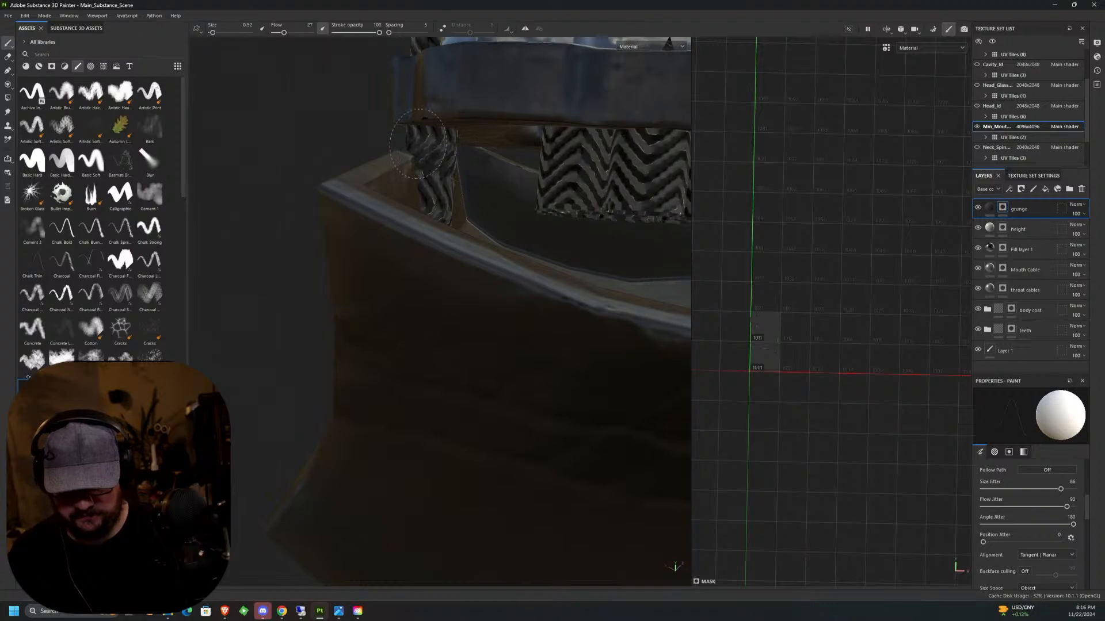
pyautogui.moveTo(436, 140)
pyautogui.keyDown('alt'); pyautogui.mouseDown()
pyautogui.moveTo(365, 86)
pyautogui.moveTo(397, 115)
pyautogui.moveTo(626, 178)
pyautogui.mouseUp(); pyautogui.keyUp('alt')
# Paint grunge around the braided cable's entry on the opposite side of the rear base housing.
pyautogui.scroll(-5, 397, 115)
pyautogui.keyDown('alt'); pyautogui.moveTo(626, 178); pyautogui.dragTo(449, 202, button='middle'); pyautogui.keyUp('alt')
pyautogui.moveTo(448, 202)
pyautogui.keyDown('alt'); pyautogui.mouseDown()
pyautogui.moveTo(333, 406)
pyautogui.moveTo(363, 209)
pyautogui.moveTo(345, 198)
pyautogui.moveTo(356, 201)
pyautogui.mouseUp(); pyautogui.keyUp('alt')
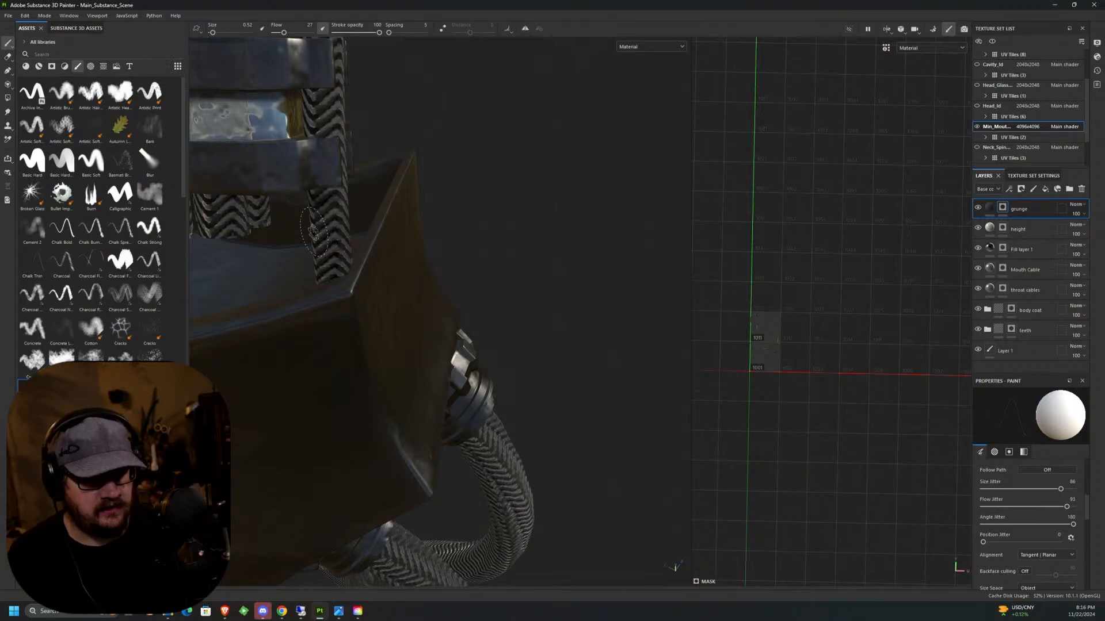
pyautogui.moveTo(313, 232)
pyautogui.mouseDown(button='middle')
pyautogui.moveTo(264, 267)
pyautogui.moveTo(437, 271)
pyautogui.moveTo(411, 190)
pyautogui.moveTo(423, 124)
pyautogui.mouseUp(button='middle')
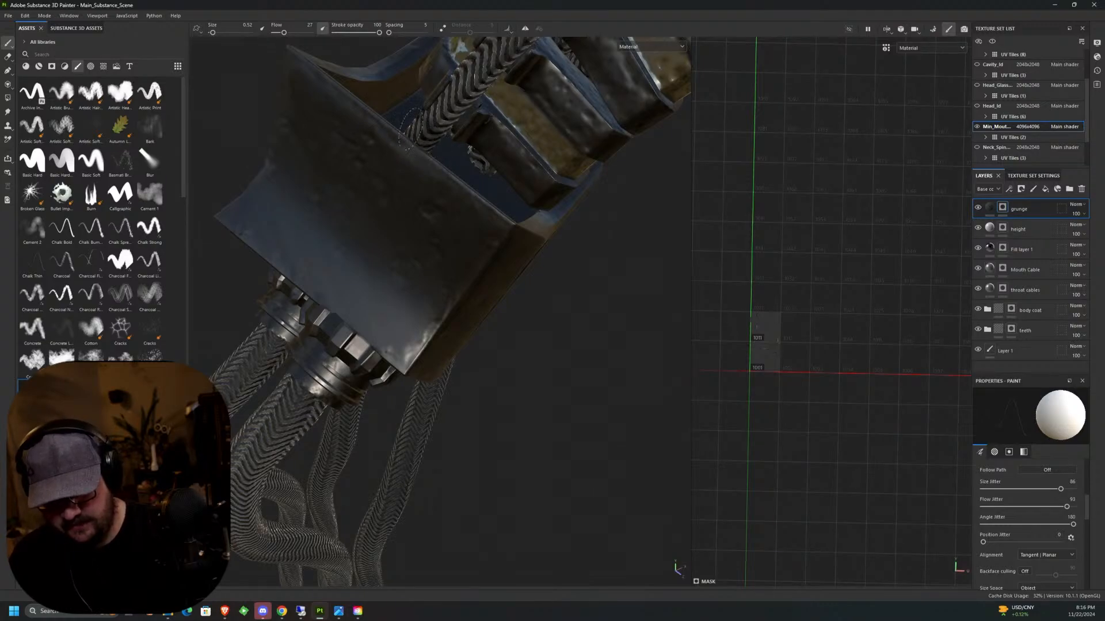
pyautogui.moveTo(431, 118)
pyautogui.mouseDown(button='middle')
pyautogui.moveTo(402, 120)
pyautogui.moveTo(436, 128)
pyautogui.mouseUp(button='middle')
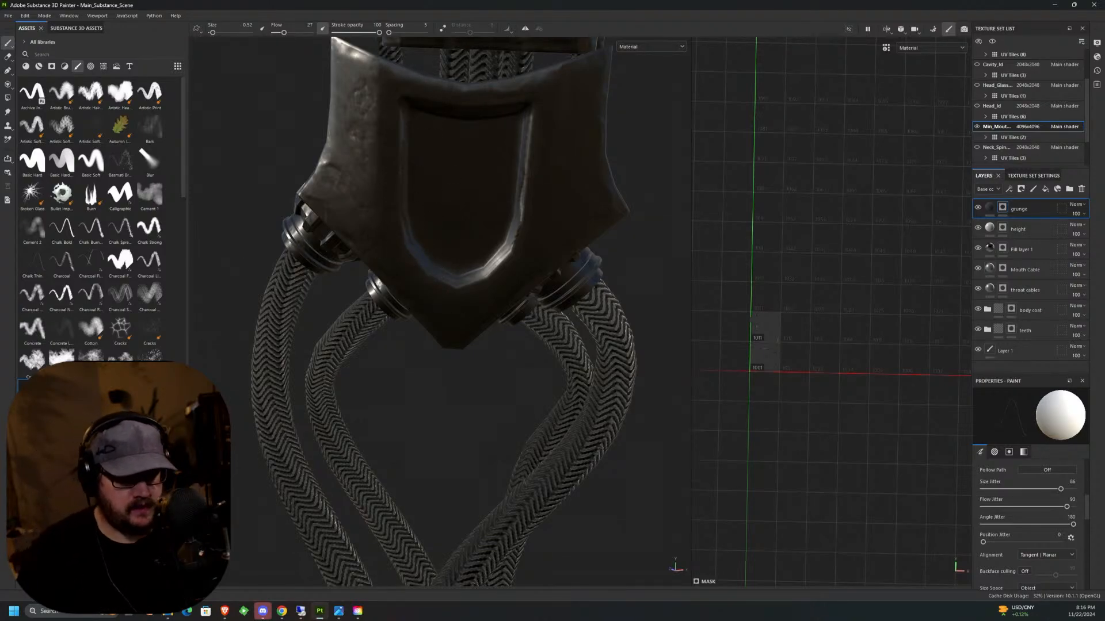
# Copy the Capsuls layer folder from the Head_Id texture set.
pyautogui.click(1030, 85)
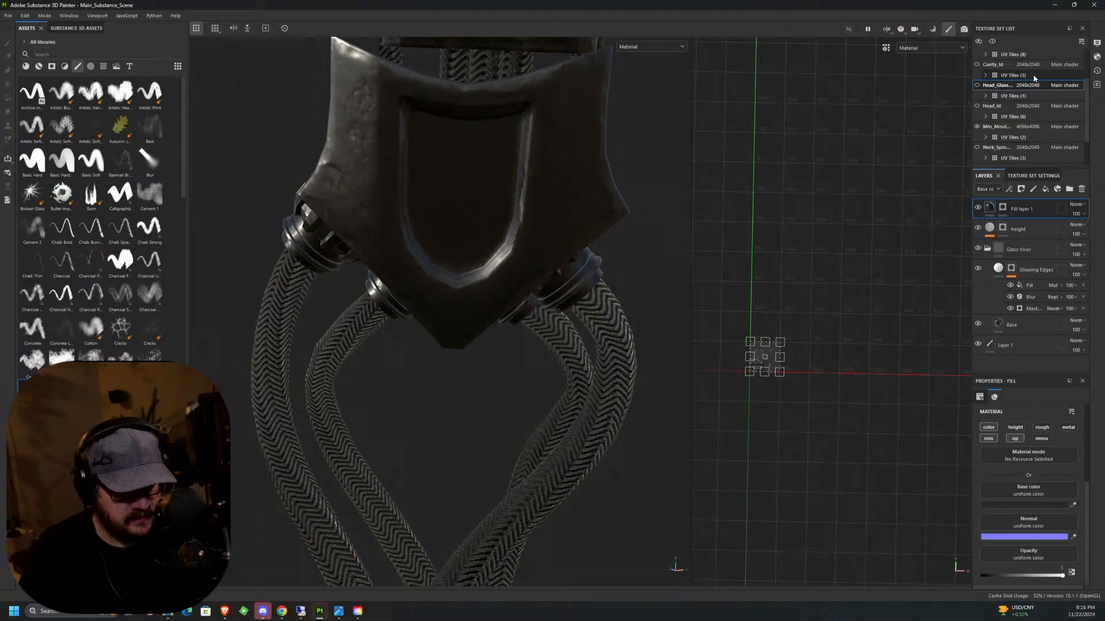
pyautogui.click(1004, 106)
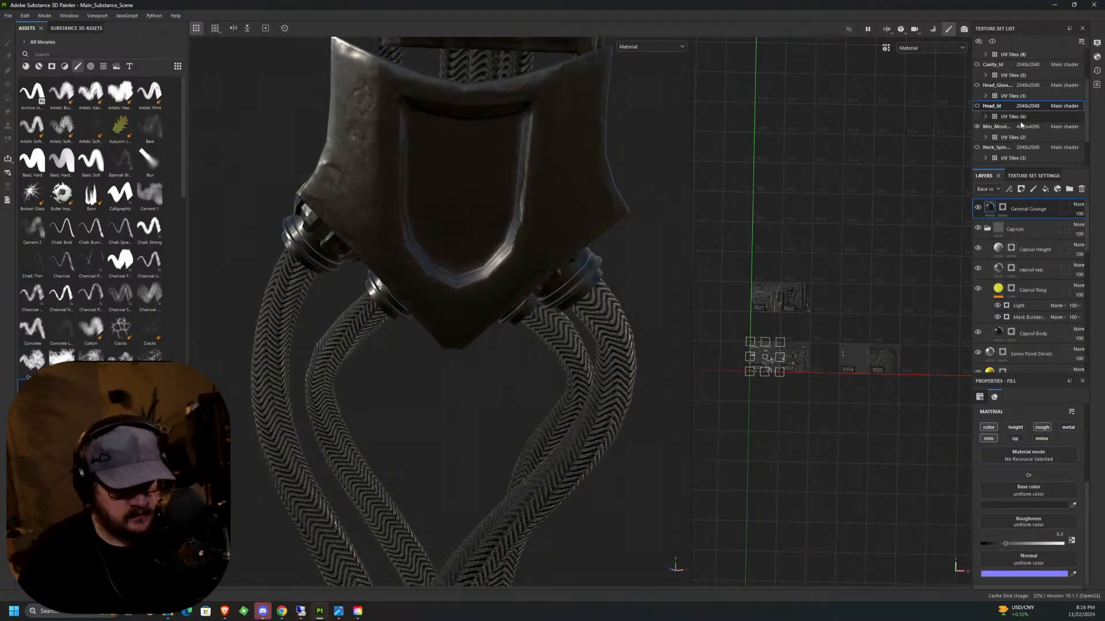
pyautogui.click(1000, 228)
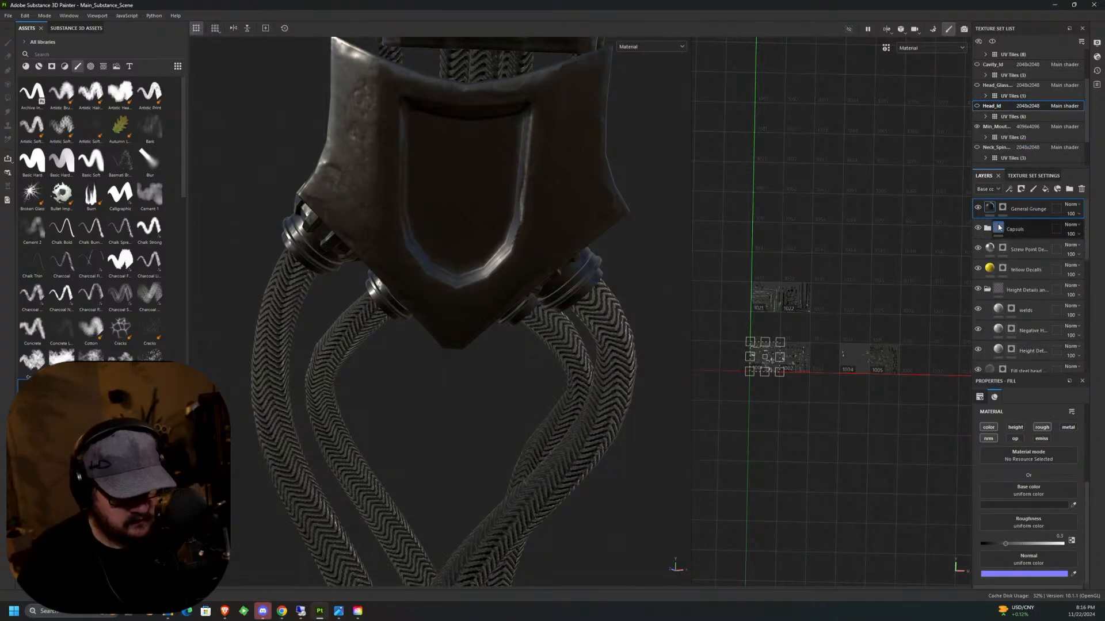
pyautogui.rightClick(1028, 229)
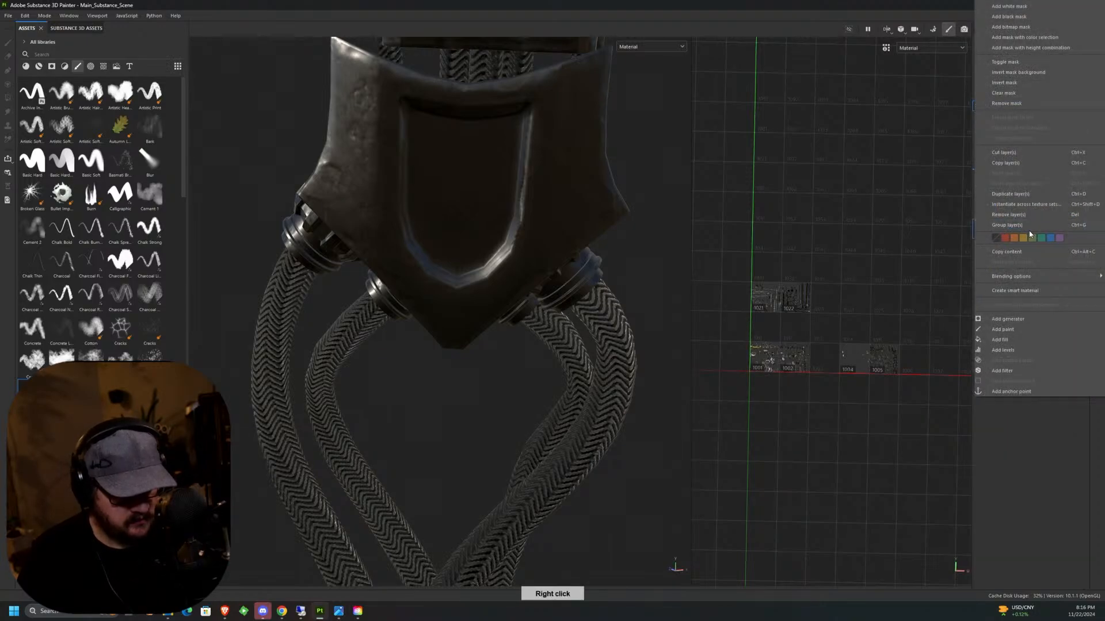
pyautogui.click(1012, 163)
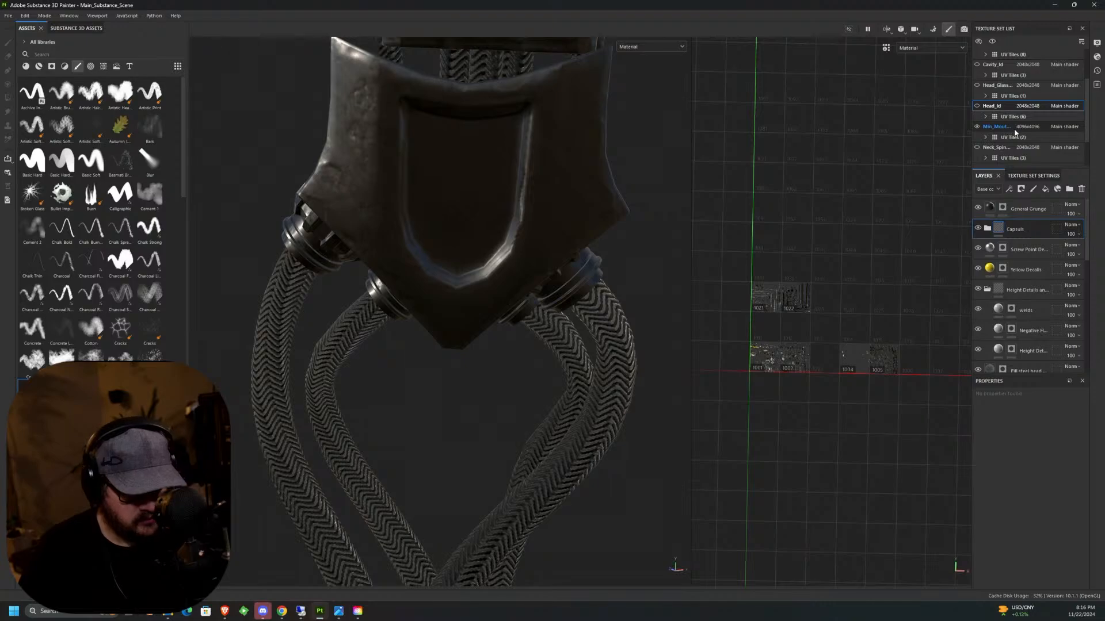
# Paste the Capsuls folder above the height layer in the inner mouth's texture set and expand it.
pyautogui.click(1015, 130)
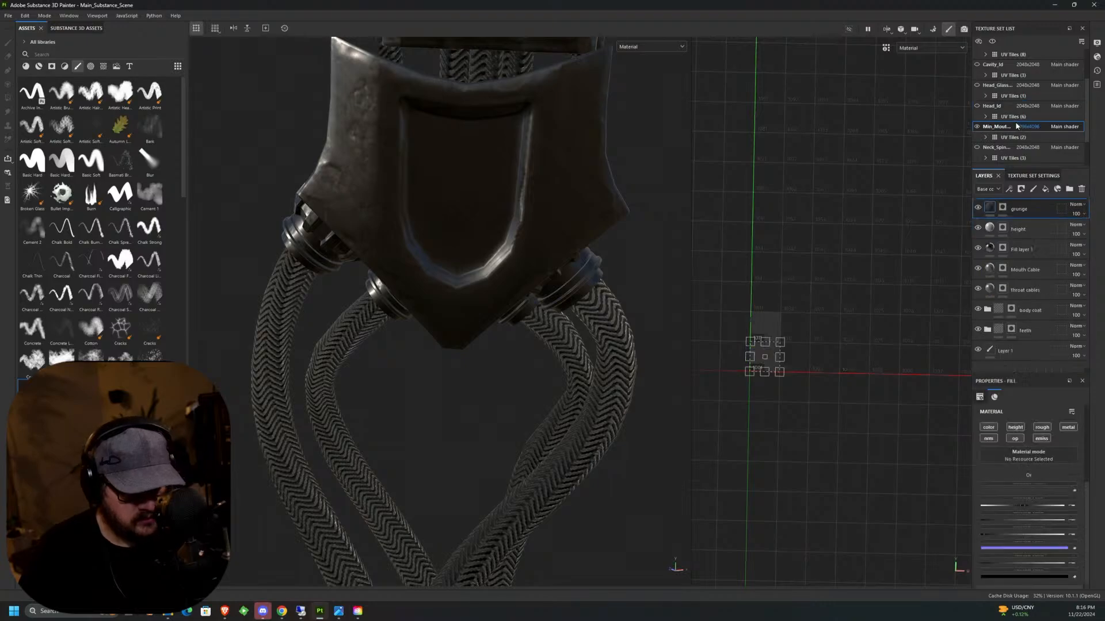
pyautogui.click(1032, 230)
pyautogui.rightClick(1033, 232)
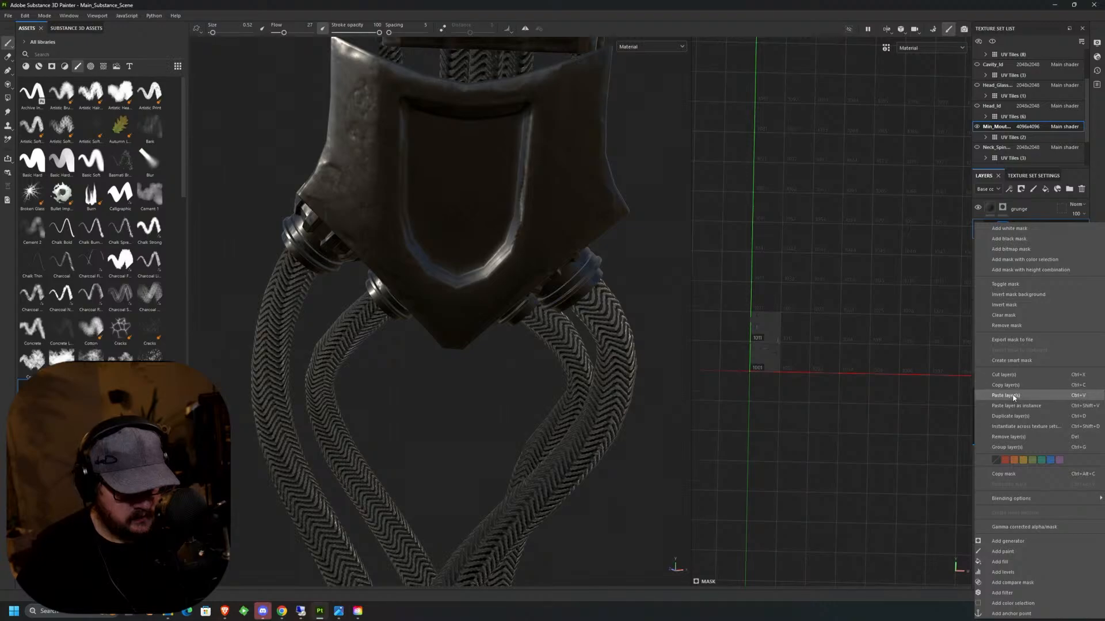
pyautogui.click(1014, 386)
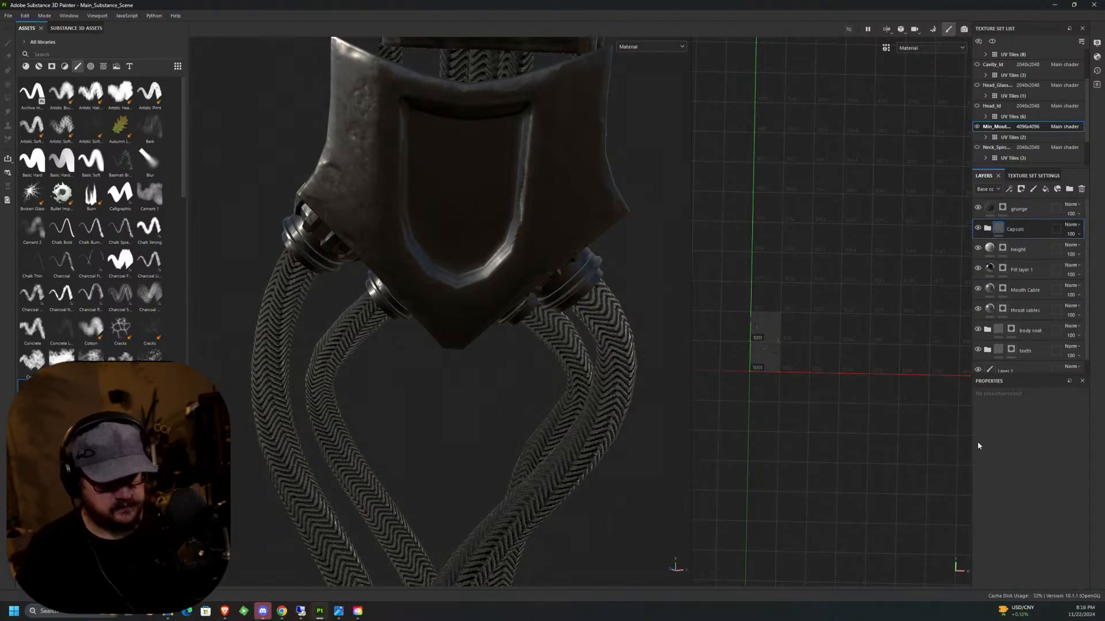
pyautogui.click(987, 228)
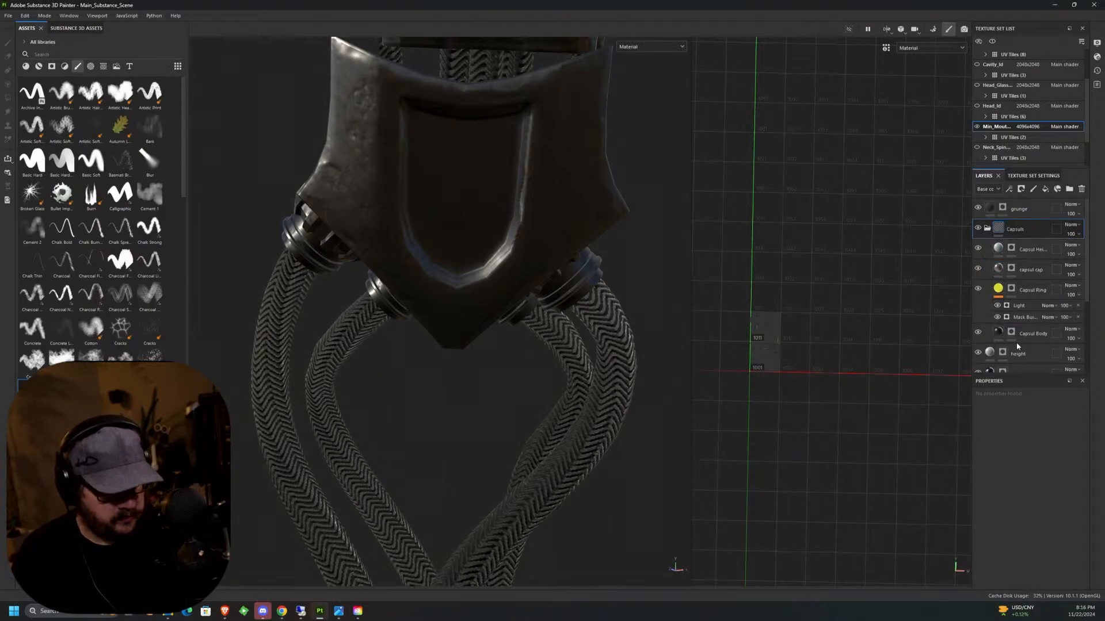
# Clear the Capsul Ring layer's mask and delete the Capsul Height and capsul cap layers from the Capsuls folder.
pyautogui.rightClick(1011, 290)
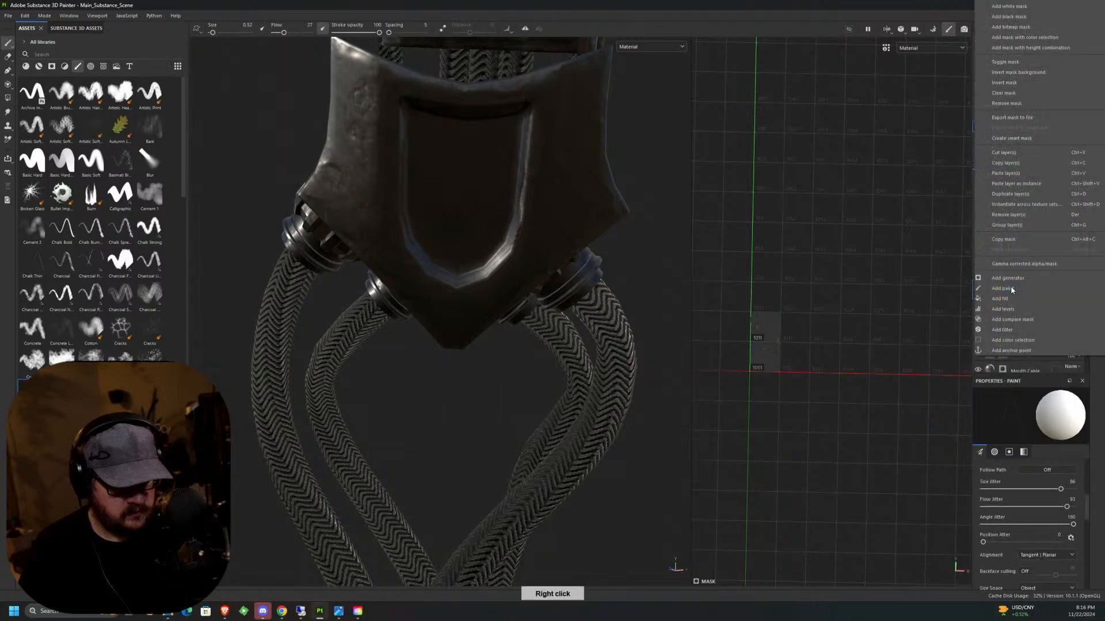
pyautogui.click(1019, 104)
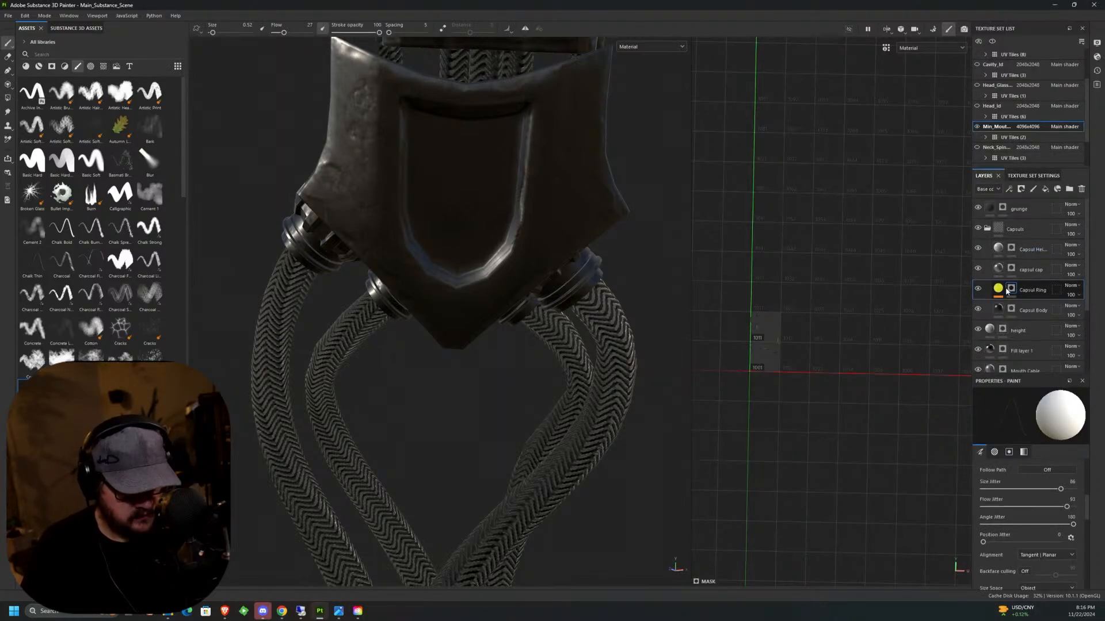
pyautogui.rightClick(1012, 250)
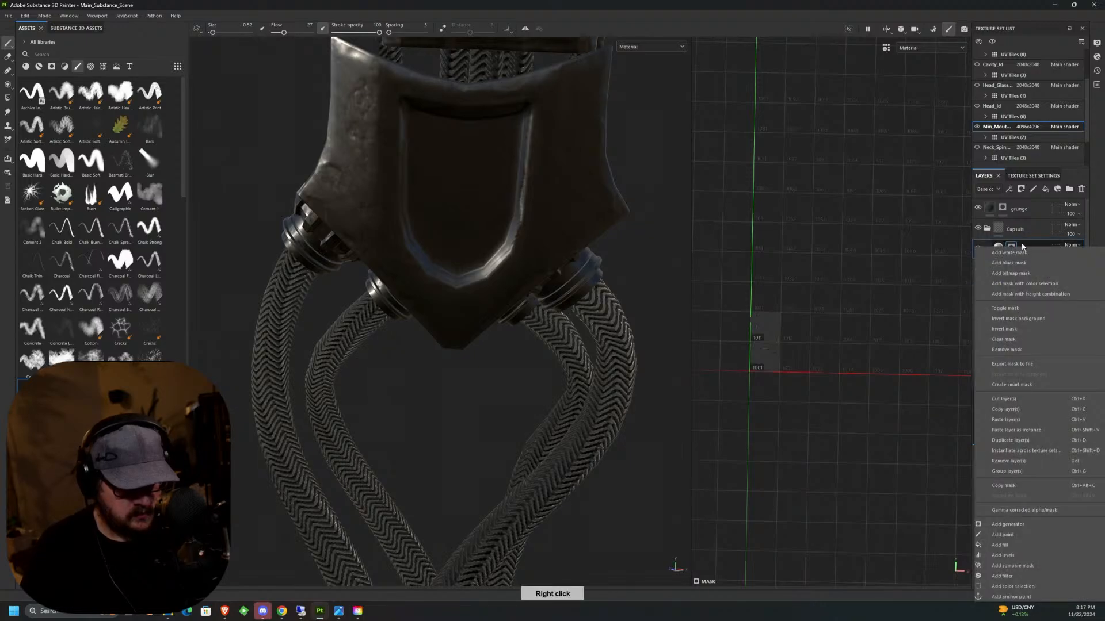
pyautogui.click(1022, 247)
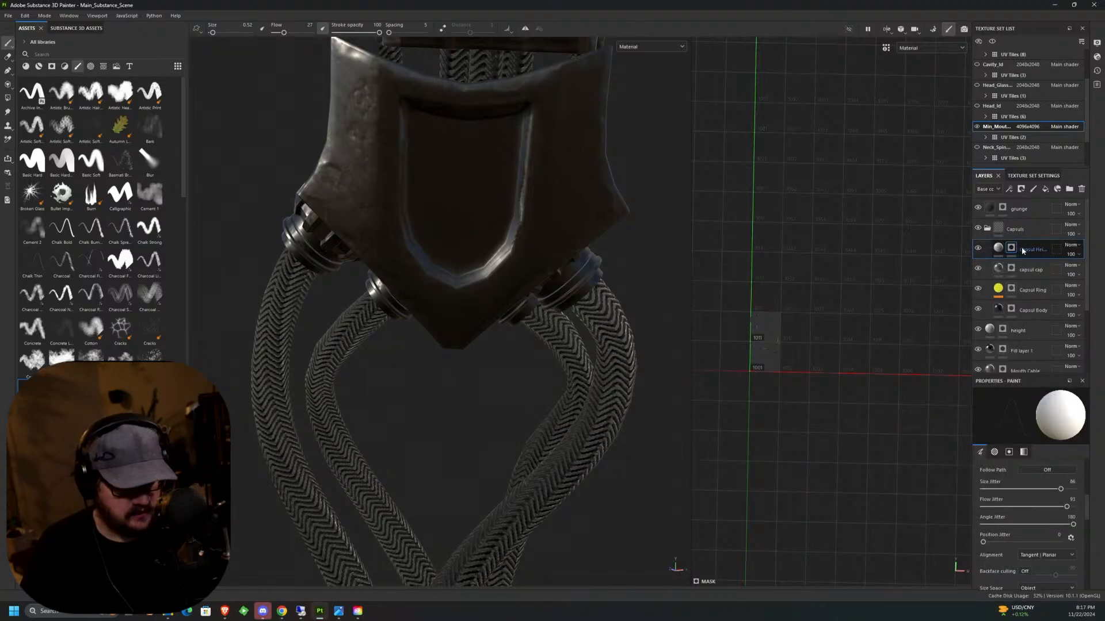
pyautogui.click(1081, 189)
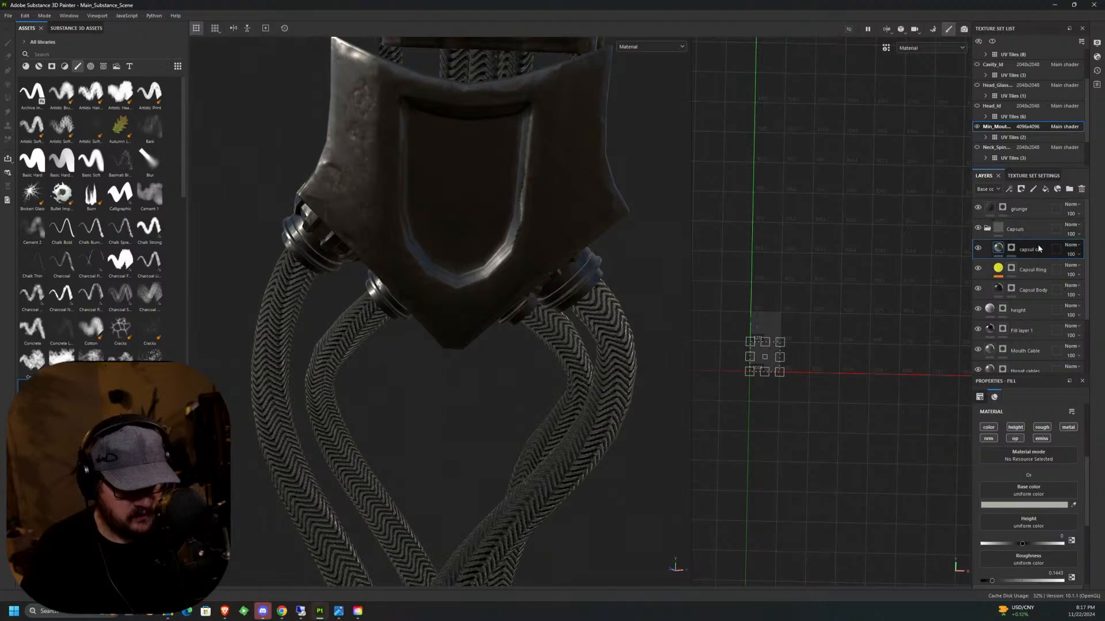
pyautogui.click(1081, 190)
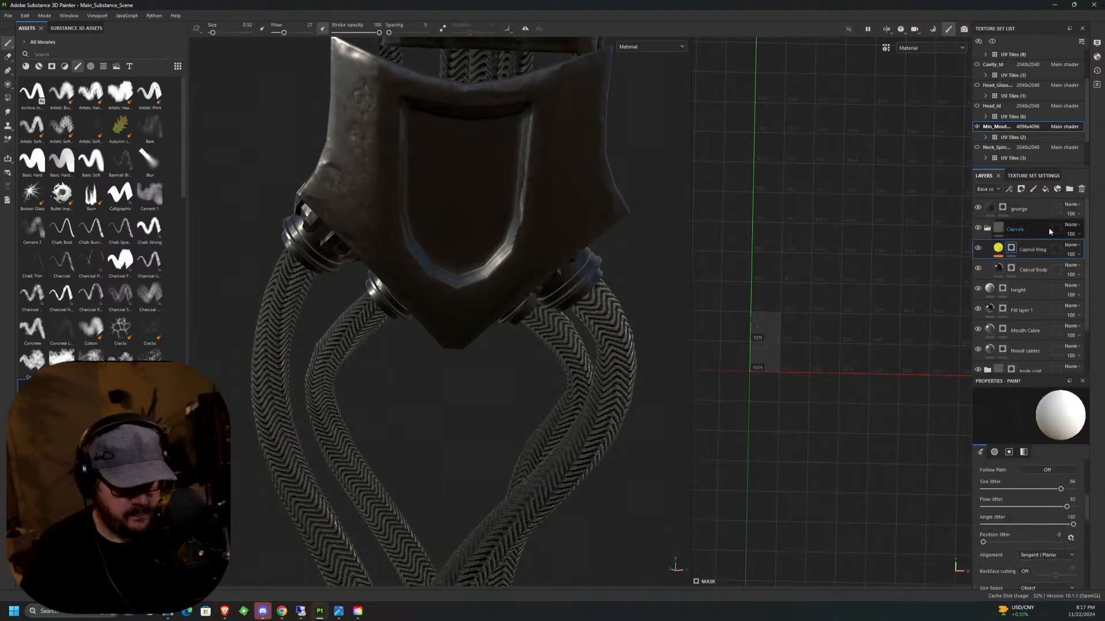
# Paint the Capsul Ring mask over the left half of the rear housing's recessed shield panel with a Basic Hard brush, enlarged to size 0.57.
pyautogui.click(1004, 252)
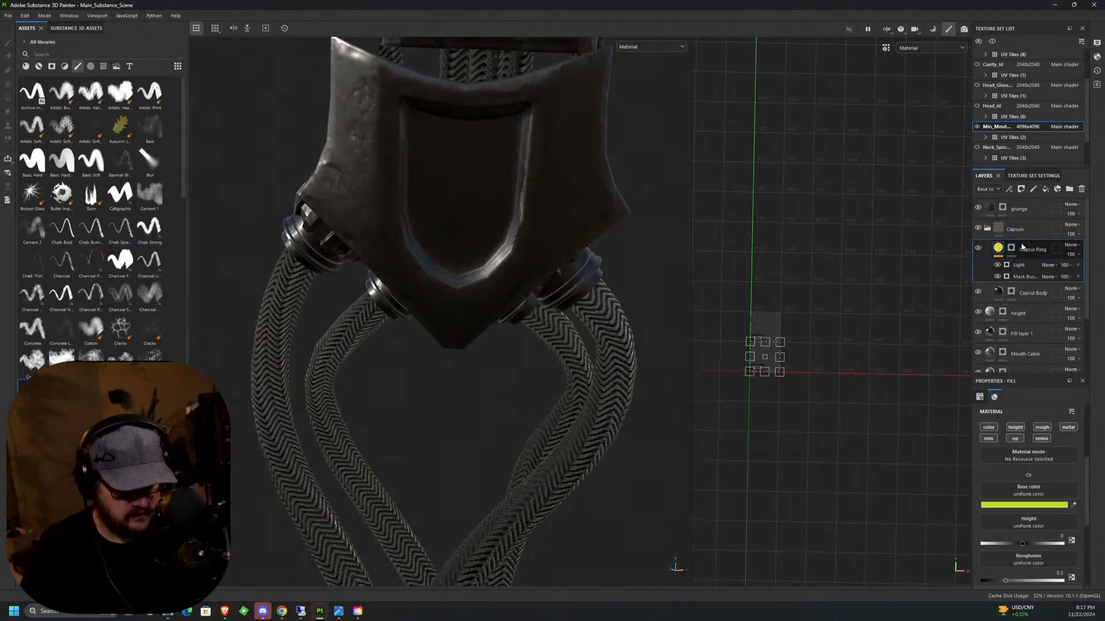
pyautogui.click(1012, 250)
pyautogui.keyDown('alt'); pyautogui.moveTo(550, 264); pyautogui.dragTo(525, 236); pyautogui.keyUp('alt')
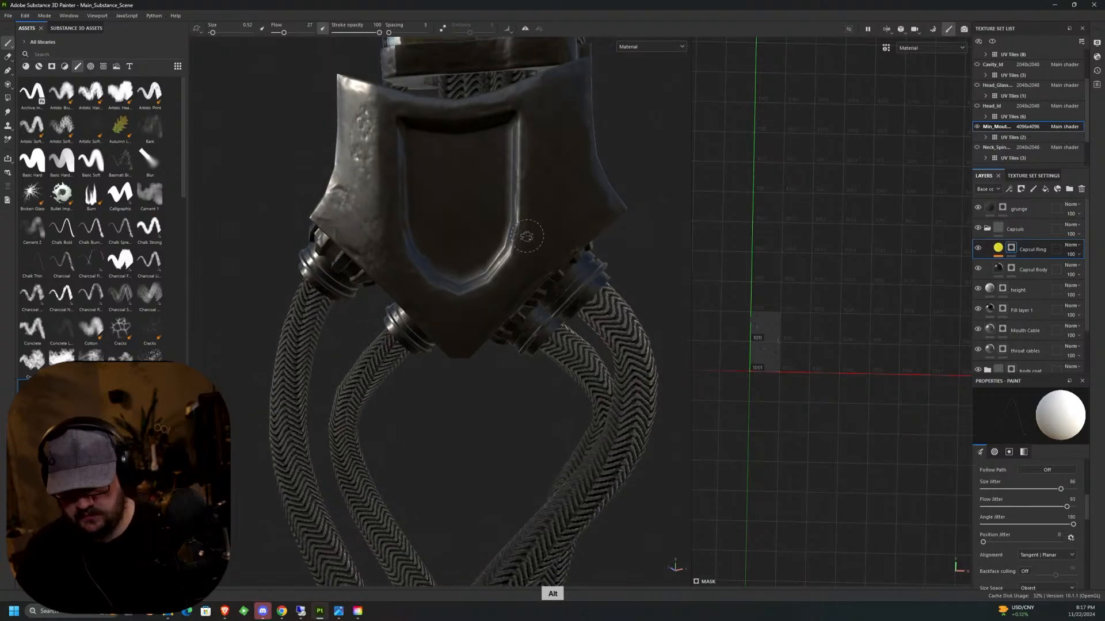
pyautogui.keyDown('alt'); pyautogui.moveTo(490, 232); pyautogui.dragTo(522, 236, button='middle'); pyautogui.keyUp('alt')
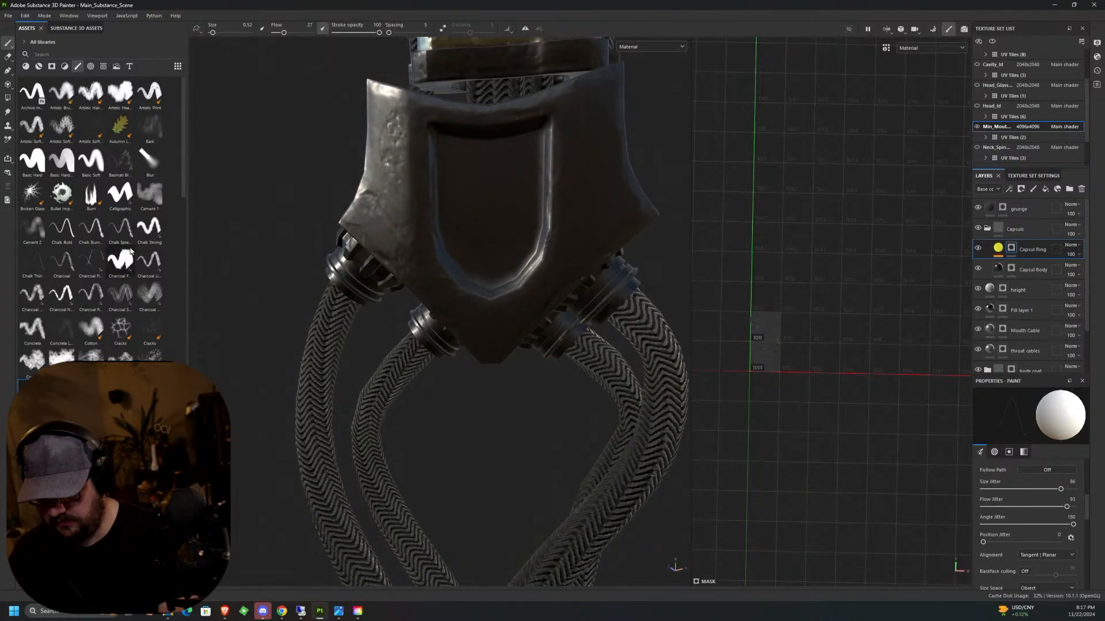
pyautogui.click(61, 171)
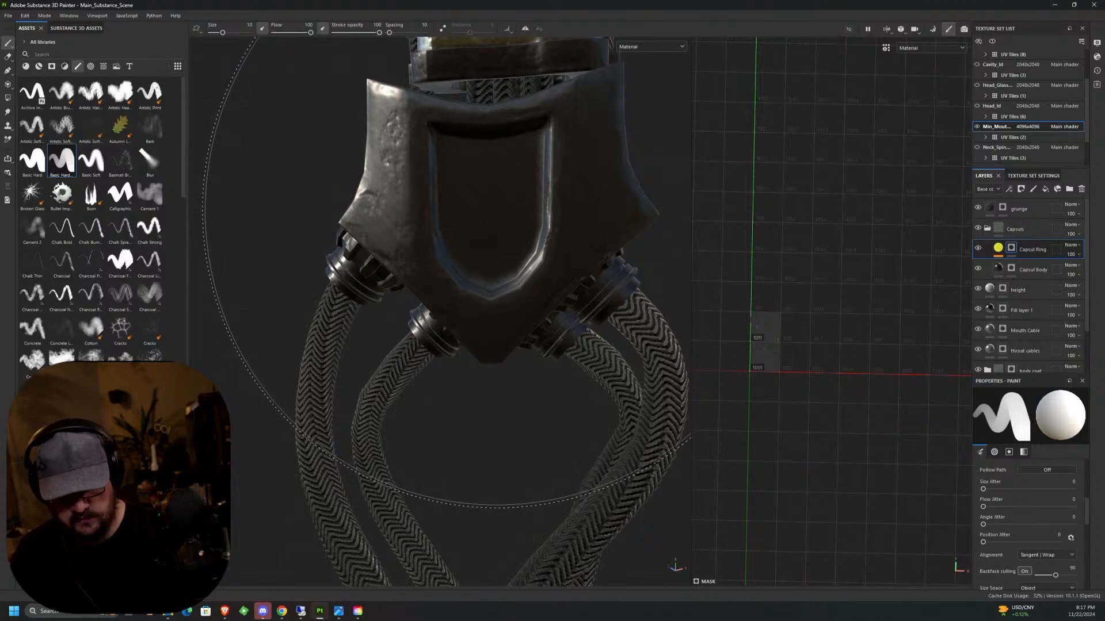
pyautogui.keyDown('ctrl'); pyautogui.moveTo(480, 225); pyautogui.dragTo(402, 225, button='right'); pyautogui.keyUp('ctrl')
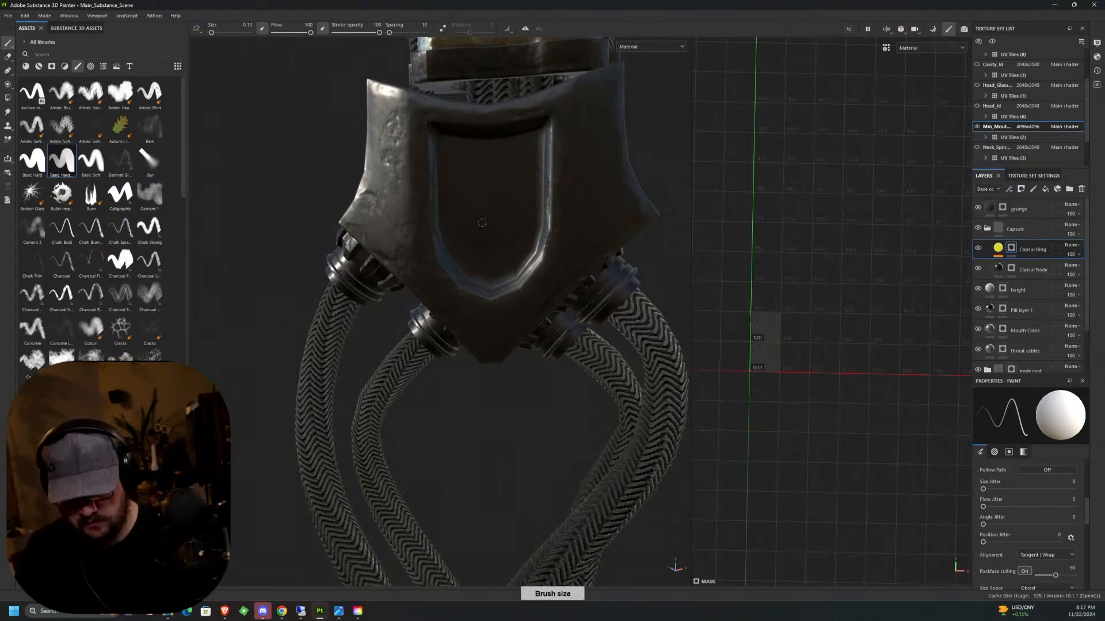
pyautogui.moveTo(483, 202)
pyautogui.mouseDown()
pyautogui.moveTo(482, 248)
pyautogui.moveTo(510, 251)
pyautogui.moveTo(502, 248)
pyautogui.mouseUp()
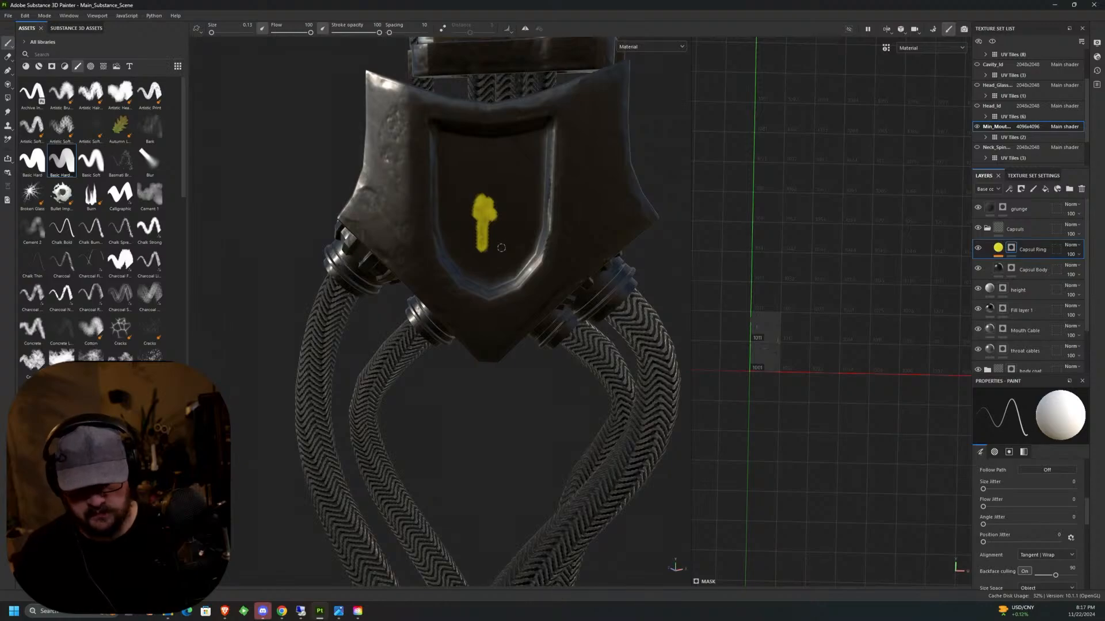
pyautogui.keyDown('ctrl'); pyautogui.moveTo(501, 247); pyautogui.dragTo(517, 248, button='right'); pyautogui.keyUp('ctrl')
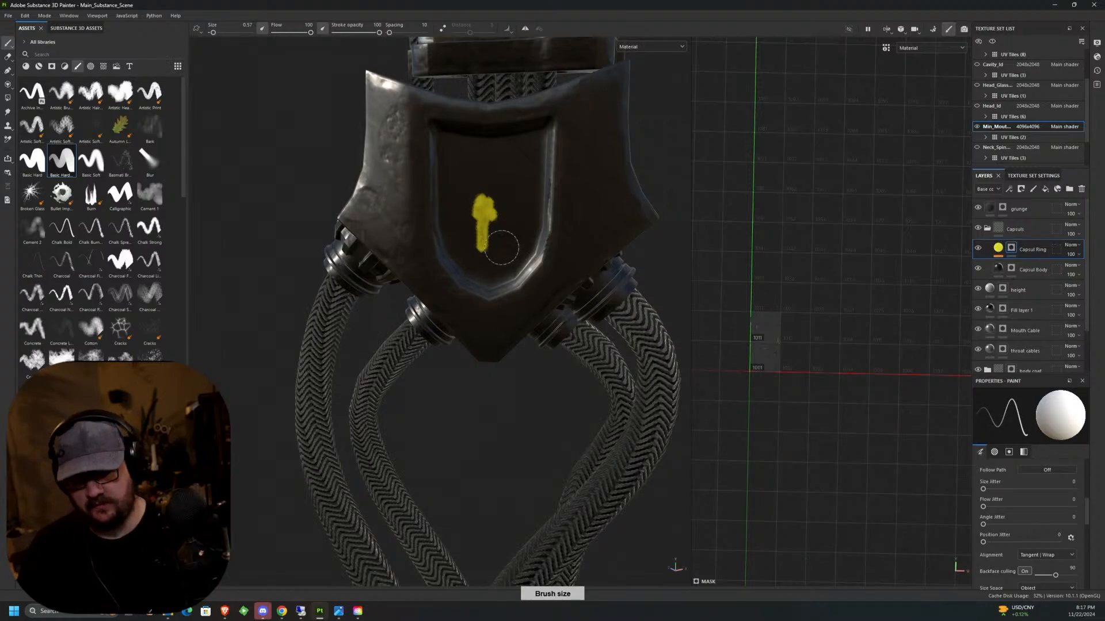
pyautogui.moveTo(501, 247)
pyautogui.mouseDown()
pyautogui.moveTo(469, 266)
pyautogui.moveTo(455, 158)
pyautogui.moveTo(480, 184)
pyautogui.moveTo(496, 241)
pyautogui.moveTo(485, 268)
pyautogui.mouseUp()
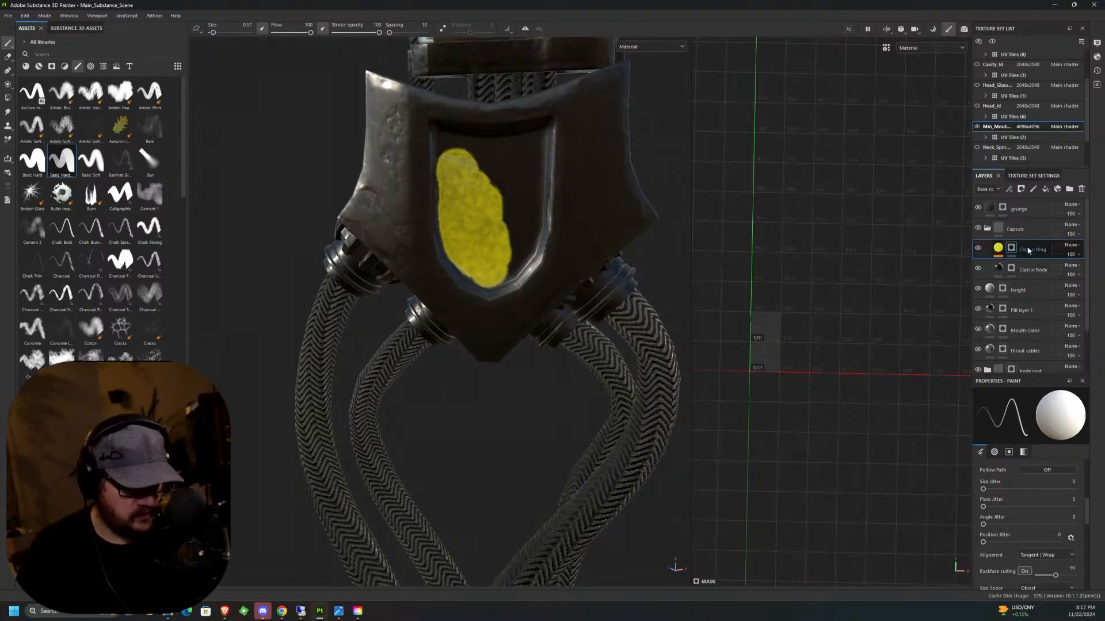
pyautogui.click(998, 248)
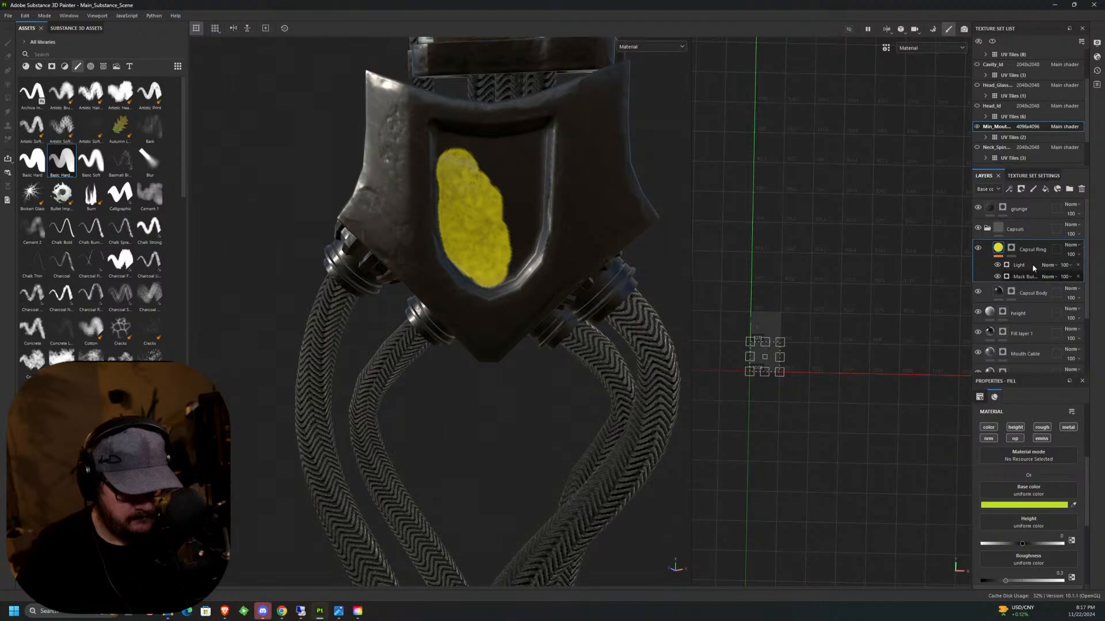
pyautogui.click(1006, 267)
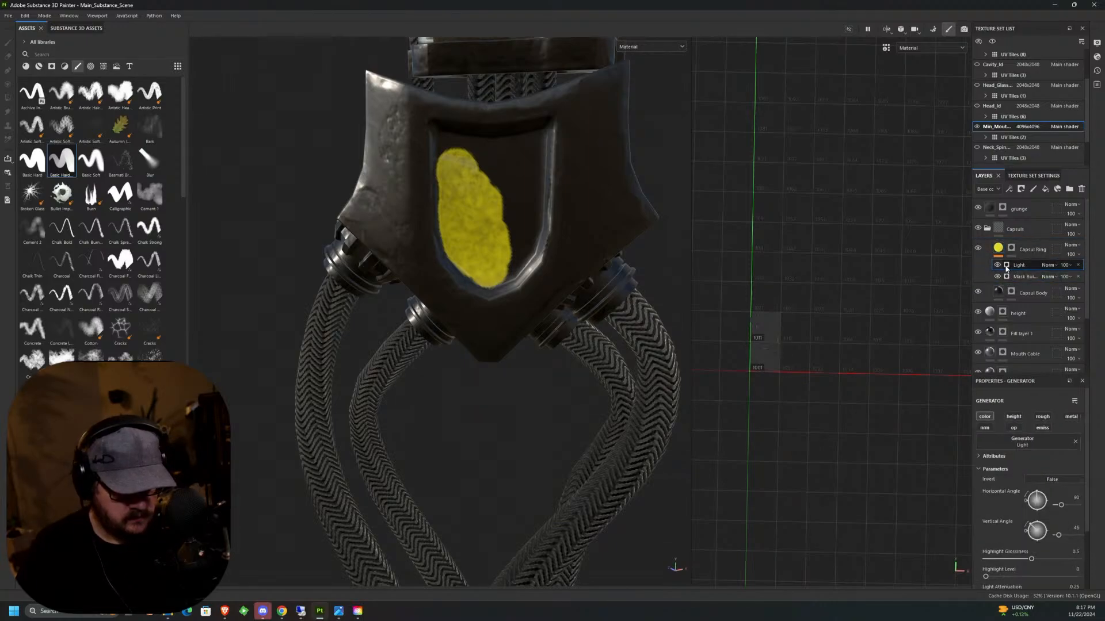
pyautogui.rightClick(1007, 267)
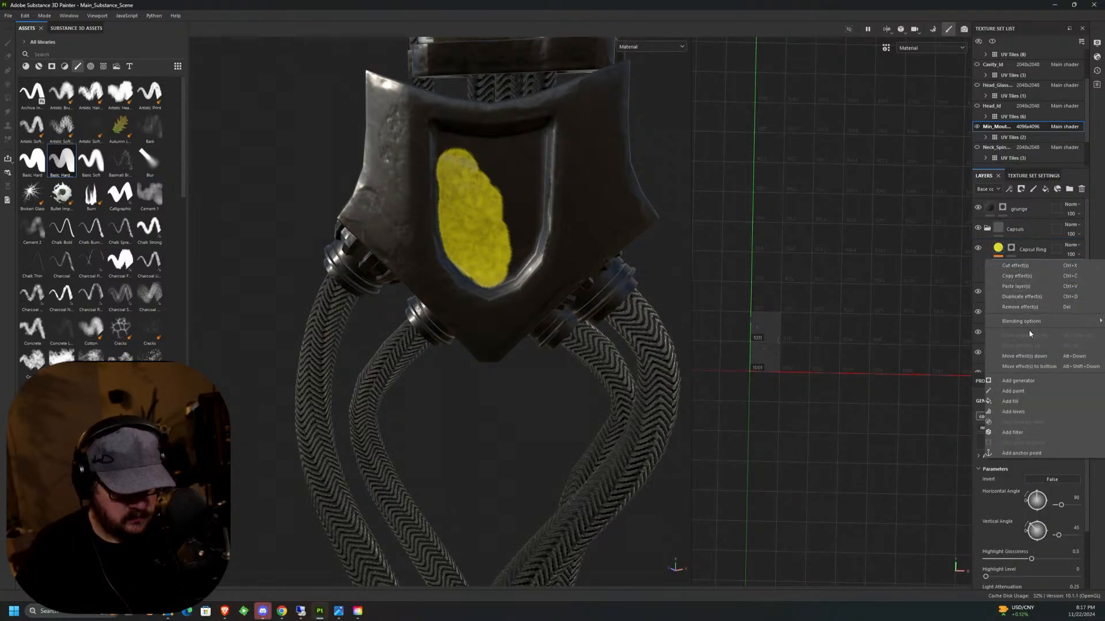
pyautogui.click(988, 263)
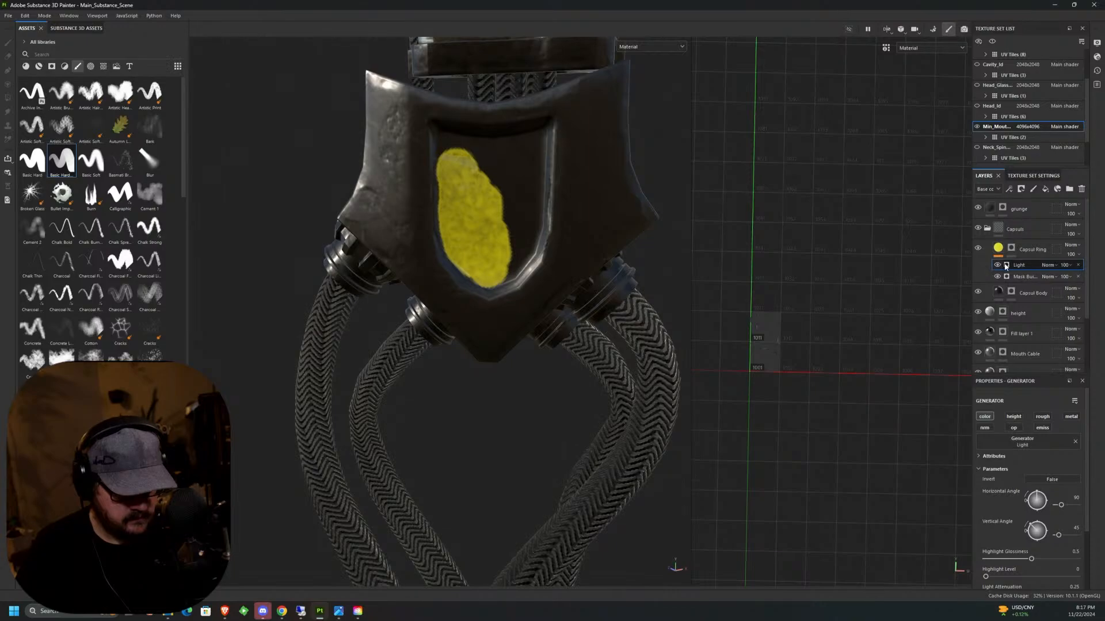
pyautogui.middleClick(1007, 266)
pyautogui.rightClick(1007, 267)
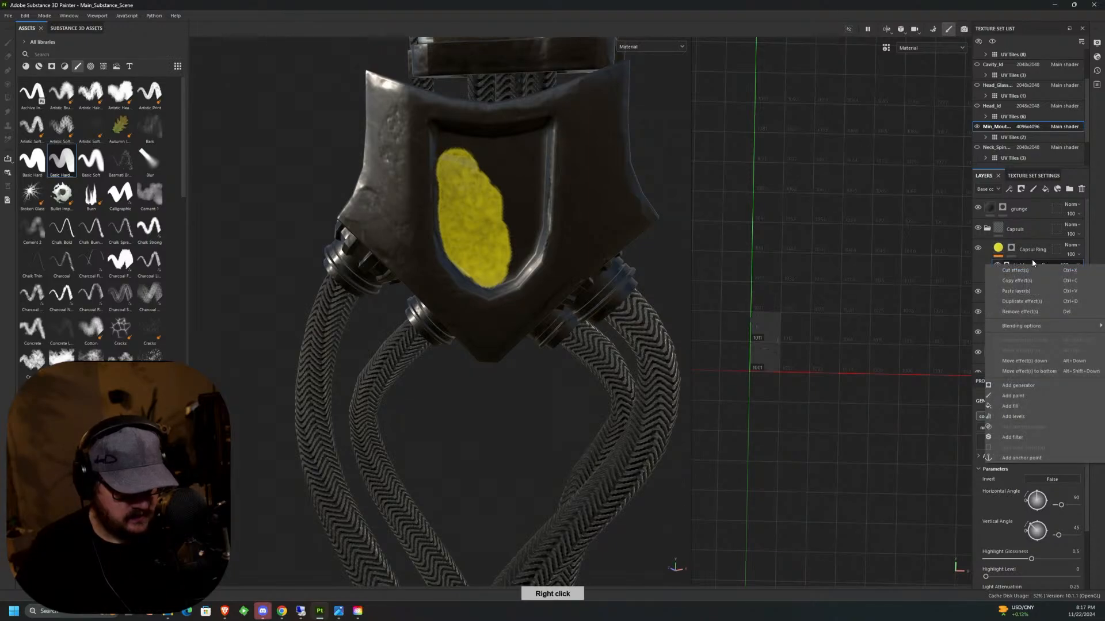
pyautogui.moveTo(1025, 327)
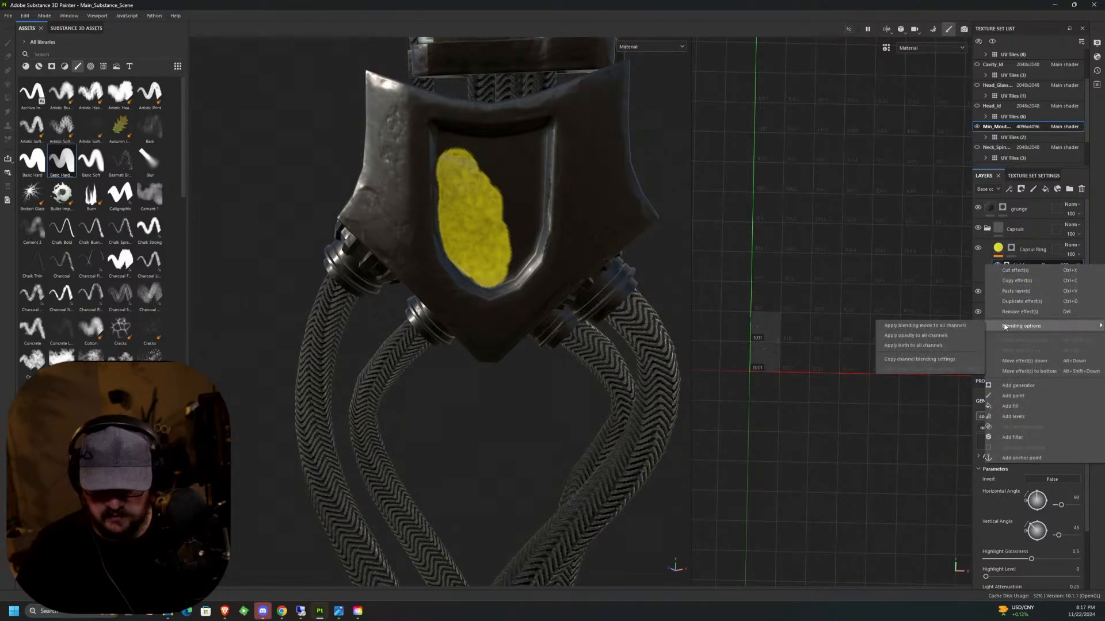
pyautogui.click(671, 174)
# Extend the Capsul Ring mask along the lower right edge of the shield panel, using brush size 0.1 for the border.
pyautogui.keyDown('alt'); pyautogui.moveTo(512, 263); pyautogui.dragTo(518, 267); pyautogui.keyUp('alt')
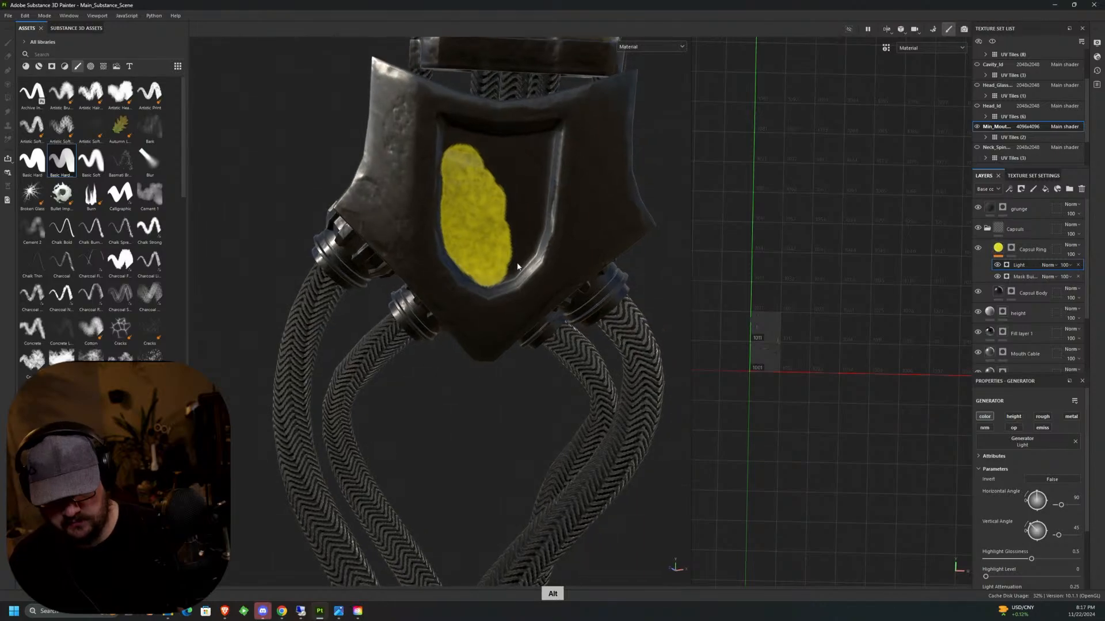
pyautogui.scroll(5, 507, 268)
pyautogui.click(1011, 248)
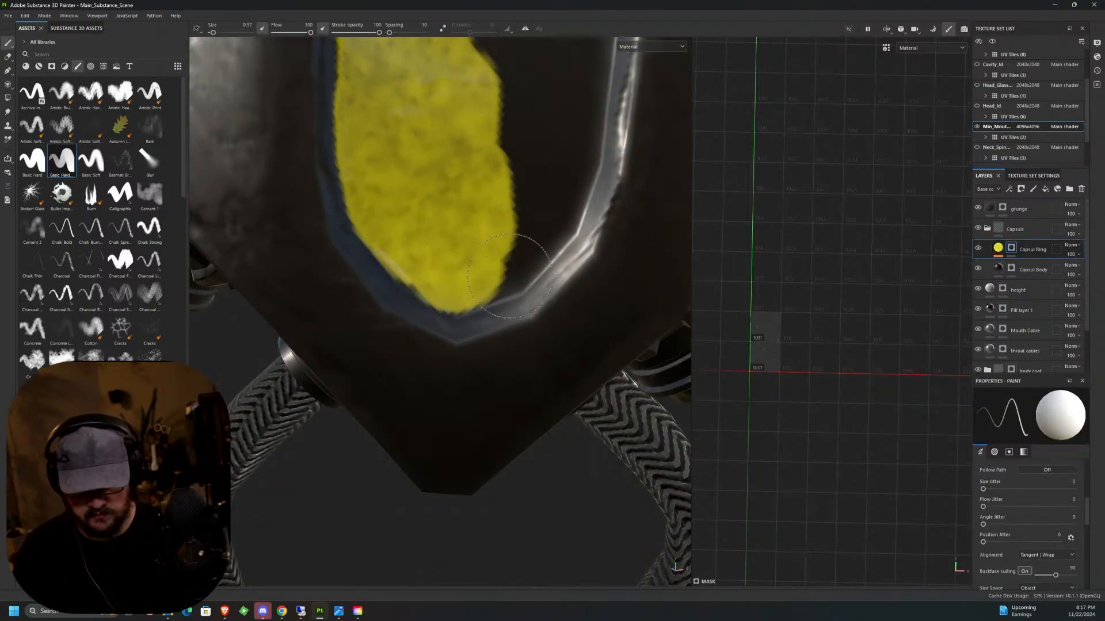
pyautogui.moveTo(489, 264); pyautogui.dragTo(492, 243)
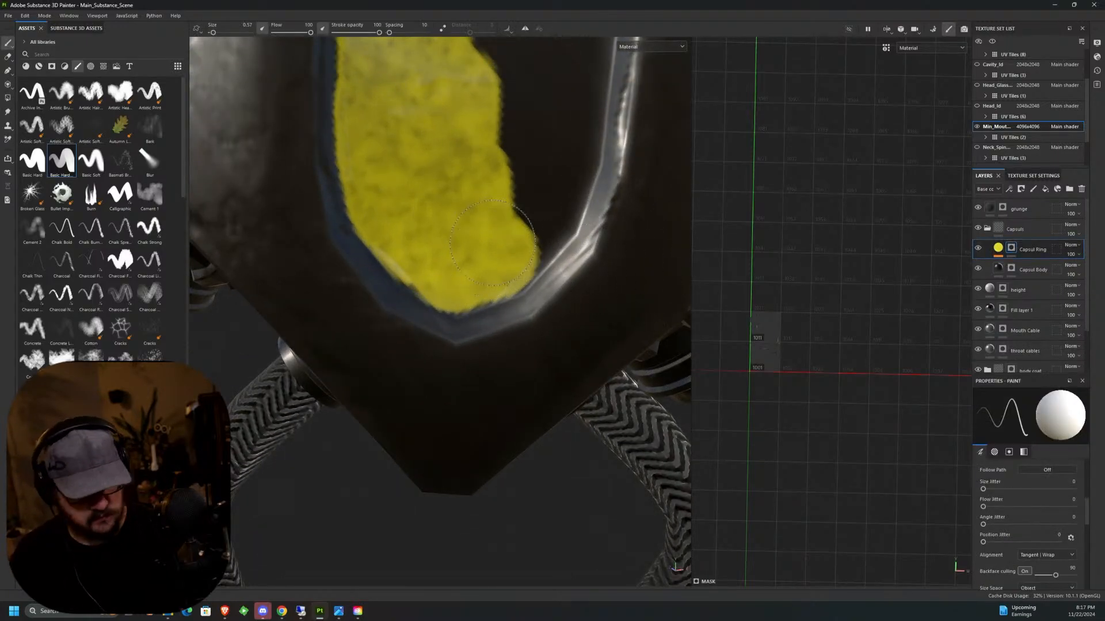
pyautogui.press('[')
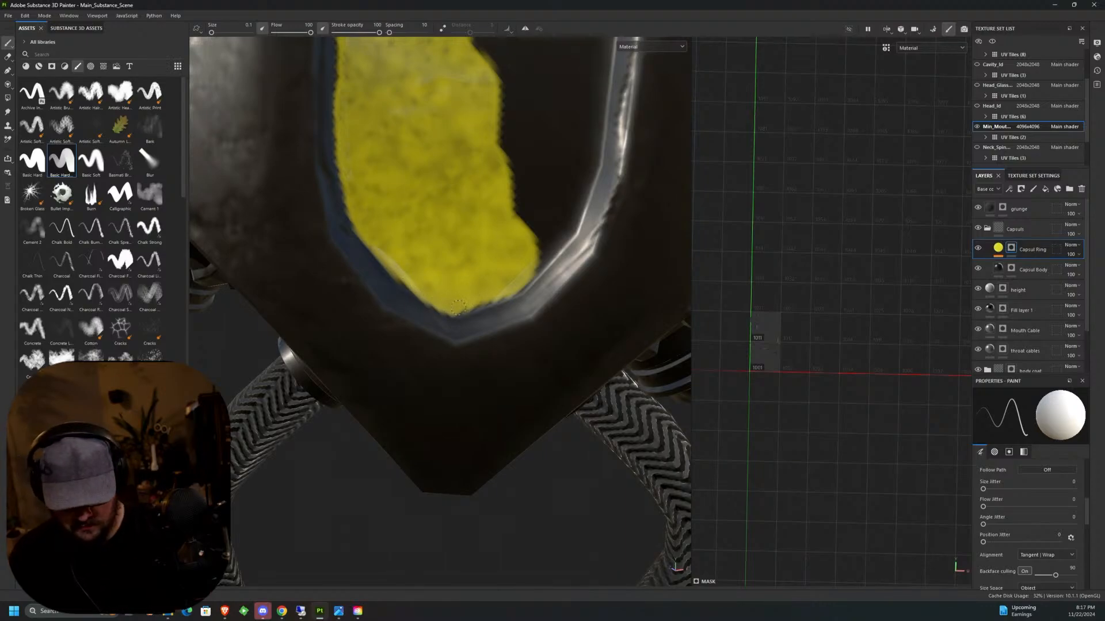
pyautogui.moveTo(528, 270)
pyautogui.mouseDown()
pyautogui.moveTo(519, 284)
pyautogui.moveTo(566, 236)
pyautogui.moveTo(595, 145)
pyautogui.mouseUp()
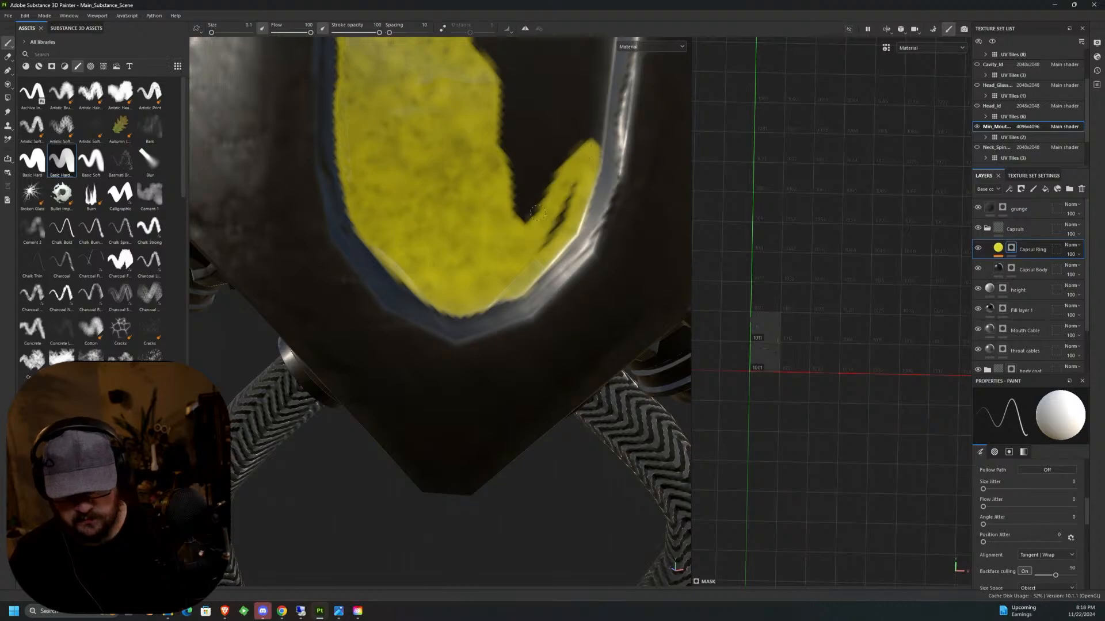
pyautogui.moveTo(538, 213); pyautogui.dragTo(559, 140)
# Outline the shield panel's upper edges in the Capsul Ring mask and fill the remaining interior, finishing with brush size 0.52.
pyautogui.scroll(1, 561, 151)
pyautogui.scroll(-5, 561, 153)
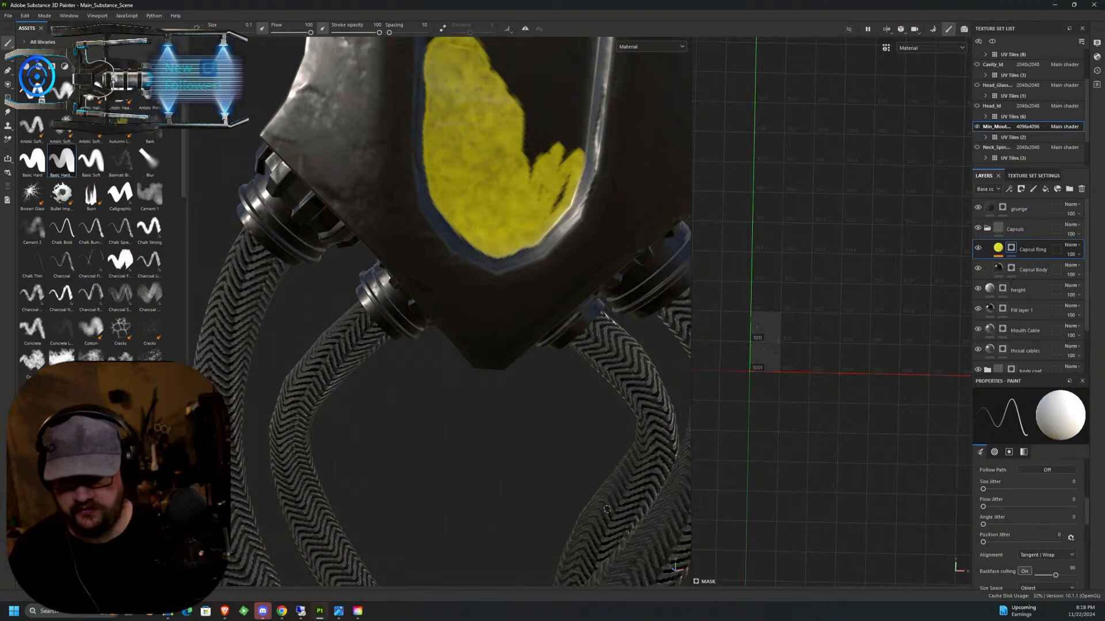
pyautogui.keyDown('alt'); pyautogui.moveTo(463, 64); pyautogui.dragTo(446, 228, button='middle'); pyautogui.keyUp('alt')
pyautogui.moveTo(447, 227)
pyautogui.keyDown('alt'); pyautogui.mouseDown()
pyautogui.moveTo(412, 211)
pyautogui.moveTo(414, 197)
pyautogui.mouseUp(); pyautogui.keyUp('alt')
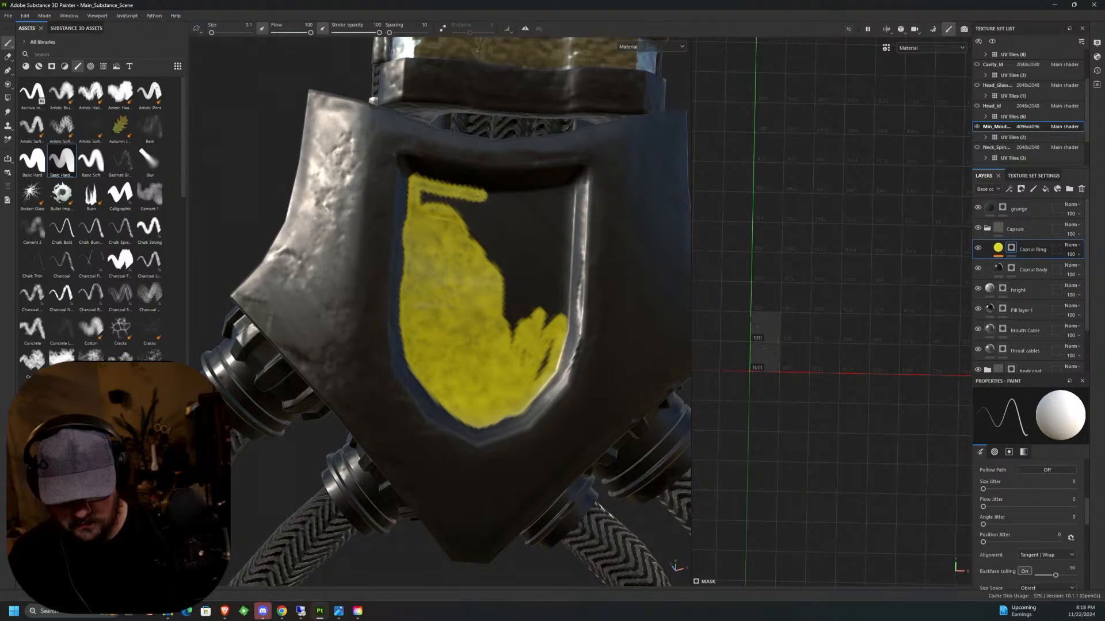
pyautogui.moveTo(486, 196)
pyautogui.mouseDown()
pyautogui.moveTo(567, 190)
pyautogui.moveTo(563, 293)
pyautogui.moveTo(543, 357)
pyautogui.moveTo(509, 297)
pyautogui.moveTo(521, 261)
pyautogui.moveTo(556, 291)
pyautogui.moveTo(551, 253)
pyautogui.moveTo(503, 255)
pyautogui.mouseUp()
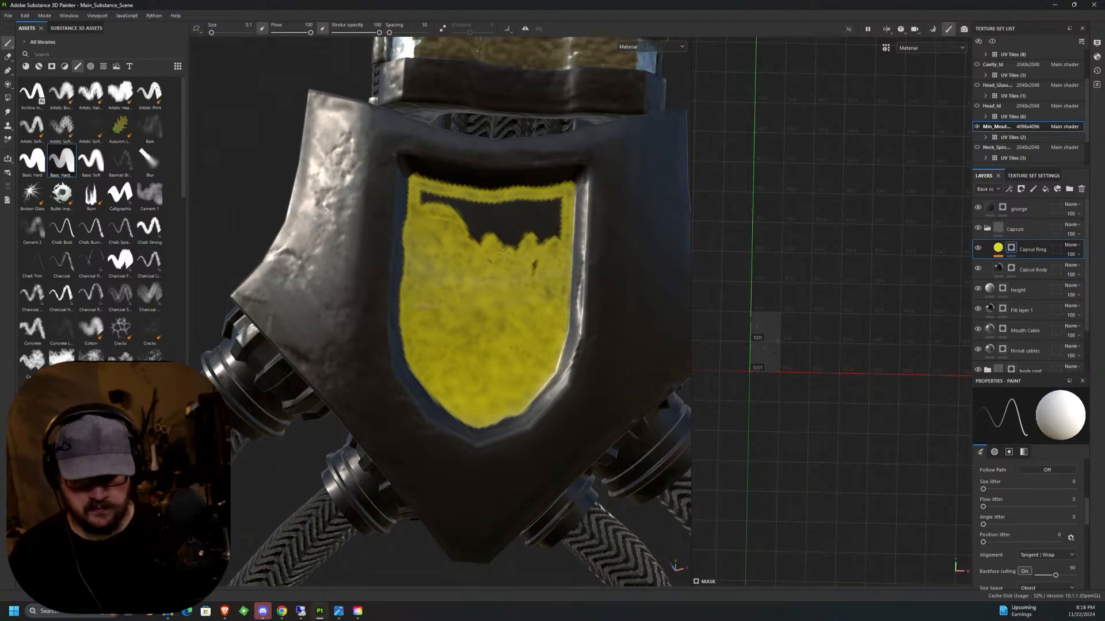
pyautogui.keyDown('ctrl'); pyautogui.moveTo(503, 254); pyautogui.dragTo(525, 252, button='right'); pyautogui.keyUp('ctrl')
pyautogui.moveTo(504, 237)
pyautogui.mouseDown()
pyautogui.moveTo(544, 221)
pyautogui.moveTo(436, 210)
pyautogui.mouseUp()
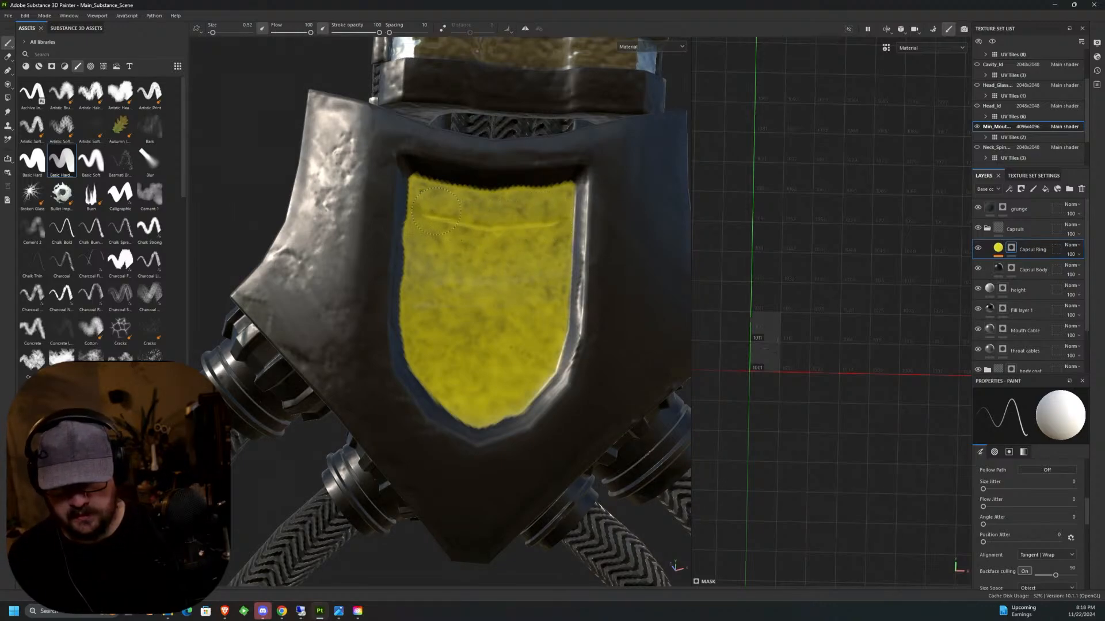
# Set the mask brush's grayscale value to 0 and reduce its size to 0.1.
pyautogui.click(1009, 452)
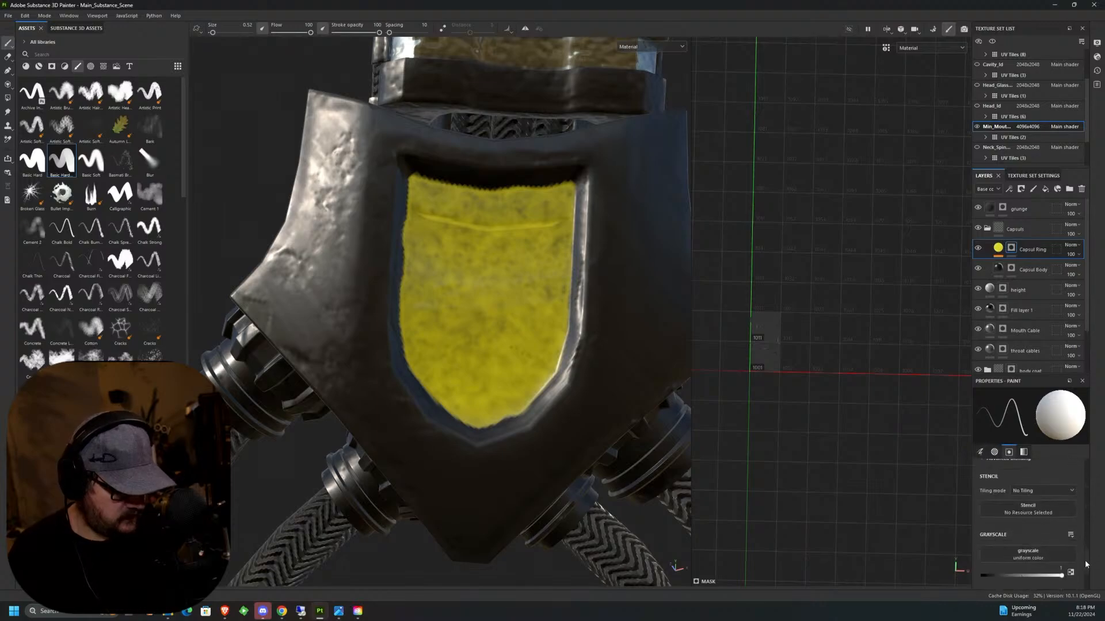
pyautogui.moveTo(1057, 565); pyautogui.dragTo(982, 564)
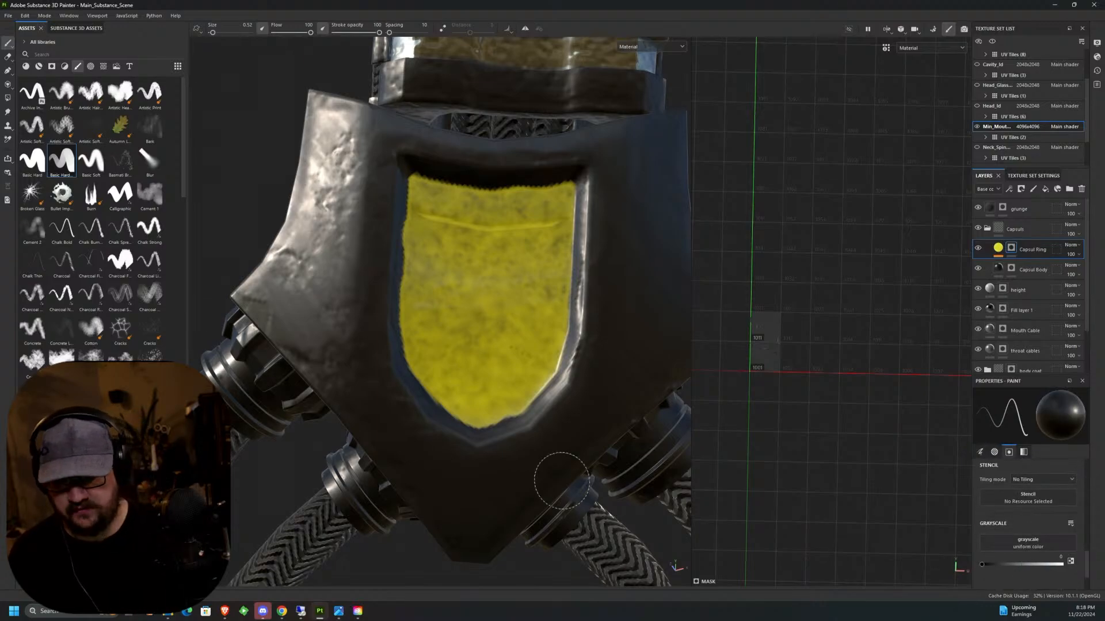
pyautogui.press('[')
pyautogui.press('[')
pyautogui.press('[')
pyautogui.press('[')
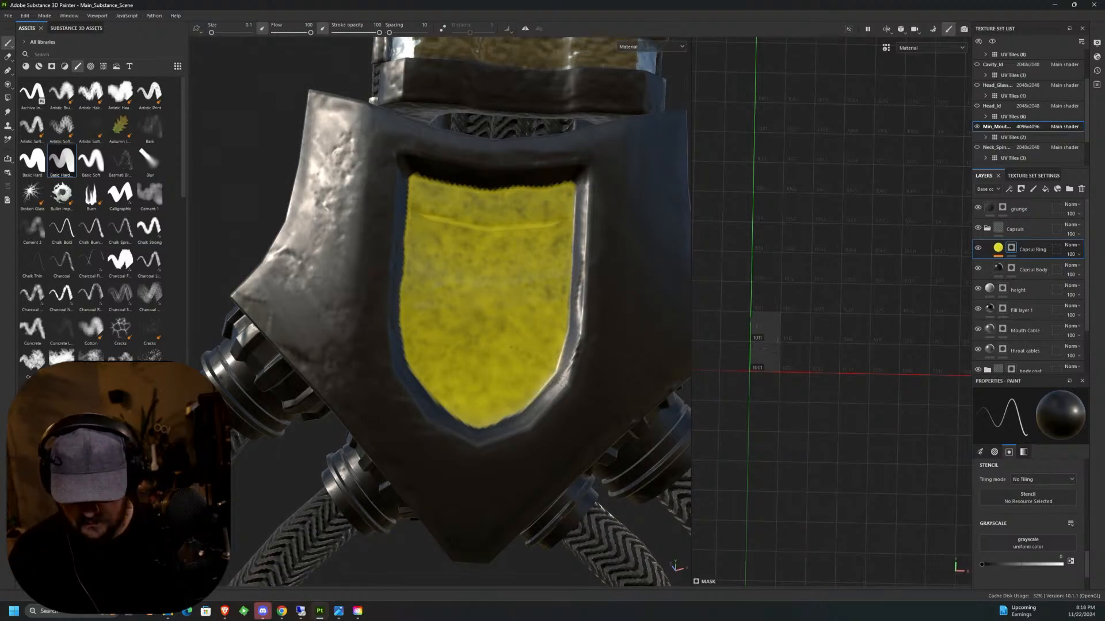
# Show the Cavity_Id texture set and compare its yellow parts with the inner mouth's yellow panel from several angles.
pyautogui.scroll(-10, 572, 385)
pyautogui.moveTo(569, 403)
pyautogui.keyDown('alt'); pyautogui.mouseDown()
pyautogui.moveTo(450, 443)
pyautogui.moveTo(562, 383)
pyautogui.mouseUp(); pyautogui.keyUp('alt')
pyautogui.keyDown('alt'); pyautogui.moveTo(562, 383); pyautogui.dragTo(521, 293, button='middle'); pyautogui.keyUp('alt')
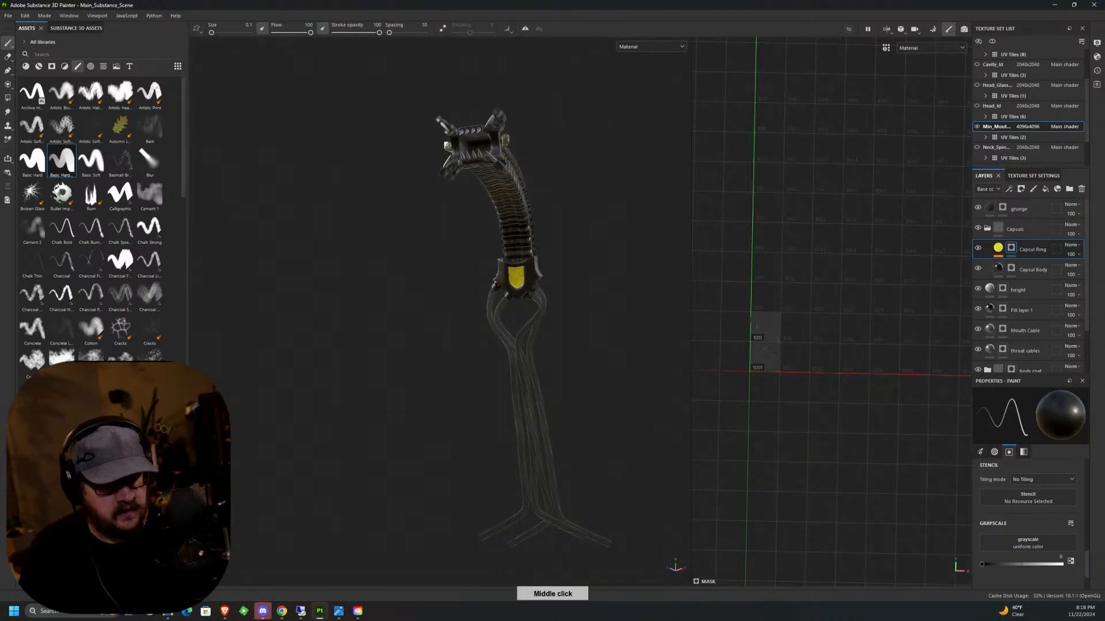
pyautogui.scroll(-3, 1088, 110)
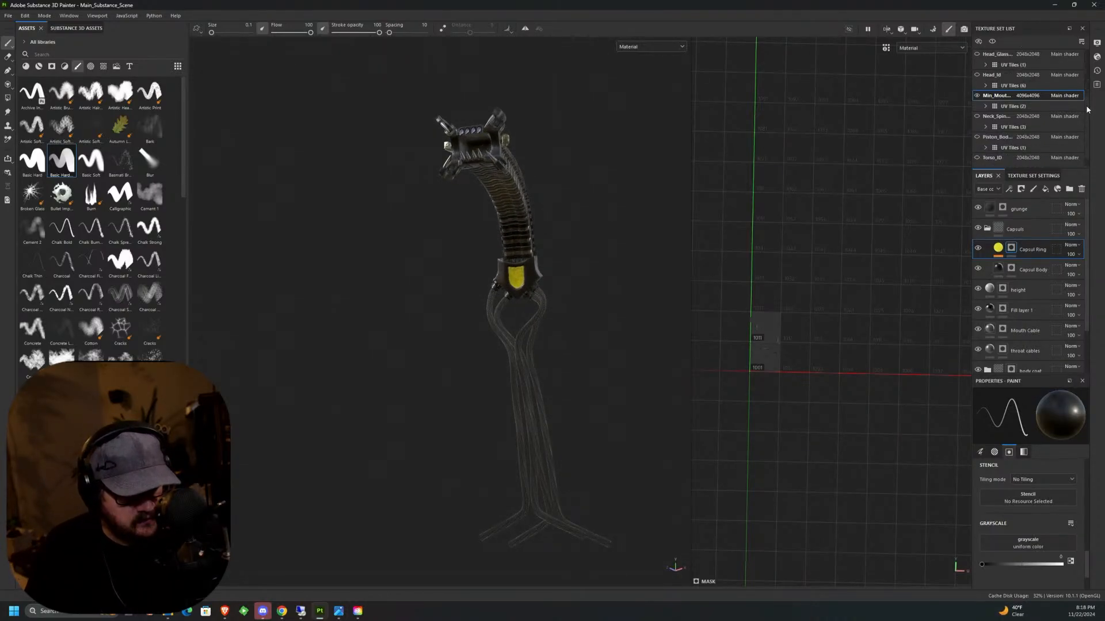
pyautogui.scroll(3, 1088, 109)
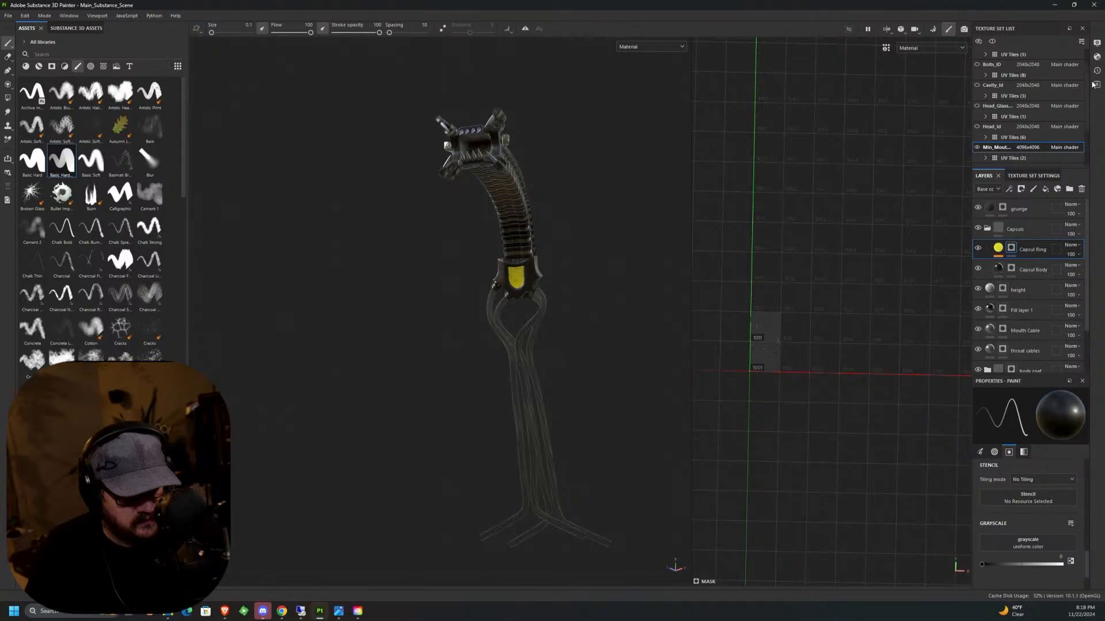
pyautogui.keyDown('alt'); pyautogui.moveTo(567, 372); pyautogui.dragTo(571, 288); pyautogui.keyUp('alt')
pyautogui.keyDown('alt'); pyautogui.moveTo(598, 287); pyautogui.dragTo(529, 371); pyautogui.keyUp('alt')
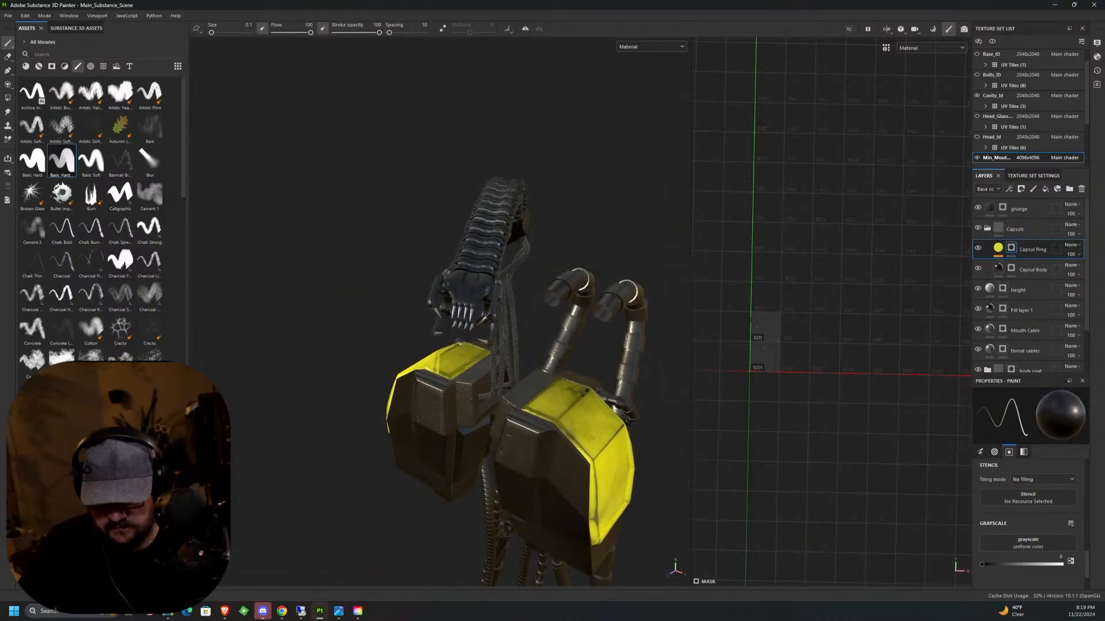
# Save the project.
pyautogui.click(8, 16)
pyautogui.click(29, 90)
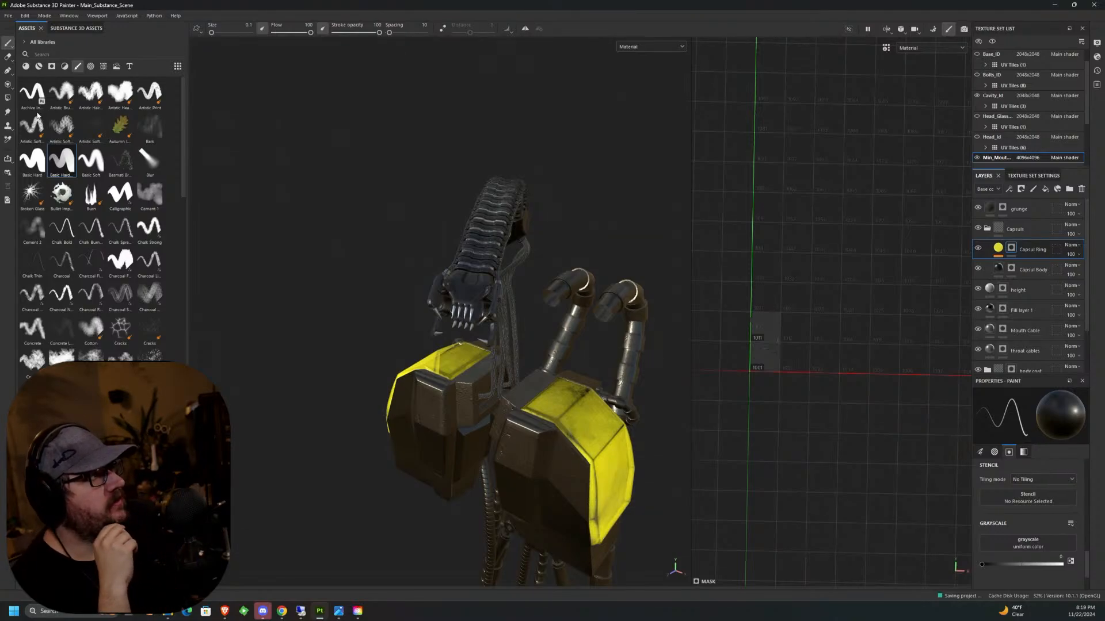
pyautogui.moveTo(38, 115)
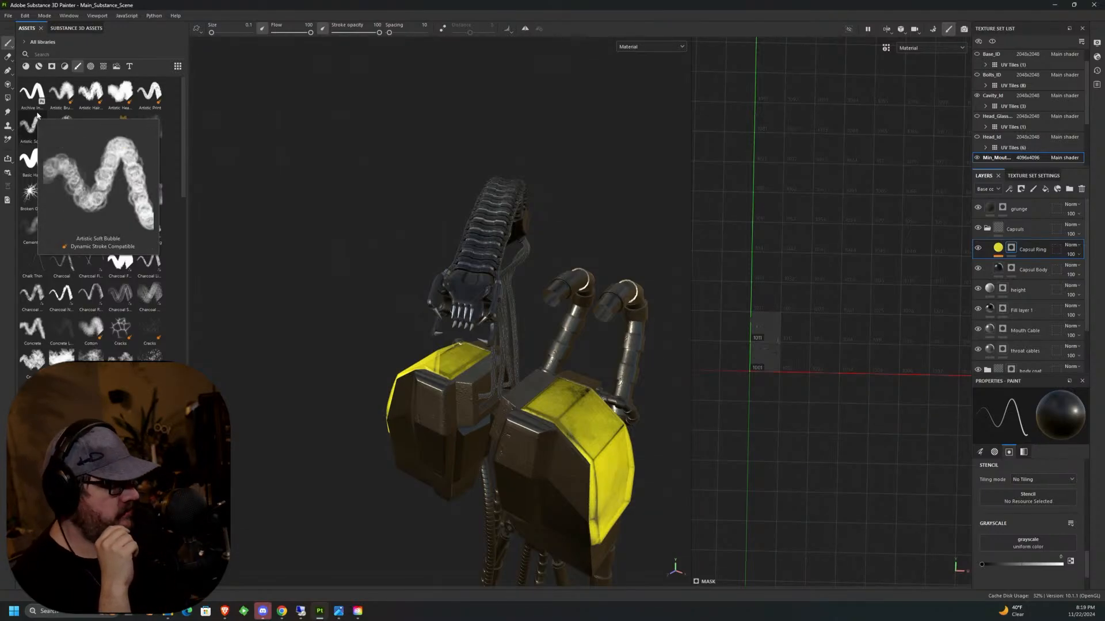
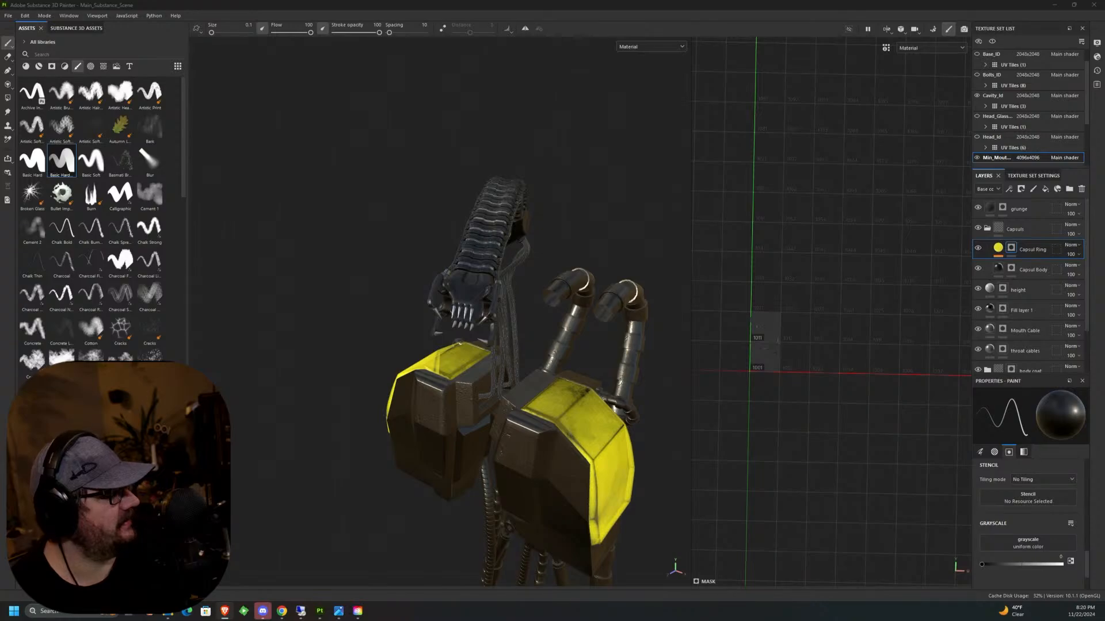
# Switch to the web browser, view the image results for the Korean Raybolt missile system, and return to the texturing project.
pyautogui.moveTo(1104, 379)
pyautogui.mouseDown()
pyautogui.moveTo(1093, 360)
pyautogui.moveTo(742, 258)
pyautogui.moveTo(595, 108)
pyautogui.mouseUp()
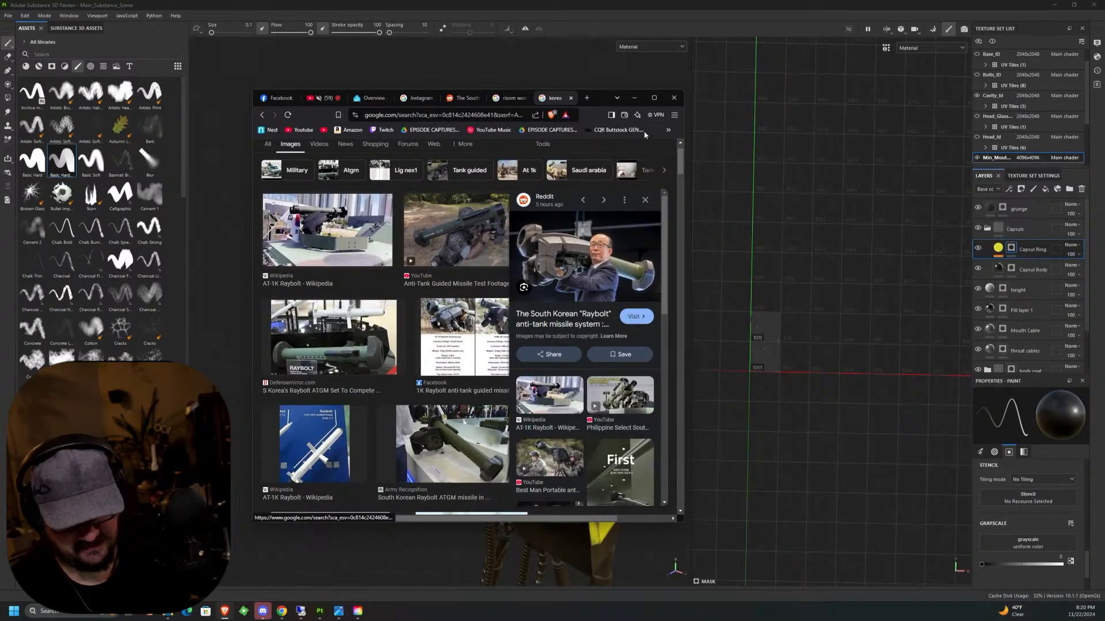
pyautogui.click(635, 99)
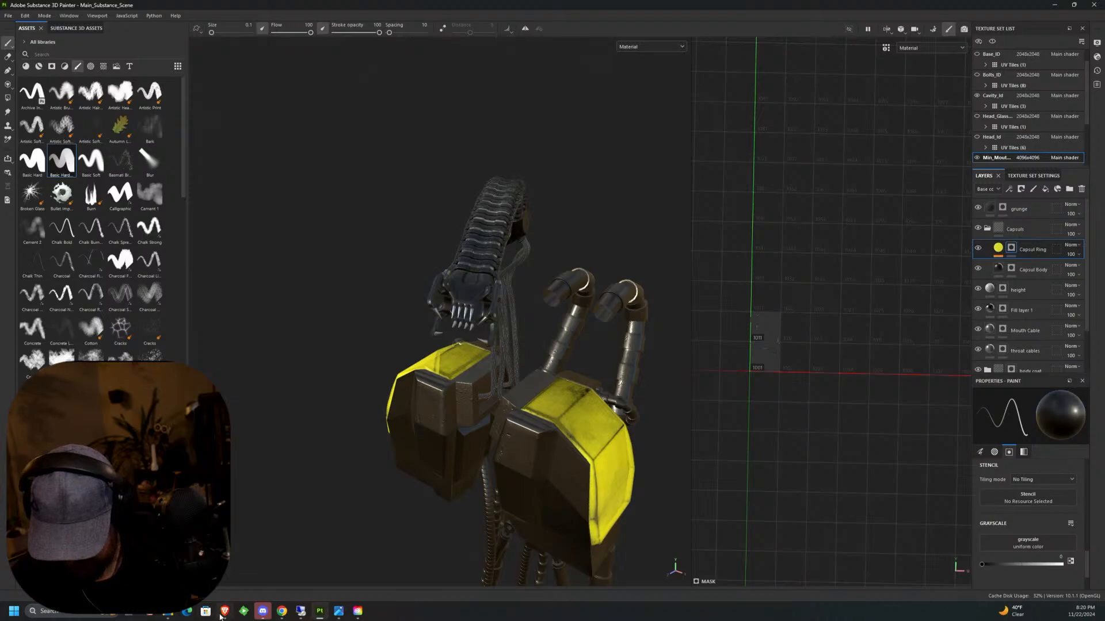
pyautogui.click(224, 611)
pyautogui.click(654, 97)
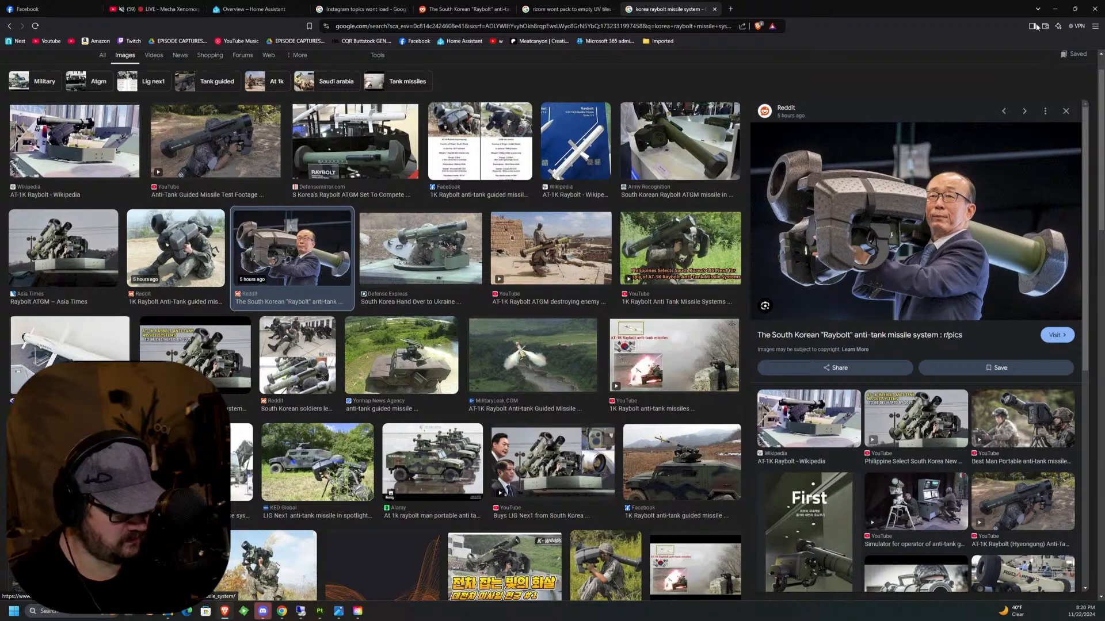
pyautogui.click(1054, 9)
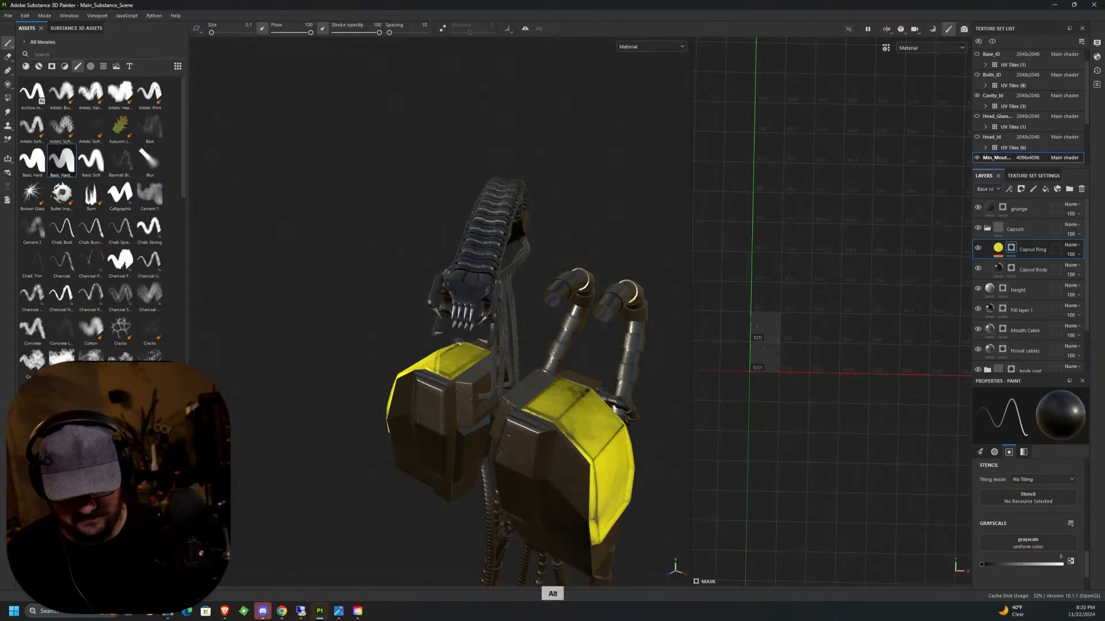
# Examine the inner mouth model's yellow pods, cables and neck connector from several angles.
pyautogui.keyDown('alt'); pyautogui.moveTo(615, 314); pyautogui.dragTo(469, 322); pyautogui.keyUp('alt')
pyautogui.keyDown('alt'); pyautogui.moveTo(469, 322); pyautogui.dragTo(482, 259, button='middle'); pyautogui.keyUp('alt')
pyautogui.keyDown('alt'); pyautogui.moveTo(482, 259); pyautogui.dragTo(680, 262); pyautogui.keyUp('alt')
pyautogui.scroll(5, 680, 261)
pyautogui.scroll(2, 576, 261)
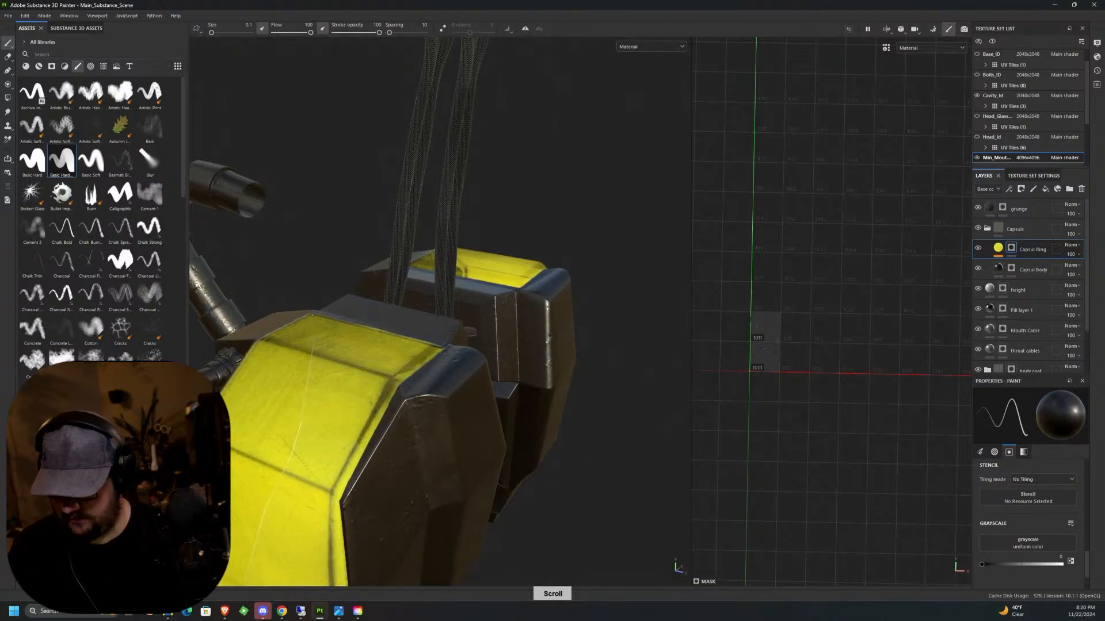
pyautogui.keyDown('alt'); pyautogui.moveTo(506, 138); pyautogui.dragTo(575, 336, button='middle'); pyautogui.keyUp('alt')
pyautogui.keyDown('alt'); pyautogui.moveTo(574, 335); pyautogui.dragTo(616, 322); pyautogui.keyUp('alt')
pyautogui.keyDown('alt'); pyautogui.moveTo(615, 322); pyautogui.dragTo(470, 277, button='middle'); pyautogui.keyUp('alt')
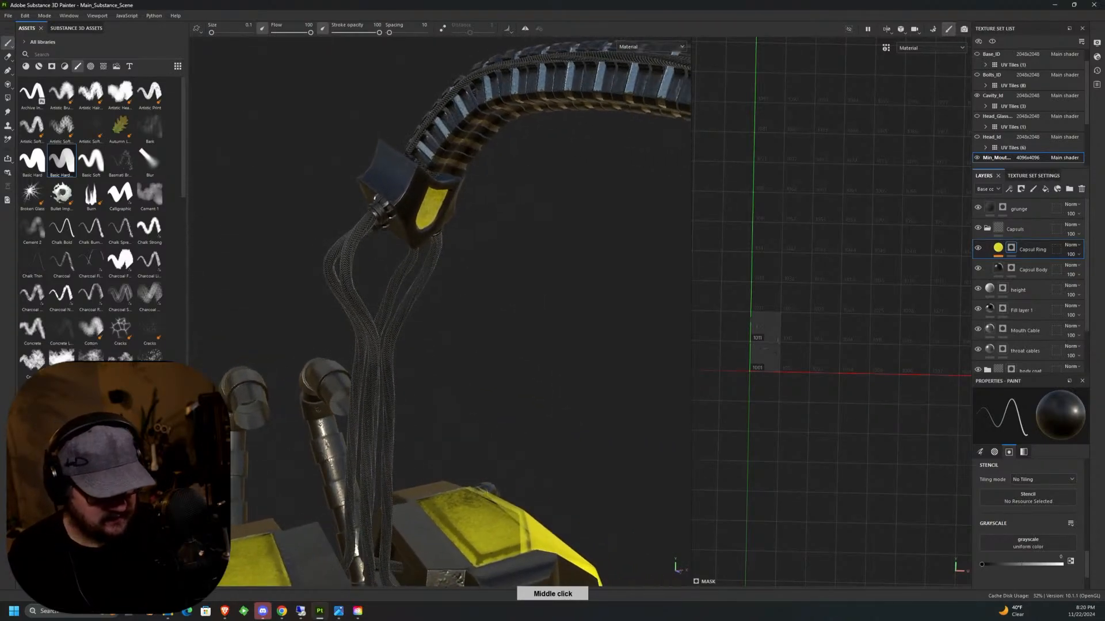
# Show the neck spine texture set temporarily to check how it surrounds the inner mouth's connector and hide it again.
pyautogui.scroll(1, 1087, 98)
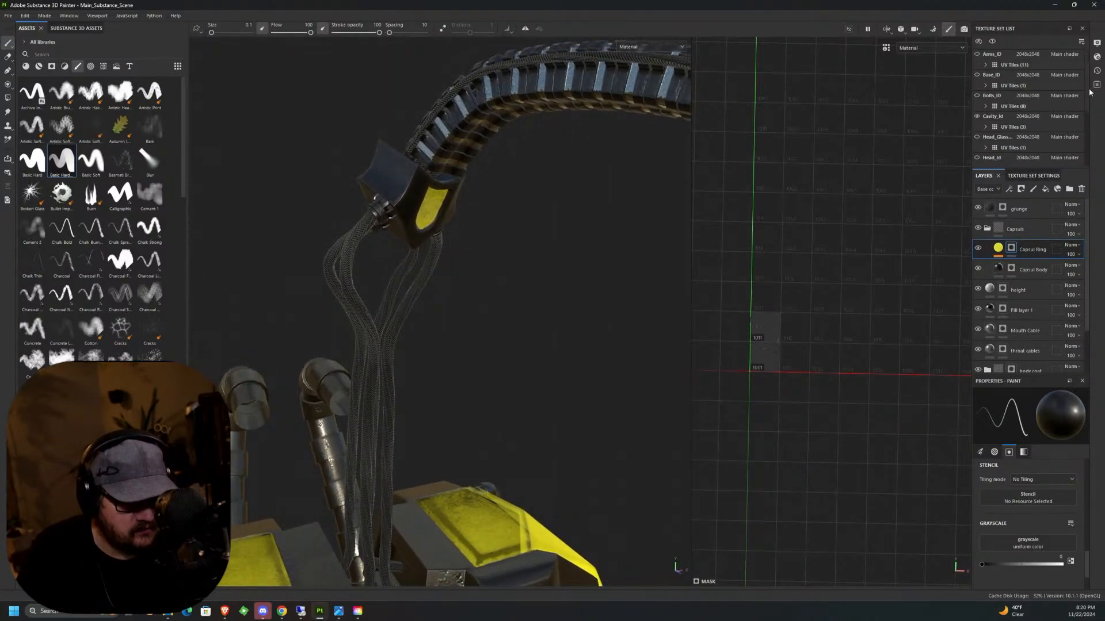
pyautogui.scroll(-4, 1084, 110)
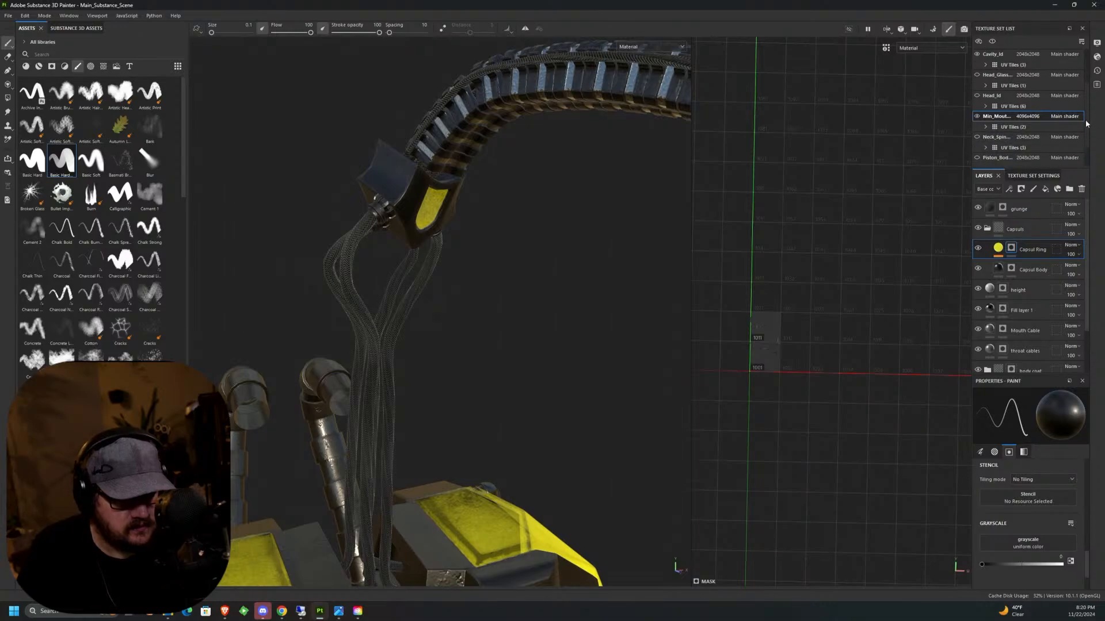
pyautogui.click(976, 130)
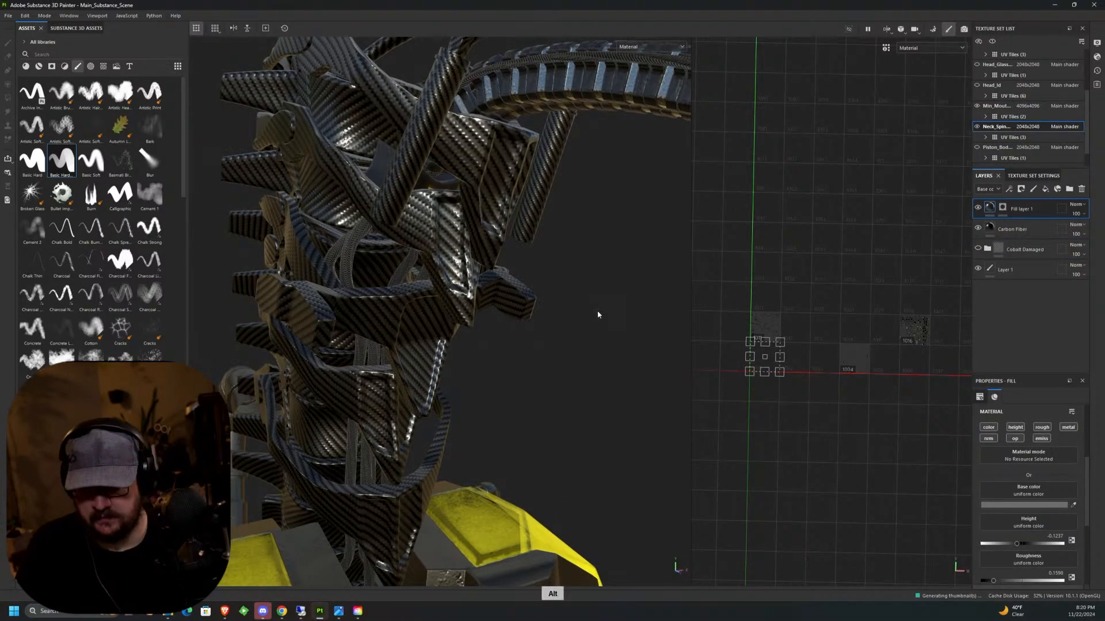
pyautogui.keyDown('alt'); pyautogui.moveTo(597, 313); pyautogui.dragTo(577, 283); pyautogui.keyUp('alt')
pyautogui.scroll(-10, 589, 323)
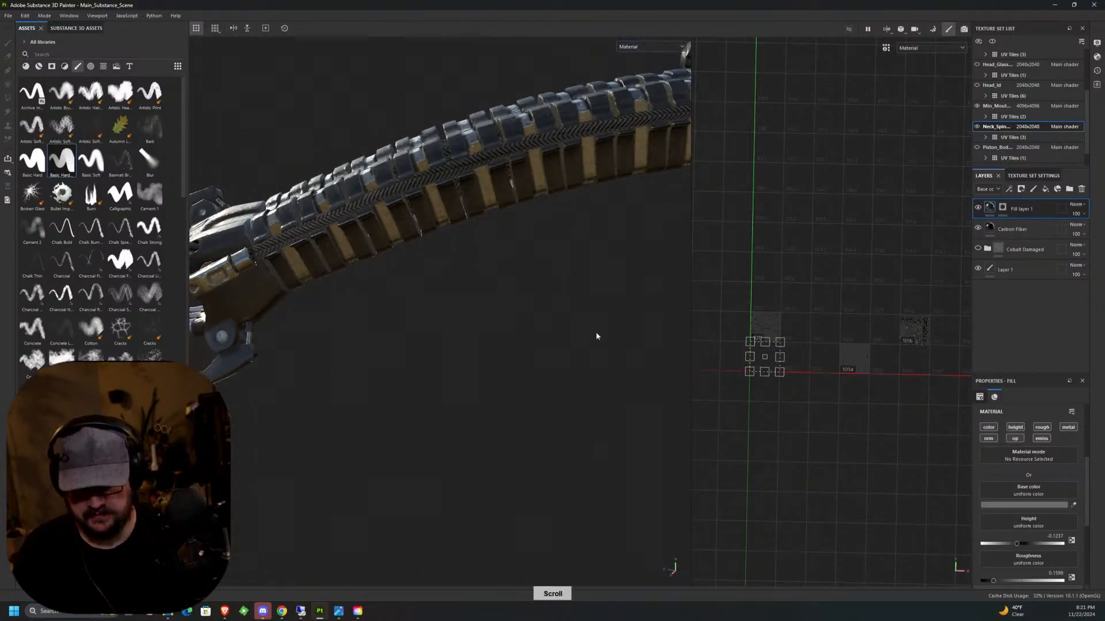
pyautogui.moveTo(562, 378); pyautogui.dragTo(493, 340, button='middle')
pyautogui.click(976, 126)
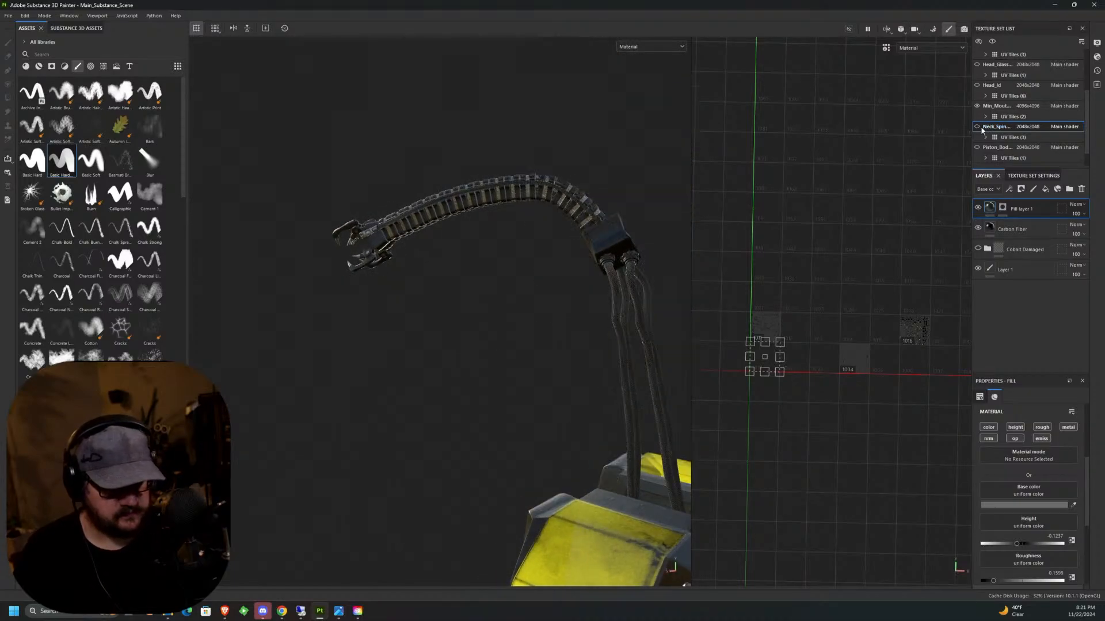
# Return to the inner mouth texture set and rename its capsule layer folder to "resivior".
pyautogui.click(1001, 109)
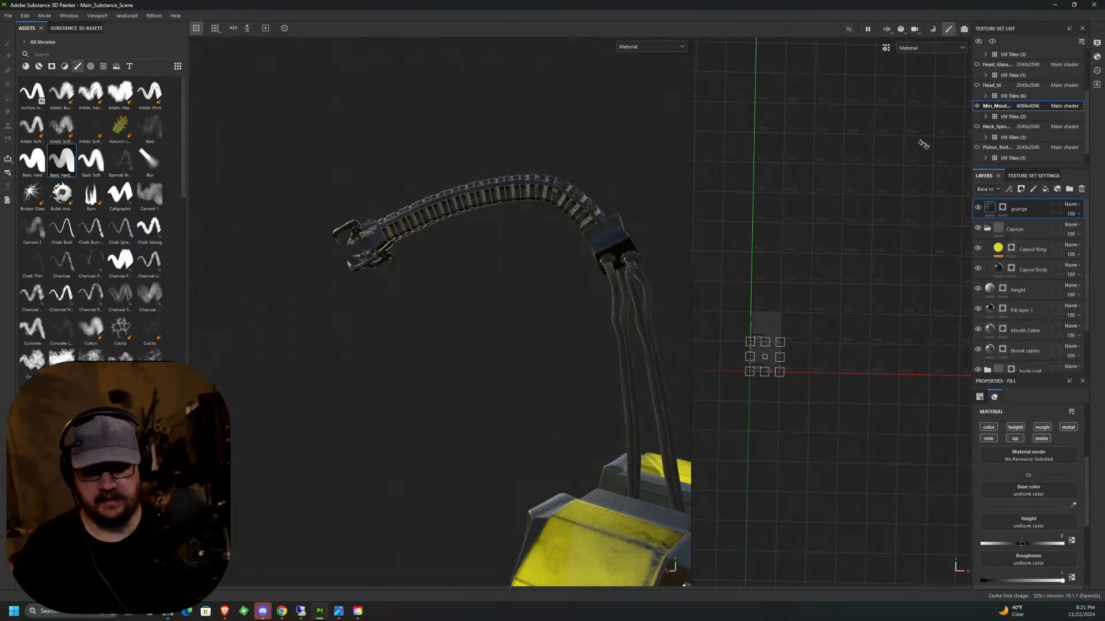
pyautogui.scroll(2, 716, 251)
pyautogui.scroll(7, 651, 253)
pyautogui.moveTo(628, 210)
pyautogui.keyDown('alt'); pyautogui.mouseDown()
pyautogui.moveTo(626, 224)
pyautogui.moveTo(459, 308)
pyautogui.mouseUp(); pyautogui.keyUp('alt')
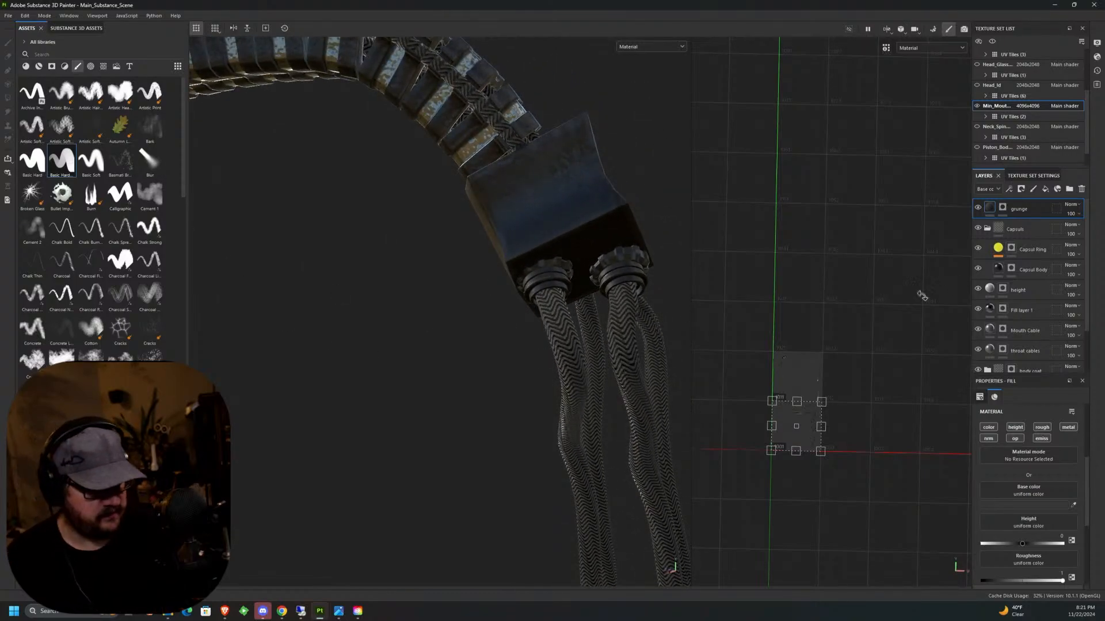
pyautogui.click(1019, 230)
pyautogui.doubleClick(1019, 230)
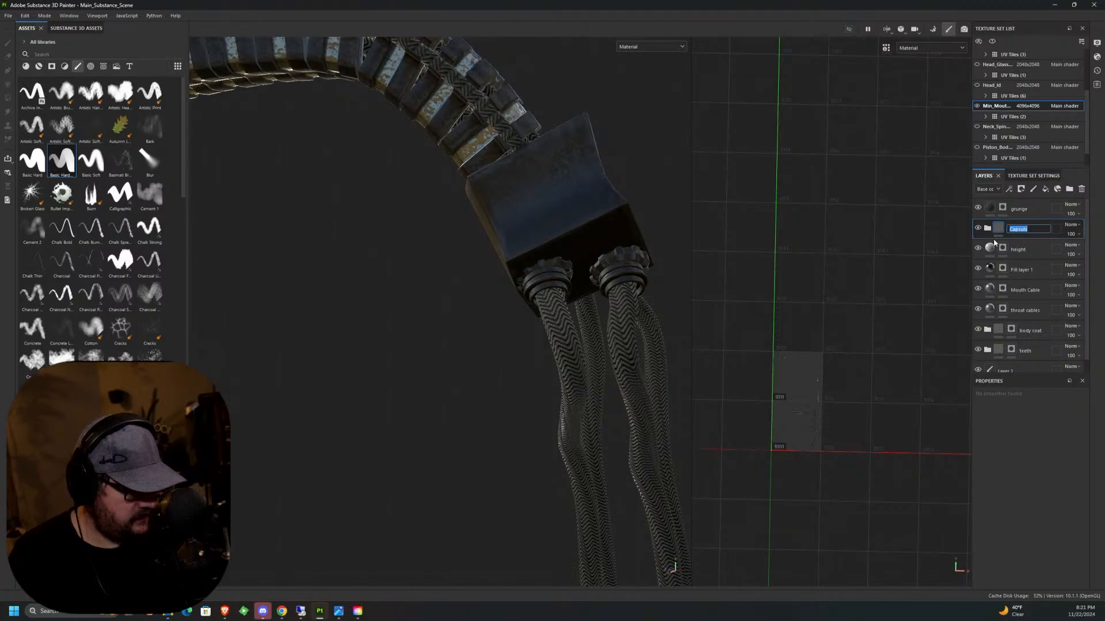
pyautogui.write('resivio')
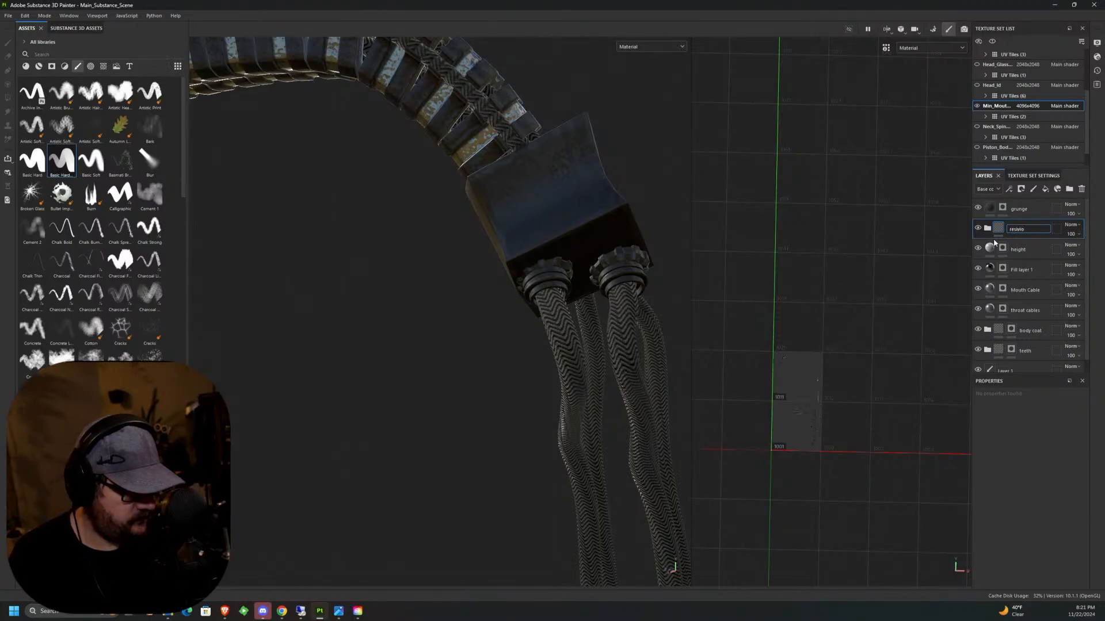
pyautogui.write('r')
pyautogui.press('Return')
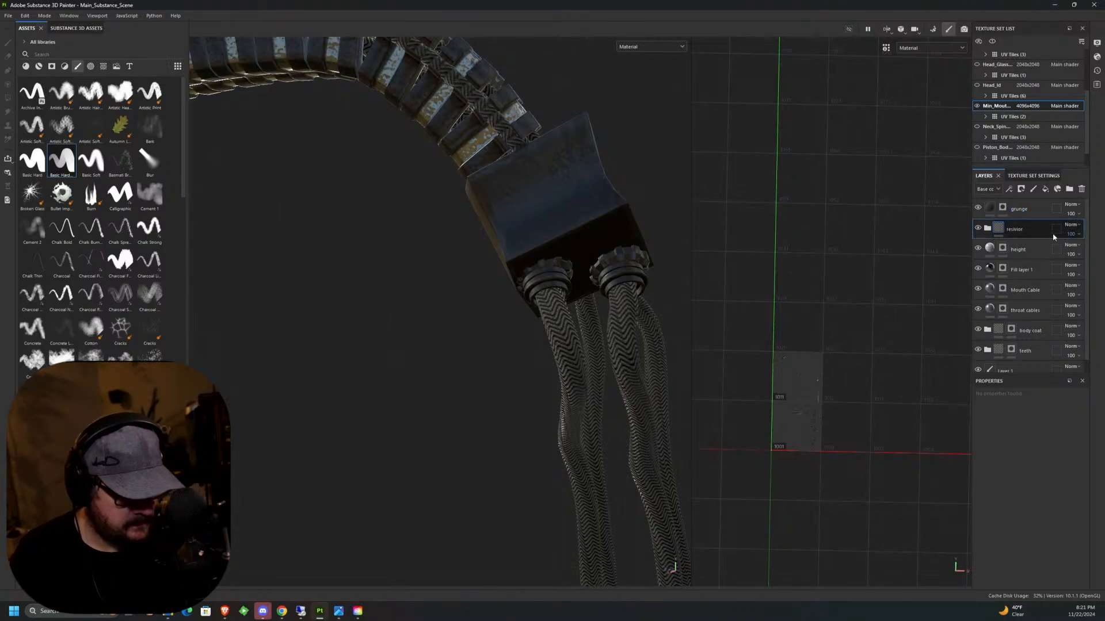
# In the height layer's mask, set up a rounded panel alpha at size 3.7 and grayscale 1, previewing it on the connector block.
pyautogui.click(1002, 248)
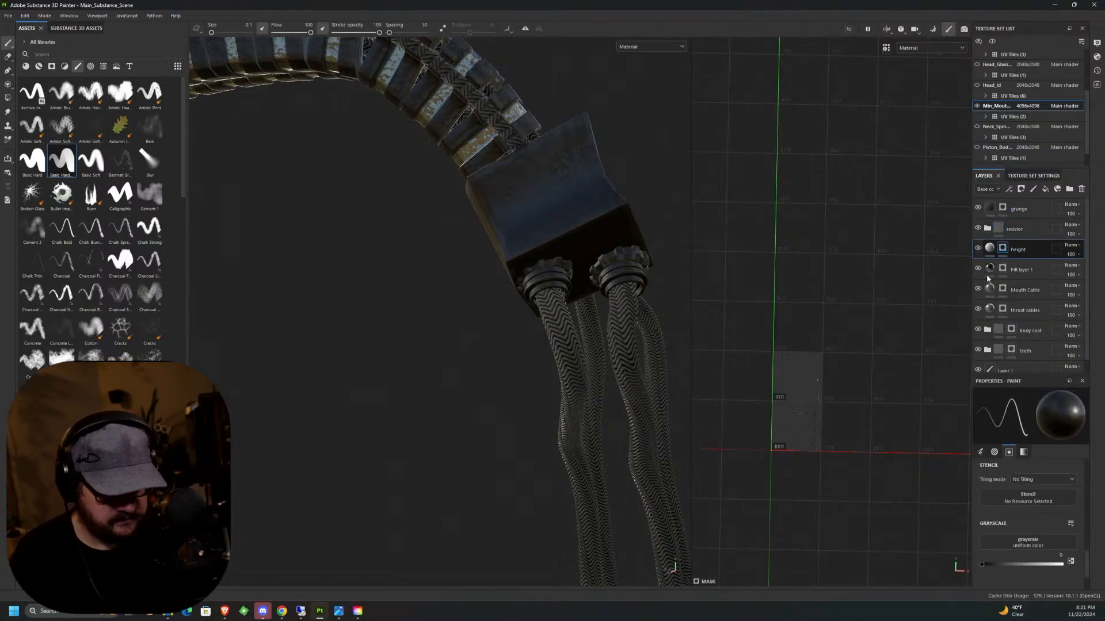
pyautogui.click(90, 67)
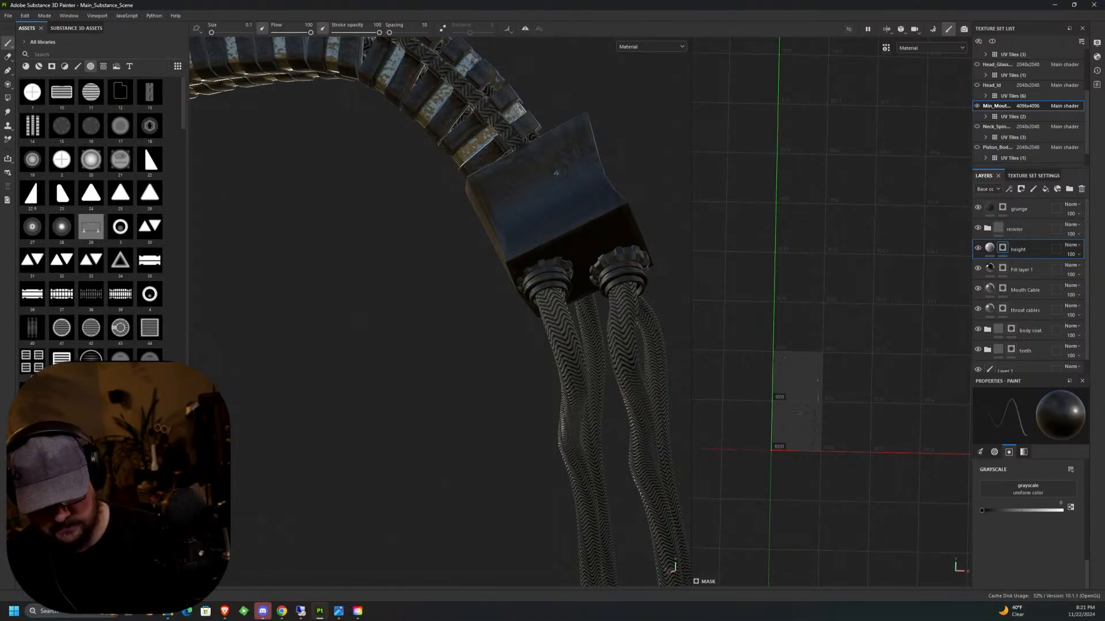
pyautogui.keyDown('ctrl'); pyautogui.moveTo(543, 177); pyautogui.dragTo(546, 176, button='right'); pyautogui.keyUp('ctrl')
pyautogui.moveTo(546, 187)
pyautogui.keyDown('alt'); pyautogui.mouseDown()
pyautogui.moveTo(549, 197)
pyautogui.moveTo(541, 173)
pyautogui.mouseUp(); pyautogui.keyUp('alt')
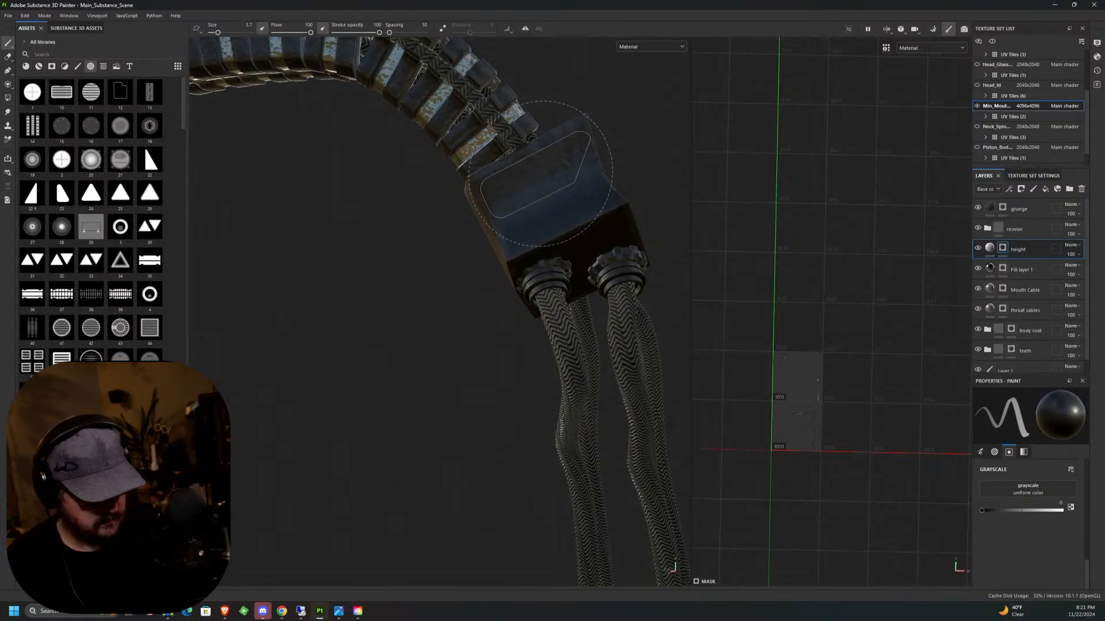
pyautogui.moveTo(982, 510); pyautogui.dragTo(1062, 510)
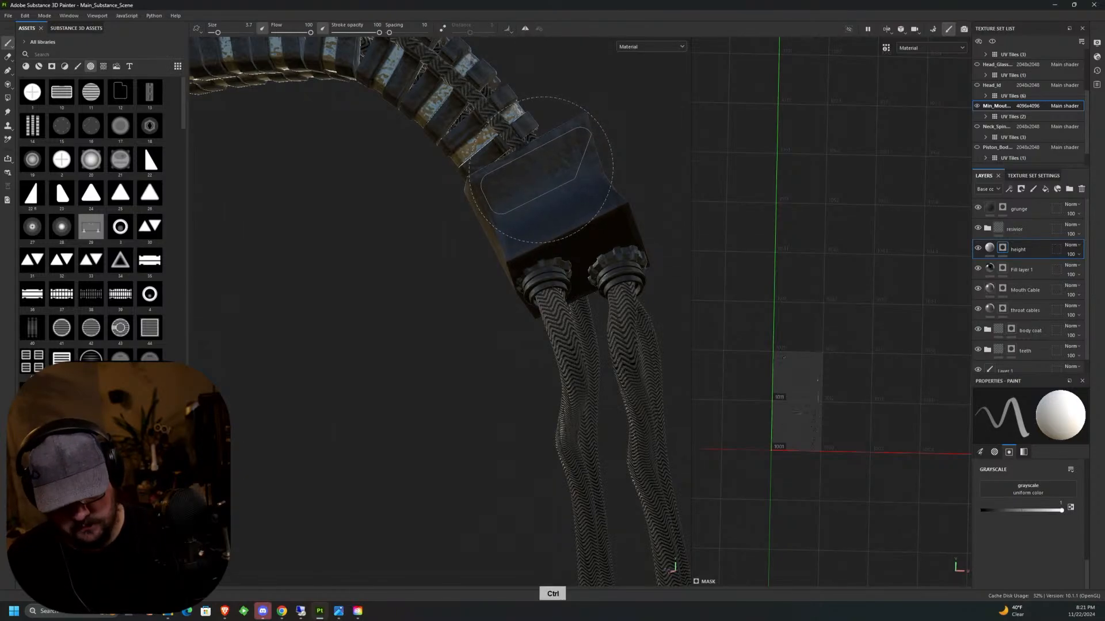
pyautogui.keyDown('ctrl'); pyautogui.moveTo(541, 169); pyautogui.dragTo(539, 170); pyautogui.keyUp('ctrl')
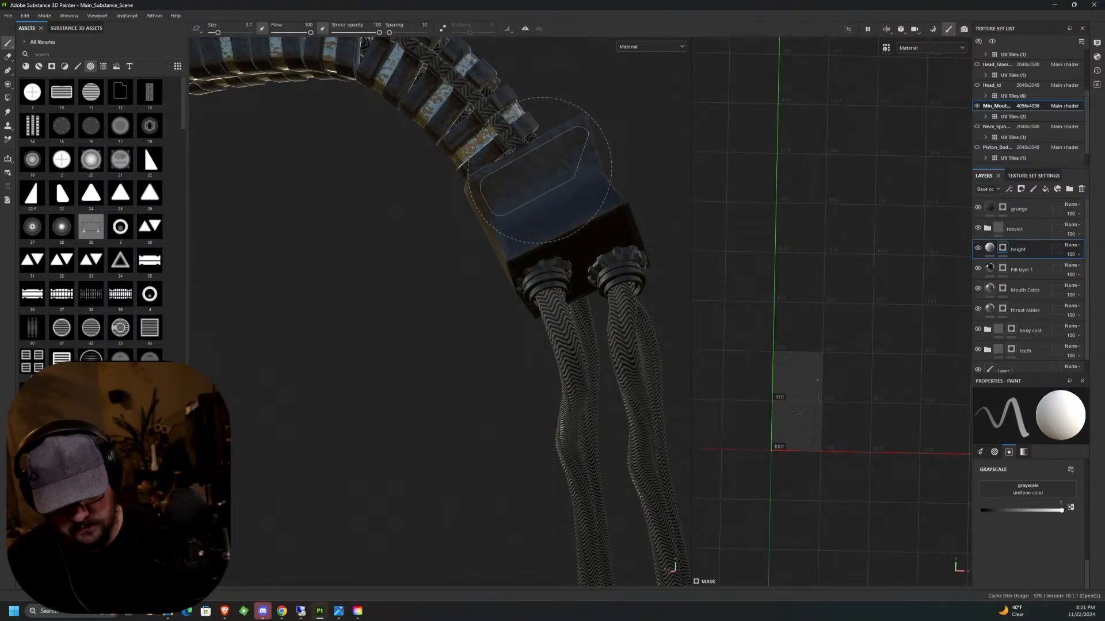
pyautogui.keyDown('alt'); pyautogui.moveTo(561, 363); pyautogui.dragTo(547, 259); pyautogui.keyUp('alt')
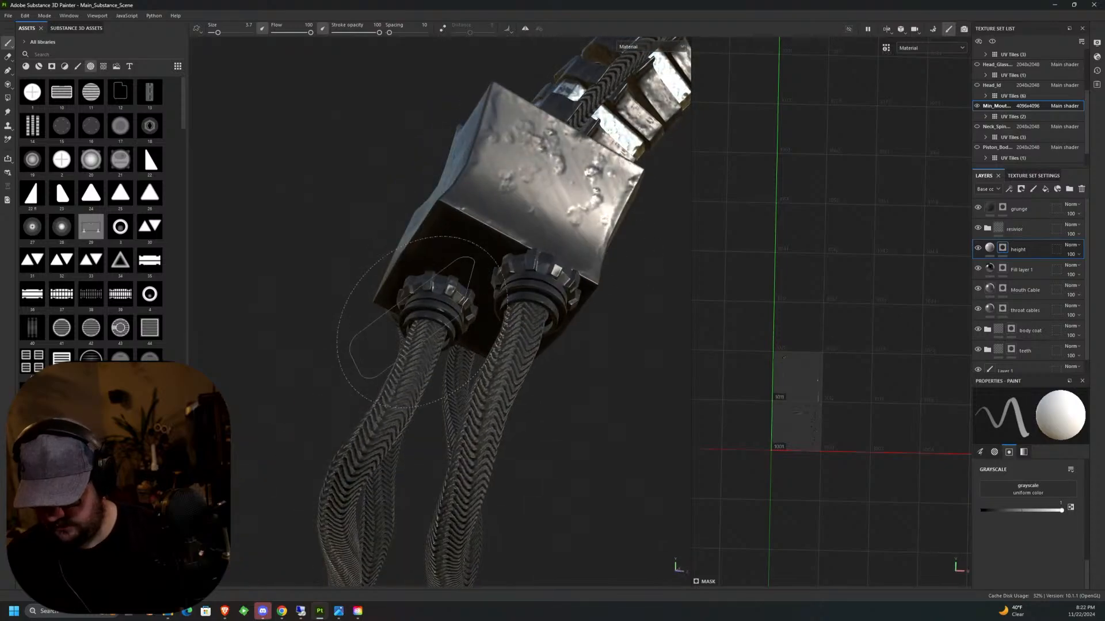
pyautogui.keyDown('alt'); pyautogui.moveTo(566, 199); pyautogui.dragTo(556, 209); pyautogui.keyUp('alt')
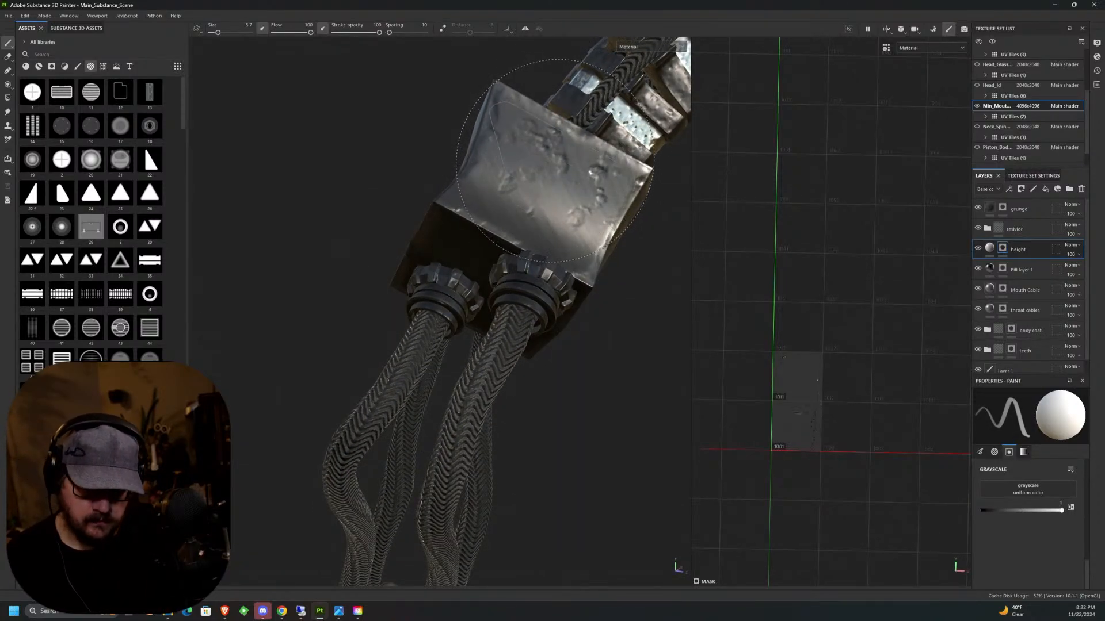
pyautogui.moveTo(557, 158); pyautogui.dragTo(504, 216, button='middle')
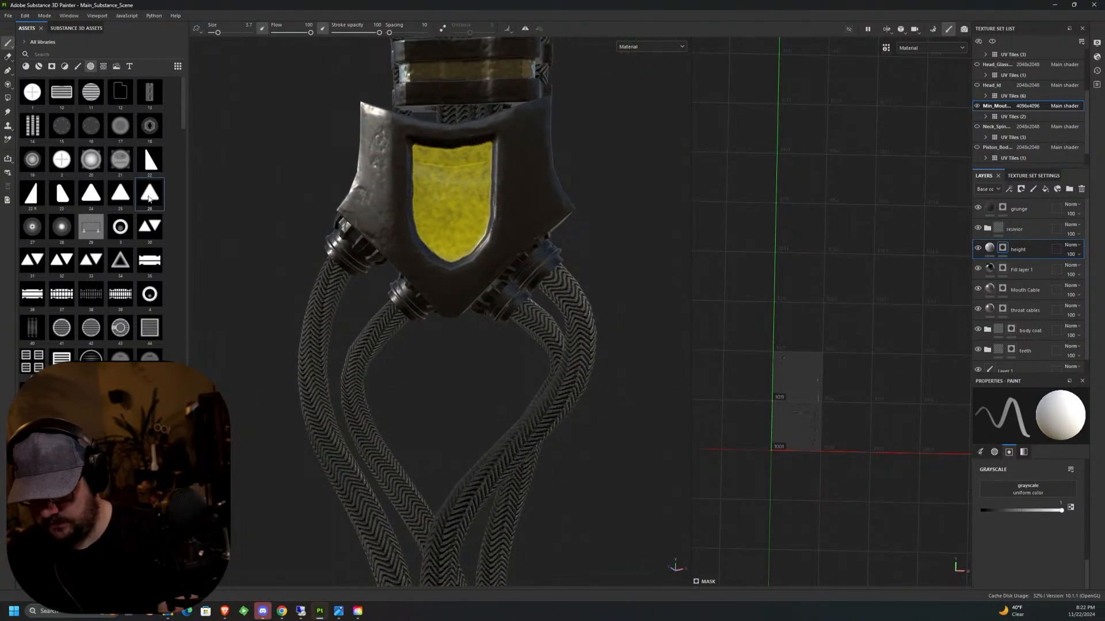
# With a triangle alpha at brush size 0.85, stamp one triangle beside the yellow shield panel and one beneath it.
pyautogui.scroll(2, 518, 213)
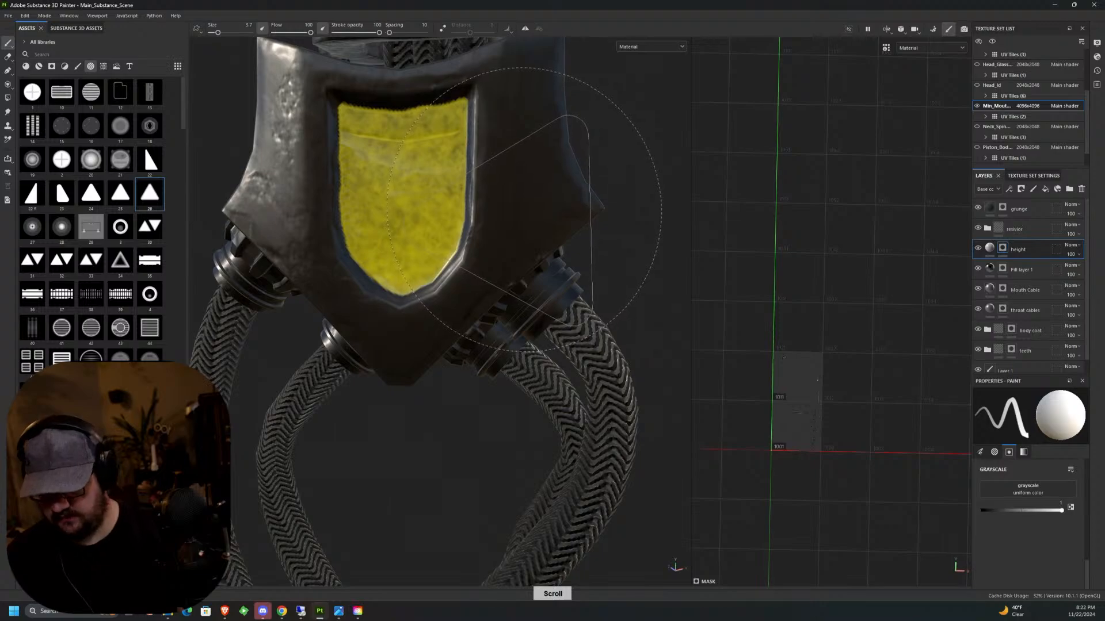
pyautogui.moveTo(527, 209)
pyautogui.keyDown('alt'); pyautogui.mouseDown()
pyautogui.moveTo(533, 241)
pyautogui.moveTo(522, 211)
pyautogui.mouseUp(); pyautogui.keyUp('alt')
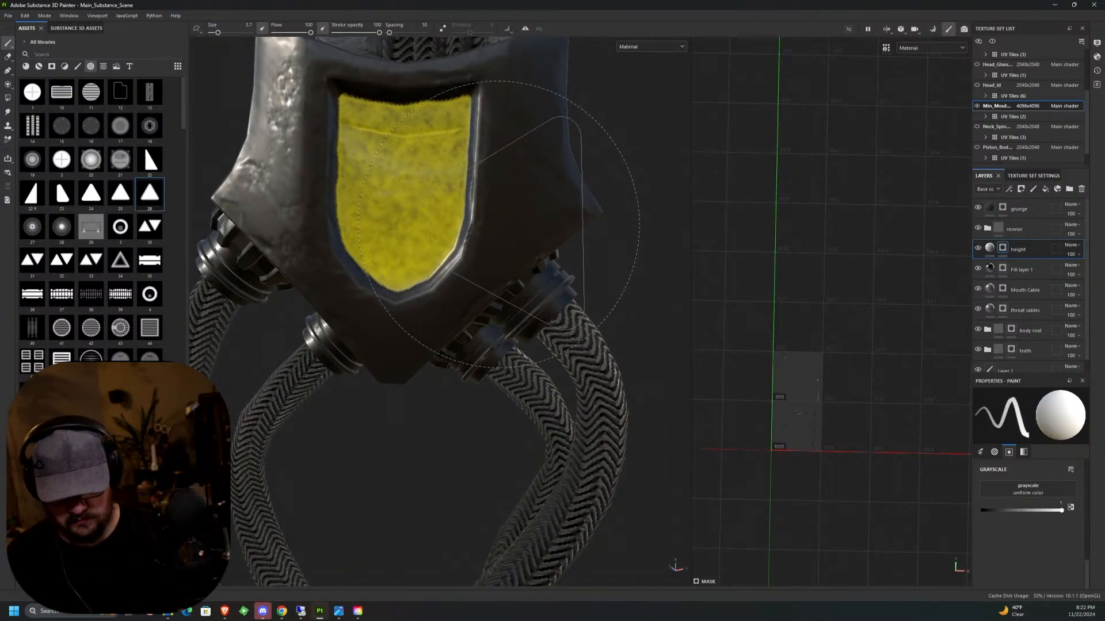
pyautogui.press('[')
pyautogui.press('[')
pyautogui.press('[')
pyautogui.press('[')
pyautogui.press('[')
pyautogui.press('[')
pyautogui.press('[')
pyautogui.press('[')
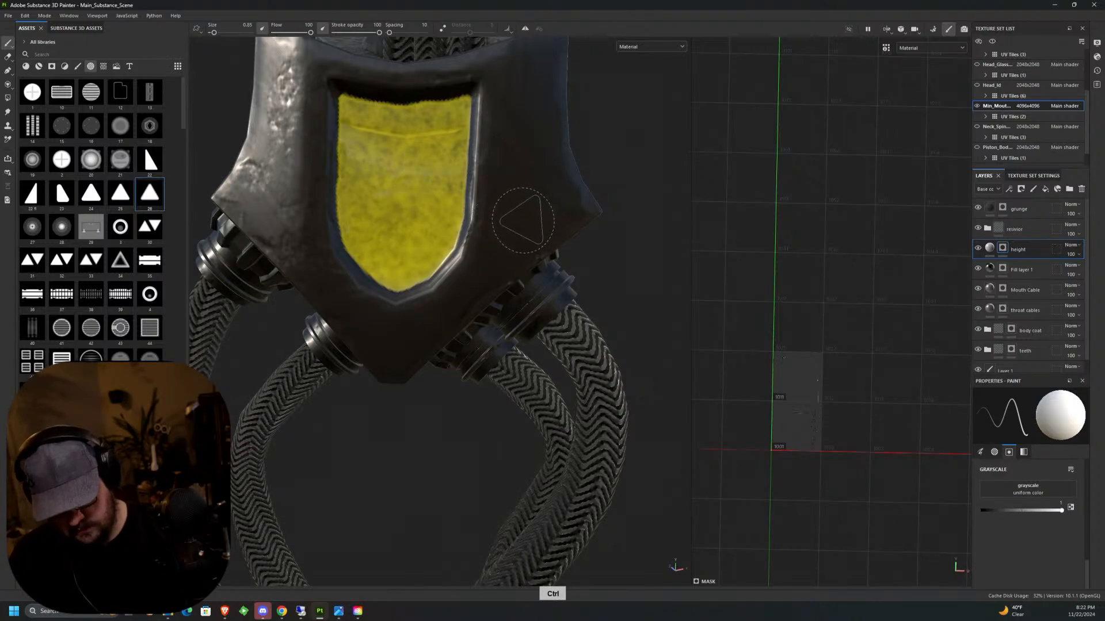
pyautogui.click(522, 221)
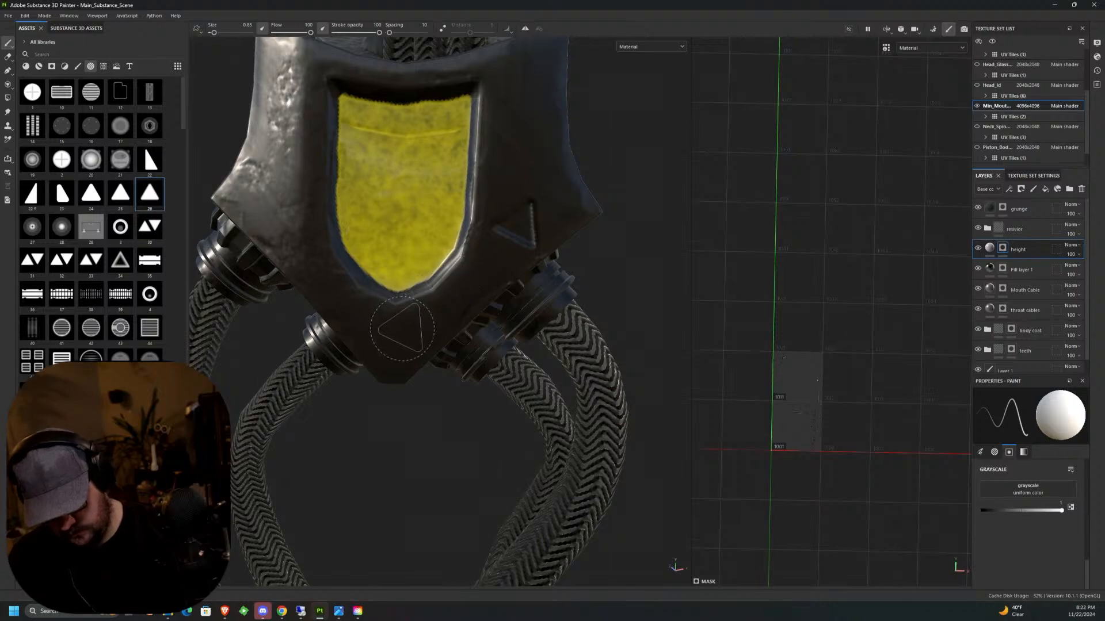
pyautogui.click(412, 327)
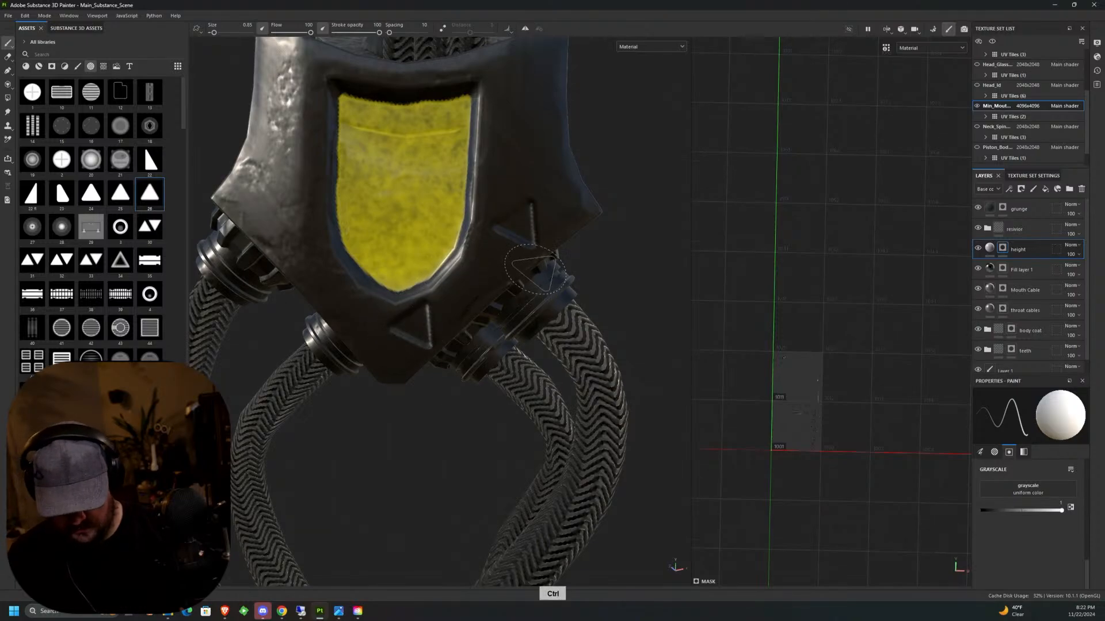
# Undo the triangle beneath the yellow shield panel and stamp a mirrored pair of triangles around its lower tip instead.
pyautogui.moveTo(546, 254); pyautogui.dragTo(593, 208, button='middle')
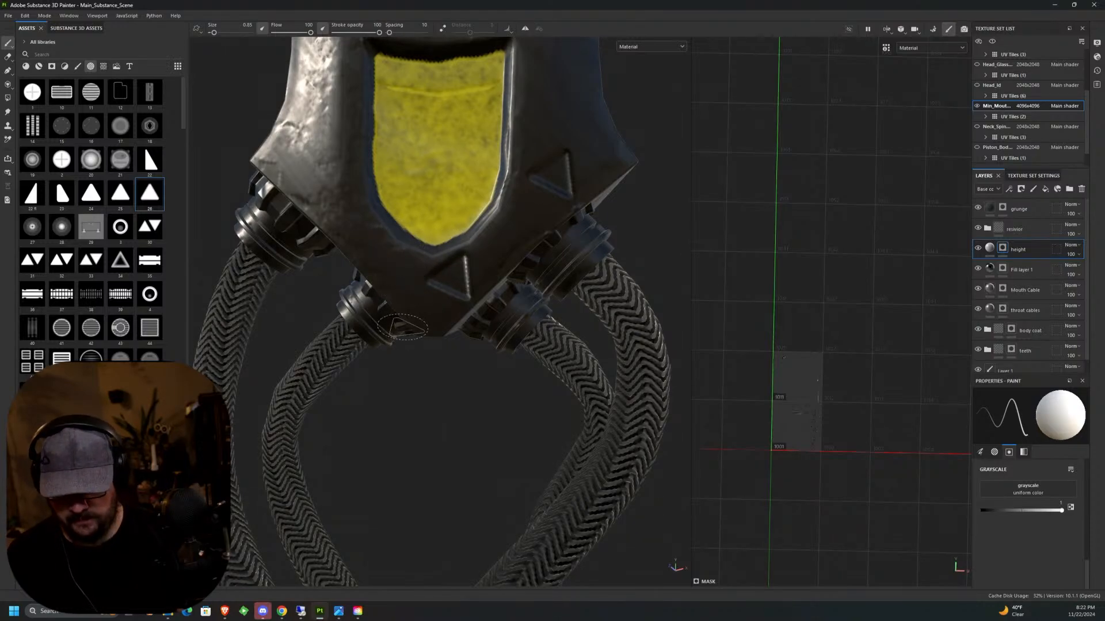
pyautogui.press('ctrl')
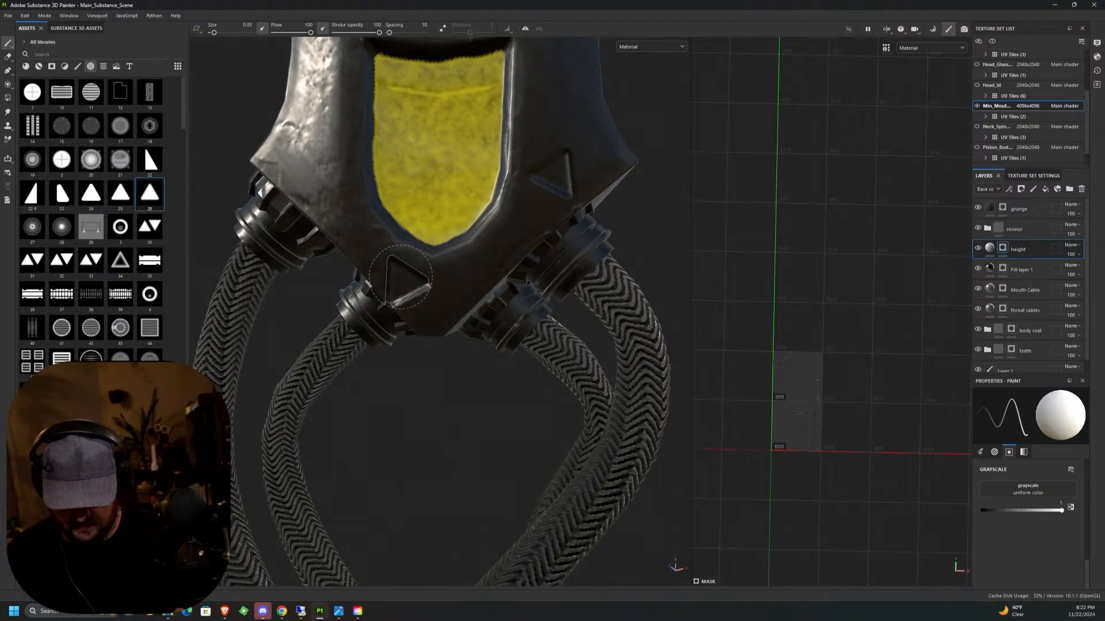
pyautogui.hotkey('ctrl', 'z')
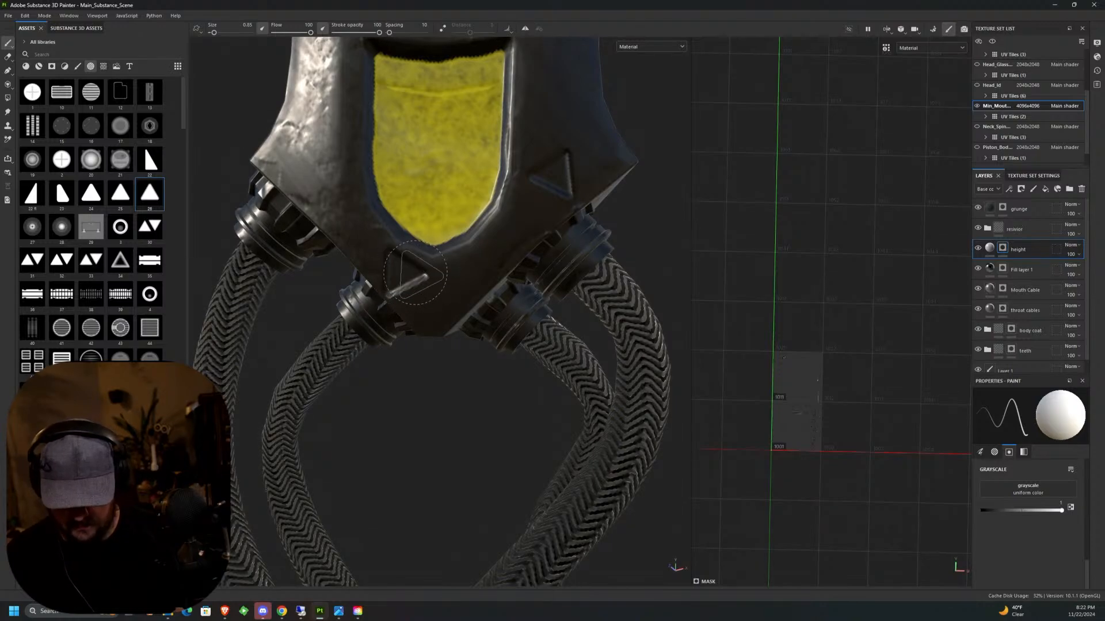
pyautogui.press('ctrl')
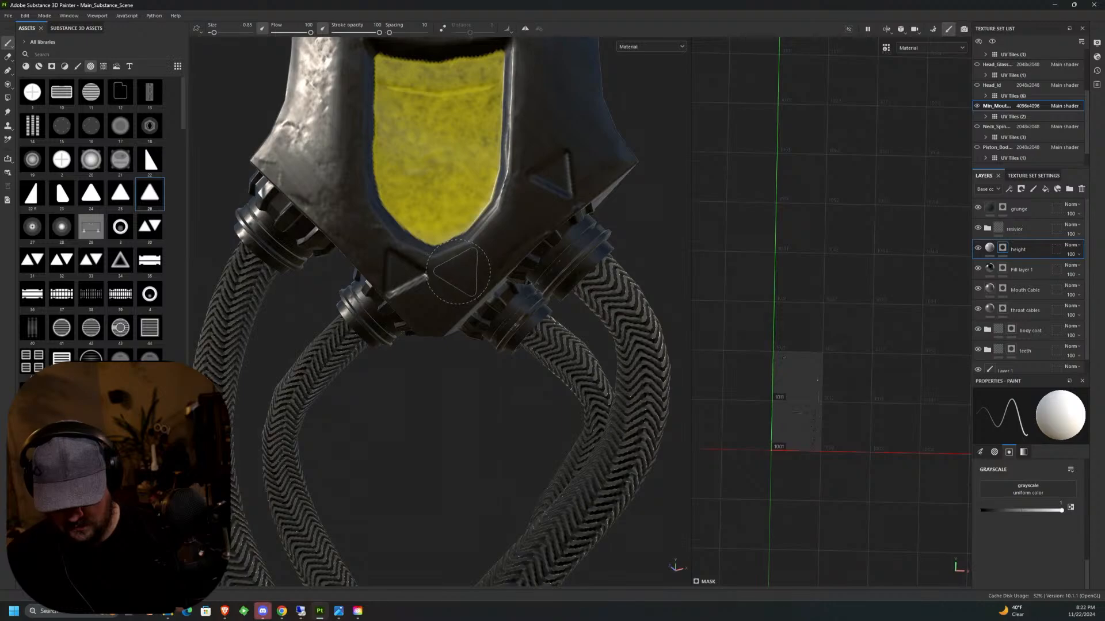
pyautogui.press('ctrl')
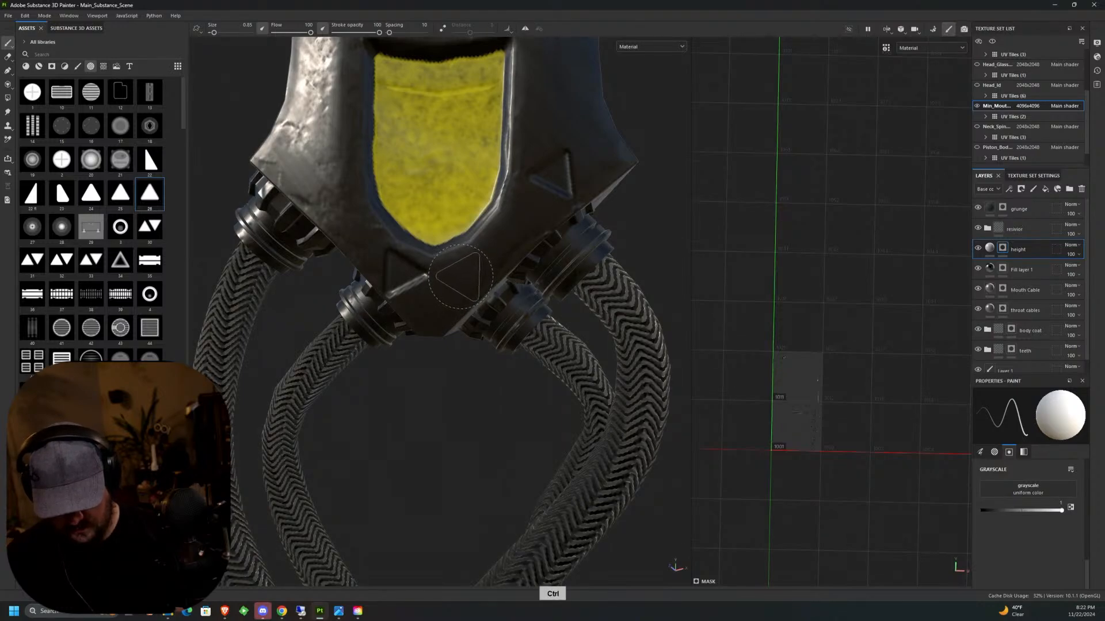
pyautogui.click(461, 277)
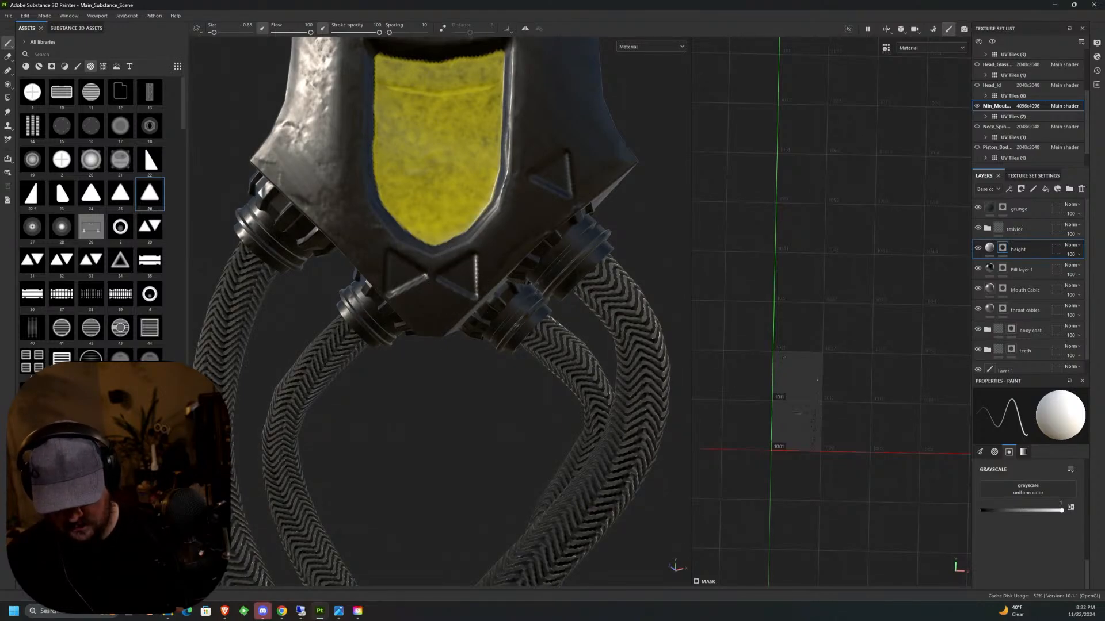
# Stamp a triangle on the connector block's bare flank, opposite the triangle already beside the yellow shield panel.
pyautogui.press('ctrl')
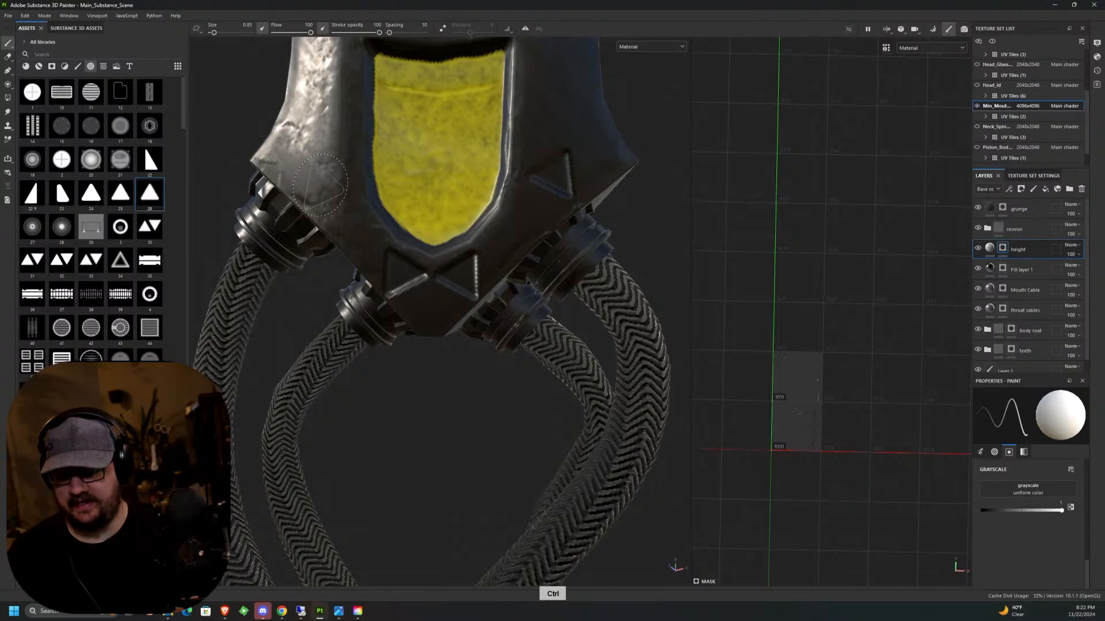
pyautogui.press('ctrl')
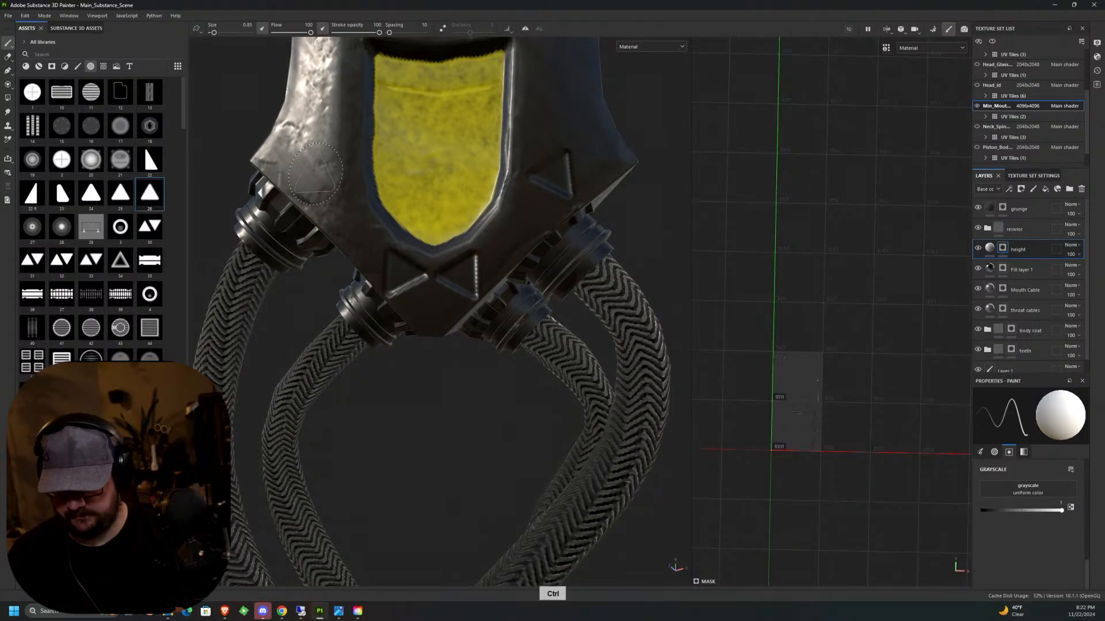
pyautogui.click(313, 174)
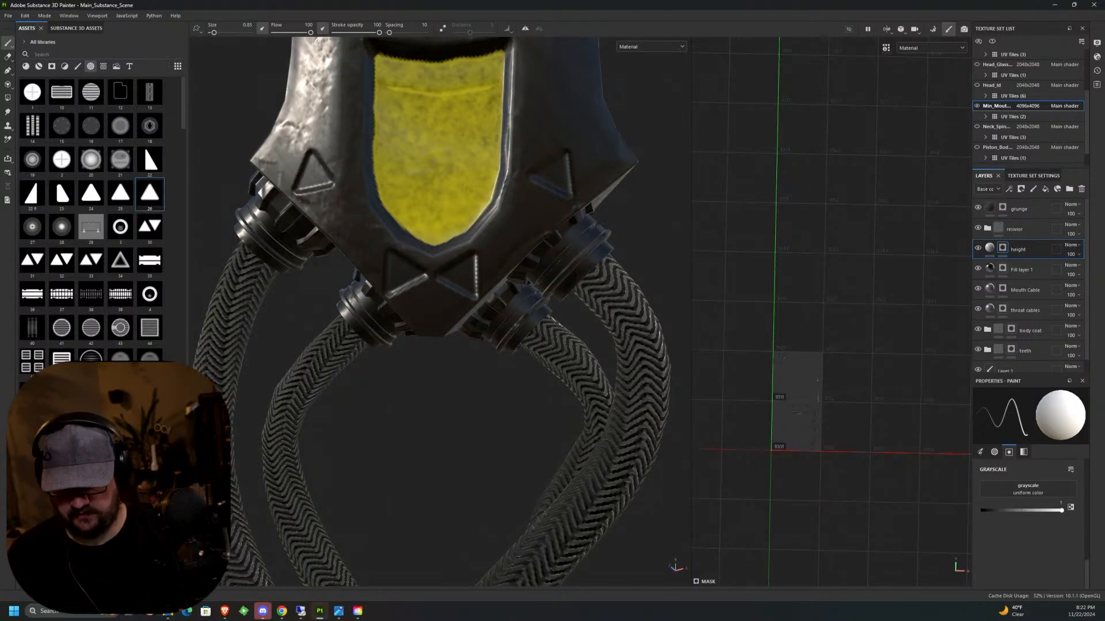
# Examine the connector block, its stamped triangles and the attached cables from the front, sides and back.
pyautogui.scroll(-8, 437, 310)
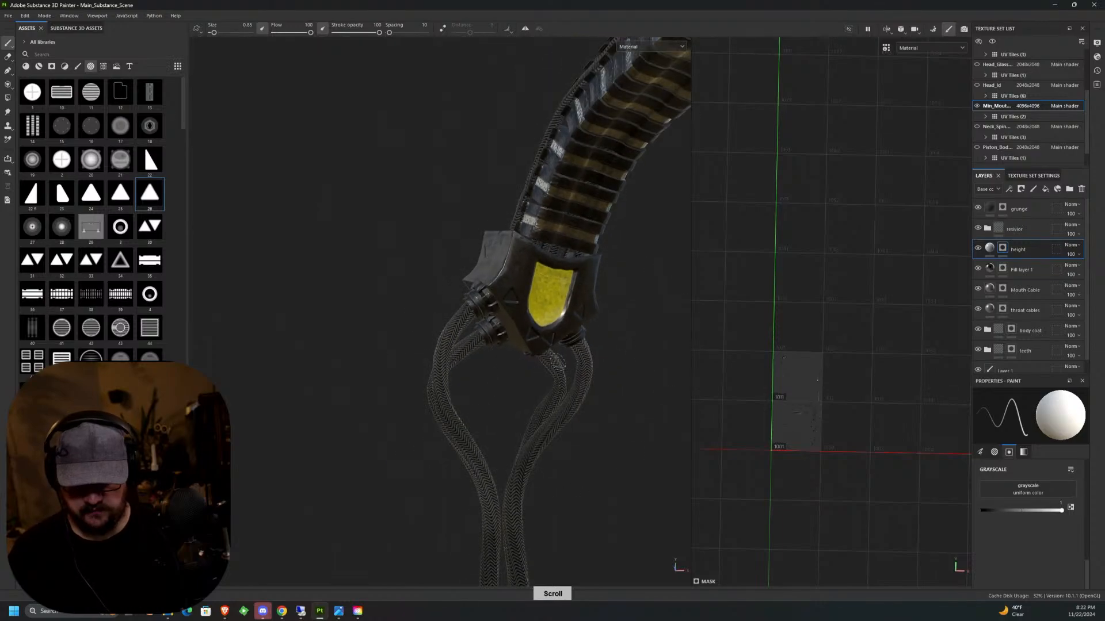
pyautogui.keyDown('alt'); pyautogui.moveTo(437, 311); pyautogui.dragTo(574, 391); pyautogui.keyUp('alt')
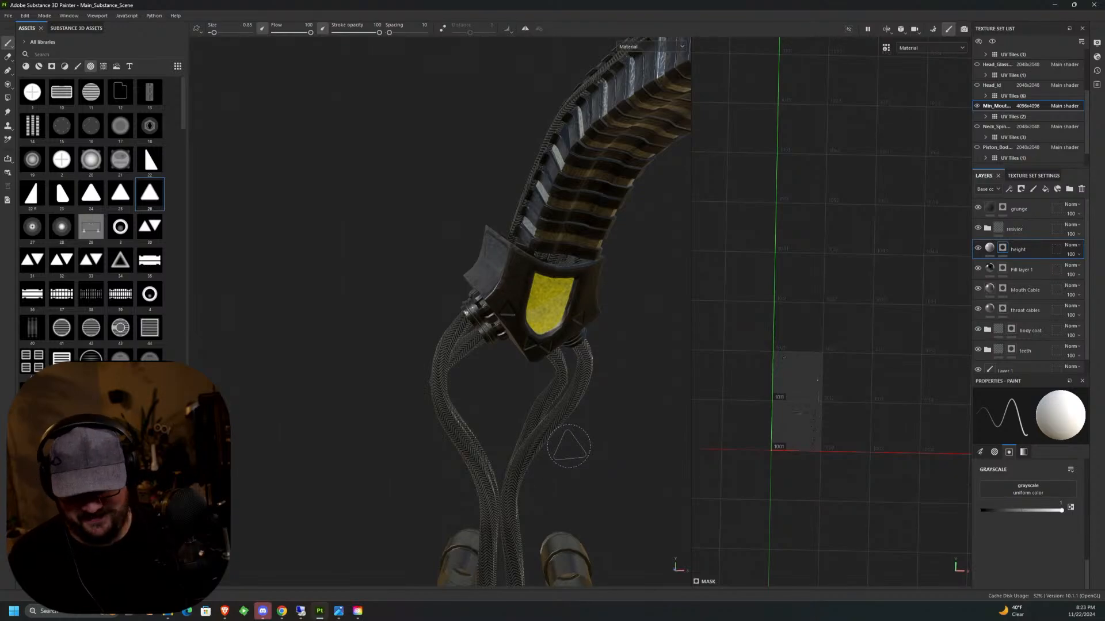
pyautogui.keyDown('alt'); pyautogui.moveTo(569, 446); pyautogui.dragTo(500, 476); pyautogui.keyUp('alt')
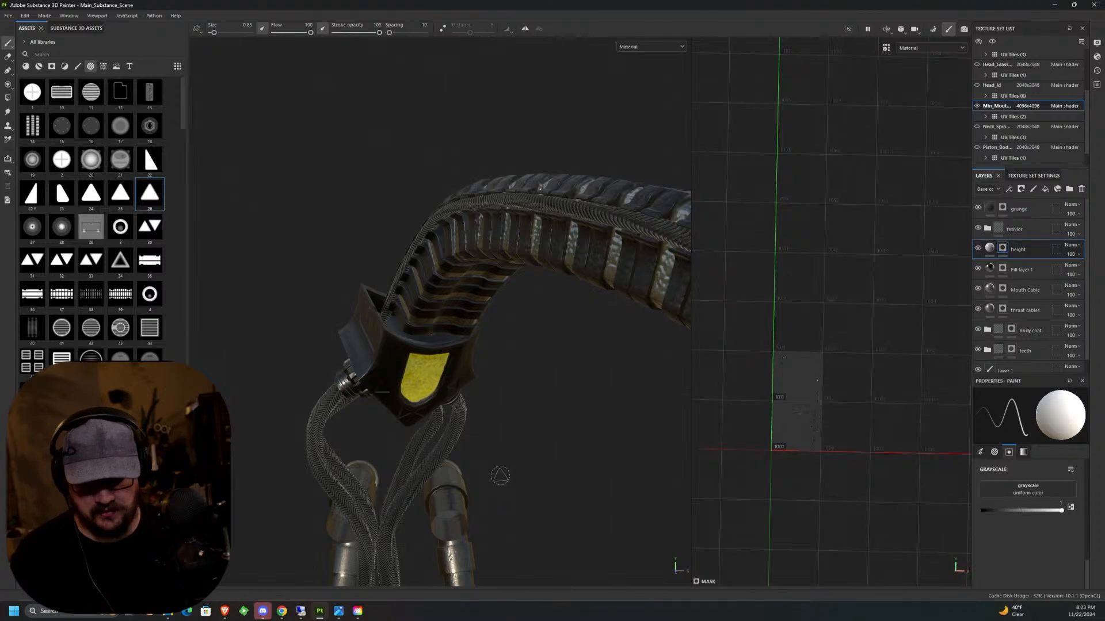
pyautogui.moveTo(538, 390); pyautogui.dragTo(260, 303, button='middle')
pyautogui.moveTo(415, 239); pyautogui.dragTo(451, 226, button='middle')
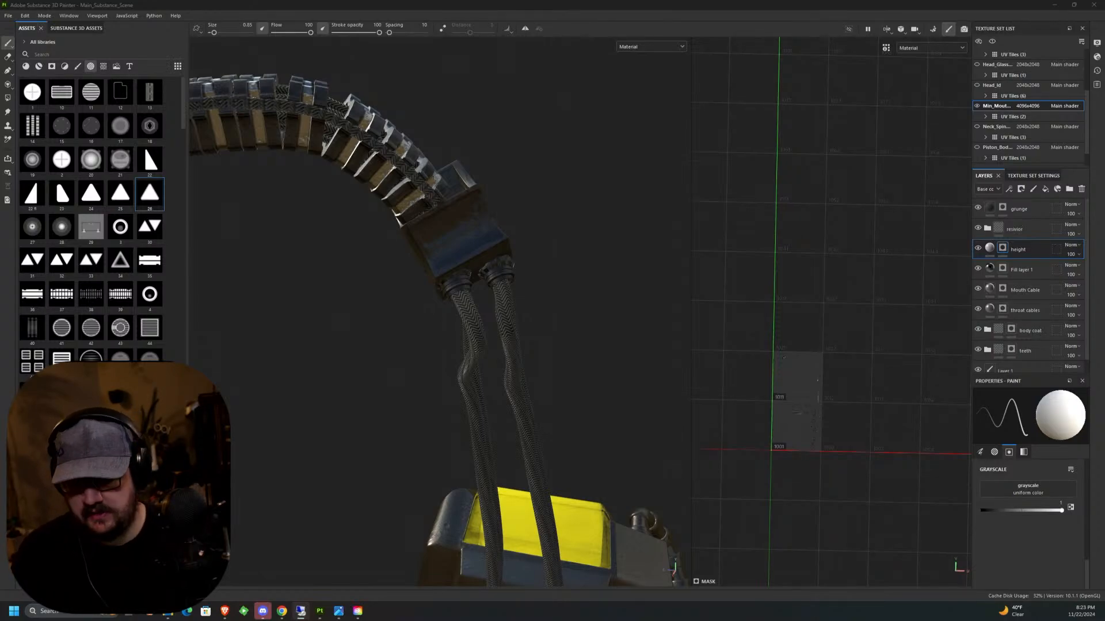
pyautogui.press('alt')
pyautogui.keyDown('alt'); pyautogui.moveTo(563, 219); pyautogui.dragTo(483, 240); pyautogui.keyUp('alt')
pyautogui.keyDown('alt'); pyautogui.moveTo(535, 281); pyautogui.dragTo(512, 316, button='middle'); pyautogui.keyUp('alt')
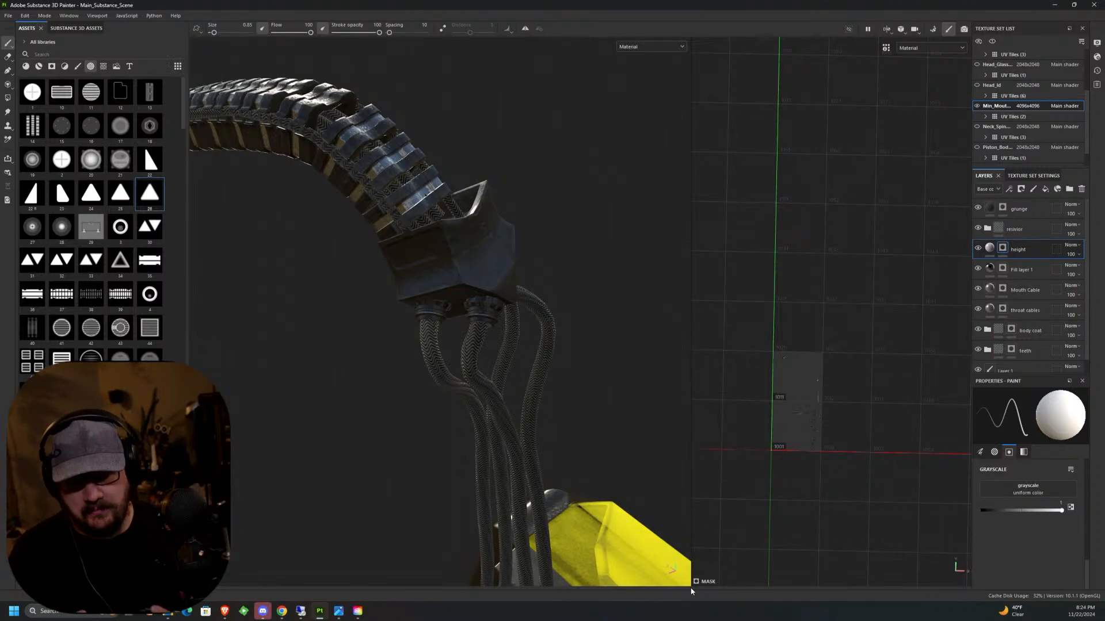
# Set the throat cables fill layer's metallic to about 0.90 and its roughness to about 0.13.
pyautogui.moveTo(690, 591); pyautogui.dragTo(577, 305, button='middle')
pyautogui.scroll(7, 558, 311)
pyautogui.moveTo(577, 305)
pyautogui.keyDown('alt'); pyautogui.mouseDown()
pyautogui.moveTo(559, 310)
pyautogui.moveTo(623, 294)
pyautogui.moveTo(588, 288)
pyautogui.mouseUp(); pyautogui.keyUp('alt')
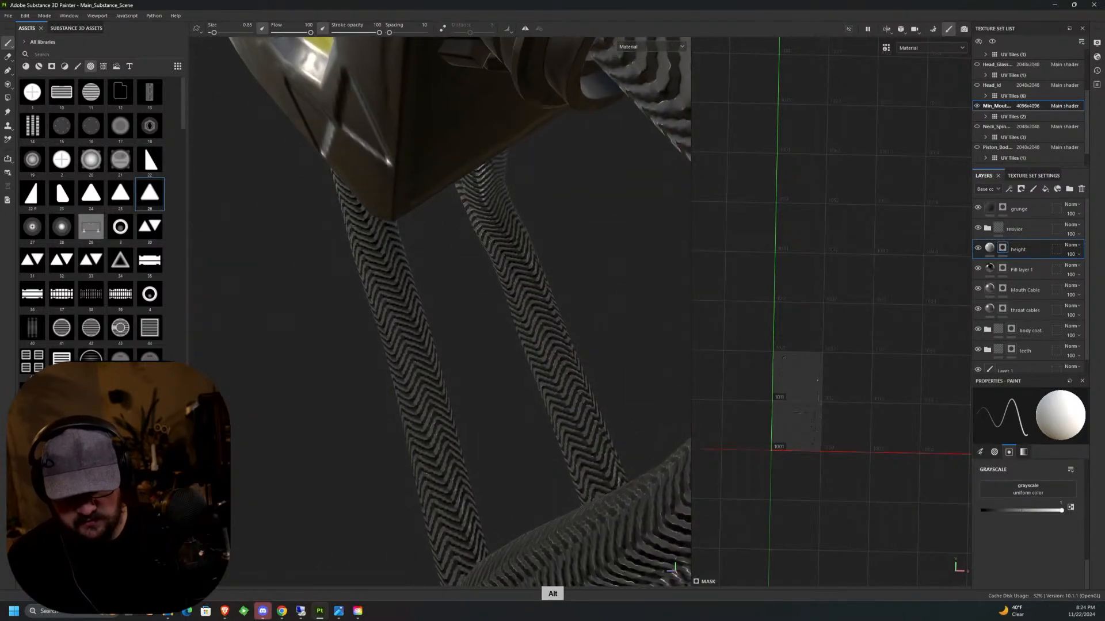
pyautogui.keyDown('alt'); pyautogui.moveTo(588, 287); pyautogui.dragTo(455, 350, button='middle'); pyautogui.keyUp('alt')
pyautogui.scroll(-3, 454, 351)
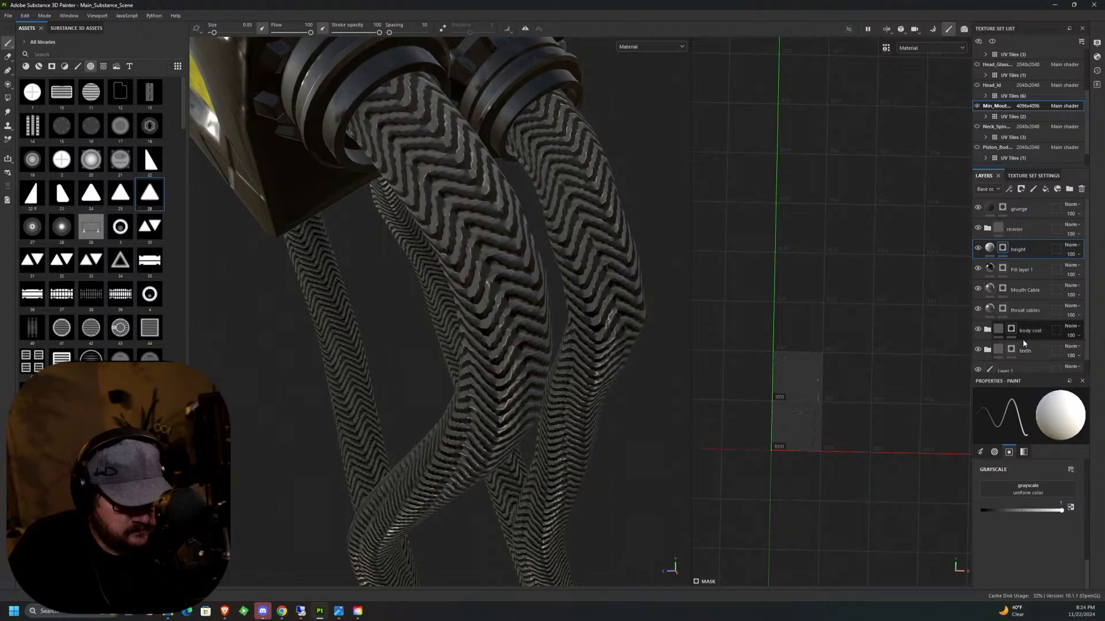
pyautogui.click(1020, 311)
pyautogui.click(989, 309)
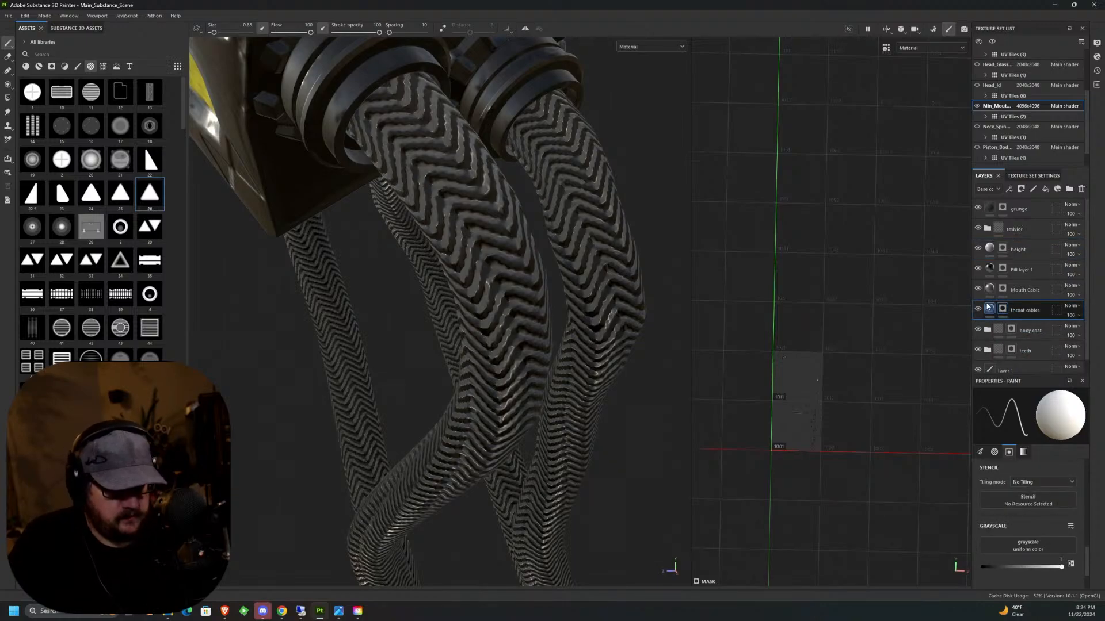
pyautogui.scroll(-8, 1059, 495)
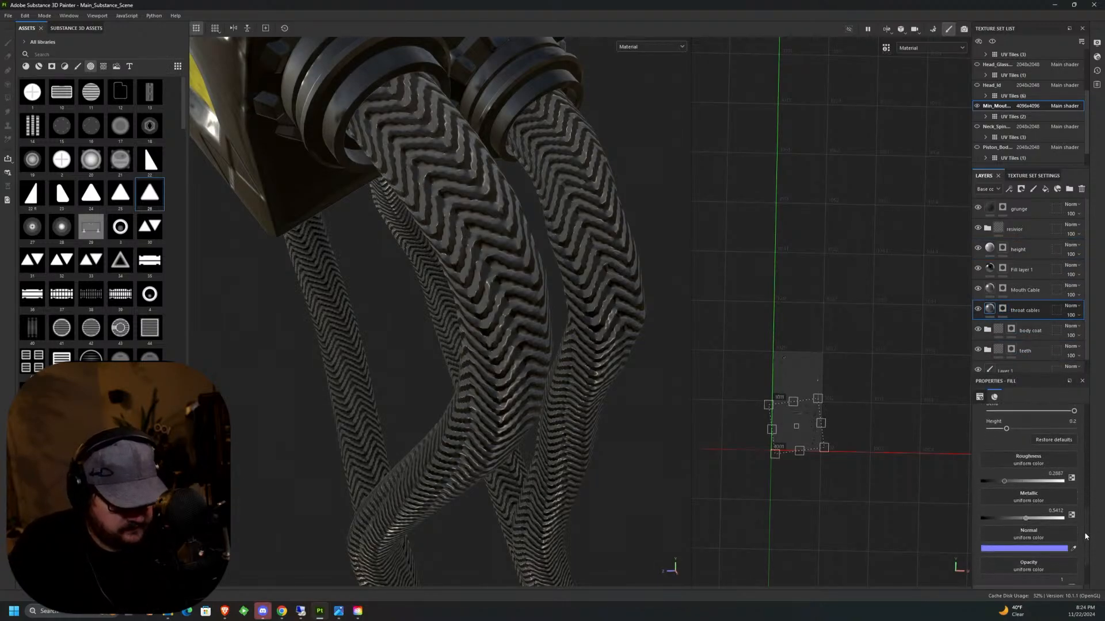
pyautogui.moveTo(1036, 507); pyautogui.dragTo(1056, 508)
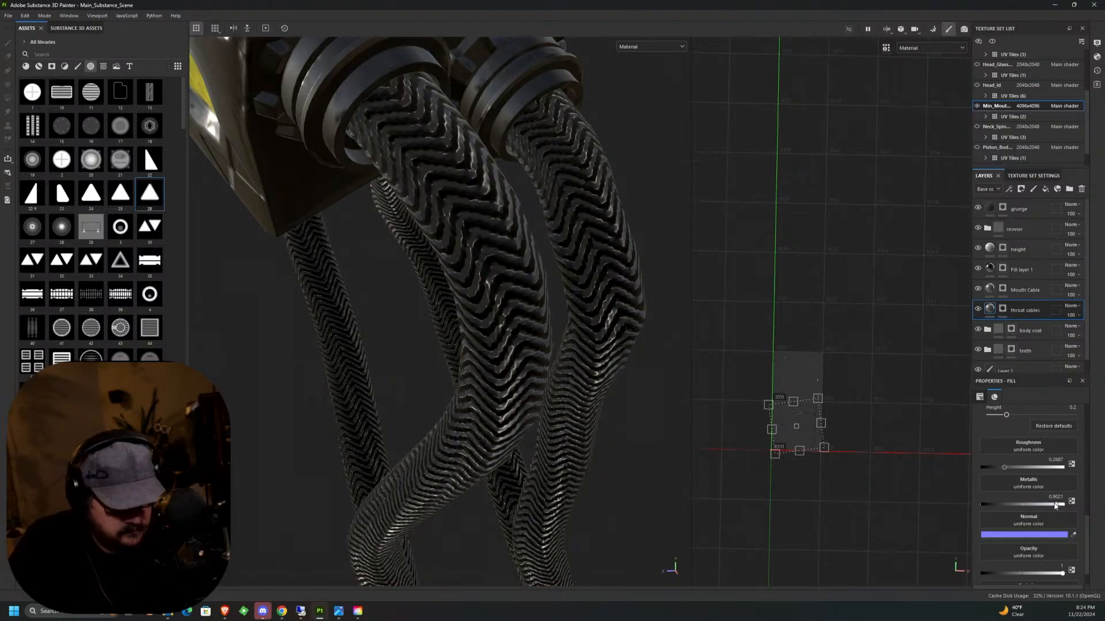
pyautogui.moveTo(1012, 471); pyautogui.dragTo(991, 471)
# Set the Mouth Cable fill layer's metallic to about 0.77 and its roughness to about 0.19.
pyautogui.scroll(-10, 580, 386)
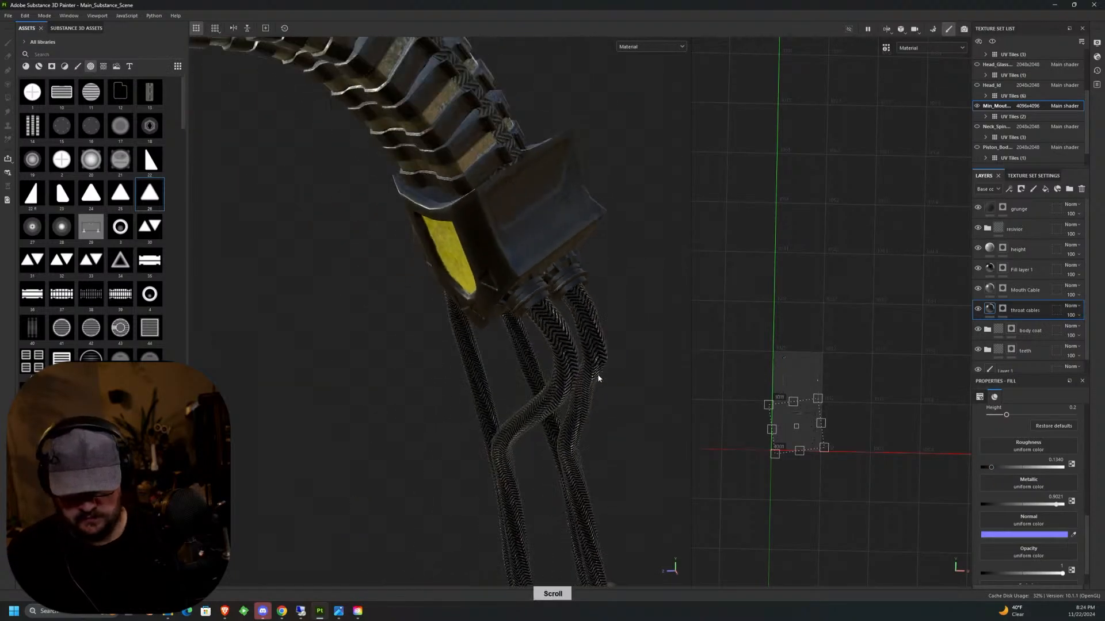
pyautogui.keyDown('alt'); pyautogui.moveTo(614, 390); pyautogui.dragTo(444, 439); pyautogui.keyUp('alt')
pyautogui.keyDown('alt'); pyautogui.moveTo(443, 399); pyautogui.dragTo(477, 473, button='middle'); pyautogui.keyUp('alt')
pyautogui.scroll(8, 555, 298)
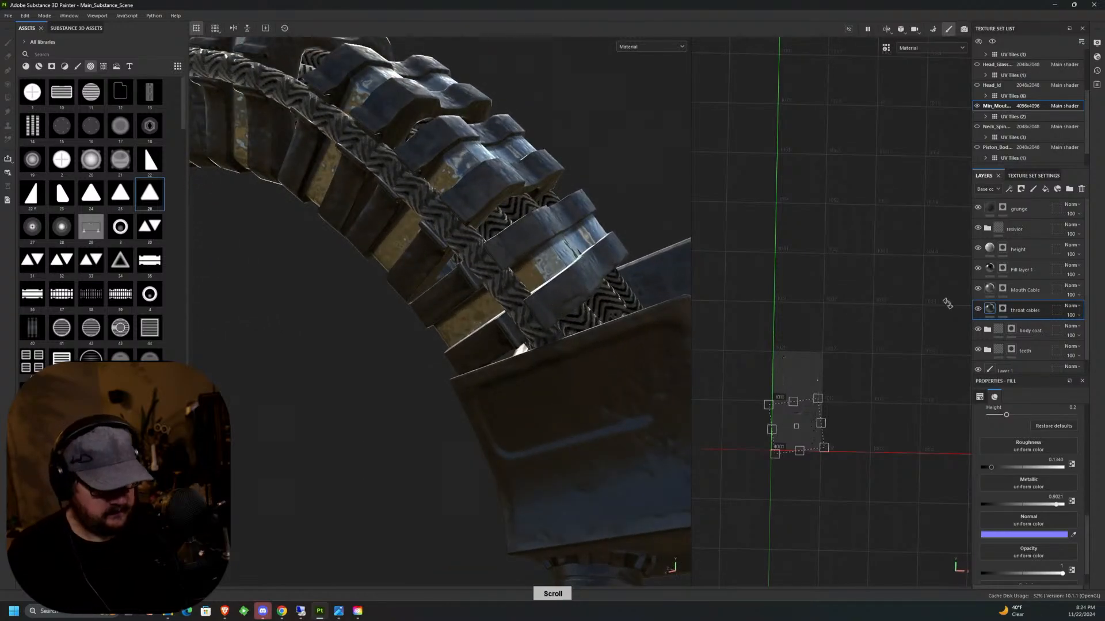
pyautogui.click(1030, 290)
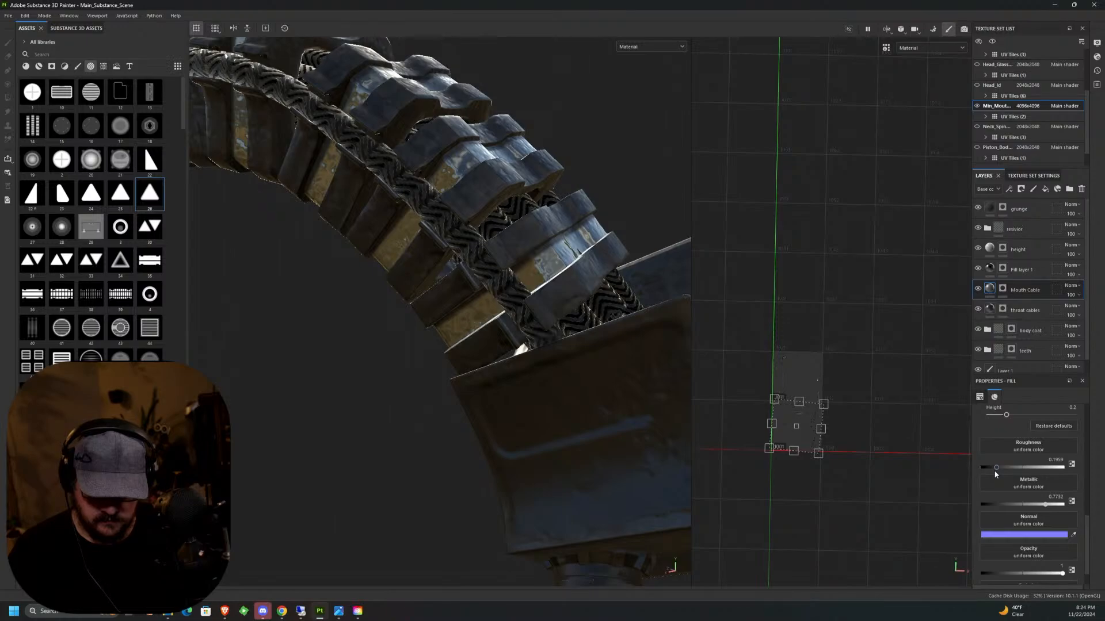
pyautogui.keyDown('alt'); pyautogui.moveTo(593, 411); pyautogui.dragTo(491, 384); pyautogui.keyUp('alt')
pyautogui.keyDown('alt'); pyautogui.moveTo(491, 384); pyautogui.dragTo(498, 420, button='middle'); pyautogui.keyUp('alt')
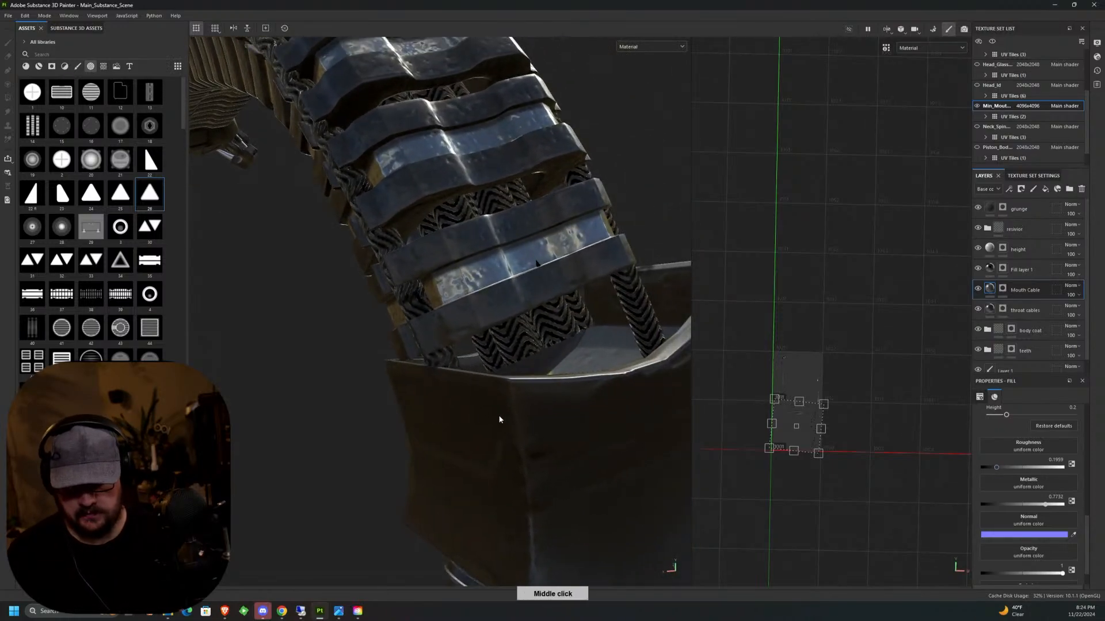
pyautogui.scroll(-3, 511, 431)
pyautogui.scroll(-5, 511, 434)
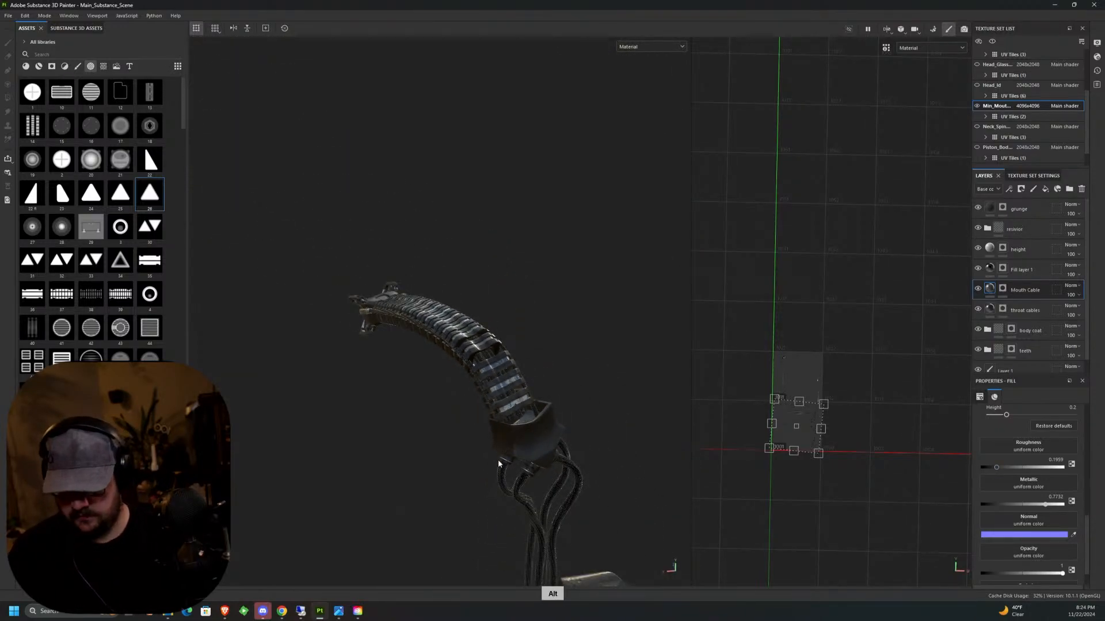
# In the height layer's mask, stamp a triangle at brush size 0.52 on the side of the inner mouth's head behind the jaws.
pyautogui.keyDown('alt'); pyautogui.moveTo(498, 459); pyautogui.dragTo(652, 378); pyautogui.keyUp('alt')
pyautogui.keyDown('alt'); pyautogui.moveTo(559, 377); pyautogui.dragTo(684, 237, button='middle'); pyautogui.keyUp('alt')
pyautogui.keyDown('alt'); pyautogui.moveTo(474, 352); pyautogui.dragTo(604, 363); pyautogui.keyUp('alt')
pyautogui.keyDown('alt'); pyautogui.moveTo(474, 351); pyautogui.dragTo(670, 367); pyautogui.keyUp('alt')
pyautogui.keyDown('alt'); pyautogui.moveTo(604, 363); pyautogui.dragTo(670, 366); pyautogui.keyUp('alt')
pyautogui.moveTo(670, 369); pyautogui.dragTo(580, 340, button='middle')
pyautogui.scroll(10, 578, 313)
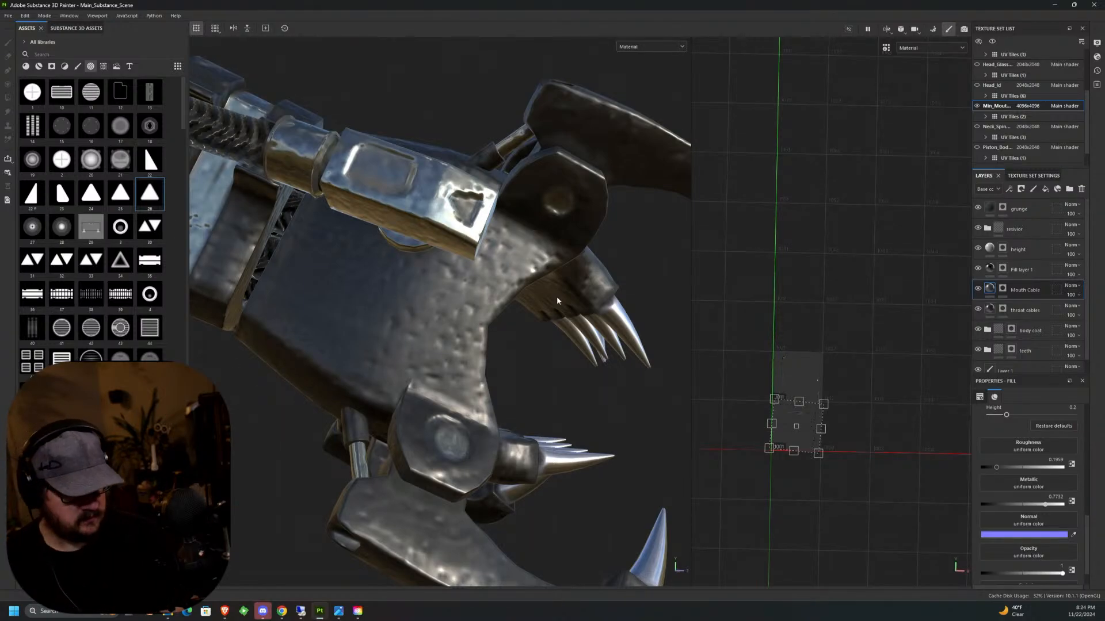
pyautogui.click(1018, 250)
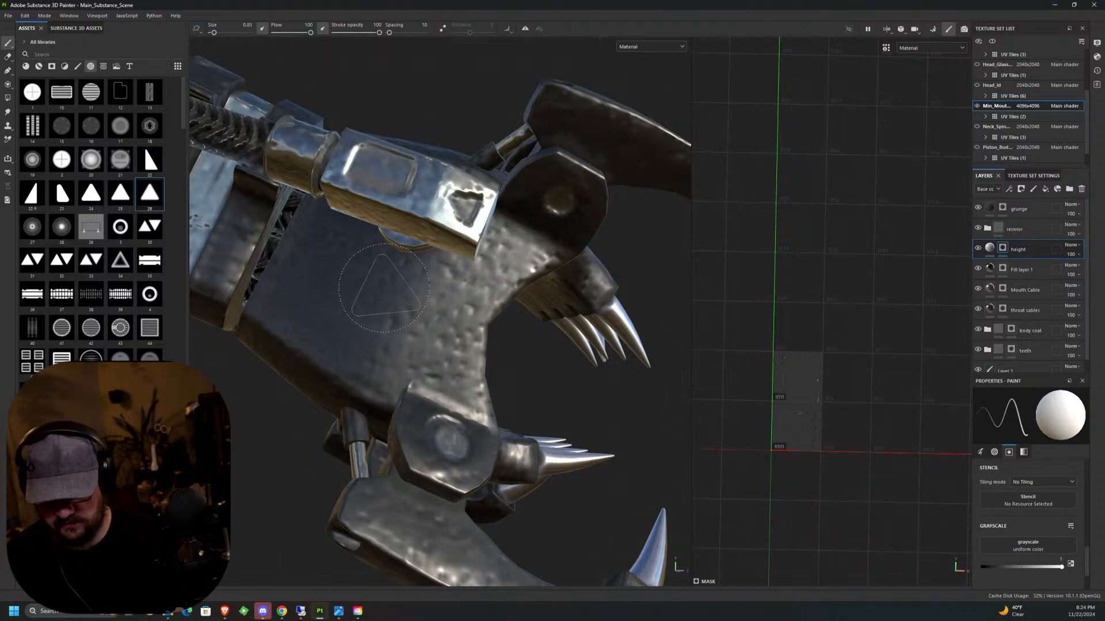
pyautogui.press('[')
pyautogui.press('[')
pyautogui.press('[')
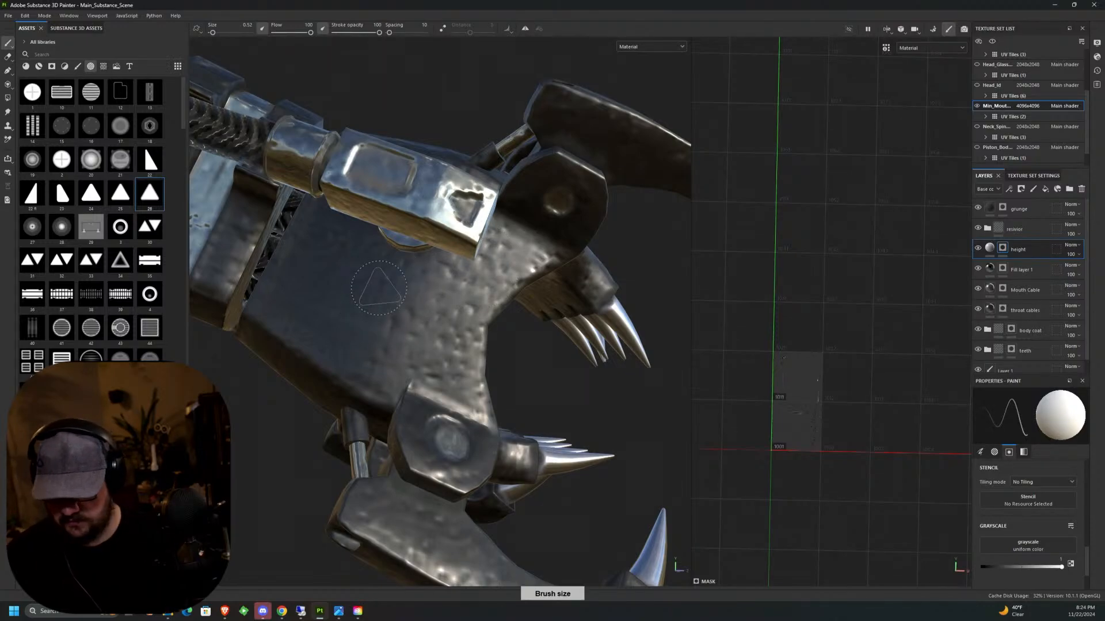
pyautogui.press('ctrl')
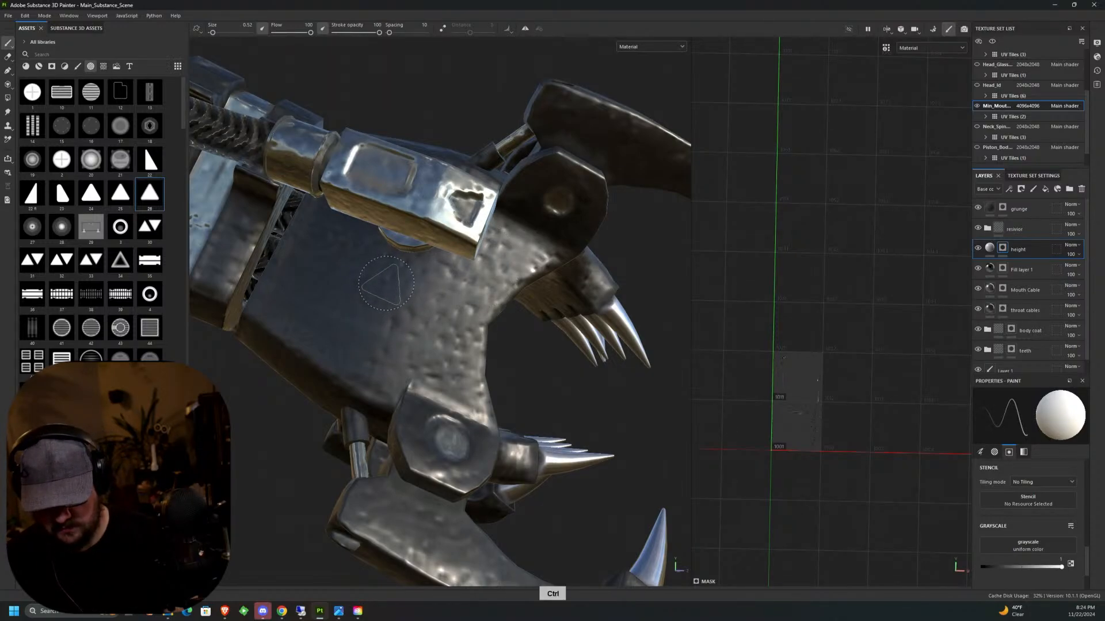
pyautogui.click(385, 281)
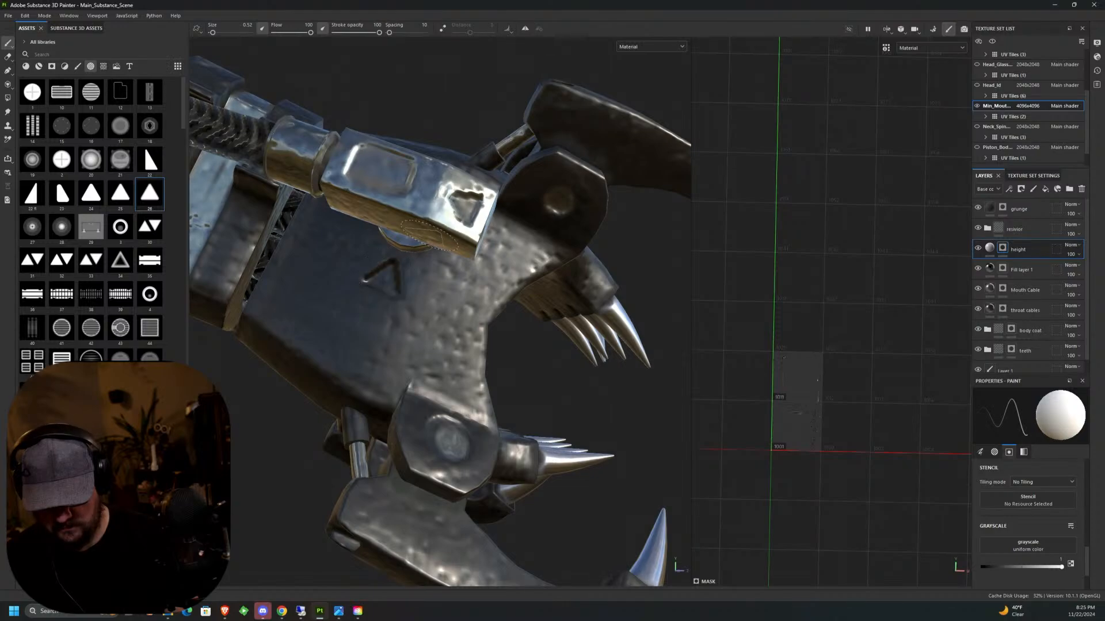
# Examine both sides of the inner mouth's head and its segmented neck with the new triangle detail.
pyautogui.moveTo(428, 235)
pyautogui.mouseDown(button='middle')
pyautogui.moveTo(218, 218)
pyautogui.moveTo(599, 325)
pyautogui.mouseUp(button='middle')
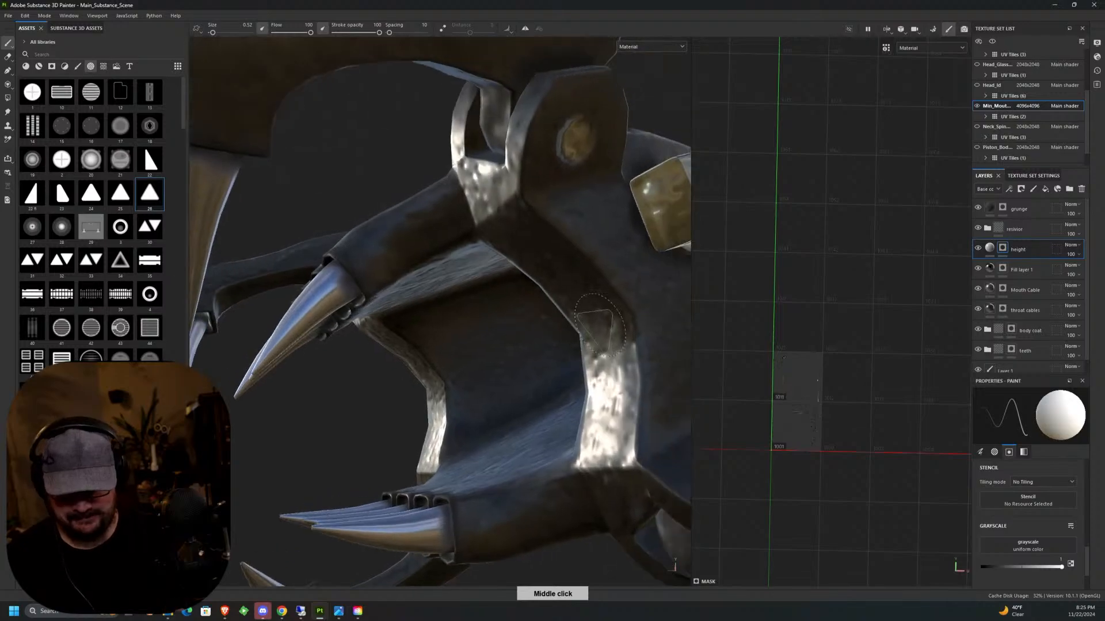
pyautogui.moveTo(600, 326)
pyautogui.keyDown('alt'); pyautogui.mouseDown()
pyautogui.moveTo(402, 322)
pyautogui.moveTo(387, 333)
pyautogui.moveTo(347, 292)
pyautogui.mouseUp(); pyautogui.keyUp('alt')
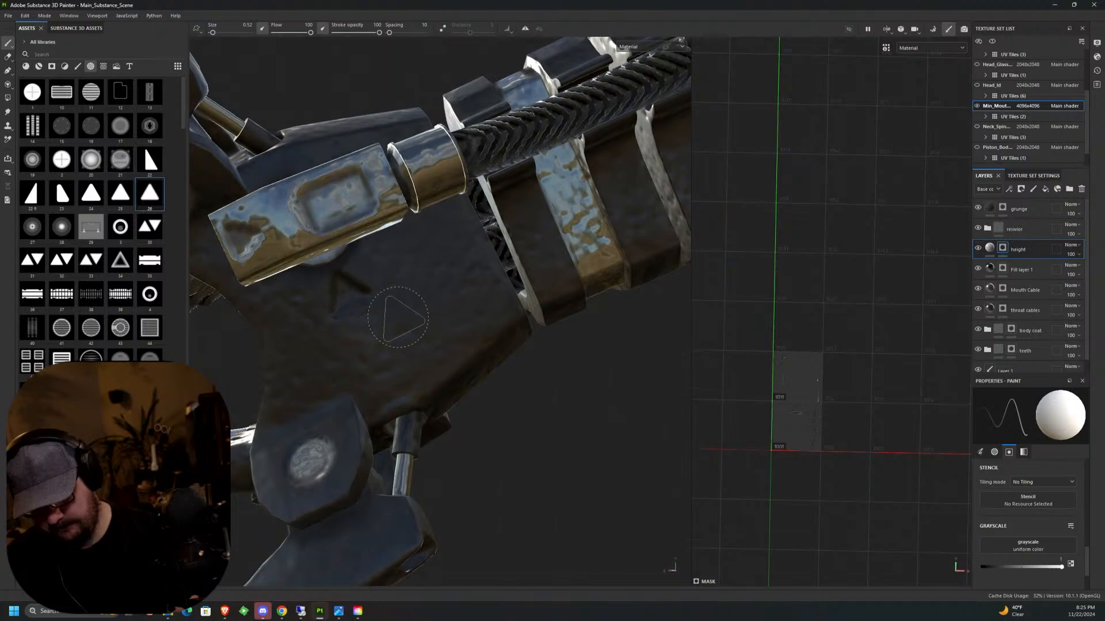
pyautogui.scroll(-8, 398, 317)
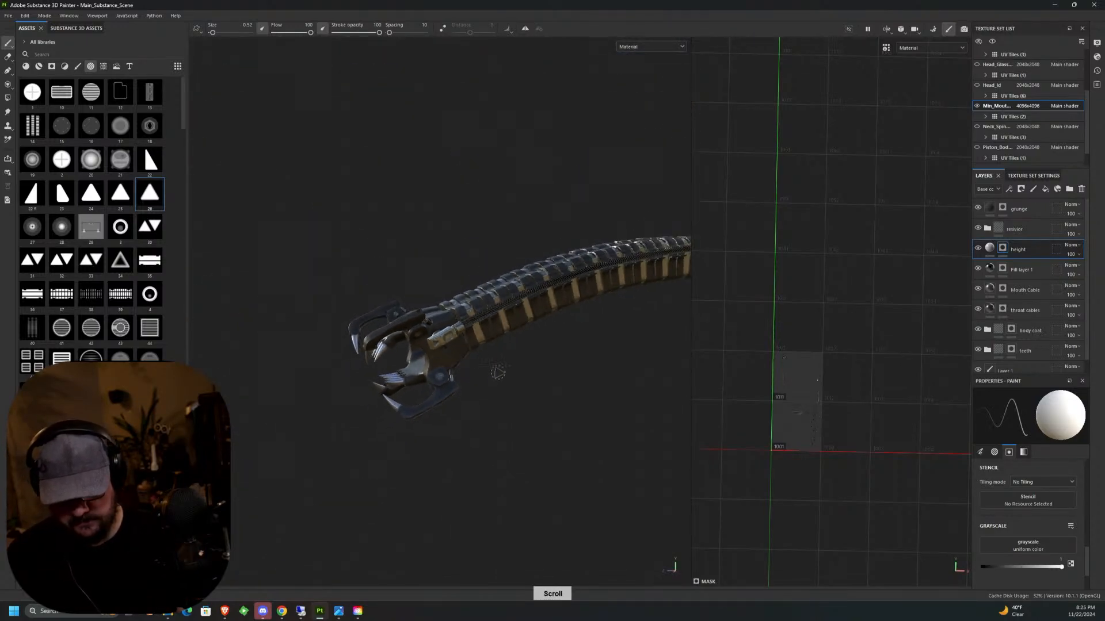
pyautogui.keyDown('alt'); pyautogui.moveTo(497, 373); pyautogui.dragTo(553, 456); pyautogui.keyUp('alt')
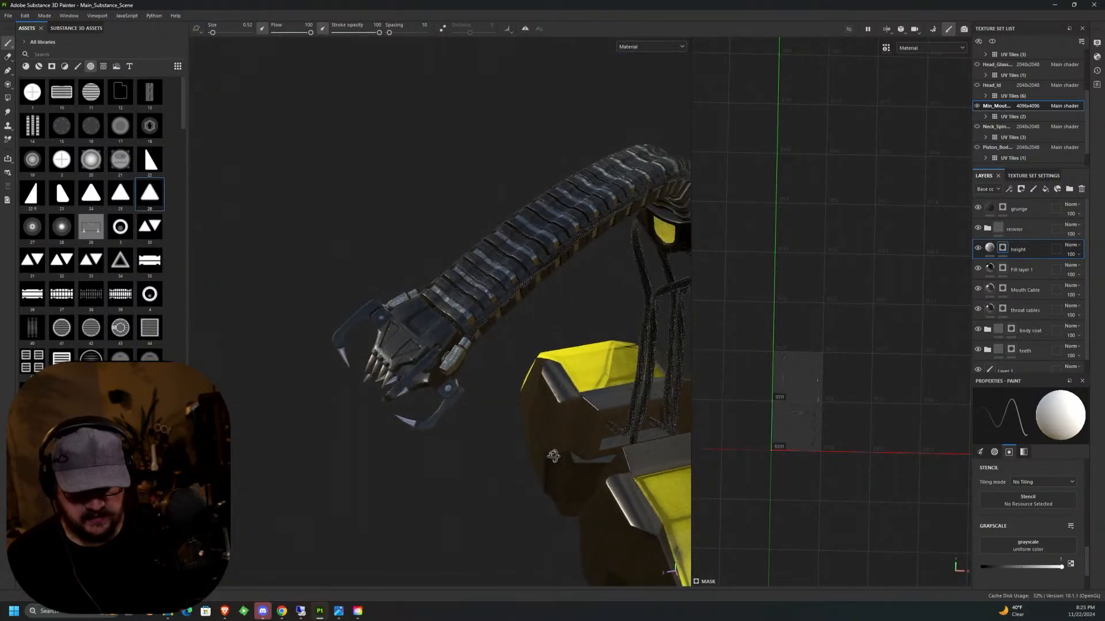
pyautogui.moveTo(553, 456); pyautogui.dragTo(591, 335, button='middle')
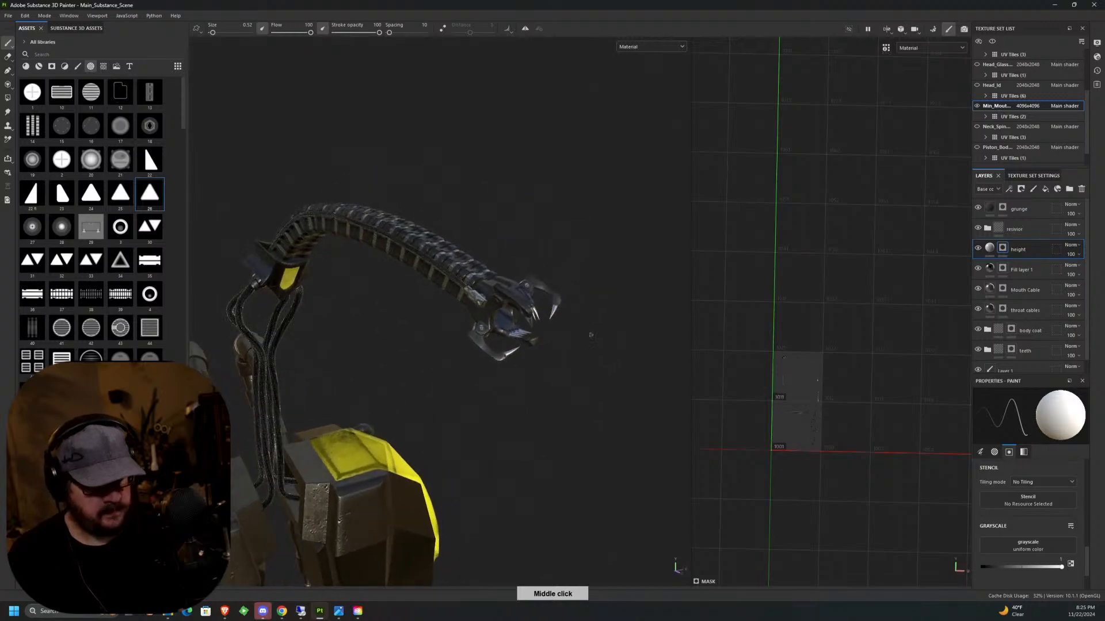
# Show the Head_Id texture set again and save the project.
pyautogui.click(977, 85)
pyautogui.moveTo(582, 373); pyautogui.dragTo(521, 303, button='middle')
pyautogui.scroll(-10, 510, 353)
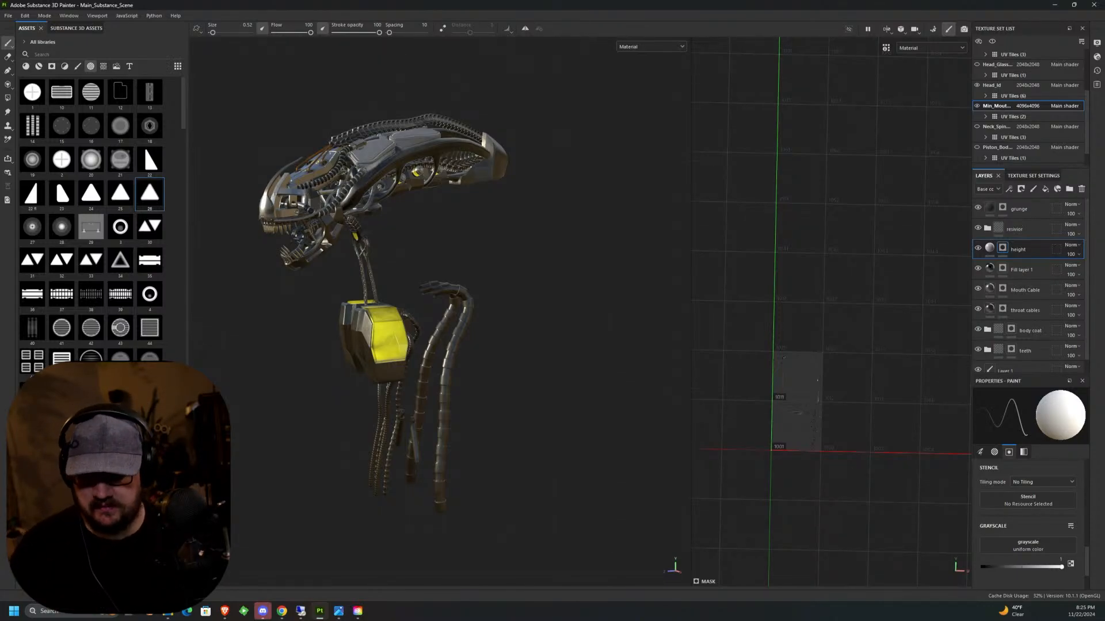
pyautogui.click(8, 15)
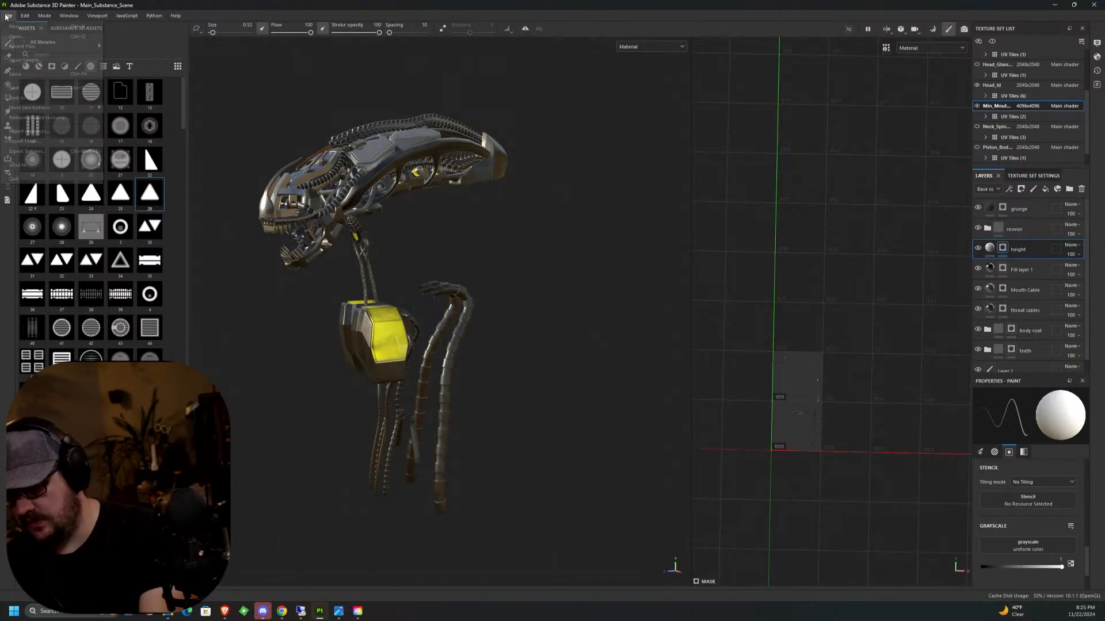
pyautogui.click(20, 88)
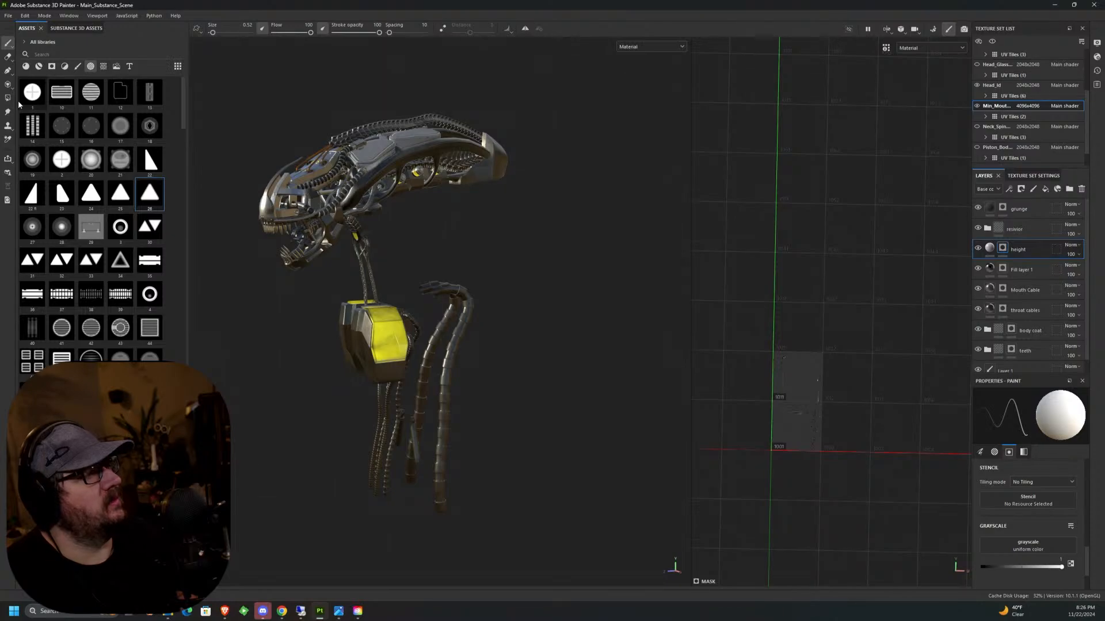
# Examine the whole textured xenomorph model, including head, neck cables and yellow chest piece, from several sides.
pyautogui.moveTo(20, 104)
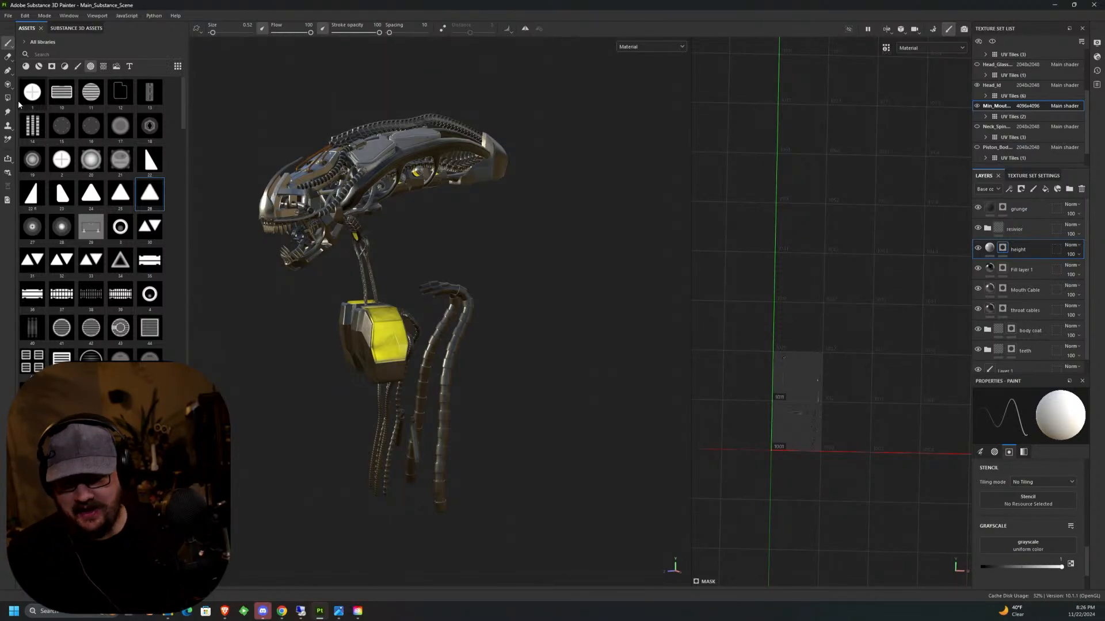
pyautogui.keyDown('alt'); pyautogui.moveTo(446, 293); pyautogui.dragTo(490, 384); pyautogui.keyUp('alt')
pyautogui.keyDown('alt'); pyautogui.moveTo(490, 384); pyautogui.dragTo(504, 403, button='middle'); pyautogui.keyUp('alt')
pyautogui.keyDown('alt'); pyautogui.moveTo(504, 403); pyautogui.dragTo(453, 339); pyautogui.keyUp('alt')
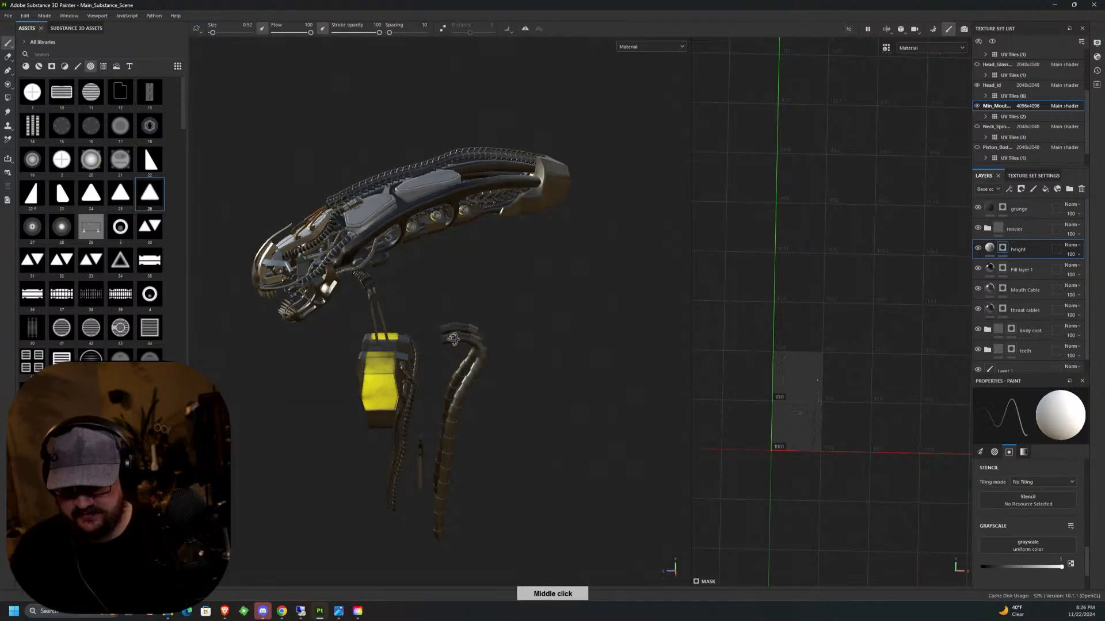
pyautogui.moveTo(452, 339); pyautogui.dragTo(463, 305, button='middle')
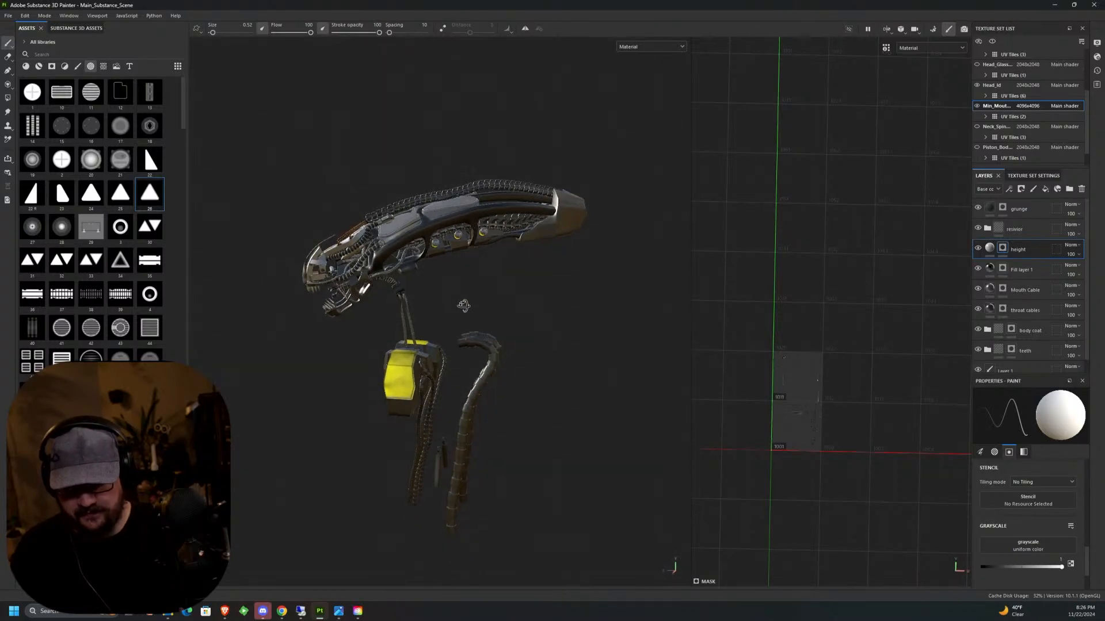
pyautogui.keyDown('alt'); pyautogui.moveTo(464, 305); pyautogui.dragTo(443, 277); pyautogui.keyUp('alt')
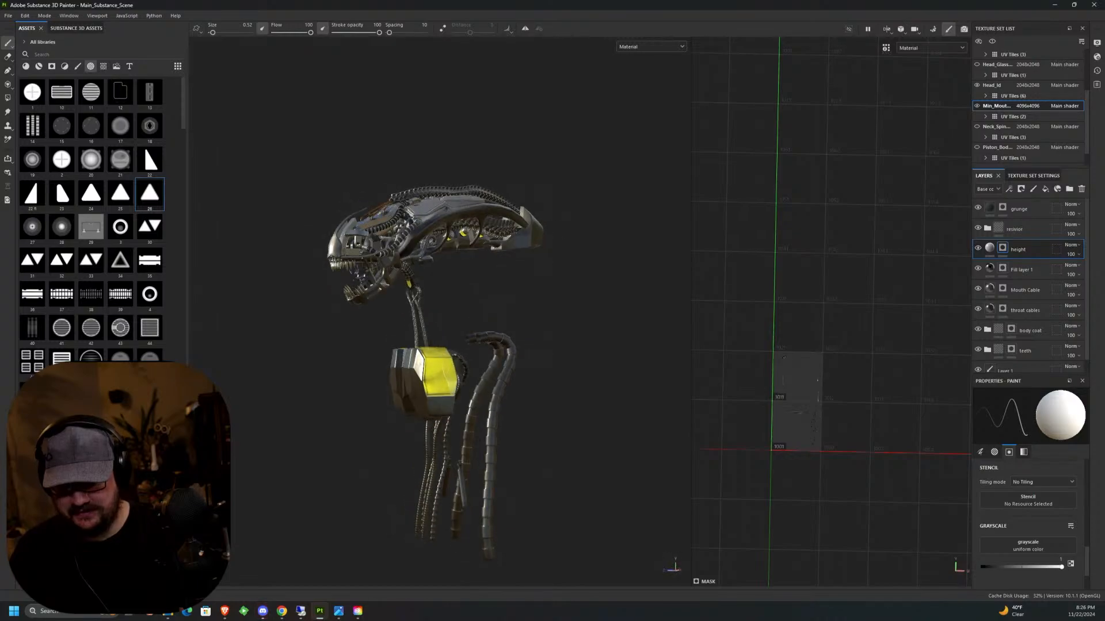
# Examine the xenomorph head's jaws, teeth, face plates and crown cables up close from the side and front.
pyautogui.keyDown('alt'); pyautogui.moveTo(500, 293); pyautogui.dragTo(562, 271, button='middle'); pyautogui.keyUp('alt')
pyautogui.keyDown('alt'); pyautogui.moveTo(562, 271); pyautogui.dragTo(538, 299); pyautogui.keyUp('alt')
pyautogui.scroll(9, 484, 394)
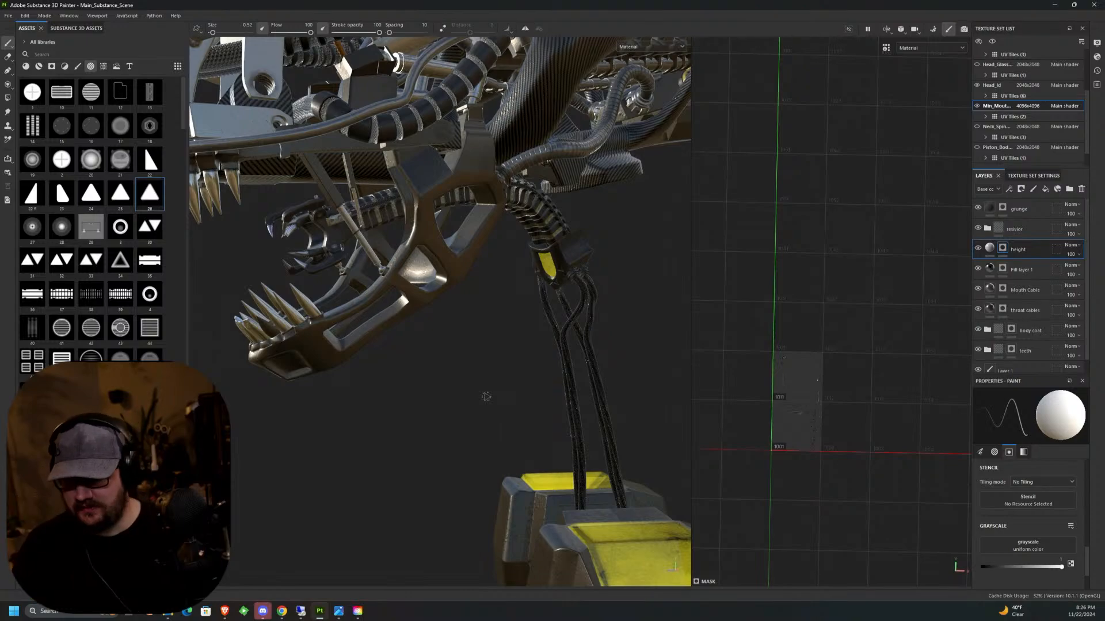
pyautogui.keyDown('alt'); pyautogui.moveTo(411, 315); pyautogui.dragTo(509, 393, button='middle'); pyautogui.keyUp('alt')
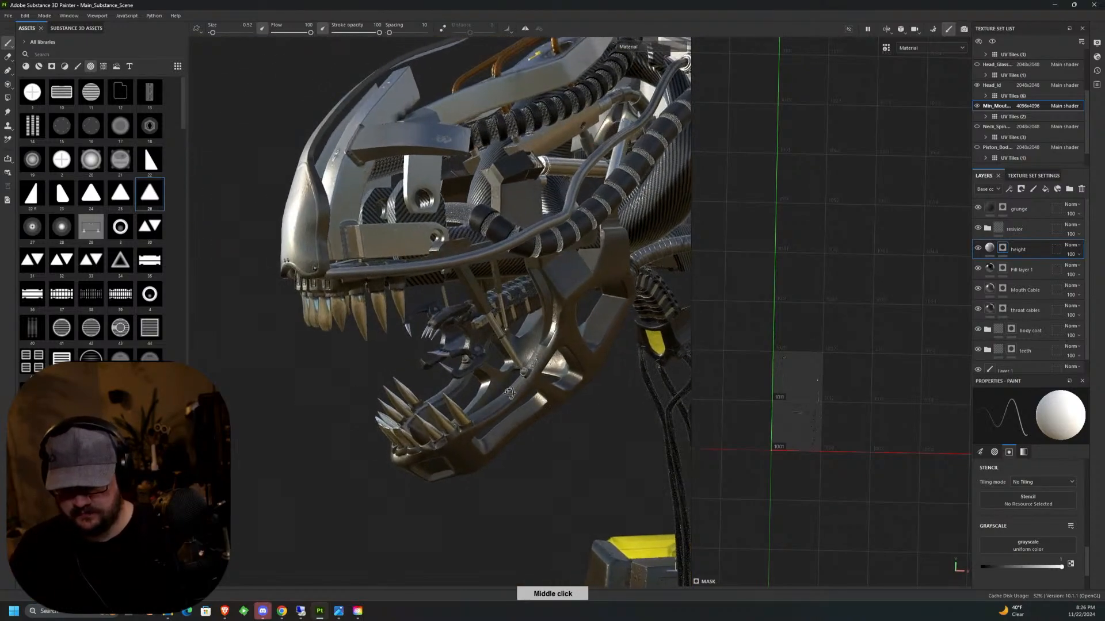
pyautogui.keyDown('alt'); pyautogui.moveTo(509, 393); pyautogui.dragTo(542, 470); pyautogui.keyUp('alt')
pyautogui.scroll(5, 379, 244)
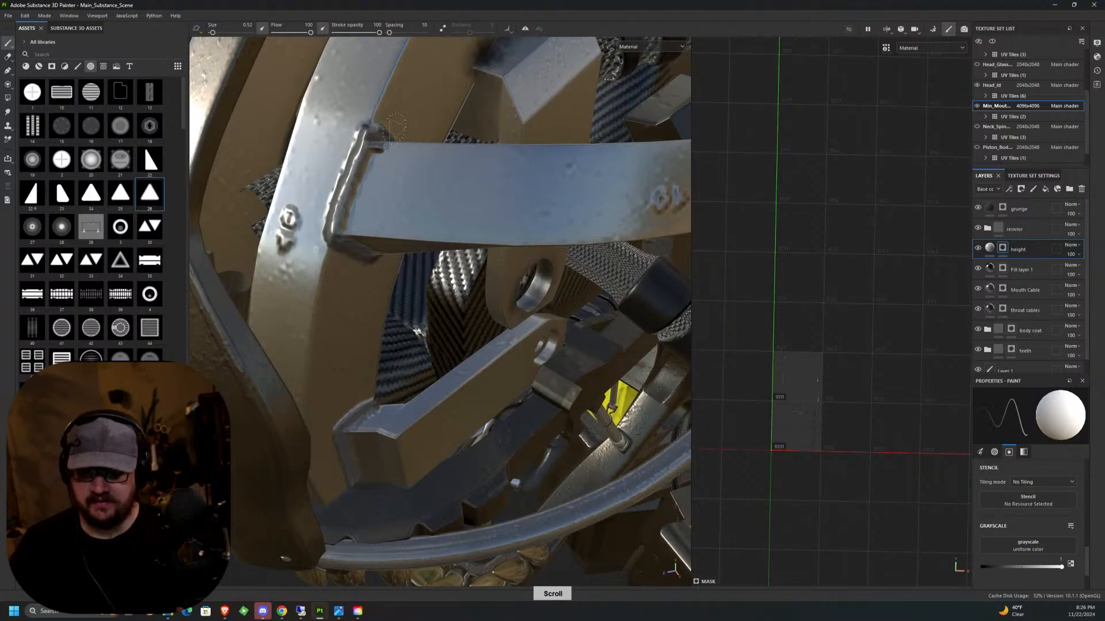
pyautogui.scroll(-6, 352, 214)
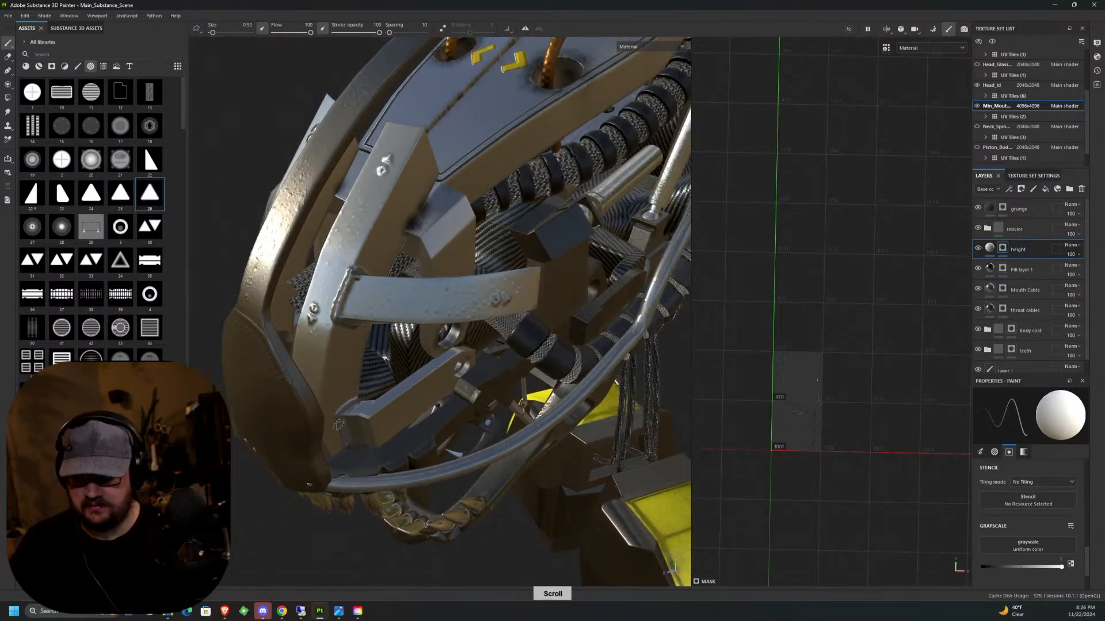
pyautogui.scroll(3, 485, 498)
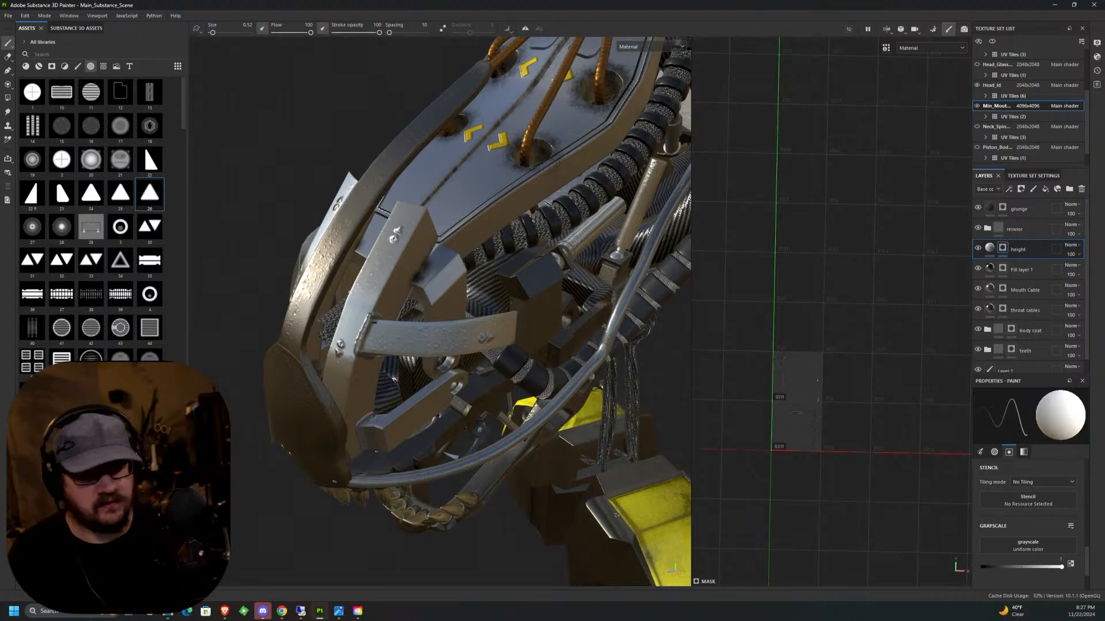
pyautogui.scroll(4, 545, 322)
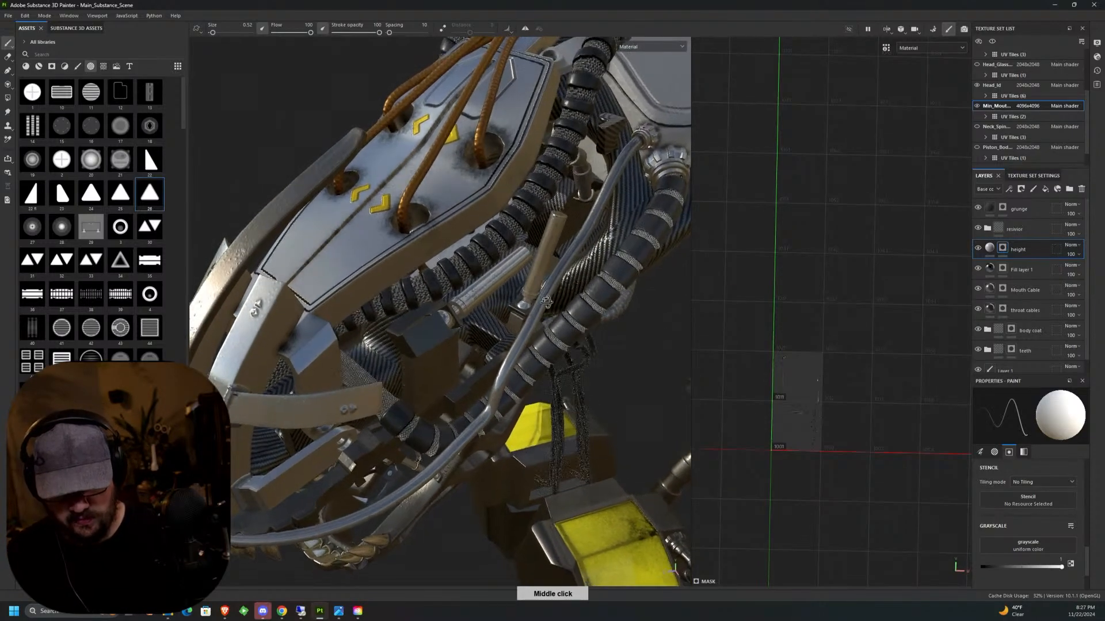
# Examine the throat cables running from behind the lower jaw down to the yellow chest piece.
pyautogui.keyDown('alt'); pyautogui.moveTo(546, 323); pyautogui.dragTo(567, 262); pyautogui.keyUp('alt')
pyautogui.keyDown('alt'); pyautogui.moveTo(566, 262); pyautogui.dragTo(510, 172, button='middle'); pyautogui.keyUp('alt')
pyautogui.moveTo(510, 176)
pyautogui.keyDown('alt'); pyautogui.mouseDown()
pyautogui.moveTo(446, 176)
pyautogui.moveTo(521, 160)
pyautogui.mouseUp(); pyautogui.keyUp('alt')
pyautogui.moveTo(520, 160); pyautogui.dragTo(498, 171, button='middle')
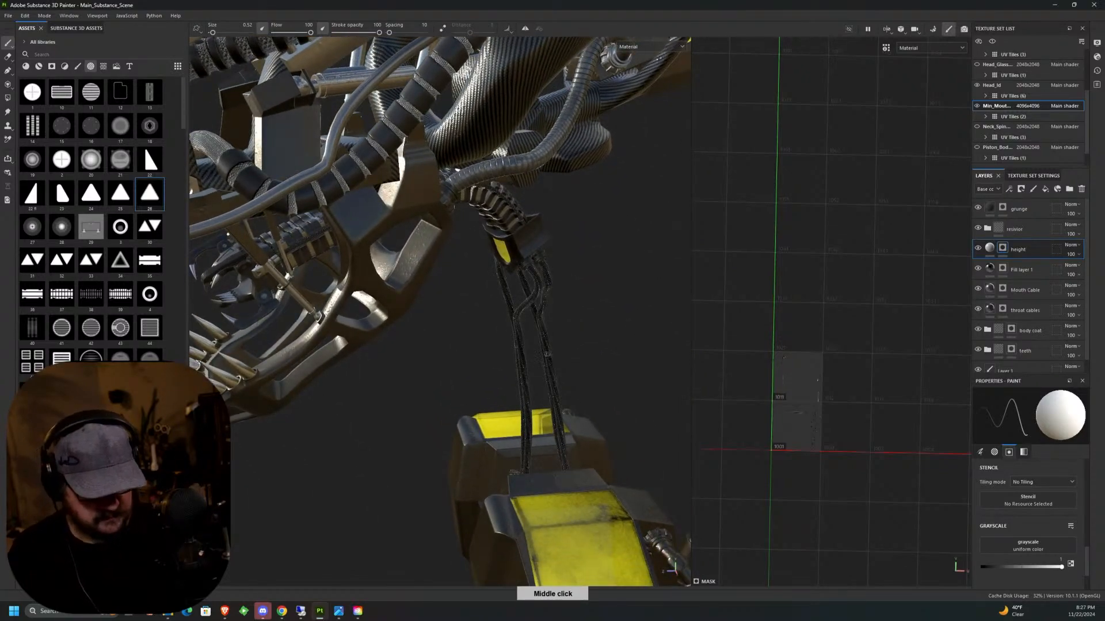
pyautogui.scroll(3, 548, 357)
pyautogui.scroll(-4, 597, 408)
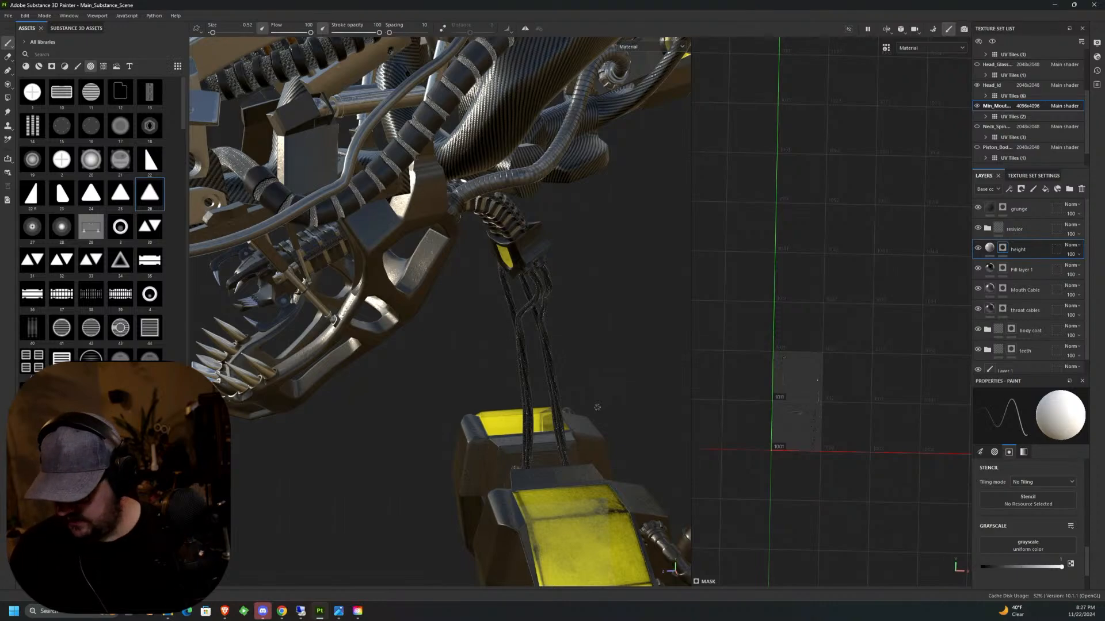
pyautogui.moveTo(527, 376); pyautogui.dragTo(506, 342, button='middle')
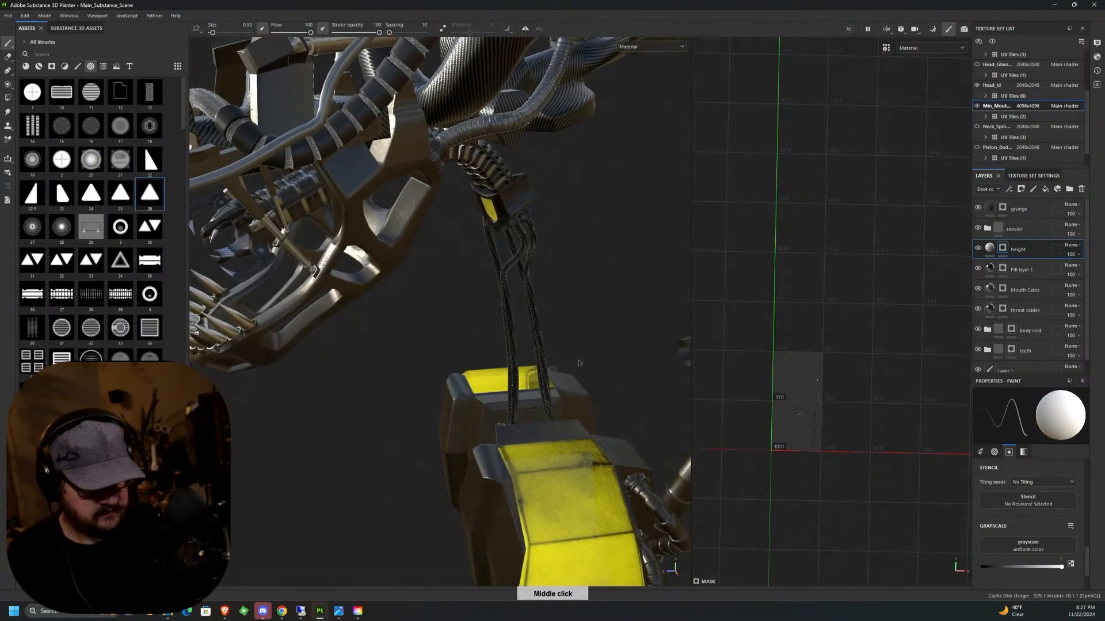
# Isolate the neck spine by showing its texture set and hiding the inner mouth, Head_Id and Cavity_Id texture sets.
pyautogui.click(977, 127)
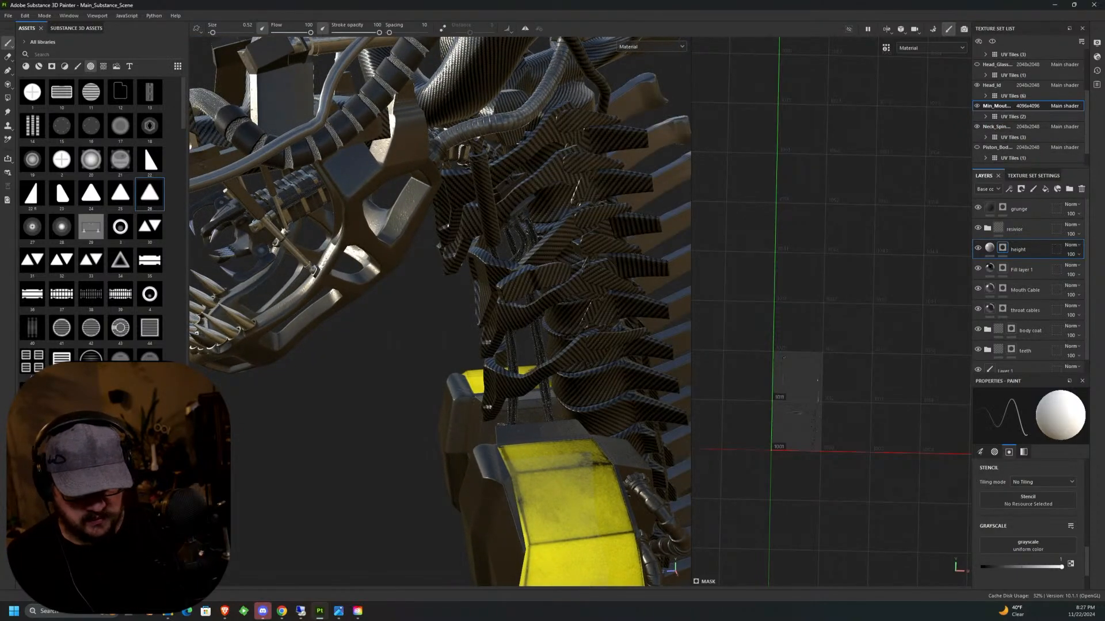
pyautogui.moveTo(624, 302); pyautogui.dragTo(587, 277, button='middle')
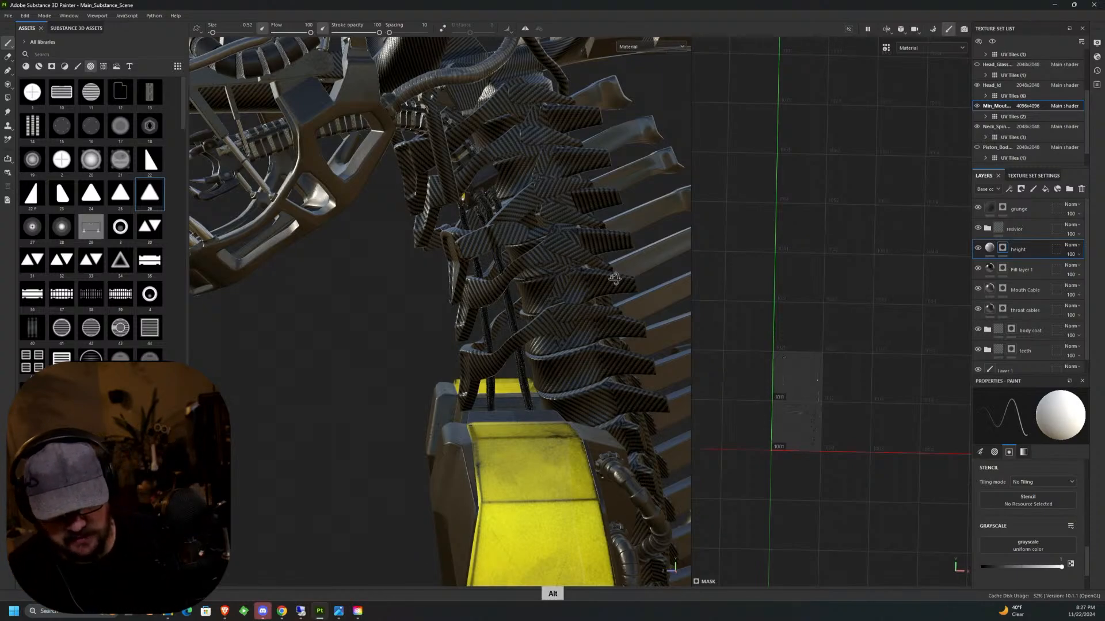
pyautogui.keyDown('alt'); pyautogui.moveTo(611, 278); pyautogui.dragTo(604, 299); pyautogui.keyUp('alt')
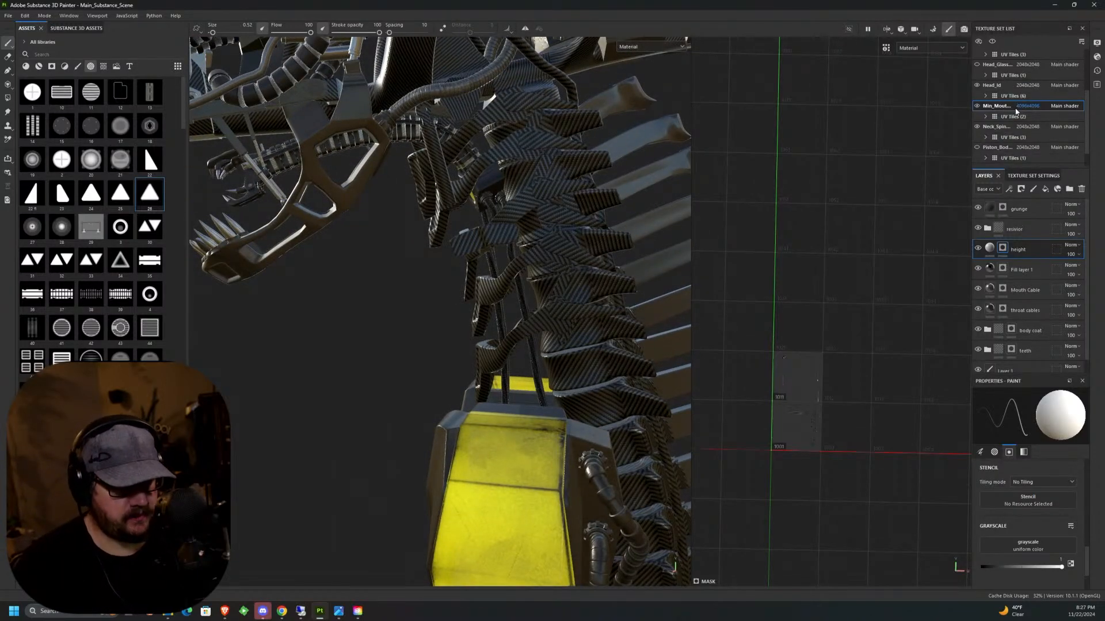
pyautogui.click(976, 107)
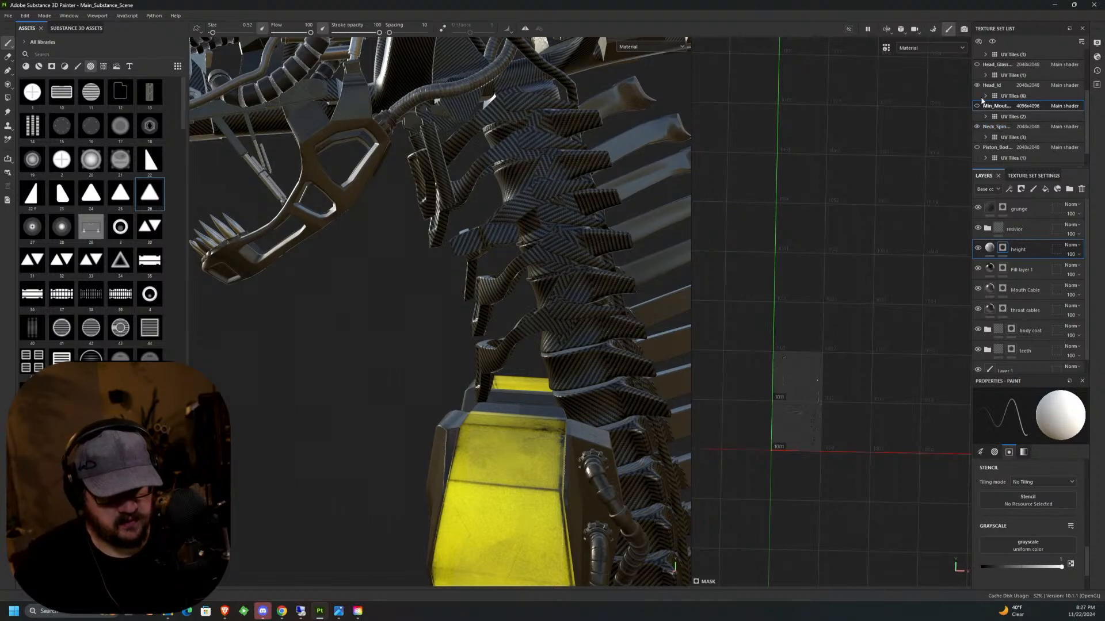
pyautogui.click(977, 85)
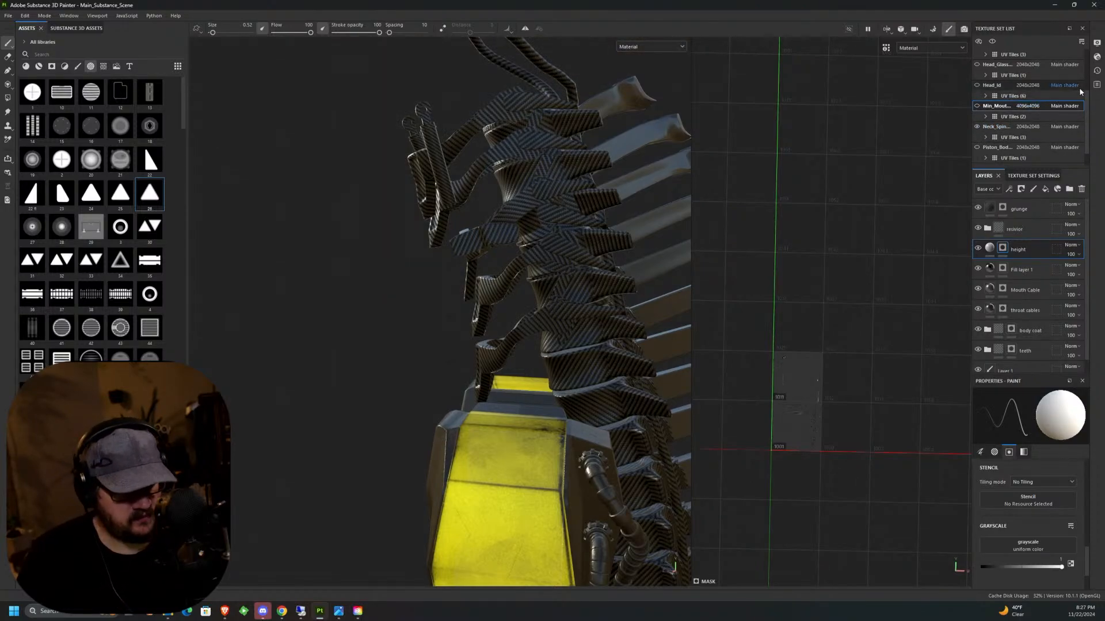
pyautogui.moveTo(1087, 117); pyautogui.dragTo(1087, 98)
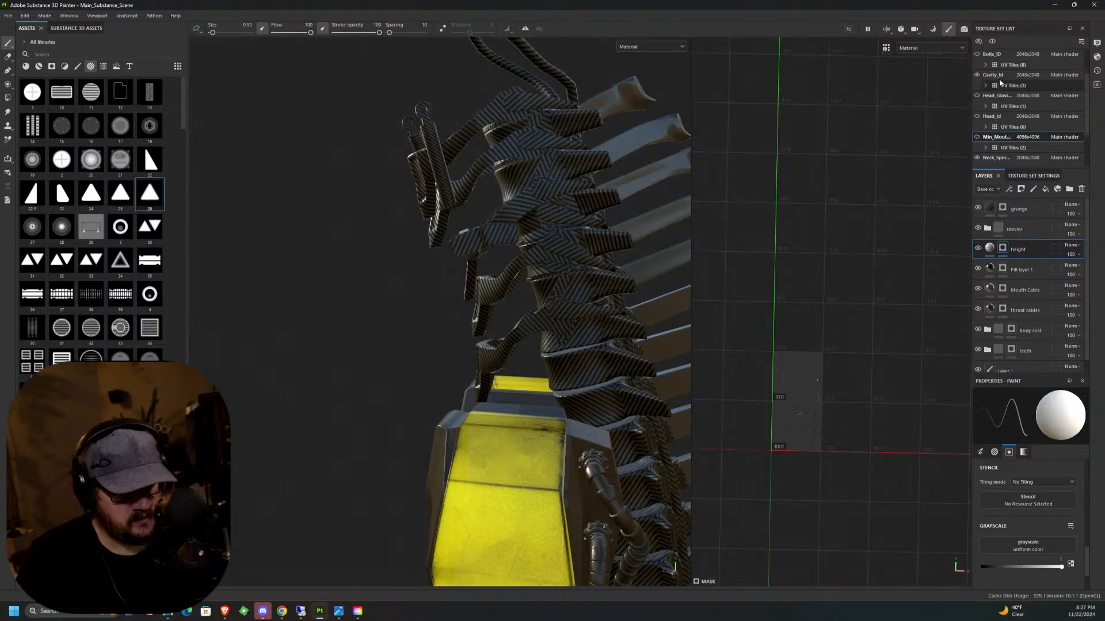
pyautogui.click(976, 75)
pyautogui.moveTo(579, 364)
pyautogui.keyDown('alt'); pyautogui.mouseDown()
pyautogui.moveTo(563, 344)
pyautogui.moveTo(587, 358)
pyautogui.moveTo(581, 378)
pyautogui.mouseUp(); pyautogui.keyUp('alt')
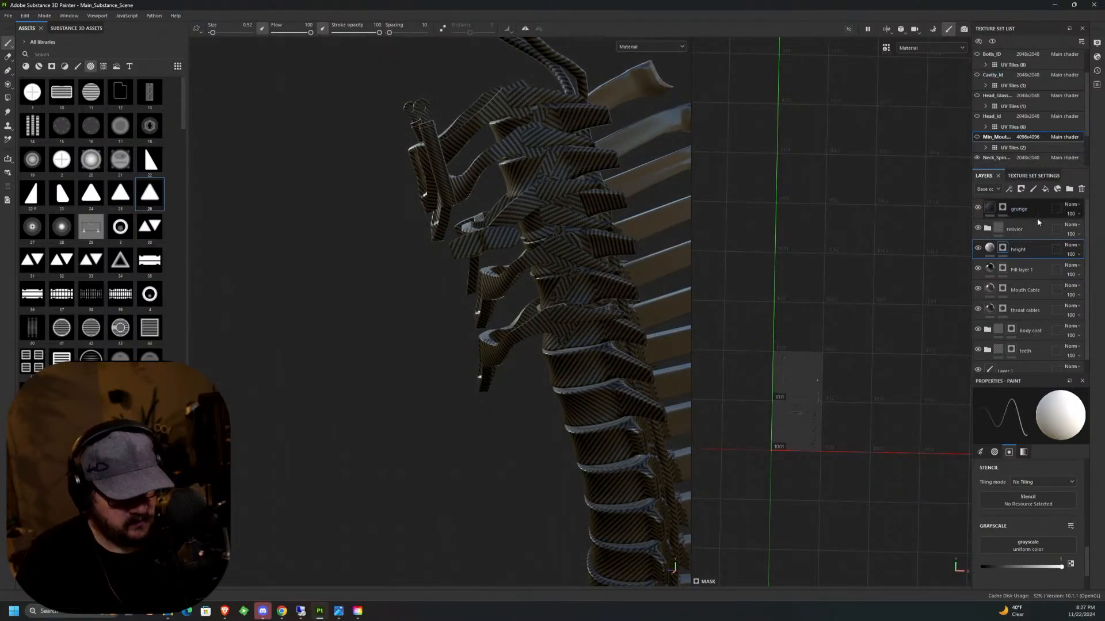
# Copy the body coat folder from the inner mouth's layer stack.
pyautogui.click(1000, 228)
pyautogui.click(1000, 229)
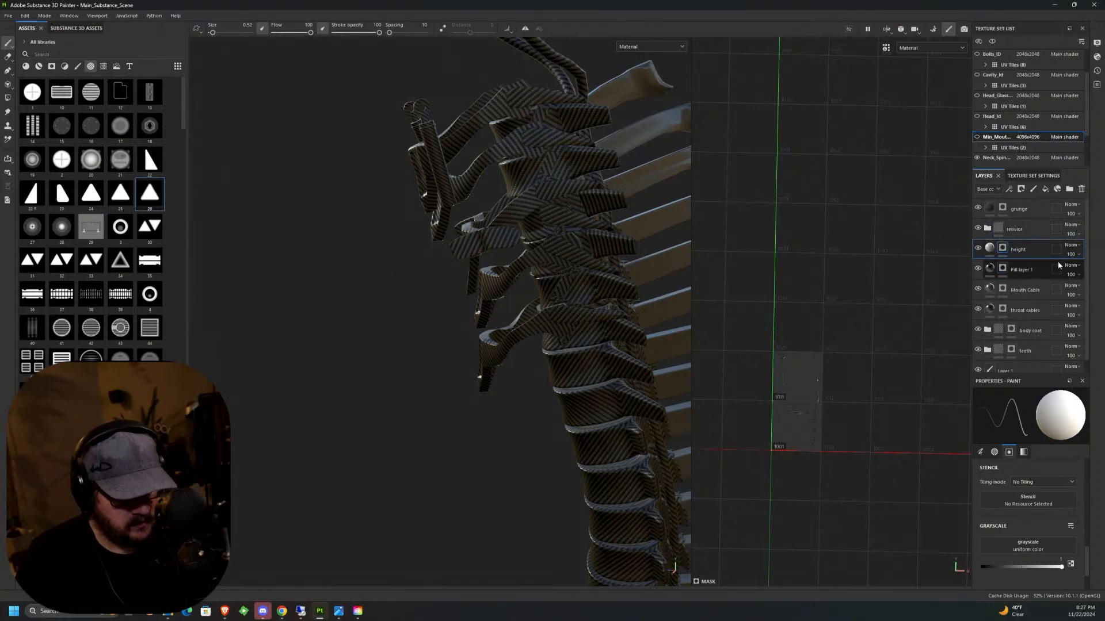
pyautogui.scroll(-1, 1083, 300)
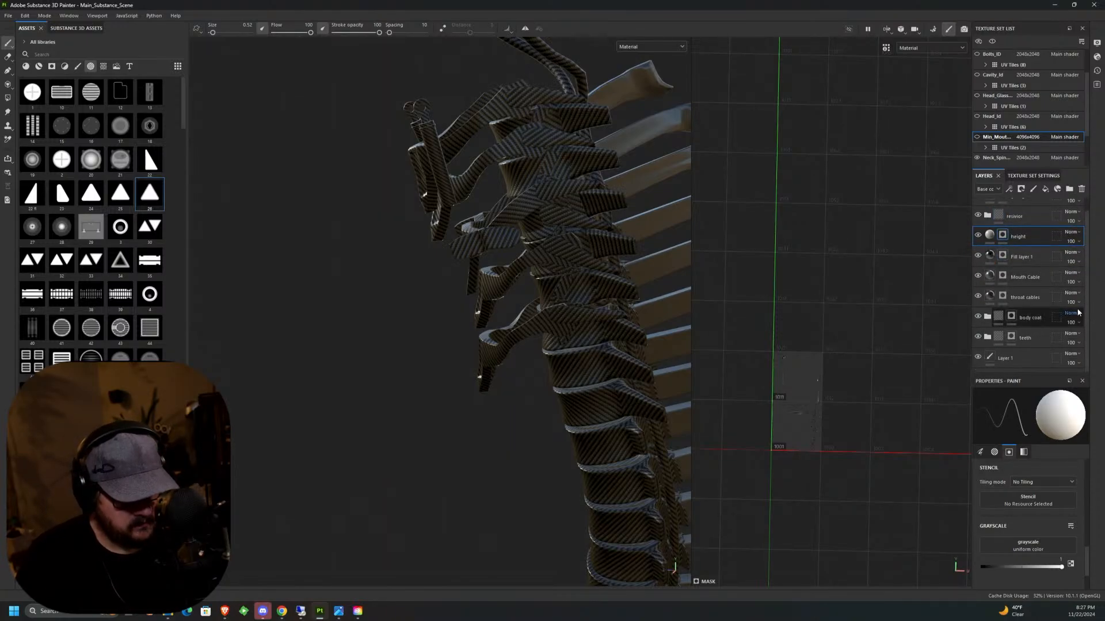
pyautogui.rightClick(1041, 319)
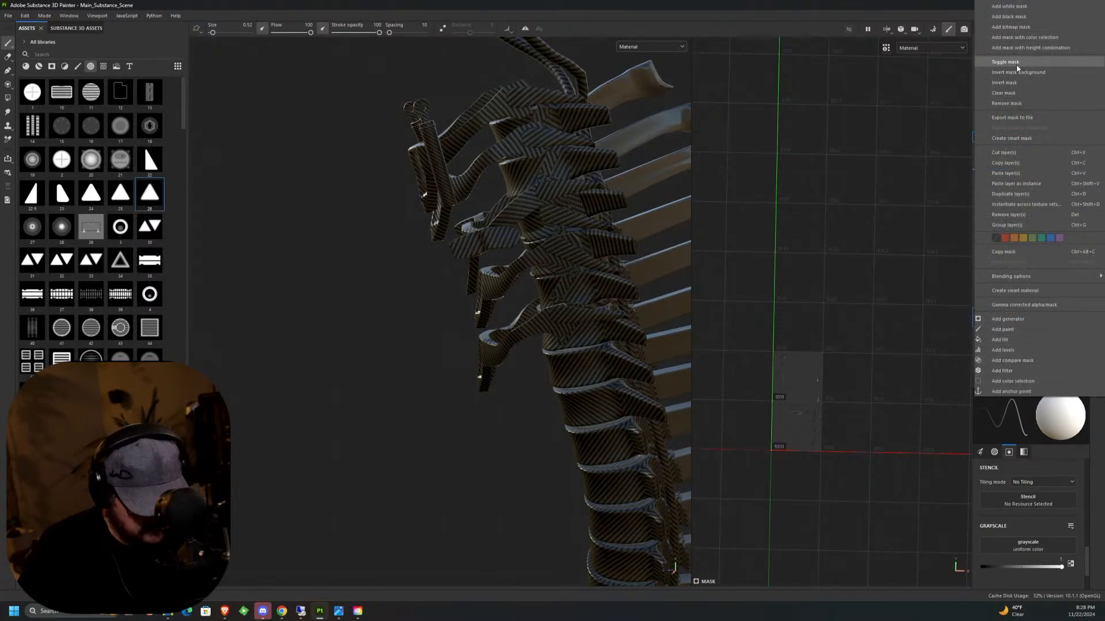
pyautogui.click(1008, 163)
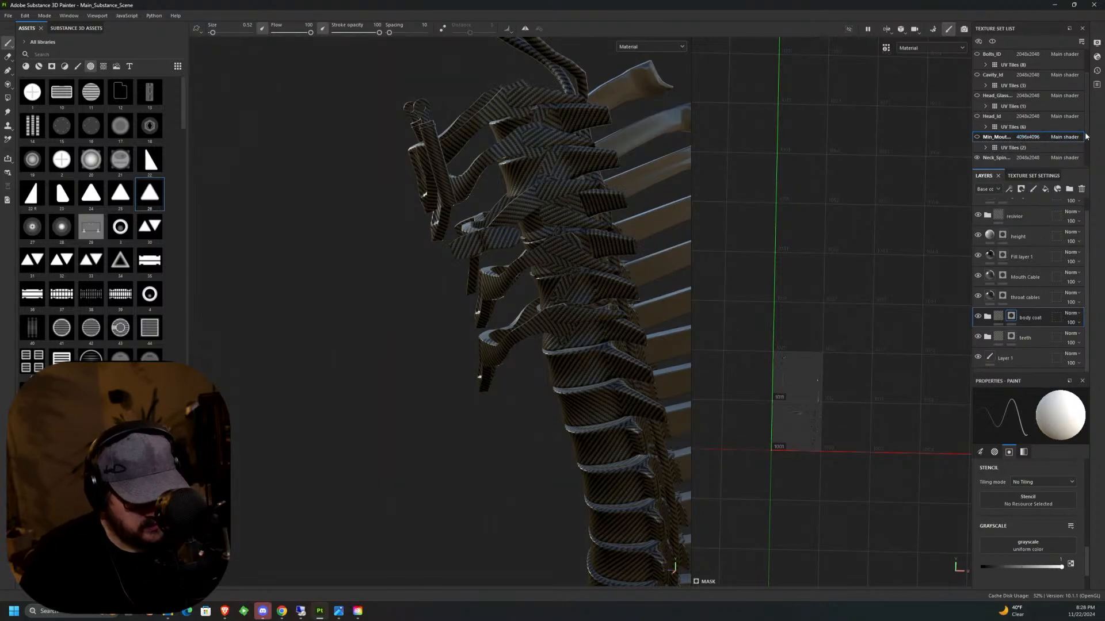
# In the neck spine texture set, check Fill layer 1's effect and delete the hidden Cobalt Damaged folder.
pyautogui.click(1011, 157)
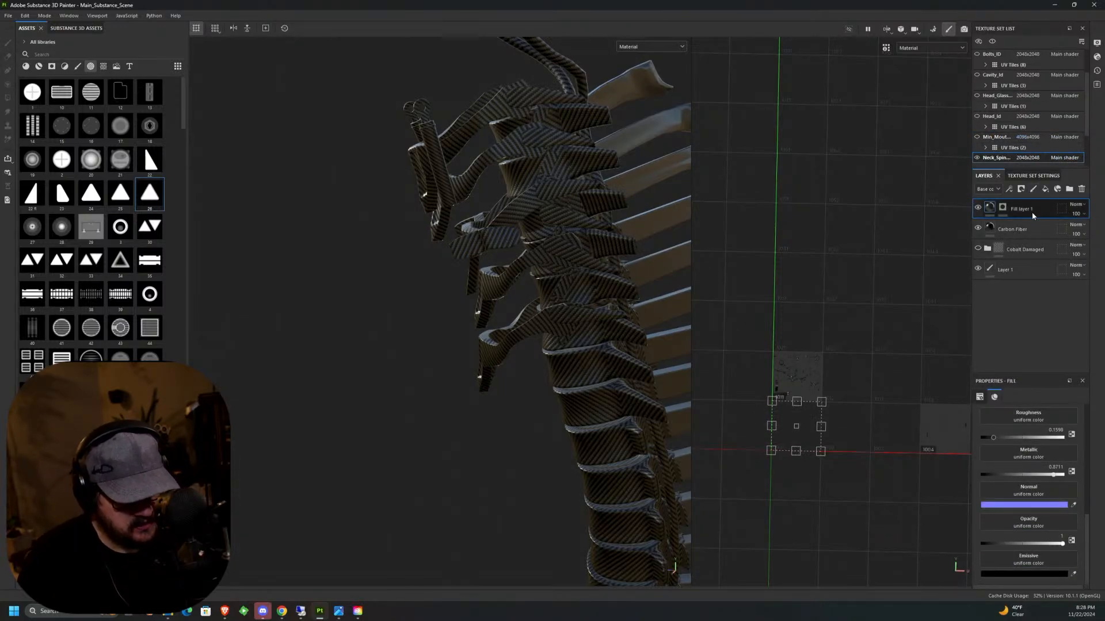
pyautogui.click(1001, 207)
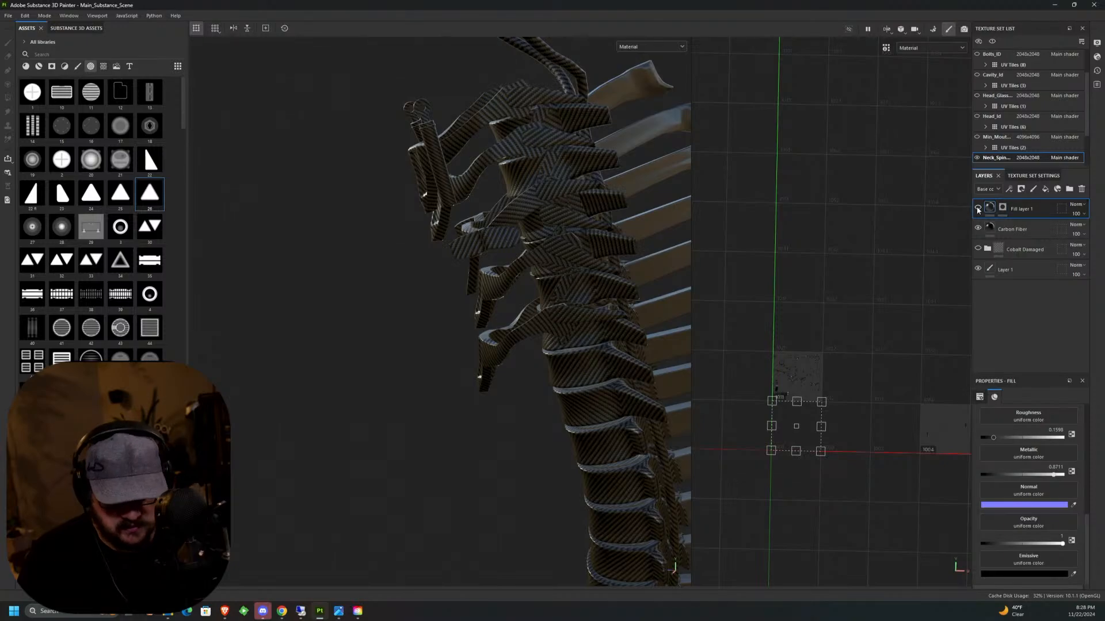
pyautogui.click(977, 208)
pyautogui.click(978, 207)
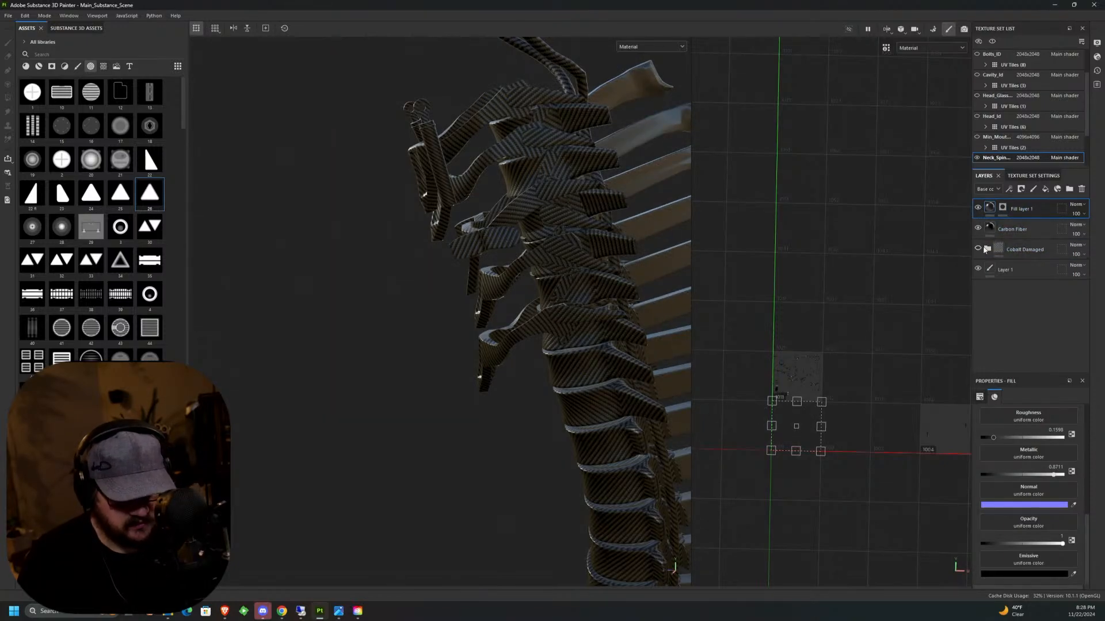
pyautogui.click(1025, 249)
pyautogui.click(1081, 189)
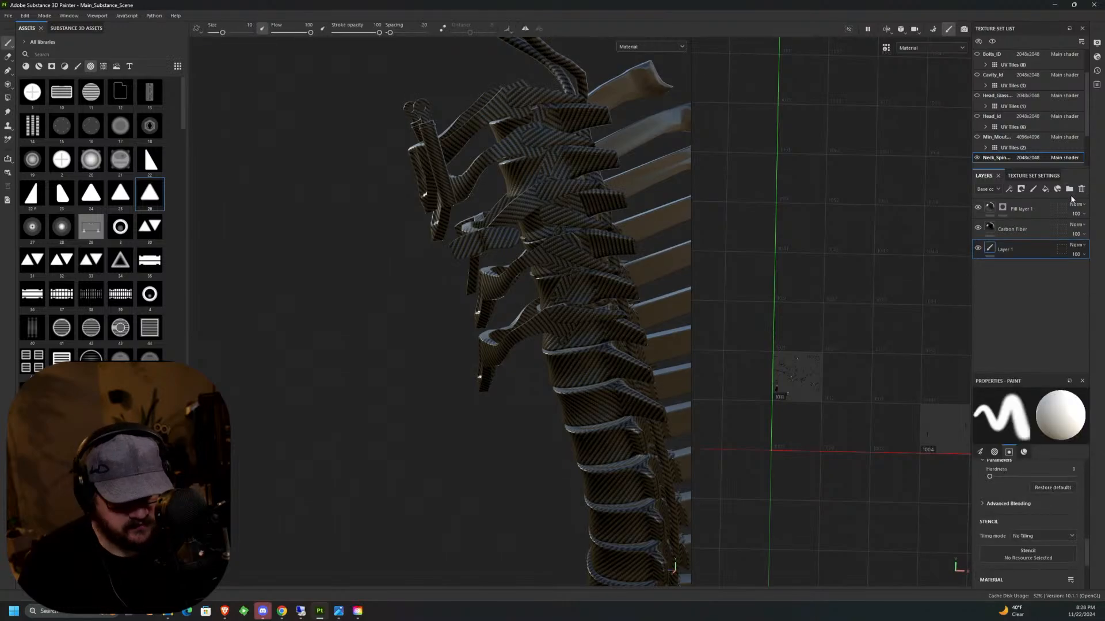
# Paste the body coat folder above Layer 1 in the neck spine's stack and clear its mask.
pyautogui.rightClick(1032, 252)
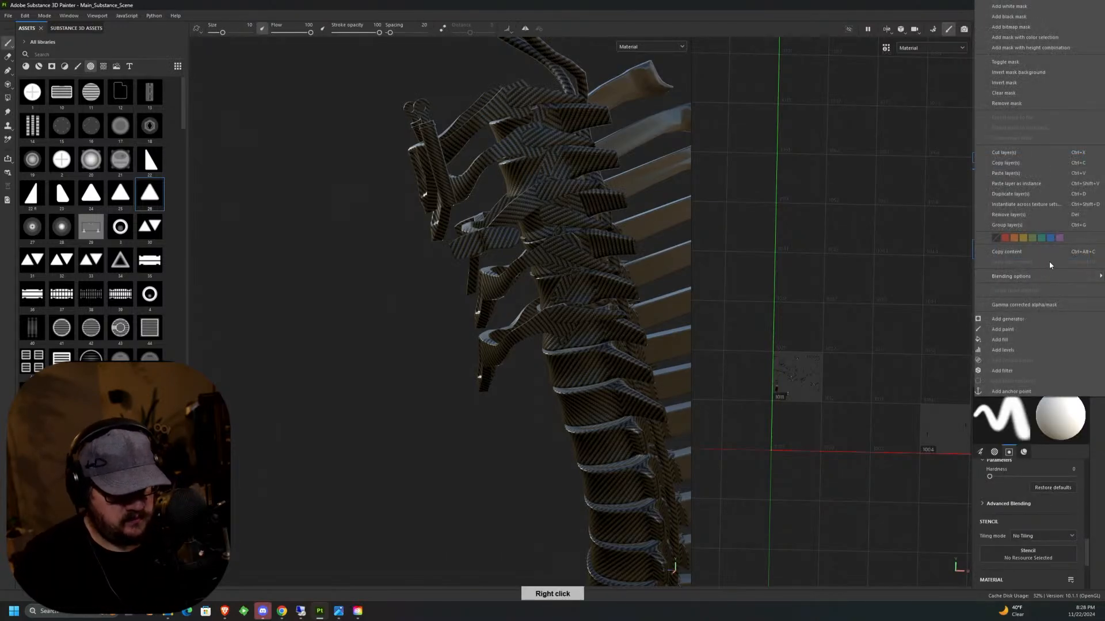
pyautogui.click(1022, 174)
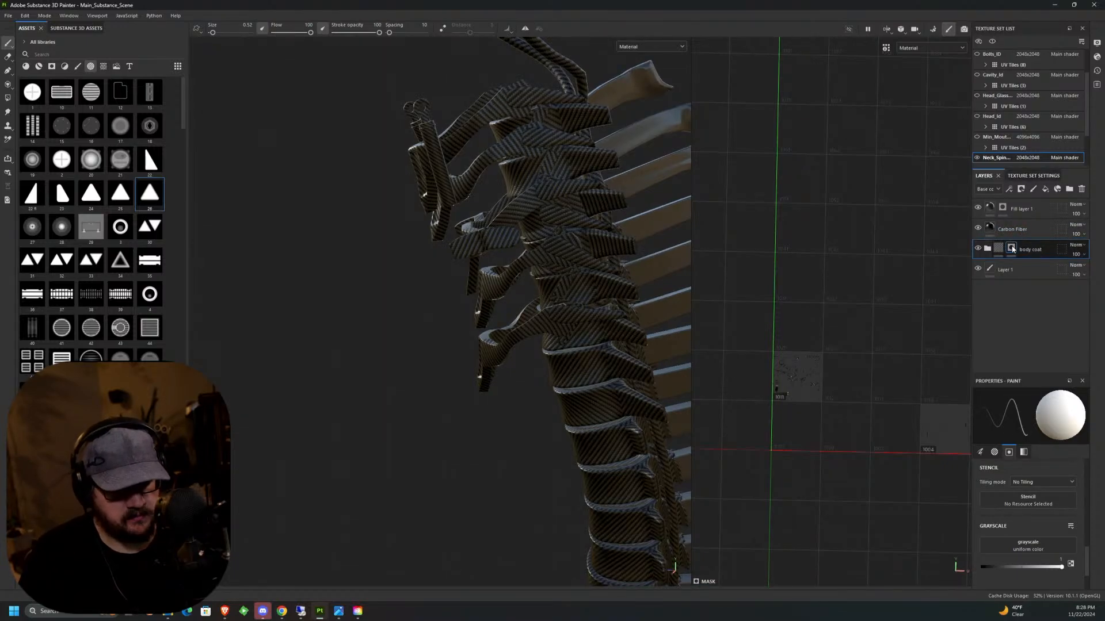
pyautogui.rightClick(1008, 252)
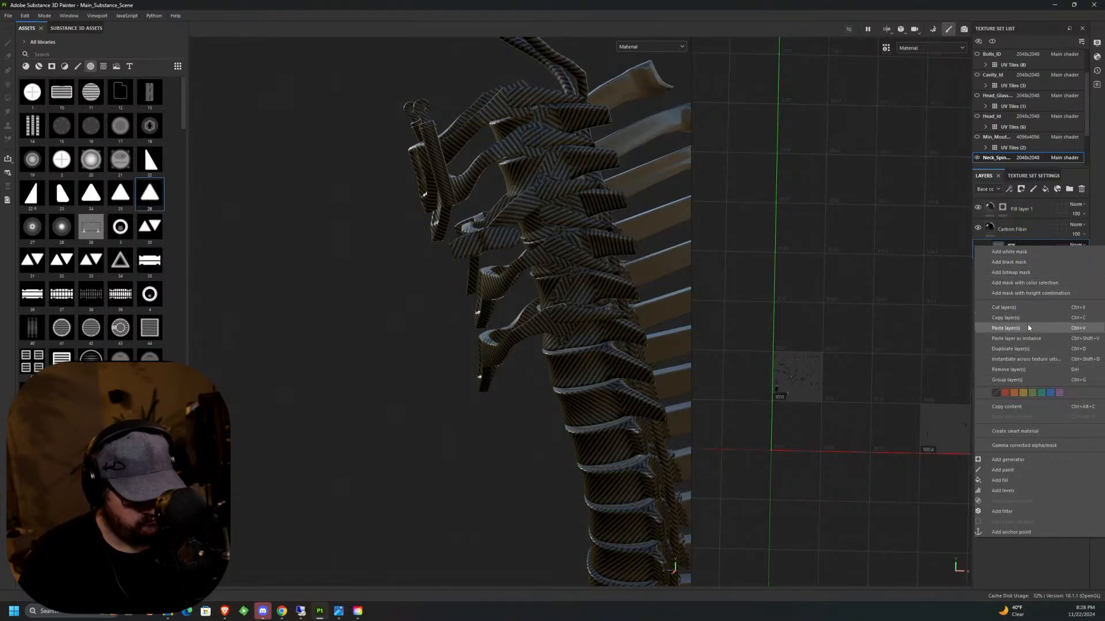
pyautogui.click(1027, 231)
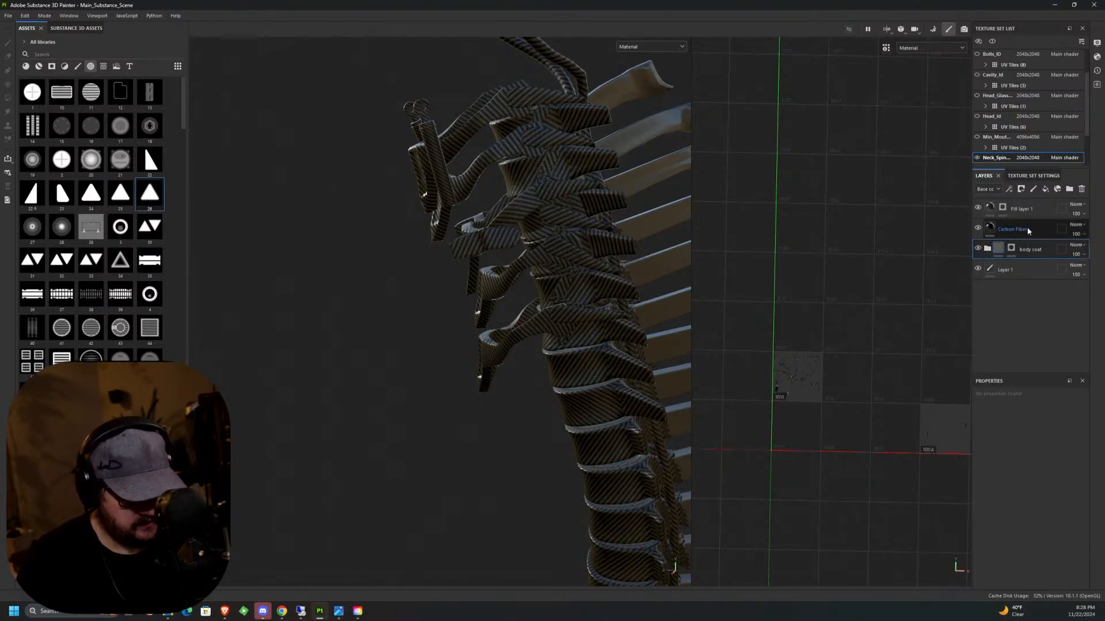
pyautogui.click(1012, 248)
pyautogui.rightClick(1011, 248)
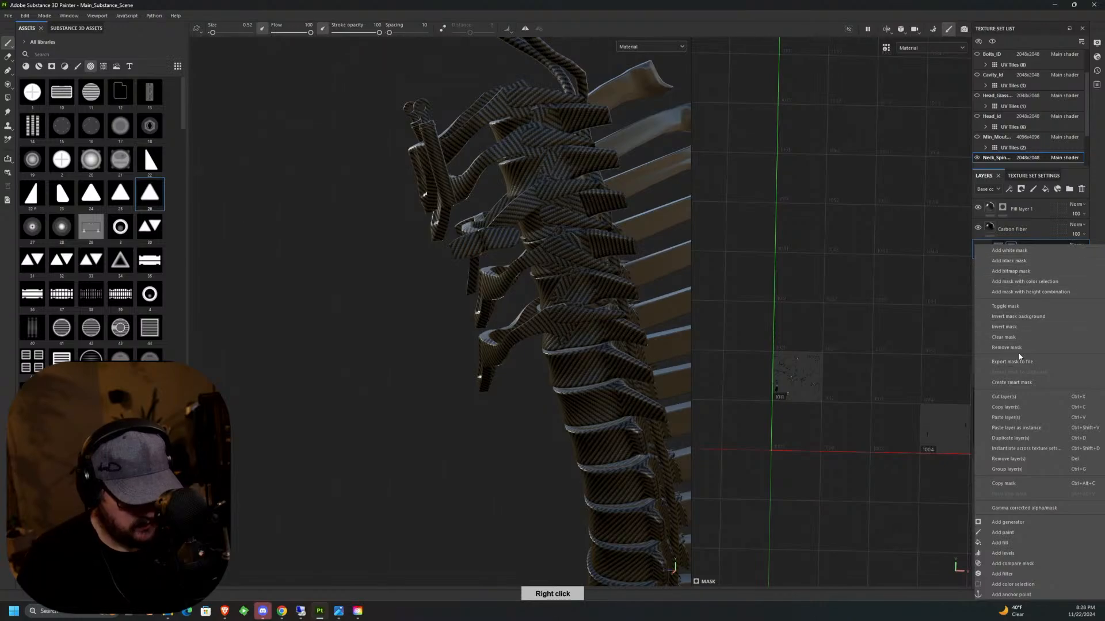
pyautogui.click(1016, 337)
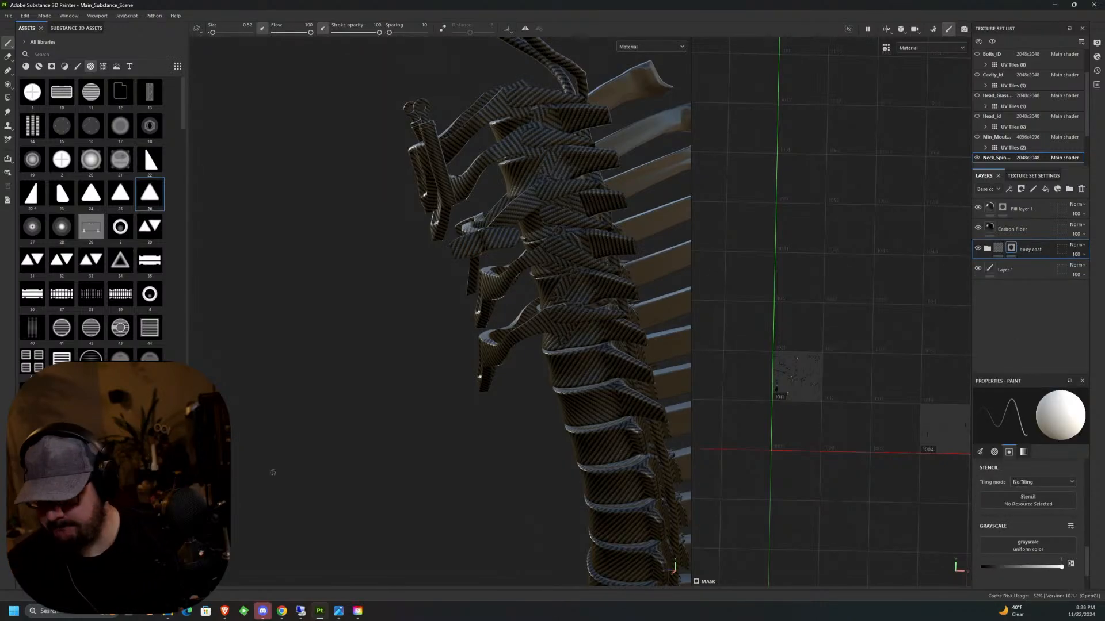
# Move the body coat folder above the Carbon Fiber layer and remove its mask so the coat covers the whole spine.
pyautogui.click(7, 98)
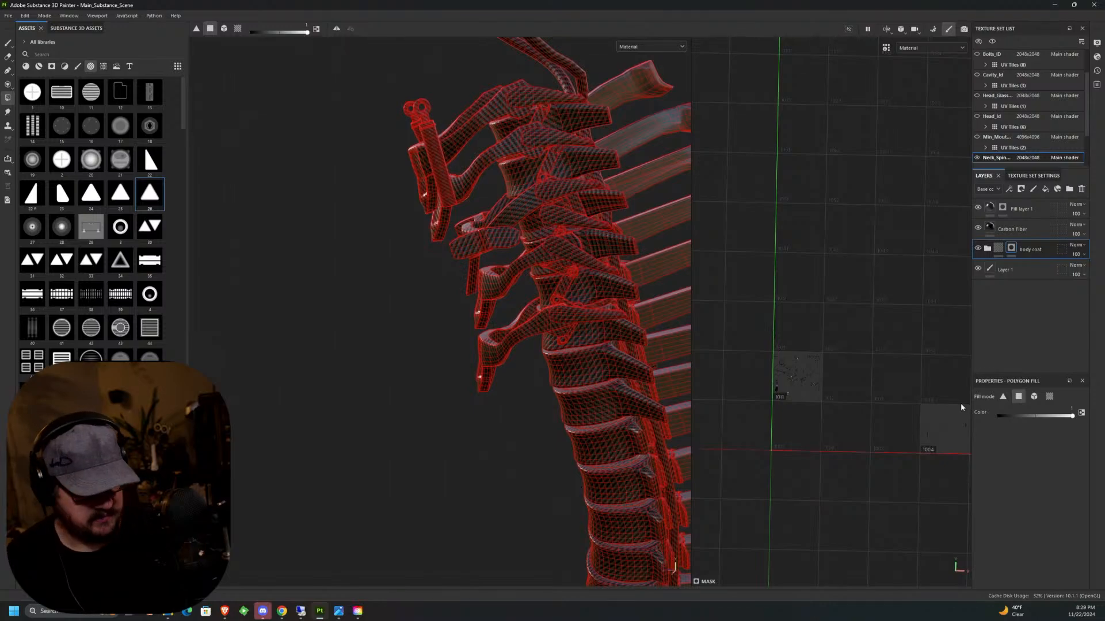
pyautogui.keyDown('alt'); pyautogui.moveTo(603, 328); pyautogui.dragTo(499, 151); pyautogui.keyUp('alt')
pyautogui.moveTo(1038, 242); pyautogui.dragTo(1036, 226)
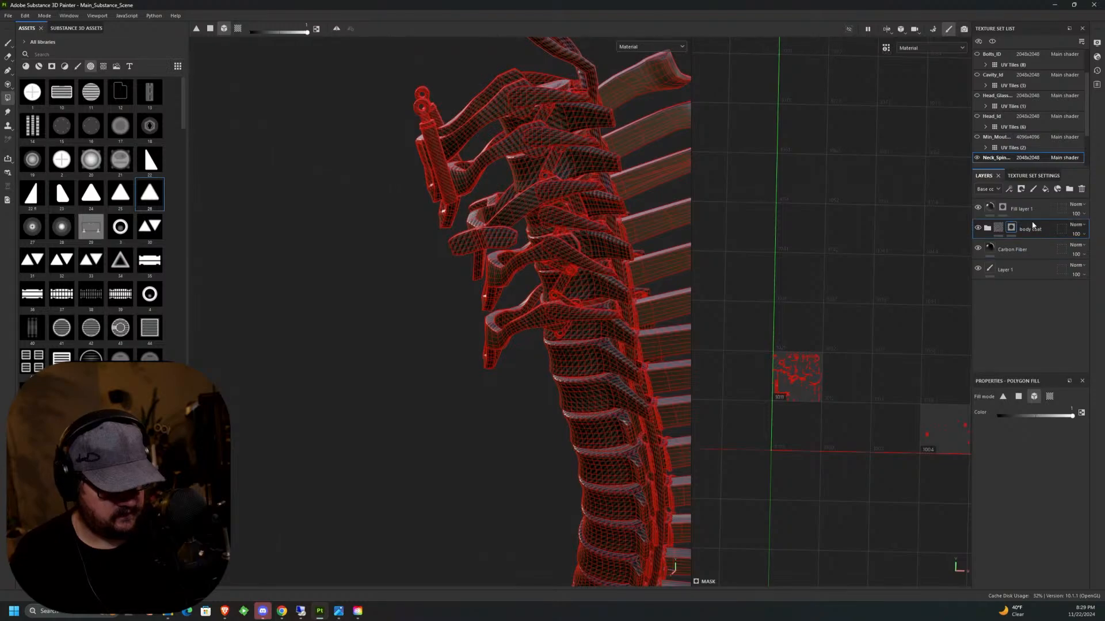
pyautogui.keyDown('alt'); pyautogui.moveTo(592, 274); pyautogui.dragTo(542, 244); pyautogui.keyUp('alt')
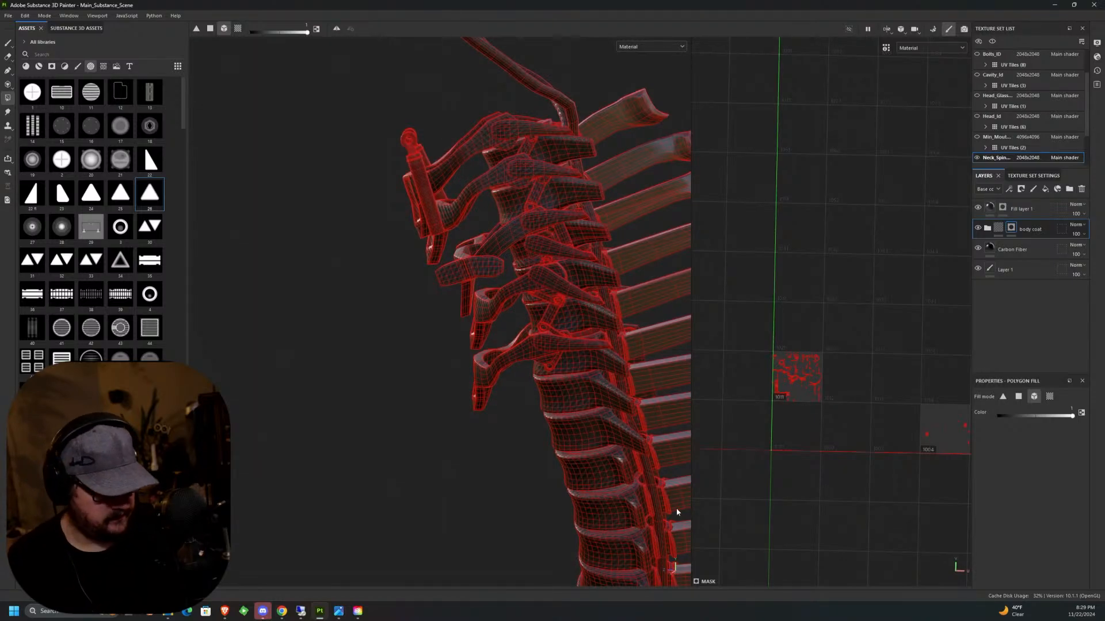
pyautogui.rightClick(1016, 230)
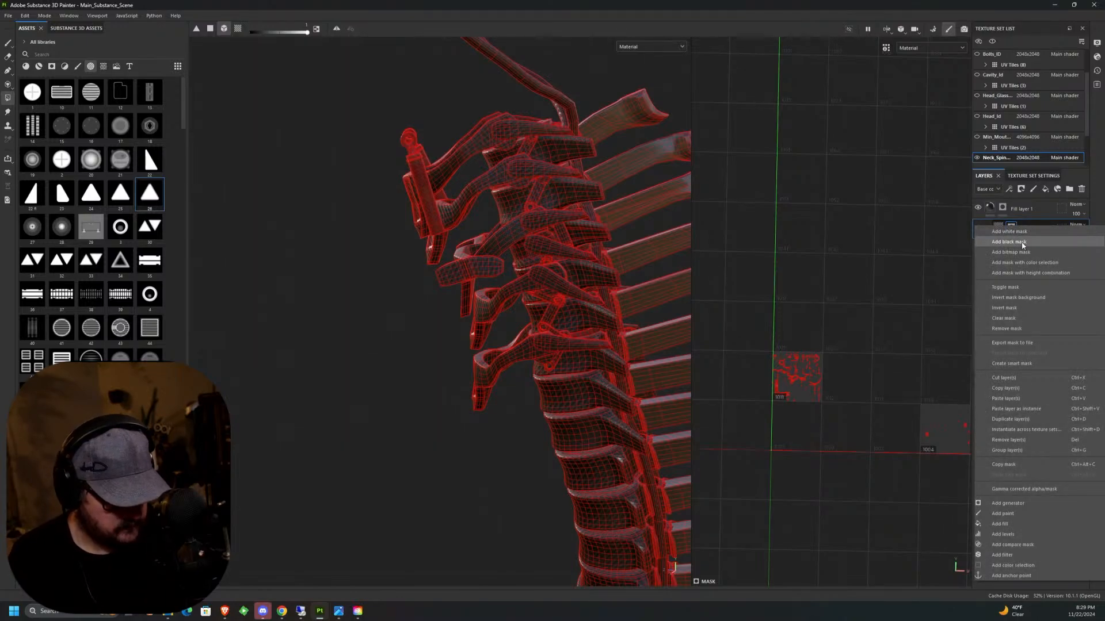
pyautogui.click(1021, 325)
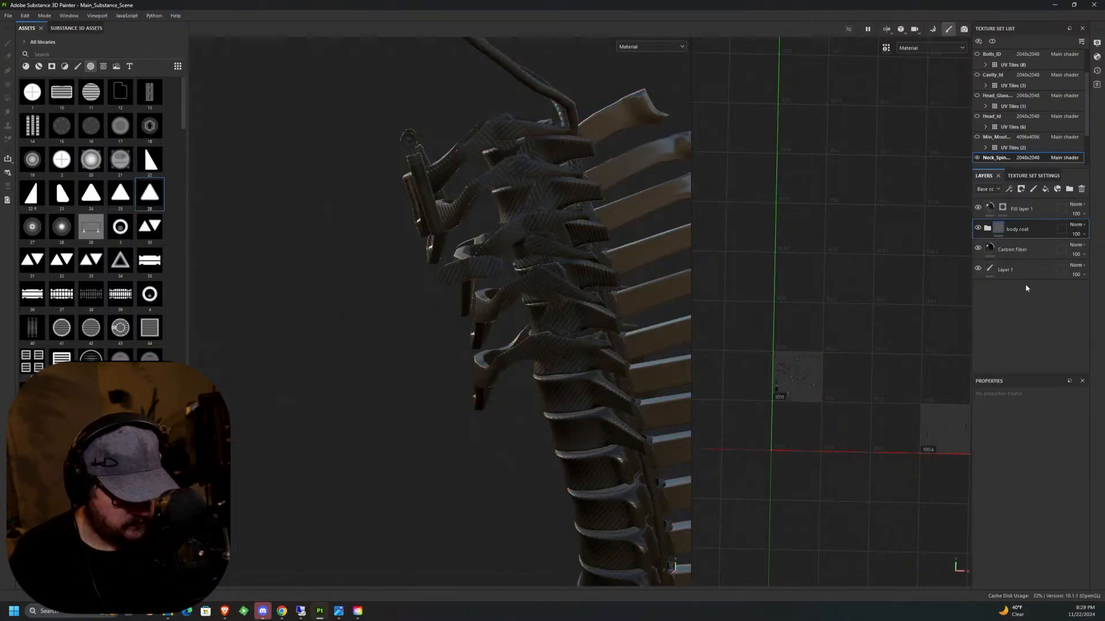
# Add a black mask to the body coat folder and inspect the coat on the vertebra arms from close up and the side.
pyautogui.rightClick(1014, 226)
pyautogui.click(1023, 252)
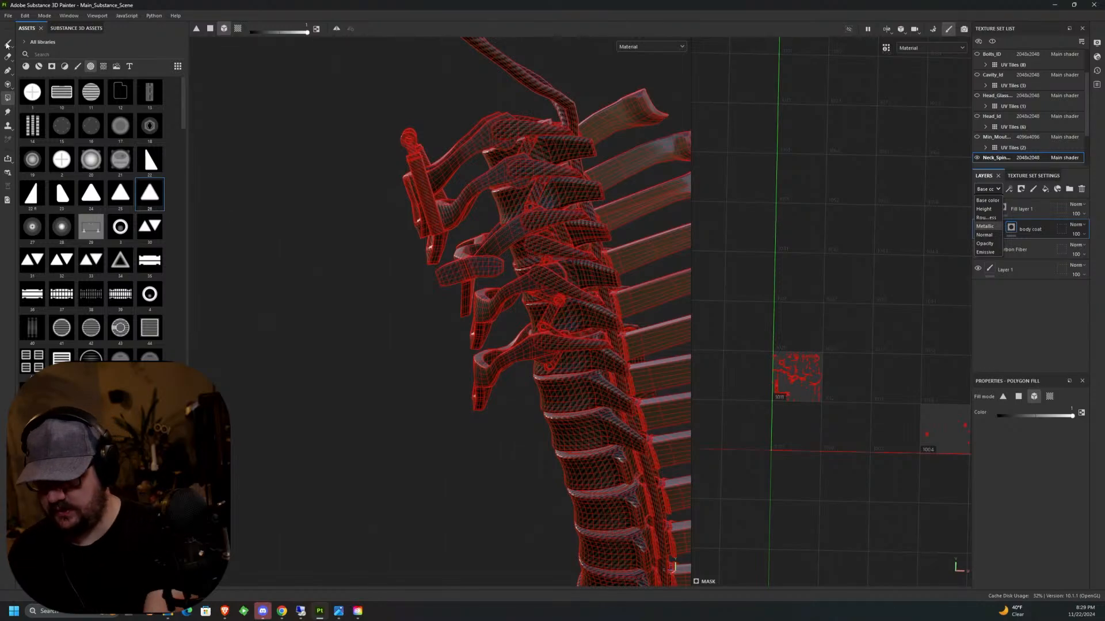
pyautogui.press('Escape')
pyautogui.press('1')
pyautogui.scroll(5, 509, 291)
pyautogui.scroll(3, 509, 291)
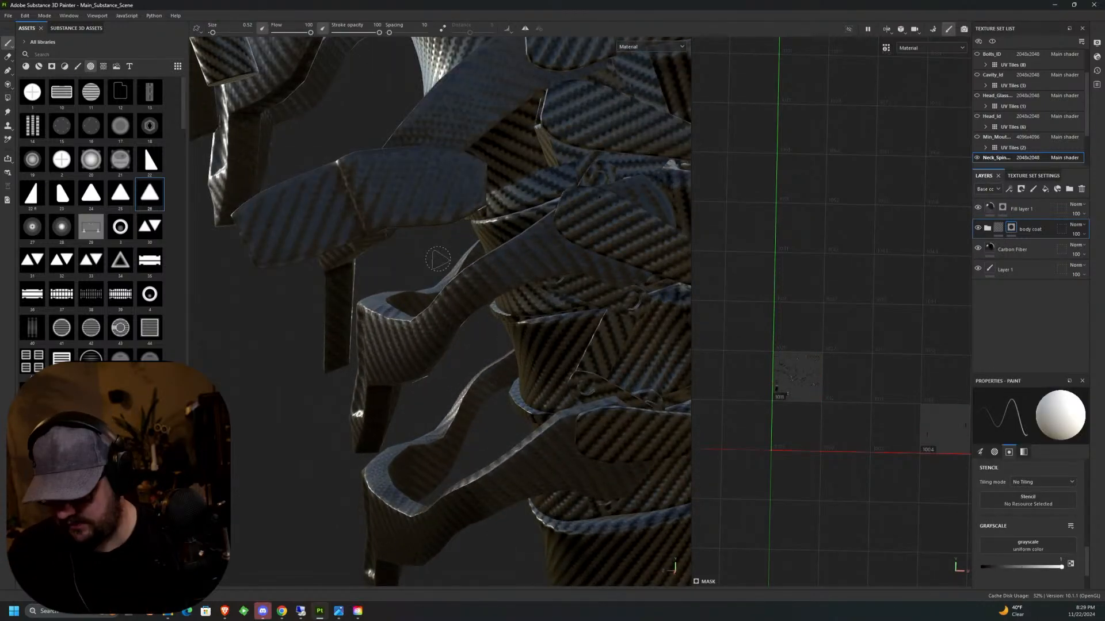
pyautogui.keyDown('alt'); pyautogui.moveTo(438, 260); pyautogui.dragTo(460, 358, button='middle'); pyautogui.keyUp('alt')
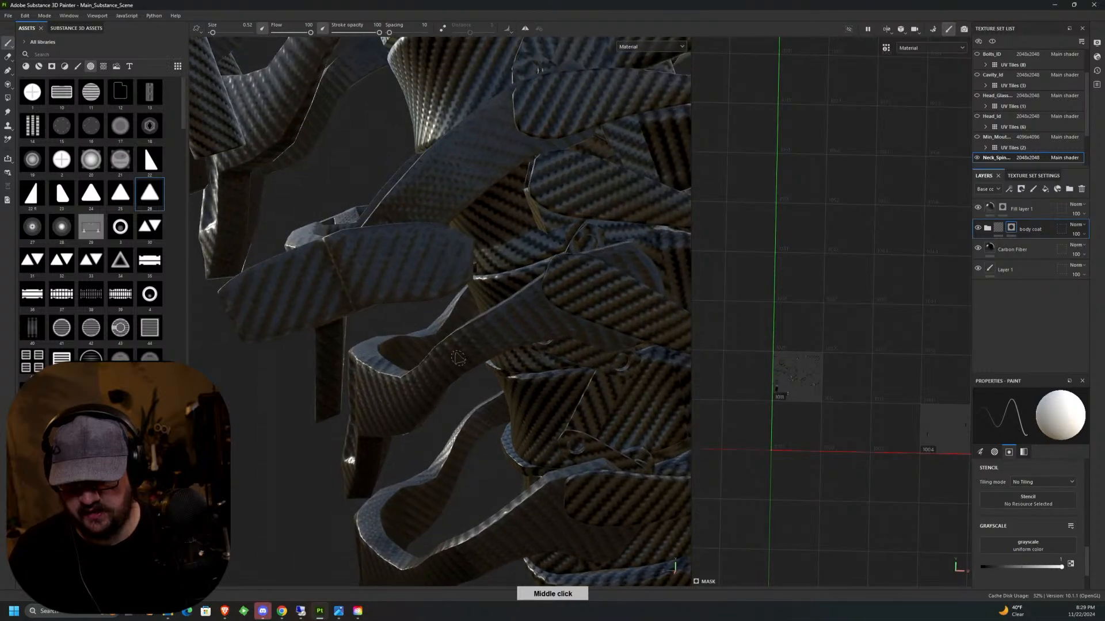
pyautogui.scroll(-5, 412, 194)
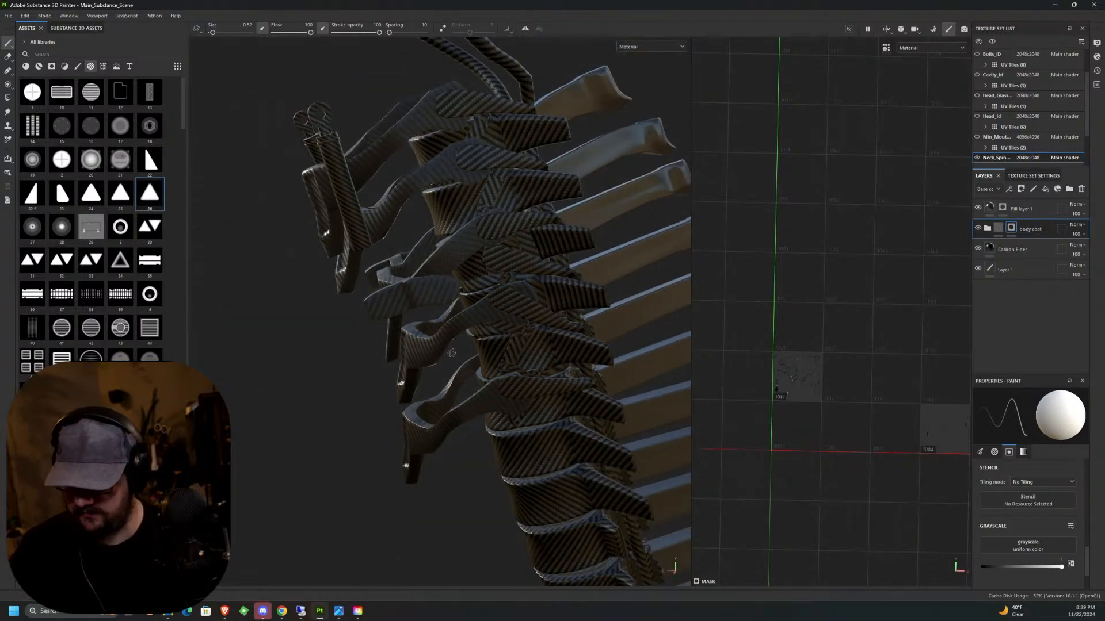
pyautogui.keyDown('alt'); pyautogui.moveTo(423, 265); pyautogui.dragTo(583, 324); pyautogui.keyUp('alt')
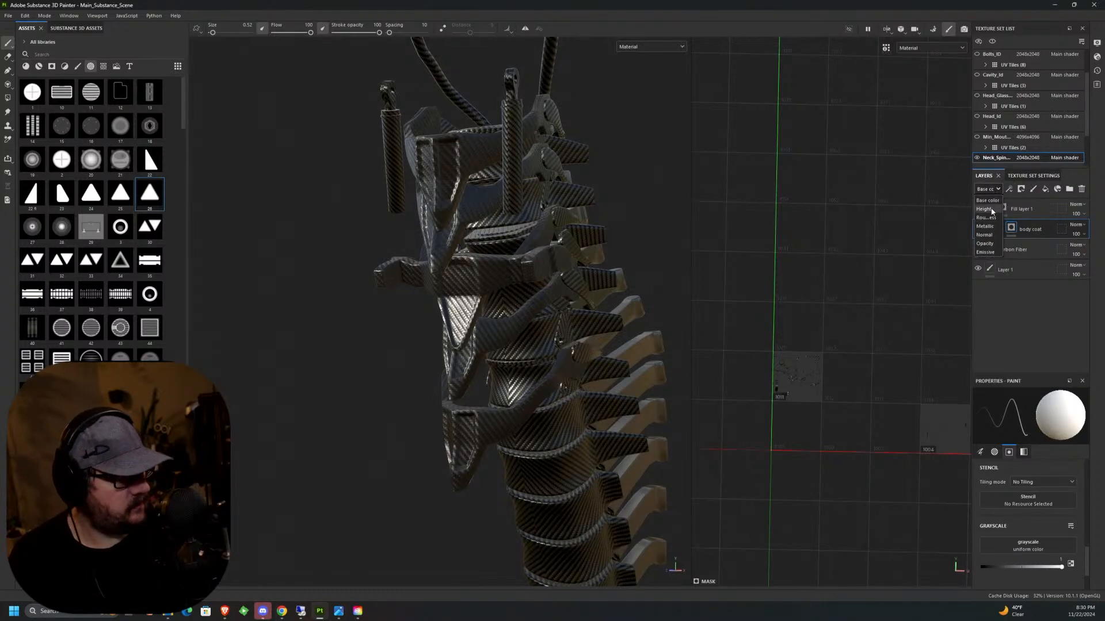
# Set the body coat folder's blending mode to Normal in the Height and Normal channels, and check the arms' surface.
pyautogui.click(991, 210)
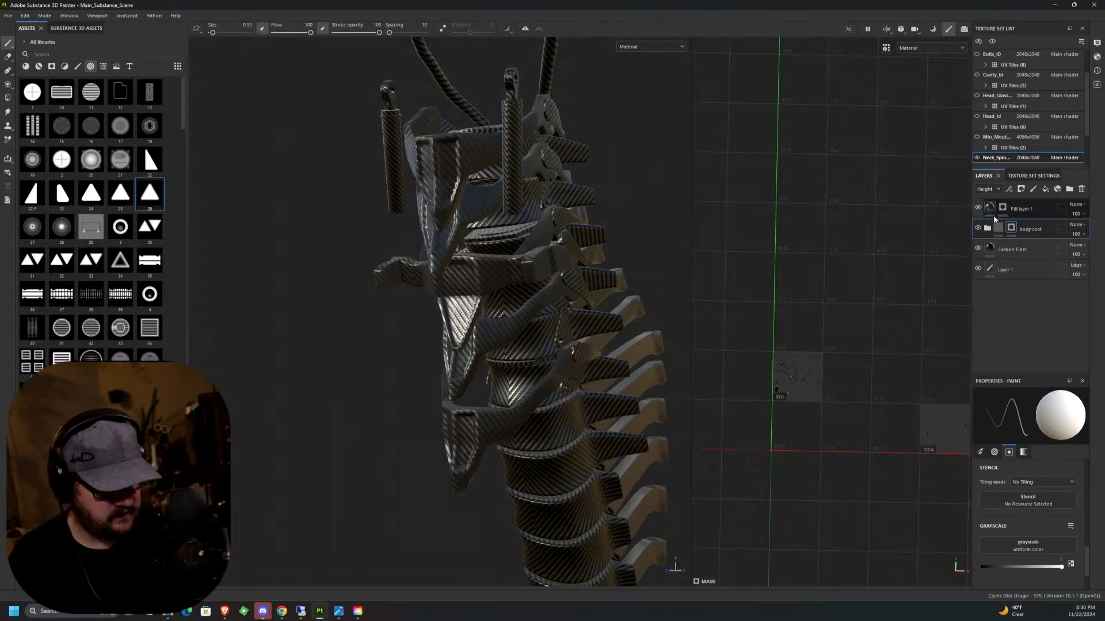
pyautogui.click(1082, 227)
pyautogui.click(1068, 234)
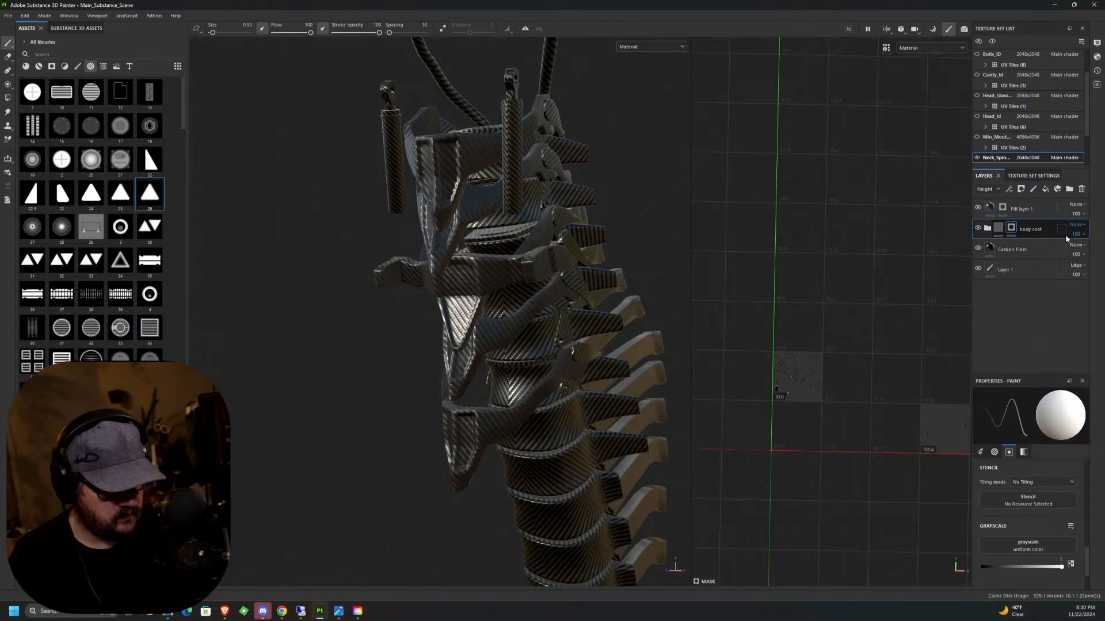
pyautogui.click(998, 189)
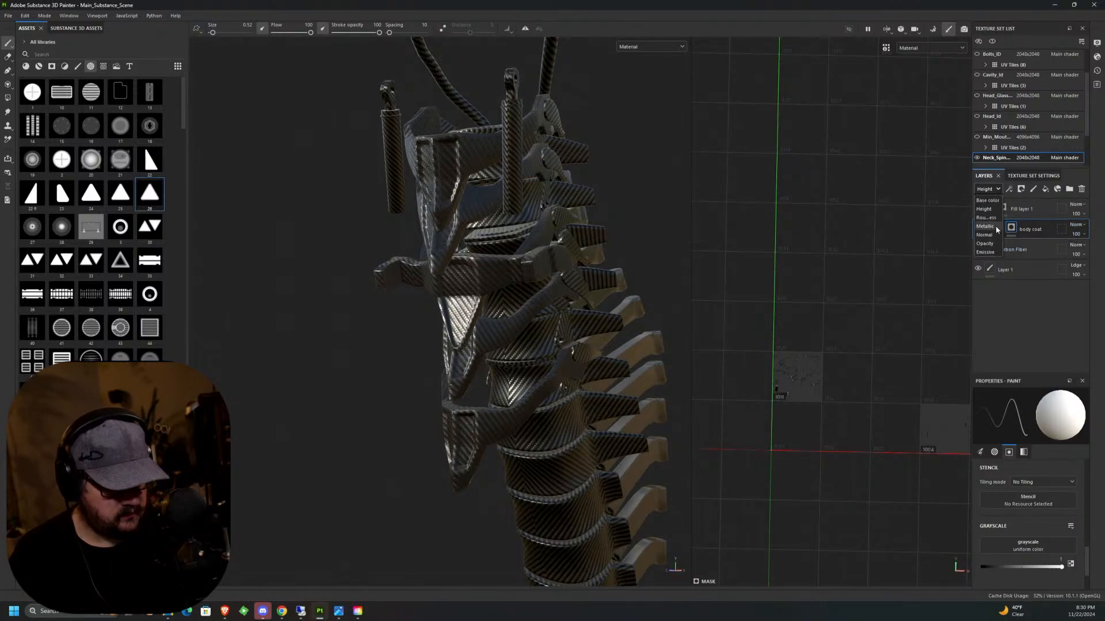
pyautogui.click(992, 236)
pyautogui.click(1069, 234)
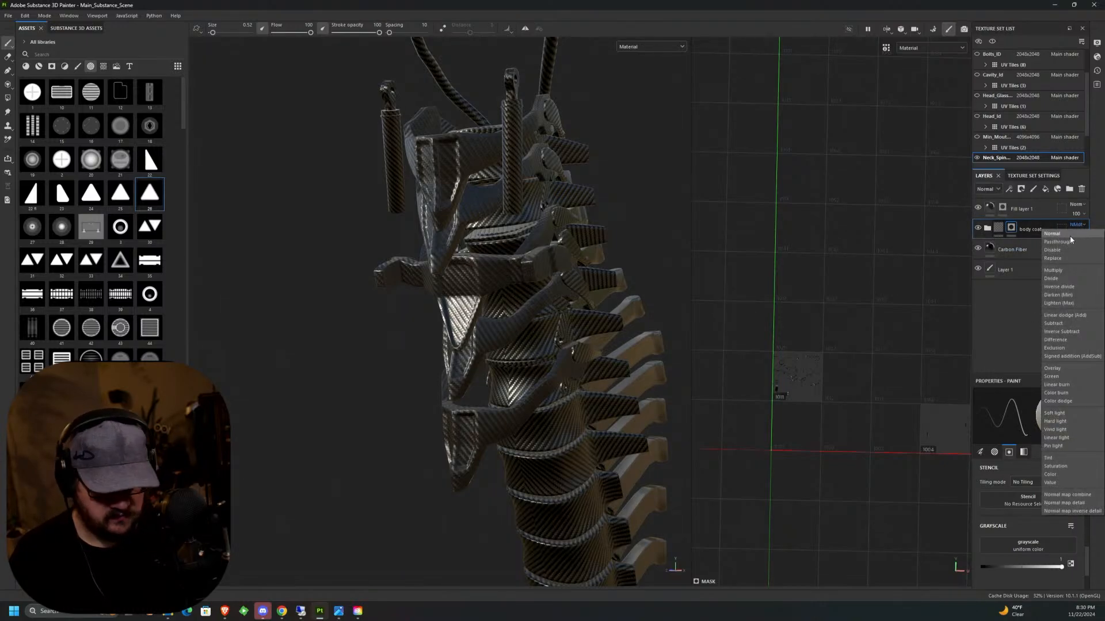
pyautogui.click(1069, 236)
pyautogui.keyDown('alt'); pyautogui.moveTo(437, 489); pyautogui.dragTo(363, 490); pyautogui.keyUp('alt')
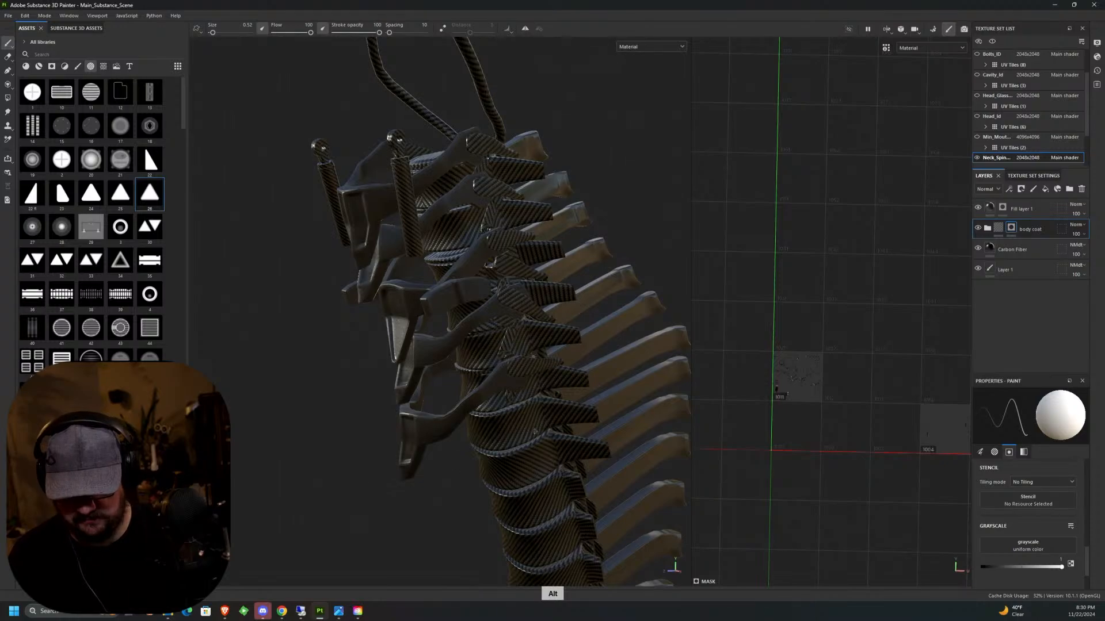
pyautogui.keyDown('alt'); pyautogui.moveTo(535, 432); pyautogui.dragTo(468, 319); pyautogui.keyUp('alt')
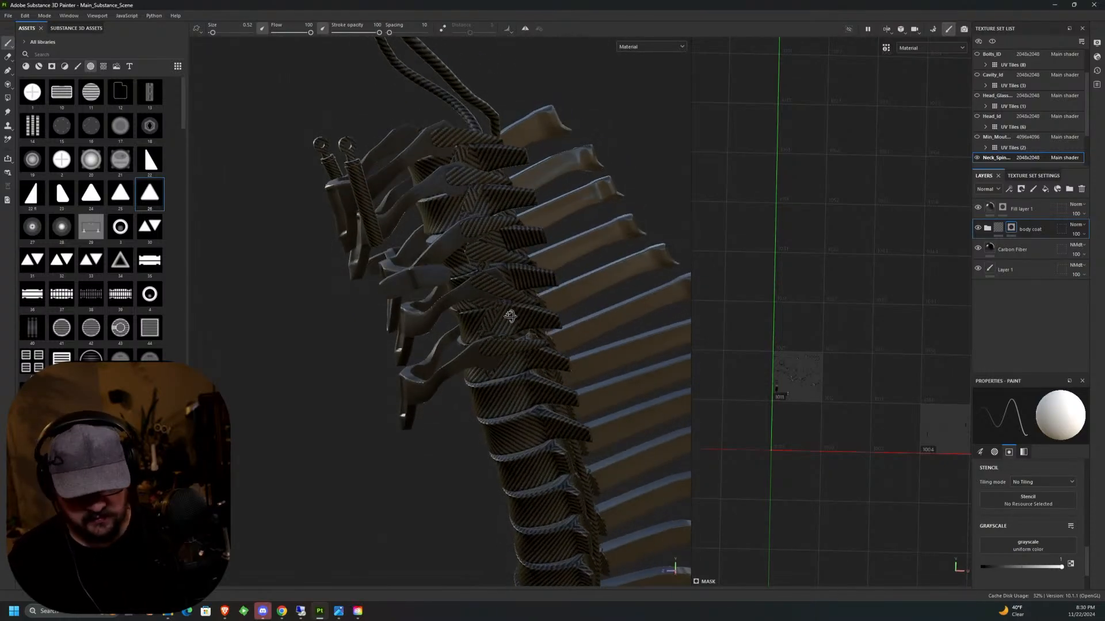
# Show the Bolts_ID texture set and examine the bolts along the neck spine from several angles.
pyautogui.click(976, 55)
pyautogui.moveTo(512, 368)
pyautogui.keyDown('alt'); pyautogui.mouseDown()
pyautogui.moveTo(457, 401)
pyautogui.moveTo(599, 355)
pyautogui.moveTo(509, 367)
pyautogui.mouseUp(); pyautogui.keyUp('alt')
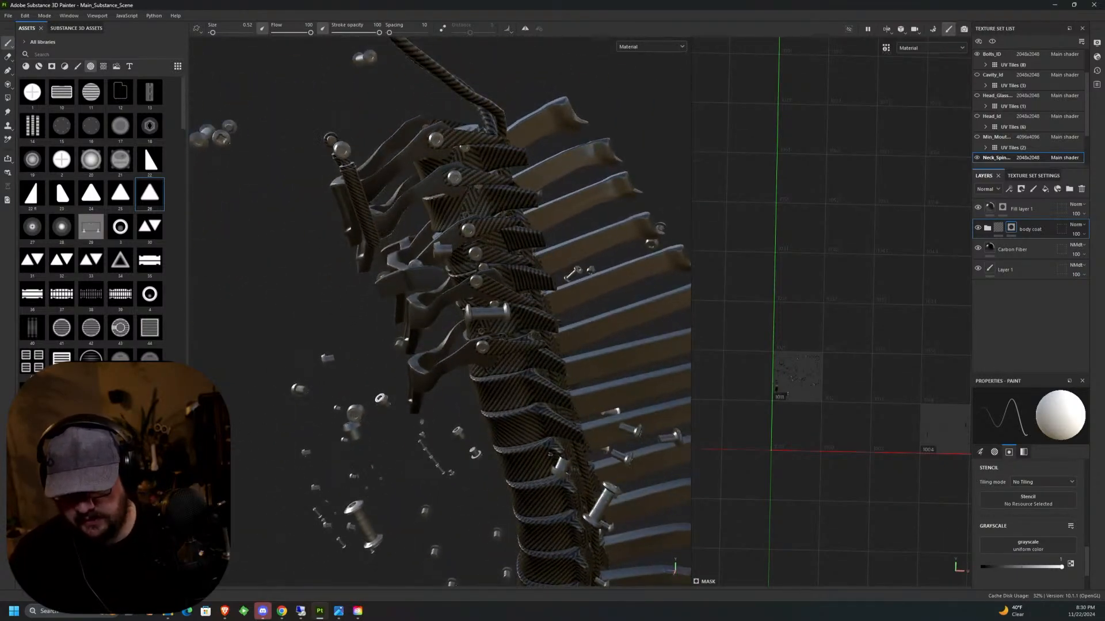
pyautogui.keyDown('alt'); pyautogui.moveTo(557, 296); pyautogui.dragTo(403, 338); pyautogui.keyUp('alt')
pyautogui.keyDown('alt'); pyautogui.moveTo(402, 338); pyautogui.dragTo(389, 415, button='middle'); pyautogui.keyUp('alt')
pyautogui.keyDown('alt'); pyautogui.moveTo(390, 415); pyautogui.dragTo(458, 384); pyautogui.keyUp('alt')
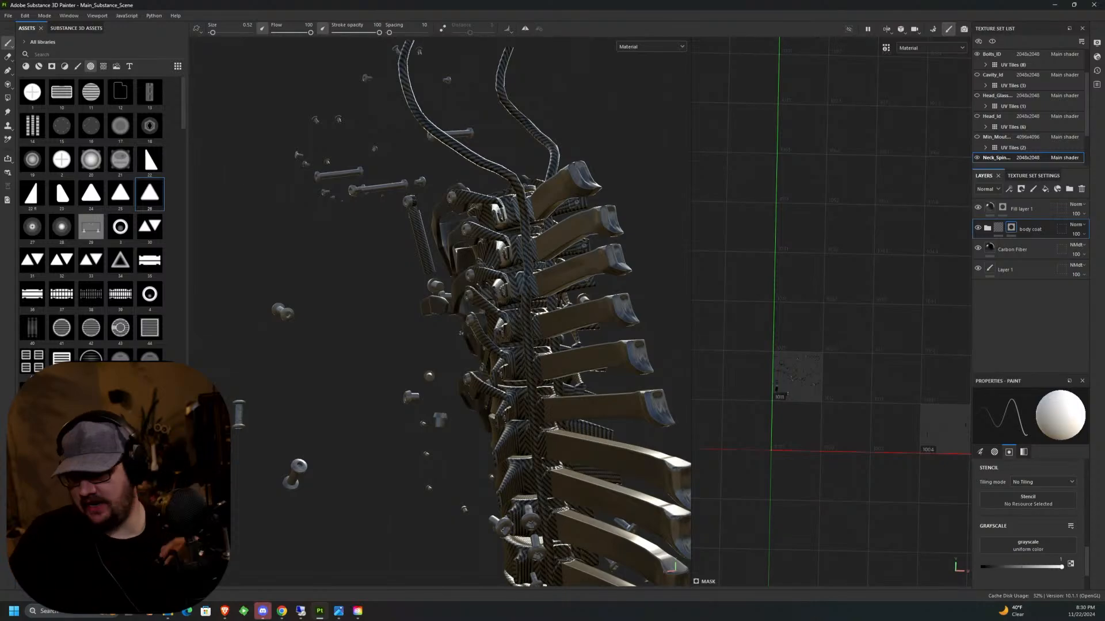
pyautogui.keyDown('alt'); pyautogui.moveTo(589, 374); pyautogui.dragTo(581, 136, button='middle'); pyautogui.keyUp('alt')
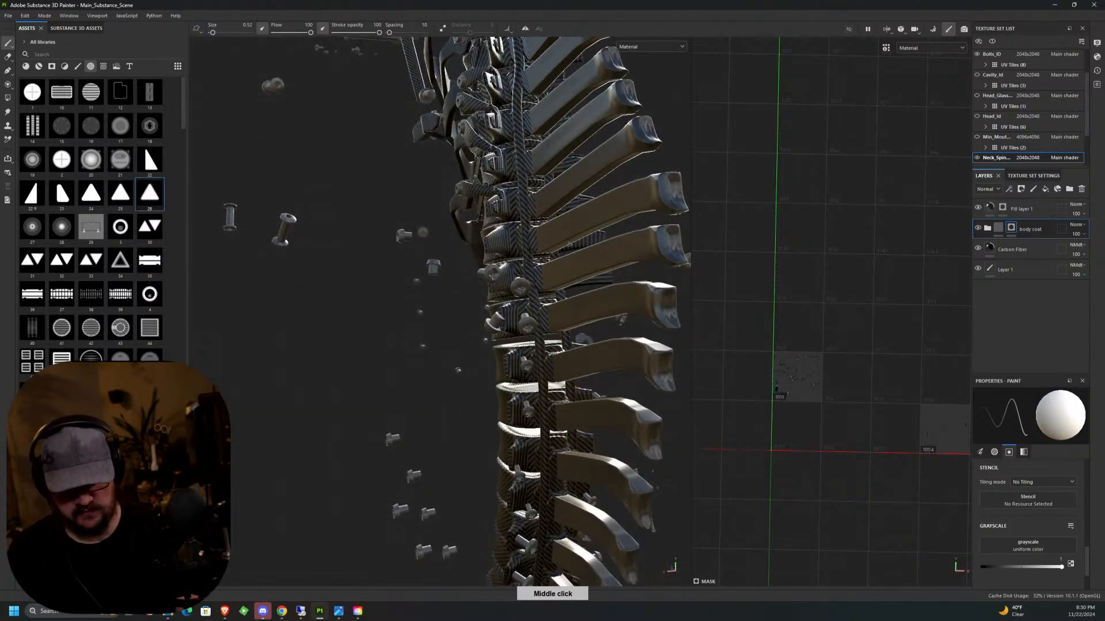
pyautogui.keyDown('alt'); pyautogui.moveTo(403, 299); pyautogui.dragTo(535, 288); pyautogui.keyUp('alt')
pyautogui.keyDown('alt'); pyautogui.moveTo(595, 268); pyautogui.dragTo(601, 314, button='middle'); pyautogui.keyUp('alt')
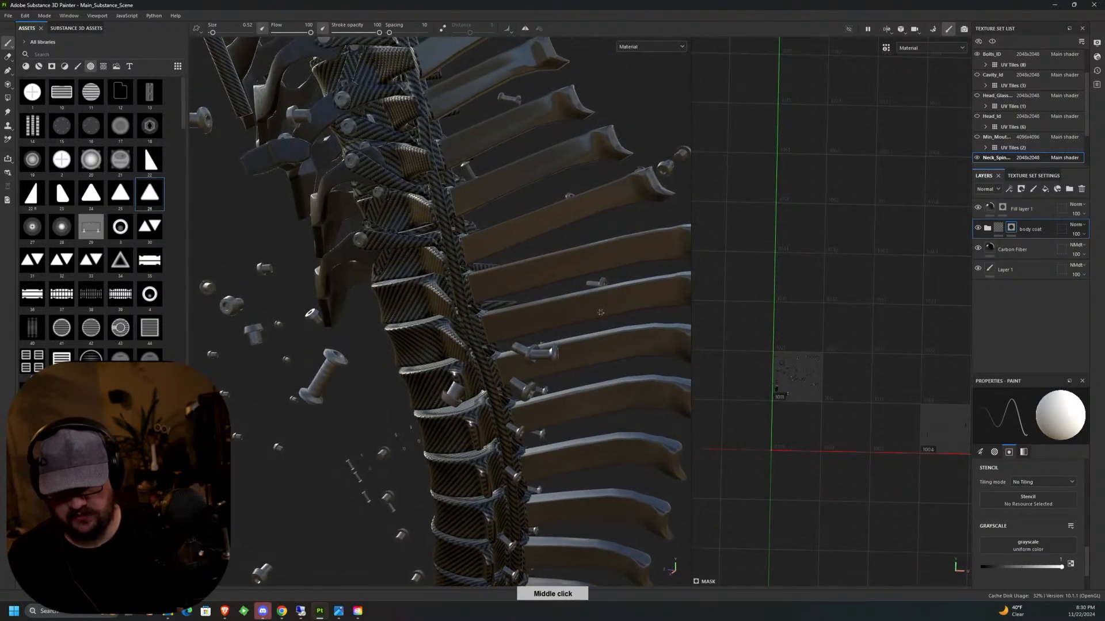
pyautogui.keyDown('alt'); pyautogui.moveTo(601, 314); pyautogui.dragTo(583, 323); pyautogui.keyUp('alt')
pyautogui.keyDown('alt'); pyautogui.moveTo(582, 323); pyautogui.dragTo(535, 106, button='middle'); pyautogui.keyUp('alt')
pyautogui.keyDown('alt'); pyautogui.moveTo(520, 320); pyautogui.dragTo(538, 300); pyautogui.keyUp('alt')
pyautogui.keyDown('alt'); pyautogui.moveTo(537, 300); pyautogui.dragTo(634, 529, button='middle'); pyautogui.keyUp('alt')
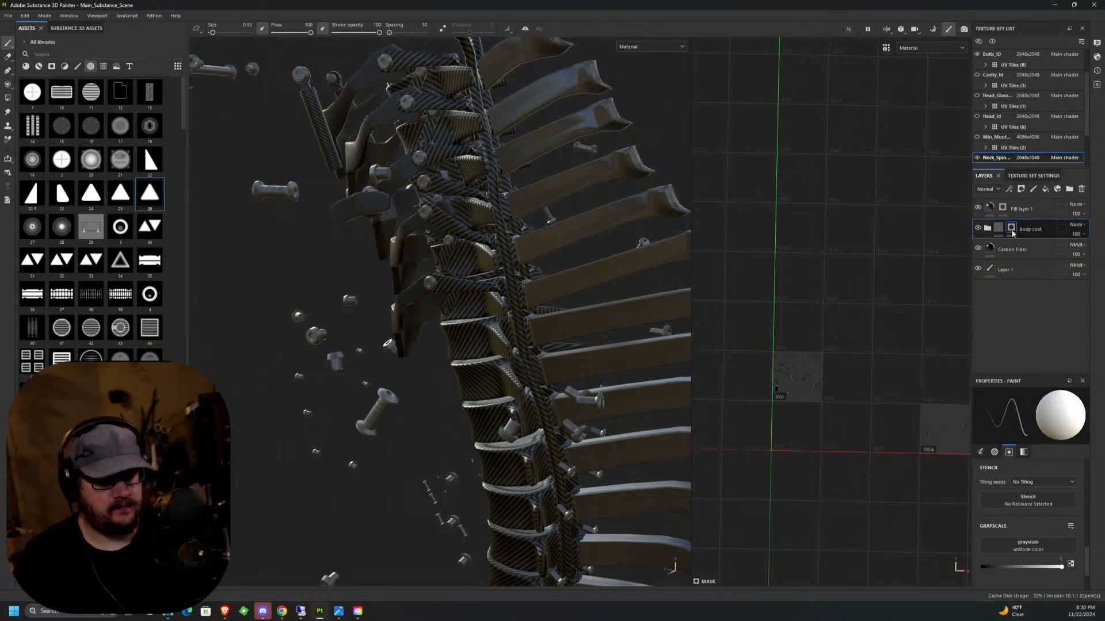
# Add a black mask to the Carbon Fiber layer to hide the weave across the neck spine.
pyautogui.click(1024, 248)
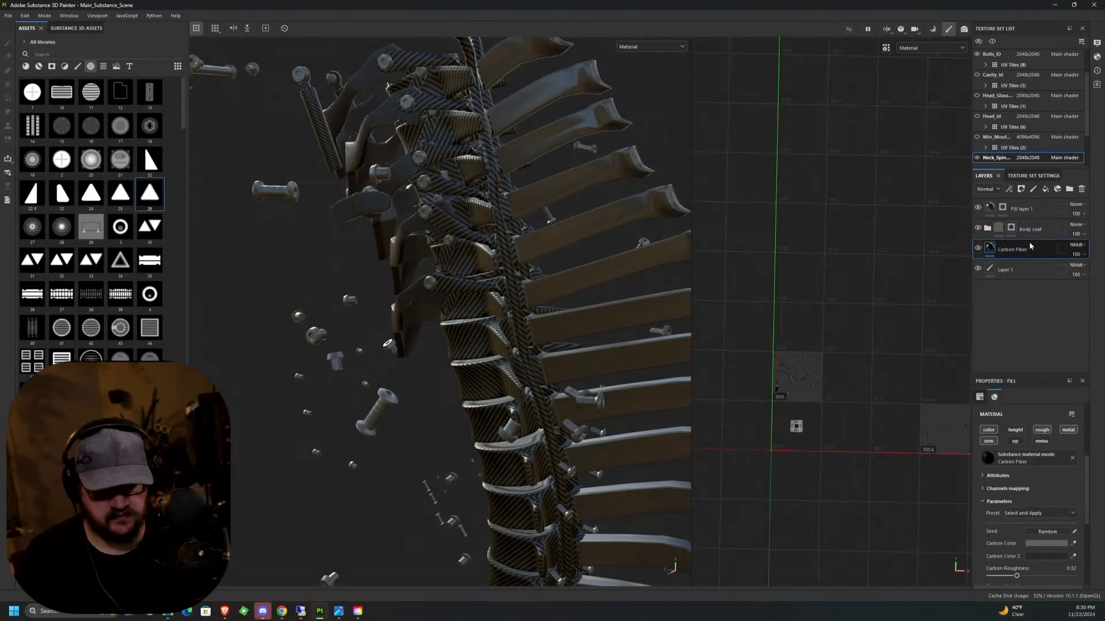
pyautogui.rightClick(1024, 249)
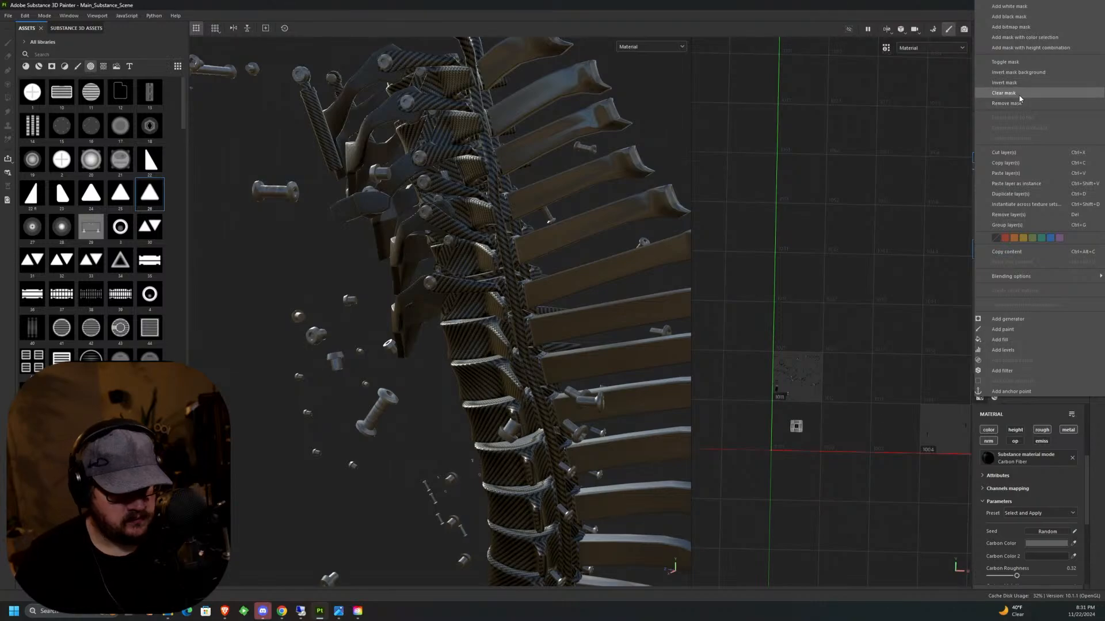
pyautogui.click(1029, 19)
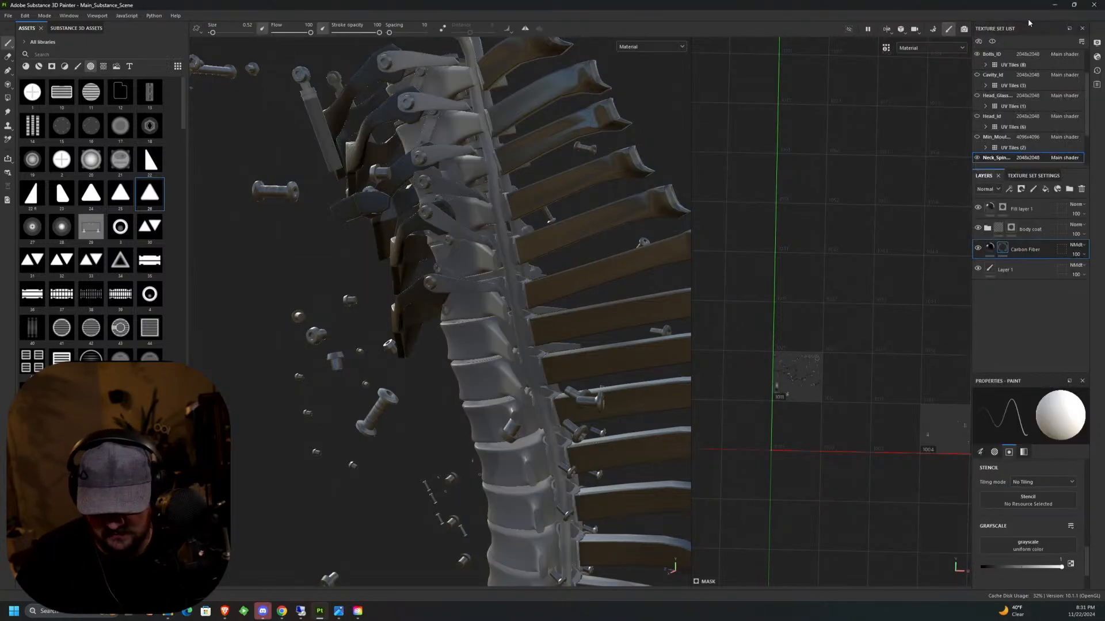
pyautogui.keyDown('alt'); pyautogui.moveTo(602, 386); pyautogui.dragTo(550, 367); pyautogui.keyUp('alt')
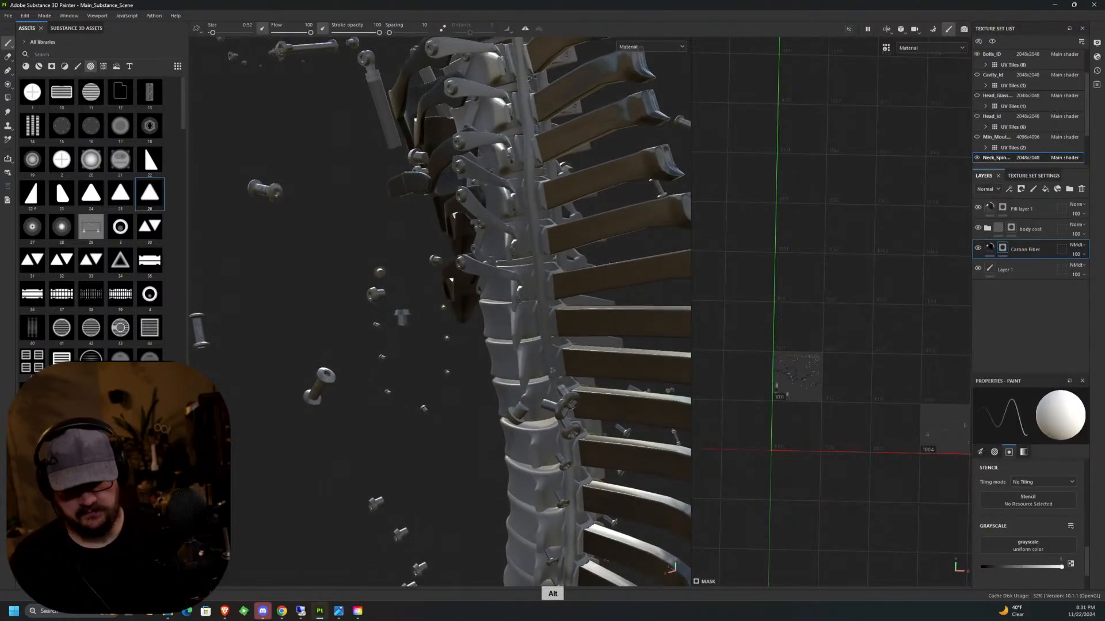
pyautogui.keyDown('alt'); pyautogui.moveTo(550, 367); pyautogui.dragTo(530, 446, button='middle'); pyautogui.keyUp('alt')
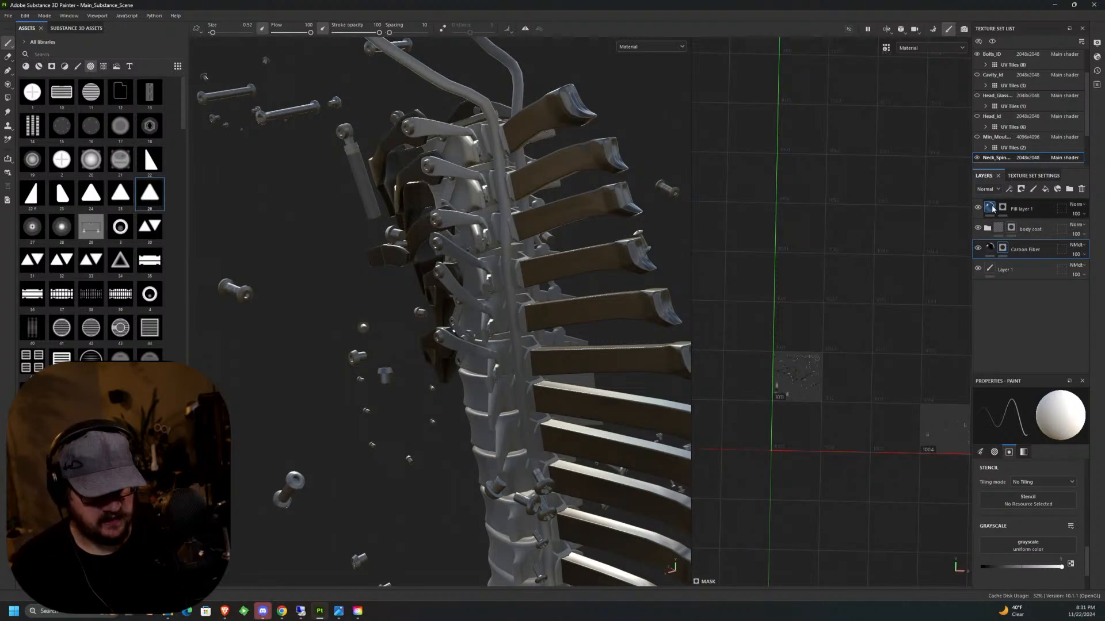
# Remove Fill layer 1's mask so the fill covers the whole spine, and move the layer directly beneath the body coat folder.
pyautogui.click(978, 208)
pyautogui.click(978, 208)
pyautogui.click(1003, 208)
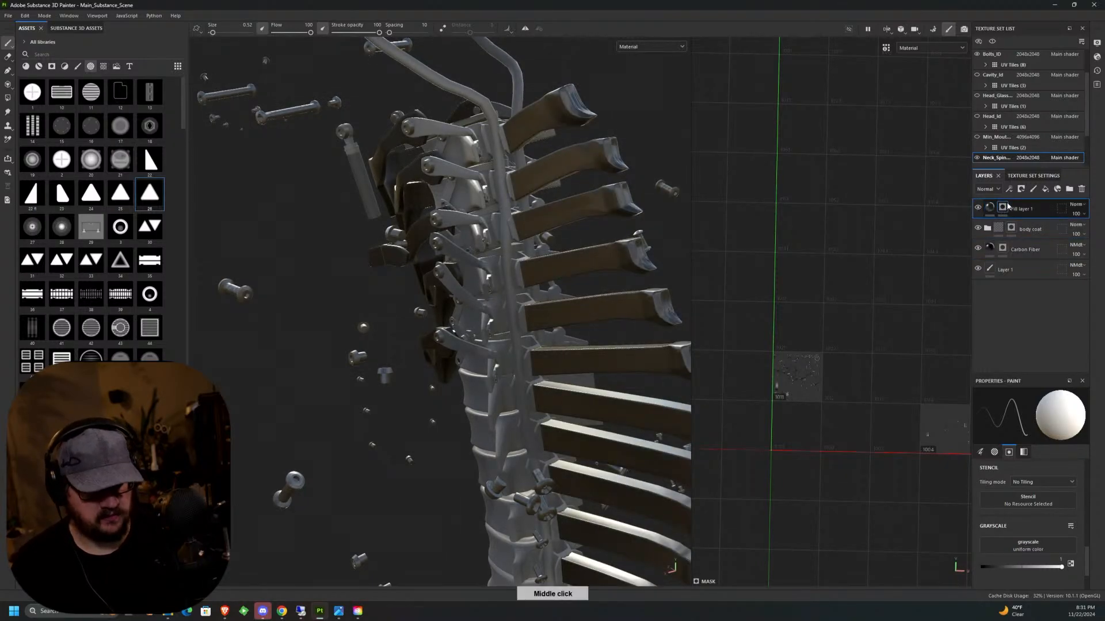
pyautogui.rightClick(1004, 208)
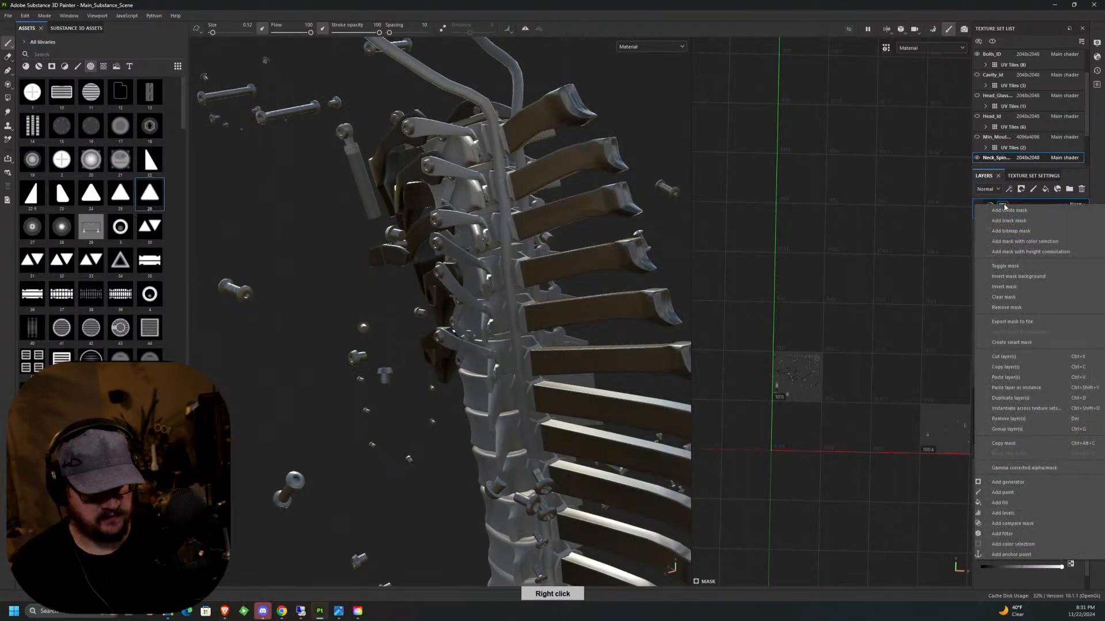
pyautogui.click(1012, 307)
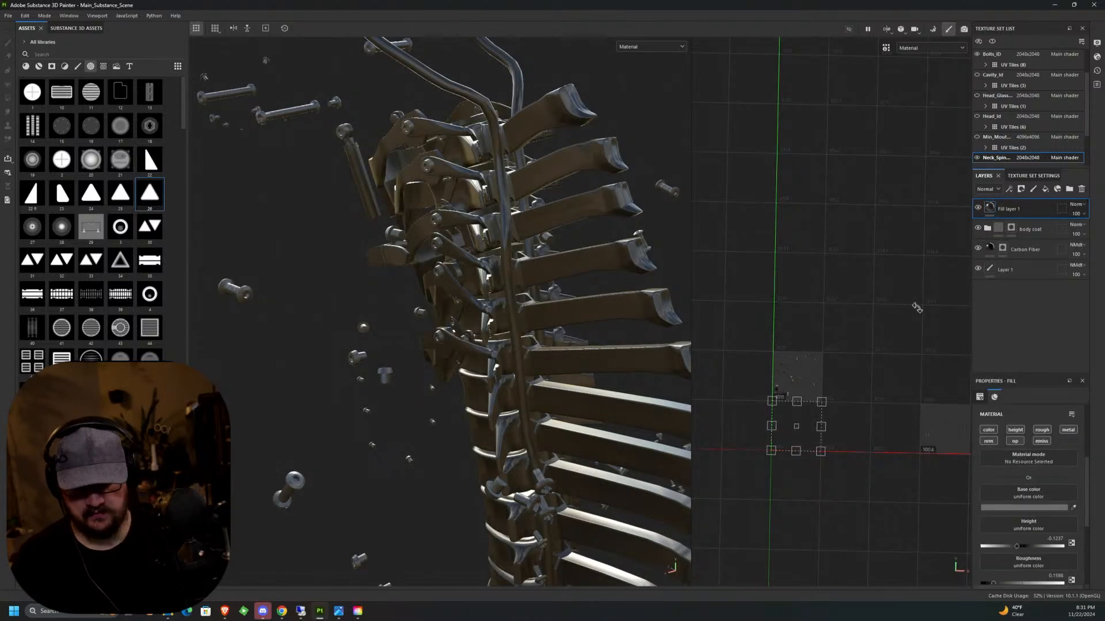
pyautogui.keyDown('alt'); pyautogui.moveTo(549, 341); pyautogui.dragTo(636, 345); pyautogui.keyUp('alt')
pyautogui.moveTo(1007, 208); pyautogui.dragTo(1034, 234)
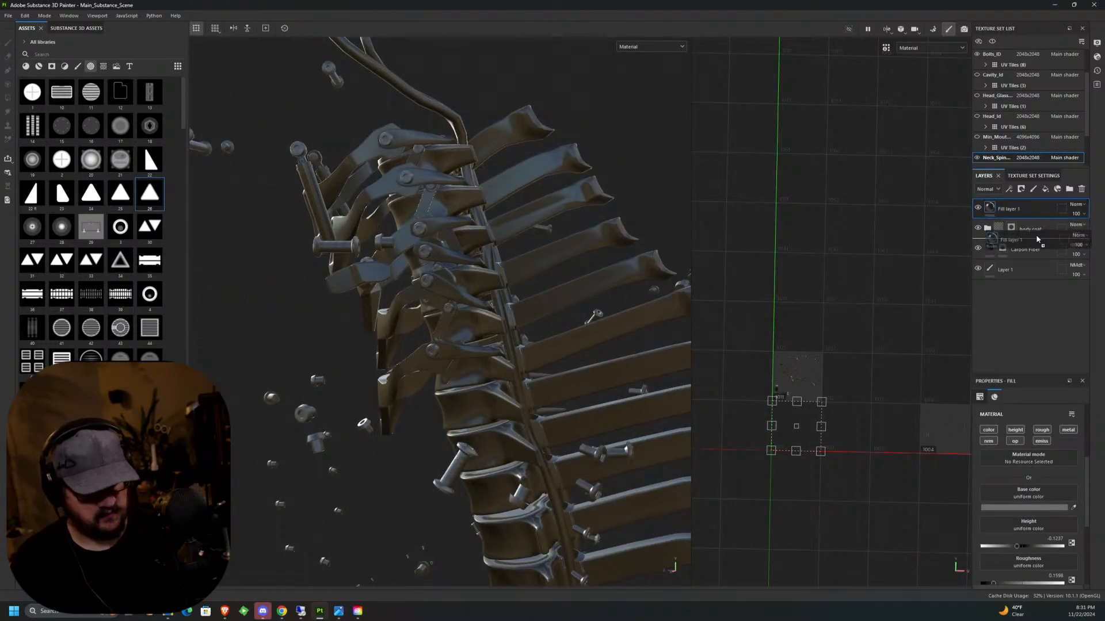
pyautogui.keyDown('alt'); pyautogui.moveTo(535, 345); pyautogui.dragTo(664, 430); pyautogui.keyUp('alt')
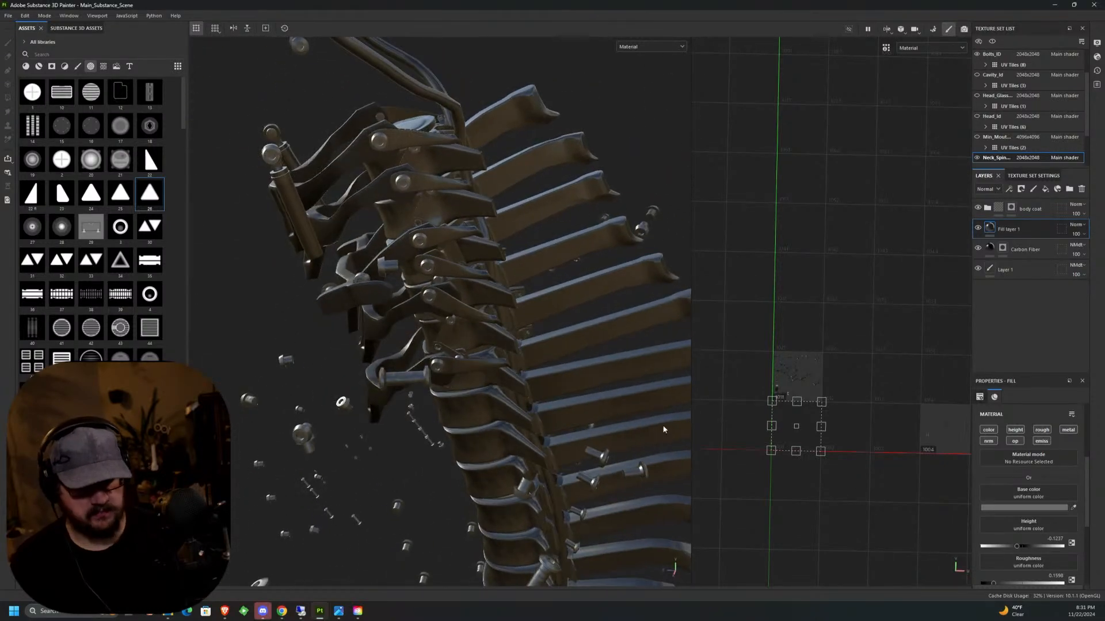
# Polygon-fill the topmost bolted side plates in the Carbon Fiber mask and move that layer above the body coat folder.
pyautogui.click(1003, 248)
pyautogui.keyDown('alt'); pyautogui.moveTo(506, 172); pyautogui.dragTo(512, 141); pyautogui.keyUp('alt')
pyautogui.keyDown('alt'); pyautogui.moveTo(512, 141); pyautogui.dragTo(626, 286, button='middle'); pyautogui.keyUp('alt')
pyautogui.scroll(6, 547, 273)
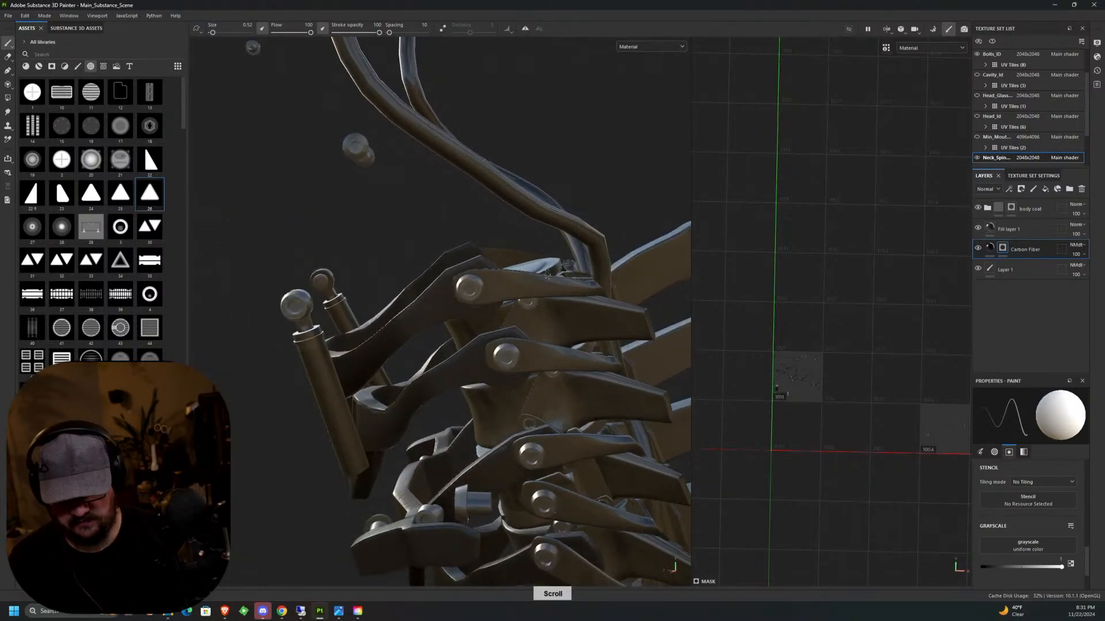
pyautogui.click(8, 98)
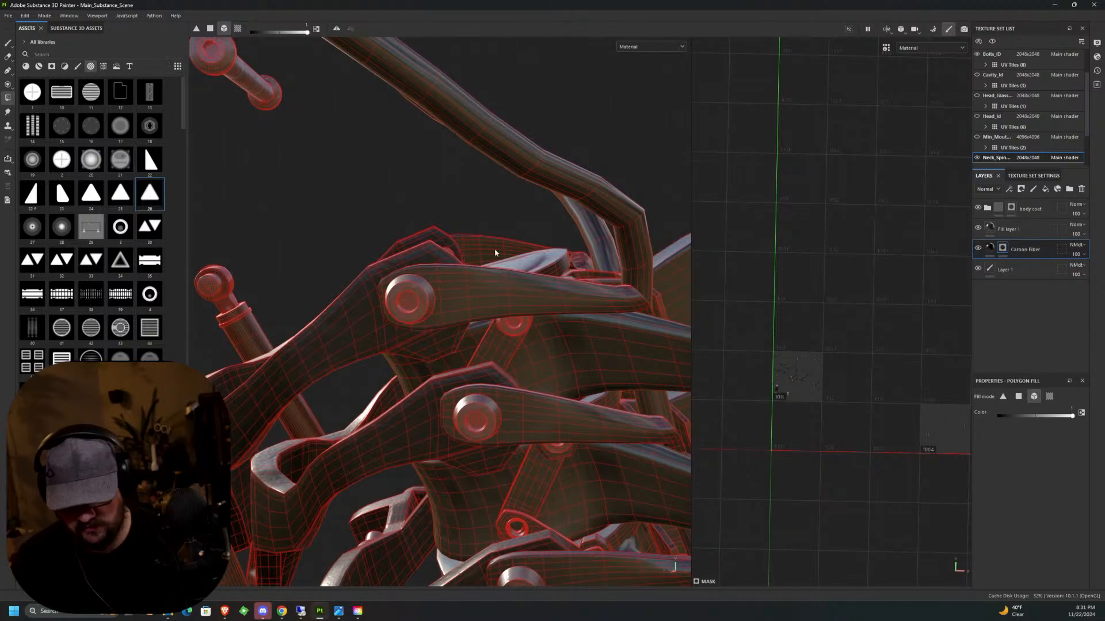
pyautogui.keyDown('alt'); pyautogui.moveTo(486, 229); pyautogui.dragTo(485, 225); pyautogui.keyUp('alt')
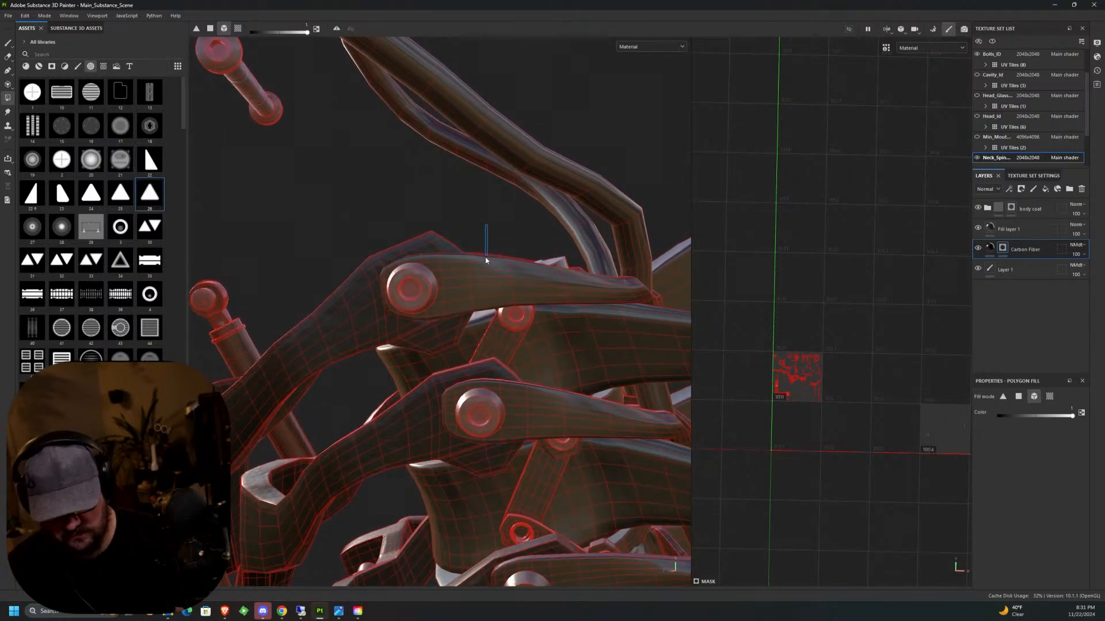
pyautogui.click(1002, 416)
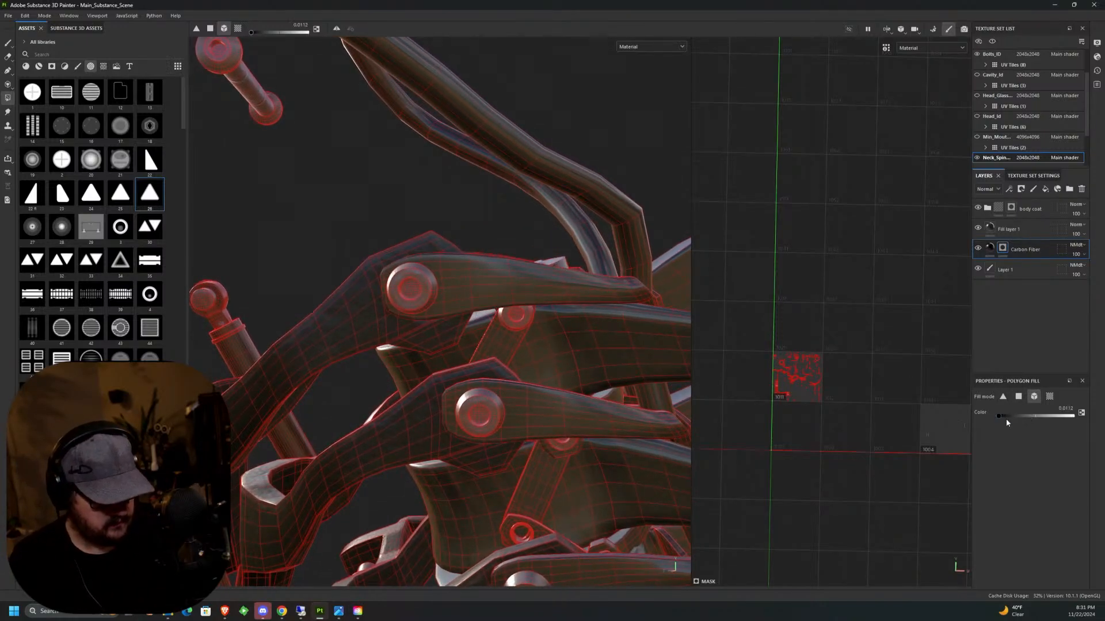
pyautogui.keyDown('alt'); pyautogui.moveTo(638, 368); pyautogui.dragTo(593, 413); pyautogui.keyUp('alt')
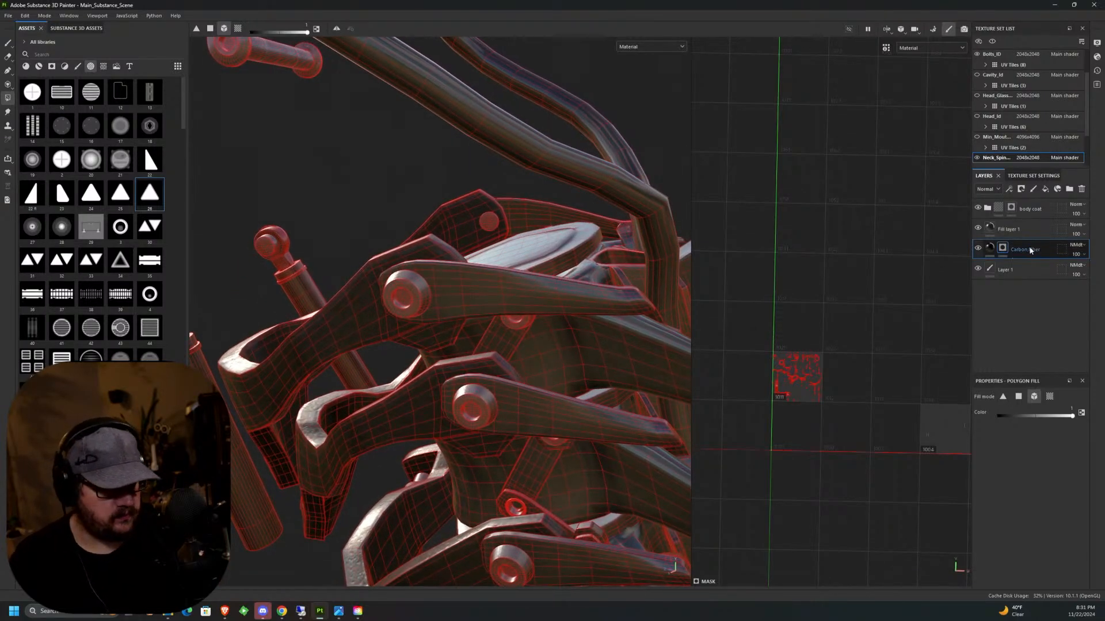
pyautogui.moveTo(1025, 249); pyautogui.dragTo(1028, 215)
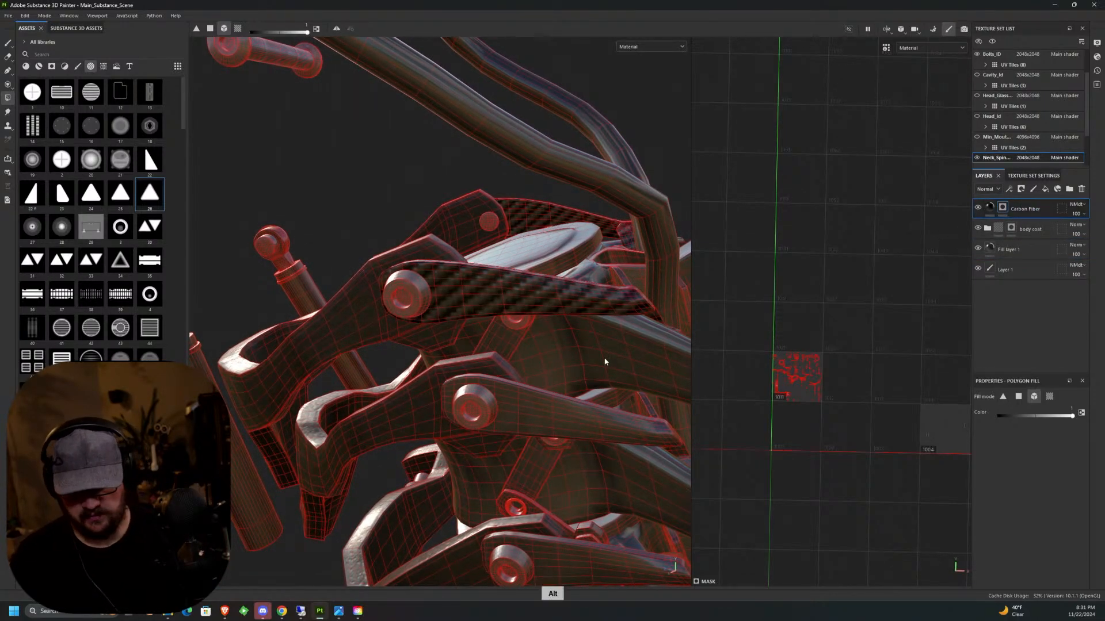
# Reveal carbon fiber on the remaining bolted side plates down both sides of the neck by filling them in the layer's mask.
pyautogui.moveTo(604, 365); pyautogui.dragTo(609, 277, button='middle')
pyautogui.moveTo(551, 322); pyautogui.dragTo(477, 224, button='middle')
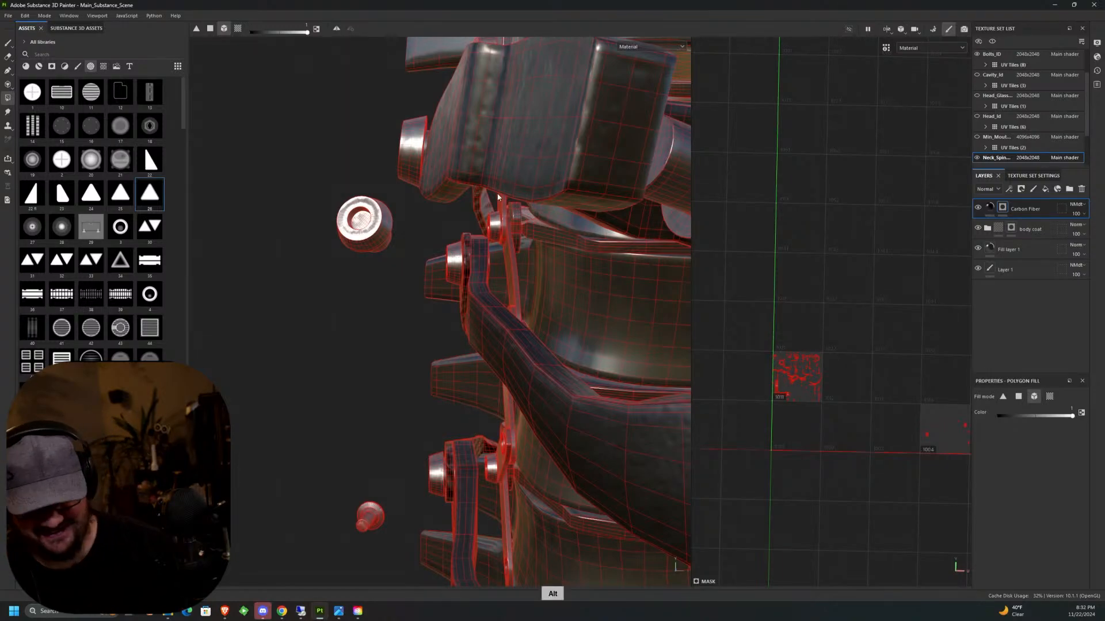
pyautogui.keyDown('alt'); pyautogui.moveTo(498, 197); pyautogui.dragTo(488, 360, button='middle'); pyautogui.keyUp('alt')
pyautogui.keyDown('alt'); pyautogui.moveTo(484, 296); pyautogui.dragTo(435, 176); pyautogui.keyUp('alt')
pyautogui.keyDown('alt'); pyautogui.moveTo(430, 207); pyautogui.dragTo(493, 334, button='middle'); pyautogui.keyUp('alt')
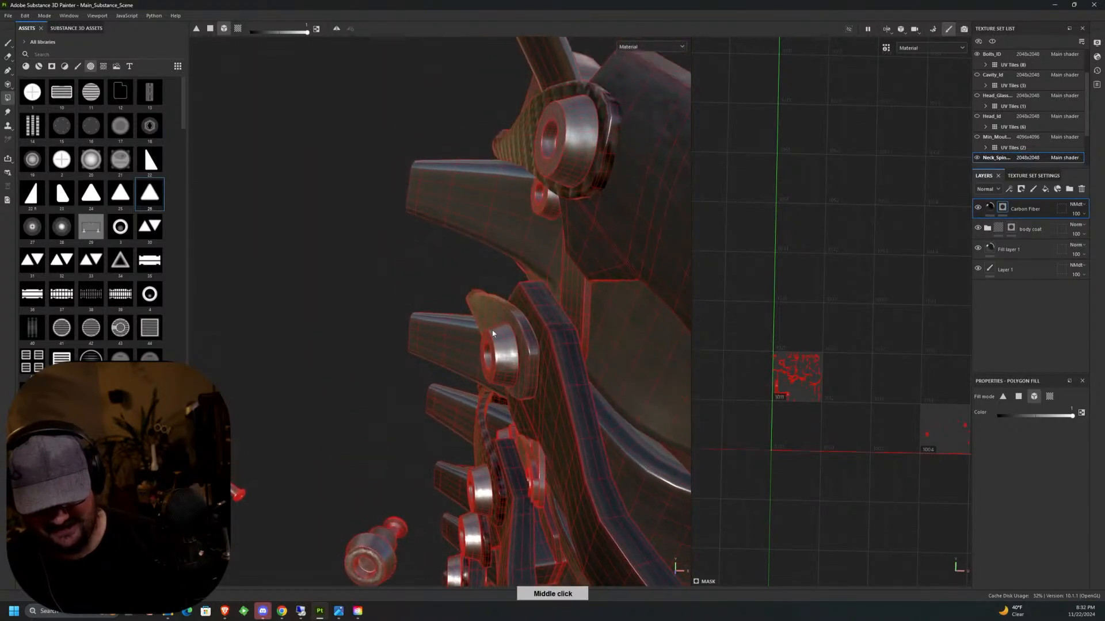
pyautogui.keyDown('alt'); pyautogui.moveTo(482, 230); pyautogui.dragTo(543, 314); pyautogui.keyUp('alt')
pyautogui.scroll(-4, 543, 318)
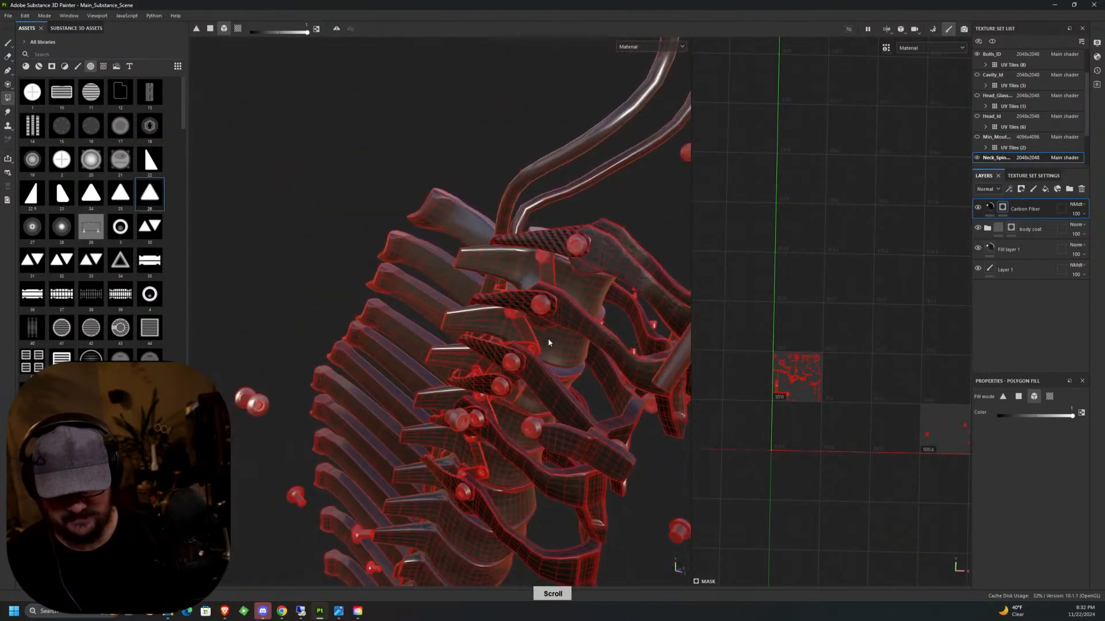
# Examine the carbon fiber plates along both sides of the neck spine from several angles.
pyautogui.click(8, 45)
pyautogui.keyDown('alt'); pyautogui.moveTo(588, 389); pyautogui.dragTo(585, 216, button='middle'); pyautogui.keyUp('alt')
pyautogui.keyDown('alt'); pyautogui.moveTo(585, 216); pyautogui.dragTo(426, 345); pyautogui.keyUp('alt')
pyautogui.moveTo(557, 278); pyautogui.dragTo(530, 465, button='middle')
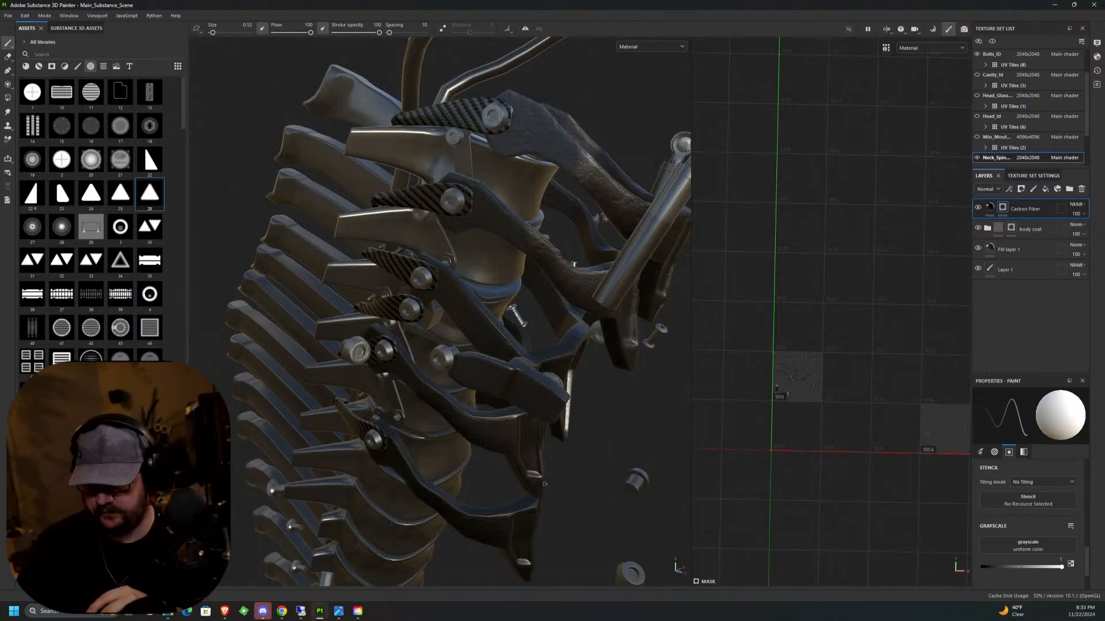
pyautogui.keyDown('alt'); pyautogui.moveTo(497, 286); pyautogui.dragTo(528, 273); pyautogui.keyUp('alt')
pyautogui.keyDown('alt'); pyautogui.moveTo(528, 273); pyautogui.dragTo(535, 328, button='middle'); pyautogui.keyUp('alt')
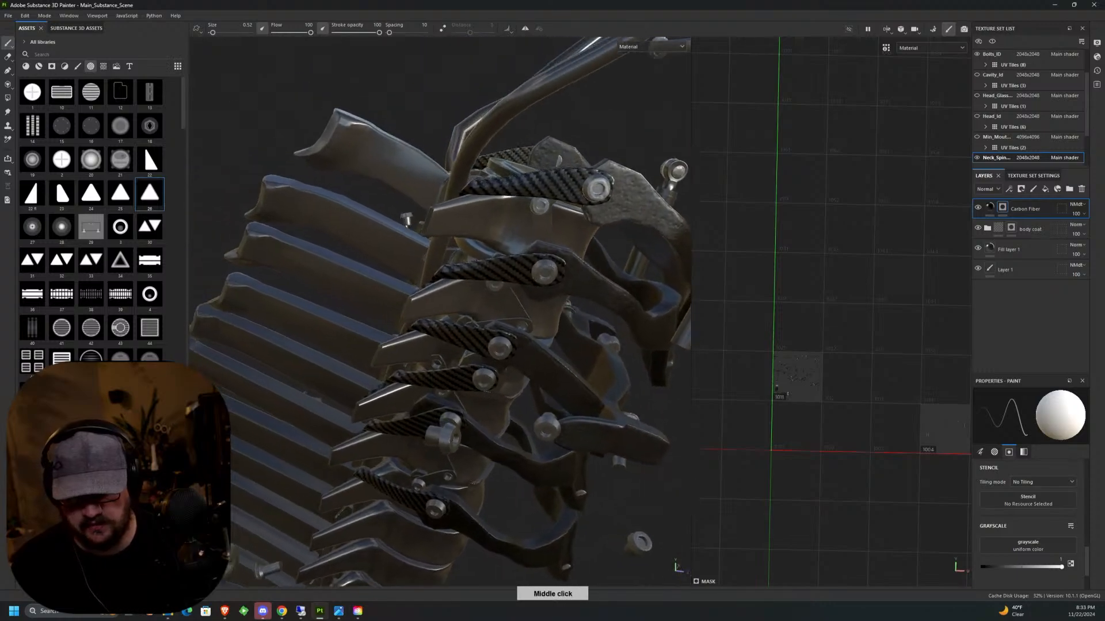
pyautogui.keyDown('alt'); pyautogui.moveTo(535, 328); pyautogui.dragTo(622, 372); pyautogui.keyUp('alt')
pyautogui.keyDown('alt'); pyautogui.moveTo(621, 371); pyautogui.dragTo(485, 321, button='middle'); pyautogui.keyUp('alt')
pyautogui.keyDown('alt'); pyautogui.moveTo(484, 321); pyautogui.dragTo(567, 253); pyautogui.keyUp('alt')
pyautogui.keyDown('alt'); pyautogui.moveTo(567, 254); pyautogui.dragTo(584, 314, button='middle'); pyautogui.keyUp('alt')
pyautogui.keyDown('alt'); pyautogui.moveTo(584, 314); pyautogui.dragTo(647, 272); pyautogui.keyUp('alt')
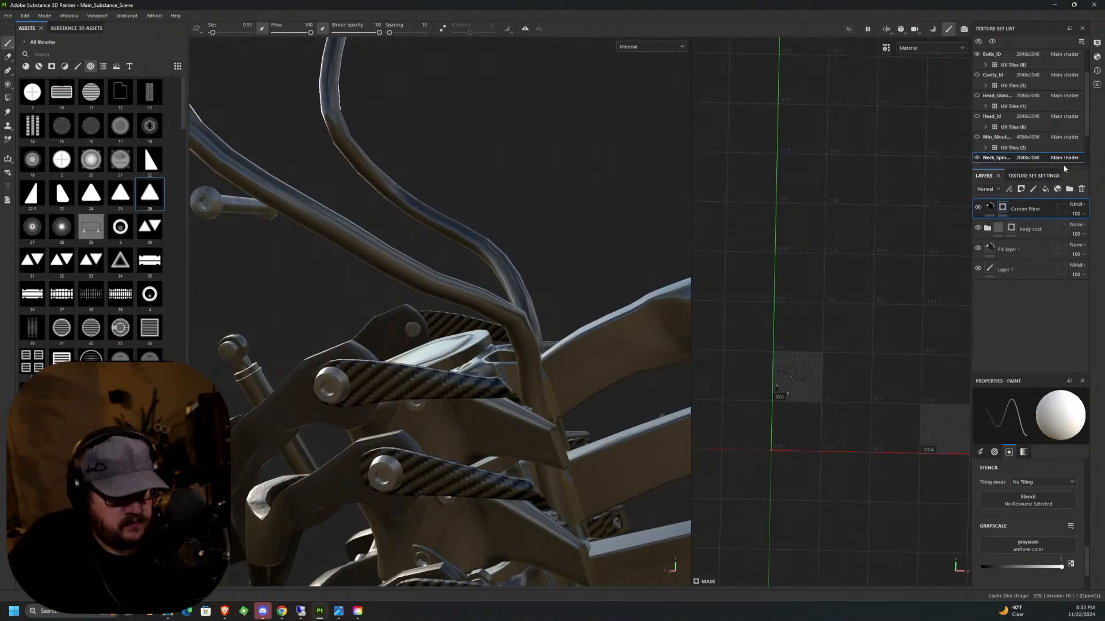
# Add a new fill layer above the Carbon Fiber layer and name it pipes.
pyautogui.click(1045, 188)
pyautogui.doubleClick(1010, 209)
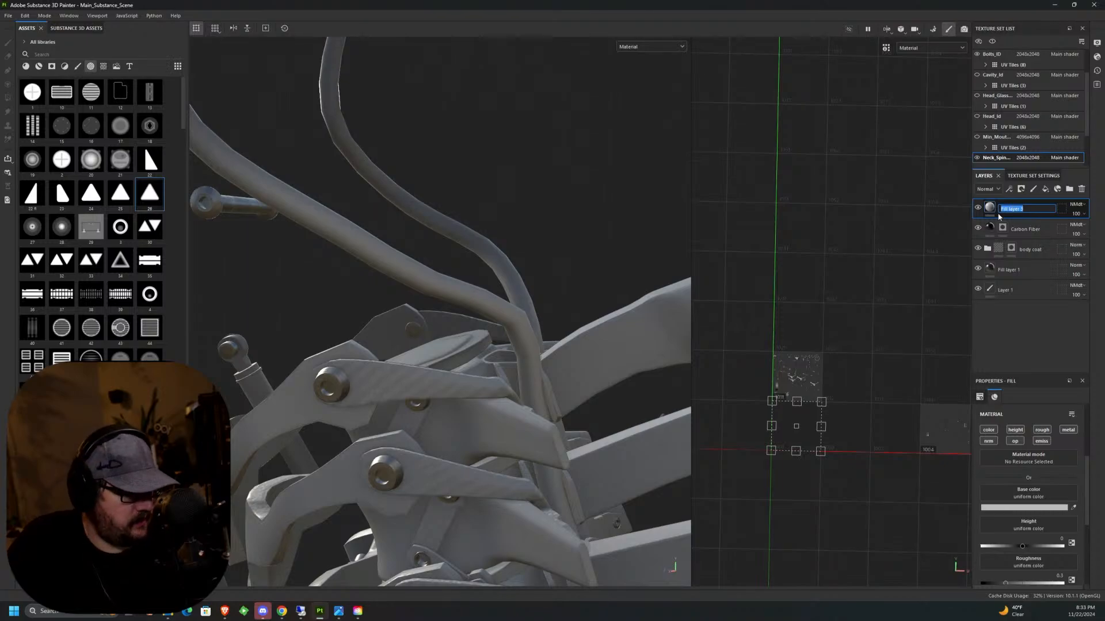
pyautogui.write('pies')
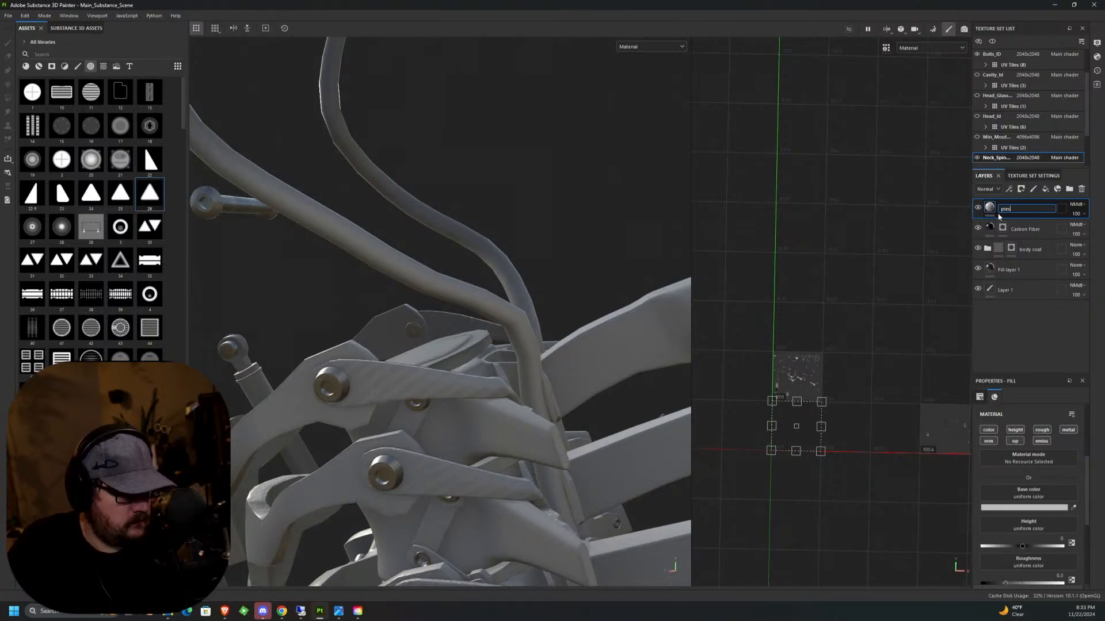
pyautogui.press('Return')
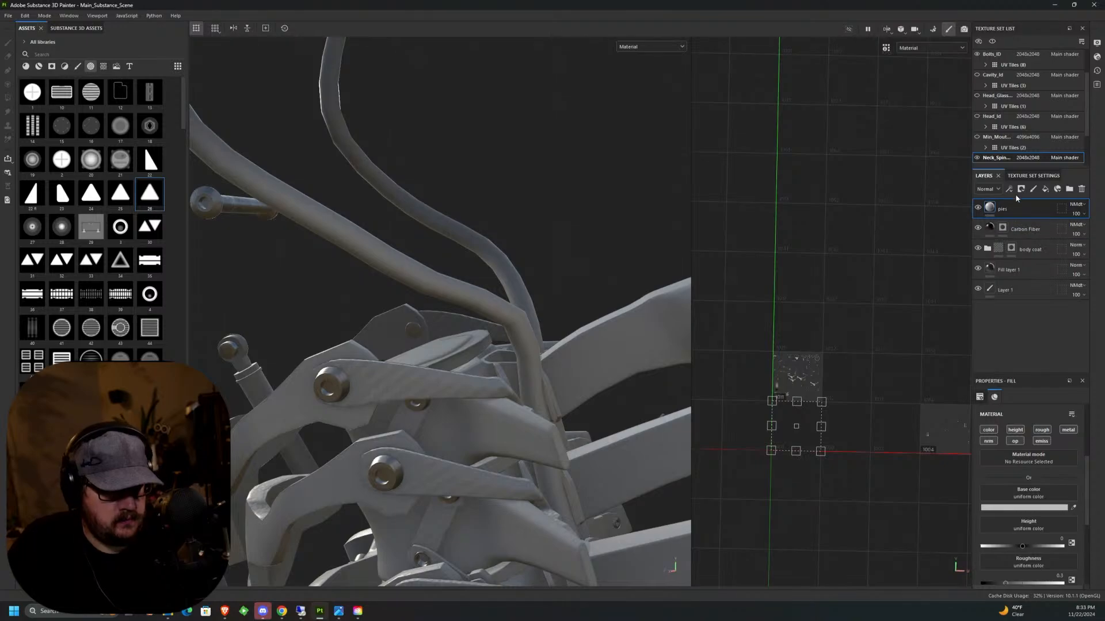
pyautogui.doubleClick(1003, 208)
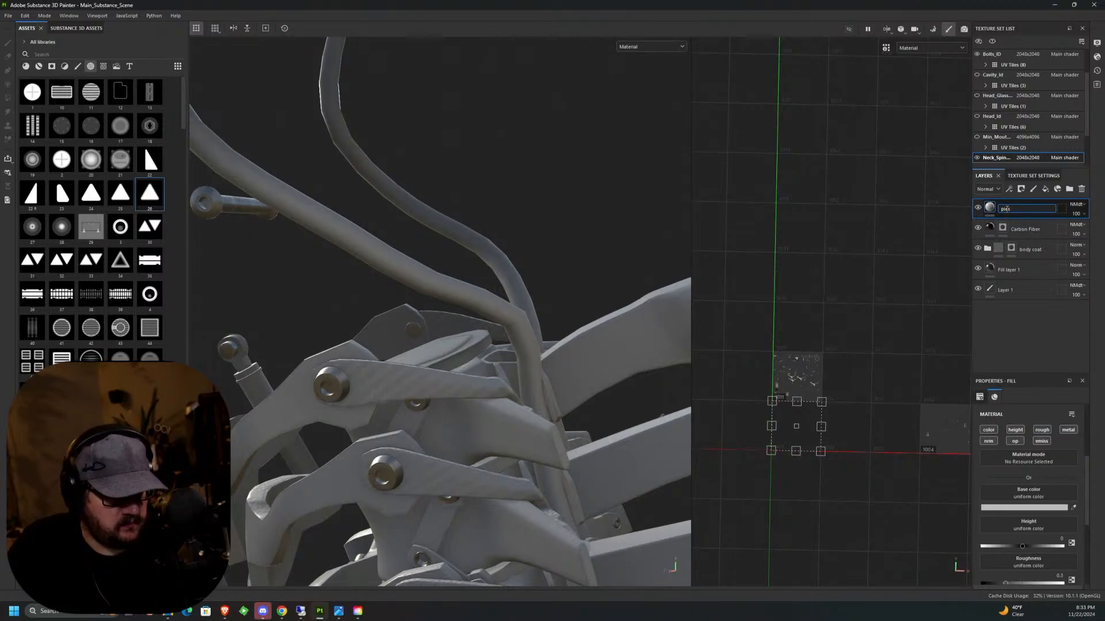
pyautogui.press('Return')
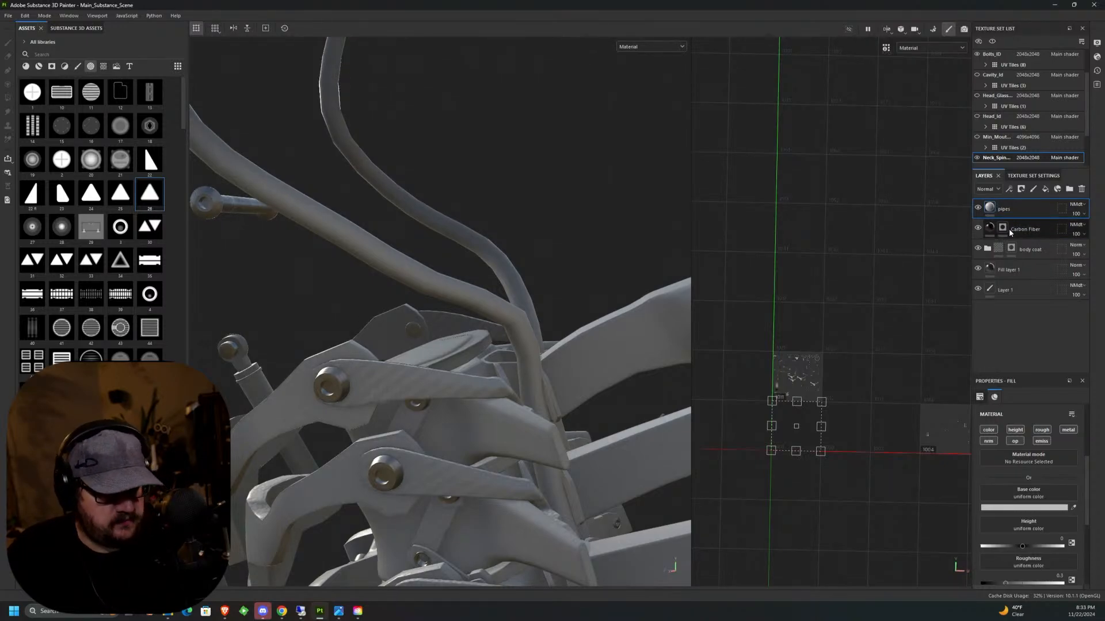
# Add a black mask to the pipes layer and polygon-fill the two curved pipes above the neck in it.
pyautogui.click(1021, 190)
pyautogui.click(1038, 211)
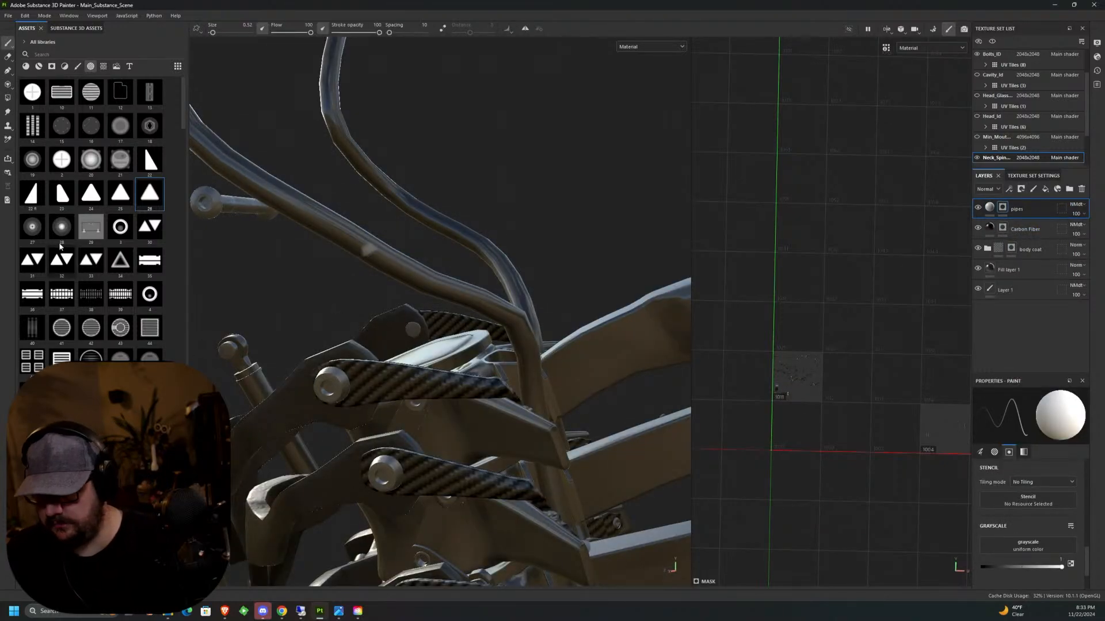
pyautogui.click(8, 98)
pyautogui.click(382, 237)
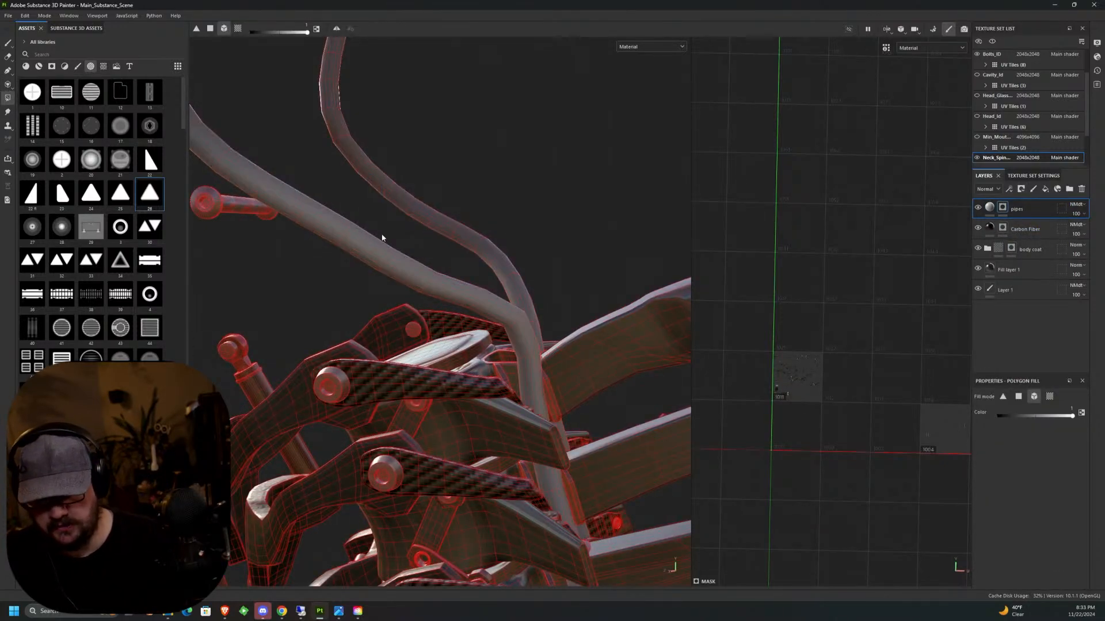
pyautogui.moveTo(565, 434); pyautogui.dragTo(508, 286, button='middle')
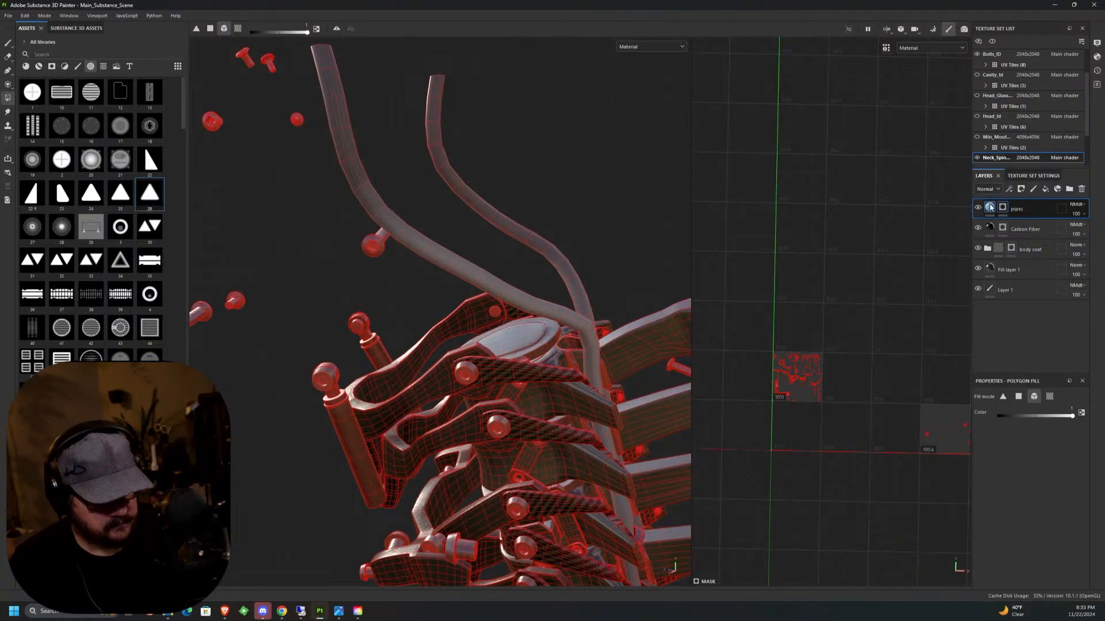
# Set the pipes layer's base color to dark gray 2C2C2C.
pyautogui.click(989, 208)
pyautogui.click(1022, 507)
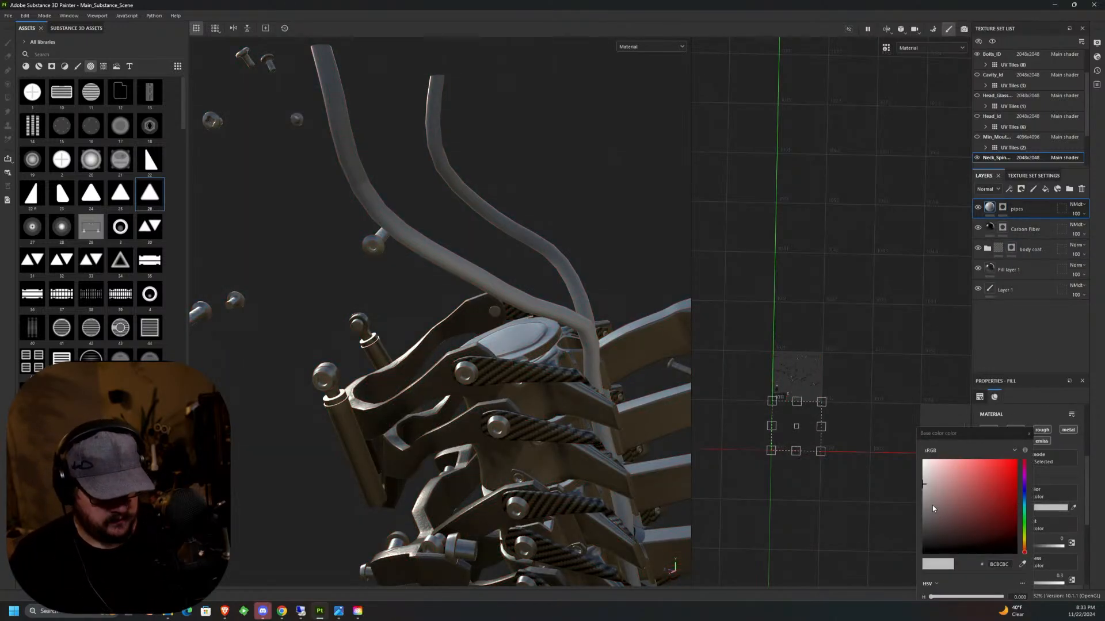
pyautogui.moveTo(932, 505); pyautogui.dragTo(923, 533)
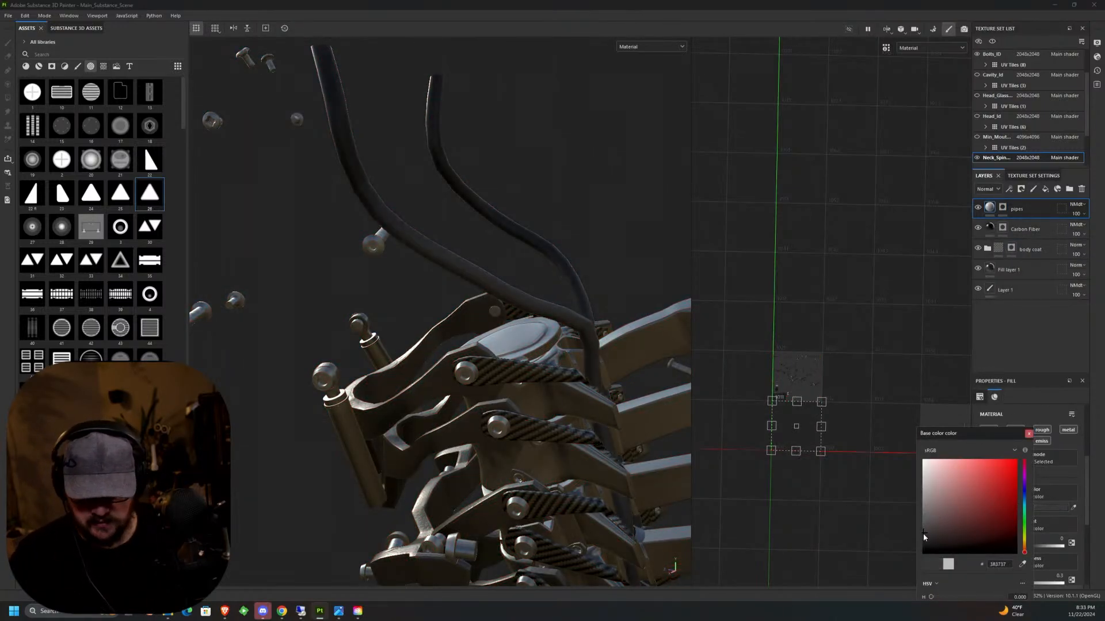
pyautogui.click(1028, 433)
# Open the resource choices for the pipes layer's Height channel and clear the preset search filter.
pyautogui.scroll(-5, 1064, 461)
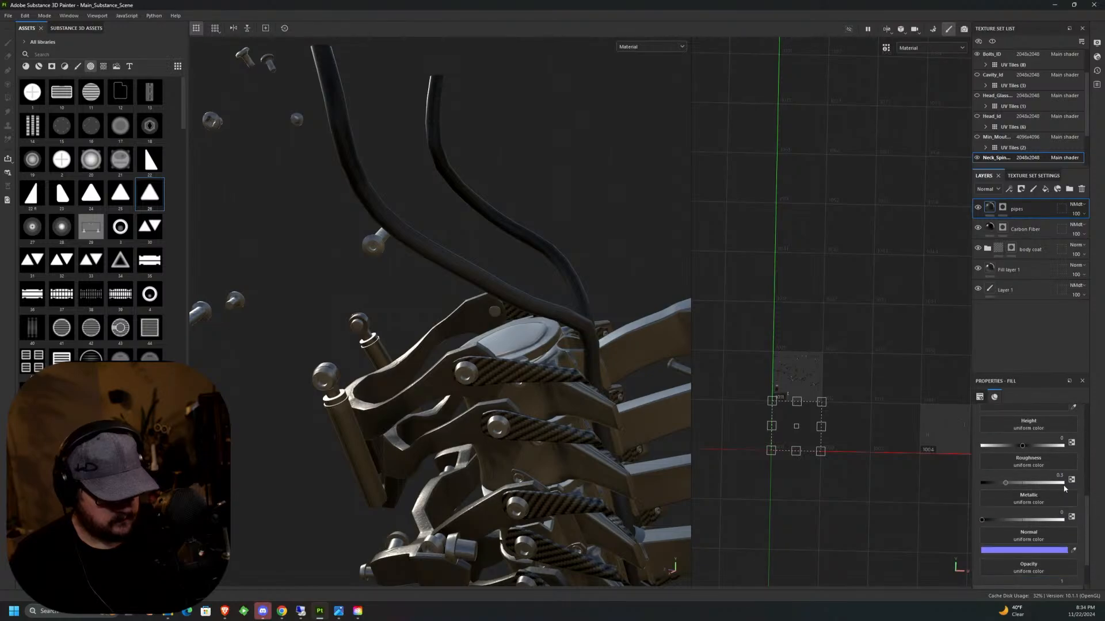
pyautogui.click(1032, 427)
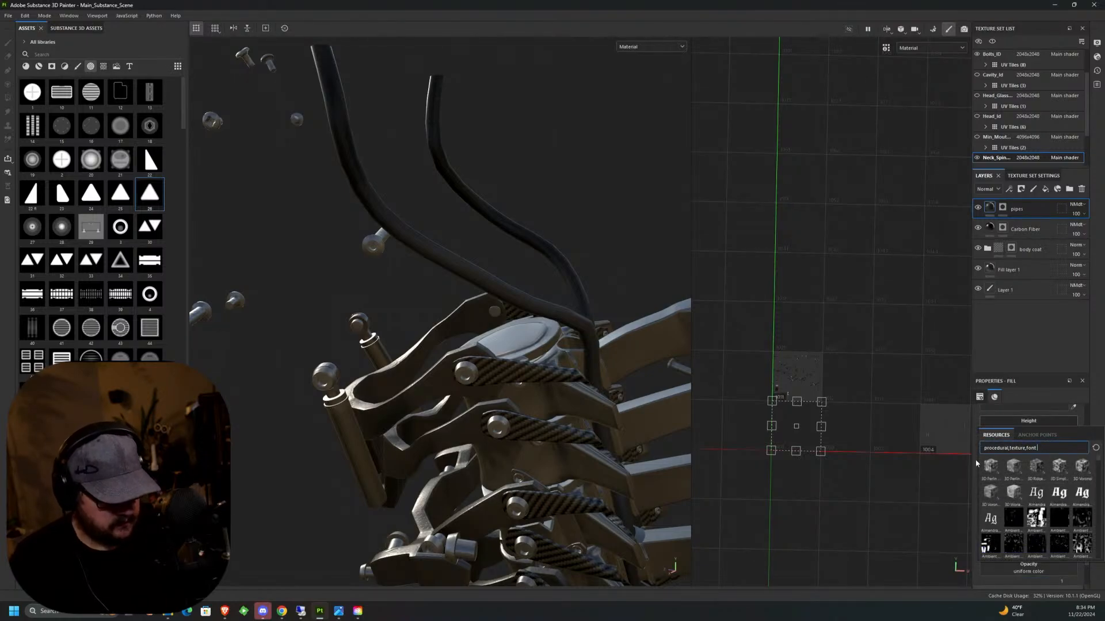
pyautogui.press('BackSpace')
pyautogui.press('BackSpace')
pyautogui.press('BackSpace')
pyautogui.press('BackSpace')
pyautogui.press('BackSpace')
pyautogui.press('BackSpace')
pyautogui.press('BackSpace')
pyautogui.press('BackSpace')
pyautogui.press('BackSpace')
pyautogui.press('BackSpace')
pyautogui.press('BackSpace')
pyautogui.press('BackSpace')
pyautogui.press('BackSpace')
pyautogui.press('BackSpace')
pyautogui.press('BackSpace')
pyautogui.press('BackSpace')
pyautogui.press('BackSpace')
pyautogui.press('BackSpace')
pyautogui.press('BackSpace')
pyautogui.press('BackSpace')
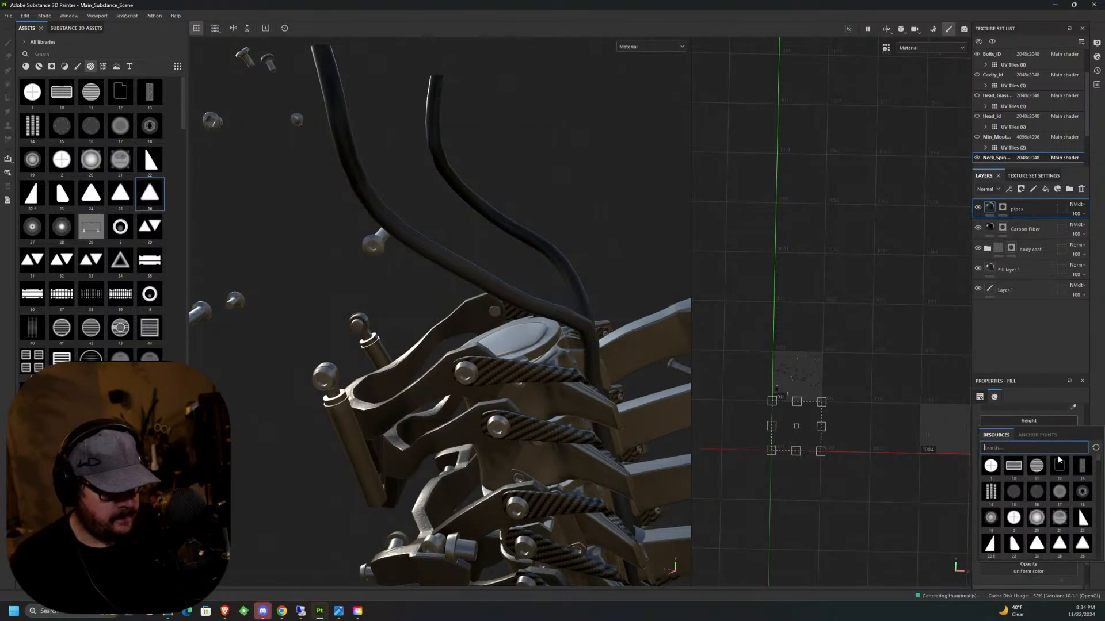
pyautogui.write('w')
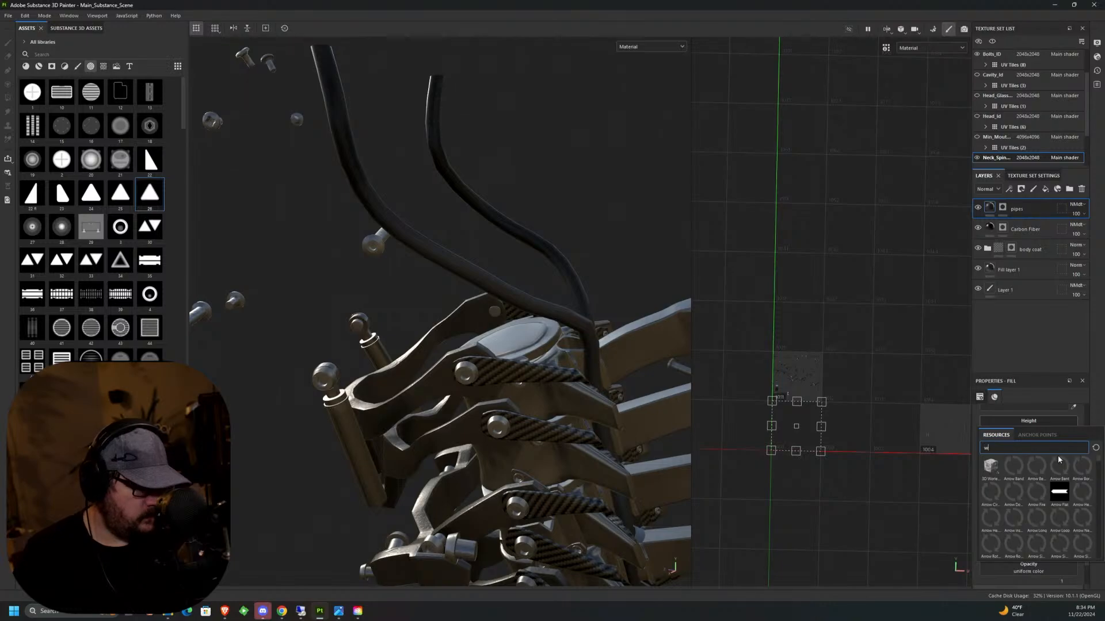
pyautogui.write('ea')
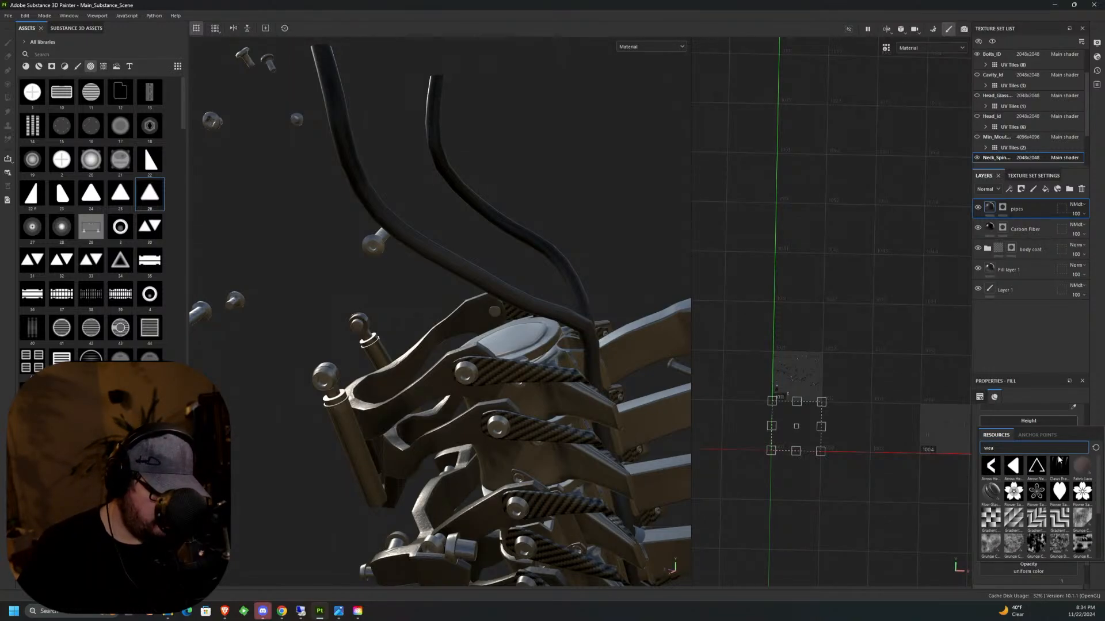
pyautogui.press('BackSpace')
pyautogui.press('BackSpace')
pyautogui.press('BackSpace')
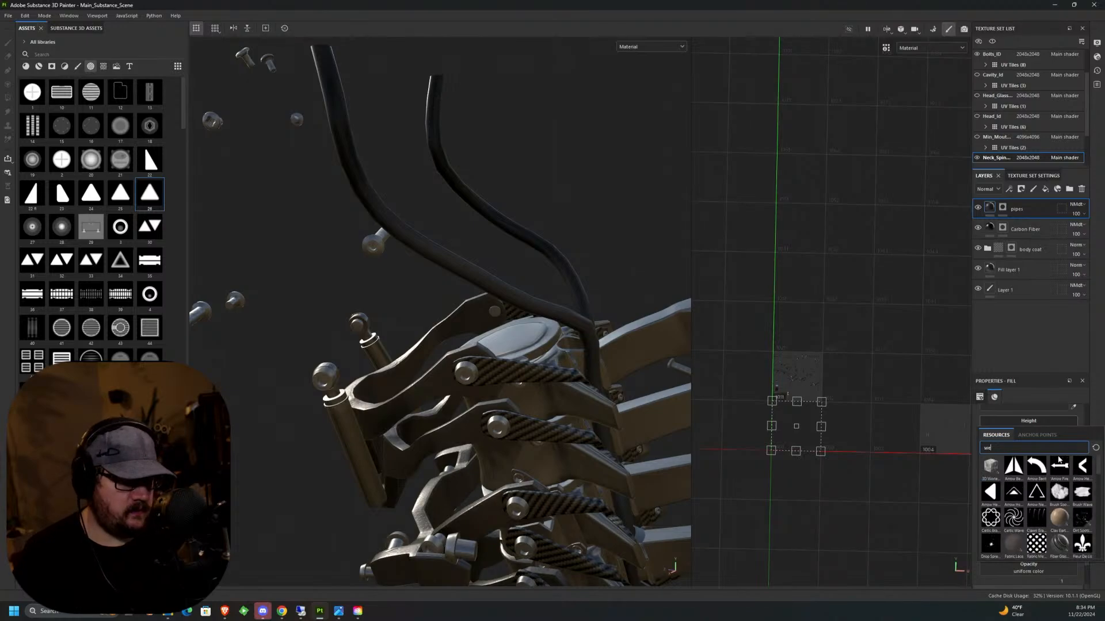
# Search the height resources for fabric and assign the Weave 2 texture to the pipes layer's Height channel.
pyautogui.write('i')
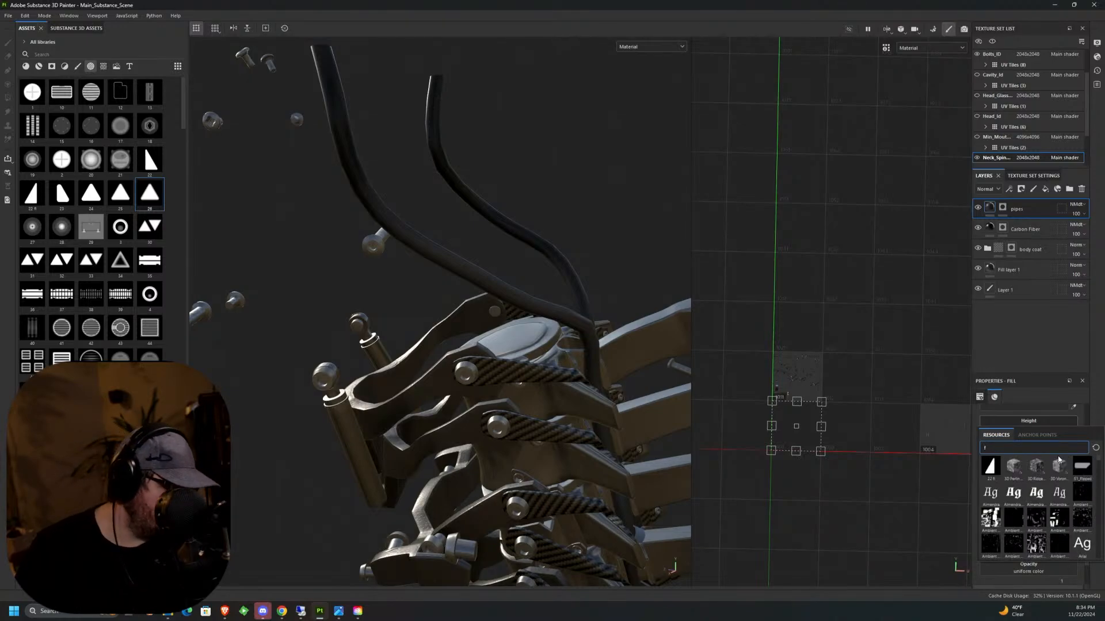
pyautogui.write('abric')
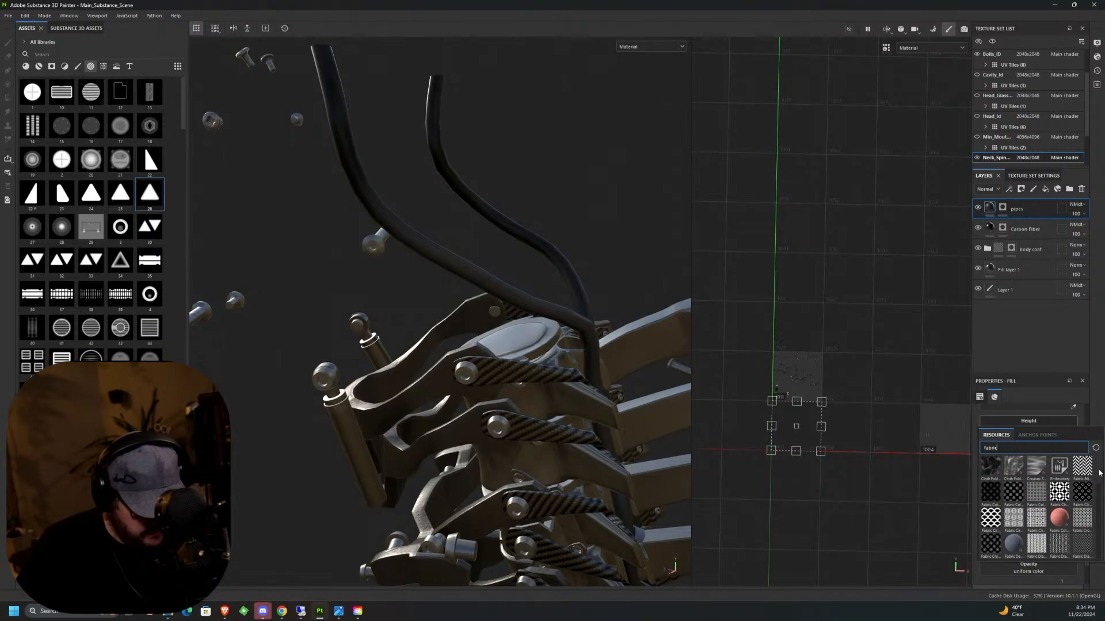
pyautogui.scroll(-2, 1099, 473)
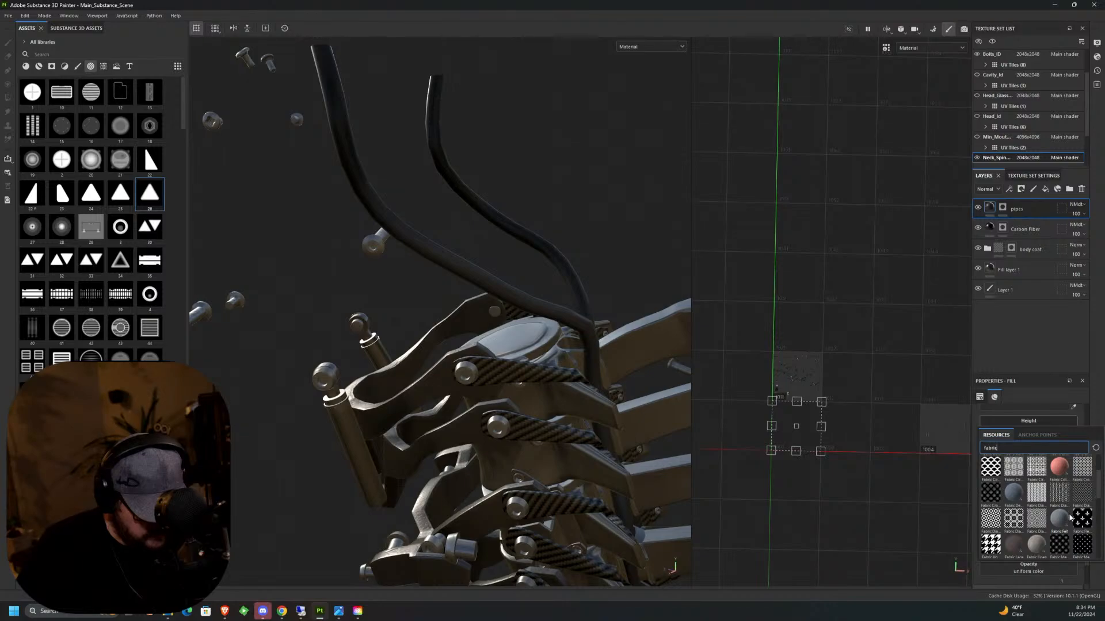
pyautogui.scroll(-4, 1087, 518)
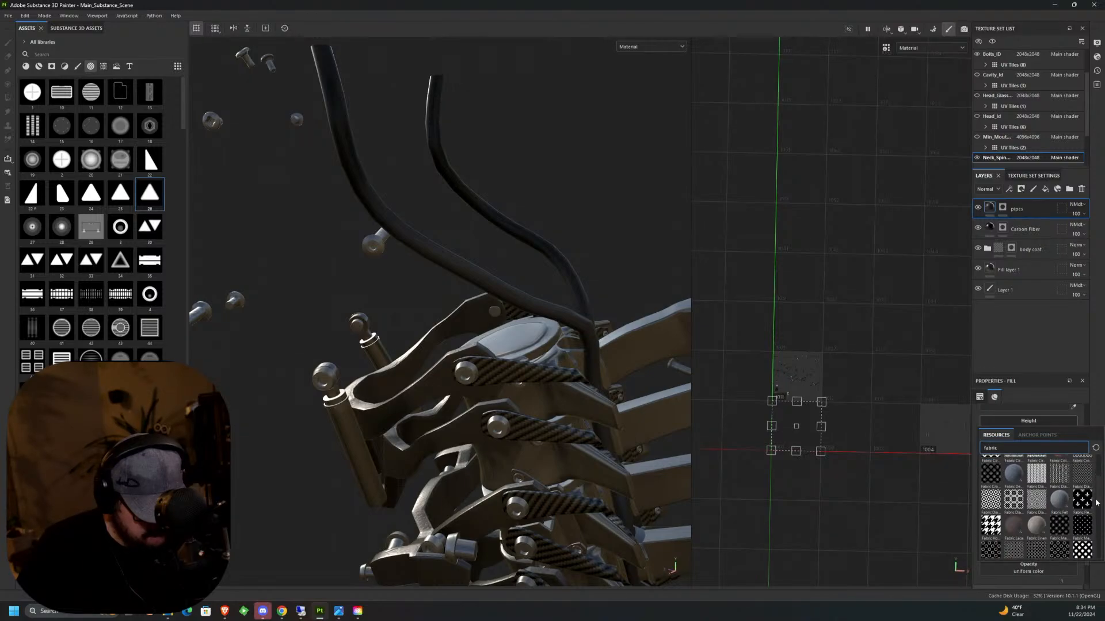
pyautogui.scroll(-3, 1093, 525)
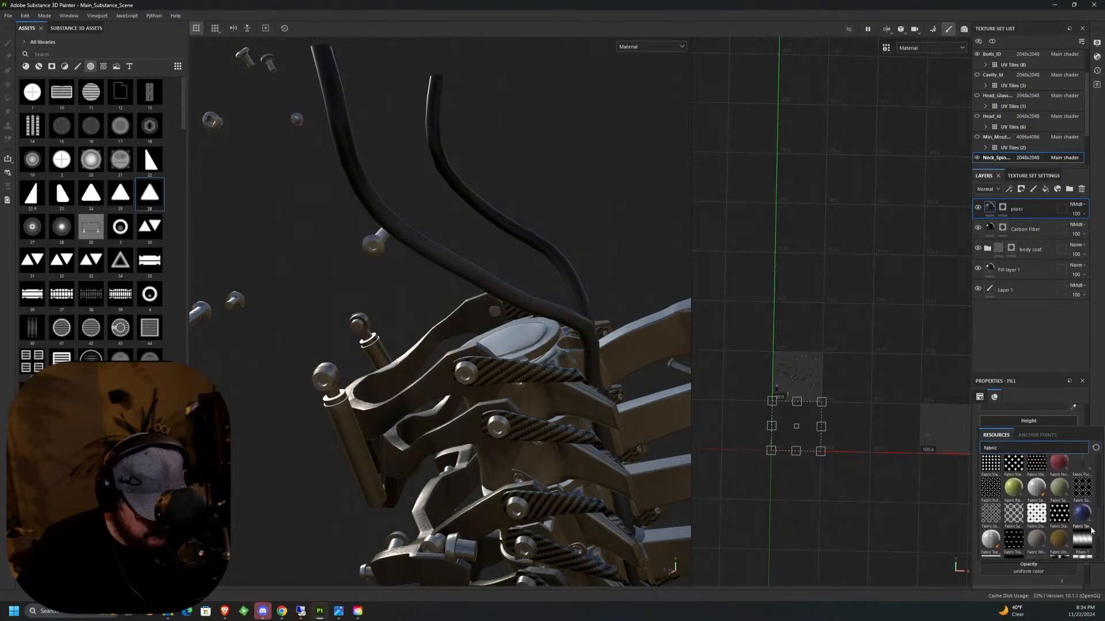
pyautogui.scroll(-3, 1090, 541)
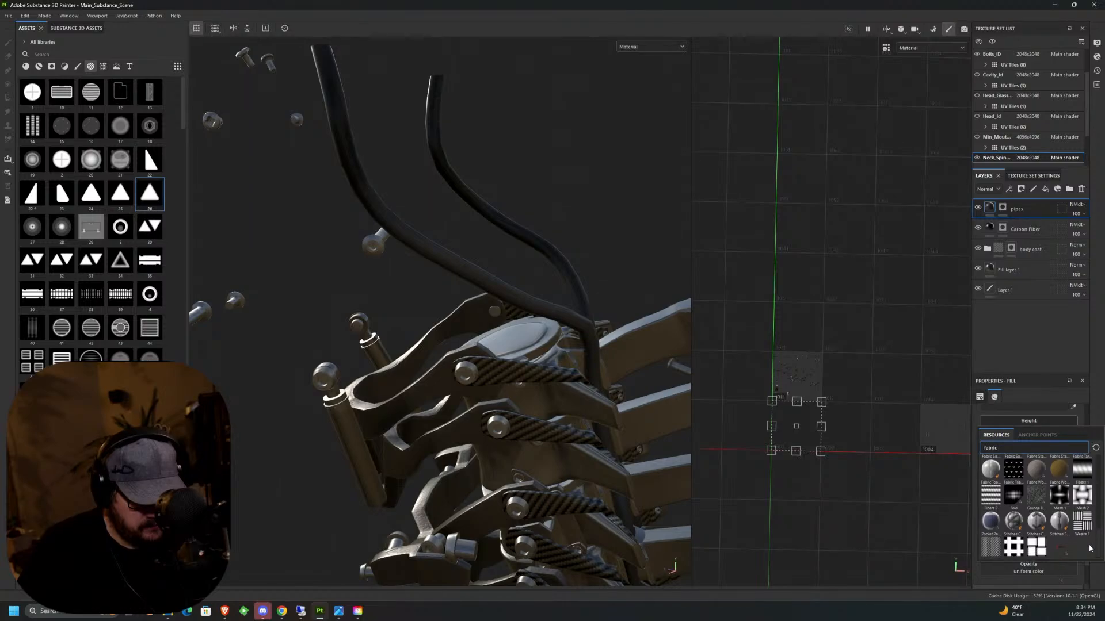
pyautogui.click(989, 550)
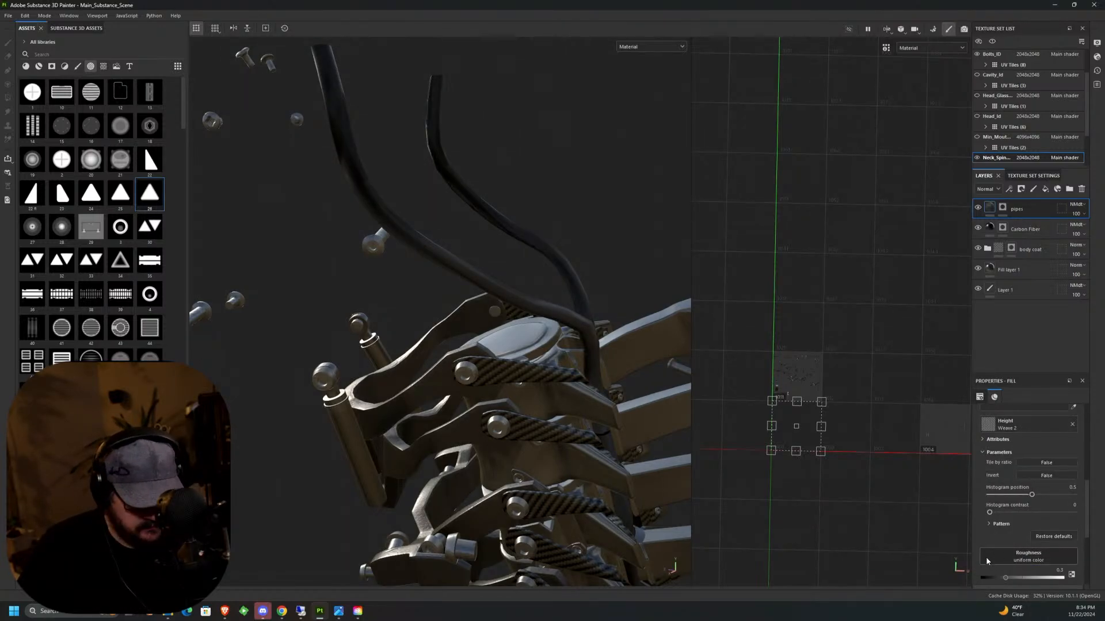
# Set the Weave 2 pattern's tiling to 16 and inspect the woven pipes up close.
pyautogui.scroll(-4, 1084, 532)
pyautogui.scroll(3, 1083, 495)
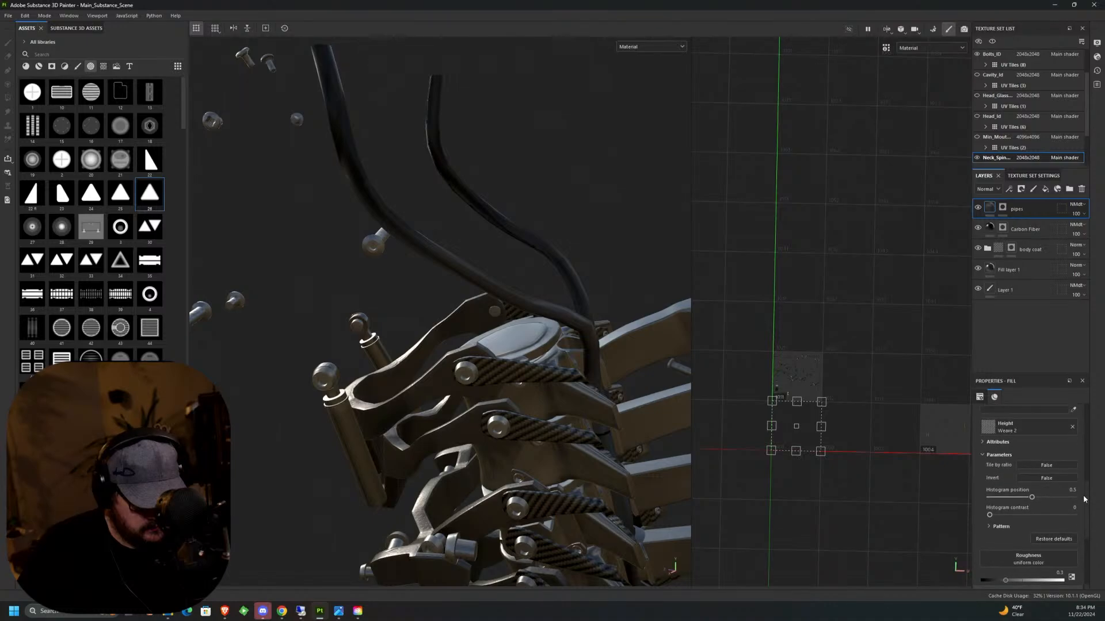
pyautogui.click(998, 521)
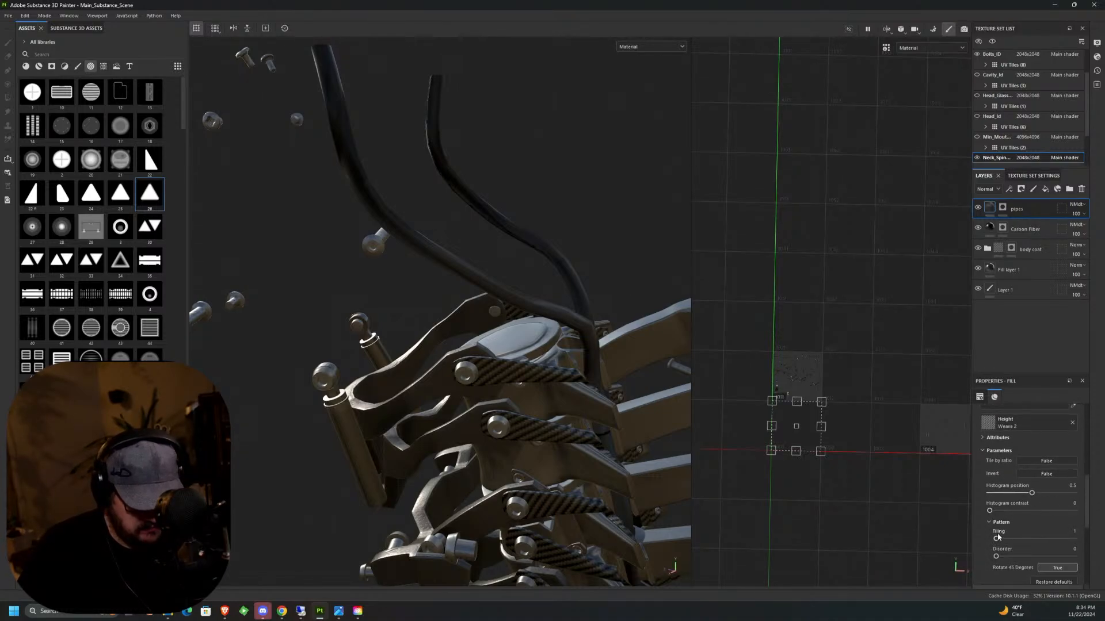
pyautogui.moveTo(995, 539); pyautogui.dragTo(1085, 543)
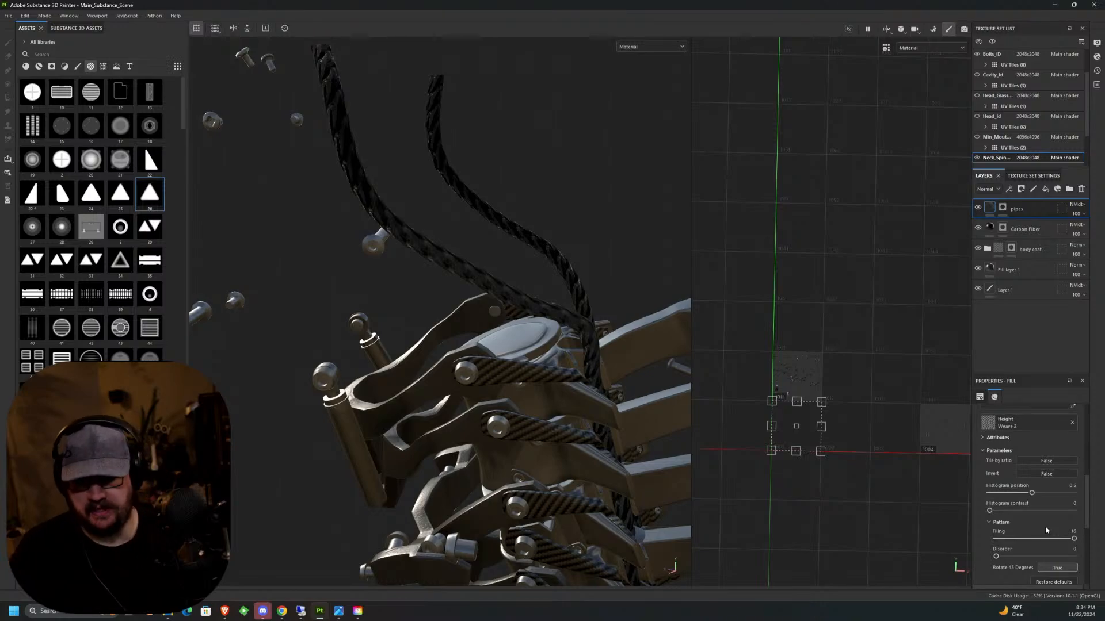
pyautogui.keyDown('alt'); pyautogui.moveTo(581, 340); pyautogui.dragTo(409, 375); pyautogui.keyUp('alt')
pyautogui.keyDown('alt'); pyautogui.moveTo(609, 330); pyautogui.dragTo(615, 319, button='middle'); pyautogui.keyUp('alt')
pyautogui.keyDown('alt'); pyautogui.moveTo(614, 319); pyautogui.dragTo(426, 247); pyautogui.keyUp('alt')
pyautogui.keyDown('alt'); pyautogui.moveTo(532, 267); pyautogui.dragTo(541, 264, button='middle'); pyautogui.keyUp('alt')
pyautogui.scroll(8, 541, 264)
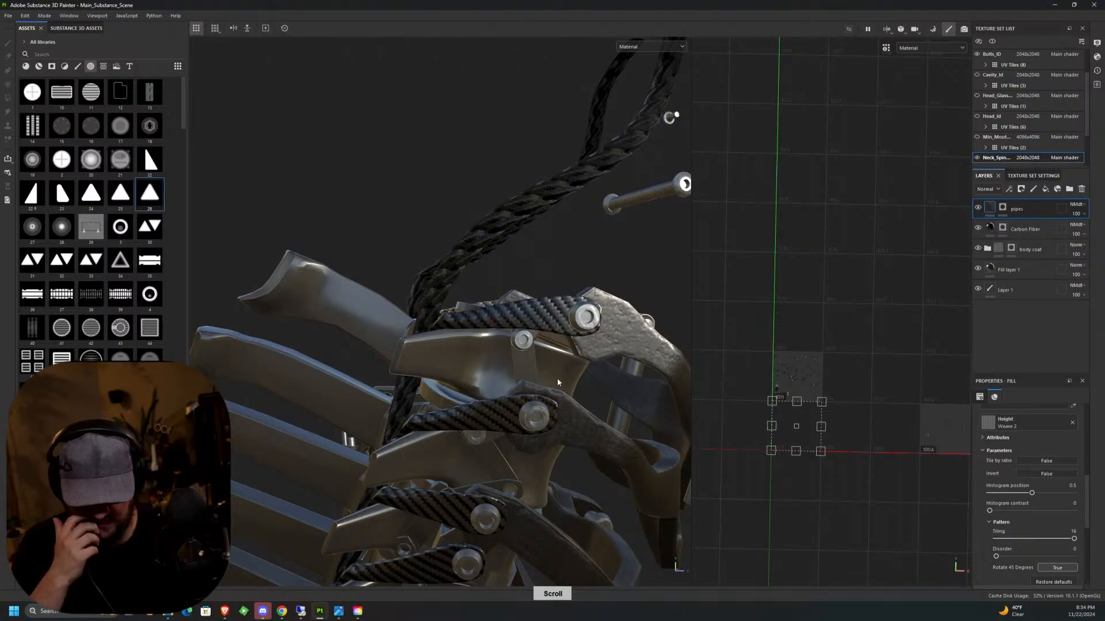
# Raise the Weave 2 tiling to 32 and fine-tune it to 60 for a tighter weave on the pipes.
pyautogui.click(1072, 531)
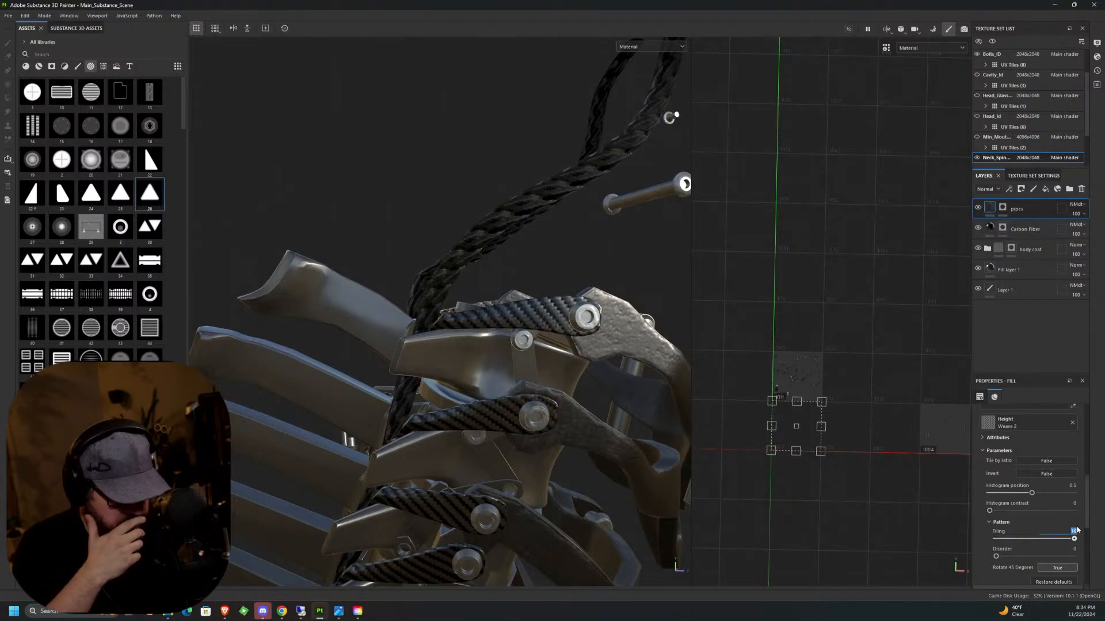
pyautogui.write('32')
pyautogui.press('Return')
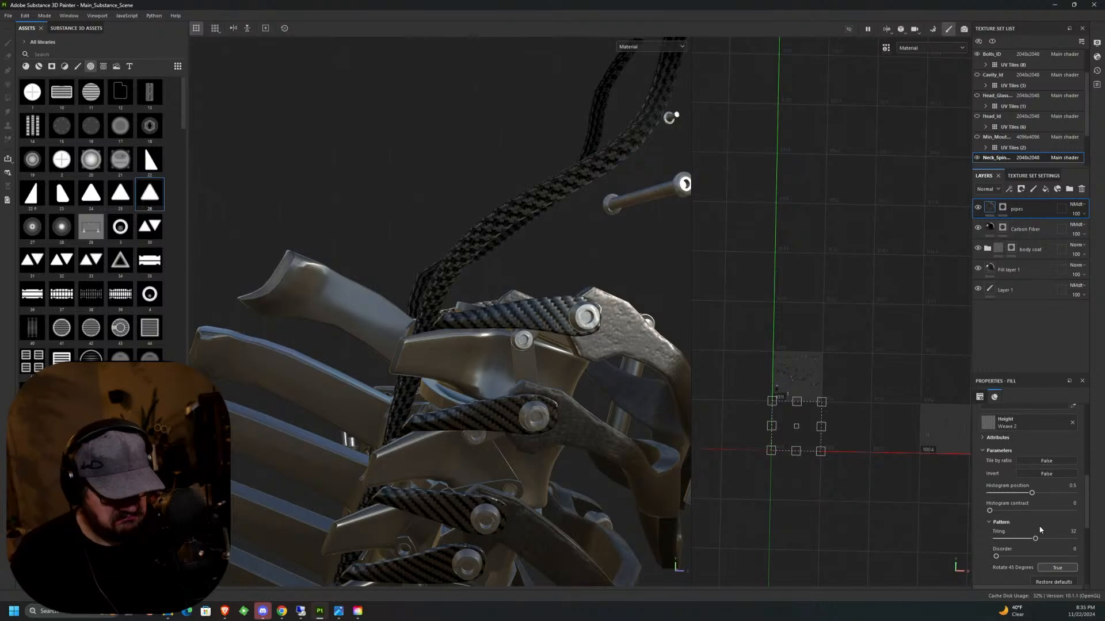
pyautogui.moveTo(1036, 539); pyautogui.dragTo(1077, 541)
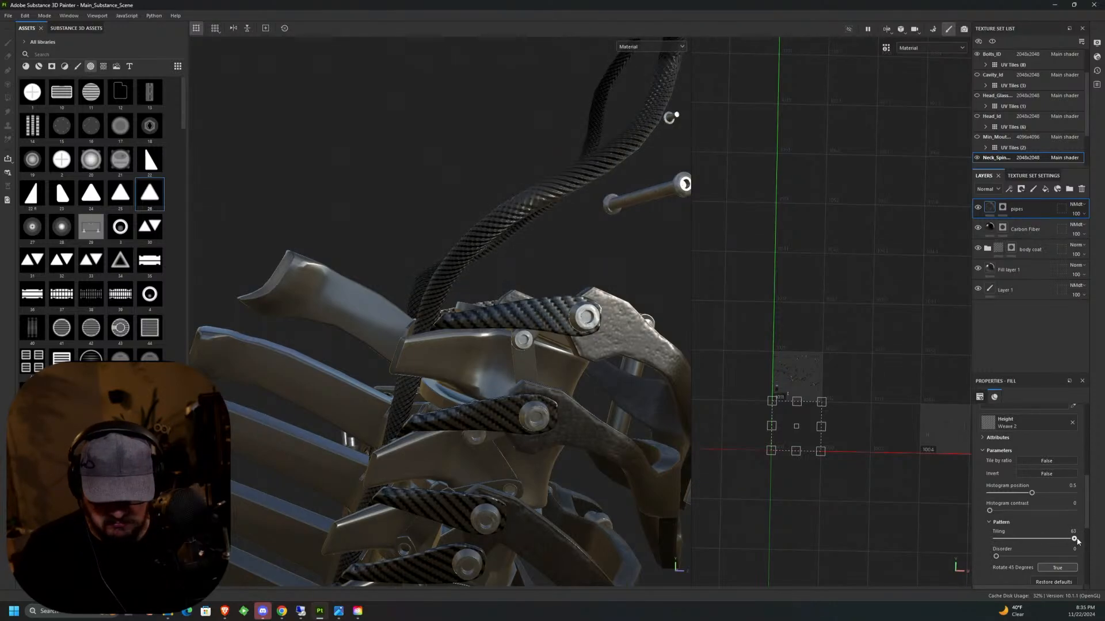
pyautogui.keyDown('alt'); pyautogui.moveTo(508, 350); pyautogui.dragTo(787, 460); pyautogui.keyUp('alt')
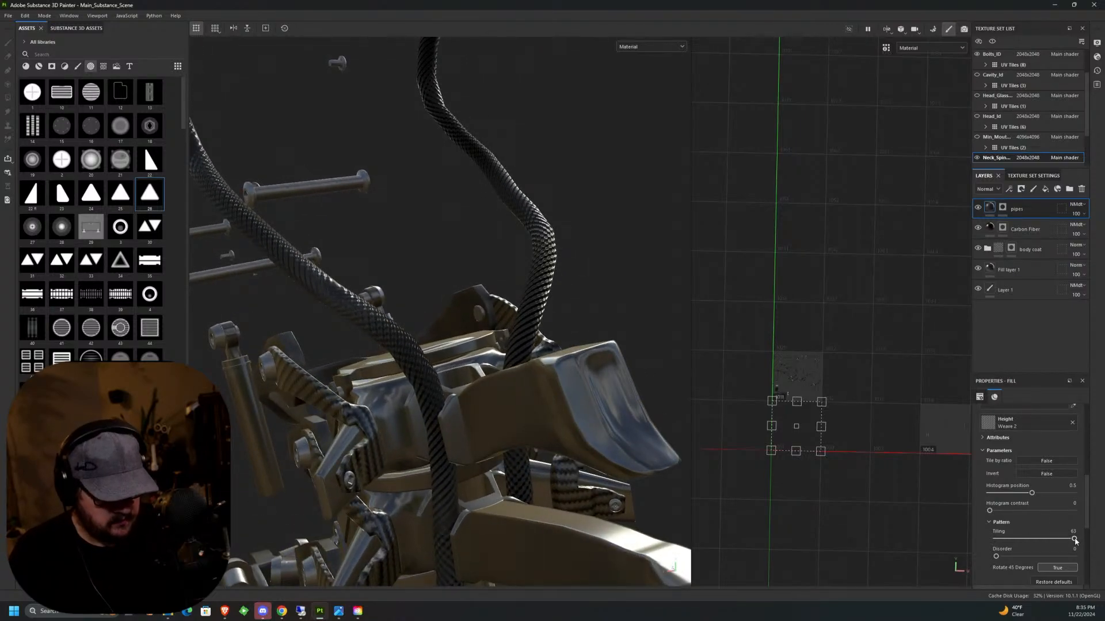
pyautogui.moveTo(1074, 539); pyautogui.dragTo(1070, 539)
pyautogui.scroll(-8, 600, 420)
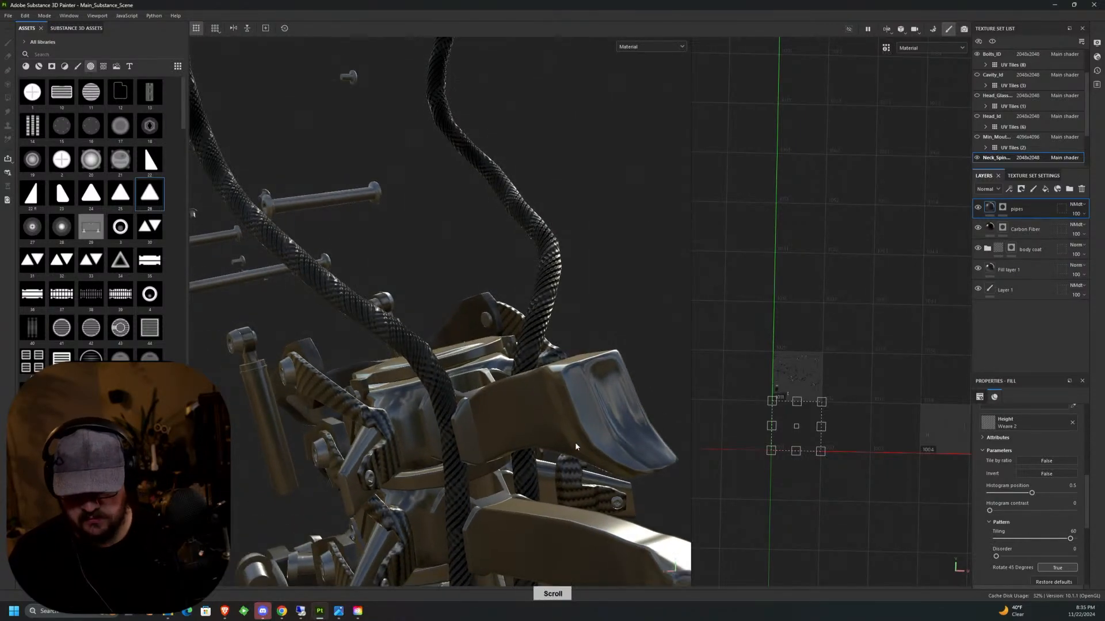
# Inspect the woven pipes along the spine, then examine the body coat's Fill layer 2 and its Height levels.
pyautogui.keyDown('alt'); pyautogui.moveTo(599, 418); pyautogui.dragTo(527, 253); pyautogui.keyUp('alt')
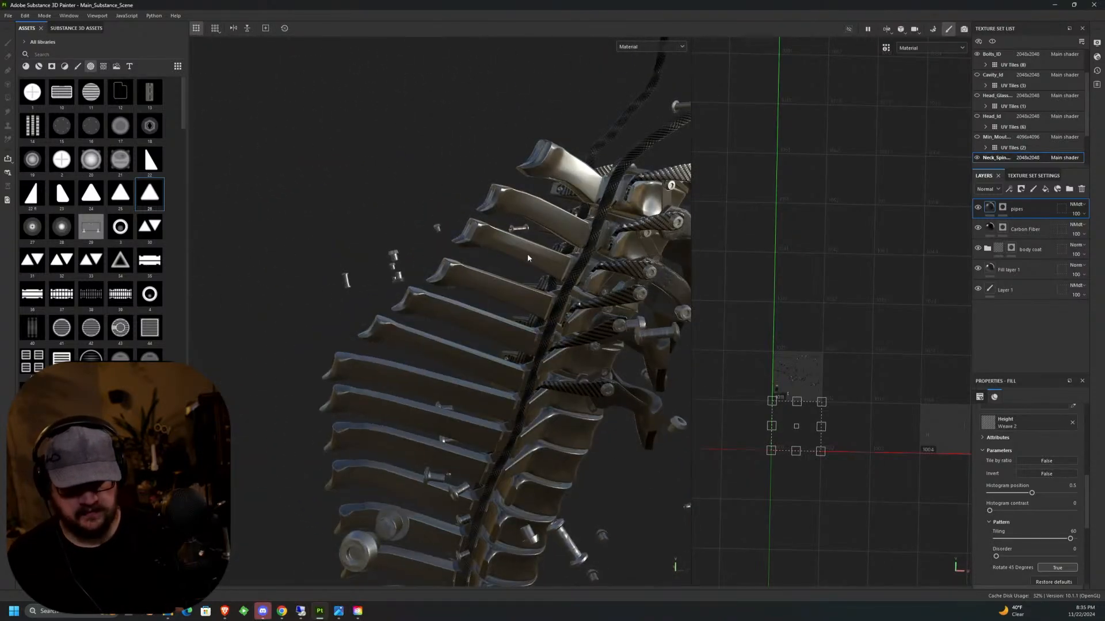
pyautogui.moveTo(527, 253); pyautogui.dragTo(472, 426, button='middle')
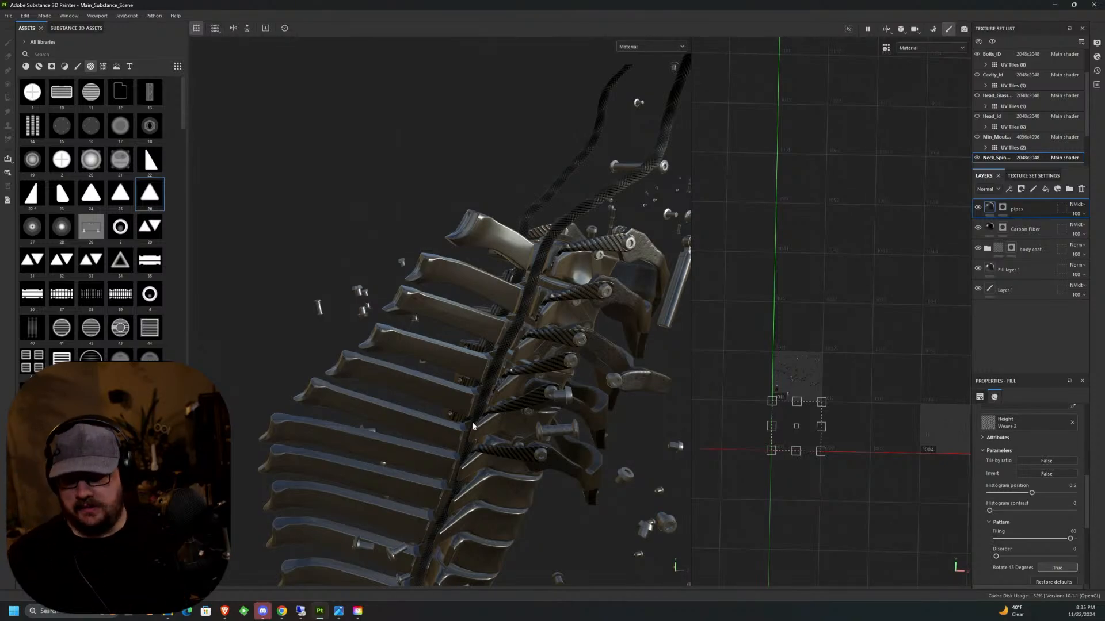
pyautogui.keyDown('alt'); pyautogui.moveTo(554, 382); pyautogui.dragTo(589, 335); pyautogui.keyUp('alt')
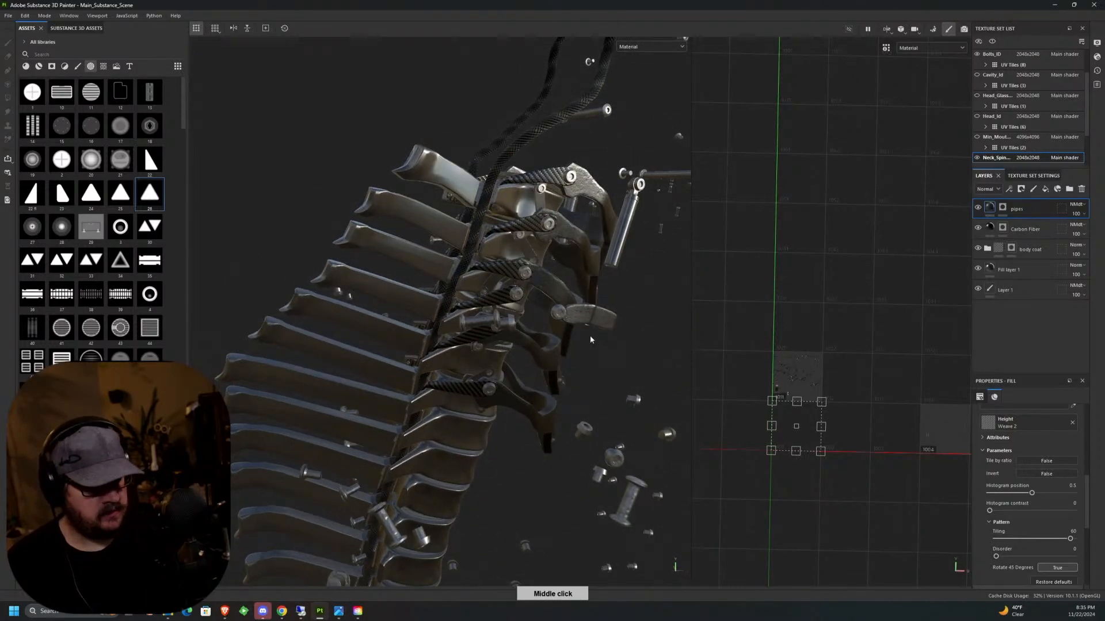
pyautogui.click(987, 248)
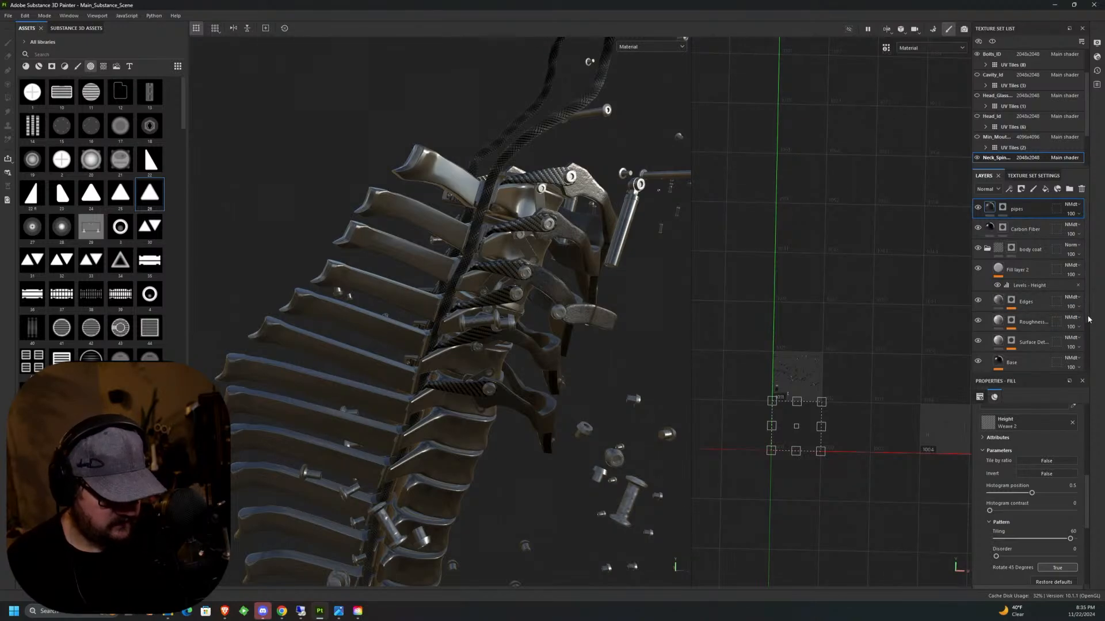
pyautogui.click(1020, 273)
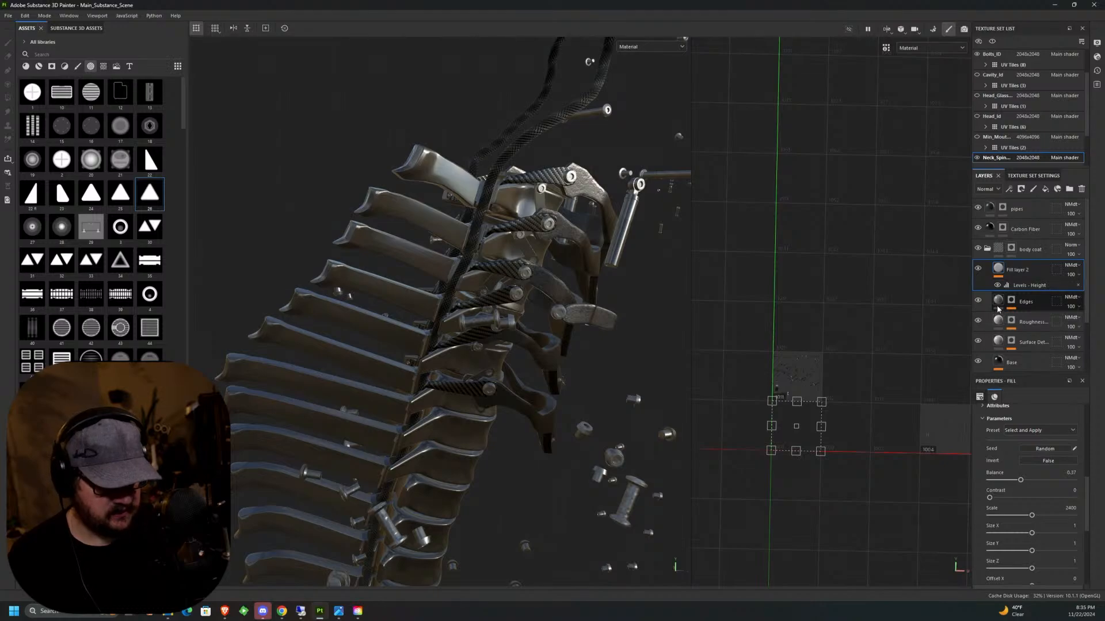
pyautogui.click(977, 270)
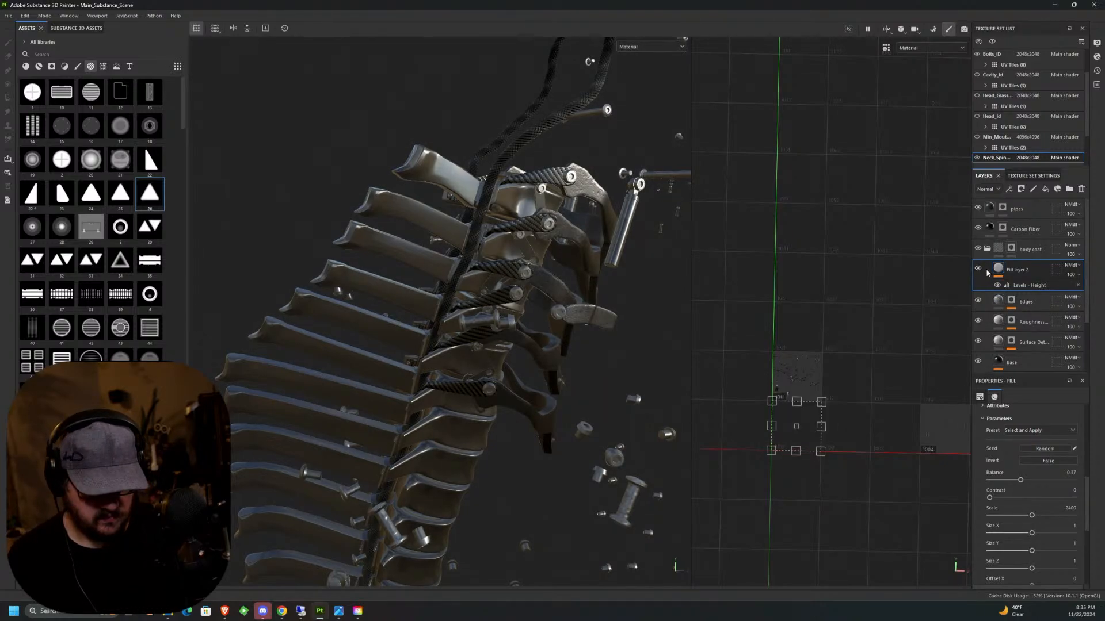
pyautogui.doubleClick(1016, 270)
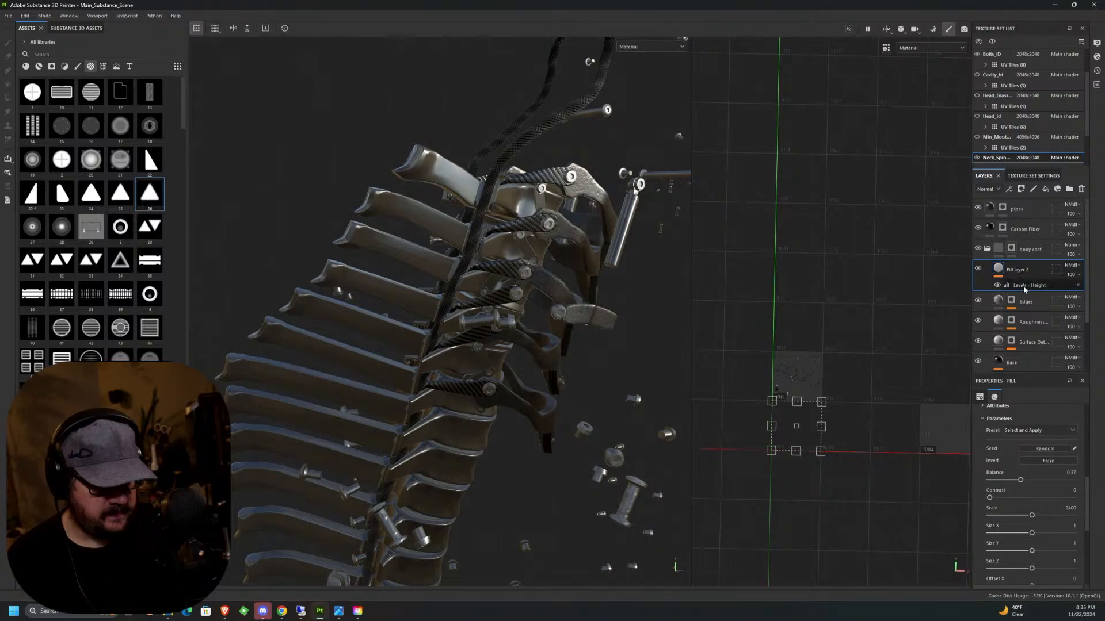
pyautogui.click(1024, 286)
pyautogui.keyDown('alt'); pyautogui.moveTo(645, 392); pyautogui.dragTo(547, 370); pyautogui.keyUp('alt')
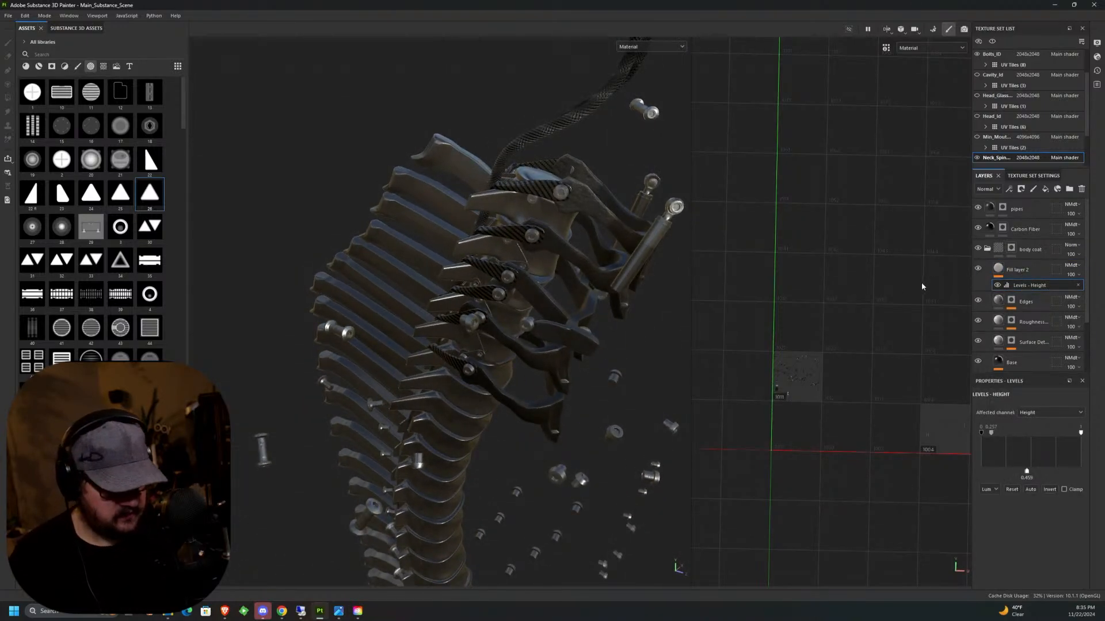
pyautogui.keyDown('alt'); pyautogui.moveTo(638, 345); pyautogui.dragTo(595, 314); pyautogui.keyUp('alt')
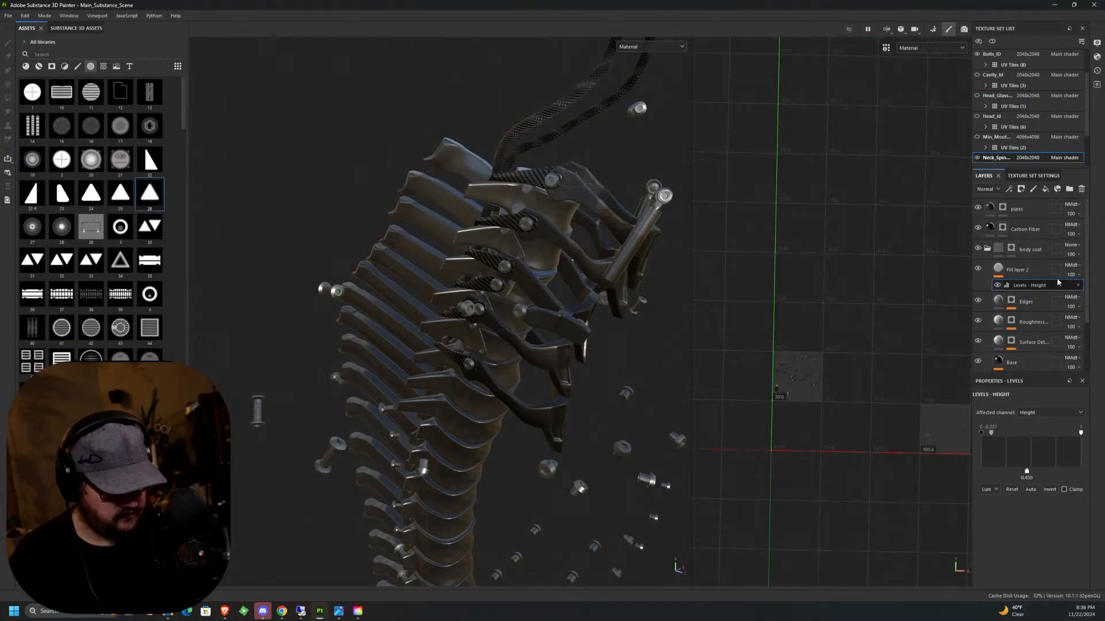
# Switch the layer stack's displayed channel from Normal to Base color and select Fill layer 2 in the body coat folder.
pyautogui.click(1073, 265)
pyautogui.click(1077, 269)
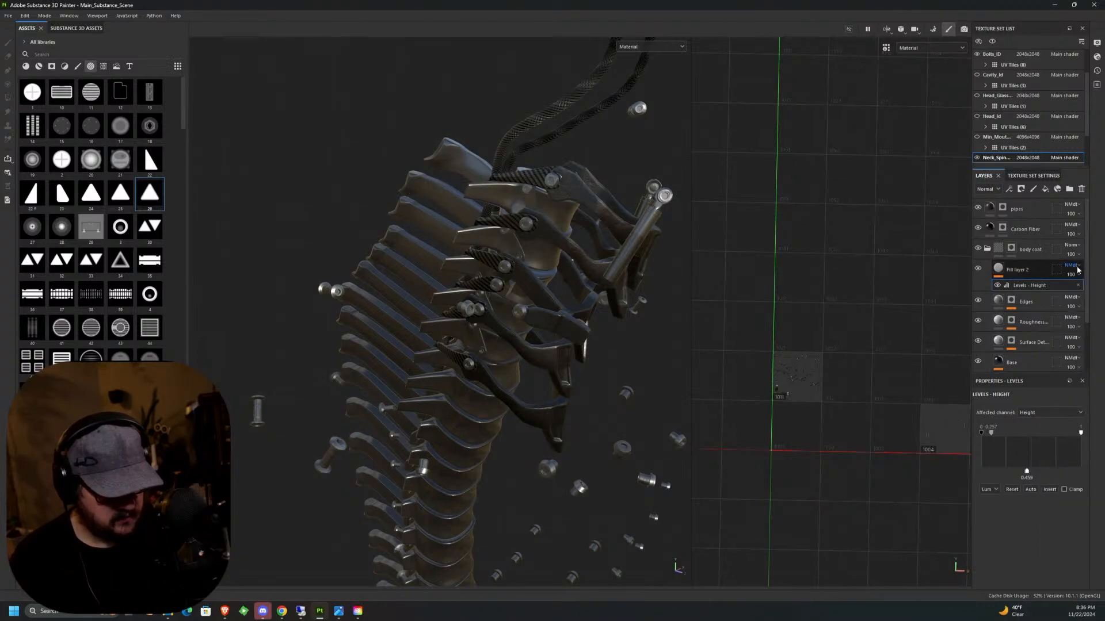
pyautogui.click(1078, 268)
pyautogui.click(1078, 268)
pyautogui.click(996, 190)
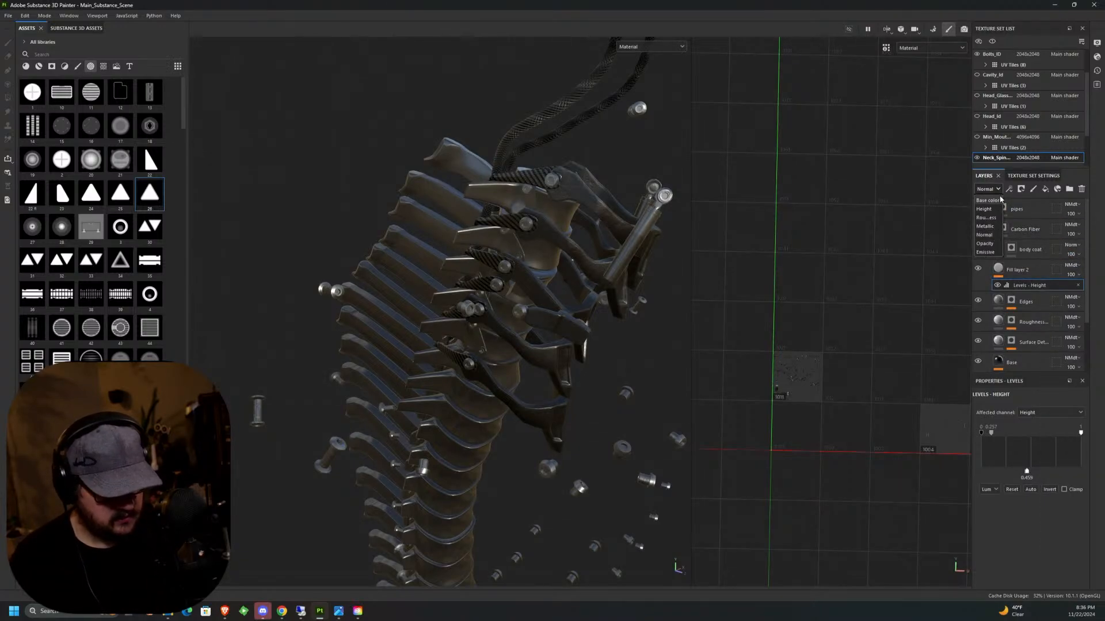
pyautogui.click(994, 199)
pyautogui.click(1015, 278)
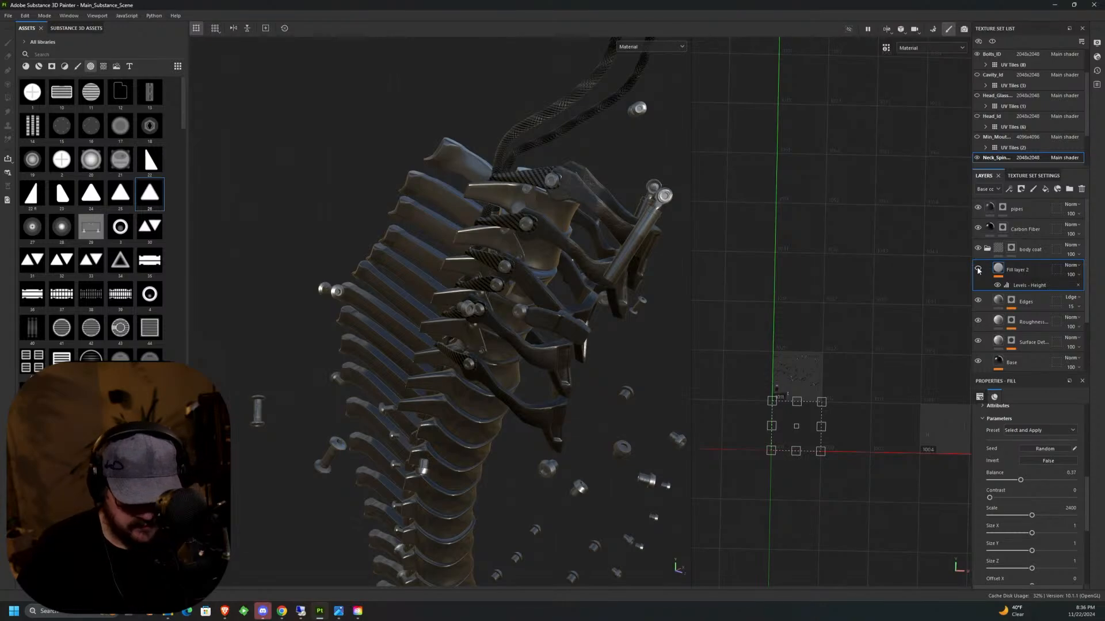
# Toggle the visibility of Fill layer 2 and the body coat folder to compare their effect on the spine.
pyautogui.click(978, 270)
pyautogui.click(977, 269)
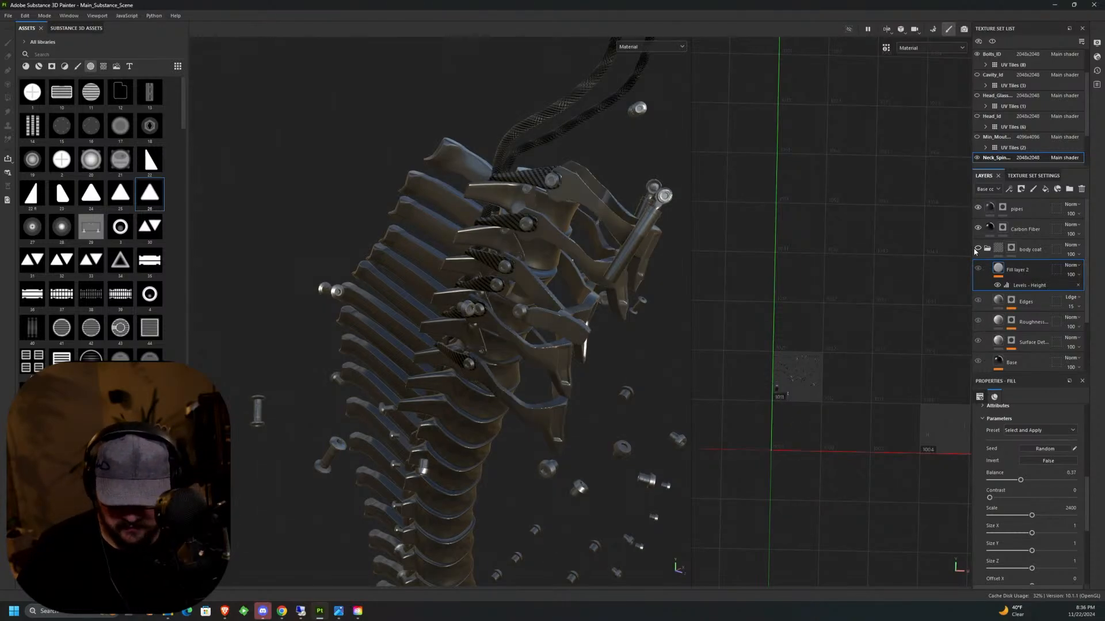
pyautogui.click(975, 250)
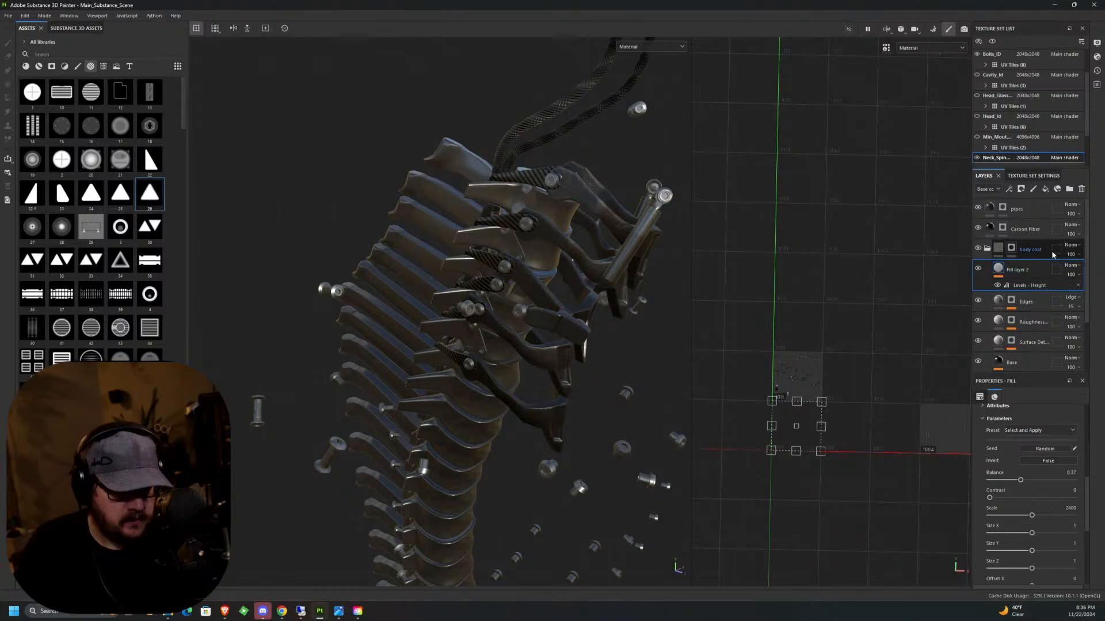
# Try a copy of the body coat's Fill layer 2 directly above Fill layer 1, and delete the copy.
pyautogui.rightClick(1032, 269)
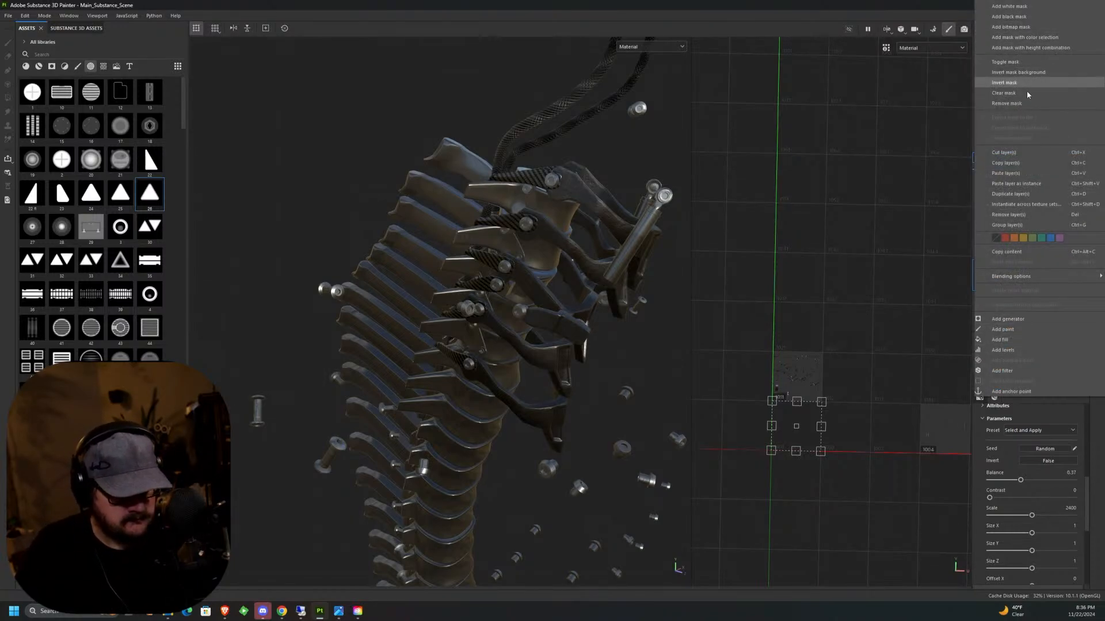
pyautogui.click(1015, 165)
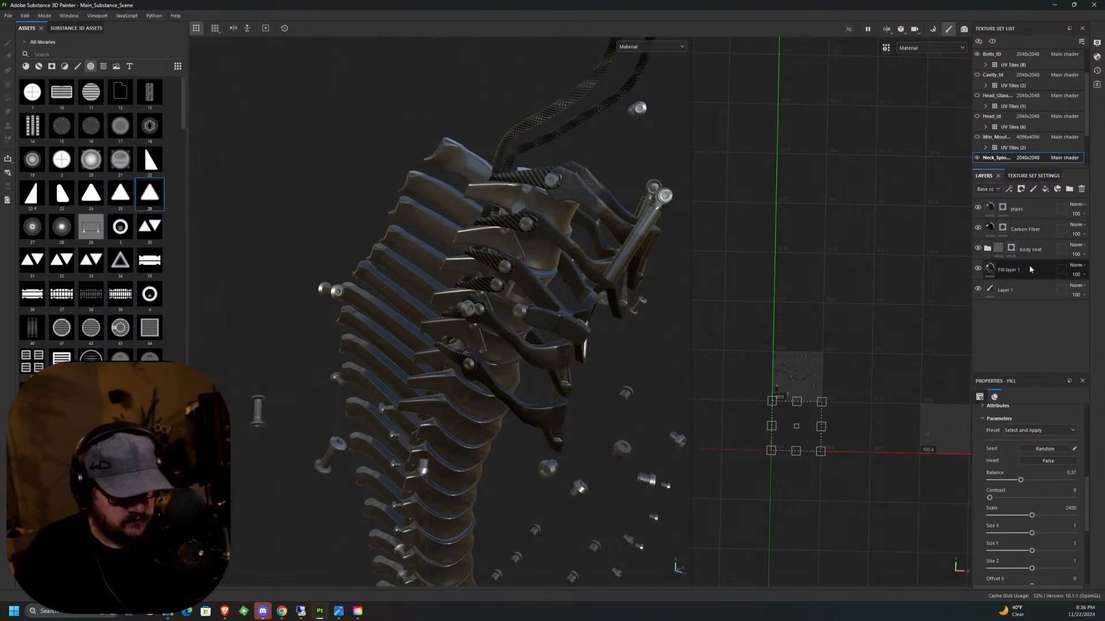
pyautogui.click(1029, 270)
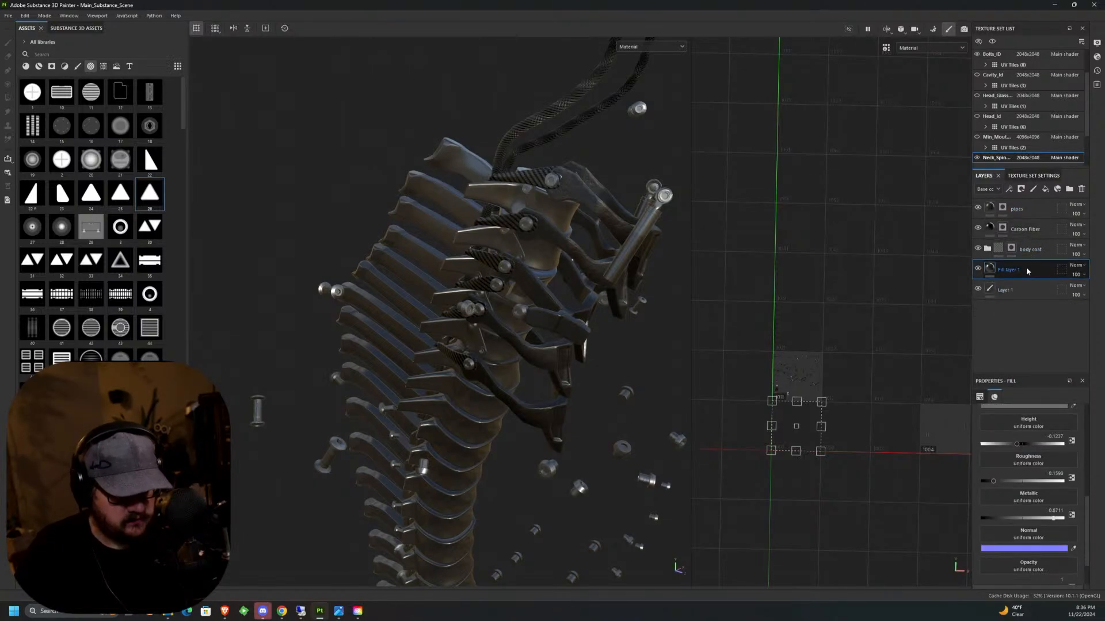
pyautogui.rightClick(1028, 271)
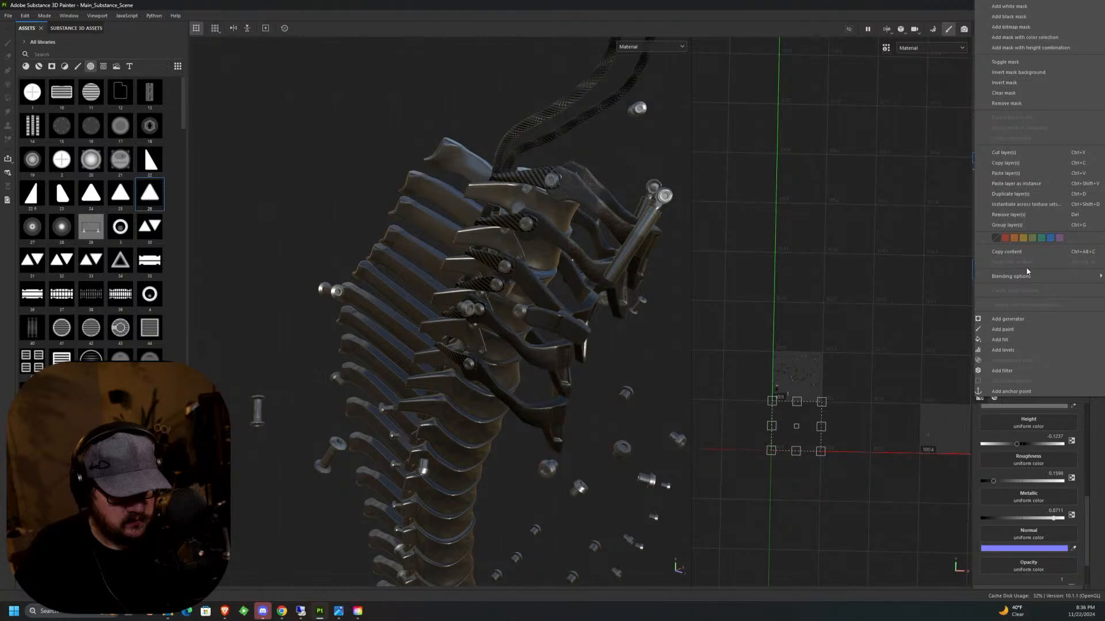
pyautogui.click(940, 286)
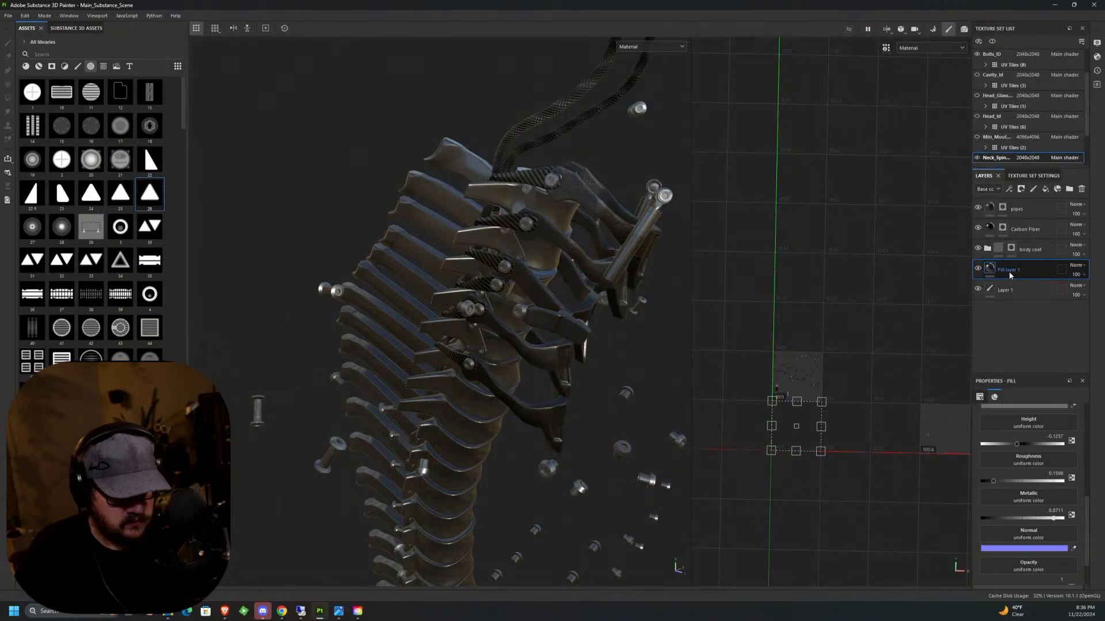
pyautogui.rightClick(1010, 275)
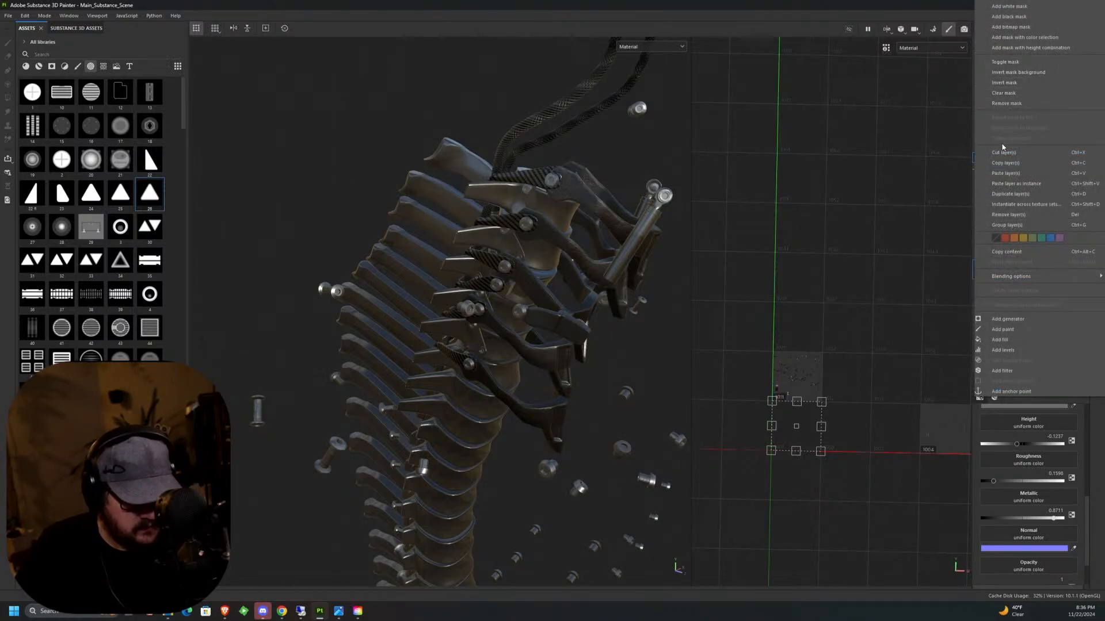
pyautogui.click(1006, 173)
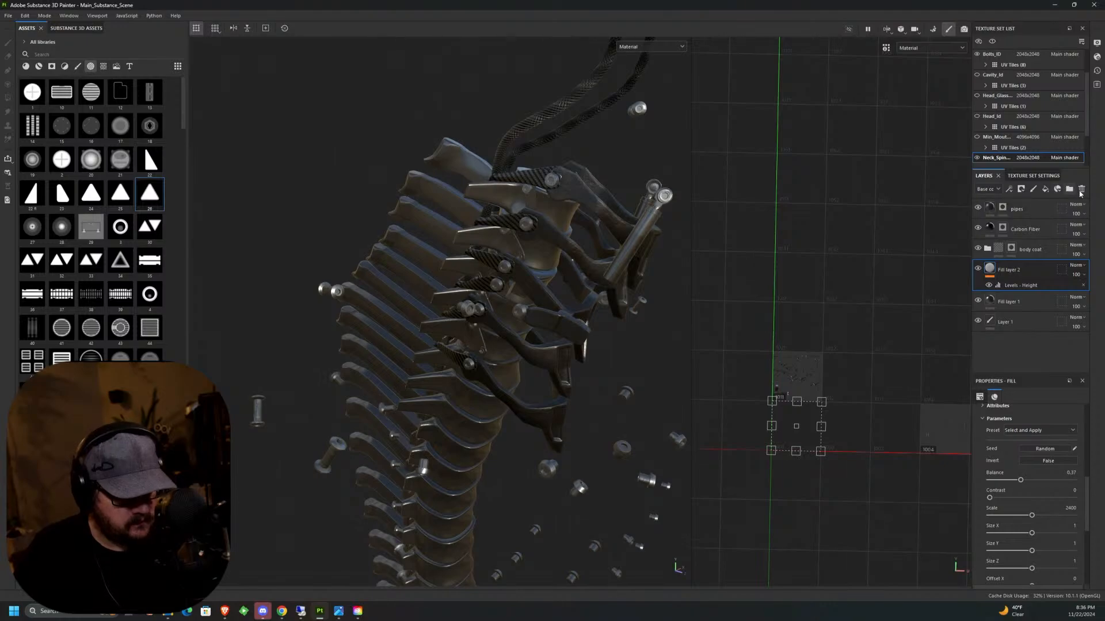
pyautogui.click(1081, 189)
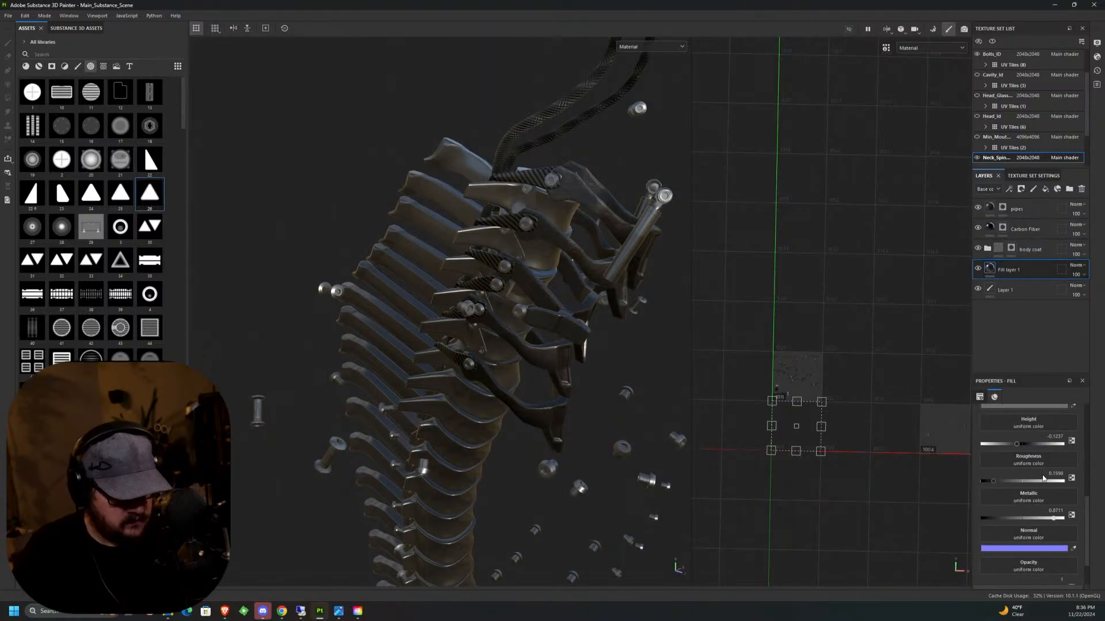
# Assign 3D Perlin Noise to Fill layer 1's Height channel and set the noise scale to 2400.
pyautogui.click(1037, 426)
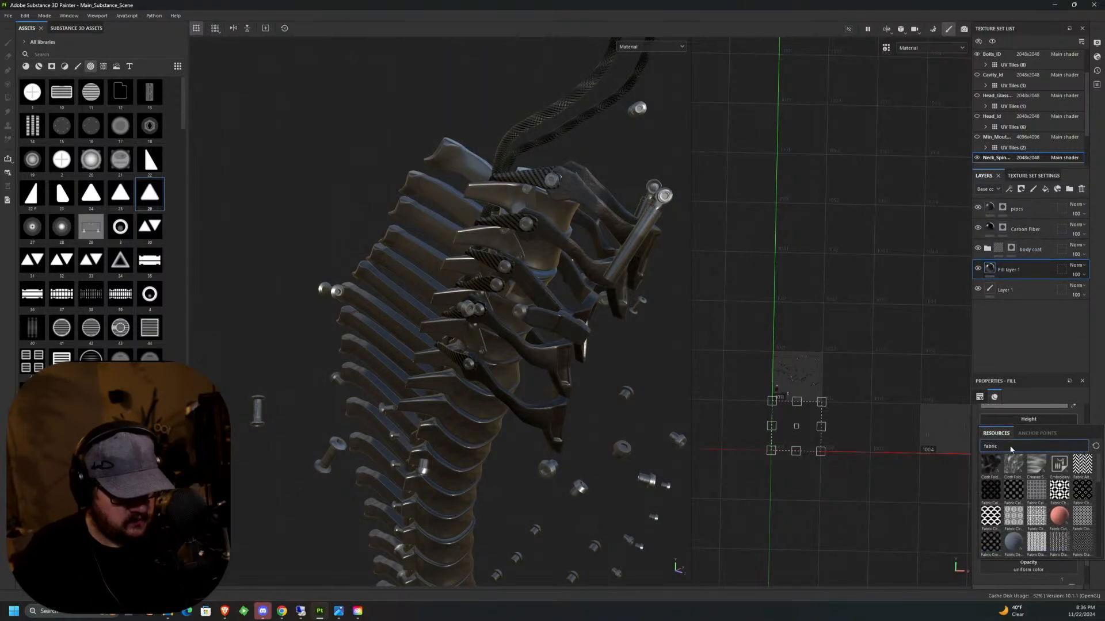
pyautogui.click(1095, 446)
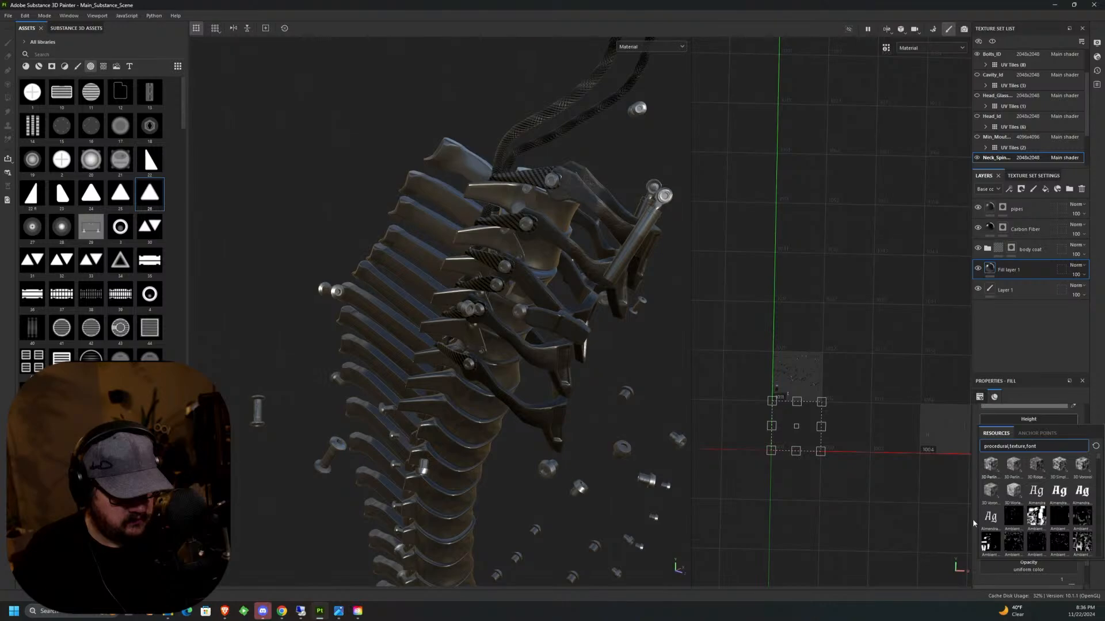
pyautogui.click(990, 465)
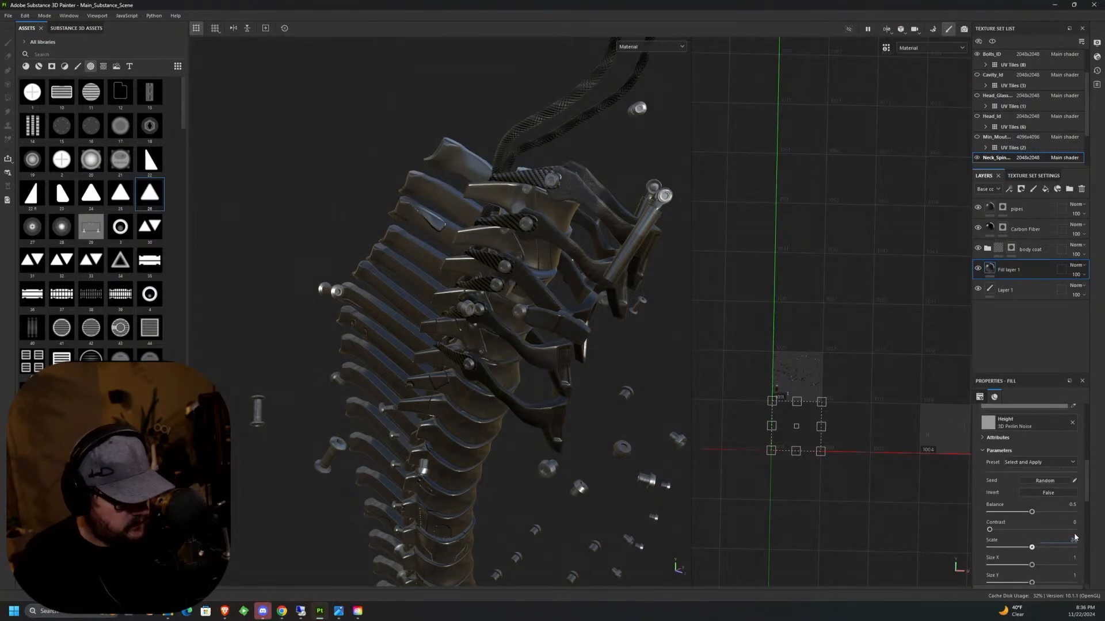
pyautogui.press('Return')
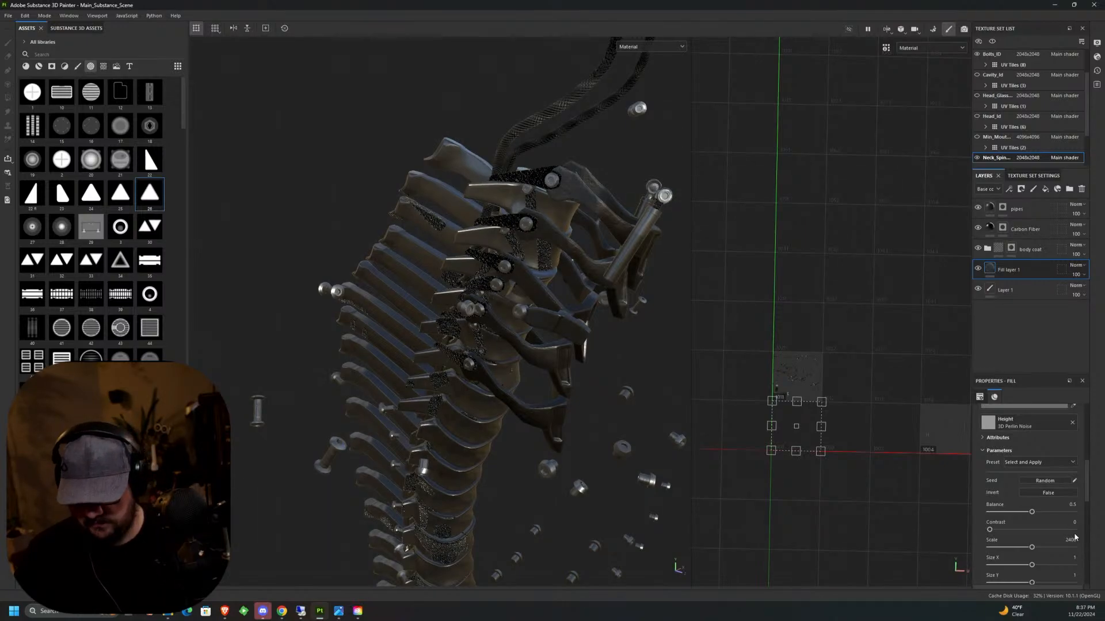
# Inspect the noise patches on the spine and try moving Fill layer 1's UV projection onto other UV tiles.
pyautogui.keyDown('alt'); pyautogui.moveTo(551, 460); pyautogui.dragTo(645, 478); pyautogui.keyUp('alt')
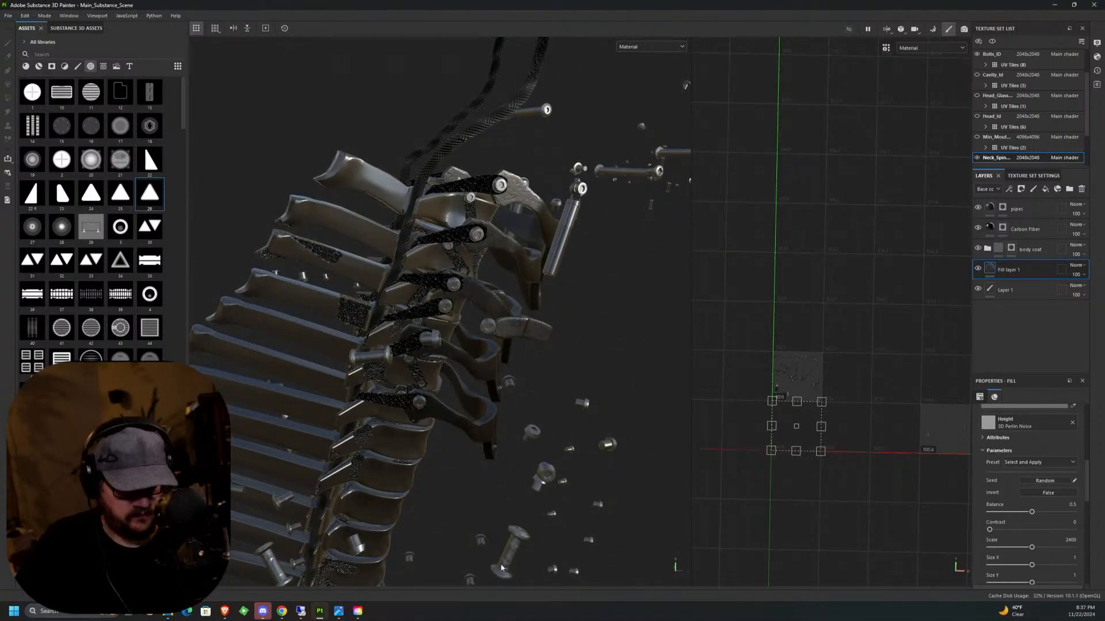
pyautogui.keyDown('alt'); pyautogui.moveTo(500, 567); pyautogui.dragTo(594, 364); pyautogui.keyUp('alt')
pyautogui.keyDown('alt'); pyautogui.moveTo(595, 364); pyautogui.dragTo(551, 449, button='middle'); pyautogui.keyUp('alt')
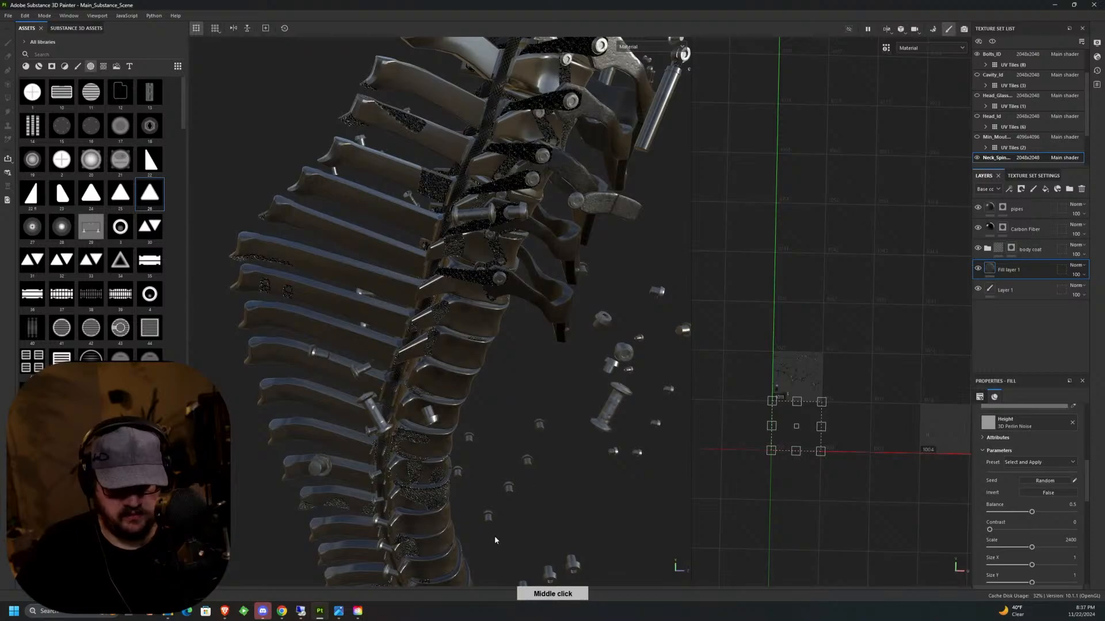
pyautogui.moveTo(796, 413); pyautogui.dragTo(972, 416)
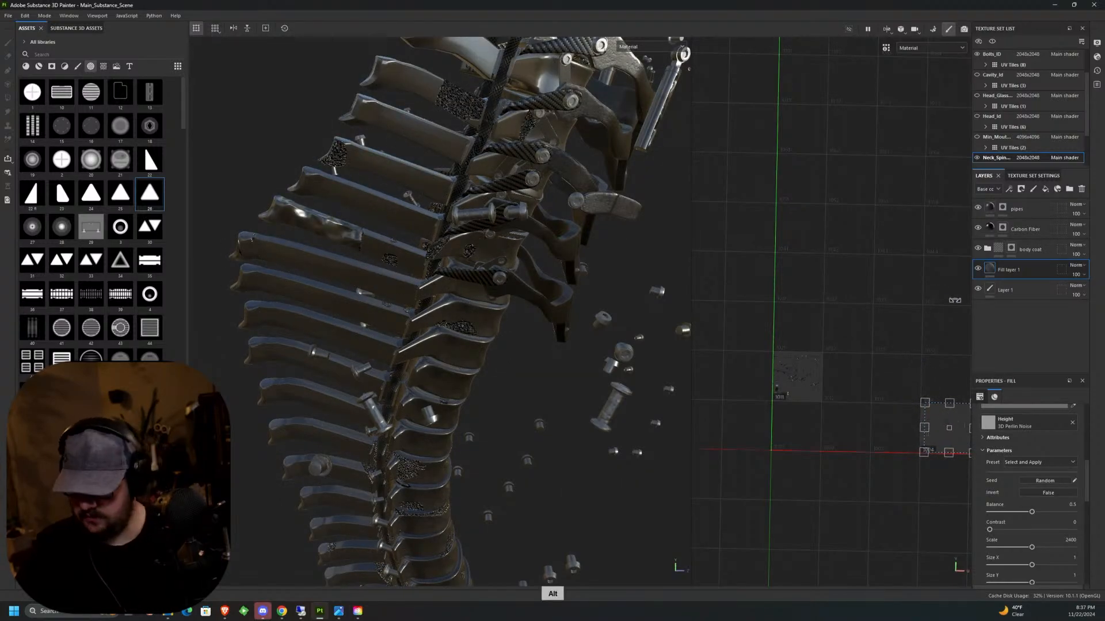
pyautogui.moveTo(898, 414); pyautogui.dragTo(704, 318, button='middle')
pyautogui.moveTo(758, 357); pyautogui.dragTo(852, 313)
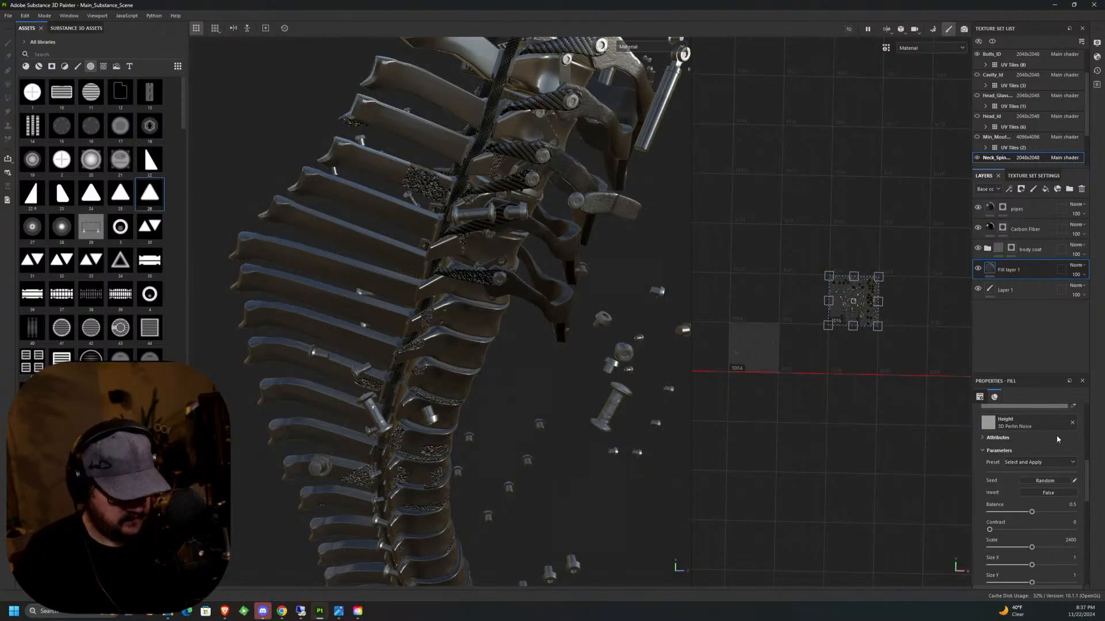
# Set Fill layer 1 to Tri-planar projection and check its noise by toggling the body coat's and the fill's visibility.
pyautogui.scroll(8, 1092, 483)
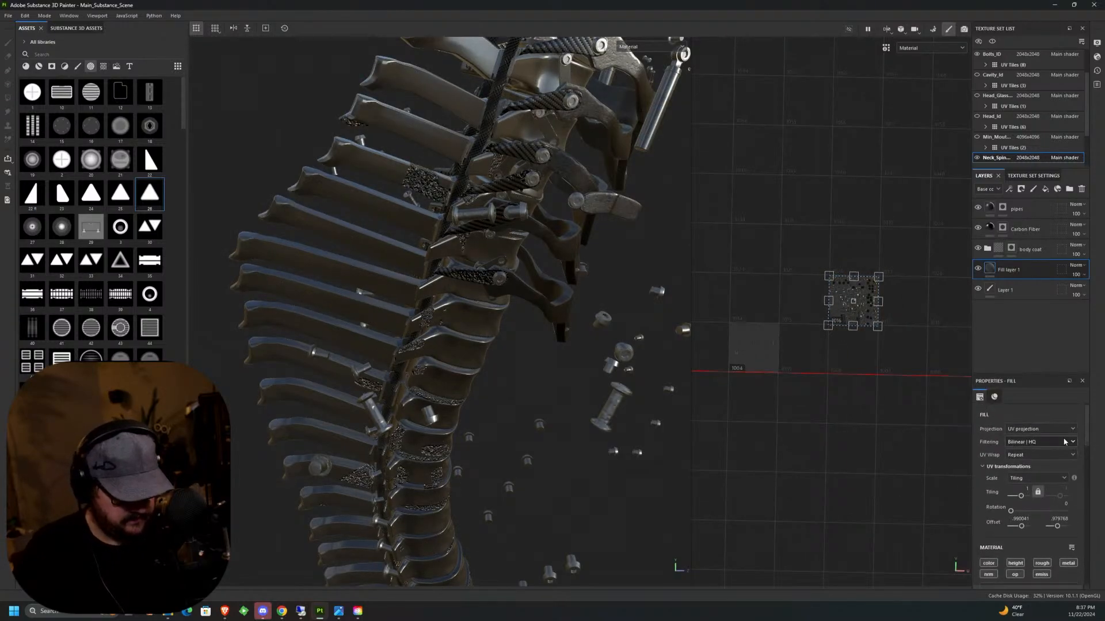
pyautogui.click(1039, 430)
pyautogui.click(1030, 457)
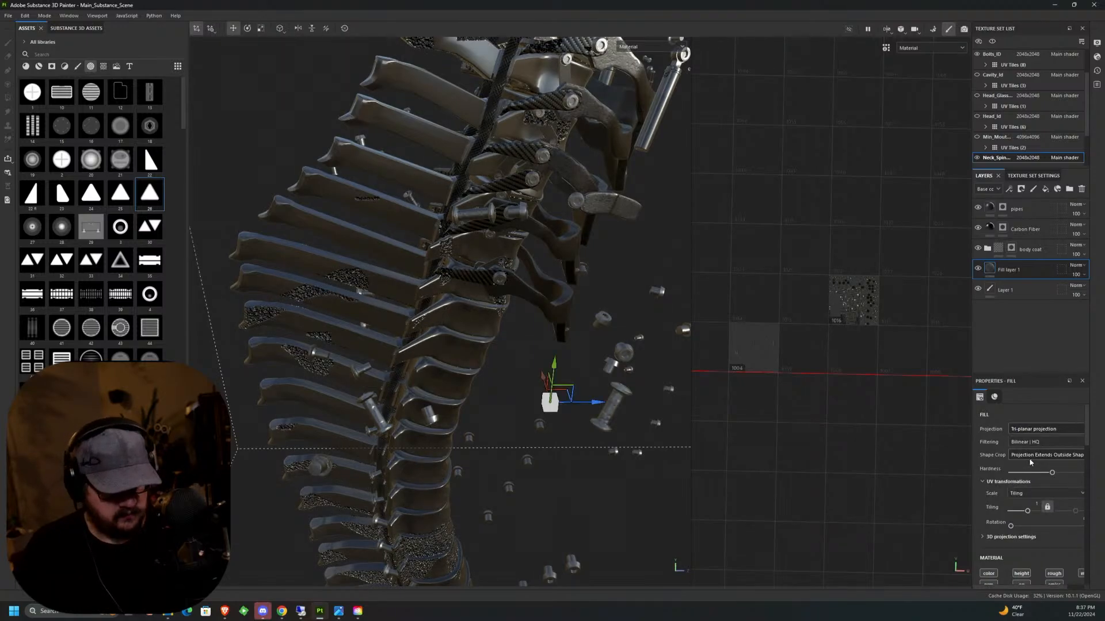
pyautogui.click(977, 249)
pyautogui.click(978, 249)
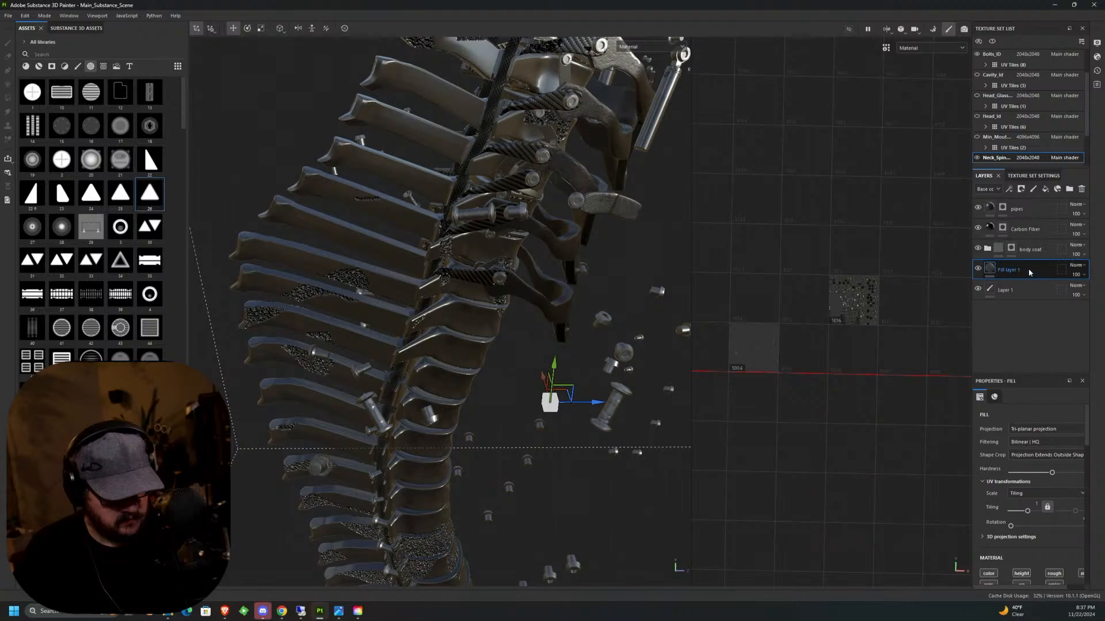
pyautogui.click(978, 269)
pyautogui.click(977, 269)
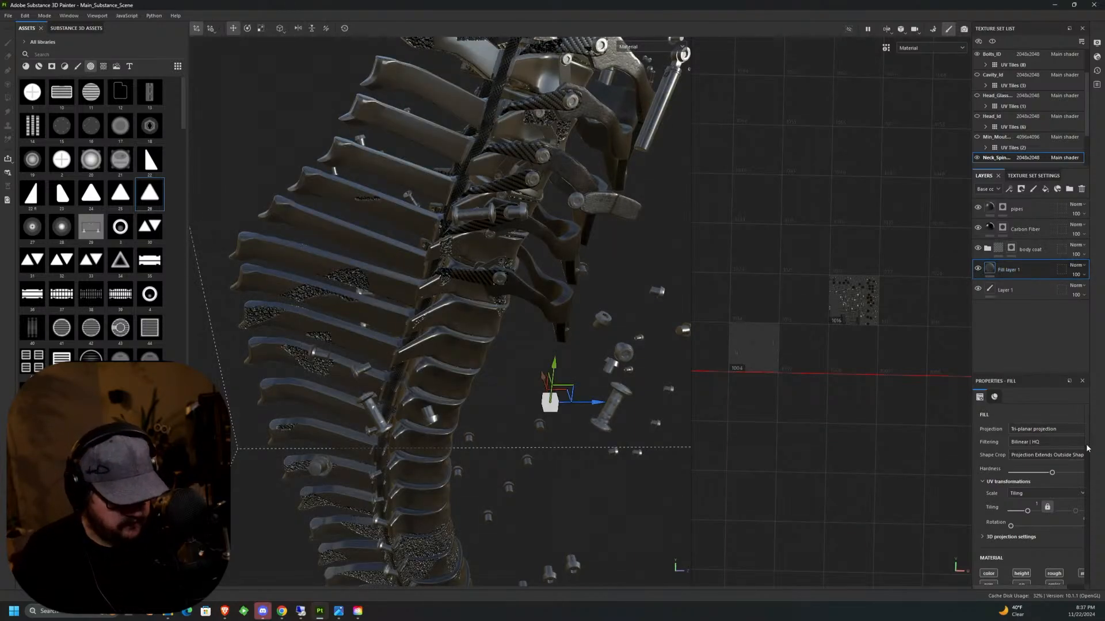
pyautogui.moveTo(1087, 447); pyautogui.dragTo(1088, 483)
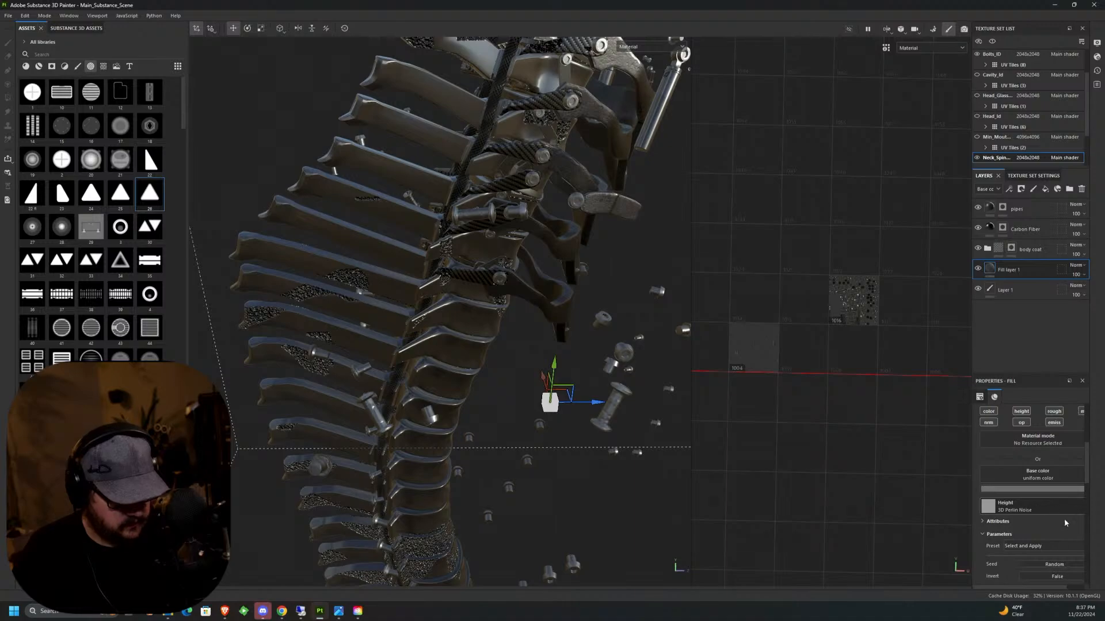
# Try 3D Perlin Noise Fractal and 3D Simplex Noise in Fill layer 1's Height channel.
pyautogui.moveTo(1010, 588); pyautogui.dragTo(1026, 590)
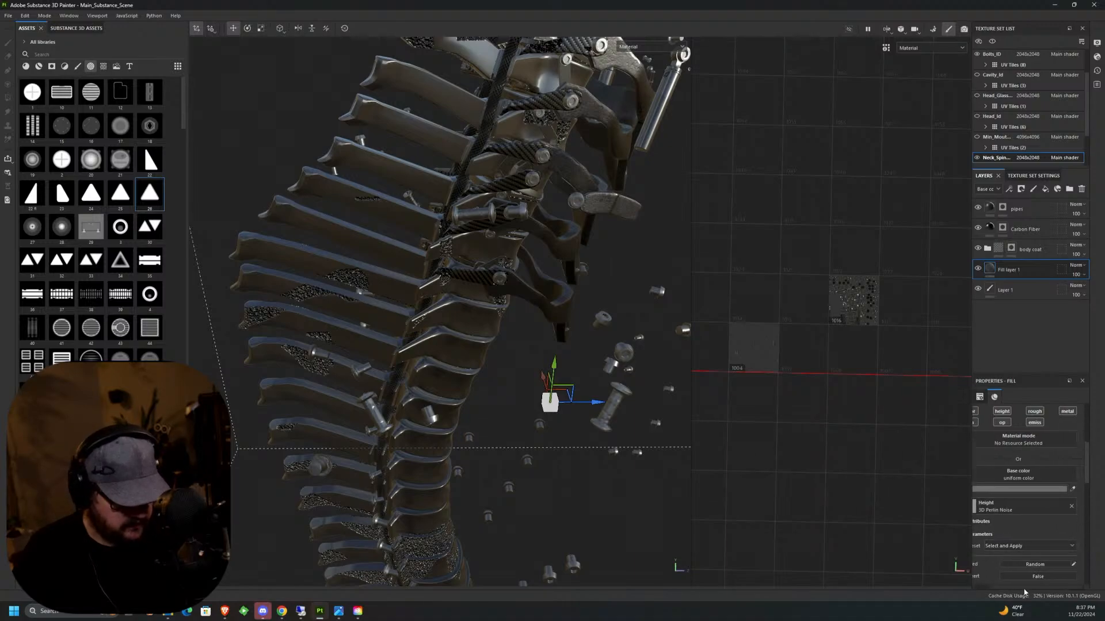
pyautogui.click(1024, 508)
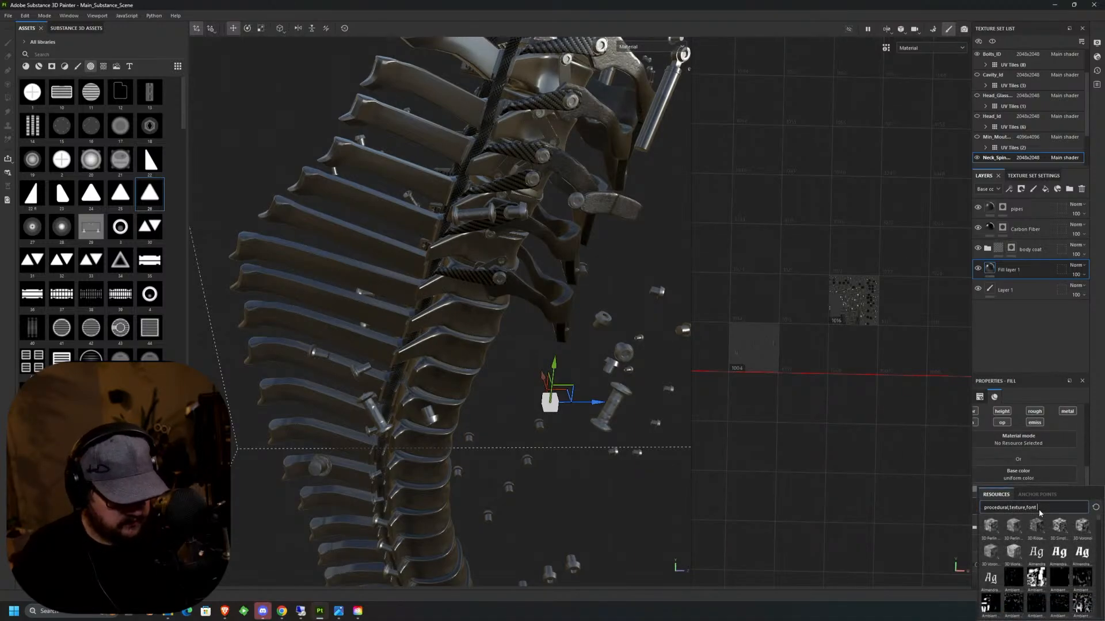
pyautogui.click(1014, 529)
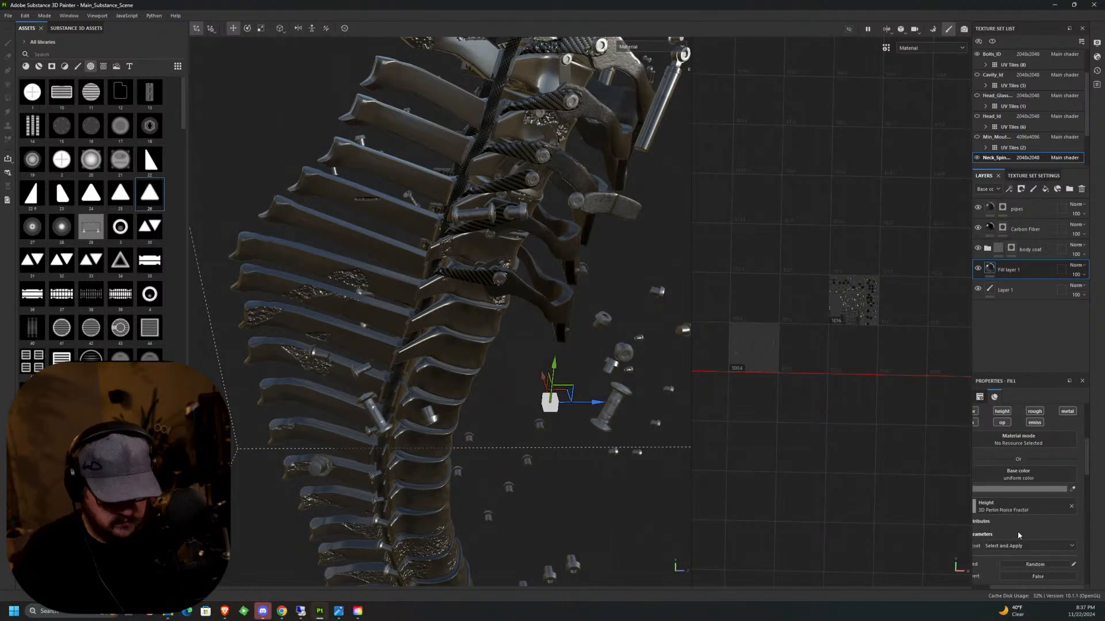
pyautogui.click(1071, 506)
pyautogui.click(1047, 509)
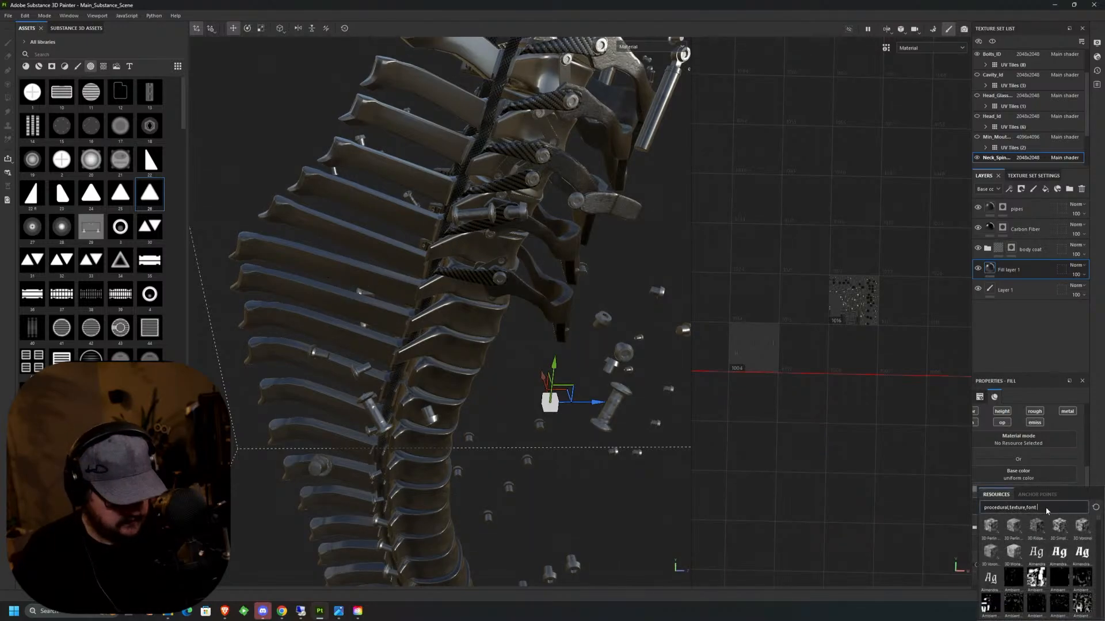
pyautogui.click(1060, 526)
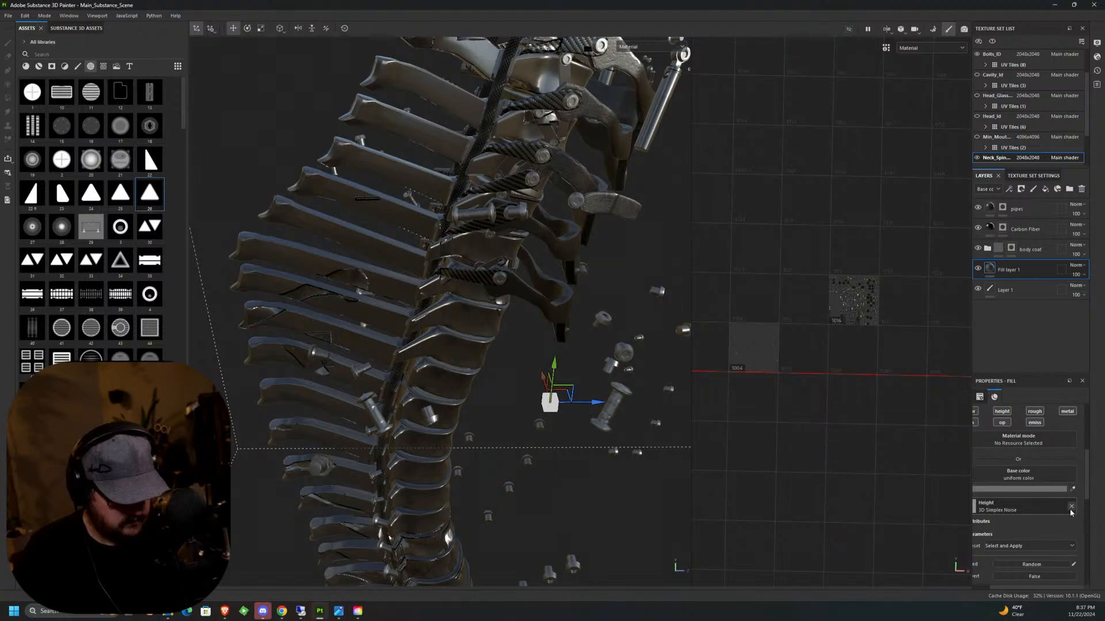
# Examine the Simplex noise on the ribs from several angles and delete Fill layer 1.
pyautogui.keyDown('alt'); pyautogui.moveTo(474, 372); pyautogui.dragTo(496, 359); pyautogui.keyUp('alt')
pyautogui.moveTo(496, 361); pyautogui.dragTo(512, 467, button='middle')
pyautogui.moveTo(512, 467)
pyautogui.keyDown('alt'); pyautogui.mouseDown()
pyautogui.moveTo(534, 382)
pyautogui.moveTo(696, 244)
pyautogui.moveTo(748, 247)
pyautogui.mouseUp(); pyautogui.keyUp('alt')
pyautogui.keyDown('alt'); pyautogui.moveTo(544, 351); pyautogui.dragTo(592, 382); pyautogui.keyUp('alt')
pyautogui.keyDown('alt'); pyautogui.moveTo(592, 382); pyautogui.dragTo(531, 328, button='middle'); pyautogui.keyUp('alt')
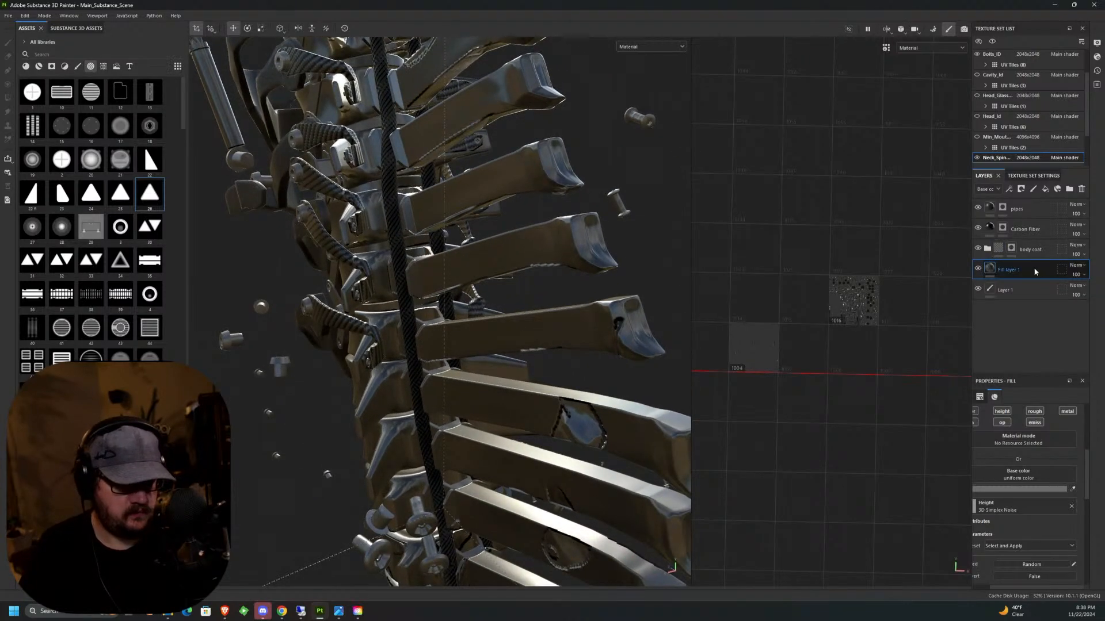
pyautogui.press('Delete')
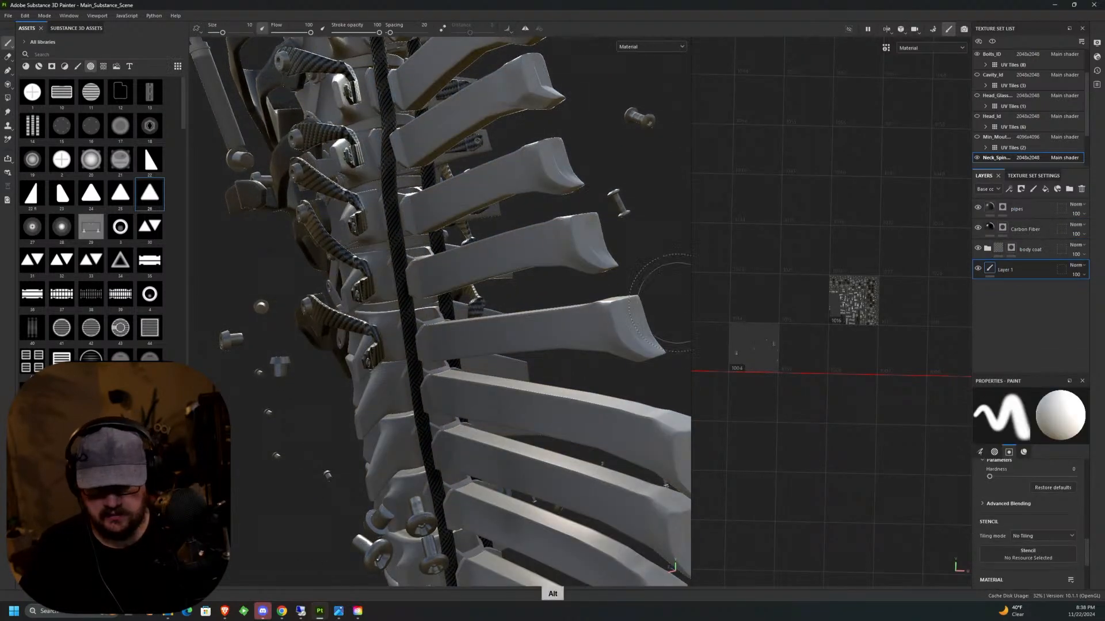
# Add the Steel Dark Aged smart material to the neck spine and place it directly below the body coat folder.
pyautogui.moveTo(547, 374)
pyautogui.keyDown('alt'); pyautogui.mouseDown()
pyautogui.moveTo(580, 401)
pyautogui.moveTo(535, 379)
pyautogui.mouseUp(); pyautogui.keyUp('alt')
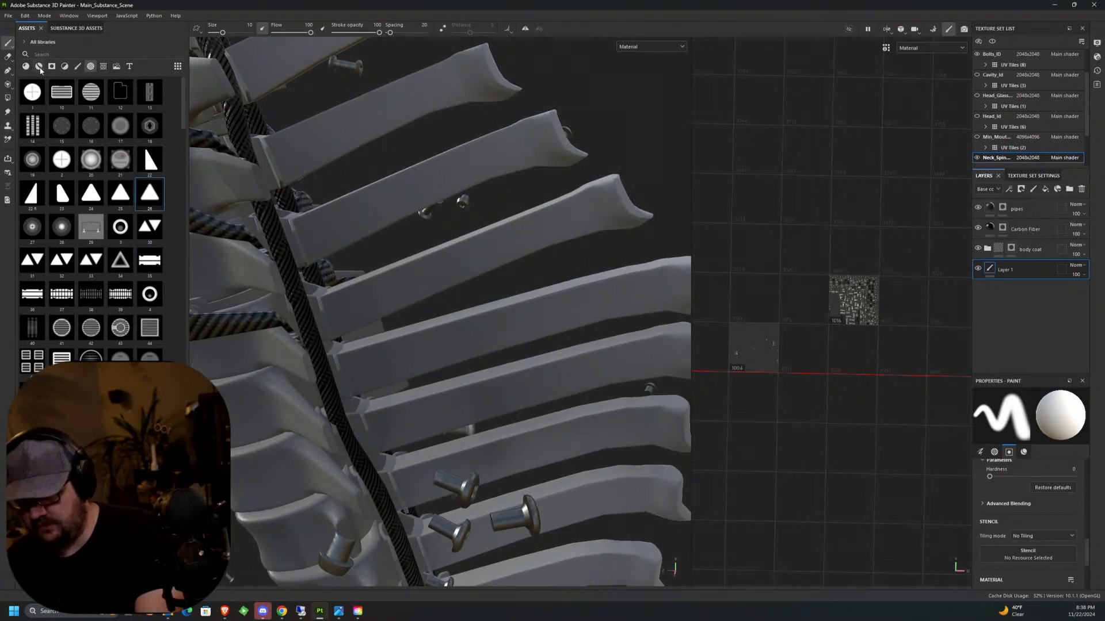
pyautogui.click(38, 66)
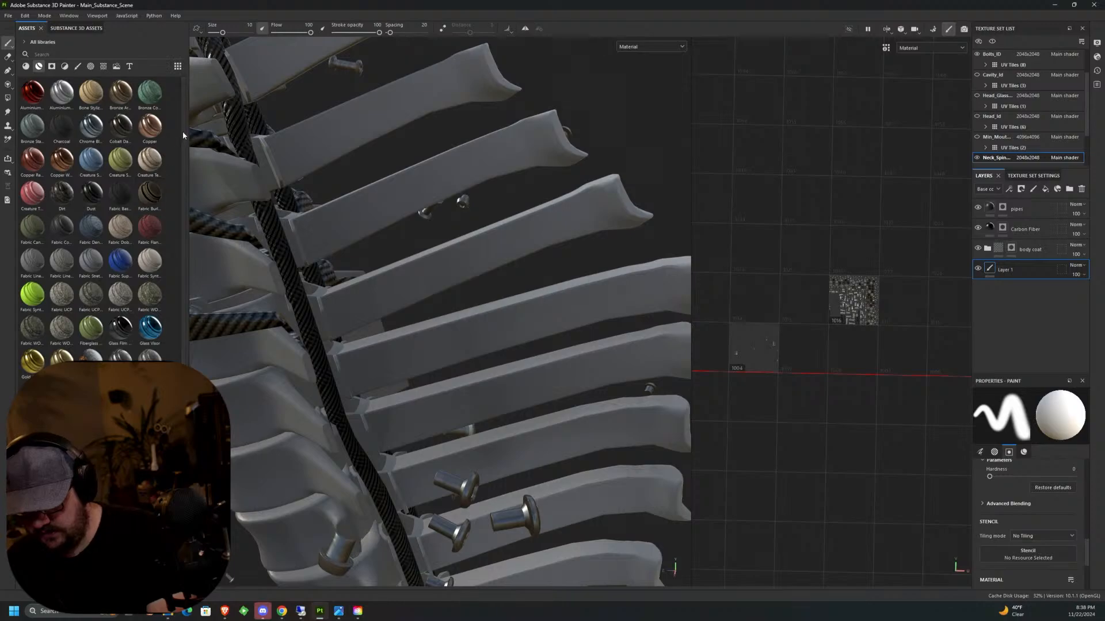
pyautogui.scroll(-2, 182, 131)
pyautogui.scroll(-8, 185, 192)
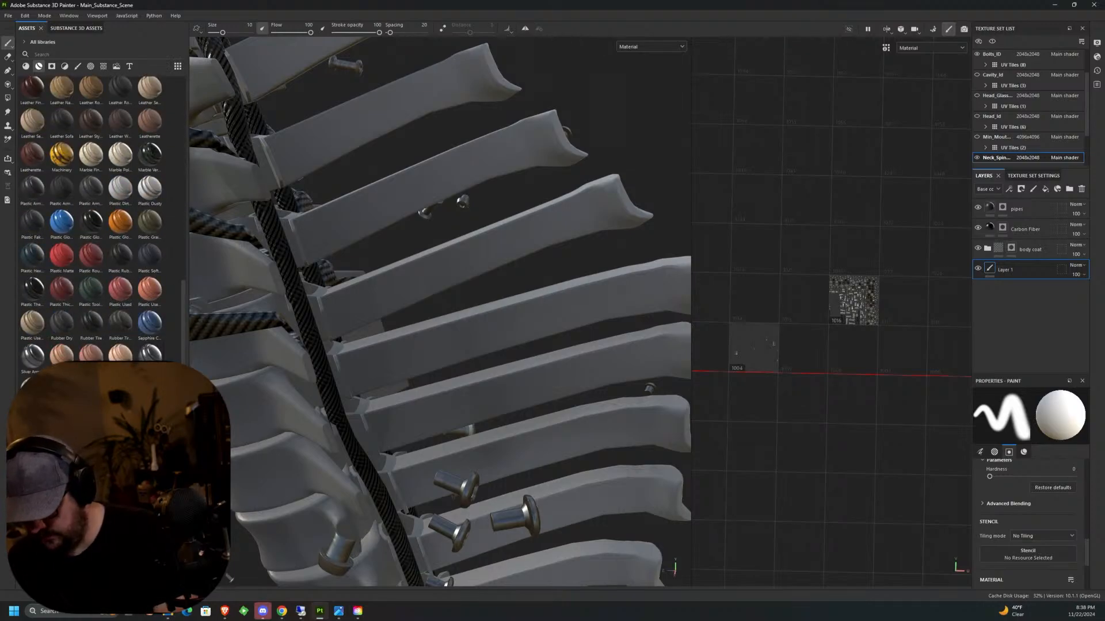
pyautogui.moveTo(120, 390); pyautogui.dragTo(541, 326)
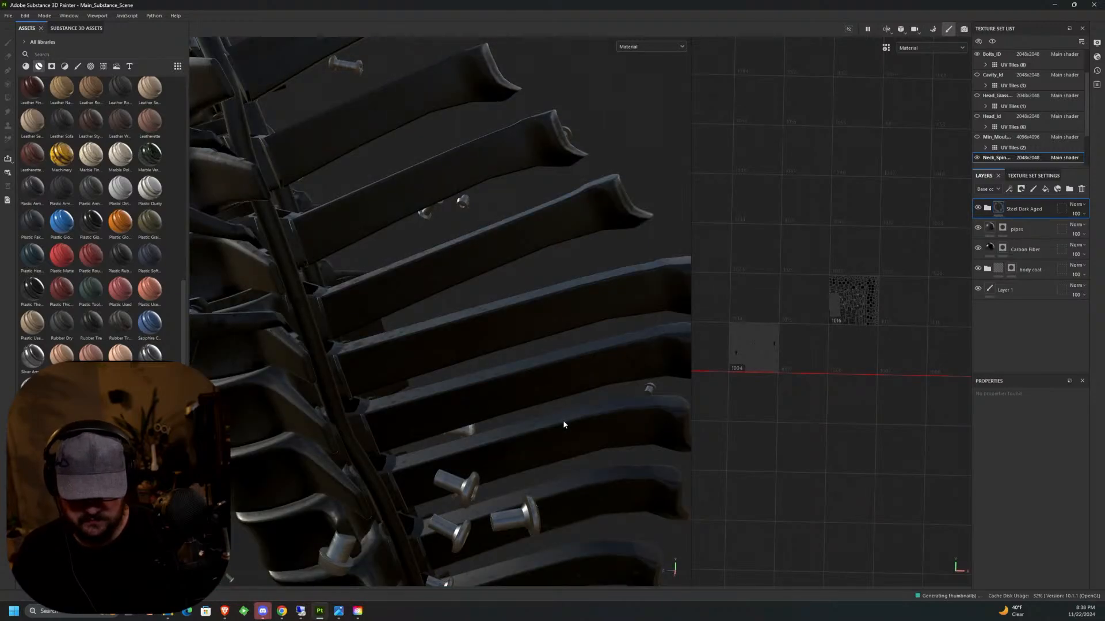
pyautogui.keyDown('alt'); pyautogui.moveTo(564, 424); pyautogui.dragTo(258, 409); pyautogui.keyUp('alt')
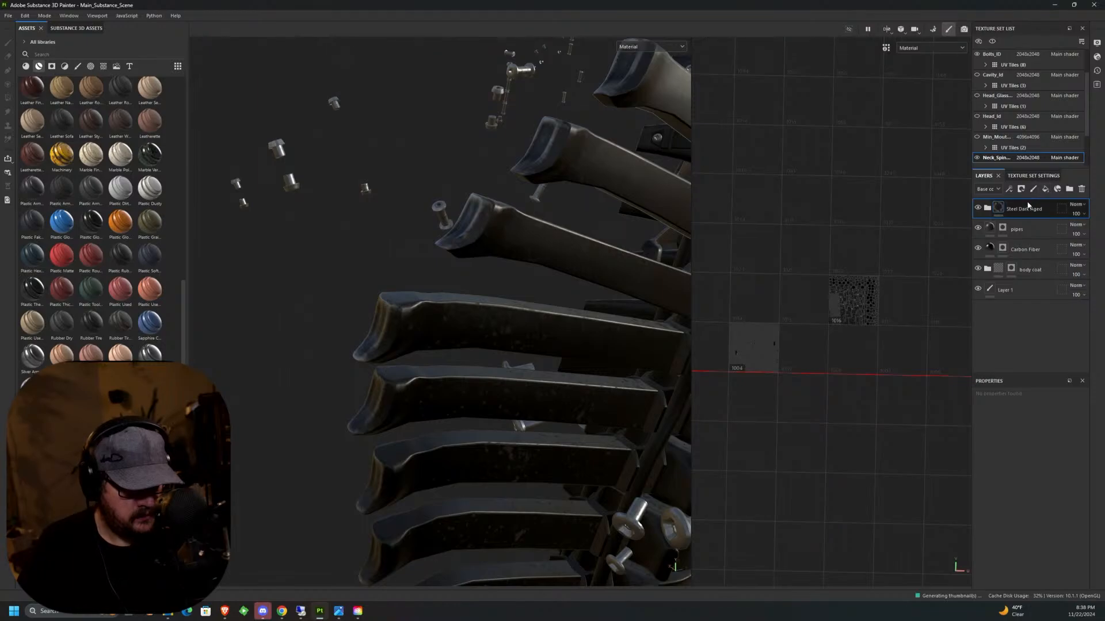
pyautogui.moveTo(1030, 209); pyautogui.dragTo(1032, 279)
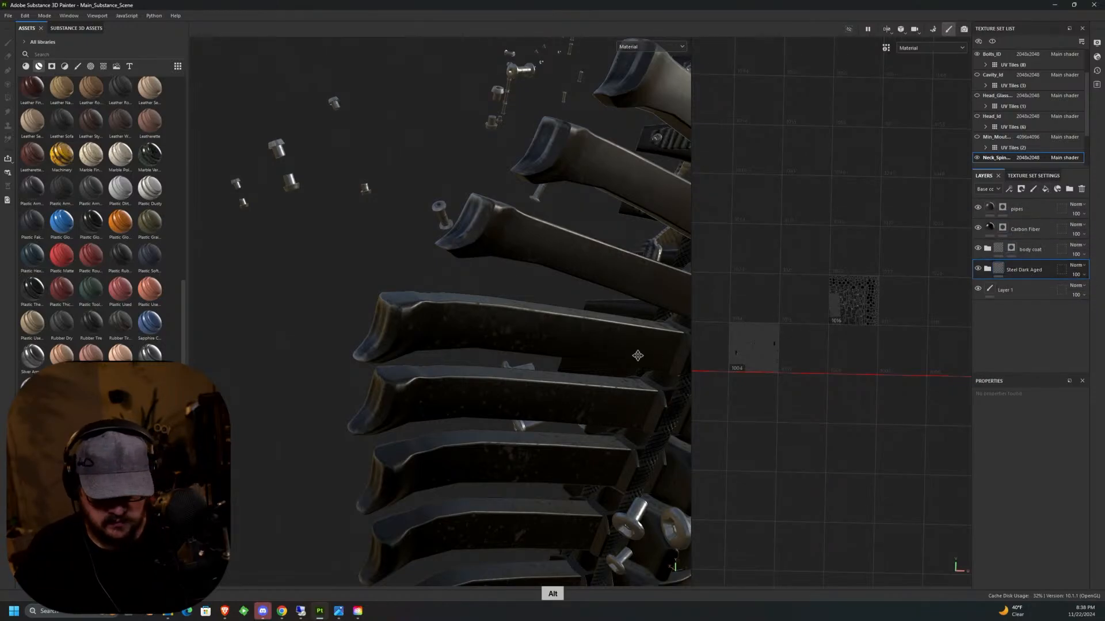
# Expand the Steel Dark Aged folder and open its Metal layer's channel and advanced parameters.
pyautogui.keyDown('alt'); pyautogui.moveTo(637, 355); pyautogui.dragTo(435, 296, button='middle'); pyautogui.keyUp('alt')
pyautogui.moveTo(436, 296)
pyautogui.keyDown('alt'); pyautogui.mouseDown()
pyautogui.moveTo(411, 279)
pyautogui.moveTo(356, 287)
pyautogui.moveTo(433, 295)
pyautogui.mouseUp(); pyautogui.keyUp('alt')
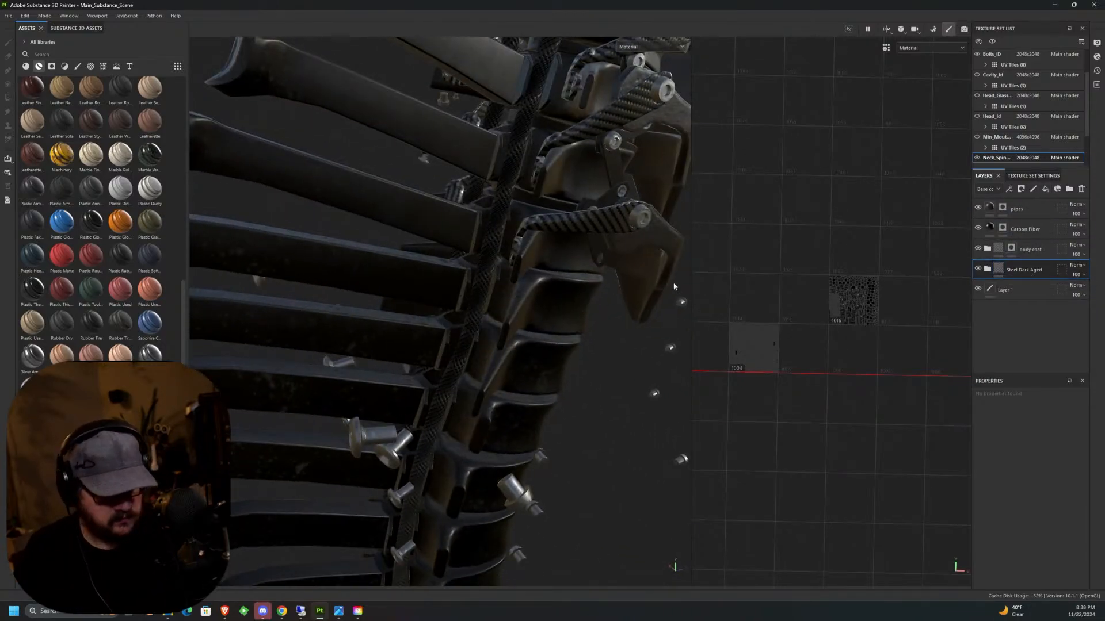
pyautogui.click(986, 272)
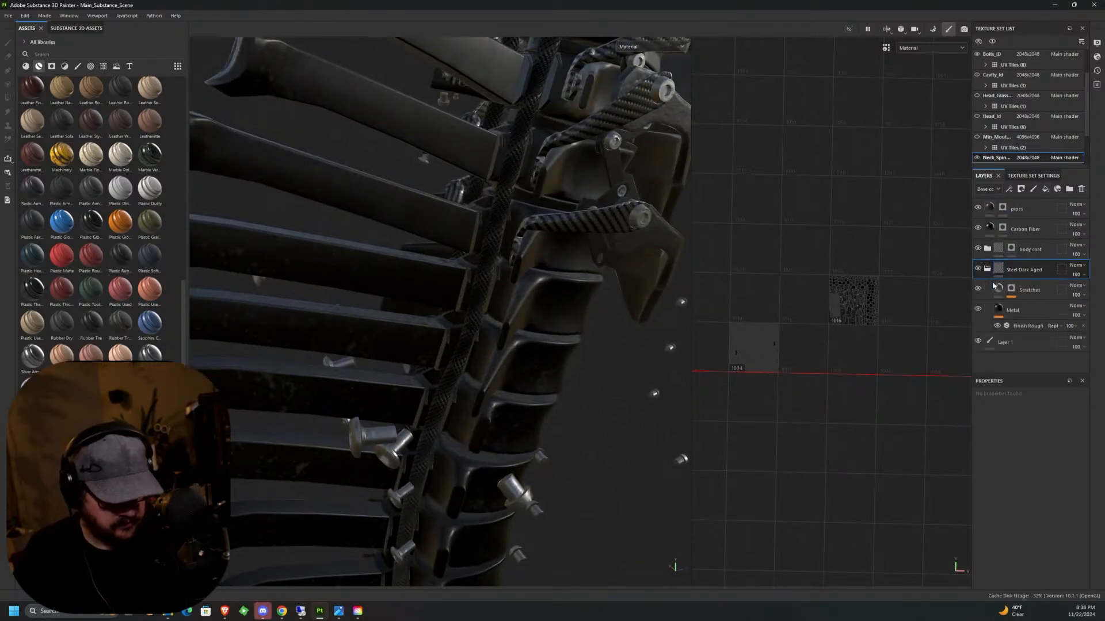
pyautogui.click(1026, 311)
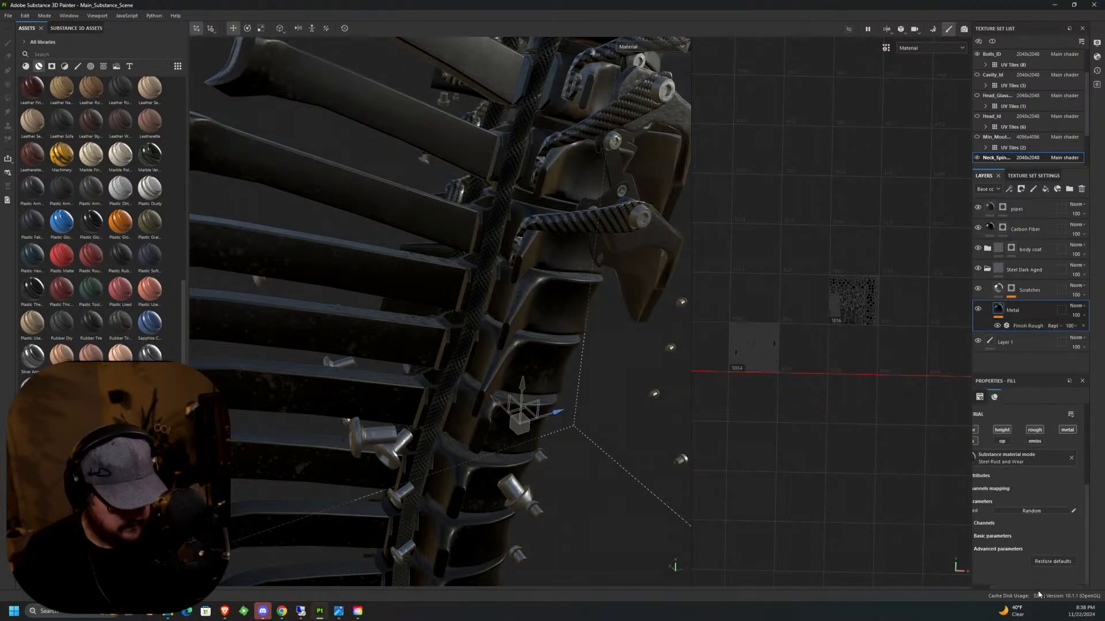
pyautogui.moveTo(1038, 589); pyautogui.dragTo(1013, 582)
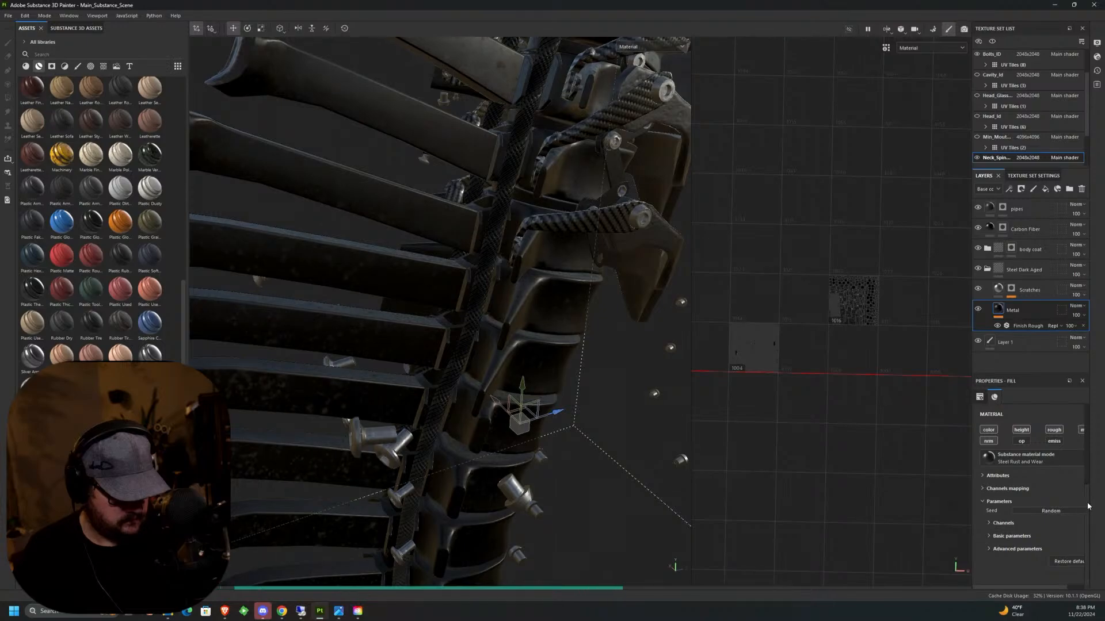
pyautogui.moveTo(1087, 503); pyautogui.dragTo(1088, 487)
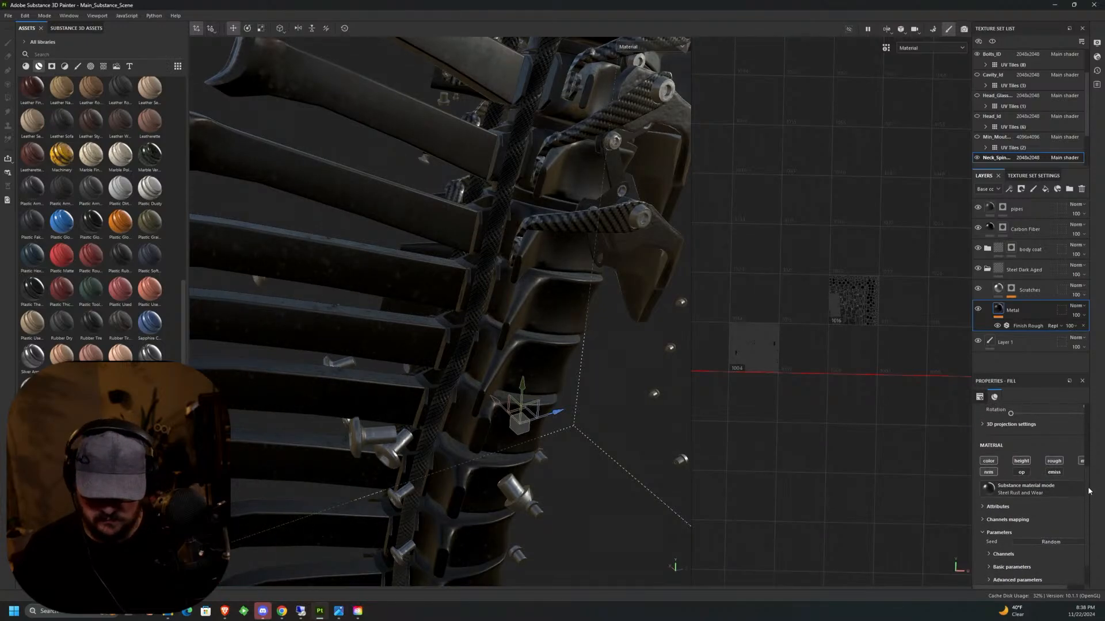
pyautogui.hotkey('ctrl', 'z')
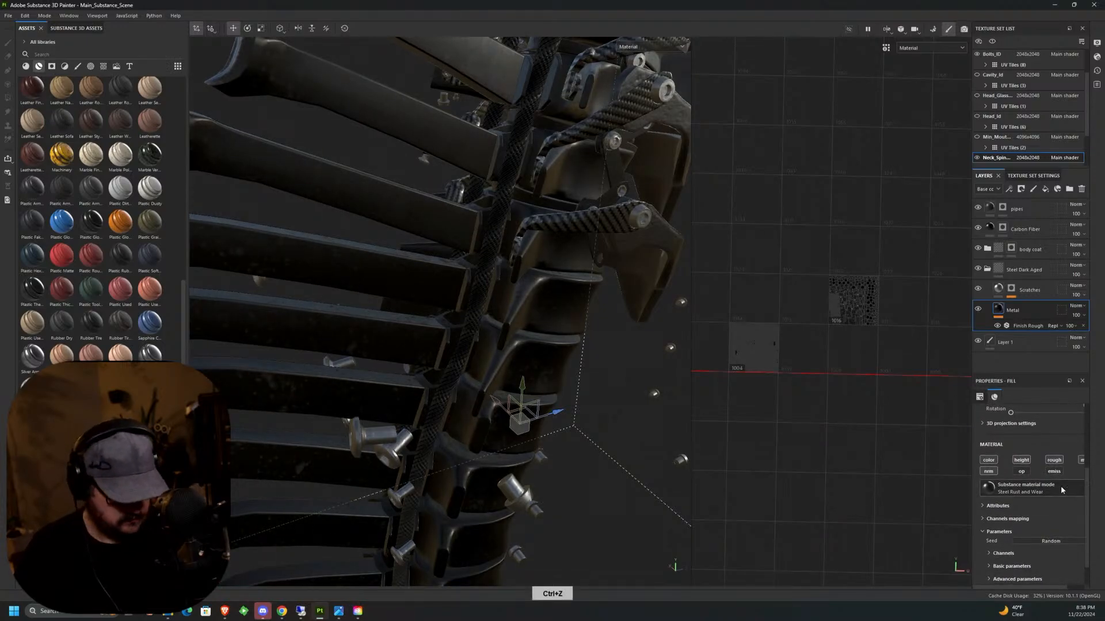
pyautogui.click(984, 505)
pyautogui.moveTo(1088, 500); pyautogui.dragTo(1086, 546)
pyautogui.click(989, 524)
pyautogui.click(1014, 547)
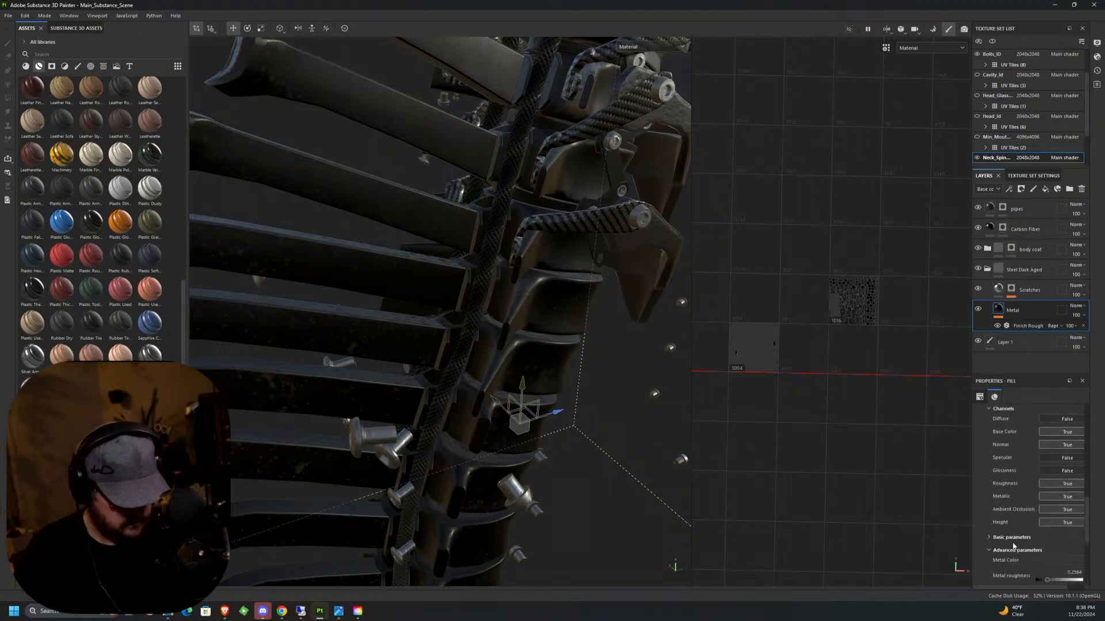
# Set the Metal layer's Metal Color to the mid grey 797979.
pyautogui.click(1062, 561)
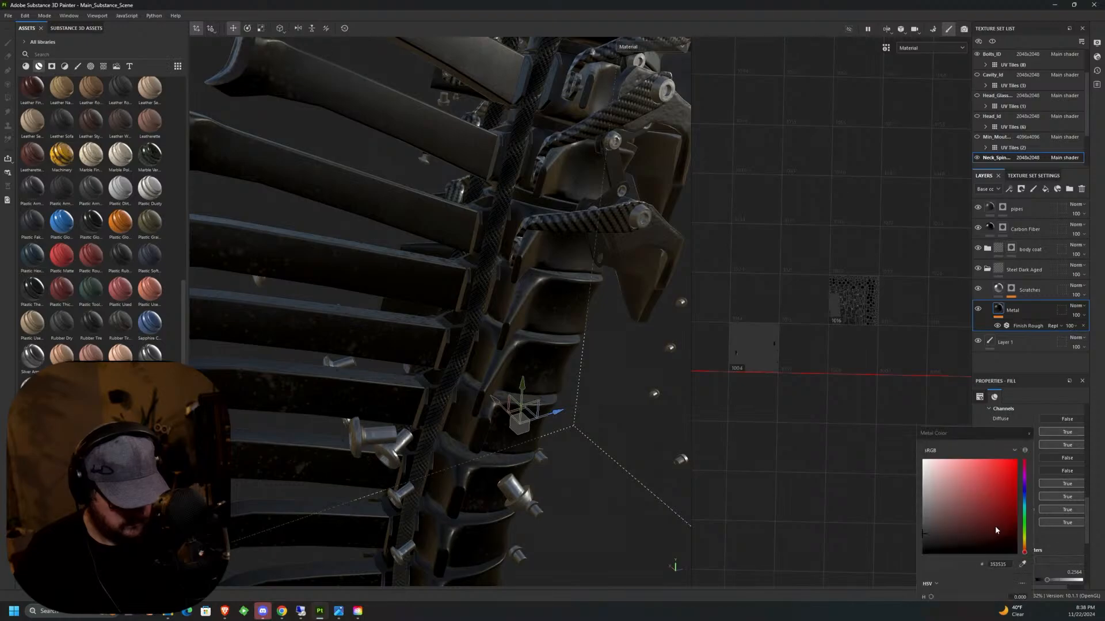
pyautogui.click(926, 498)
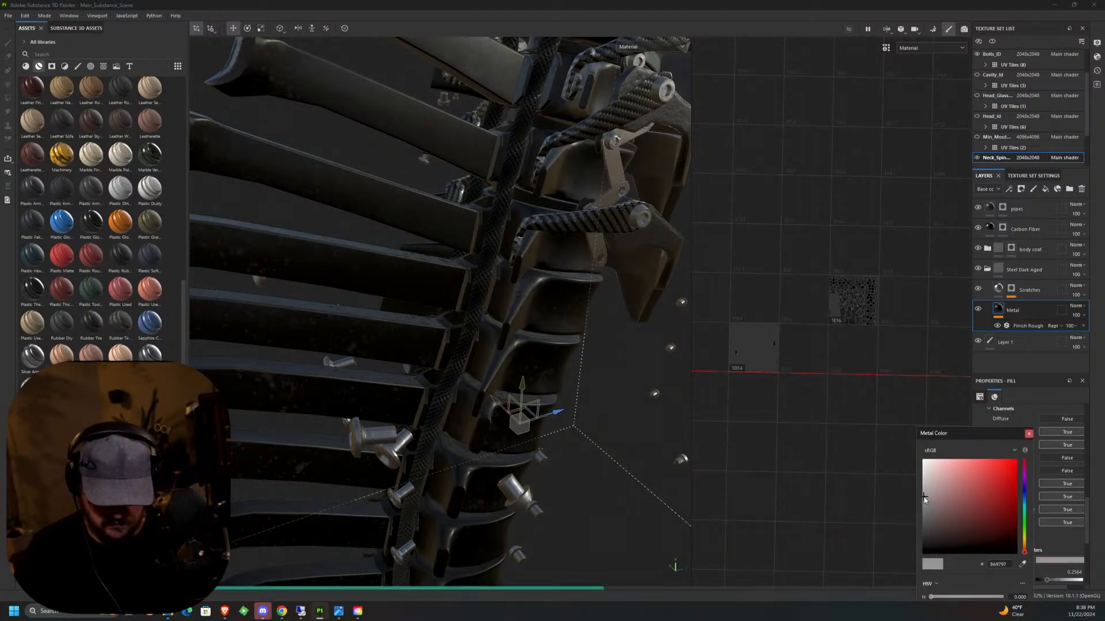
pyautogui.click(923, 510)
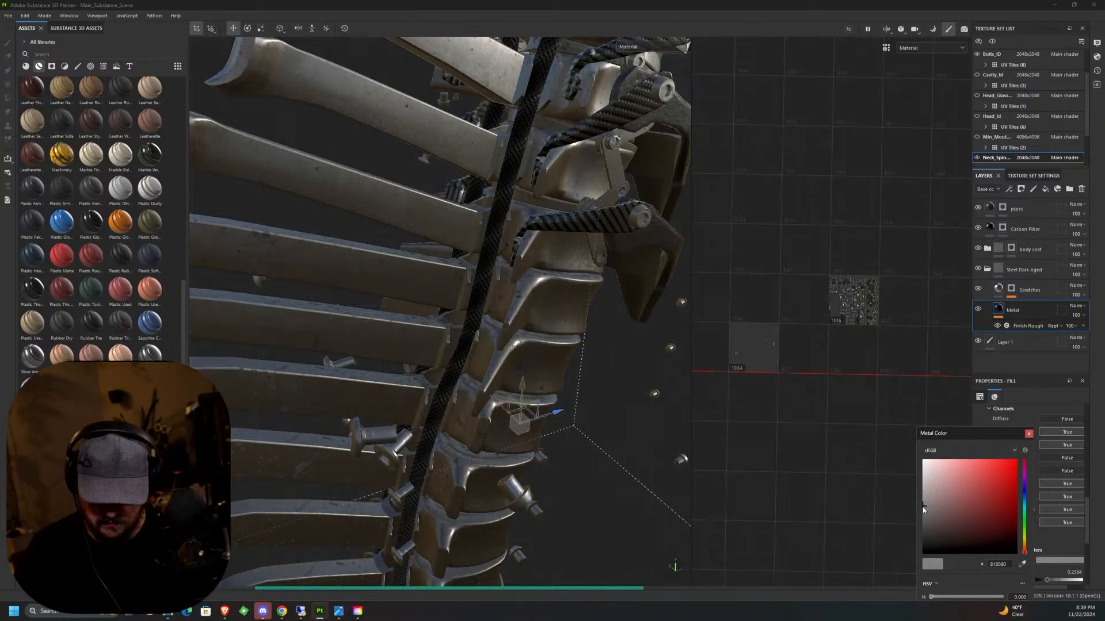
pyautogui.click(923, 509)
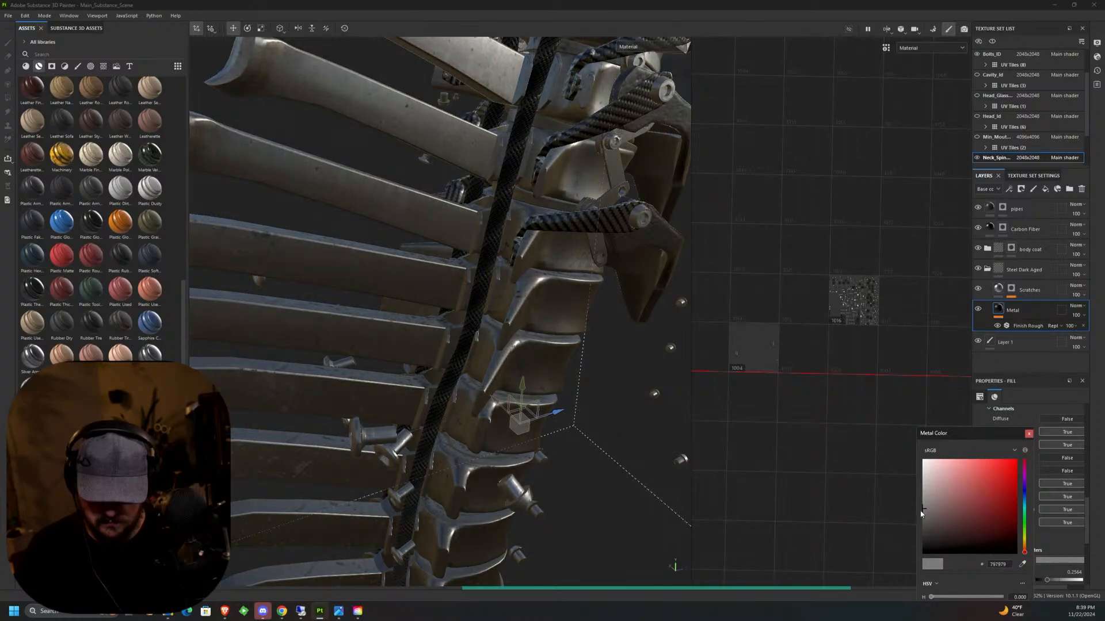
pyautogui.click(1028, 434)
# Inspect the grey metal around the spine and show the Head_Id texture set to view it together with the head.
pyautogui.moveTo(575, 379); pyautogui.dragTo(553, 376, button='middle')
pyautogui.scroll(-10, 577, 359)
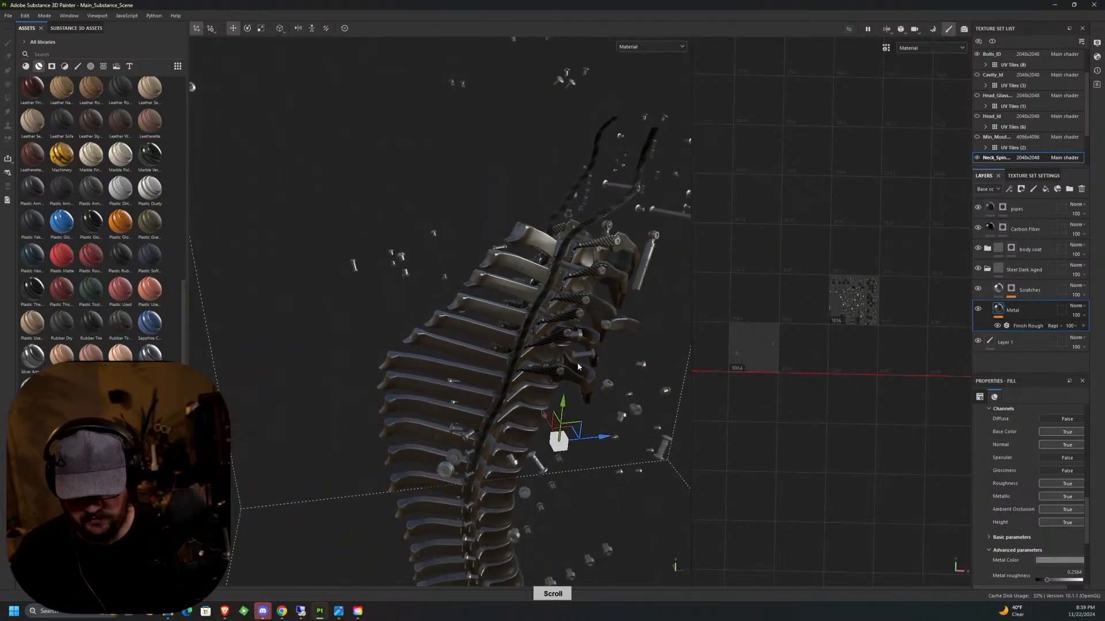
pyautogui.keyDown('alt'); pyautogui.moveTo(577, 359); pyautogui.dragTo(501, 345); pyautogui.keyUp('alt')
pyautogui.moveTo(501, 348); pyautogui.dragTo(432, 225, button='middle')
pyautogui.keyDown('alt'); pyautogui.moveTo(518, 144); pyautogui.dragTo(546, 231); pyautogui.keyUp('alt')
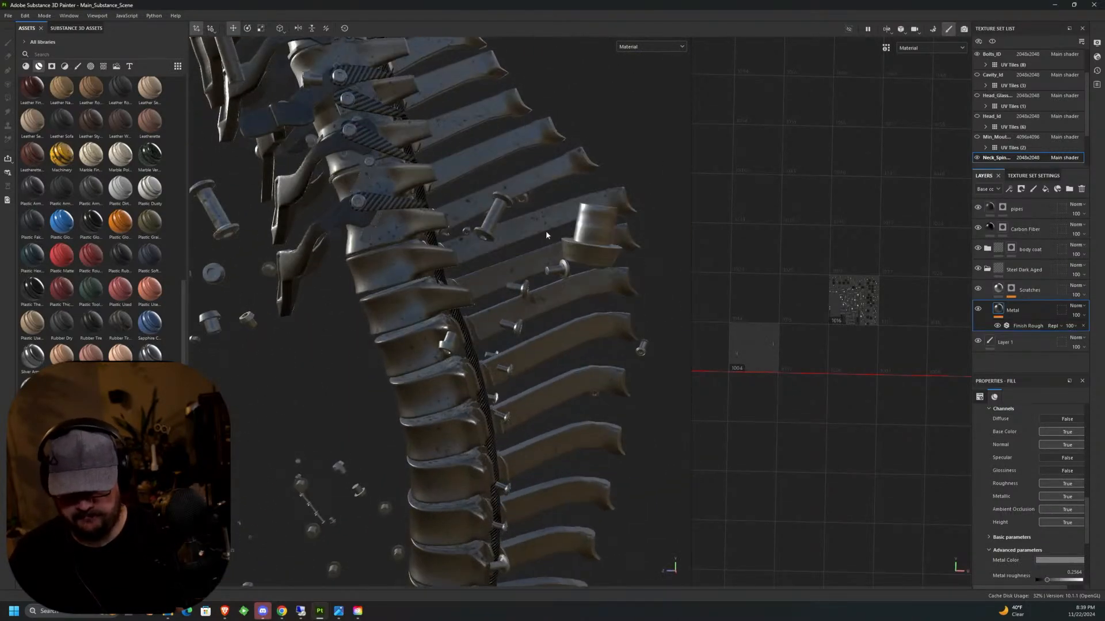
pyautogui.scroll(-4, 550, 253)
pyautogui.keyDown('alt'); pyautogui.moveTo(554, 272); pyautogui.dragTo(720, 315); pyautogui.keyUp('alt')
pyautogui.click(976, 116)
pyautogui.moveTo(665, 305); pyautogui.dragTo(496, 369, button='middle')
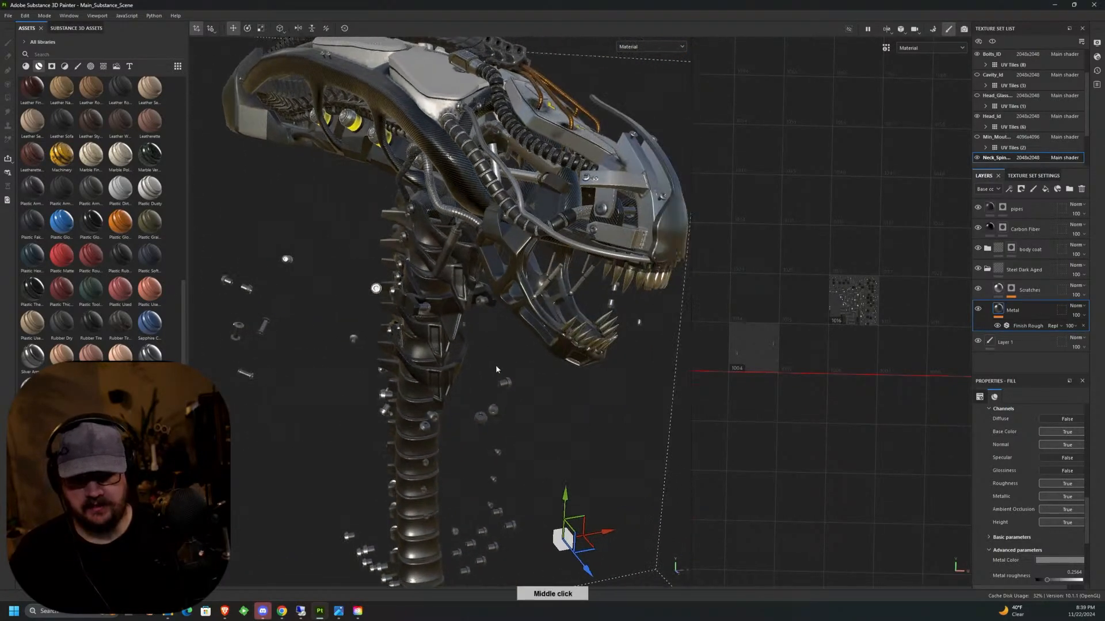
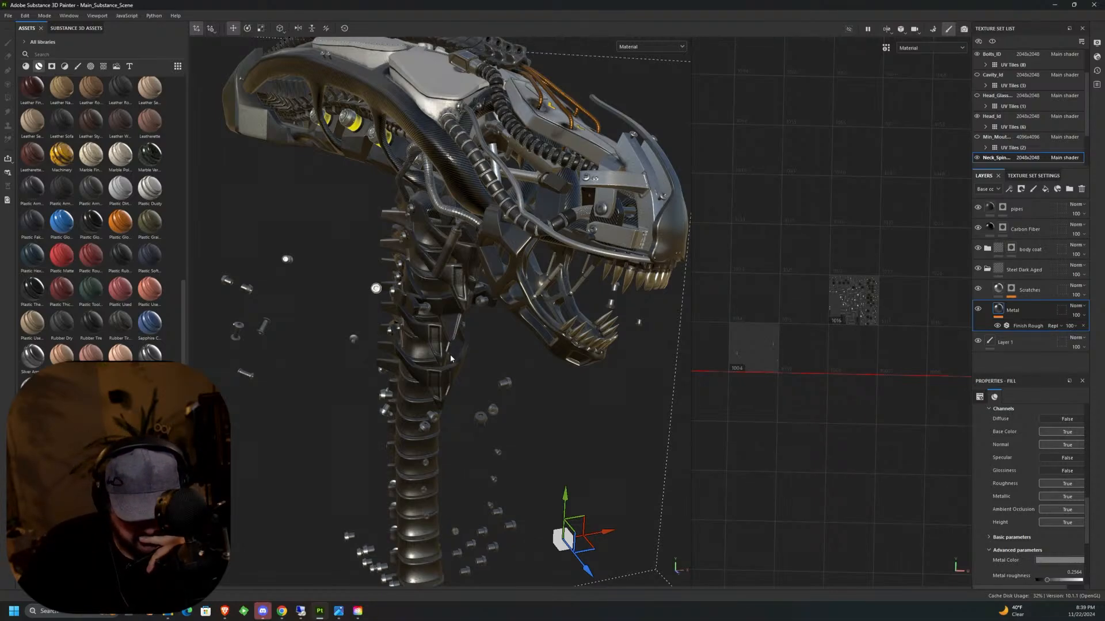
# Make the hidden Head_Glass and Cavity_Id texture sets visible again on the model.
pyautogui.click(976, 96)
pyautogui.moveTo(593, 360); pyautogui.dragTo(573, 281, button='middle')
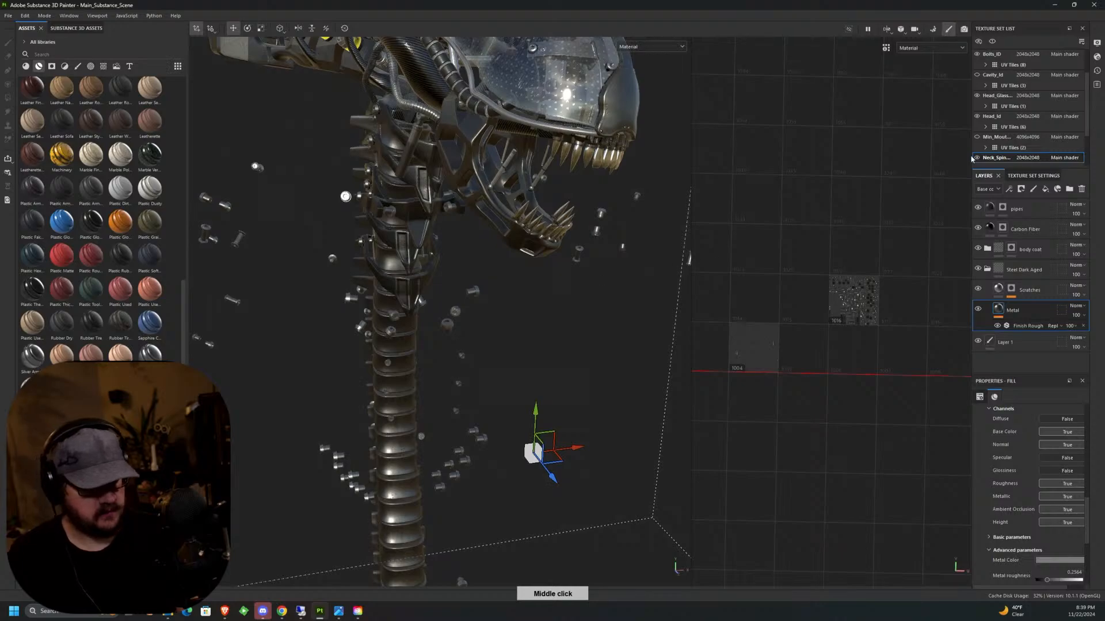
pyautogui.click(977, 75)
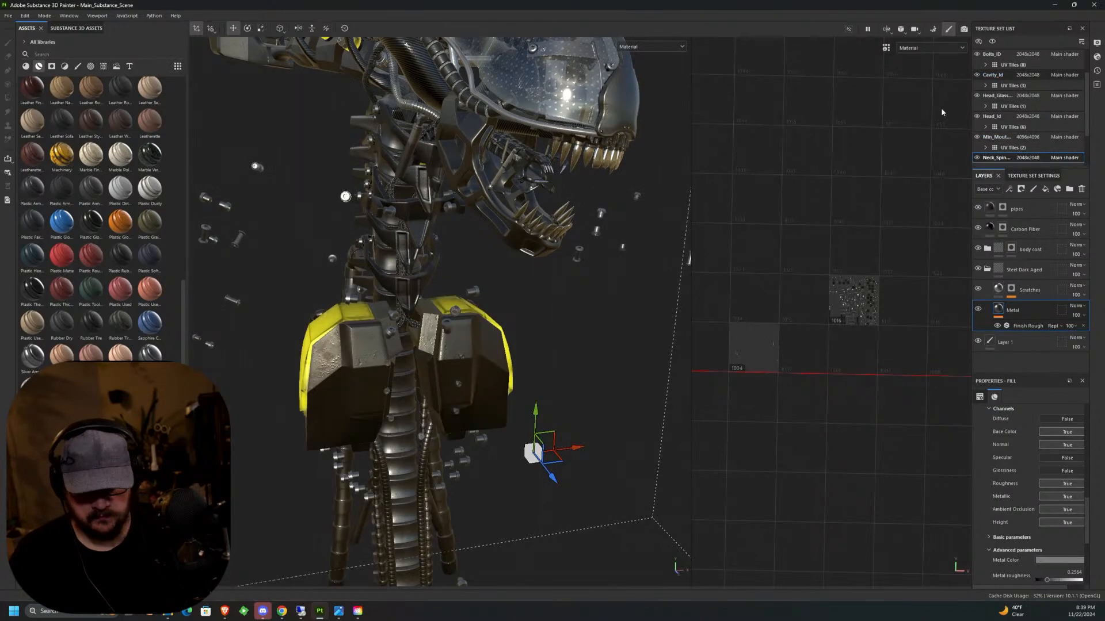
pyautogui.moveTo(576, 259); pyautogui.dragTo(413, 382, button='middle')
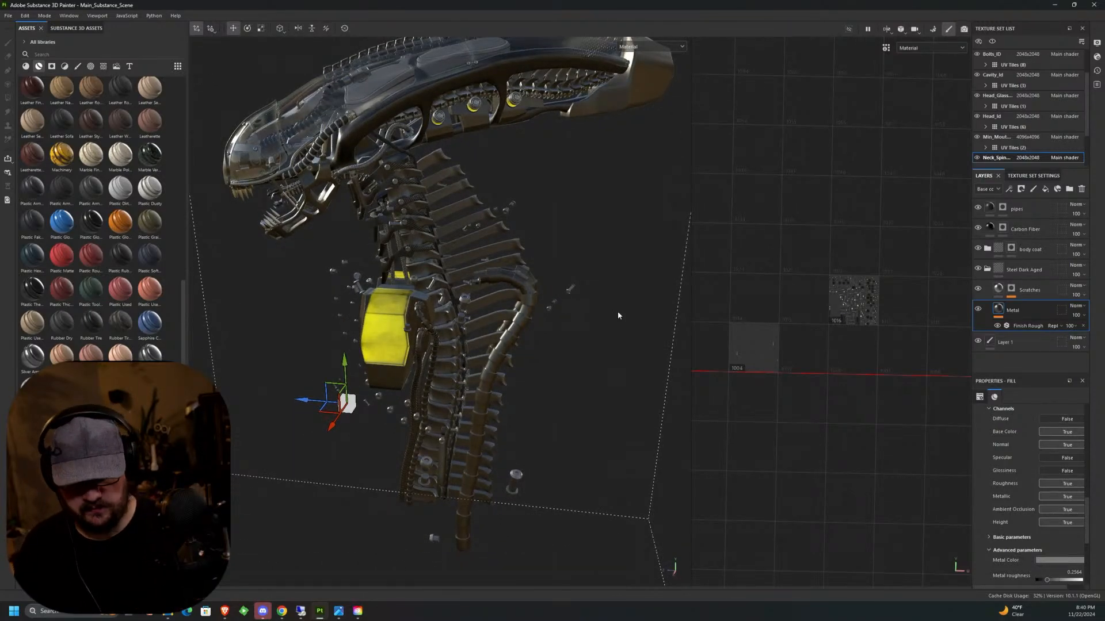
# Save the project under its existing file name.
pyautogui.moveTo(617, 316); pyautogui.dragTo(377, 274, button='middle')
pyautogui.click(8, 17)
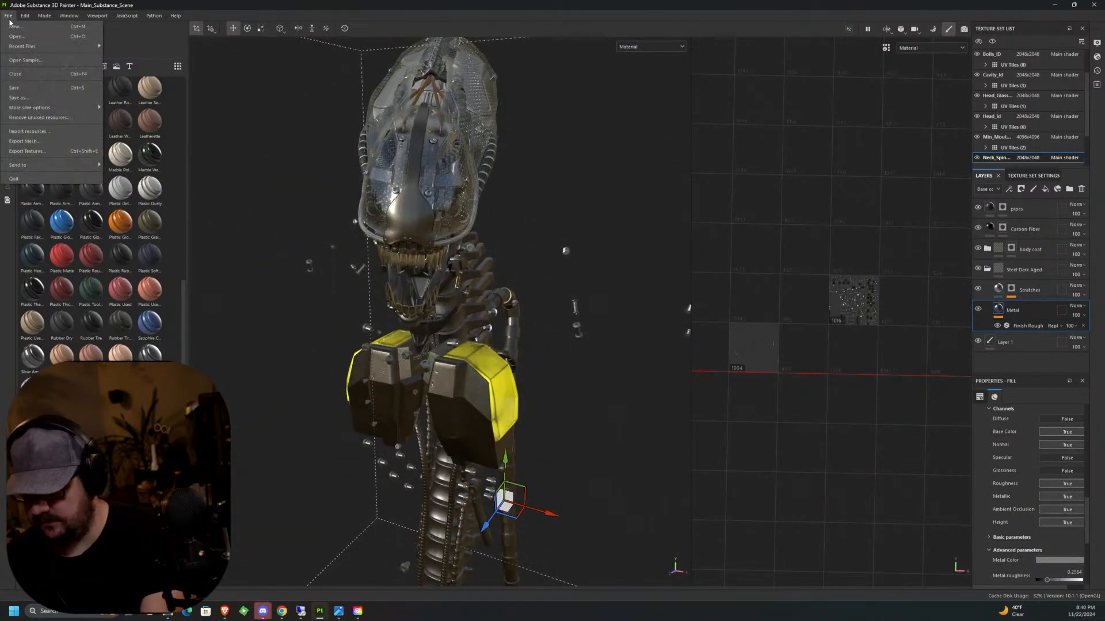
pyautogui.click(23, 88)
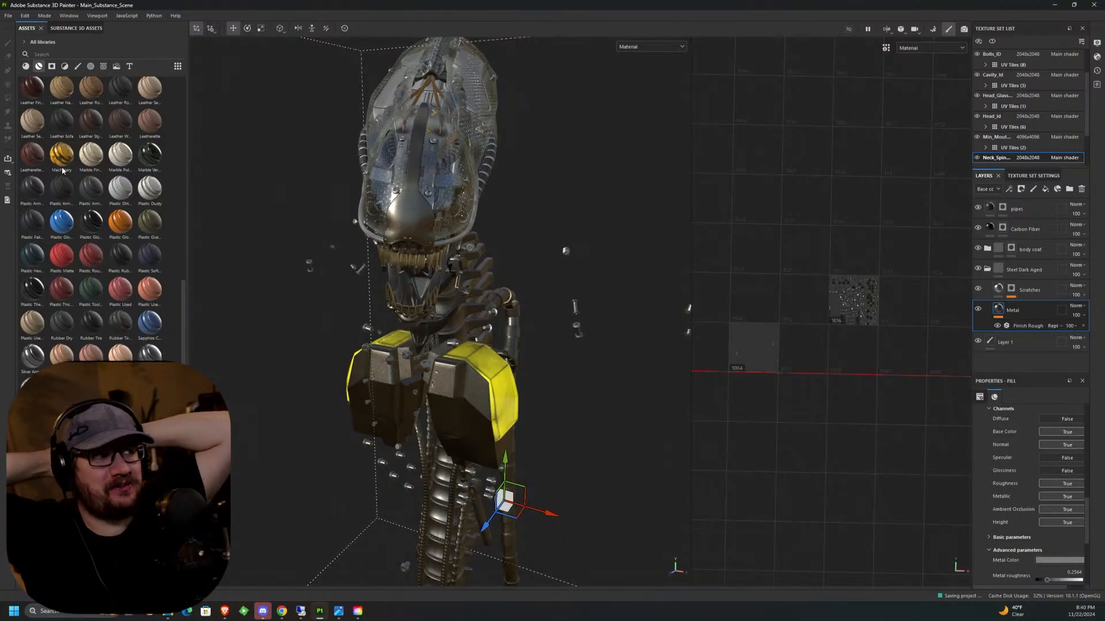
pyautogui.moveTo(62, 170)
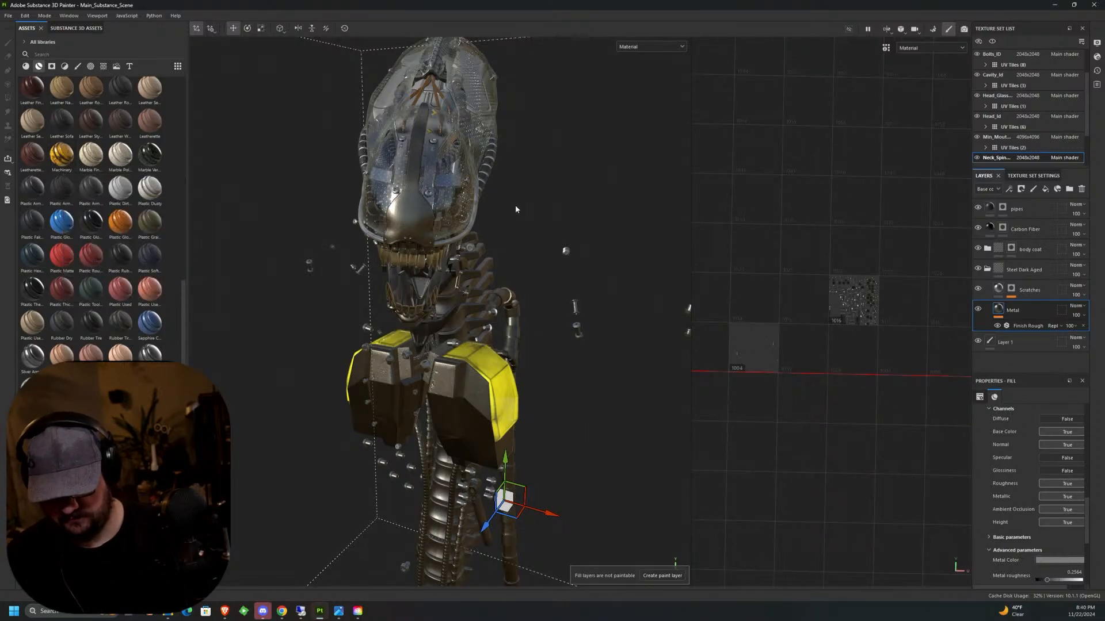
# Examine the materials on the head, glass dome, neck vertebrae and chest armour from all sides.
pyautogui.keyDown('alt'); pyautogui.moveTo(477, 316); pyautogui.dragTo(555, 315); pyautogui.keyUp('alt')
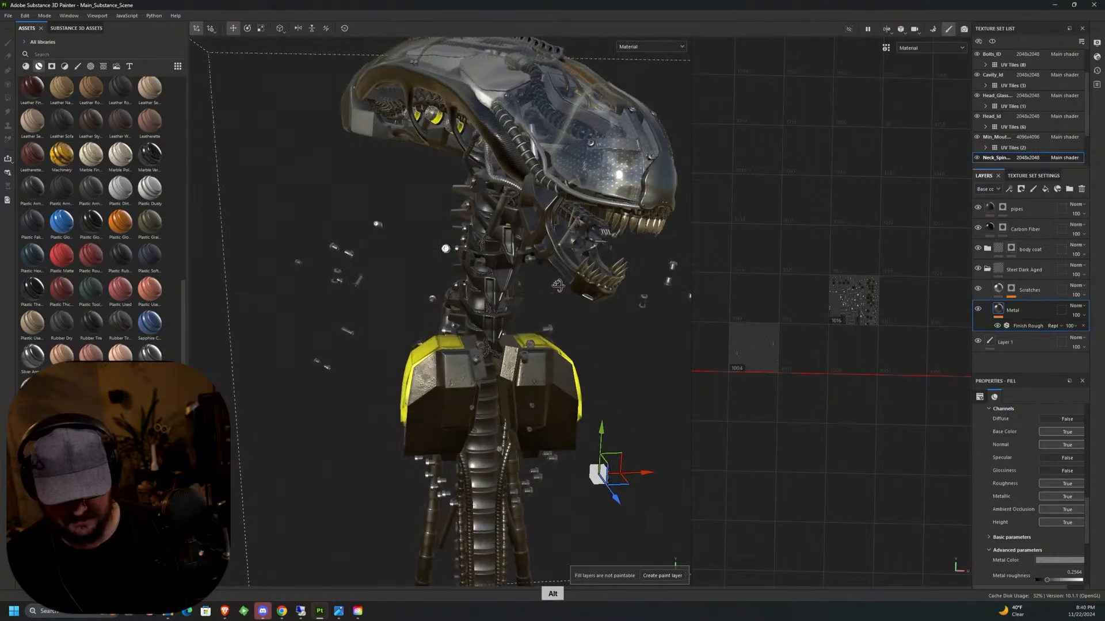
pyautogui.keyDown('alt'); pyautogui.moveTo(556, 315); pyautogui.dragTo(489, 295, button='middle'); pyautogui.keyUp('alt')
pyautogui.keyDown('alt'); pyautogui.moveTo(489, 295); pyautogui.dragTo(381, 310); pyautogui.keyUp('alt')
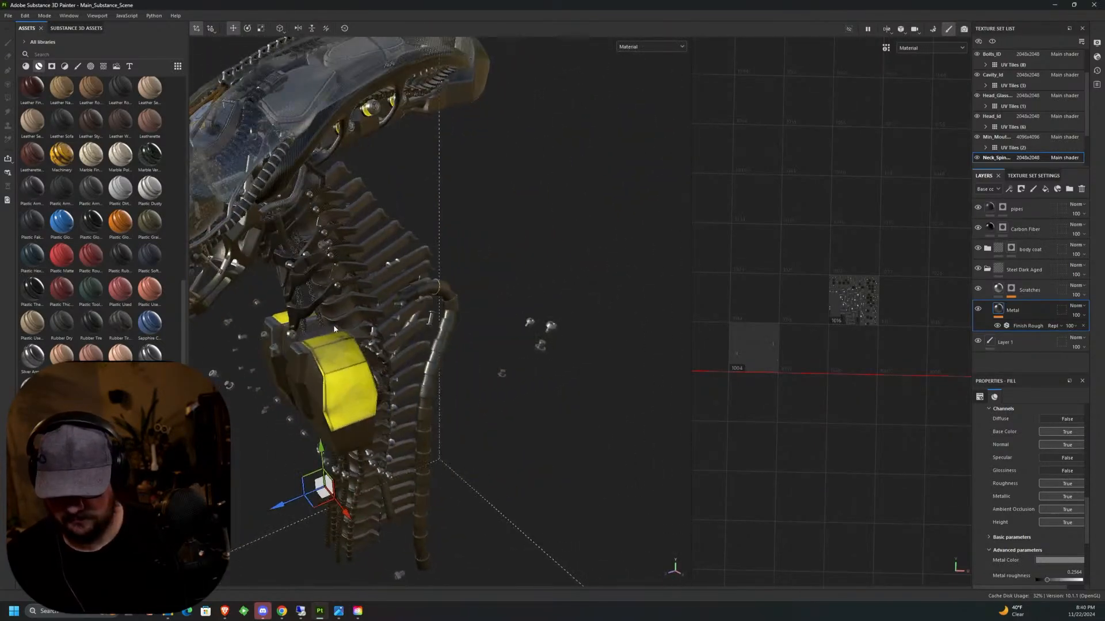
pyautogui.keyDown('alt'); pyautogui.moveTo(381, 310); pyautogui.dragTo(482, 279, button='middle'); pyautogui.keyUp('alt')
pyautogui.keyDown('alt'); pyautogui.moveTo(482, 279); pyautogui.dragTo(425, 371); pyautogui.keyUp('alt')
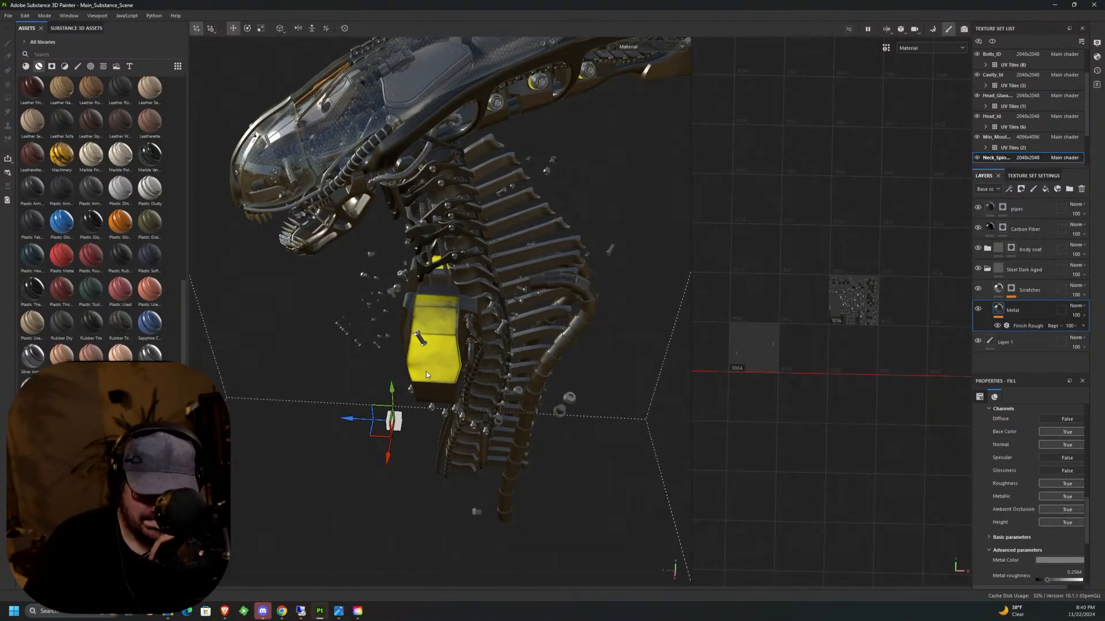
pyautogui.keyDown('alt'); pyautogui.moveTo(426, 372); pyautogui.dragTo(624, 242); pyautogui.keyUp('alt')
pyautogui.keyDown('alt'); pyautogui.moveTo(623, 242); pyautogui.dragTo(617, 265, button='middle'); pyautogui.keyUp('alt')
pyautogui.keyDown('alt'); pyautogui.moveTo(616, 264); pyautogui.dragTo(625, 295); pyautogui.keyUp('alt')
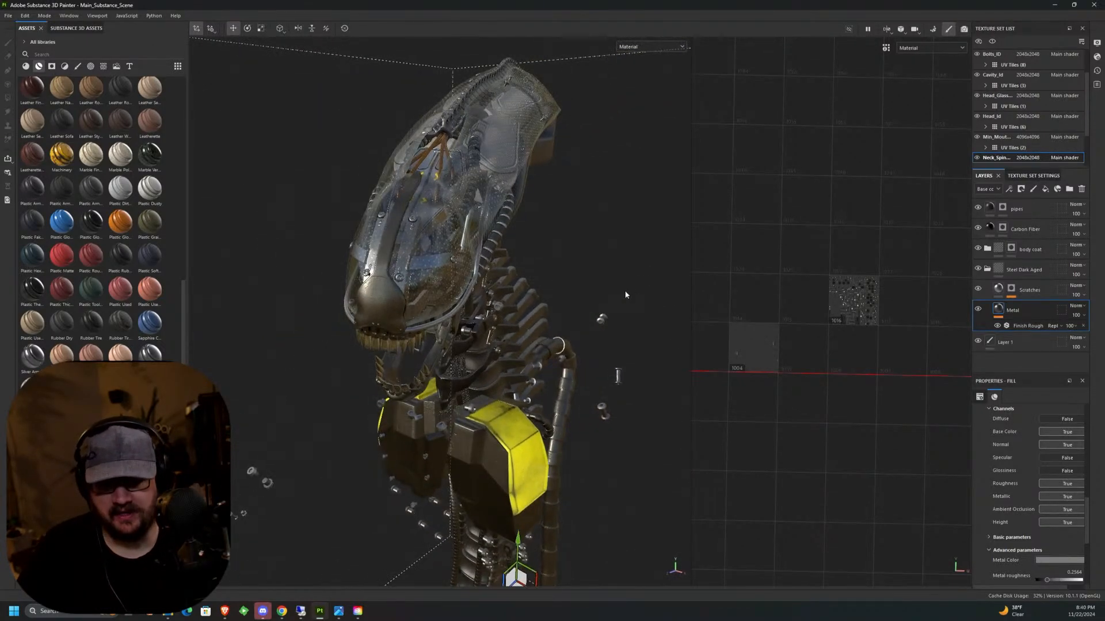
pyautogui.keyDown('alt'); pyautogui.moveTo(546, 345); pyautogui.dragTo(596, 281); pyautogui.keyUp('alt')
pyautogui.keyDown('alt'); pyautogui.moveTo(619, 187); pyautogui.dragTo(592, 186, button='middle'); pyautogui.keyUp('alt')
pyautogui.keyDown('alt'); pyautogui.moveTo(460, 345); pyautogui.dragTo(600, 394); pyautogui.keyUp('alt')
pyautogui.keyDown('alt'); pyautogui.moveTo(601, 394); pyautogui.dragTo(629, 467, button='middle'); pyautogui.keyUp('alt')
pyautogui.moveTo(525, 288)
pyautogui.keyDown('alt'); pyautogui.mouseDown()
pyautogui.moveTo(539, 316)
pyautogui.moveTo(535, 305)
pyautogui.mouseUp(); pyautogui.keyUp('alt')
pyautogui.keyDown('alt'); pyautogui.moveTo(501, 266); pyautogui.dragTo(575, 281, button='middle'); pyautogui.keyUp('alt')
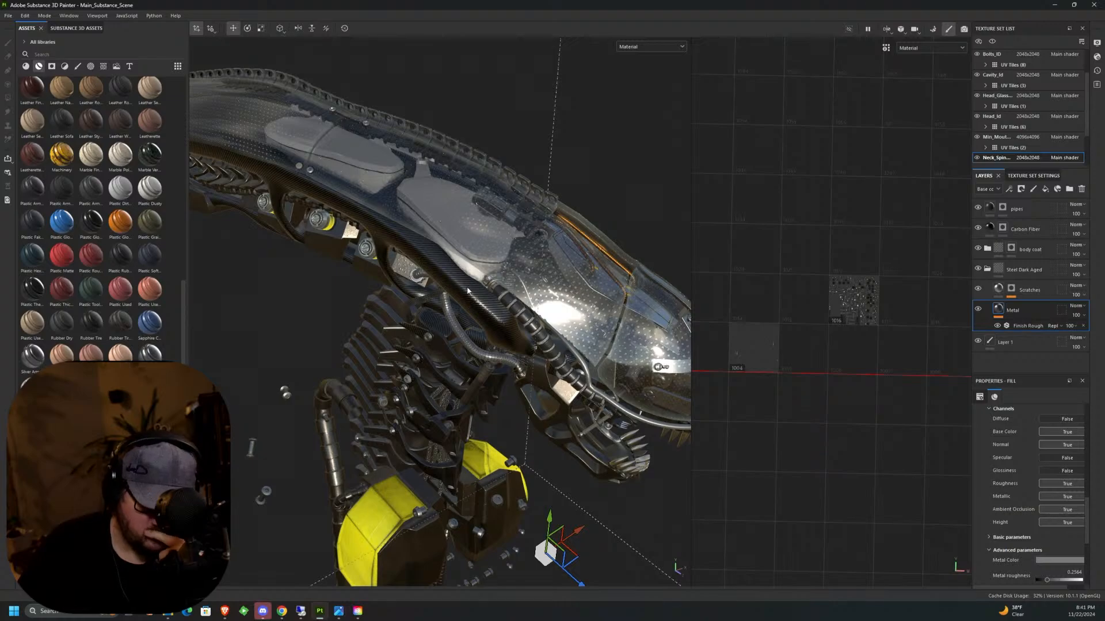
pyautogui.keyDown('alt'); pyautogui.moveTo(527, 257); pyautogui.dragTo(531, 198, button='middle'); pyautogui.keyUp('alt')
pyautogui.keyDown('alt'); pyautogui.moveTo(530, 232); pyautogui.dragTo(513, 240); pyautogui.keyUp('alt')
pyautogui.keyDown('alt'); pyautogui.moveTo(513, 240); pyautogui.dragTo(706, 140, button='middle'); pyautogui.keyUp('alt')
pyautogui.keyDown('alt'); pyautogui.moveTo(466, 233); pyautogui.dragTo(540, 247); pyautogui.keyUp('alt')
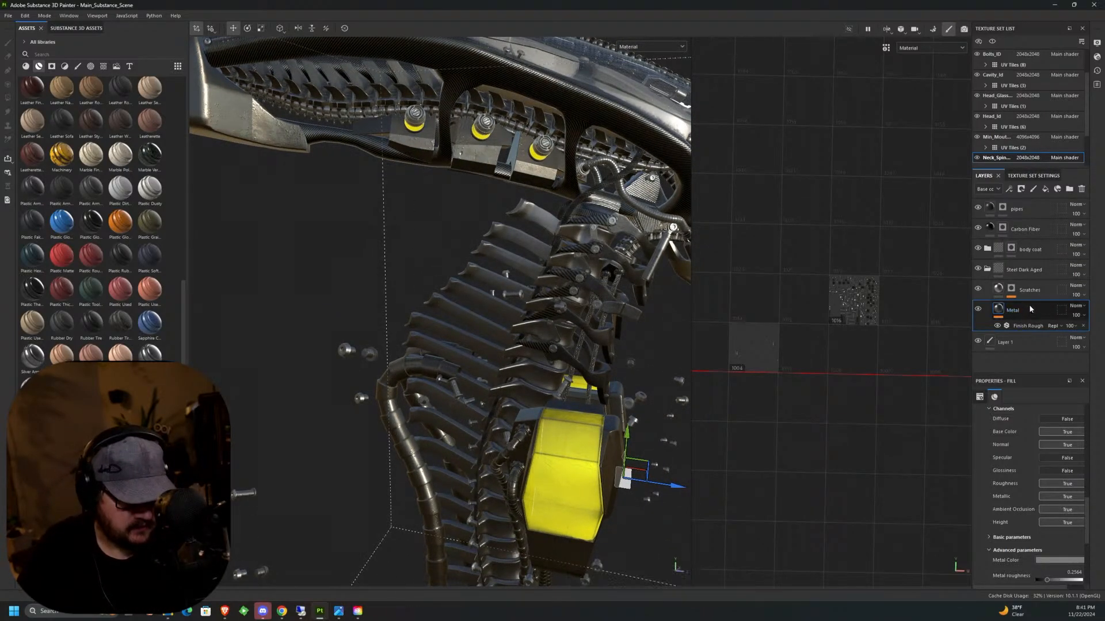
# Collapse the Steel Dark Aged folder in the neck spine texture set and copy it.
pyautogui.click(1022, 268)
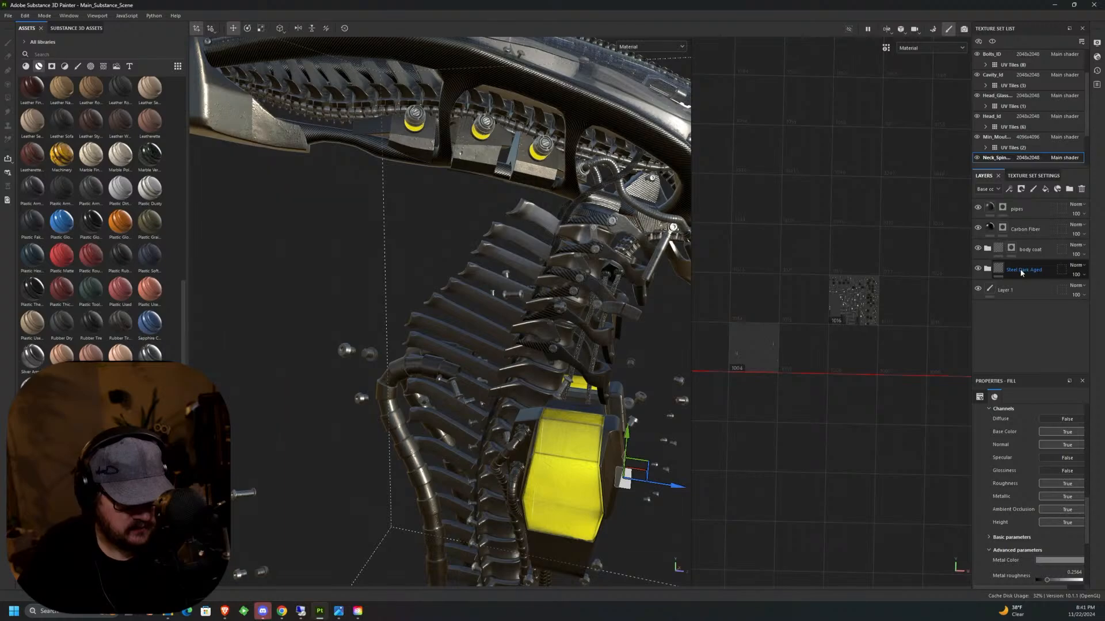
pyautogui.rightClick(1021, 268)
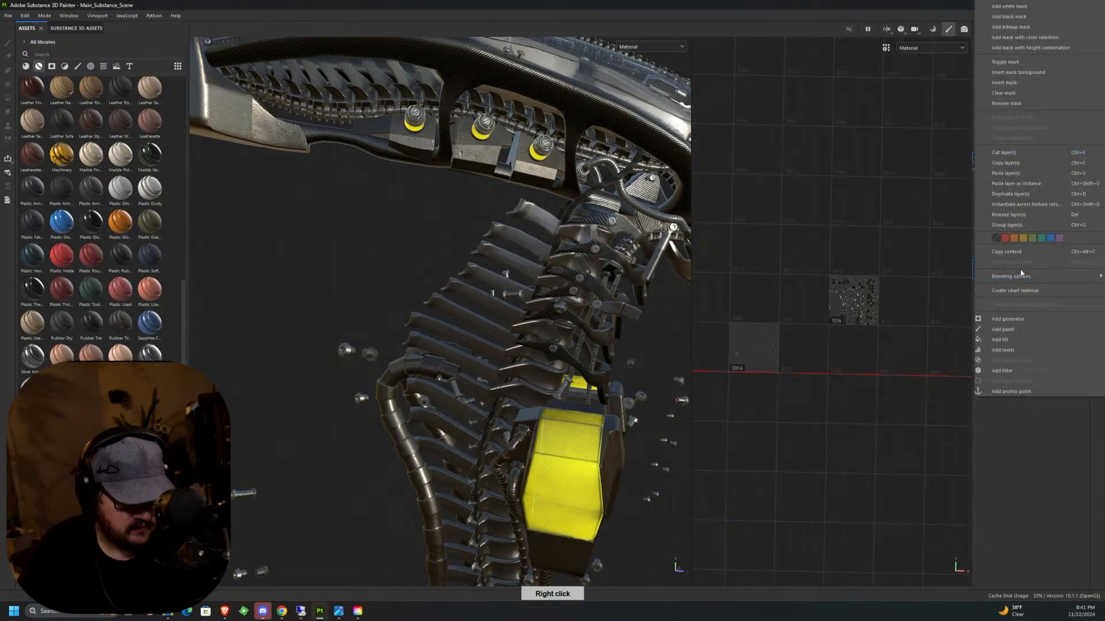
pyautogui.click(1015, 165)
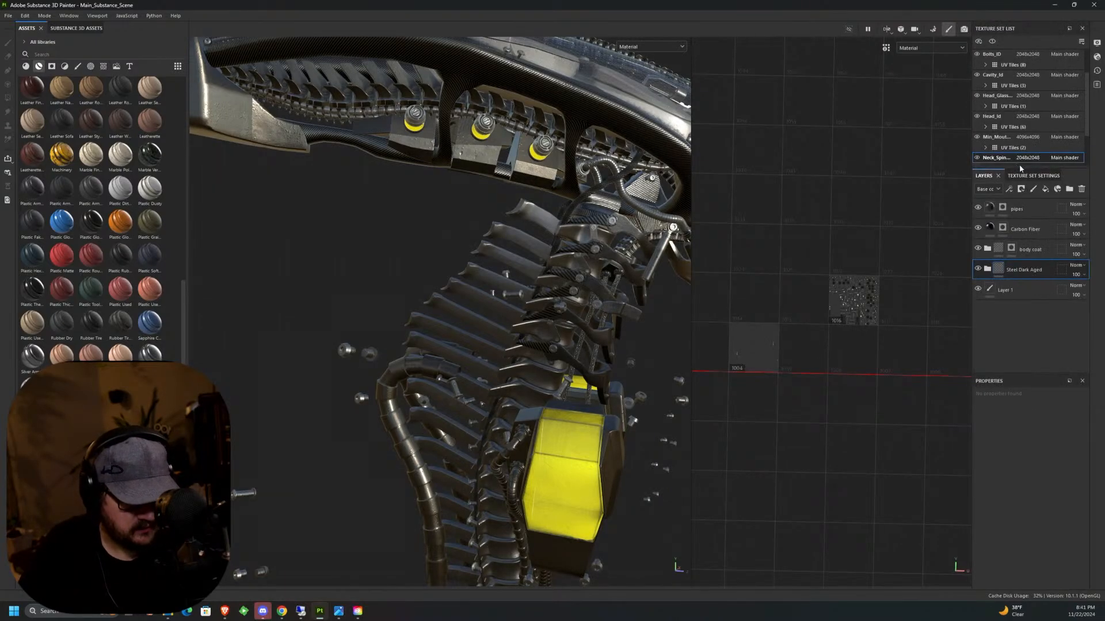
# Paste the copied steel folder into the Head_Id texture set directly below General Grunge, collapsing the Height Details folder there.
pyautogui.click(1001, 116)
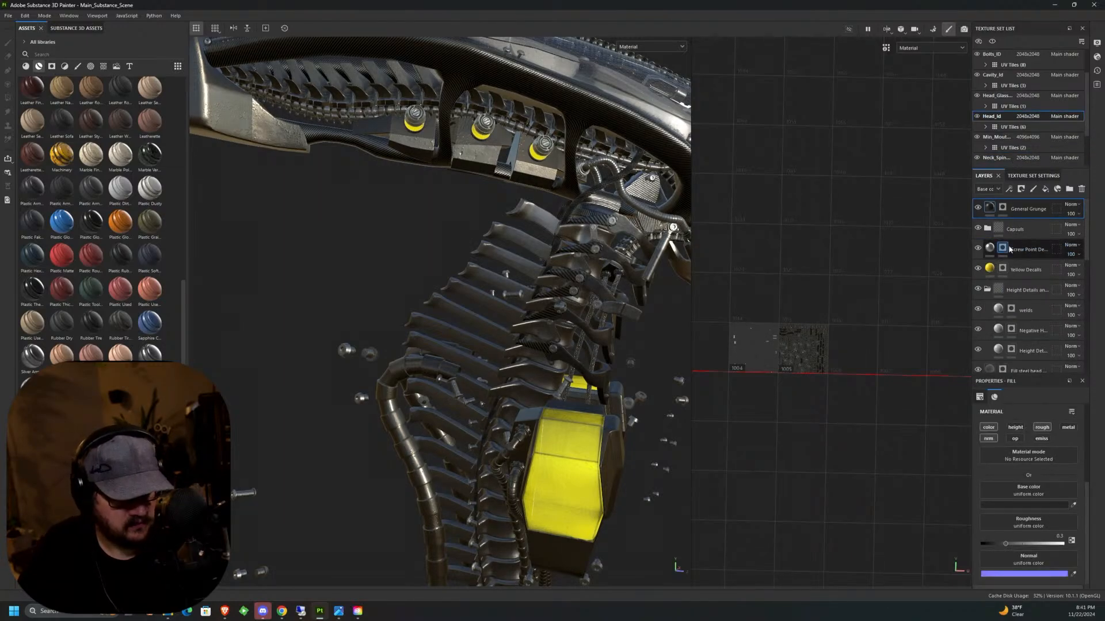
pyautogui.scroll(-2, 1013, 252)
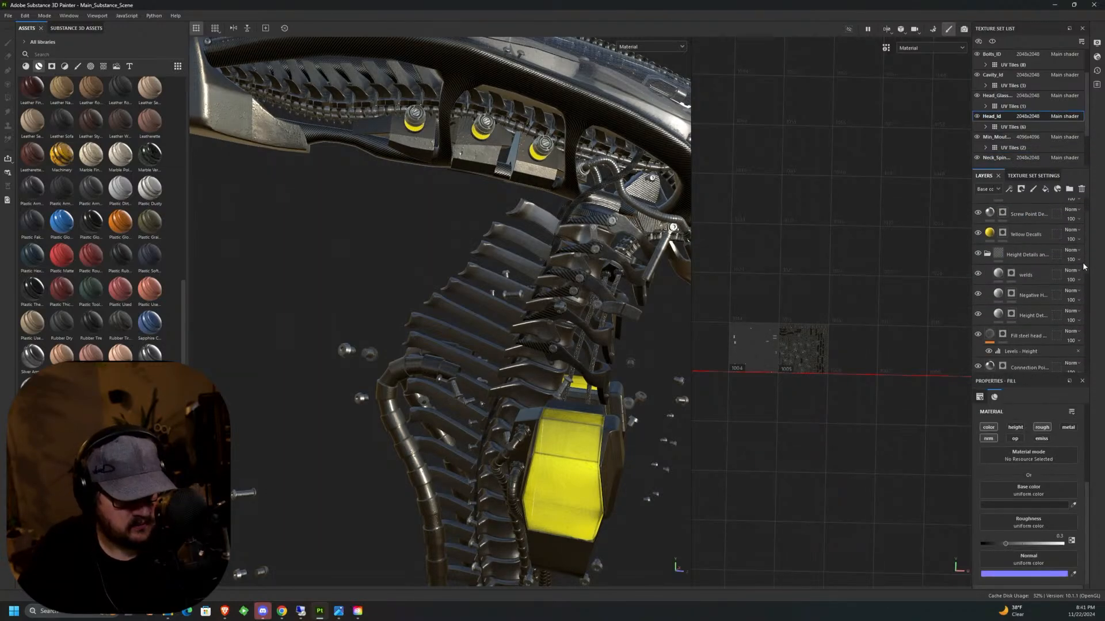
pyautogui.click(996, 253)
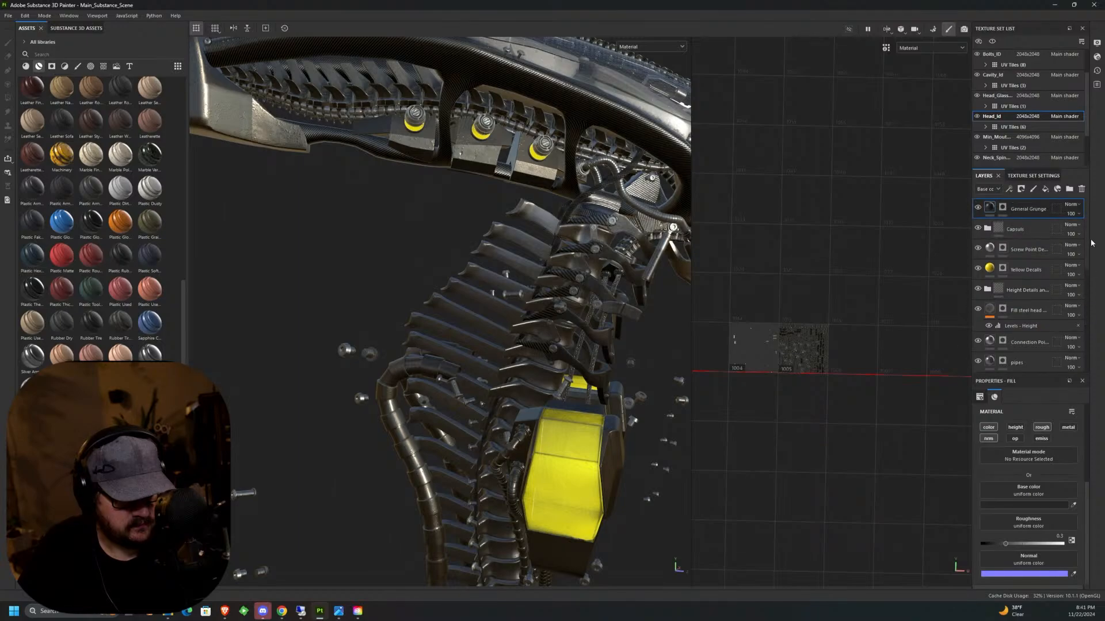
pyautogui.rightClick(1028, 224)
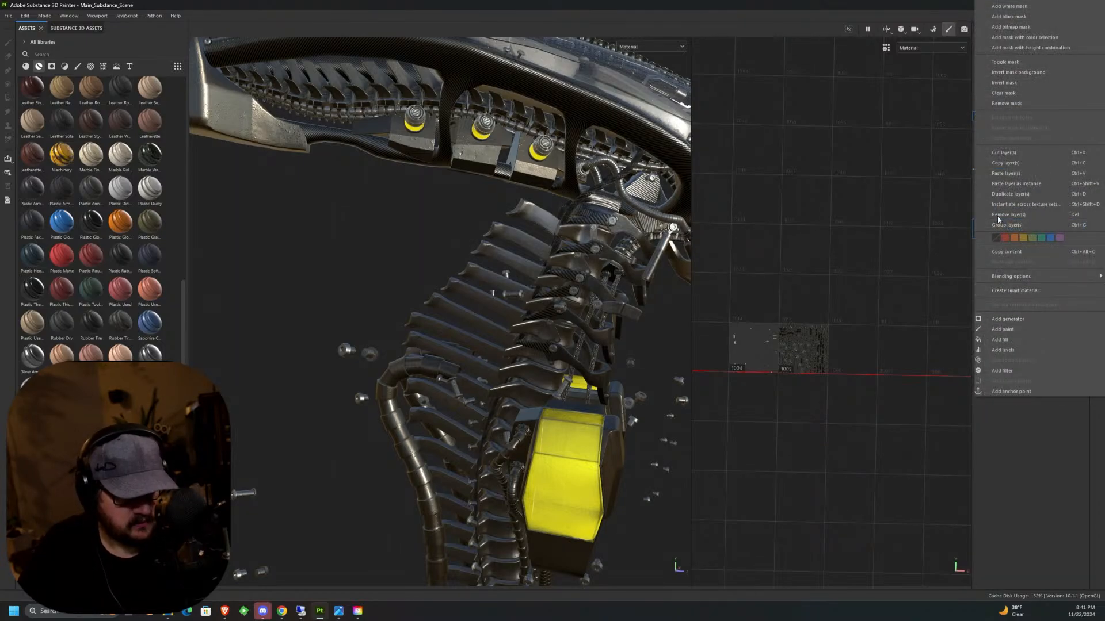
pyautogui.click(1006, 174)
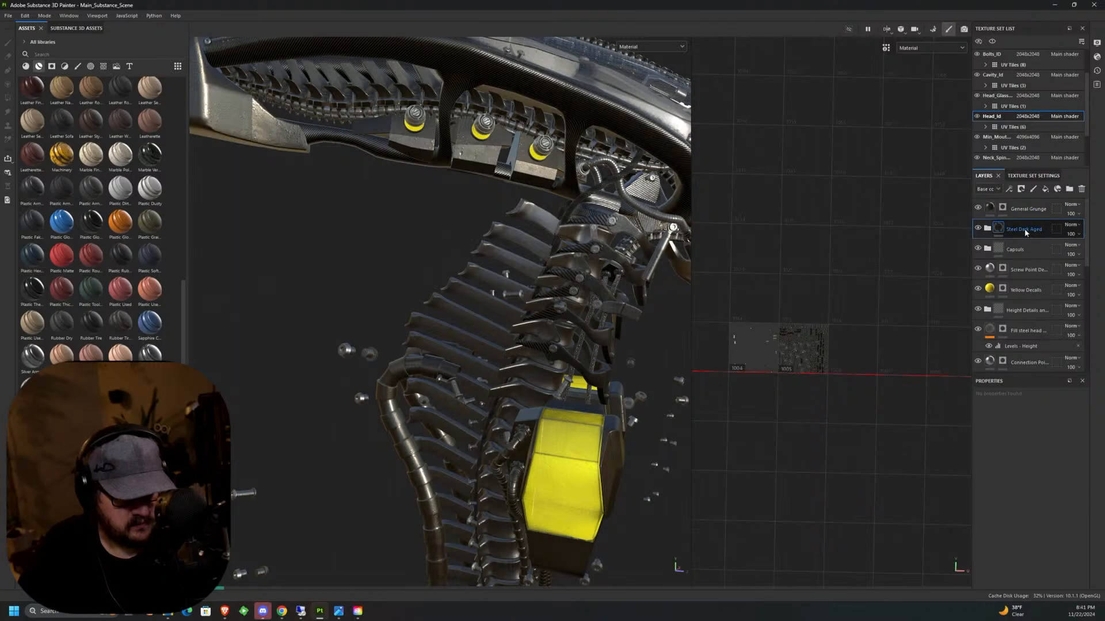
# Rename the pasted steel folder in Head_Id to "internal spine".
pyautogui.write('interna')
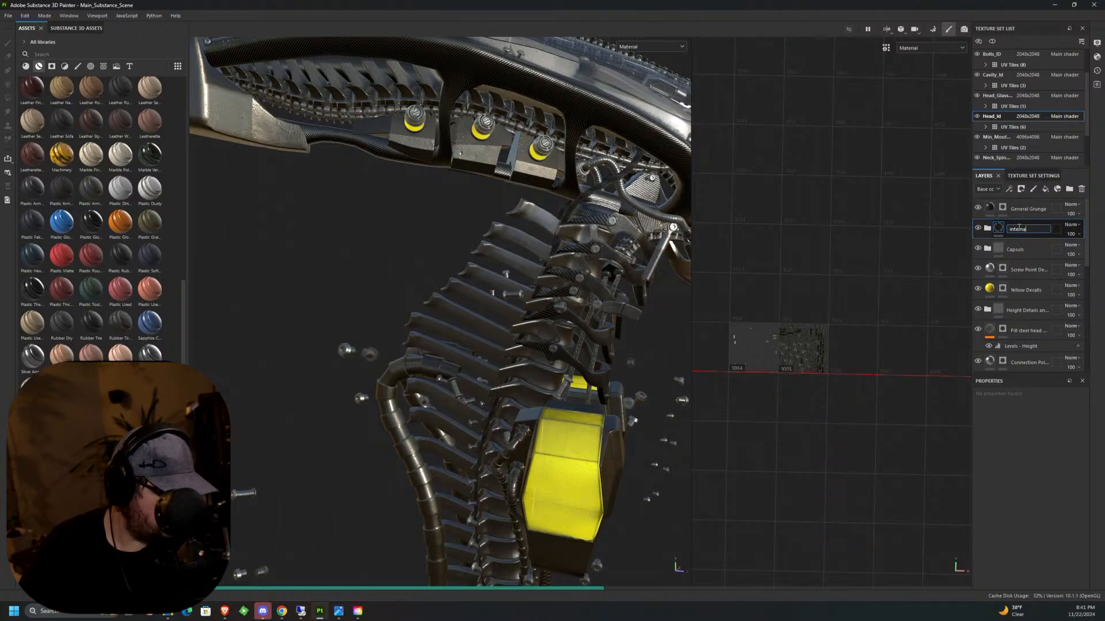
pyautogui.write('l ')
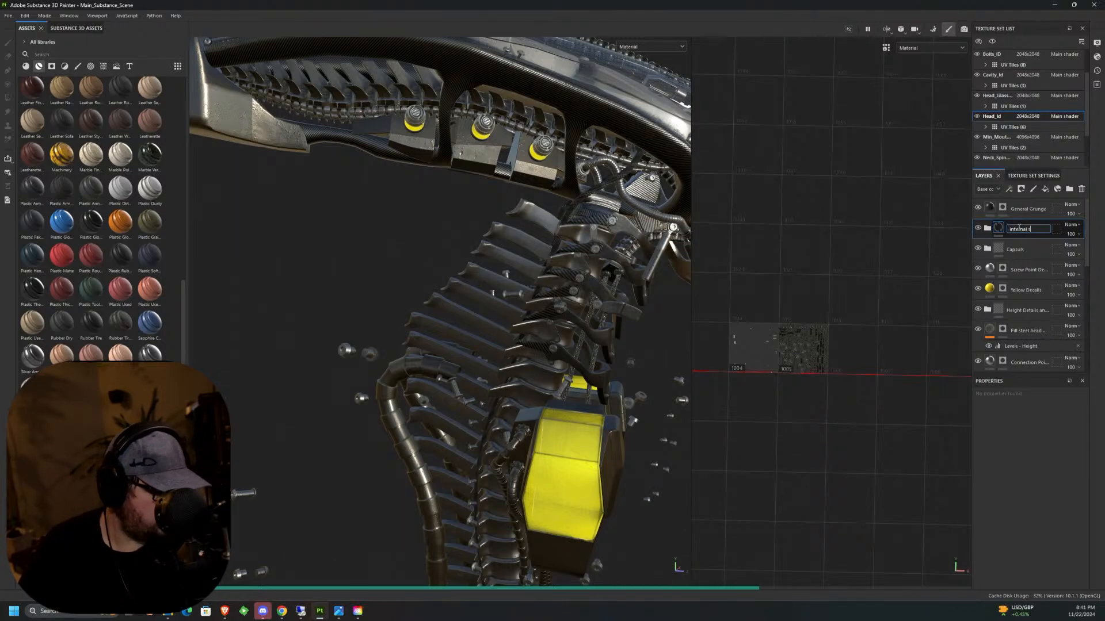
pyautogui.write('spinew')
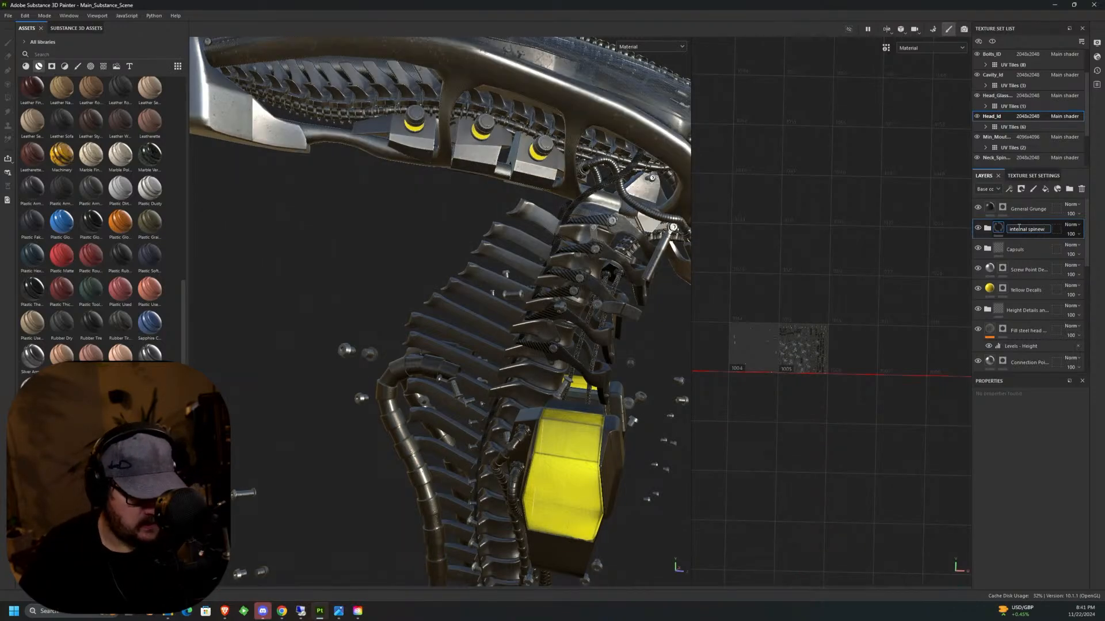
pyautogui.press('Return')
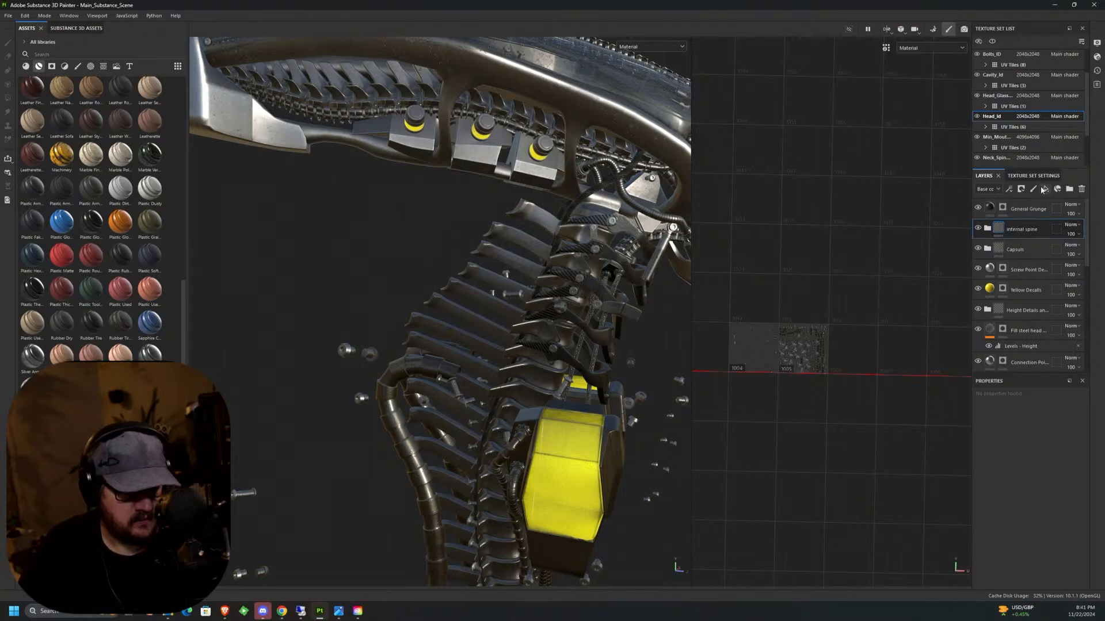
# Add a black mask to the internal spine folder and activate Polygon Fill for it.
pyautogui.click(1021, 190)
pyautogui.click(1046, 213)
pyautogui.press('4')
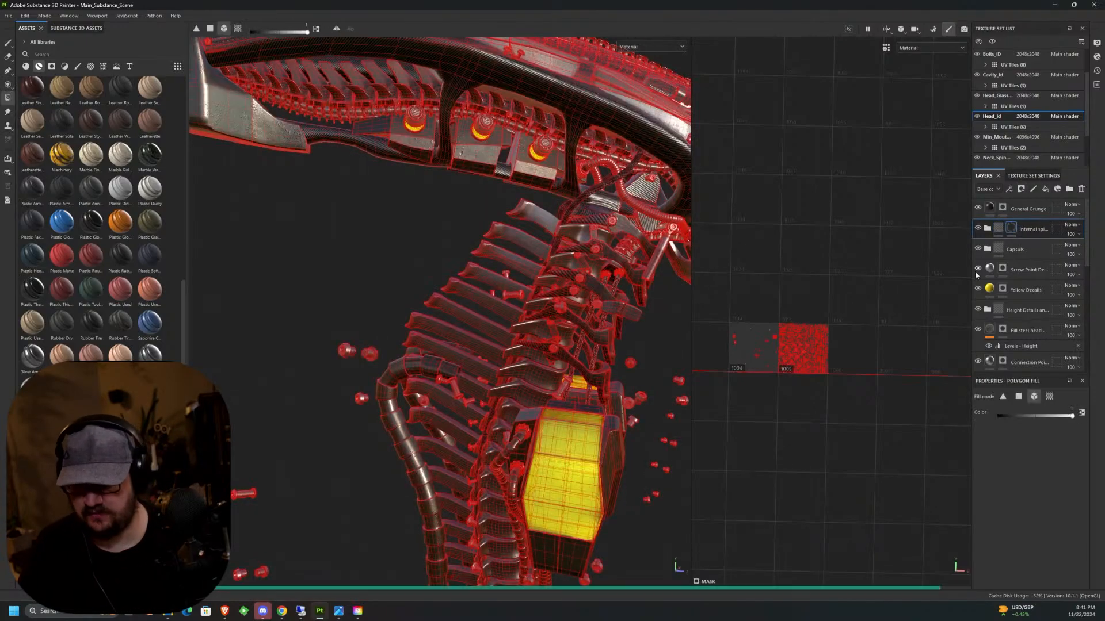
# Fill the internal spine mask over the vertebrae at the rear underside of the head, undoing stray fills.
pyautogui.moveTo(533, 304); pyautogui.dragTo(524, 243, button='middle')
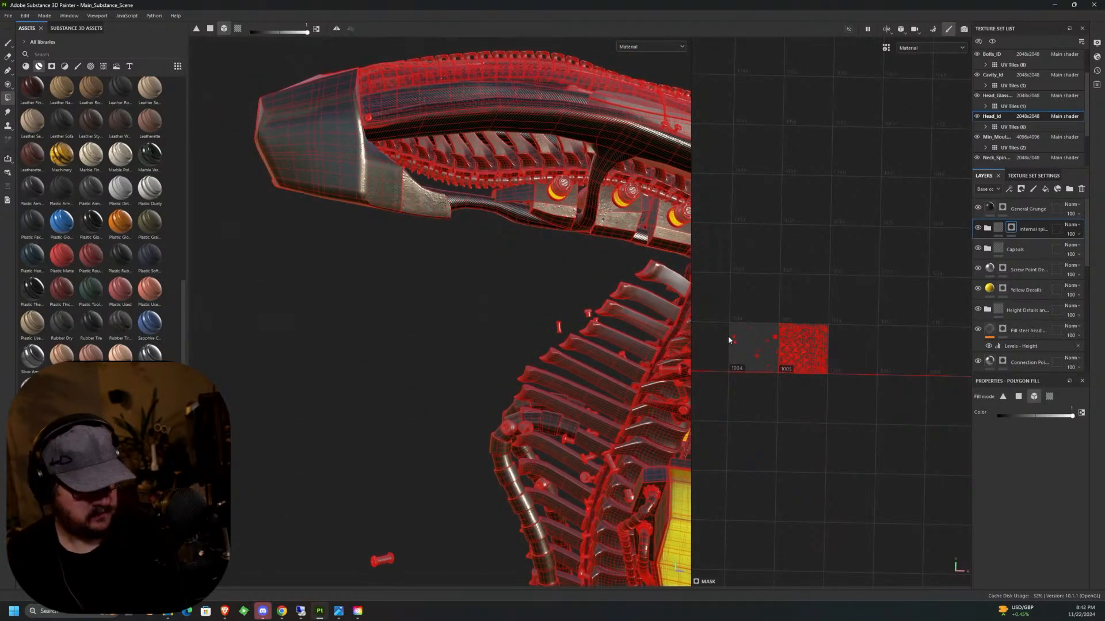
pyautogui.scroll(5, 593, 216)
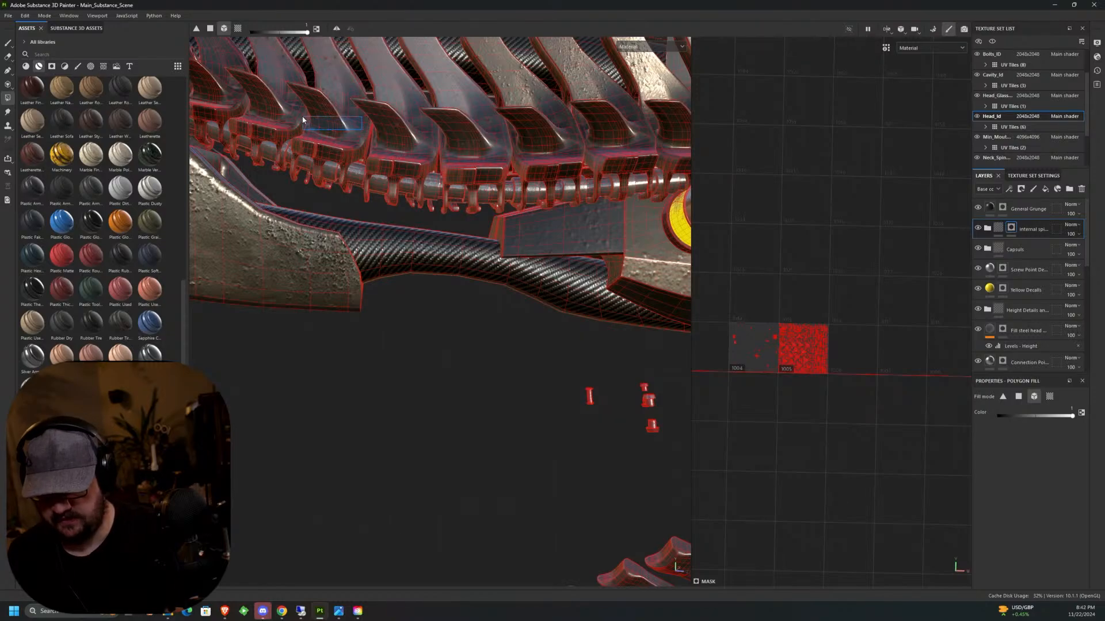
pyautogui.keyDown('alt'); pyautogui.moveTo(396, 161); pyautogui.dragTo(544, 210, button='middle'); pyautogui.keyUp('alt')
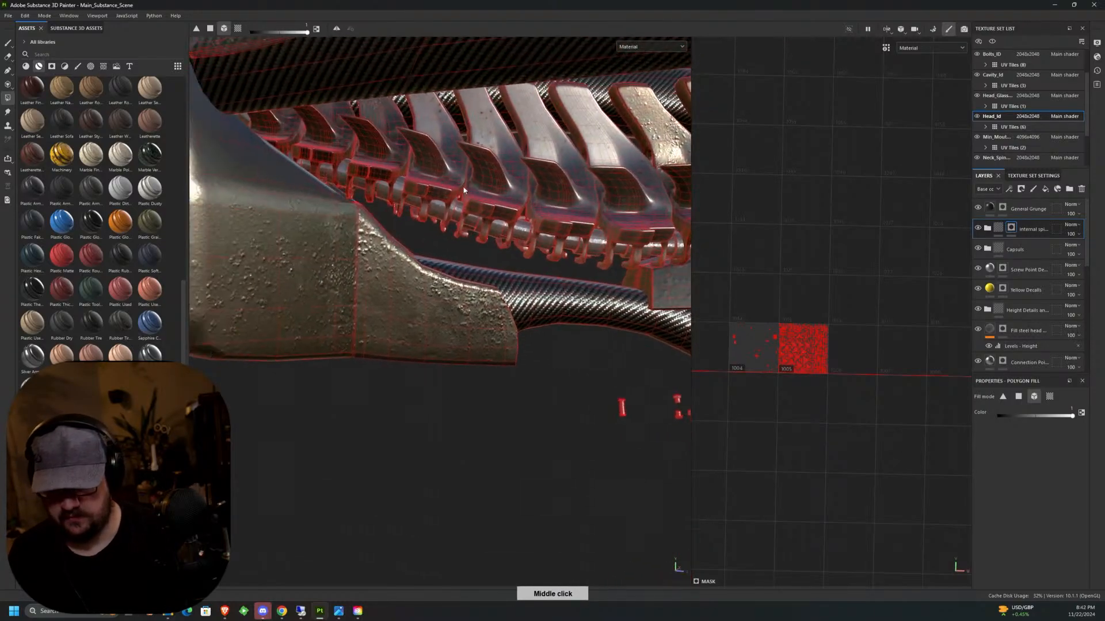
pyautogui.keyDown('alt'); pyautogui.moveTo(357, 164); pyautogui.dragTo(403, 147); pyautogui.keyUp('alt')
pyautogui.scroll(3, 403, 147)
pyautogui.scroll(2, 404, 147)
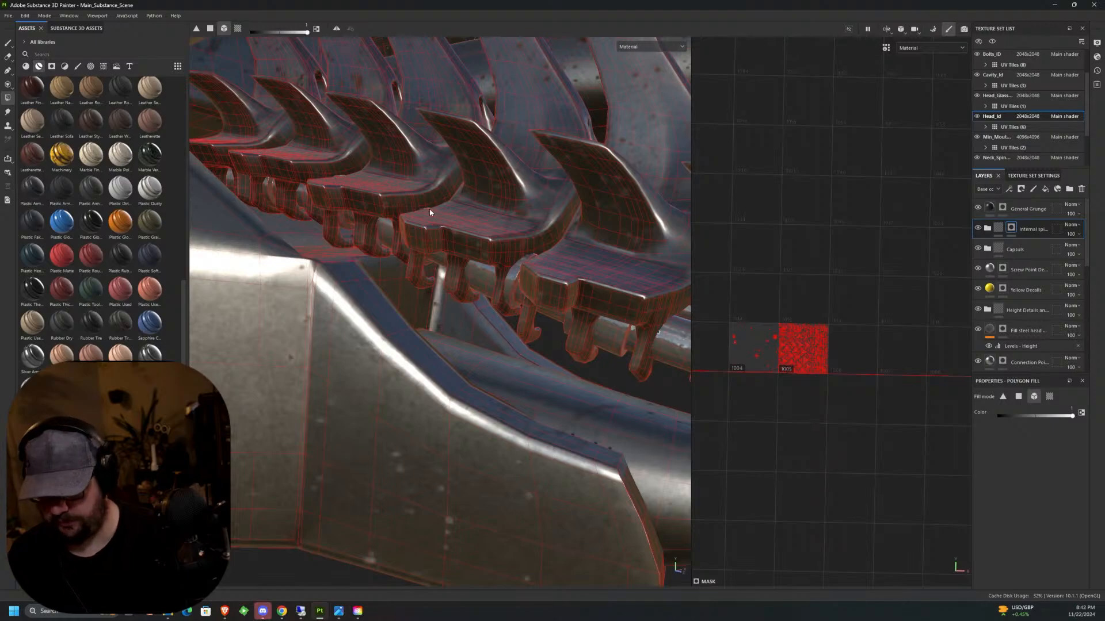
pyautogui.hotkey('ctrl', 'z')
pyautogui.keyDown('alt'); pyautogui.moveTo(434, 210); pyautogui.dragTo(489, 215); pyautogui.keyUp('alt')
pyautogui.moveTo(431, 179)
pyautogui.keyDown('alt'); pyautogui.mouseDown(button='middle')
pyautogui.moveTo(450, 183)
pyautogui.moveTo(420, 164)
pyautogui.mouseUp(button='middle'); pyautogui.keyUp('alt')
pyautogui.keyDown('alt'); pyautogui.moveTo(382, 164); pyautogui.dragTo(380, 157); pyautogui.keyUp('alt')
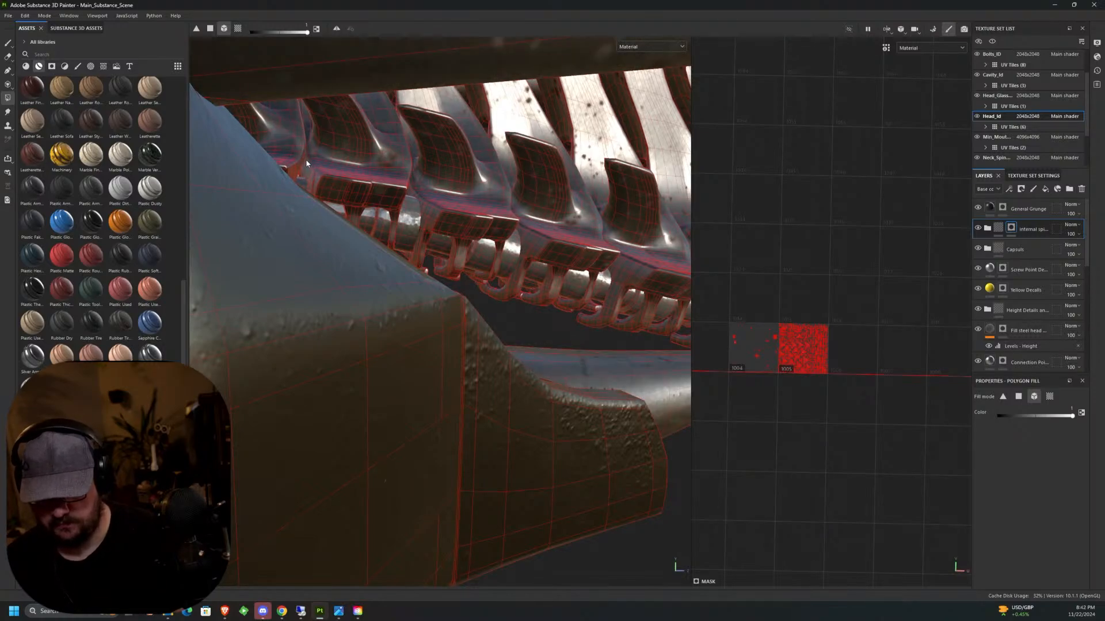
pyautogui.hotkey('ctrl', 'z')
# Extend the internal spine mask fill along the remaining vertebrae under the head, undoing a stray fill.
pyautogui.keyDown('alt'); pyautogui.moveTo(296, 158); pyautogui.dragTo(332, 216, button='middle'); pyautogui.keyUp('alt')
pyautogui.click(331, 174)
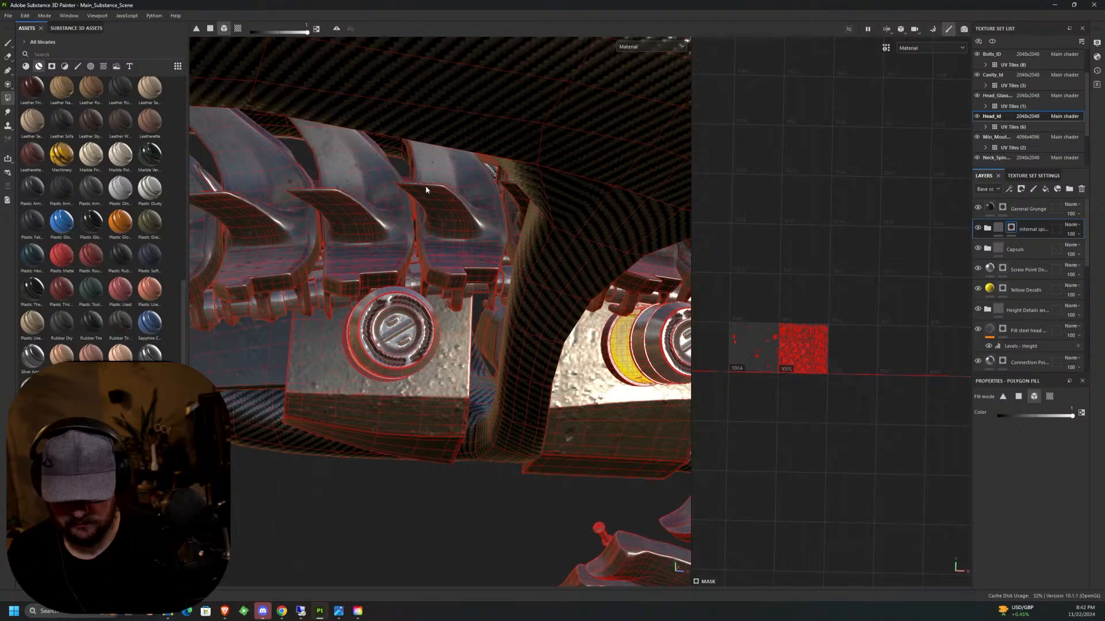
pyautogui.moveTo(426, 185); pyautogui.dragTo(468, 165, button='middle')
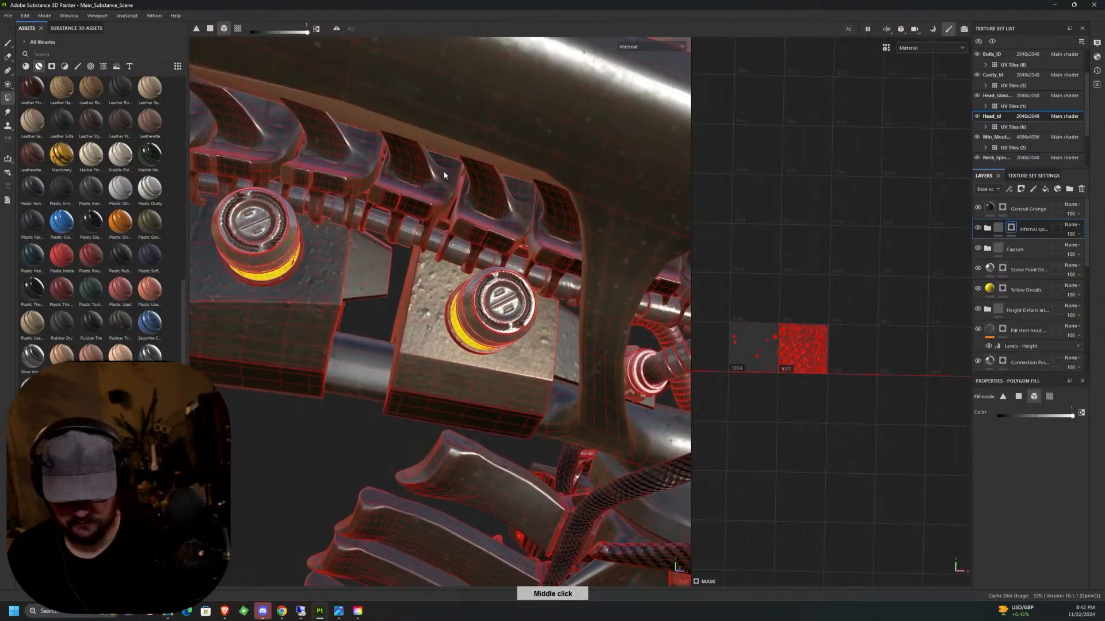
pyautogui.moveTo(497, 202)
pyautogui.mouseDown(button='middle')
pyautogui.moveTo(520, 169)
pyautogui.moveTo(436, 183)
pyautogui.moveTo(510, 197)
pyautogui.moveTo(431, 190)
pyautogui.moveTo(501, 187)
pyautogui.moveTo(535, 208)
pyautogui.moveTo(525, 212)
pyautogui.moveTo(492, 211)
pyautogui.moveTo(510, 204)
pyautogui.moveTo(501, 186)
pyautogui.moveTo(526, 191)
pyautogui.moveTo(530, 145)
pyautogui.moveTo(591, 155)
pyautogui.moveTo(531, 170)
pyautogui.mouseUp(button='middle')
pyautogui.hotkey('ctrl', 'z')
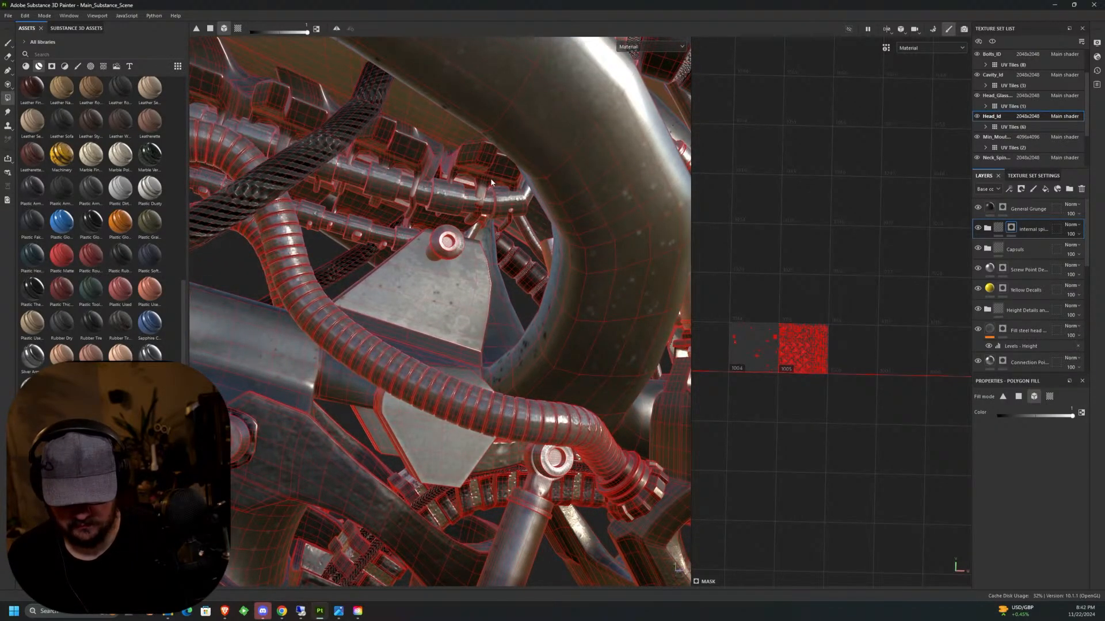
# Remove the head's large curved side frame from the internal spine mask by filling it with black, undoing the last stray fill.
pyautogui.keyDown('alt'); pyautogui.moveTo(533, 183); pyautogui.dragTo(544, 282); pyautogui.keyUp('alt')
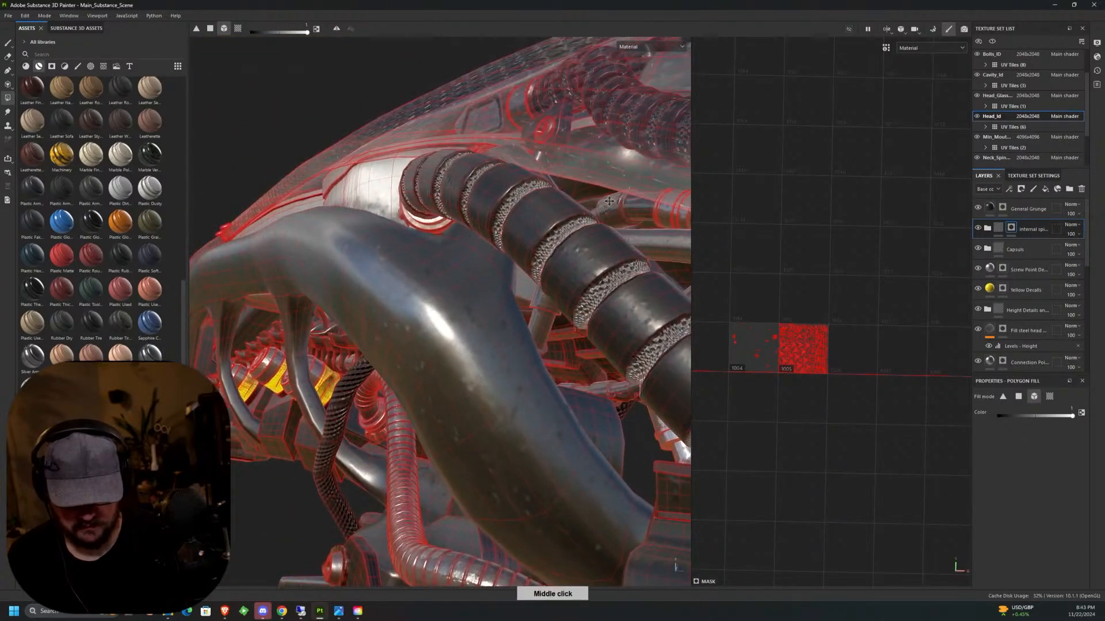
pyautogui.moveTo(567, 270); pyautogui.dragTo(540, 158, button='middle')
pyautogui.keyDown('alt'); pyautogui.moveTo(539, 158); pyautogui.dragTo(471, 260); pyautogui.keyUp('alt')
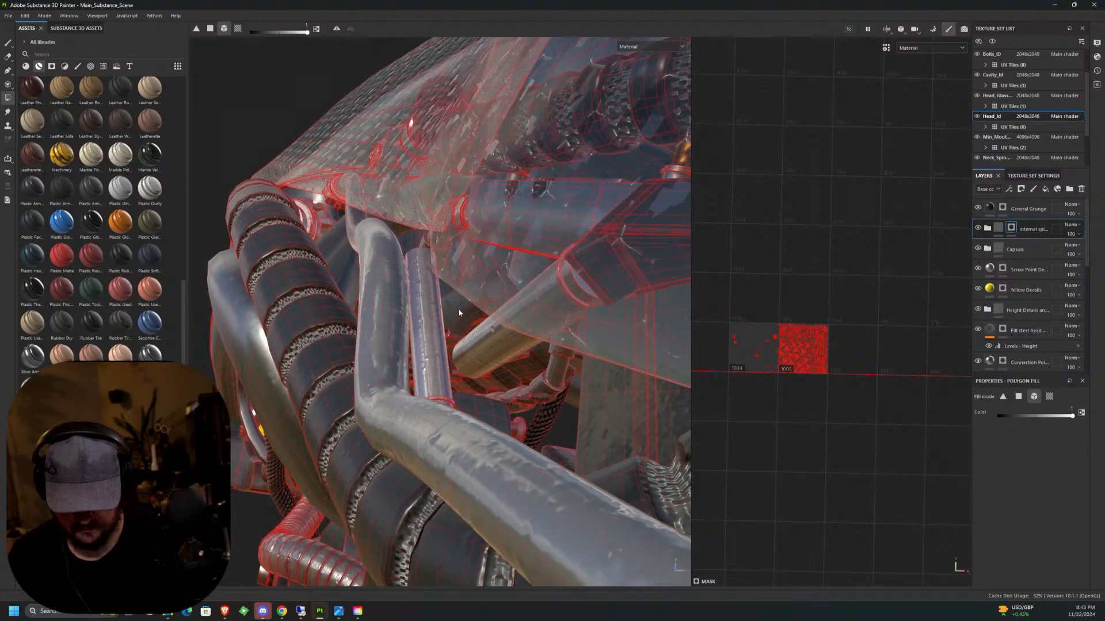
pyautogui.moveTo(458, 312); pyautogui.dragTo(510, 341, button='middle')
pyautogui.moveTo(509, 339)
pyautogui.keyDown('alt'); pyautogui.mouseDown()
pyautogui.moveTo(527, 374)
pyautogui.moveTo(500, 349)
pyautogui.mouseUp(); pyautogui.keyUp('alt')
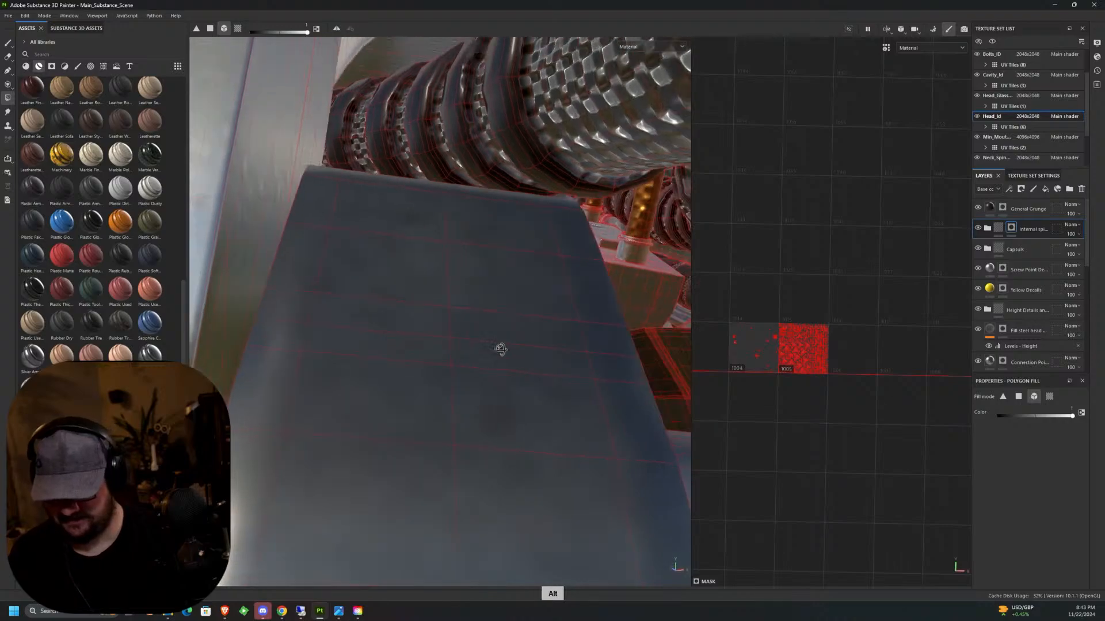
pyautogui.moveTo(501, 349); pyautogui.dragTo(395, 253, button='middle')
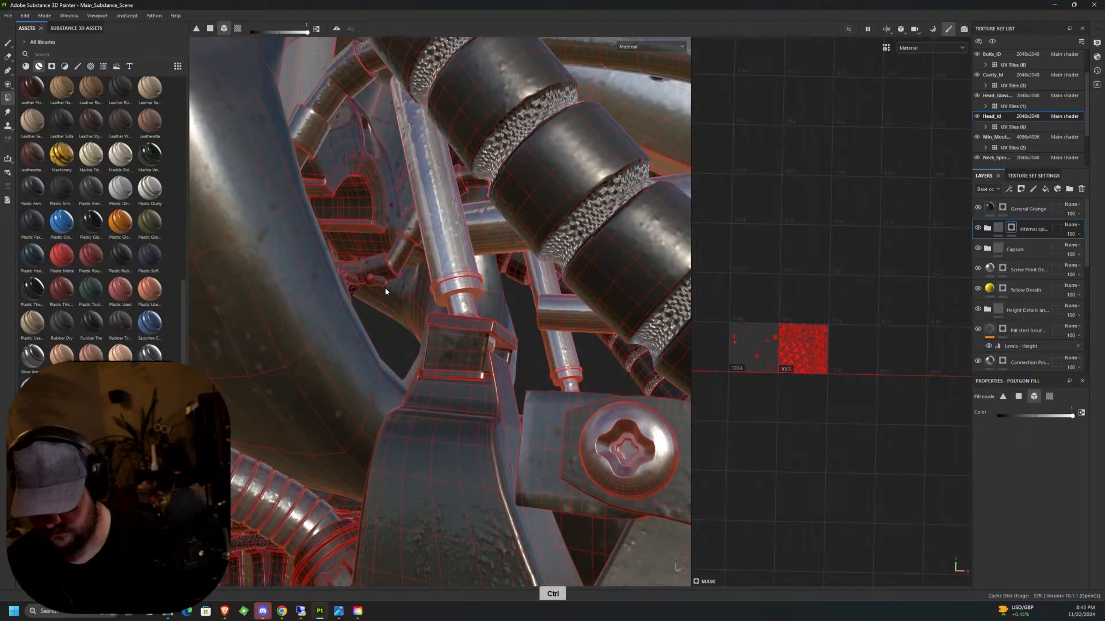
pyautogui.hotkey('ctrl', 'z')
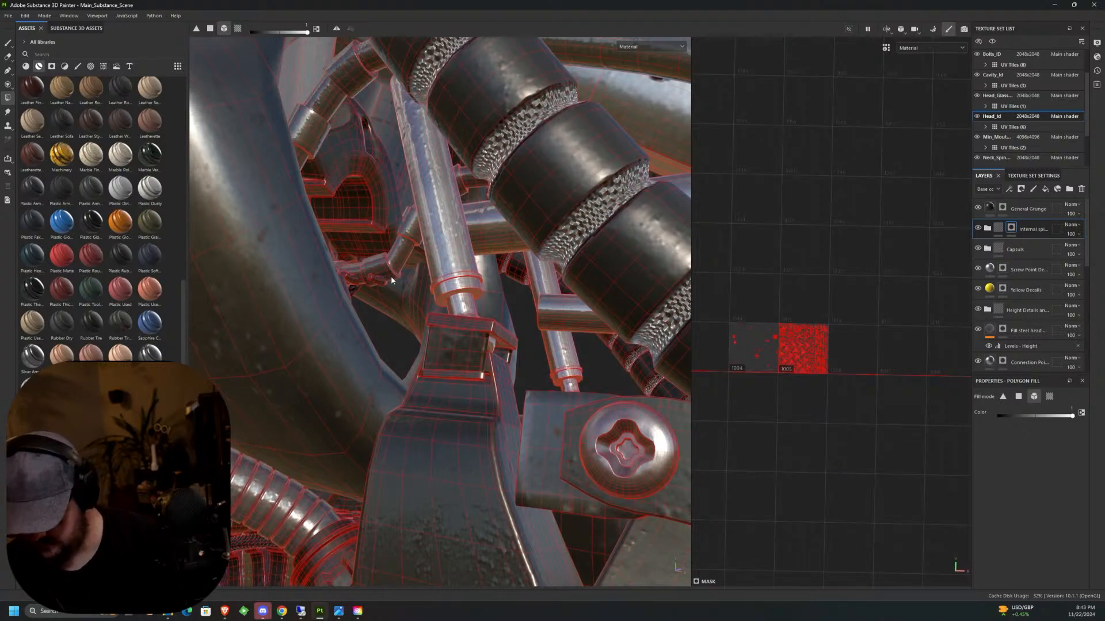
pyautogui.keyDown('alt'); pyautogui.moveTo(392, 280); pyautogui.dragTo(390, 299); pyautogui.keyUp('alt')
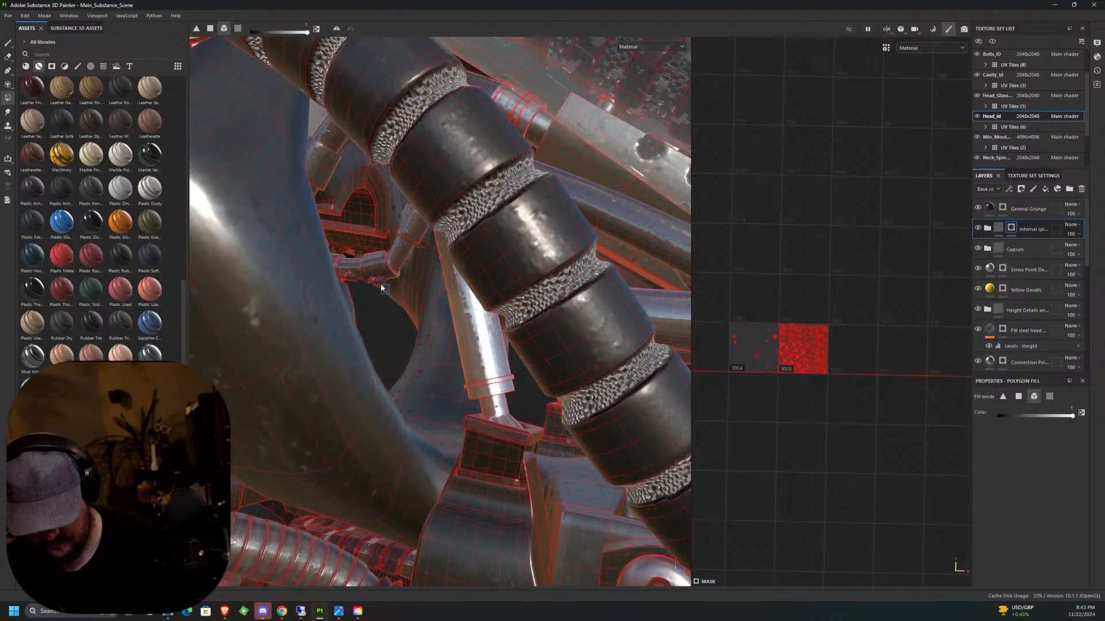
pyautogui.moveTo(384, 289); pyautogui.dragTo(471, 367, button='middle')
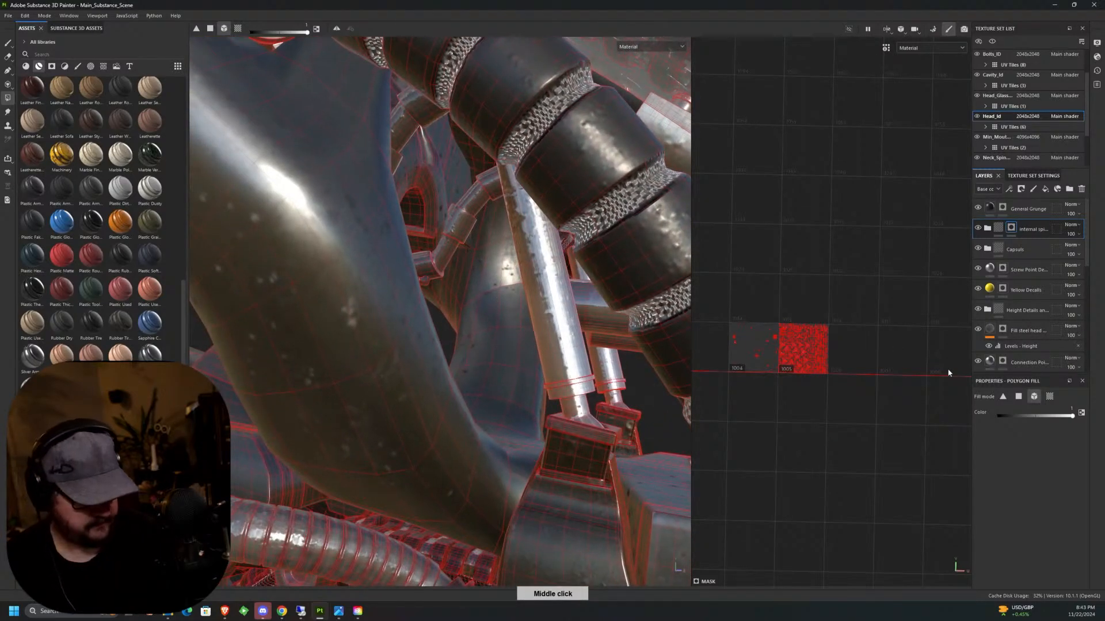
pyautogui.click(403, 425)
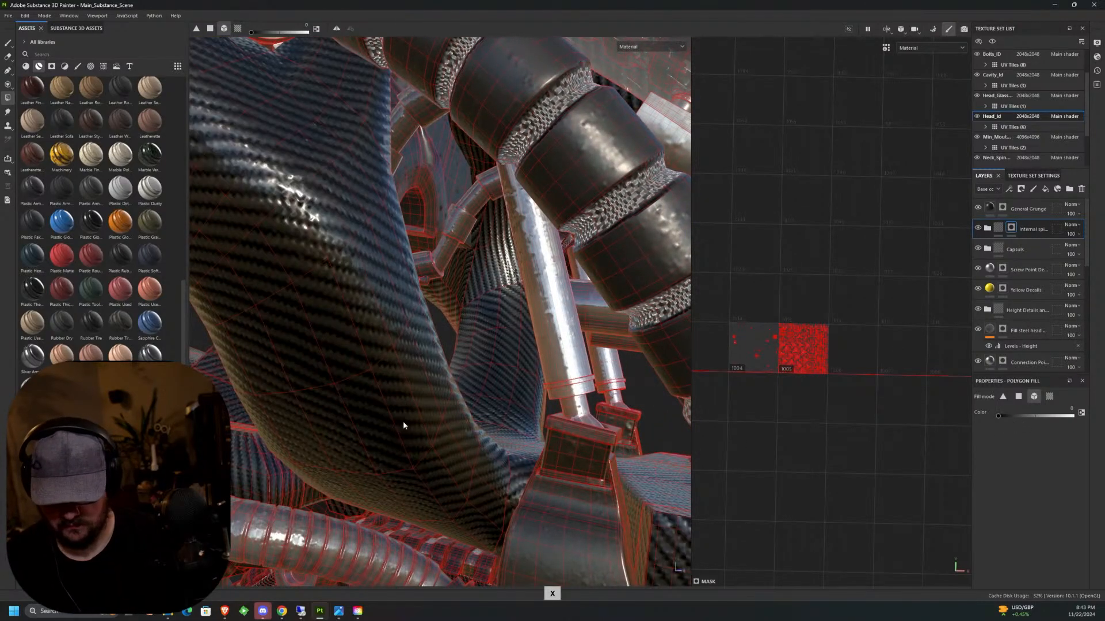
pyautogui.scroll(-8, 481, 470)
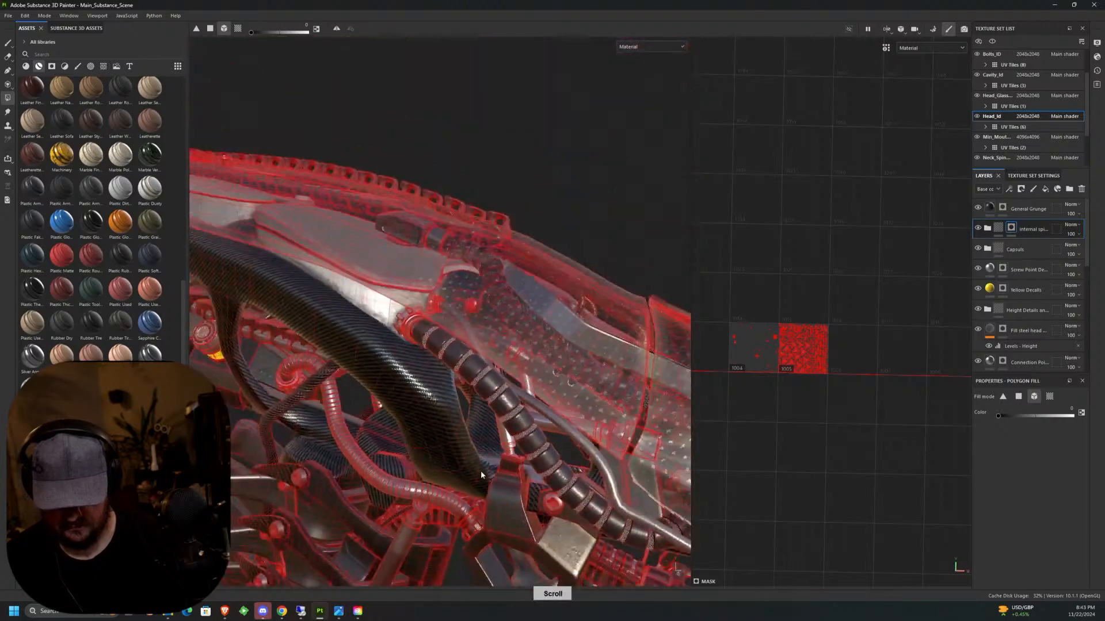
pyautogui.keyDown('alt'); pyautogui.moveTo(488, 468); pyautogui.dragTo(607, 366, button='middle'); pyautogui.keyUp('alt')
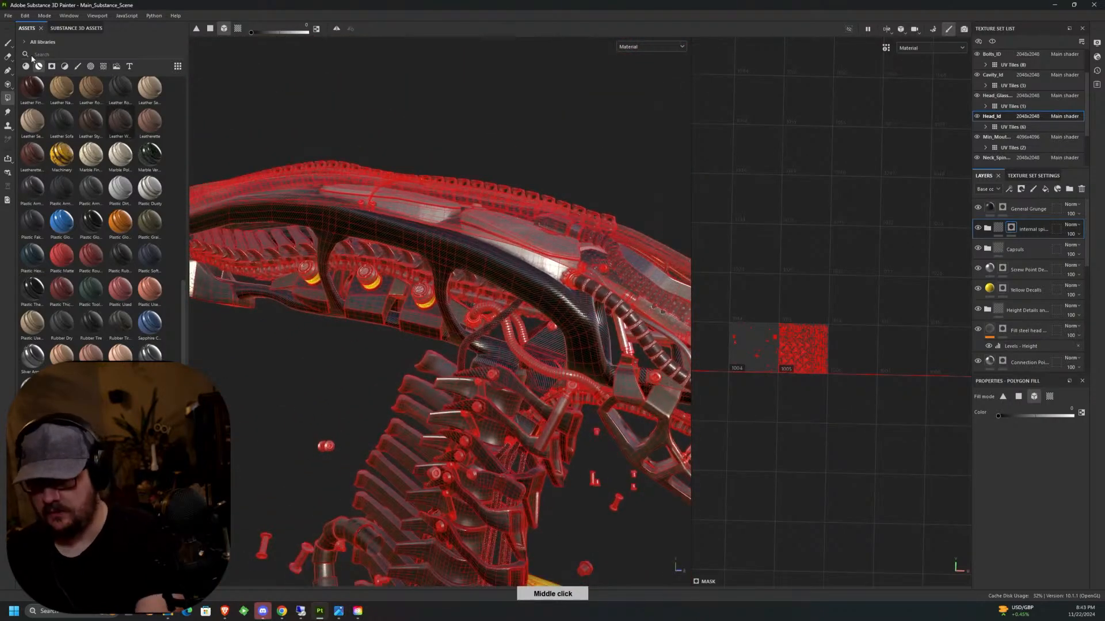
# Switch from Polygon Fill to the Paint tool and review the textured head, neck and rear spine from several angles.
pyautogui.click(8, 44)
pyautogui.keyDown('alt'); pyautogui.moveTo(499, 374); pyautogui.dragTo(544, 384); pyautogui.keyUp('alt')
pyautogui.keyDown('alt'); pyautogui.moveTo(543, 385); pyautogui.dragTo(565, 322, button='middle'); pyautogui.keyUp('alt')
pyautogui.keyDown('alt'); pyautogui.moveTo(564, 322); pyautogui.dragTo(561, 343); pyautogui.keyUp('alt')
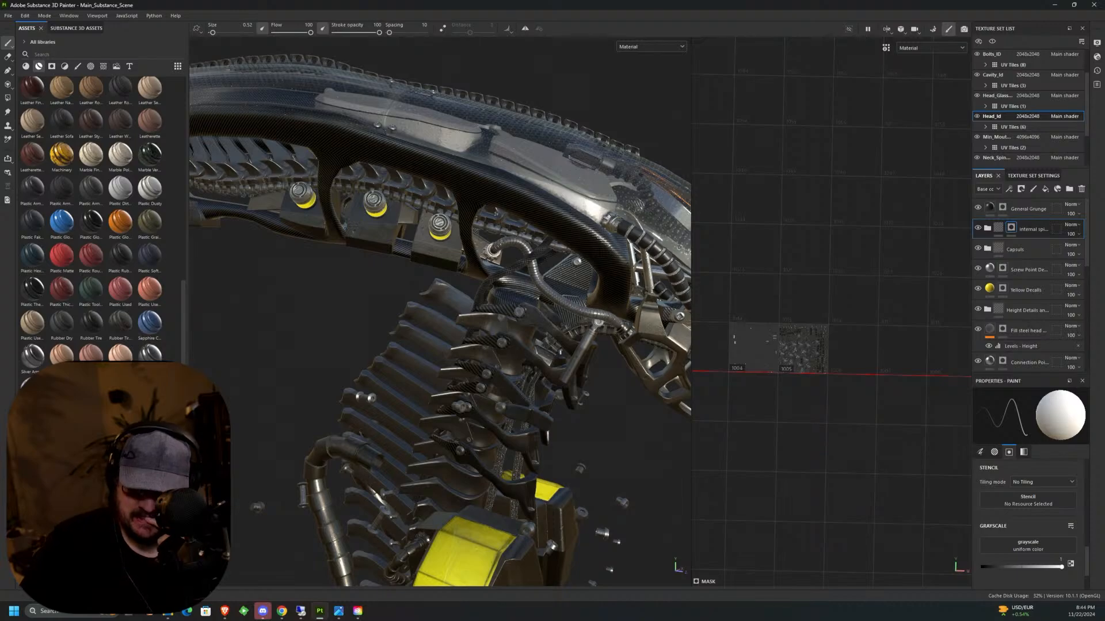
pyautogui.moveTo(402, 305); pyautogui.dragTo(397, 303, button='middle')
pyautogui.keyDown('alt'); pyautogui.moveTo(397, 303); pyautogui.dragTo(383, 300); pyautogui.keyUp('alt')
pyautogui.keyDown('alt'); pyautogui.moveTo(383, 301); pyautogui.dragTo(365, 233, button='middle'); pyautogui.keyUp('alt')
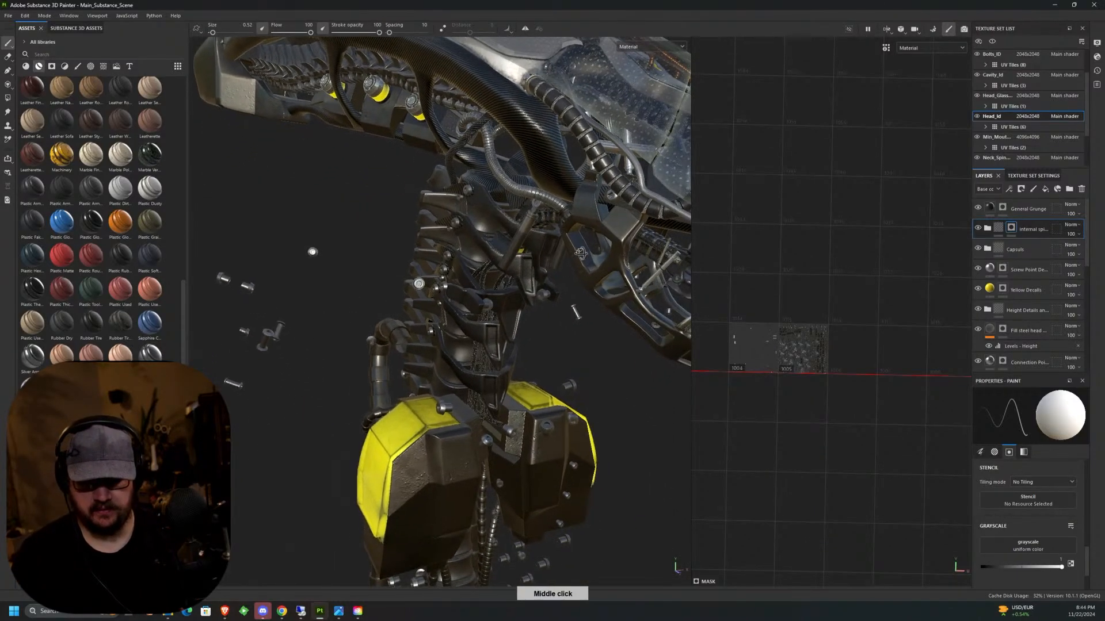
pyautogui.keyDown('alt'); pyautogui.moveTo(365, 234); pyautogui.dragTo(443, 213); pyautogui.keyUp('alt')
pyautogui.keyDown('alt'); pyautogui.moveTo(668, 232); pyautogui.dragTo(485, 292); pyautogui.keyUp('alt')
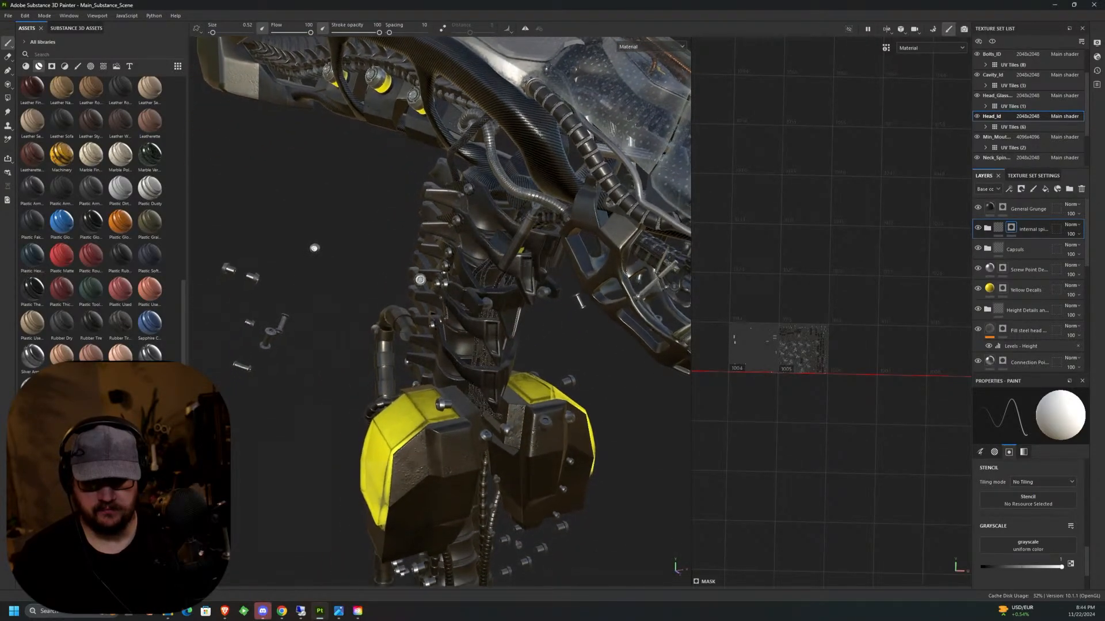
pyautogui.keyDown('alt'); pyautogui.moveTo(485, 293); pyautogui.dragTo(383, 382, button='middle'); pyautogui.keyUp('alt')
pyautogui.keyDown('alt'); pyautogui.moveTo(384, 382); pyautogui.dragTo(338, 412); pyautogui.keyUp('alt')
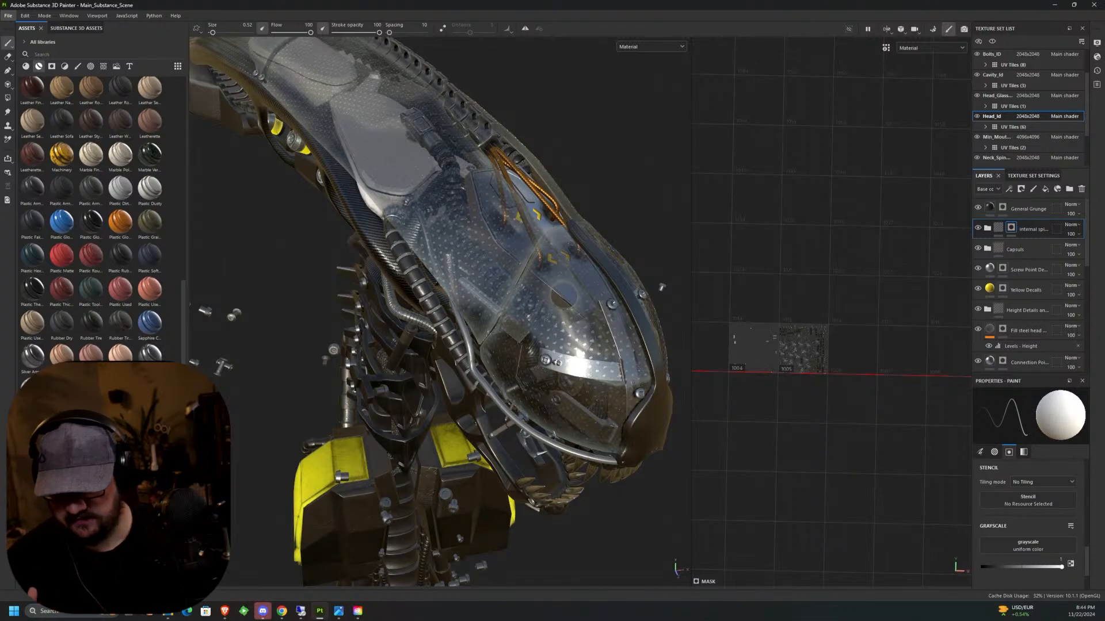
pyautogui.keyDown('alt'); pyautogui.moveTo(542, 354); pyautogui.dragTo(564, 279, button='middle'); pyautogui.keyUp('alt')
pyautogui.scroll(-6, 575, 271)
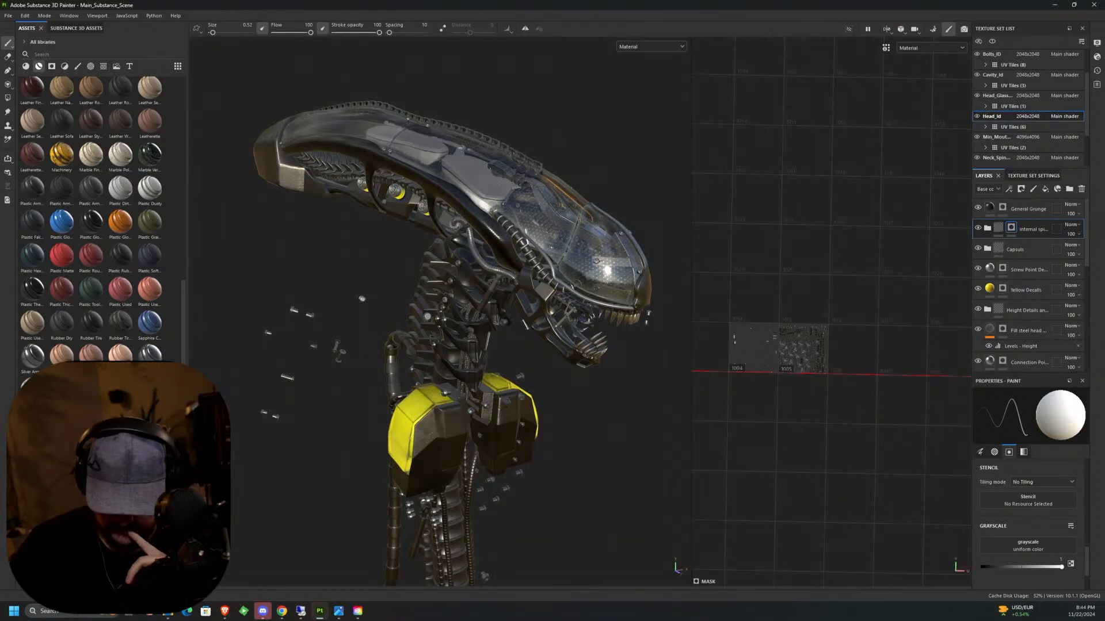
pyautogui.keyDown('alt'); pyautogui.moveTo(597, 260); pyautogui.dragTo(640, 329); pyautogui.keyUp('alt')
pyautogui.keyDown('alt'); pyautogui.moveTo(596, 326); pyautogui.dragTo(656, 223, button='middle'); pyautogui.keyUp('alt')
pyautogui.keyDown('alt'); pyautogui.moveTo(627, 310); pyautogui.dragTo(707, 322); pyautogui.keyUp('alt')
pyautogui.keyDown('alt'); pyautogui.moveTo(581, 340); pyautogui.dragTo(534, 356, button='middle'); pyautogui.keyUp('alt')
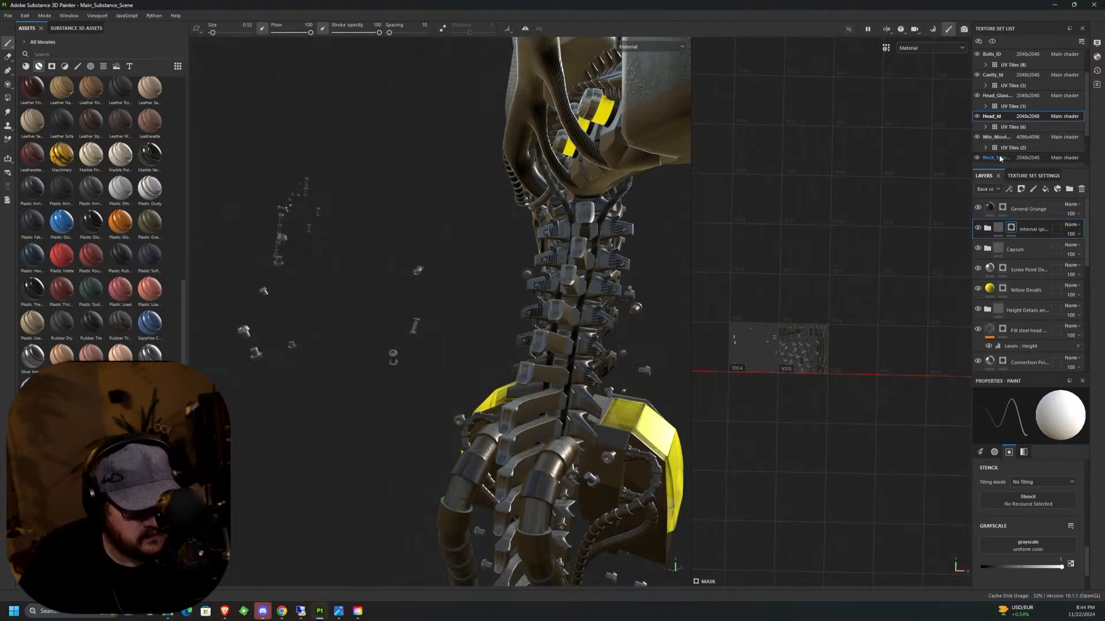
# Hide the Head_Id and head glass texture sets and make the neck spine texture set active.
pyautogui.click(976, 117)
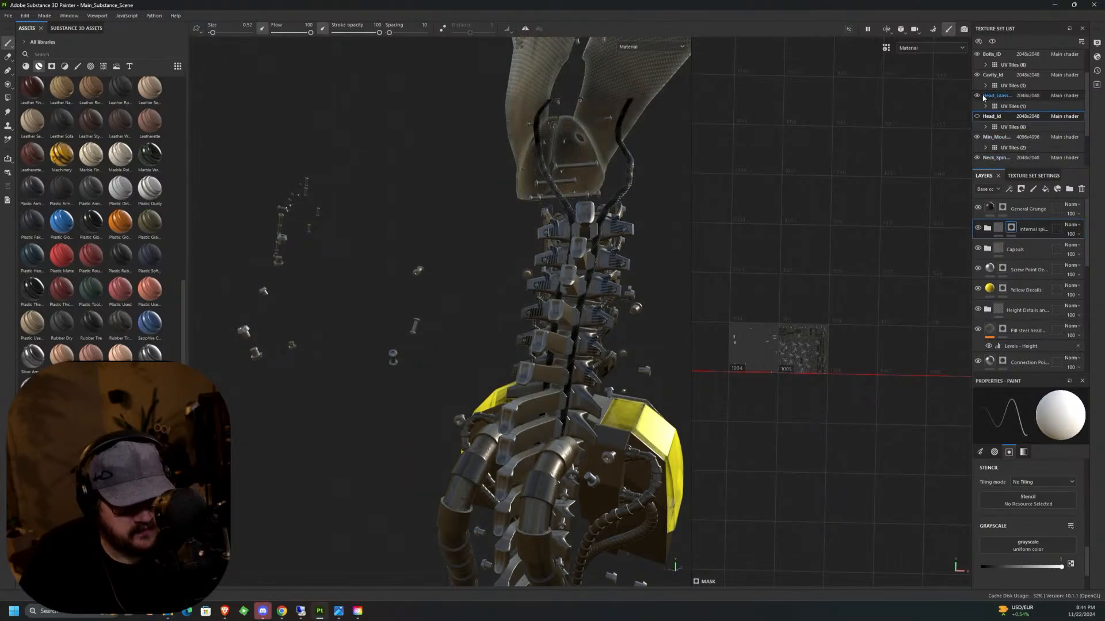
pyautogui.click(976, 96)
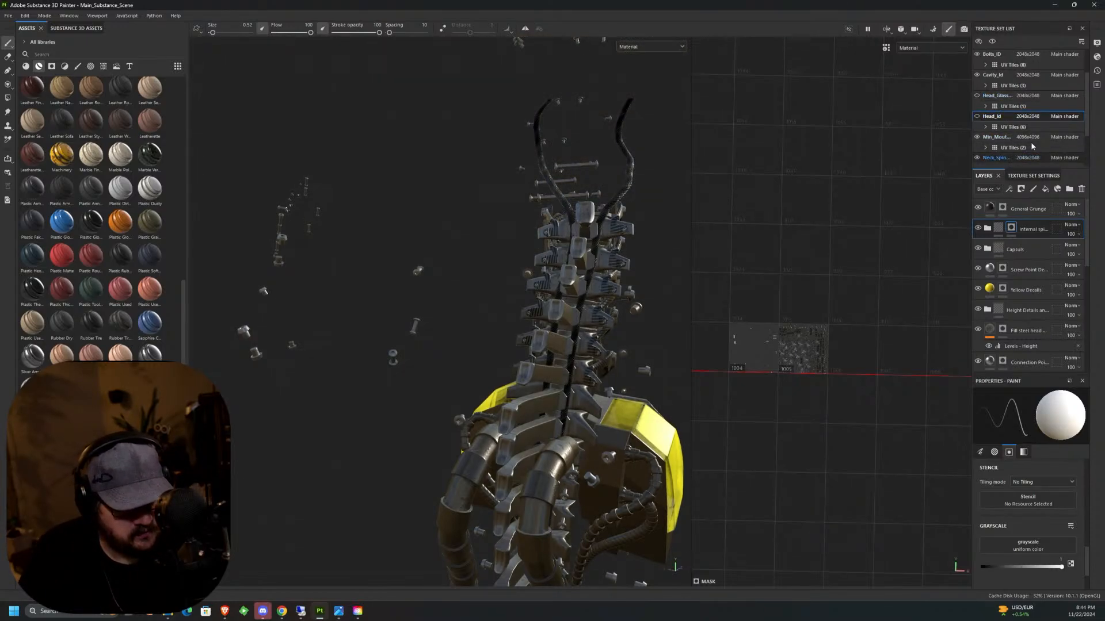
pyautogui.click(1033, 157)
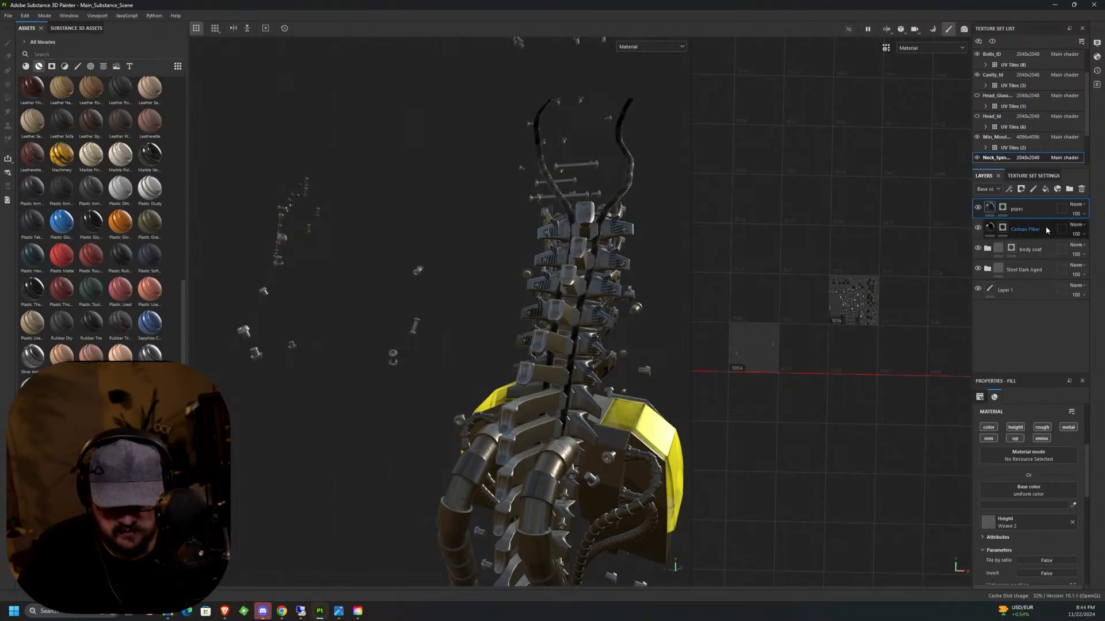
# Add a fill layer named "height" above the pipes layer and limit its channels to height and normal.
pyautogui.click(1045, 189)
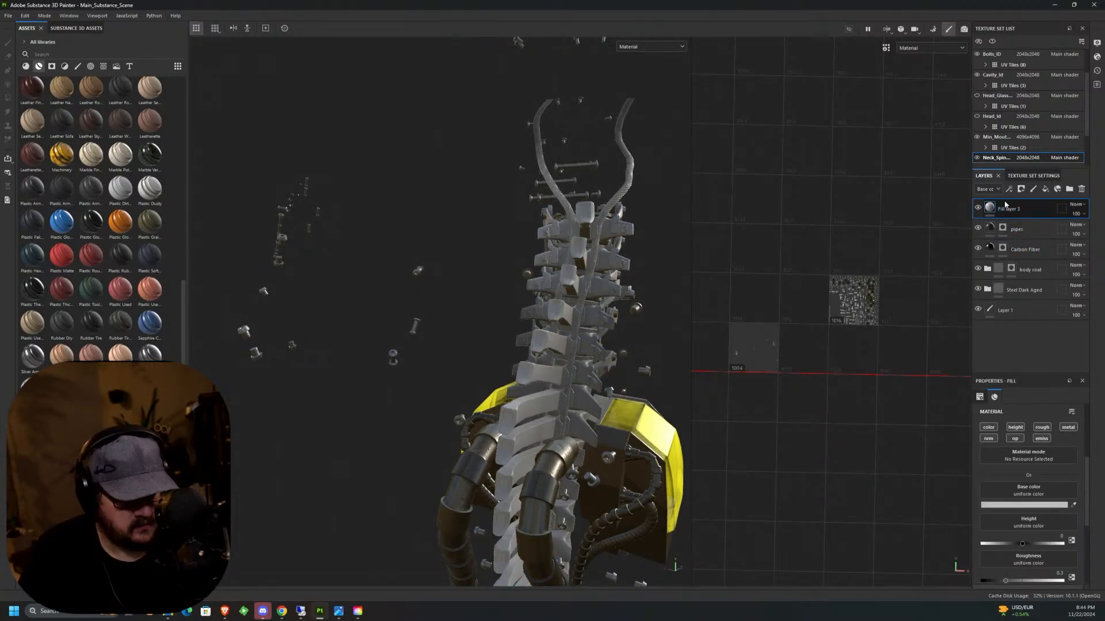
pyautogui.doubleClick(1011, 211)
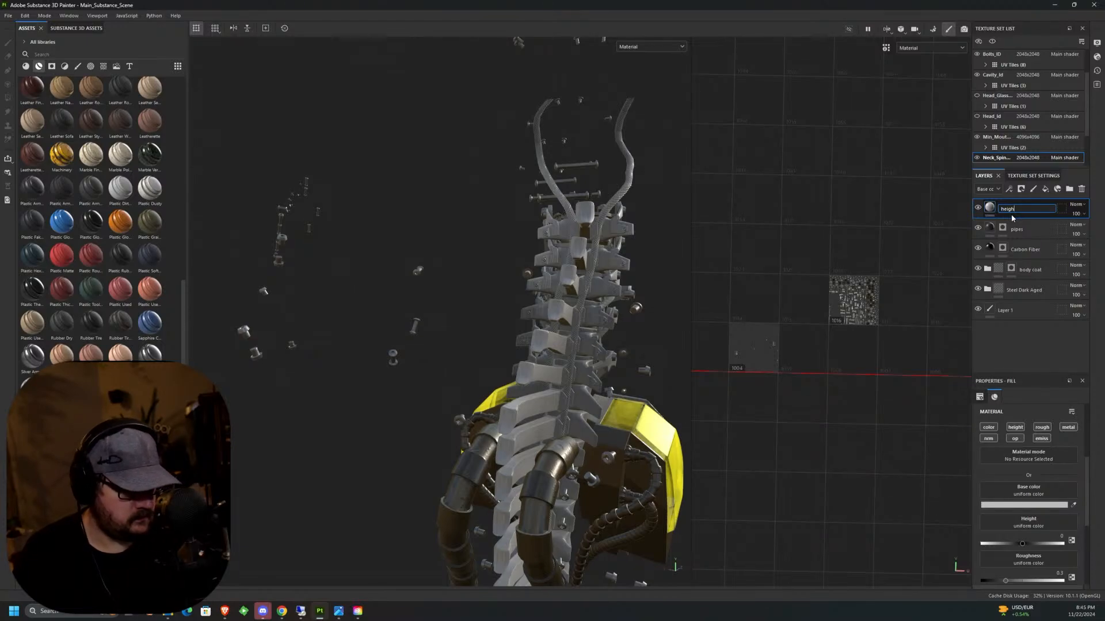
pyautogui.press('Return')
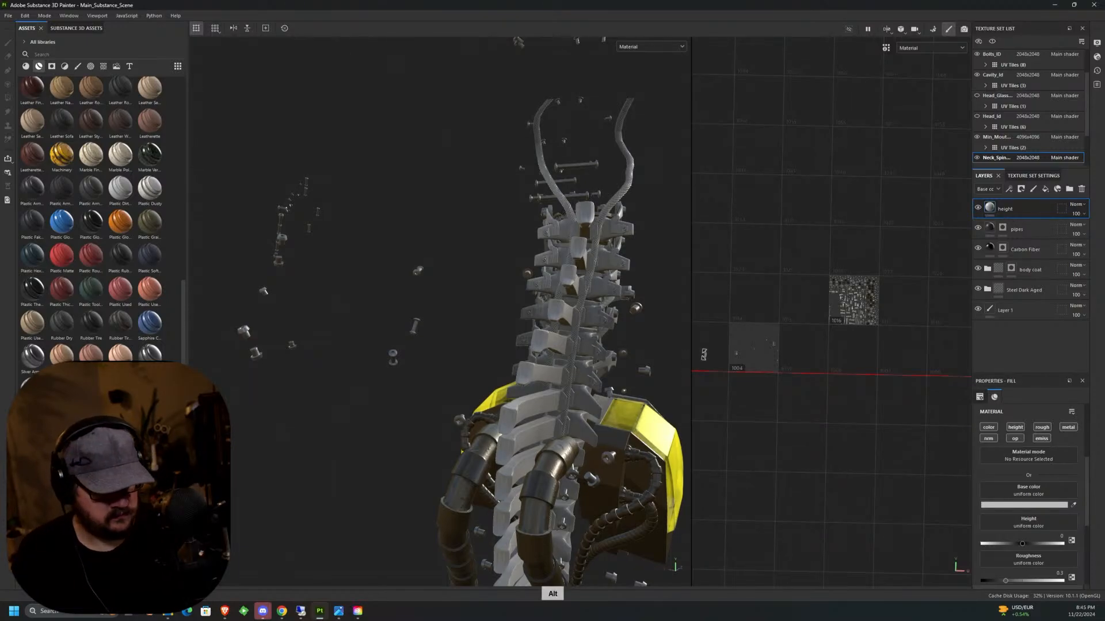
pyautogui.click(989, 427)
pyautogui.click(988, 438)
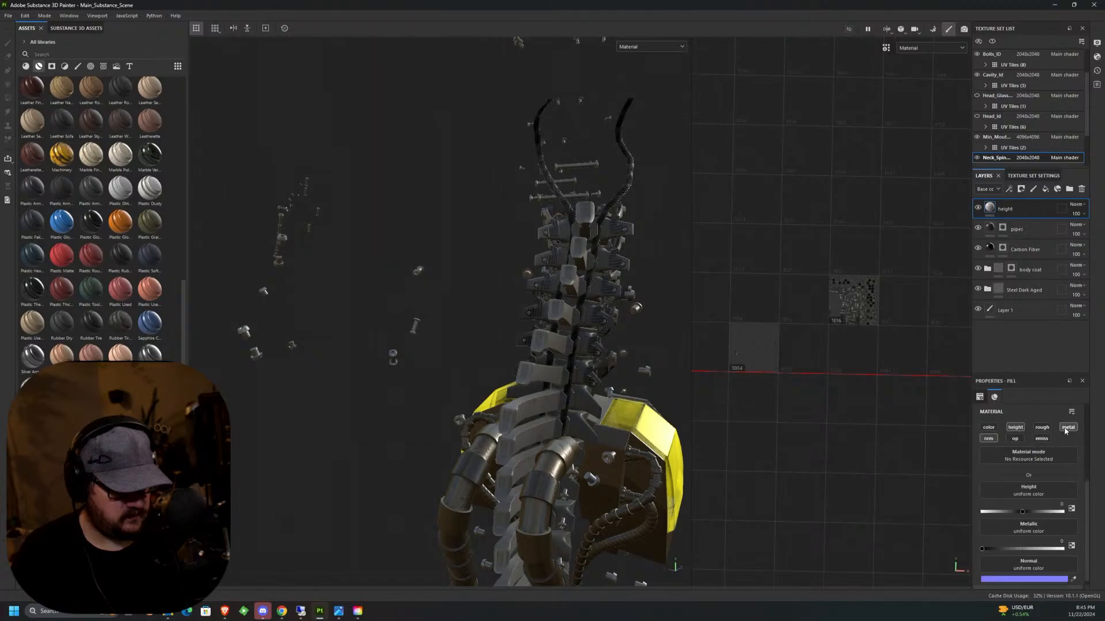
pyautogui.click(1042, 426)
# Show the alphas in the asset library and add a black mask to the height layer.
pyautogui.keyDown('alt'); pyautogui.moveTo(495, 345); pyautogui.dragTo(529, 331); pyautogui.keyUp('alt')
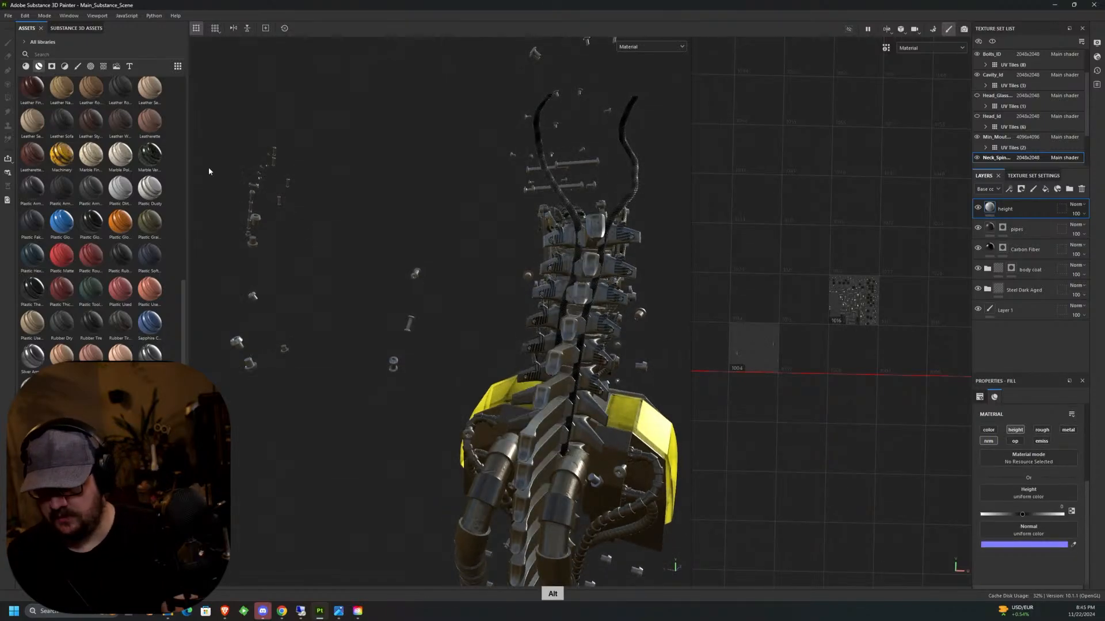
pyautogui.click(91, 66)
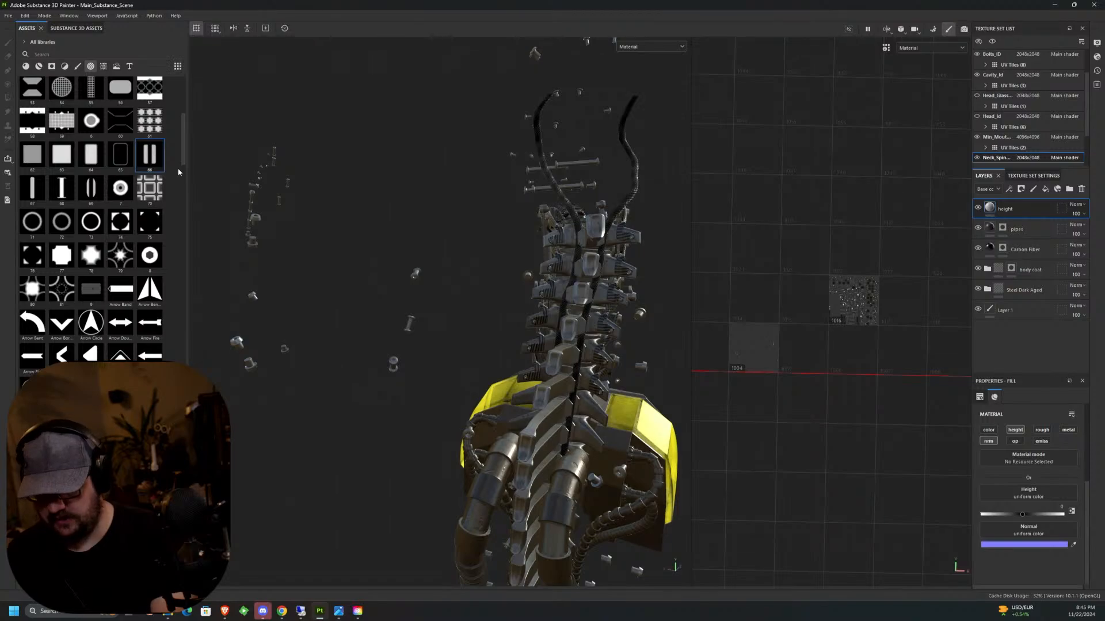
pyautogui.scroll(6, 611, 244)
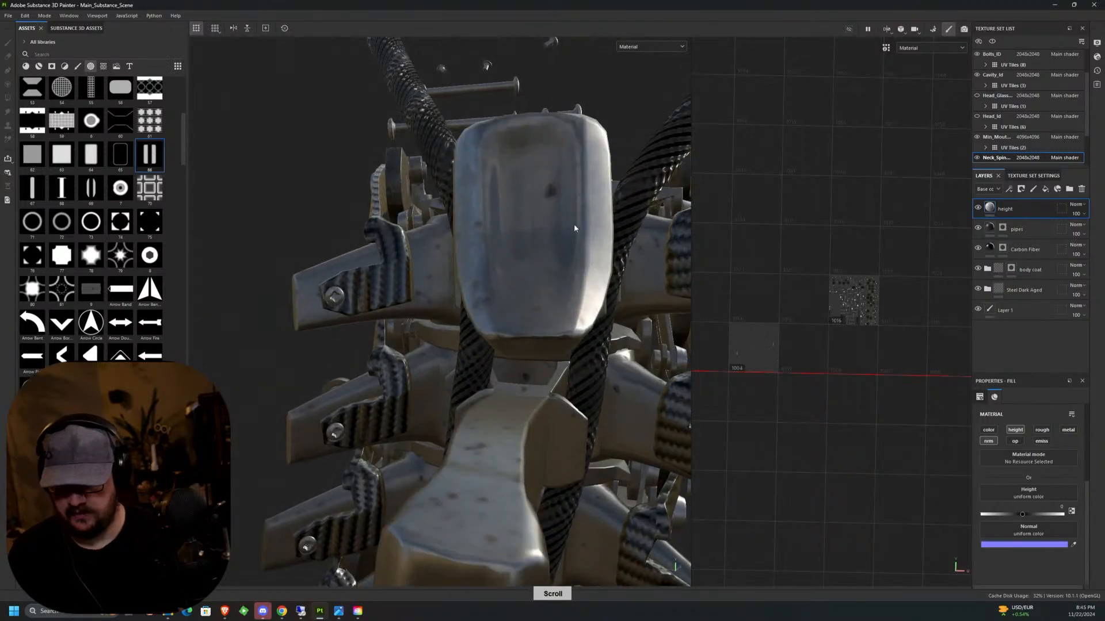
pyautogui.click(1021, 189)
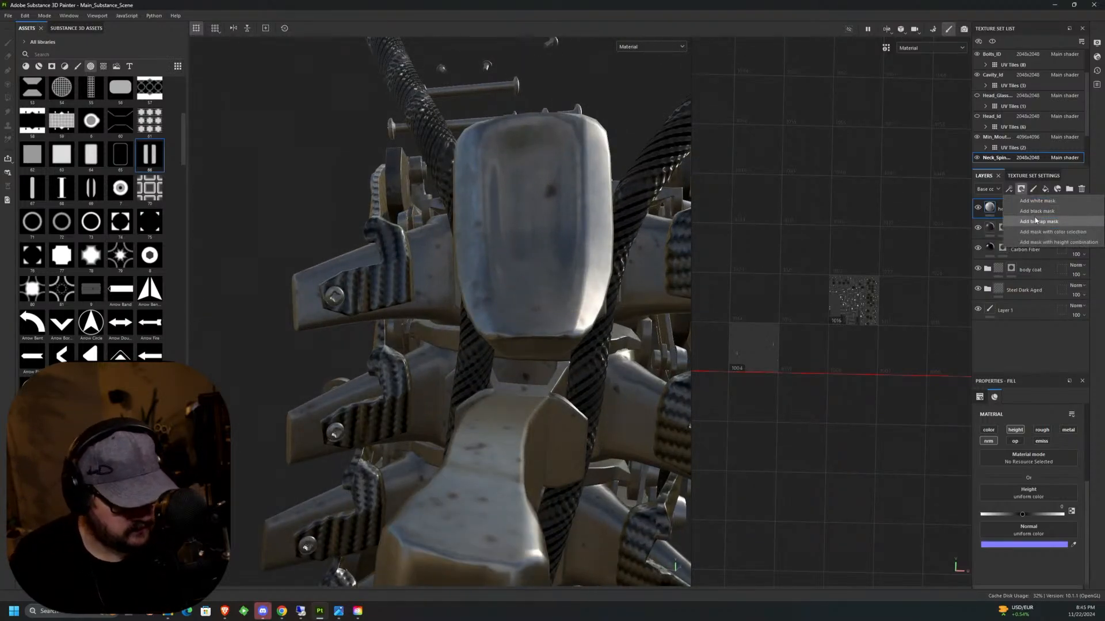
pyautogui.click(1046, 222)
pyautogui.click(1022, 191)
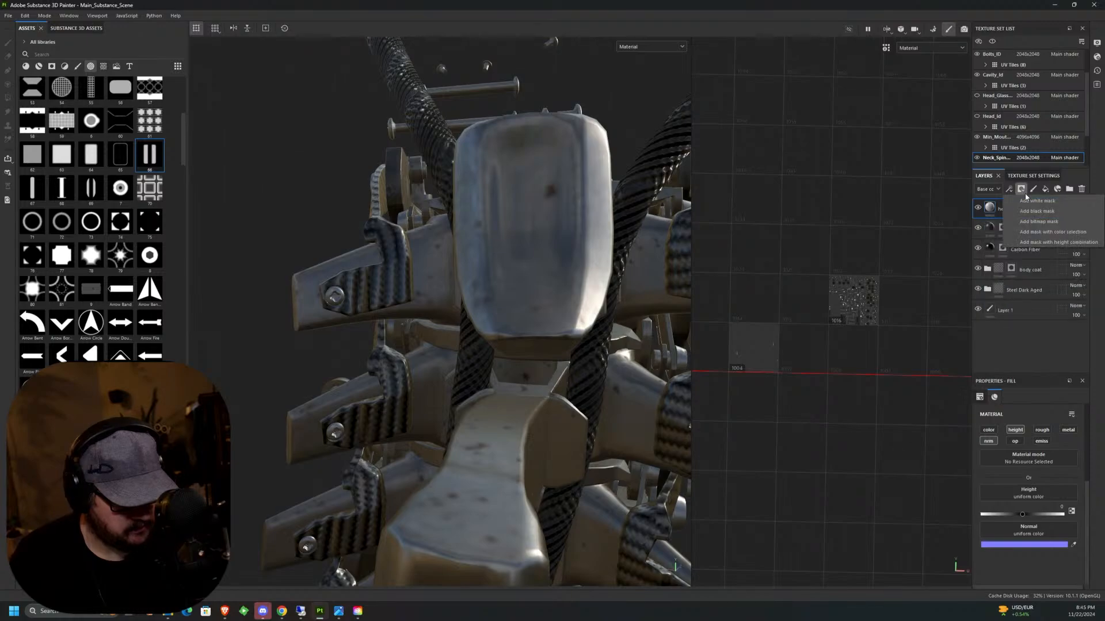
pyautogui.click(1050, 214)
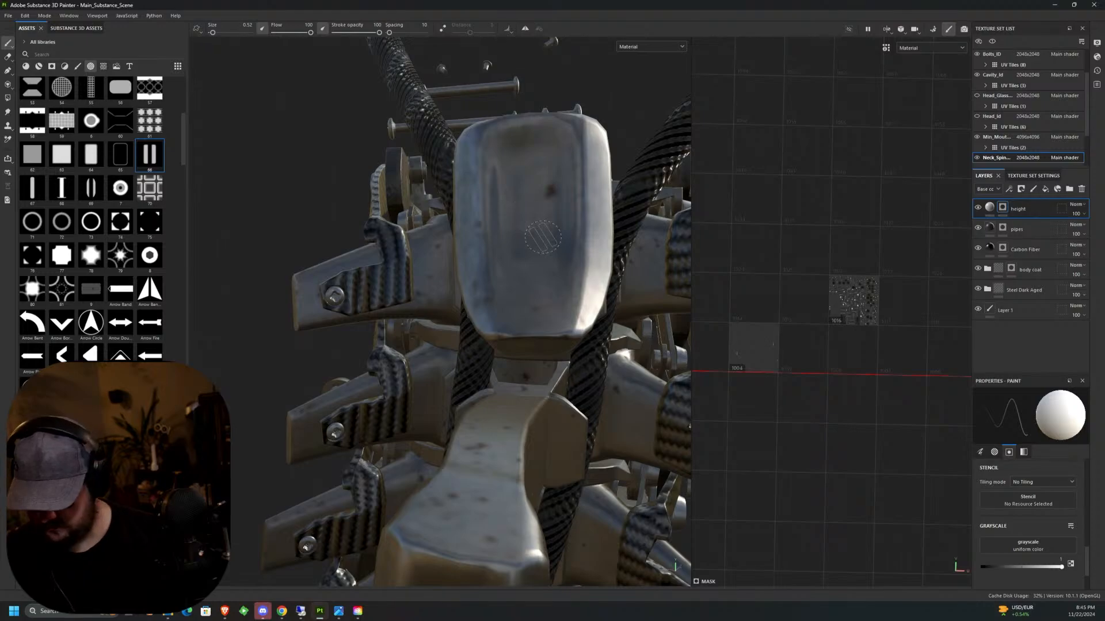
# Stamp the twin-slot alpha on the uppermost vertebra's rear face at brush size 2.2 and set the height layer's height to -0.1134.
pyautogui.keyDown('alt'); pyautogui.moveTo(538, 236); pyautogui.dragTo(534, 235); pyautogui.keyUp('alt')
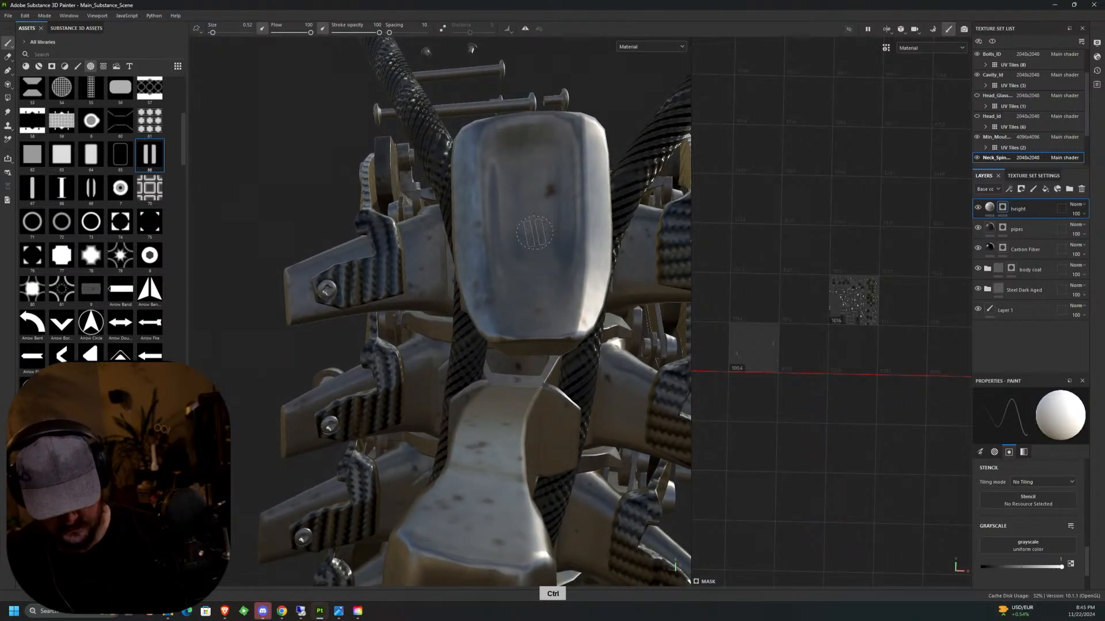
pyautogui.press('ctrl')
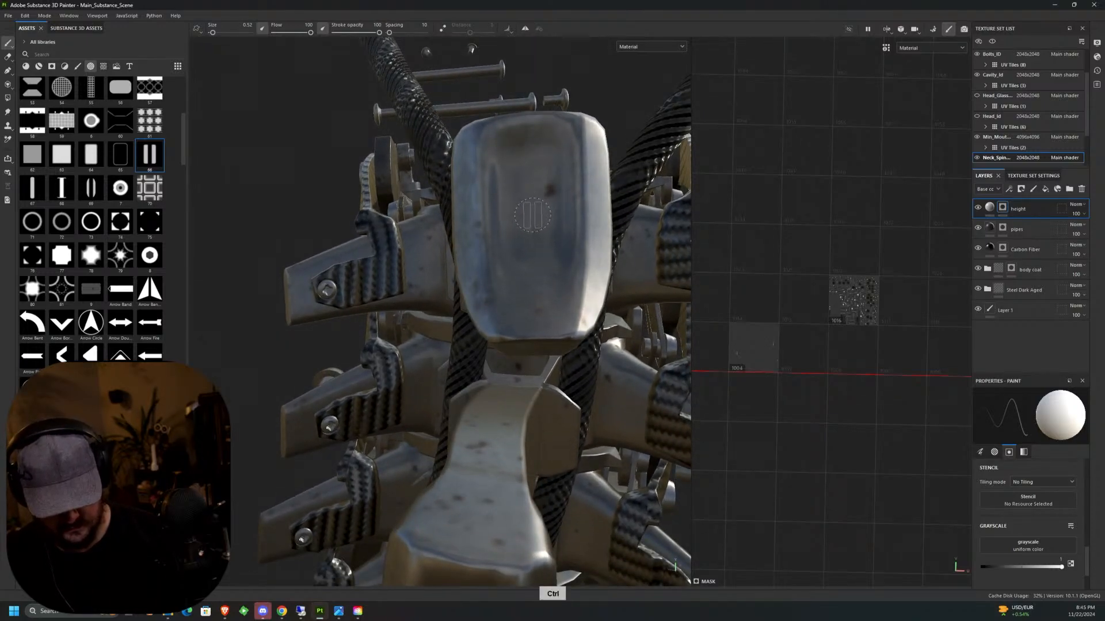
pyautogui.keyDown('ctrl'); pyautogui.moveTo(528, 211); pyautogui.dragTo(531, 213, button='right'); pyautogui.keyUp('ctrl')
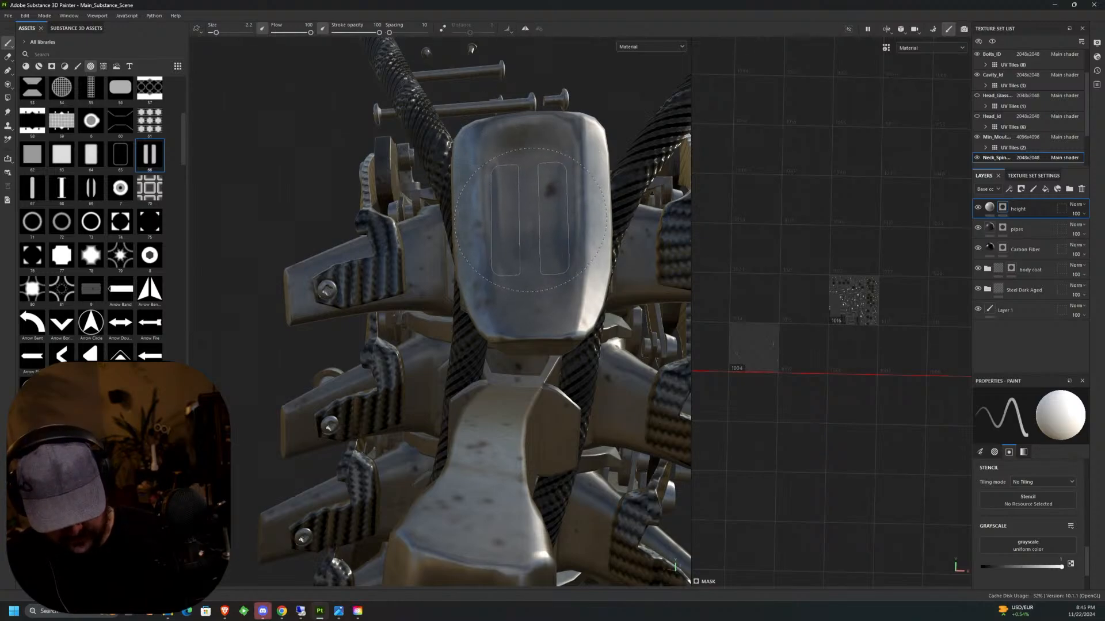
pyautogui.moveTo(530, 220); pyautogui.dragTo(526, 248)
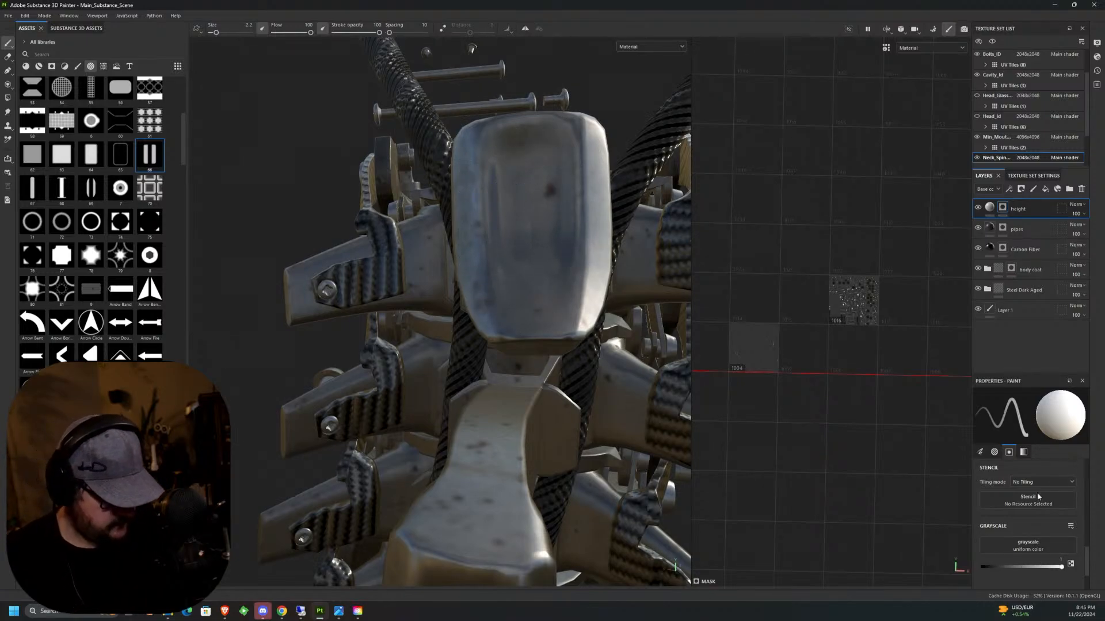
pyautogui.click(990, 208)
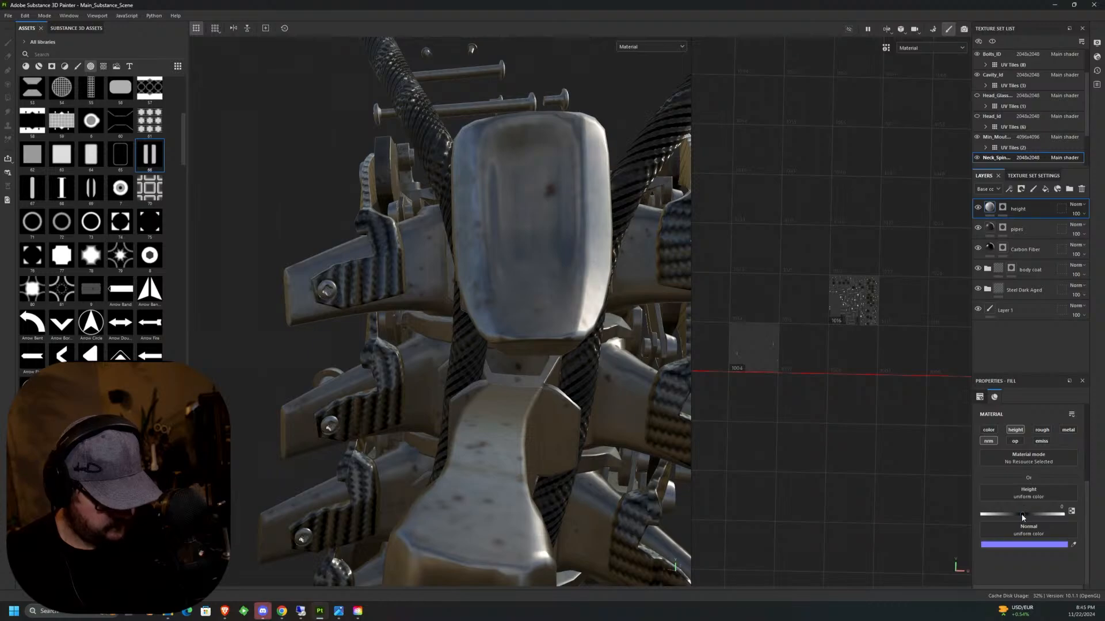
pyautogui.moveTo(1021, 515); pyautogui.dragTo(1018, 519)
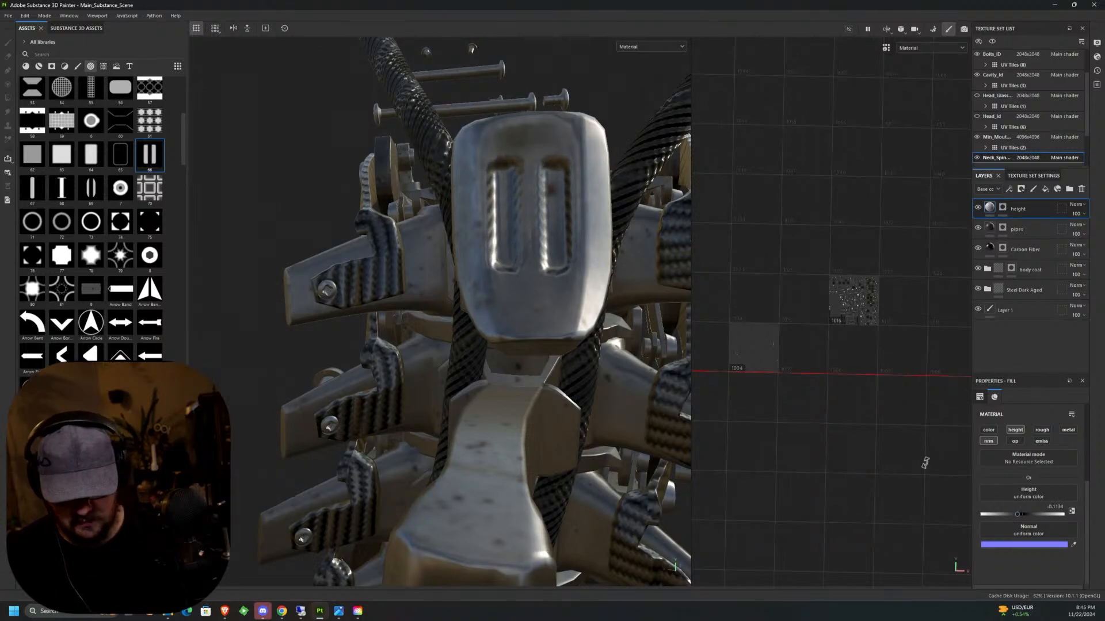
# Stamp the twin-slot alpha into the height layer's mask on the next vertebra down, with the brush size reduced to 1.65.
pyautogui.keyDown('alt'); pyautogui.moveTo(527, 375); pyautogui.dragTo(556, 414); pyautogui.keyUp('alt')
pyautogui.keyDown('alt'); pyautogui.moveTo(555, 414); pyautogui.dragTo(510, 318, button='middle'); pyautogui.keyUp('alt')
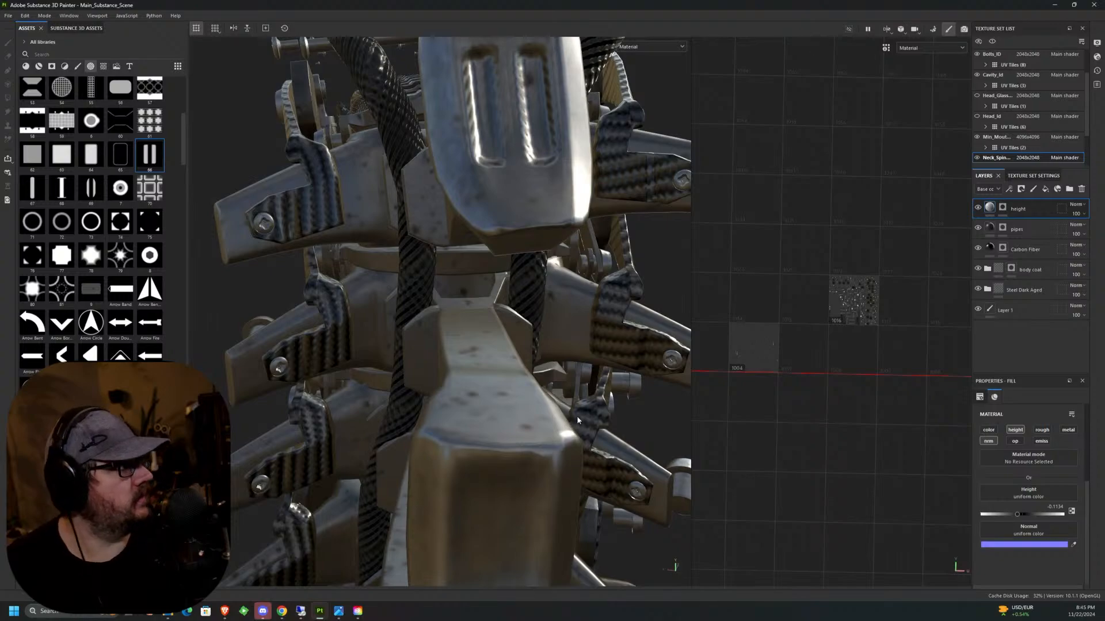
pyautogui.keyDown('alt'); pyautogui.moveTo(580, 415); pyautogui.dragTo(576, 258, button='middle'); pyautogui.keyUp('alt')
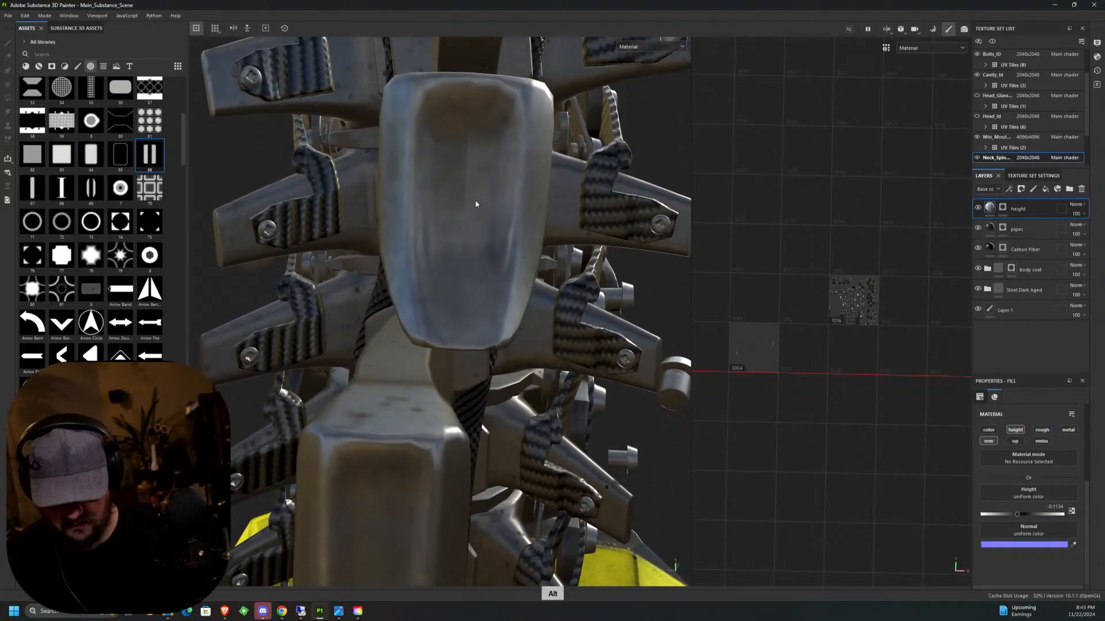
pyautogui.keyDown('alt'); pyautogui.moveTo(476, 205); pyautogui.dragTo(489, 214); pyautogui.keyUp('alt')
pyautogui.click(1002, 208)
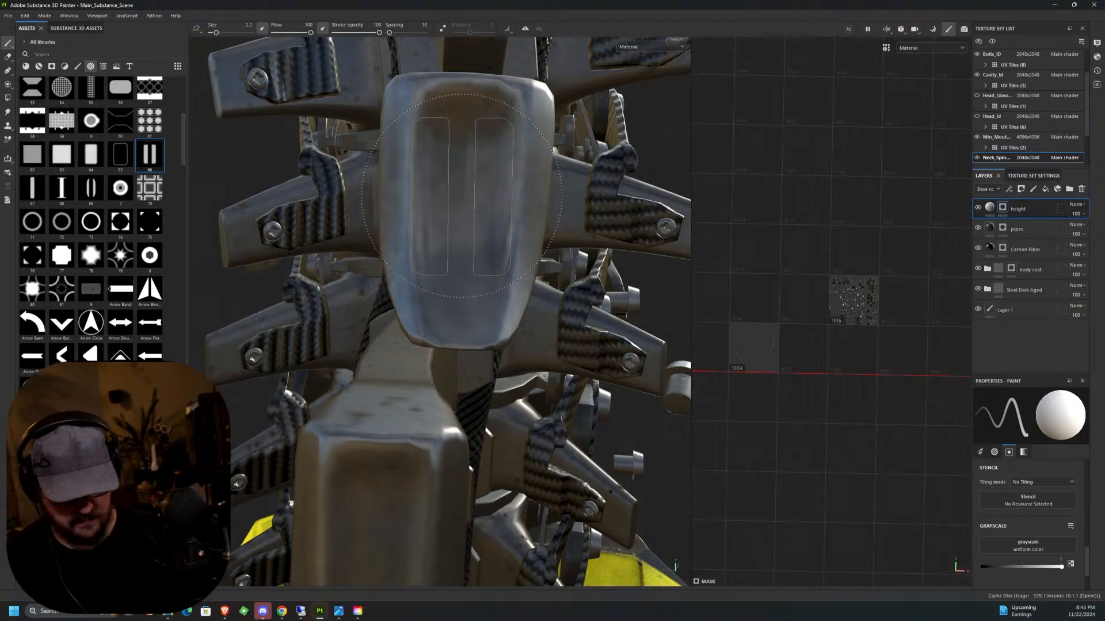
pyautogui.keyDown('ctrl'); pyautogui.moveTo(462, 196); pyautogui.dragTo(443, 197, button='right'); pyautogui.keyUp('ctrl')
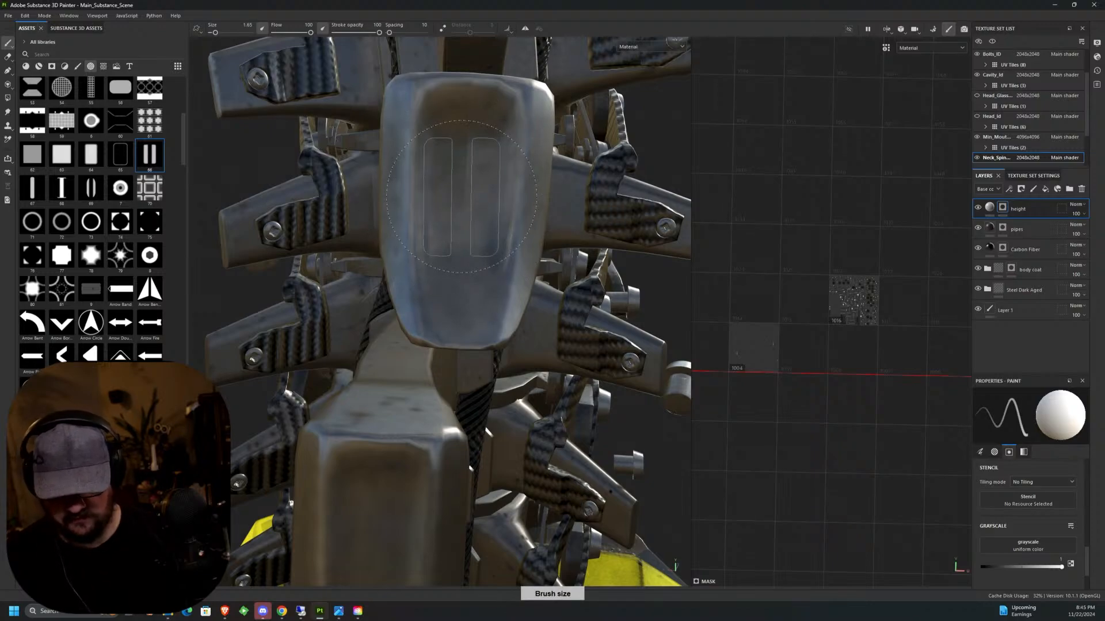
pyautogui.keyDown('alt'); pyautogui.moveTo(463, 198); pyautogui.dragTo(466, 208); pyautogui.keyUp('alt')
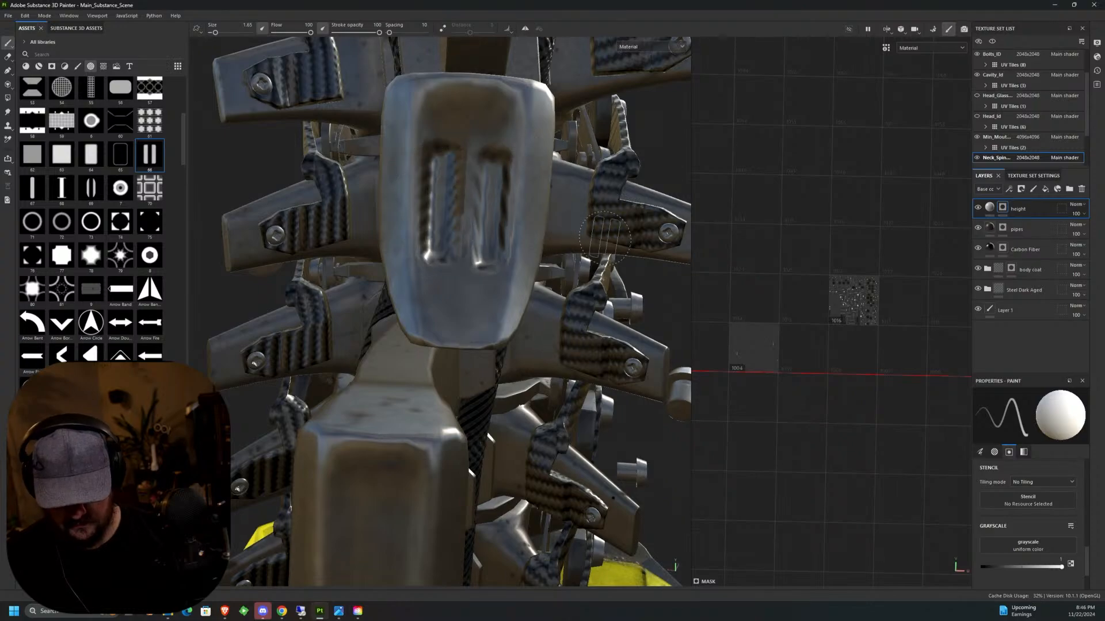
# Stamp the same twin slots on the rear faces of the following two vertebrae above the yellow housing.
pyautogui.scroll(-5, 612, 253)
pyautogui.keyDown('alt'); pyautogui.moveTo(616, 290); pyautogui.dragTo(502, 217, button='middle'); pyautogui.keyUp('alt')
pyautogui.scroll(2, 501, 216)
pyautogui.scroll(3, 465, 233)
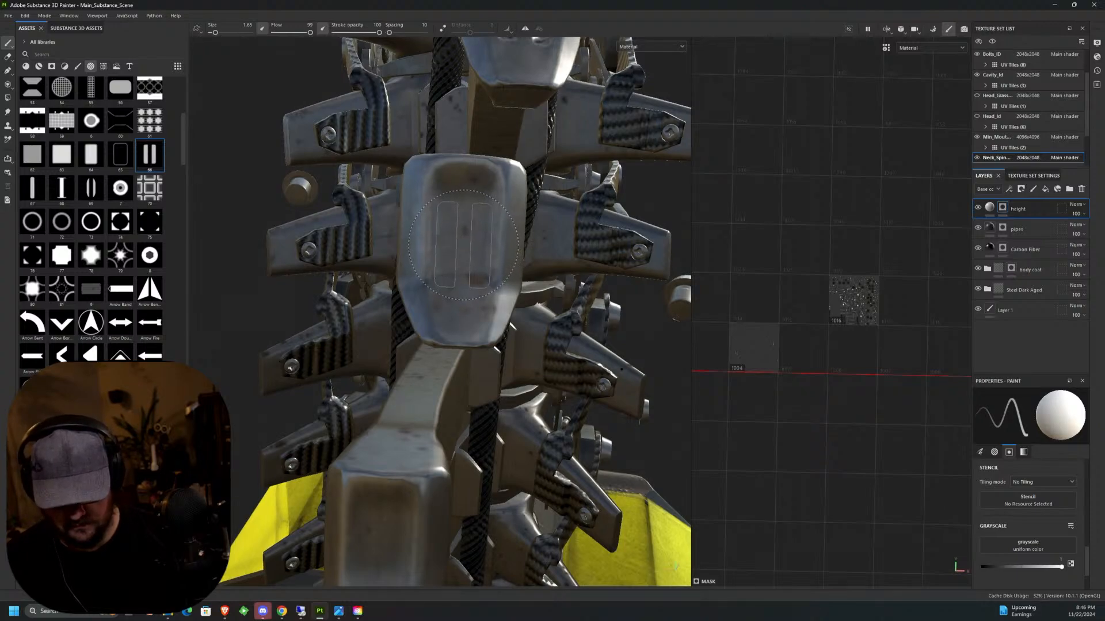
pyautogui.keyDown('alt'); pyautogui.moveTo(398, 499); pyautogui.dragTo(470, 313, button='middle'); pyautogui.keyUp('alt')
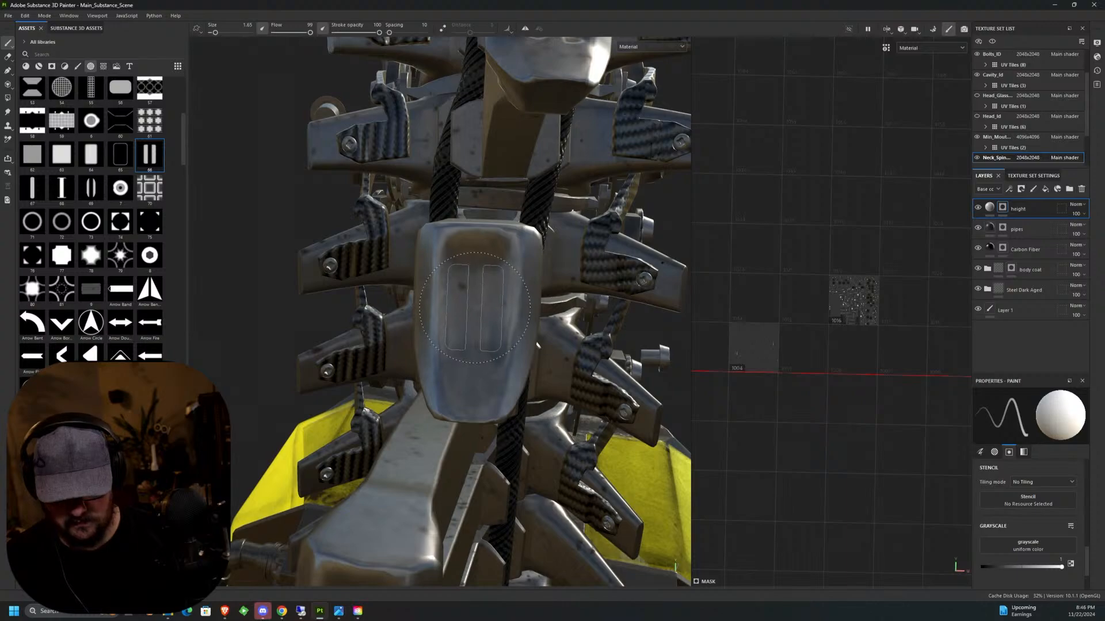
pyautogui.click(475, 308)
# Continue the twin-slot stamps on the next vertebrae down, level with the yellow housing, keeping the slots aligned to each face.
pyautogui.keyDown('alt'); pyautogui.moveTo(387, 554); pyautogui.dragTo(479, 314, button='middle'); pyautogui.keyUp('alt')
pyautogui.moveTo(465, 317)
pyautogui.keyDown('alt'); pyautogui.mouseDown()
pyautogui.moveTo(485, 318)
pyautogui.moveTo(476, 318)
pyautogui.mouseUp(); pyautogui.keyUp('alt')
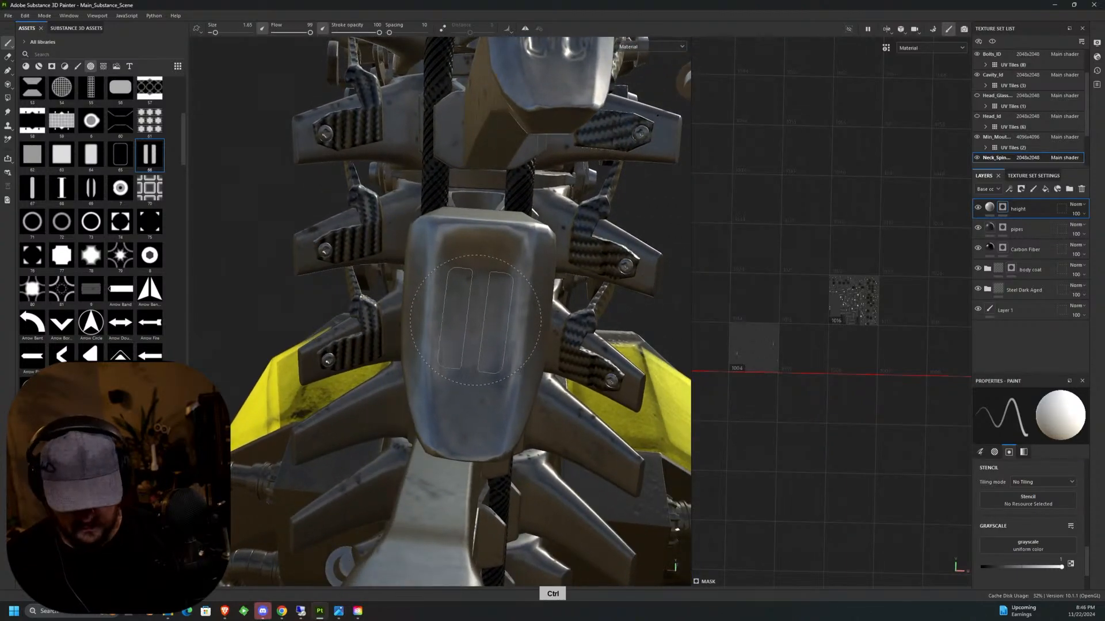
pyautogui.click(476, 320)
pyautogui.moveTo(475, 320); pyautogui.dragTo(552, 92, button='middle')
pyautogui.keyDown('alt'); pyautogui.moveTo(483, 393); pyautogui.dragTo(508, 212, button='middle'); pyautogui.keyUp('alt')
pyautogui.keyDown('alt'); pyautogui.moveTo(504, 213); pyautogui.dragTo(482, 215); pyautogui.keyUp('alt')
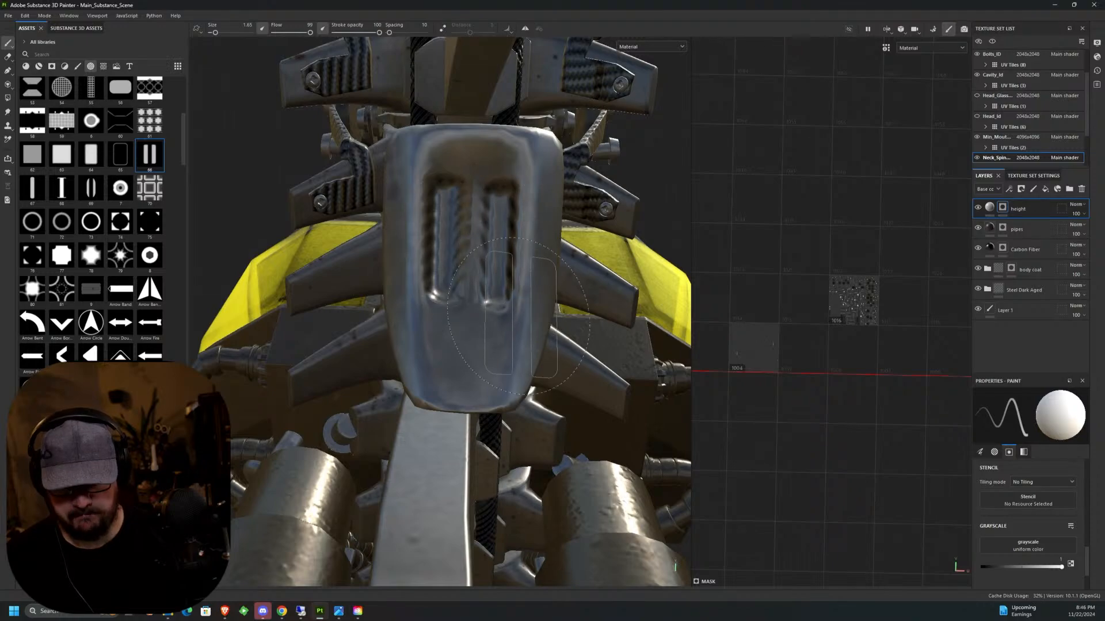
# Stamp the twin slots on the rear faces of the vertebrae between the two thick pipes.
pyautogui.scroll(-10, 535, 342)
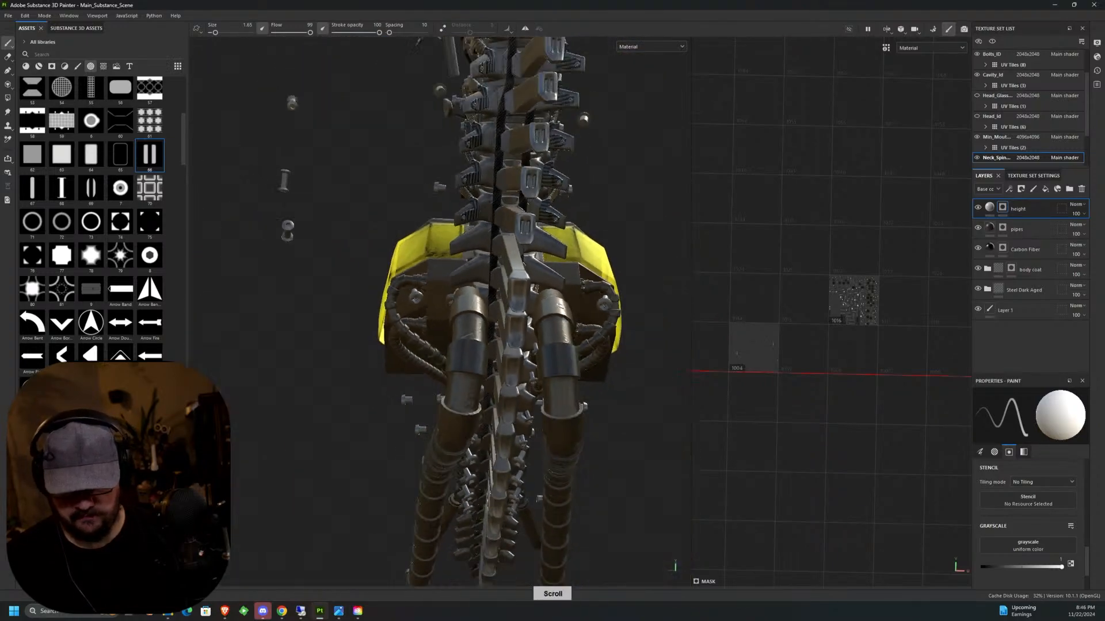
pyautogui.scroll(10, 536, 280)
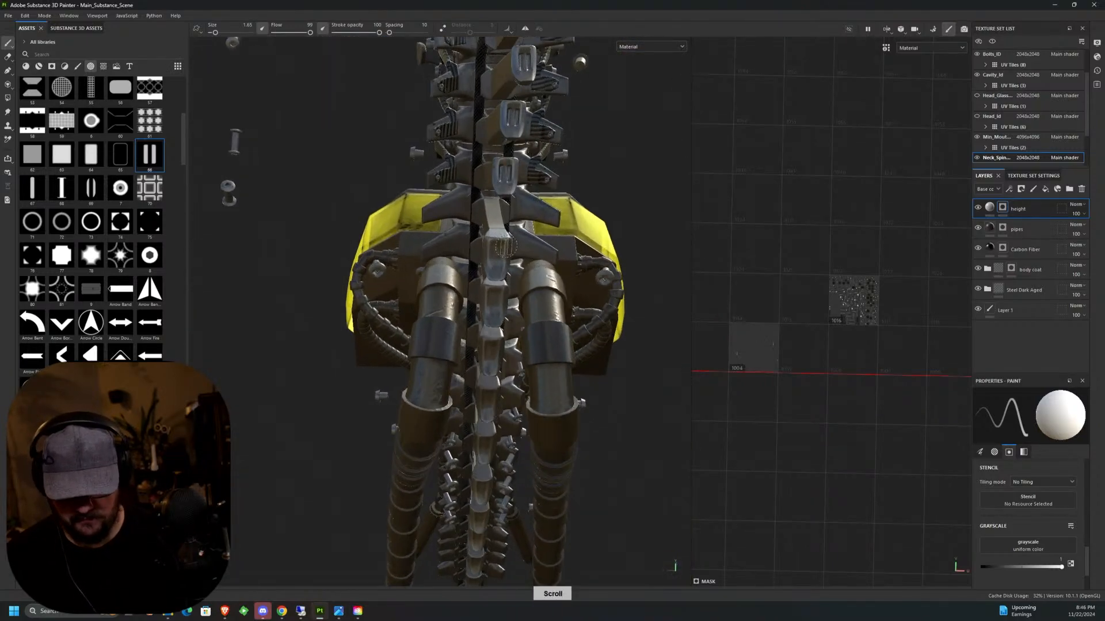
pyautogui.scroll(5, 486, 262)
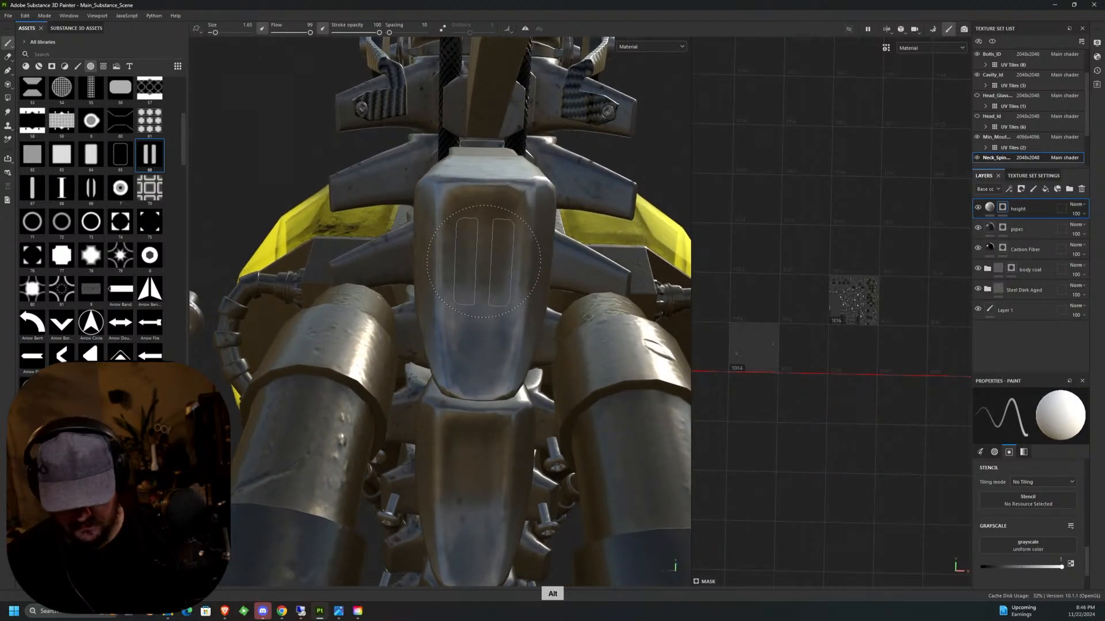
pyautogui.keyDown('alt'); pyautogui.moveTo(483, 262); pyautogui.dragTo(483, 265); pyautogui.keyUp('alt')
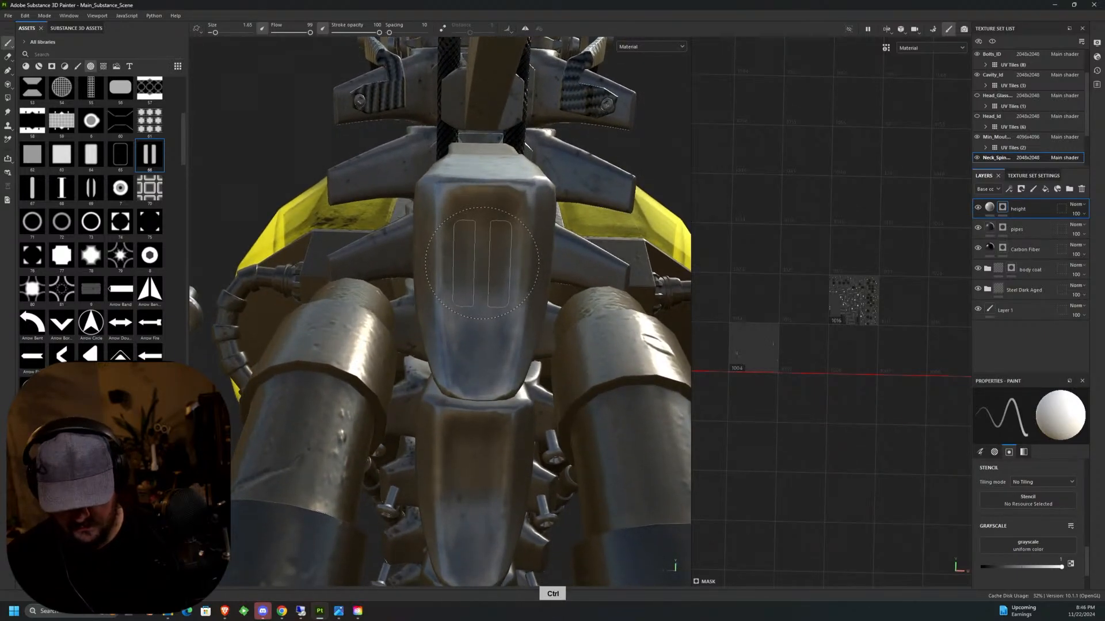
pyautogui.moveTo(484, 271); pyautogui.dragTo(521, 204, button='middle')
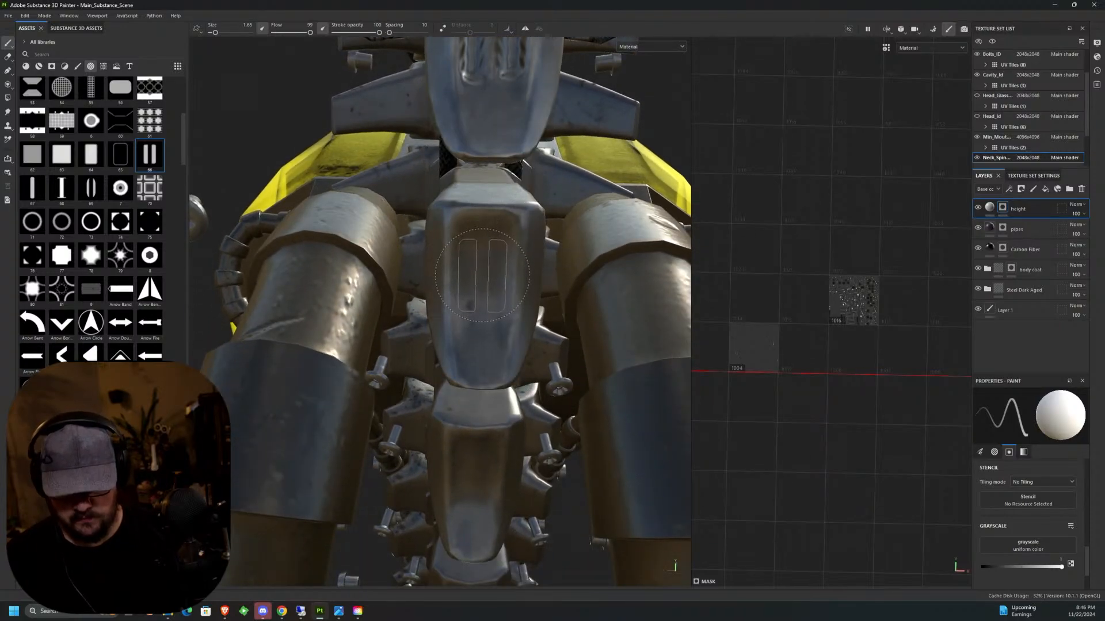
pyautogui.moveTo(483, 274); pyautogui.dragTo(482, 160, button='middle')
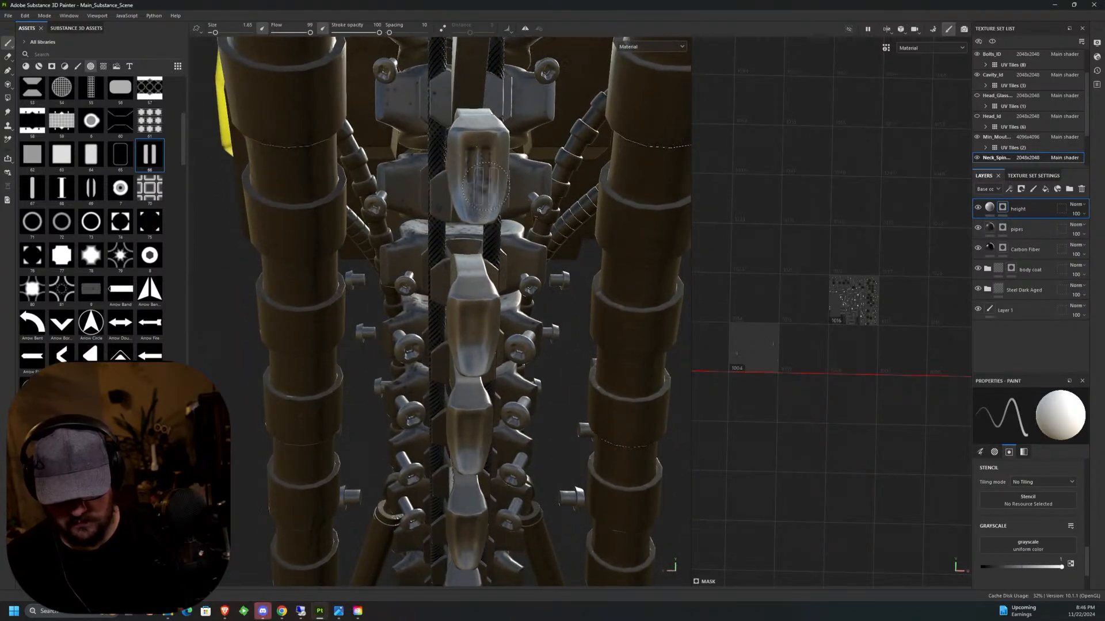
# Undo the last twin-slot stamp and place it again, centred on the vertebra face between the pipes.
pyautogui.hotkey('ctrl', 'z')
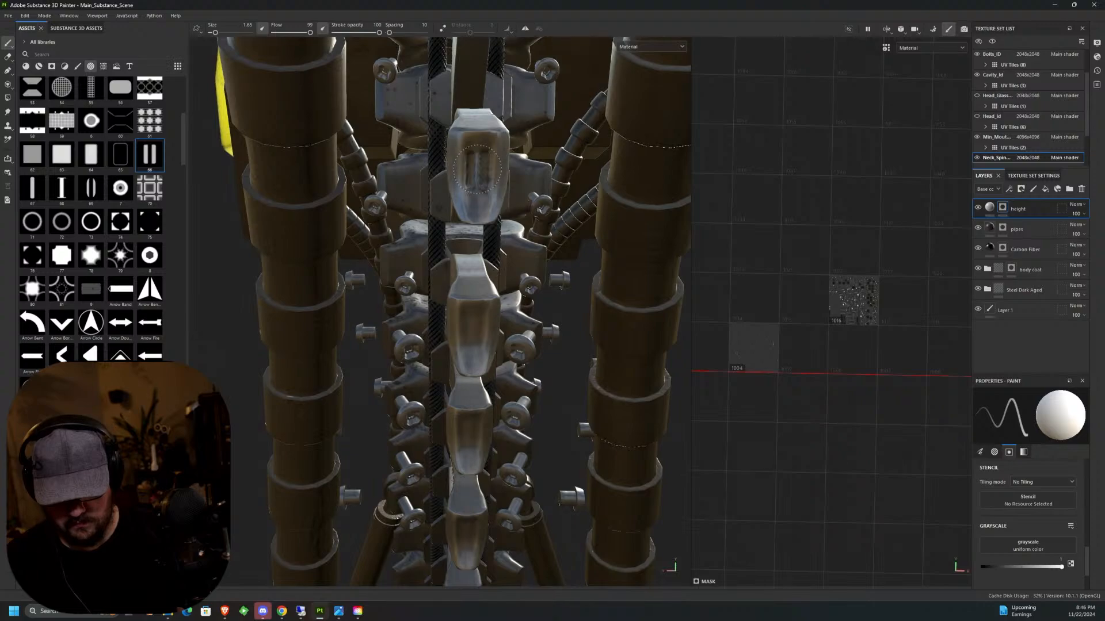
pyautogui.moveTo(477, 170); pyautogui.dragTo(460, 185, button='middle')
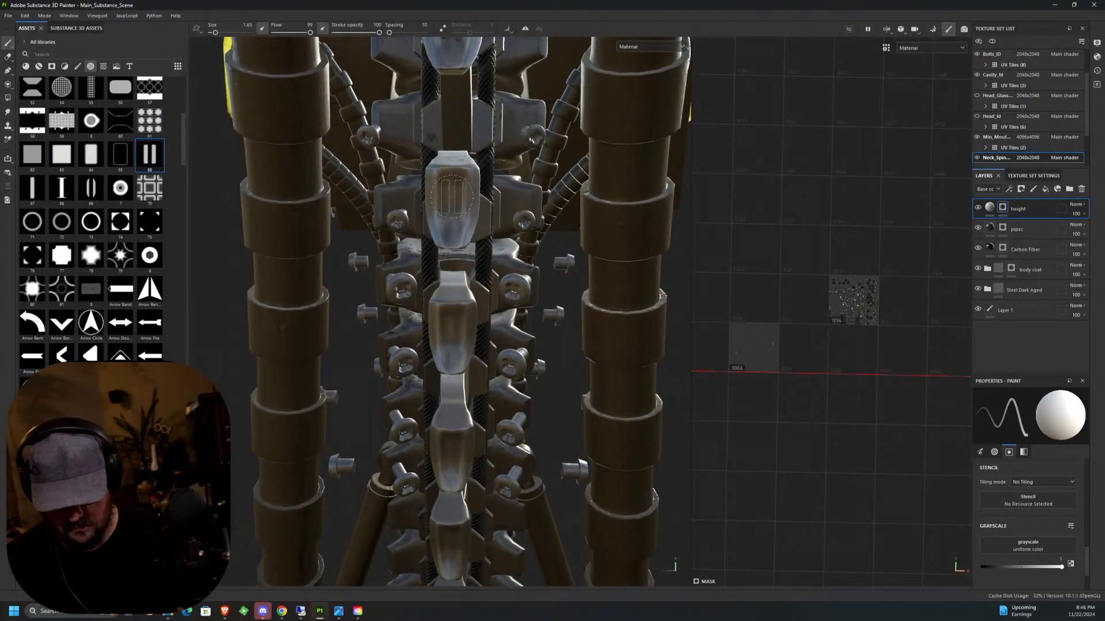
pyautogui.moveTo(452, 197)
pyautogui.mouseDown(button='middle')
pyautogui.moveTo(465, 187)
pyautogui.moveTo(457, 101)
pyautogui.moveTo(459, 141)
pyautogui.mouseUp(button='middle')
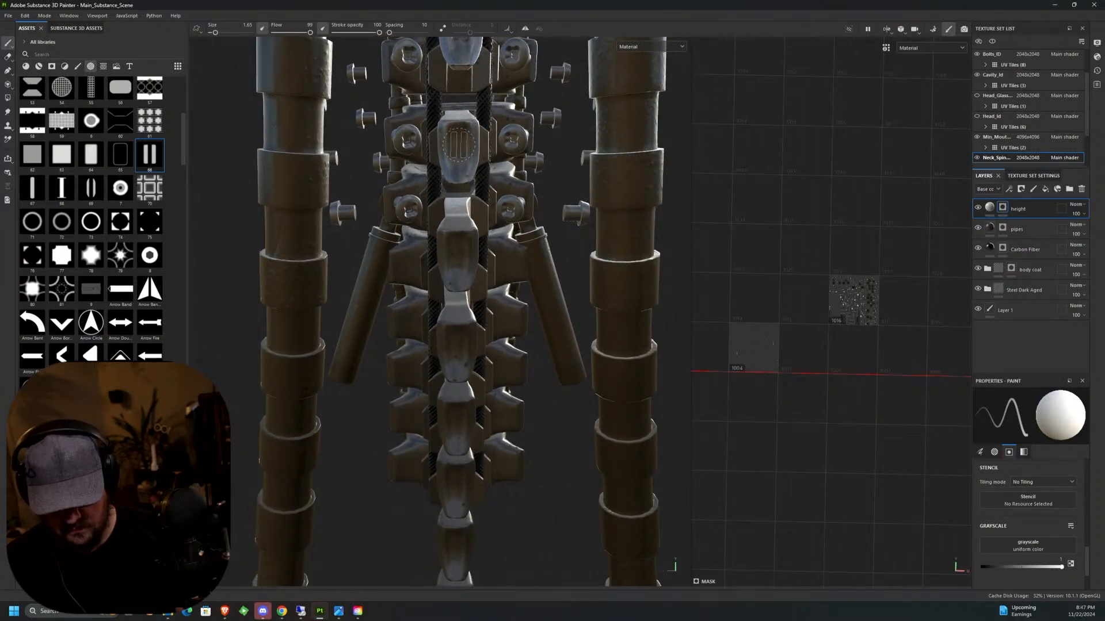
# Stamp the twin slots on each of the remaining small vertebrae down to the tip of the spine.
pyautogui.press('ctrl')
pyautogui.moveTo(459, 141); pyautogui.dragTo(467, 133, button='middle')
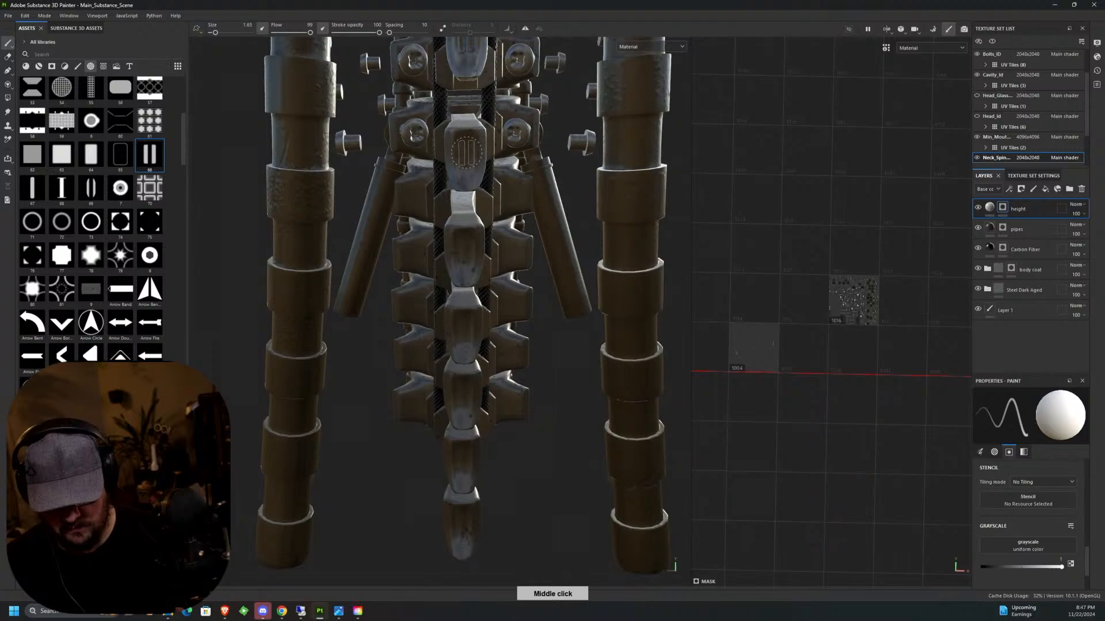
pyautogui.keyDown('alt'); pyautogui.moveTo(466, 233); pyautogui.dragTo(459, 120, button='middle'); pyautogui.keyUp('alt')
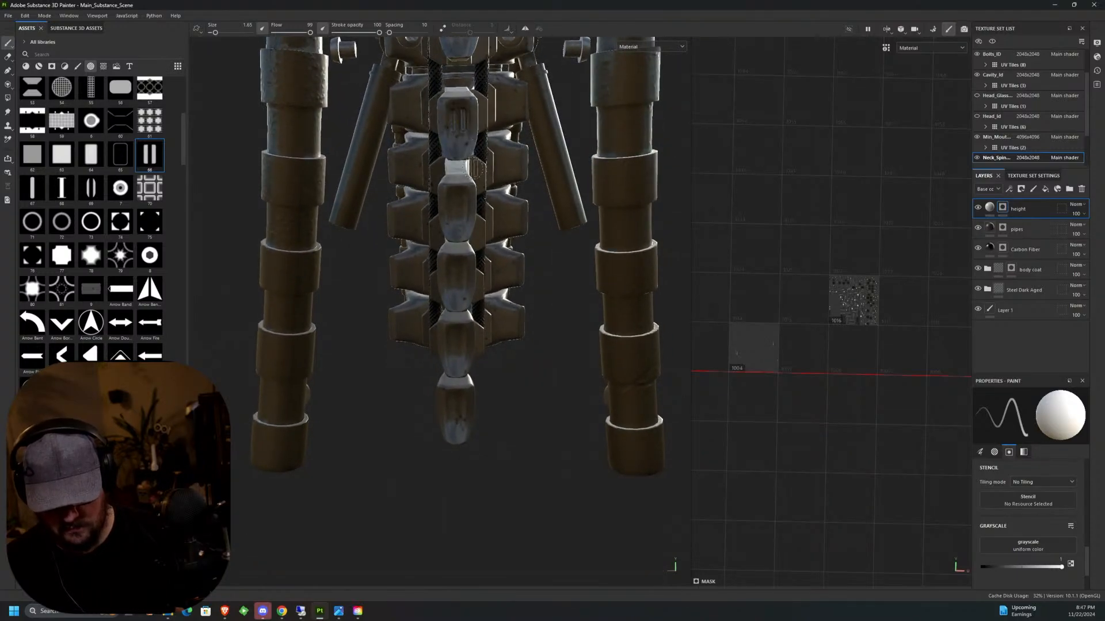
pyautogui.moveTo(457, 207); pyautogui.dragTo(460, 226, button='middle')
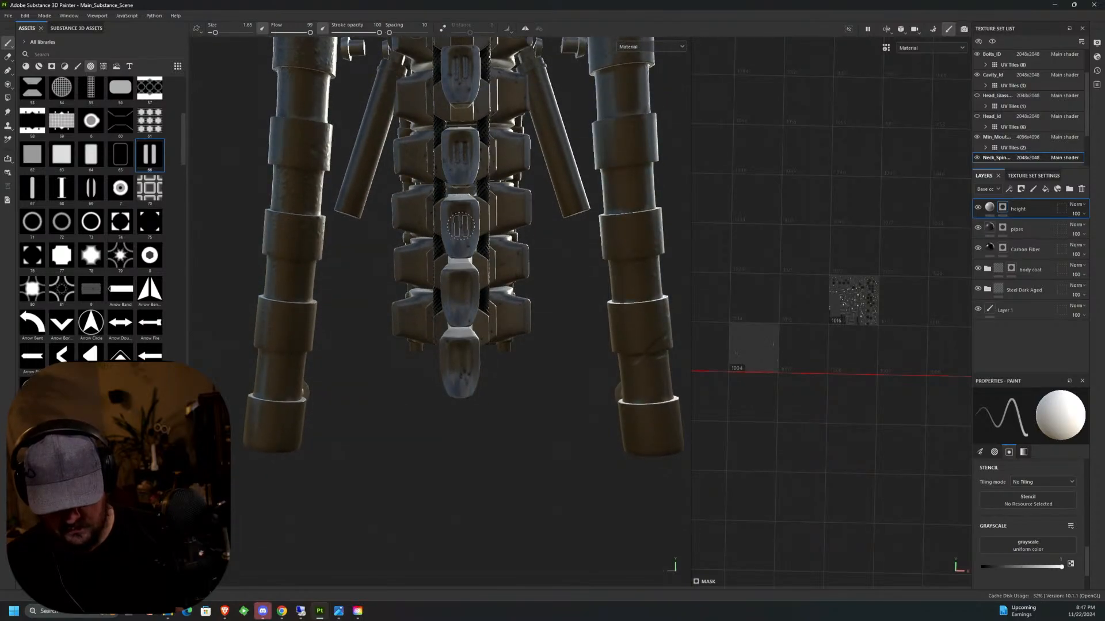
pyautogui.click(460, 225)
pyautogui.click(460, 292)
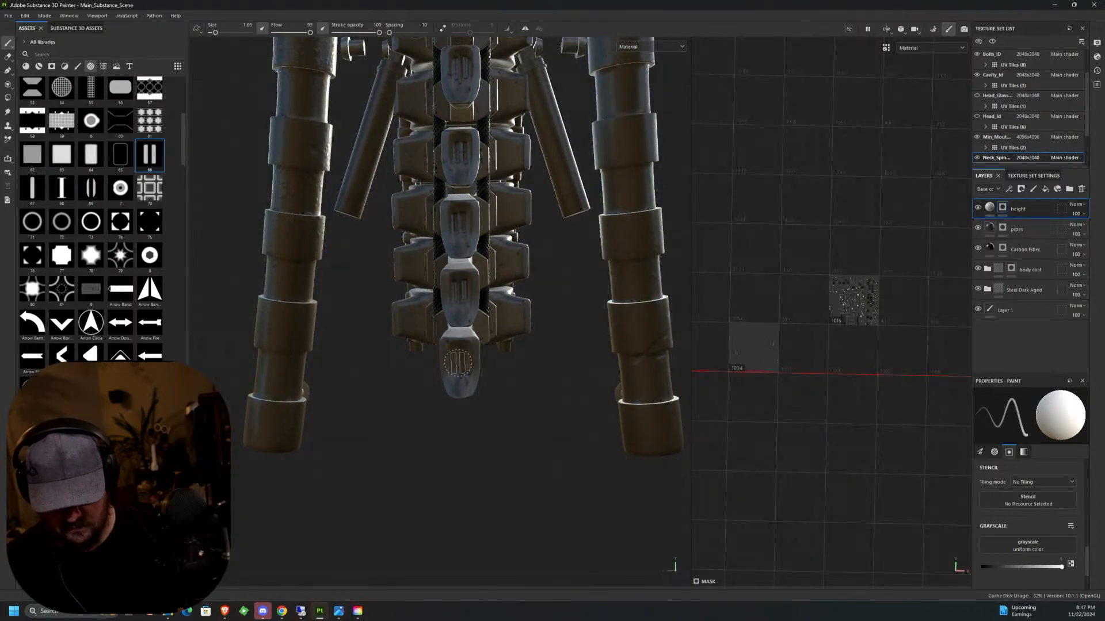
pyautogui.scroll(-3, 518, 349)
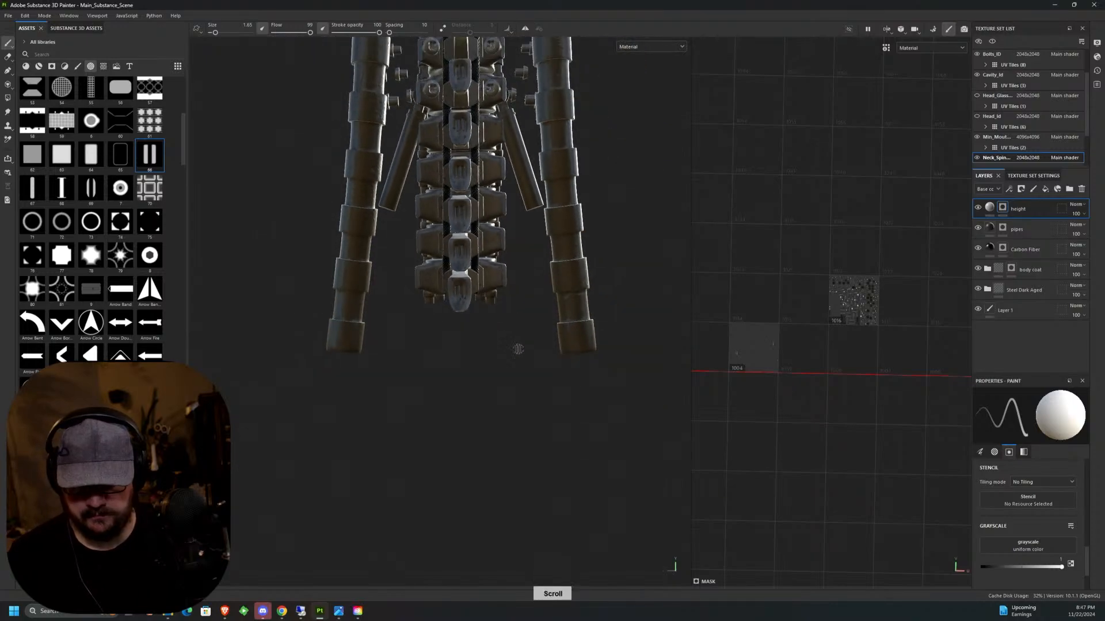
# Switch the brush alpha to the clipped-corner panel shape for stamping the side faces of the spine's vertebrae.
pyautogui.keyDown('alt'); pyautogui.moveTo(520, 351); pyautogui.dragTo(551, 357); pyautogui.keyUp('alt')
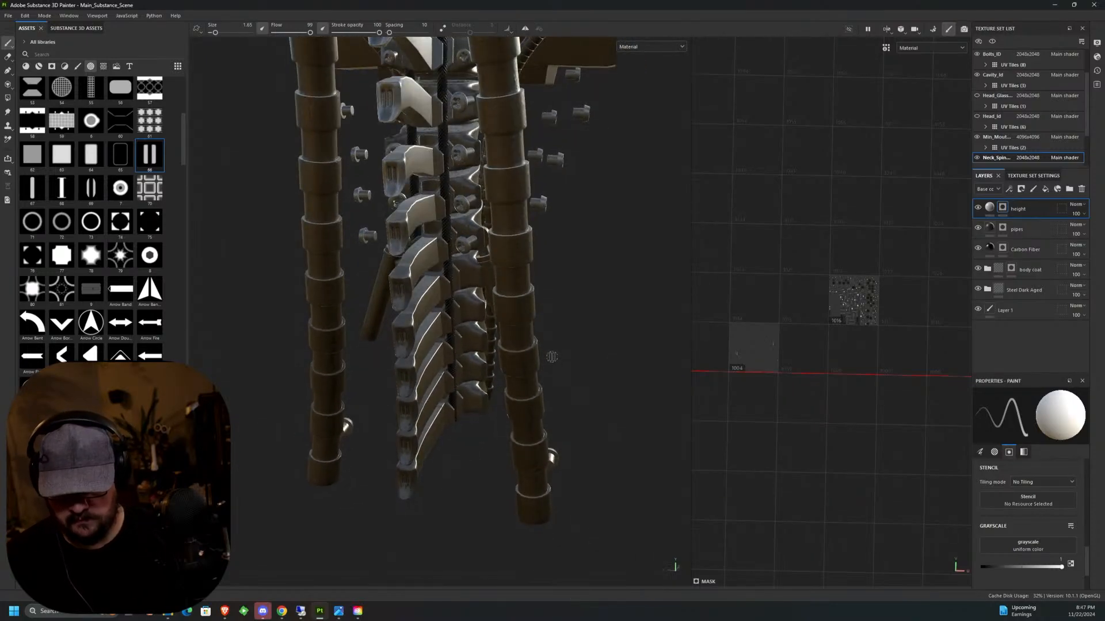
pyautogui.scroll(-3, 551, 353)
pyautogui.keyDown('alt'); pyautogui.moveTo(524, 309); pyautogui.dragTo(570, 294); pyautogui.keyUp('alt')
pyautogui.keyDown('alt'); pyautogui.moveTo(570, 292); pyautogui.dragTo(580, 435, button='middle'); pyautogui.keyUp('alt')
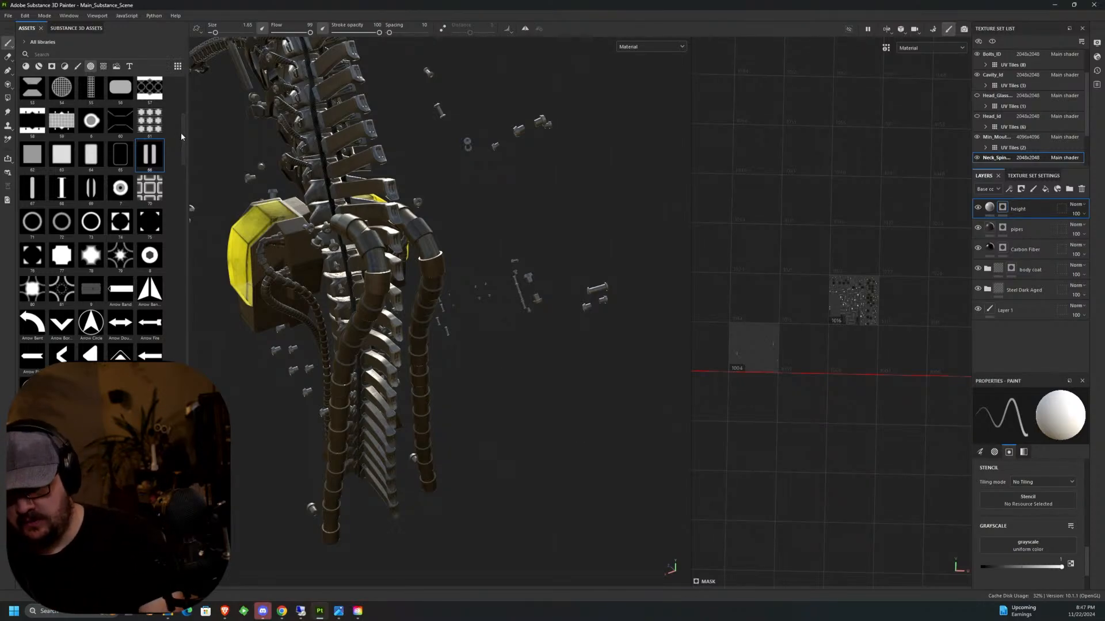
pyautogui.scroll(5, 83, 184)
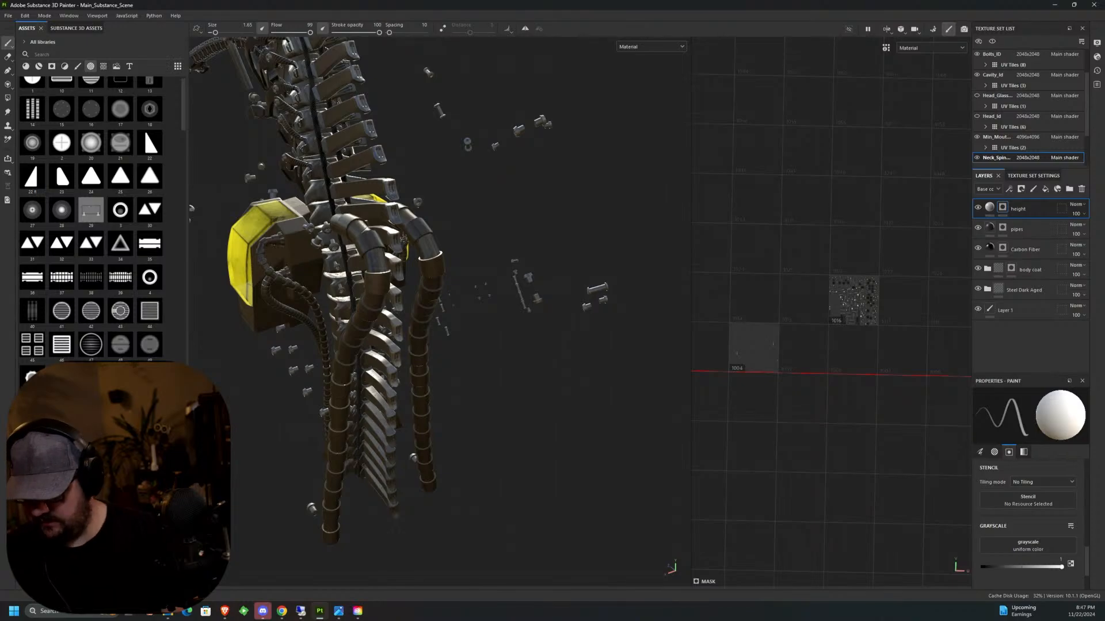
pyautogui.keyDown('alt'); pyautogui.moveTo(430, 152); pyautogui.dragTo(502, 167); pyautogui.keyUp('alt')
pyautogui.keyDown('alt'); pyautogui.moveTo(502, 167); pyautogui.dragTo(478, 257, button='middle'); pyautogui.keyUp('alt')
pyautogui.keyDown('alt'); pyautogui.moveTo(478, 258); pyautogui.dragTo(460, 293); pyautogui.keyUp('alt')
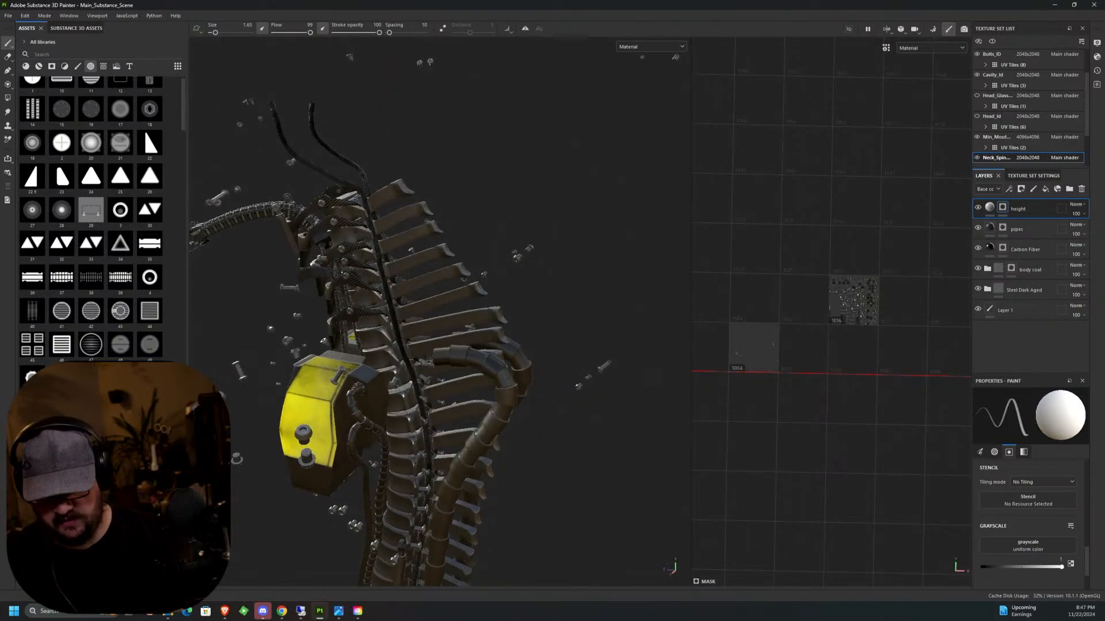
# Set the brush size to 3.53 and try stamping the clipped-corner panel along the topmost vertebra's side face, beside the black cable.
pyautogui.scroll(10, 385, 207)
pyautogui.moveTo(421, 224)
pyautogui.keyDown('alt'); pyautogui.mouseDown()
pyautogui.moveTo(472, 230)
pyautogui.moveTo(434, 200)
pyautogui.mouseUp(); pyautogui.keyUp('alt')
pyautogui.keyDown('alt'); pyautogui.moveTo(434, 200); pyautogui.dragTo(378, 225, button='middle'); pyautogui.keyUp('alt')
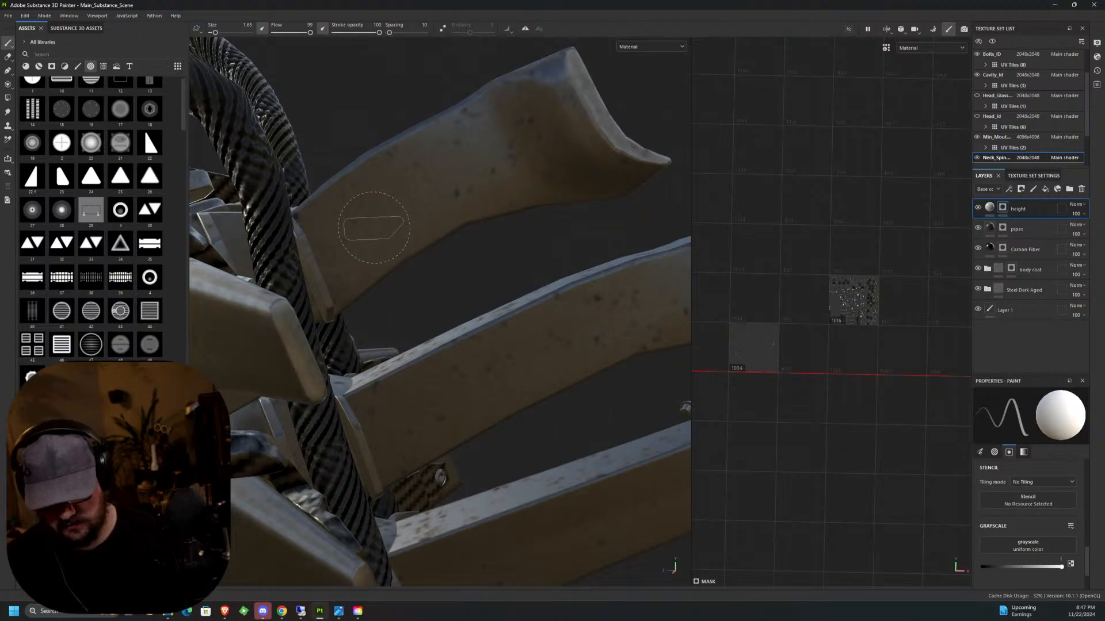
pyautogui.keyDown('ctrl'); pyautogui.moveTo(374, 227); pyautogui.dragTo(374, 225, button='right'); pyautogui.keyUp('ctrl')
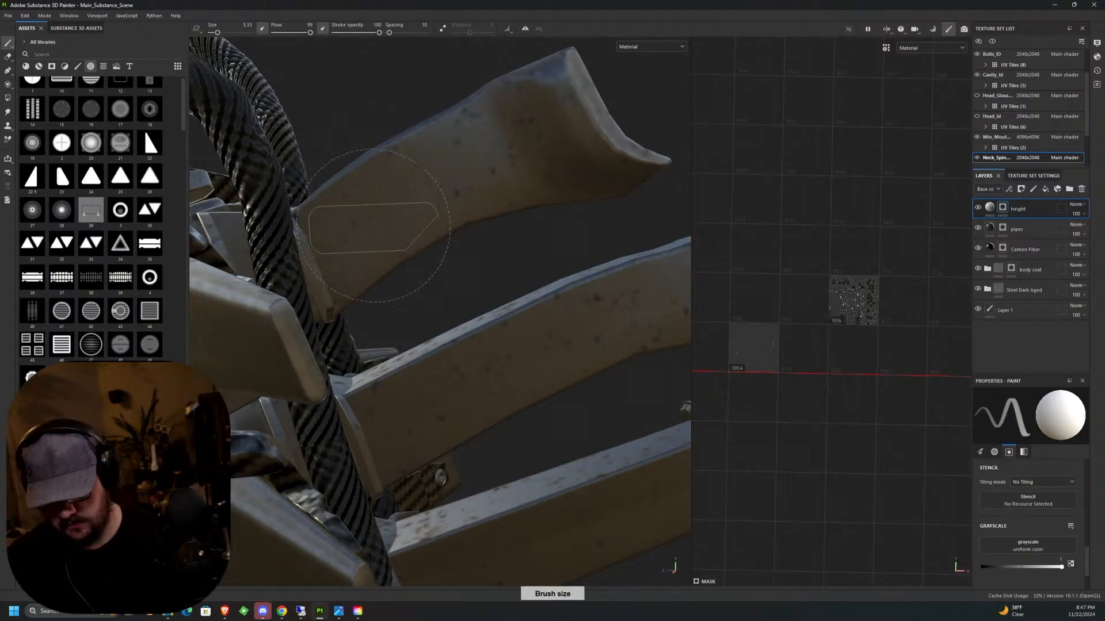
pyautogui.keyDown('ctrl'); pyautogui.moveTo(373, 226); pyautogui.dragTo(373, 222); pyautogui.keyUp('ctrl')
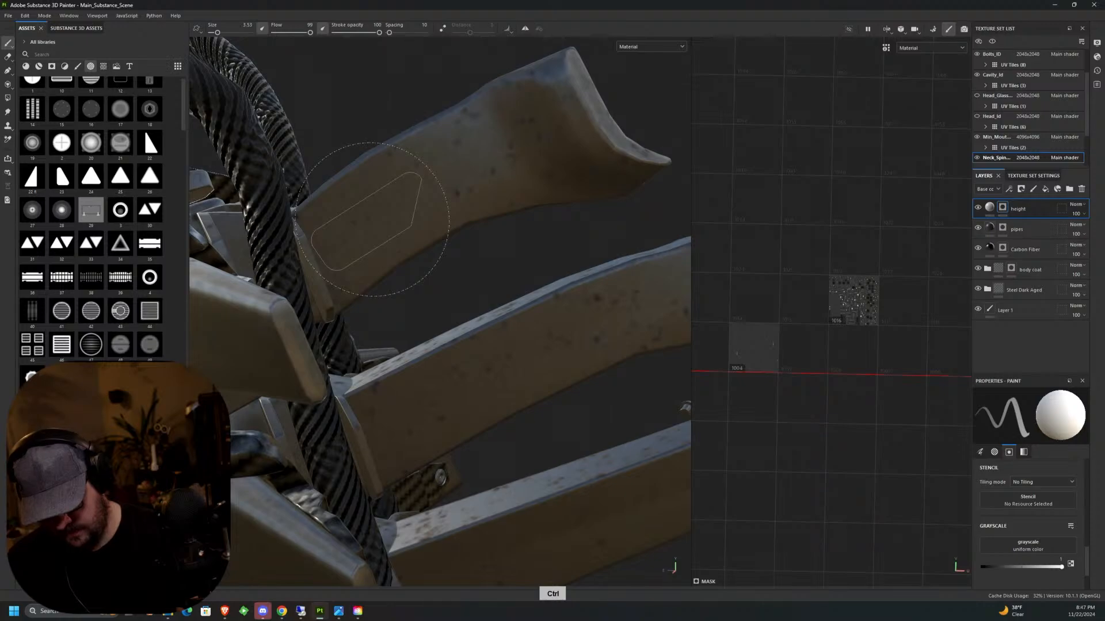
pyautogui.moveTo(382, 210); pyautogui.dragTo(419, 192, button='middle')
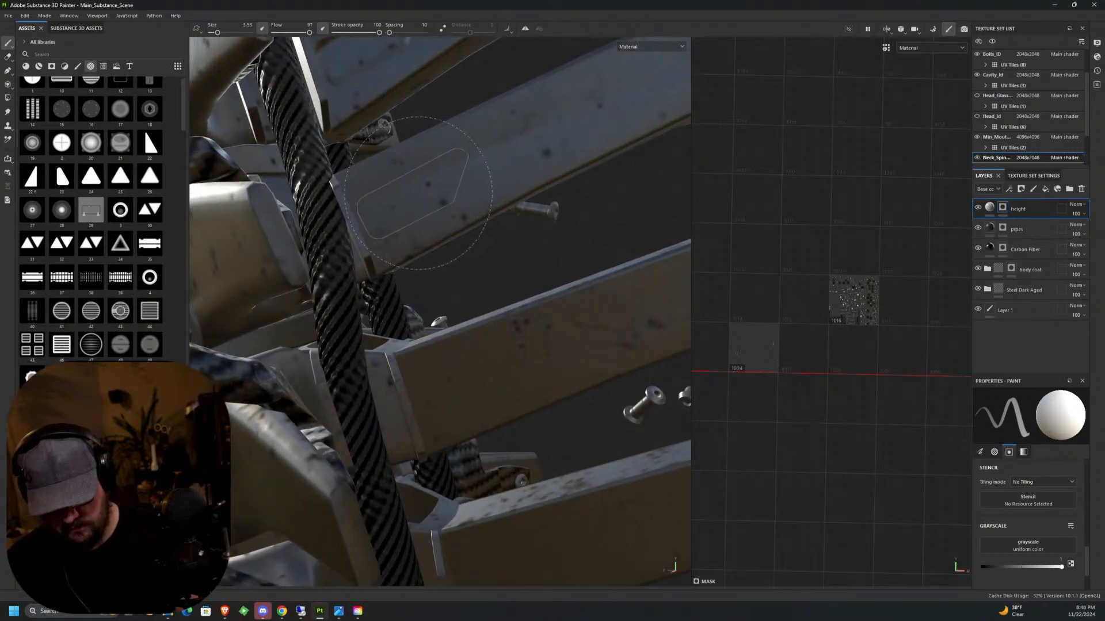
# Try the clipped-corner stamp on the next vertebra down, tilted to follow the slope of its side face.
pyautogui.press('ctrl')
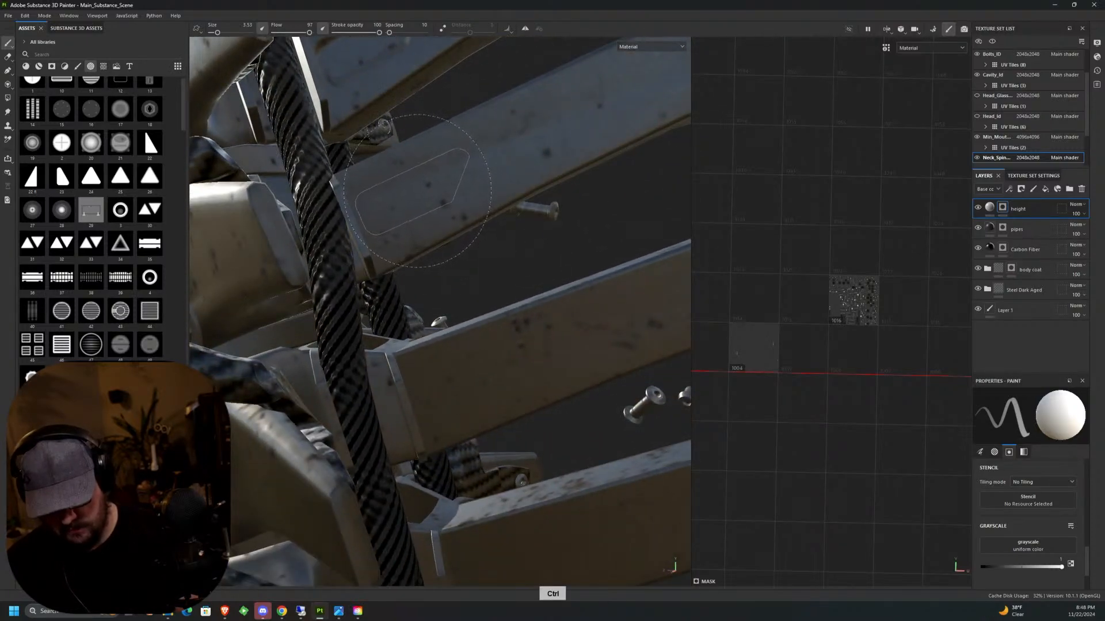
pyautogui.keyDown('alt'); pyautogui.moveTo(428, 199); pyautogui.dragTo(402, 233); pyautogui.keyUp('alt')
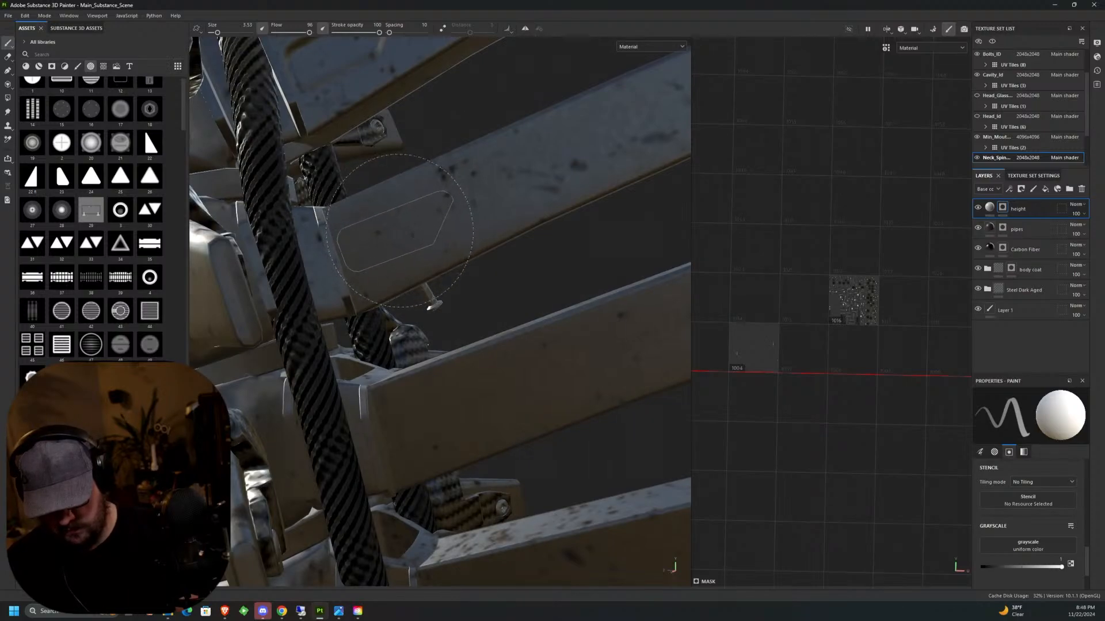
pyautogui.keyDown('alt'); pyautogui.moveTo(443, 325); pyautogui.dragTo(642, 310); pyautogui.keyUp('alt')
pyautogui.keyDown('alt'); pyautogui.moveTo(641, 311); pyautogui.dragTo(530, 172, button='middle'); pyautogui.keyUp('alt')
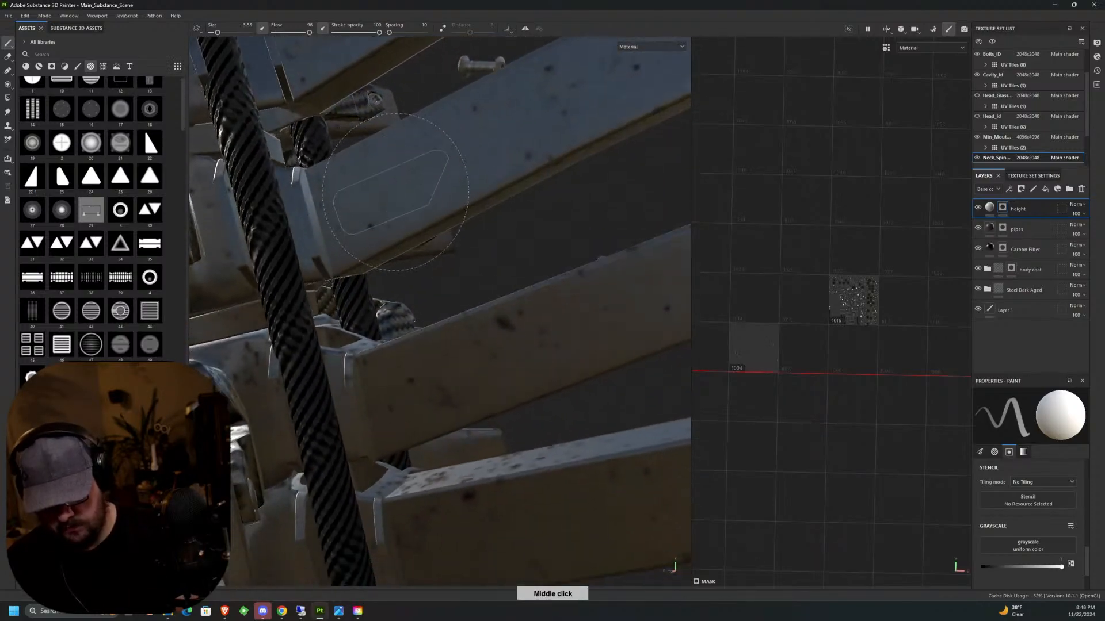
# Undo the last panel stamp and try it again at a slightly steeper tilt on the same vertebra face.
pyautogui.press('ctrl')
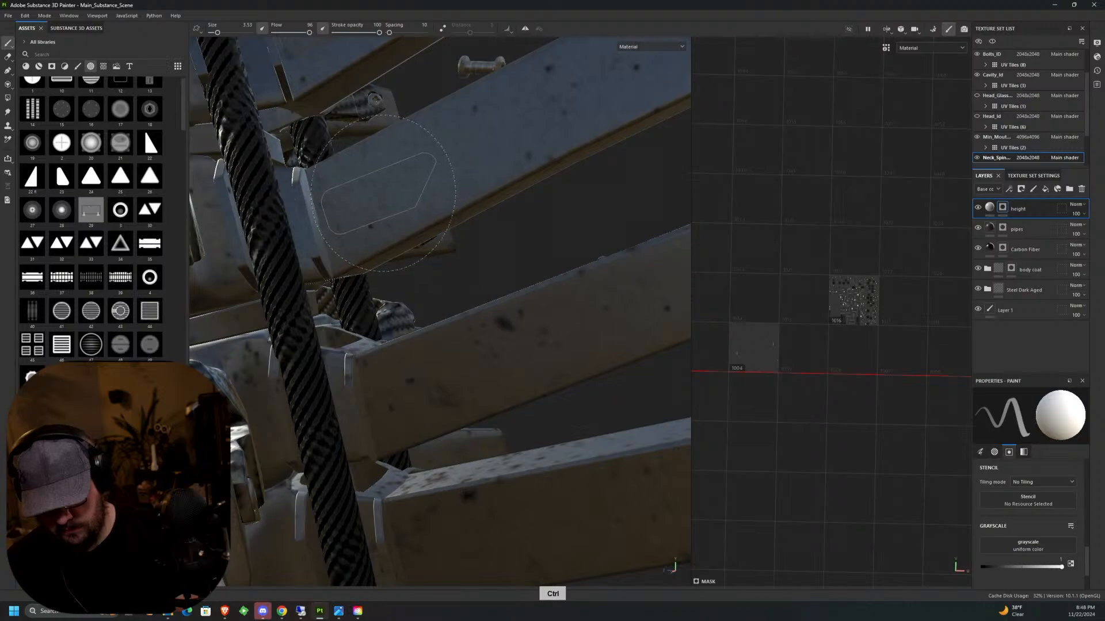
pyautogui.click(387, 196)
pyautogui.hotkey('ctrl', 'z')
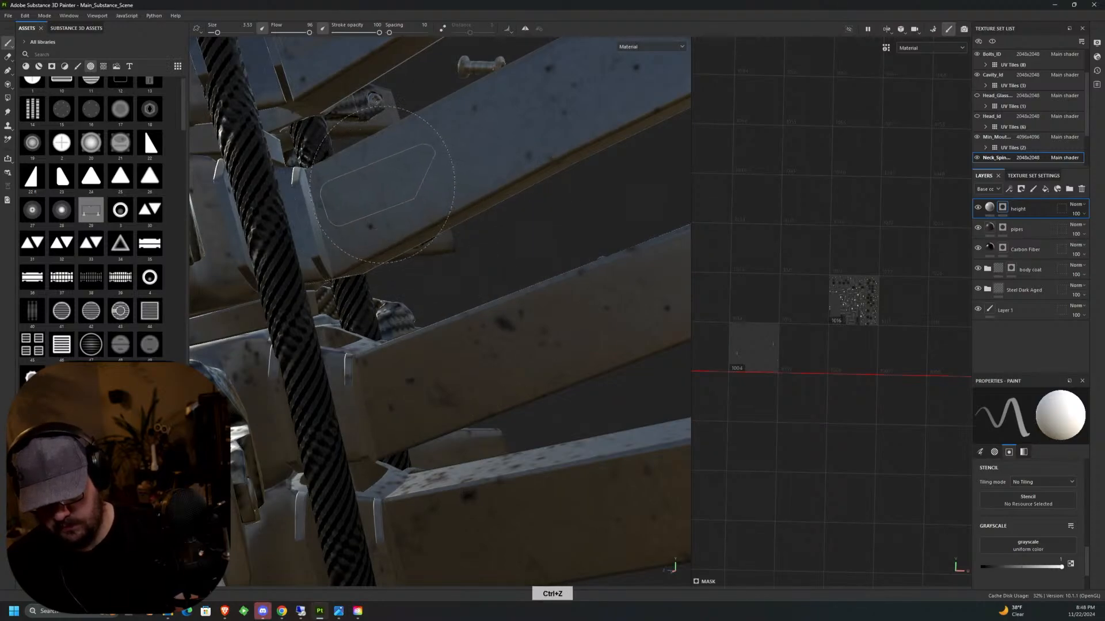
pyautogui.keyDown('ctrl'); pyautogui.moveTo(381, 186); pyautogui.dragTo(381, 188); pyautogui.keyUp('ctrl')
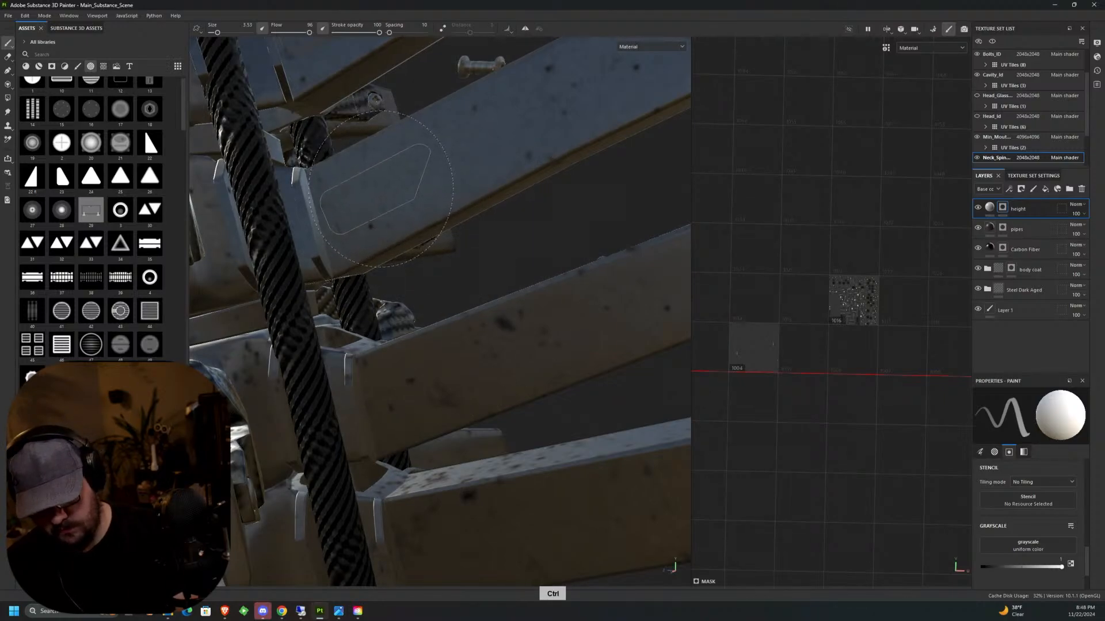
pyautogui.moveTo(381, 188)
pyautogui.mouseDown(button='middle')
pyautogui.moveTo(446, 265)
pyautogui.moveTo(449, 224)
pyautogui.mouseUp(button='middle')
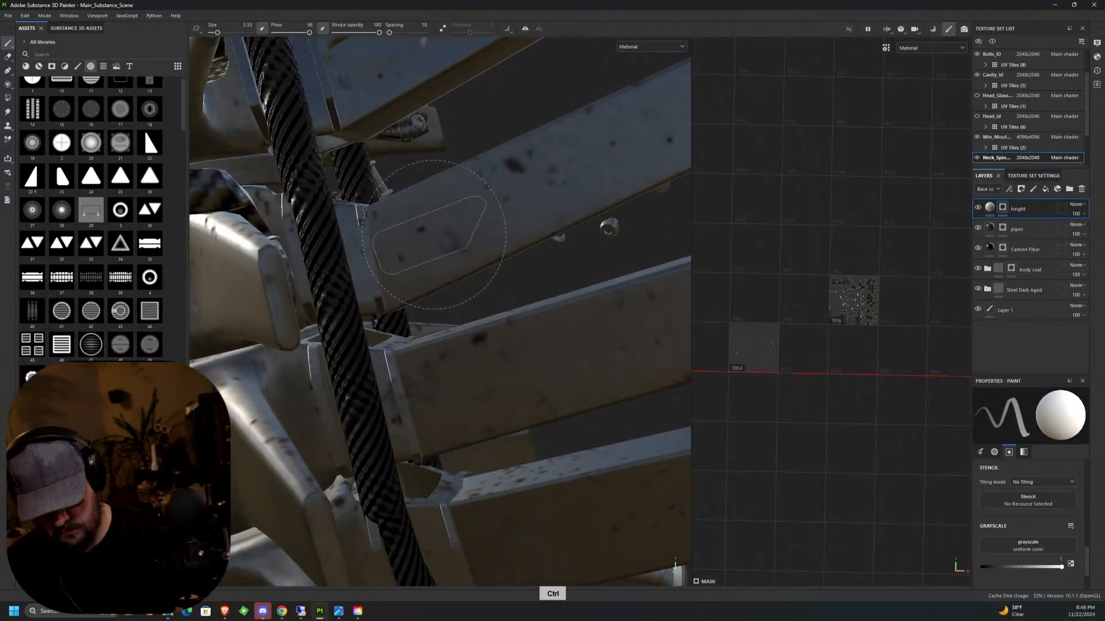
# Try continuing the clipped-corner stamps on the following vertebrae down towards the thick pipe, matching each side face's slope.
pyautogui.click(434, 235)
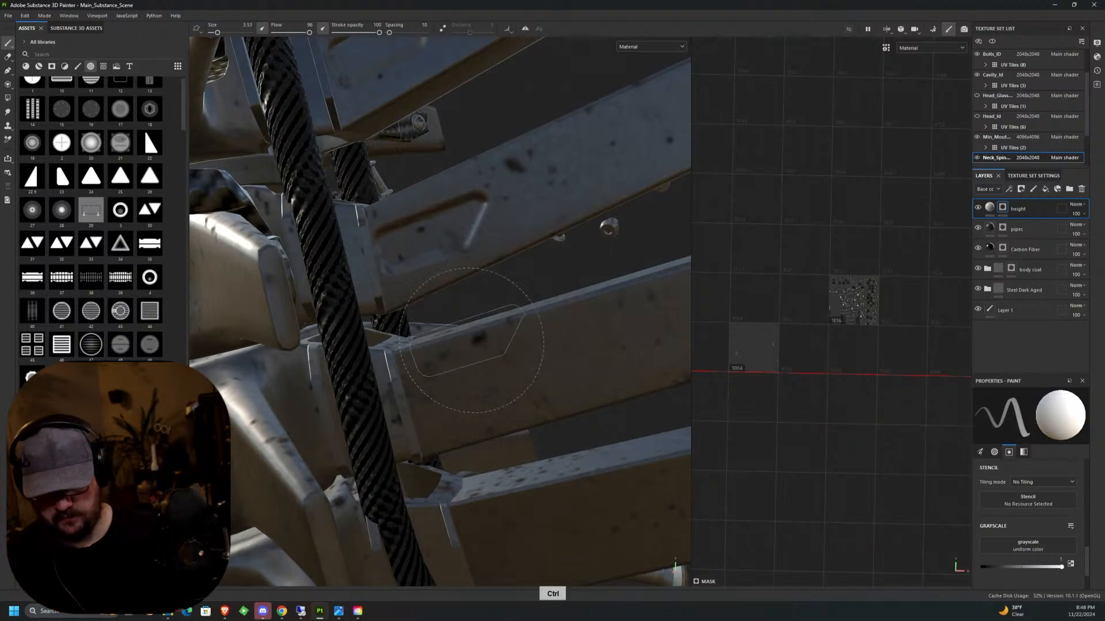
pyautogui.moveTo(506, 320)
pyautogui.keyDown('alt'); pyautogui.mouseDown()
pyautogui.moveTo(540, 318)
pyautogui.moveTo(443, 284)
pyautogui.mouseUp(); pyautogui.keyUp('alt')
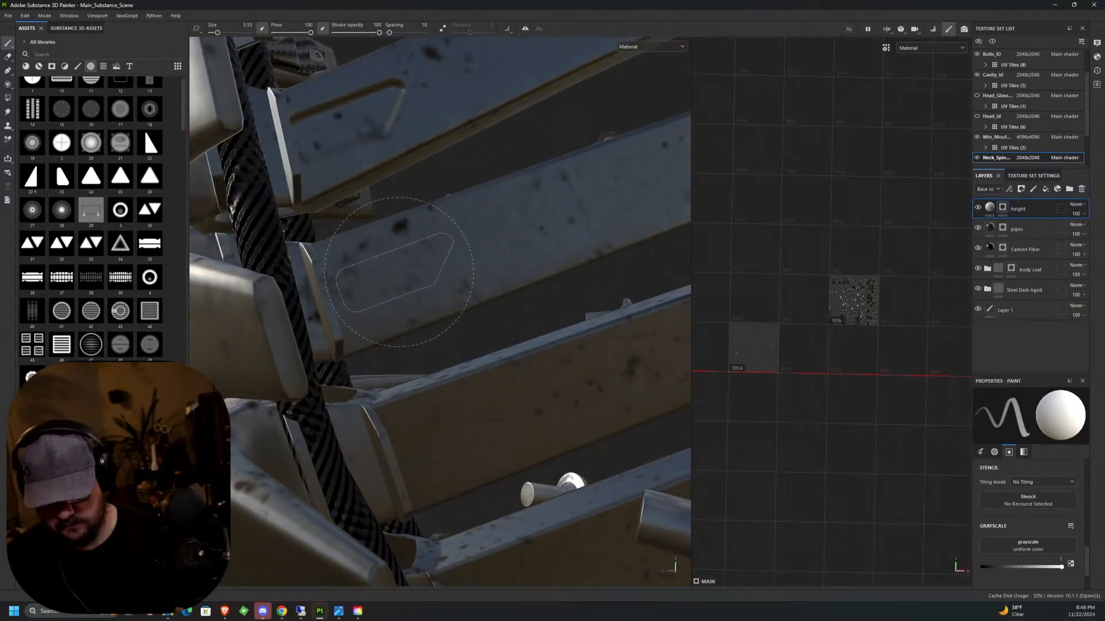
pyautogui.scroll(-6, 569, 236)
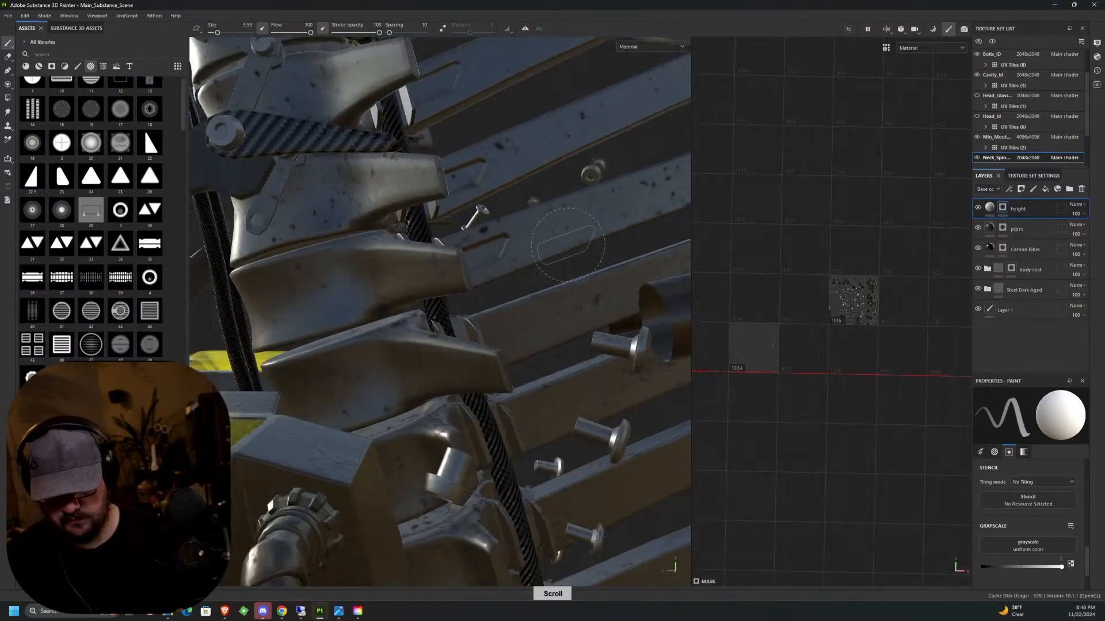
pyautogui.keyDown('alt'); pyautogui.moveTo(567, 276); pyautogui.dragTo(518, 299, button='middle'); pyautogui.keyUp('alt')
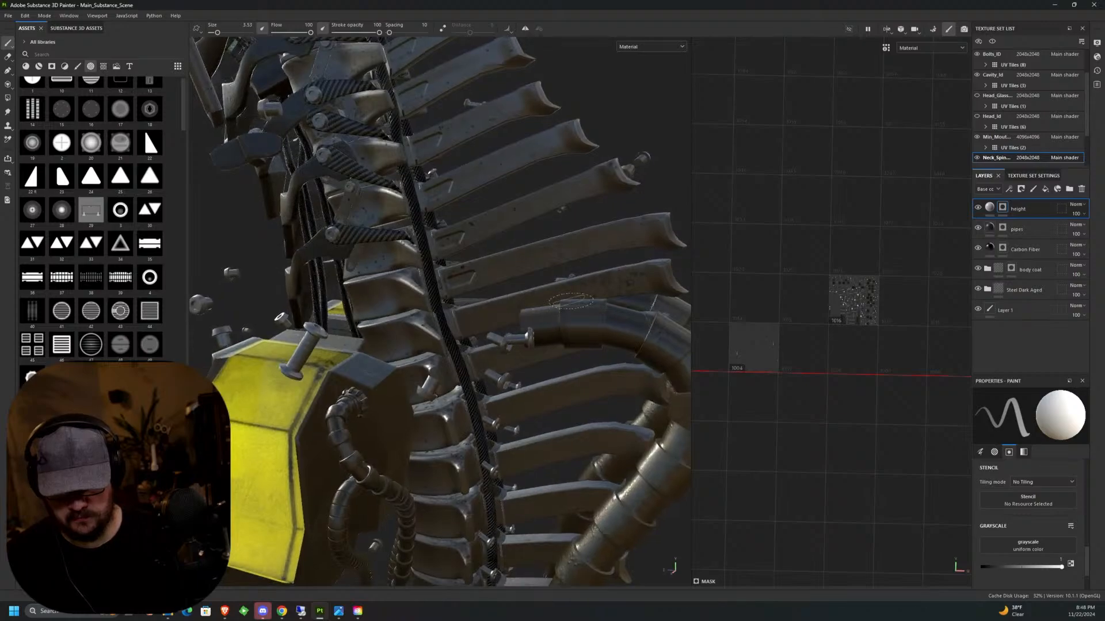
# Review the row of panel stamps along the spine's side, and undo all of them back to the topmost vertebra.
pyautogui.scroll(-5, 518, 299)
pyautogui.scroll(8, 518, 299)
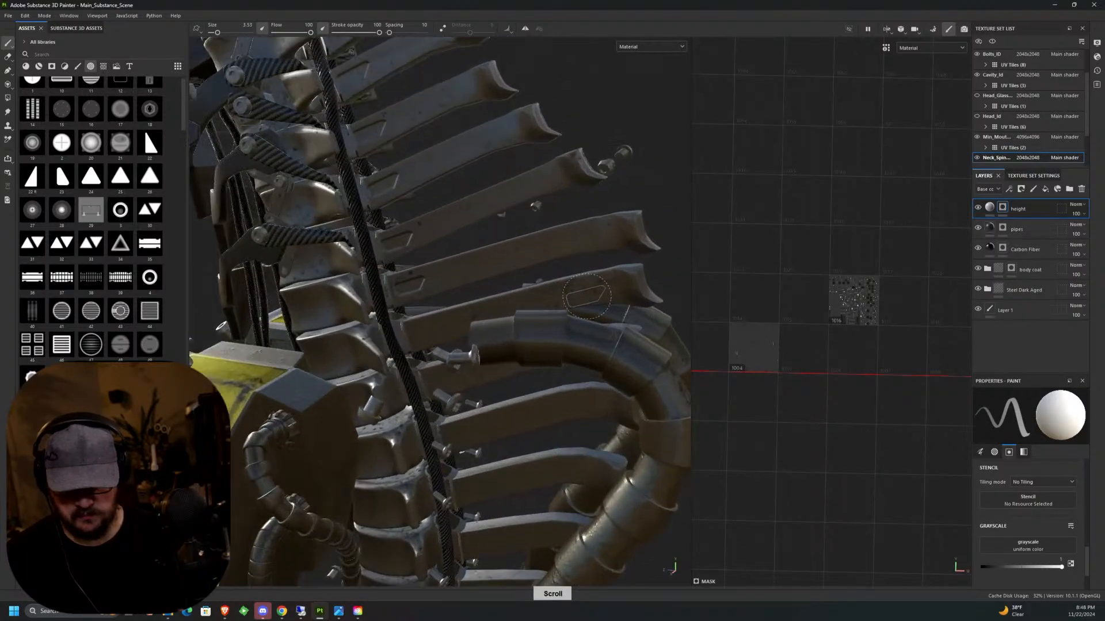
pyautogui.moveTo(567, 288); pyautogui.dragTo(567, 242, button='middle')
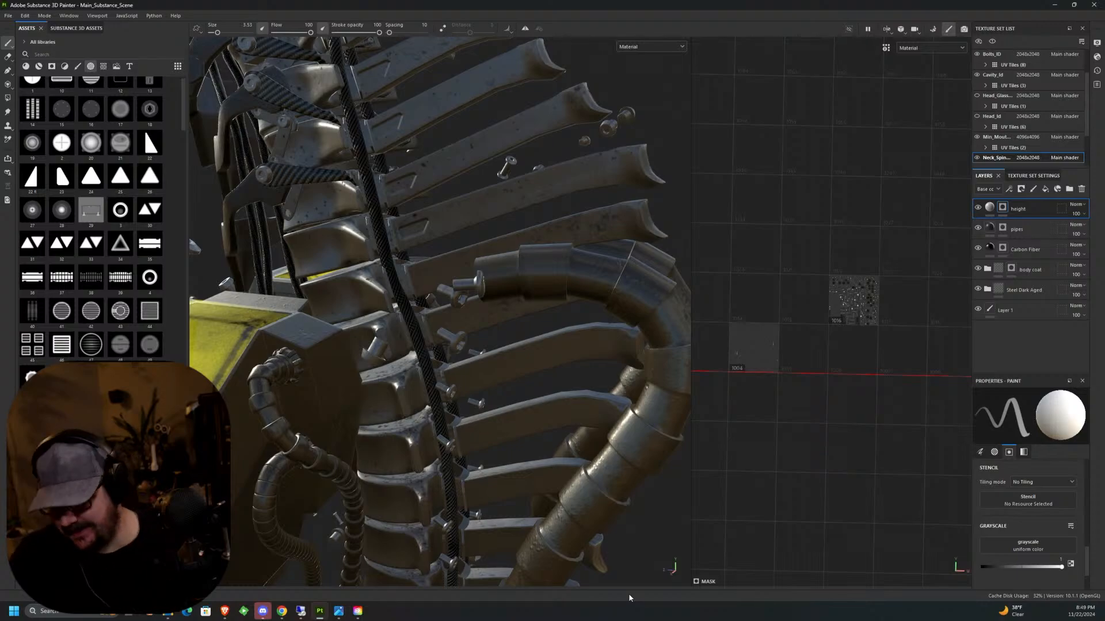
pyautogui.moveTo(471, 197); pyautogui.dragTo(555, 368, button='middle')
pyautogui.hotkey('ctrl', 'z')
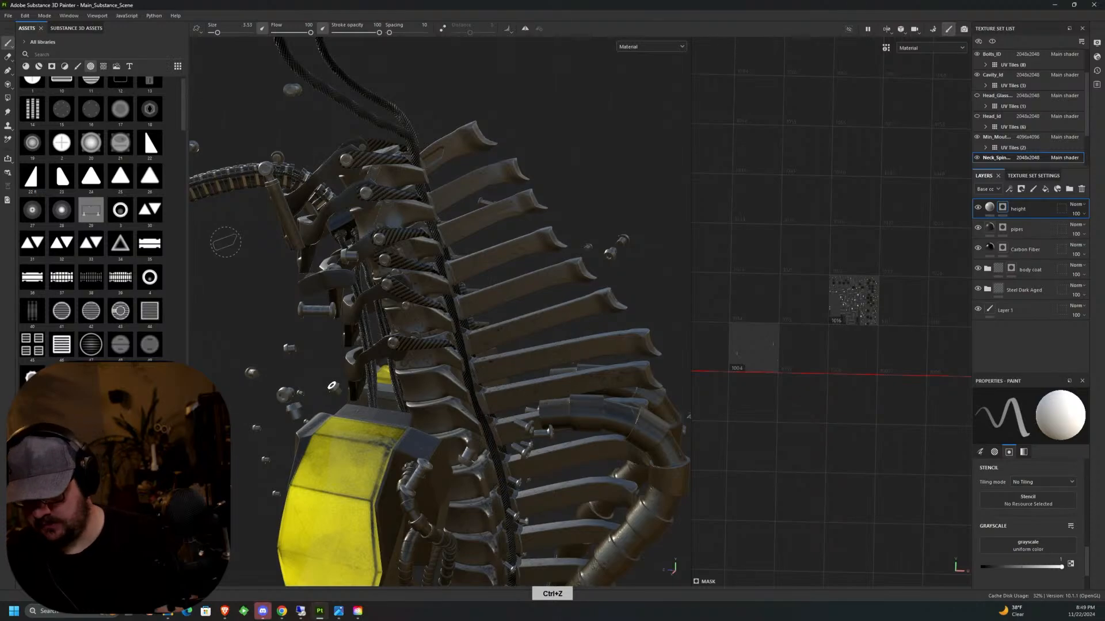
# Set the brush size to 4.32 and stamp the panel on the topmost vertebra's side face with its clipped corner facing up.
pyautogui.scroll(5, 432, 162)
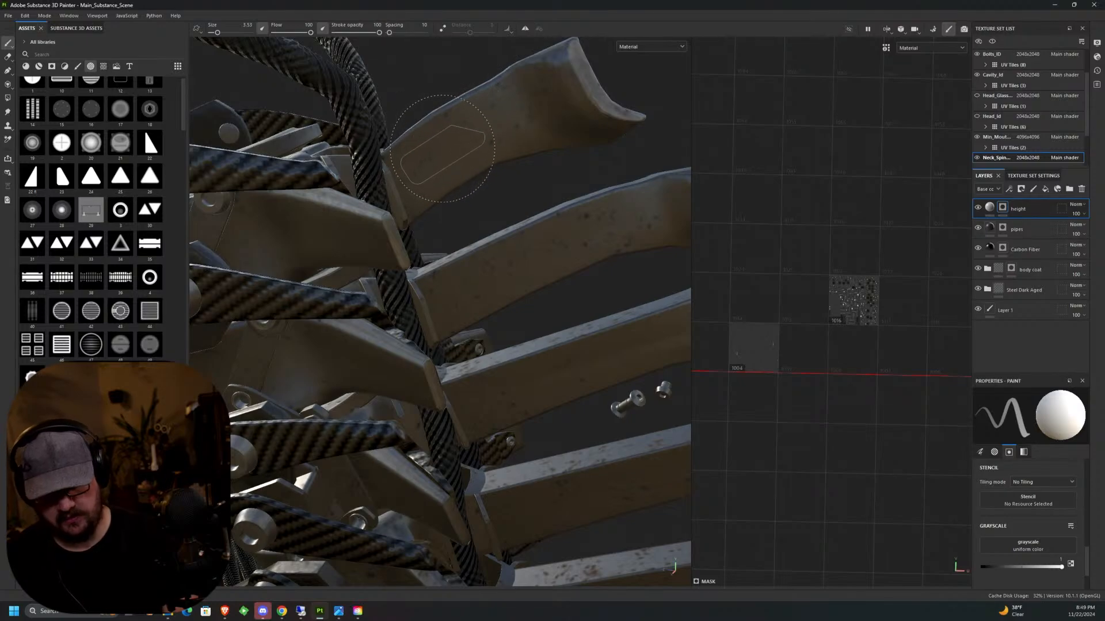
pyautogui.press(']')
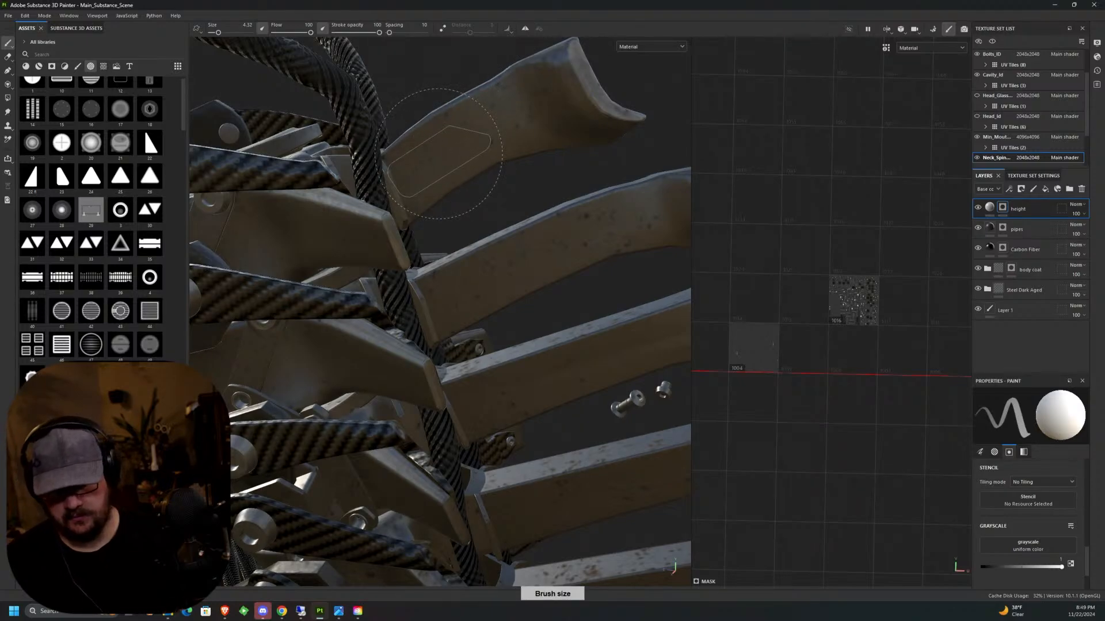
pyautogui.keyDown('alt'); pyautogui.moveTo(438, 154); pyautogui.dragTo(442, 155); pyautogui.keyUp('alt')
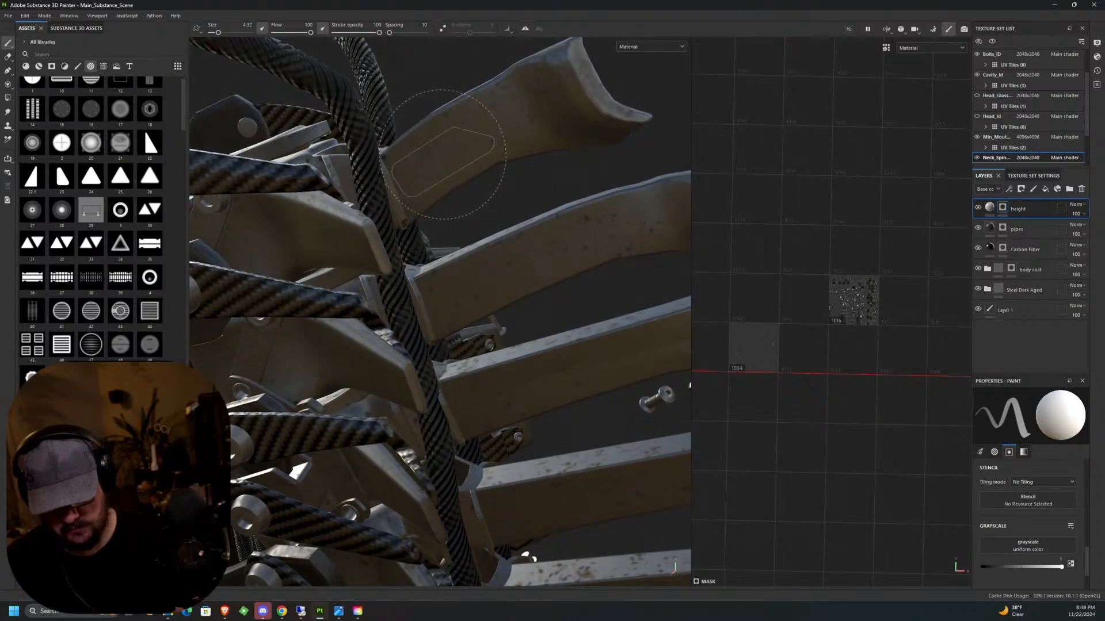
pyautogui.click(442, 156)
# Stamp the upward-clipped panel on the second and third vertebrae from the top, next to the black cable.
pyautogui.keyDown('alt'); pyautogui.moveTo(514, 209); pyautogui.dragTo(482, 215); pyautogui.keyUp('alt')
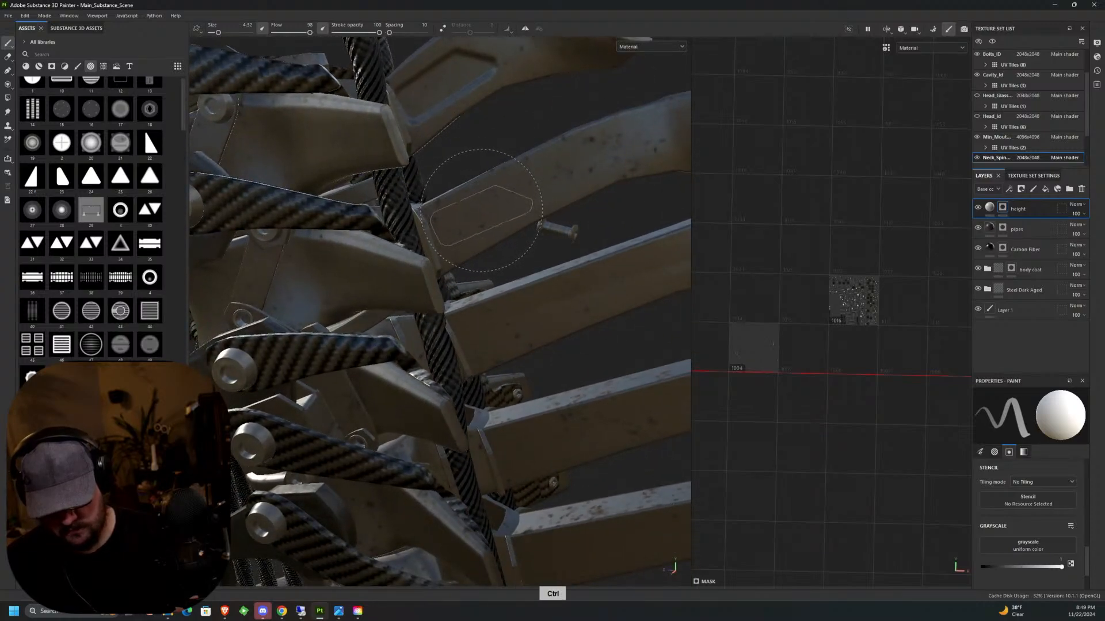
pyautogui.click(480, 214)
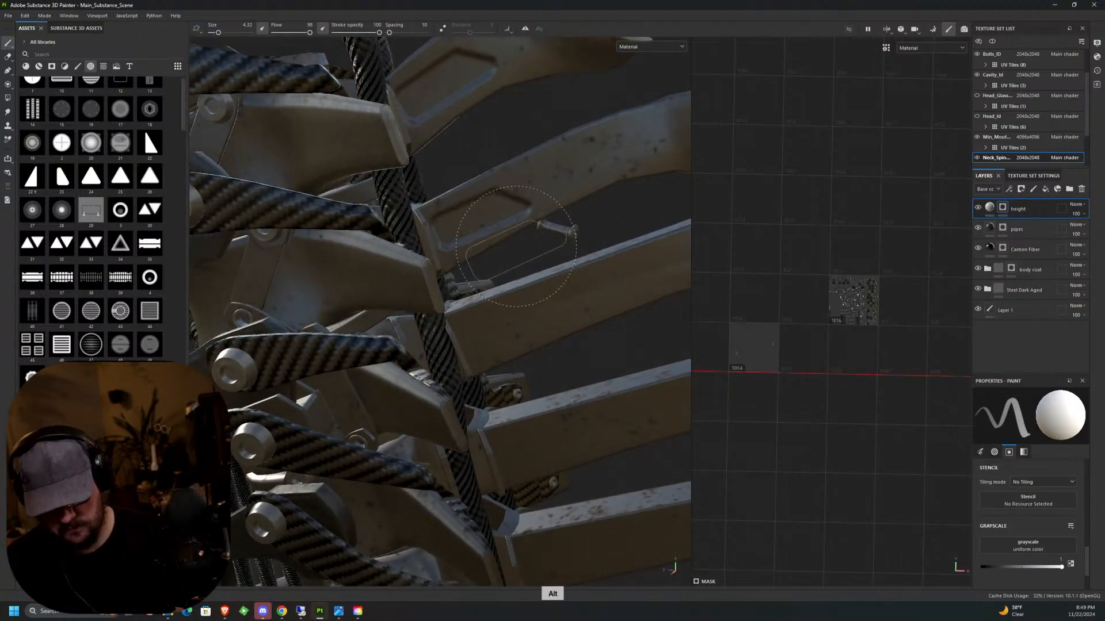
pyautogui.moveTo(541, 275)
pyautogui.keyDown('alt'); pyautogui.mouseDown()
pyautogui.moveTo(501, 258)
pyautogui.moveTo(456, 173)
pyautogui.moveTo(455, 210)
pyautogui.mouseUp(); pyautogui.keyUp('alt')
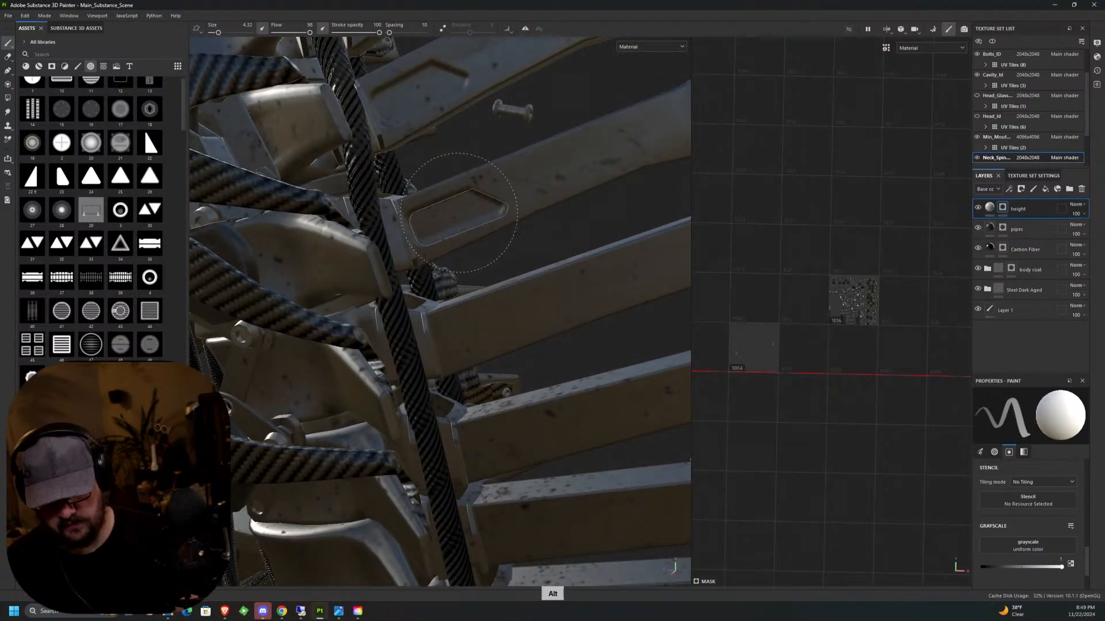
pyautogui.moveTo(457, 208)
pyautogui.keyDown('alt'); pyautogui.mouseDown()
pyautogui.moveTo(474, 213)
pyautogui.moveTo(449, 205)
pyautogui.mouseUp(); pyautogui.keyUp('alt')
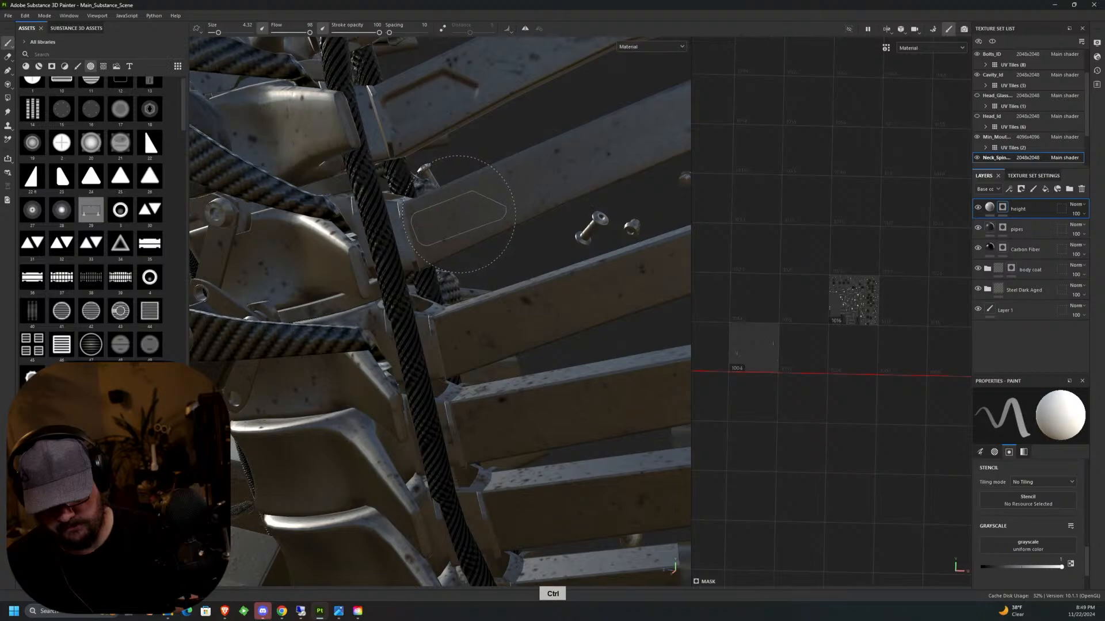
# Repeat the upward-clipped panel stamp on the next vertebrae down, adjusting its rotation to each side face.
pyautogui.moveTo(458, 214); pyautogui.dragTo(456, 195, button='middle')
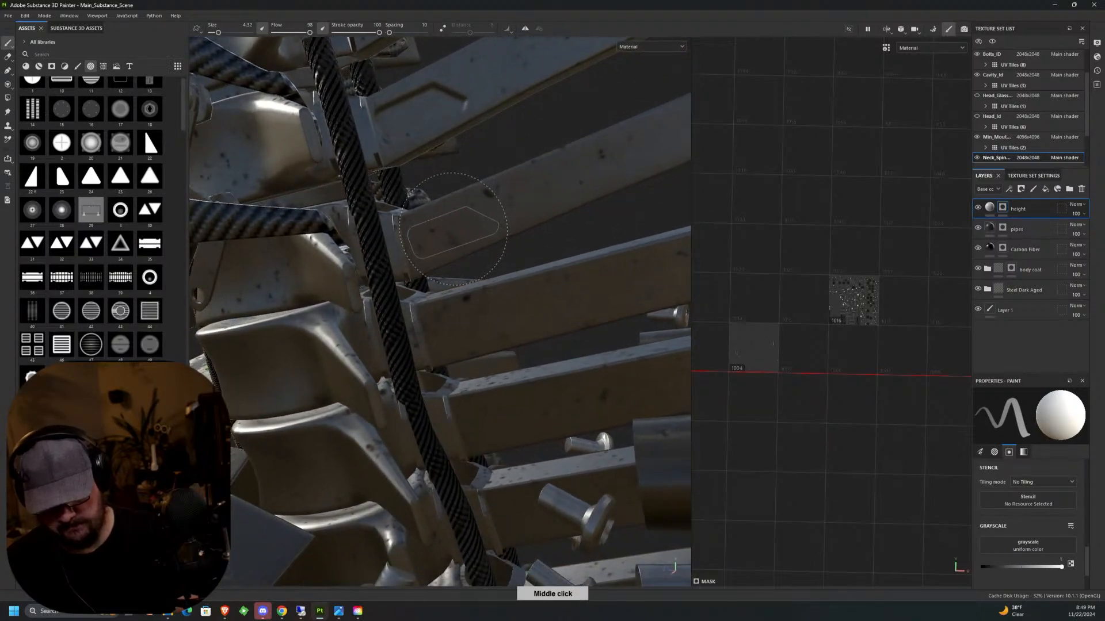
pyautogui.press('ctrl')
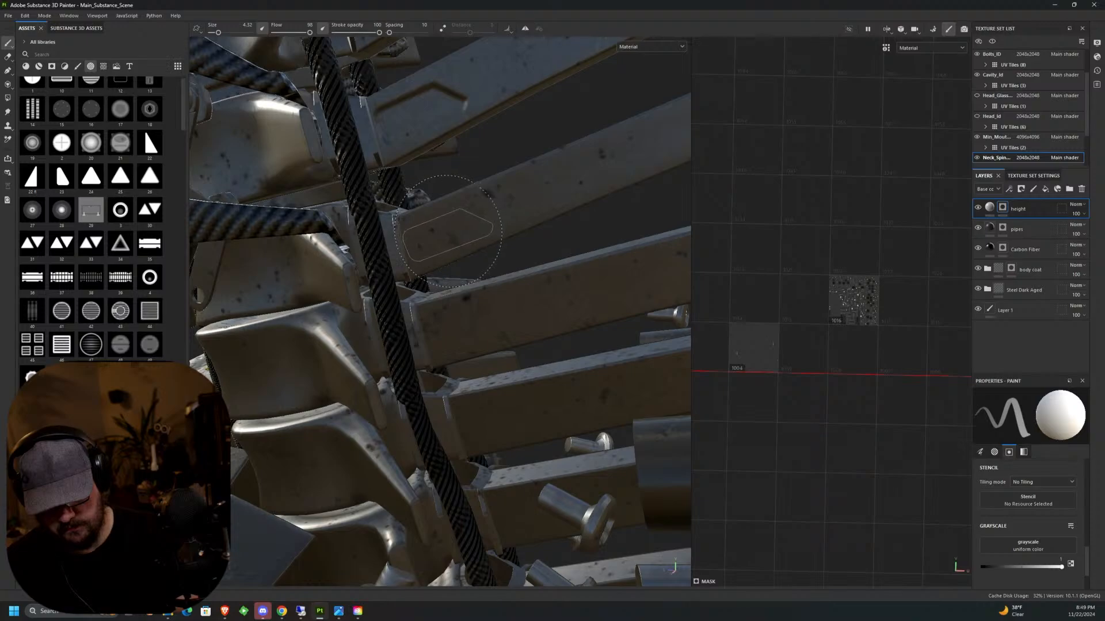
pyautogui.moveTo(447, 230); pyautogui.dragTo(440, 221, button='middle')
pyautogui.press('ctrl')
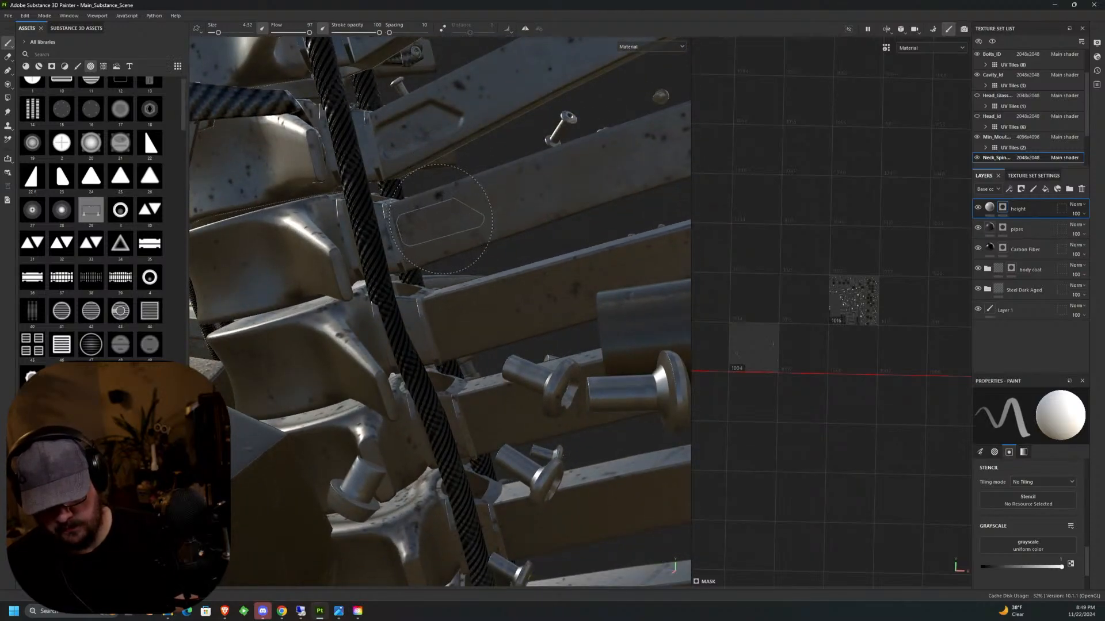
pyautogui.moveTo(441, 222); pyautogui.dragTo(446, 263, button='middle')
# Turn the panel stamp so its clipped corner faces down and stamp the next vertebra's side face, undoing and replacing one misplaced stamp.
pyautogui.scroll(-6, 527, 349)
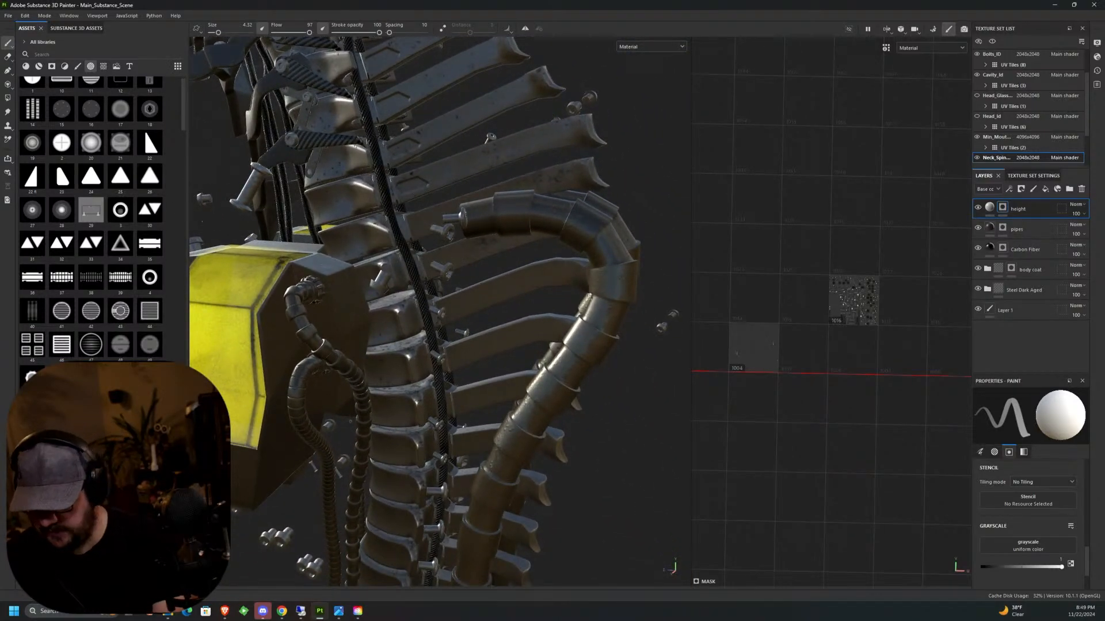
pyautogui.scroll(5, 420, 222)
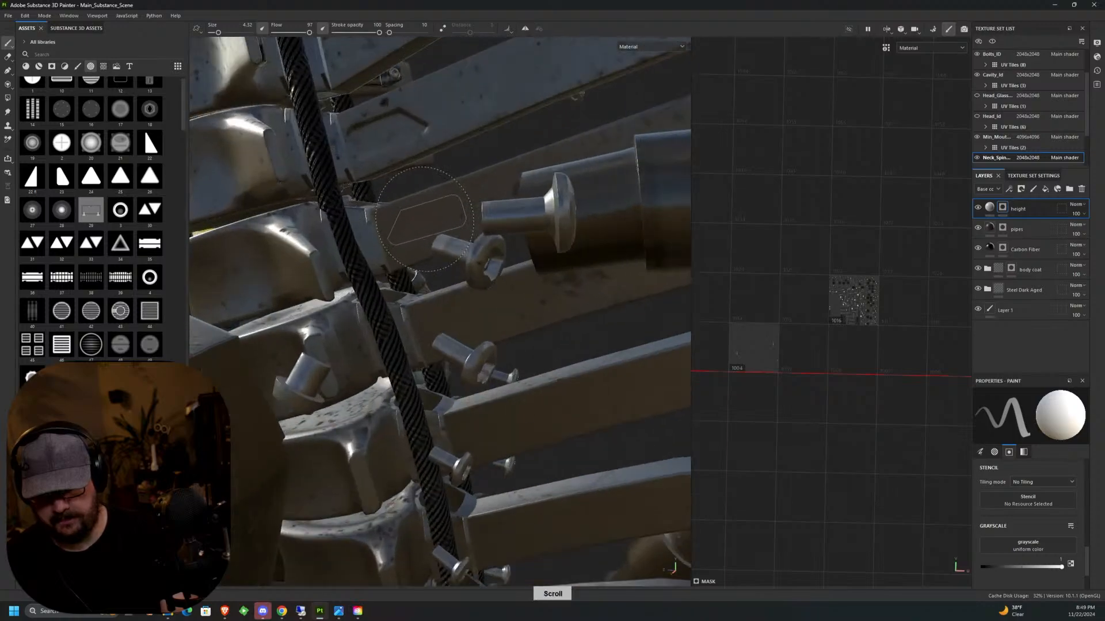
pyautogui.moveTo(421, 222)
pyautogui.keyDown('alt'); pyautogui.mouseDown()
pyautogui.moveTo(426, 198)
pyautogui.moveTo(423, 227)
pyautogui.moveTo(423, 204)
pyautogui.moveTo(420, 214)
pyautogui.mouseUp(); pyautogui.keyUp('alt')
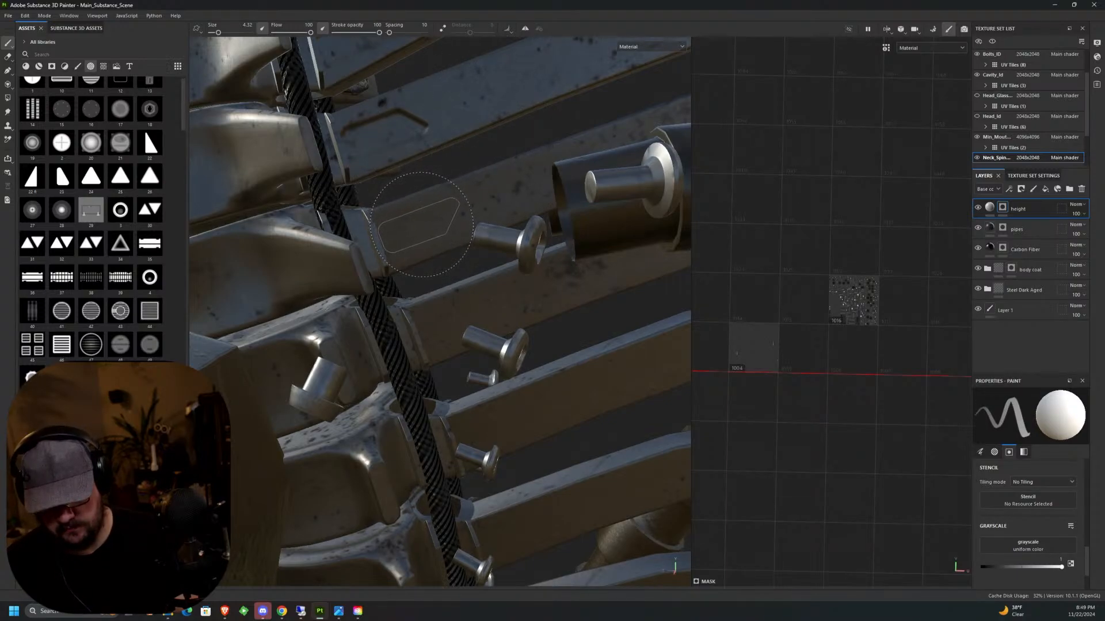
pyautogui.keyDown('alt'); pyautogui.moveTo(423, 225); pyautogui.dragTo(452, 226); pyautogui.keyUp('alt')
pyautogui.scroll(5, 452, 227)
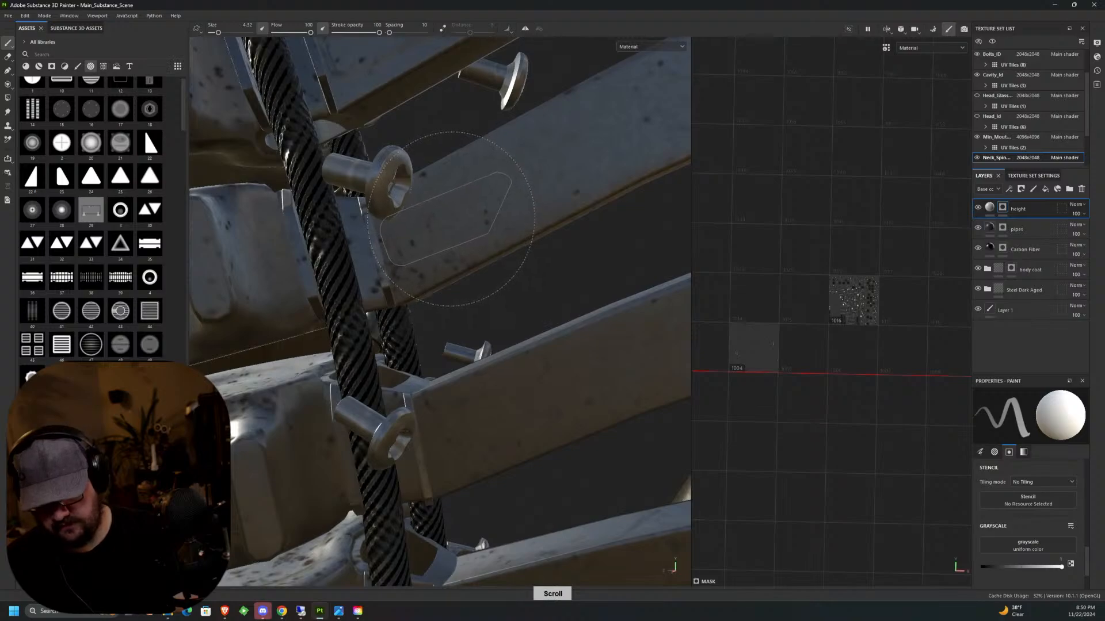
pyautogui.keyDown('shift'); pyautogui.click(454, 222); pyautogui.keyUp('shift')
pyautogui.hotkey('ctrl', 'z')
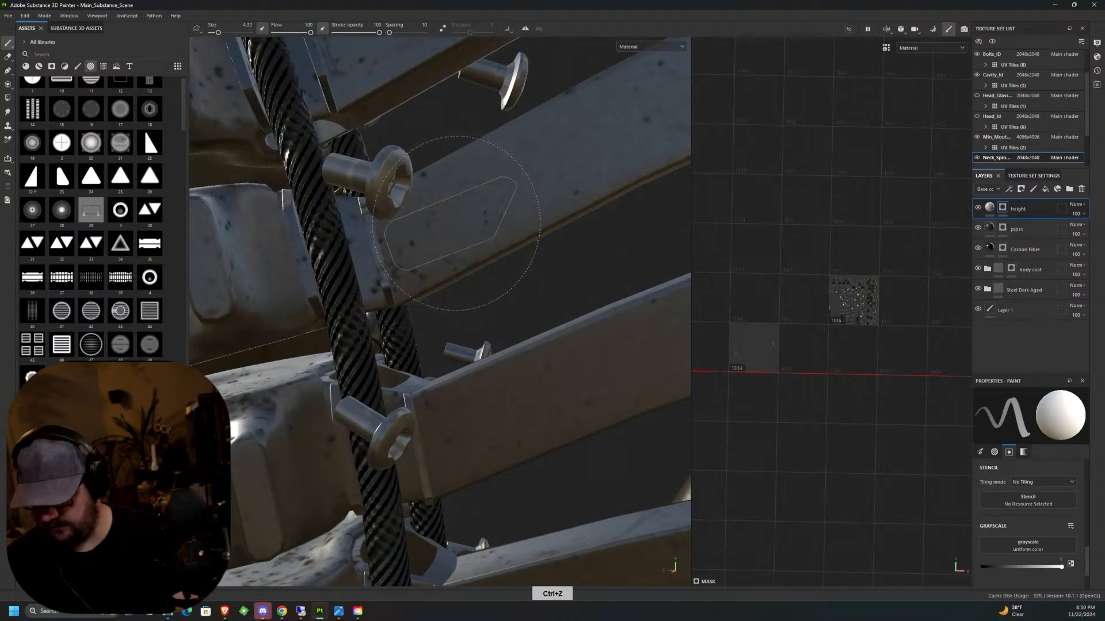
pyautogui.keyDown('alt'); pyautogui.moveTo(454, 222); pyautogui.dragTo(462, 215); pyautogui.keyUp('alt')
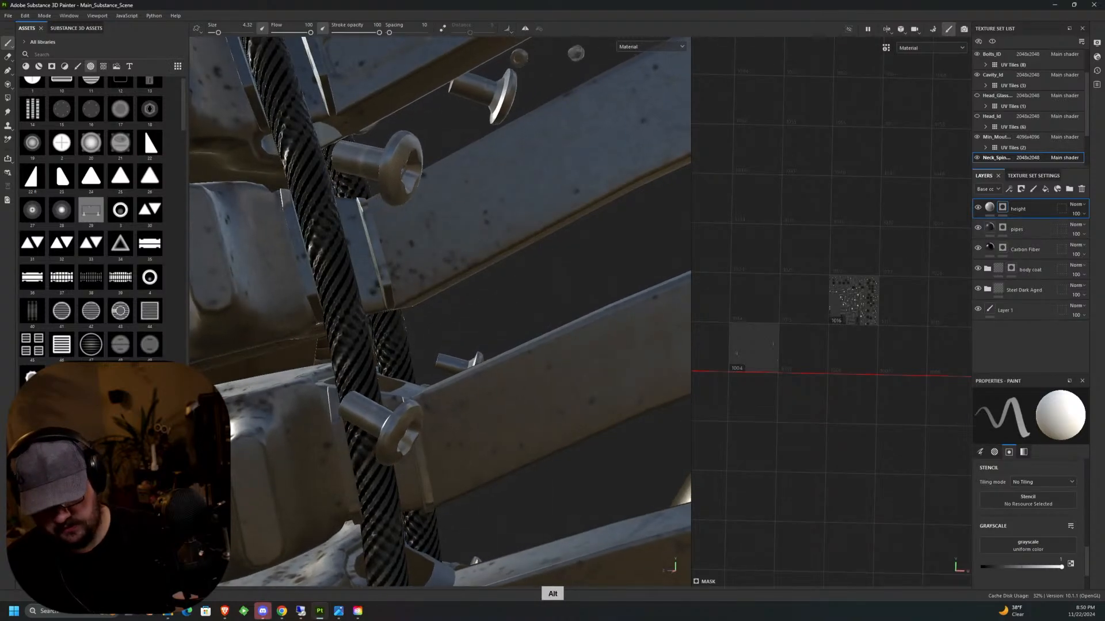
pyautogui.click(458, 214)
# Stamp the downward-clipped panel on the following vertebrae down the spine beside the black cable, matching its rotation to each side face.
pyautogui.keyDown('alt'); pyautogui.moveTo(472, 299); pyautogui.dragTo(456, 246, button='middle'); pyautogui.keyUp('alt')
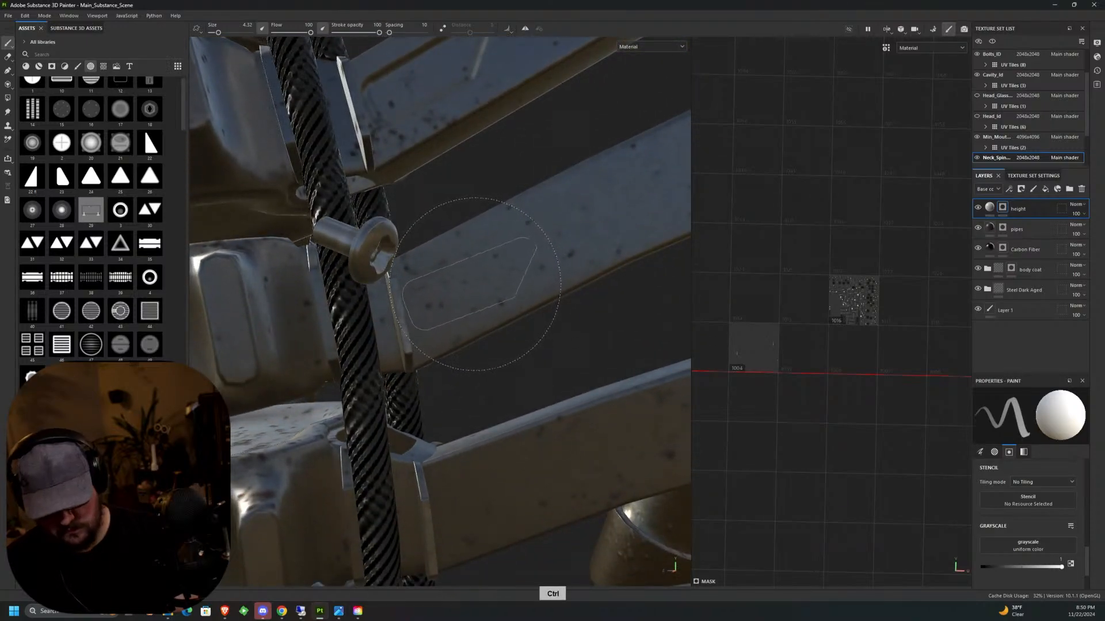
pyautogui.moveTo(473, 281); pyautogui.dragTo(470, 275, button='middle')
pyautogui.keyDown('ctrl'); pyautogui.moveTo(483, 280); pyautogui.dragTo(482, 280); pyautogui.keyUp('ctrl')
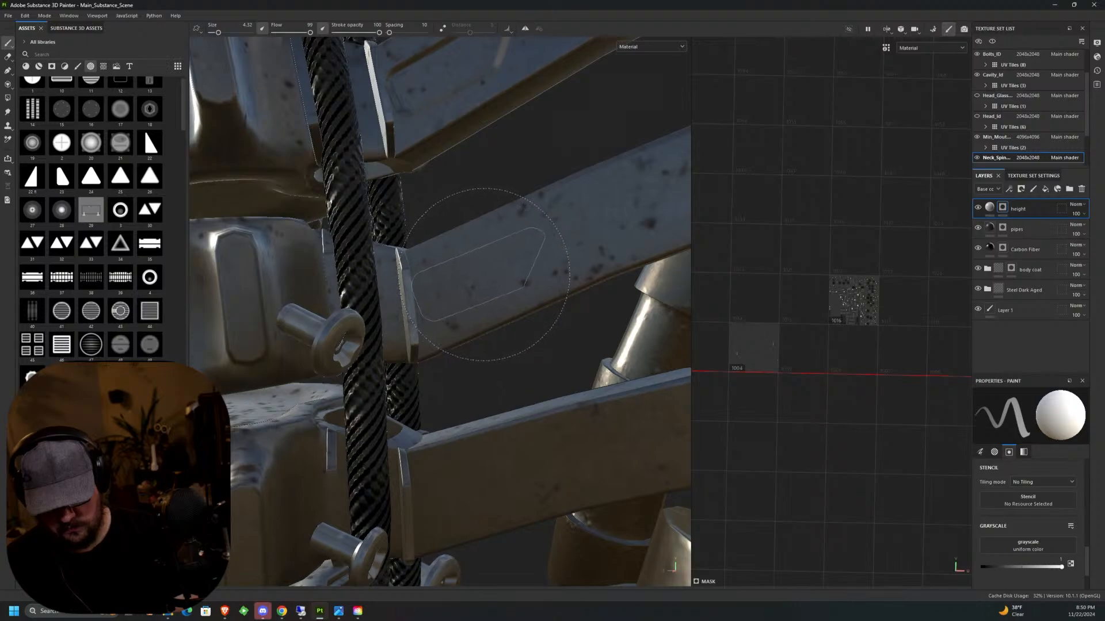
pyautogui.moveTo(486, 275); pyautogui.dragTo(454, 314, button='middle')
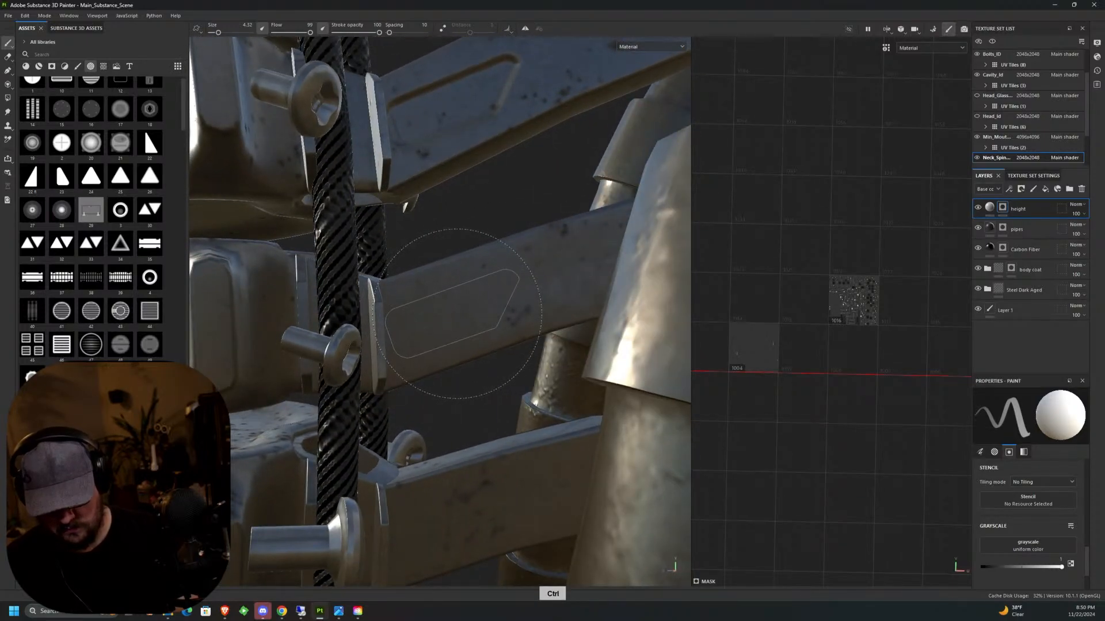
pyautogui.moveTo(469, 259)
pyautogui.mouseDown(button='middle')
pyautogui.moveTo(479, 232)
pyautogui.moveTo(466, 270)
pyautogui.mouseUp(button='middle')
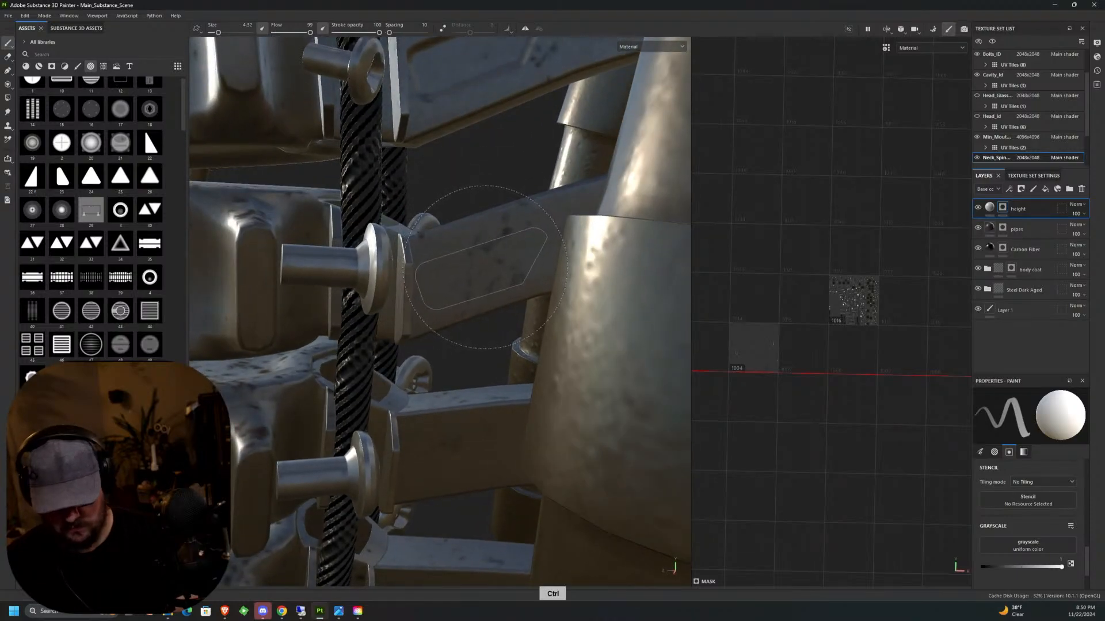
# Continue the downward-clipped panel stamps on the lower vertebrae between the black cable and the thick metal pipe, realigning the stamp for each.
pyautogui.moveTo(469, 248)
pyautogui.mouseDown(button='middle')
pyautogui.moveTo(528, 167)
pyautogui.moveTo(504, 260)
pyautogui.mouseUp(button='middle')
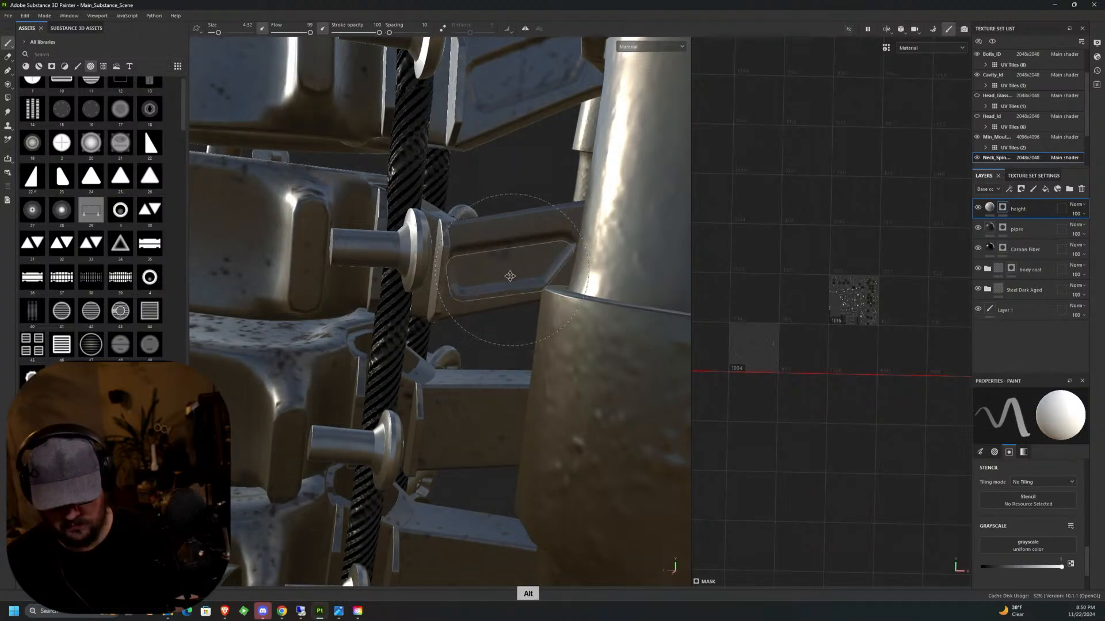
pyautogui.moveTo(512, 262); pyautogui.dragTo(512, 254, button='middle')
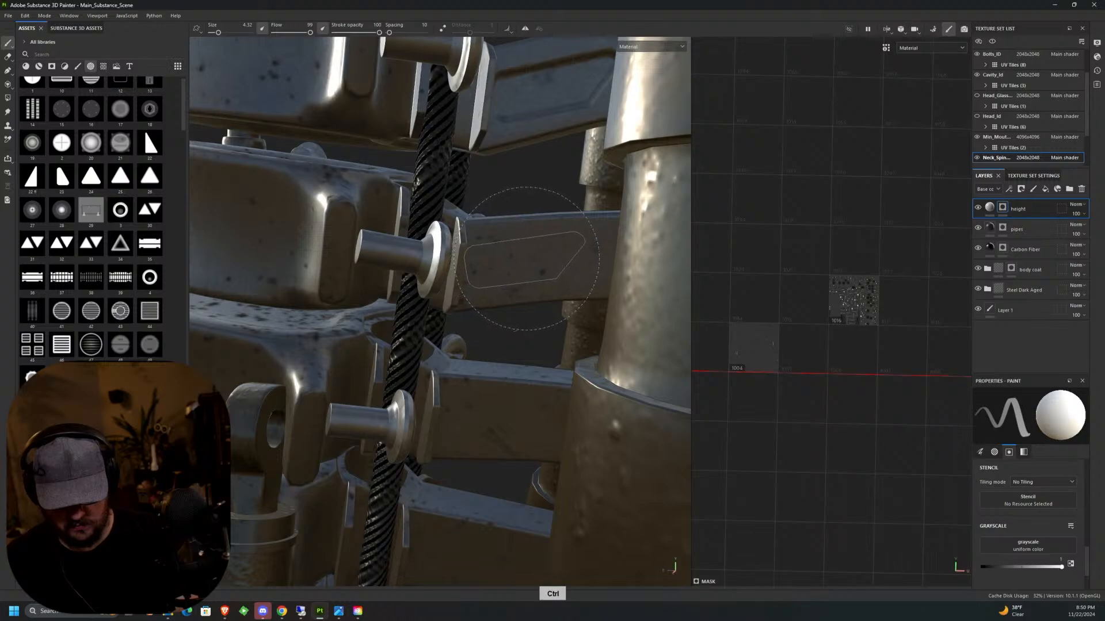
pyautogui.moveTo(530, 263)
pyautogui.mouseDown(button='middle')
pyautogui.moveTo(493, 262)
pyautogui.moveTo(501, 248)
pyautogui.mouseUp(button='middle')
pyautogui.press('ctrl')
pyautogui.press('ctrl')
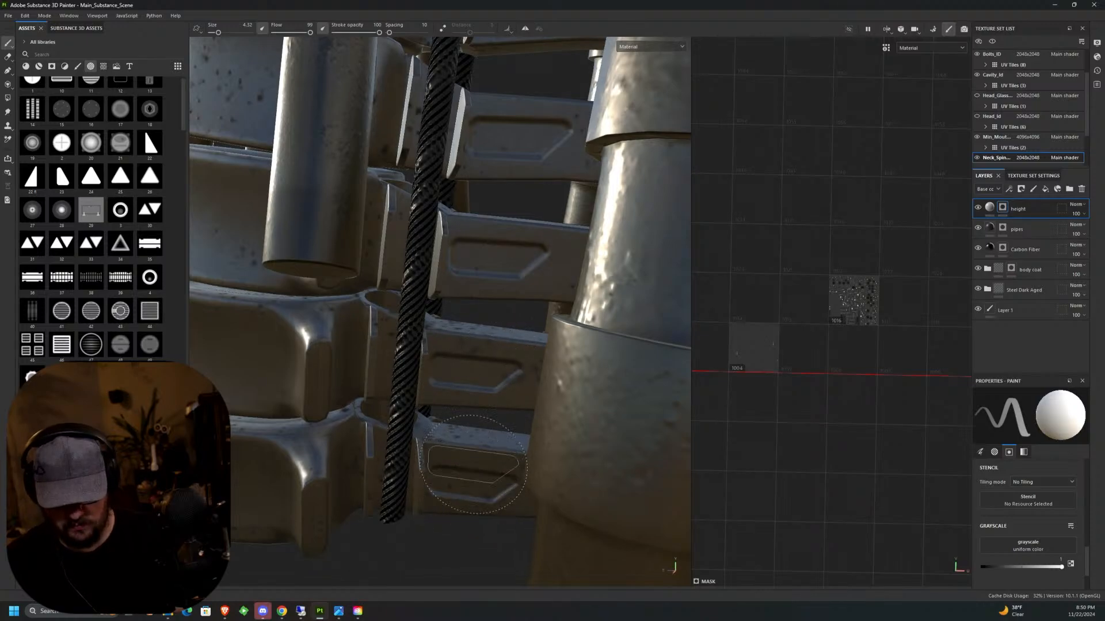
# Check the whole spine from the side and save the project.
pyautogui.scroll(-6, 503, 285)
pyautogui.moveTo(553, 259)
pyautogui.keyDown('alt'); pyautogui.mouseDown()
pyautogui.moveTo(538, 353)
pyautogui.moveTo(570, 408)
pyautogui.mouseUp(); pyautogui.keyUp('alt')
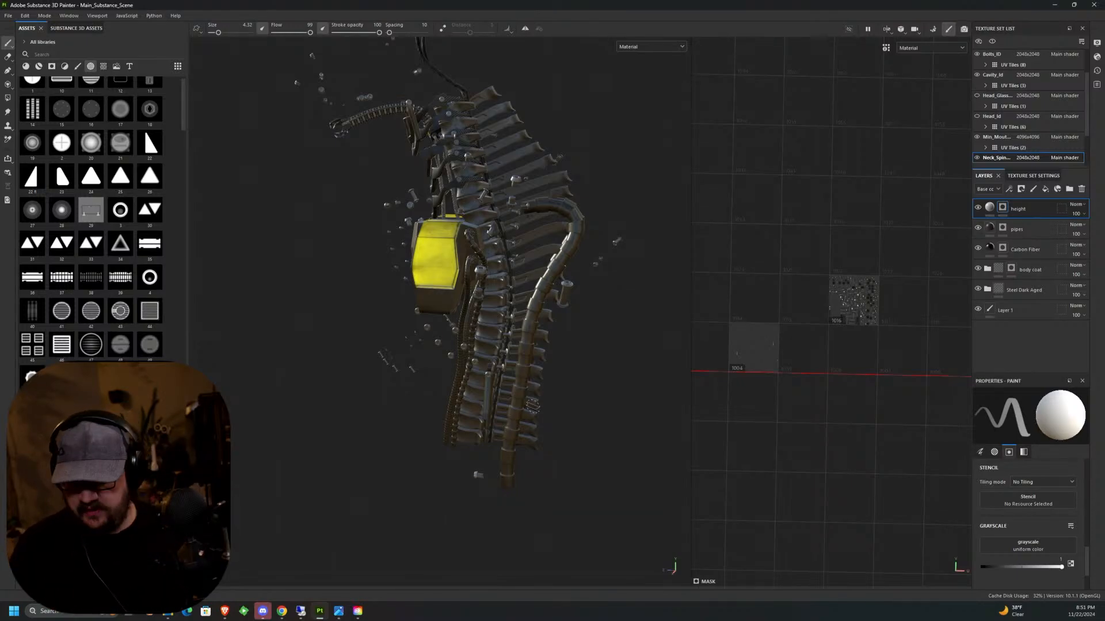
pyautogui.keyDown('alt'); pyautogui.moveTo(533, 405); pyautogui.dragTo(477, 299); pyautogui.keyUp('alt')
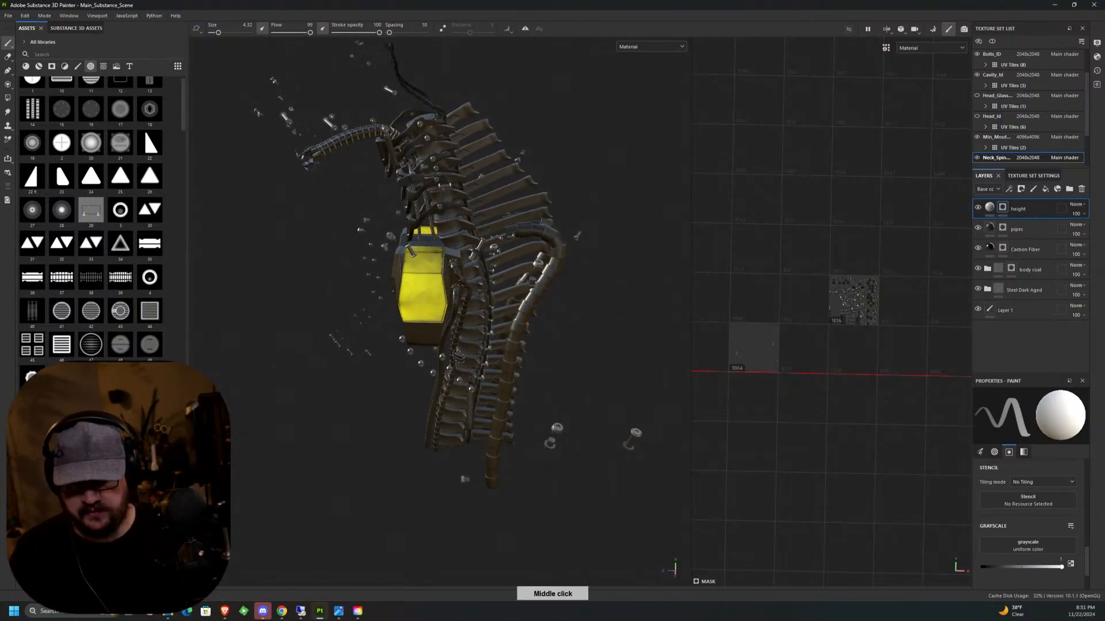
pyautogui.click(8, 16)
pyautogui.click(18, 88)
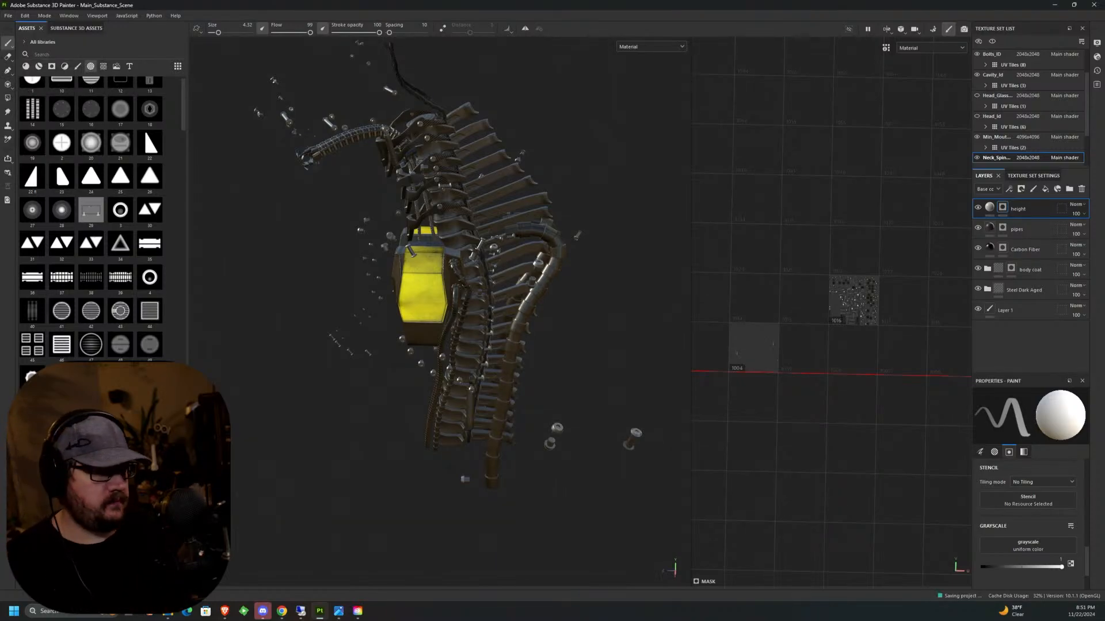